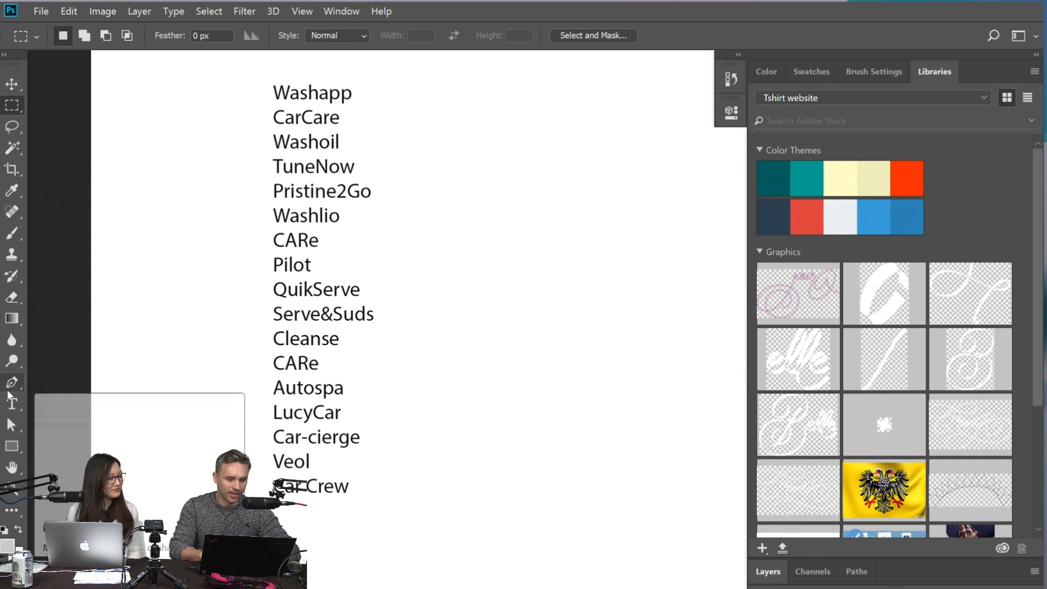
- Highlight the candidate app names Car-cierge and Washapp in the name list with the Type tool
click(11, 409)
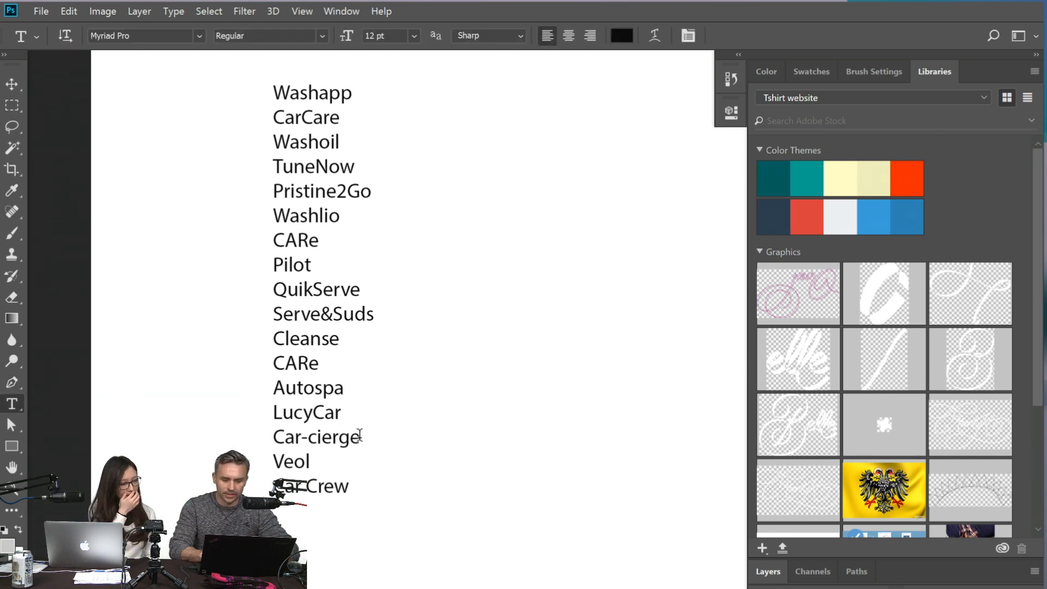
drag(361, 436, 268, 447)
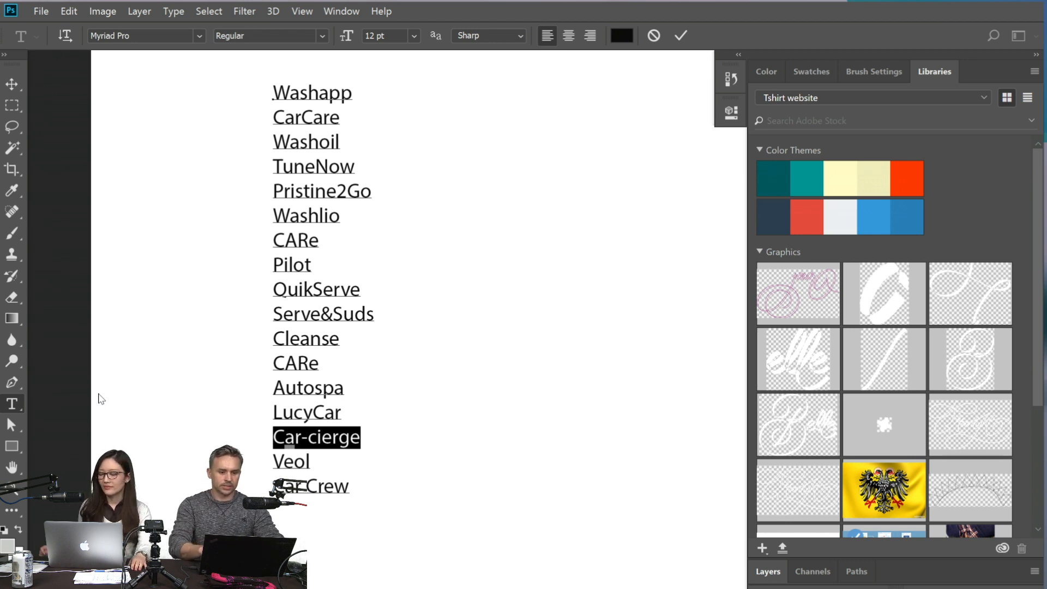
double_click(294, 91)
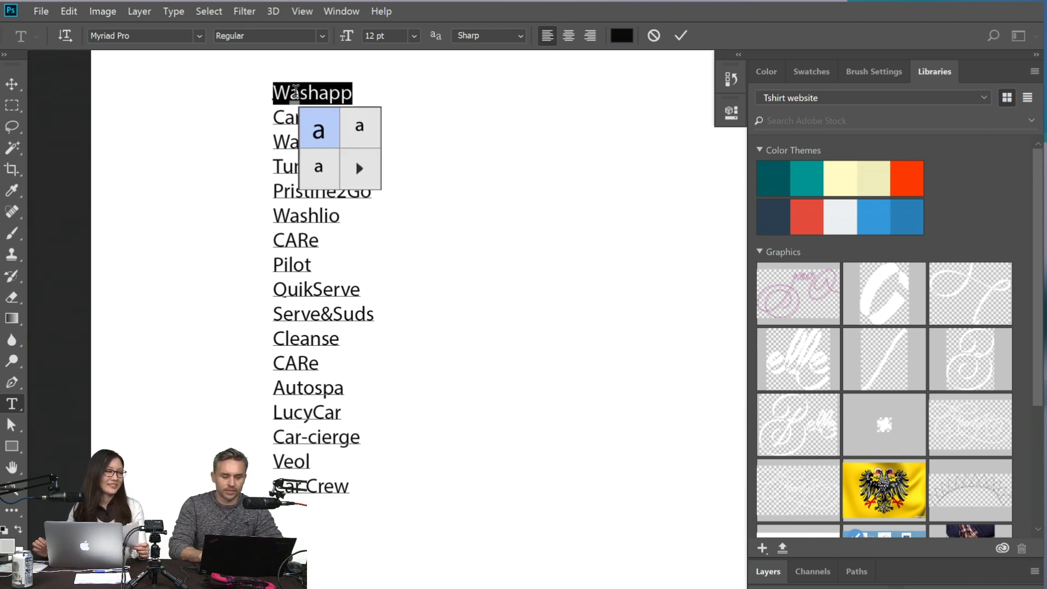
click(351, 486)
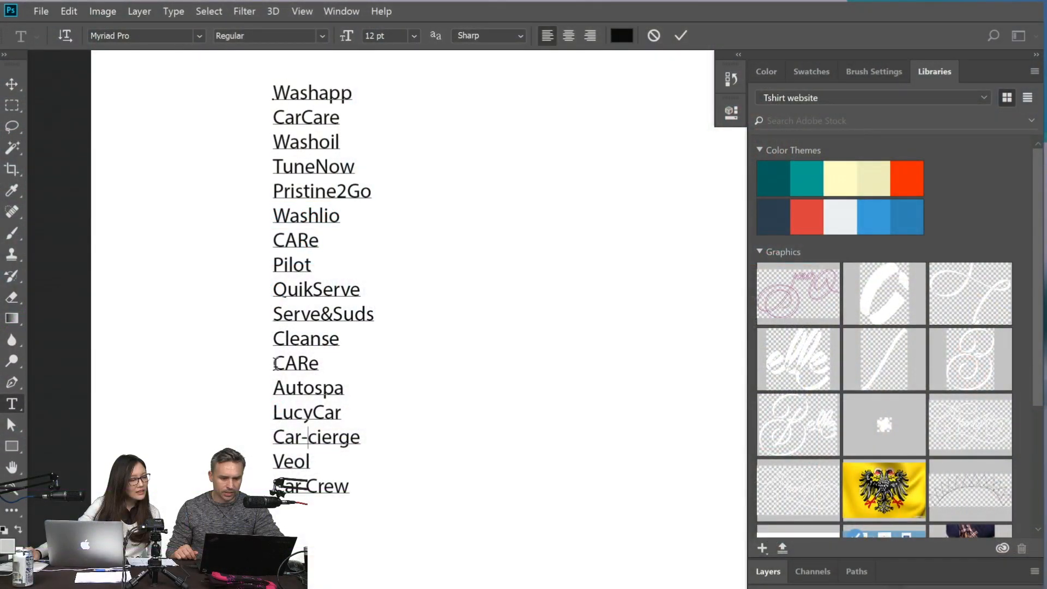
drag(275, 363, 346, 360)
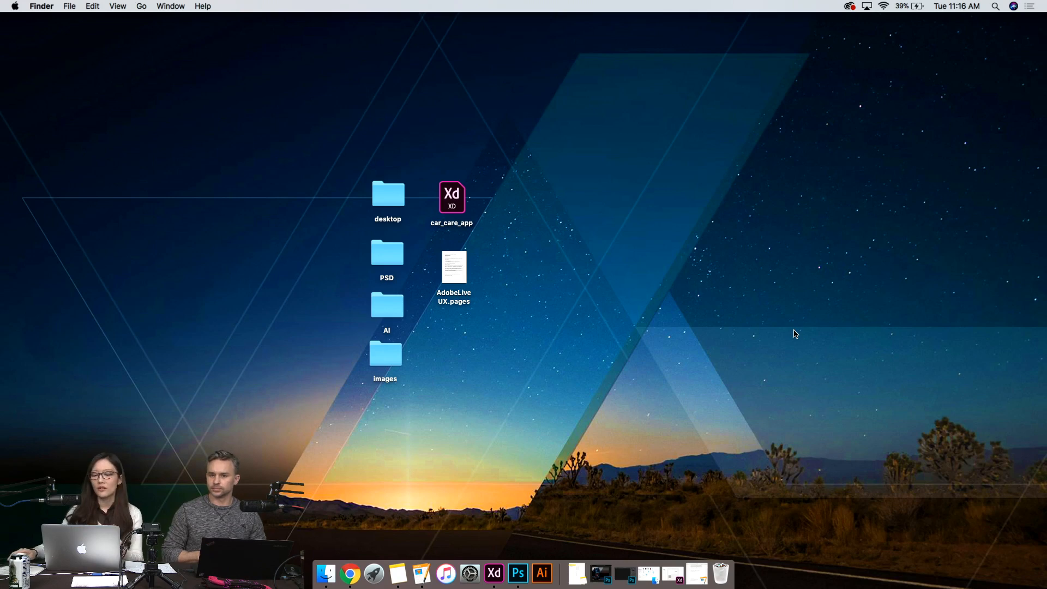
- Open car_care_app_mood_01.psd, car_care_app_mood_02.psd and car_care_app_mood_03.psd from the desktop's PSD folder in Photoshop
click(494, 572)
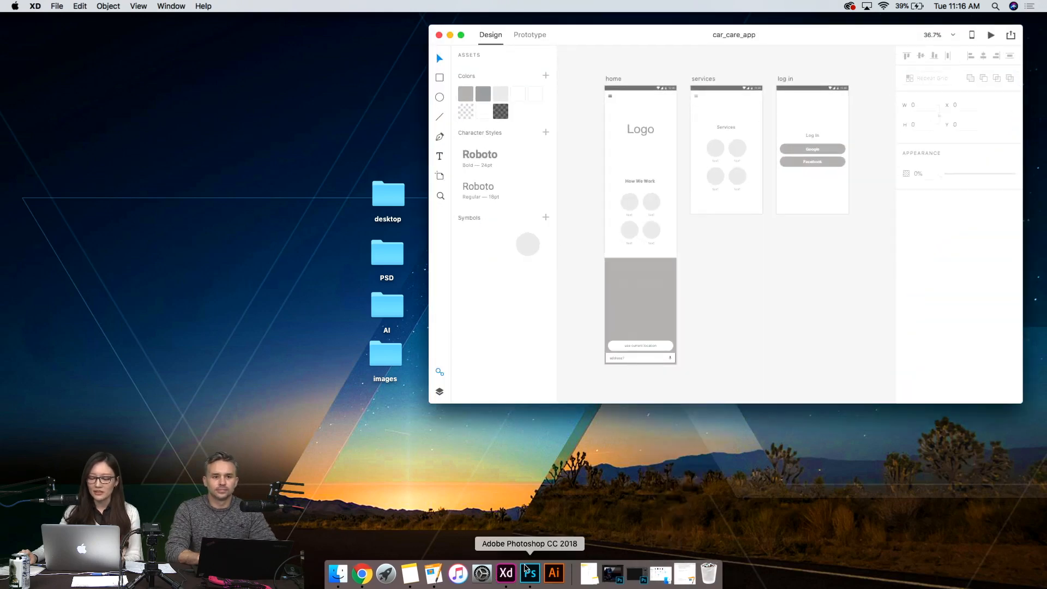
click(449, 35)
double_click(387, 253)
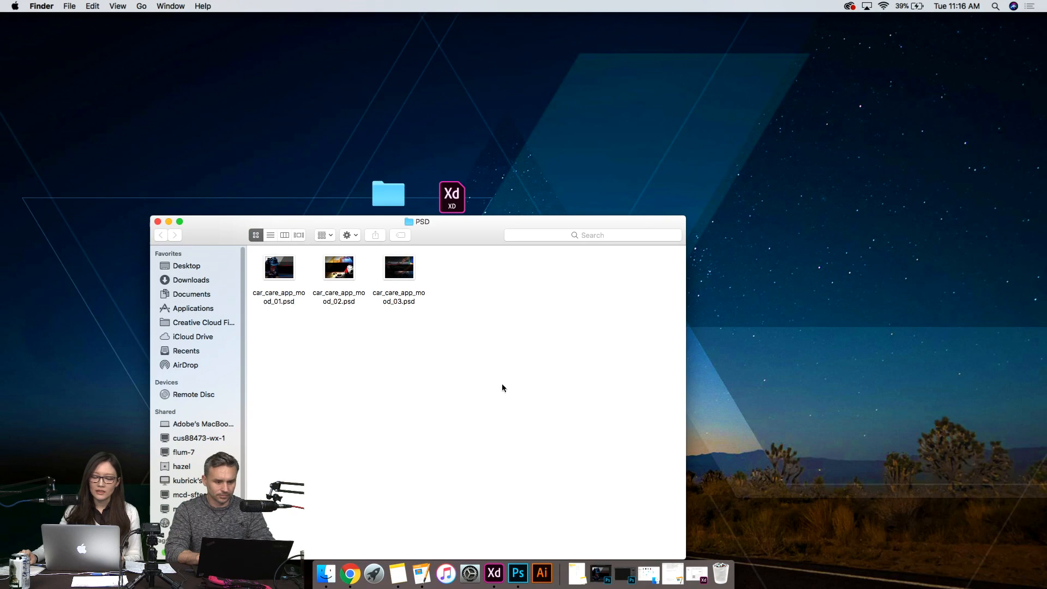
drag(512, 430, 251, 239)
drag(275, 297, 517, 572)
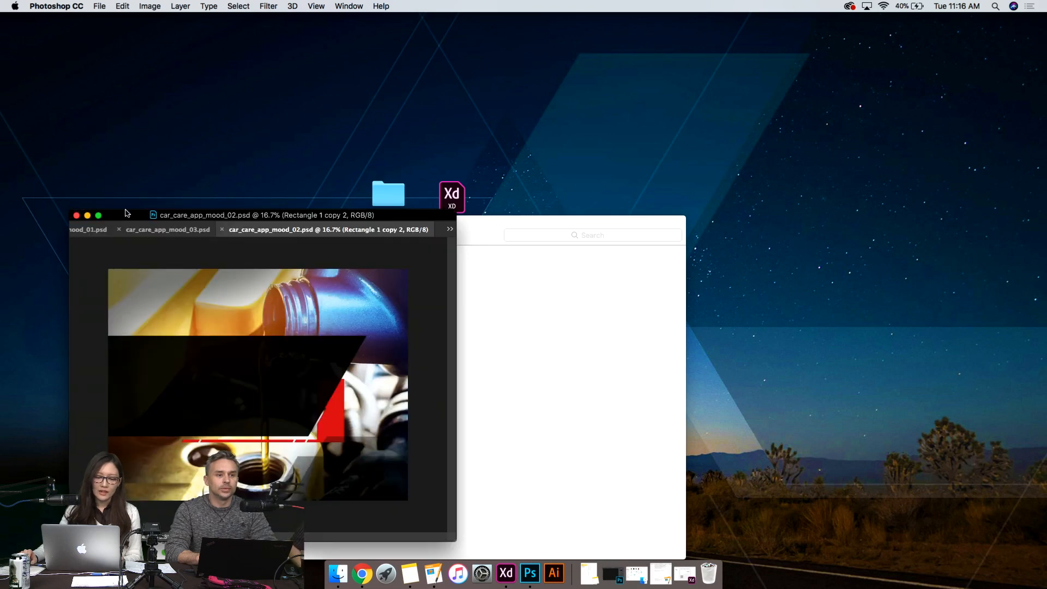
- Detach car_care_app_mood_02.psd and car_care_app_mood_03.psd from the tabbed window into separate floating windows
drag(118, 220, 274, 89)
drag(473, 99, 670, 156)
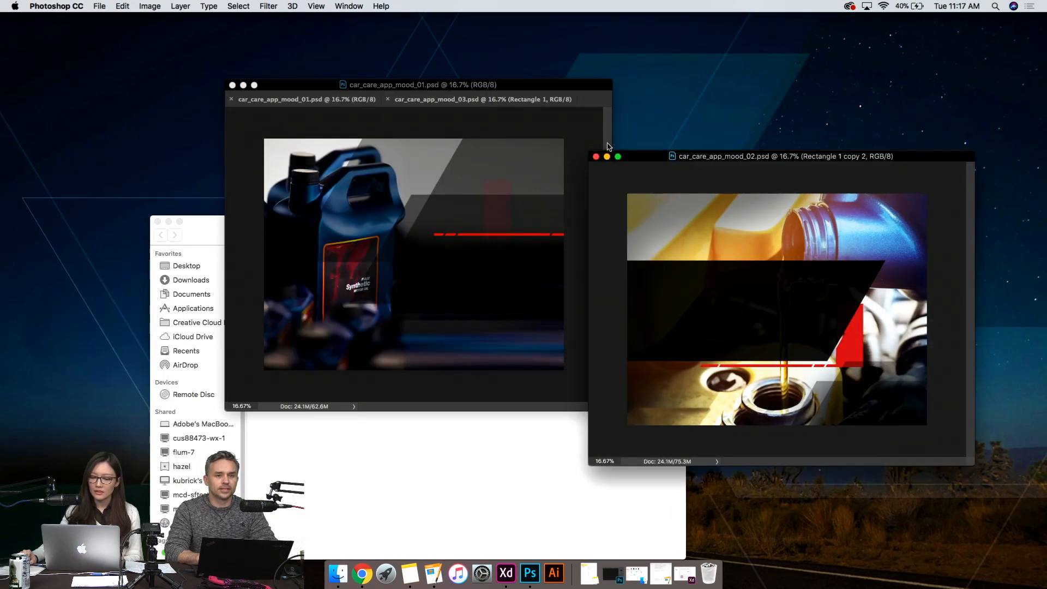
drag(443, 101, 259, 124)
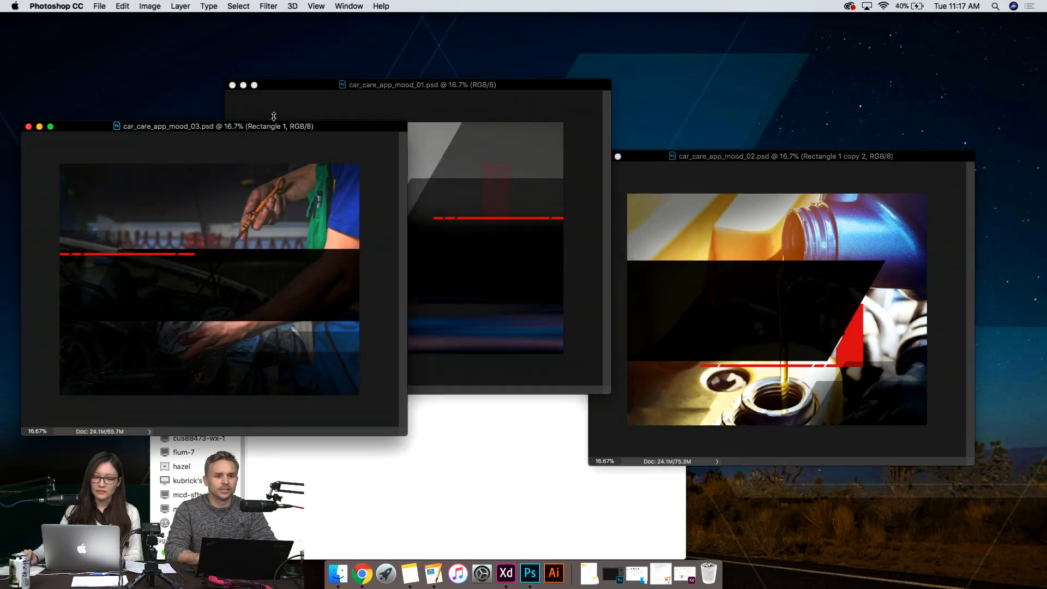
- Spread the three floating mood document windows across the desktop so their images can be compared
drag(293, 86, 461, 42)
drag(350, 129, 358, 59)
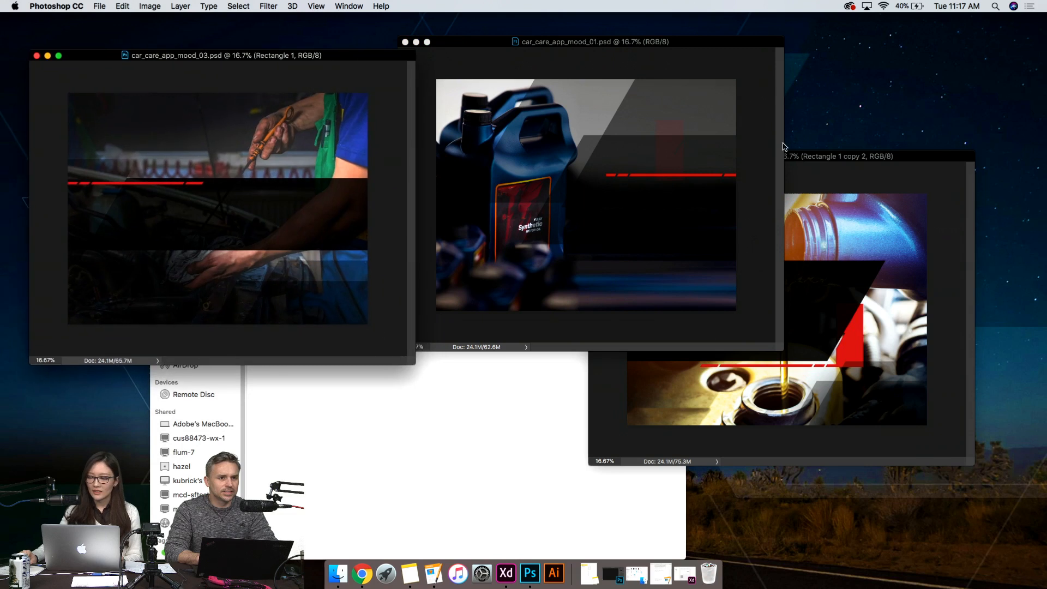
drag(927, 158, 1002, 241)
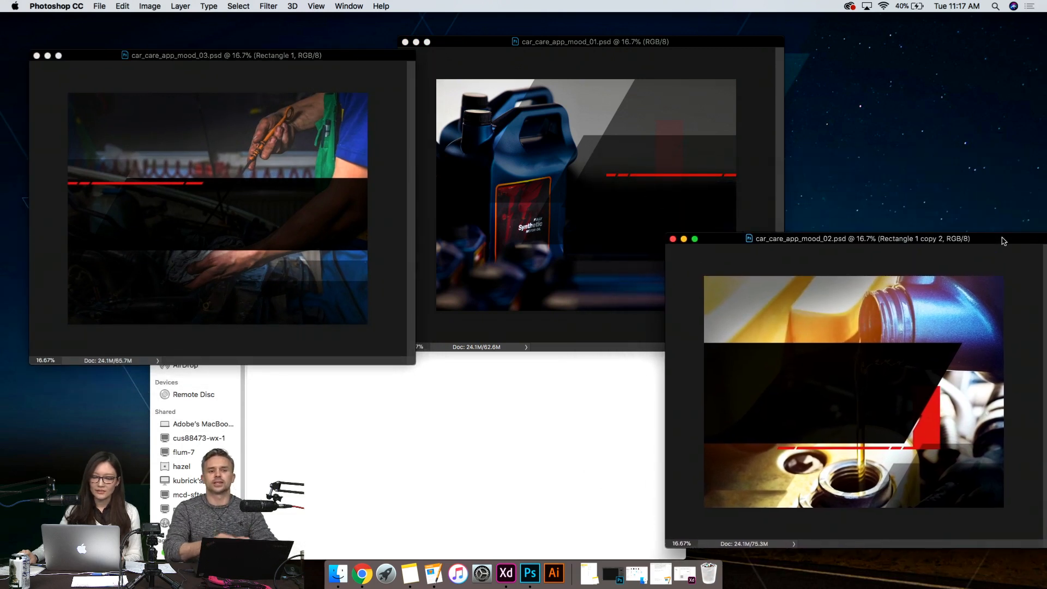
drag(716, 51, 717, 48)
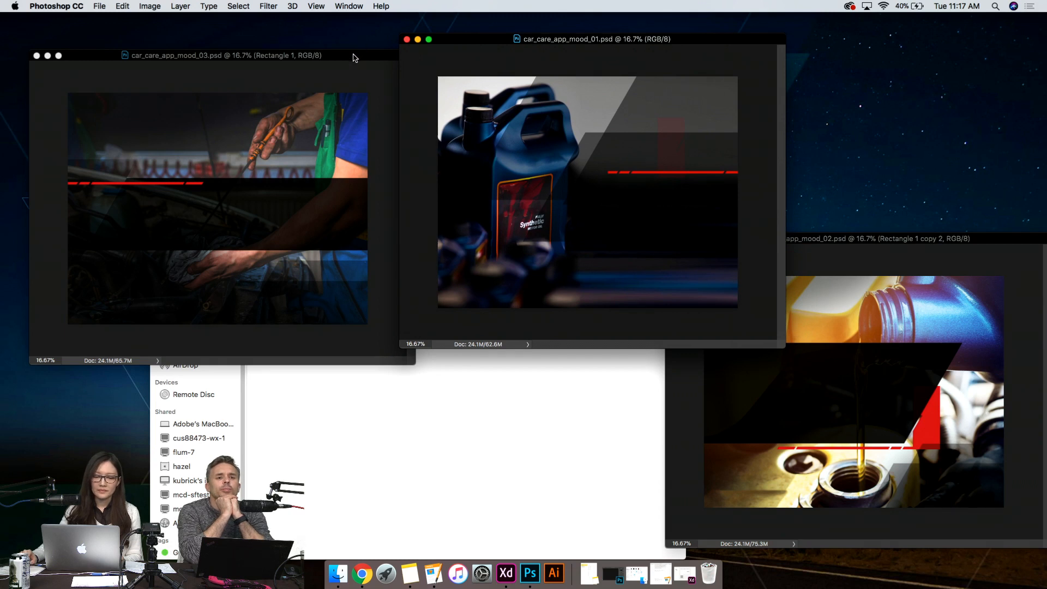
drag(355, 58, 324, 82)
drag(689, 44, 669, 33)
click(993, 243)
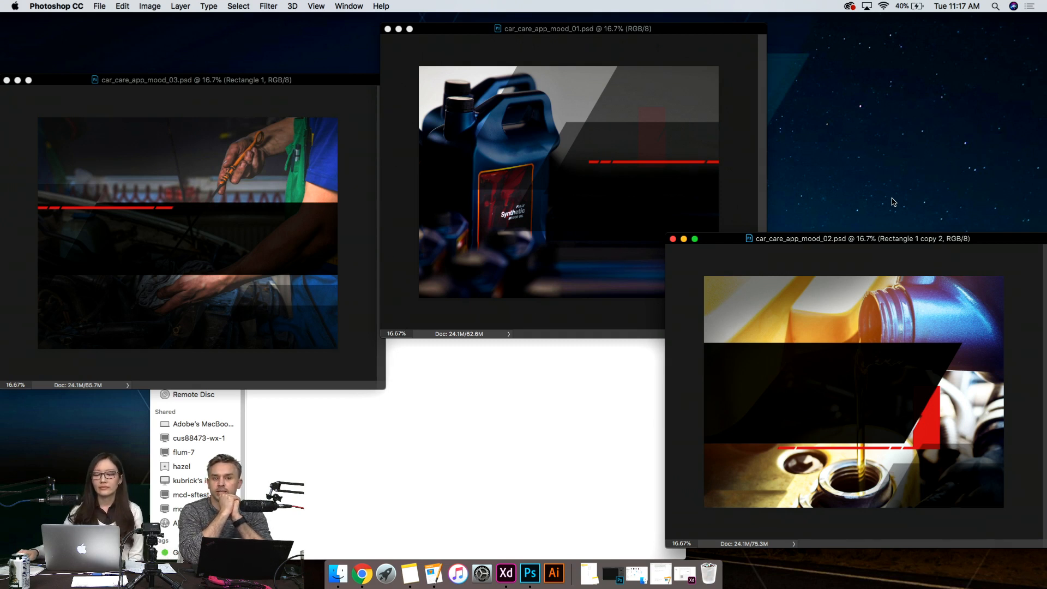
- Reposition the overlay shapes: lower the dark ones in mood_03, shift the black one in mood_02 sideways, and rearrange those in mood_01
click(312, 331)
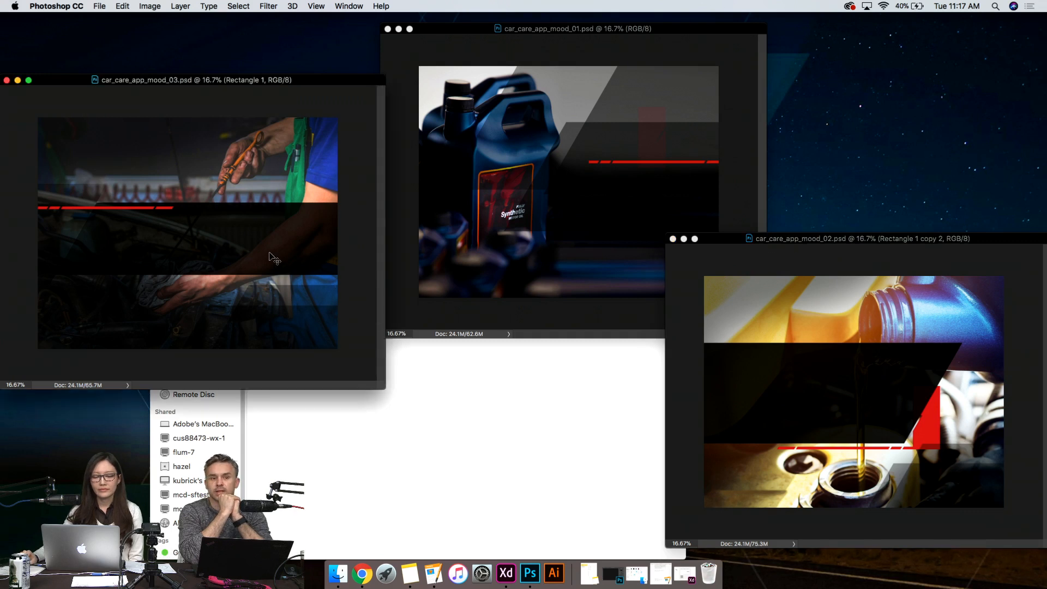
drag(269, 250, 268, 280)
drag(286, 251, 309, 295)
click(809, 391)
drag(806, 390, 682, 394)
click(627, 198)
drag(647, 224, 671, 197)
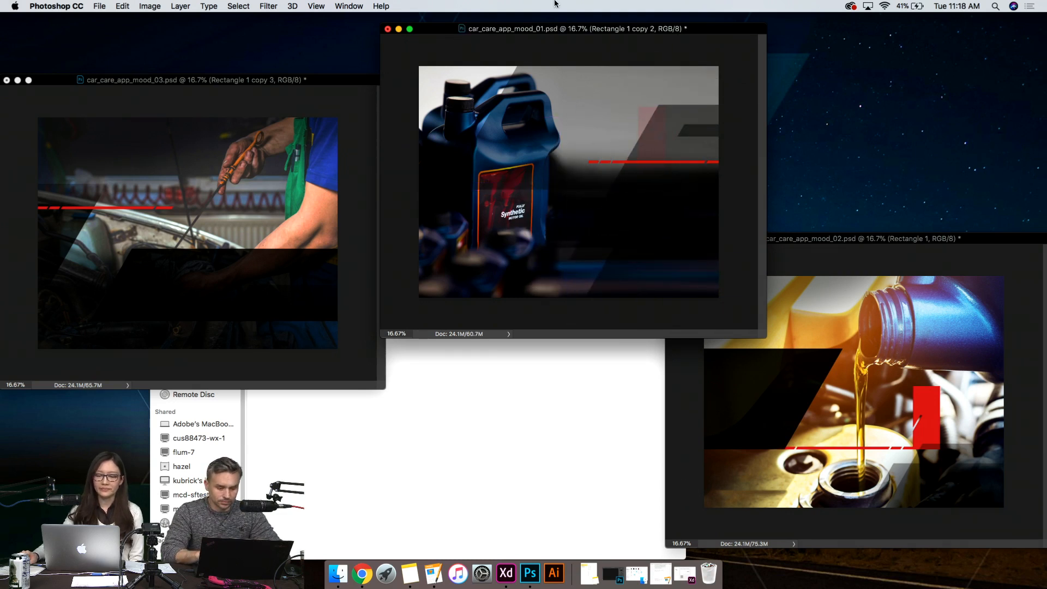
- Minimize the three mood documents without closing or saving them, and put away the PSD folder window
click(6, 81)
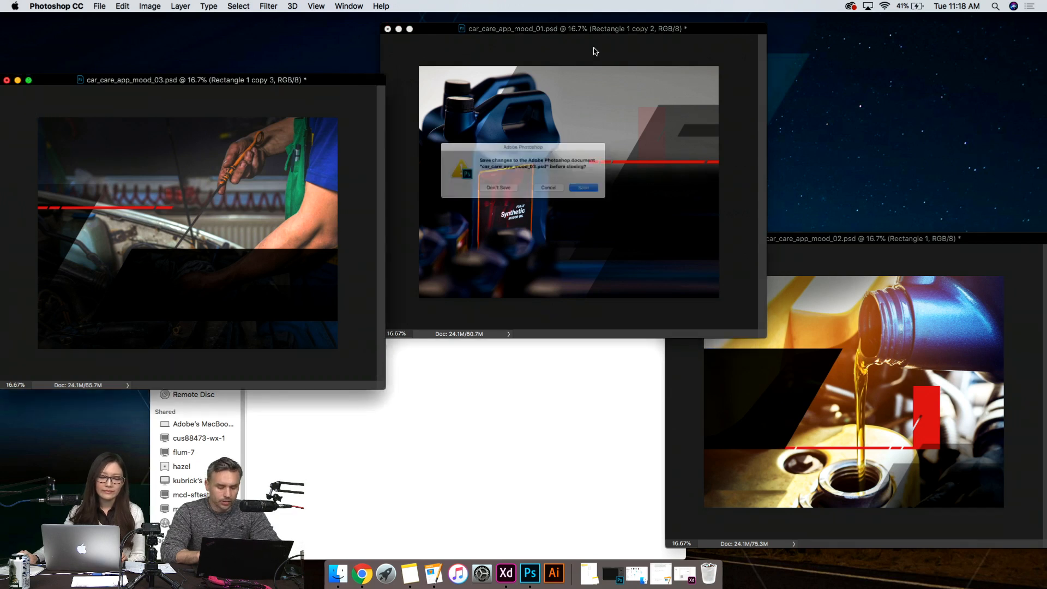
click(556, 197)
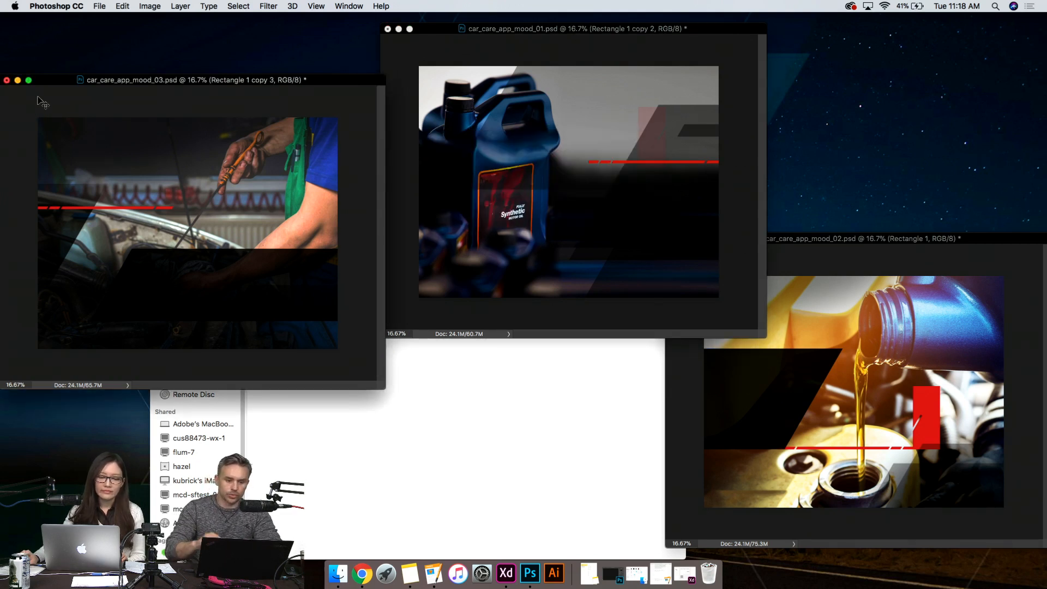
click(18, 80)
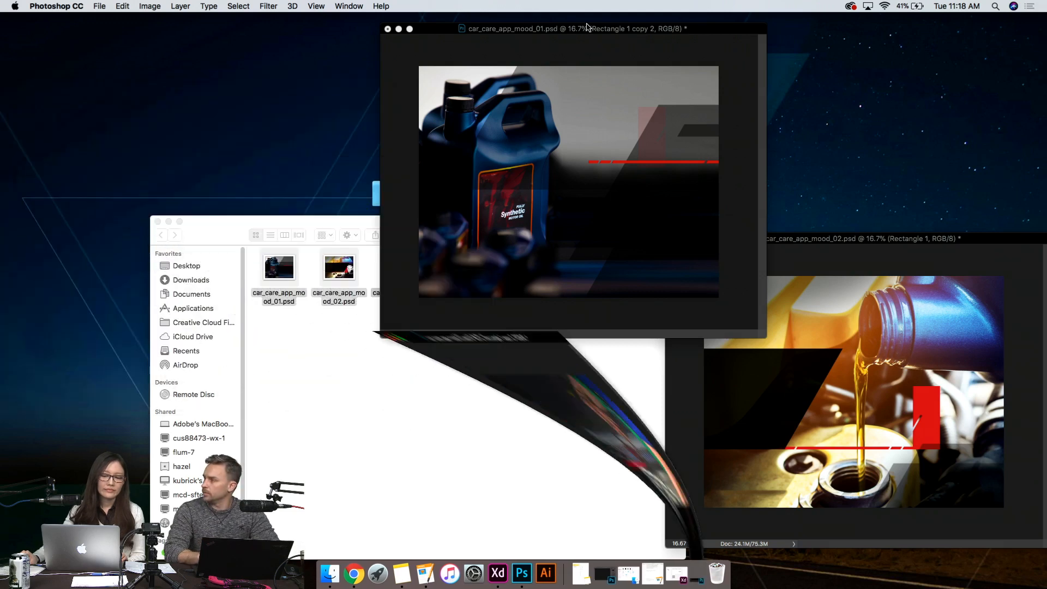
click(399, 29)
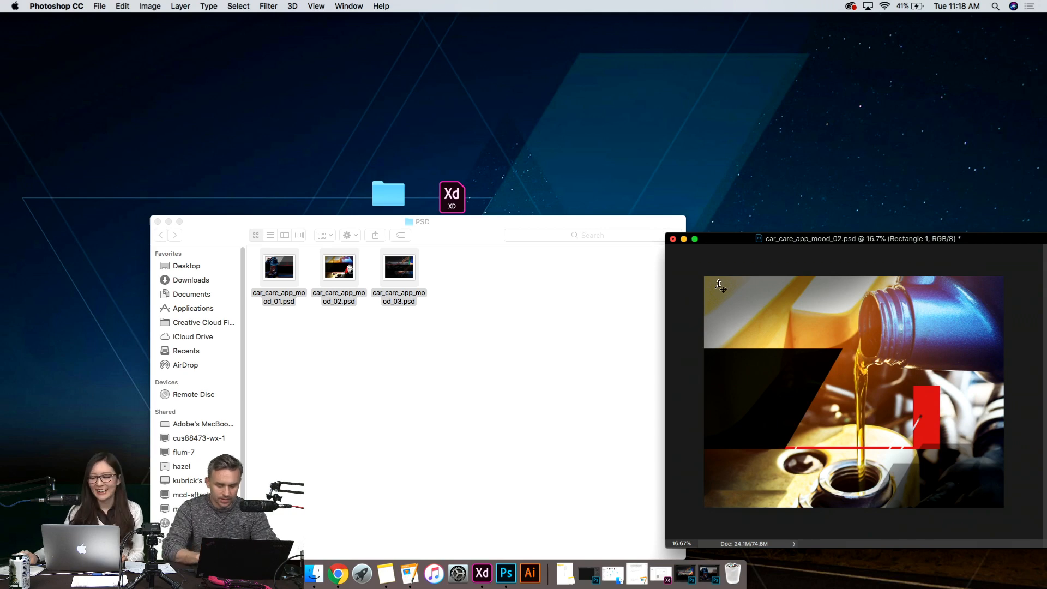
click(684, 239)
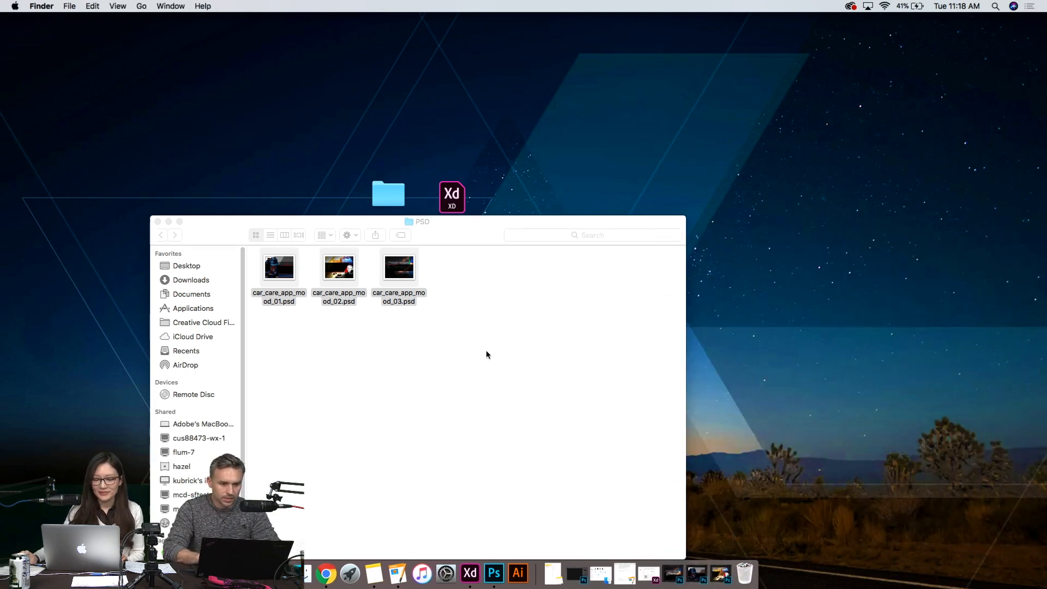
click(486, 352)
click(168, 222)
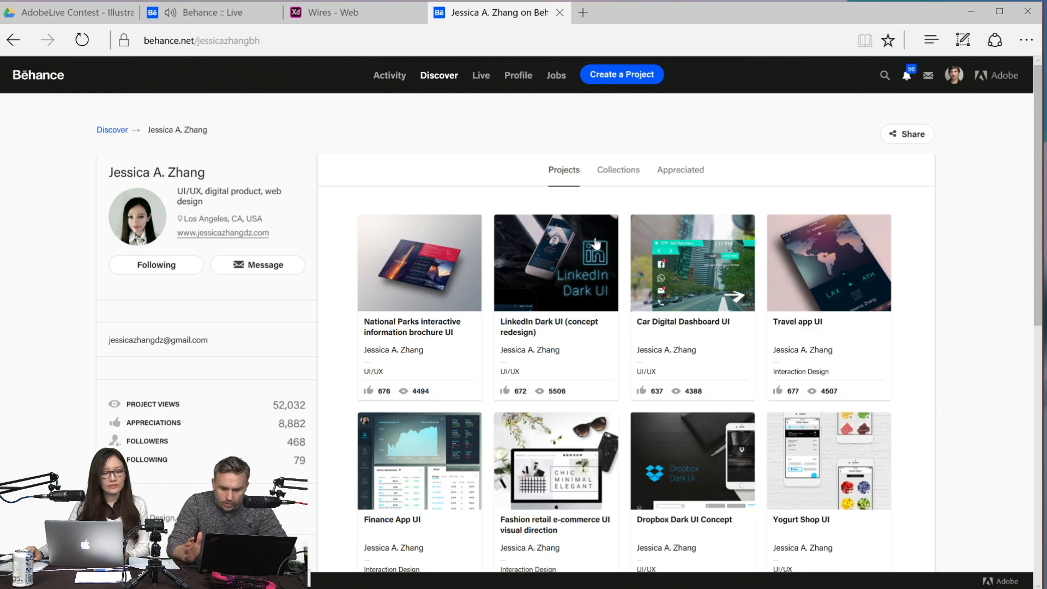
- Examine the boarding pass mockup and other images in the Travel app UI project on Behance, and return to the profile
click(833, 274)
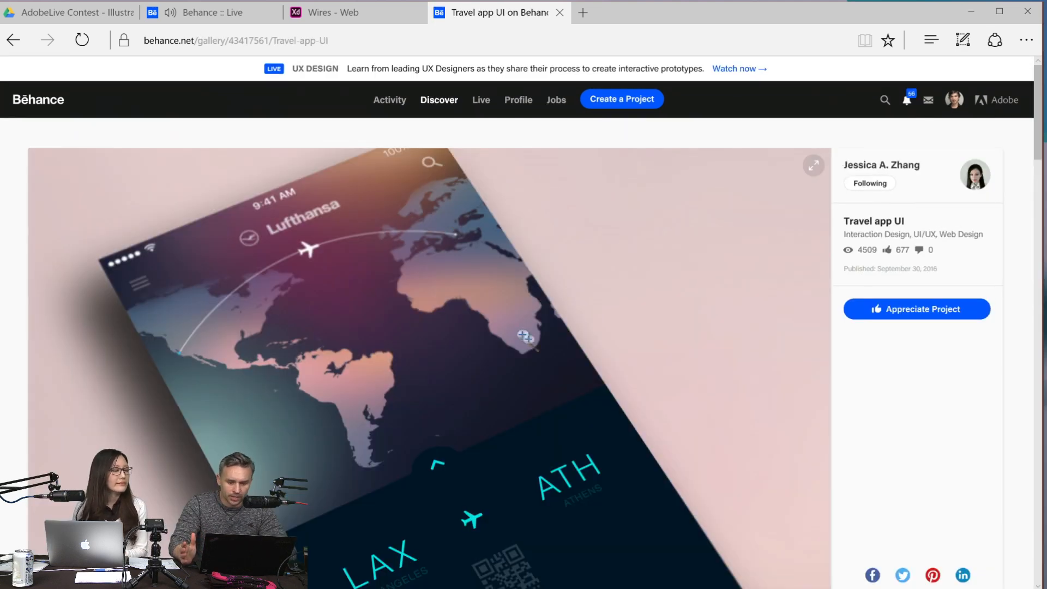
scroll(775, 282, down, 4)
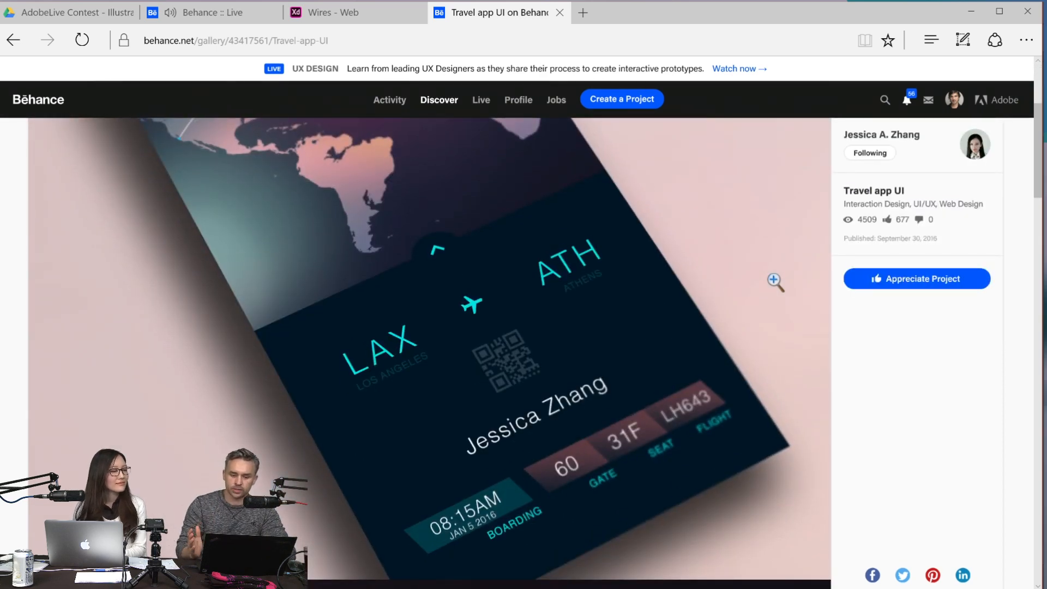
scroll(776, 282, down, 8)
scroll(774, 279, down, 10)
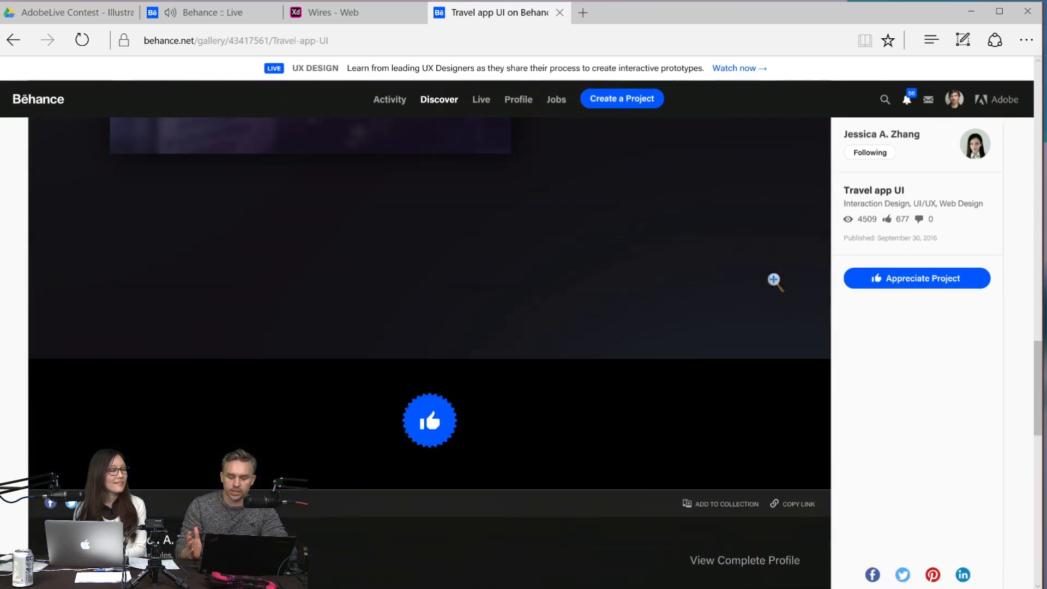
scroll(776, 282, up, 20)
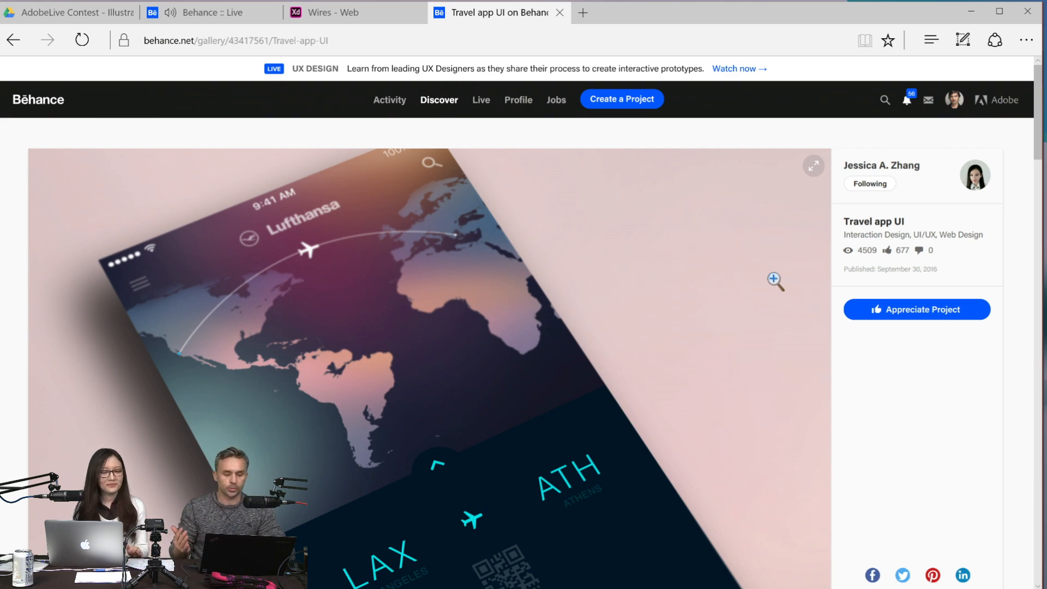
click(4, 44)
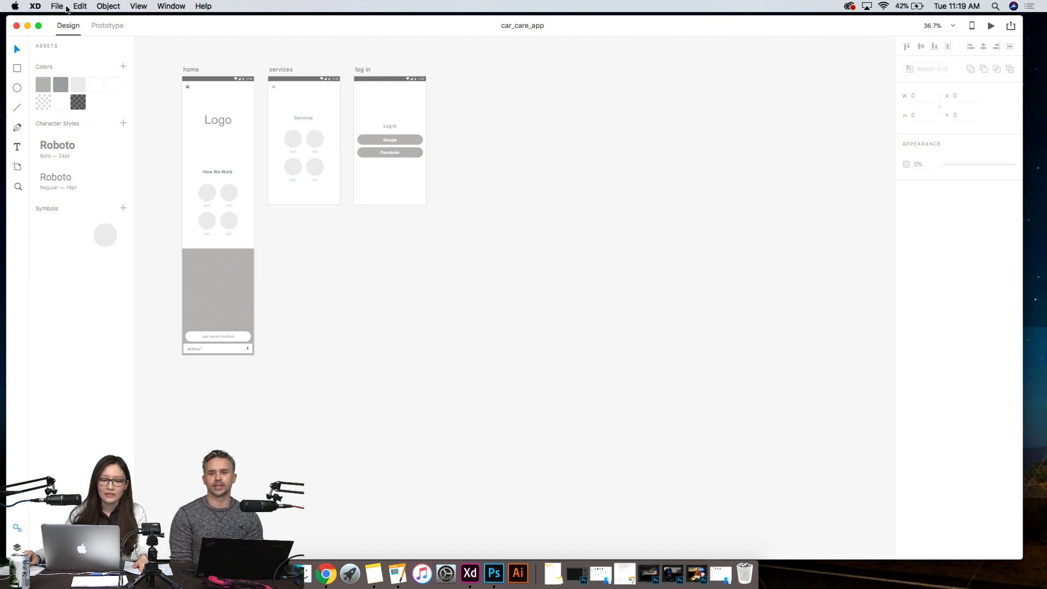
click(57, 6)
click(495, 240)
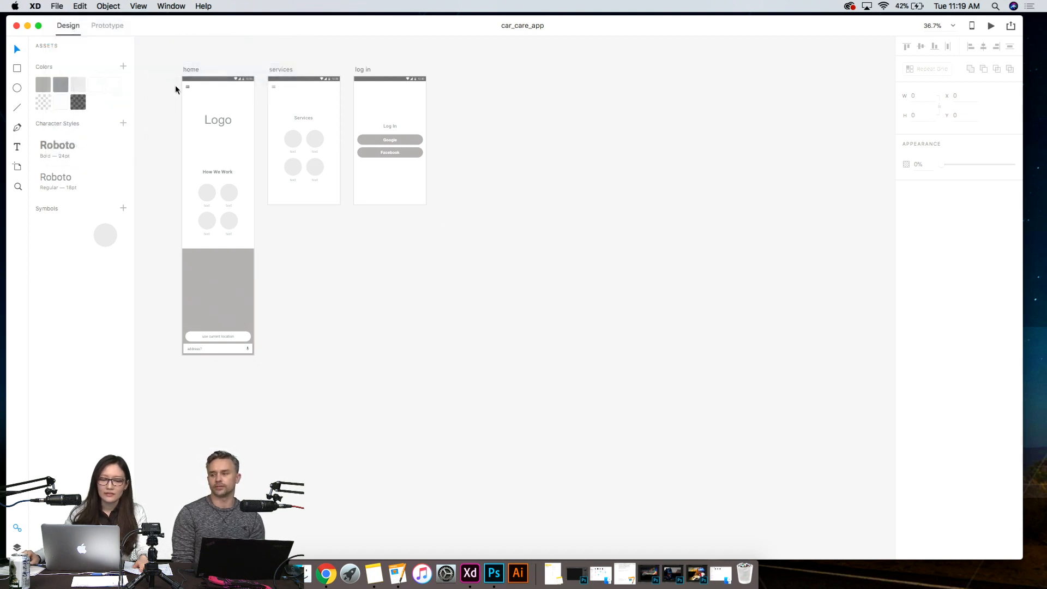
click(28, 26)
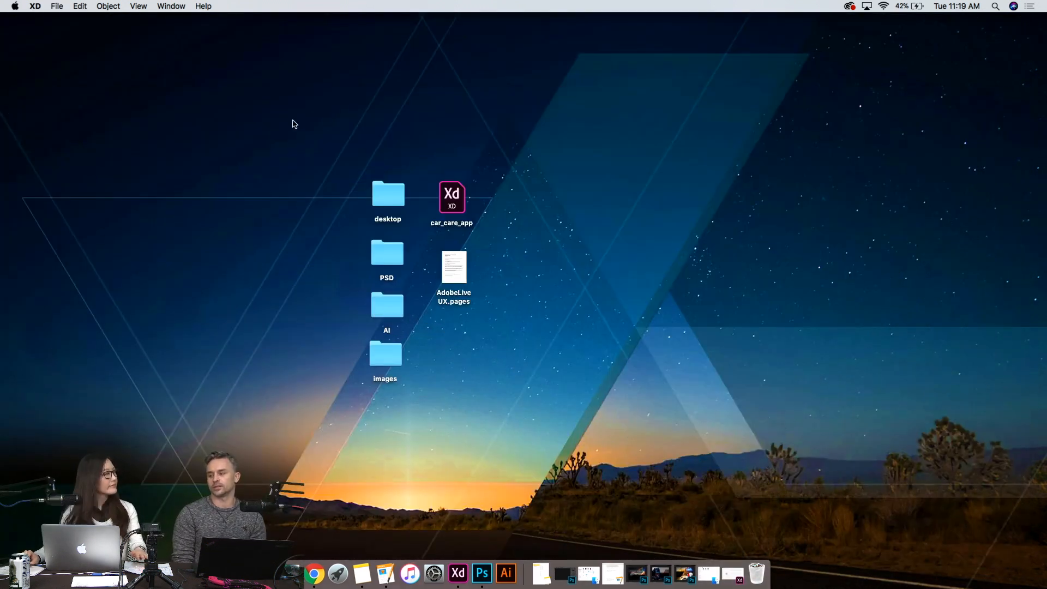
click(248, 118)
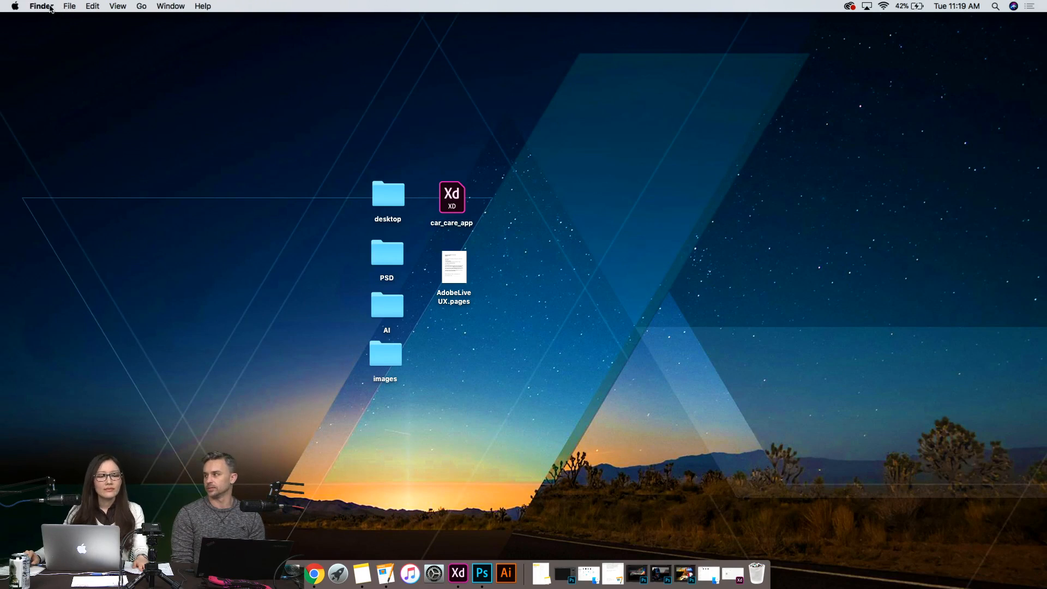
click(15, 6)
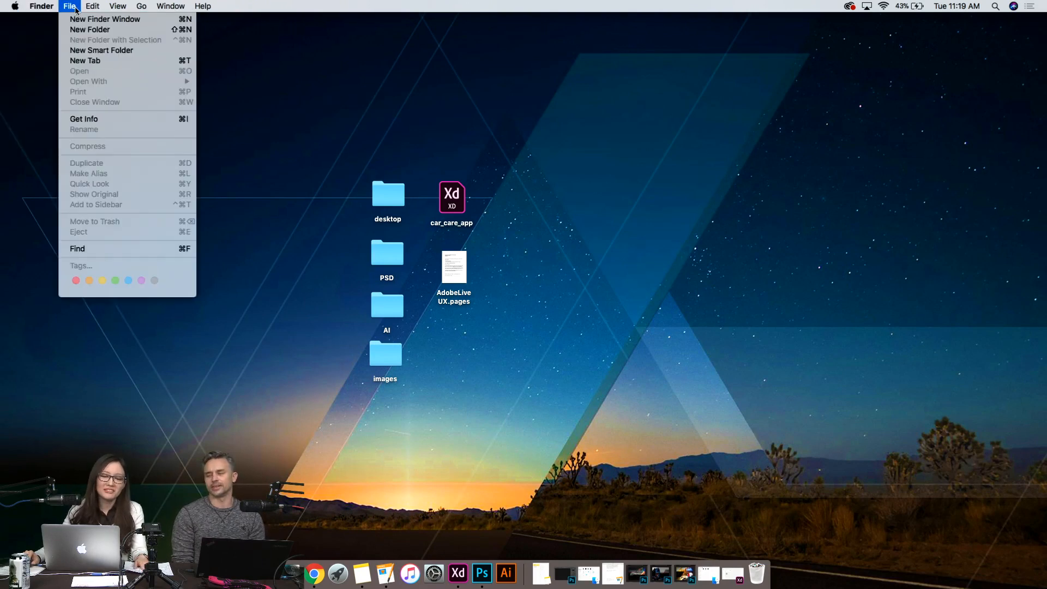
click(265, 131)
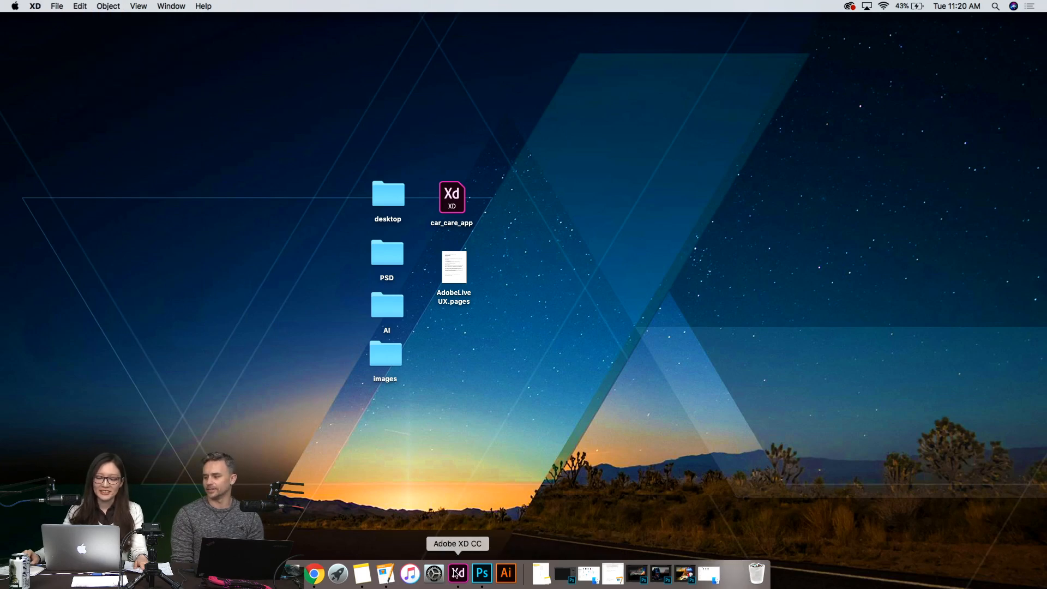
- Switch to Adobe XD and bring up the start screen for creating a new document
click(458, 572)
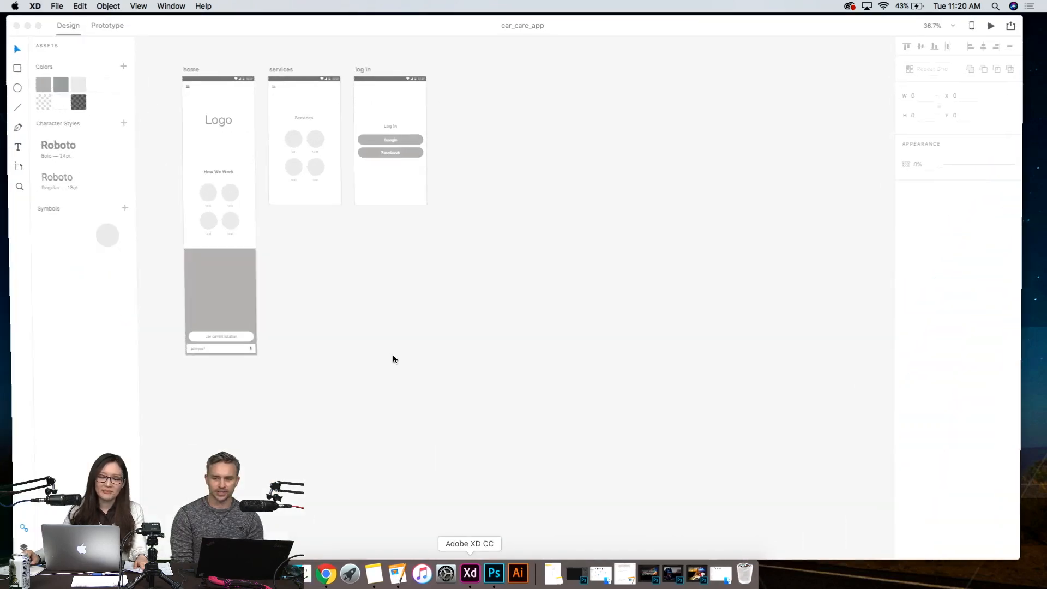
click(55, 4)
click(579, 253)
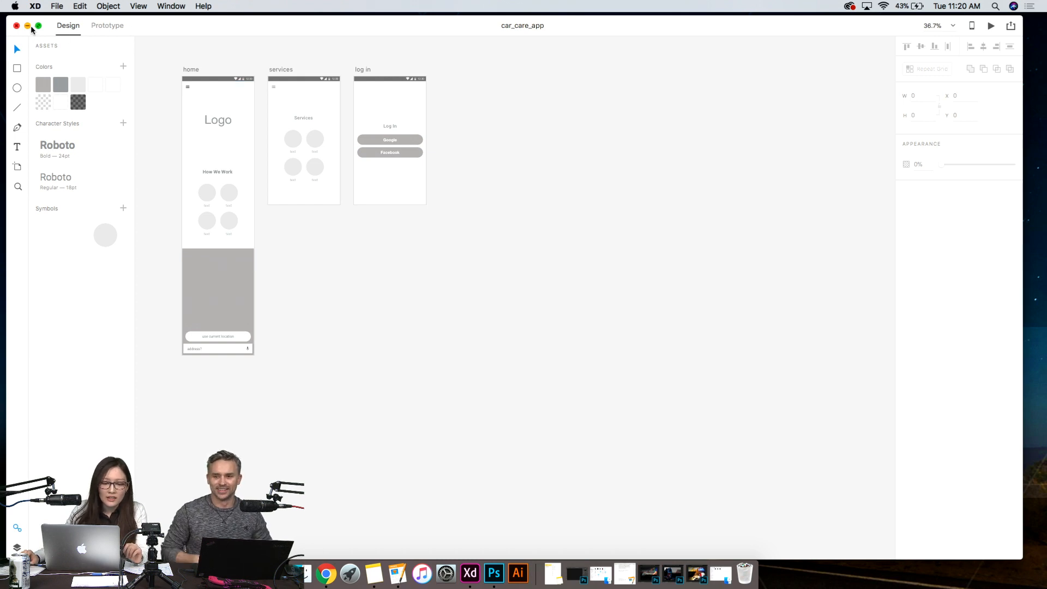
click(60, 6)
click(82, 20)
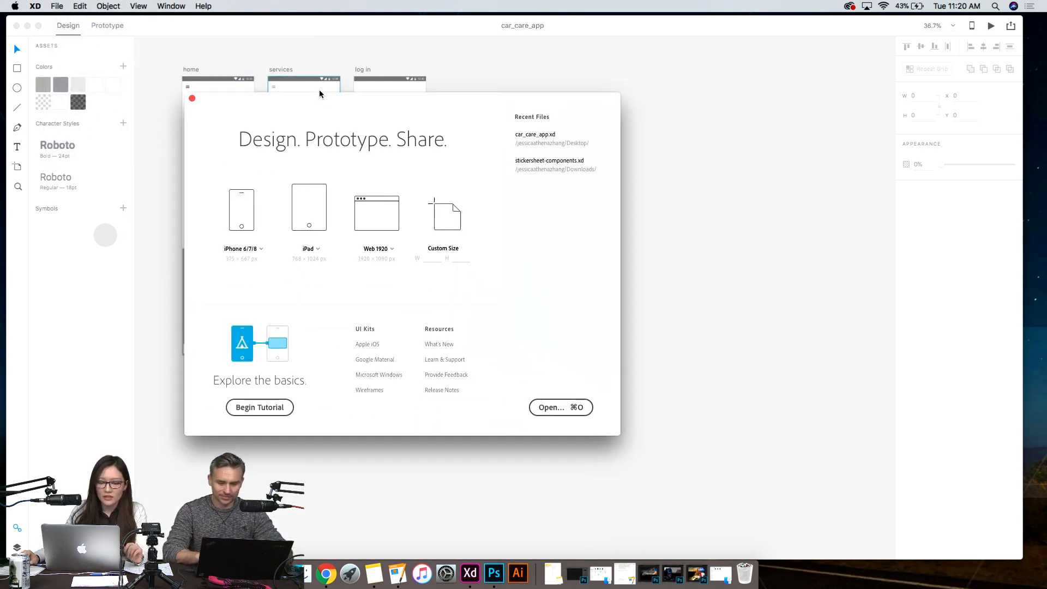
- Minimize the car_care_app document and create a new document from the Android Mobile (360 x 640) preset
click(28, 26)
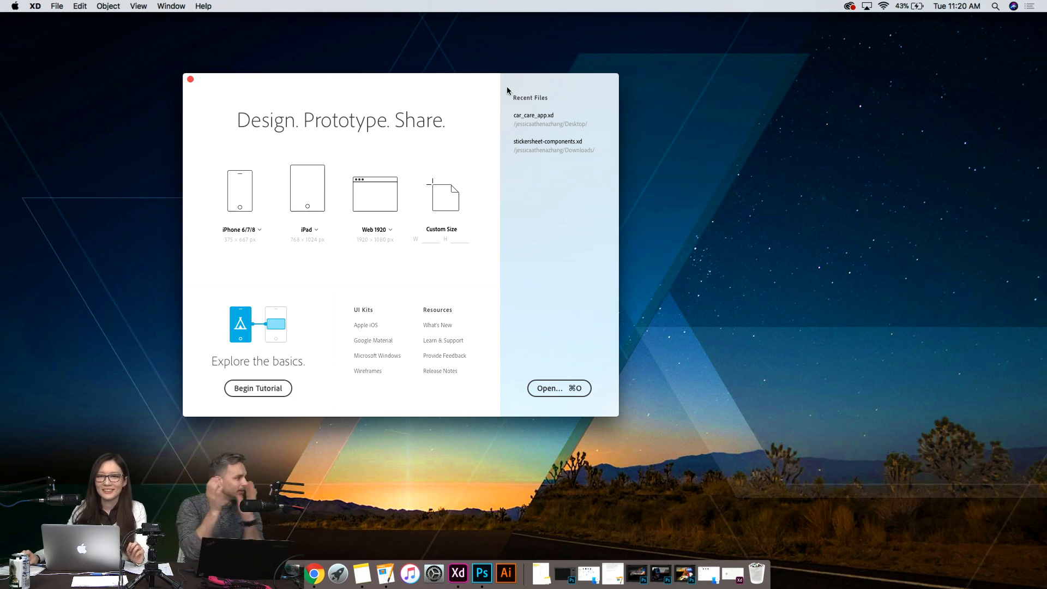
drag(405, 83, 527, 125)
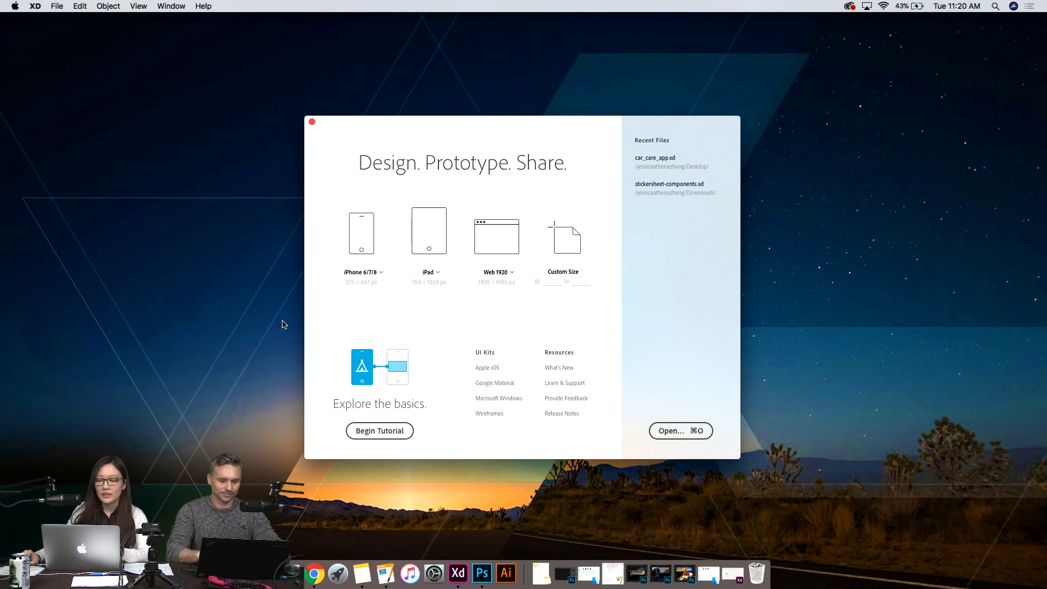
click(382, 272)
click(381, 272)
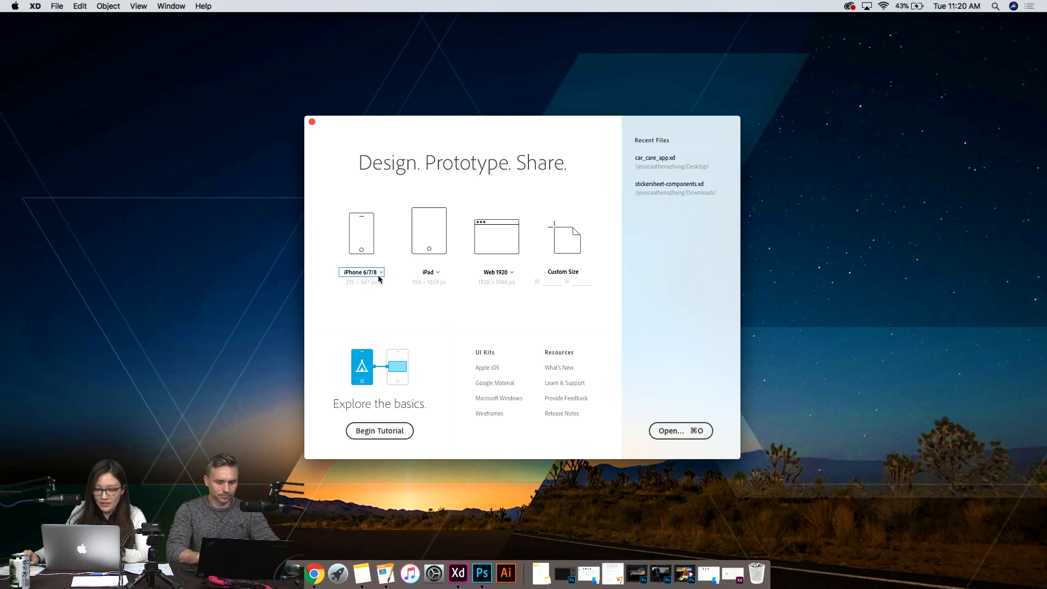
click(382, 275)
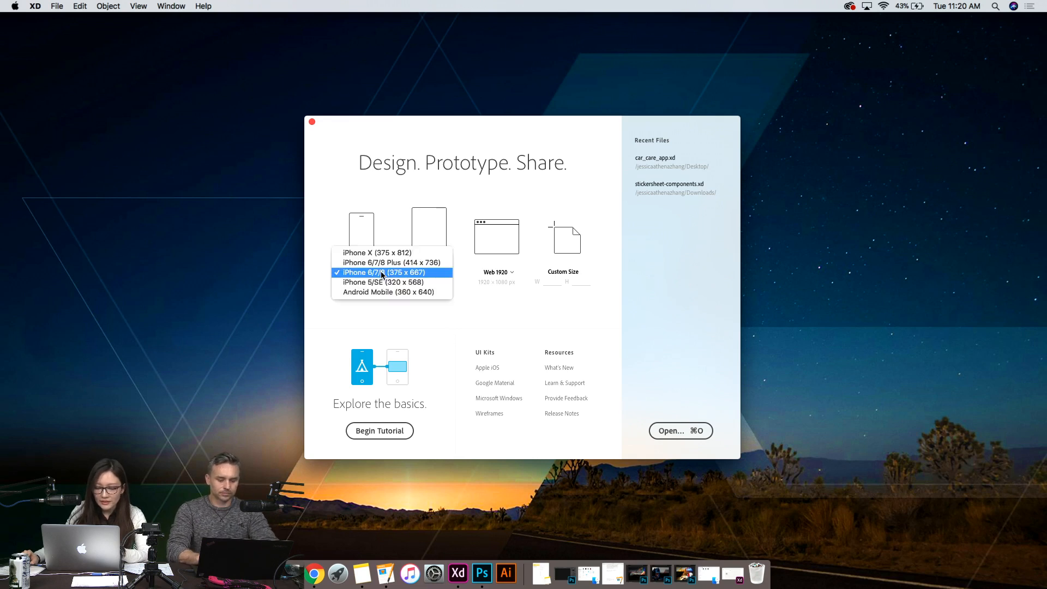
click(437, 292)
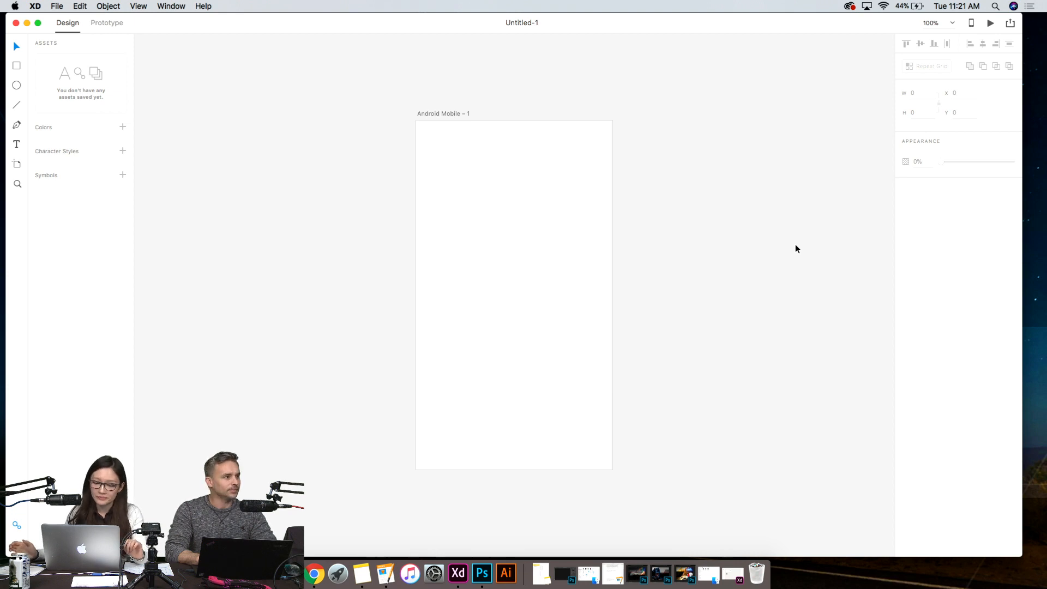
- Rename the Android Mobile artboard as Home
click(594, 208)
click(714, 334)
click(548, 249)
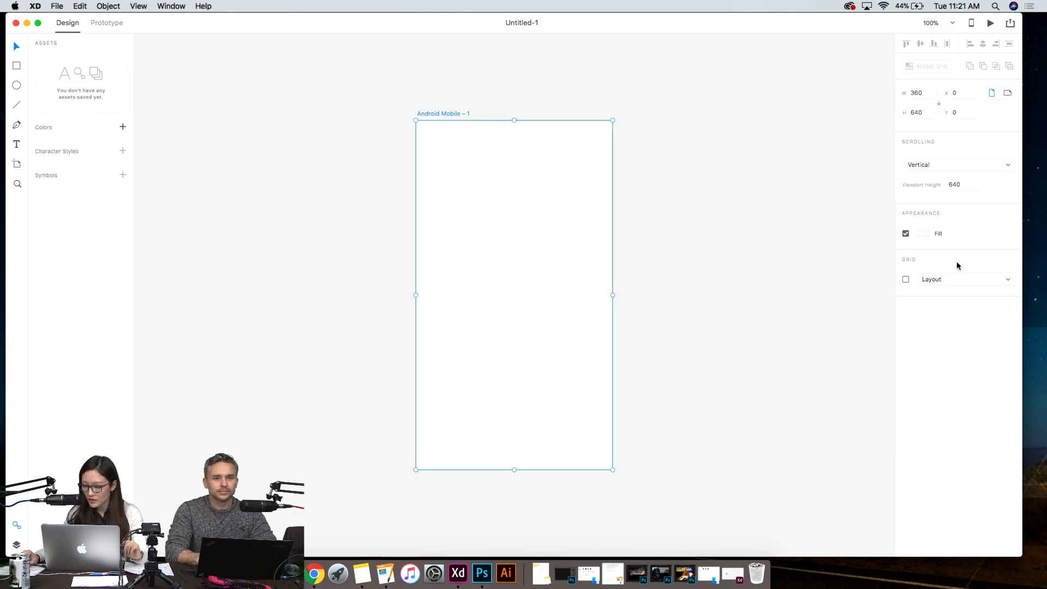
double_click(449, 113)
text(HOme)
key(BackSpace)
text(ome)
key(Return)
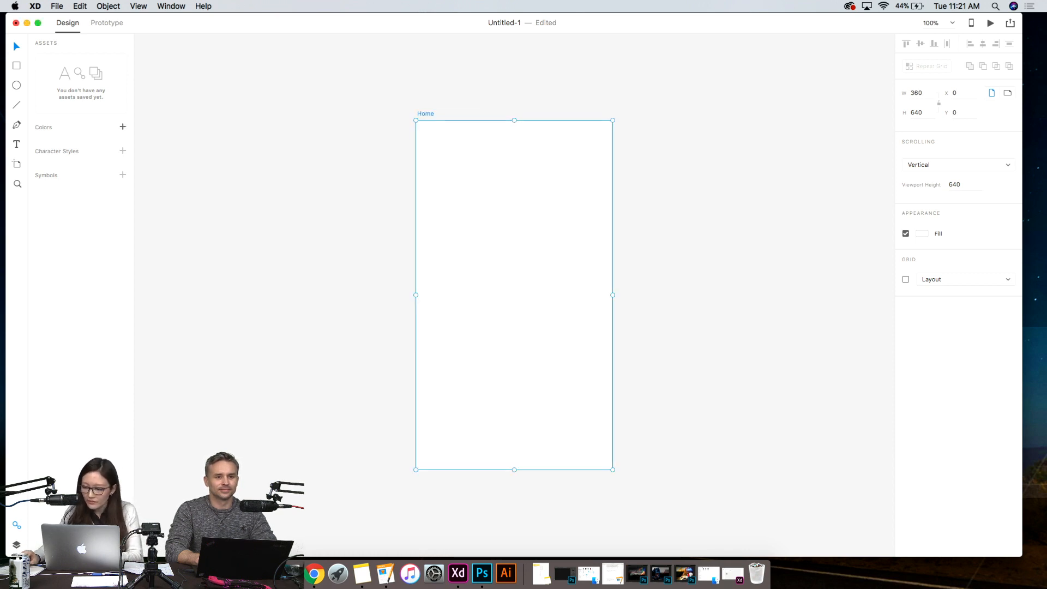
- Turn on the layout grid for the Home artboard, toggling it to compare the view with and without columns
click(696, 184)
click(427, 114)
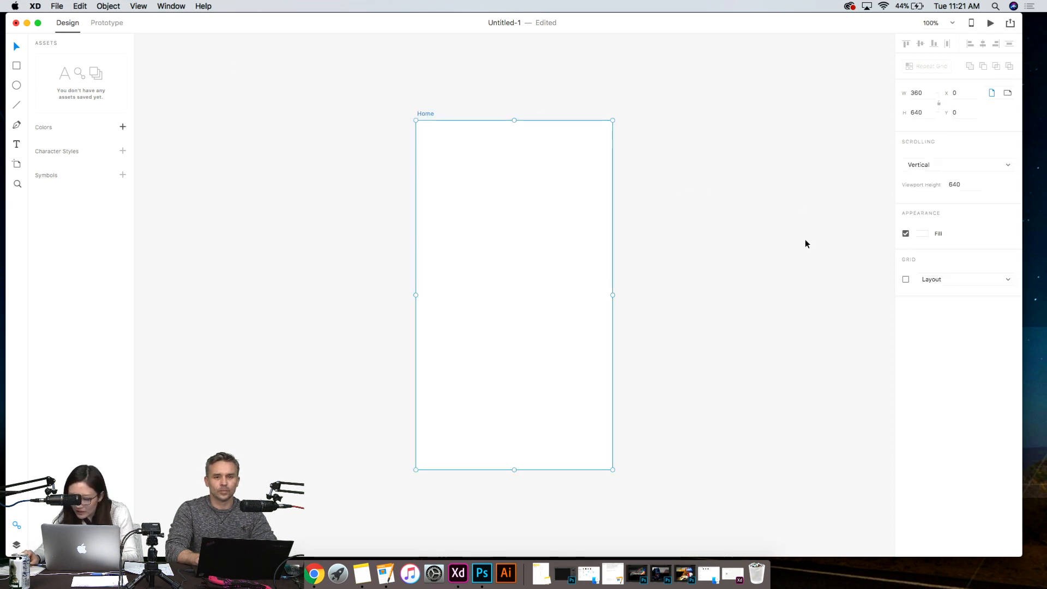
click(906, 279)
click(906, 280)
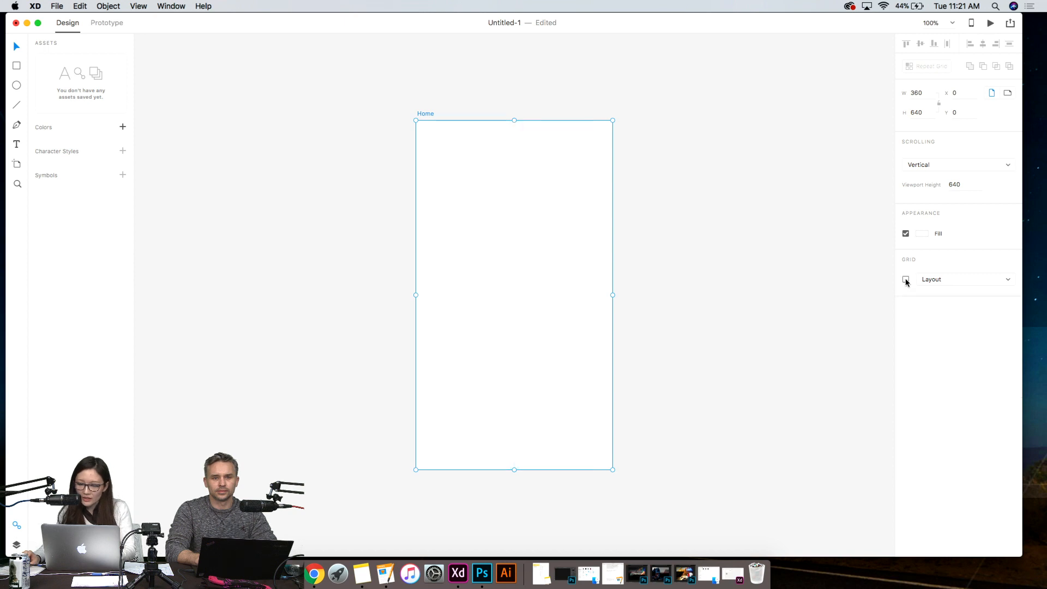
click(906, 279)
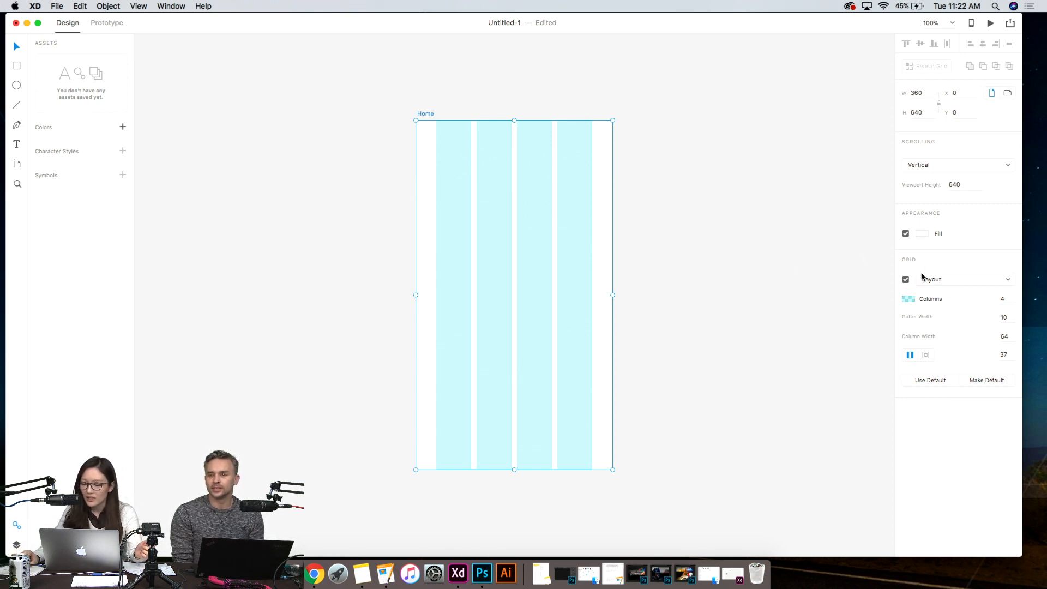
click(905, 279)
click(905, 279)
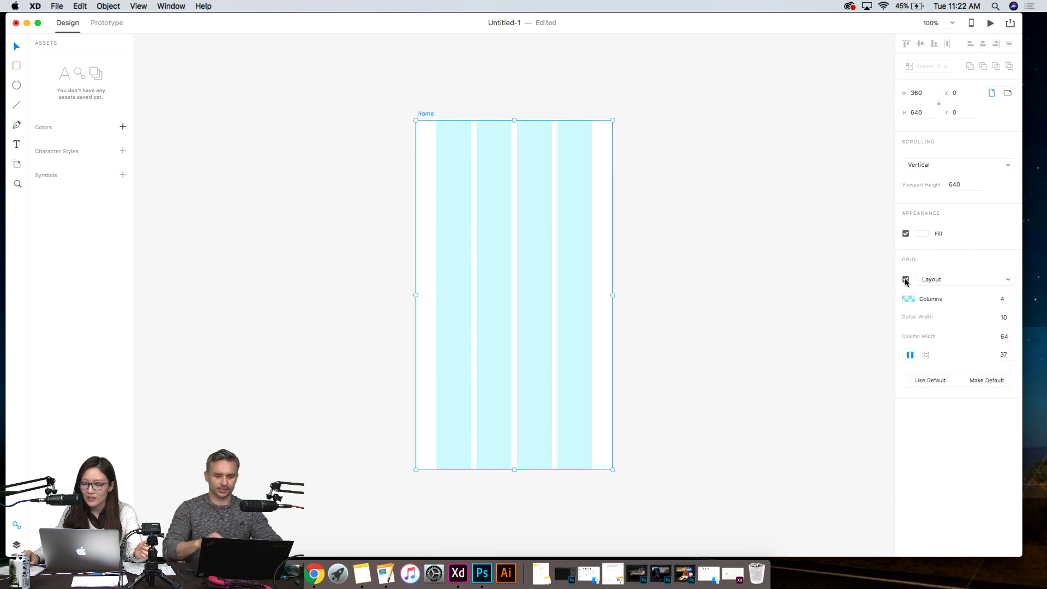
click(906, 280)
click(906, 280)
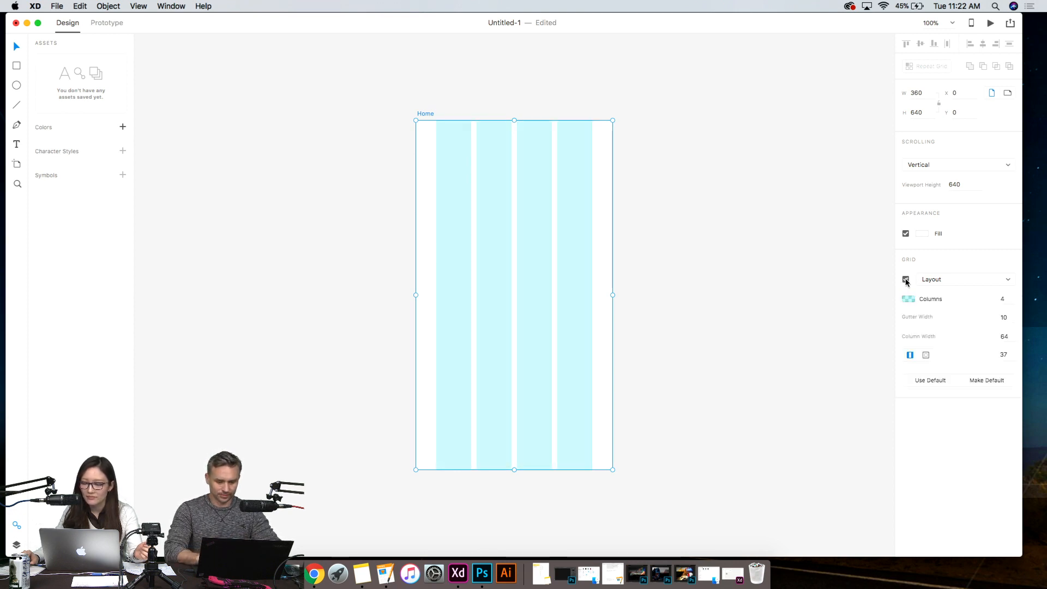
- Draw a rectangle about 287 by 129 px across the left edge of the Home artboard
click(16, 66)
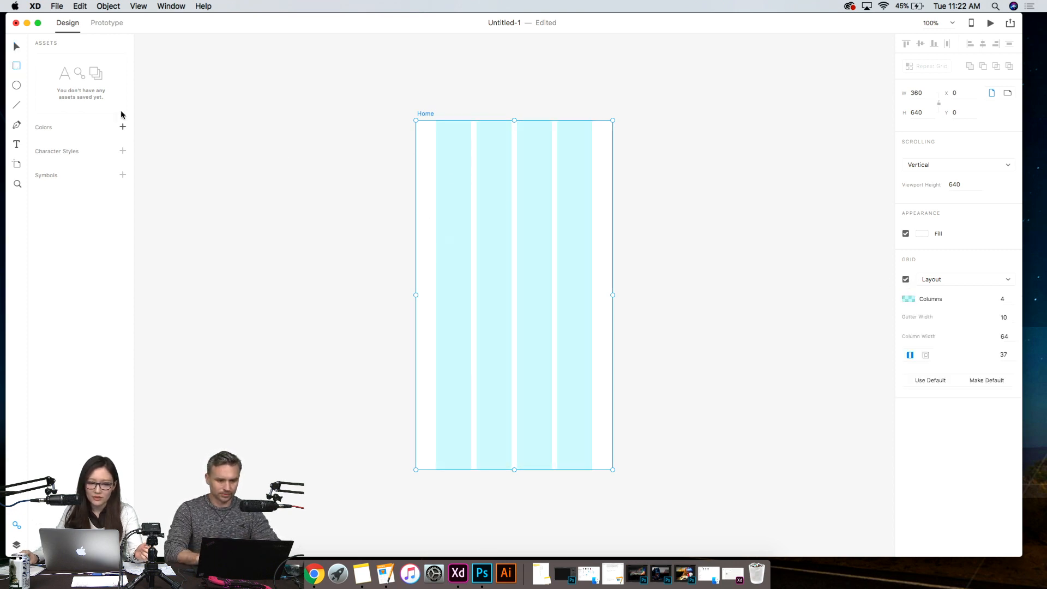
drag(401, 201, 557, 271)
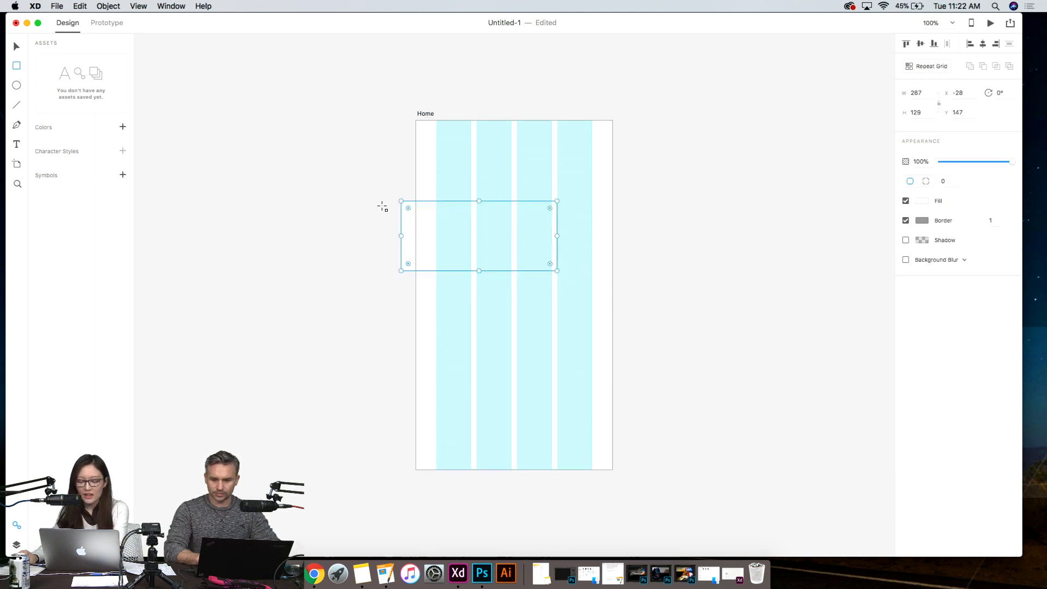
click(18, 47)
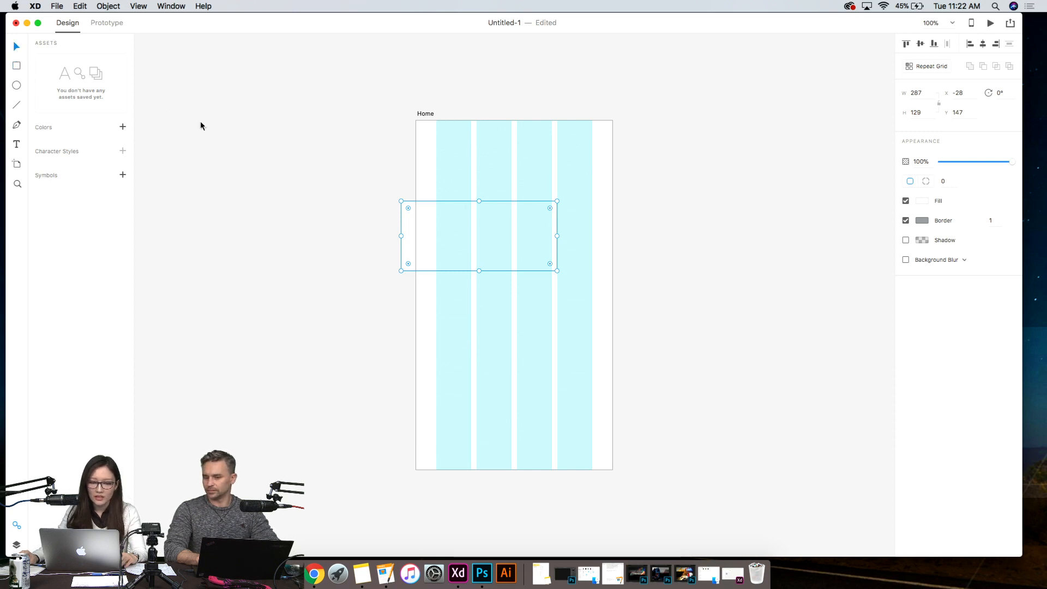
- Move the rectangle off the left side of the Home artboard and delete it
drag(406, 225, 238, 183)
click(473, 236)
click(274, 189)
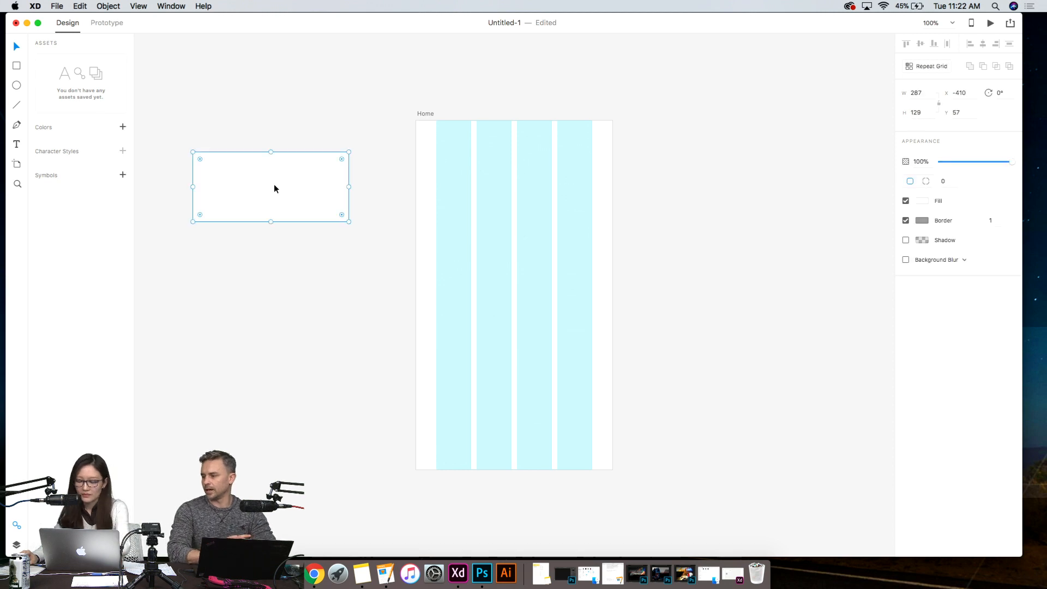
key(Delete)
- Change the Home artboard's grid type to Square and deselect the artboard
click(584, 268)
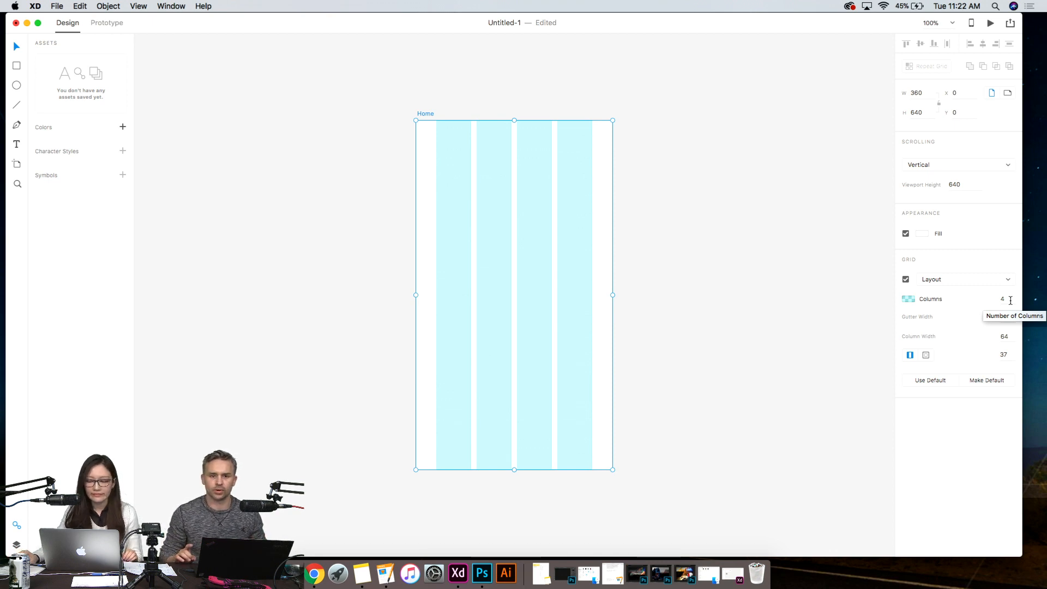
click(982, 279)
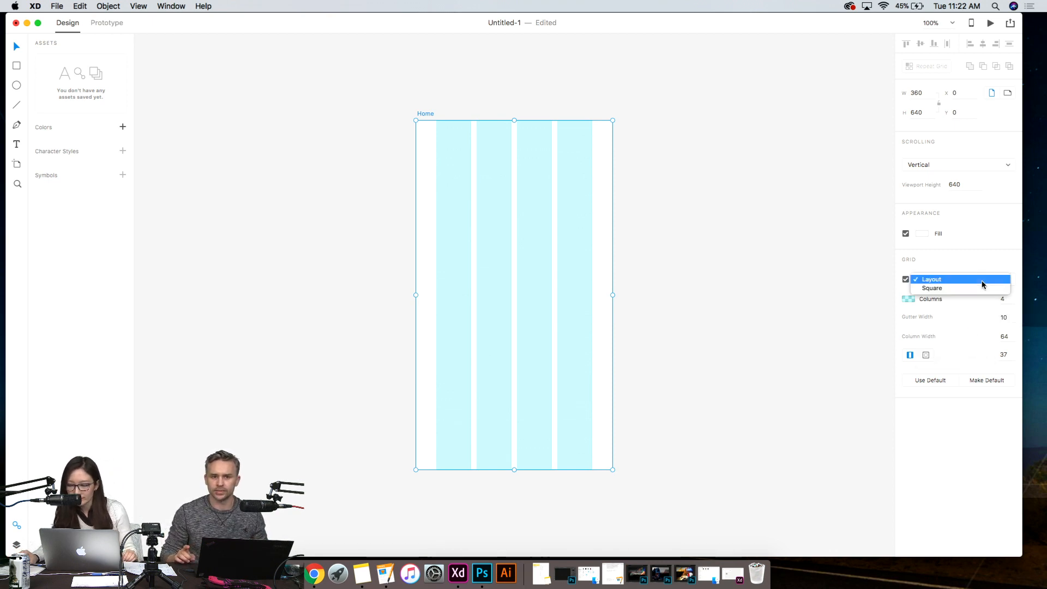
click(976, 291)
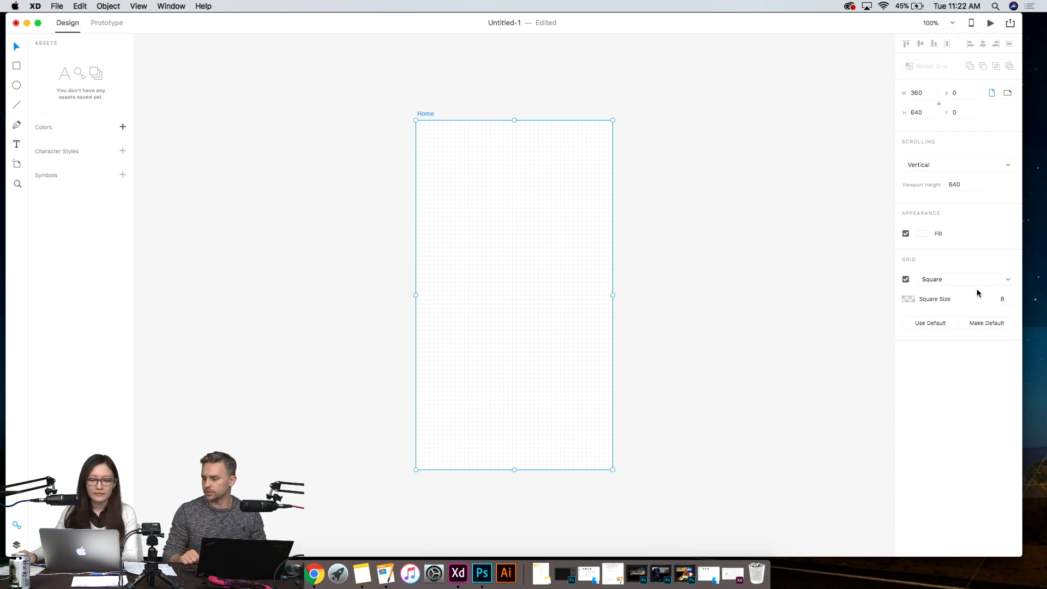
click(775, 236)
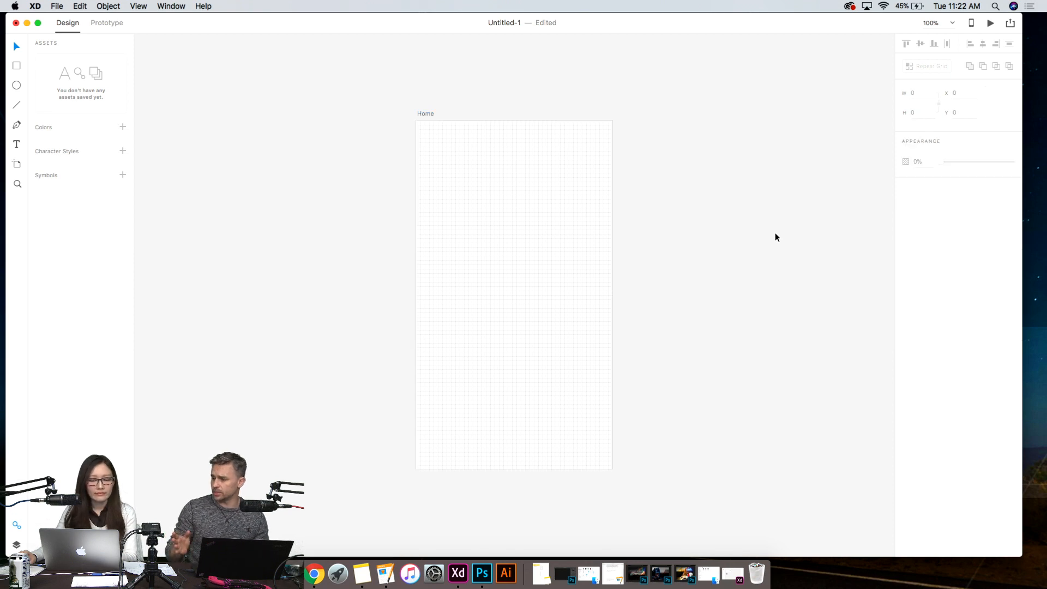
- Switch the Home artboard's grid type back to Layout
click(492, 266)
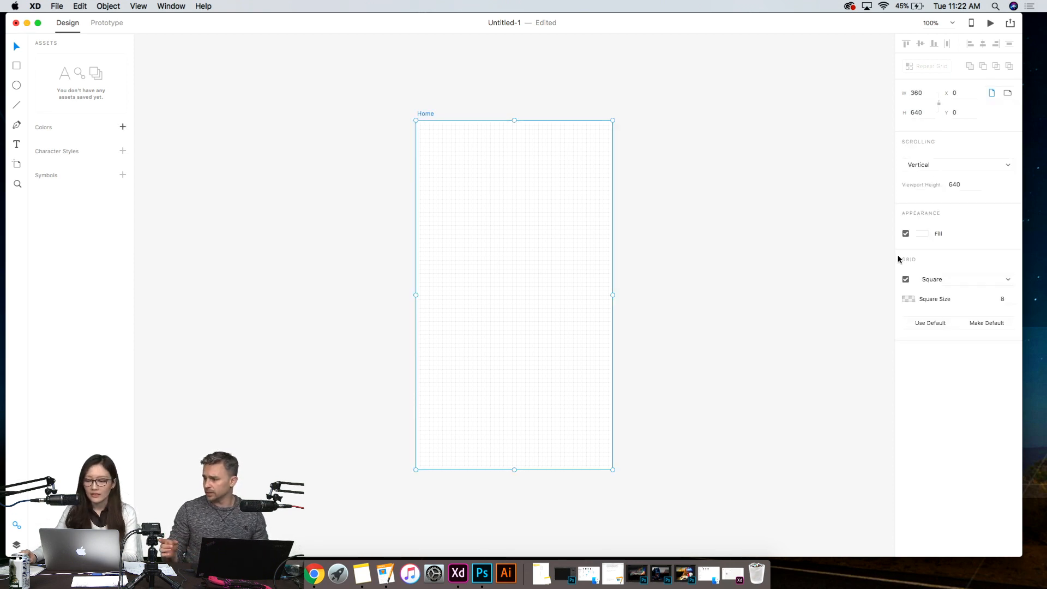
click(977, 275)
click(979, 276)
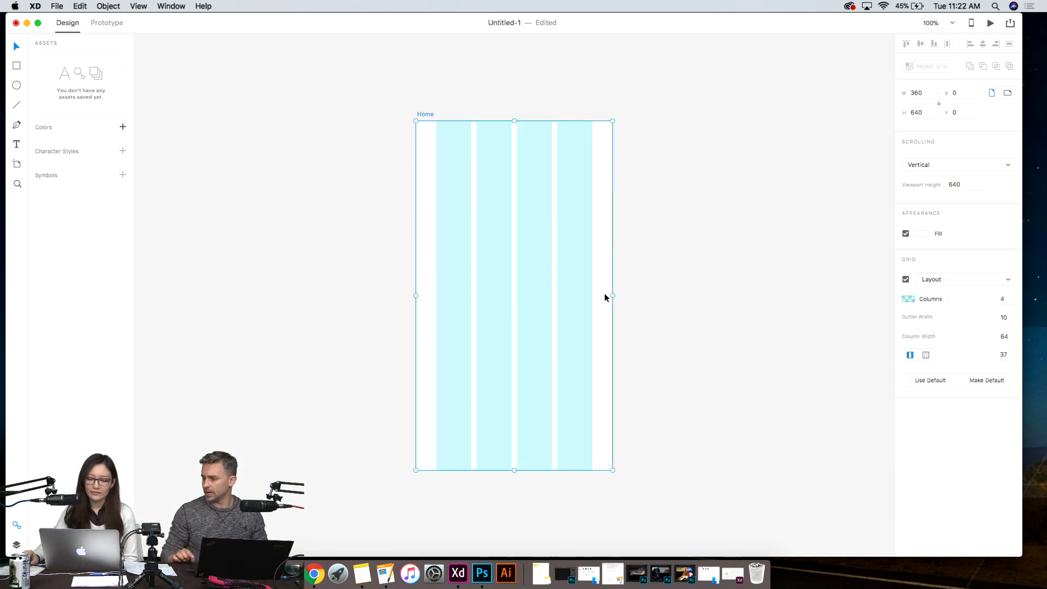
- Widen the Home artboard to about 1098 px, narrow it to about 798 px, and undo the resizing
drag(611, 295, 1015, 315)
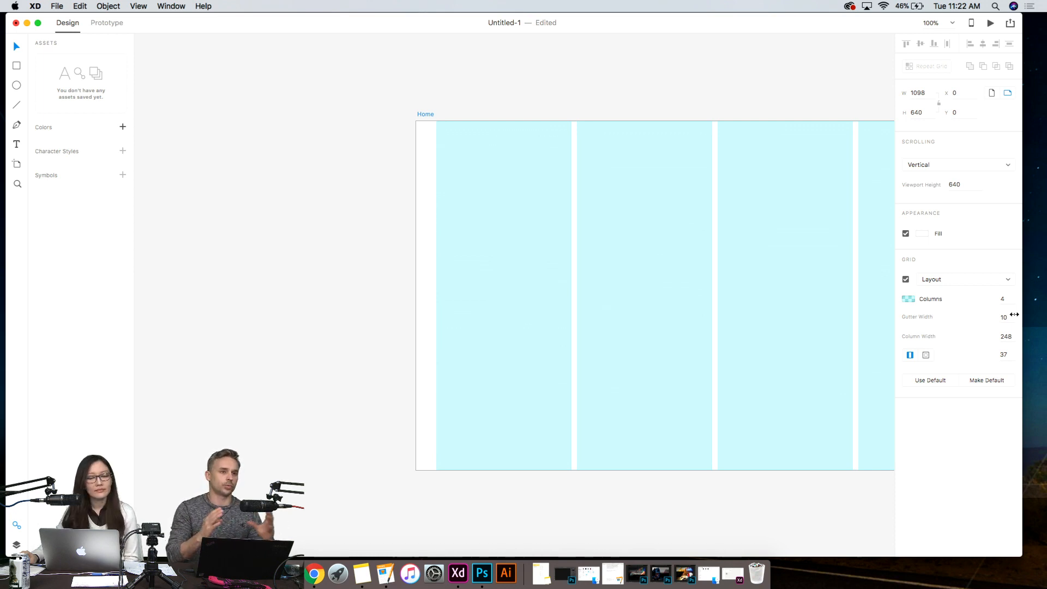
drag(1015, 314, 851, 304)
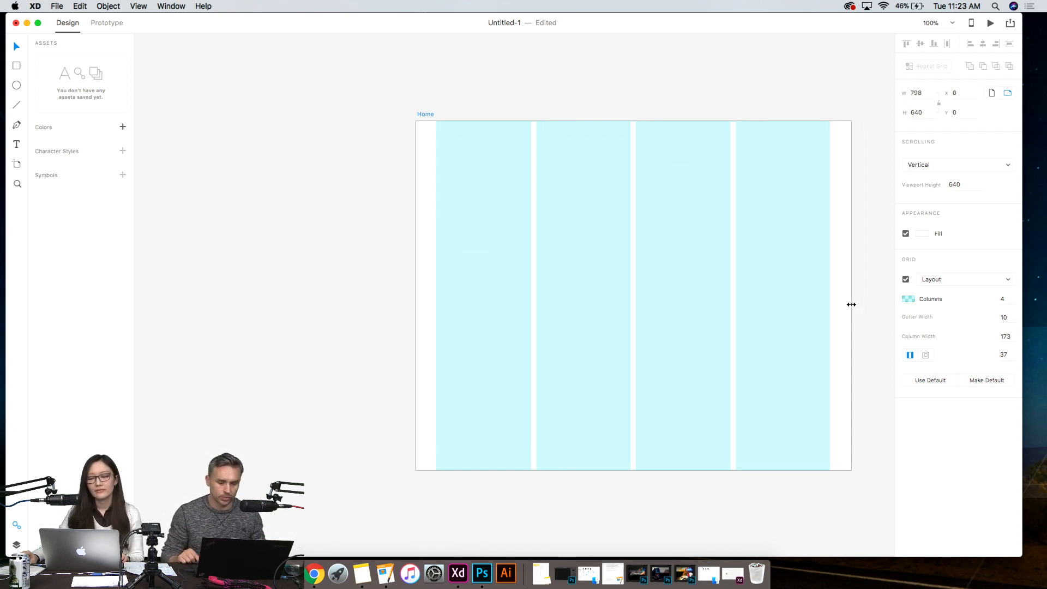
drag(852, 305, 851, 305)
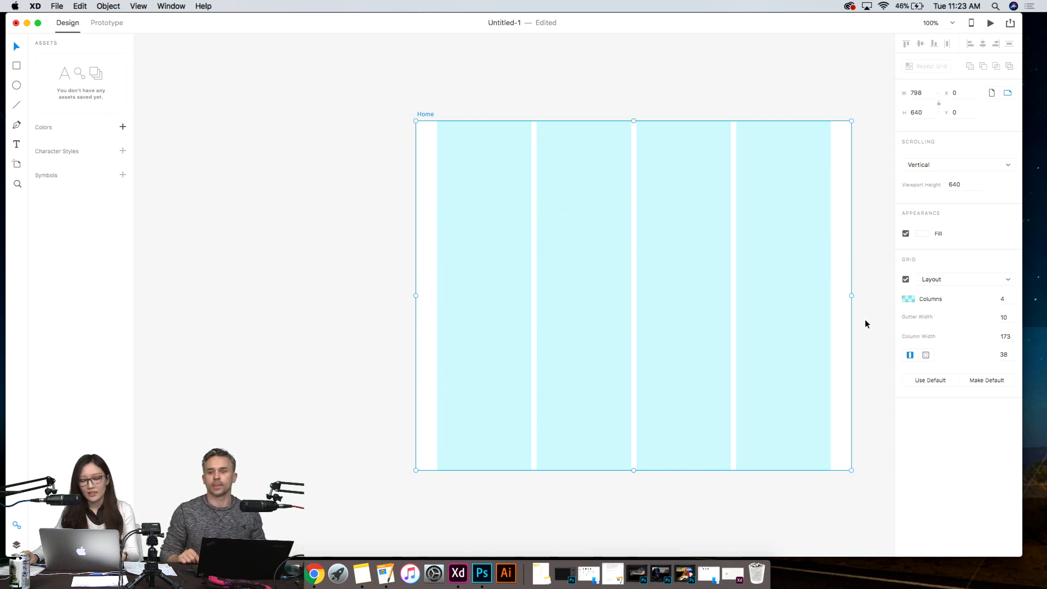
key(super+z)
click(684, 298)
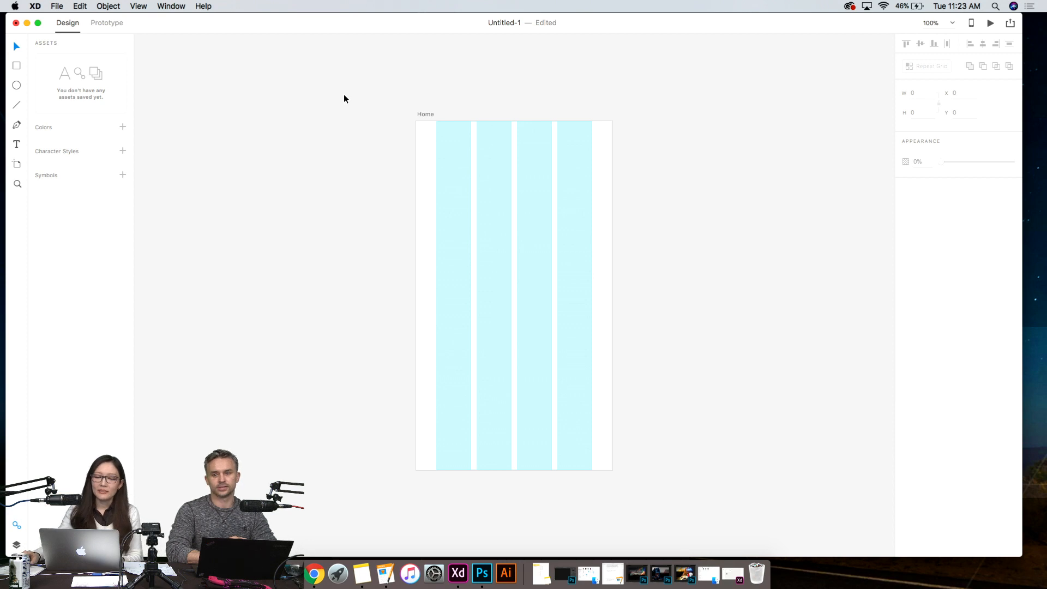
click(467, 252)
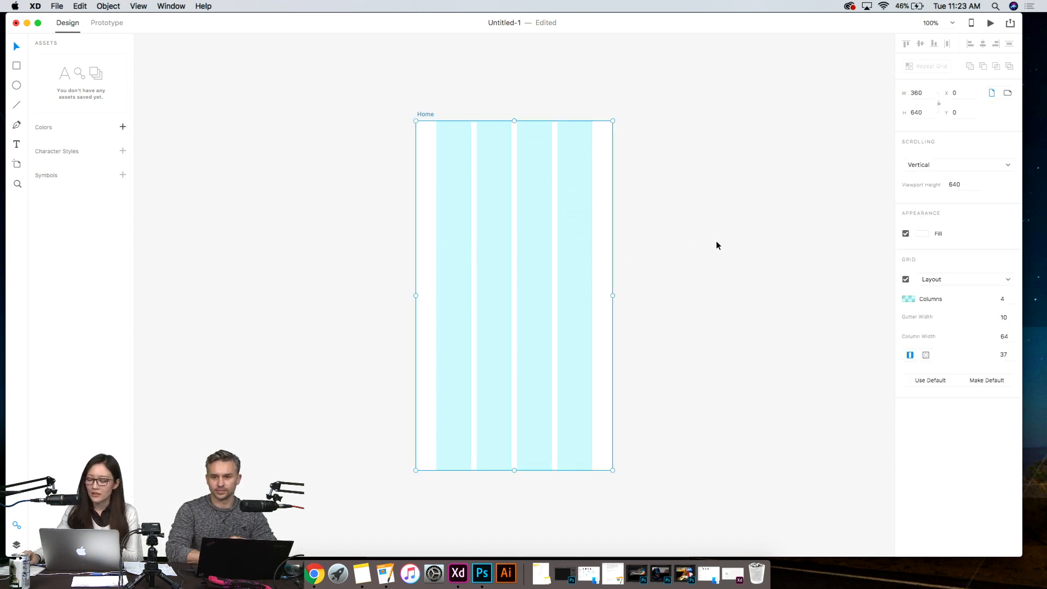
click(715, 243)
click(567, 238)
click(703, 256)
click(473, 242)
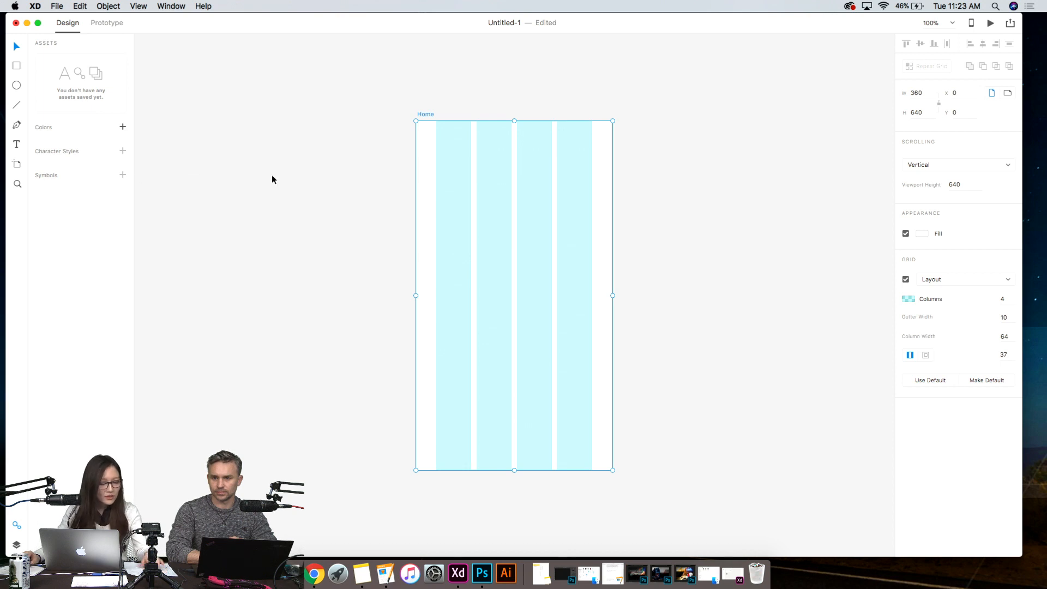
click(356, 106)
drag(352, 113, 668, 185)
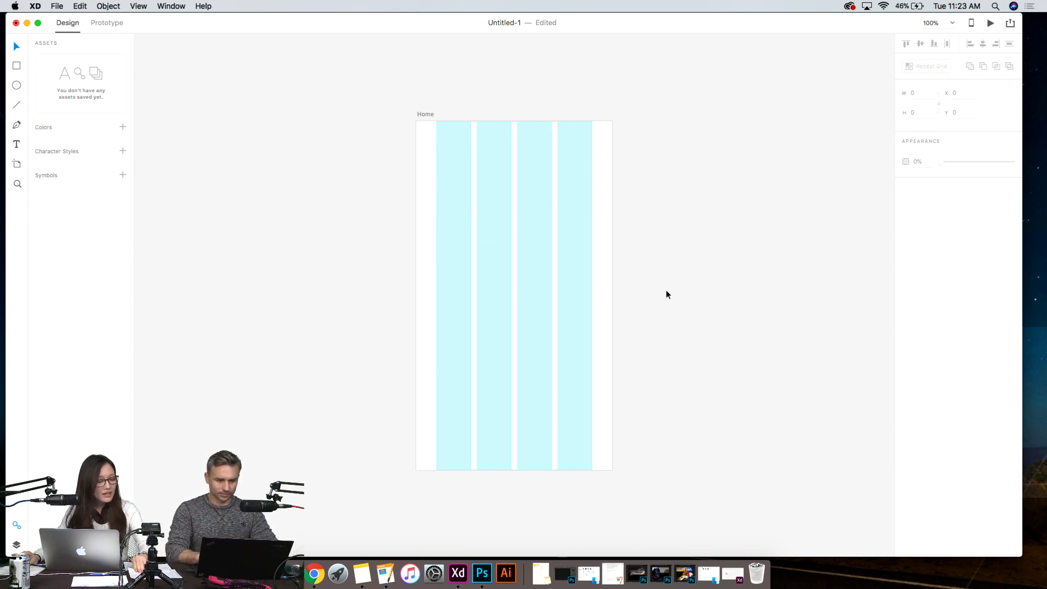
click(556, 315)
scroll(584, 469, down, 4)
scroll(574, 483, down, 6)
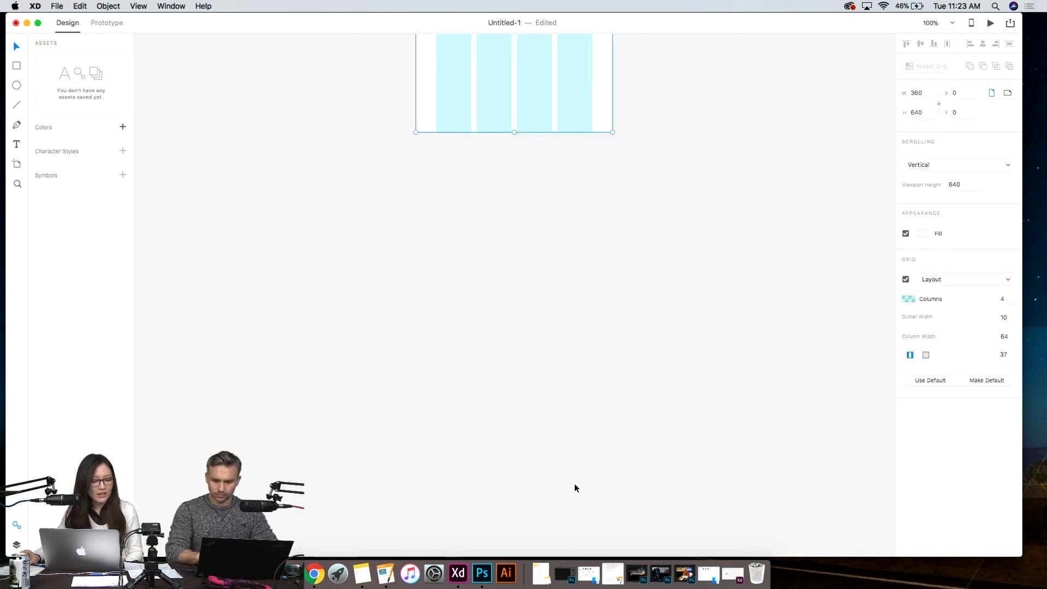
scroll(535, 426, up, 6)
scroll(535, 427, down, 4)
click(646, 211)
- Turn off the layout grid on the Home artboard
click(528, 110)
scroll(646, 198, up, 8)
scroll(836, 268, up, 2)
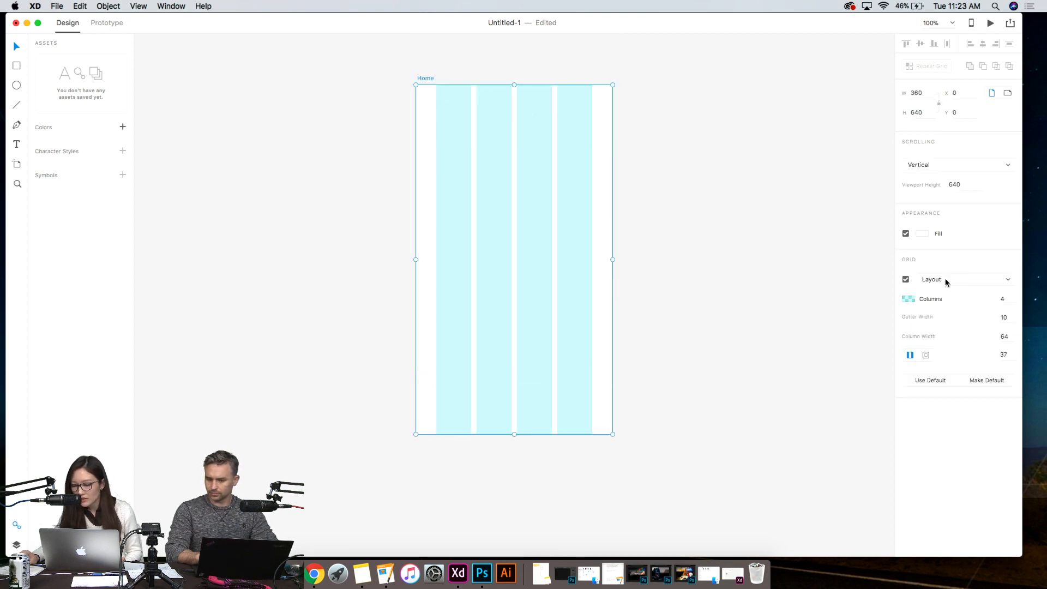
click(906, 279)
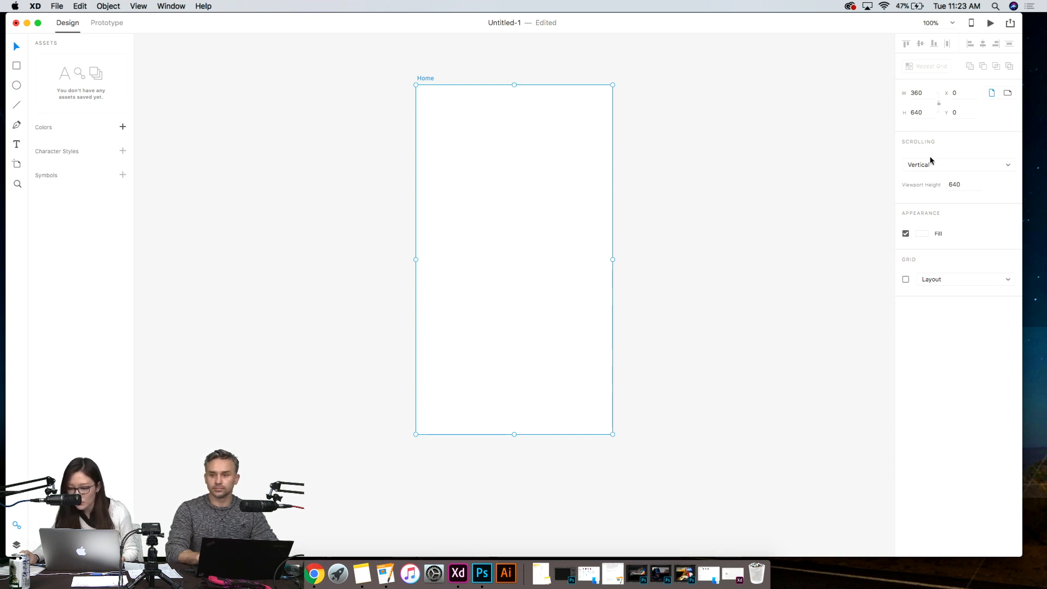
- Keep the Home artboard's scrolling set to Vertical and extend its bottom edge to a height of about 2318 px
click(961, 167)
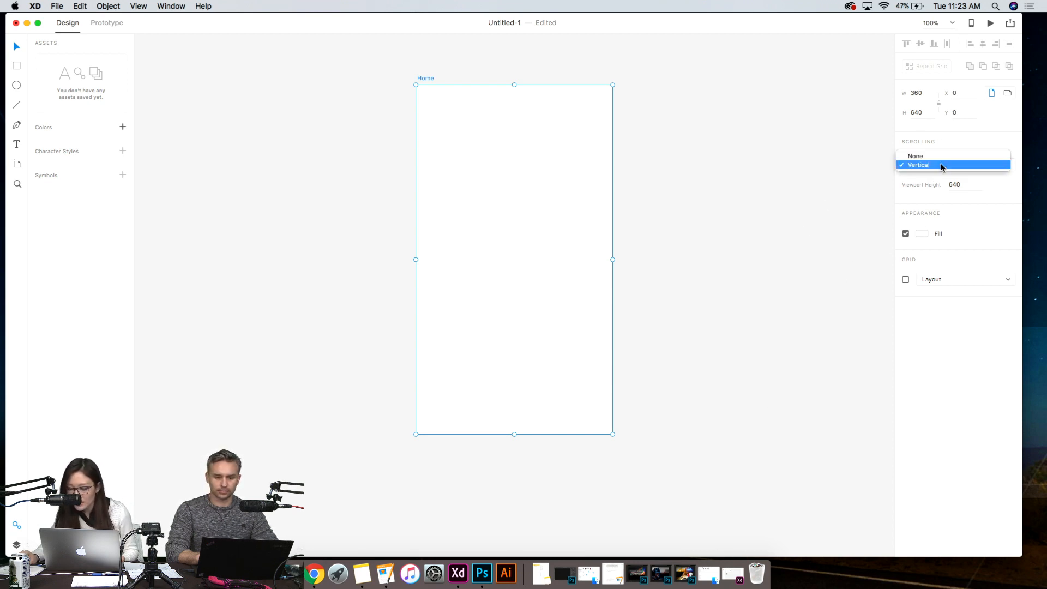
click(939, 164)
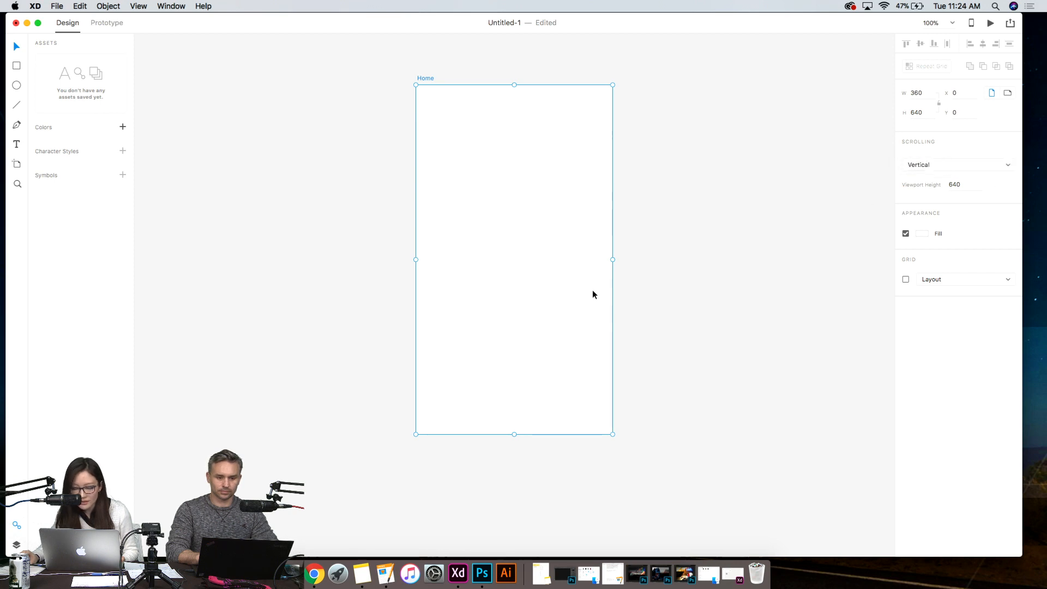
drag(515, 434, 650, 530)
click(683, 351)
click(594, 321)
scroll(742, 287, up, 20)
scroll(646, 341, down, 8)
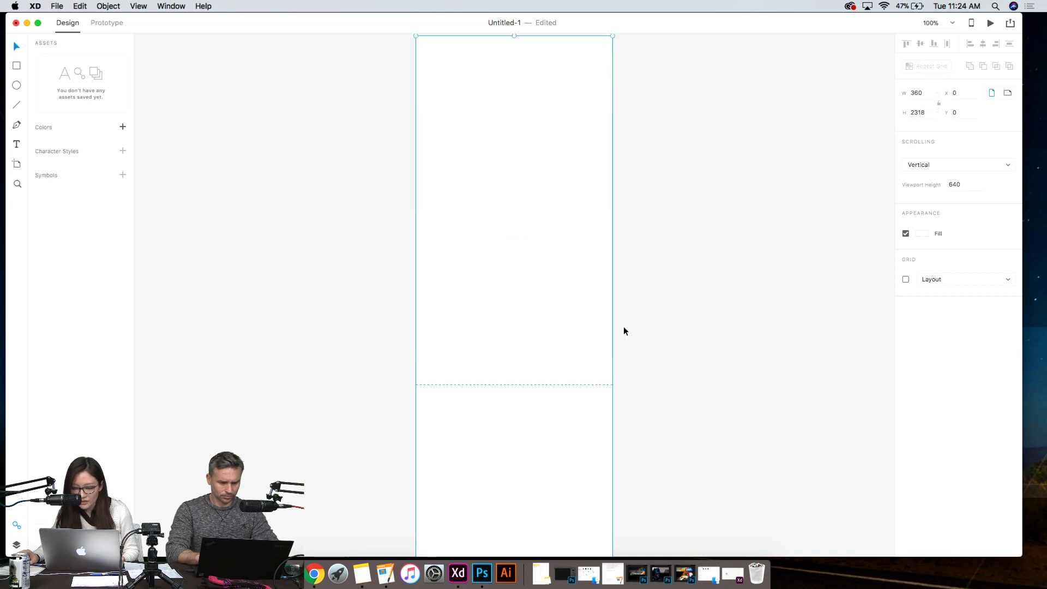
click(633, 306)
click(444, 392)
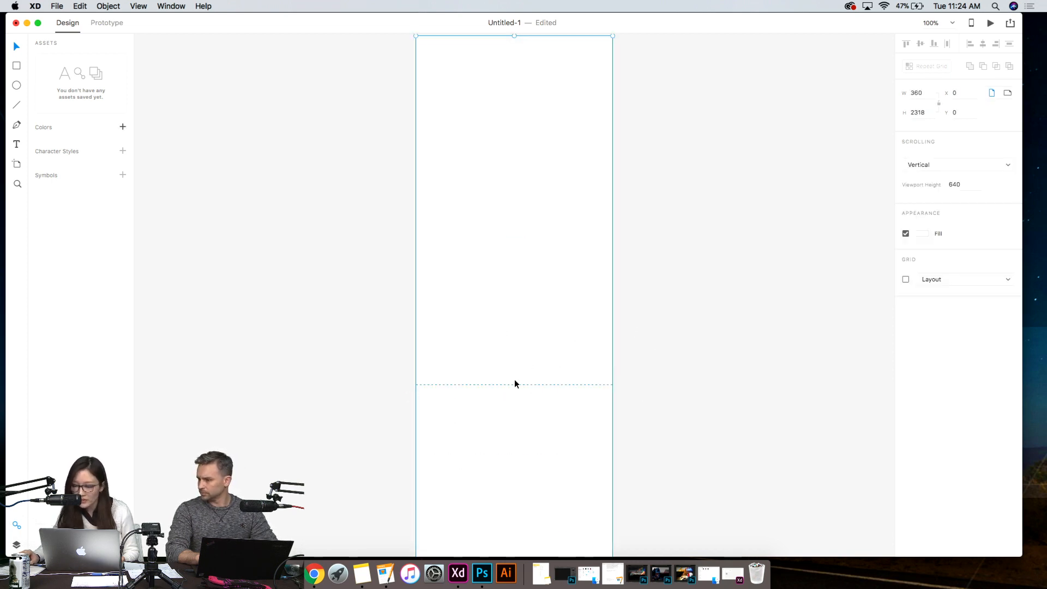
click(955, 185)
click(497, 403)
click(495, 386)
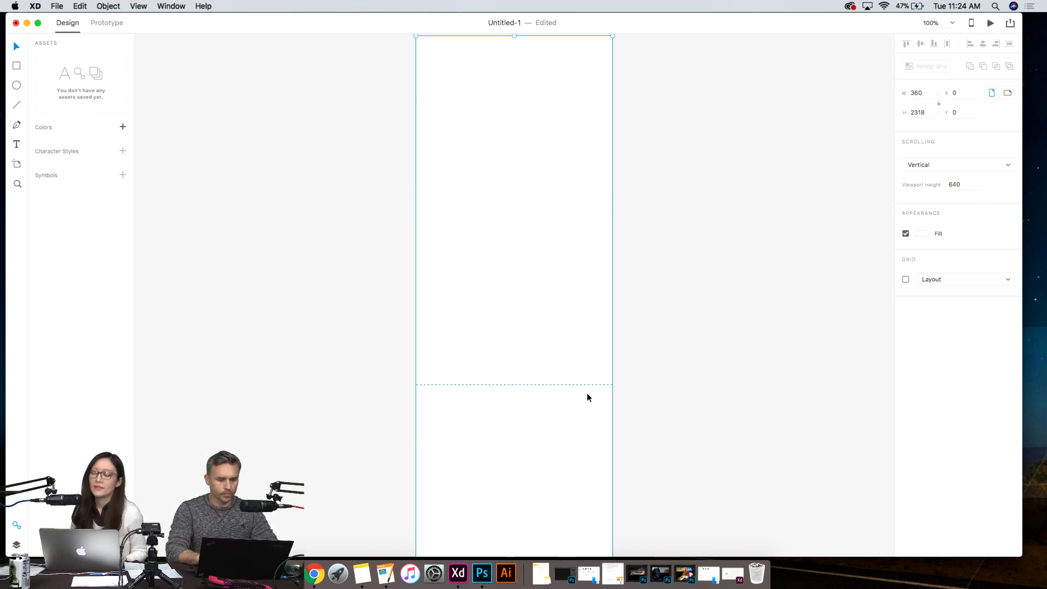
click(668, 349)
- Draw a rectangle from the Home artboard's top edge, spanning its full 360 px width and about 1188 px high
click(527, 199)
scroll(326, 199, up, 5)
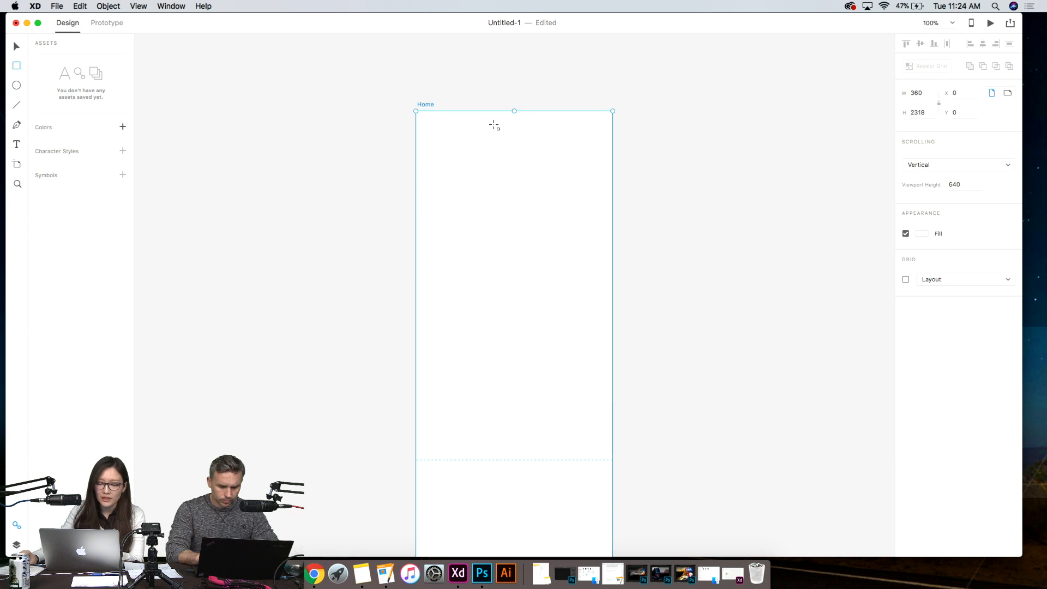
mouse_move(419, 115)
mouse_down()
mouse_move(482, 169)
mouse_move(620, 469)
mouse_move(606, 503)
mouse_move(615, 559)
mouse_move(612, 525)
mouse_up()
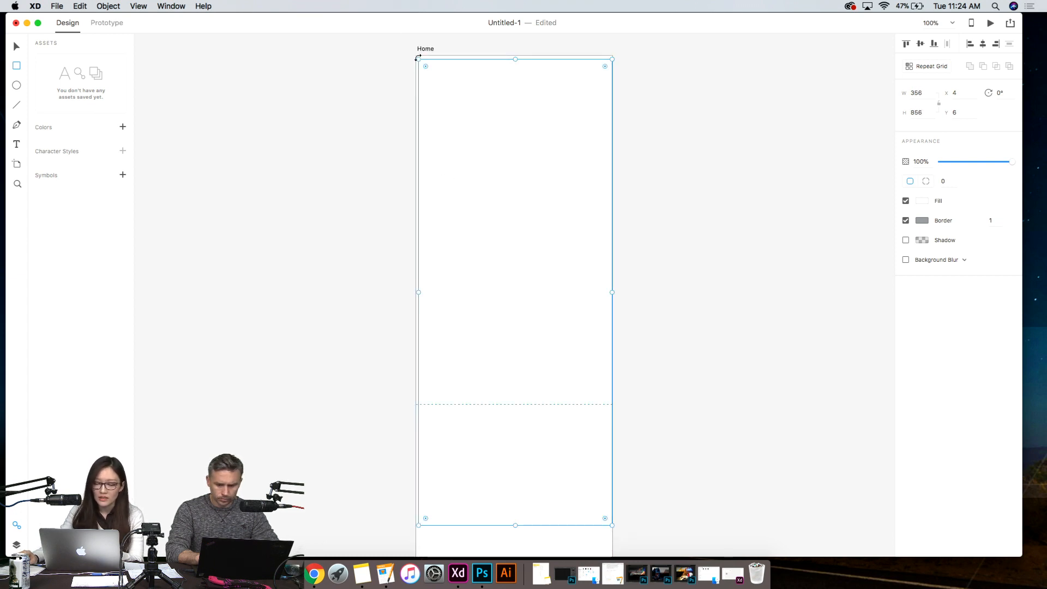
drag(416, 56, 414, 56)
scroll(559, 159, down, 5)
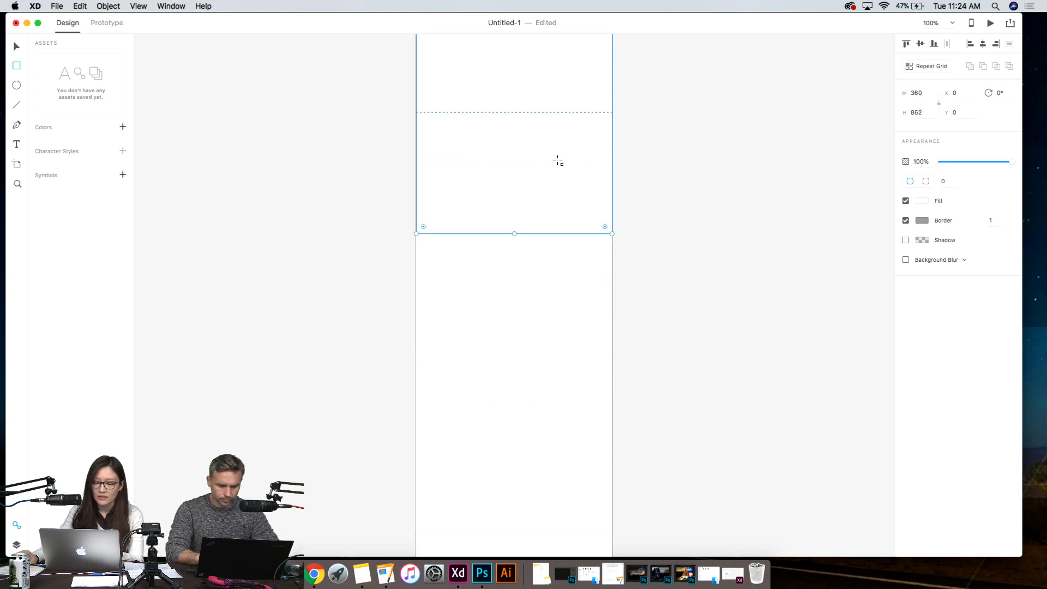
drag(518, 234, 532, 412)
scroll(667, 328, up, 7)
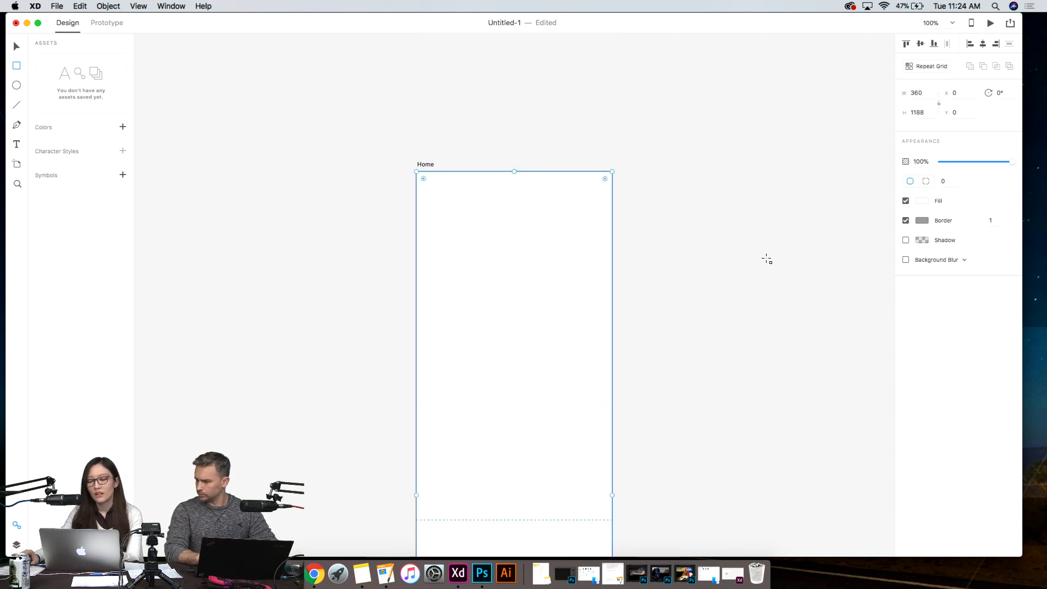
scroll(765, 250, down, 3)
scroll(767, 250, up, 3)
scroll(767, 251, up, 2)
scroll(582, 276, down, 5)
scroll(583, 277, up, 4)
scroll(583, 277, down, 3)
scroll(592, 276, up, 1)
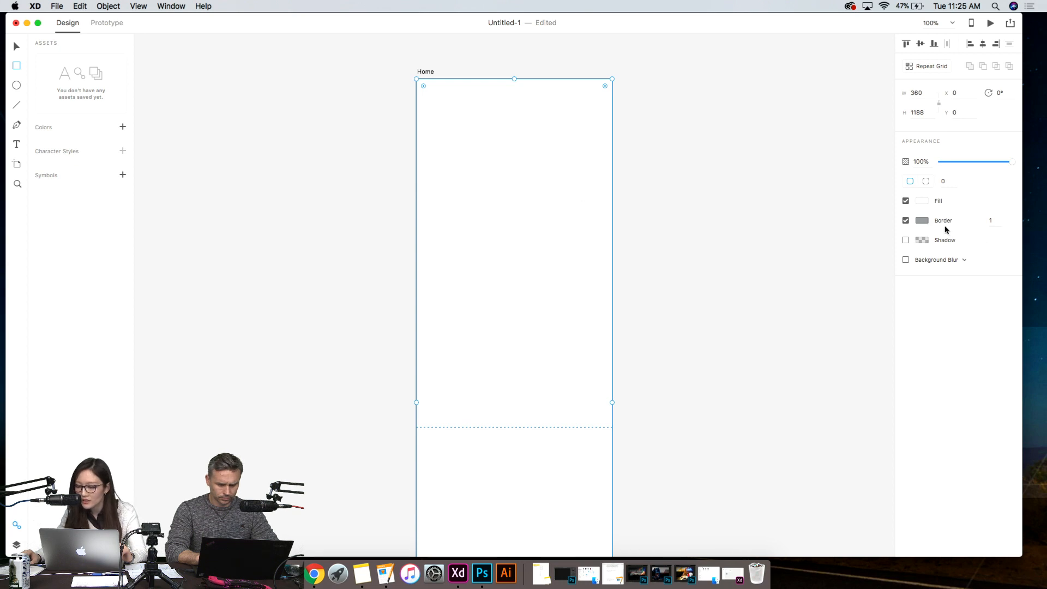
- Save several grey shades as swatches from the rectangle's border colour, ending with dark grey #676767
click(922, 221)
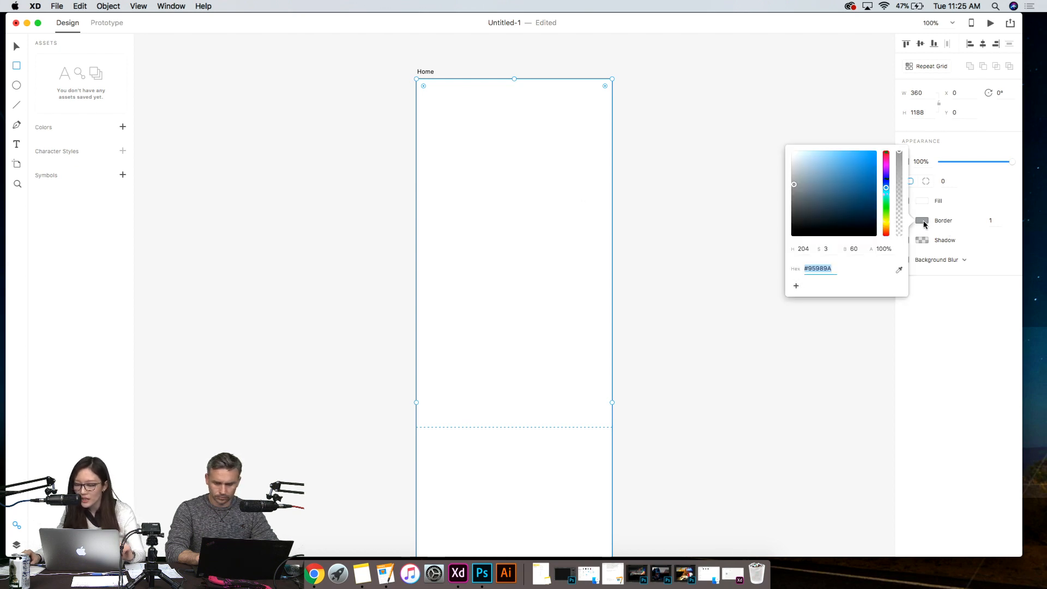
mouse_move(851, 175)
mouse_down()
mouse_move(782, 163)
mouse_move(821, 173)
mouse_move(786, 166)
mouse_move(781, 201)
mouse_up()
click(796, 286)
click(796, 286)
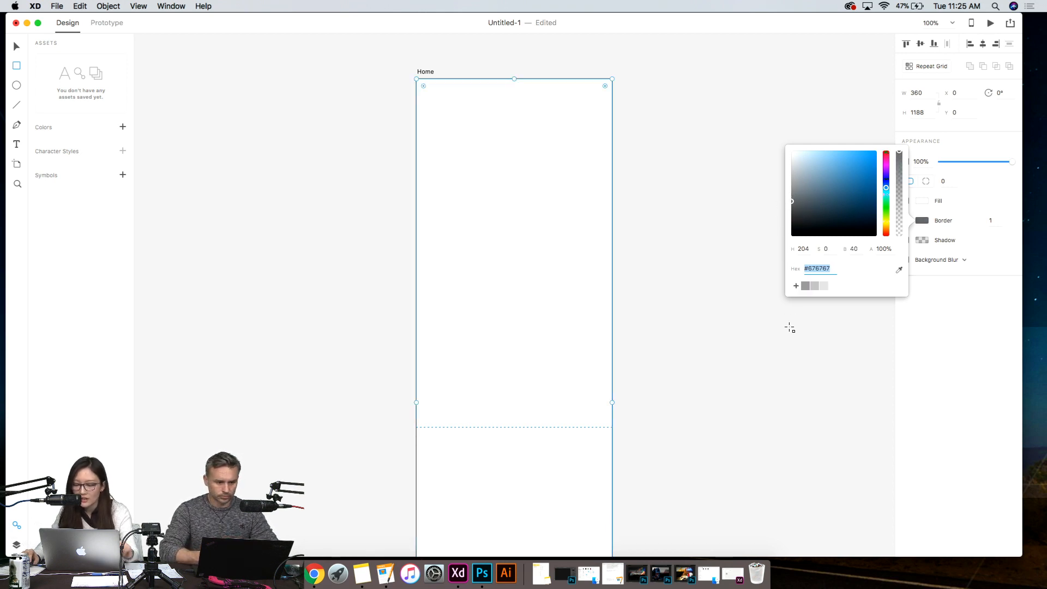
click(796, 285)
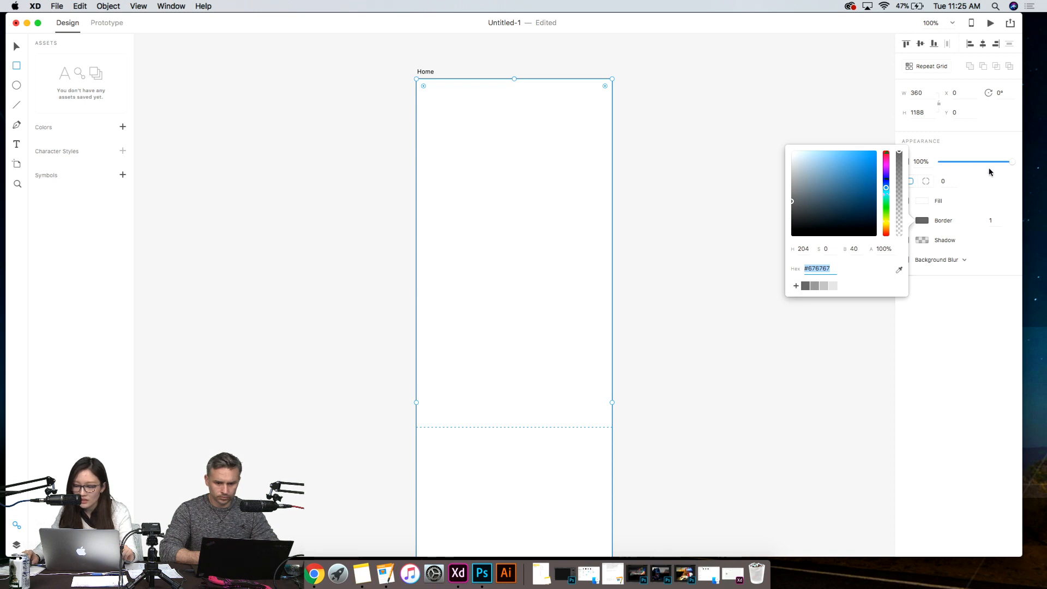
- Add dark grey #414141, white #FFFFFF and black #000000 to the saved colour swatches
click(792, 213)
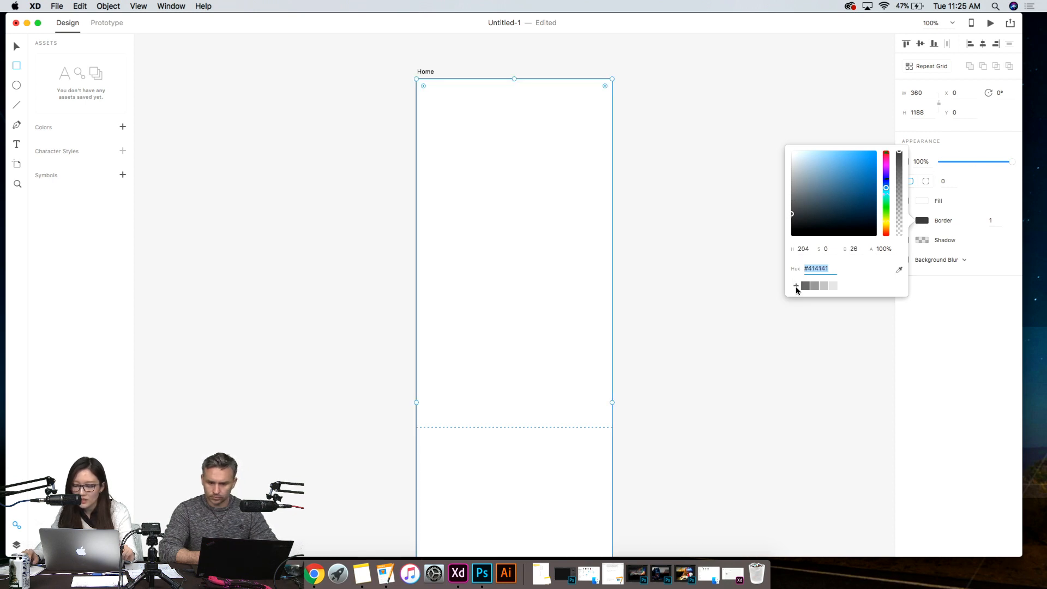
click(796, 285)
click(792, 151)
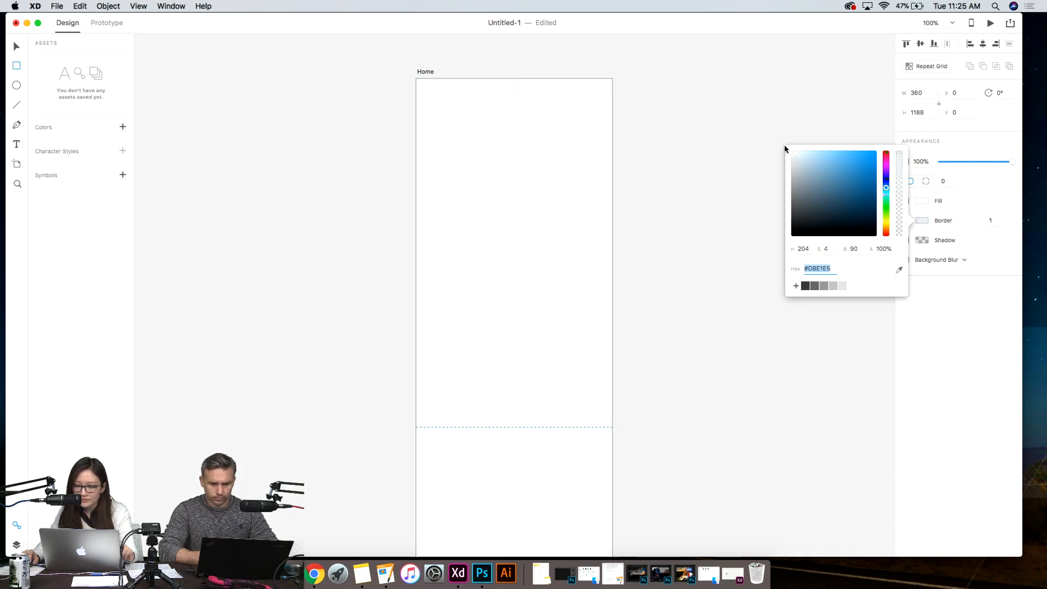
click(796, 286)
drag(813, 230, 764, 265)
click(796, 286)
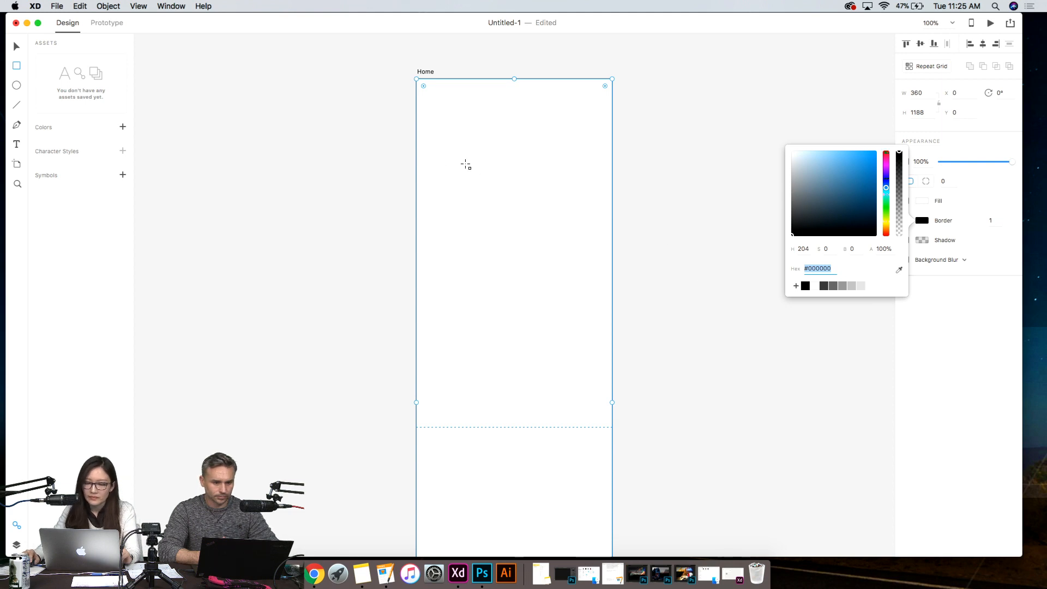
- Apply the saved light grey #D6D6D6 to both the border and the fill of the rectangle
click(861, 286)
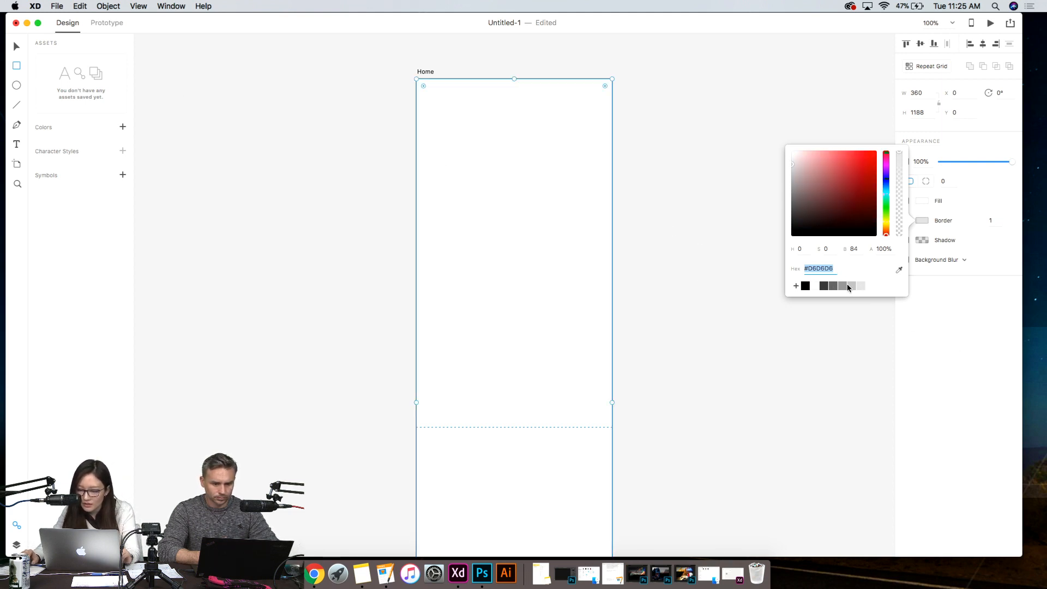
click(17, 47)
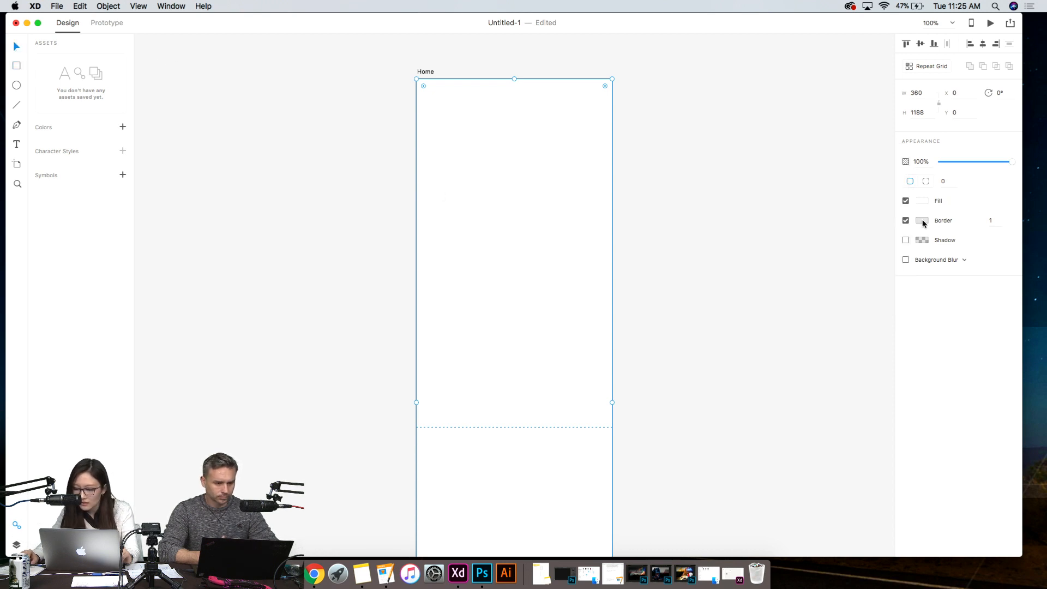
click(926, 202)
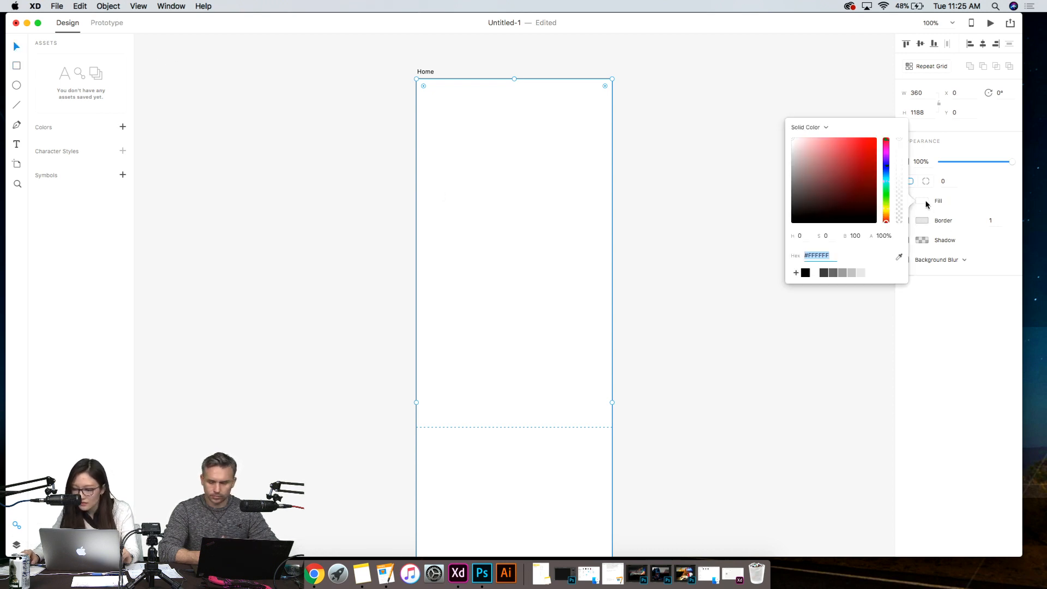
click(849, 271)
click(861, 273)
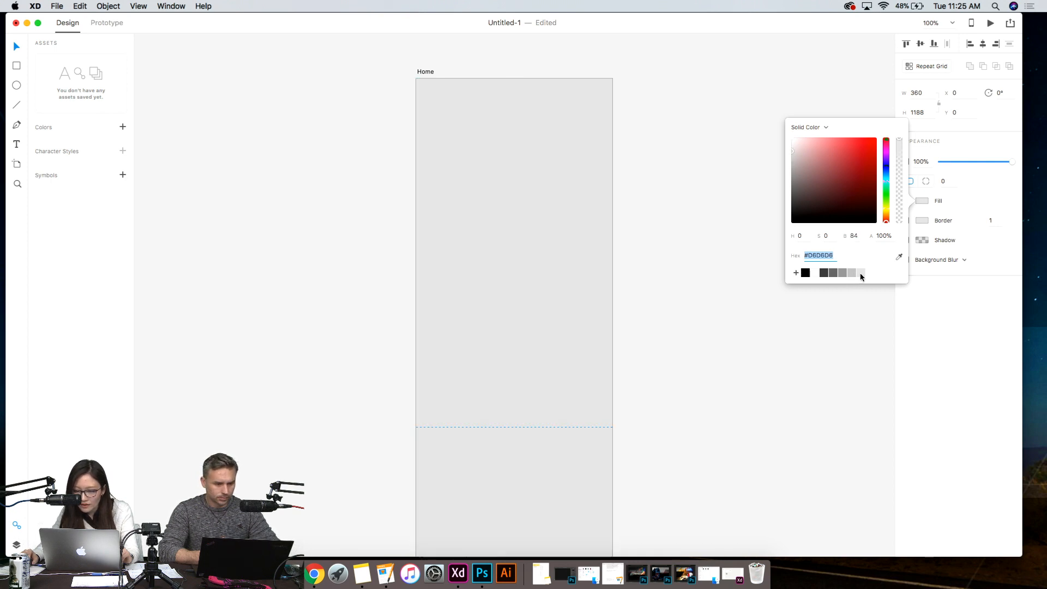
click(657, 274)
click(565, 259)
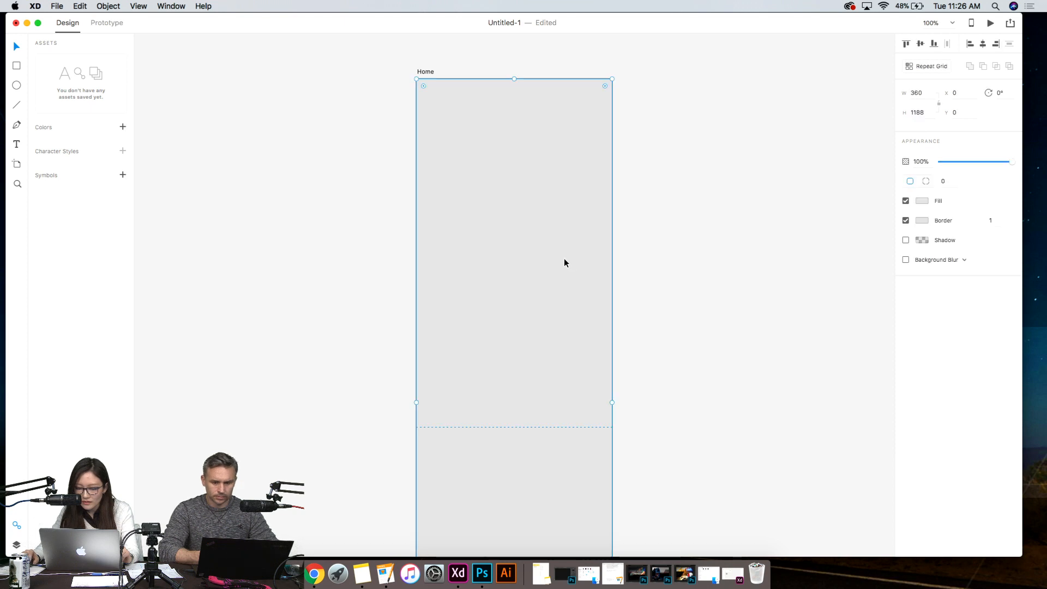
click(706, 262)
click(477, 156)
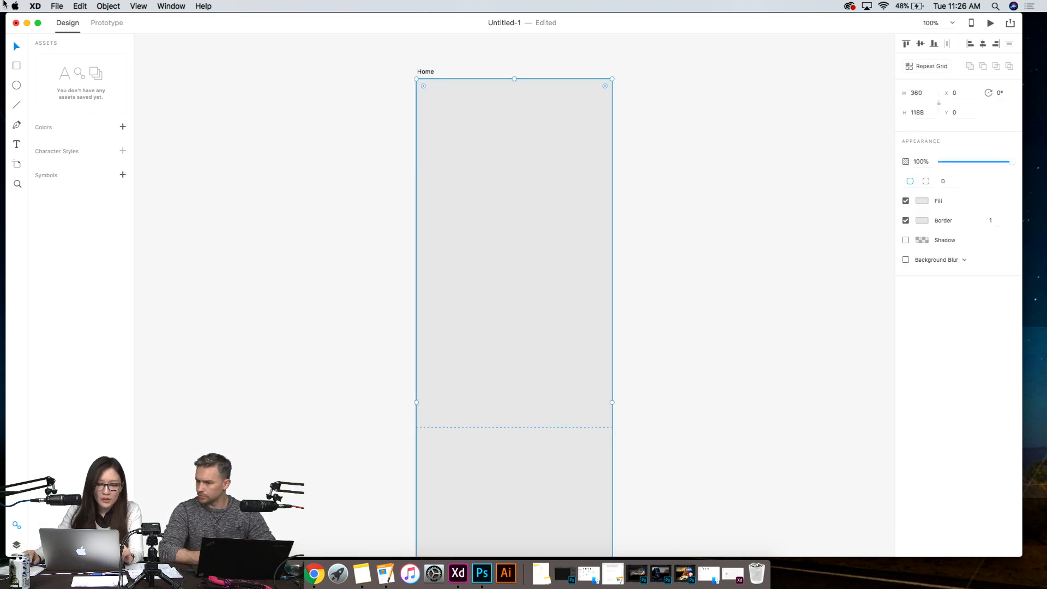
- Open the Google Material UI kit download page in Chrome and enlarge the browser window
click(57, 6)
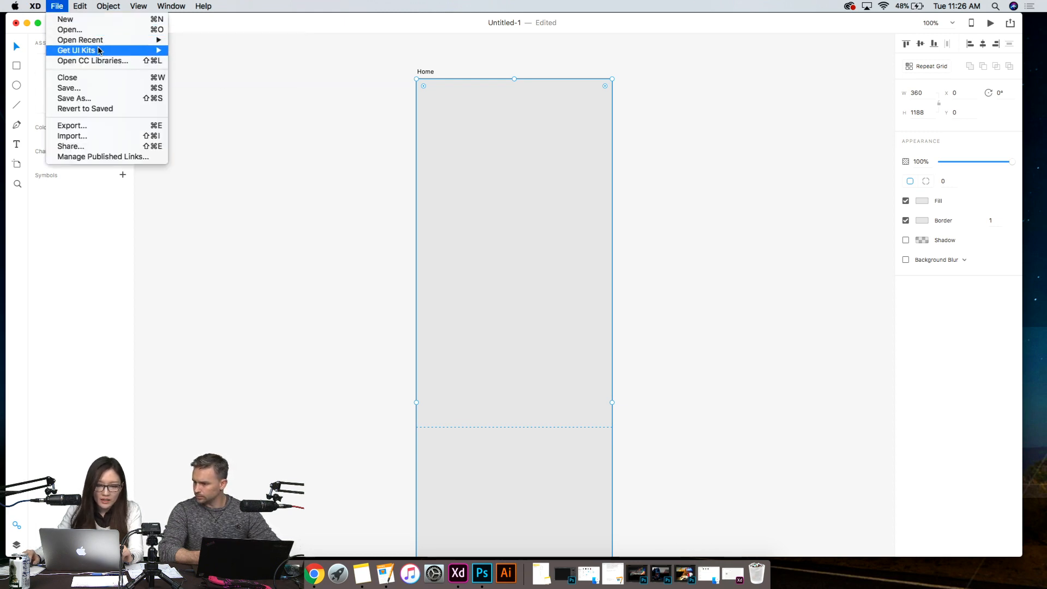
mouse_move(99, 51)
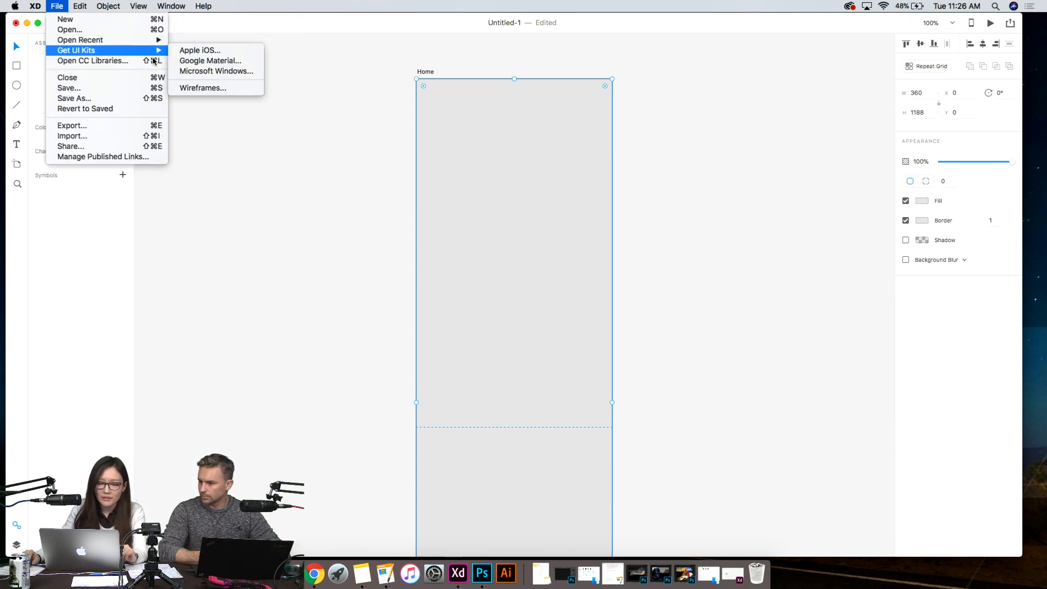
mouse_move(151, 53)
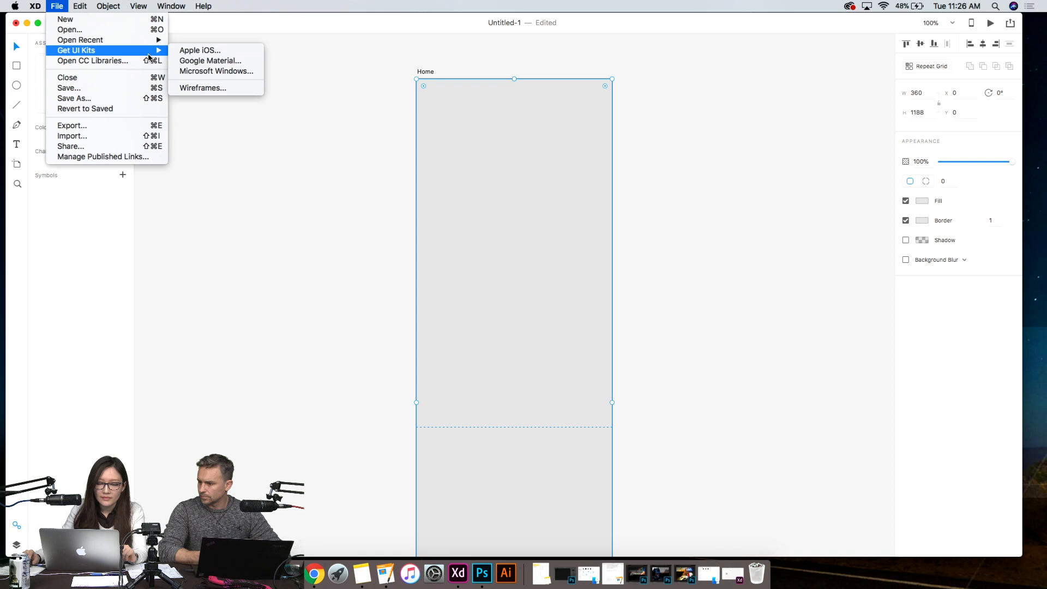
click(256, 63)
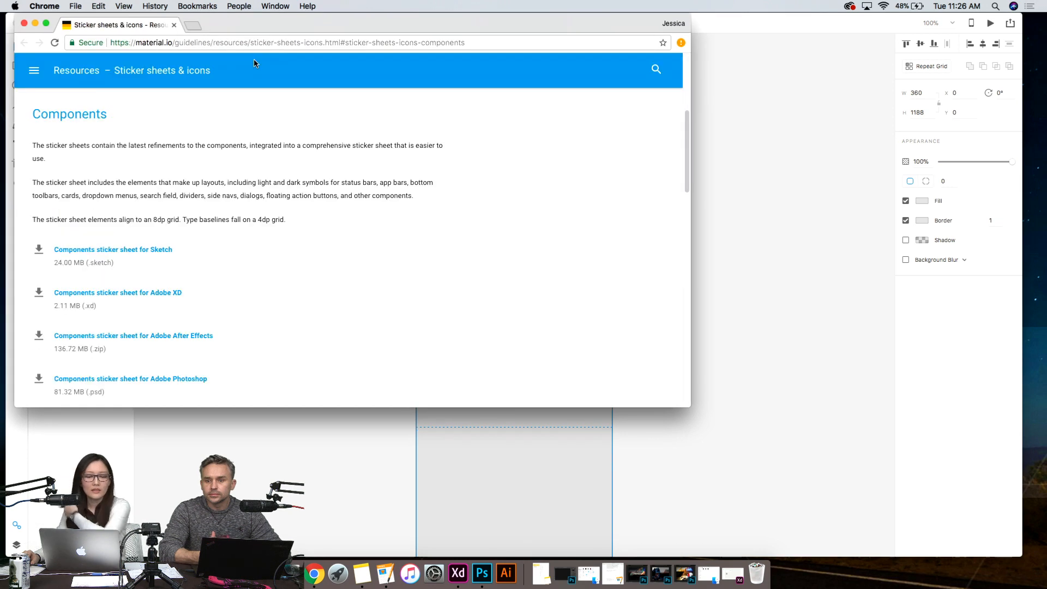
drag(690, 406, 895, 560)
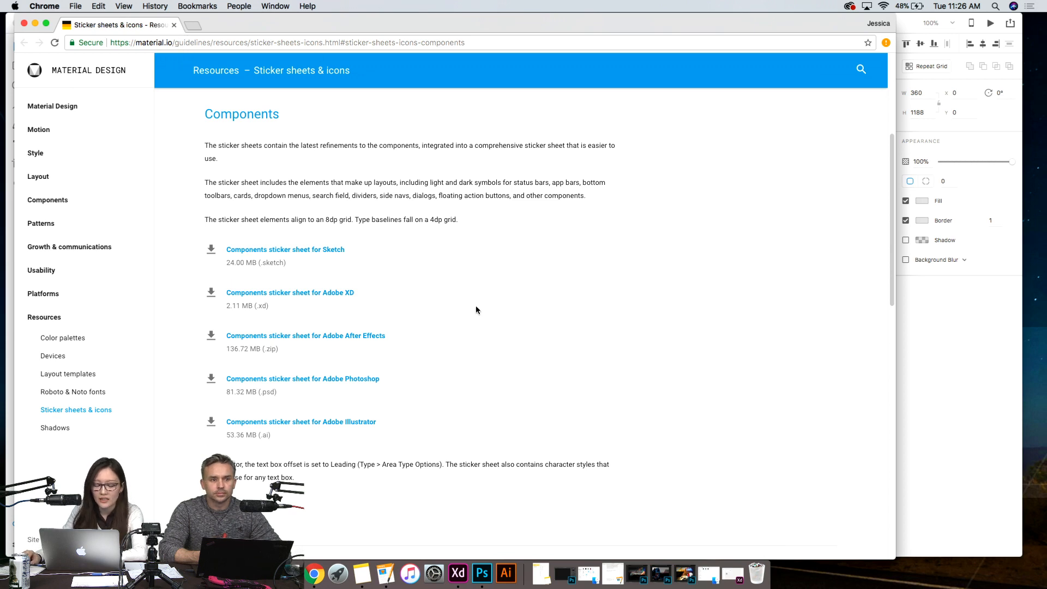
- Download the Components sticker sheet for Adobe XD, open it in XD, and move its window down to expose the Untitled-1 document's title bar
scroll(476, 310, down, 15)
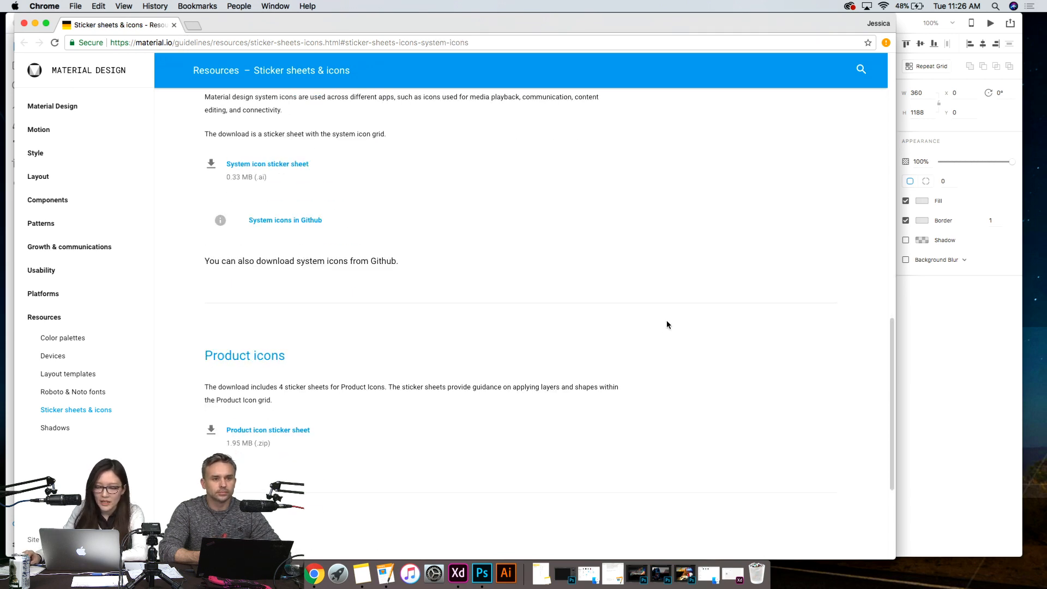
scroll(568, 273, up, 10)
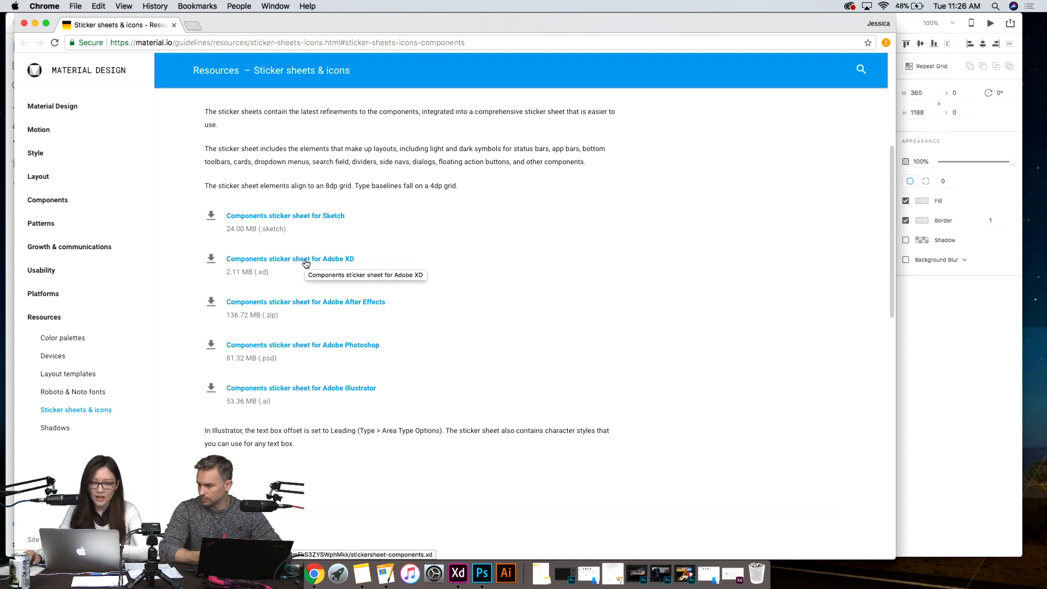
click(338, 264)
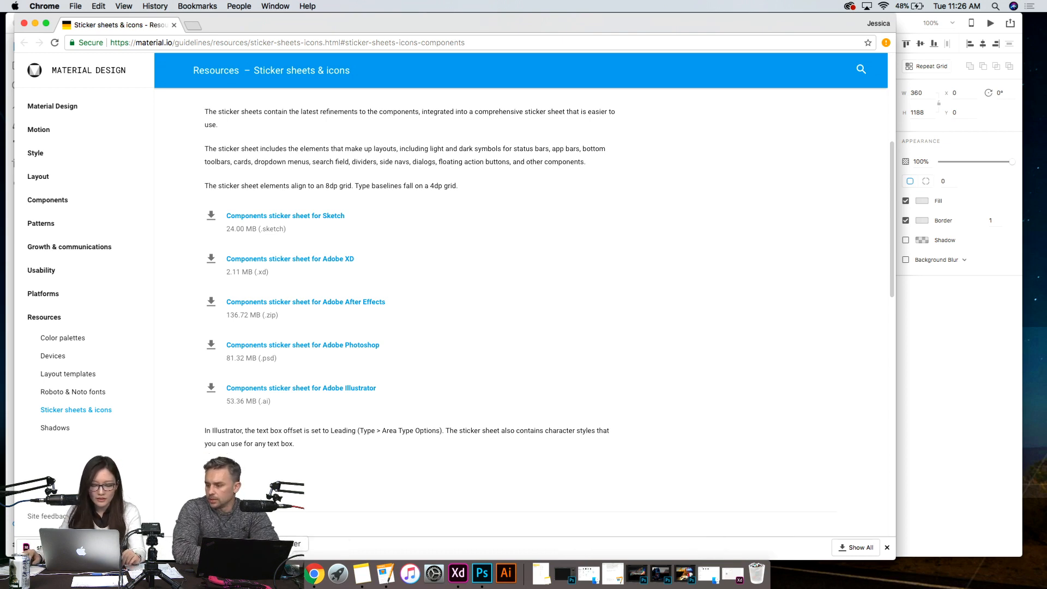
click(32, 547)
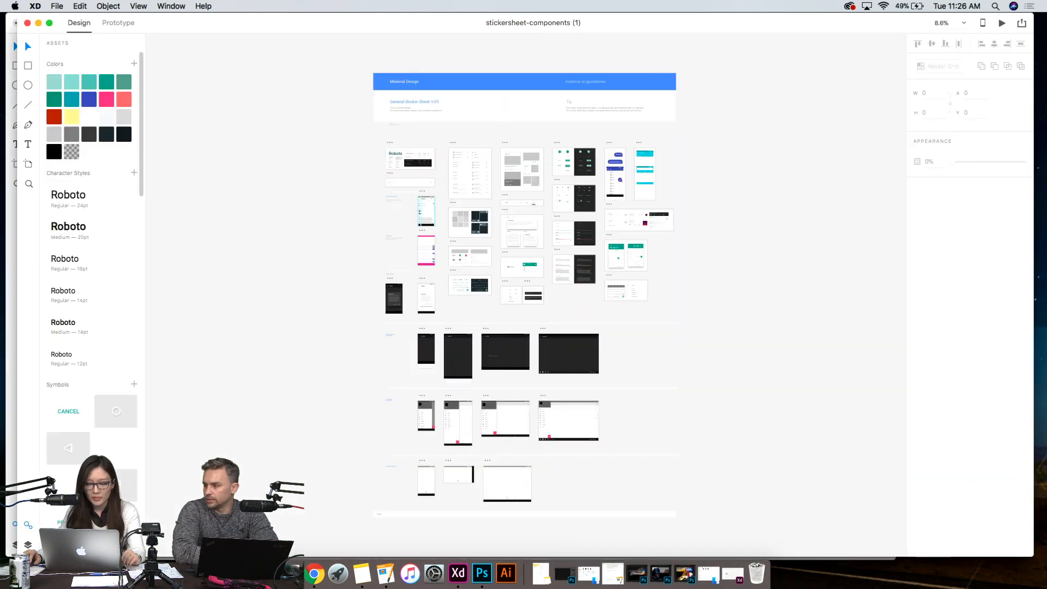
drag(174, 16, 172, 43)
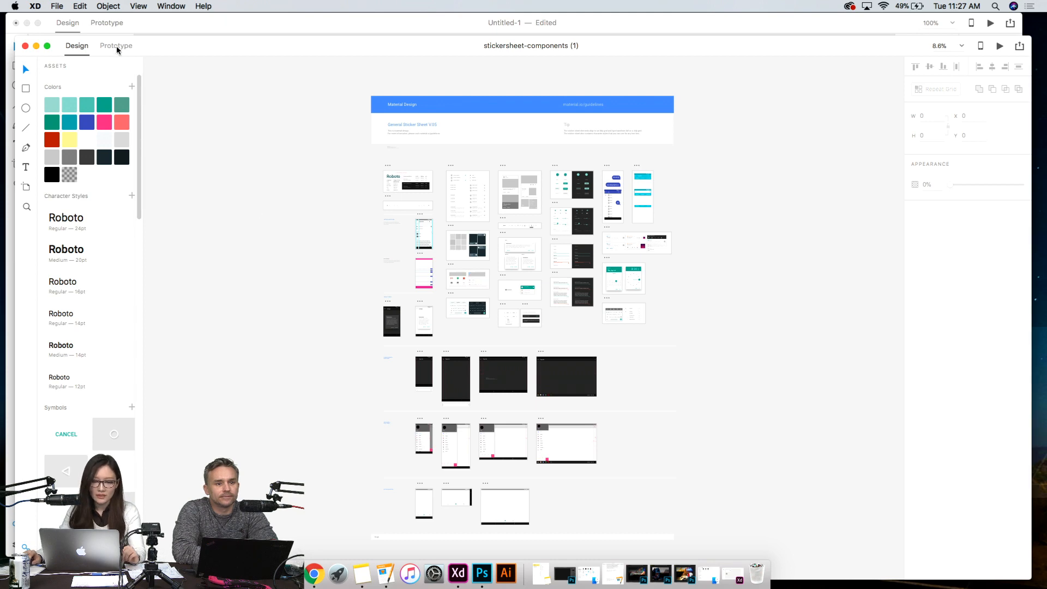
mouse_move(200, 54)
mouse_down()
mouse_move(951, 480)
mouse_move(407, 227)
mouse_move(239, 175)
mouse_move(136, 19)
mouse_move(197, 59)
mouse_up()
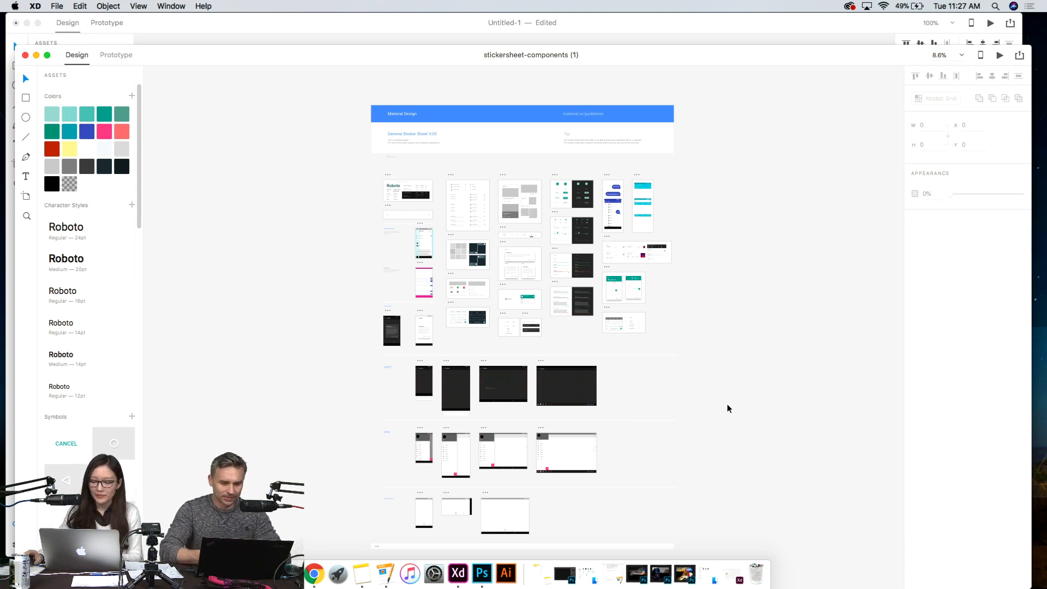
- Ungroup the screen contents of the Mobile - Light artboard in the sticker sheet
scroll(727, 408, up, 5)
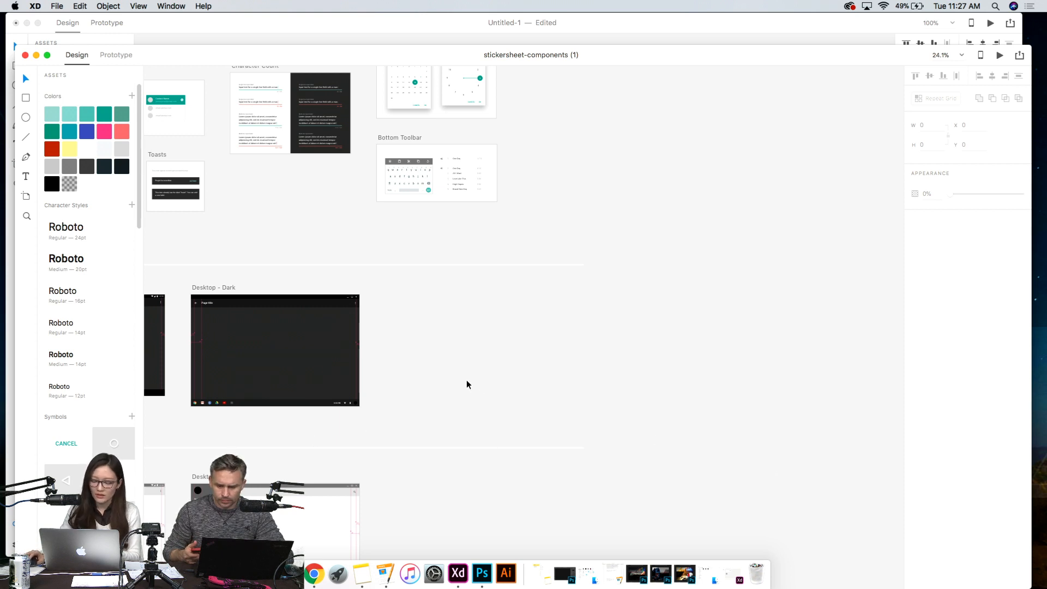
scroll(451, 385, down, 2)
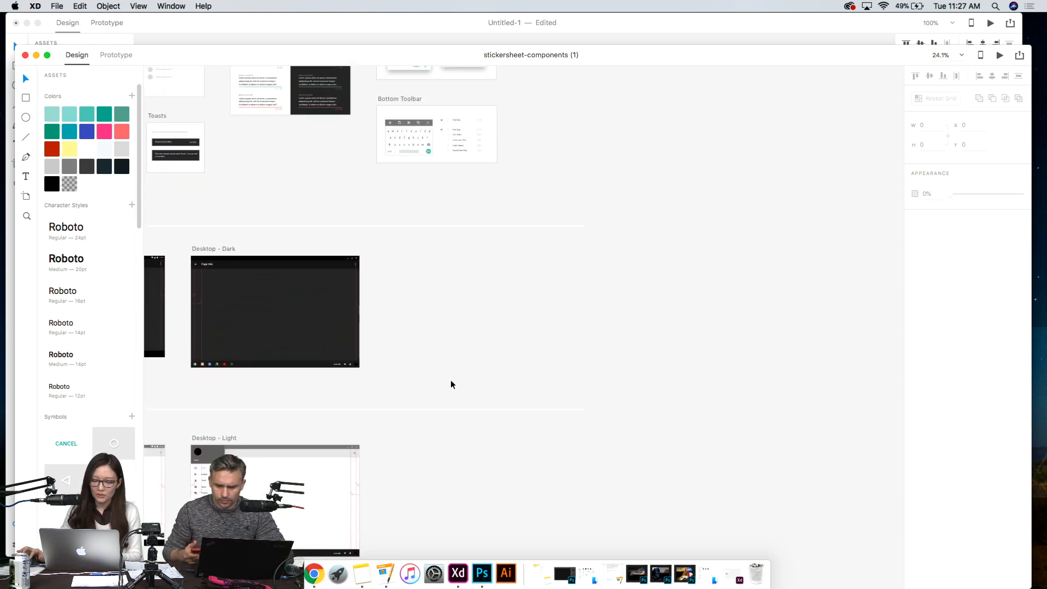
scroll(409, 389, down, 5)
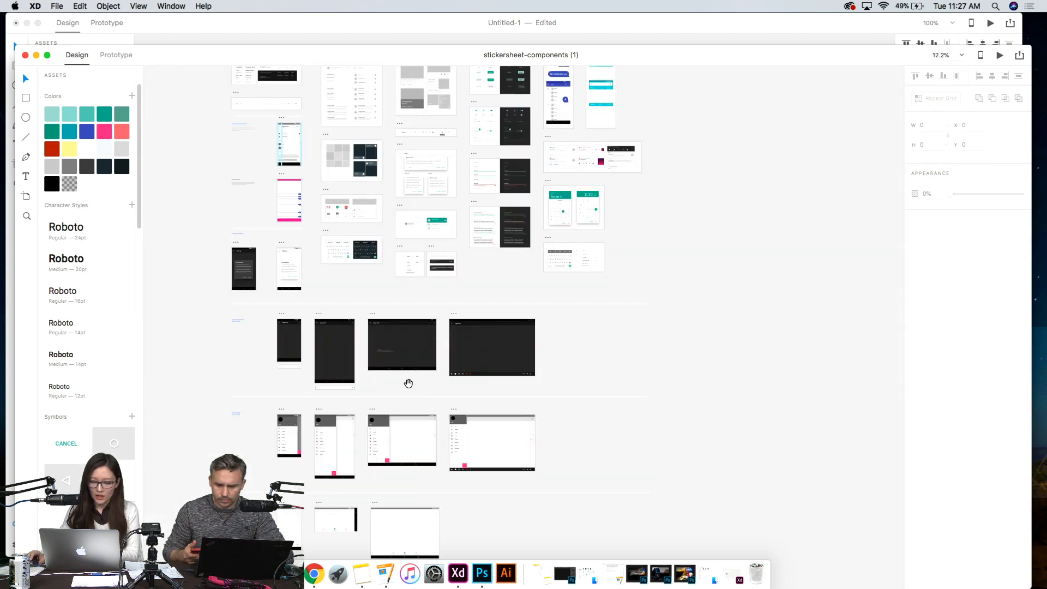
drag(368, 391, 430, 391)
click(397, 418)
scroll(349, 434, up, 5)
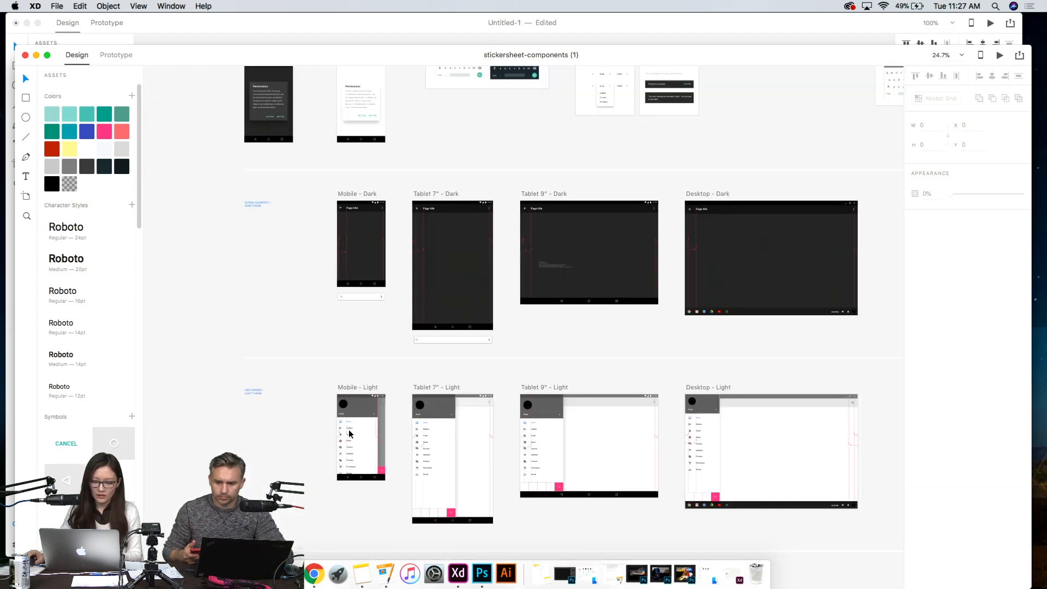
scroll(350, 434, up, 10)
scroll(349, 434, up, 5)
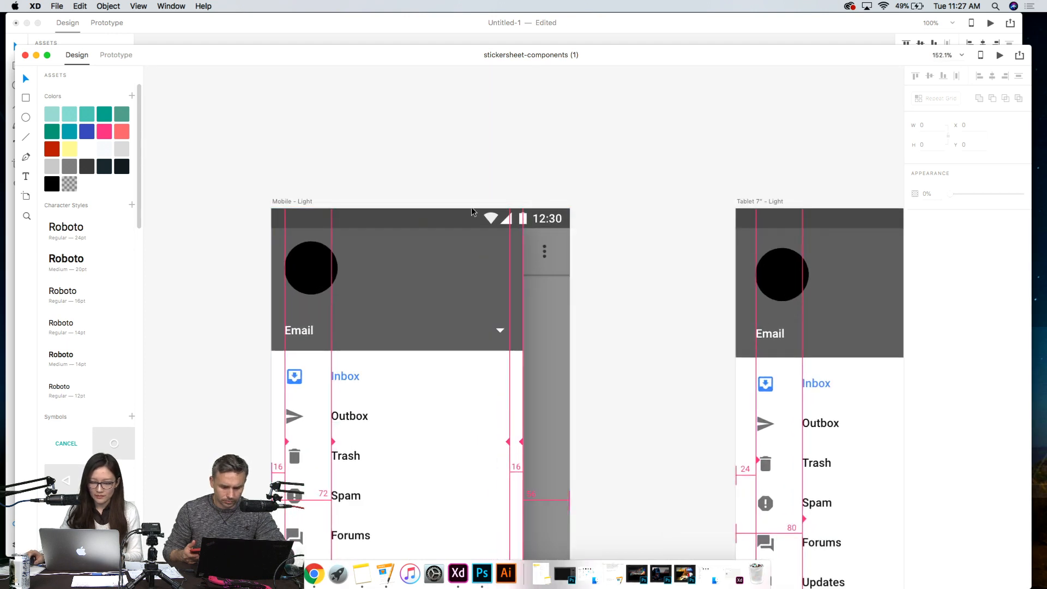
click(446, 214)
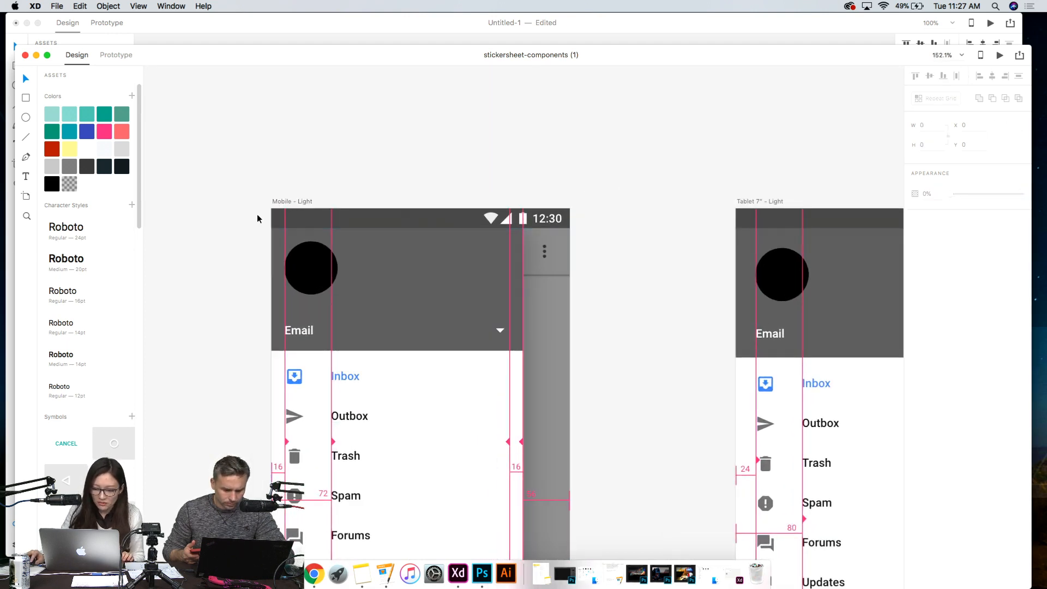
mouse_move(376, 224)
mouse_down()
mouse_move(505, 229)
mouse_move(470, 117)
mouse_move(460, 273)
mouse_move(367, 224)
mouse_move(391, 226)
mouse_up()
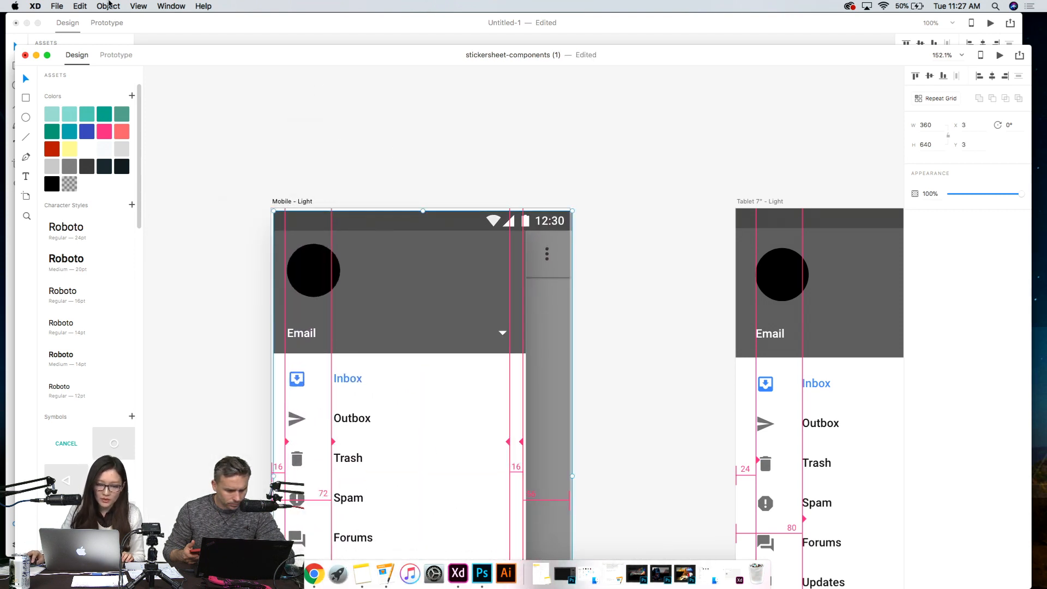
click(109, 6)
click(157, 30)
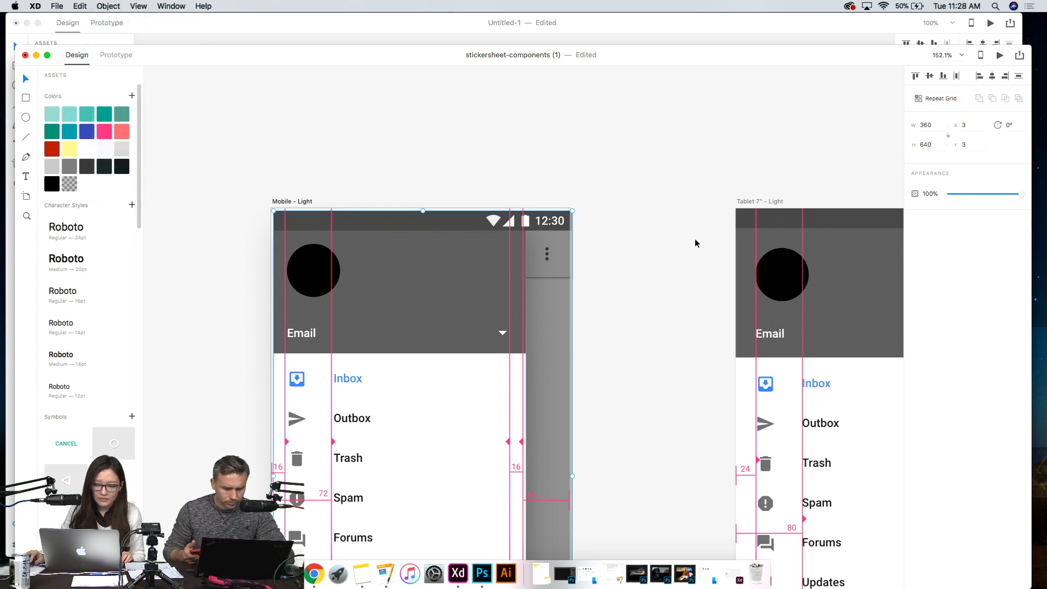
click(419, 220)
drag(411, 224, 409, 171)
key(super+c)
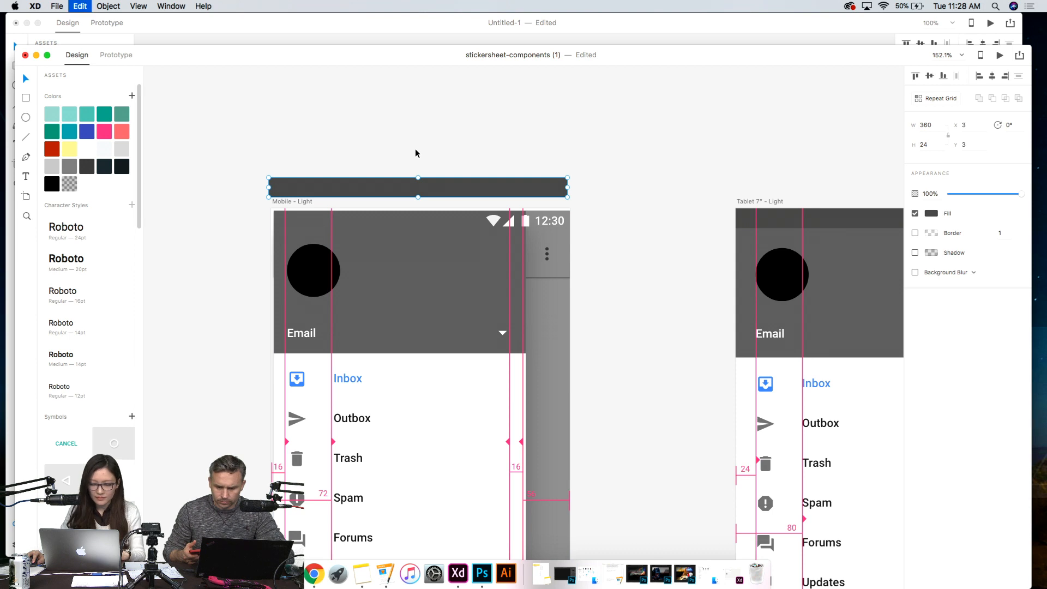
key(super+z)
- Move the side drawer and the grey app bar away from the status bar in the Mobile - Light artboard
click(398, 264)
drag(227, 279, 570, 384)
drag(479, 375, 582, 499)
drag(419, 262, 677, 409)
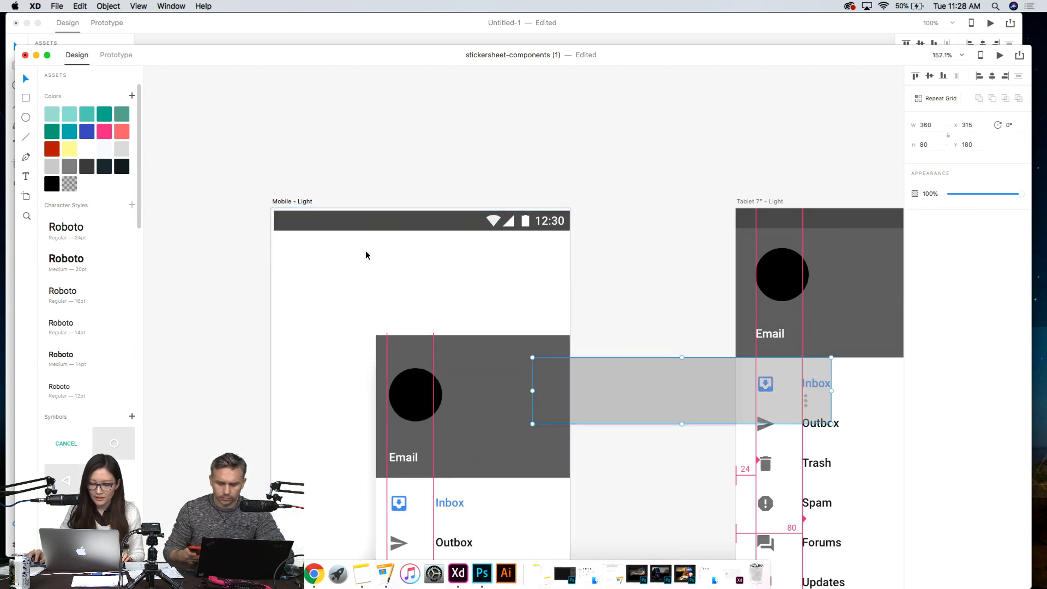
drag(211, 250, 725, 378)
- Copy the complete status bar with its icons into the Home artboard of Untitled-1 and place it at X 0, Y 0
drag(246, 211, 594, 257)
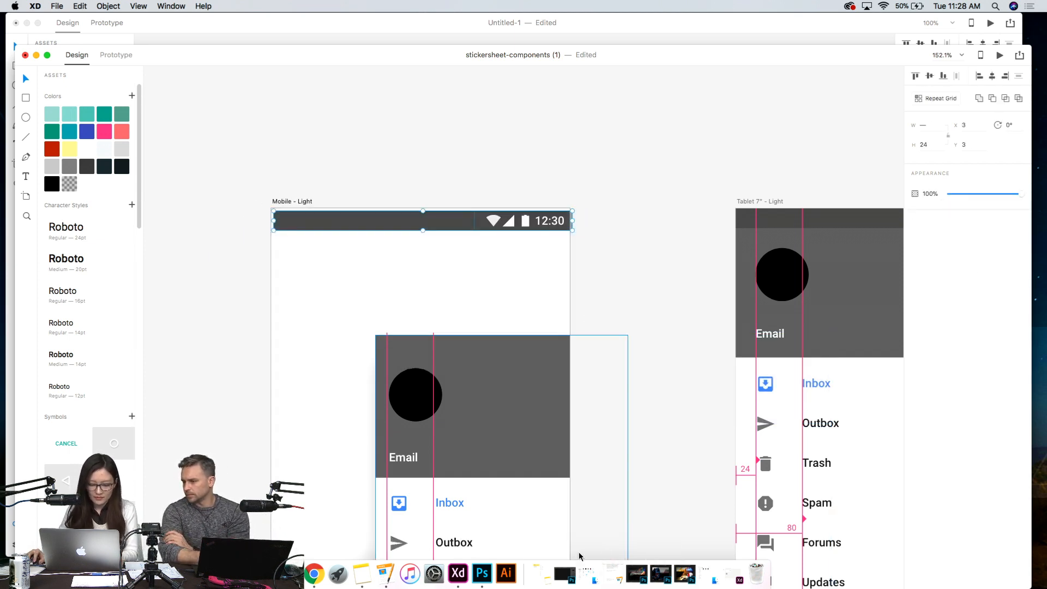
key(super+m)
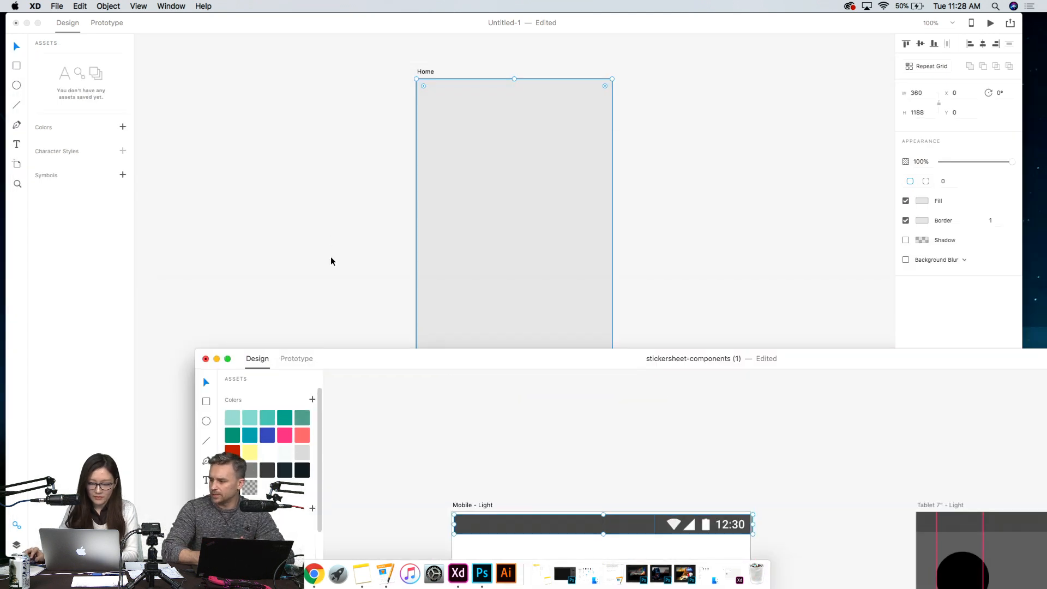
key(super+v)
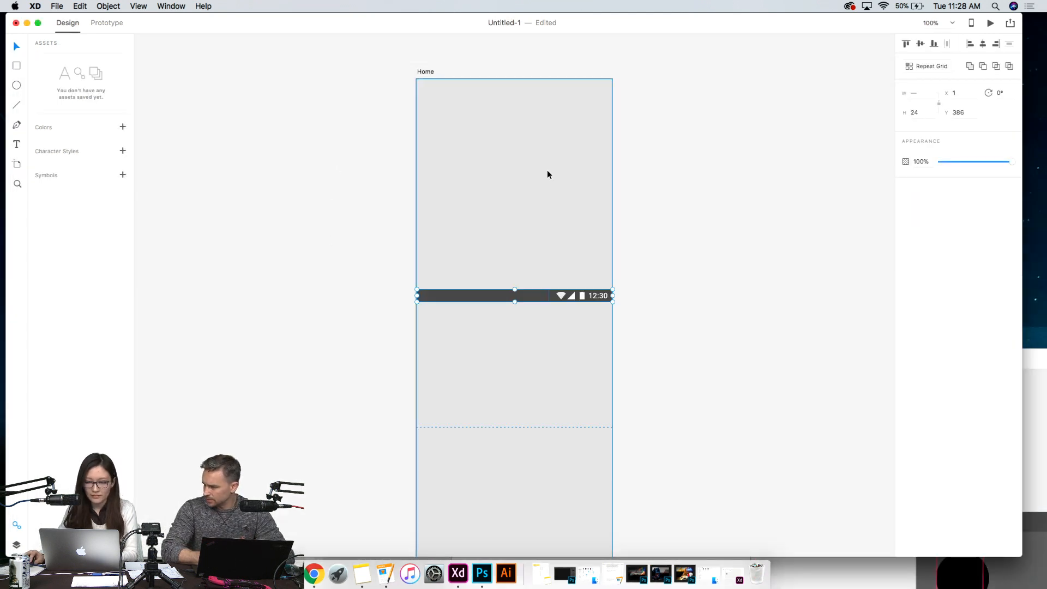
drag(472, 296, 471, 85)
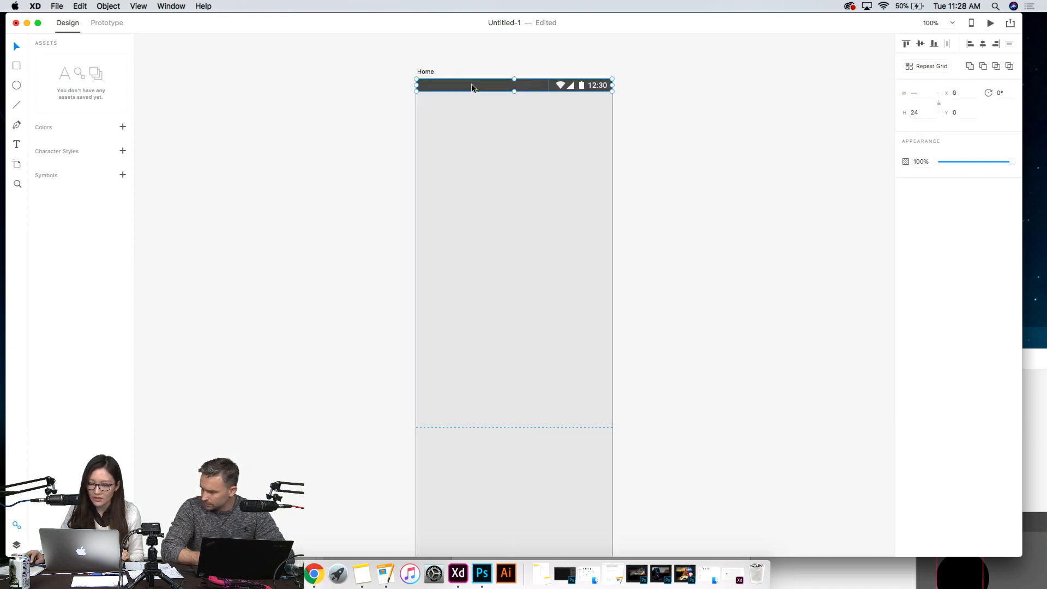
mouse_move(471, 85)
mouse_down()
mouse_move(476, 109)
mouse_move(468, 110)
mouse_move(473, 84)
mouse_up()
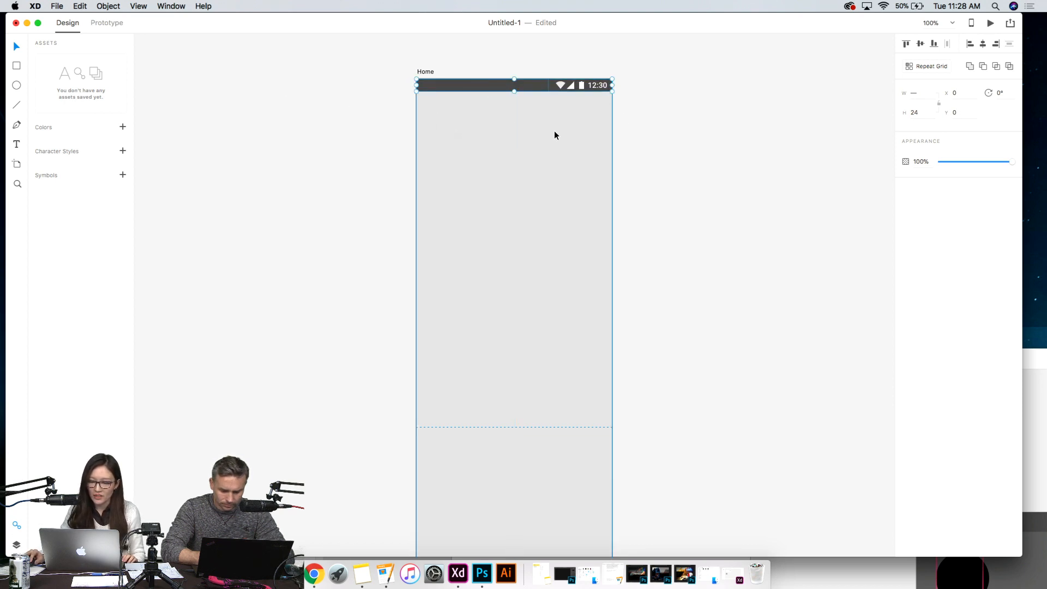
click(685, 146)
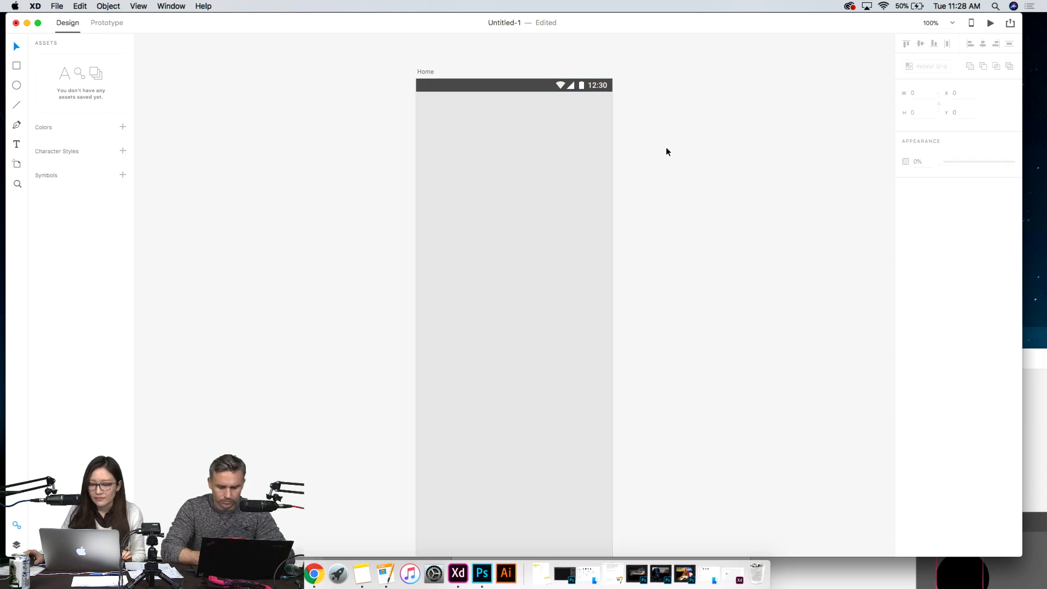
- Return to the components sticker sheet and look through its artboards for a hamburger menu icon
scroll(666, 147, up, 3)
scroll(581, 302, up, 4)
scroll(581, 302, down, 3)
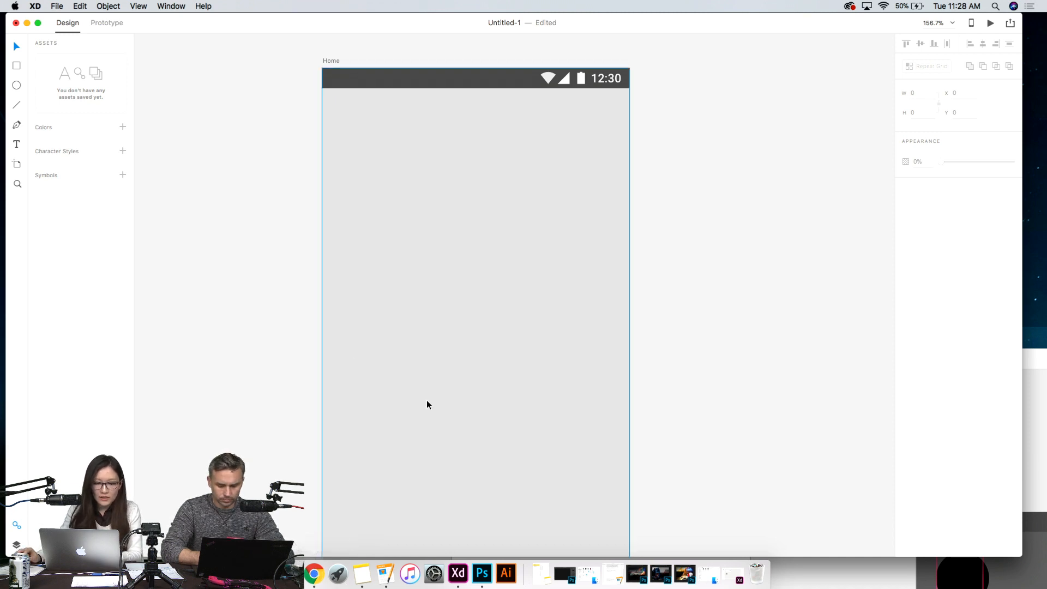
click(833, 580)
drag(588, 361, 300, 25)
scroll(523, 307, down, 15)
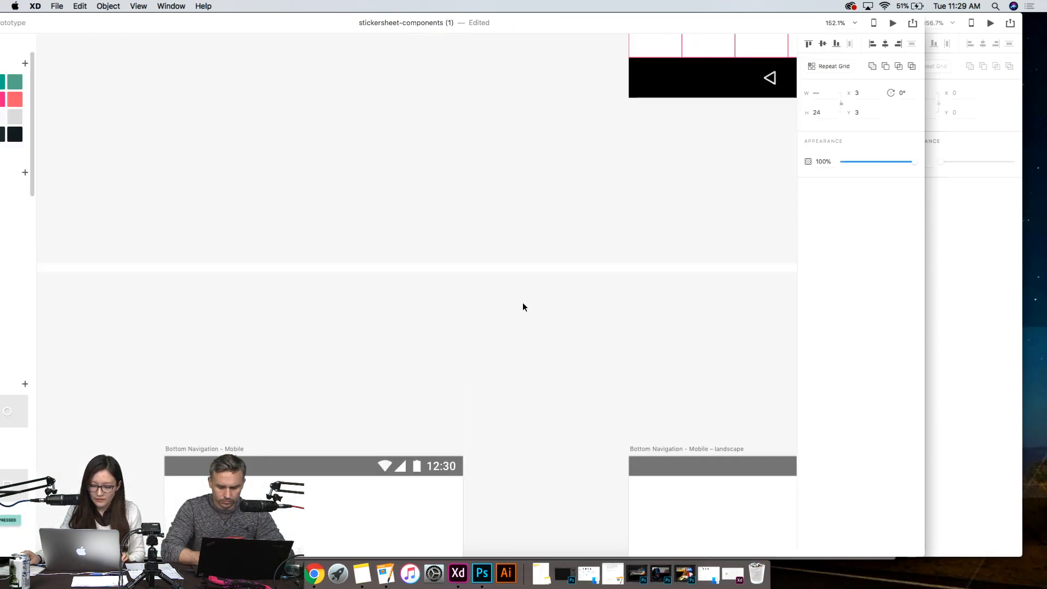
scroll(523, 307, down, 5)
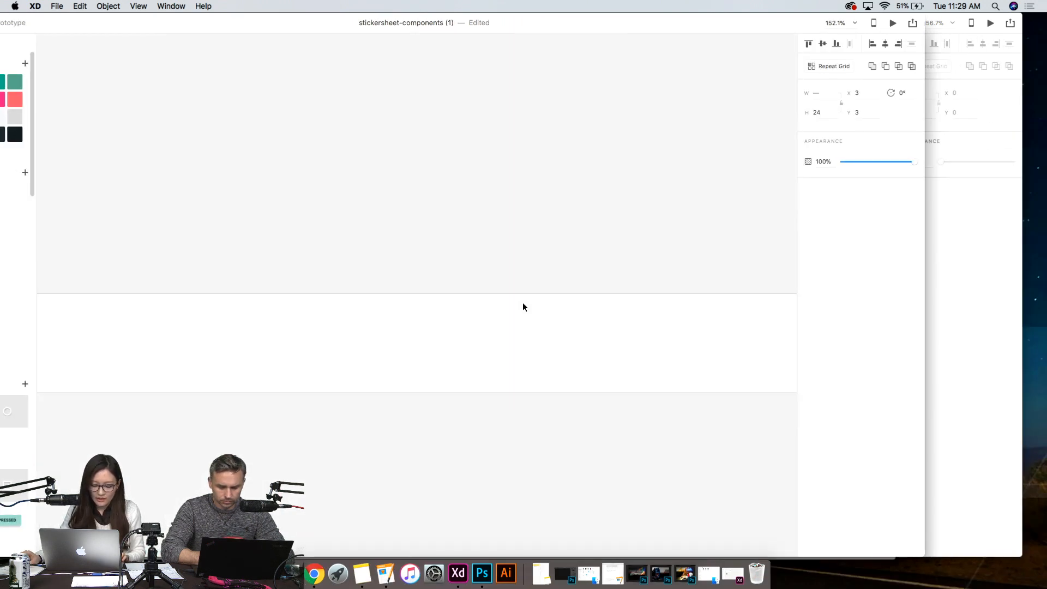
scroll(545, 299, down, 5)
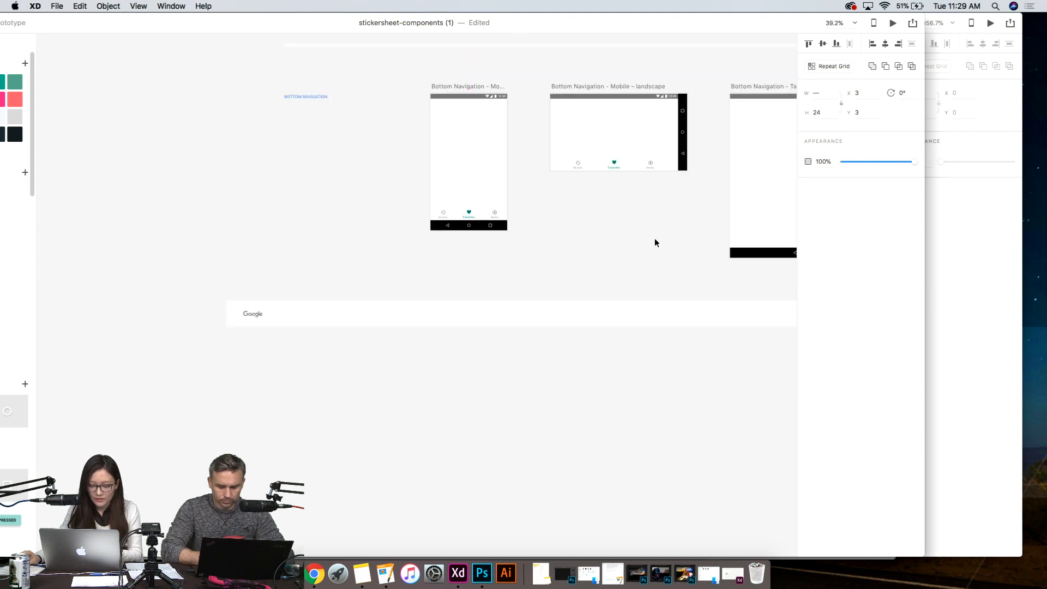
drag(658, 238, 493, 388)
drag(605, 297, 598, 469)
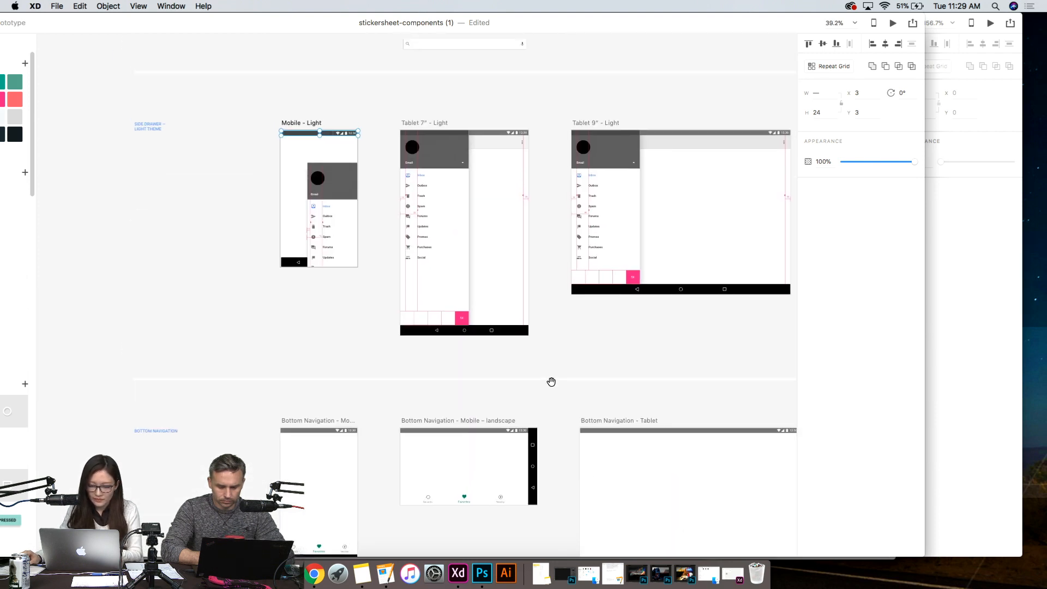
drag(537, 383, 544, 332)
scroll(541, 331, up, 15)
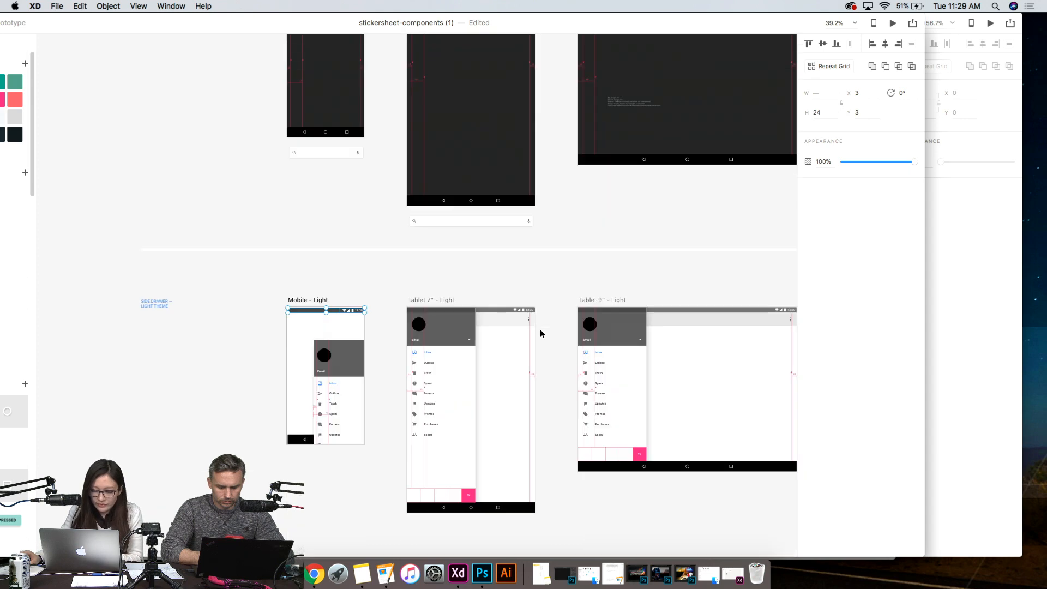
scroll(540, 329, up, 5)
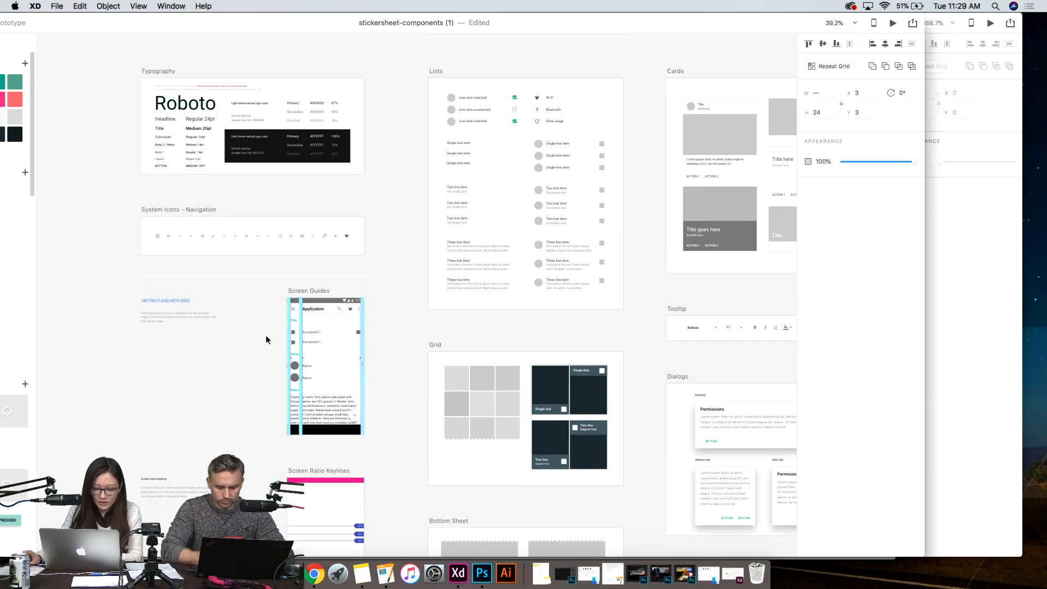
- Ungroup the header of the Screen Guides artboard and move its hamburger menu icon out onto the pasteboard
scroll(266, 335, up, 10)
click(467, 129)
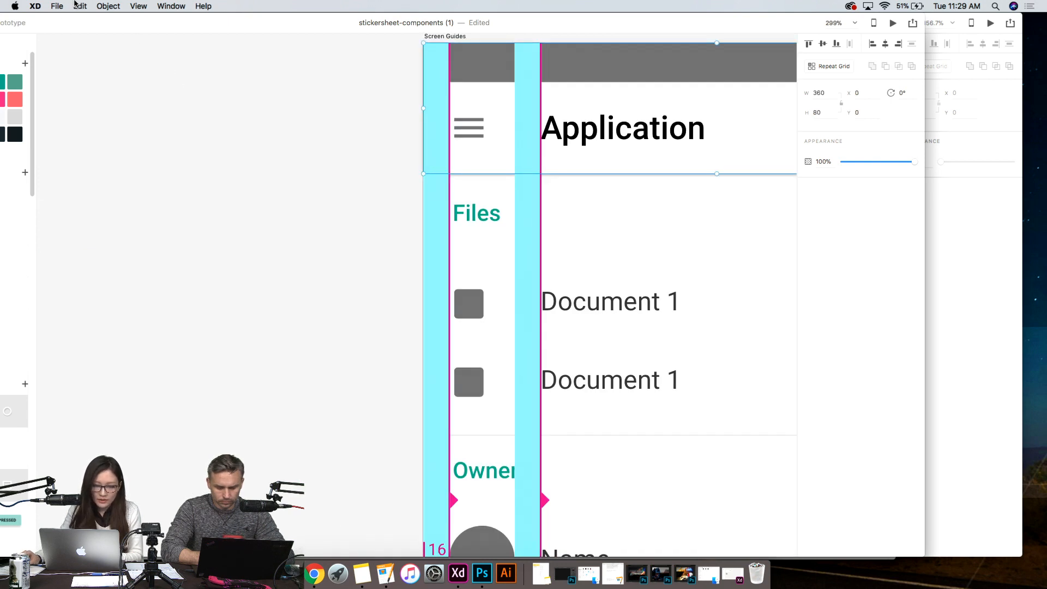
click(108, 6)
click(147, 31)
drag(473, 126, 337, 160)
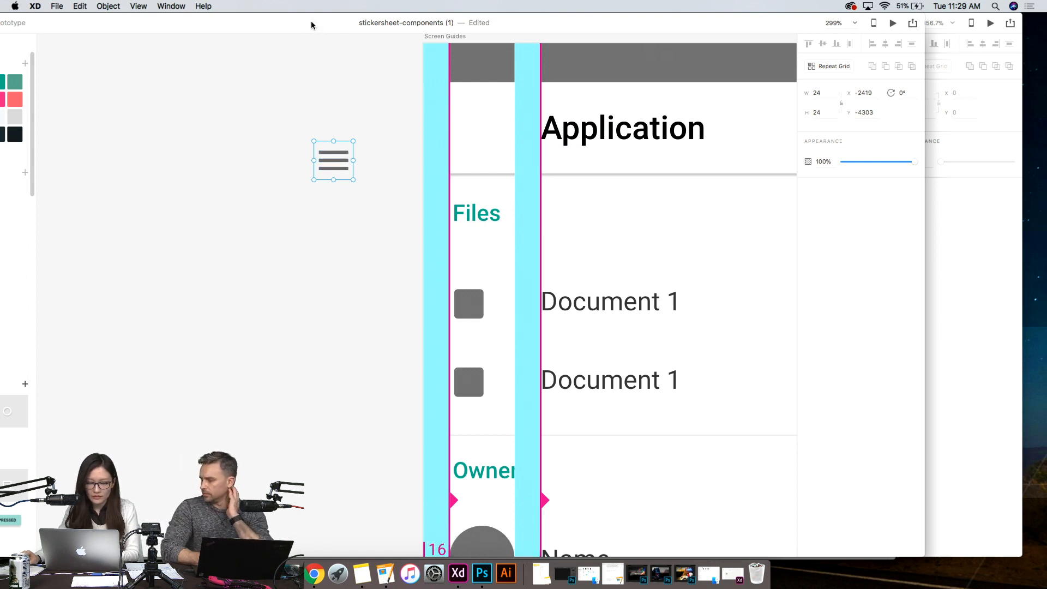
- Copy the hamburger menu icon into the Home artboard of Untitled-1
drag(311, 24, 569, 245)
click(310, 127)
click(372, 108)
key(super+v)
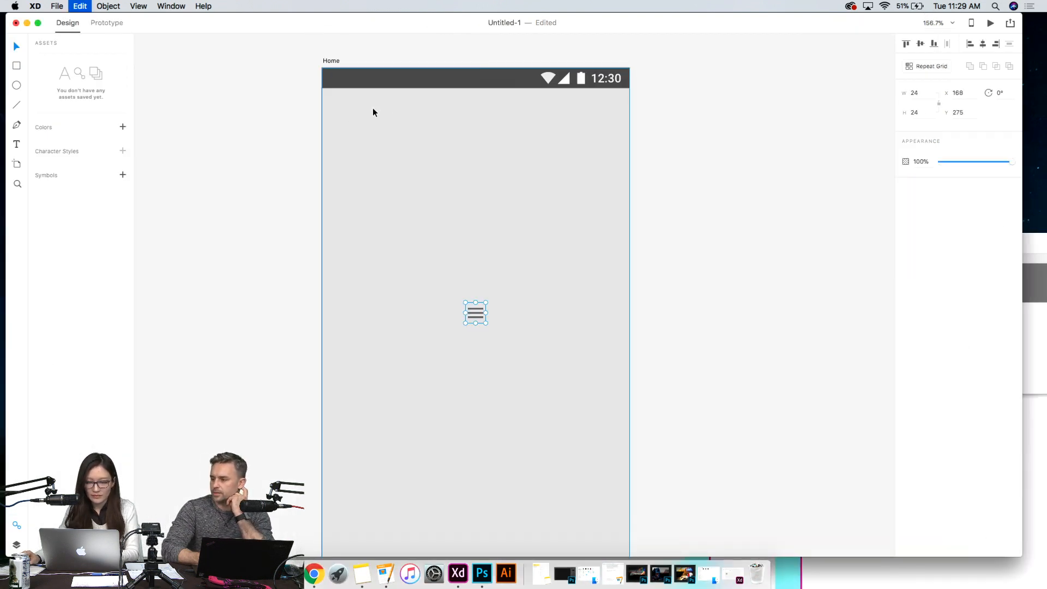
drag(480, 314, 316, 77)
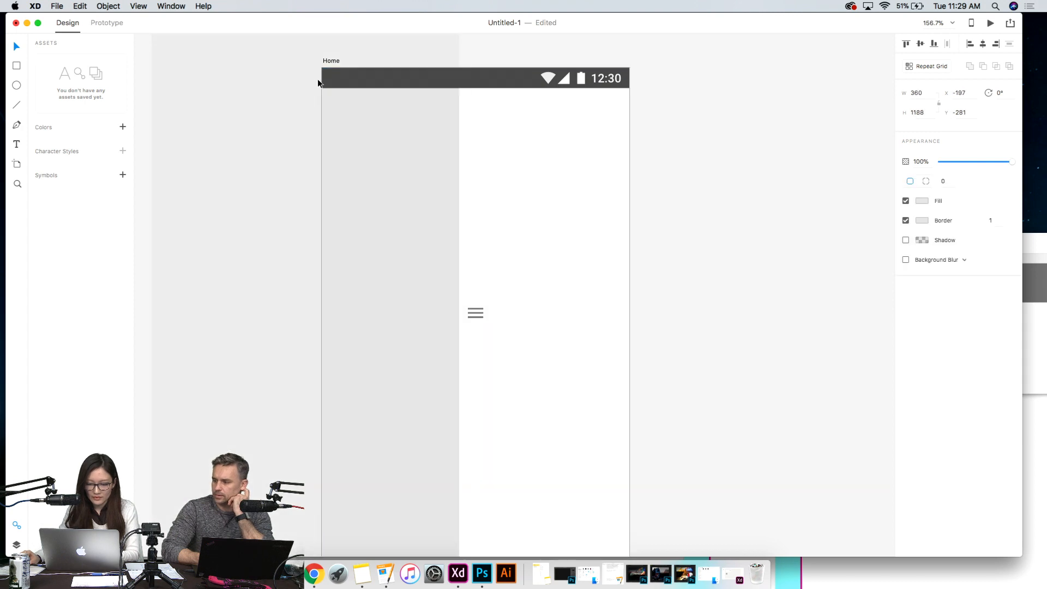
key(super+z)
click(748, 262)
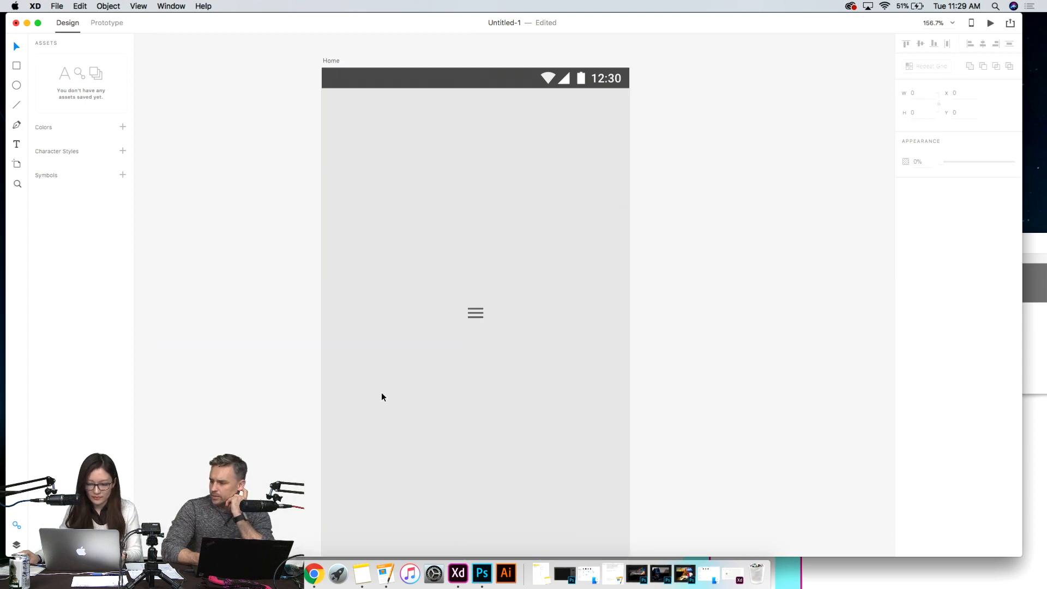
- Move the hamburger menu icon just below the status bar near the Home artboard's left edge, at about X 18, Y 40
click(476, 315)
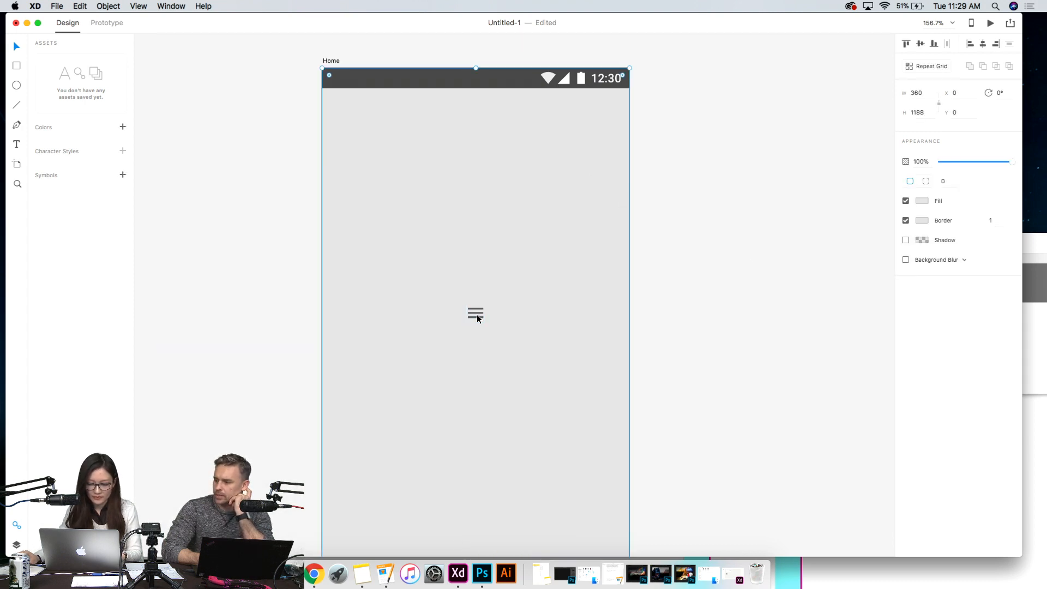
click(477, 314)
drag(476, 312, 349, 116)
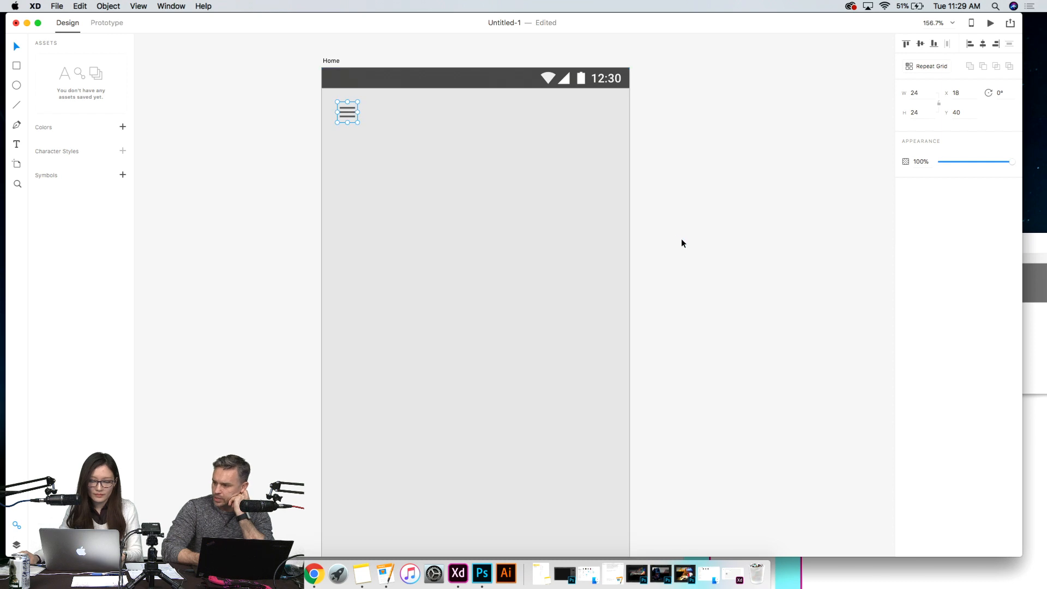
click(679, 257)
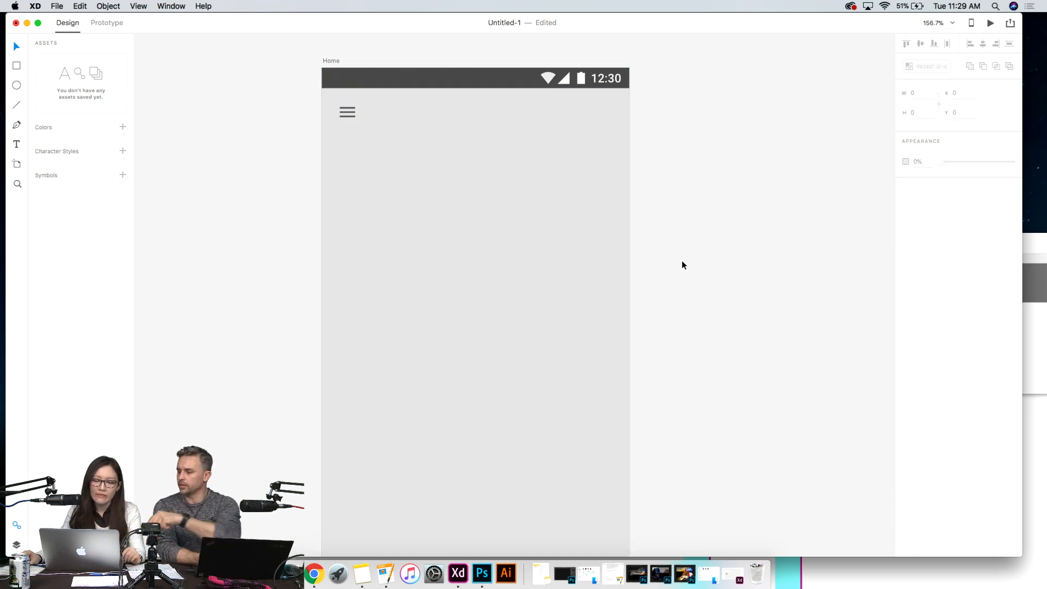
click(554, 271)
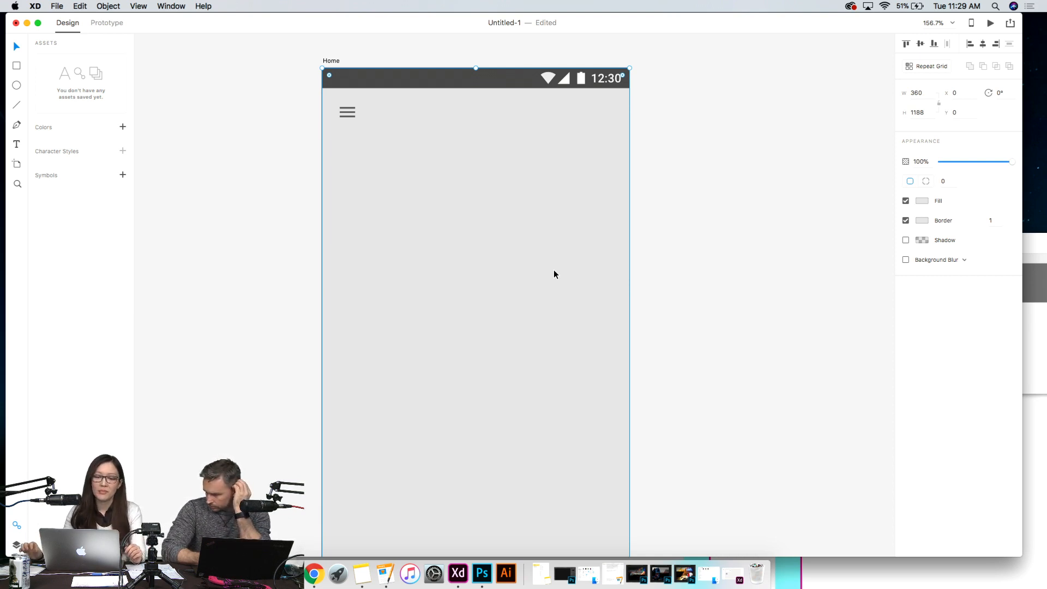
click(708, 225)
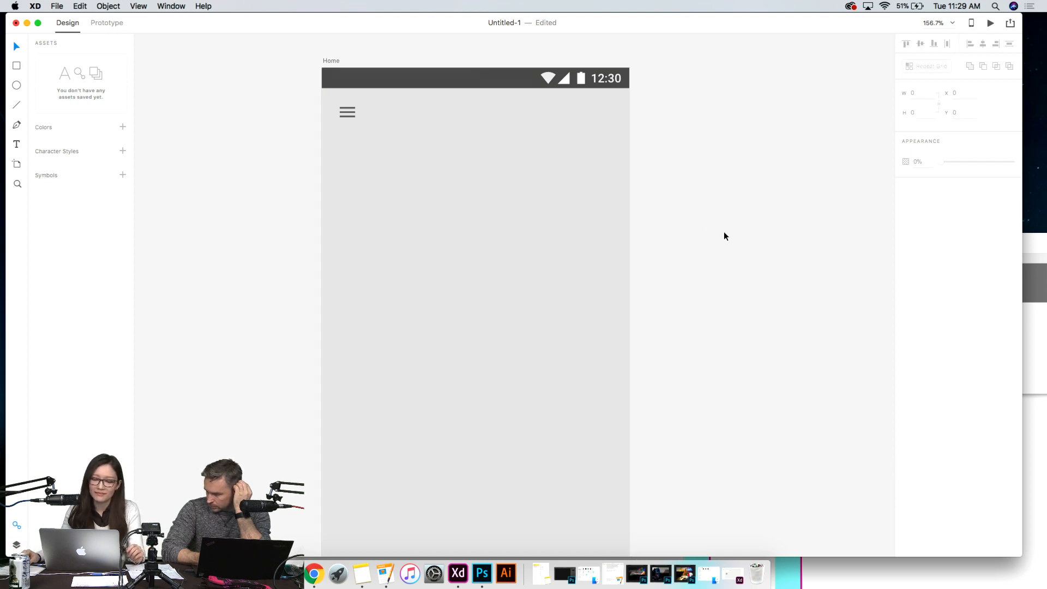
click(531, 242)
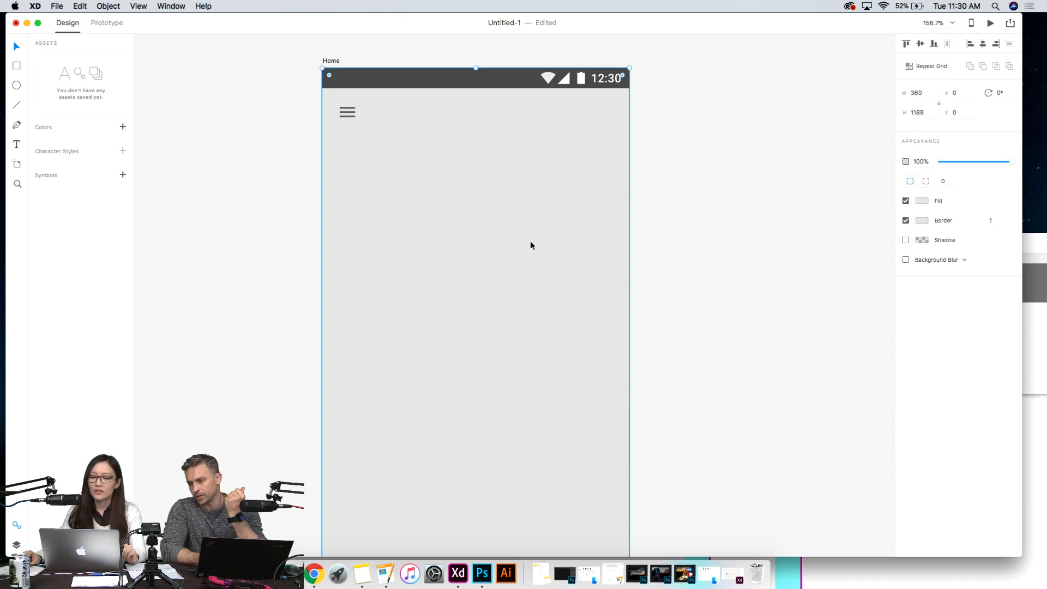
click(734, 251)
click(593, 278)
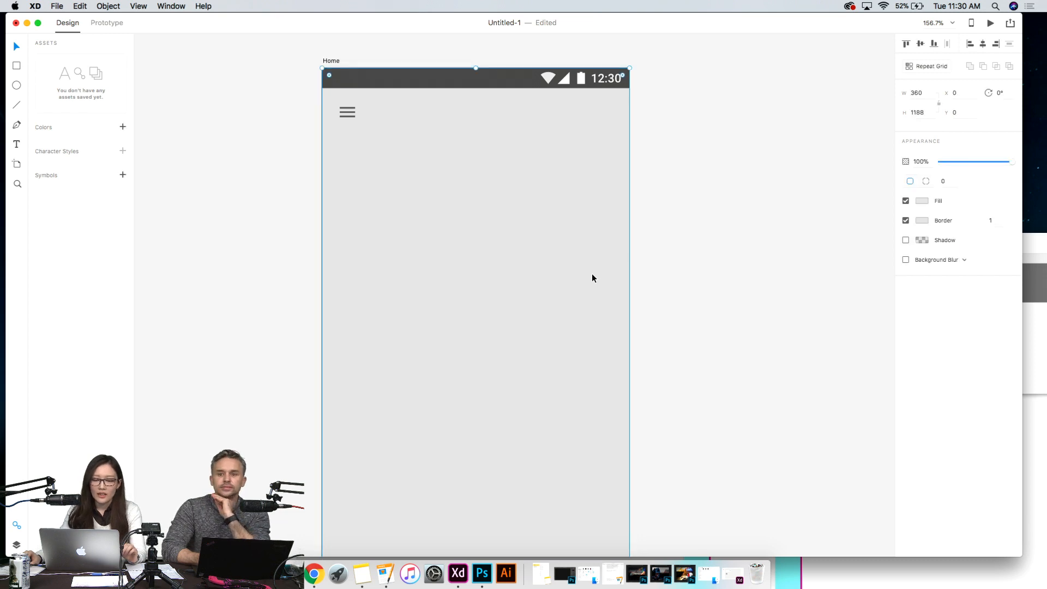
- Show the Home artboard's layers and lock the full-size background rectangle
click(17, 546)
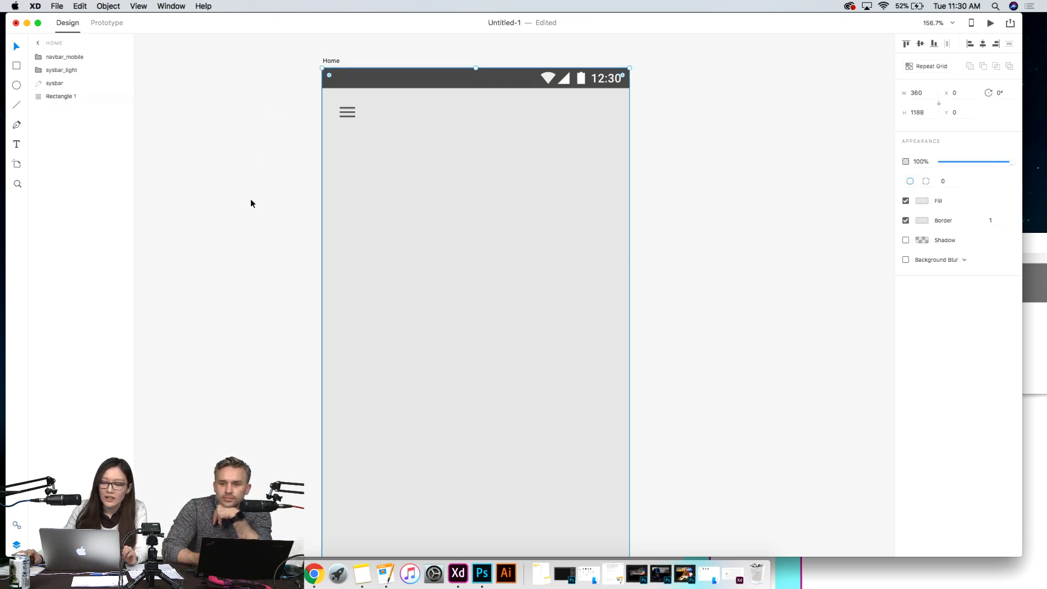
click(218, 186)
click(353, 202)
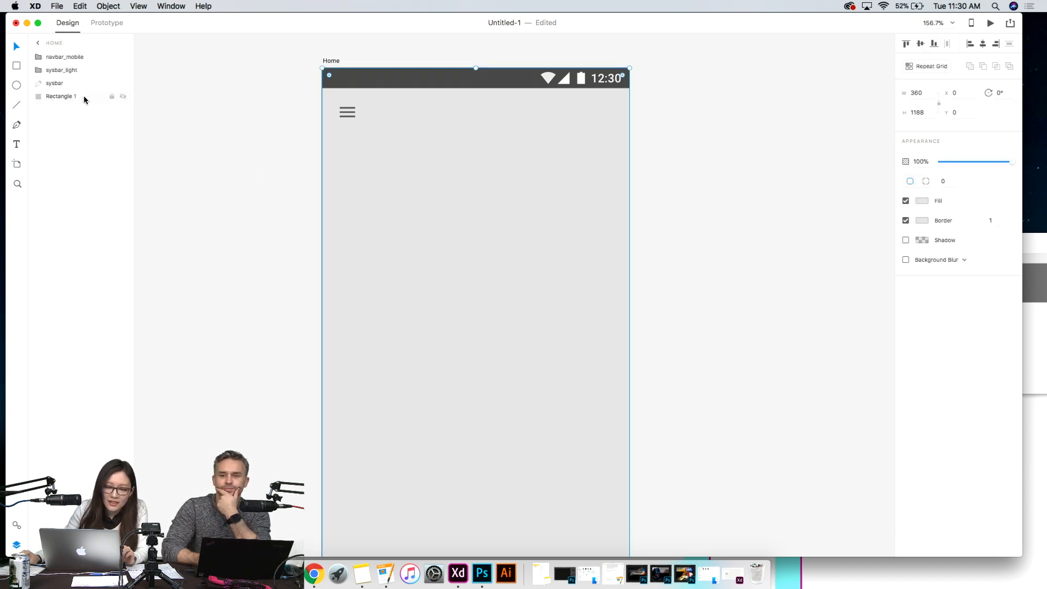
click(112, 96)
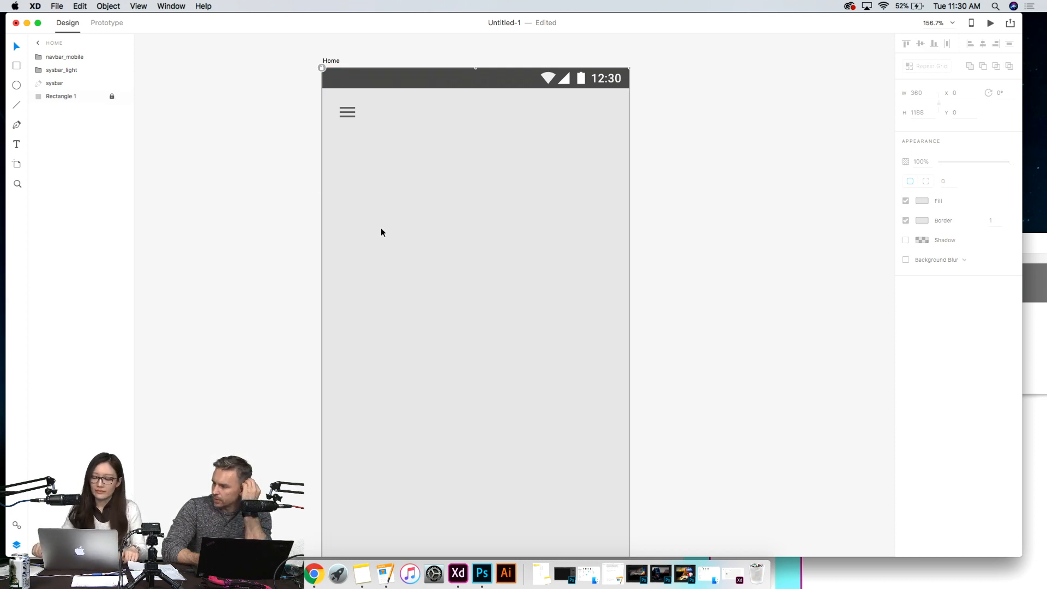
click(278, 242)
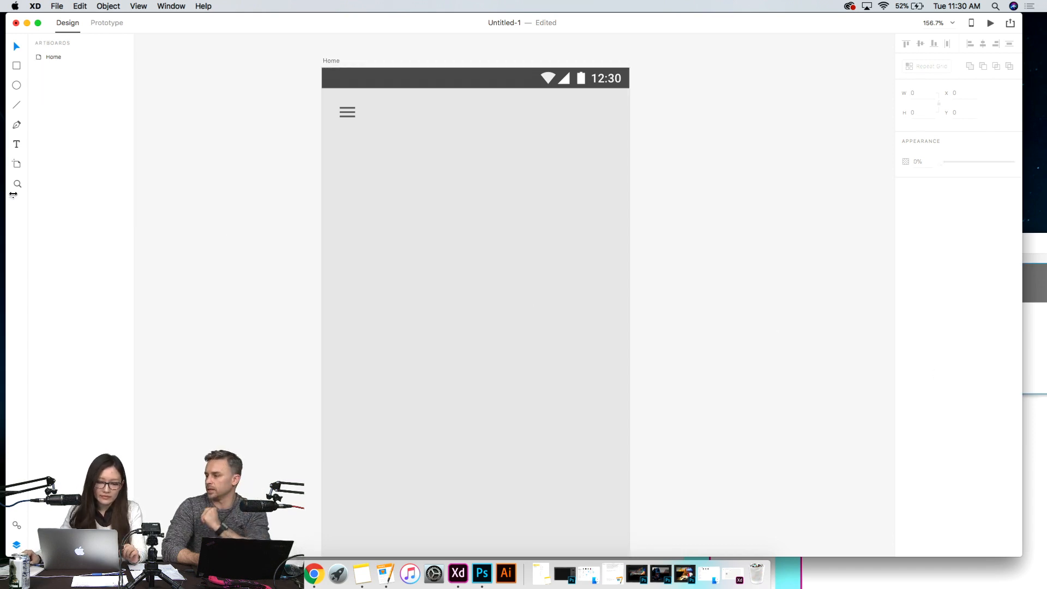
click(390, 311)
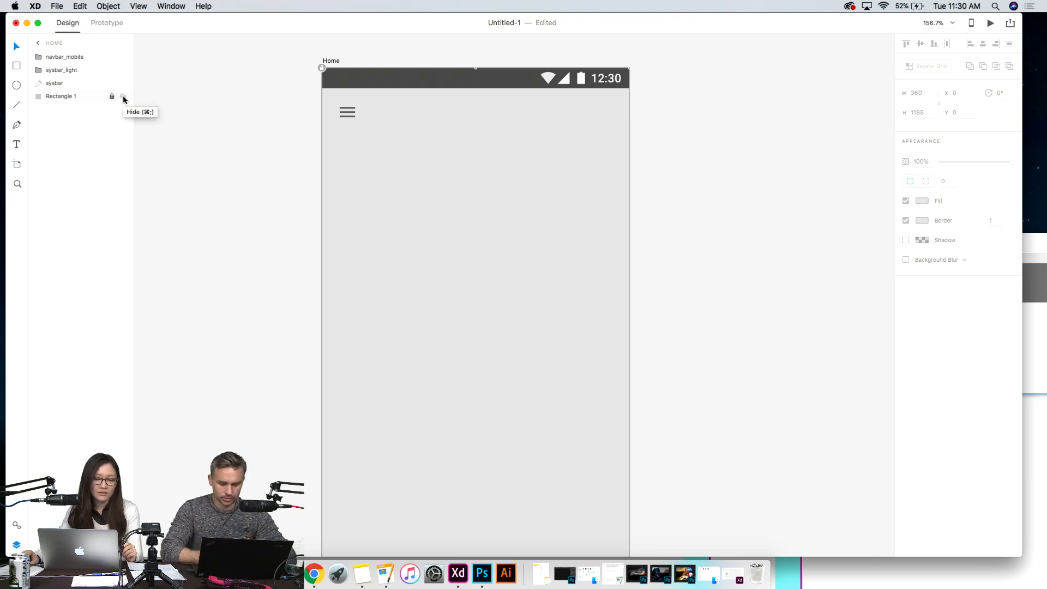
click(276, 172)
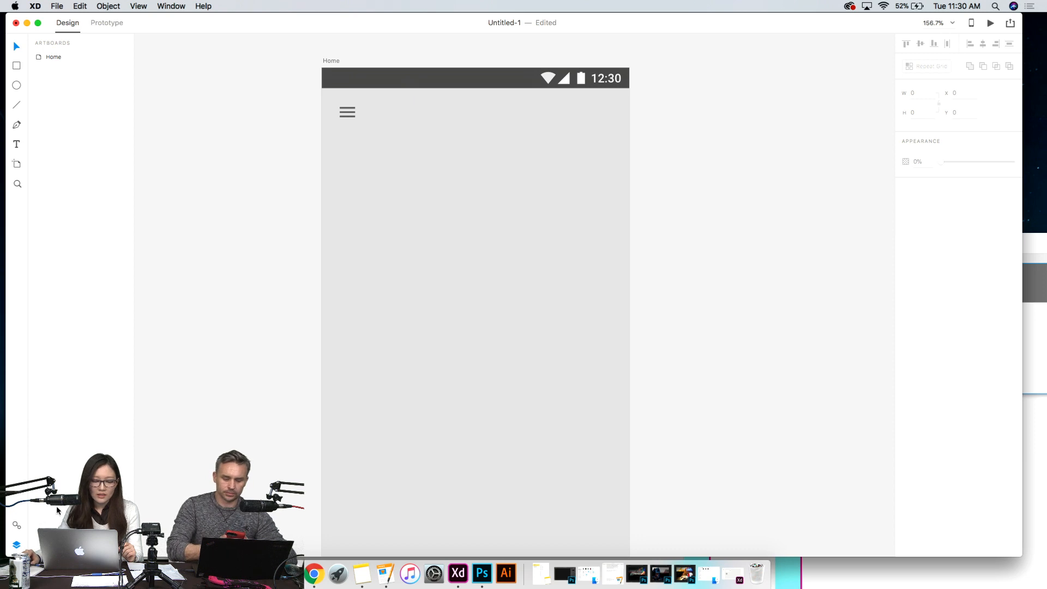
click(347, 111)
click(271, 144)
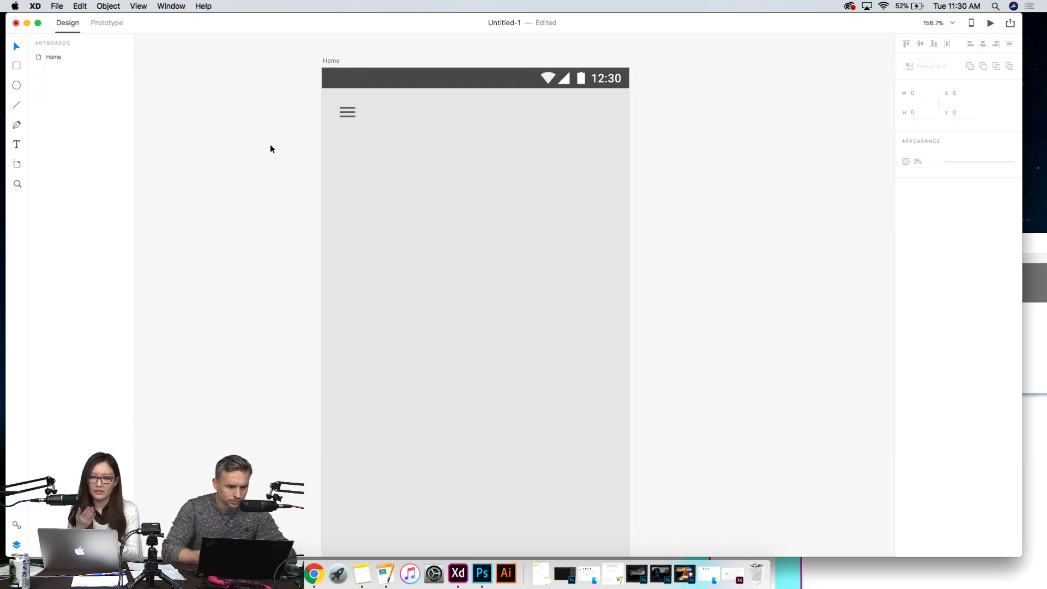
click(352, 112)
click(252, 141)
click(346, 112)
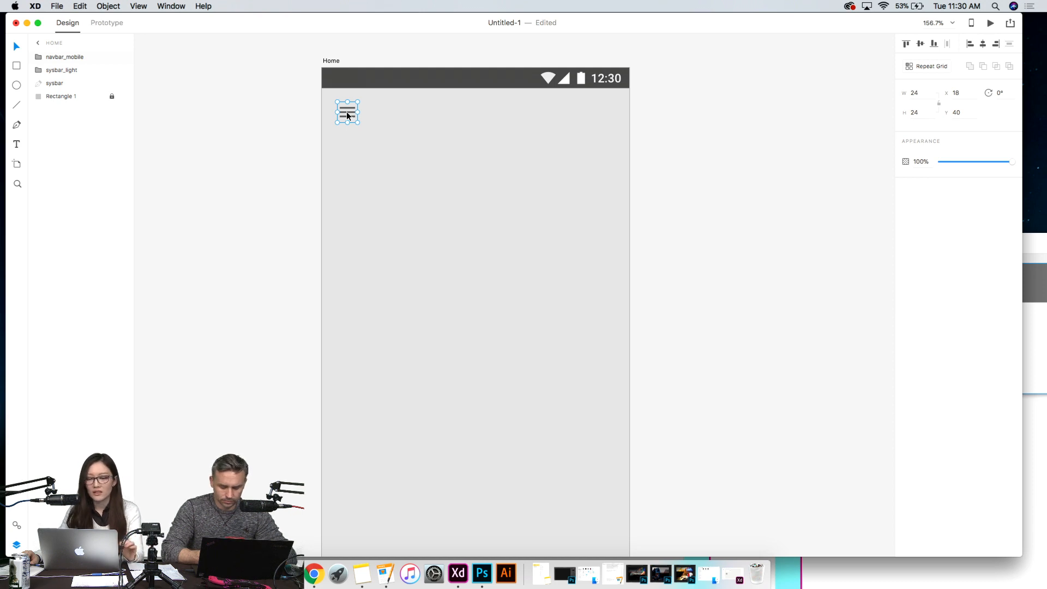
click(295, 145)
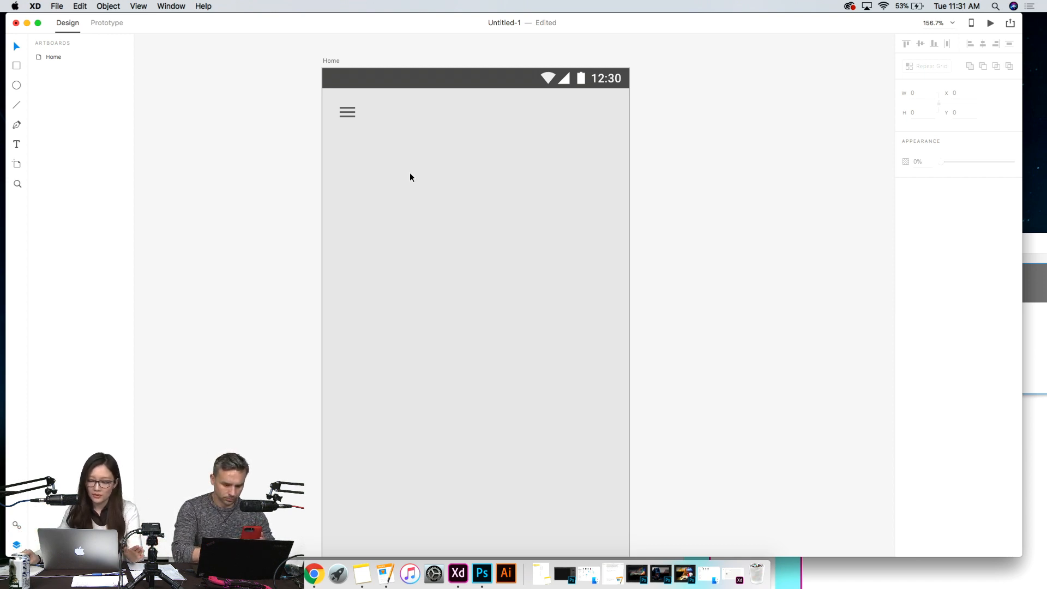
- Add the text "logo" near the middle of the Home artboard's visible area and set its font weight to Bold
click(16, 145)
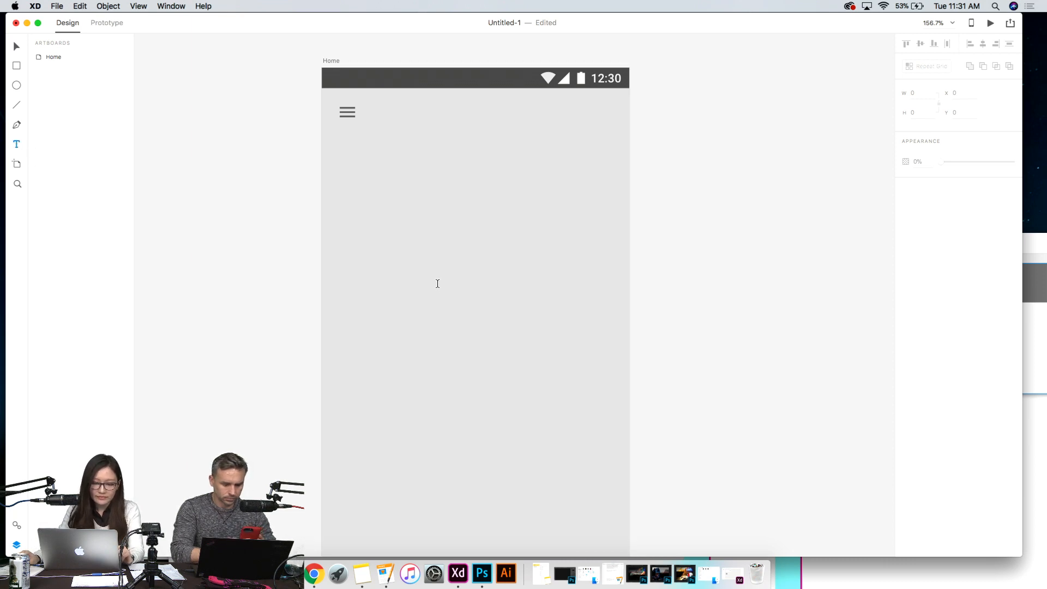
click(437, 281)
text(logo)
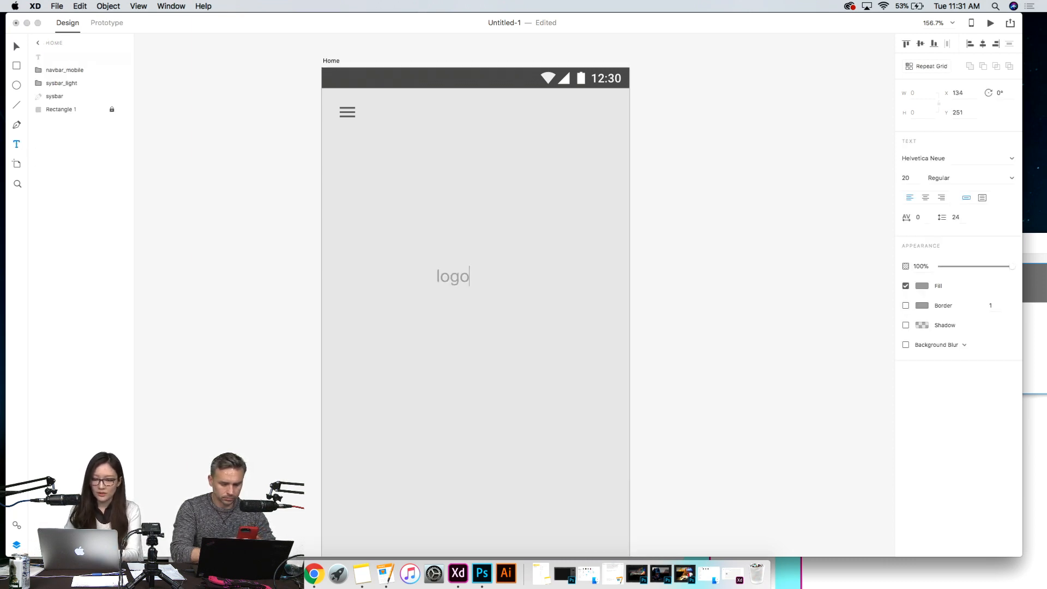
key(super+a)
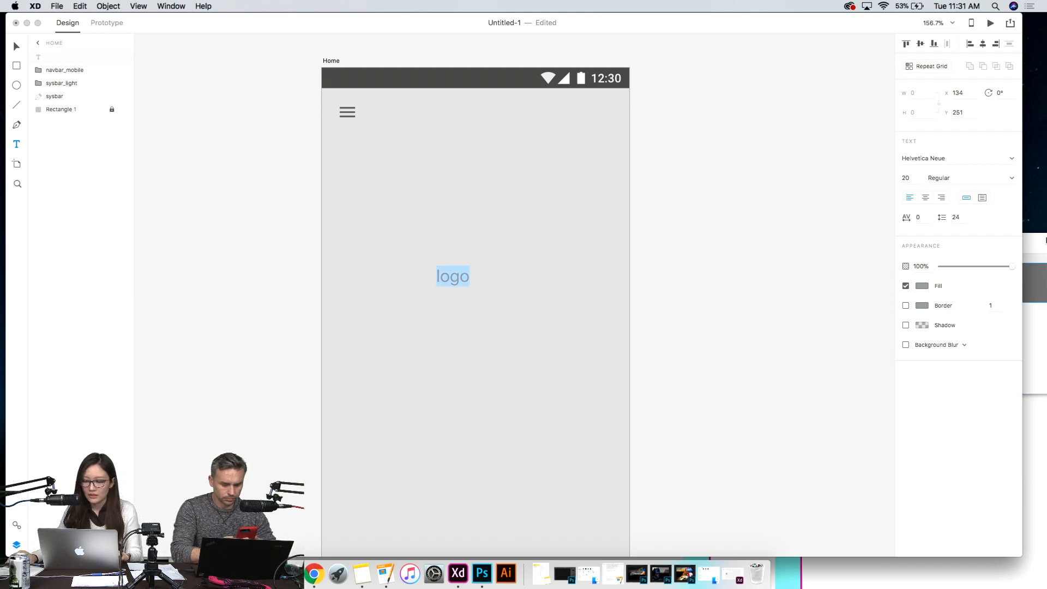
click(975, 158)
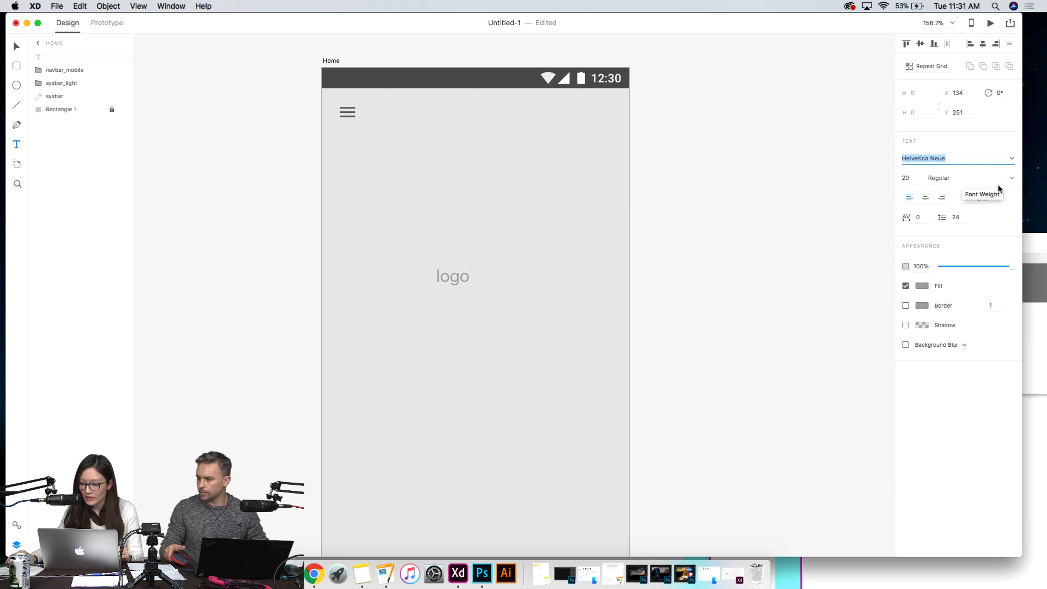
click(946, 179)
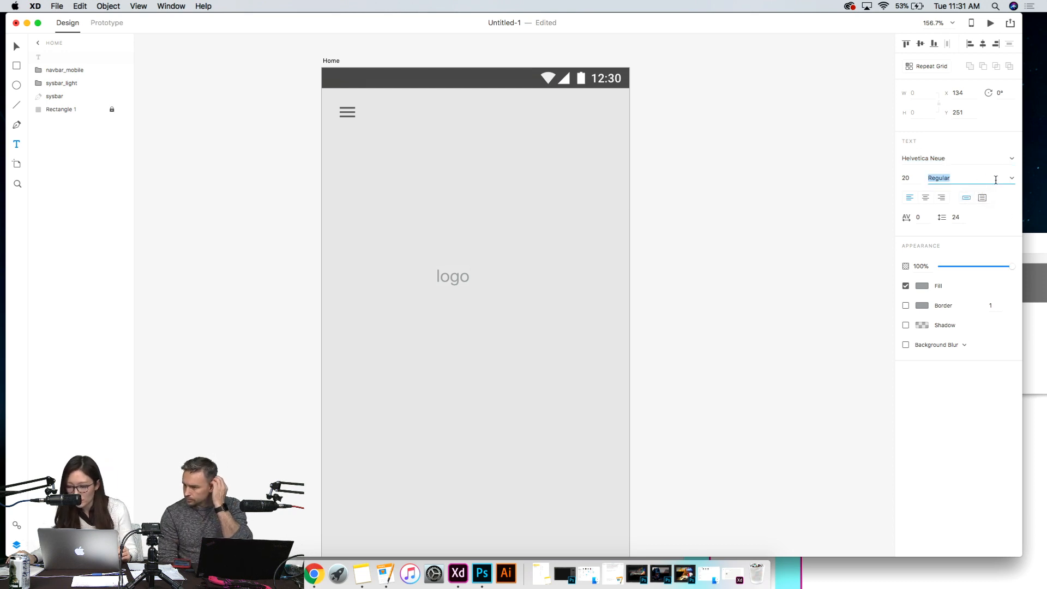
click(1012, 180)
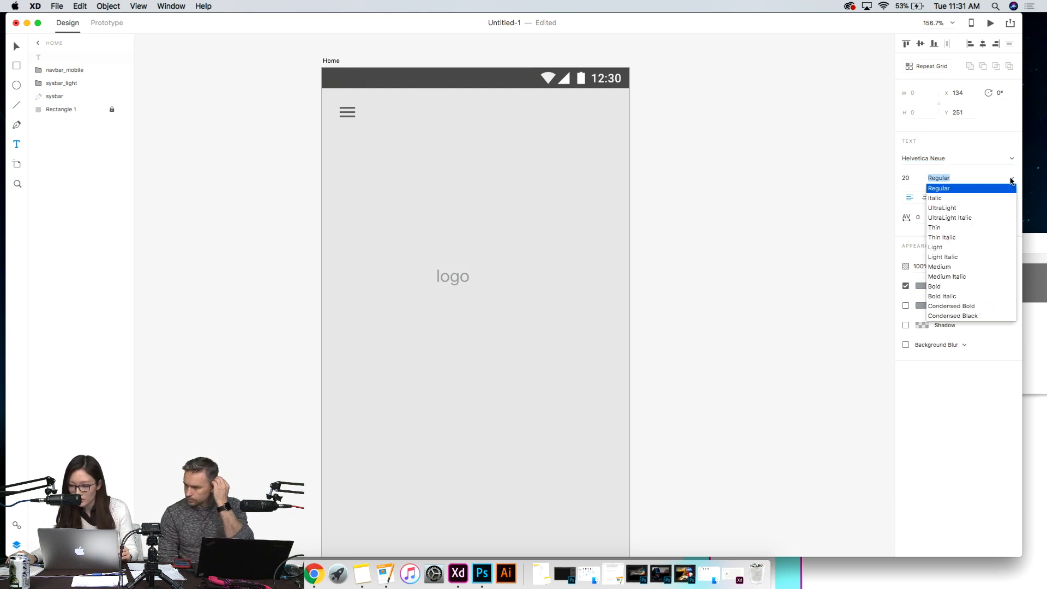
click(955, 286)
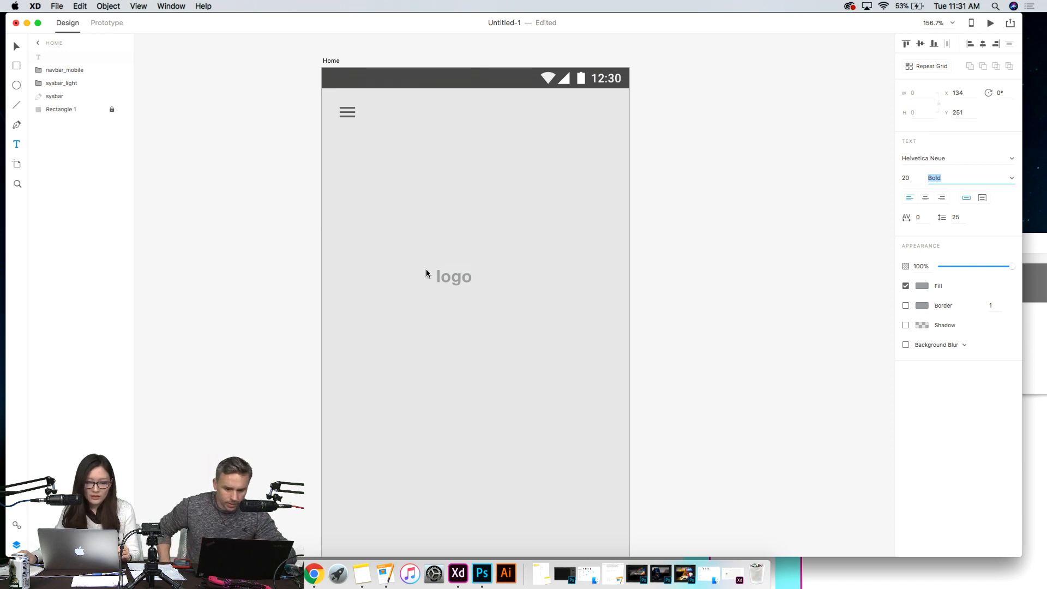
- Enlarge the logo text to roughly a third of the artboard's width and centre it horizontally
click(15, 47)
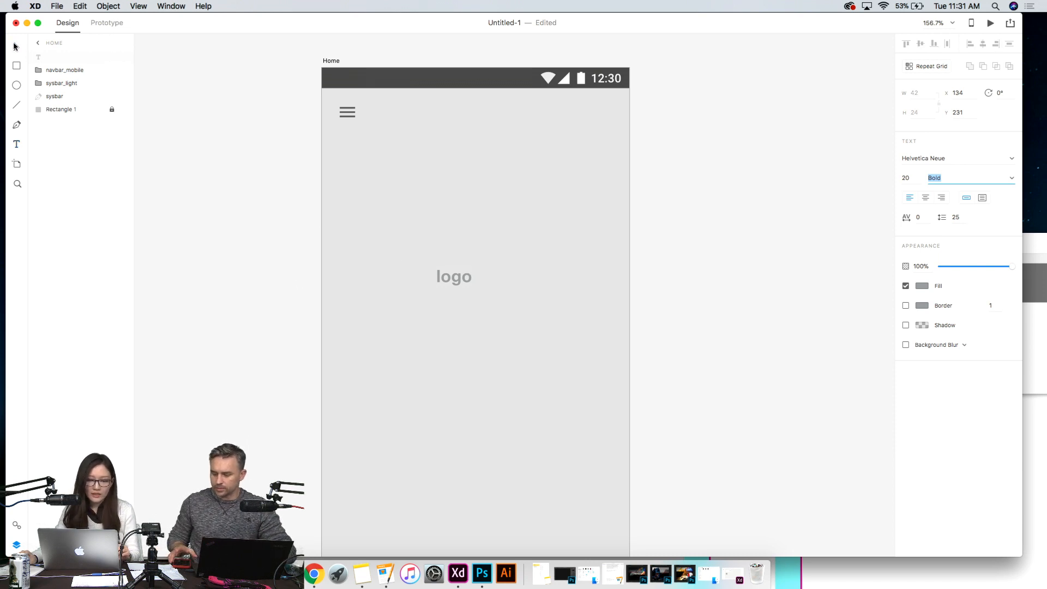
double_click(454, 275)
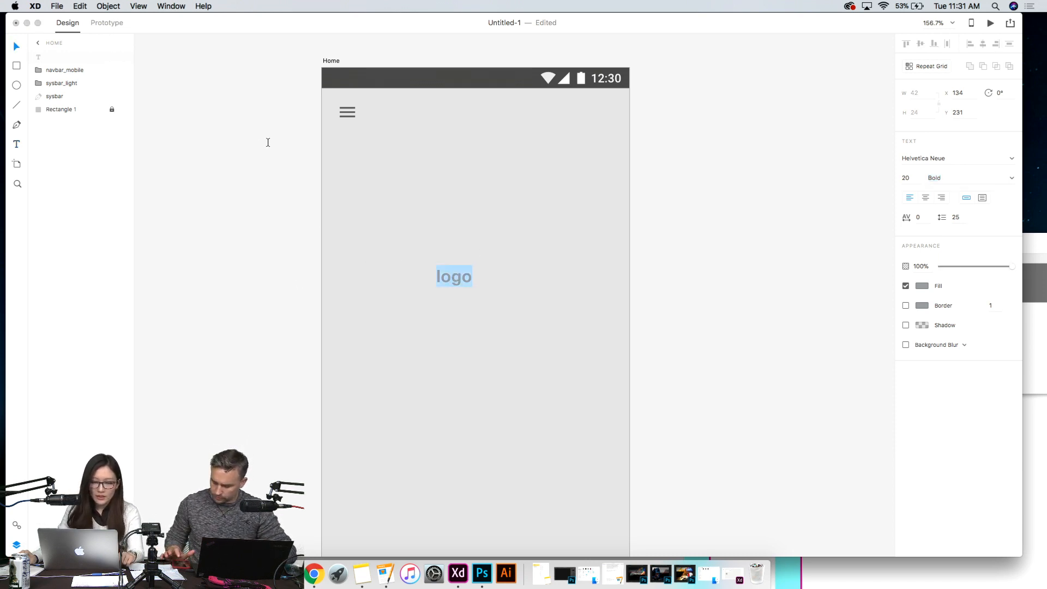
click(16, 47)
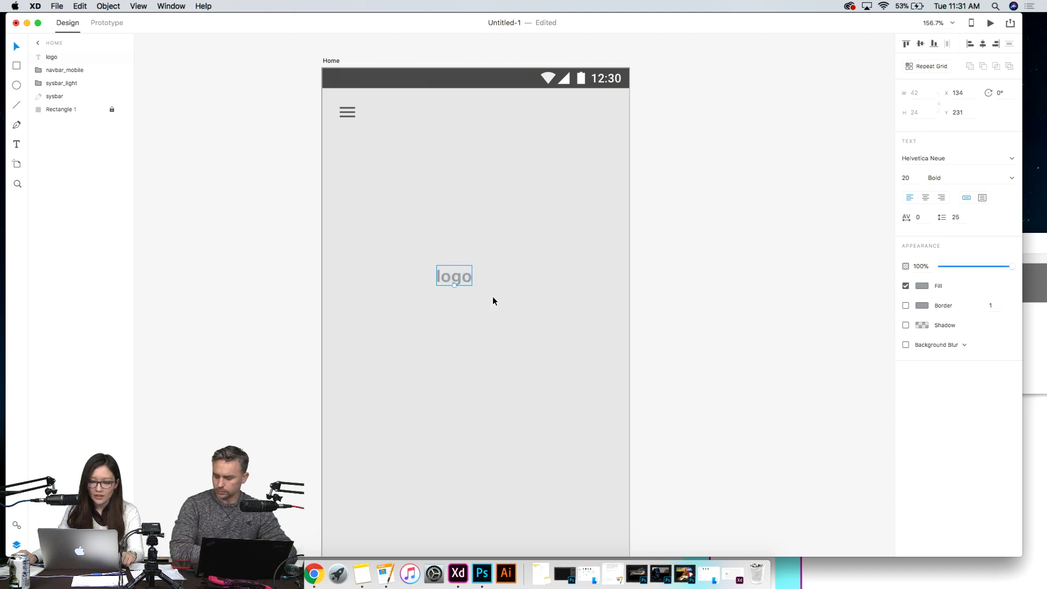
drag(455, 286, 482, 305)
click(691, 298)
scroll(690, 298, down, 2)
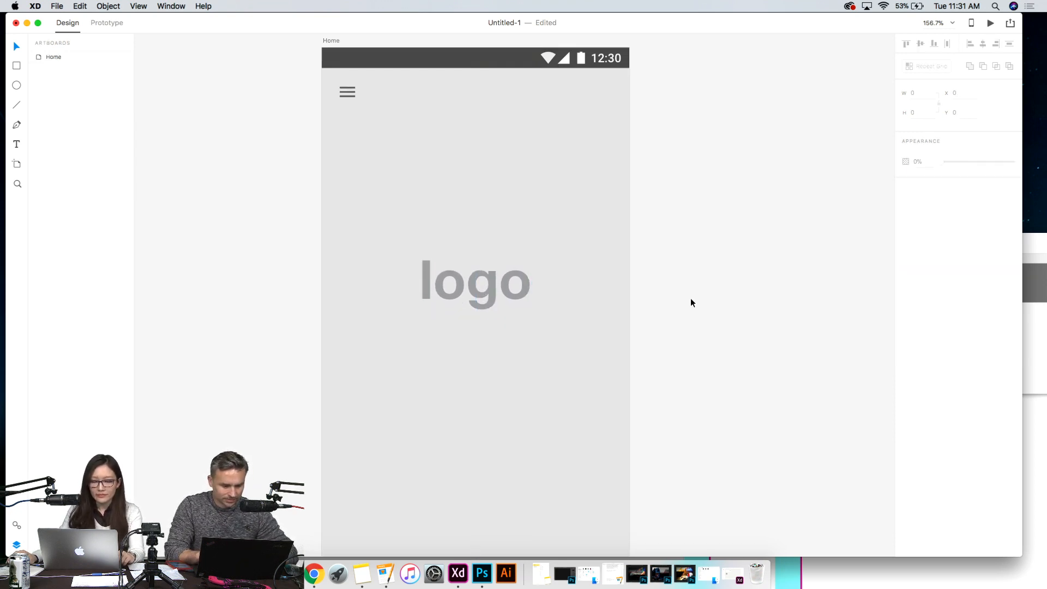
- Try scaling a sample point text reading "ijfaefjaed" above the logo, and delete it
click(17, 144)
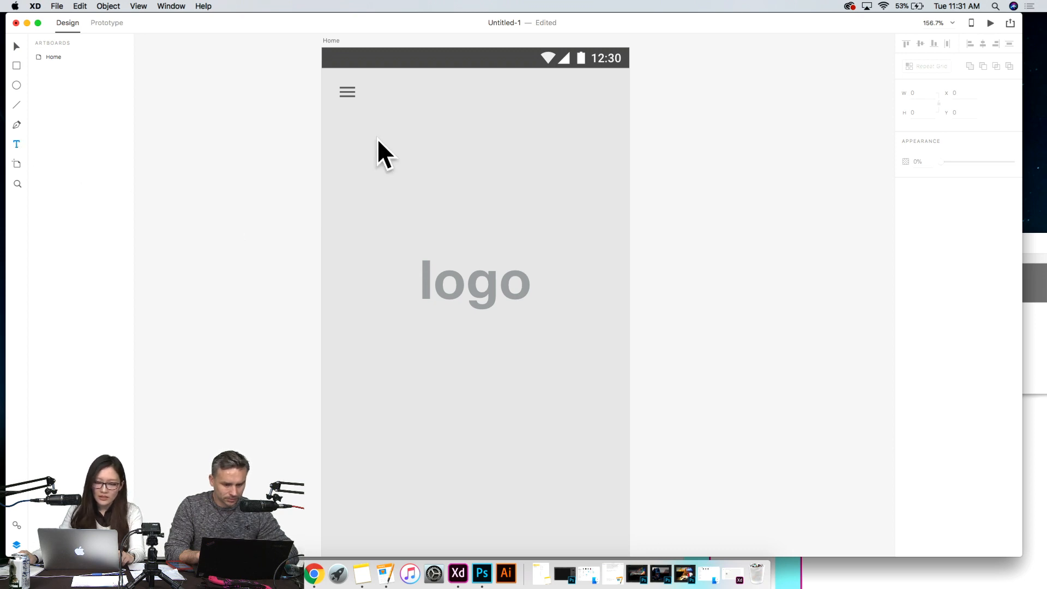
click(486, 149)
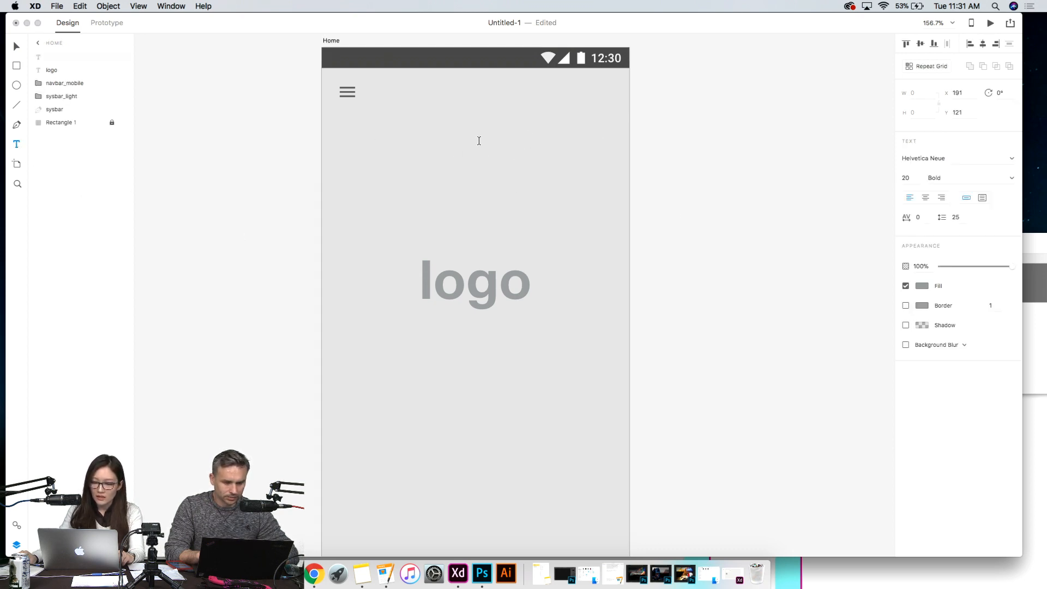
click(493, 145)
click(492, 141)
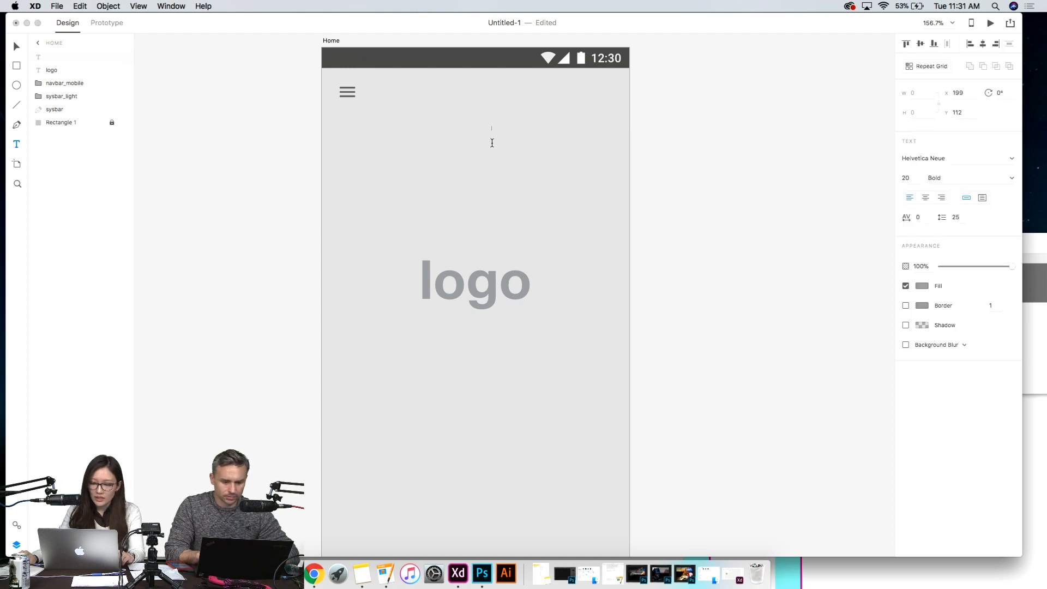
text(ijfaefjaed)
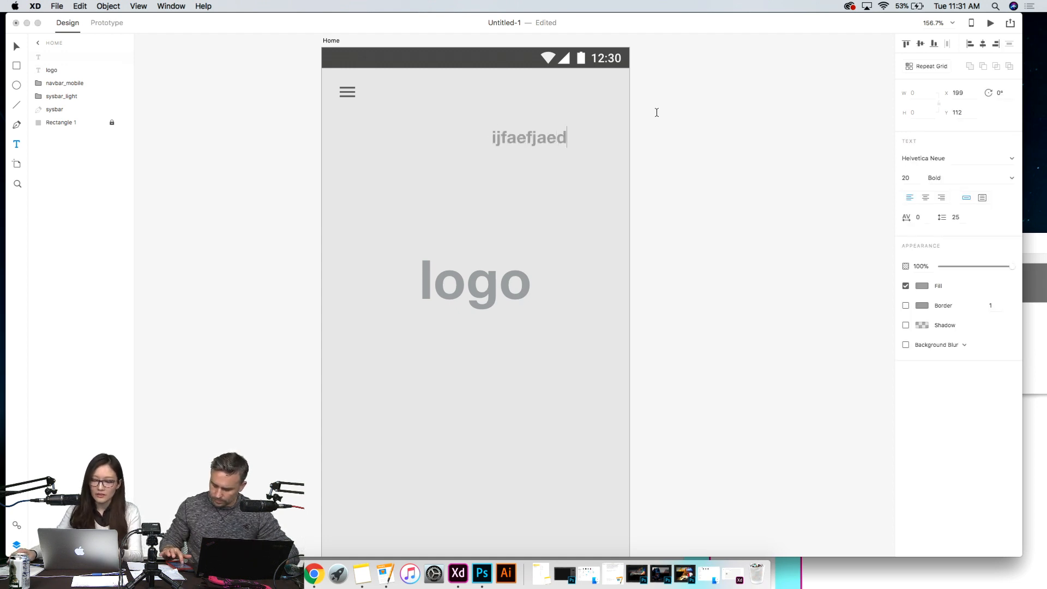
click(17, 47)
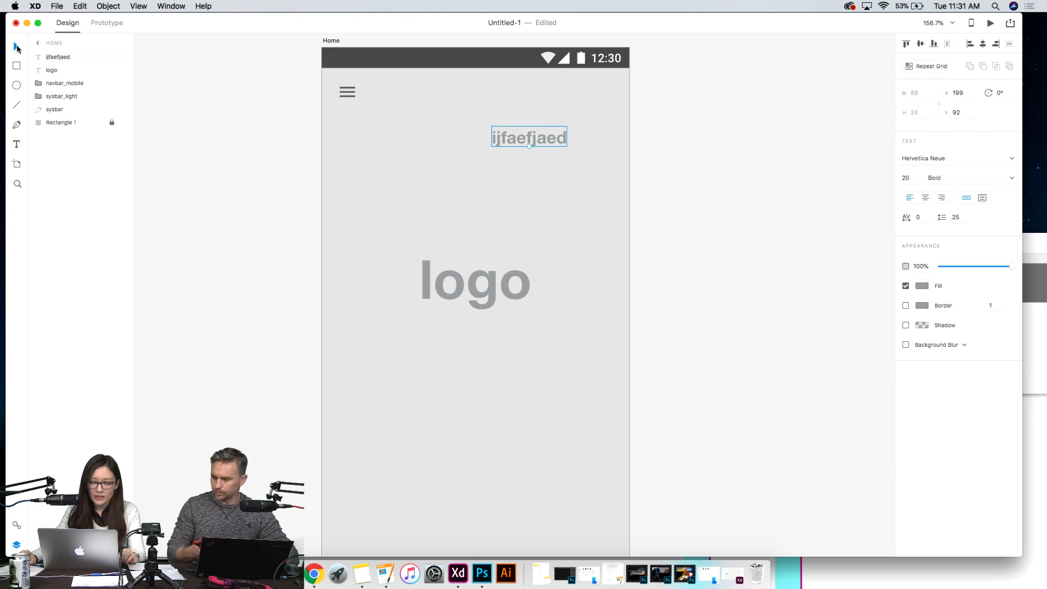
drag(530, 146, 545, 179)
key(Delete)
- Try an area text box of about 220 × 100 filled with sample letters above the logo, and delete it
mouse_move(0, 0)
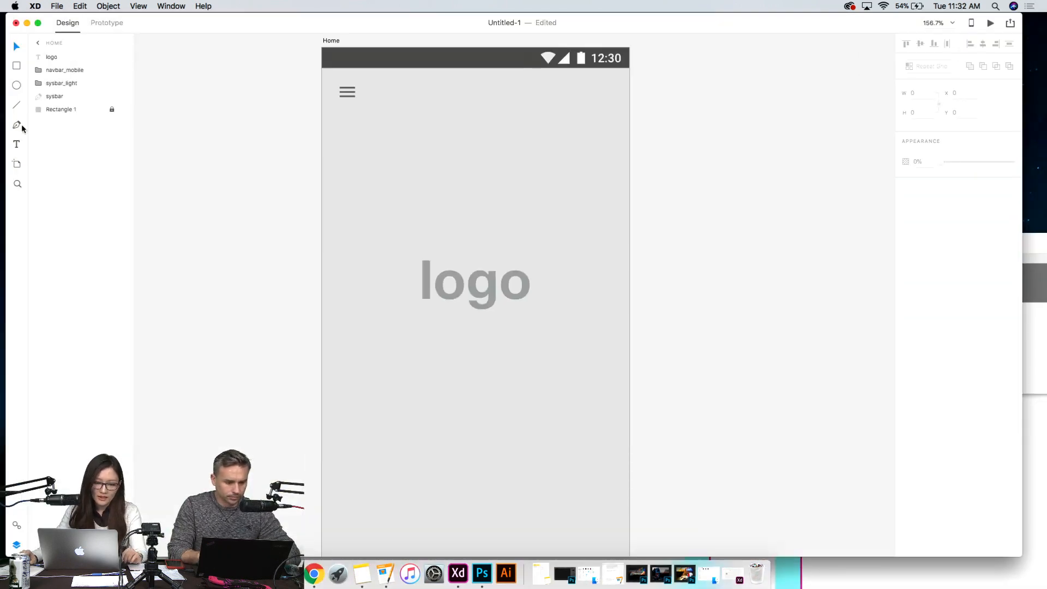
click(16, 145)
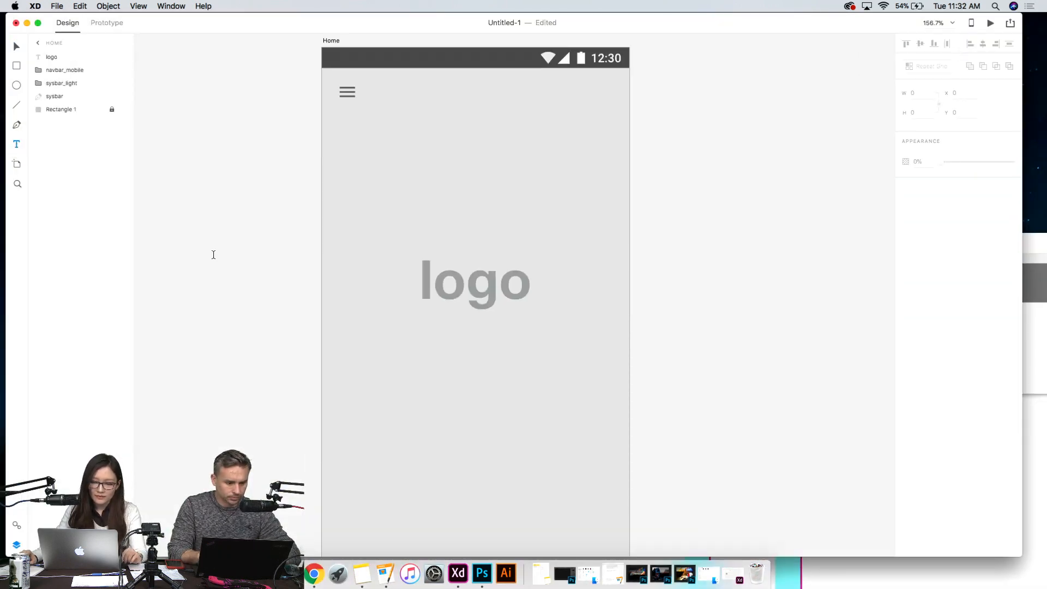
drag(390, 131, 579, 213)
text(sf)
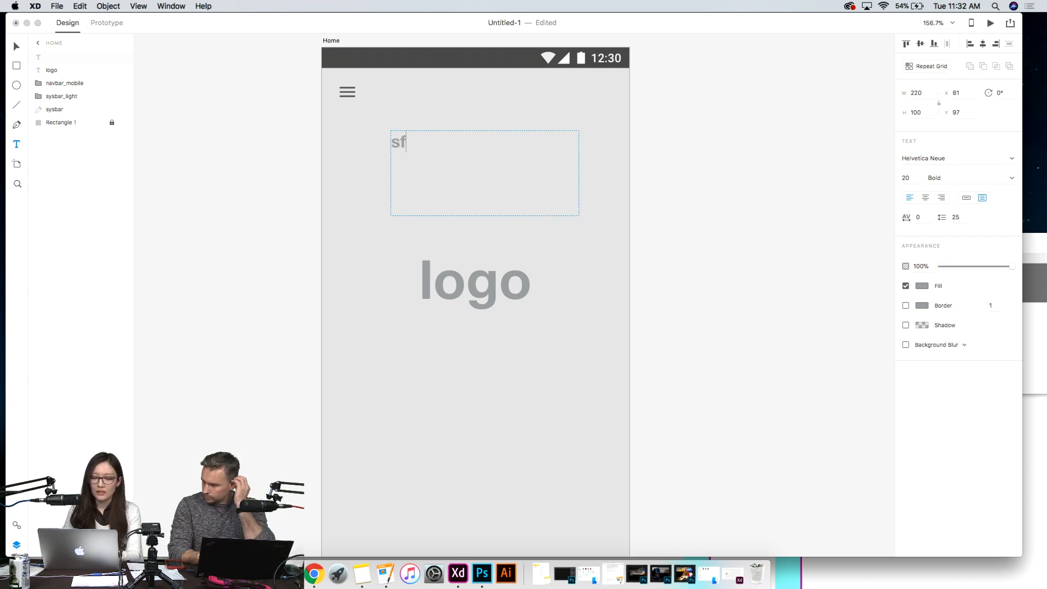
text(eoajodjaffd oafjeojfoa;ed)
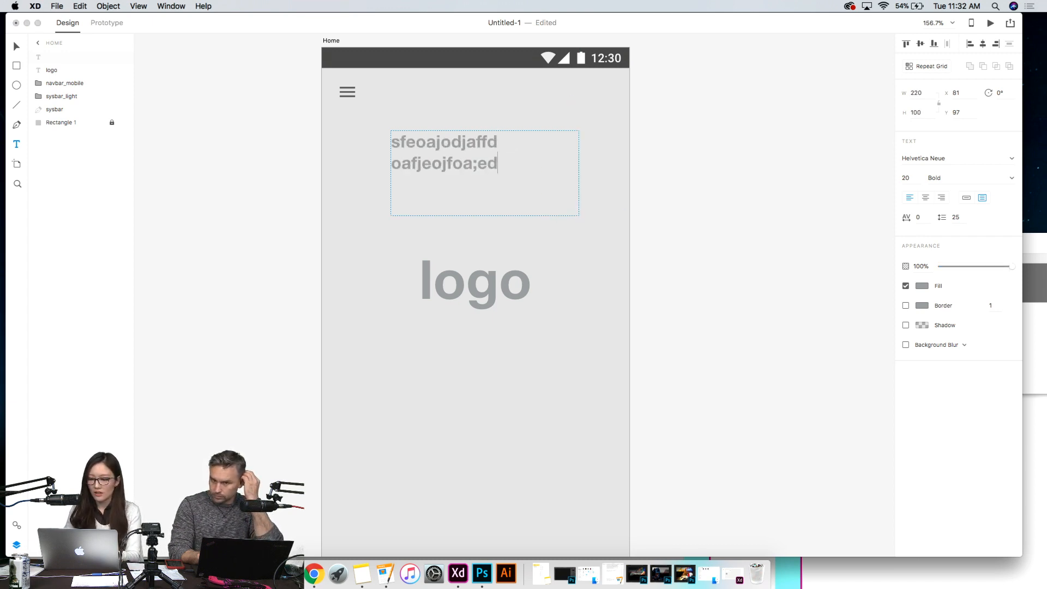
text(jealjfeoajfaldjflj)
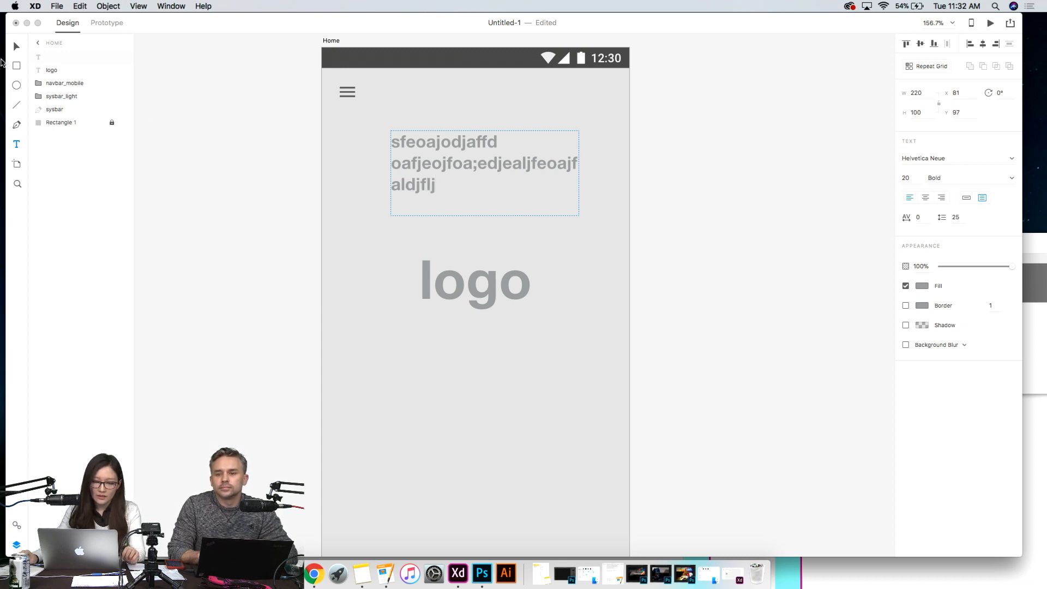
key(Escape)
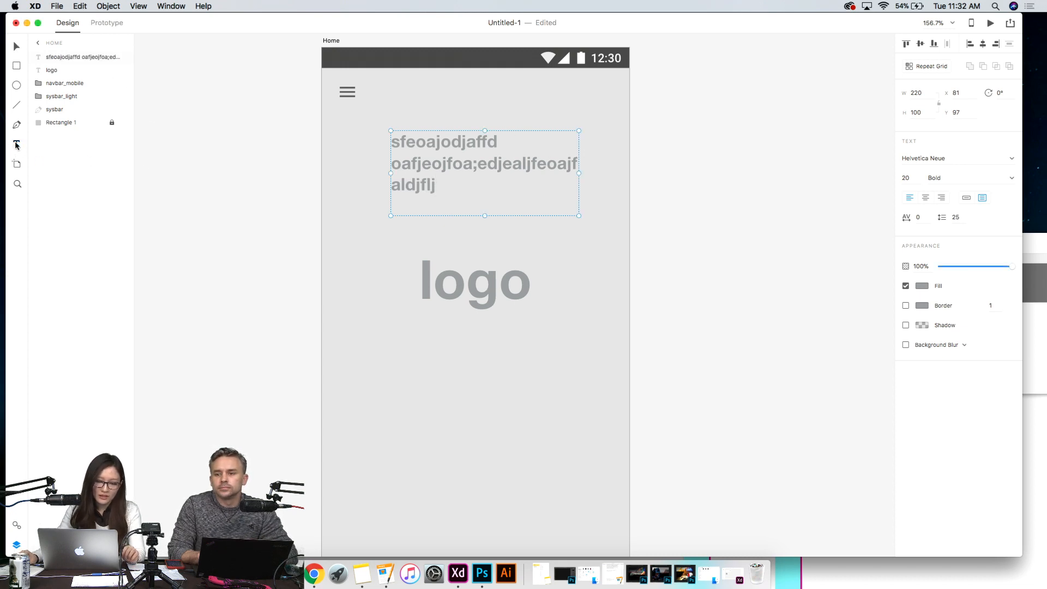
key(BackSpace)
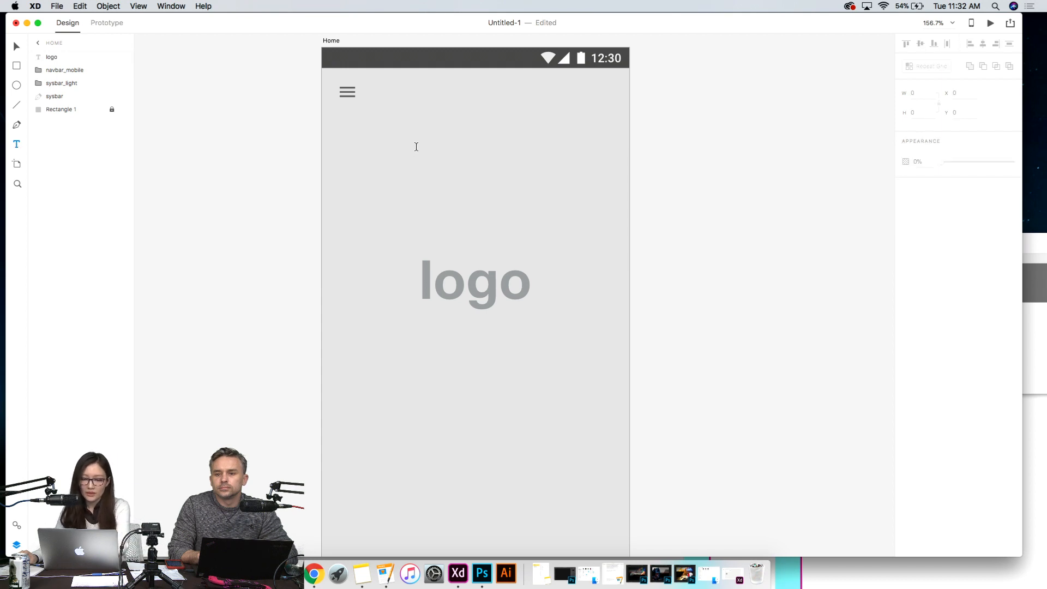
scroll(474, 346, down, 5)
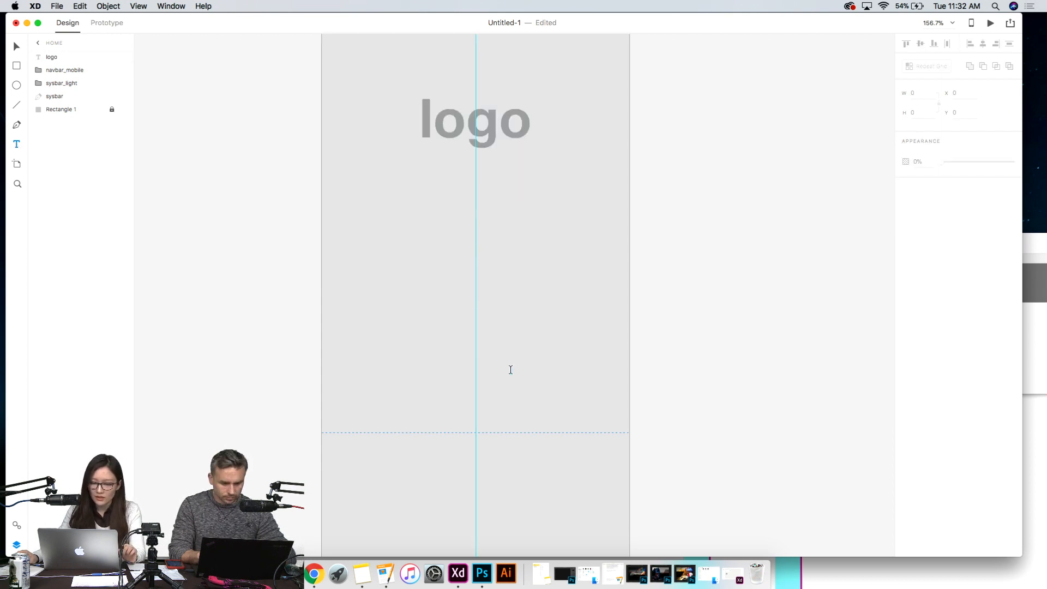
scroll(420, 285, up, 3)
scroll(479, 345, down, 2)
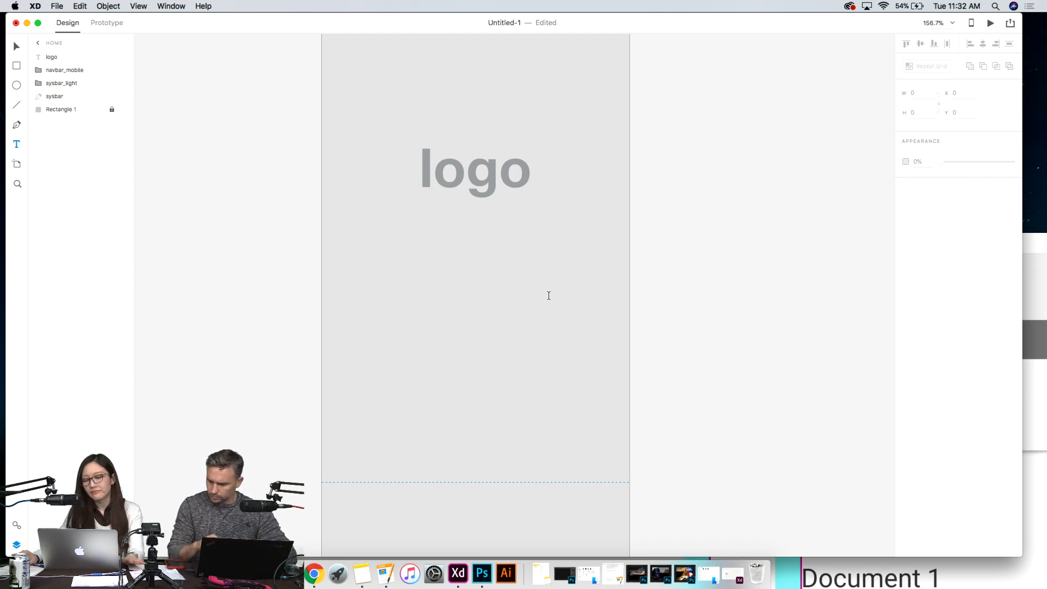
scroll(518, 300, up, 2)
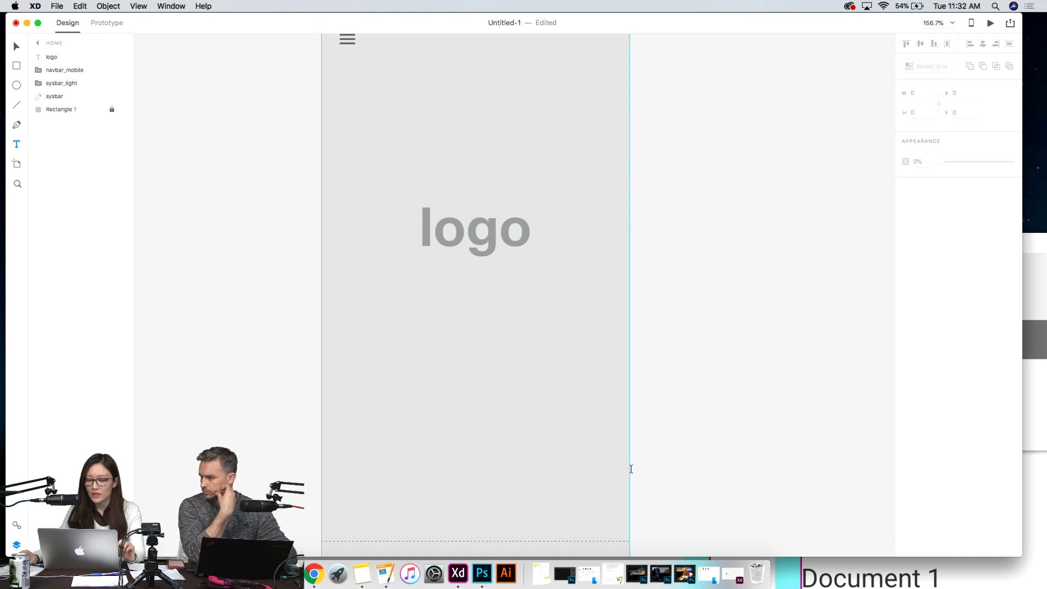
- Add the heading text "How We Work" in the empty area below the logo on the Home artboard
scroll(631, 469, up, 3)
scroll(632, 469, down, 3)
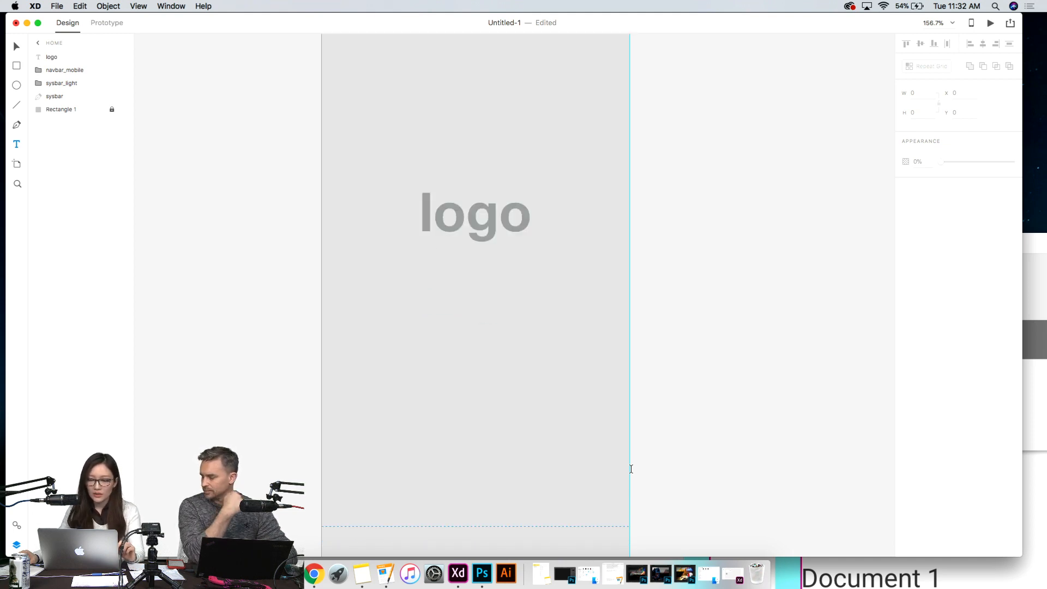
scroll(427, 434, down, 2)
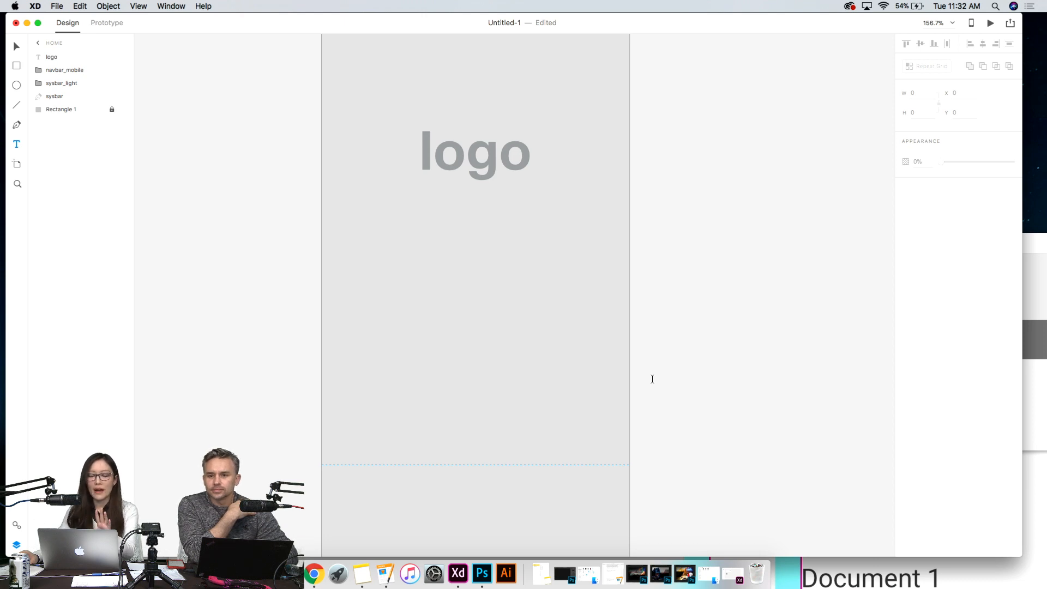
scroll(652, 378, down, 4)
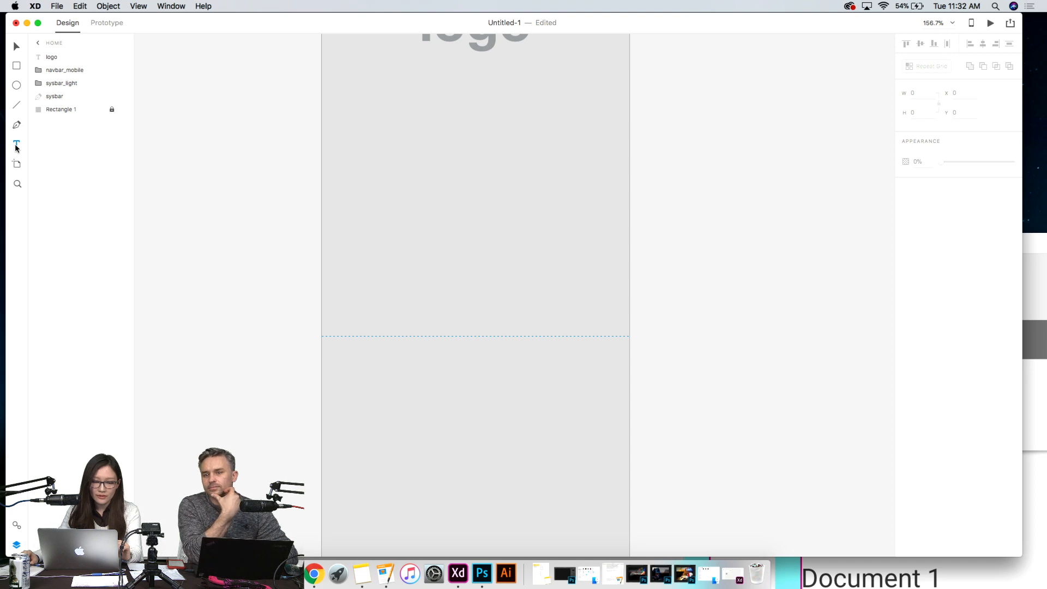
click(423, 253)
text(how)
key(BackSpace)
key(BackSpace)
key(BackSpace)
key(BackSpace)
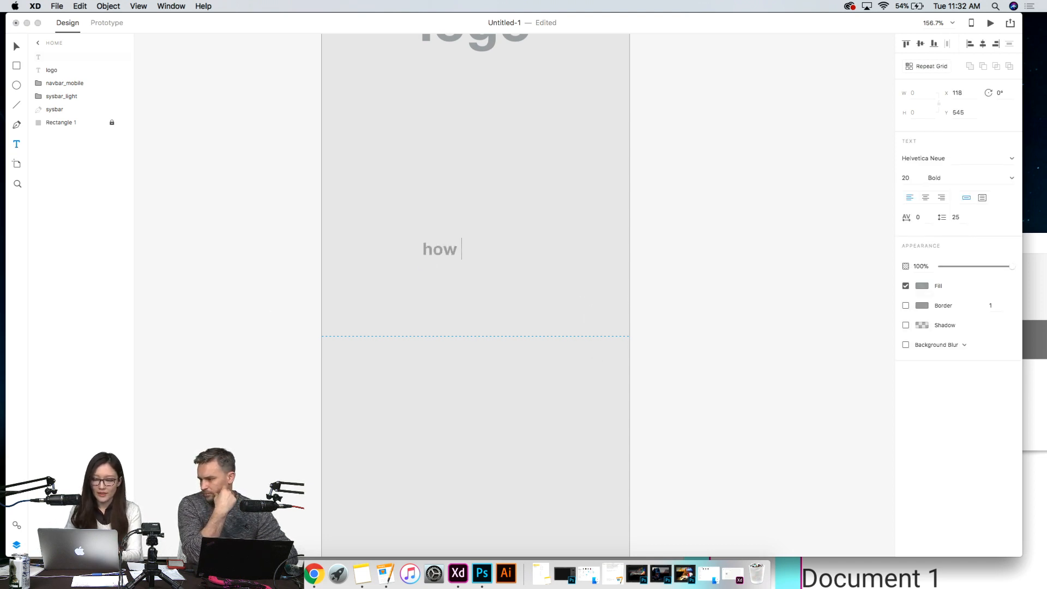
text(How )
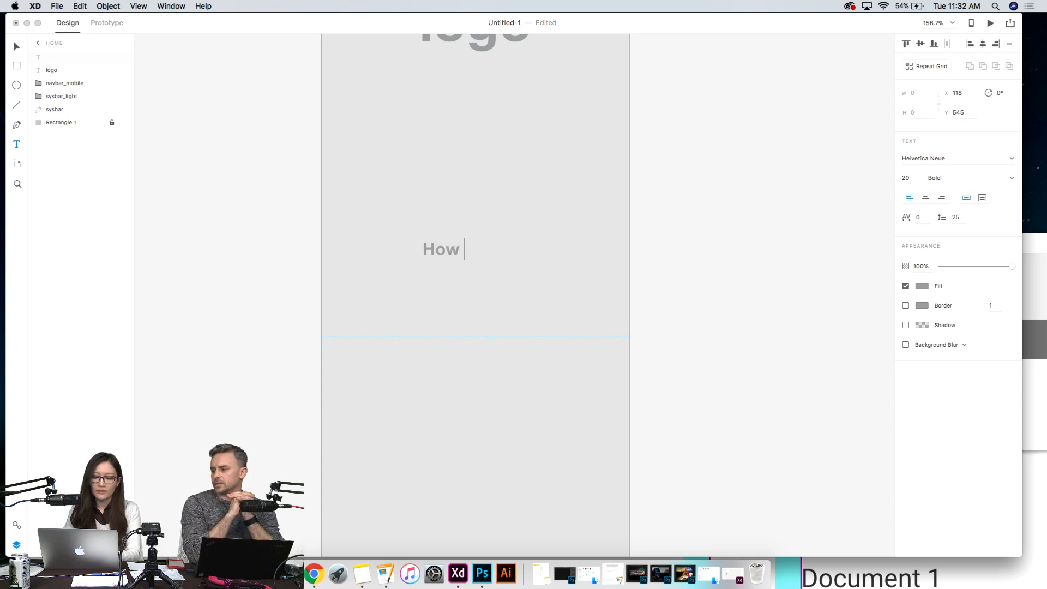
text(We Work)
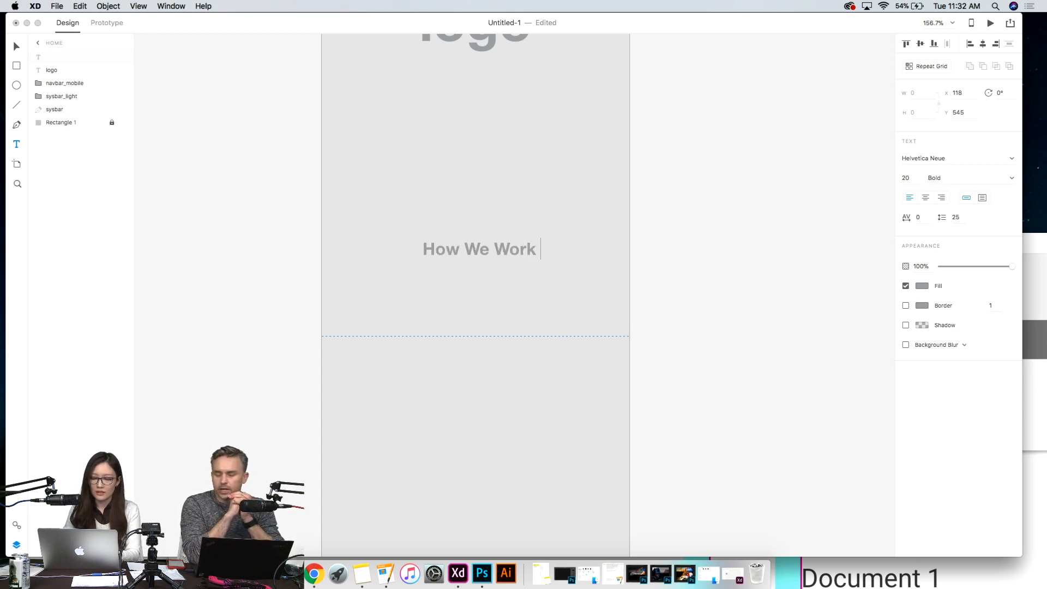
key(Return)
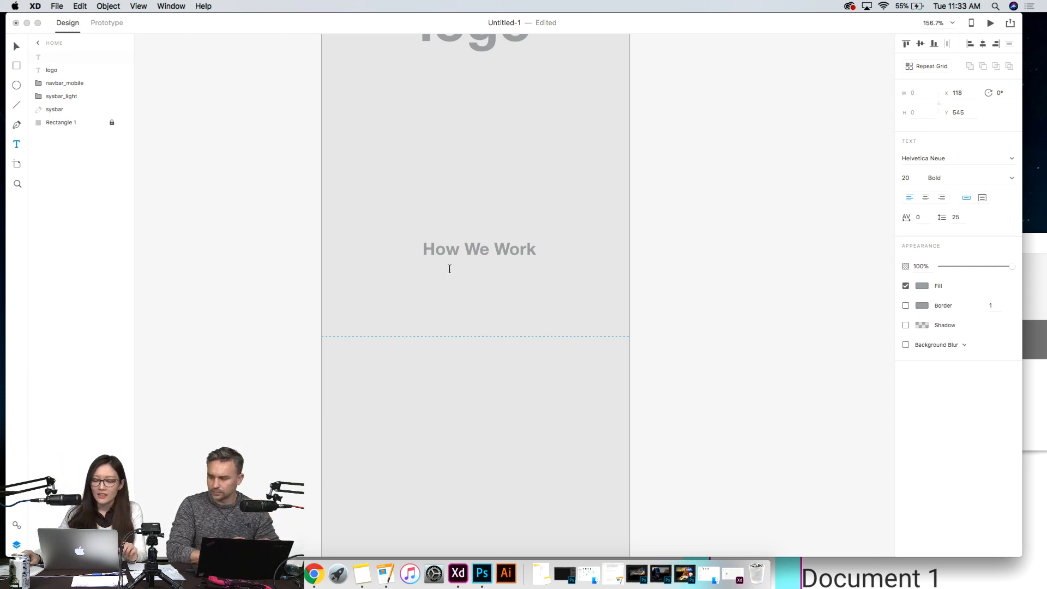
- Show the document's assets and set the font size of the "How We Work" heading to 18
drag(426, 249, 540, 249)
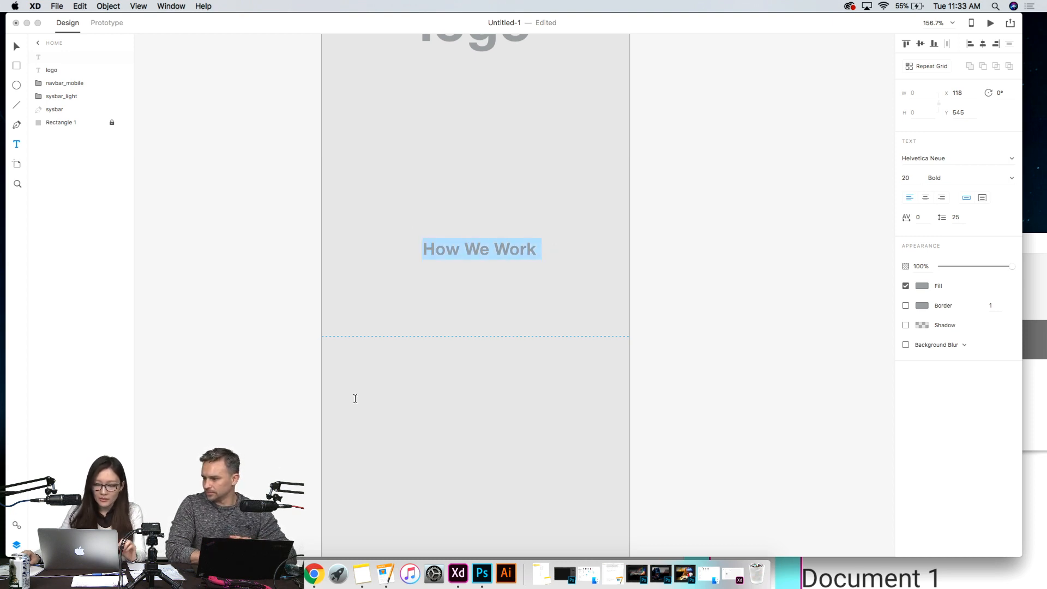
click(17, 525)
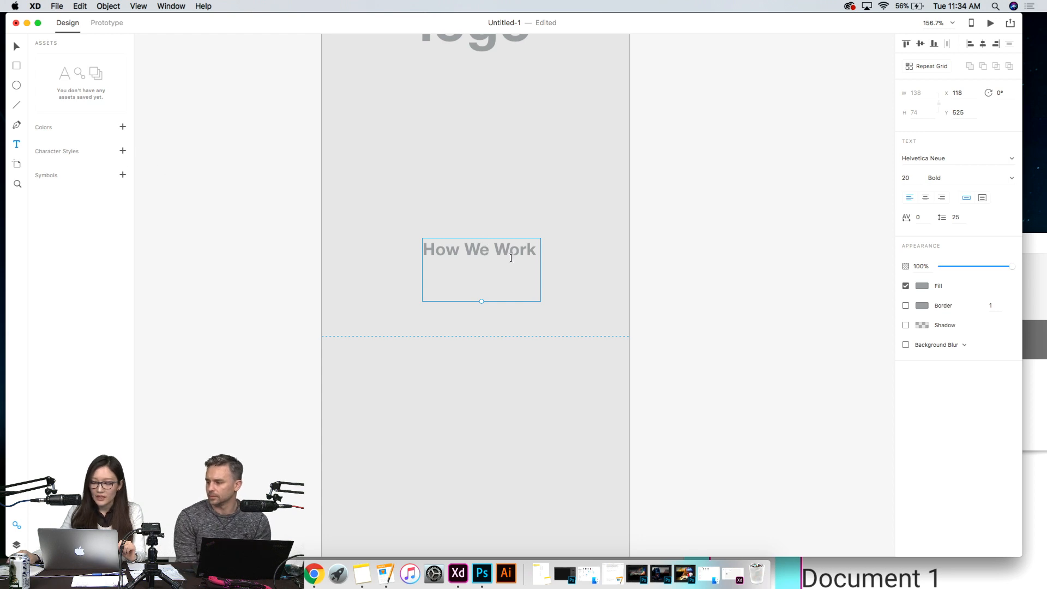
drag(538, 251, 419, 247)
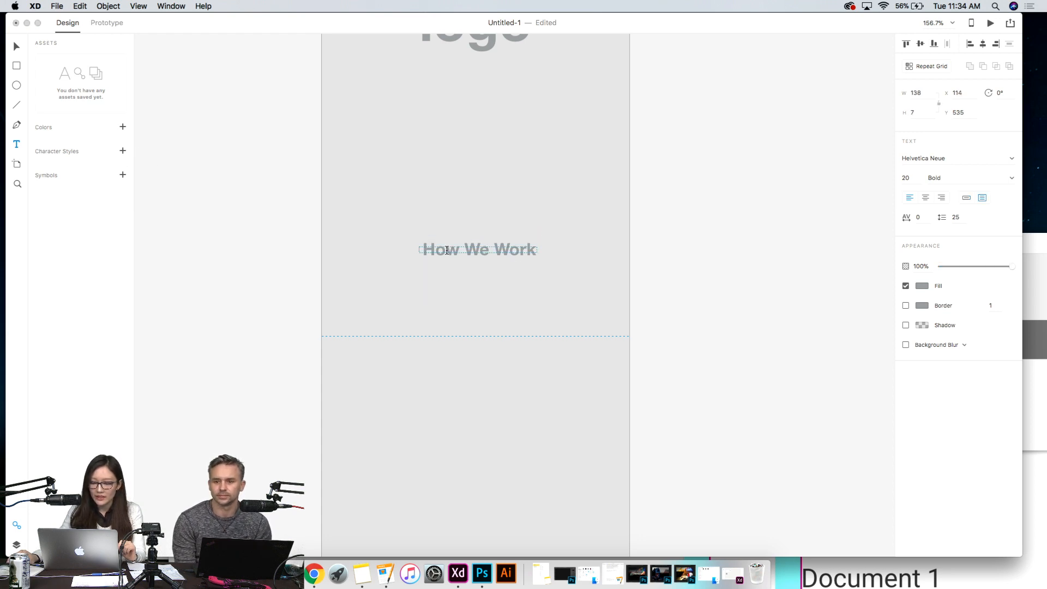
click(16, 47)
click(623, 290)
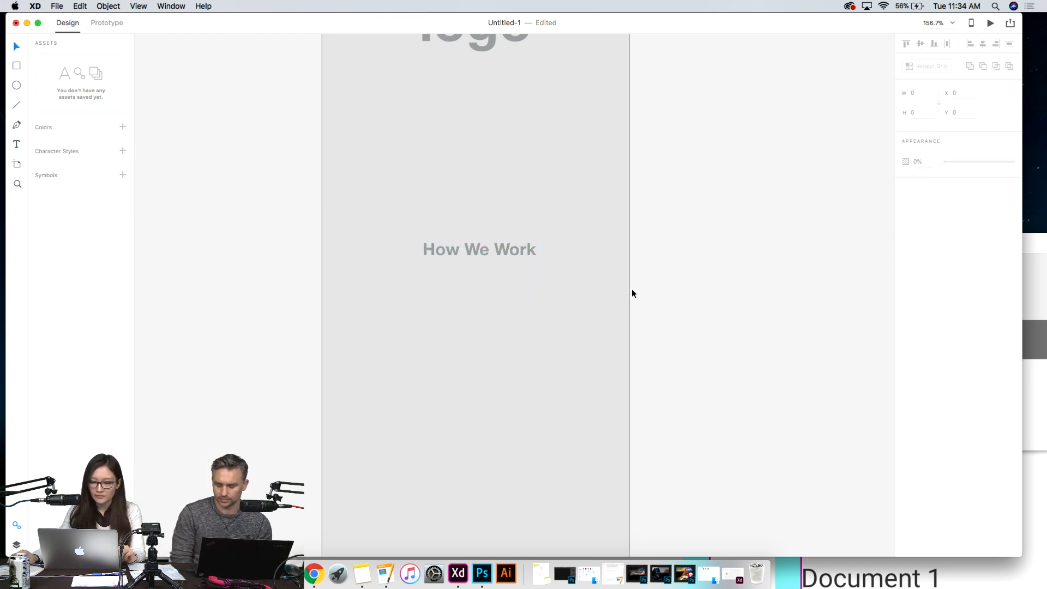
double_click(486, 250)
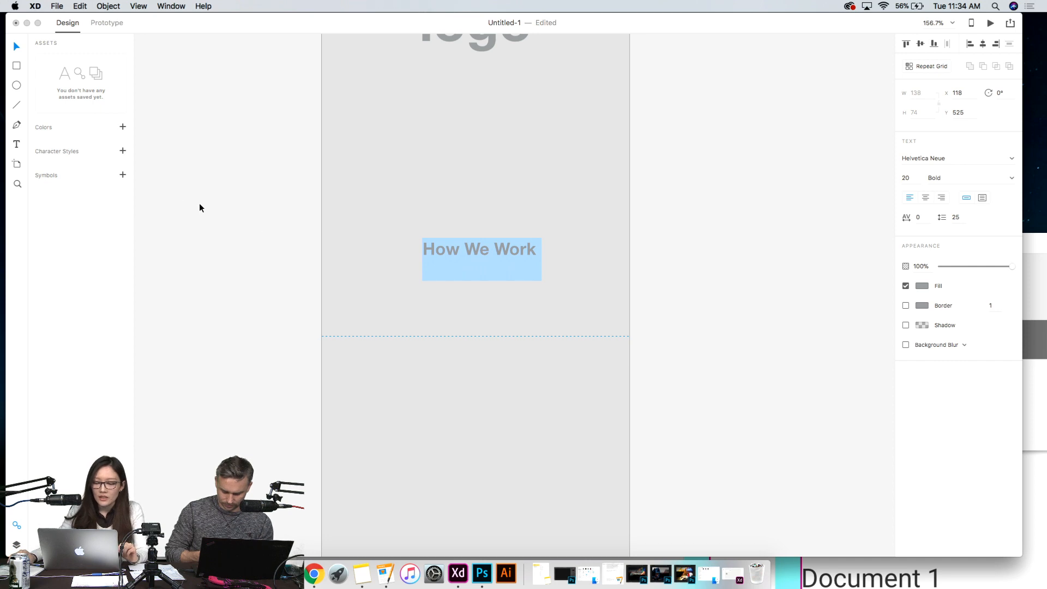
drag(531, 266, 388, 246)
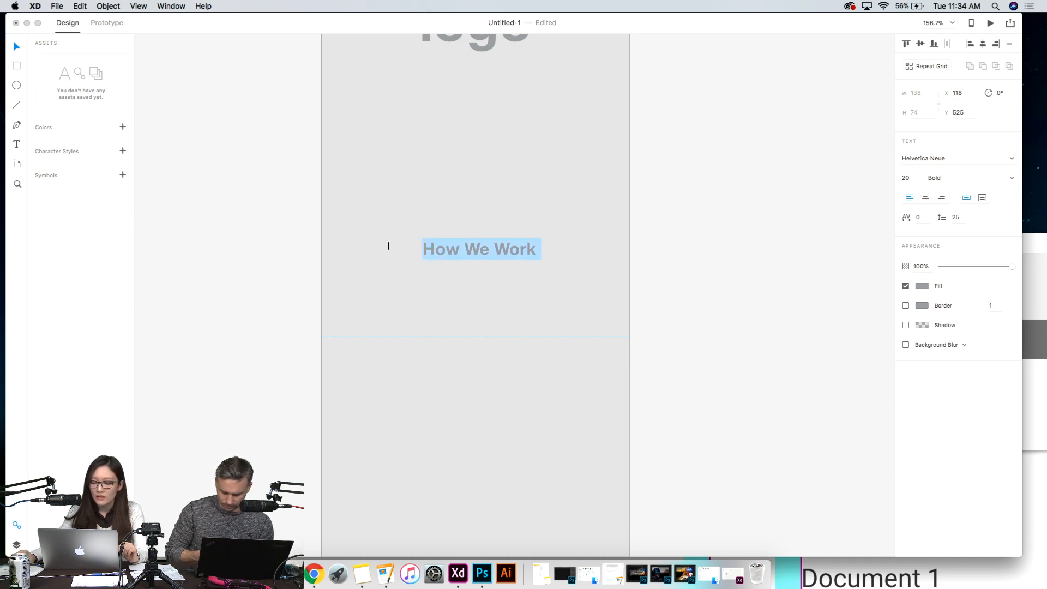
click(908, 178)
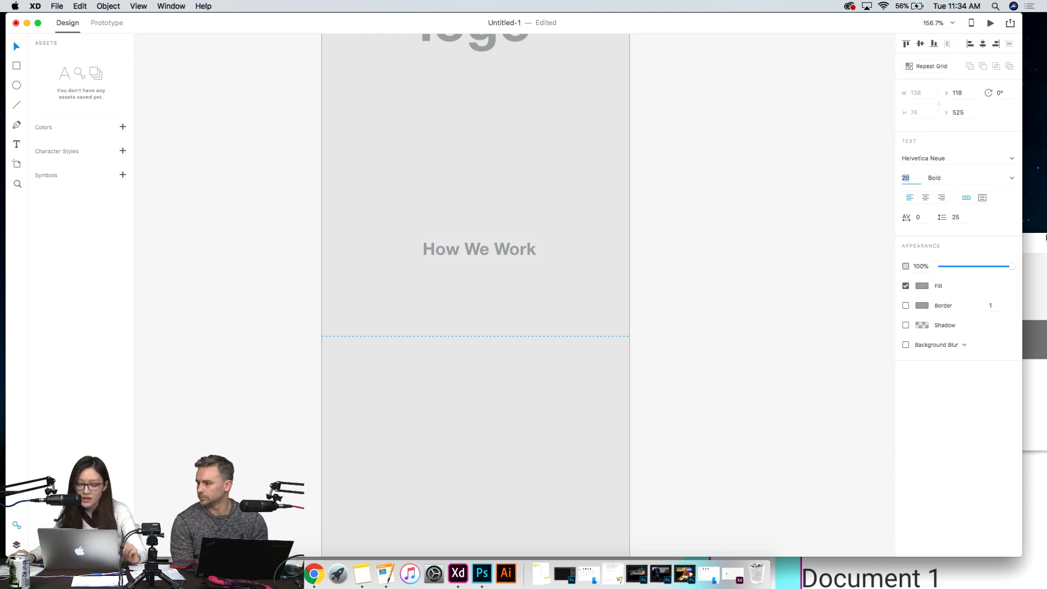
text(18)
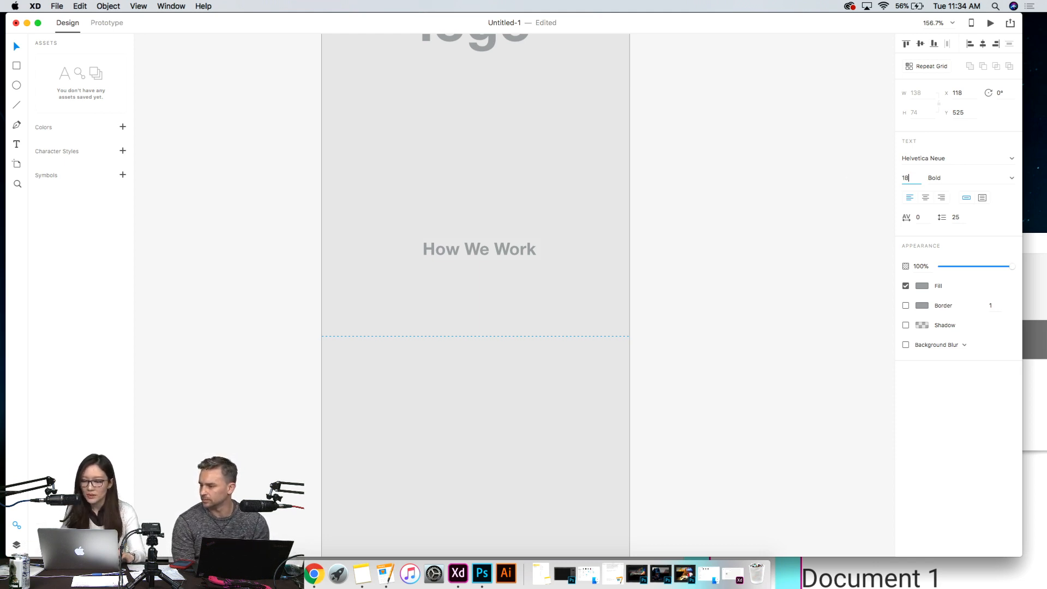
key(Return)
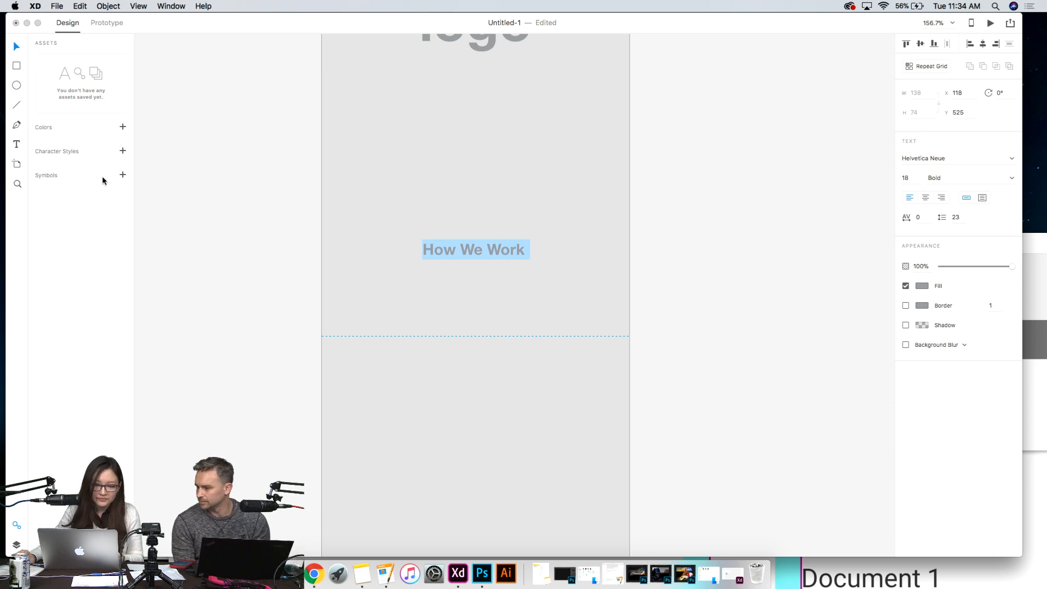
- Save the "How We Work" formatting as a character style and move the heading up to about Y 462
click(123, 152)
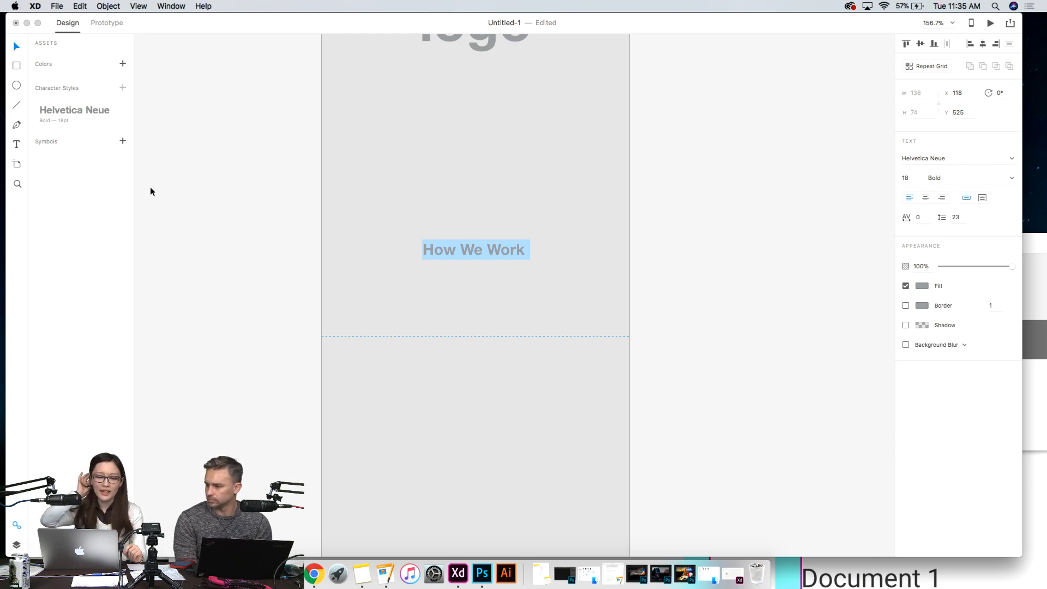
click(320, 258)
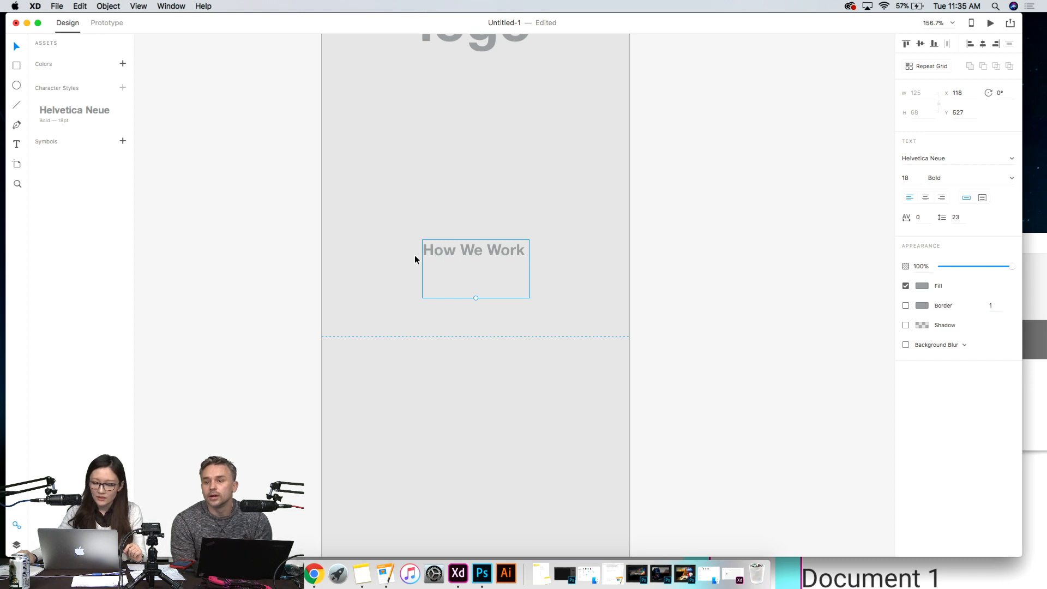
drag(483, 247, 469, 193)
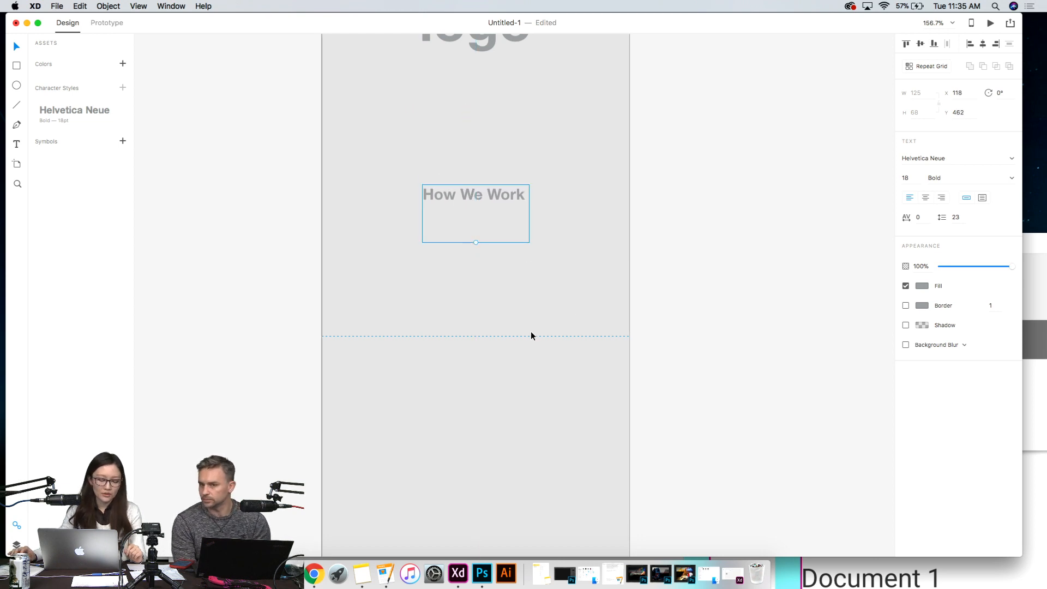
- Draw a circle about 90 × 90 below the "How We Work" heading, left of the artboard's centre
click(376, 274)
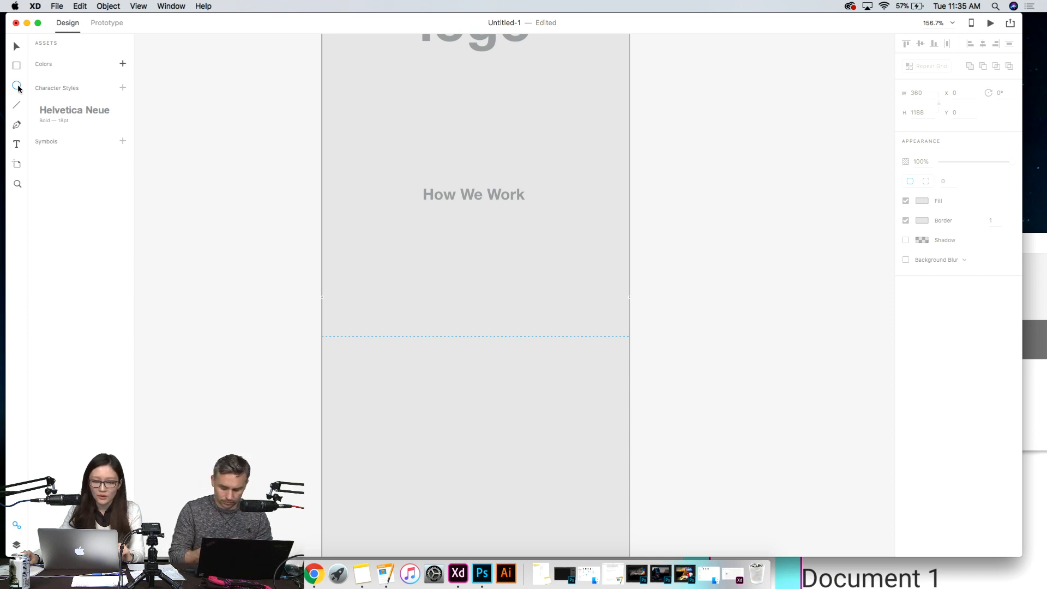
mouse_move(380, 243)
mouse_down()
mouse_move(434, 287)
mouse_move(437, 321)
mouse_move(449, 309)
mouse_move(470, 329)
mouse_move(449, 311)
mouse_move(465, 323)
mouse_move(456, 319)
mouse_up()
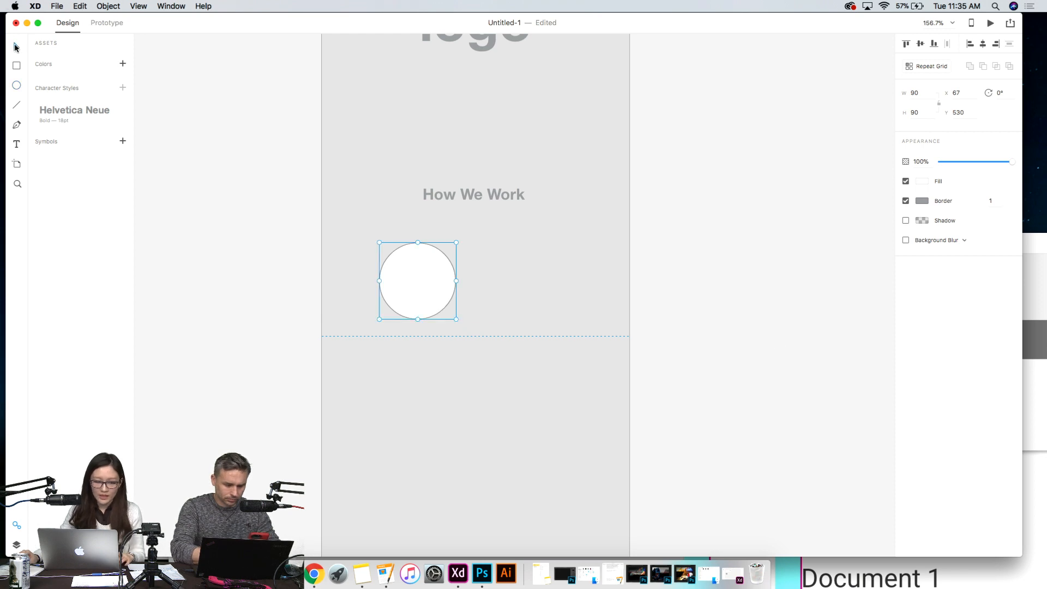
click(300, 277)
click(417, 281)
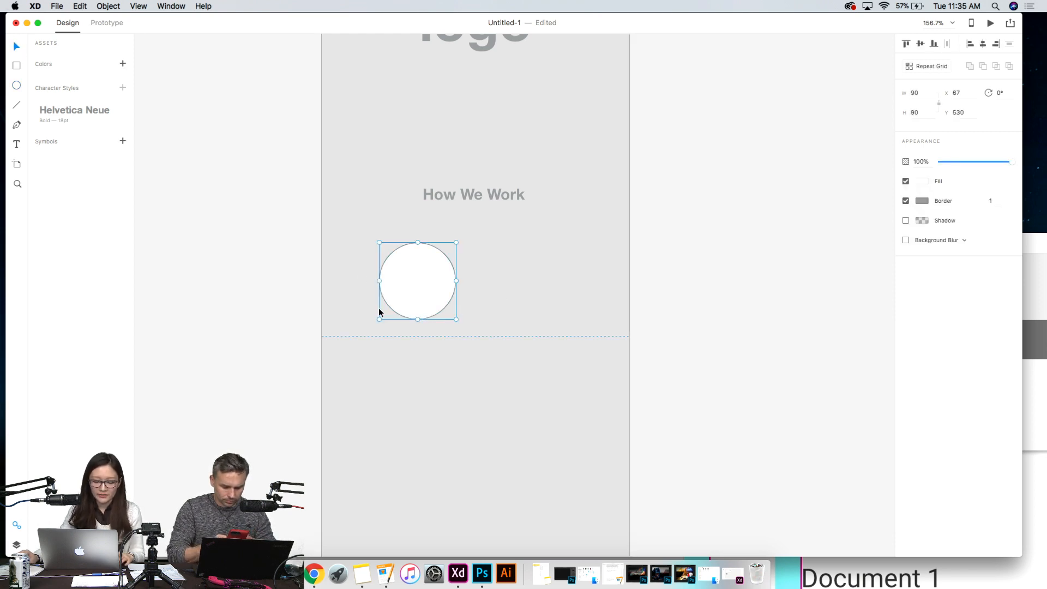
- Add the label "text here" directly beneath the circle
click(17, 145)
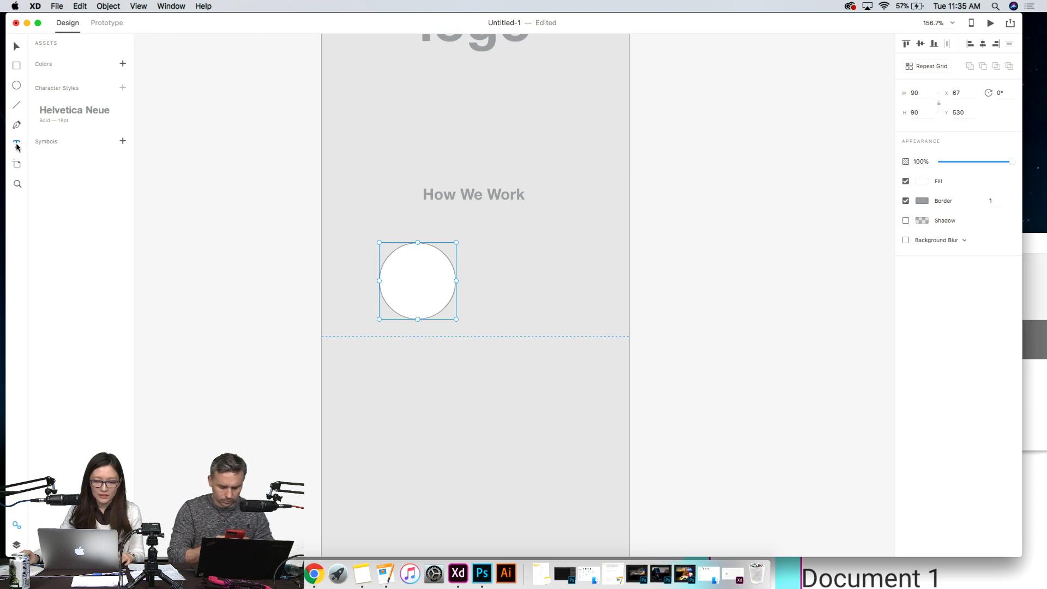
click(390, 329)
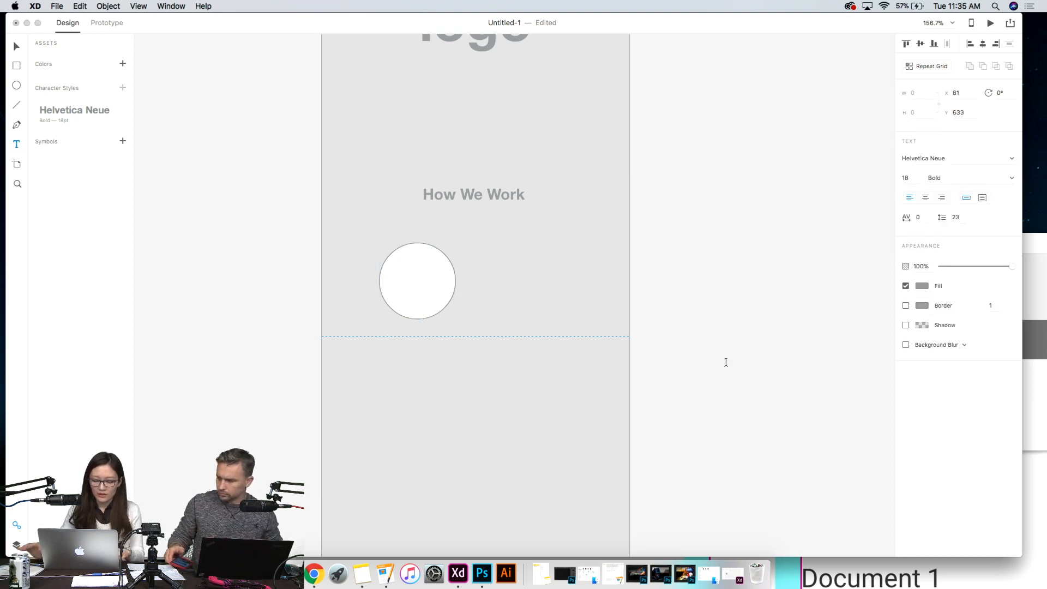
text(text here)
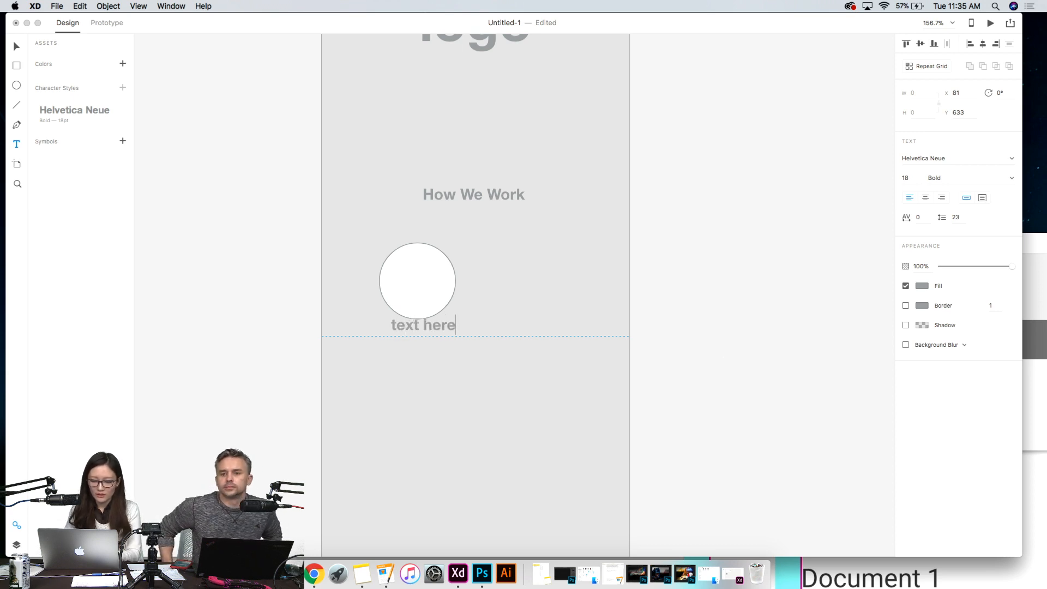
- Set the "text here" label to font size 14 and Regular weight
key(super+a)
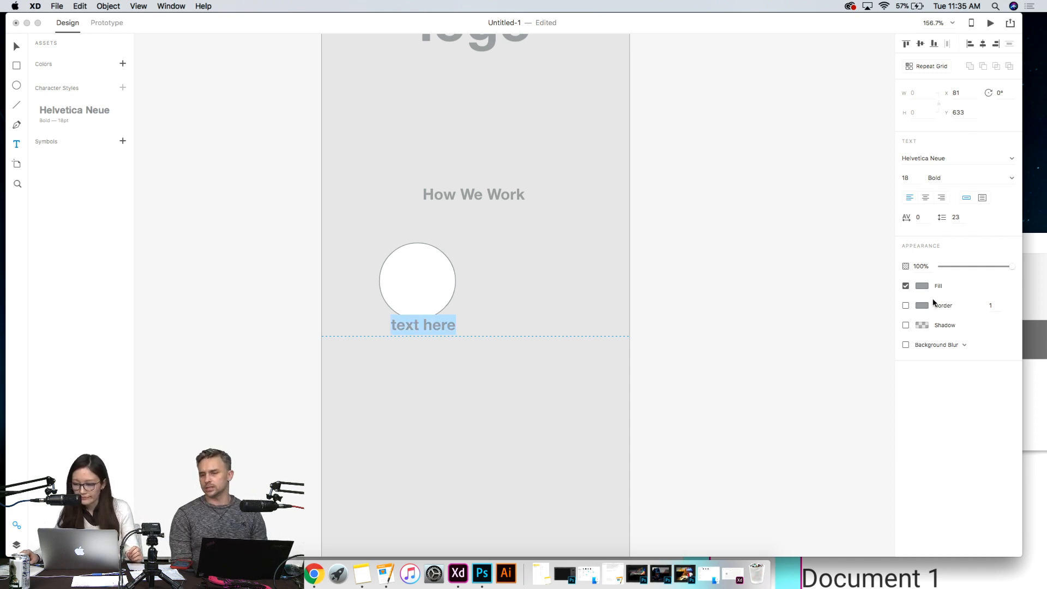
click(910, 177)
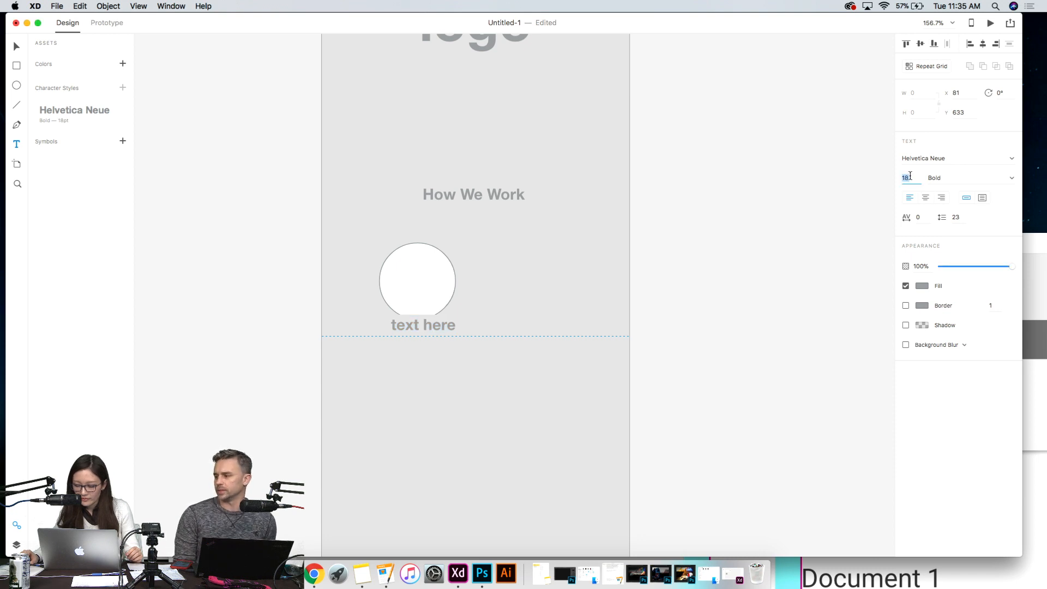
text(14)
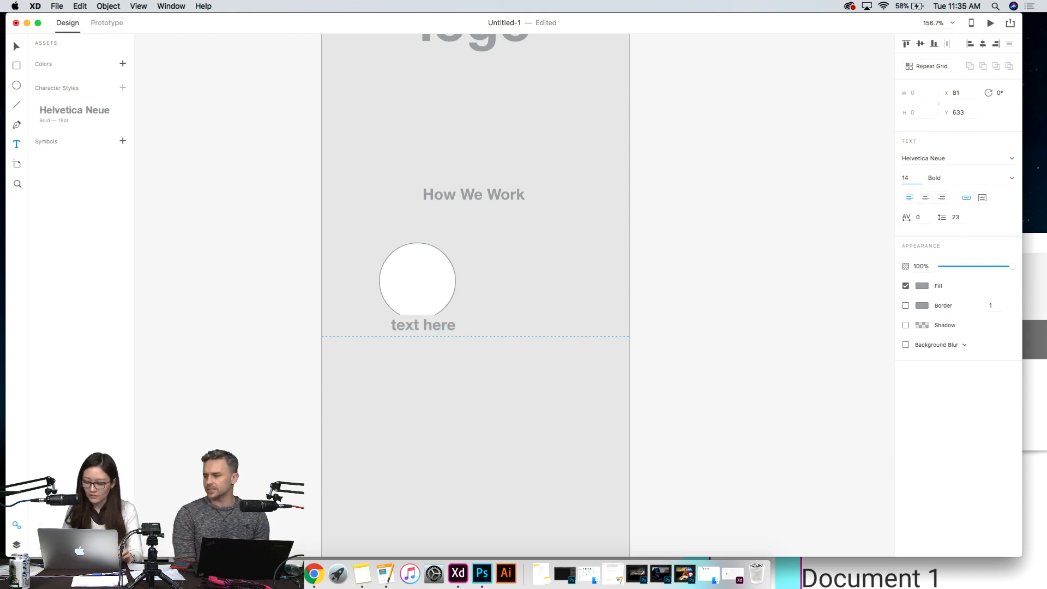
key(Return)
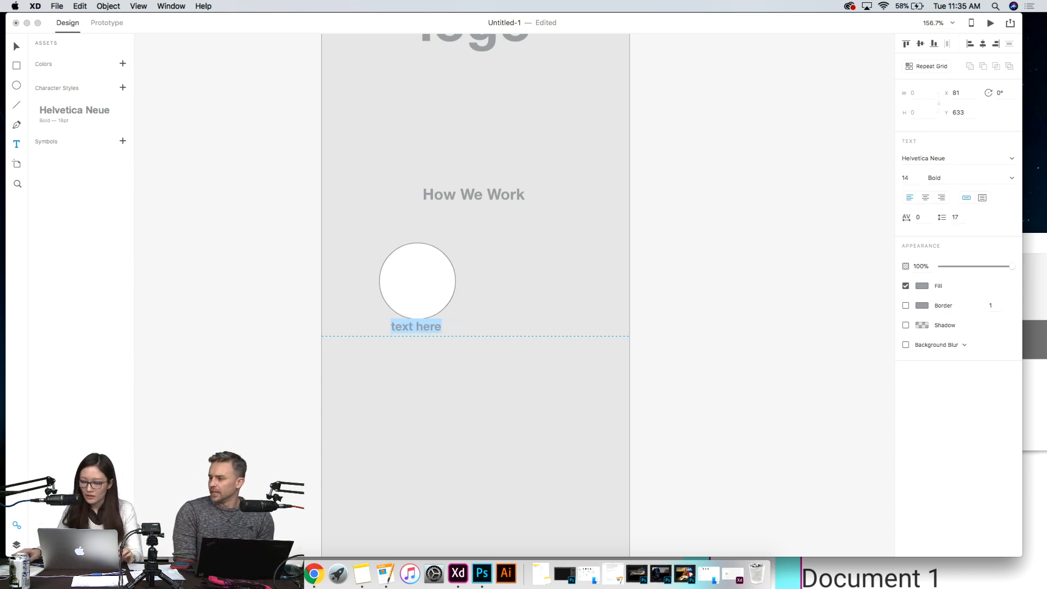
click(1012, 179)
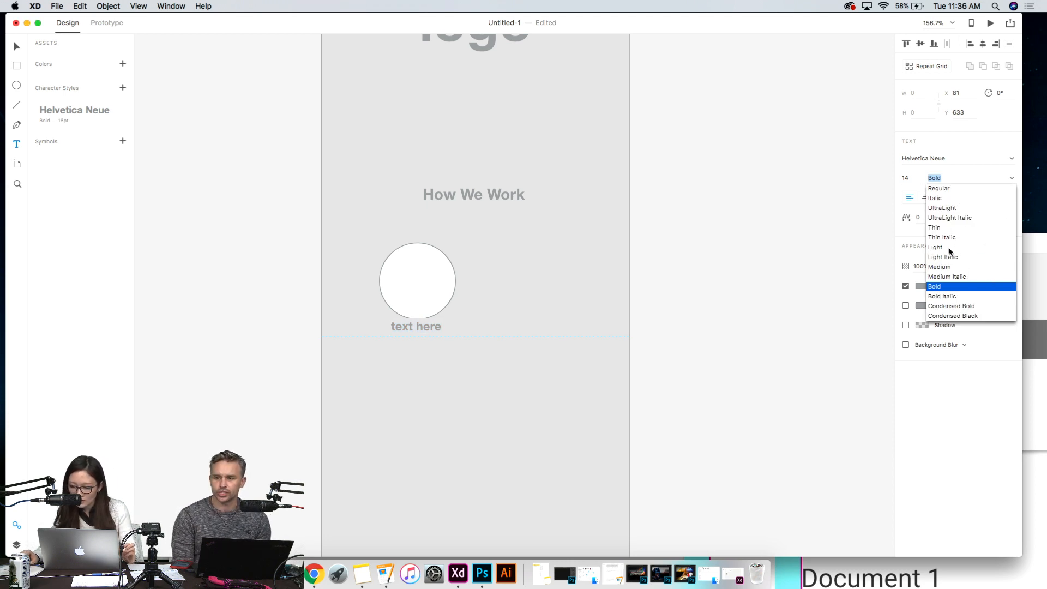
click(950, 189)
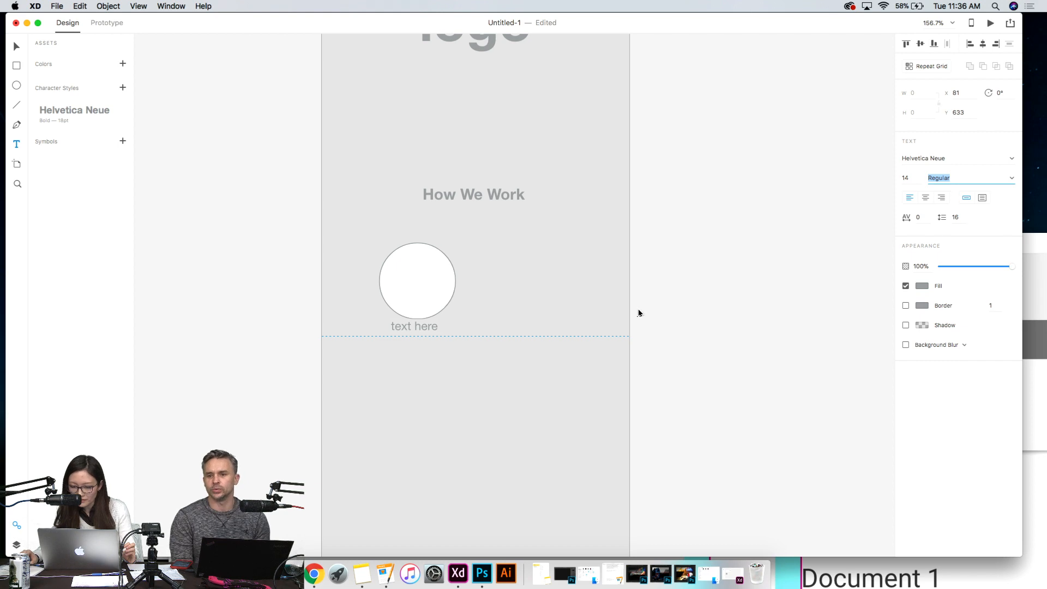
click(16, 46)
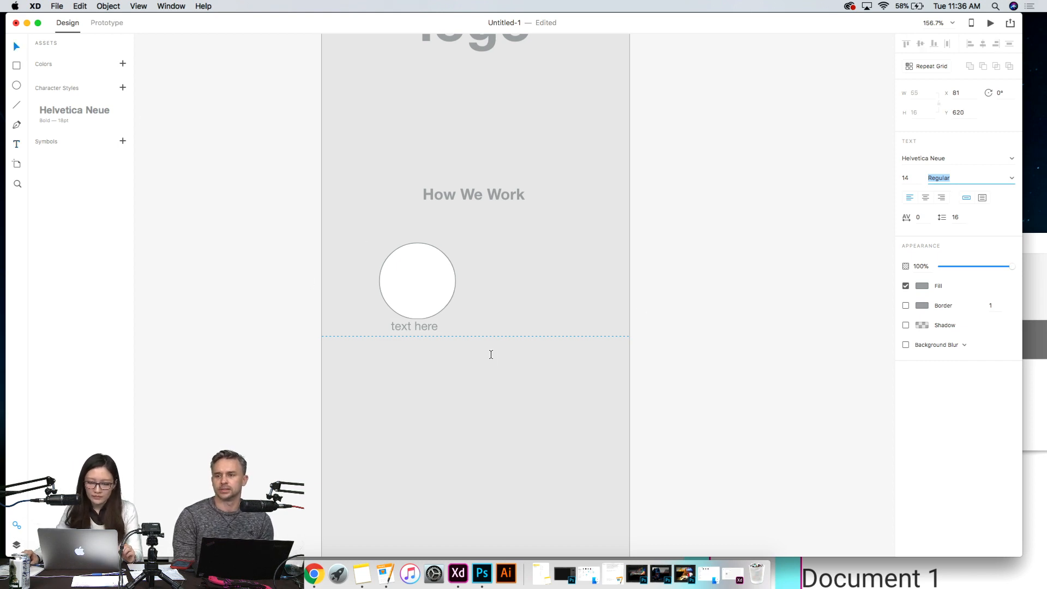
- Save the formatting of the "text here" label as a reusable character style
double_click(427, 327)
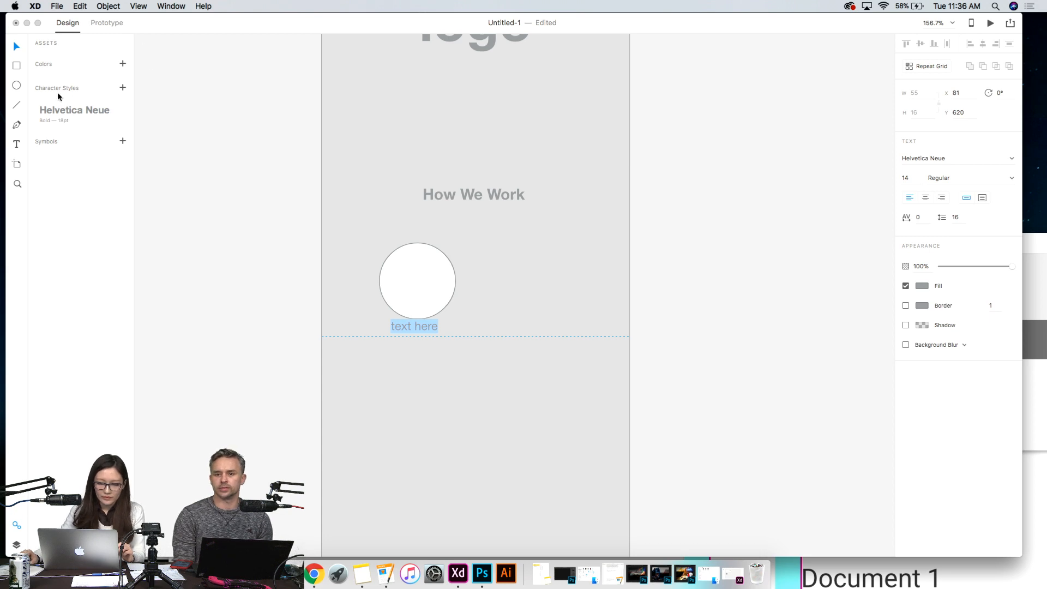
click(16, 48)
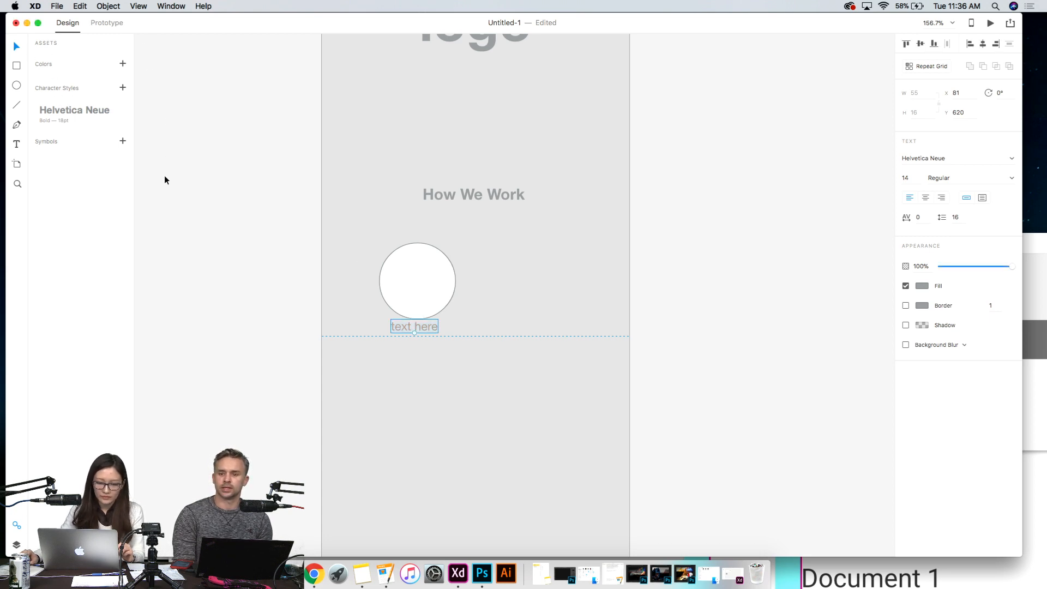
click(146, 155)
click(420, 328)
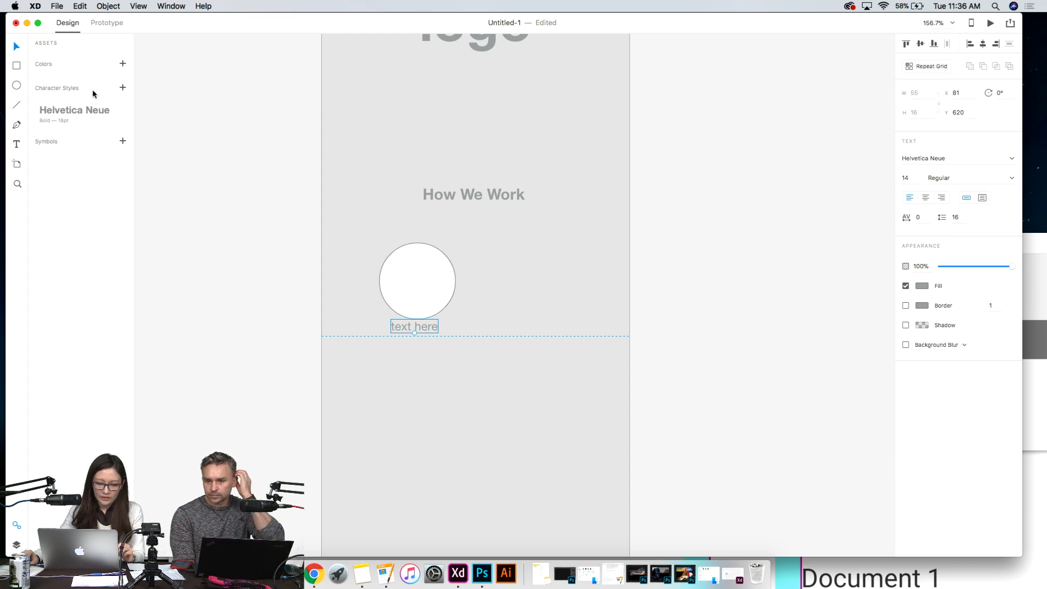
click(123, 88)
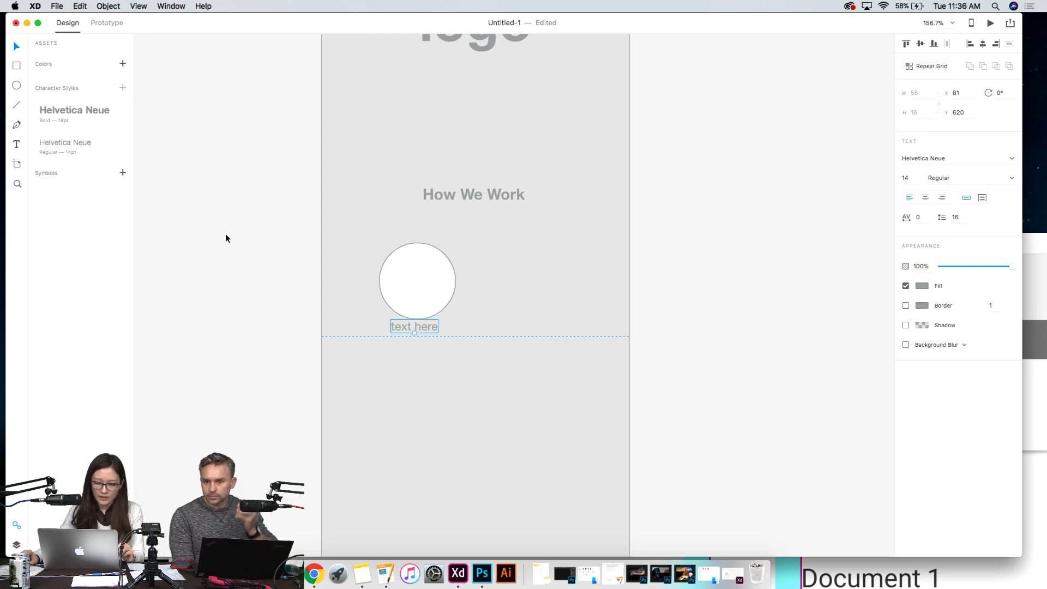
- Move the circle up and slightly left to about X 64, Y 522, leaving a gap above its label
click(465, 294)
click(419, 284)
drag(422, 299, 416, 293)
click(473, 285)
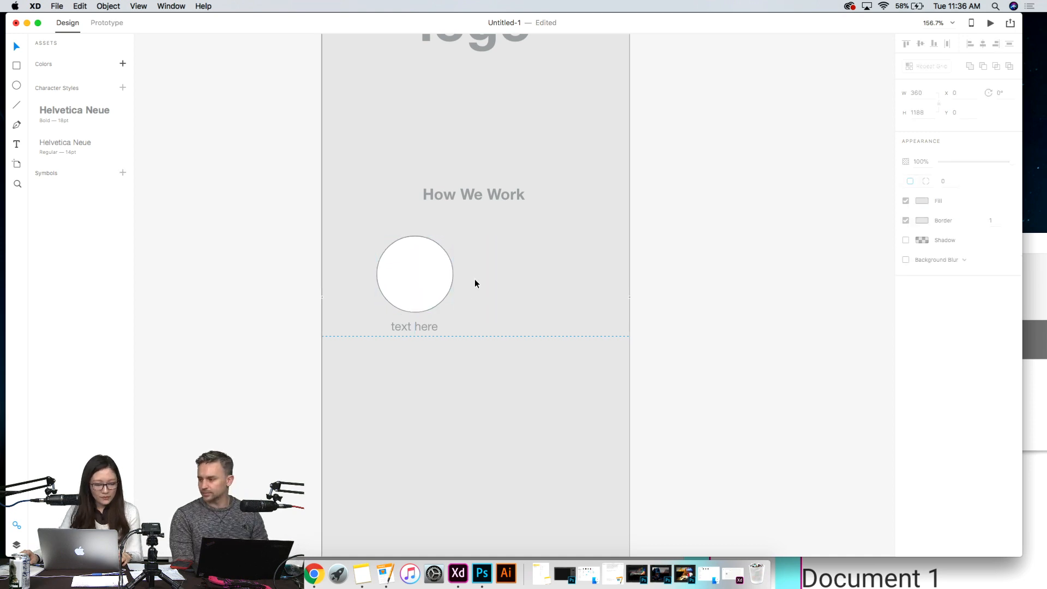
- Group the circle with its "text here" label and turn the group into a repeat grid
click(424, 295)
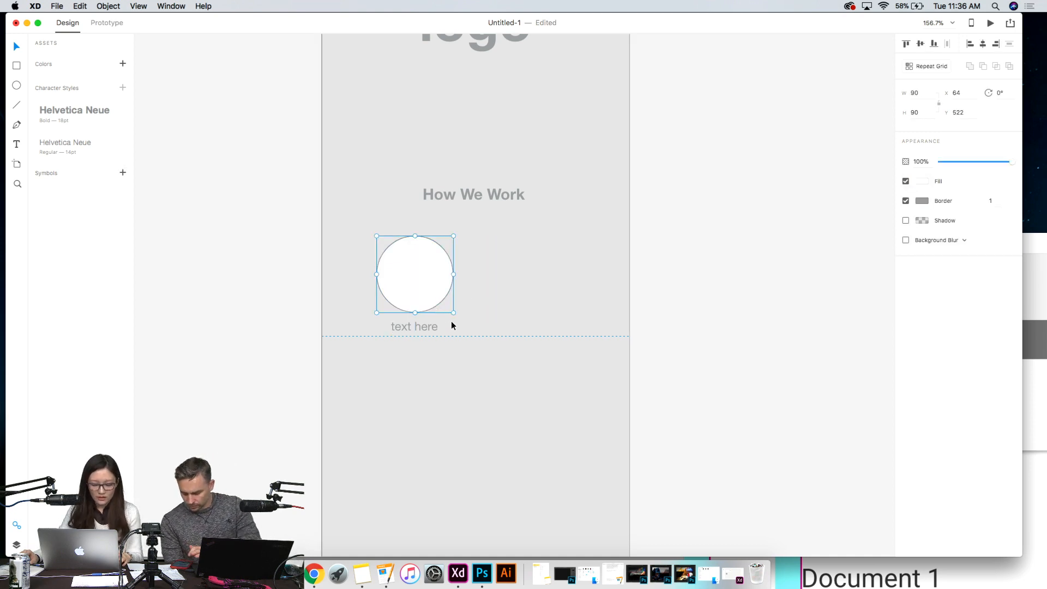
drag(425, 325, 425, 325)
click(424, 281)
shift+click(440, 326)
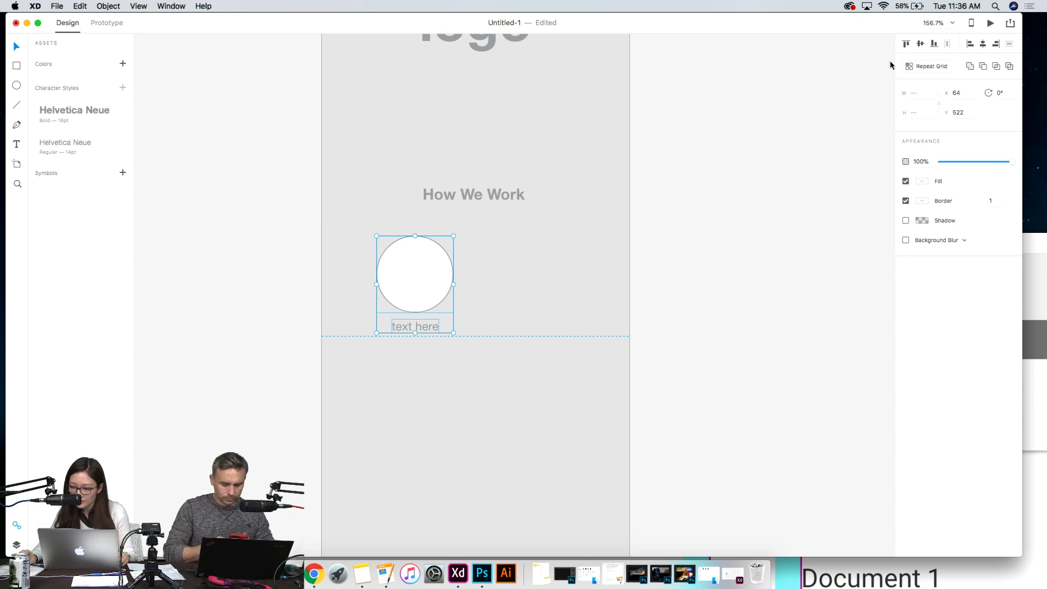
key(super+g)
click(927, 66)
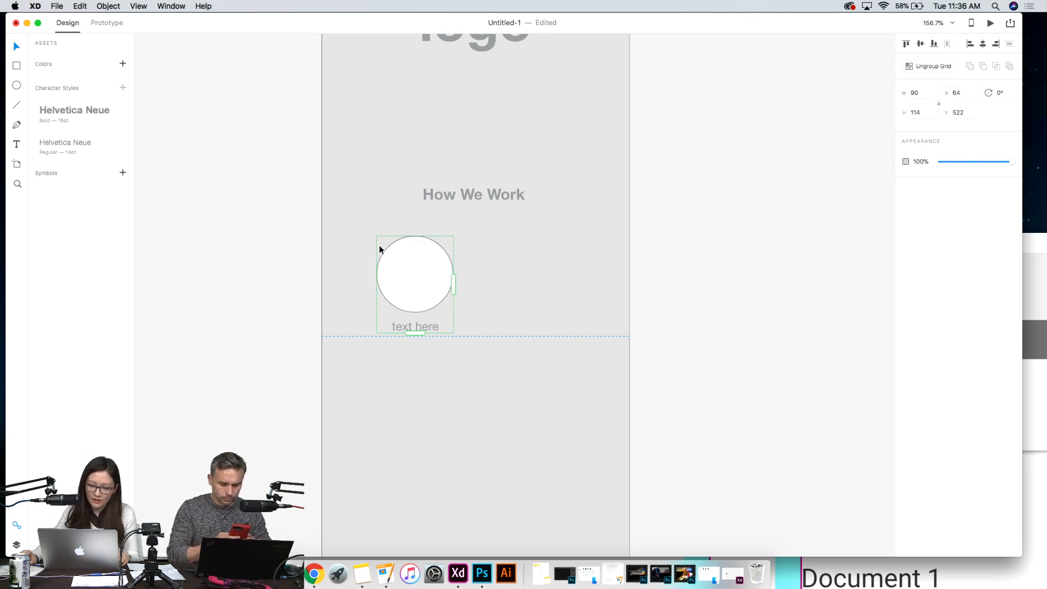
- Extend the repeat grid to two columns and two rows of circles with labels
drag(456, 287, 561, 306)
drag(471, 336, 470, 457)
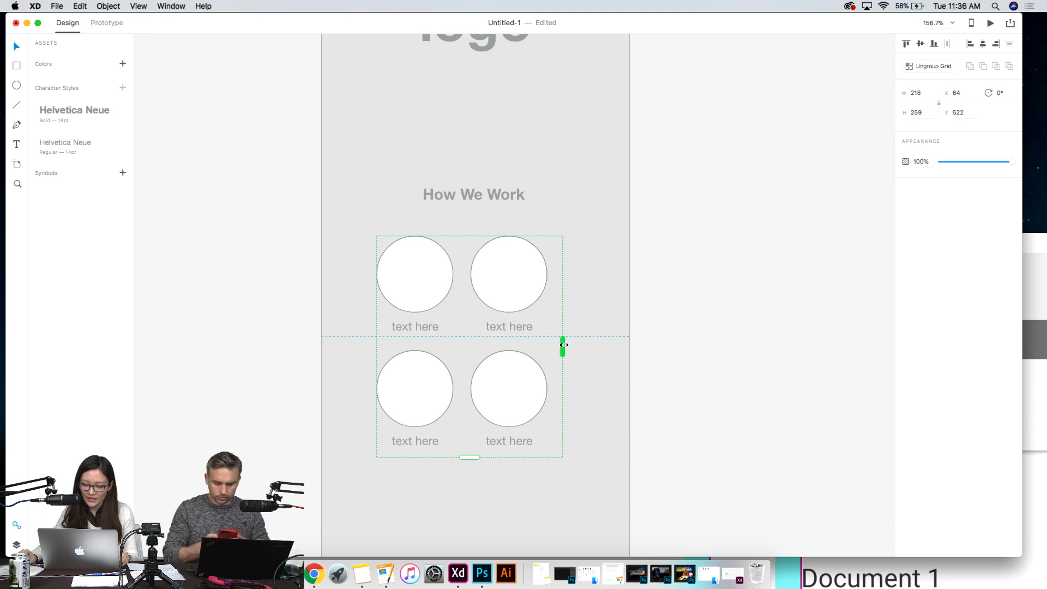
drag(563, 344, 589, 346)
key(super+z)
- Widen the grid's column and row gaps to about 40 and trim it to two columns, about 221 wide
drag(470, 318, 489, 323)
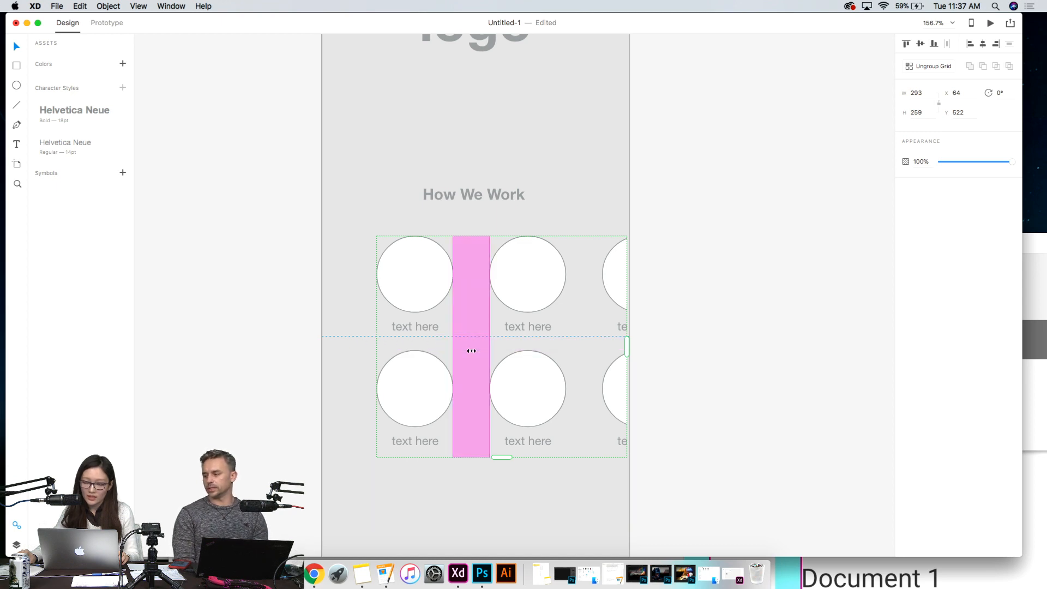
drag(498, 344, 499, 366)
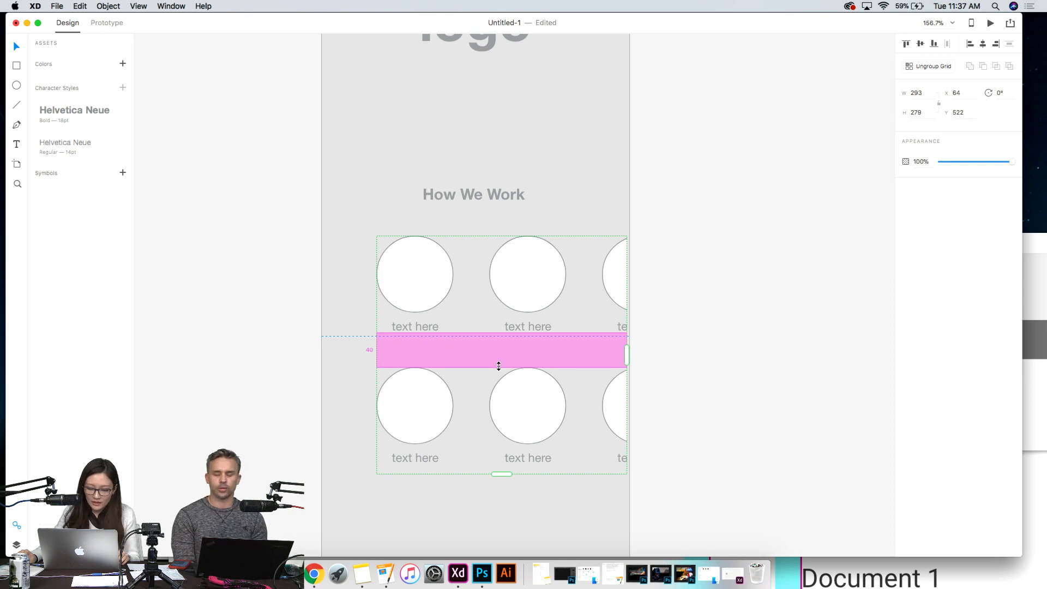
drag(486, 311, 484, 312)
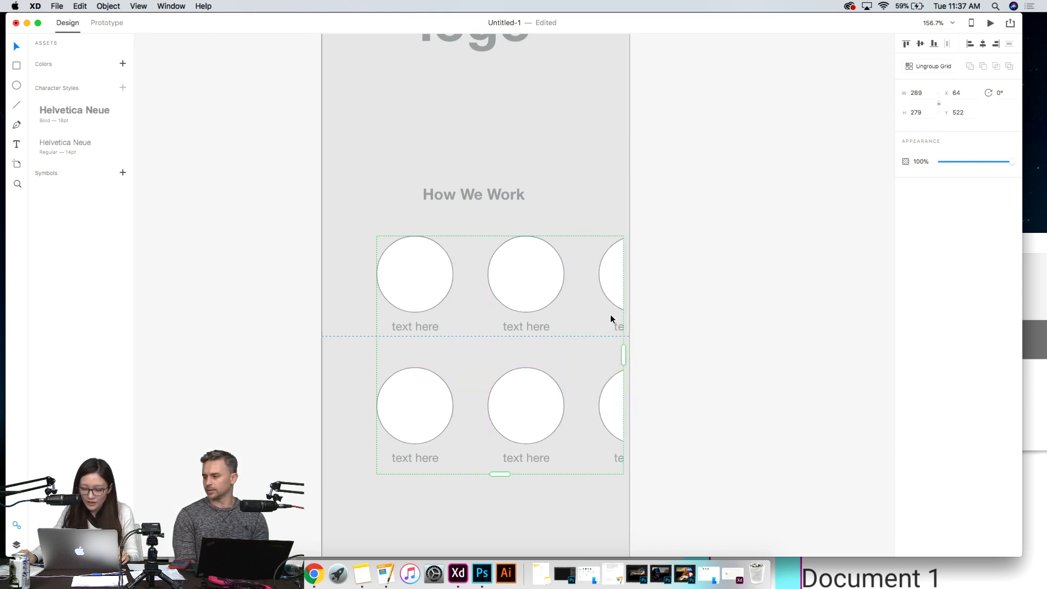
drag(623, 355, 566, 355)
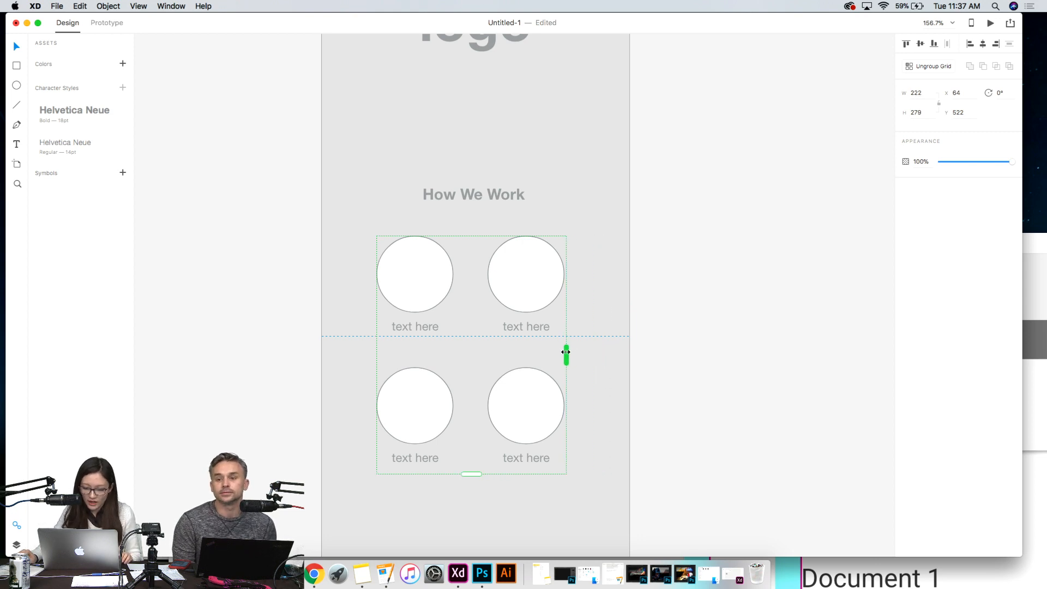
- Move the repeat grid up closer to the "How We Work" heading, to about X 65, Y 510
click(688, 358)
drag(556, 274, 536, 265)
click(705, 299)
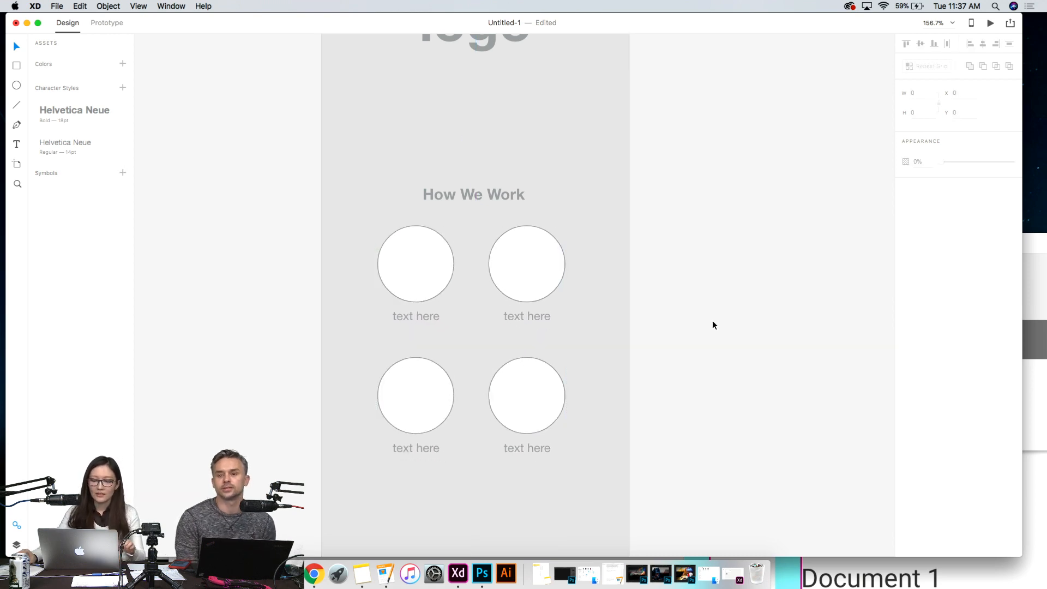
scroll(562, 246, down, 2)
scroll(562, 249, down, 2)
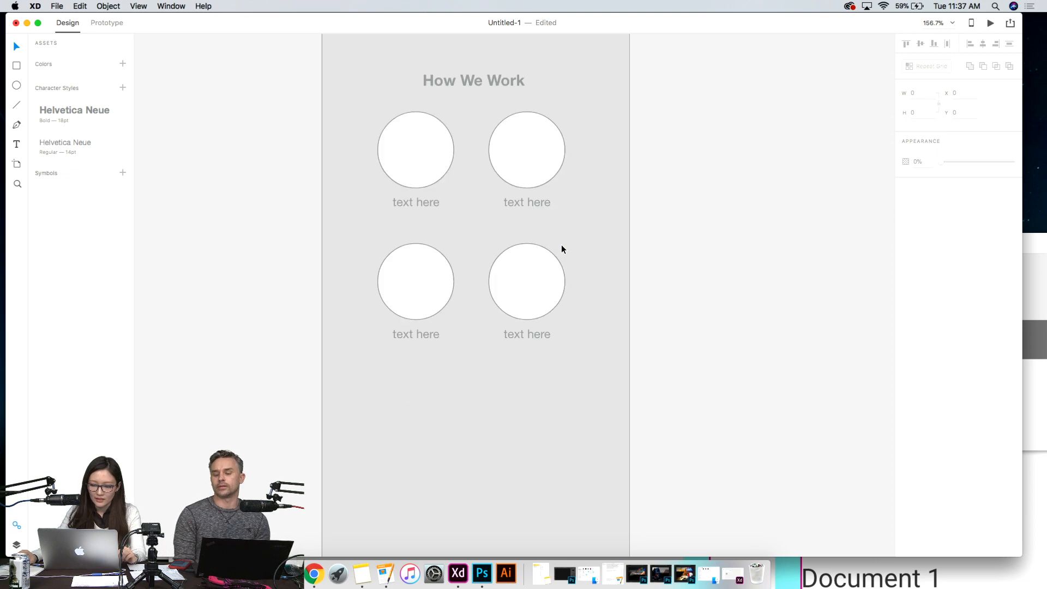
scroll(641, 294, down, 2)
scroll(695, 299, up, 1)
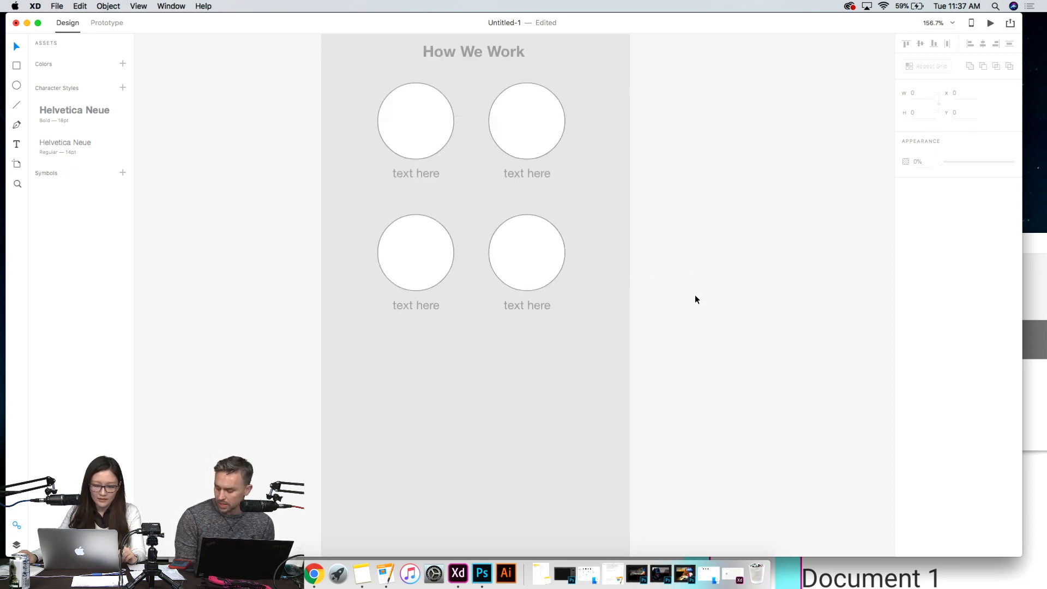
click(420, 173)
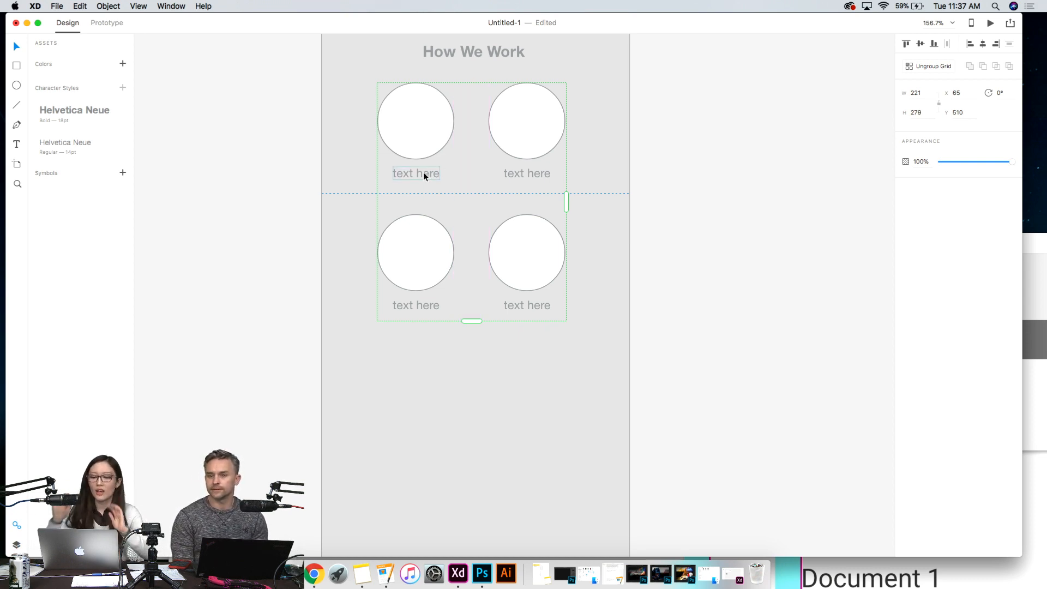
click(762, 242)
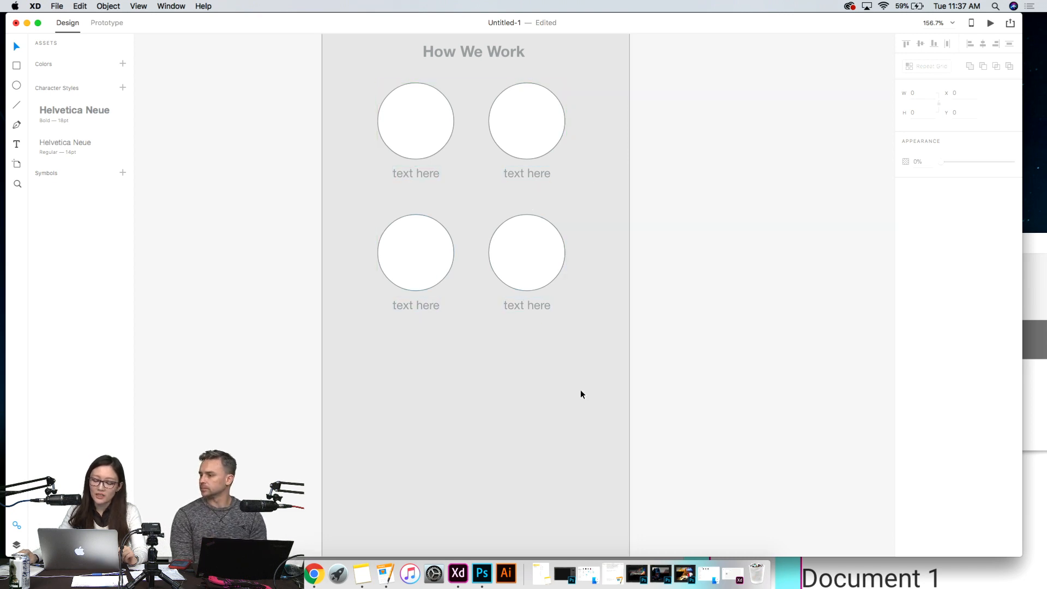
- Switch to Notes and copy the four instruction lines under the title of the "How We Work" note
click(360, 574)
drag(504, 194, 736, 147)
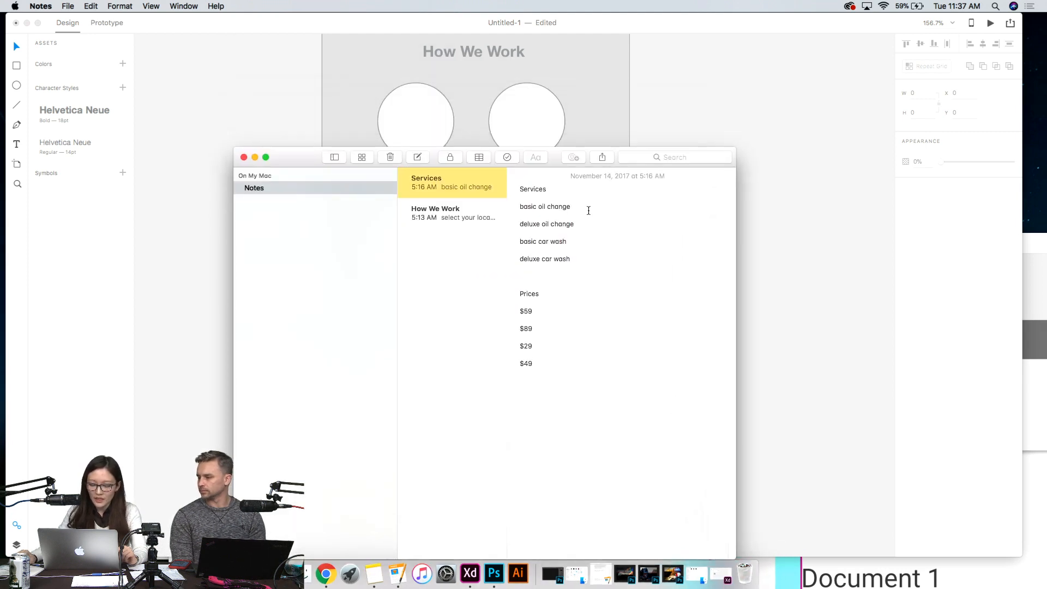
click(449, 208)
drag(558, 284, 519, 215)
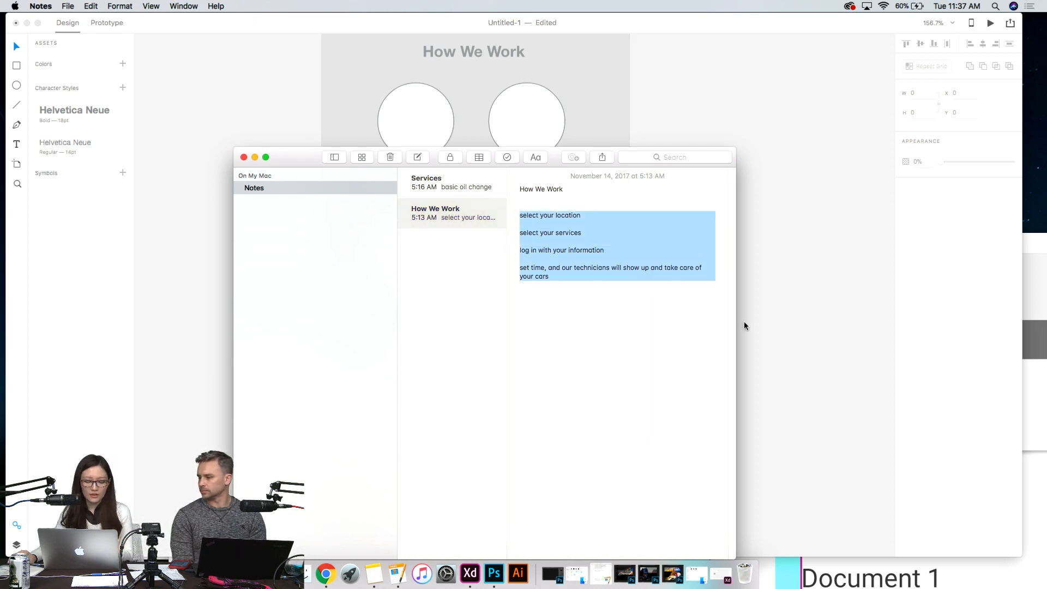
drag(594, 285, 523, 217)
key(super+c)
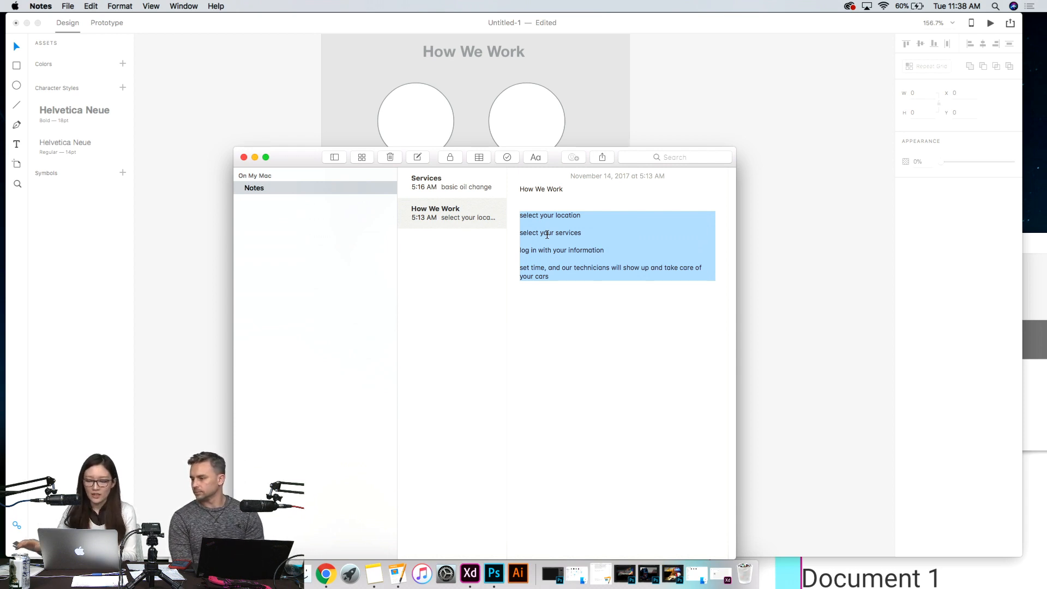
- Switch to Pages, create a blank document and paste the four copied lines into it
click(398, 574)
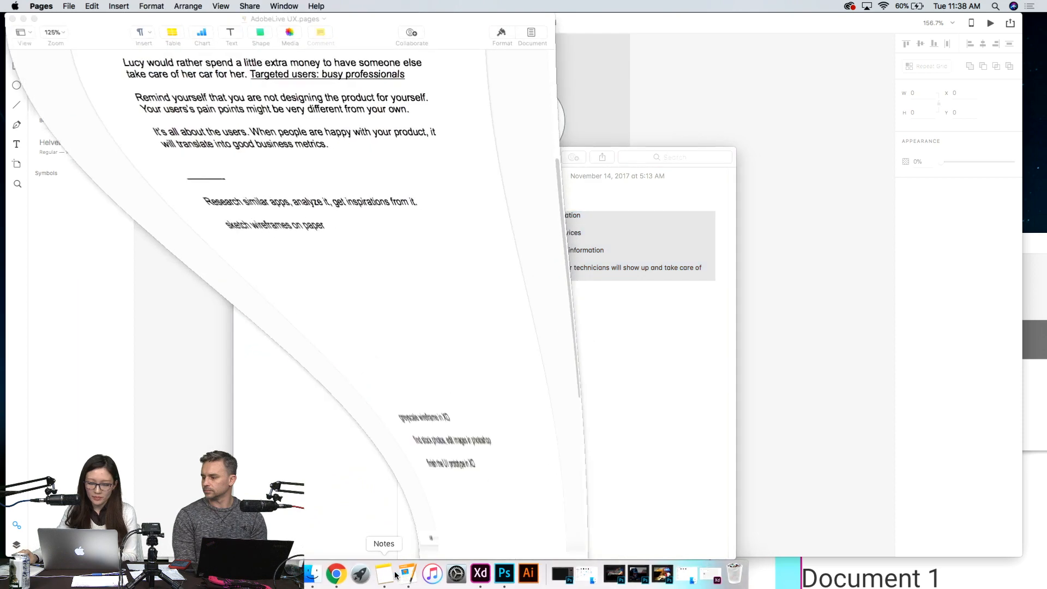
click(70, 6)
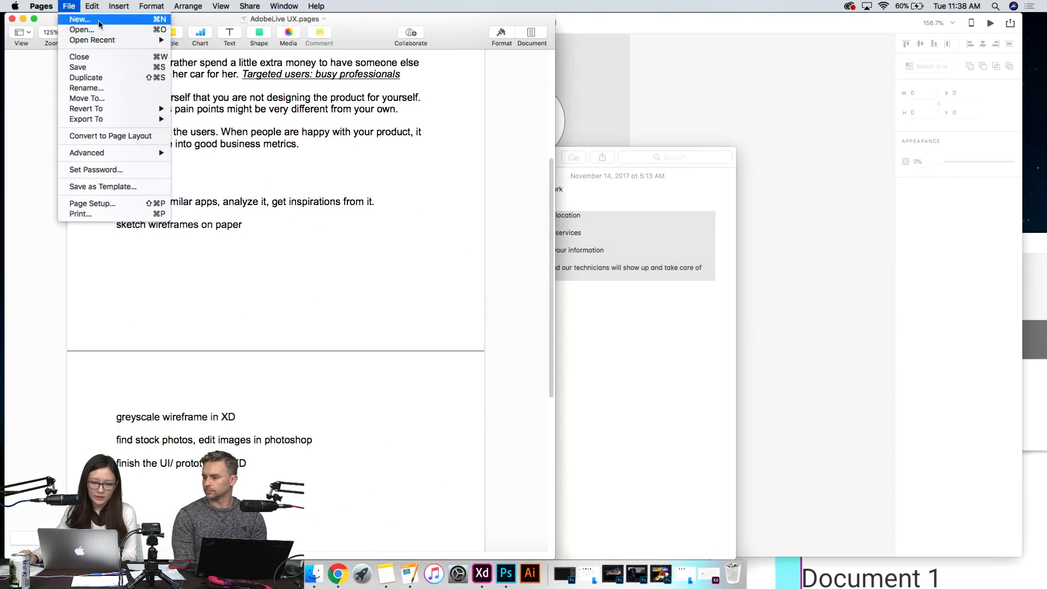
click(100, 21)
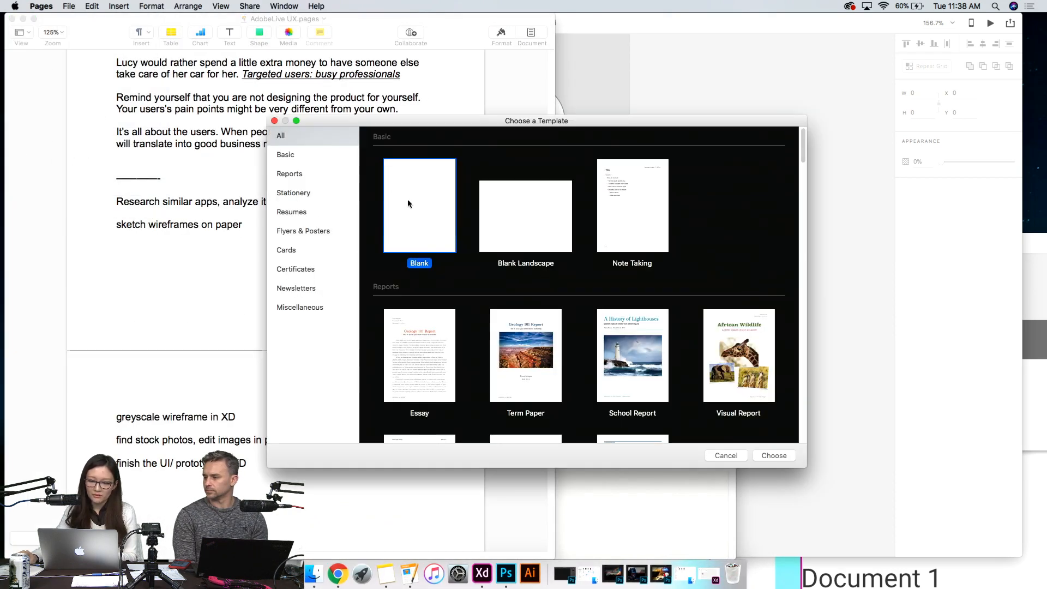
double_click(408, 203)
drag(96, 30, 124, 34)
key(super+v)
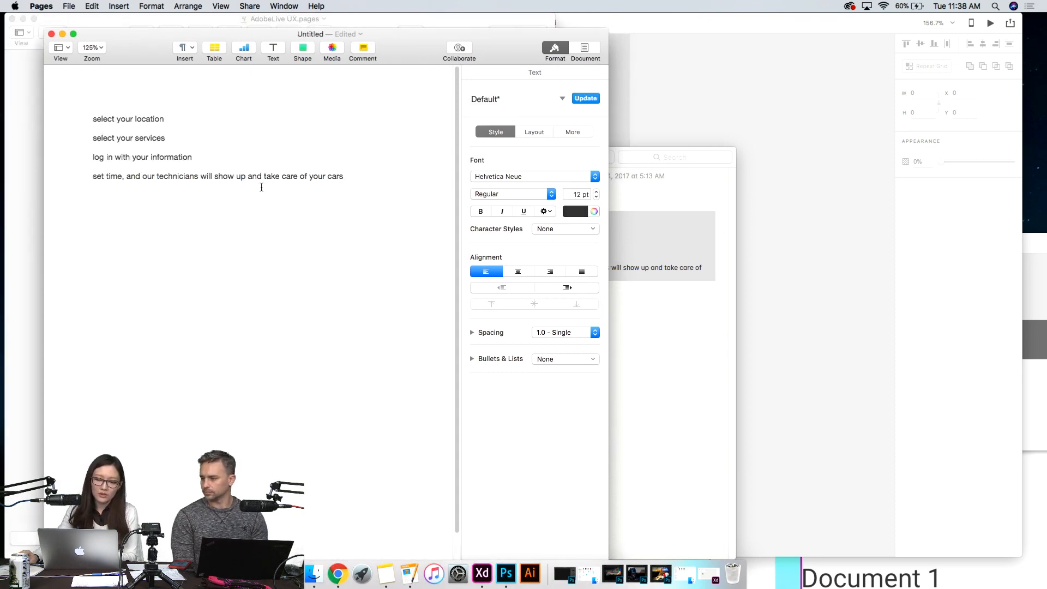
drag(142, 47, 136, 47)
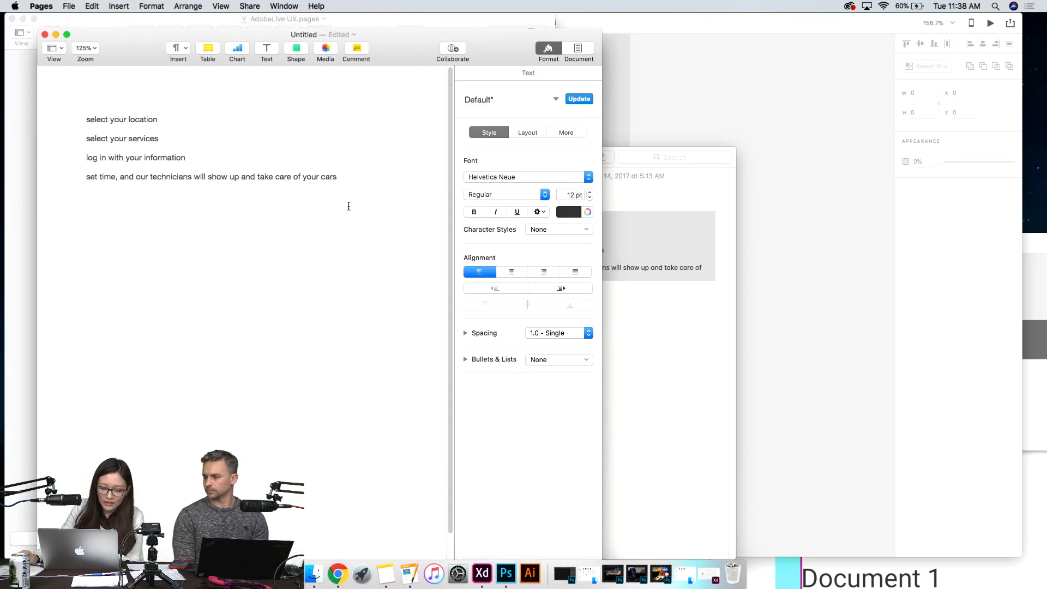
- Export the document as plain text named "How we work" to the Desktop, minimise it and return to Adobe XD
click(70, 6)
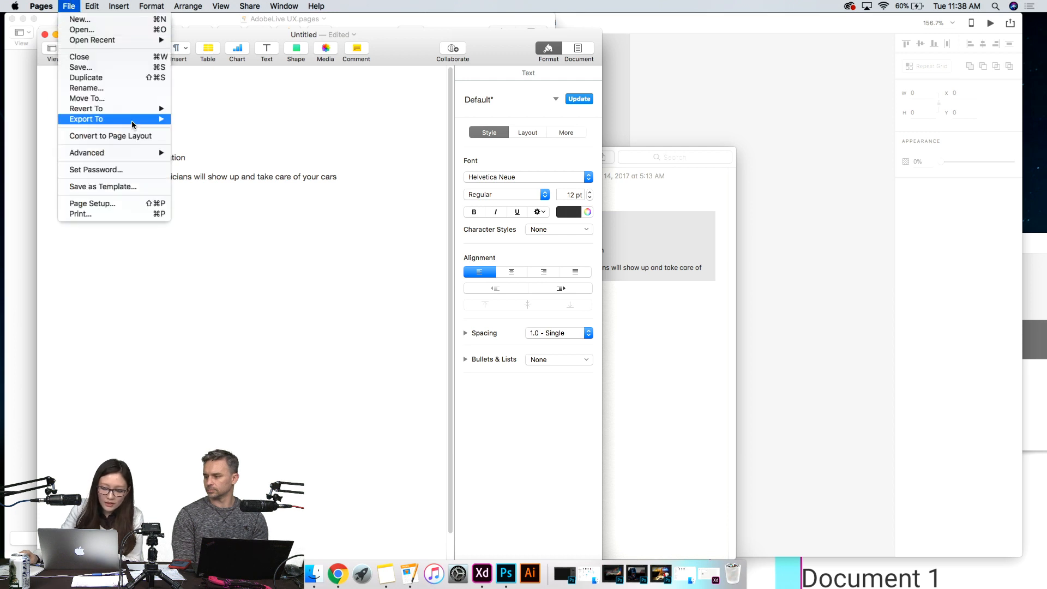
mouse_move(133, 124)
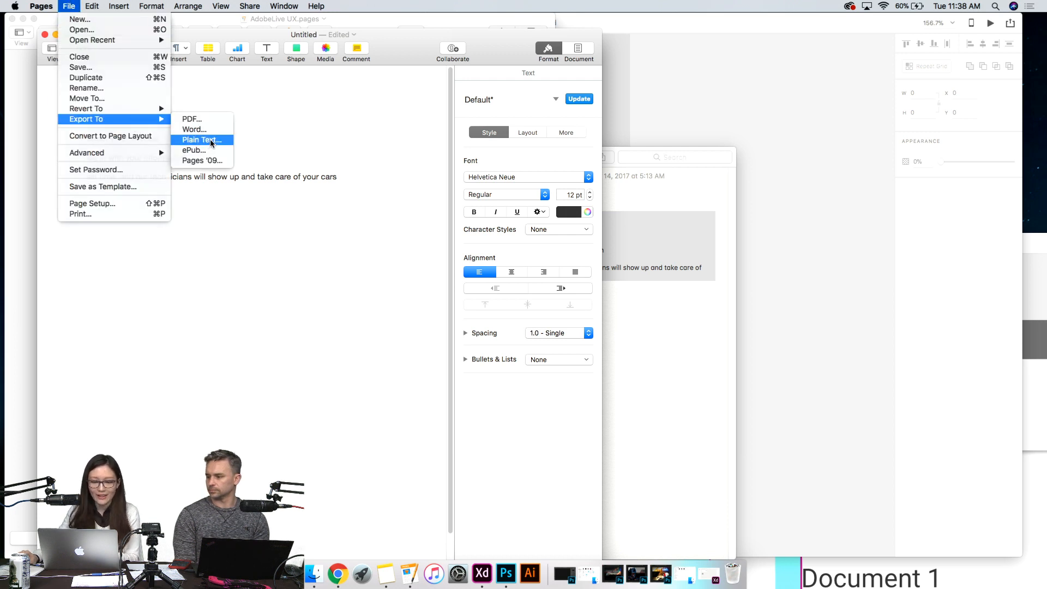
click(212, 143)
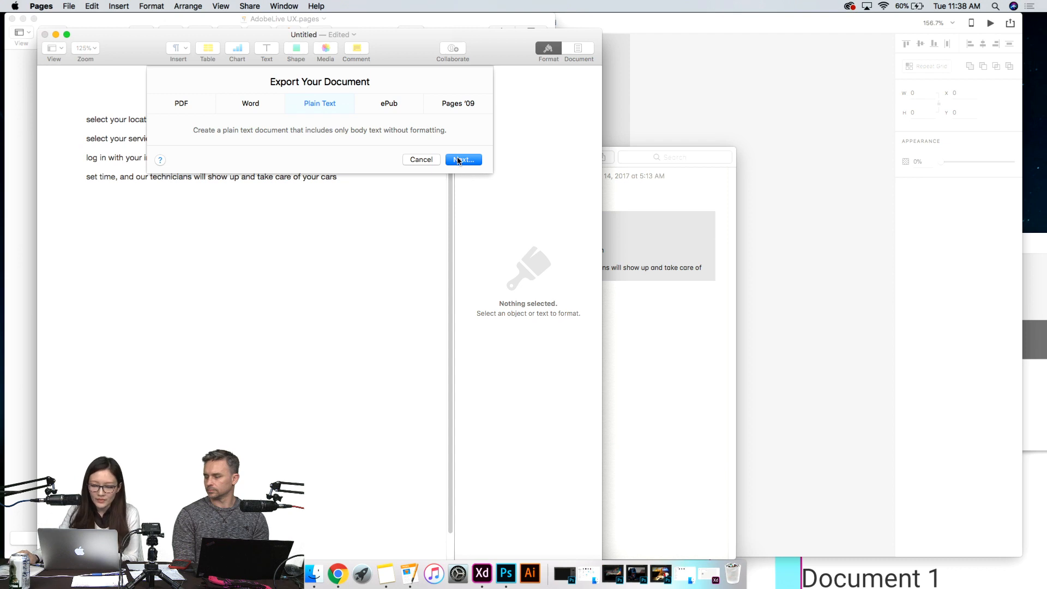
click(457, 160)
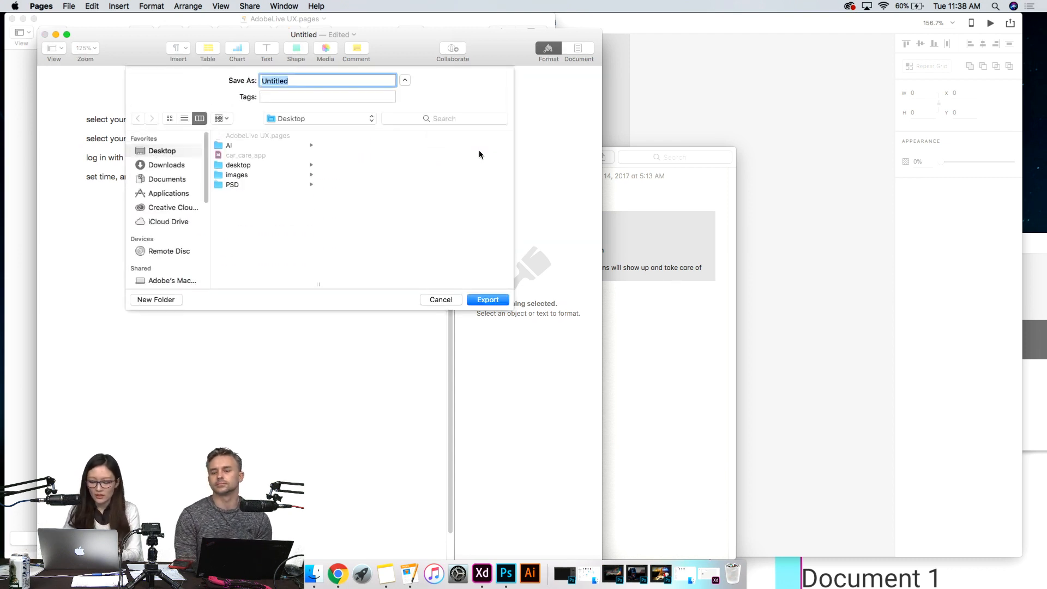
text(How we)
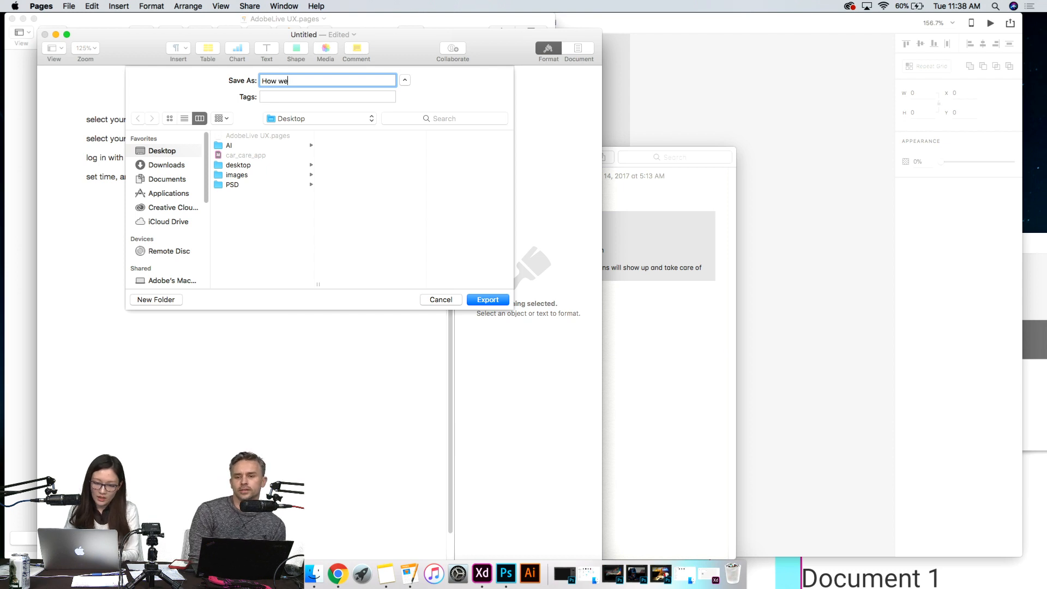
text( work)
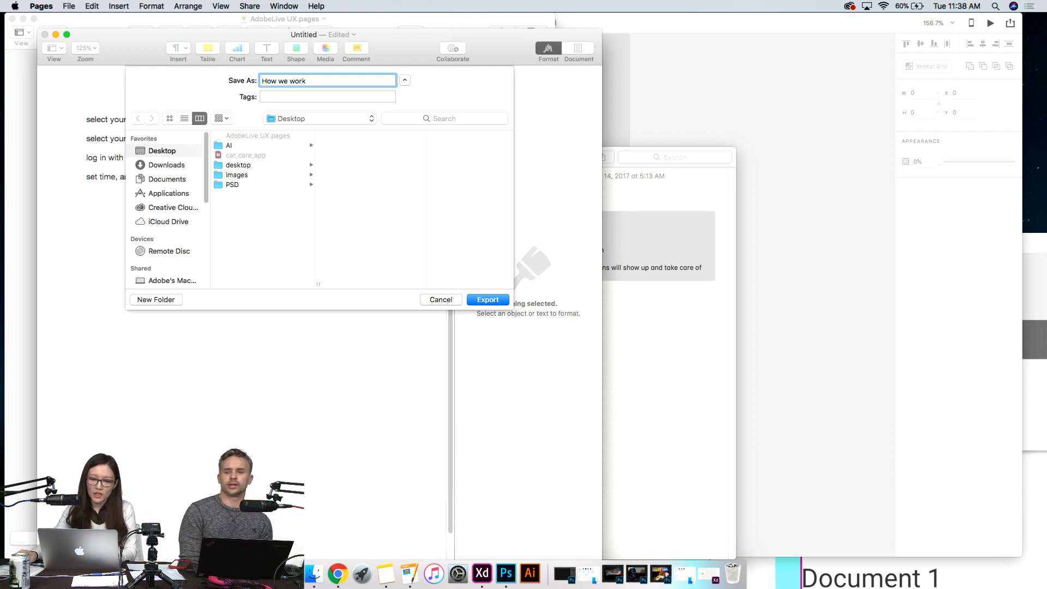
click(493, 300)
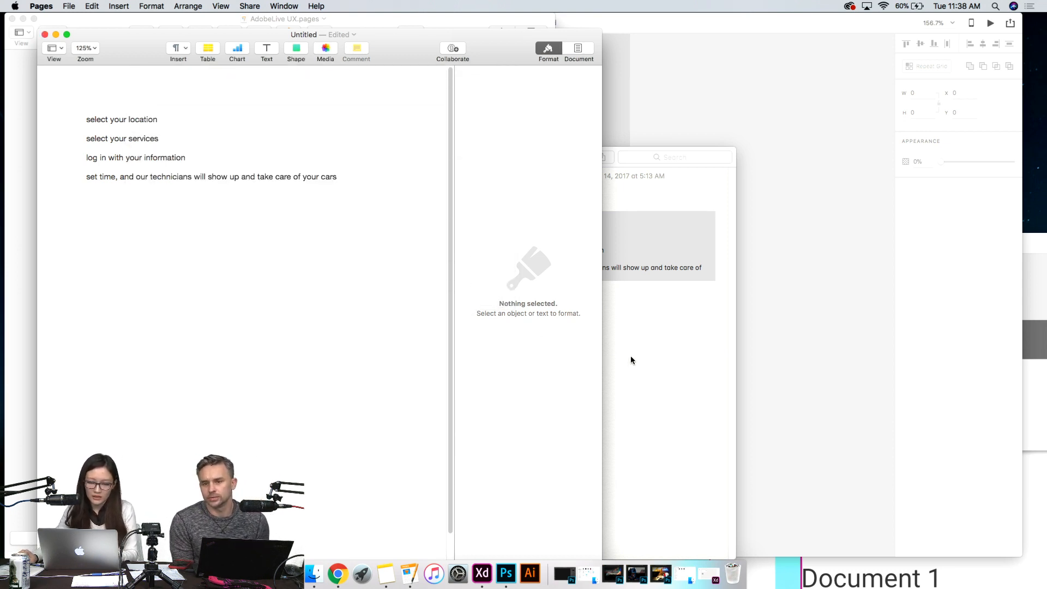
click(55, 35)
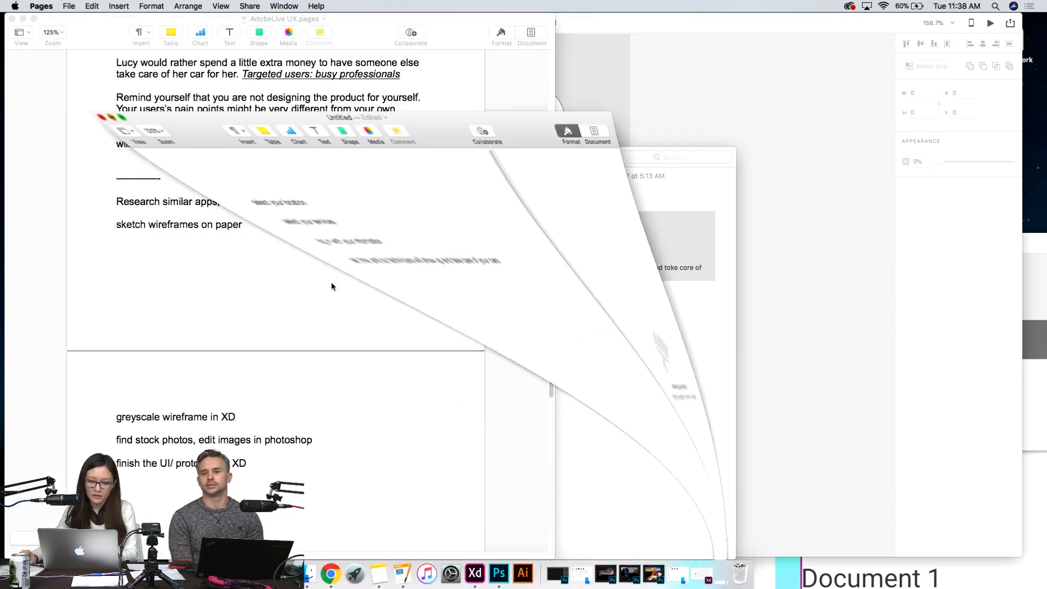
click(803, 351)
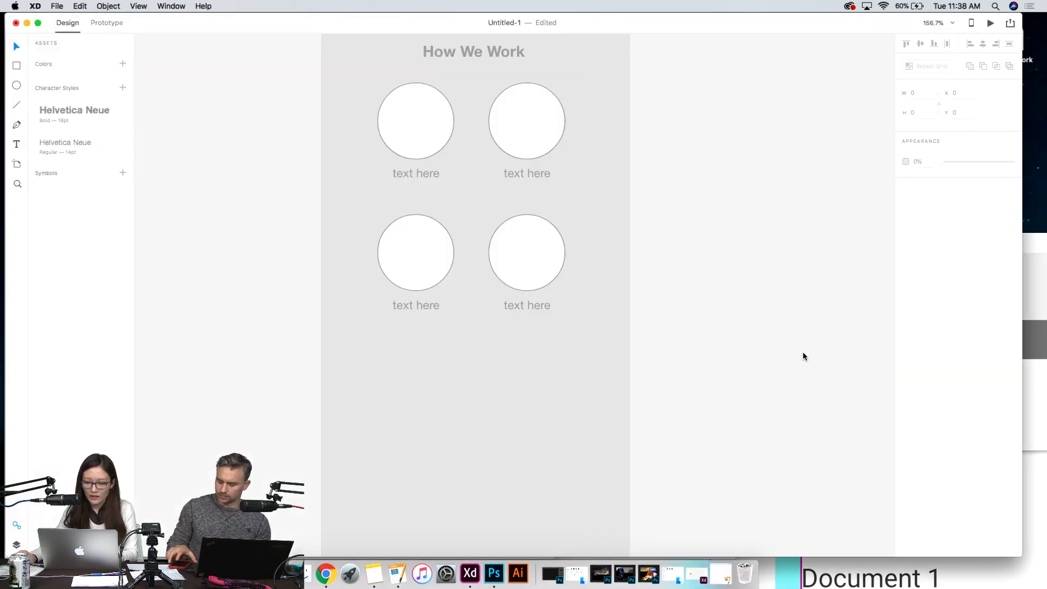
- Switch to Finder, move its window aside and select the "How we work" text file on the Desktop
click(301, 574)
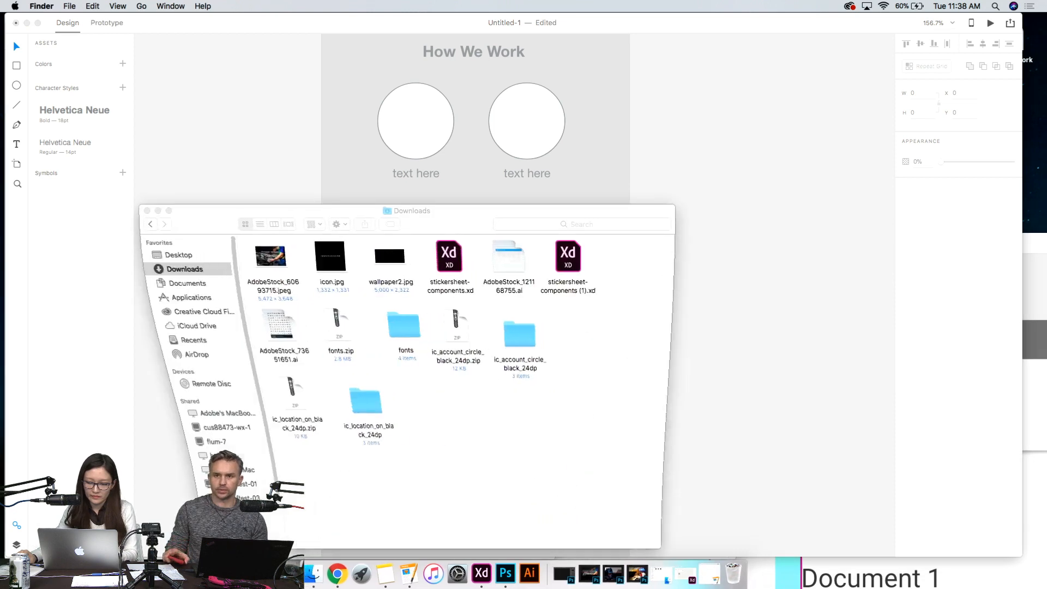
drag(198, 217, 588, 179)
click(601, 217)
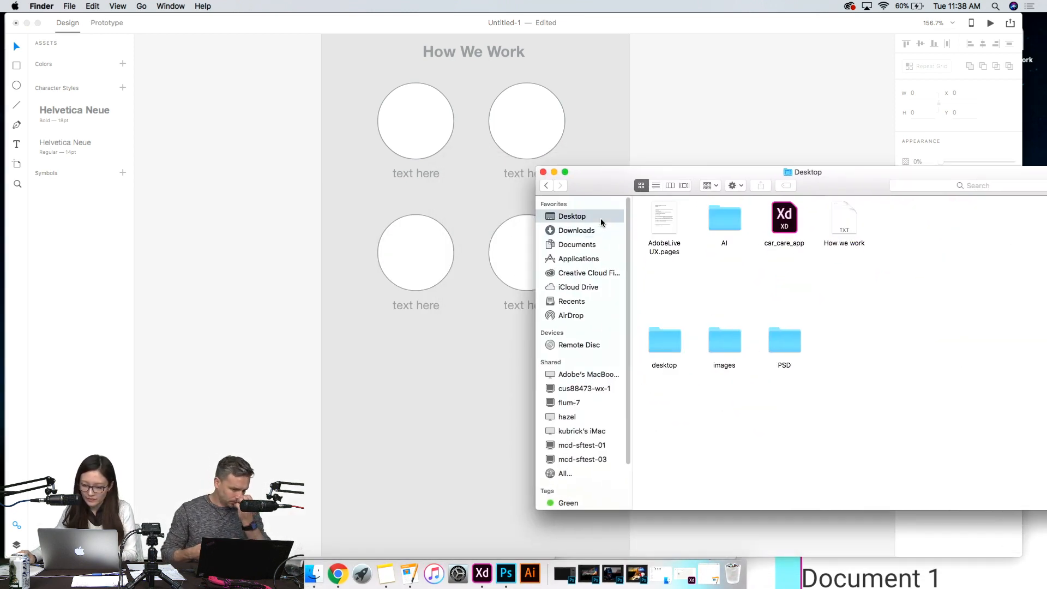
click(840, 216)
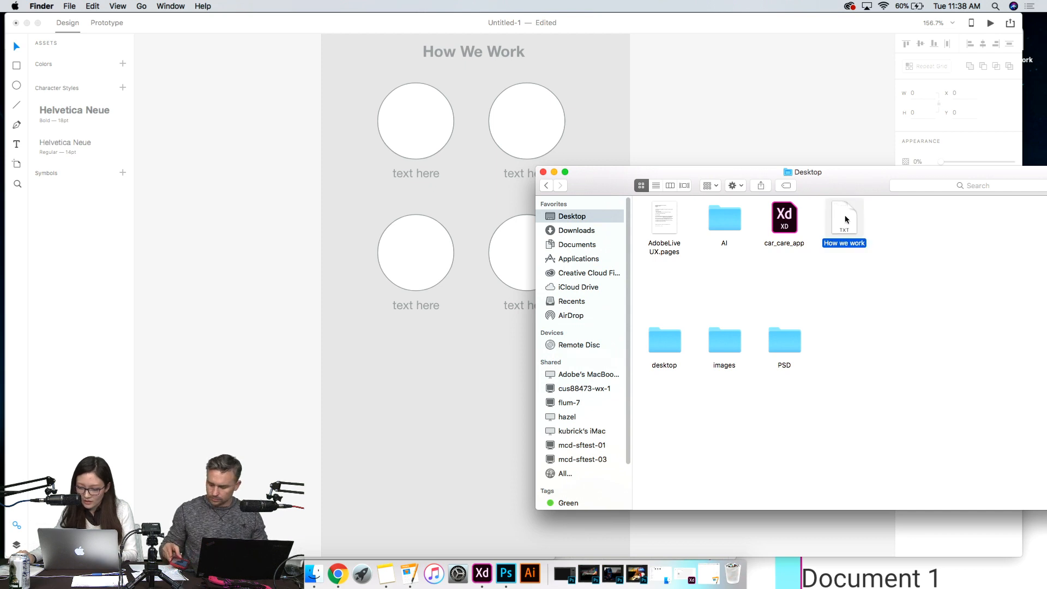
- Drop the "How we work" text file from Finder onto the repeat grid's first "text here" label in Adobe XD to fill the captions
click(422, 173)
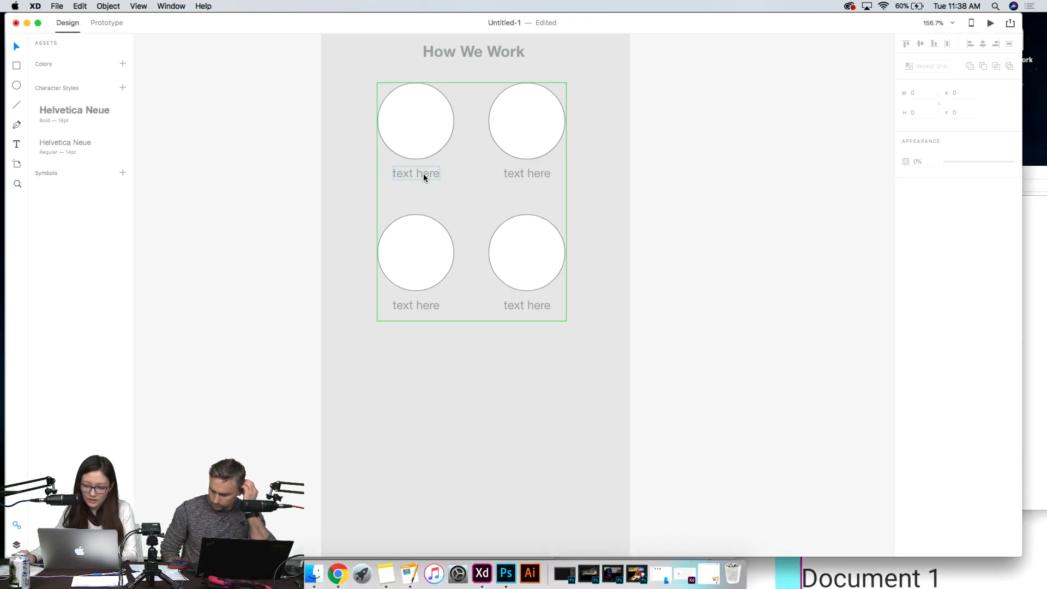
click(683, 245)
click(418, 134)
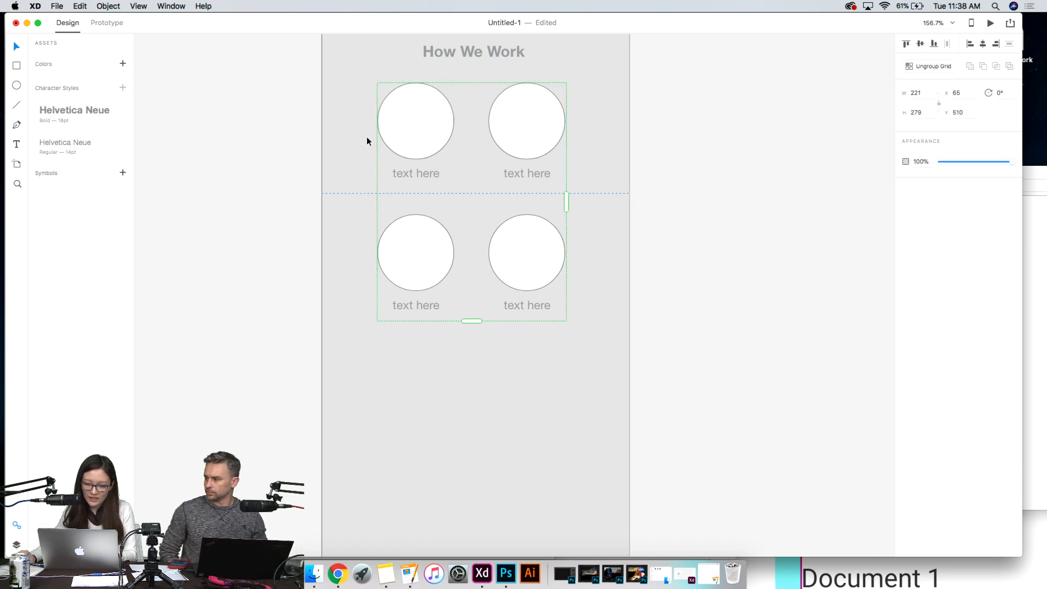
click(314, 574)
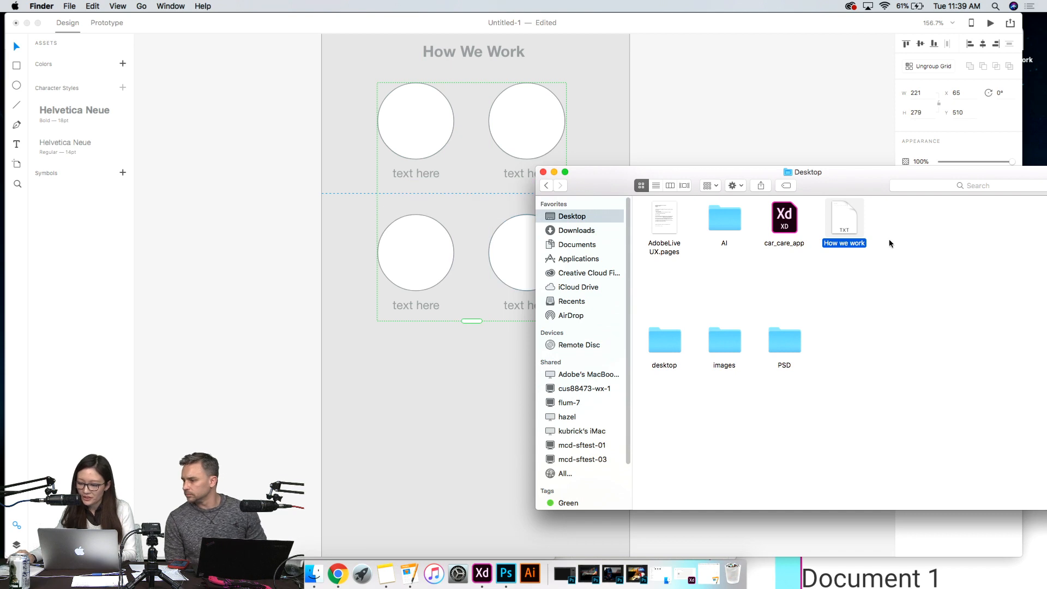
drag(846, 218, 428, 175)
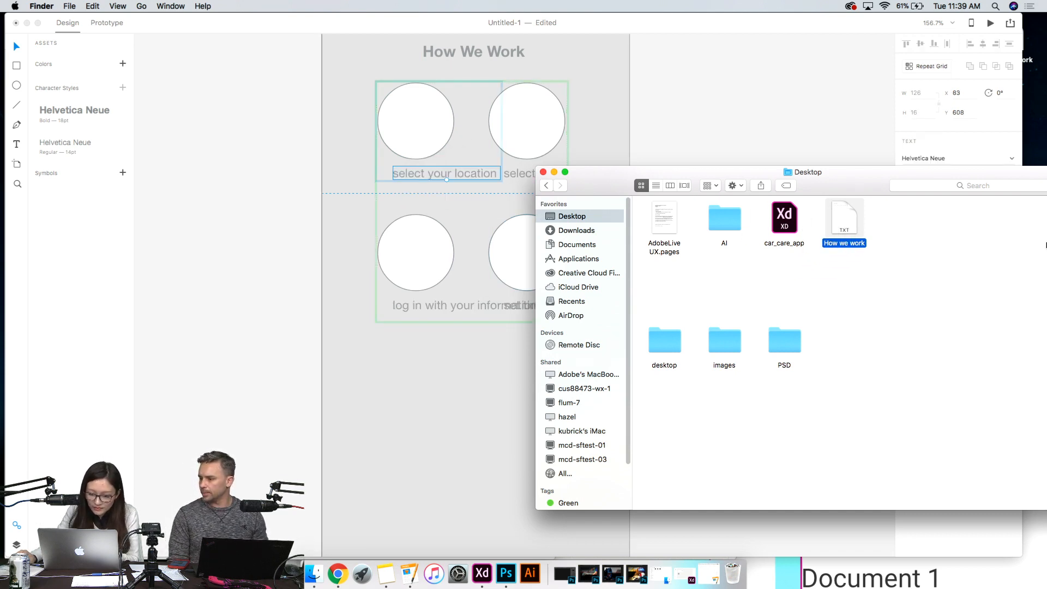
click(554, 173)
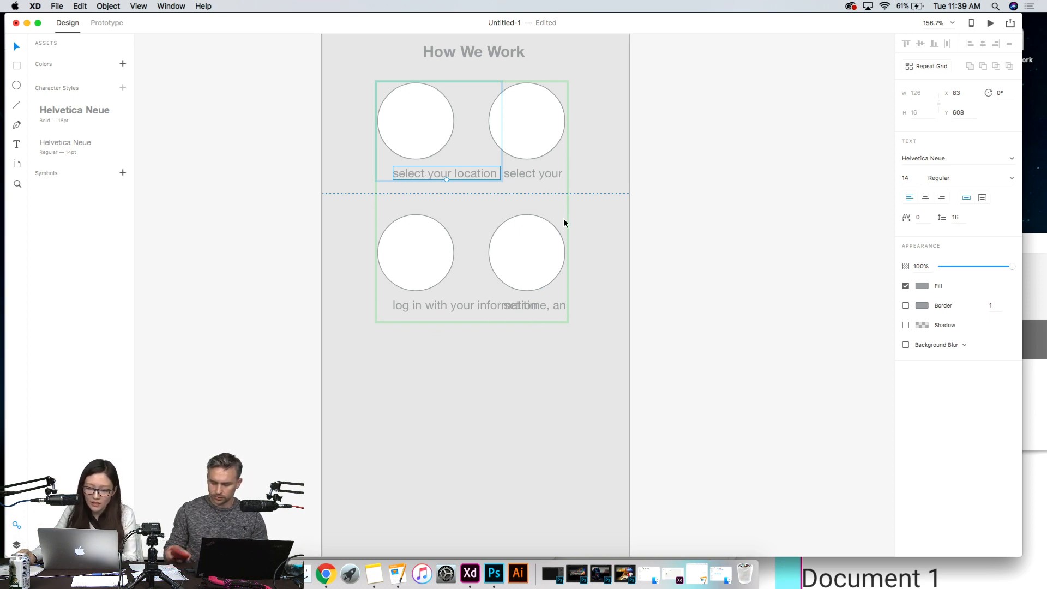
- Set the font size of the repeat grid's caption text to 10
double_click(412, 175)
click(738, 175)
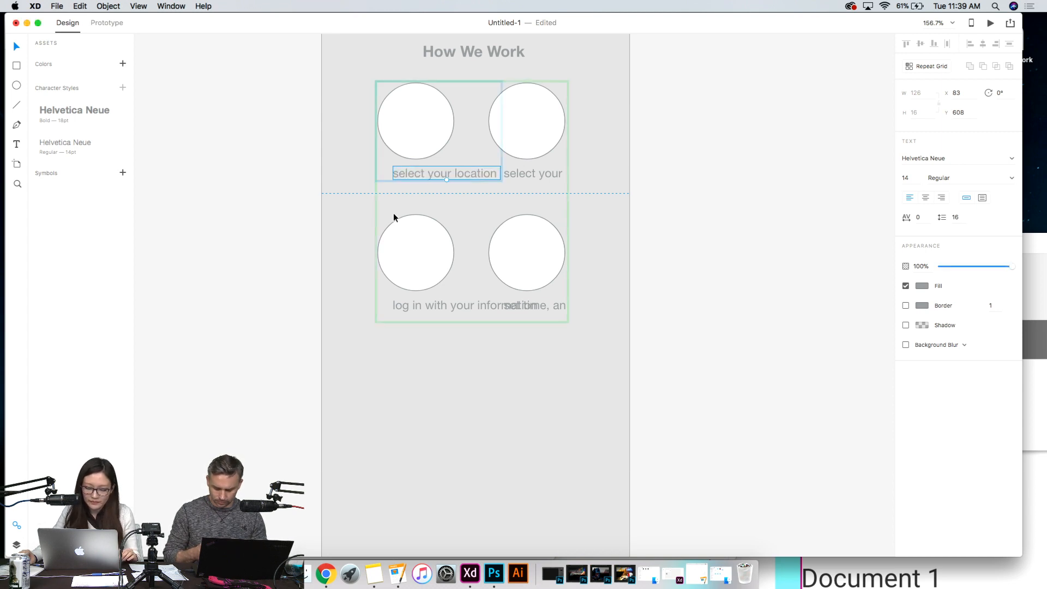
double_click(404, 173)
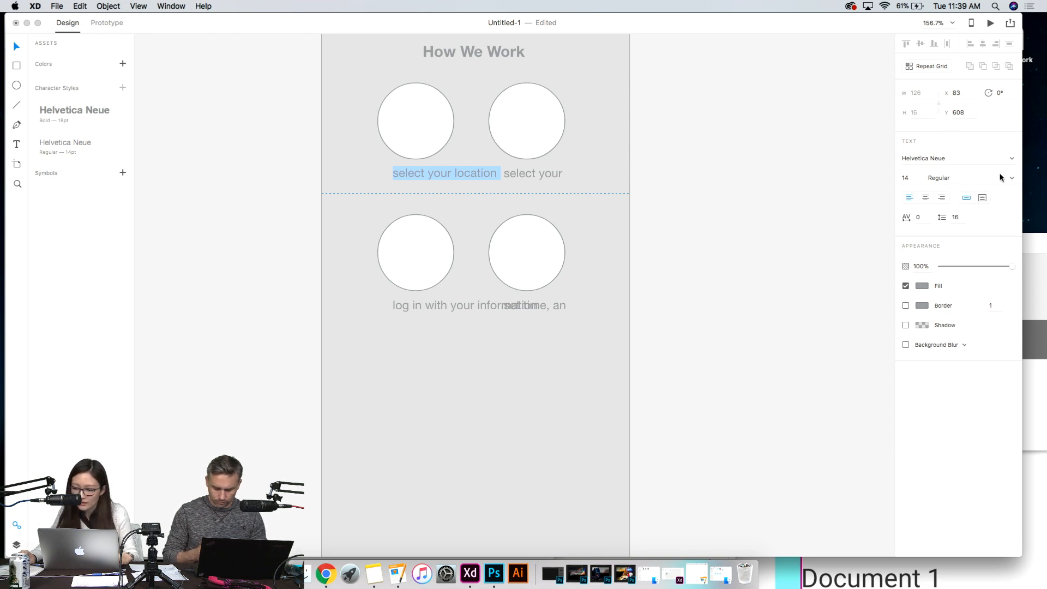
click(911, 181)
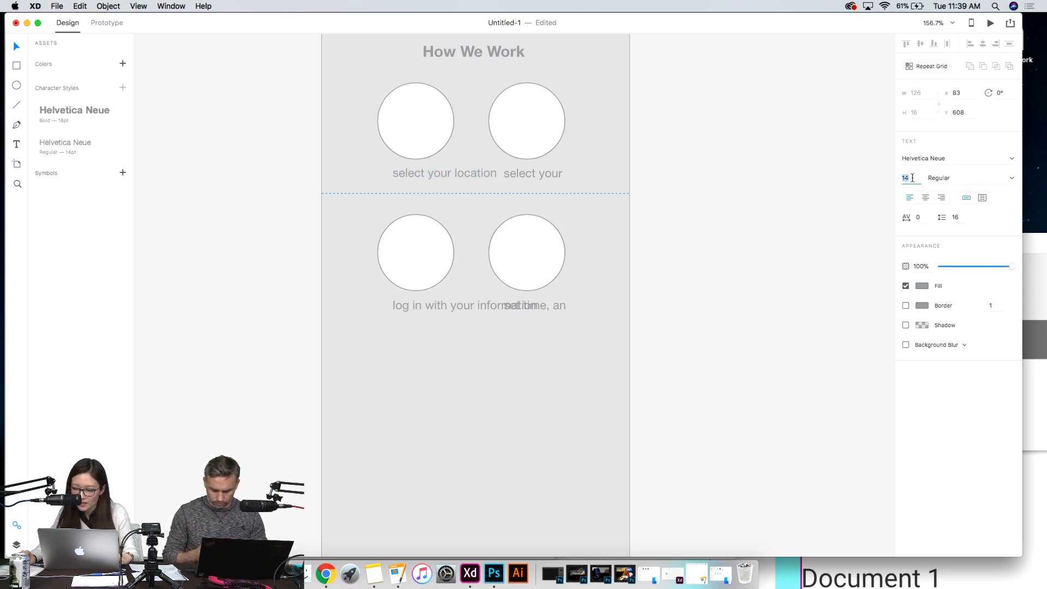
text(10)
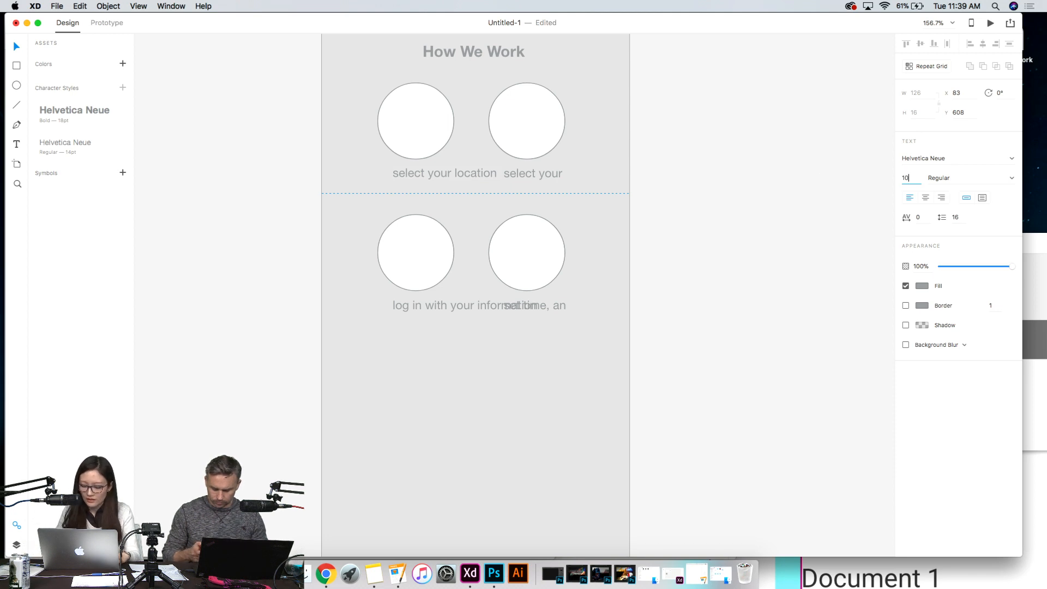
key(Return)
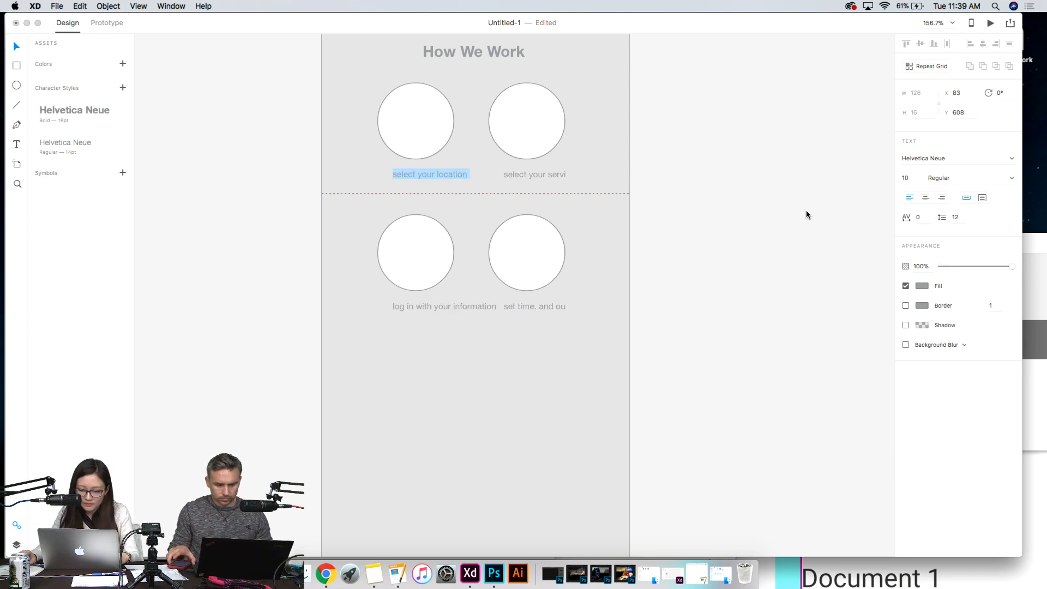
key(Escape)
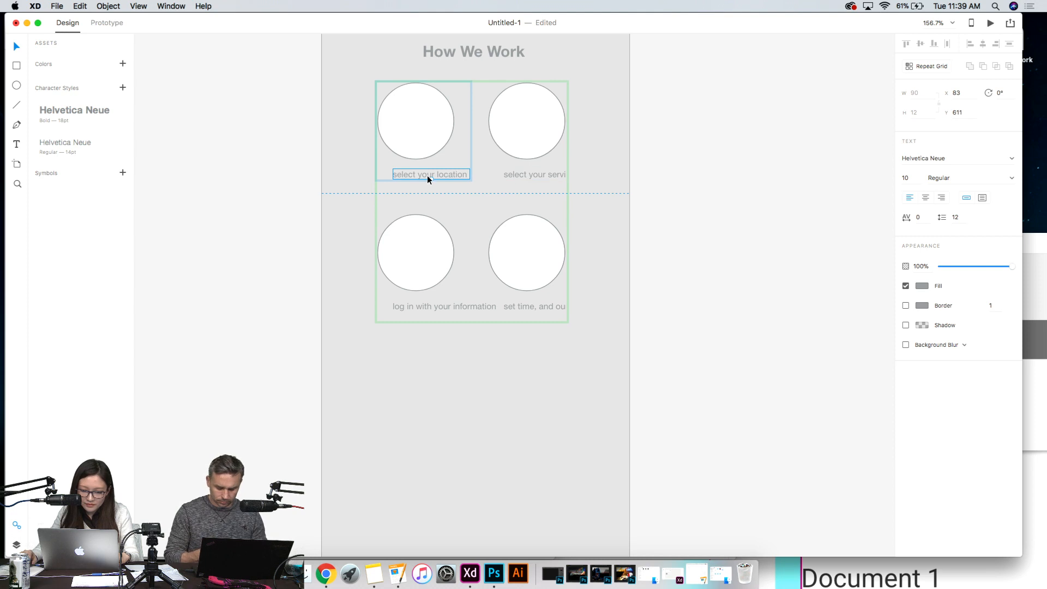
double_click(464, 179)
click(458, 180)
click(797, 316)
drag(432, 179, 432, 183)
click(706, 231)
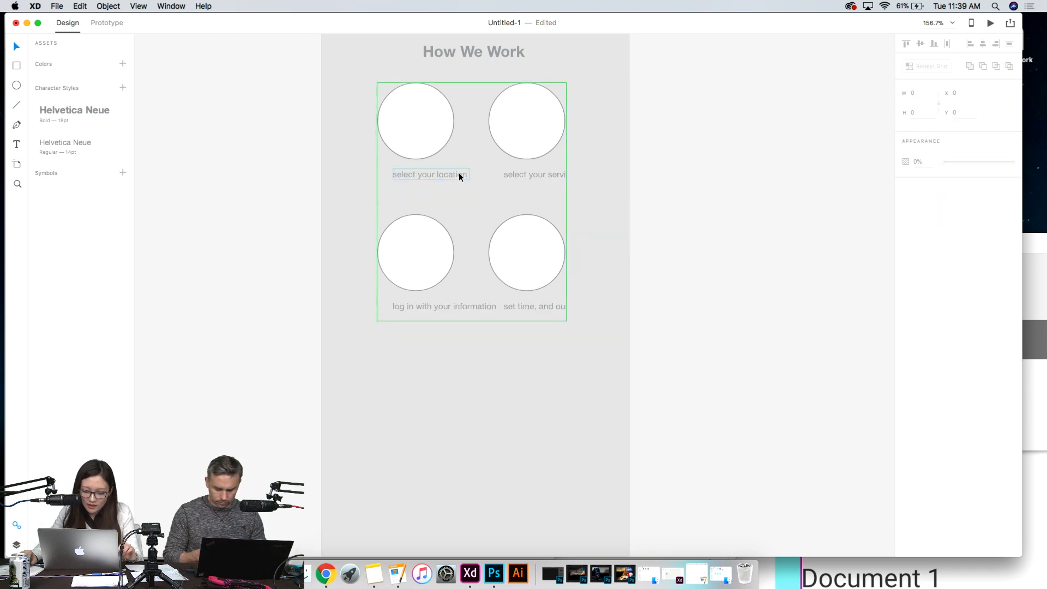
- Examine how the four captions fit under their circles and how much grey background remains below the grid
scroll(498, 286, down, 2)
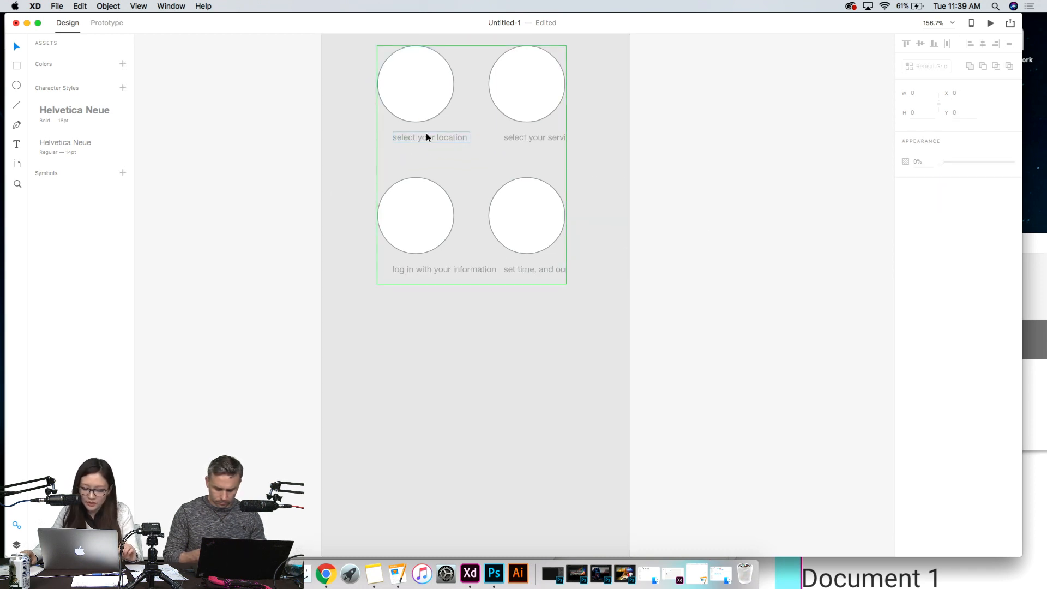
scroll(480, 272, down, 2)
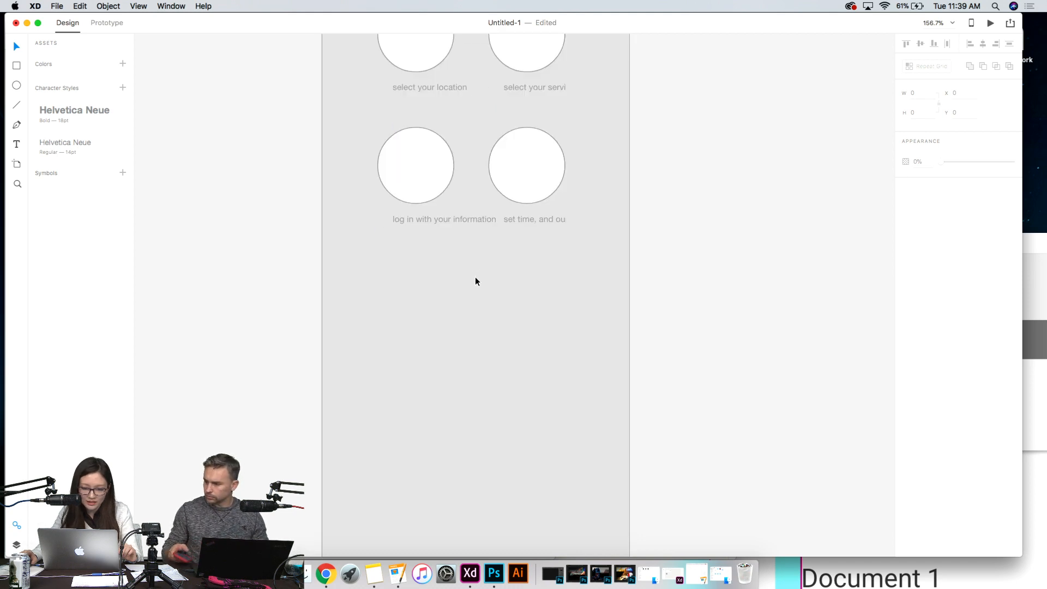
scroll(475, 278, up, 5)
scroll(476, 279, down, 6)
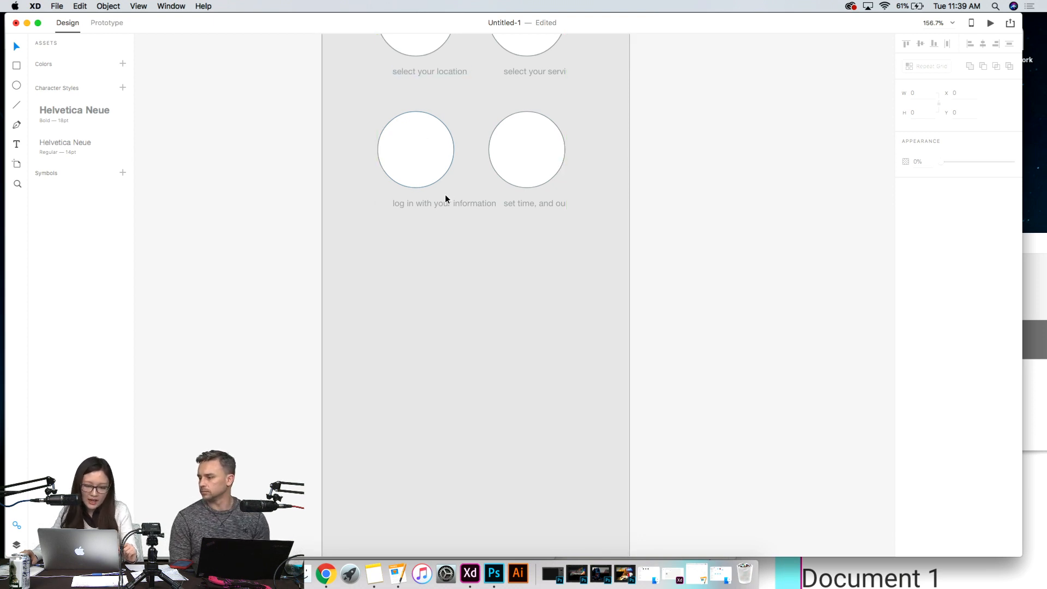
scroll(420, 246, down, 1)
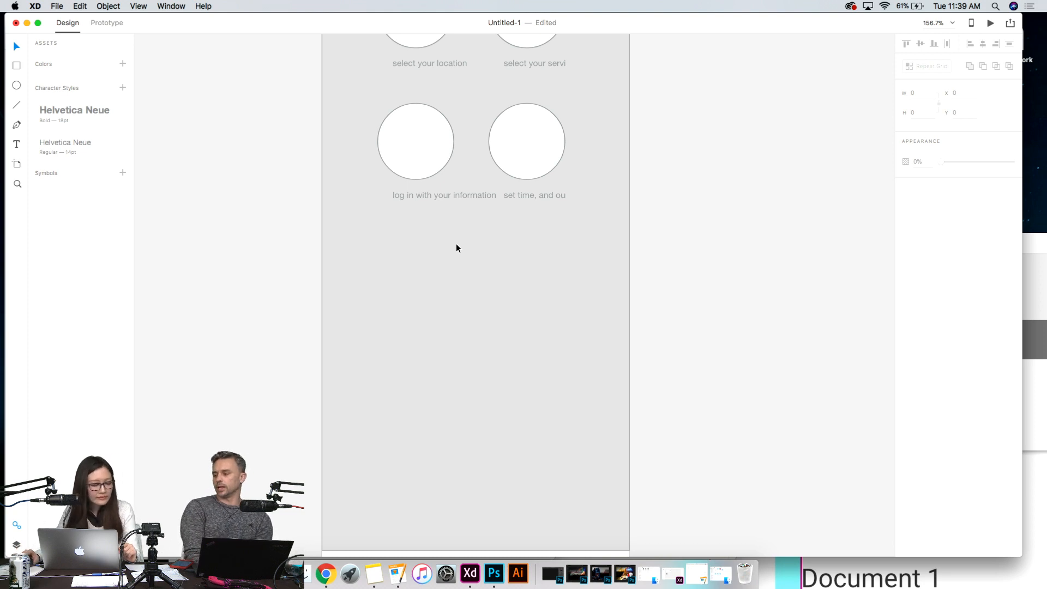
scroll(450, 251, down, 5)
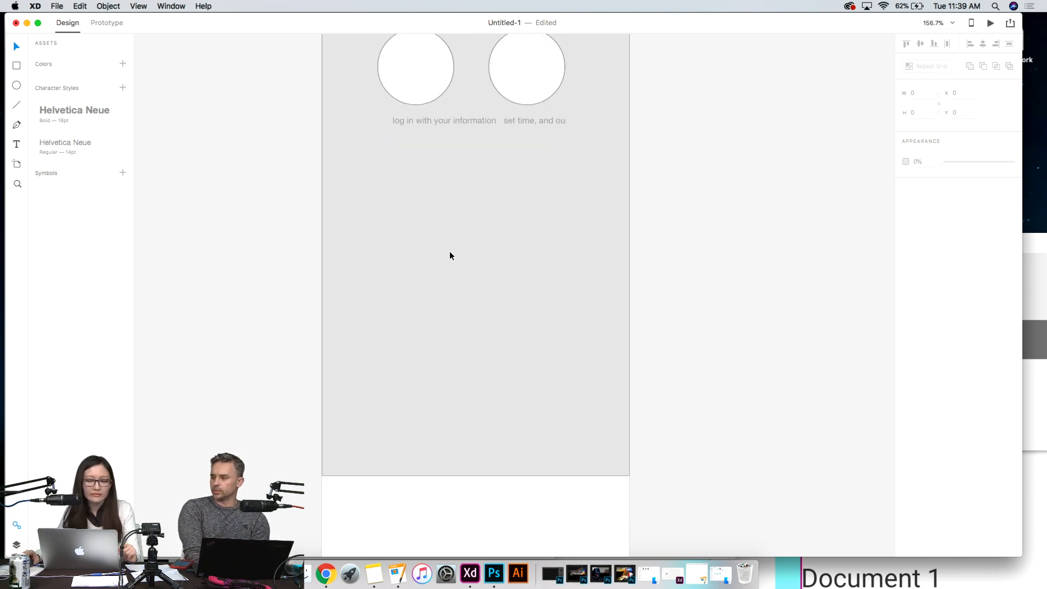
scroll(450, 252, up, 8)
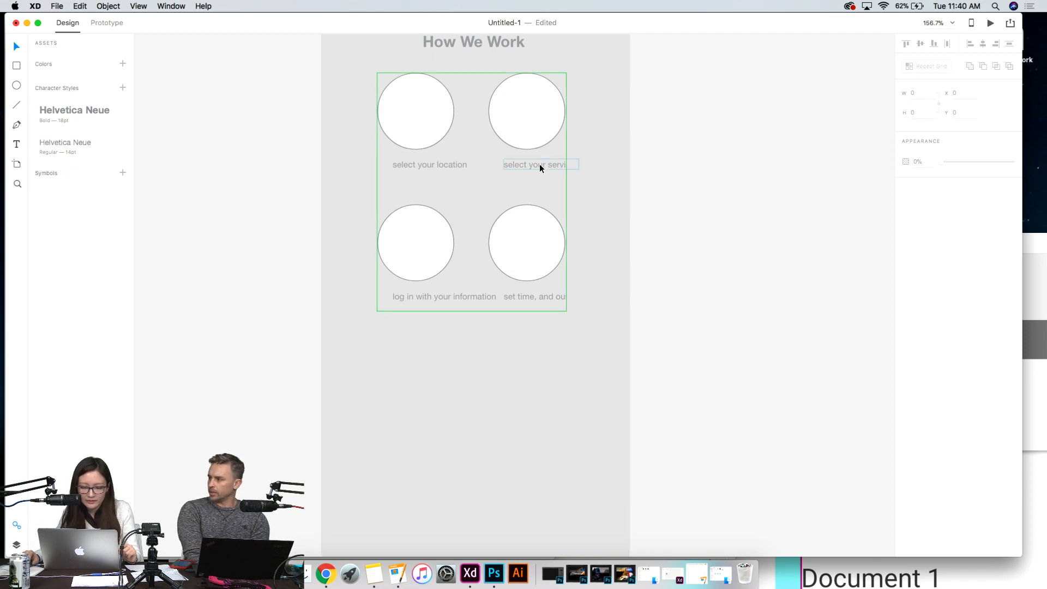
click(441, 168)
click(723, 204)
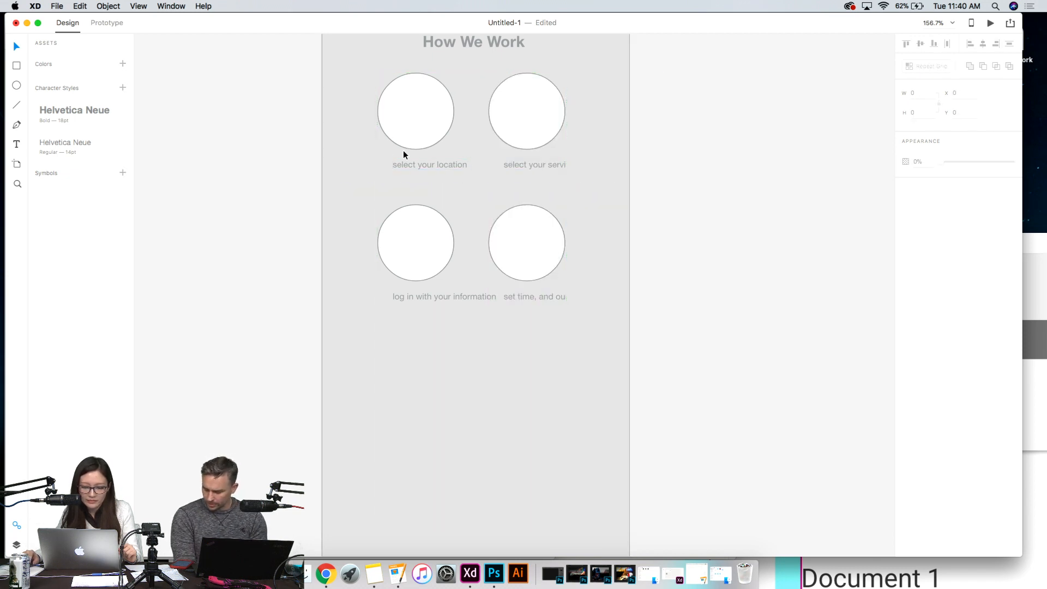
click(417, 165)
click(689, 217)
scroll(672, 238, down, 1)
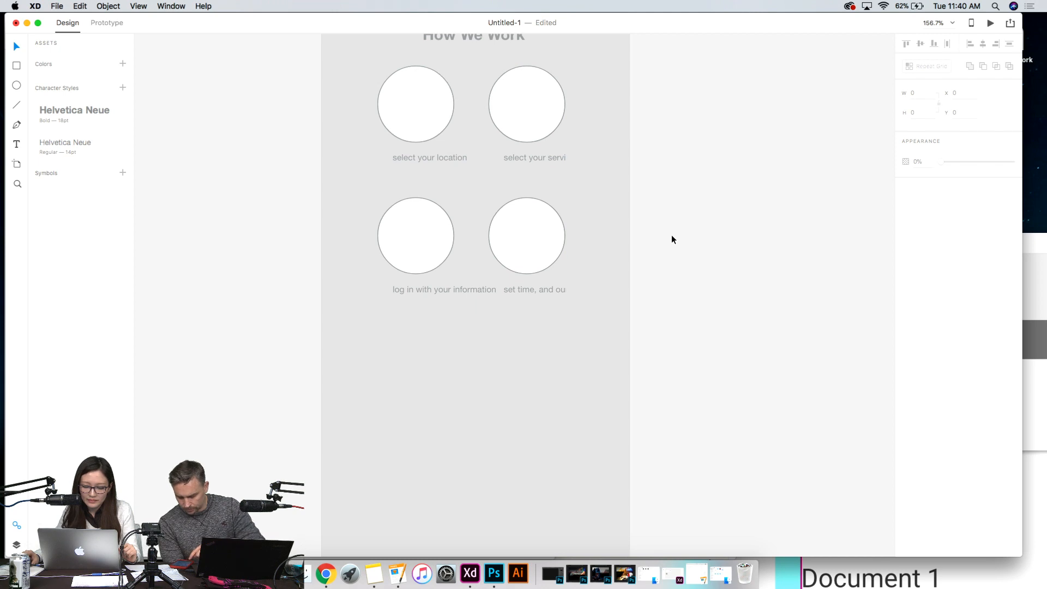
scroll(672, 236, down, 10)
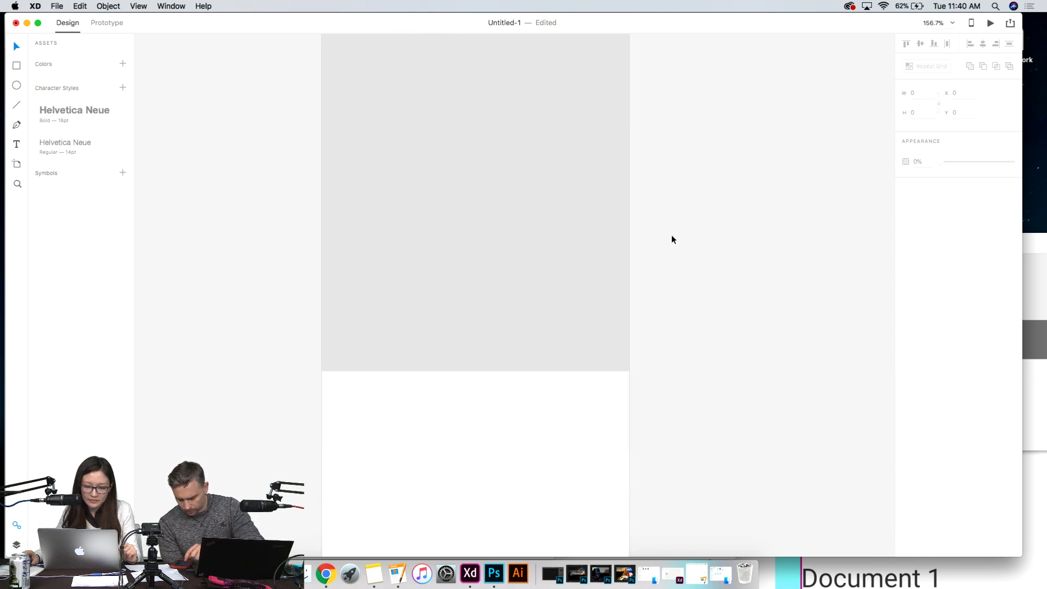
- Select the grey background rectangle behind the "How We Work" section
click(451, 272)
scroll(672, 298, up, 5)
scroll(672, 299, up, 3)
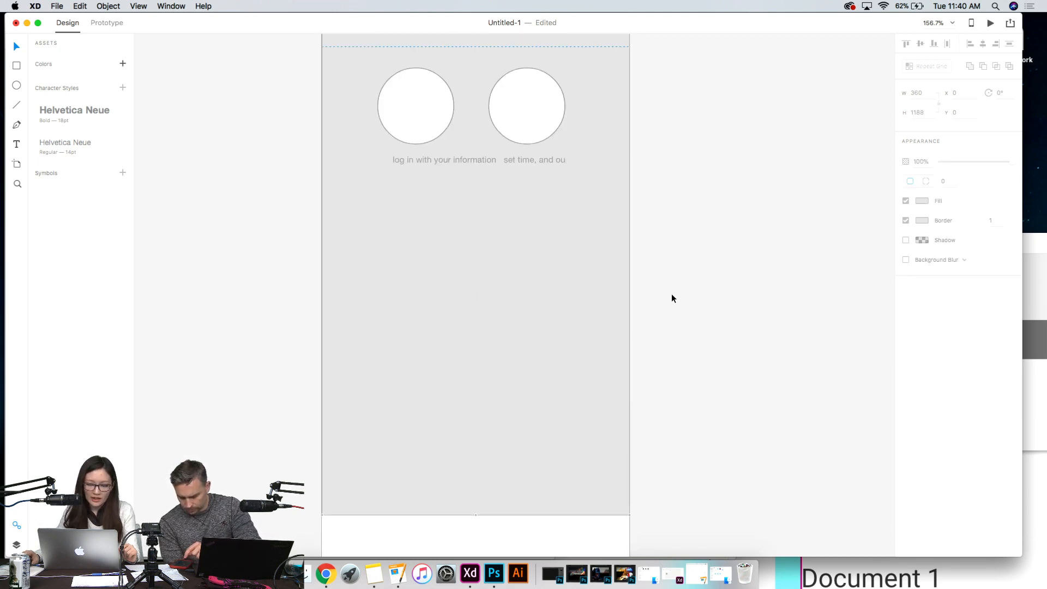
scroll(672, 298, down, 6)
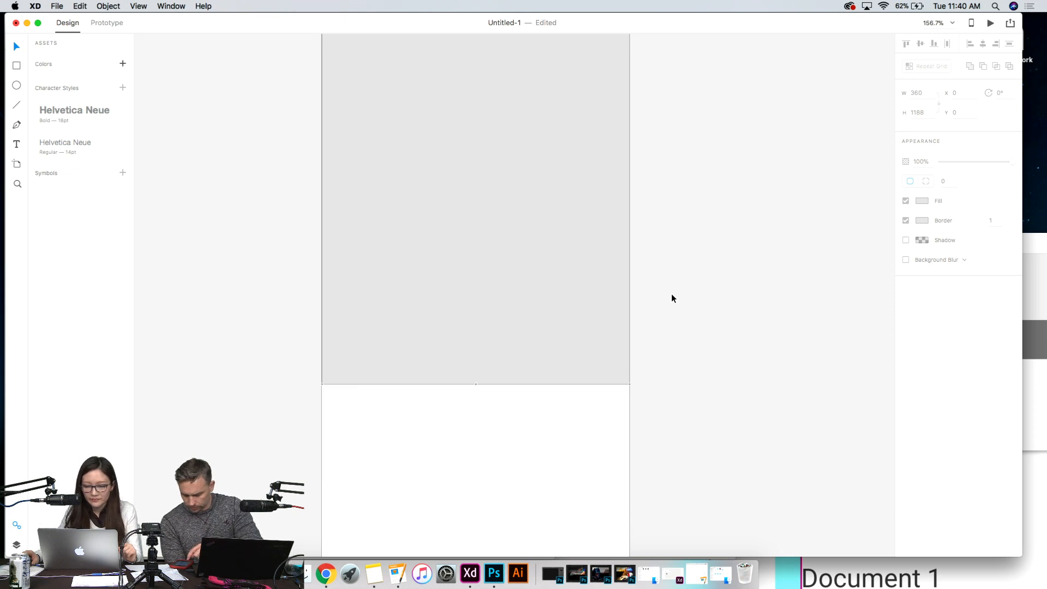
scroll(672, 298, up, 3)
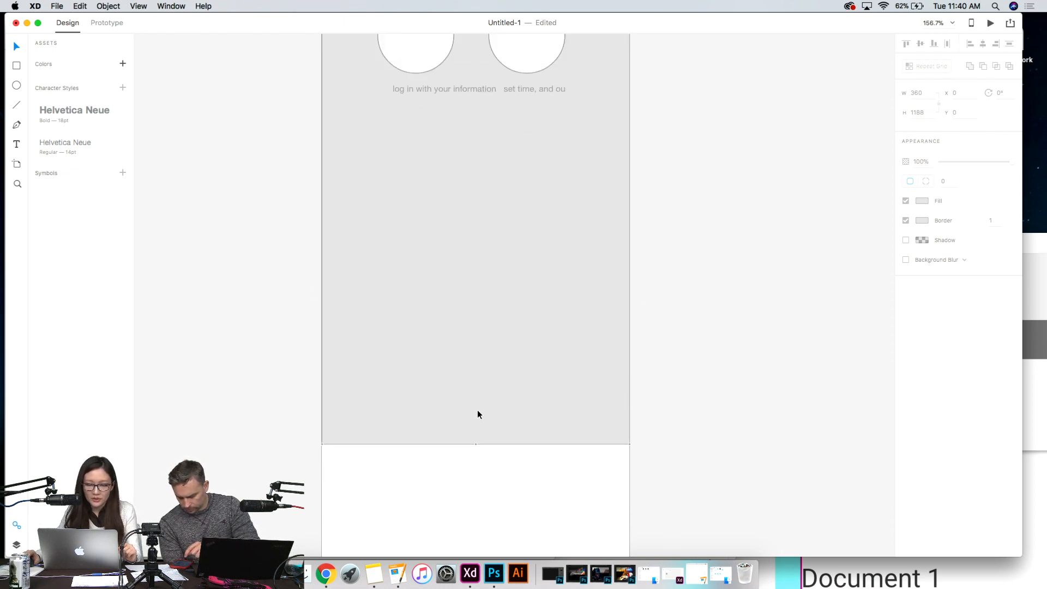
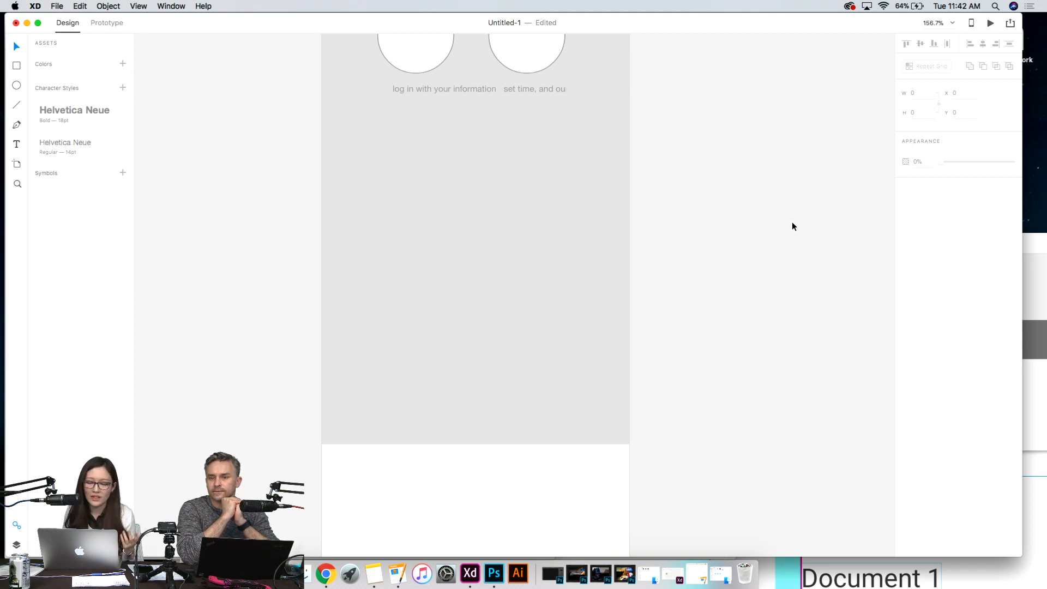
- Open the synced files folder from the Creative Cloud desktop app, enlarge its Finder window and close it
click(849, 6)
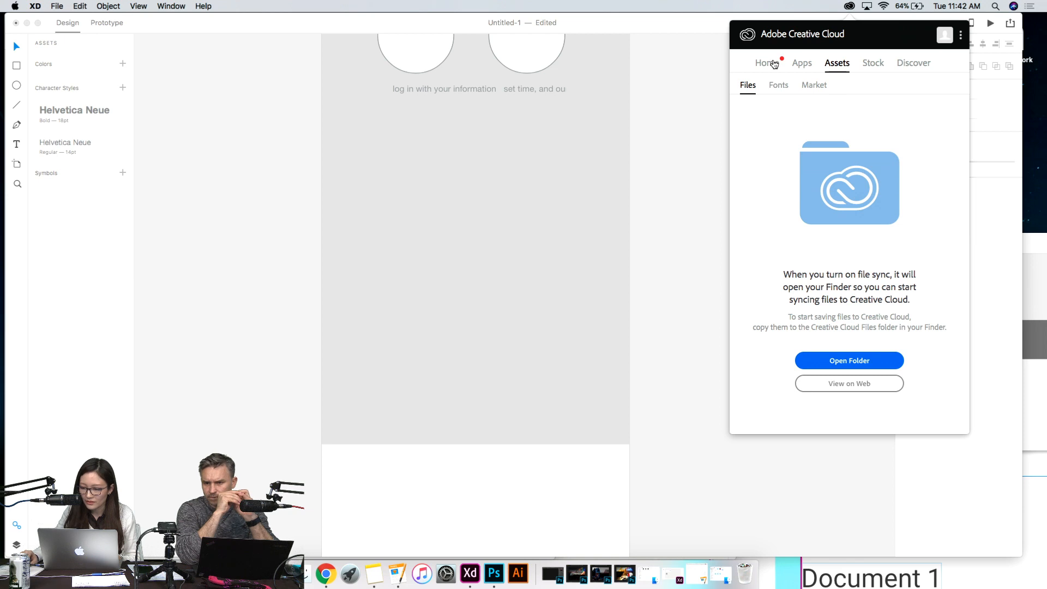
click(768, 64)
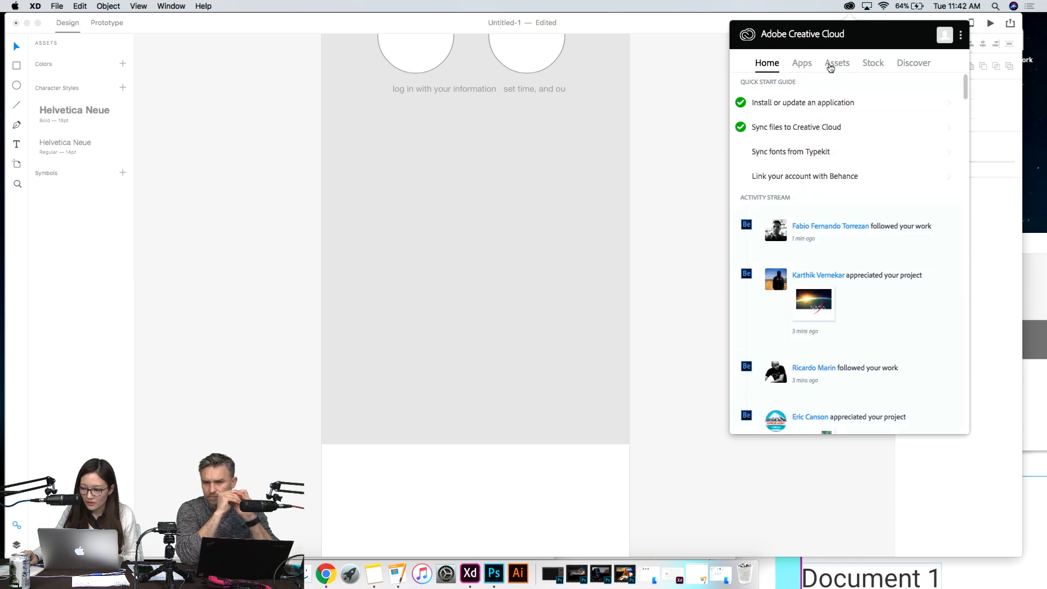
click(833, 64)
click(873, 362)
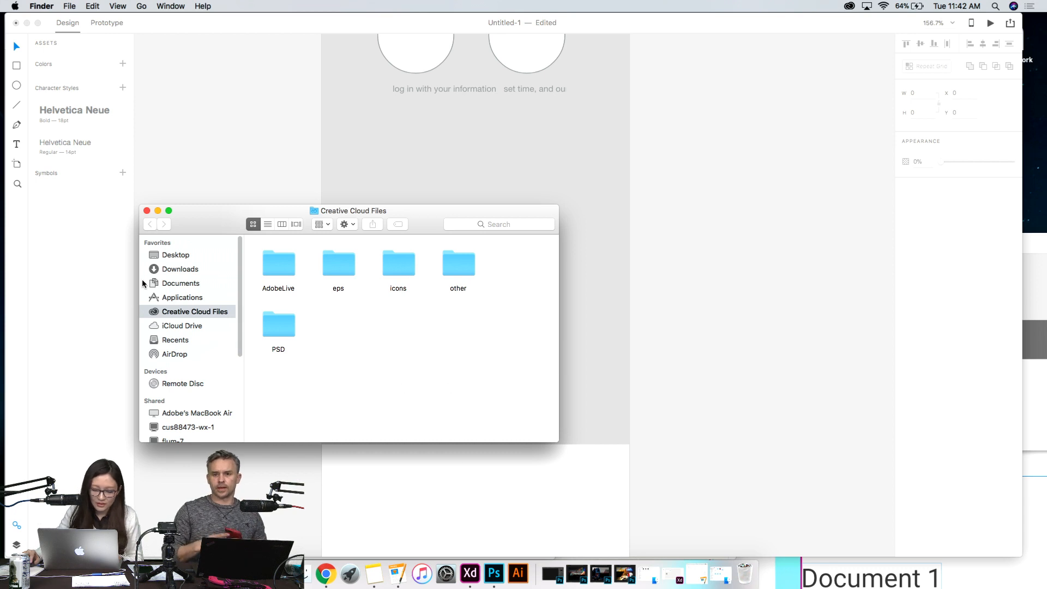
drag(147, 204, 98, 84)
drag(216, 90, 501, 140)
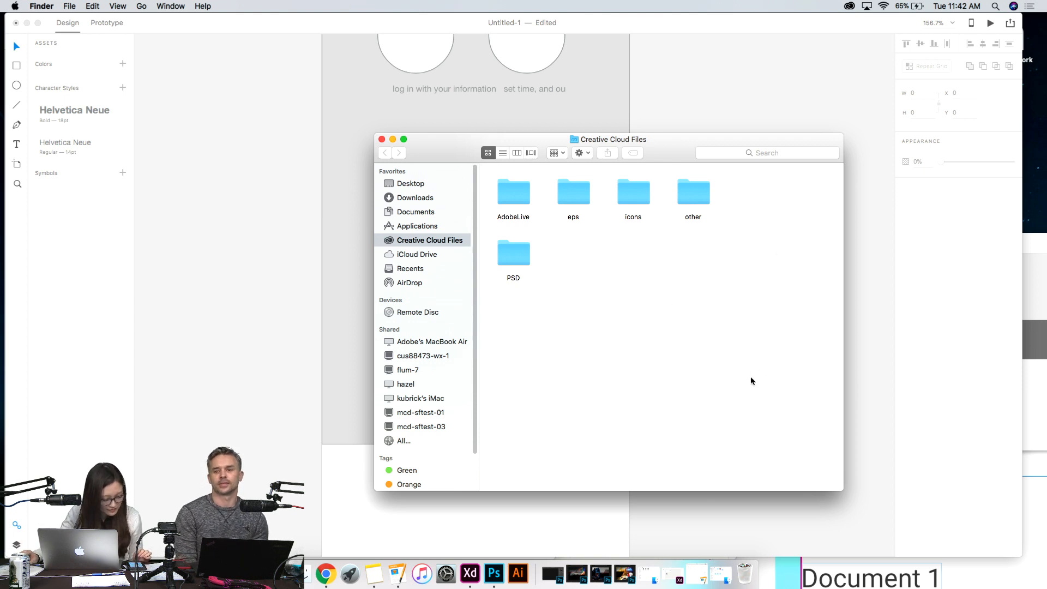
click(382, 139)
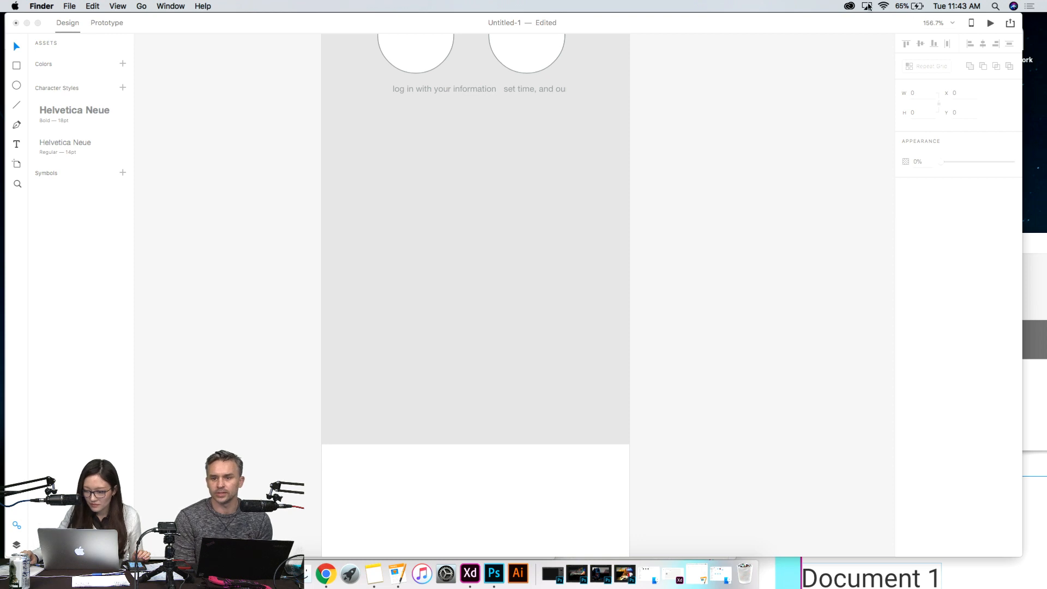
- Revisit the Creative Cloud app's file assets, show the Creative Cloud Files folder in a Finder window and minimize it
click(849, 6)
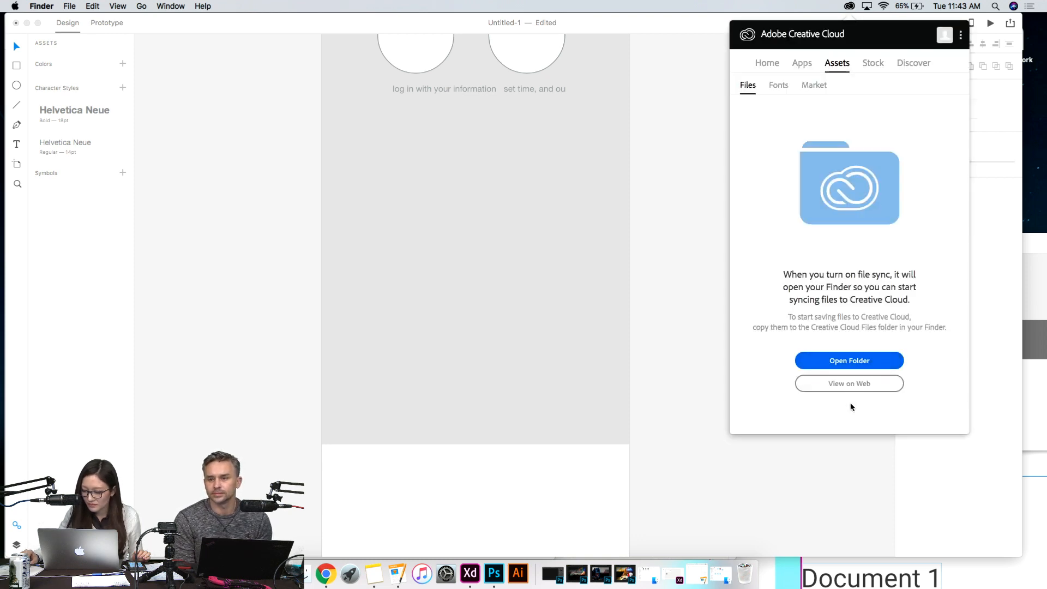
click(812, 65)
click(762, 67)
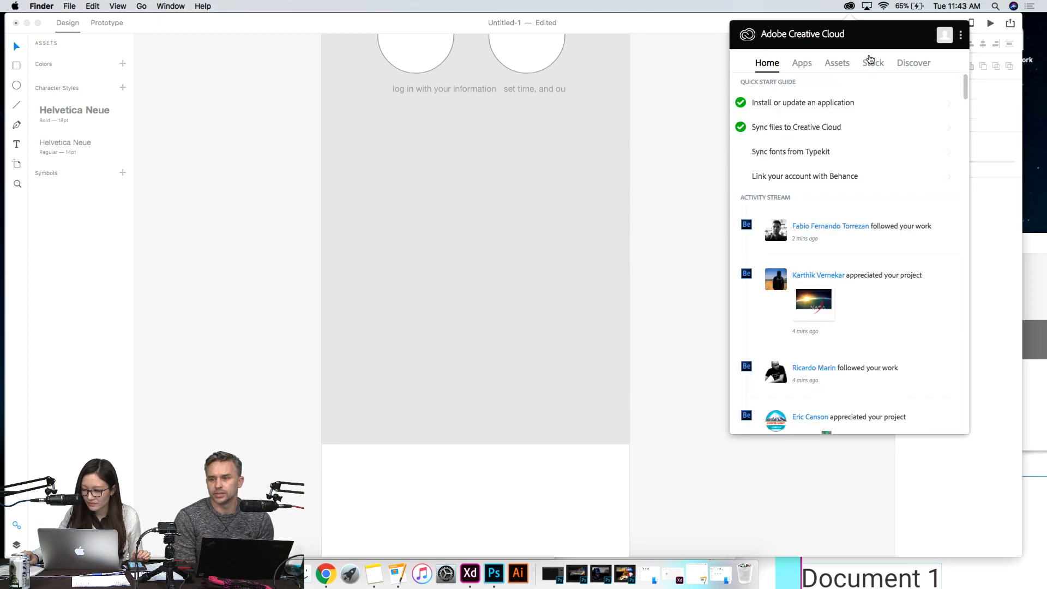
click(841, 65)
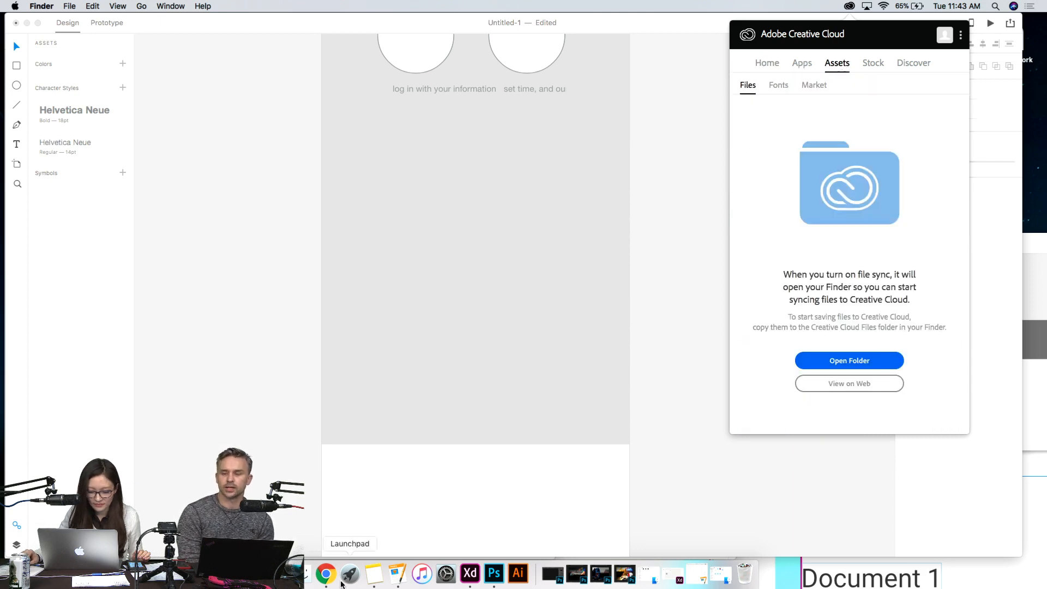
click(306, 573)
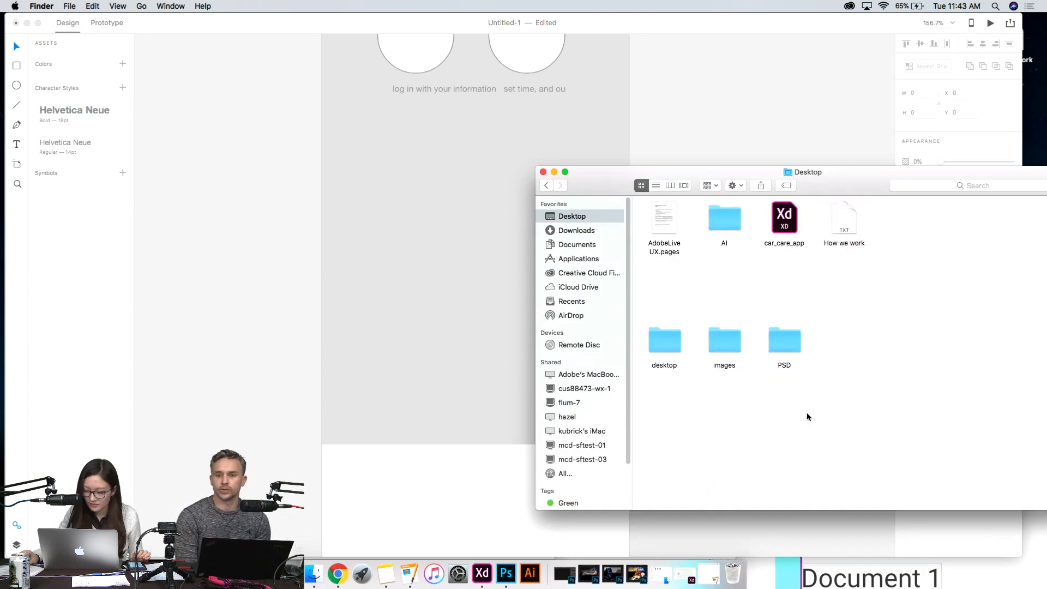
click(592, 273)
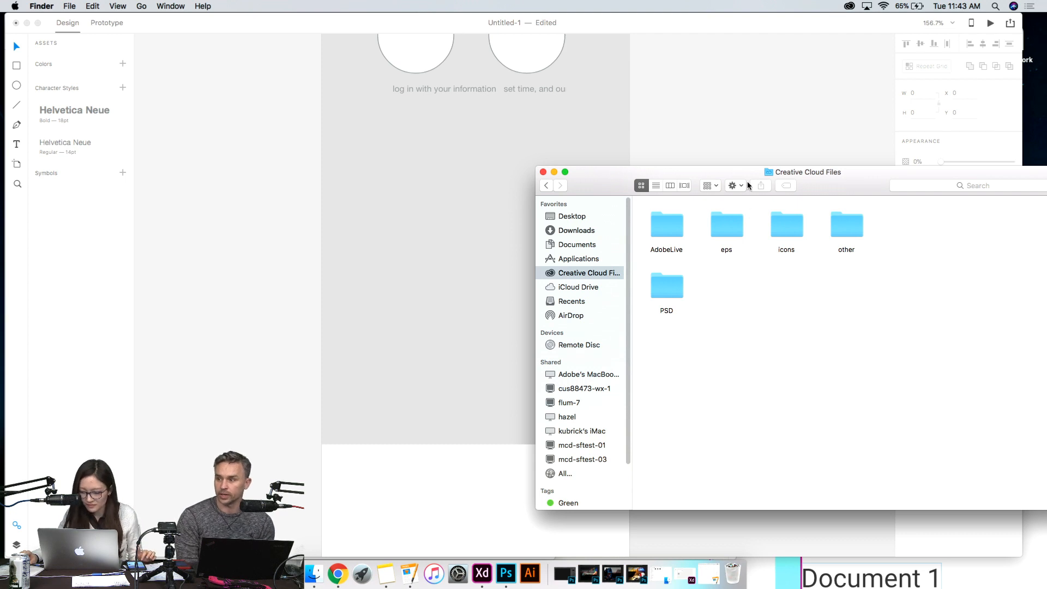
drag(639, 187, 451, 169)
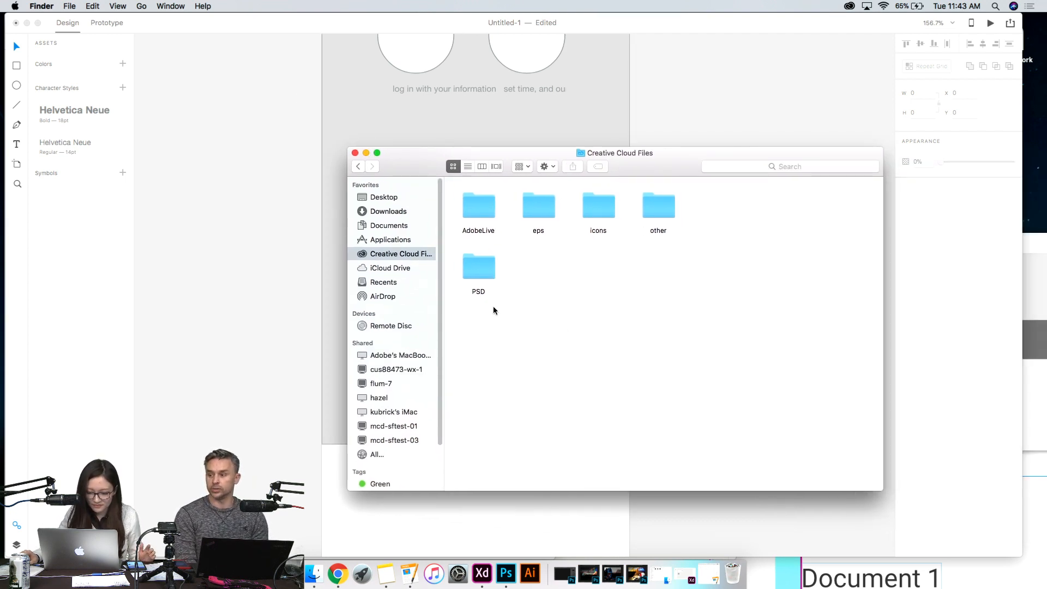
click(366, 153)
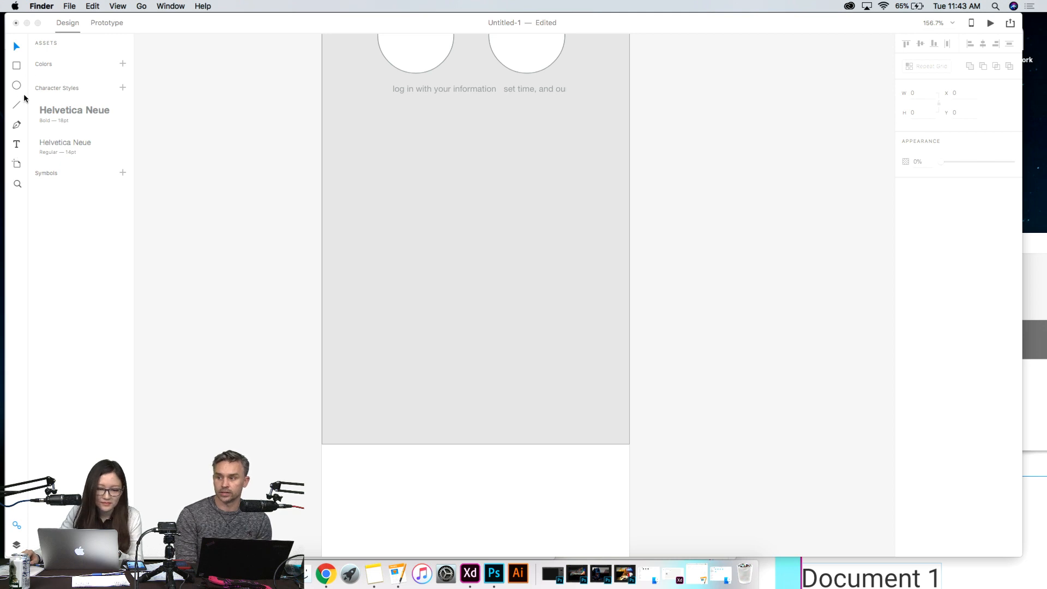
- Back in Adobe XD, duplicate the "How We Work" heading and place the copy in the empty grey area below the repeat grid
click(18, 145)
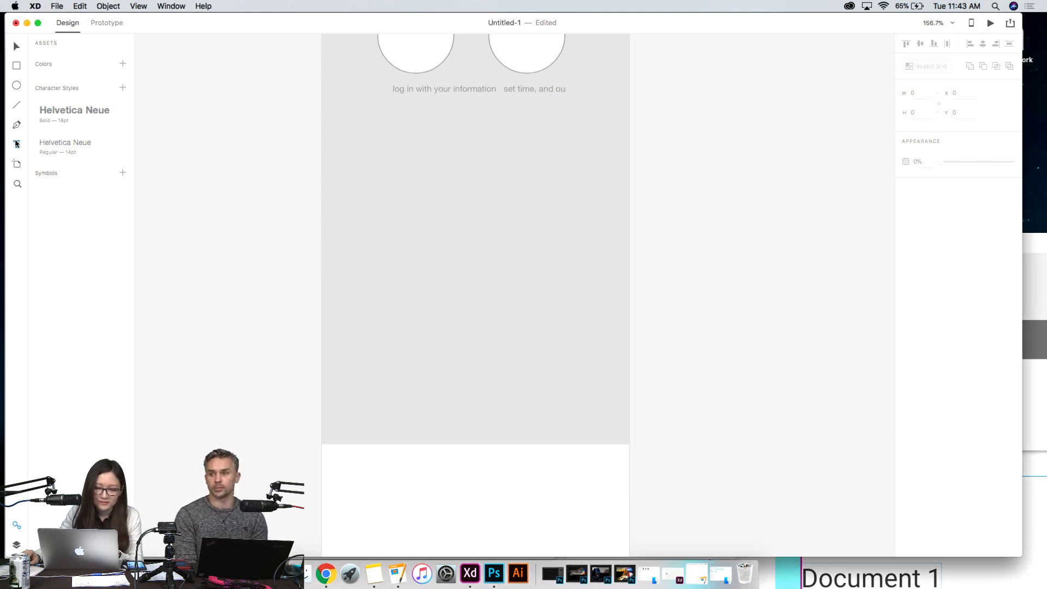
click(17, 47)
scroll(256, 271, up, 10)
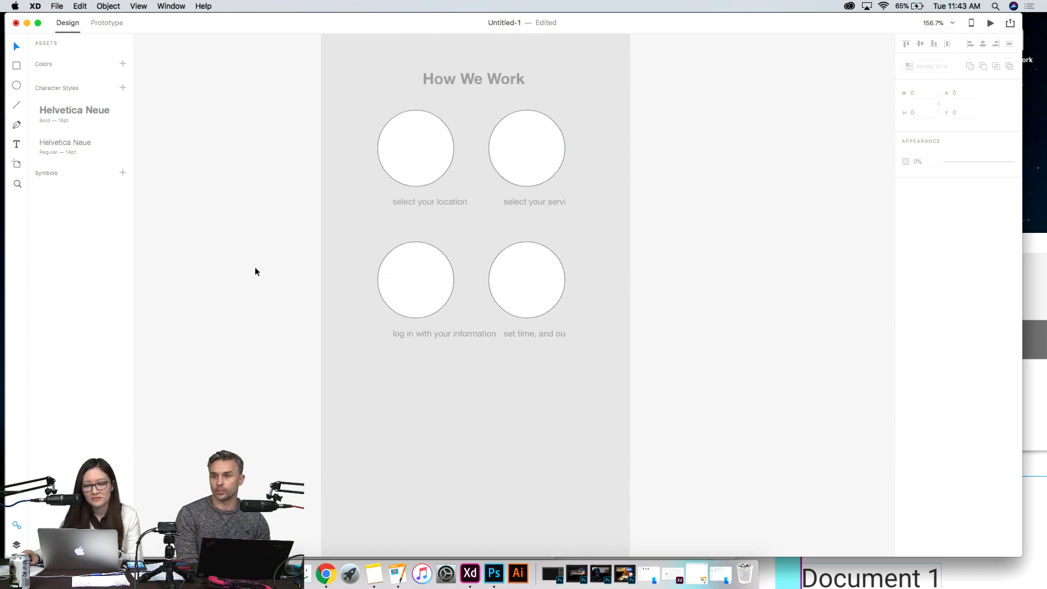
scroll(255, 271, down, 6)
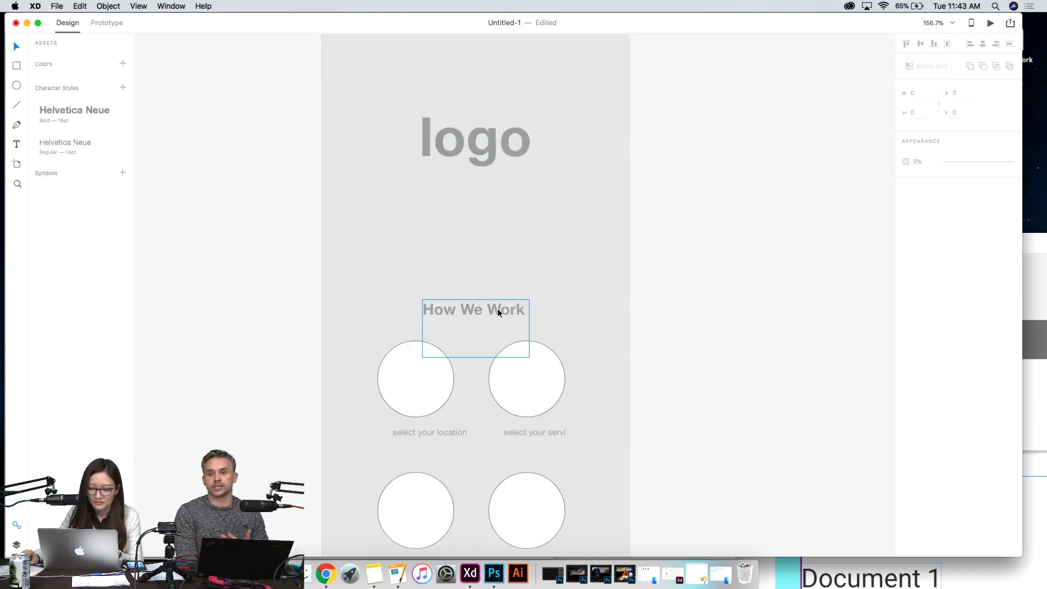
click(498, 312)
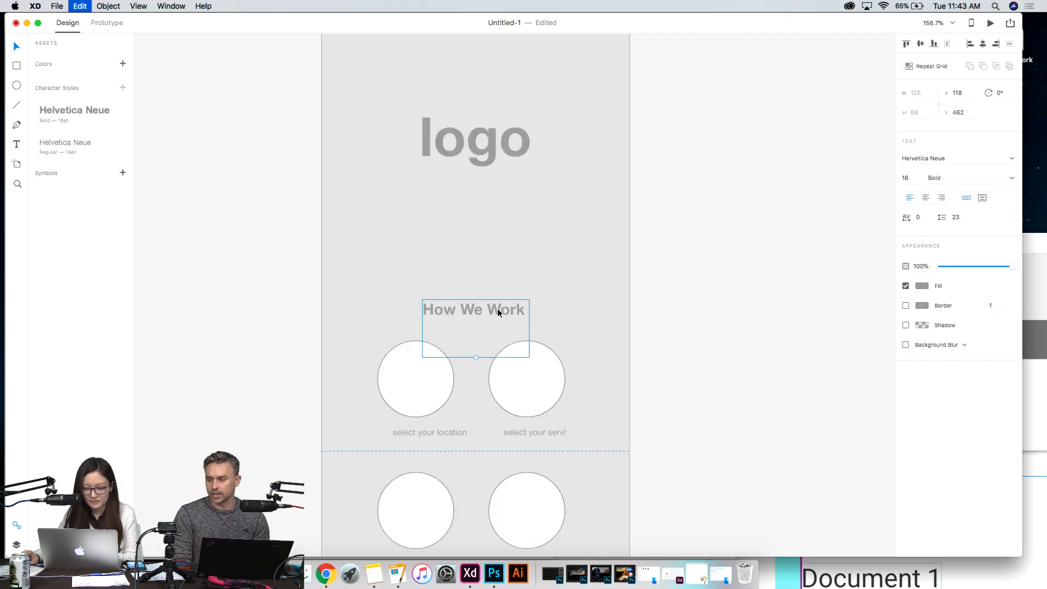
scroll(599, 344, down, 5)
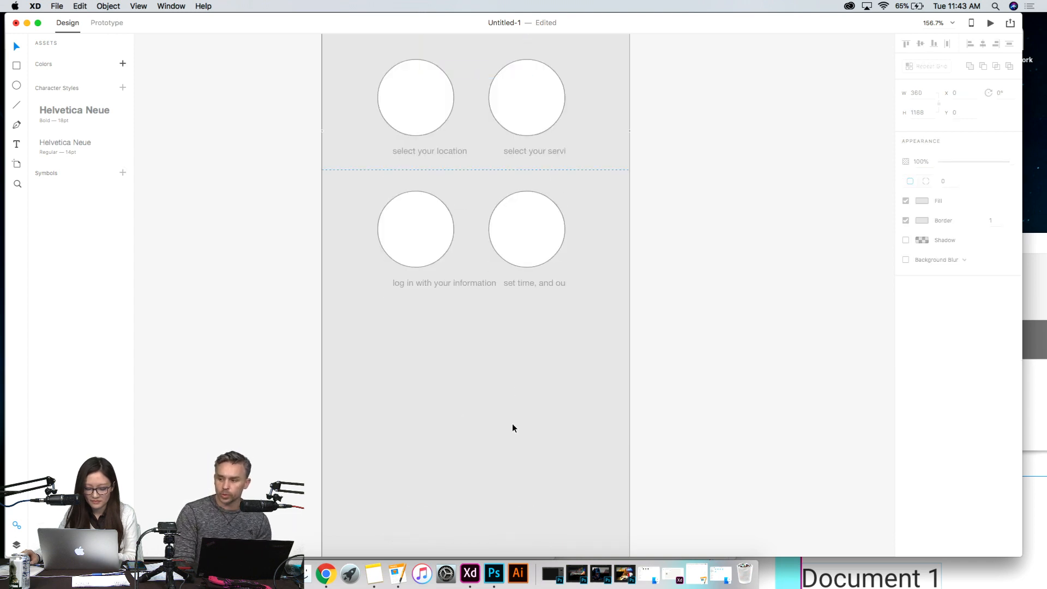
scroll(514, 422, down, 2)
scroll(514, 422, up, 5)
drag(492, 158, 463, 509)
scroll(516, 496, down, 2)
scroll(515, 496, down, 1)
drag(465, 370, 499, 404)
- Replace the copied heading's text with "map"
double_click(500, 403)
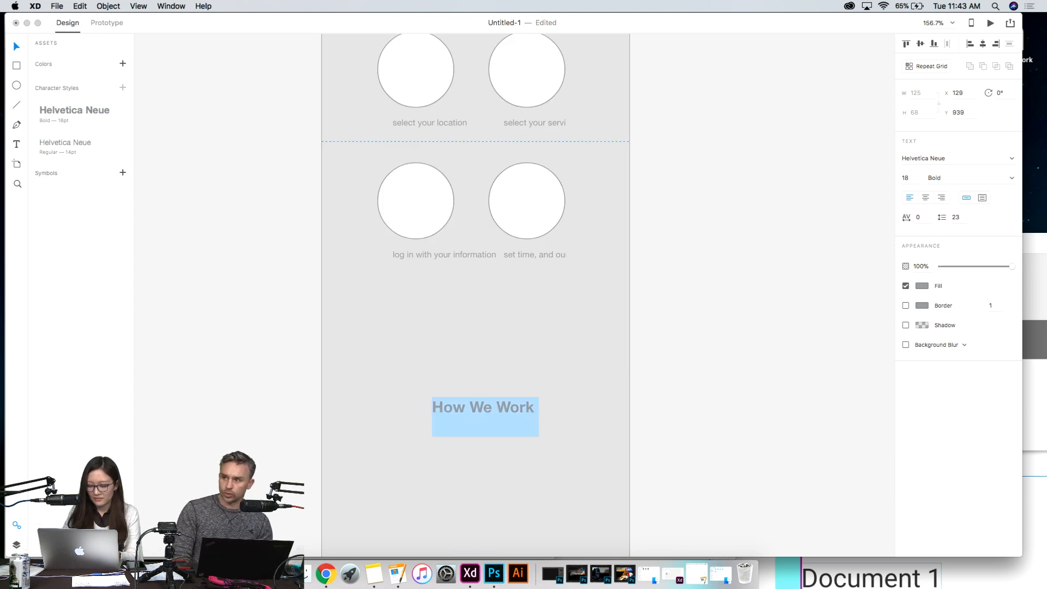
text(map)
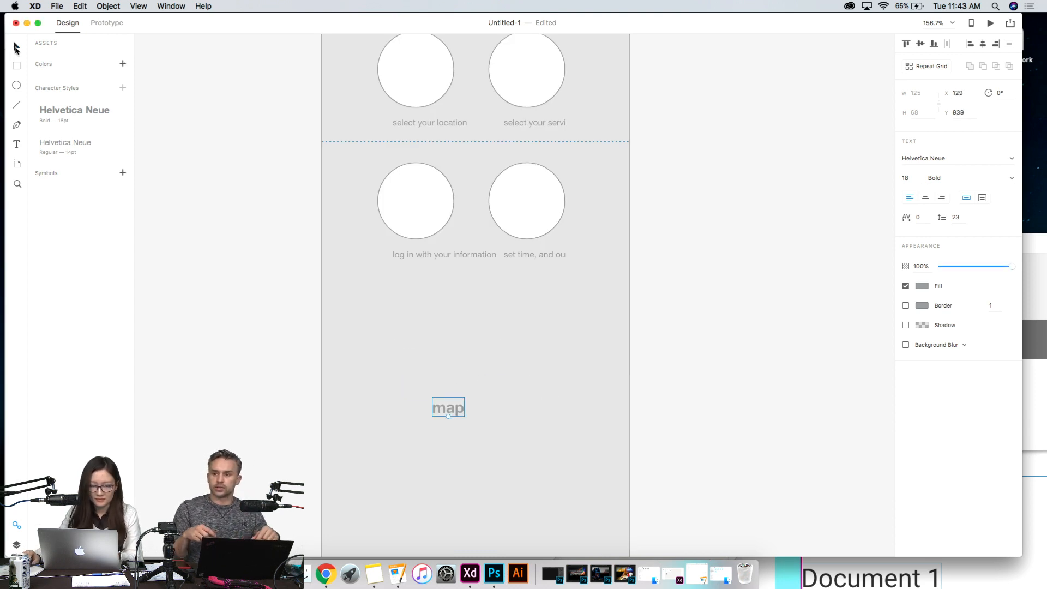
click(251, 330)
- Center the "map" label horizontally in the grey area below the repeat grid
drag(458, 410, 481, 426)
scroll(561, 420, down, 5)
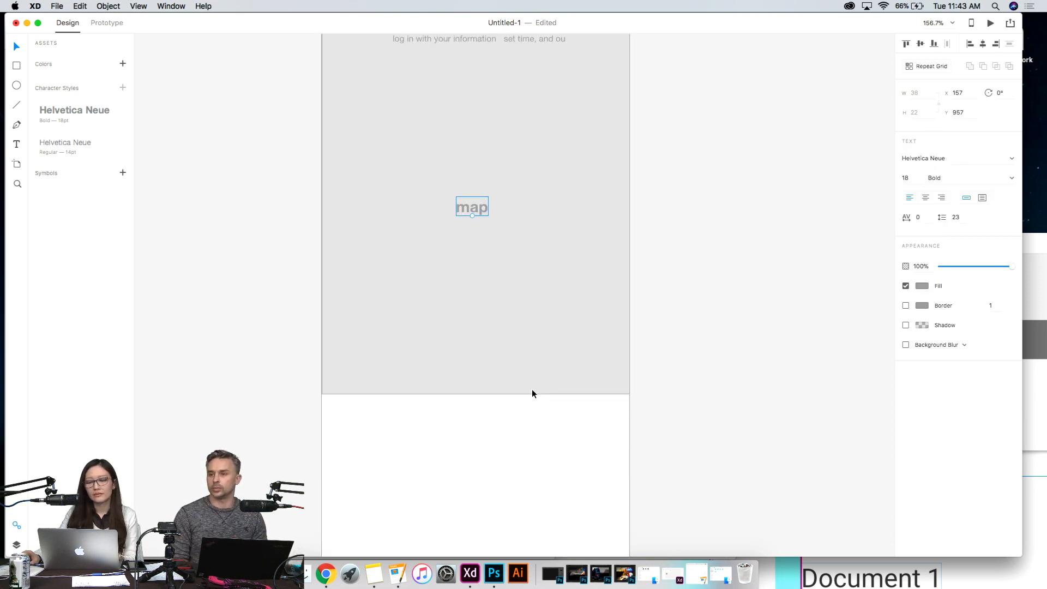
scroll(532, 389, up, 4)
scroll(532, 389, down, 3)
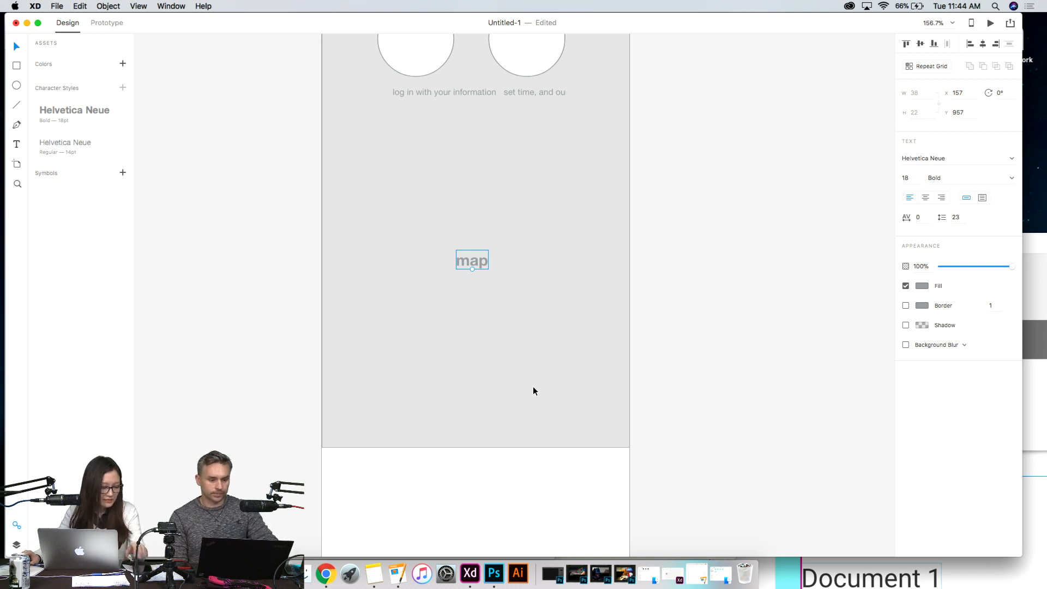
click(546, 365)
drag(470, 261, 474, 265)
click(696, 294)
- Draw a button rectangle about 287 by 40 below the "map" label, near the grey background's lower edge
scroll(697, 294, down, 3)
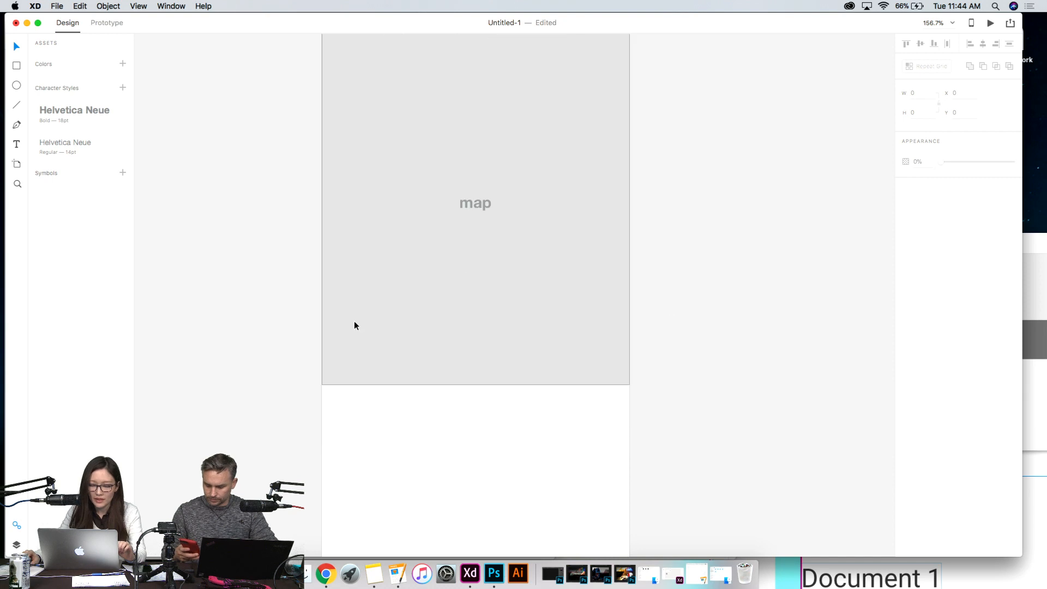
click(418, 375)
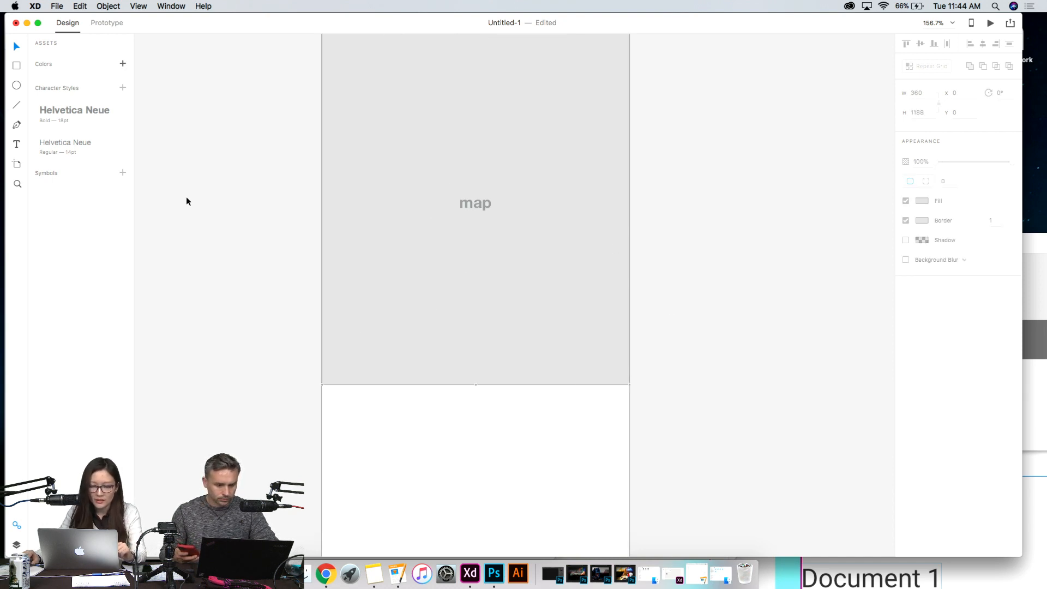
click(16, 87)
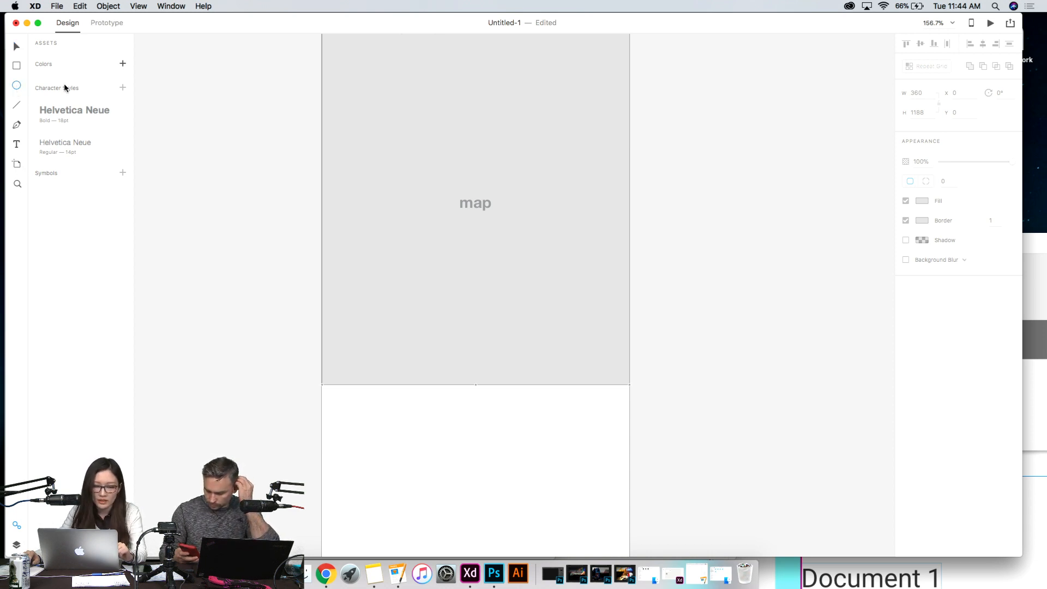
click(17, 65)
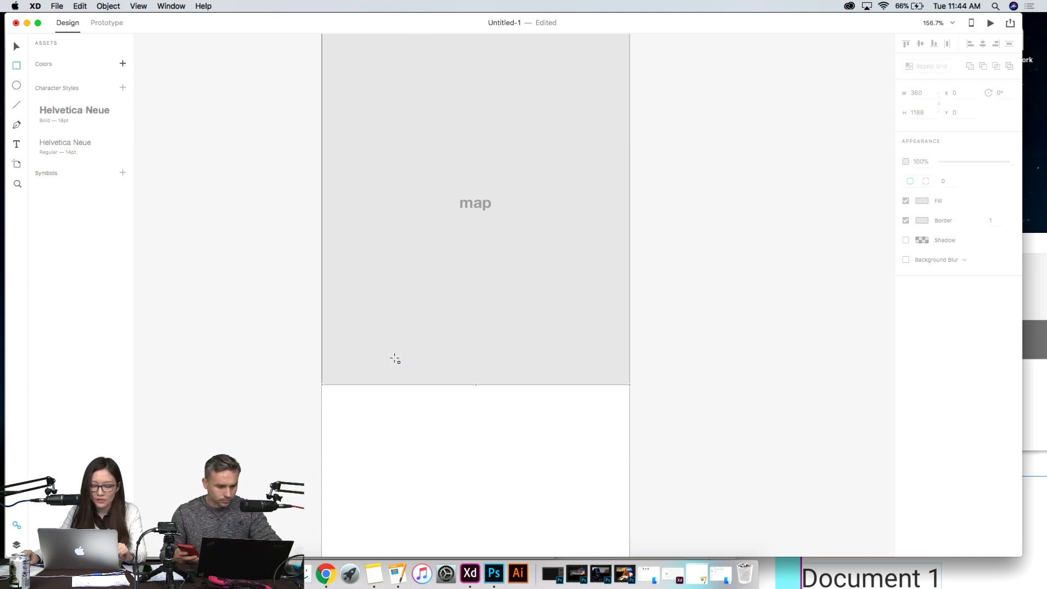
mouse_move(362, 346)
mouse_down()
mouse_move(489, 377)
mouse_move(607, 379)
mouse_up()
click(17, 47)
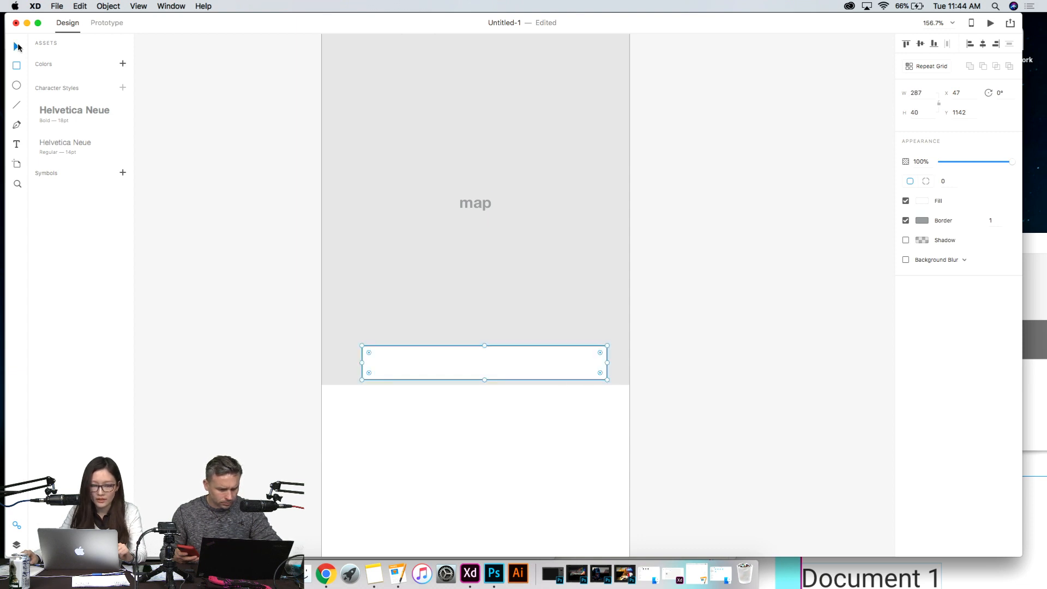
- Move the button rectangle to about X 40, Y 1139 and round its corners to a radius of 20
drag(437, 362, 432, 360)
drag(593, 350, 562, 357)
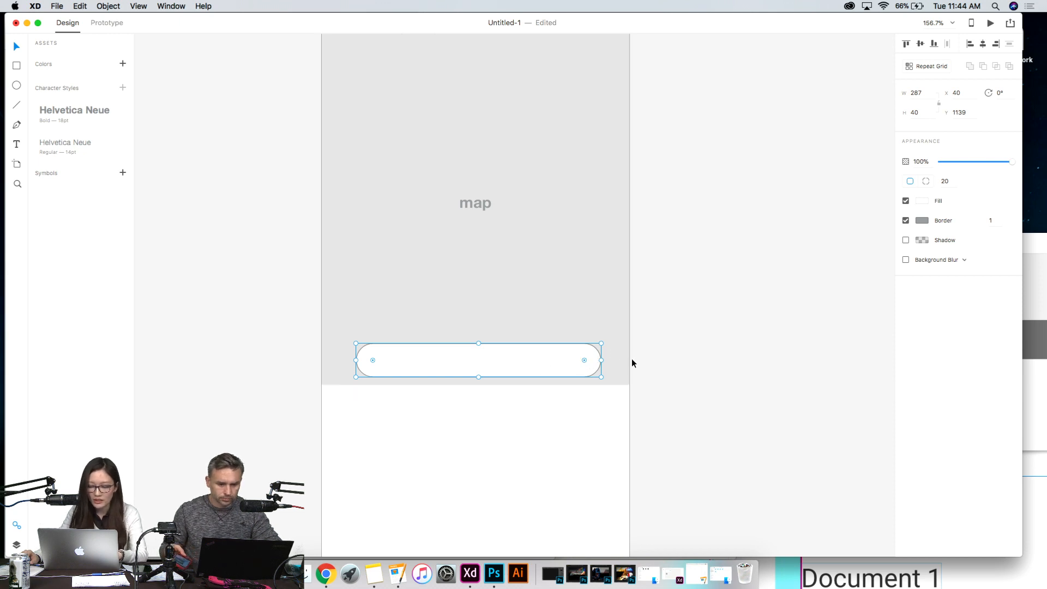
click(509, 315)
click(447, 361)
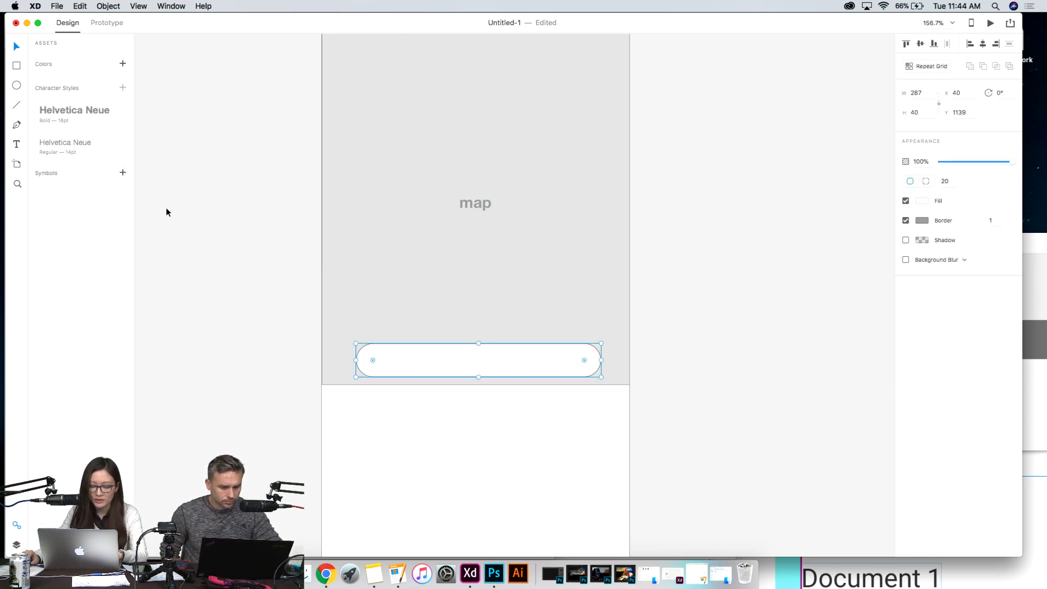
- Add the text "use current location" inside the rounded button
click(252, 234)
click(15, 145)
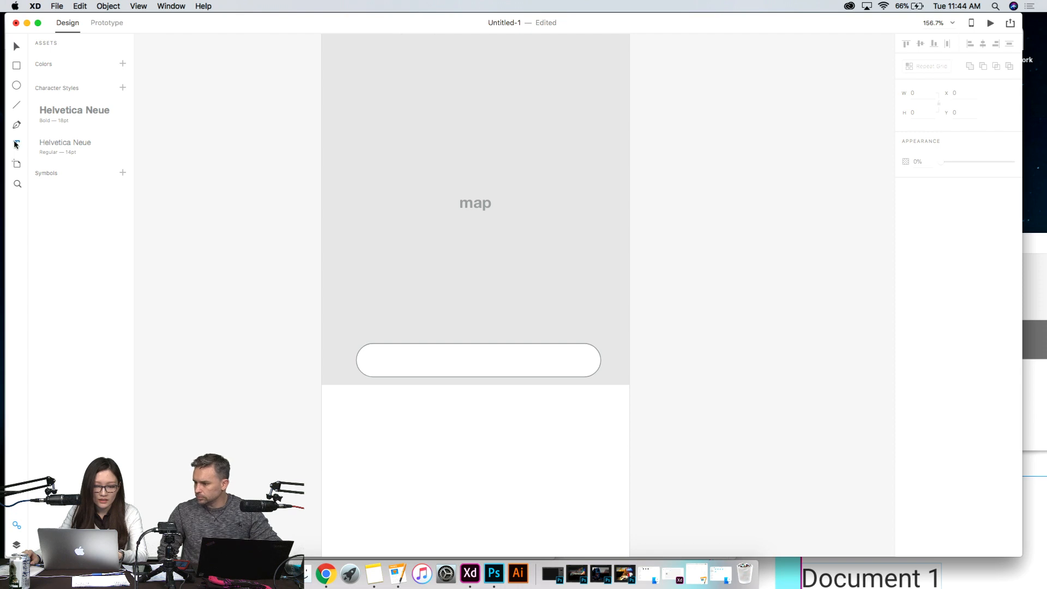
click(411, 361)
text(use )
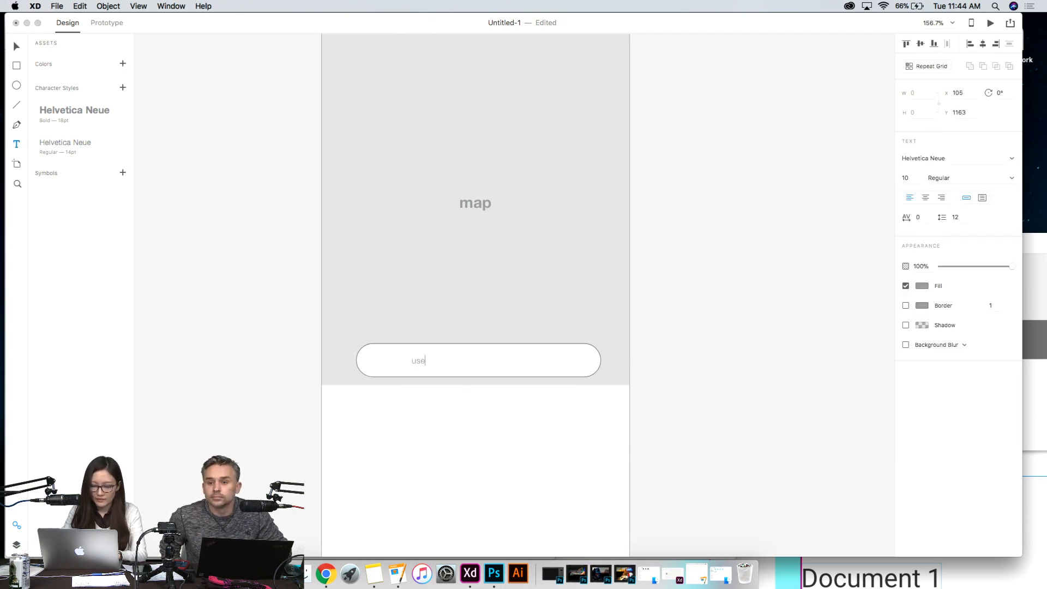
text(current location)
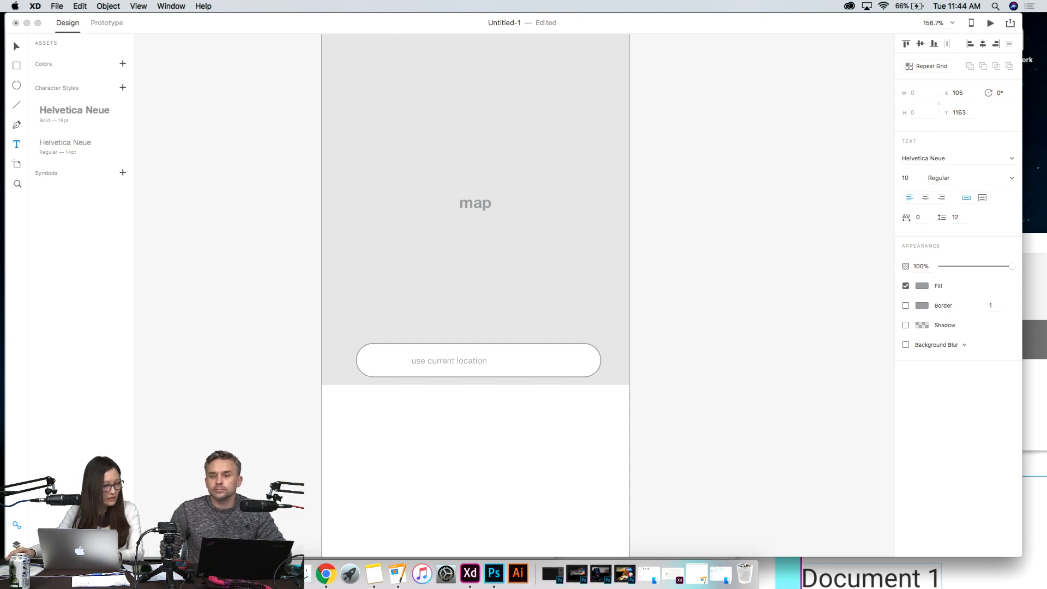
click(17, 47)
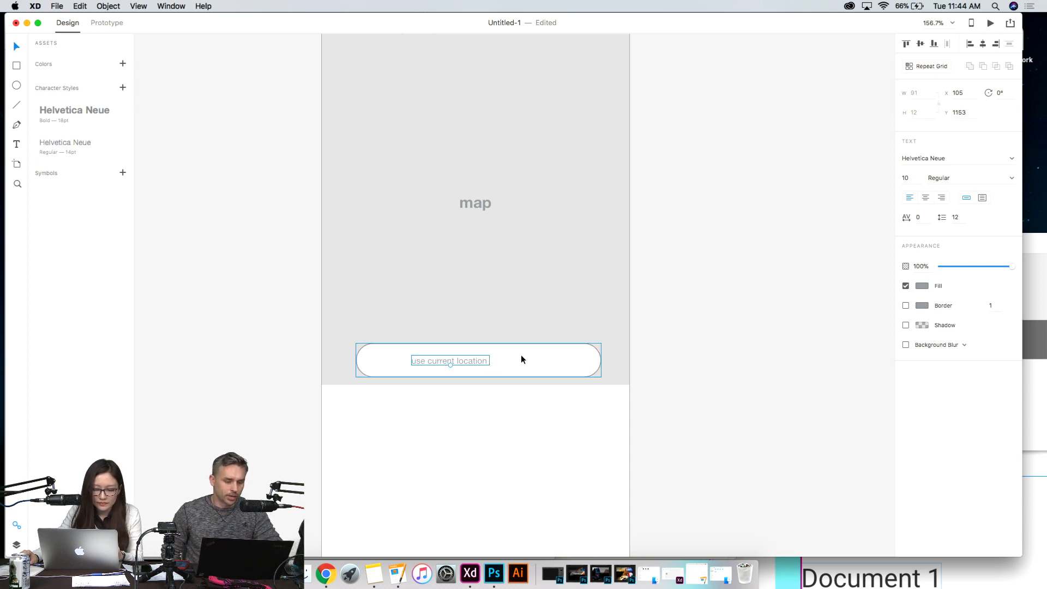
- Apply the Helvetica Neue Regular 14pt character style to the button text and center it in the rounded button
click(84, 144)
drag(500, 362, 512, 364)
click(722, 371)
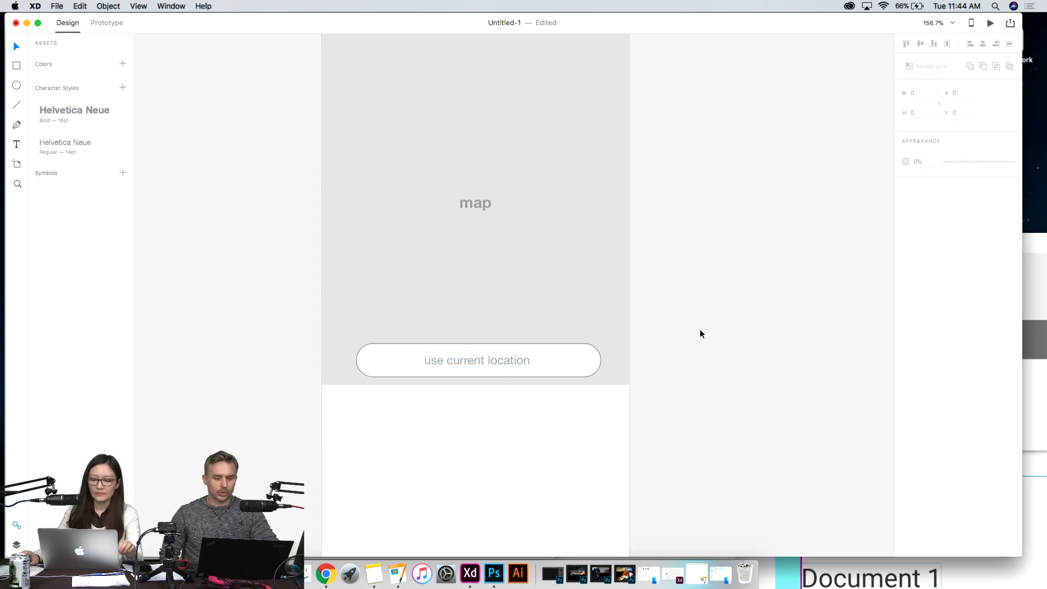
scroll(704, 322, down, 3)
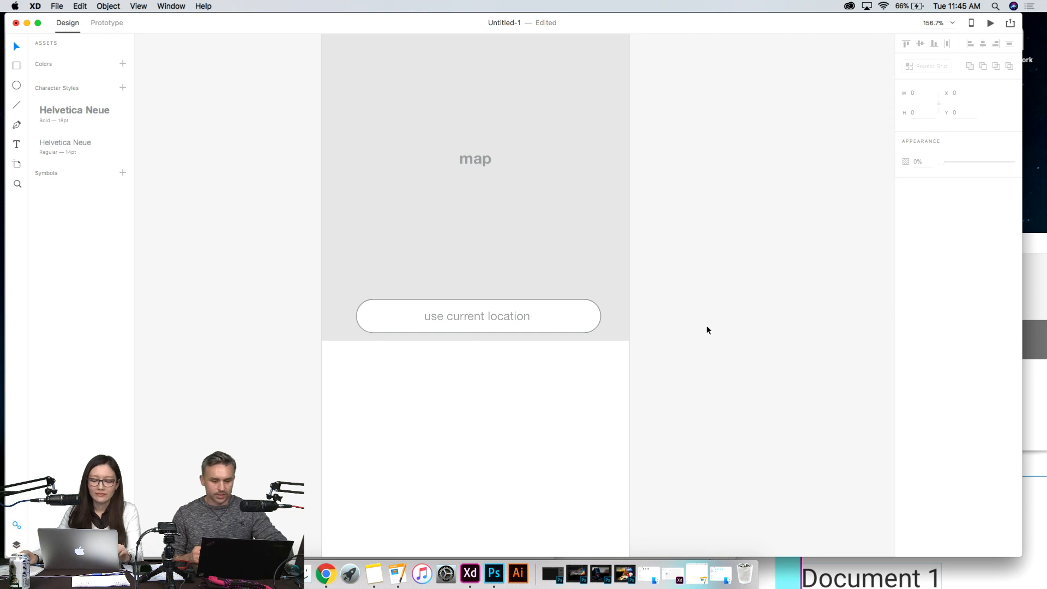
scroll(687, 297, down, 2)
click(611, 246)
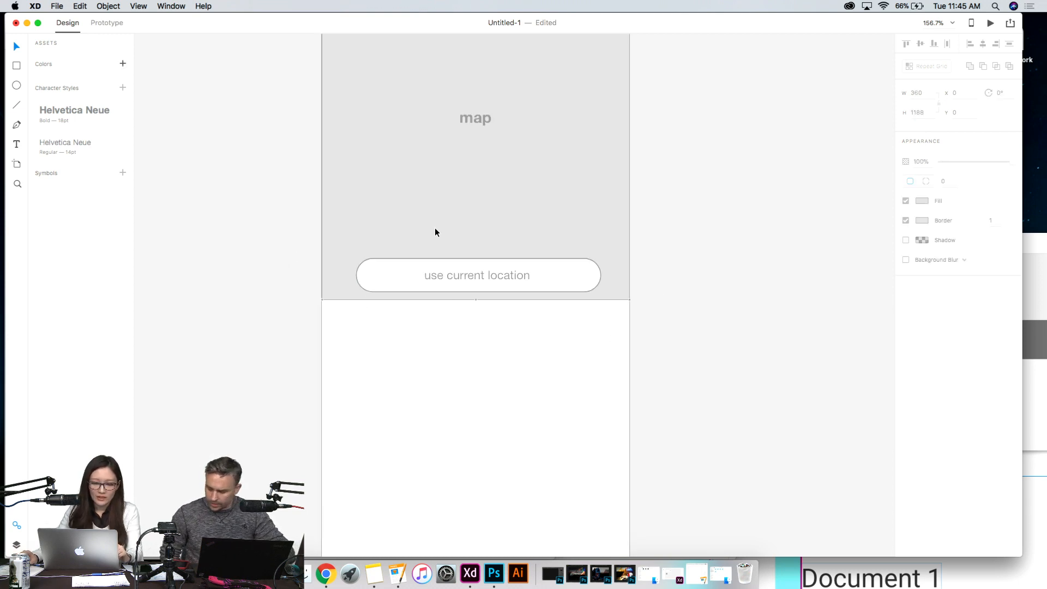
scroll(432, 330, up, 10)
scroll(432, 330, down, 8)
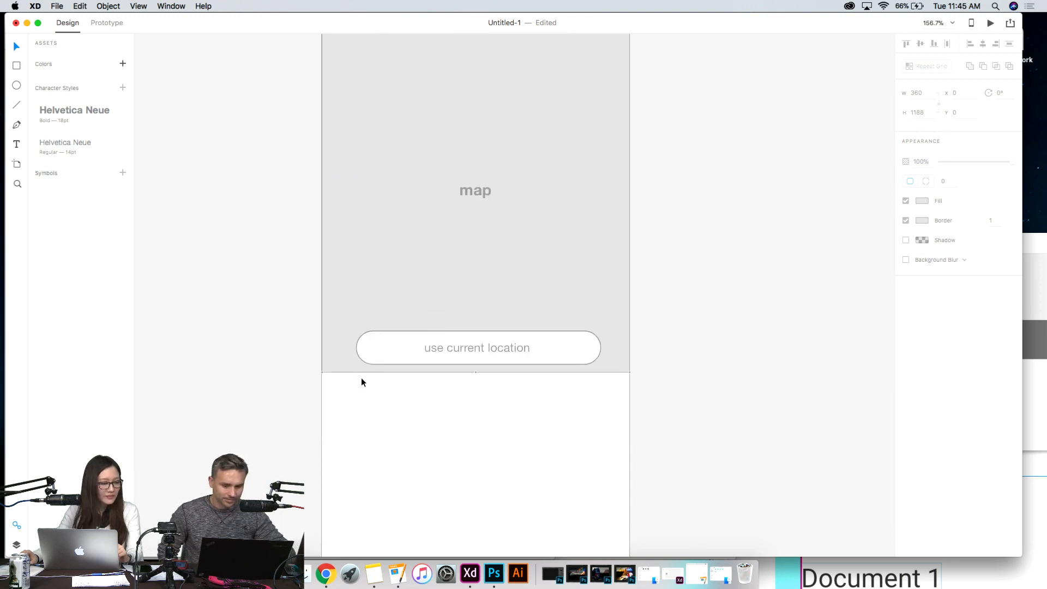
scroll(361, 377, down, 1)
scroll(394, 370, down, 1)
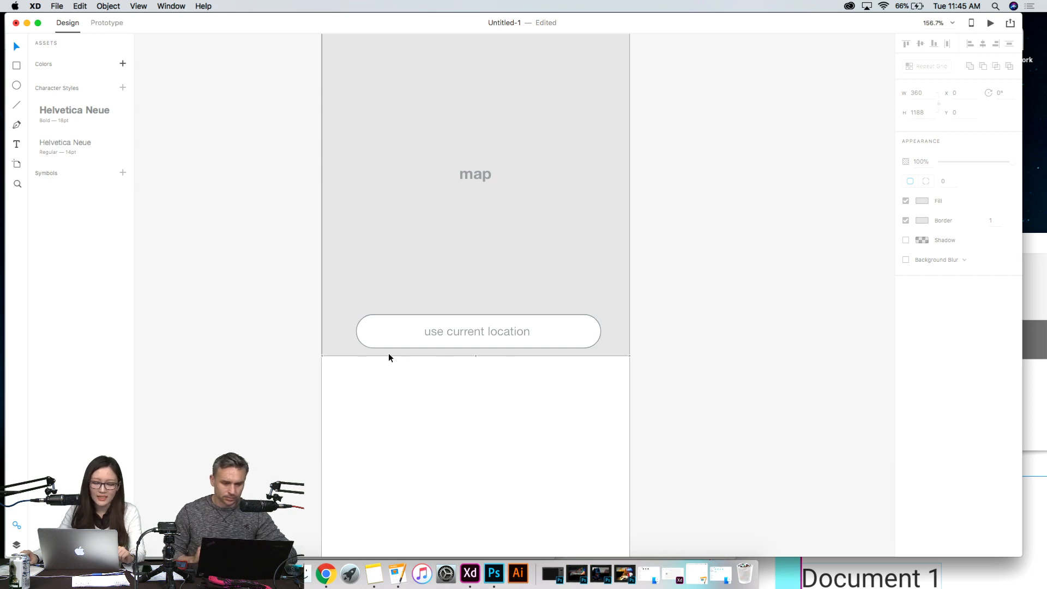
scroll(439, 440, down, 5)
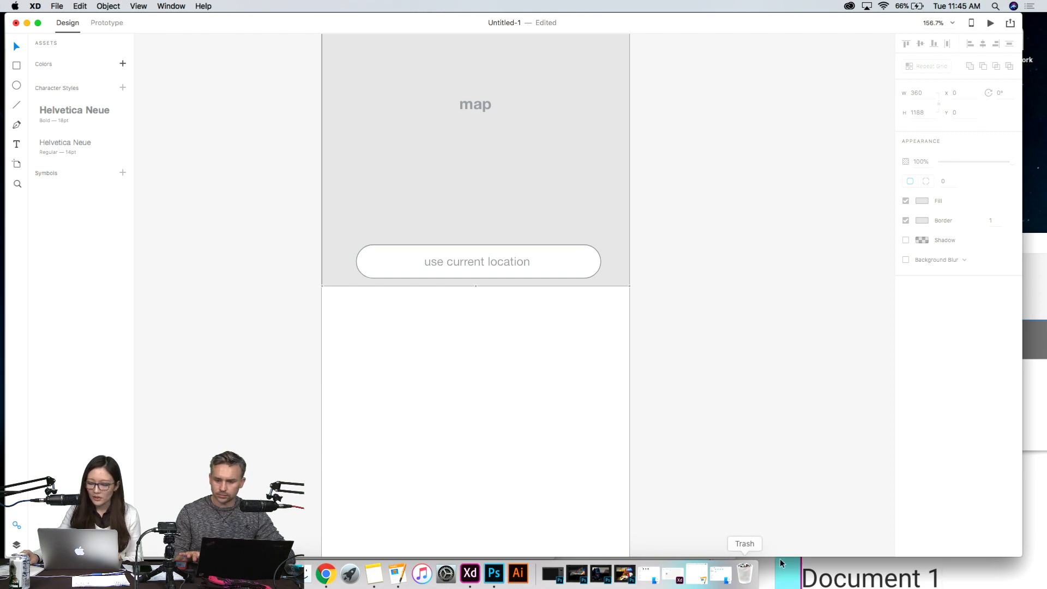
- Switch to the stickersheet-components document and look through its artboards for a mobile search bar component
click(973, 583)
drag(581, 244, 381, 44)
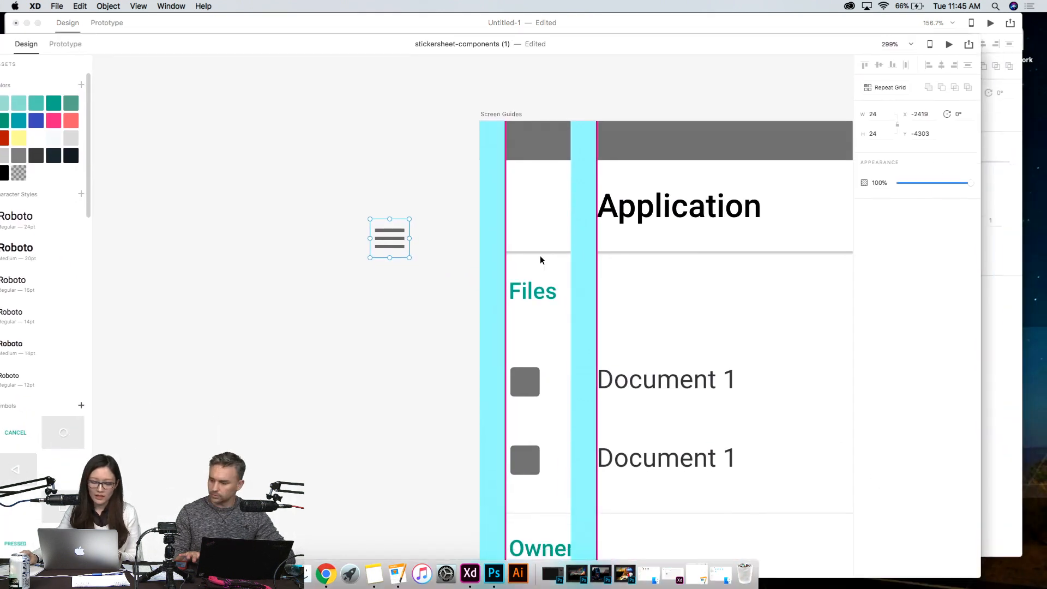
scroll(514, 274, down, 6)
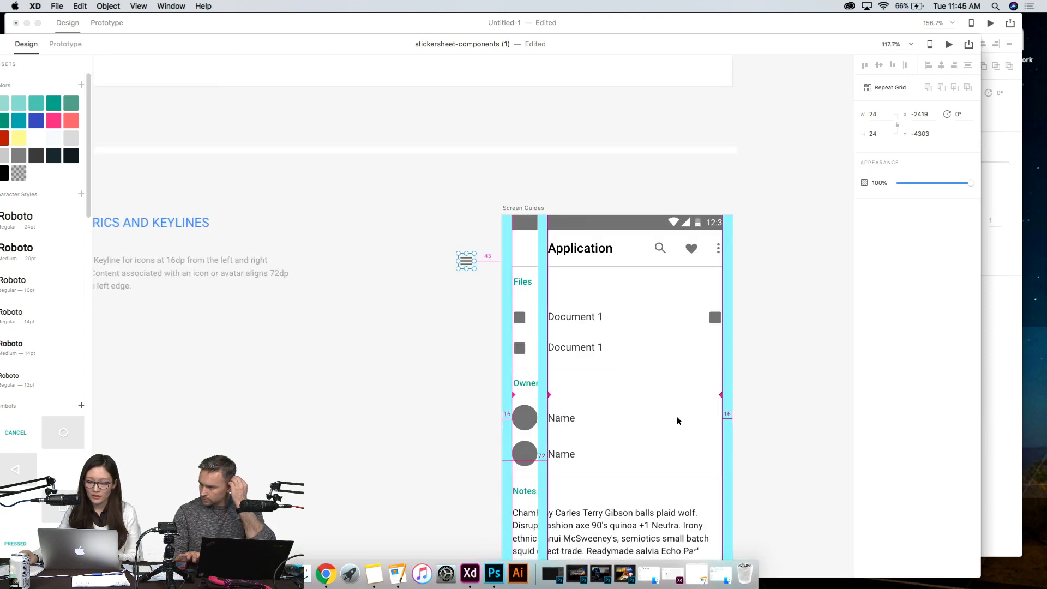
key(space)
drag(785, 457, 672, 231)
mouse_move(634, 374)
mouse_down()
mouse_move(450, 203)
mouse_move(446, 263)
mouse_up()
drag(597, 391, 508, 145)
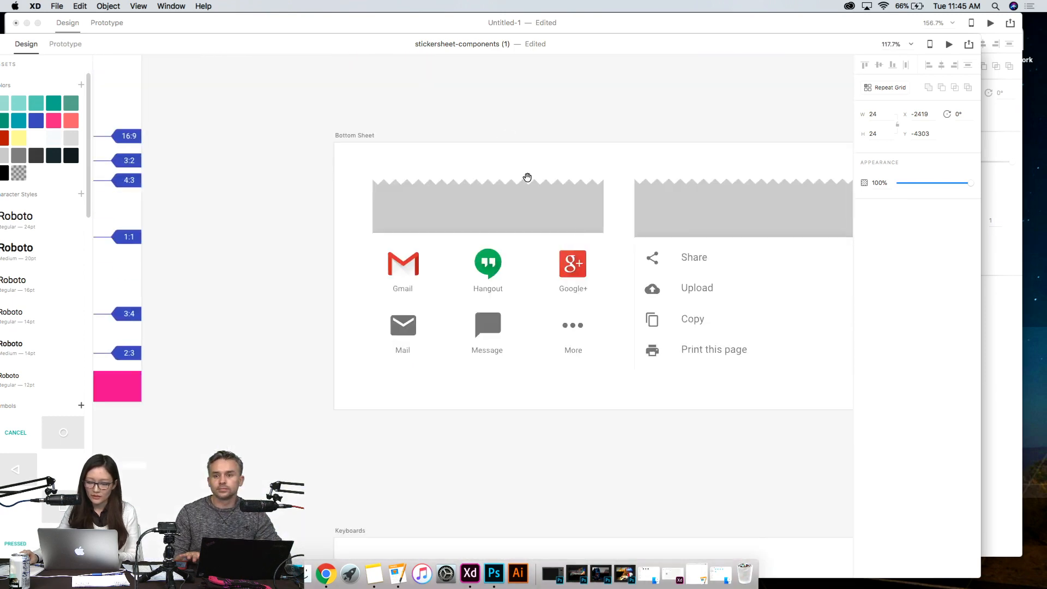
drag(452, 364, 601, 194)
drag(453, 381, 524, 220)
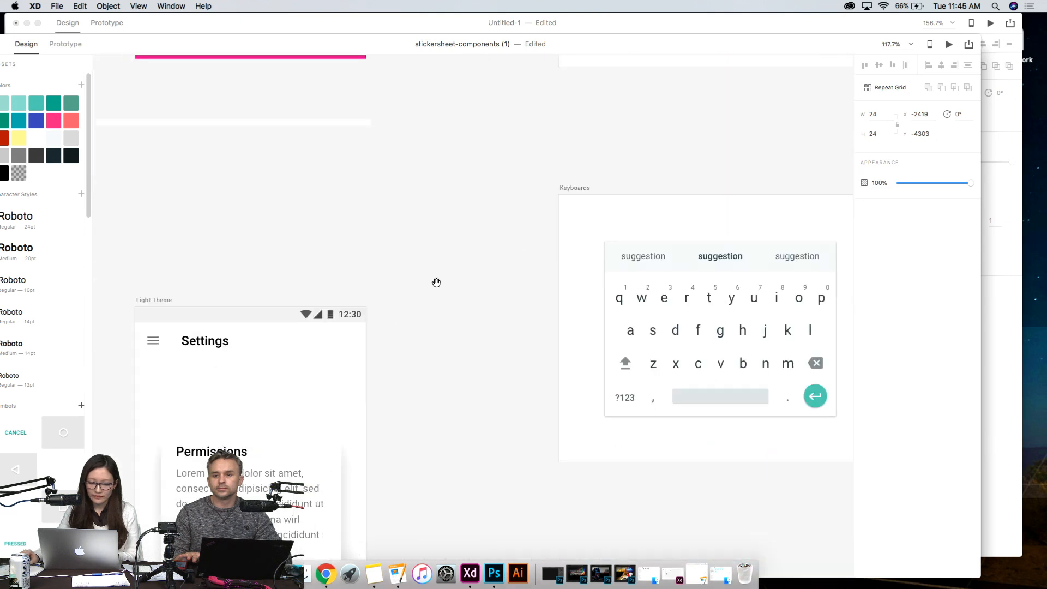
drag(423, 188, 428, 104)
drag(548, 462, 537, 265)
drag(529, 316, 568, 187)
drag(599, 323, 599, 290)
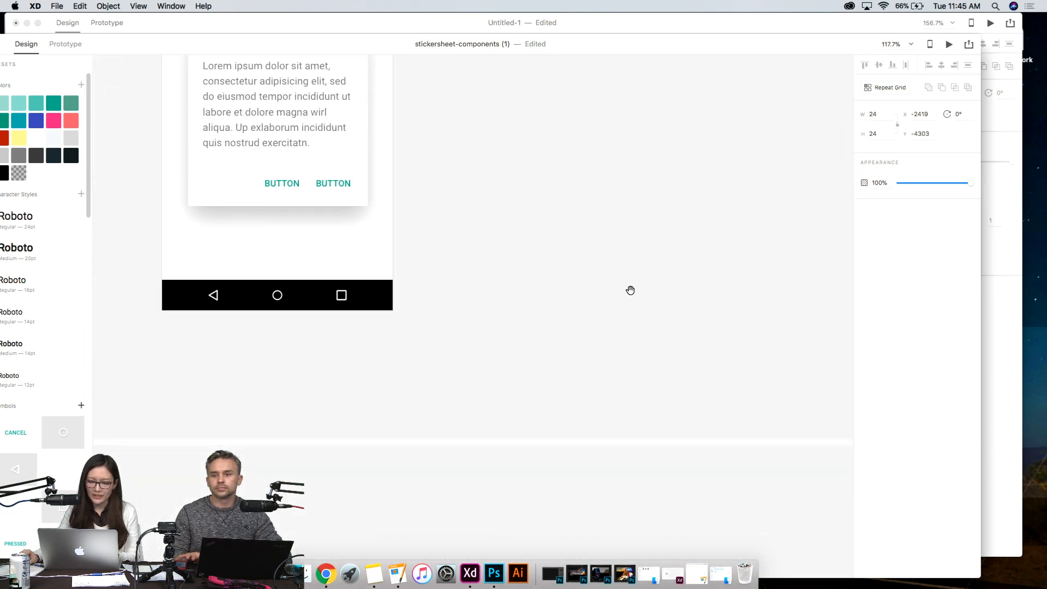
mouse_move(619, 222)
mouse_down()
mouse_move(582, 313)
mouse_move(538, 491)
mouse_up()
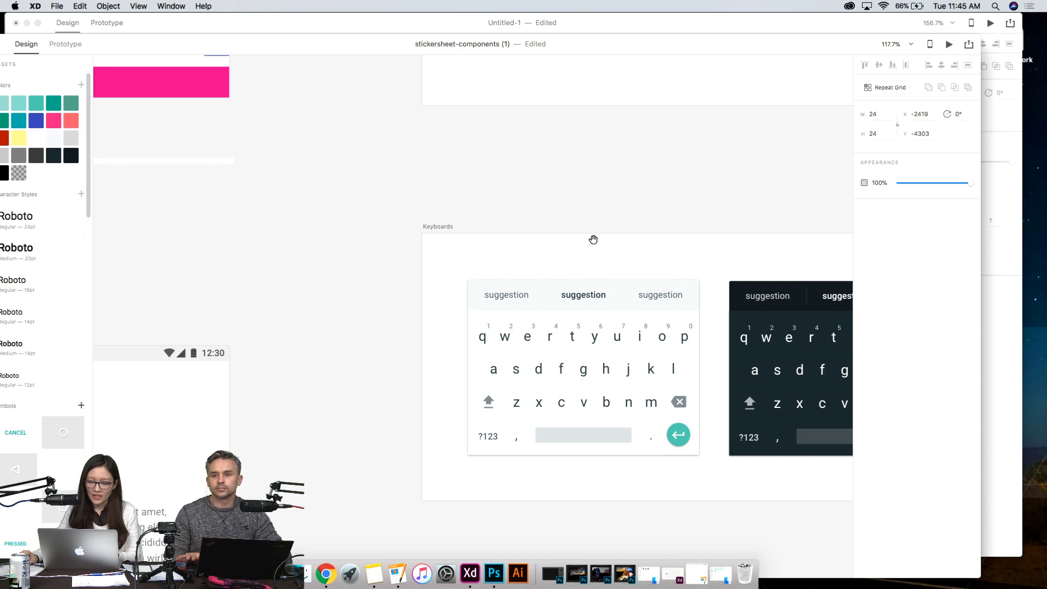
drag(594, 243, 503, 359)
drag(374, 299, 530, 385)
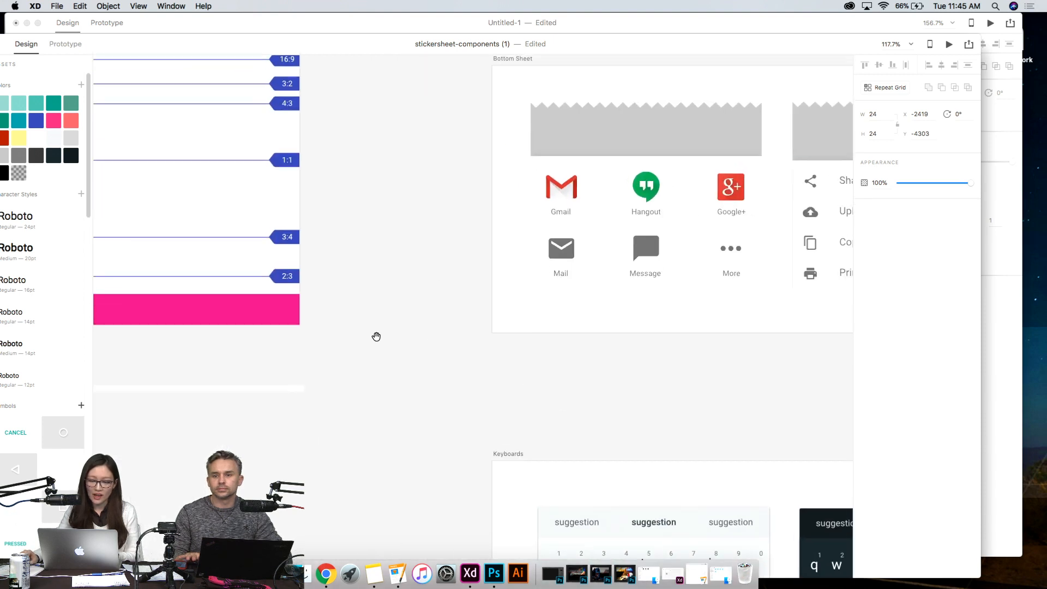
drag(377, 337, 643, 432)
drag(666, 293, 535, 453)
drag(601, 294, 552, 418)
drag(517, 313, 534, 411)
mouse_move(505, 273)
mouse_down()
mouse_move(507, 411)
mouse_move(538, 444)
mouse_up()
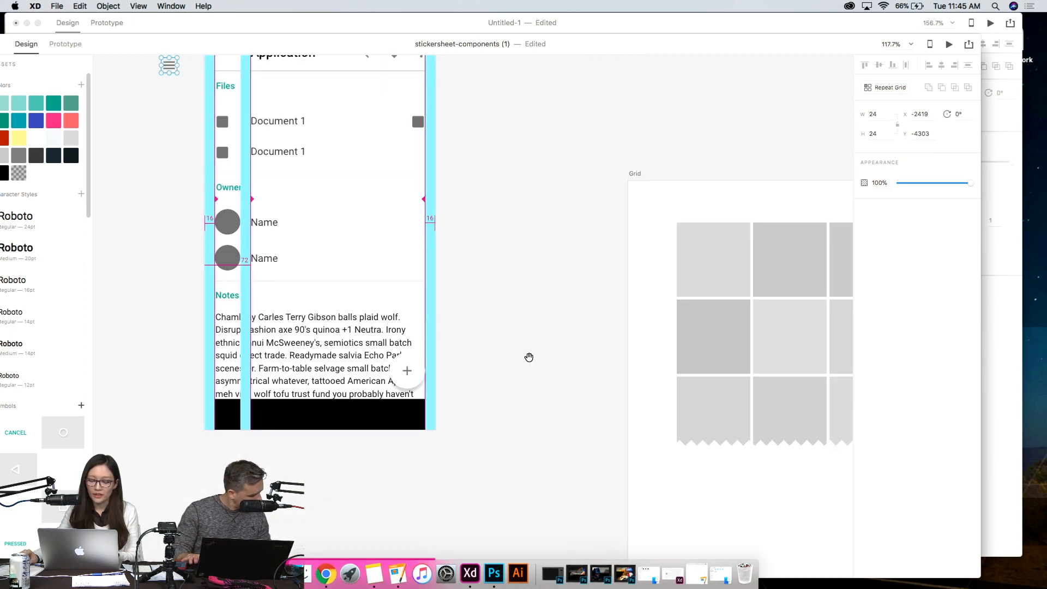
drag(534, 352, 451, 416)
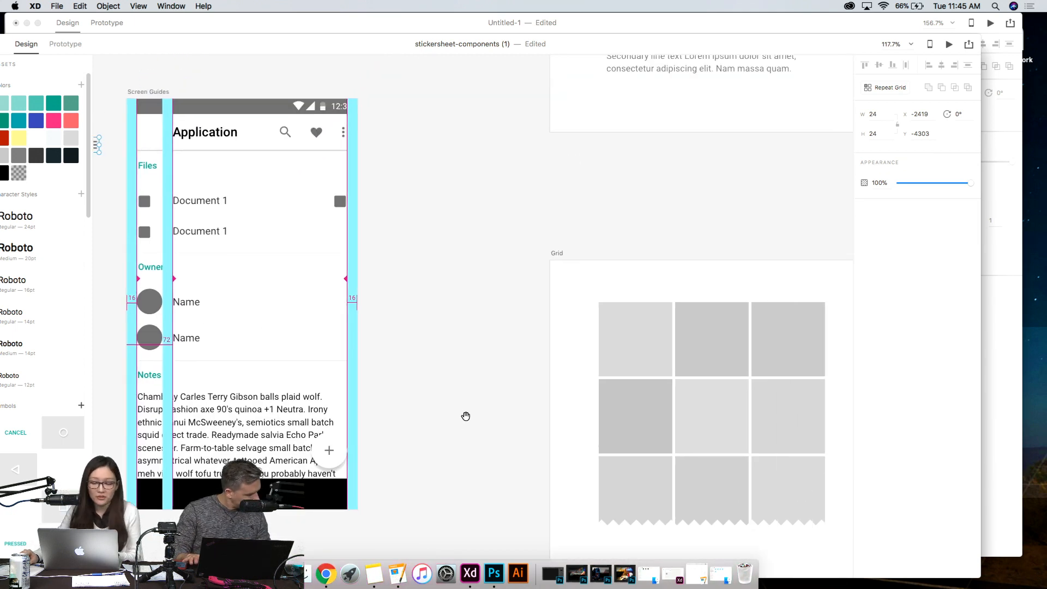
scroll(475, 315, down, 10)
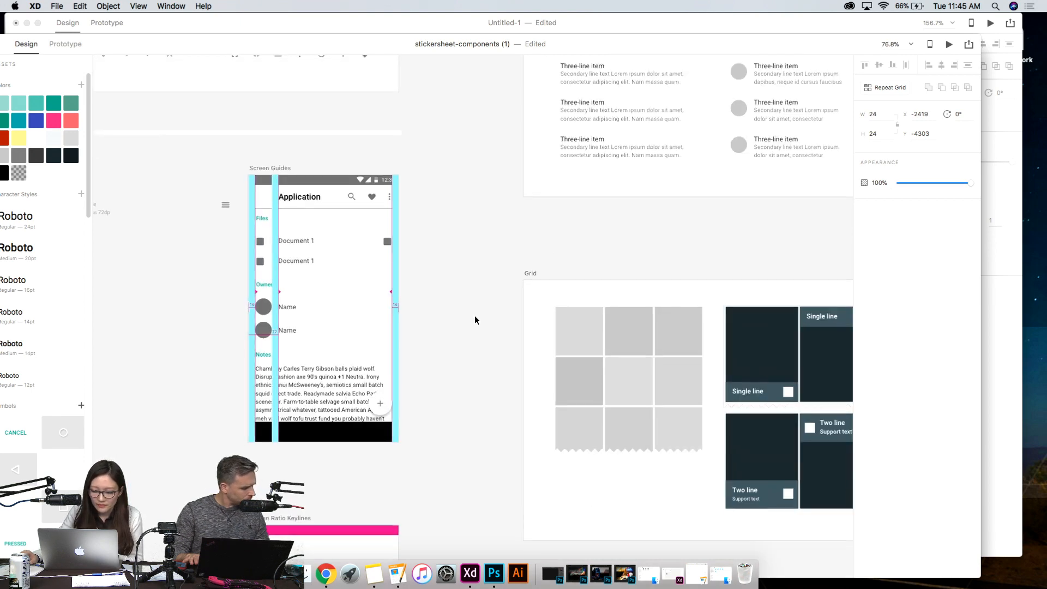
drag(509, 519, 349, 190)
drag(414, 350, 419, 314)
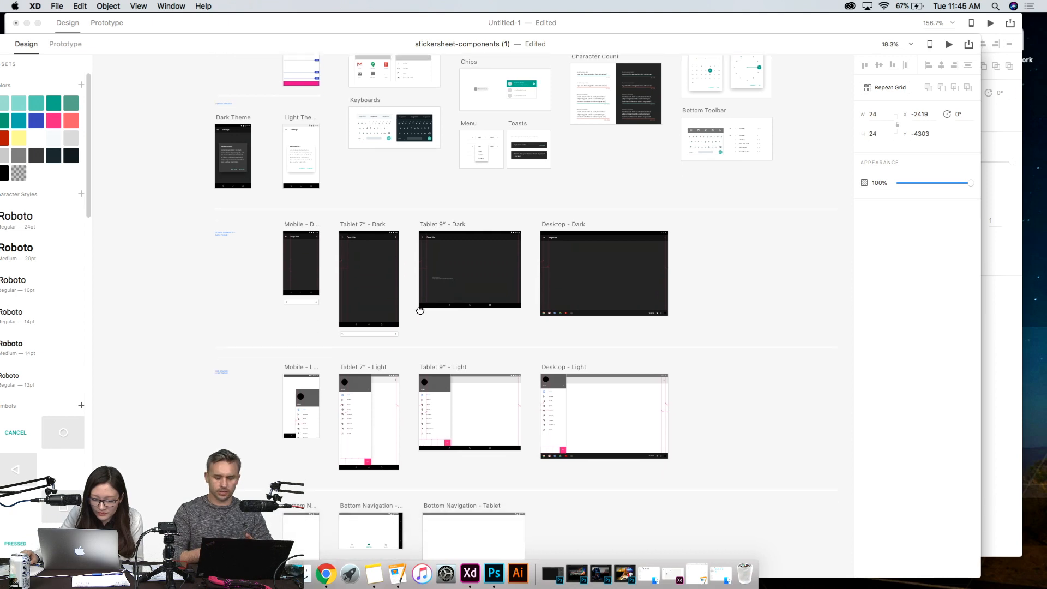
- Copy the mobile search bar from the sticker sheet into Untitled-1 and place it just below the map's grey background, at about Y 1195
scroll(206, 359, up, 10)
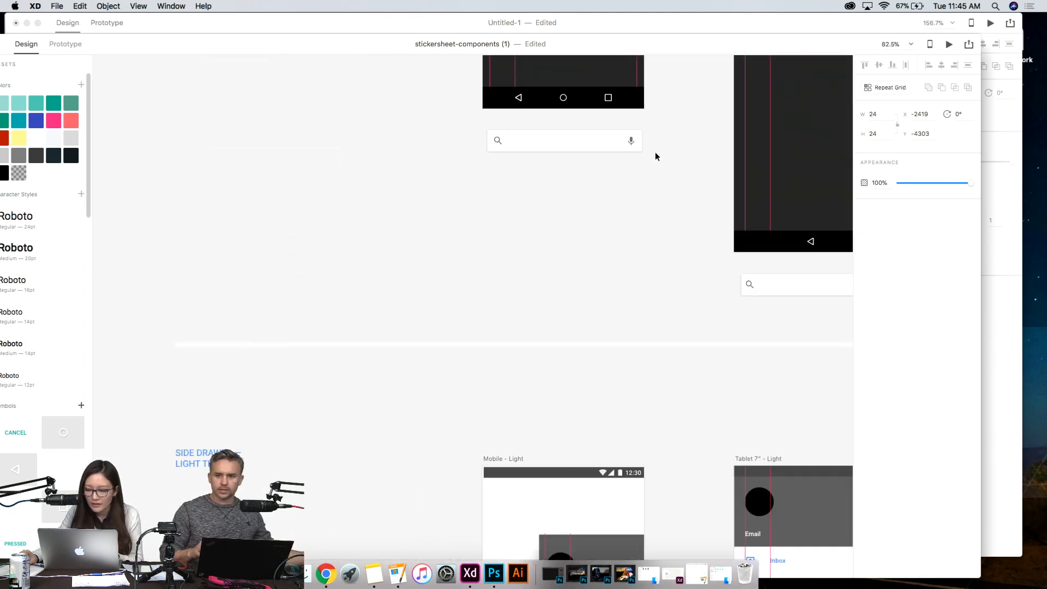
drag(664, 190, 448, 113)
drag(676, 181, 404, 116)
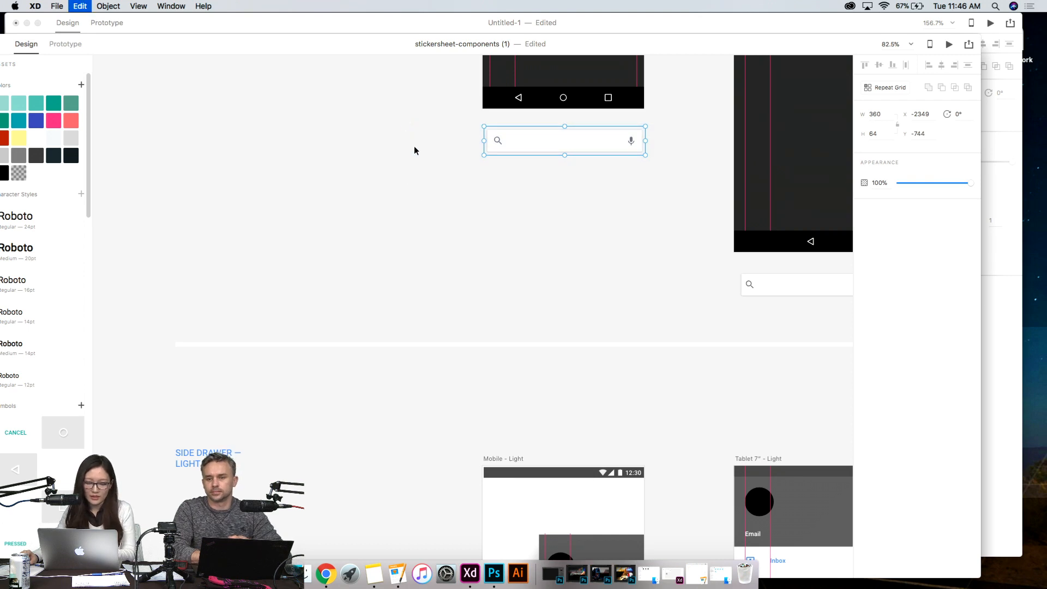
click(149, 21)
click(404, 332)
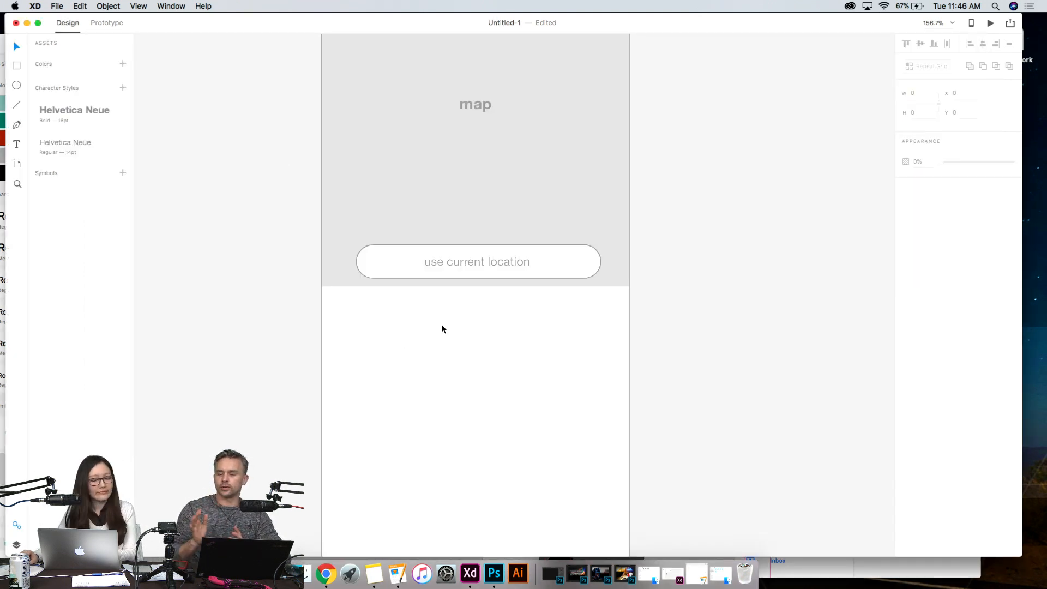
key(super+v)
mouse_move(445, 295)
mouse_down()
mouse_move(446, 326)
mouse_move(443, 314)
mouse_up()
- Unlock the grey background Rectangle 1 and extend its lower edge below the search bar, to a height of about 1266
click(367, 178)
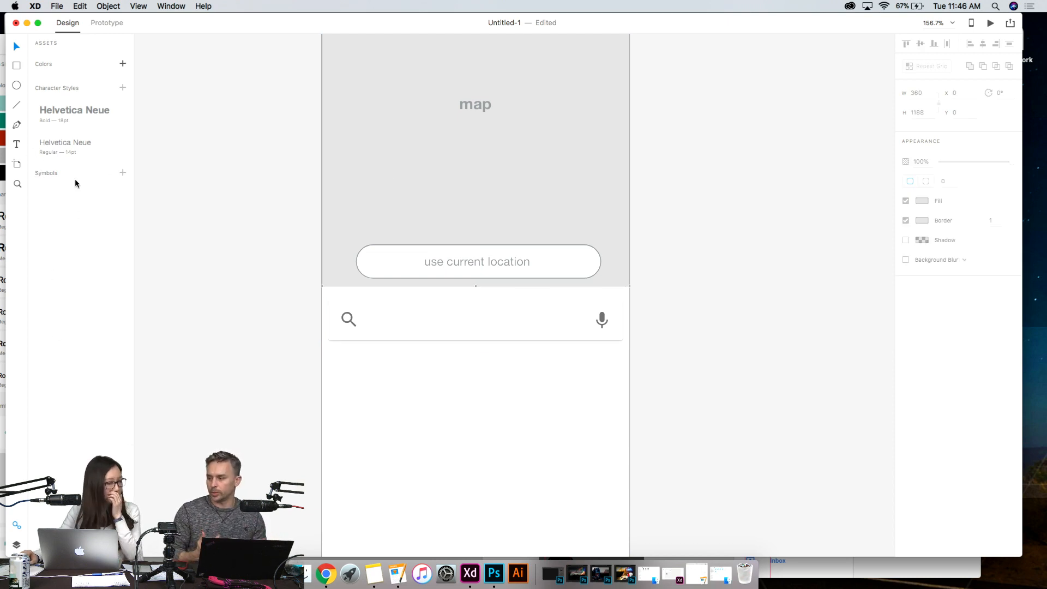
click(16, 546)
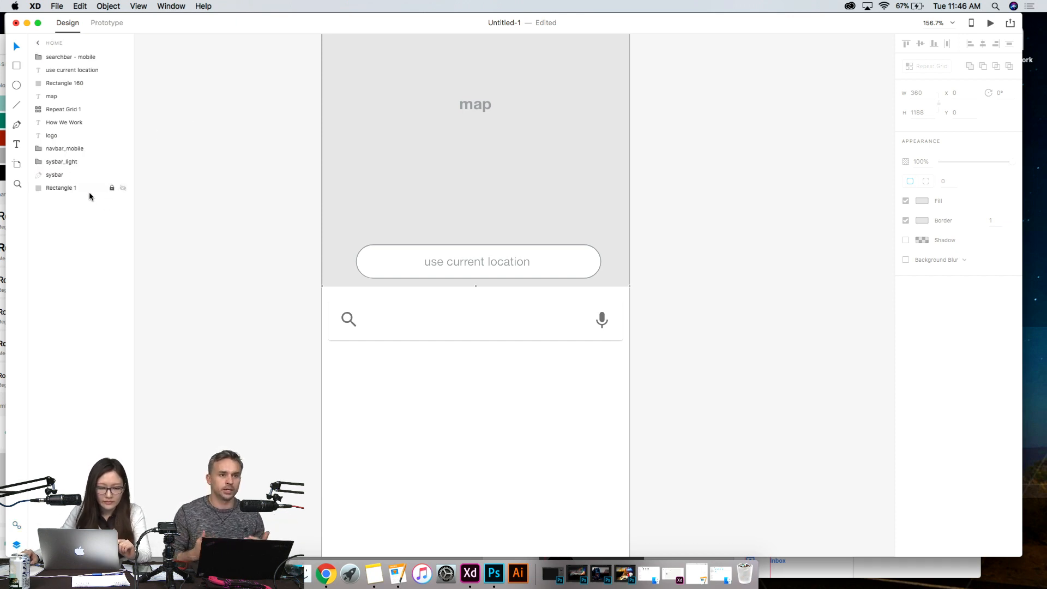
click(112, 188)
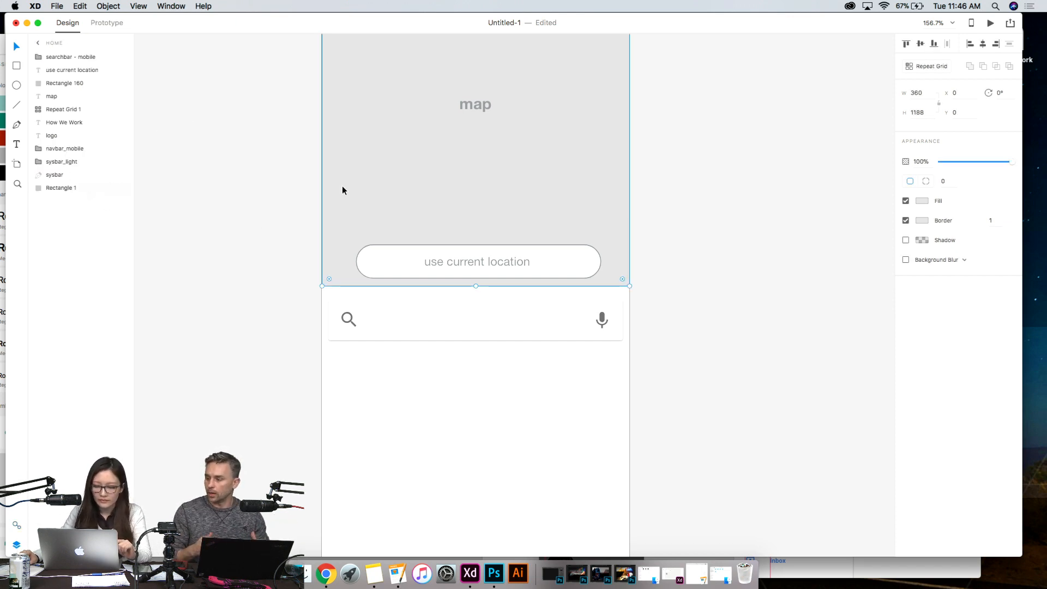
drag(476, 286, 561, 352)
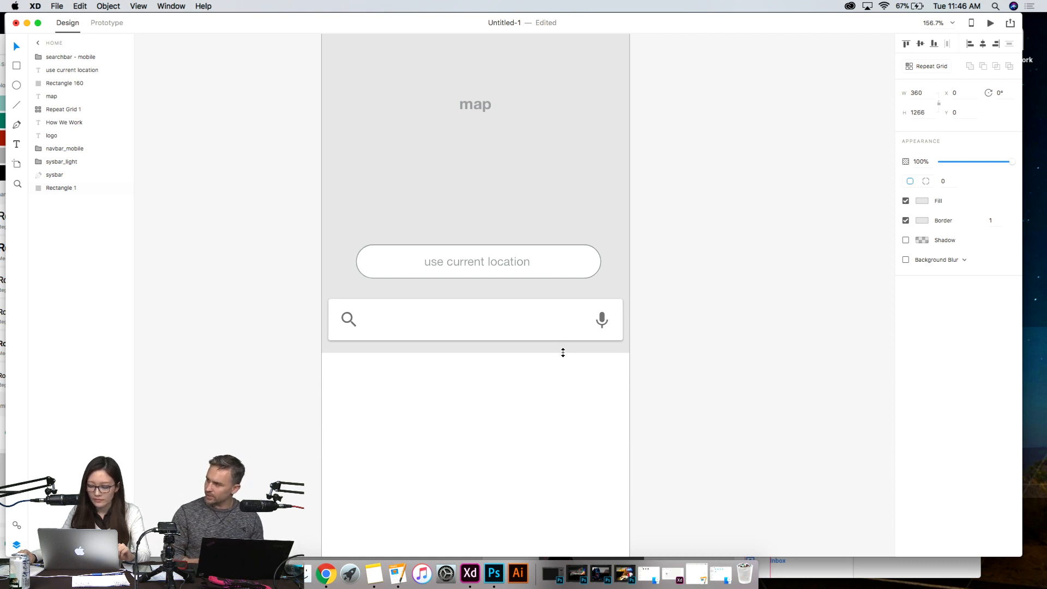
click(703, 375)
- Nudge the search bar down to Y 1201, near the grey background's lower edge
click(493, 318)
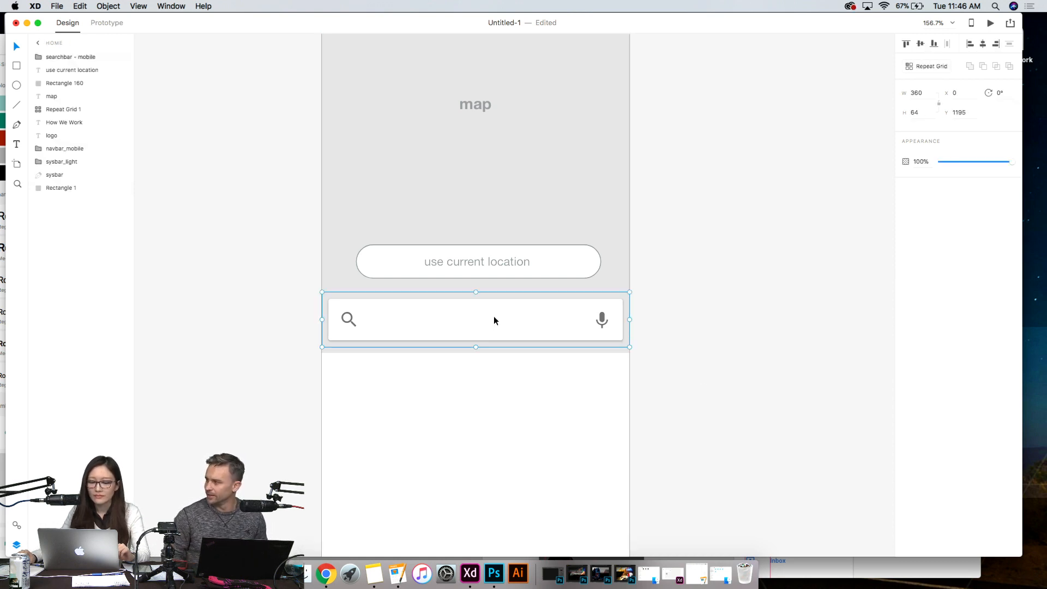
key(Down)
key(Down)
key(Down)
key(Down)
key(Down)
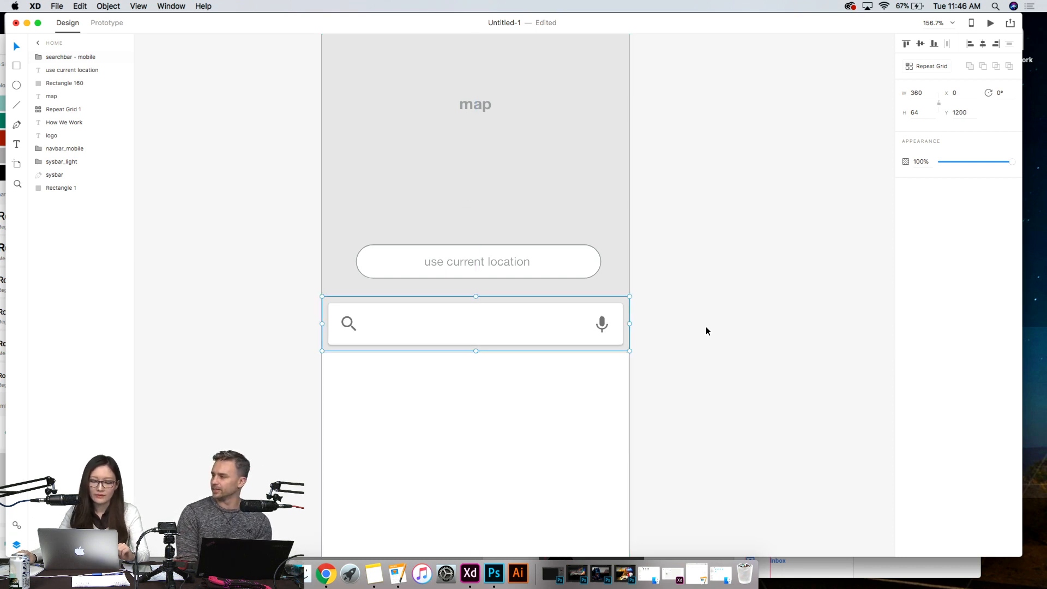
key(Down)
key(Down)
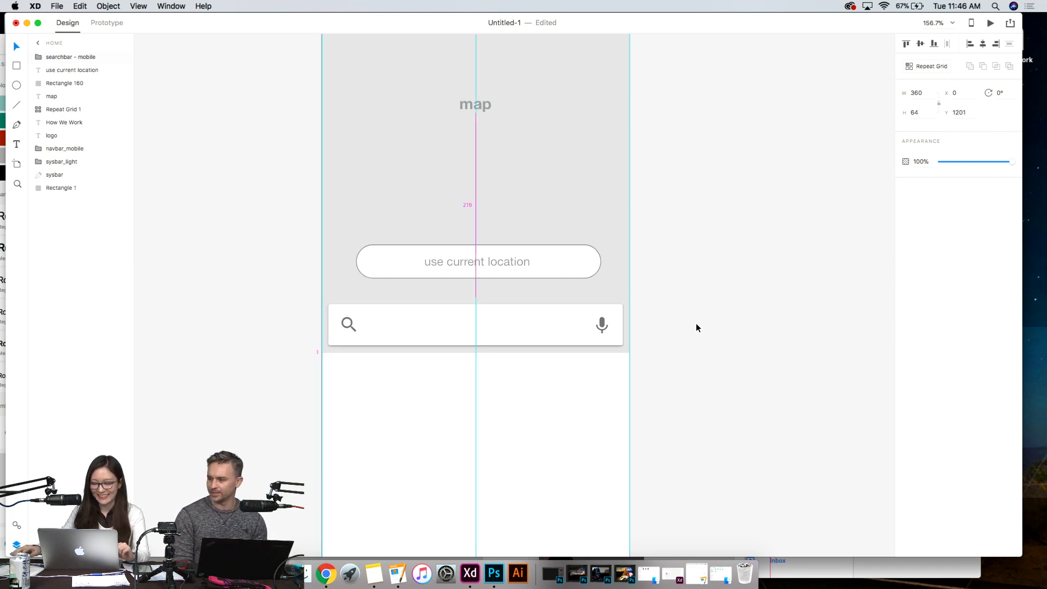
click(696, 327)
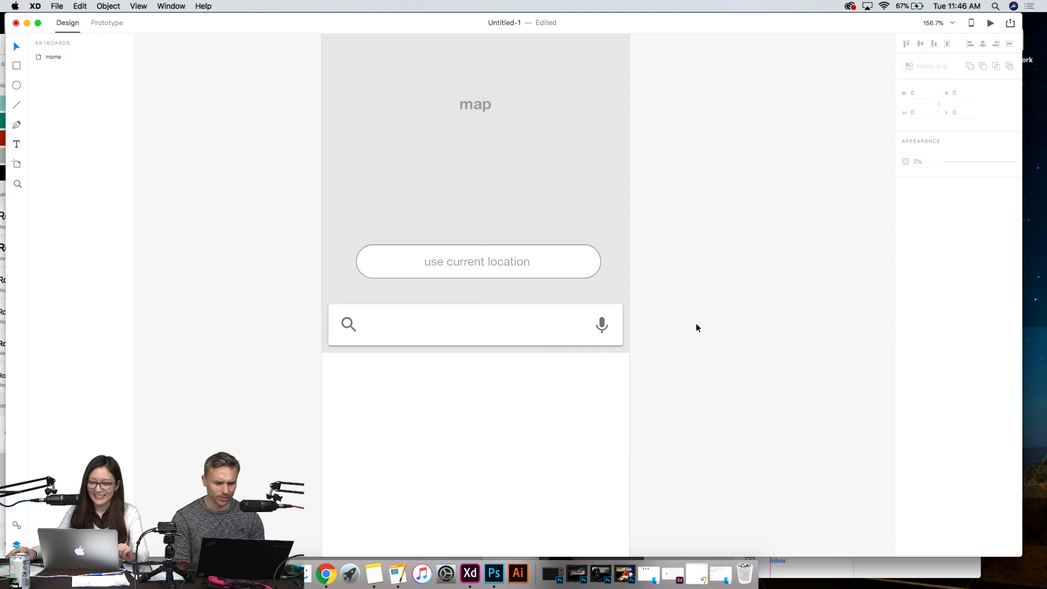
- Ungroup the search bar so its search icon, microphone icon and background are separate objects
click(349, 322)
double_click(348, 321)
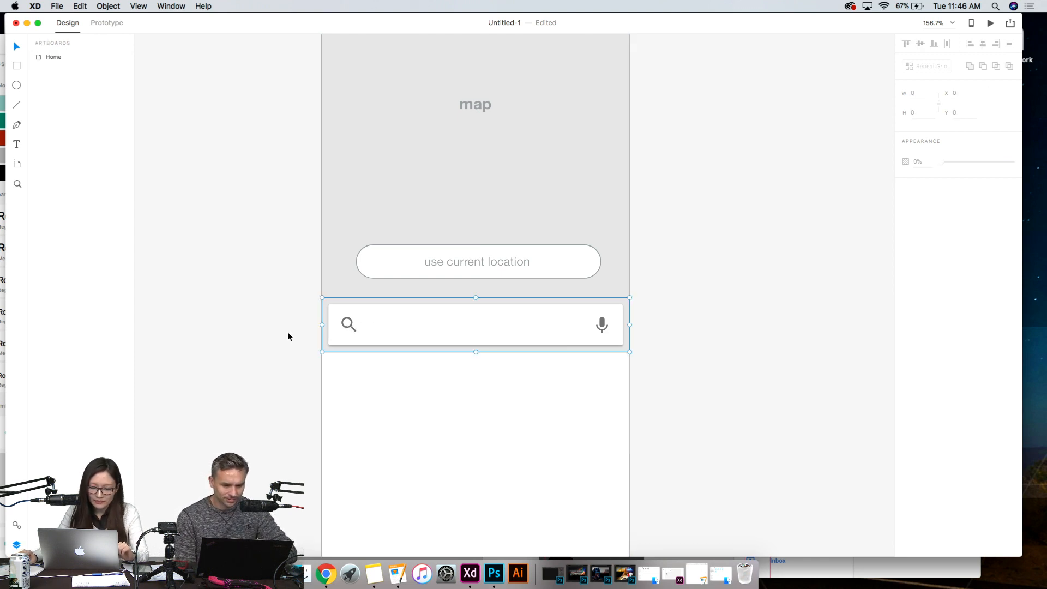
double_click(348, 323)
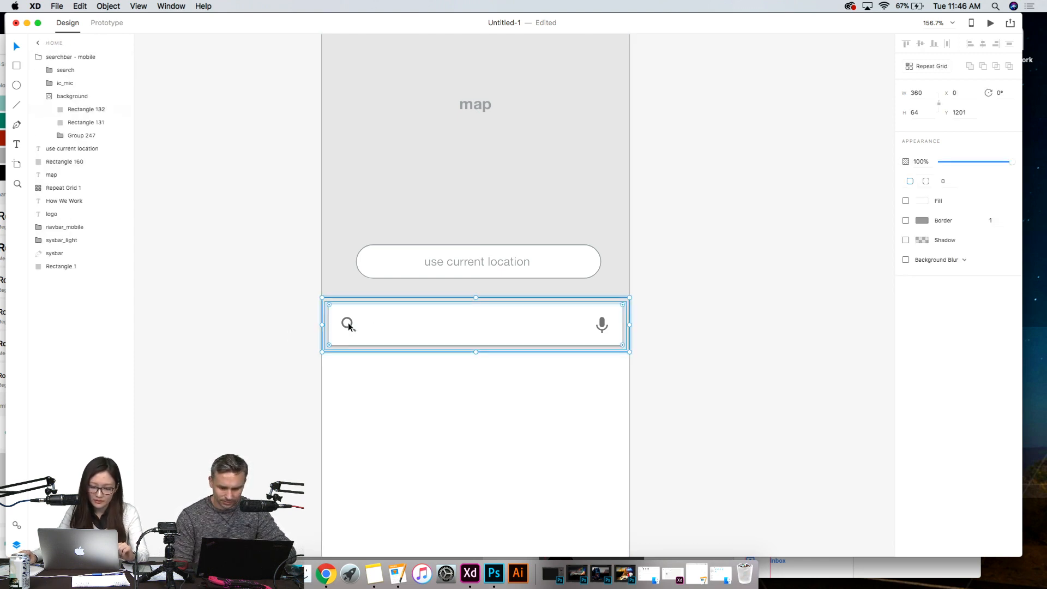
click(260, 323)
click(428, 333)
click(107, 6)
click(131, 31)
click(491, 368)
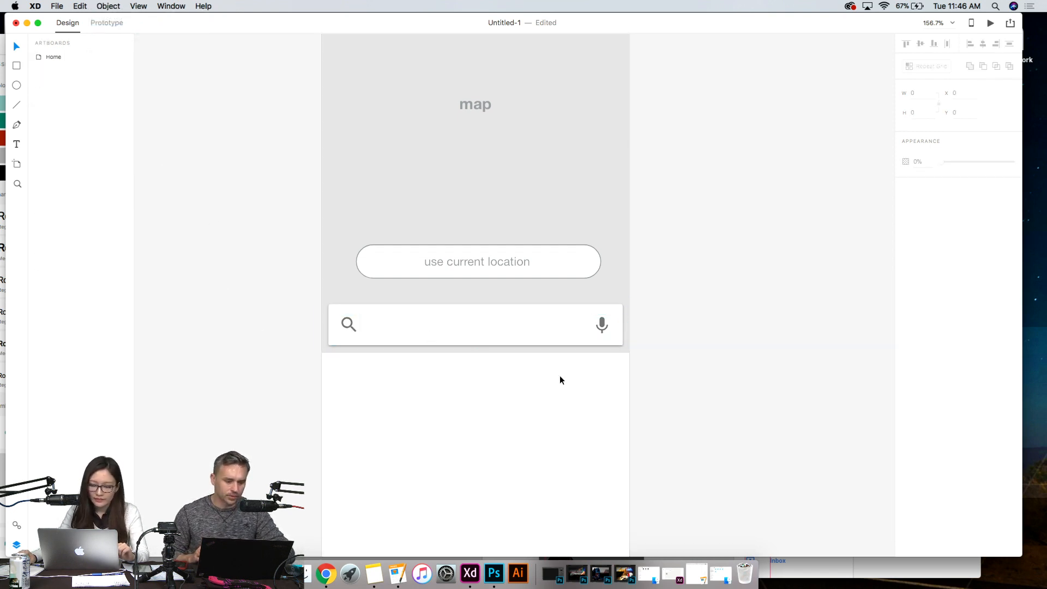
- Ungroup the mask of the search bar's background
click(348, 324)
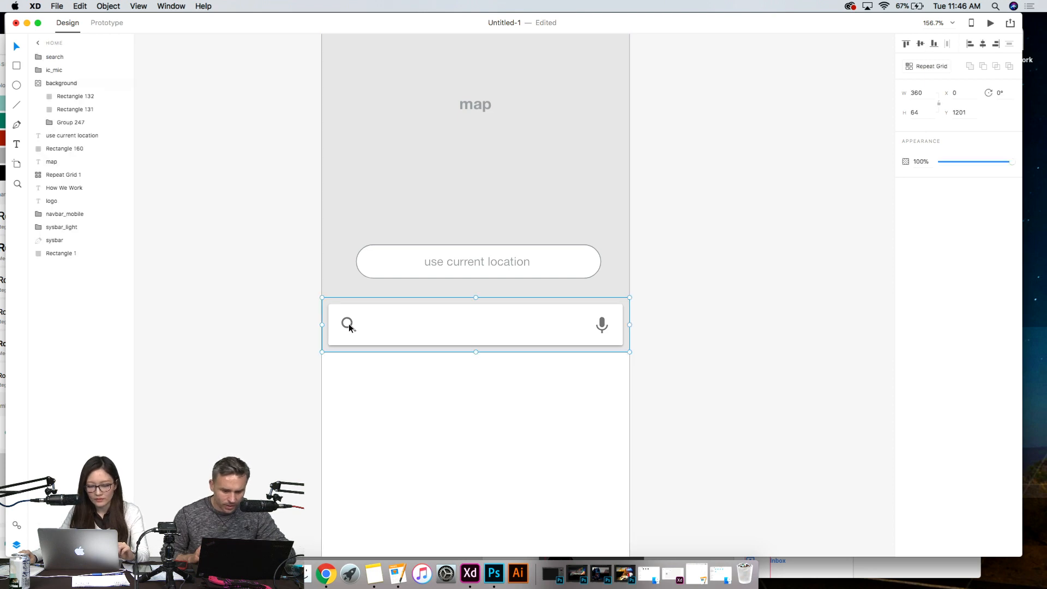
click(338, 322)
click(404, 319)
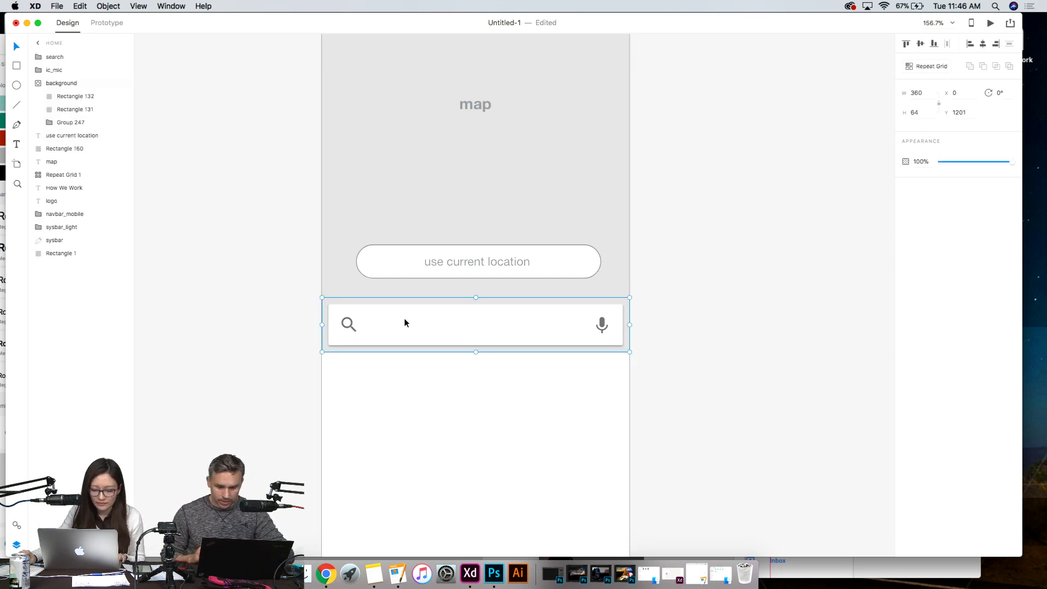
click(106, 6)
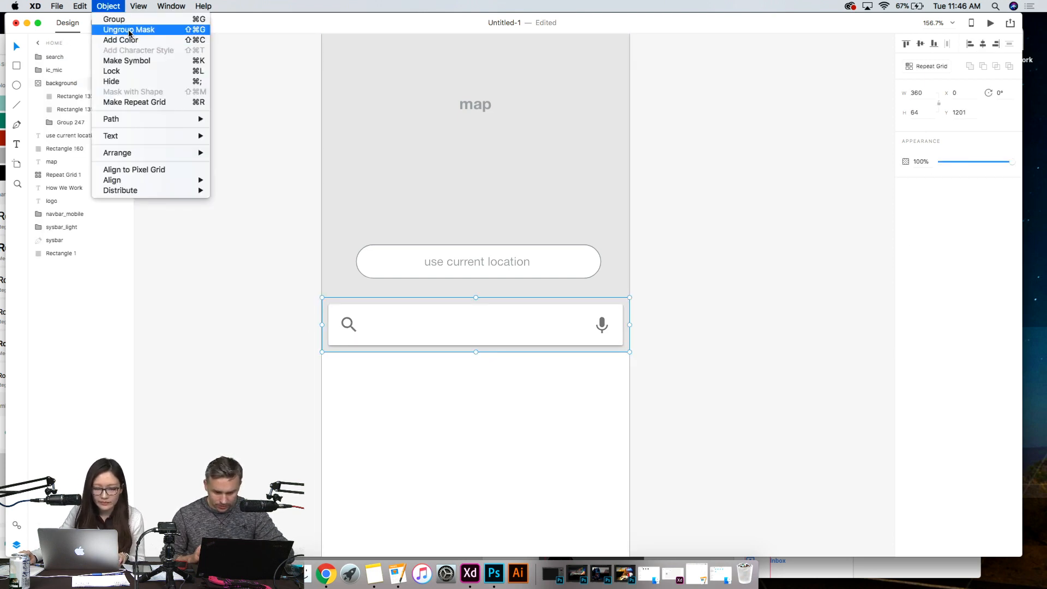
click(150, 35)
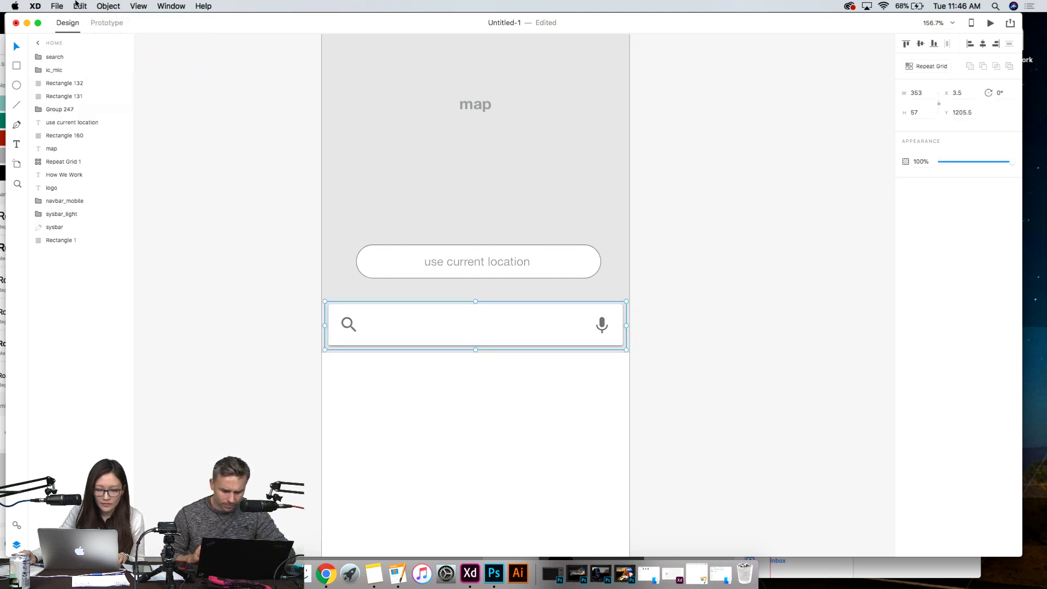
- Ungroup the search bar's background group so its individual layers become separate objects
click(108, 6)
click(214, 243)
click(228, 316)
- Select the whole magnifying-glass search icon in the search bar and delete it
click(348, 322)
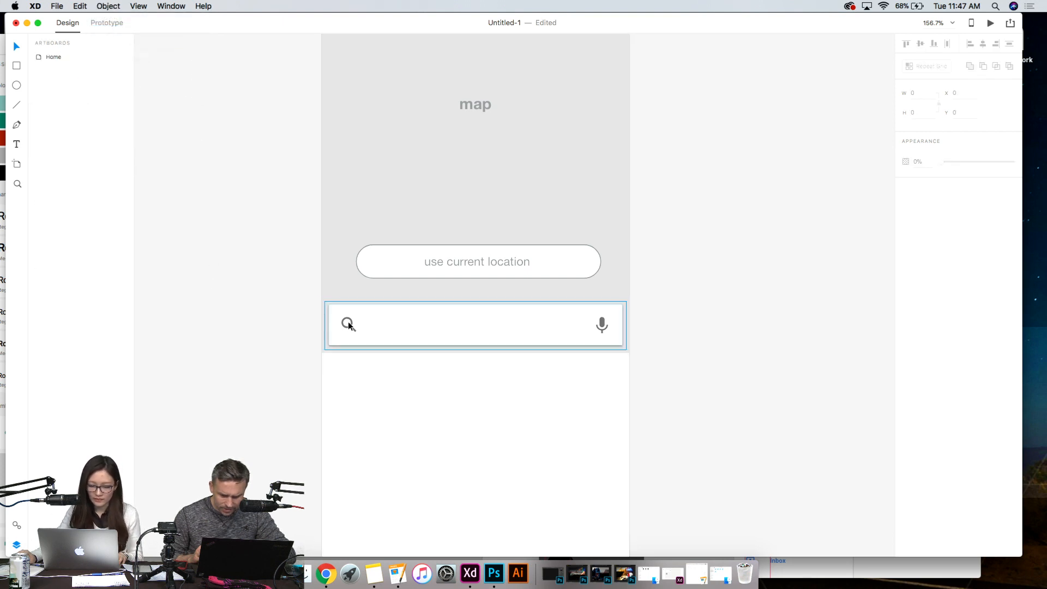
double_click(348, 325)
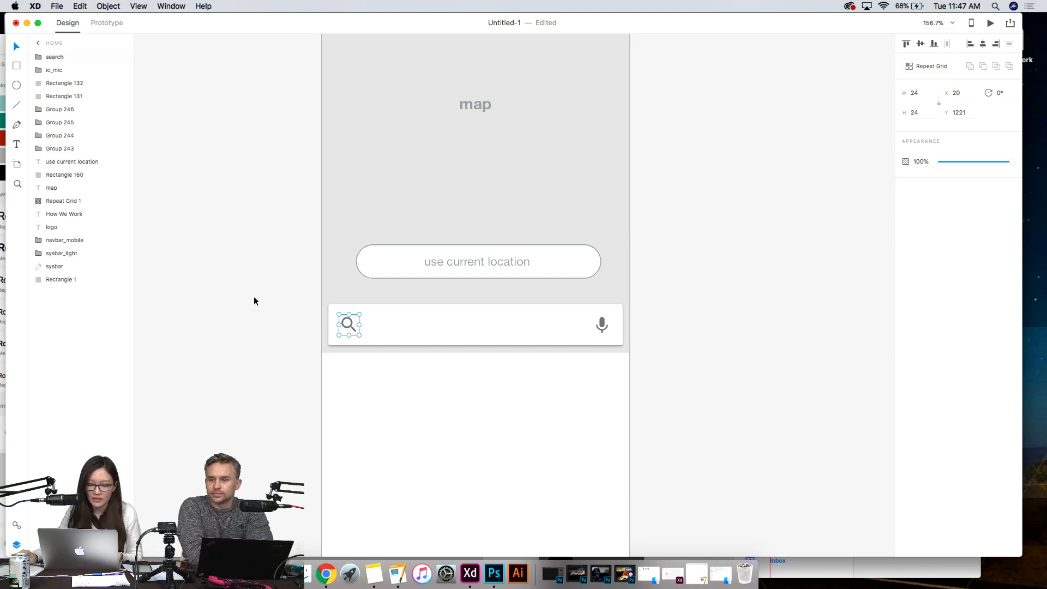
click(215, 330)
click(352, 324)
key(alt)
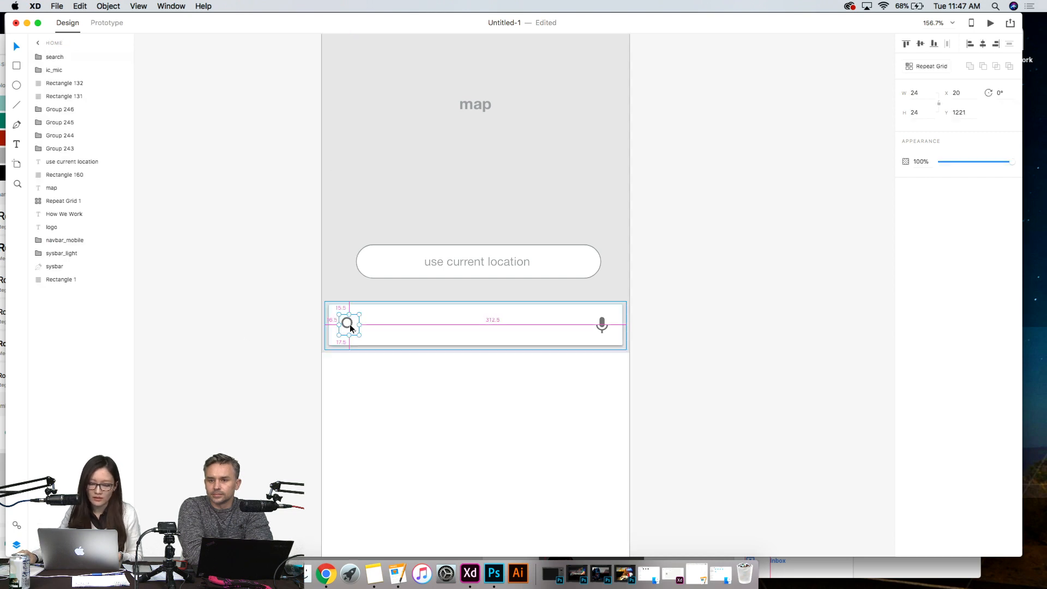
double_click(351, 325)
click(350, 335)
click(349, 325)
key(alt)
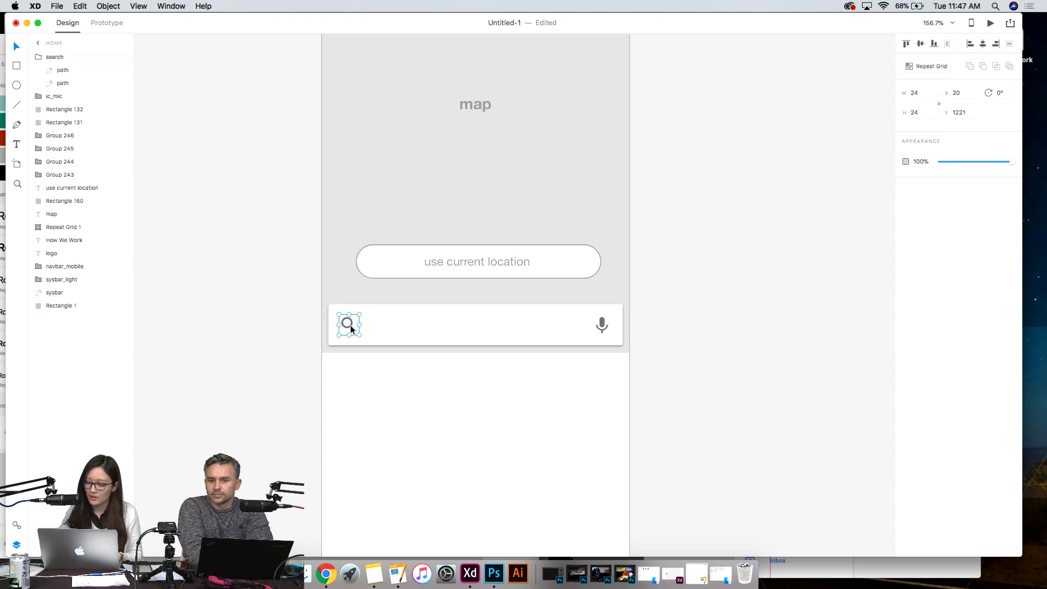
key(Delete)
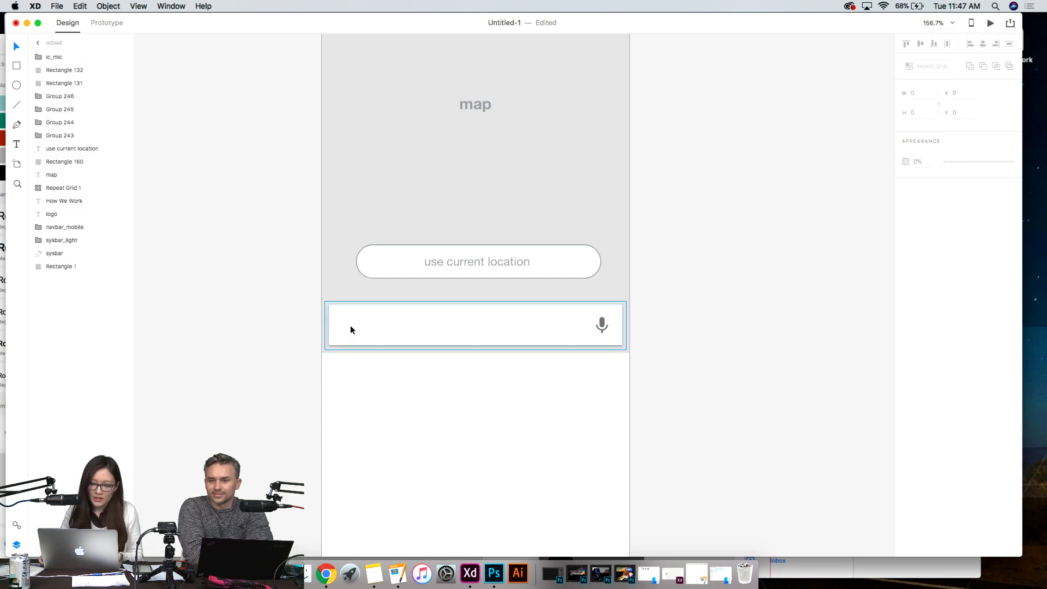
click(289, 341)
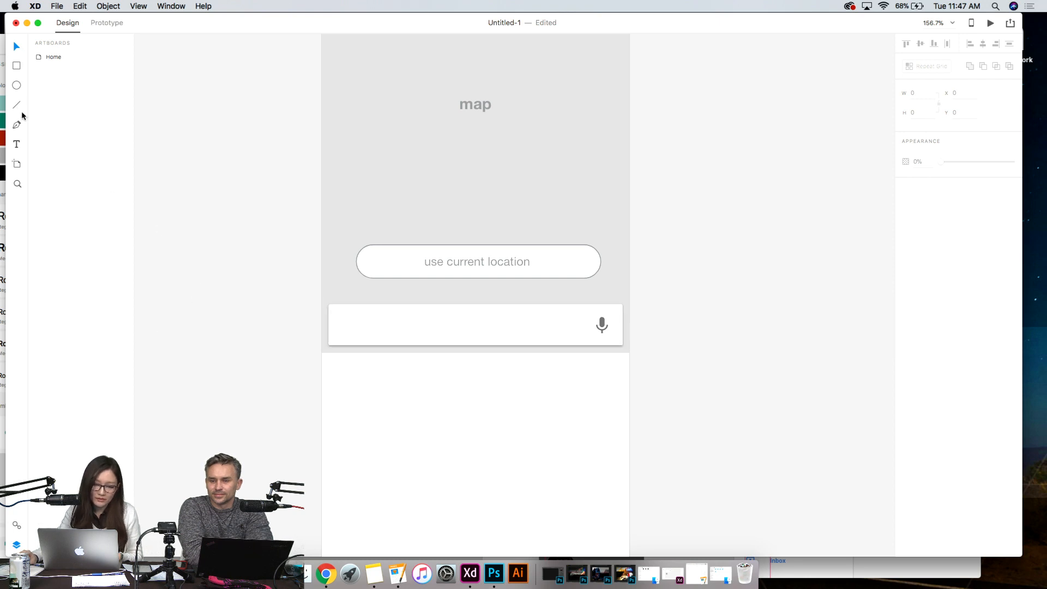
- Add the placeholder text "address?" inside the search bar with the Text tool
click(17, 144)
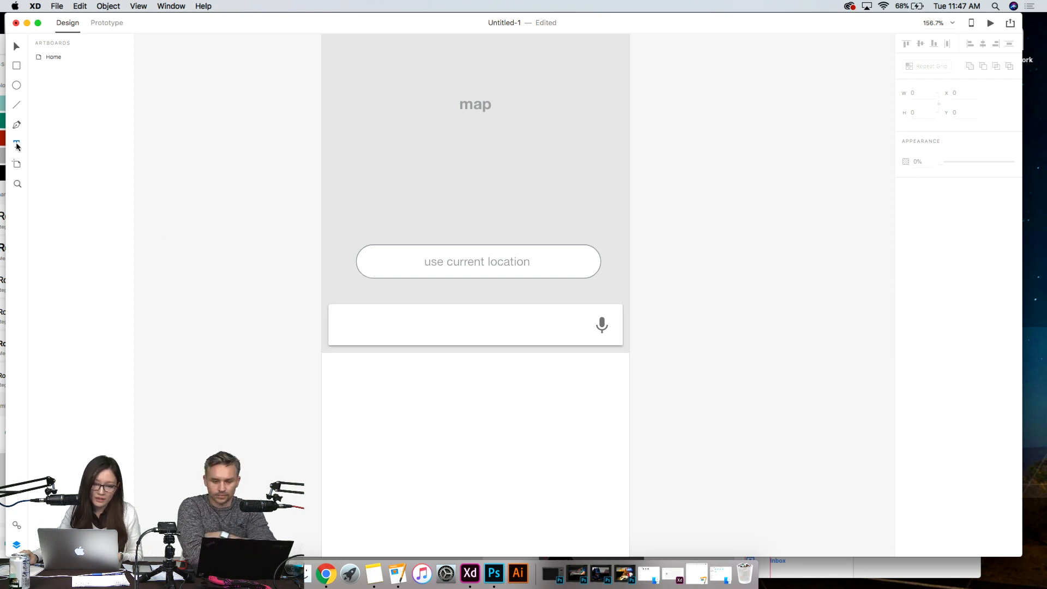
click(363, 332)
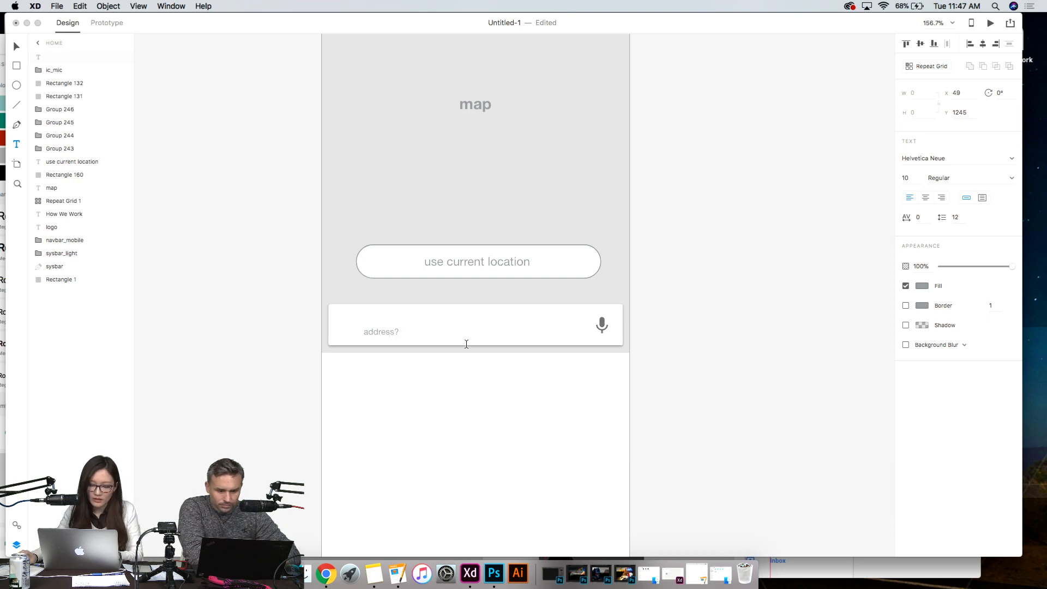
key(Escape)
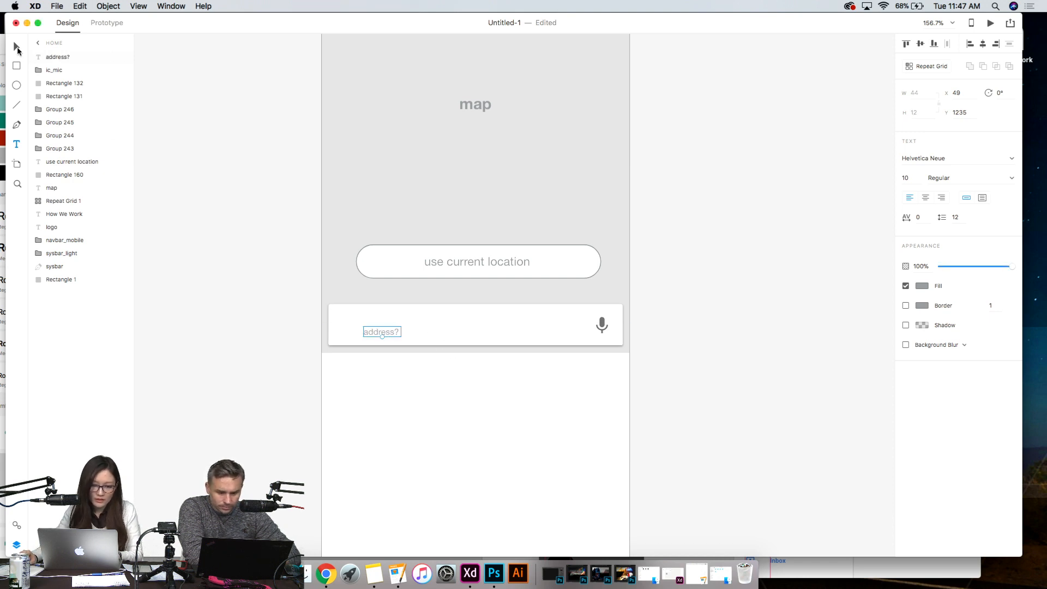
- Apply the saved Helvetica Neue Regular 14pt character style to "address?" and move the text to about X 34, Y 1225
click(16, 525)
click(96, 144)
click(643, 327)
mouse_move(403, 332)
mouse_down()
mouse_move(410, 319)
mouse_move(388, 323)
mouse_up()
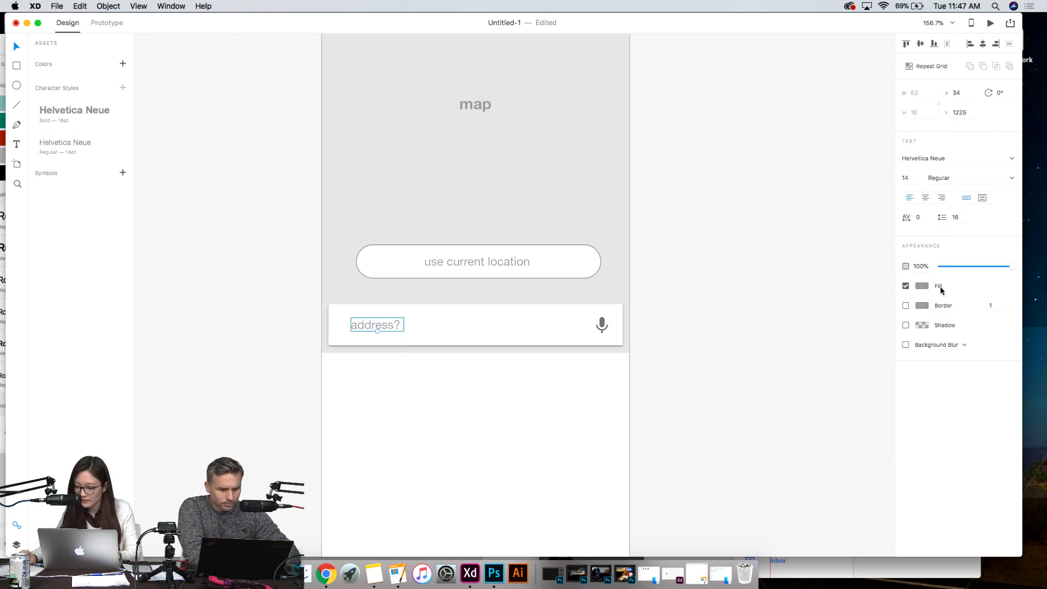
- Change the fill of the "address?" text to the lighter grey swatch #B9B9B9
click(921, 287)
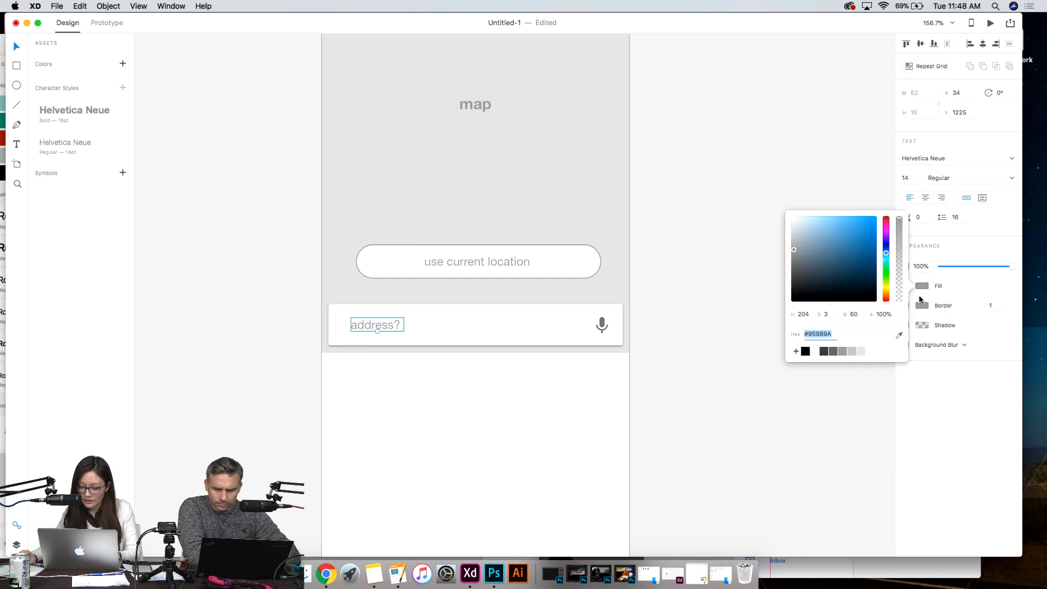
click(853, 352)
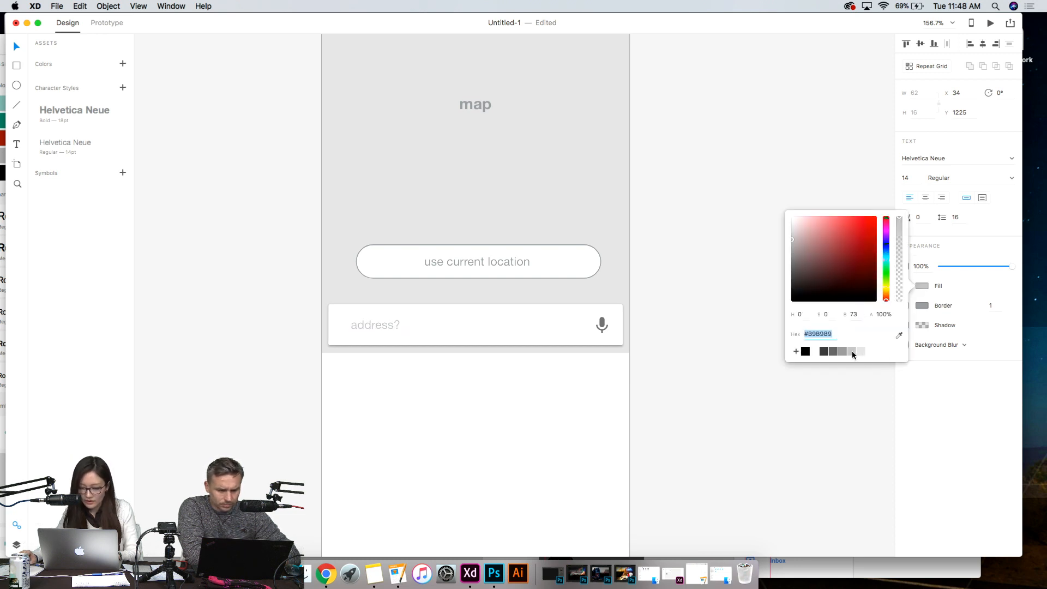
click(721, 397)
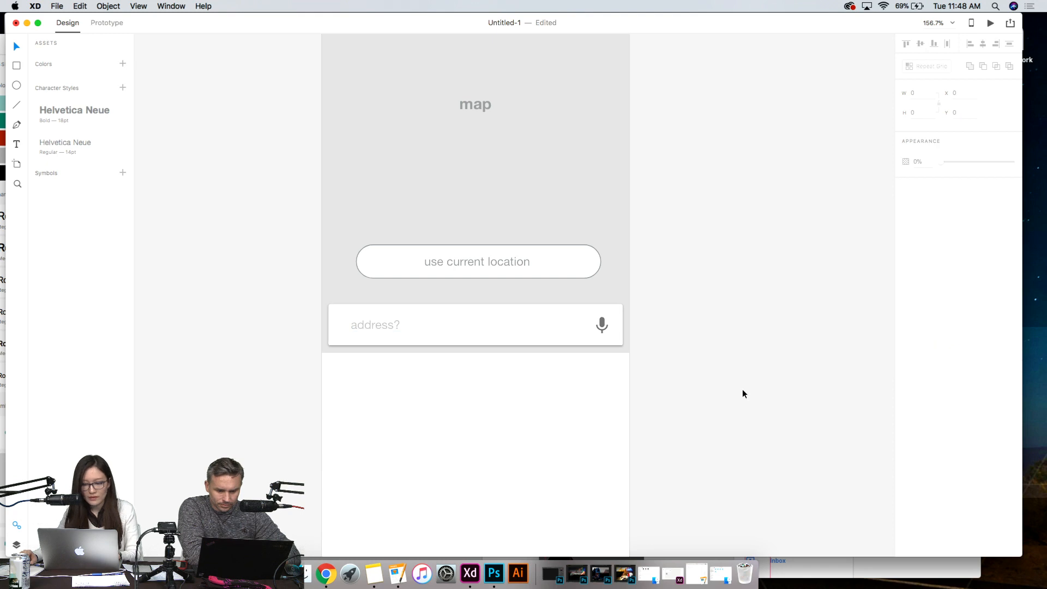
scroll(751, 405, down, 2)
click(460, 291)
click(759, 318)
click(462, 283)
scroll(732, 279, down, 1)
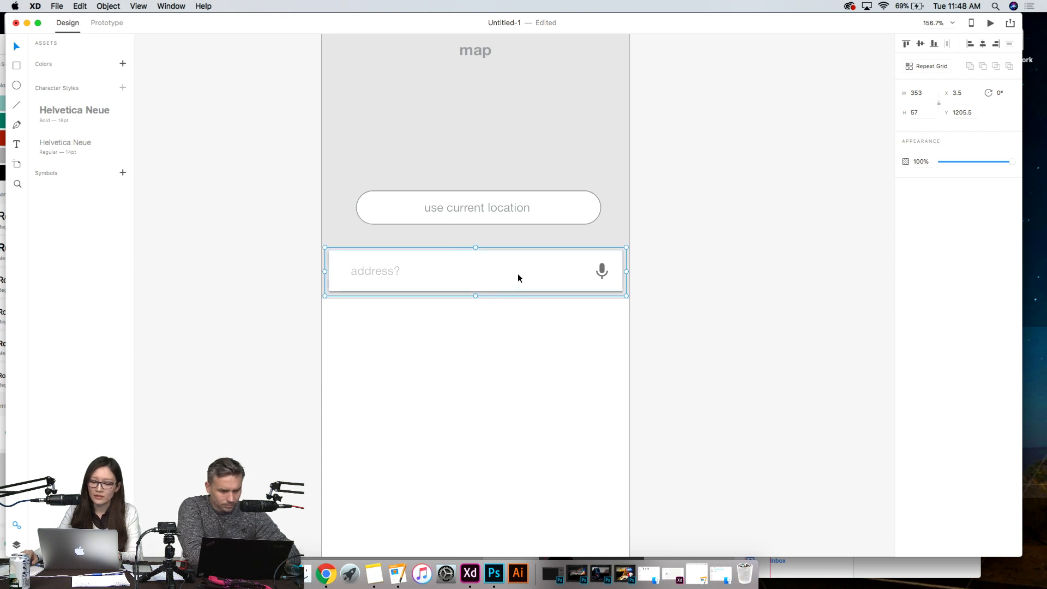
click(679, 266)
- Move the "use current location" label and its rounded button together to X 37, Y 1150, centred above the address bar
scroll(679, 267, up, 10)
click(488, 376)
mouse_move(568, 389)
mouse_down()
mouse_move(565, 411)
mouse_move(577, 410)
mouse_move(566, 398)
mouse_up()
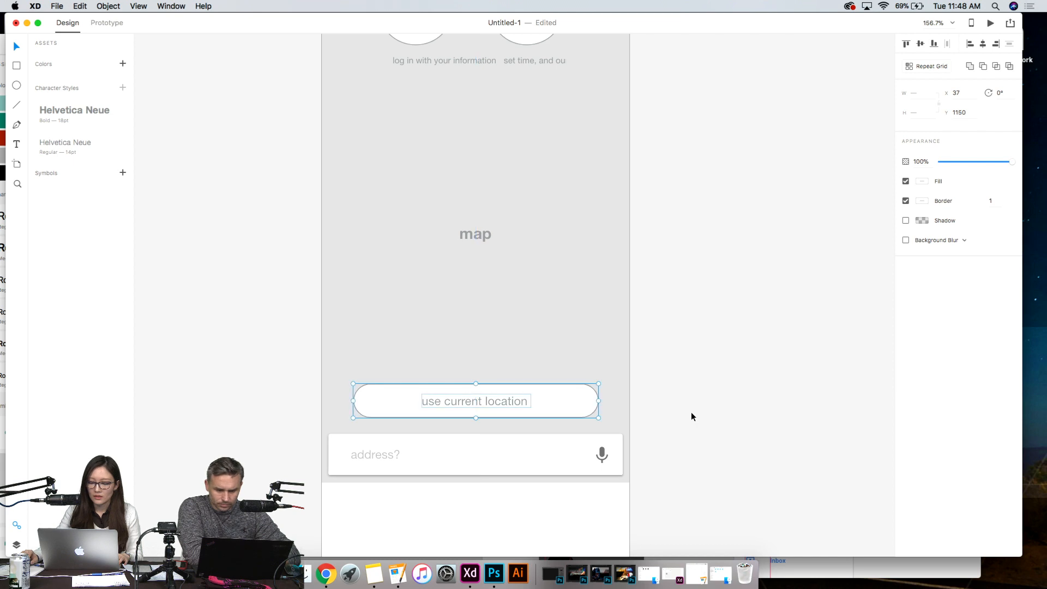
click(721, 451)
scroll(721, 451, down, 5)
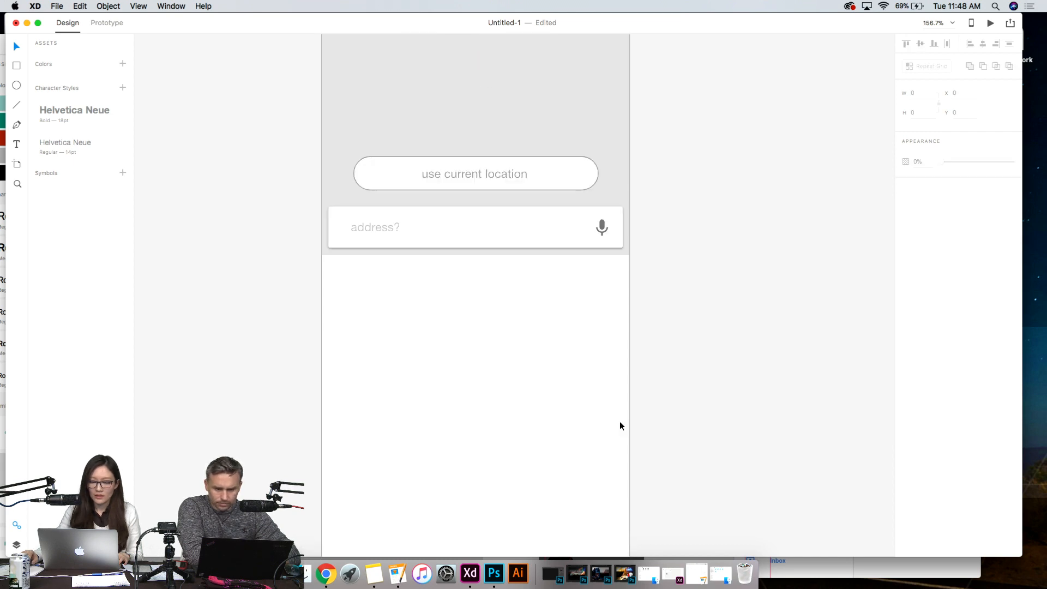
scroll(671, 421, down, 5)
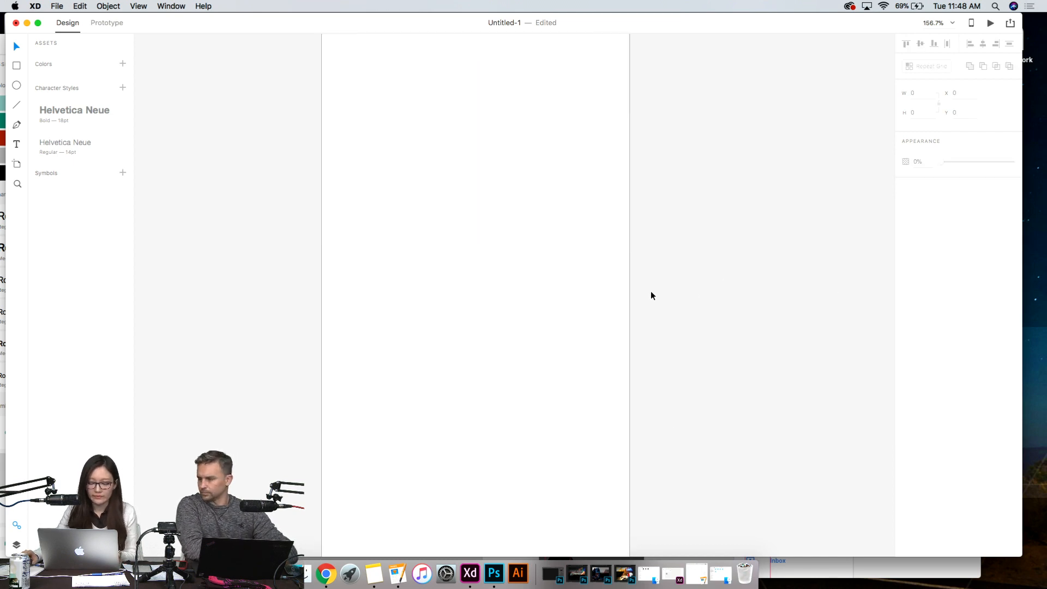
scroll(651, 293, down, 5)
scroll(651, 296, down, 5)
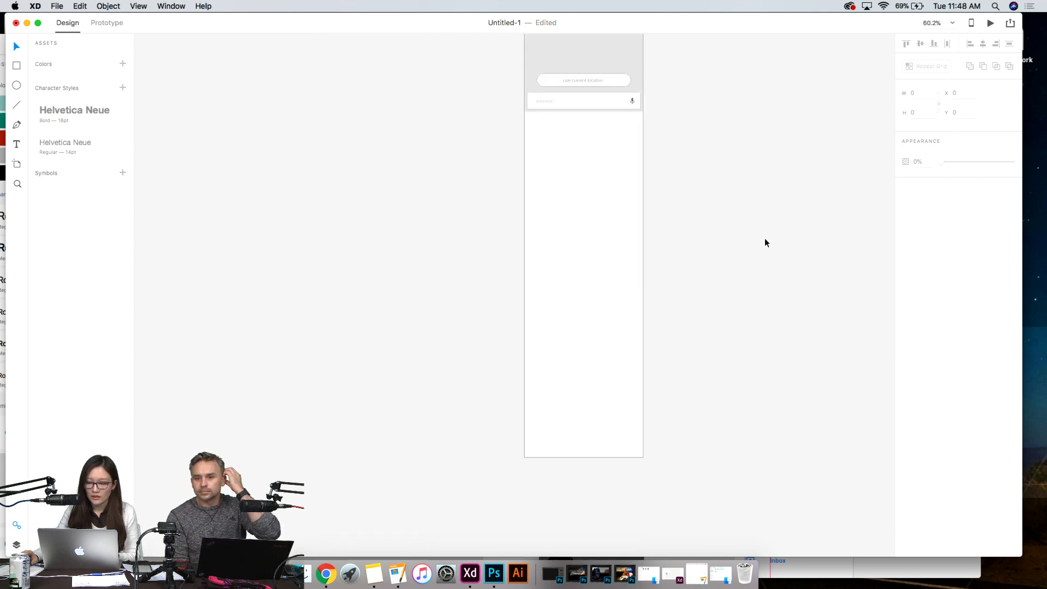
scroll(610, 253, down, 5)
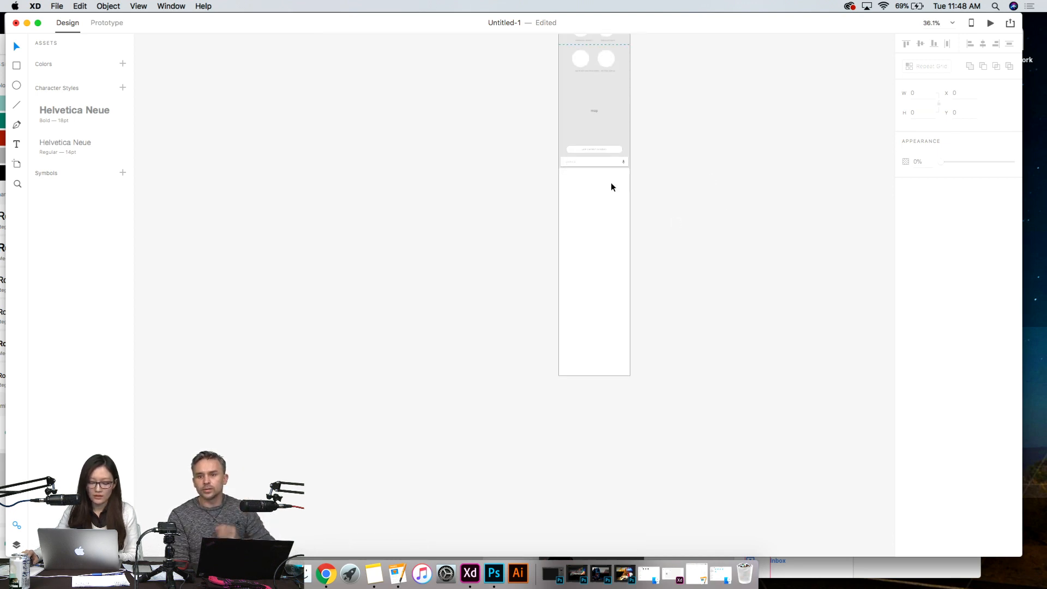
drag(639, 176, 392, 342)
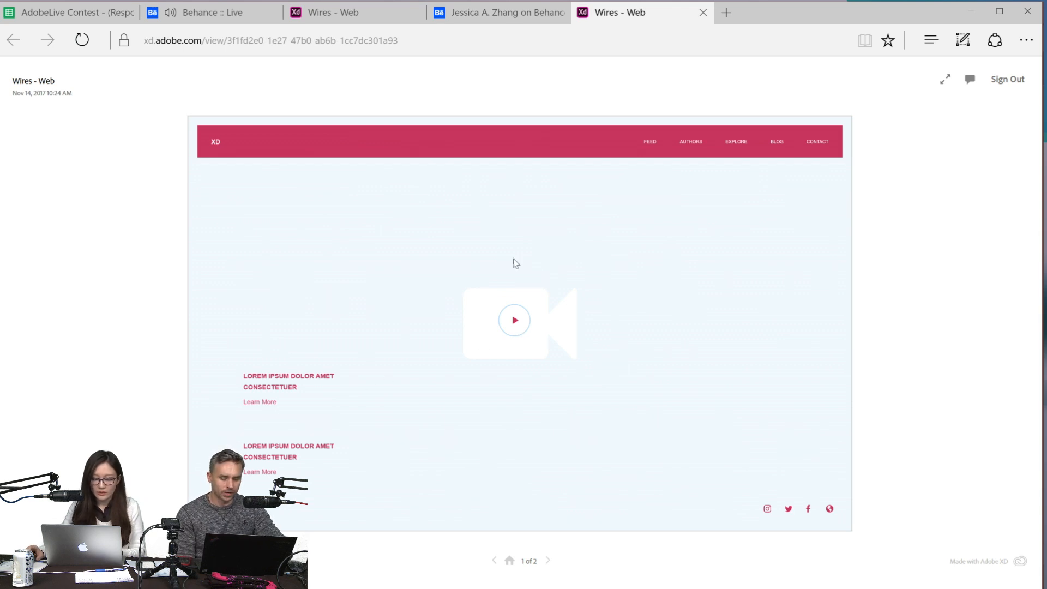
- Switch to the Adobe XD document Wires - Web and open its published prototype link in the browser
mouse_move(352, 588)
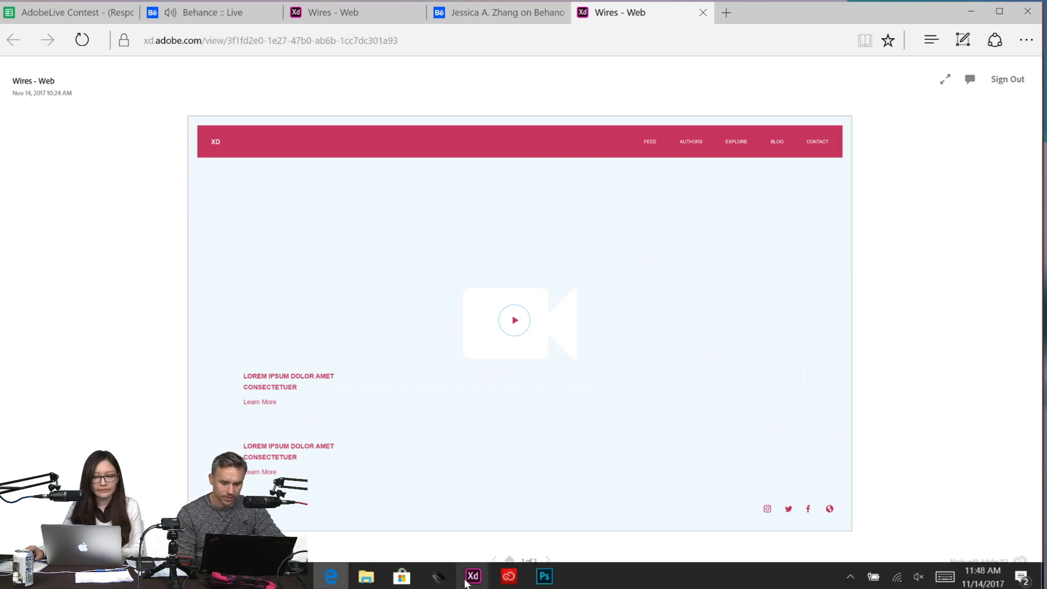
mouse_move(467, 581)
click(417, 516)
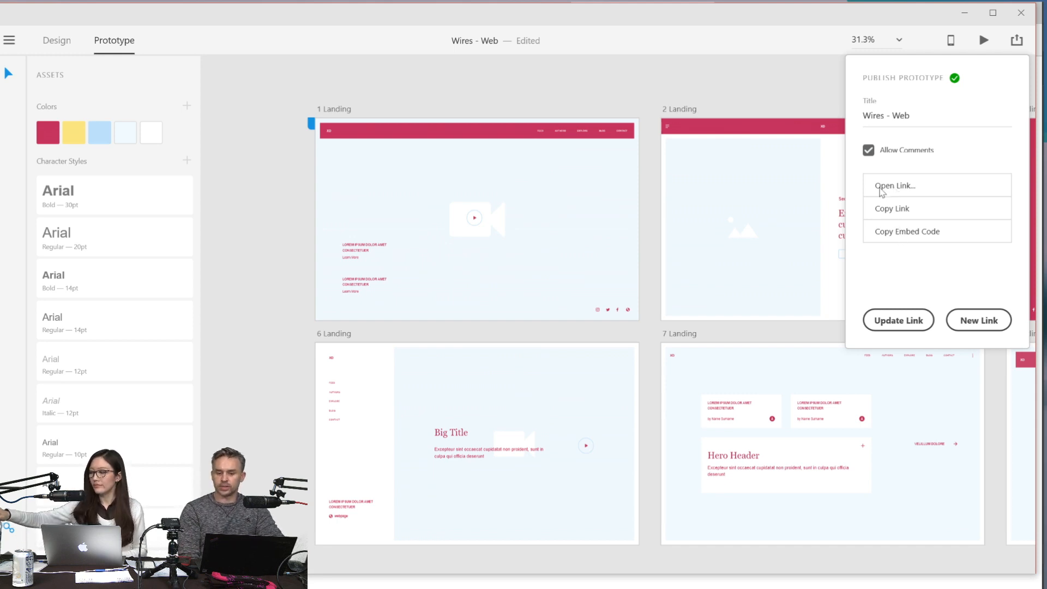
click(880, 187)
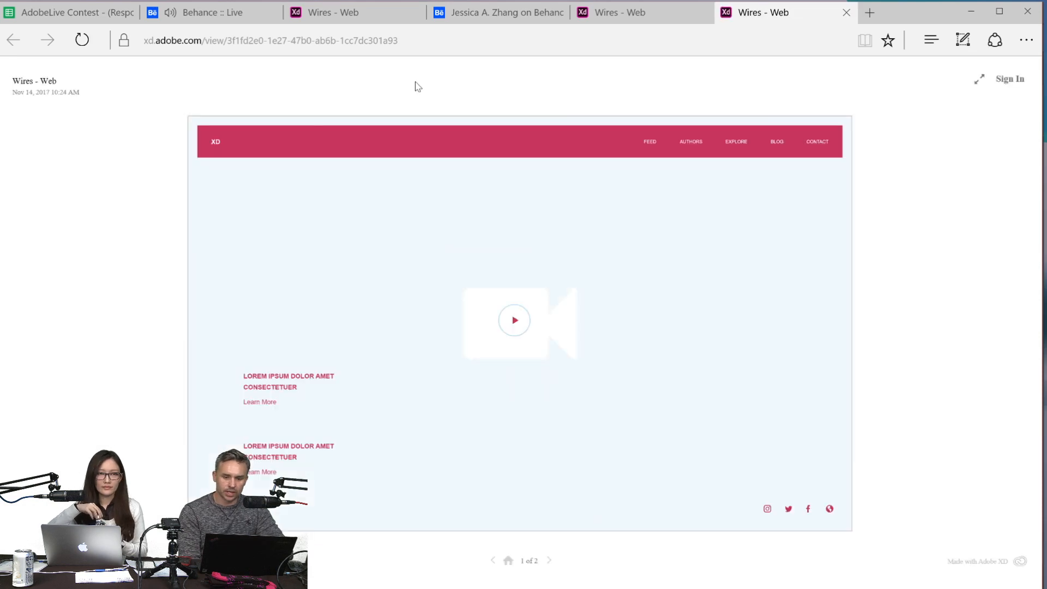
- Return to the earlier Wires - Web preview with the comments pane and go back to its first artboard
click(328, 12)
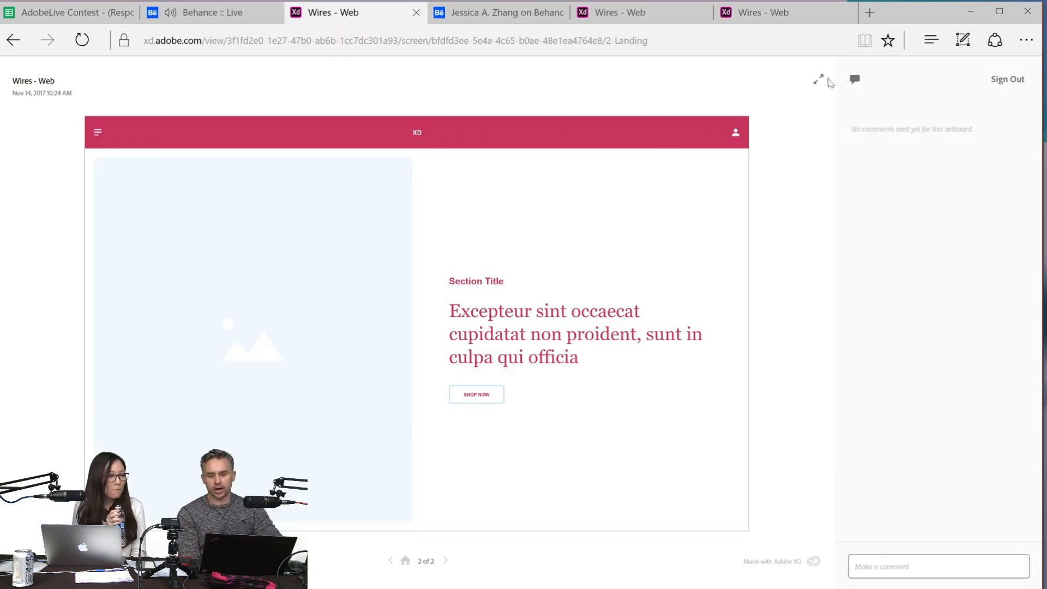
click(628, 12)
click(311, 7)
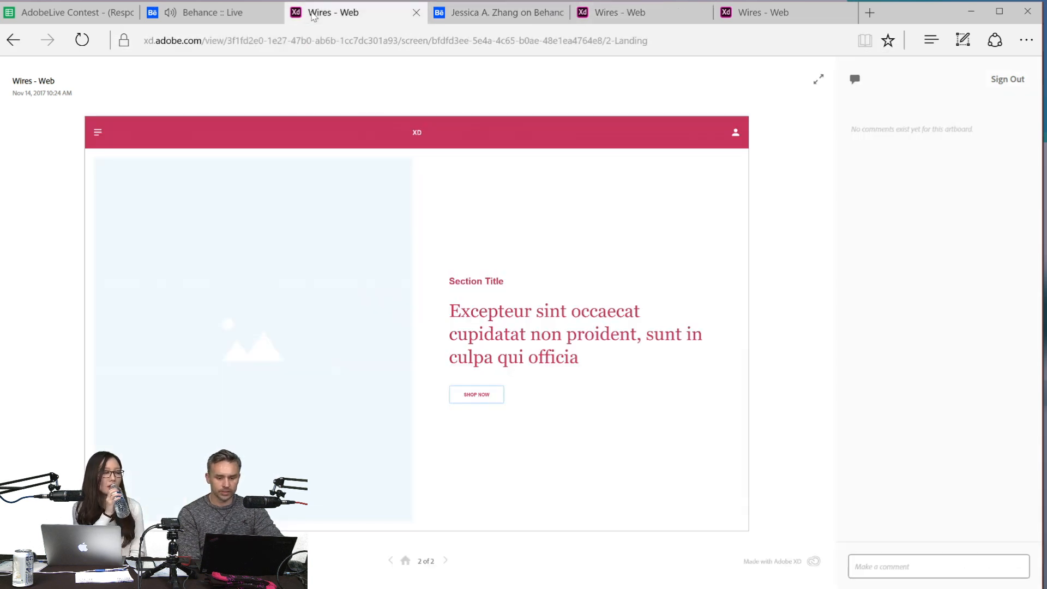
click(389, 562)
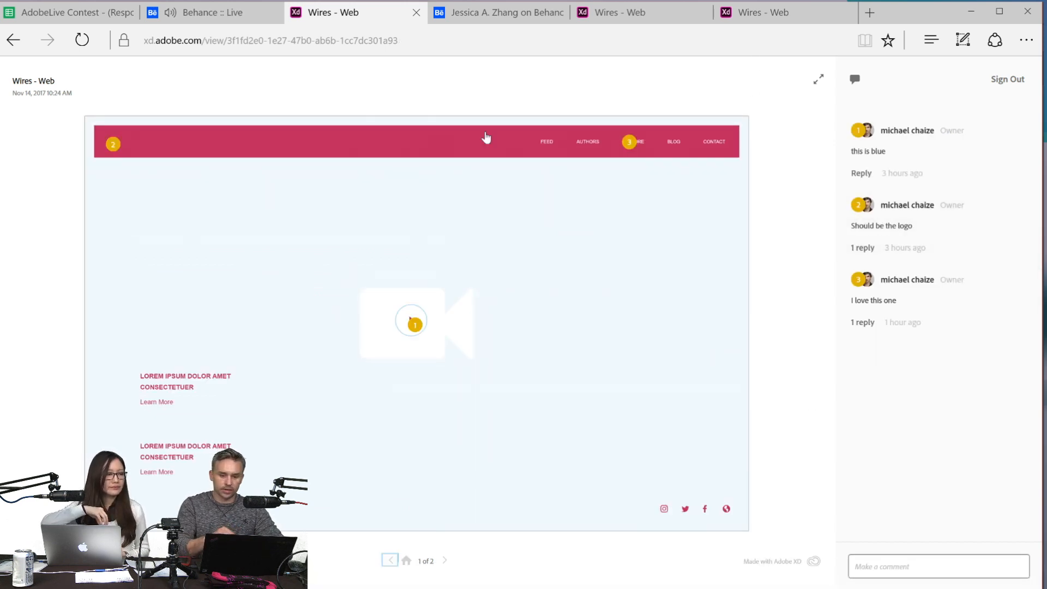
click(176, 380)
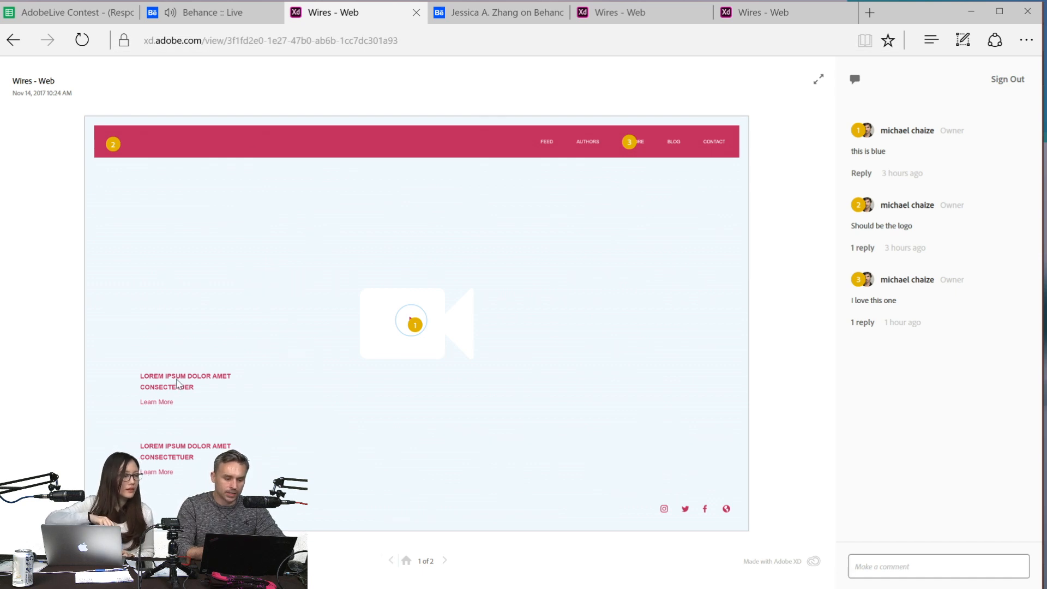
- Post the comment "This is great! but change it all." pinned to the empty lower area of the first artboard
click(903, 565)
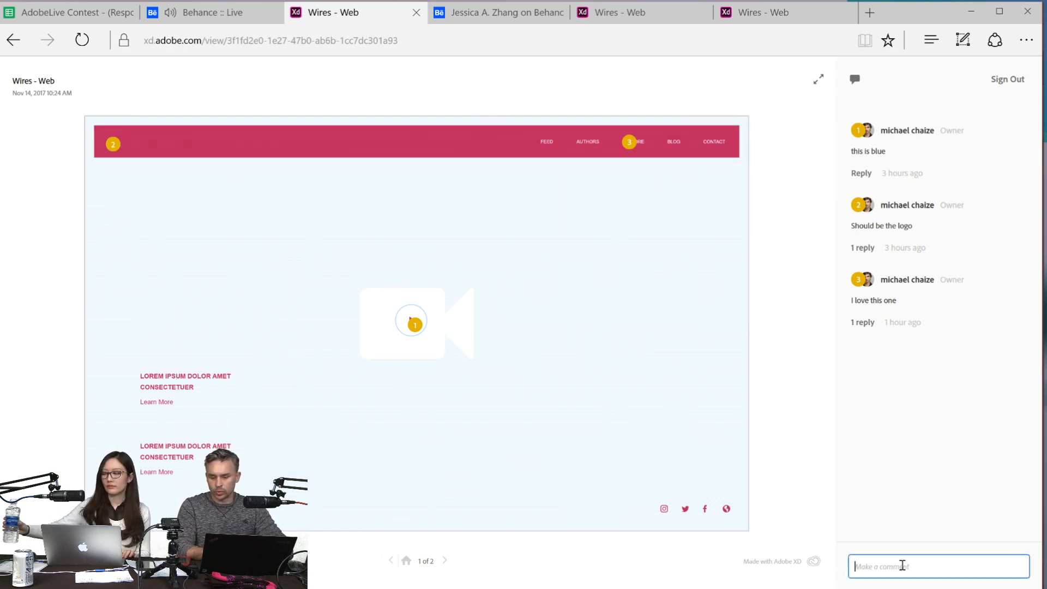
text(This is great@)
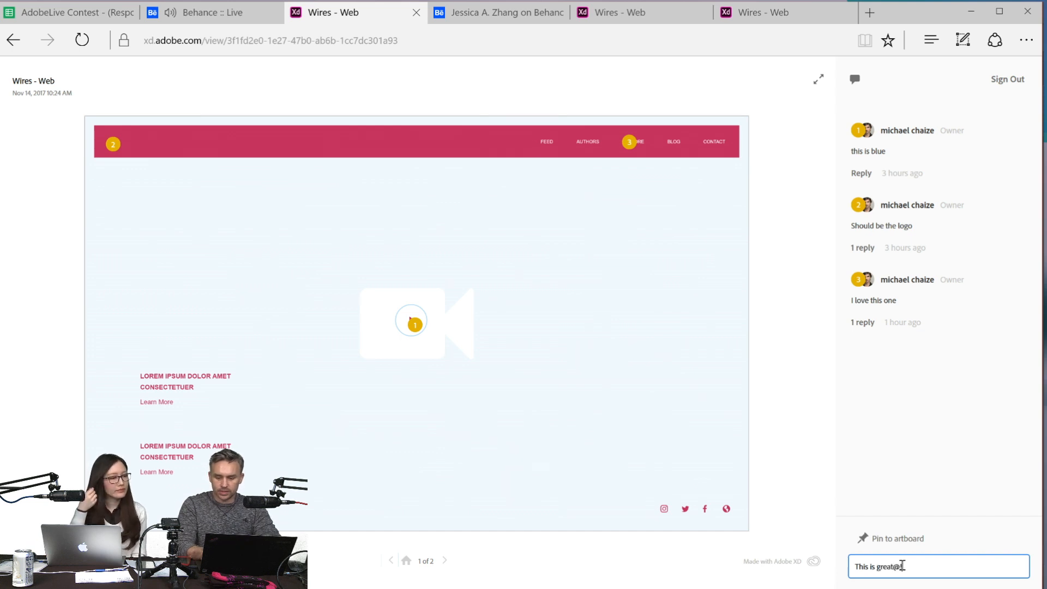
key(BackSpace)
text(! but)
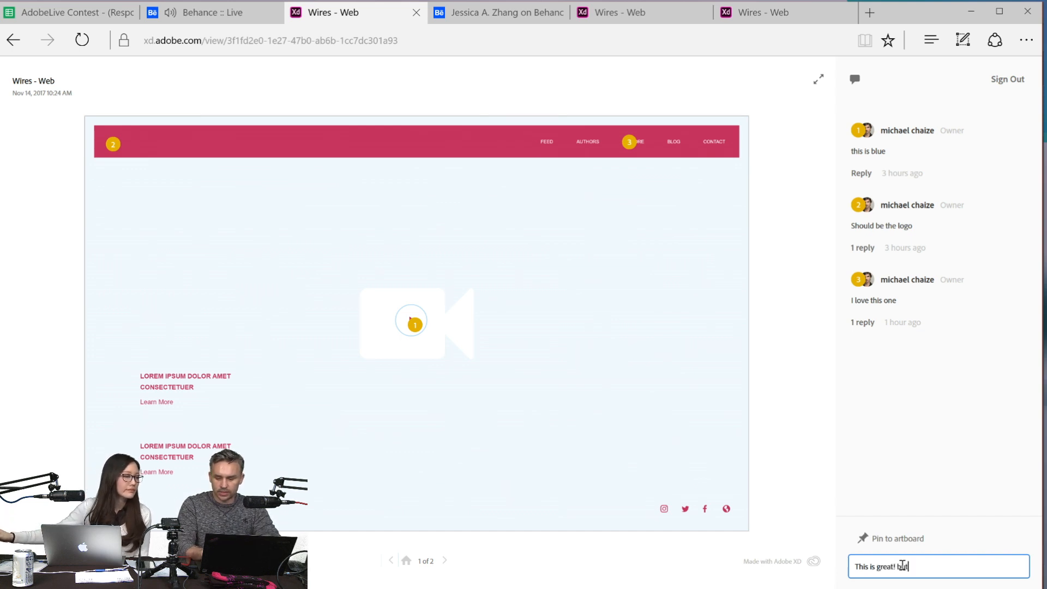
text( change it al)
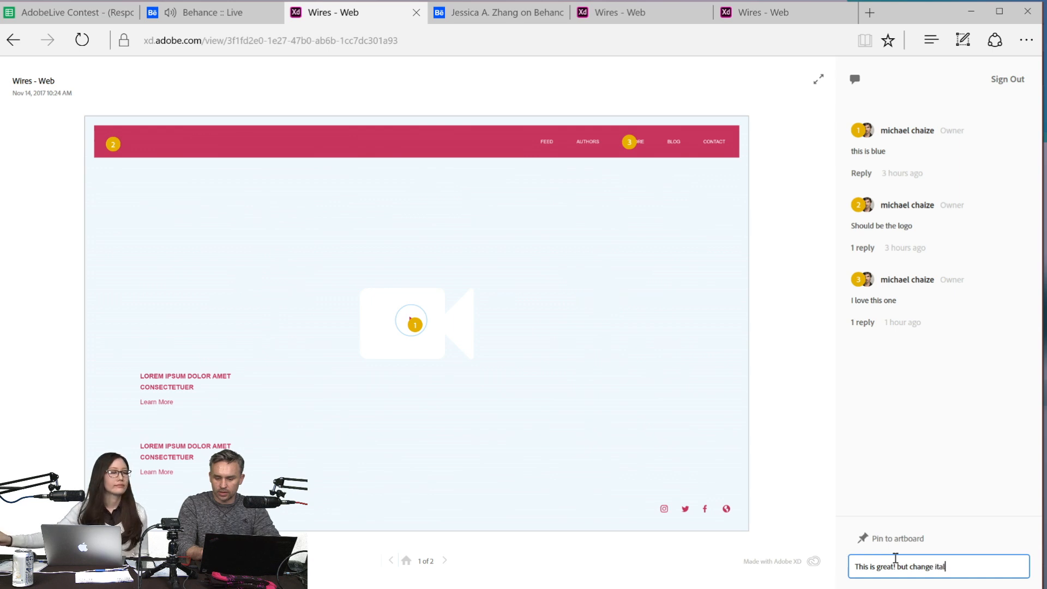
text(l.)
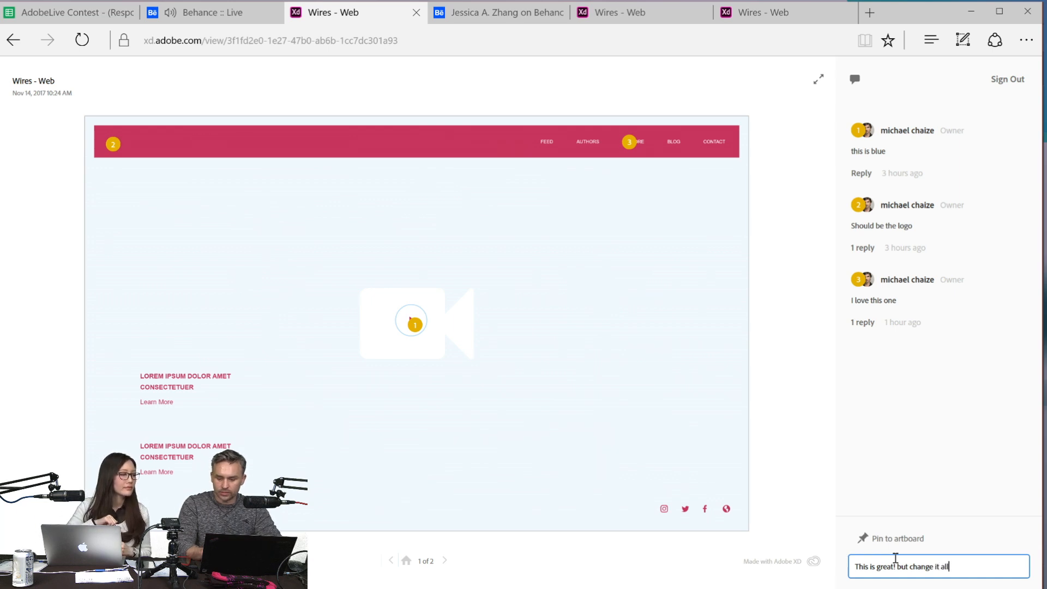
click(865, 540)
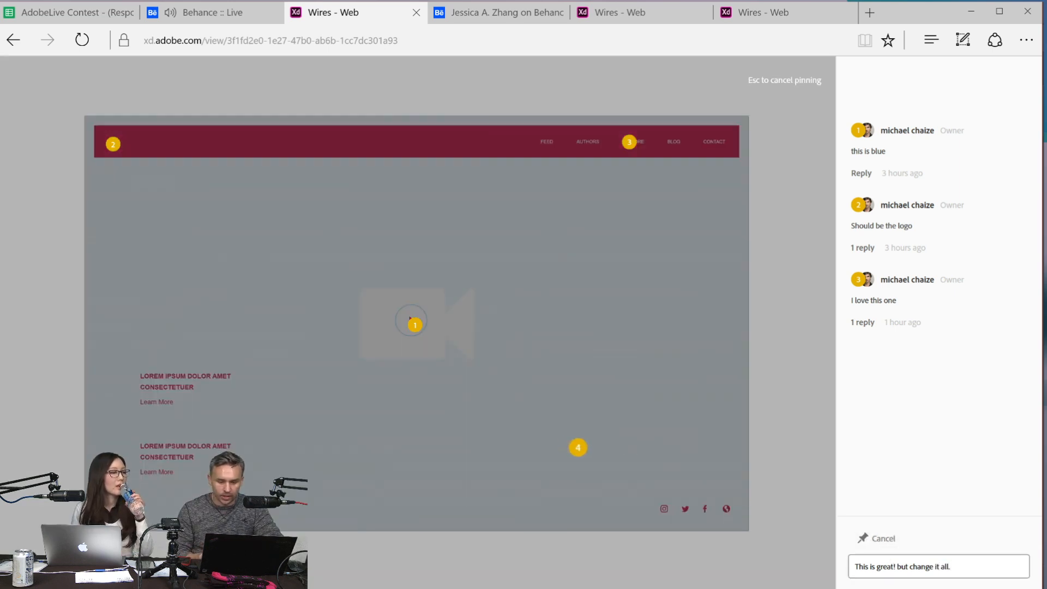
click(583, 430)
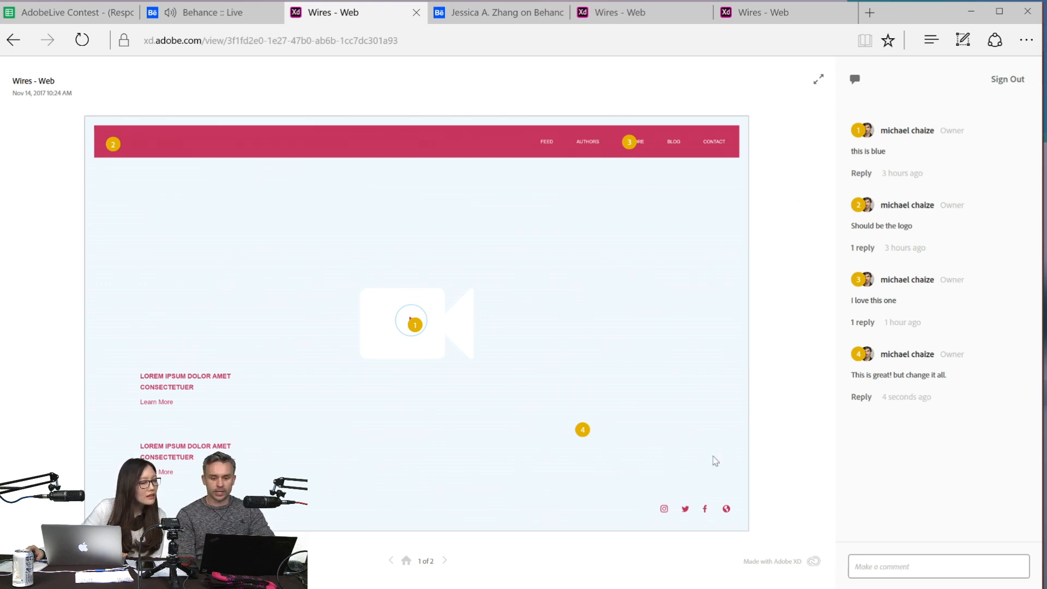
mouse_move(473, 586)
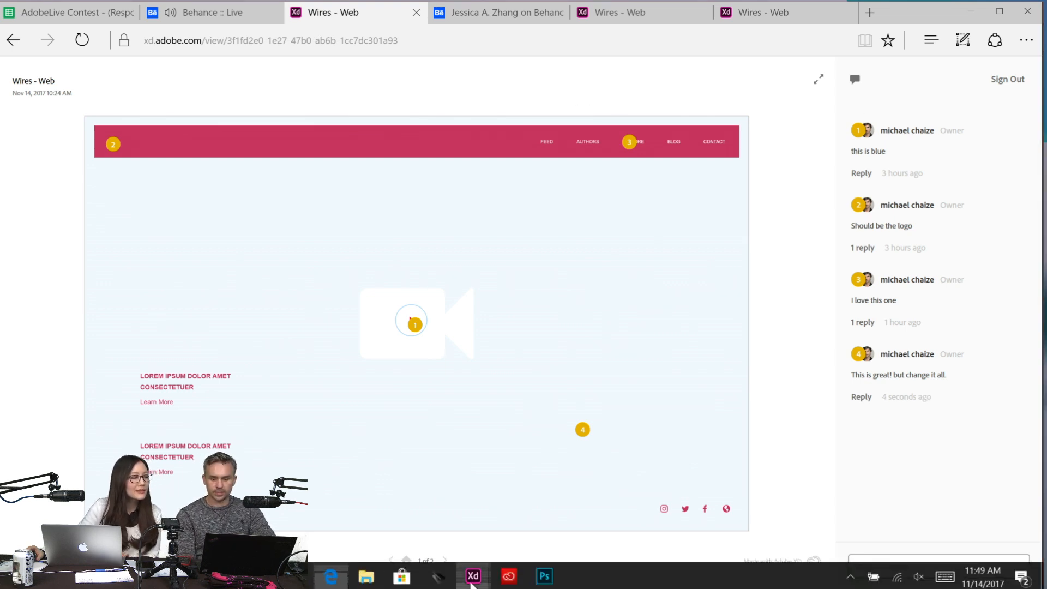
- Switch to the Adobe XD document Wires - Web and open its published design specs link in the browser
click(455, 495)
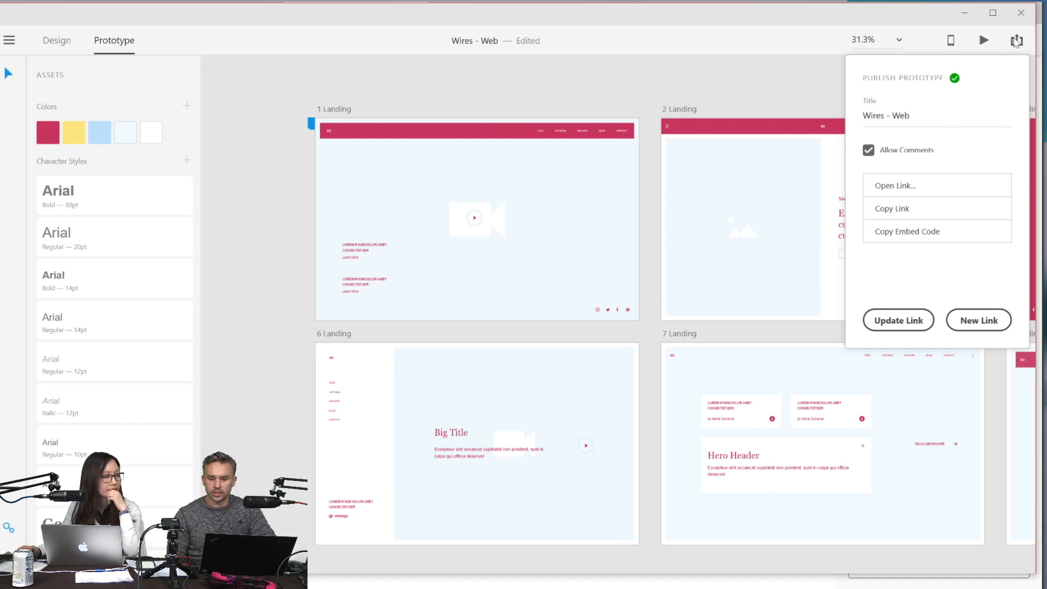
click(1017, 41)
click(1016, 43)
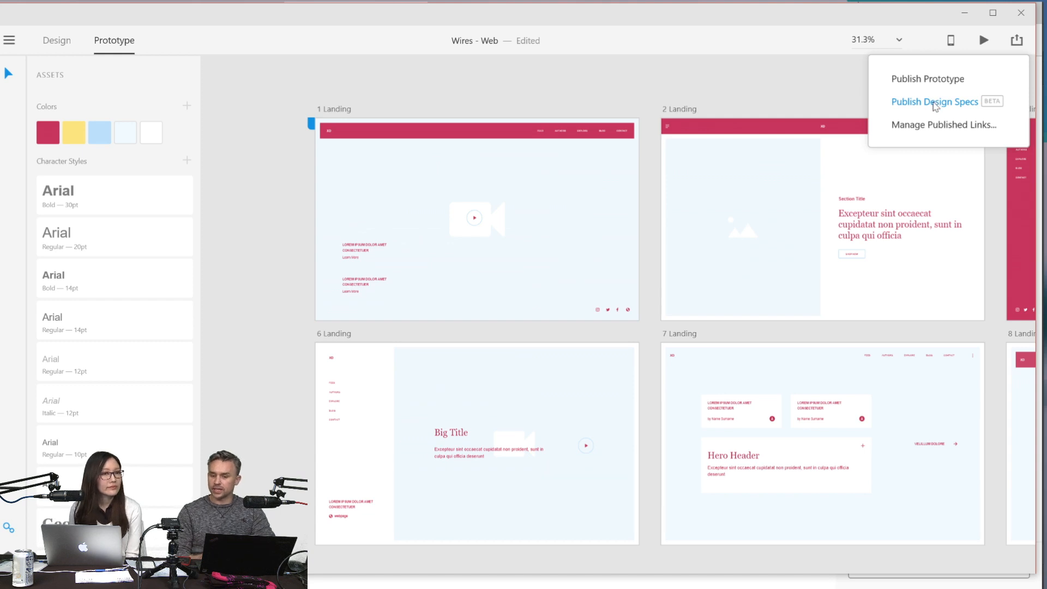
click(936, 104)
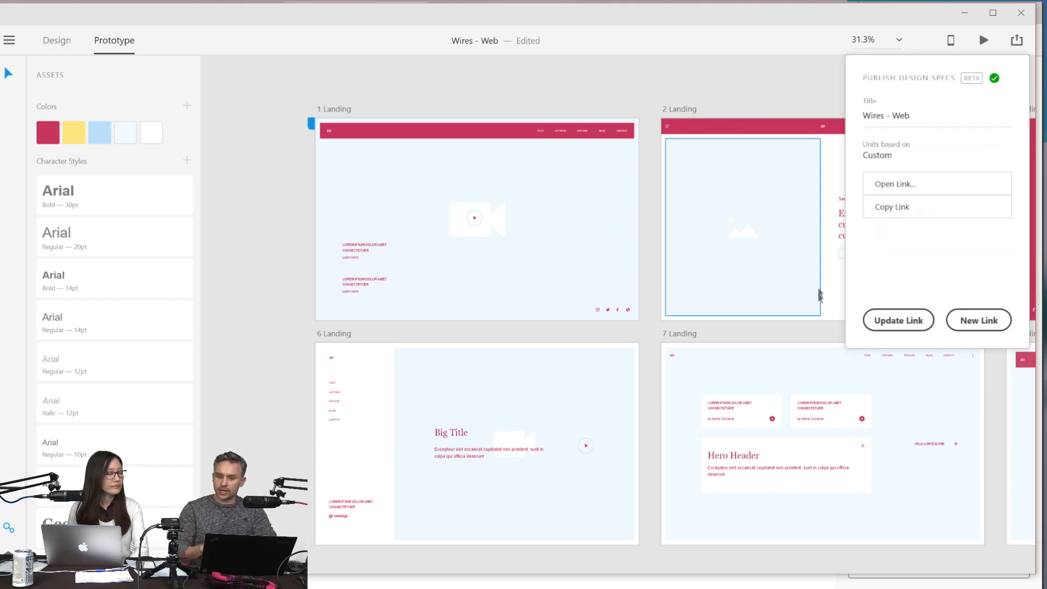
click(887, 188)
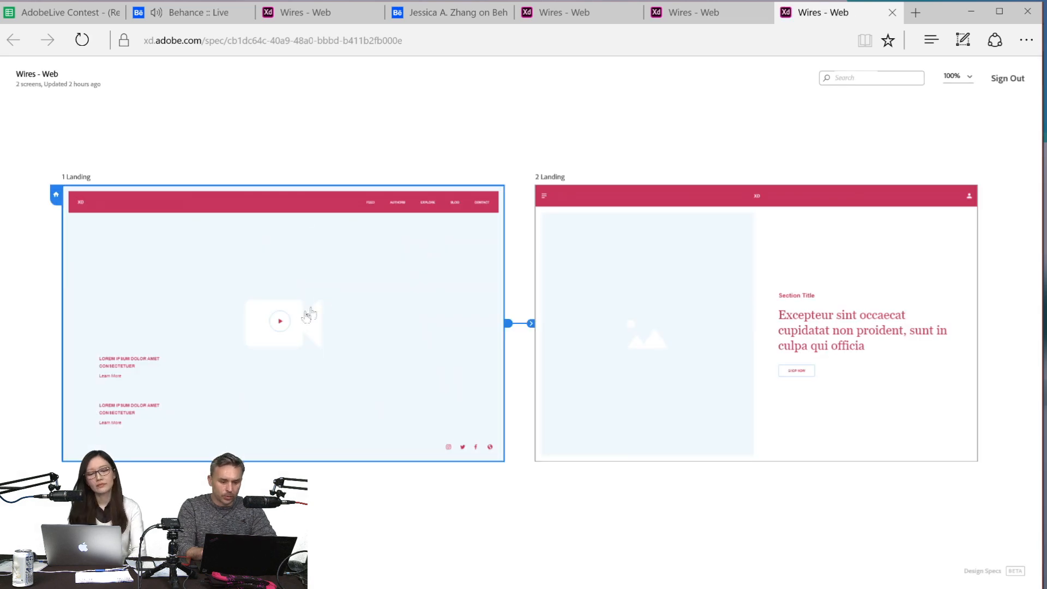
- Inspect the play button circle's specs on the 1 Landing screen and measure its distance to the FEED link
click(288, 323)
click(431, 343)
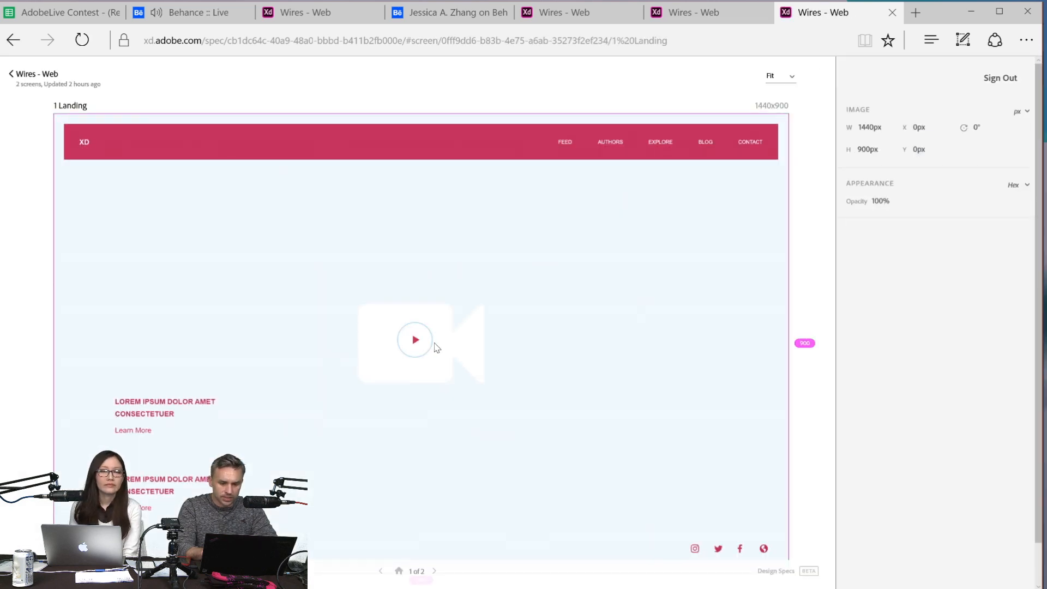
click(429, 338)
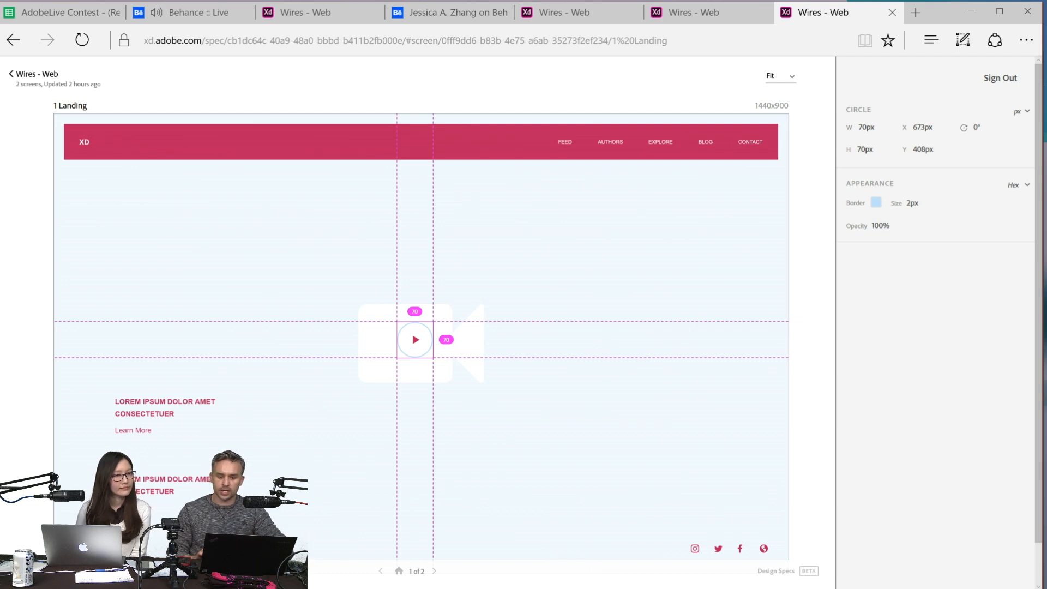
click(567, 145)
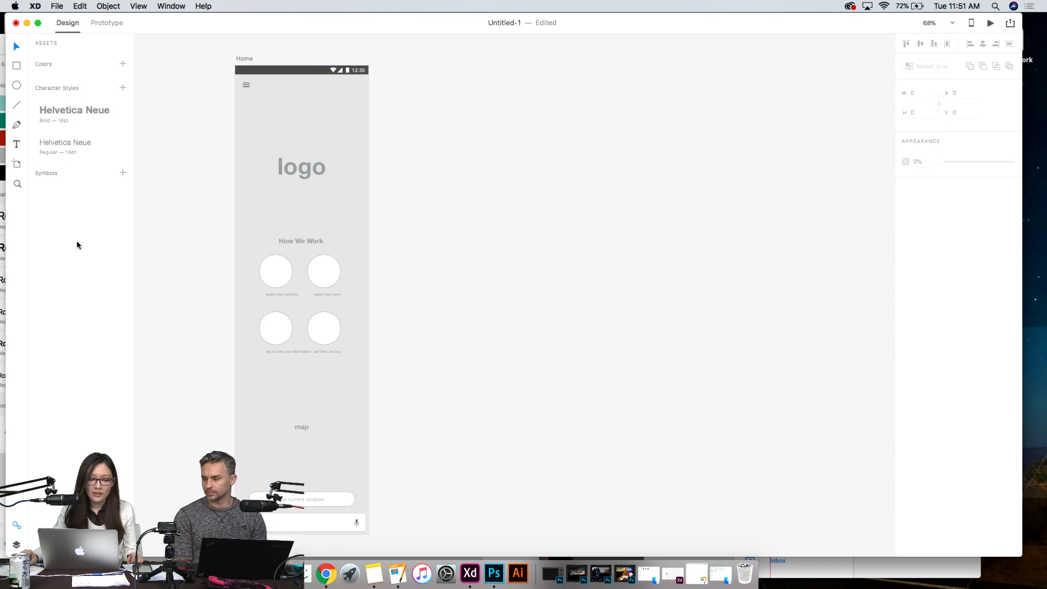
- Add a 360 × 640 Android Mobile artboard beside the Home artboard
click(17, 167)
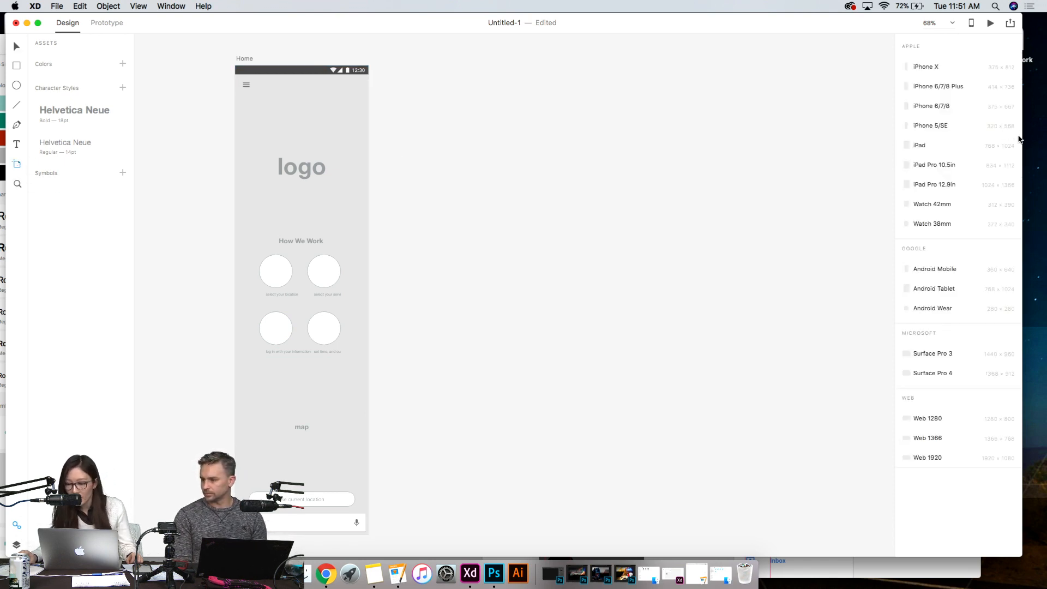
click(971, 273)
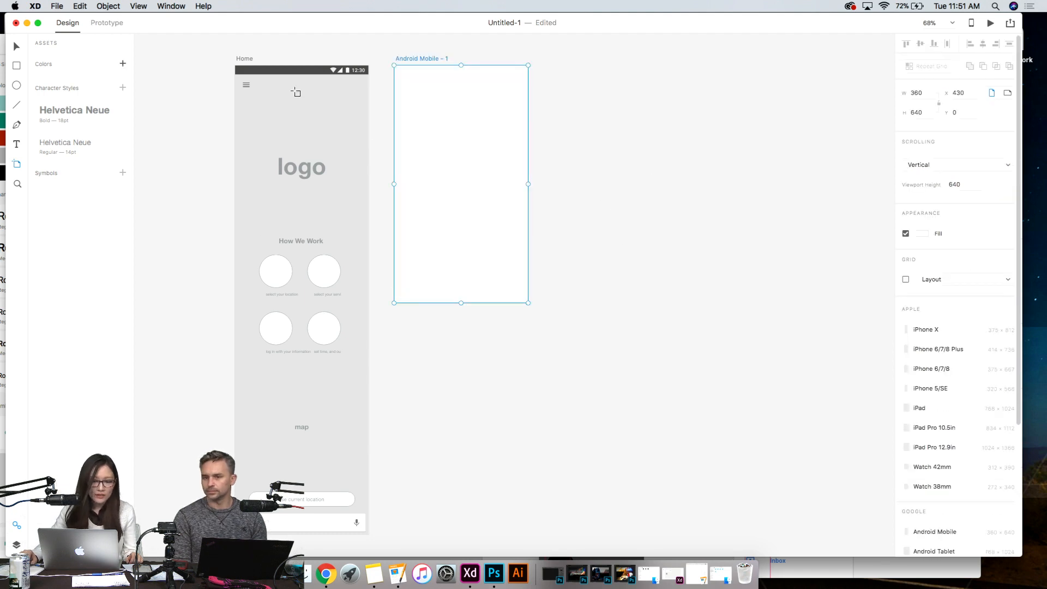
click(16, 46)
- Rename the new Android Mobile artboard as Services
click(454, 81)
click(428, 59)
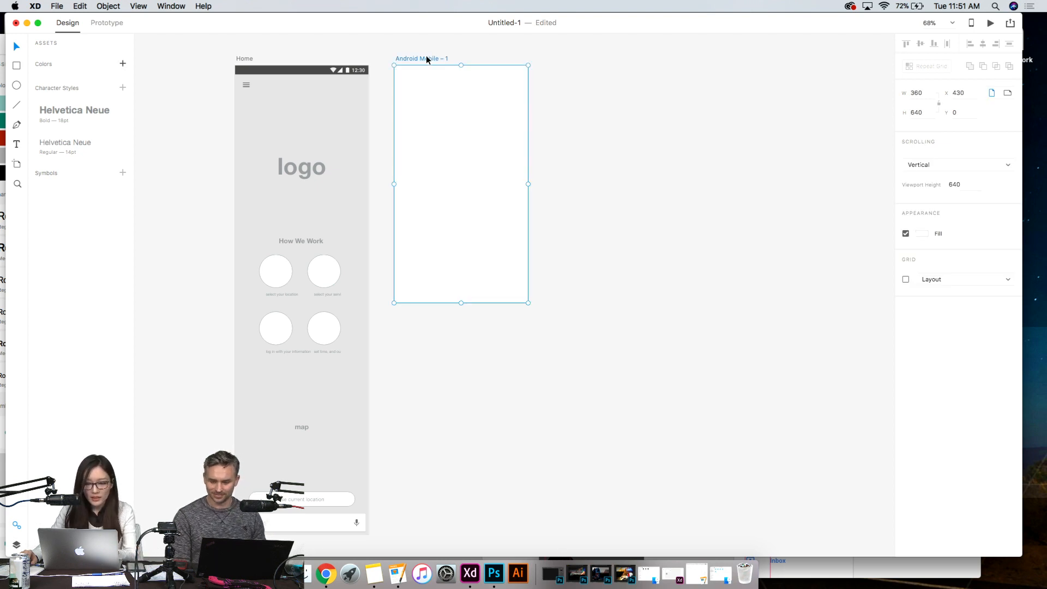
click(604, 92)
click(419, 58)
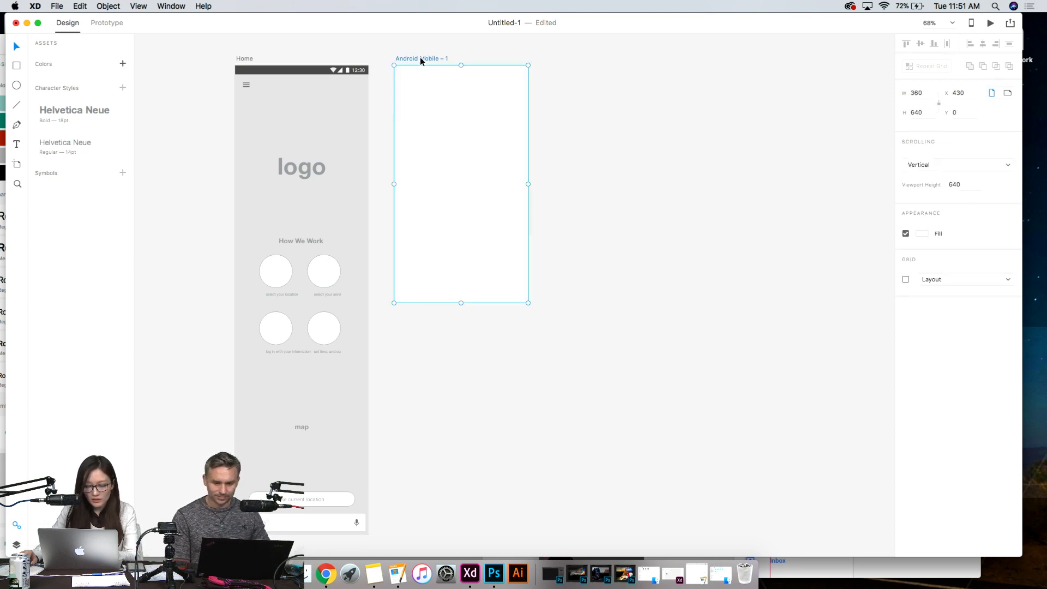
double_click(418, 59)
text(serv)
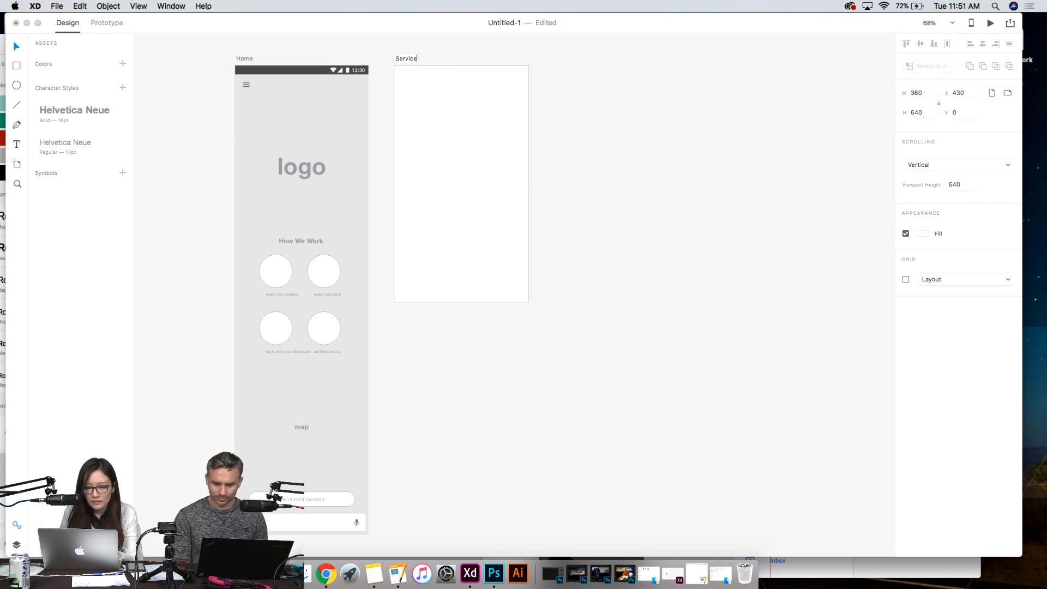
key(Return)
- Display the Home artboard's layers instead of the document assets, leaving nothing selected on the canvas
click(305, 119)
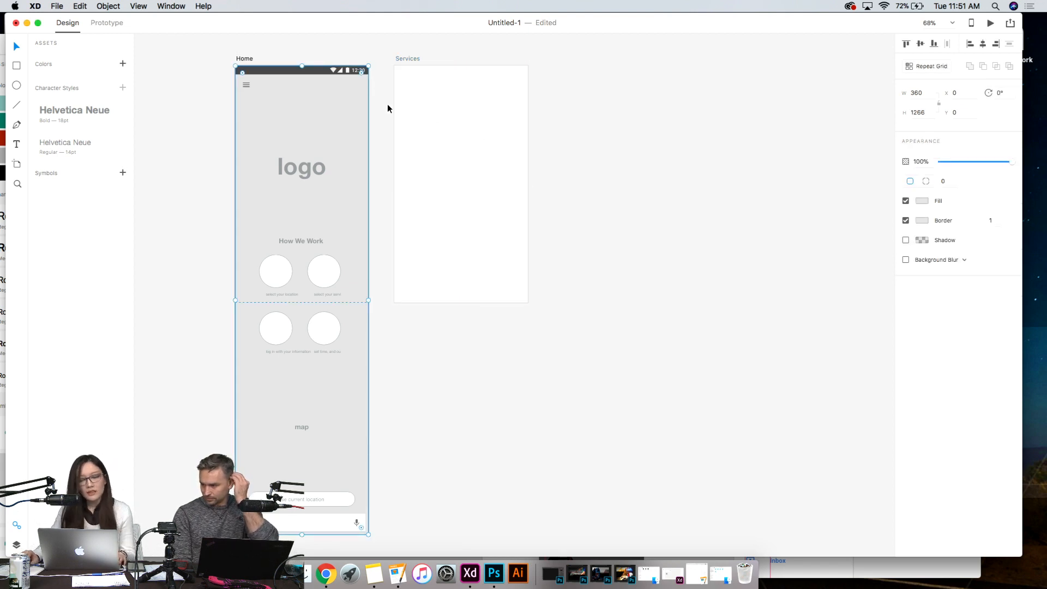
click(181, 66)
click(266, 129)
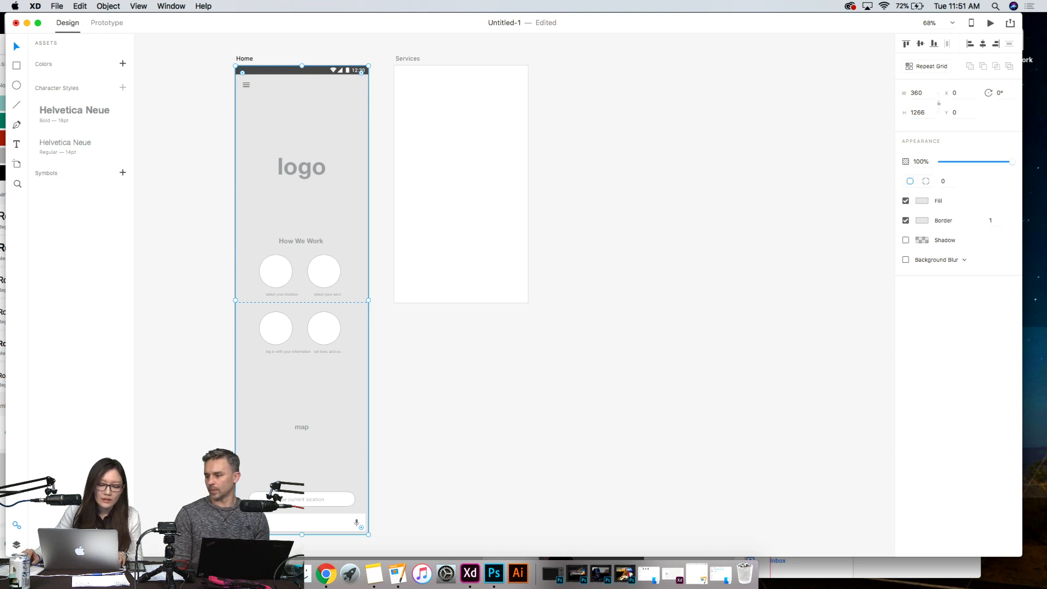
click(16, 529)
click(17, 544)
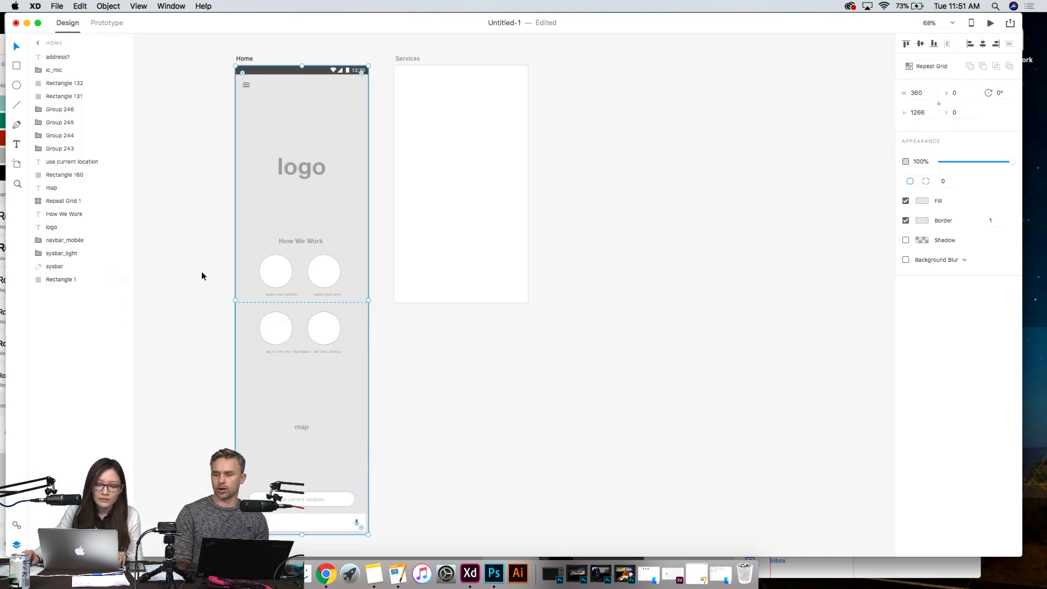
click(204, 89)
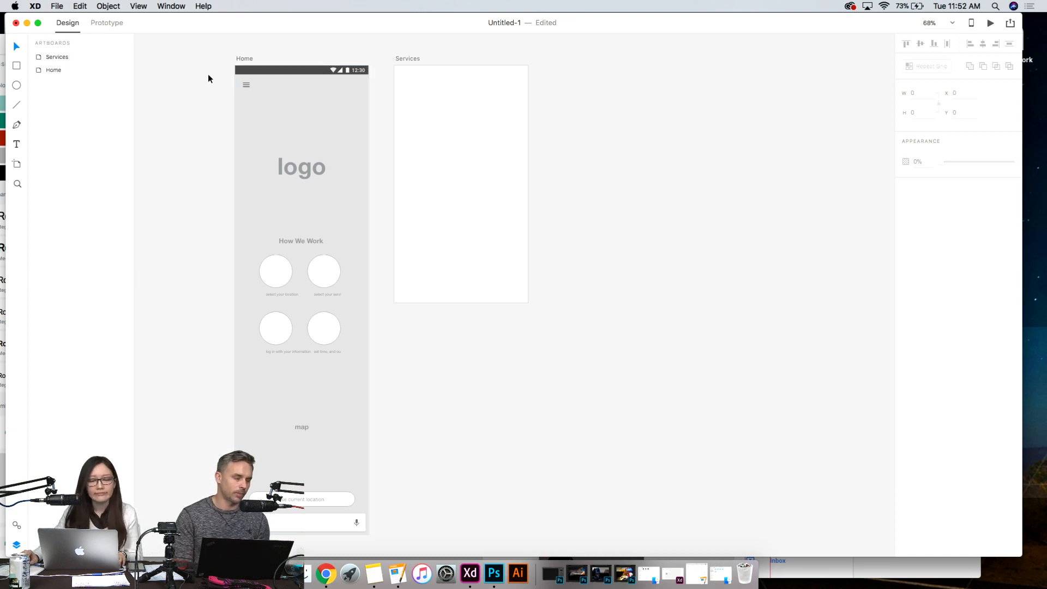
- Copy Home's status bar, menu icon and grey background rectangle onto the Services artboard in the same position
drag(219, 72, 374, 108)
click(213, 72)
drag(212, 72, 380, 110)
key(super+c)
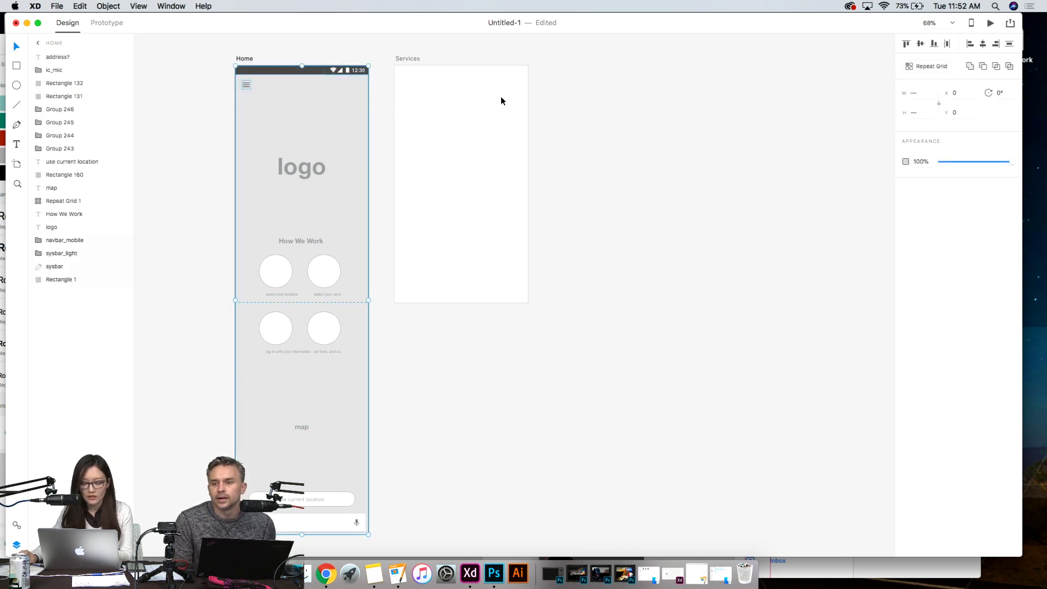
key(super+v)
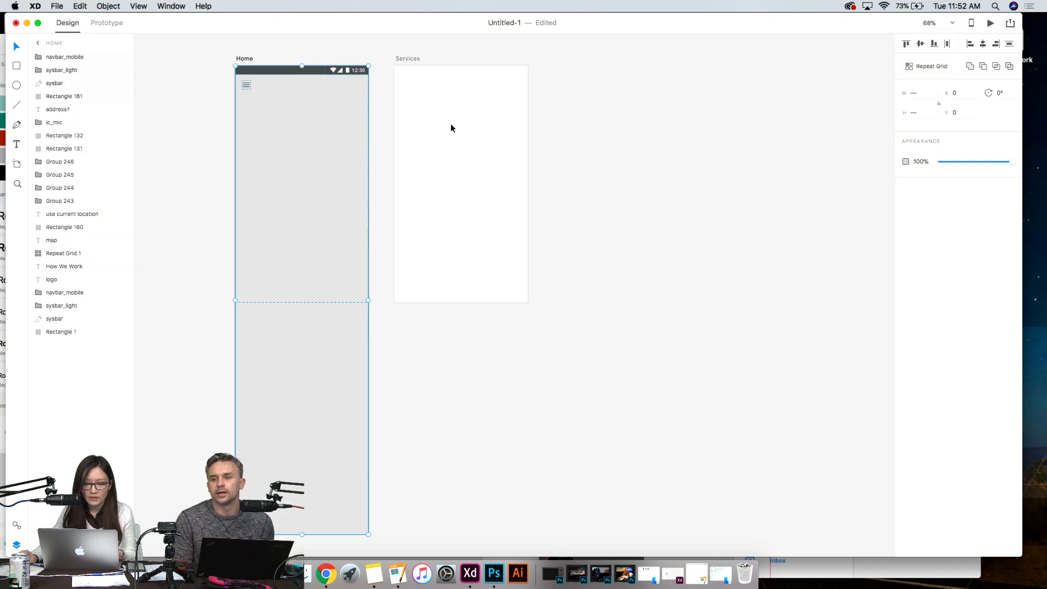
drag(330, 134, 474, 131)
click(622, 170)
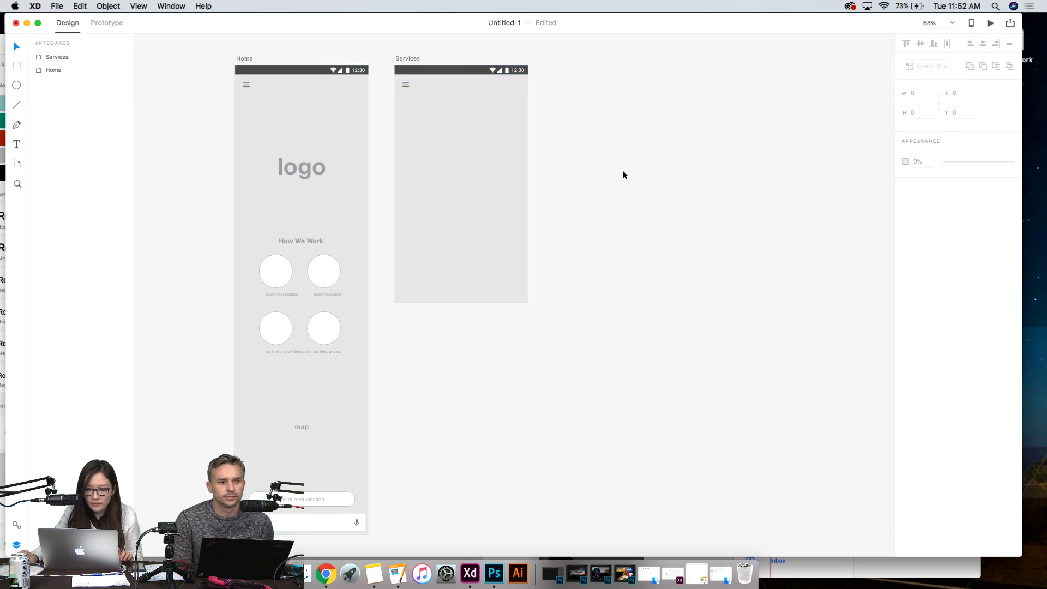
- Examine the circles and cut-off captions under How We Work and compare the Home and Services artboards
scroll(597, 226, up, 5)
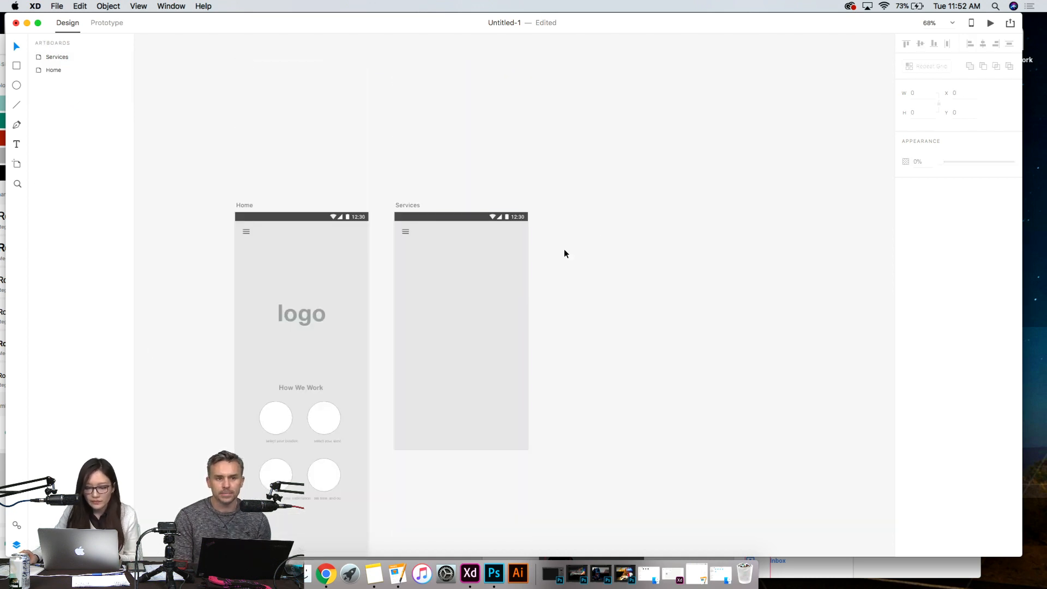
scroll(591, 326, down, 4)
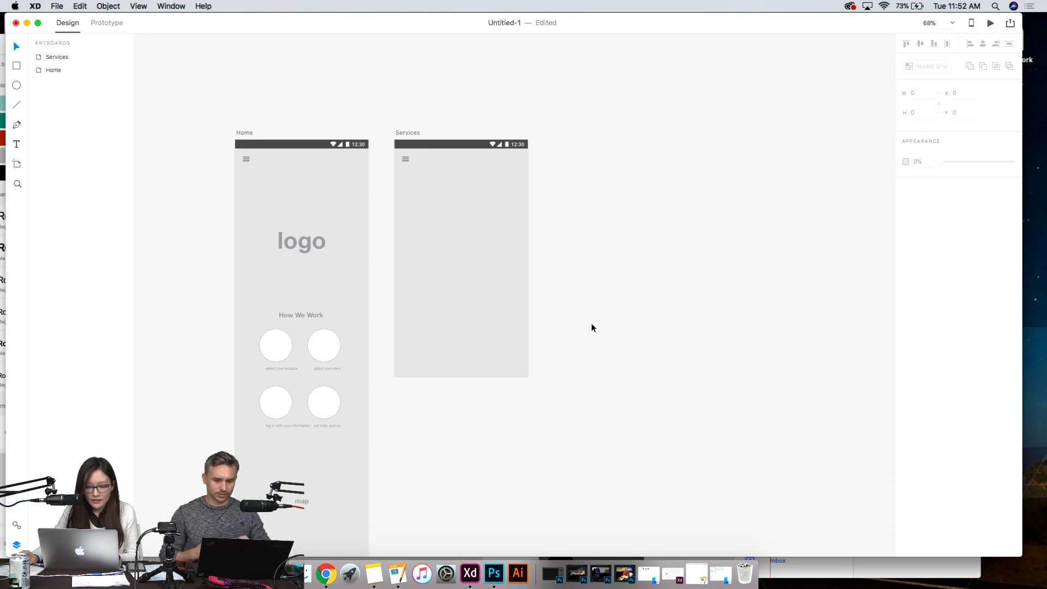
scroll(211, 332, up, 5)
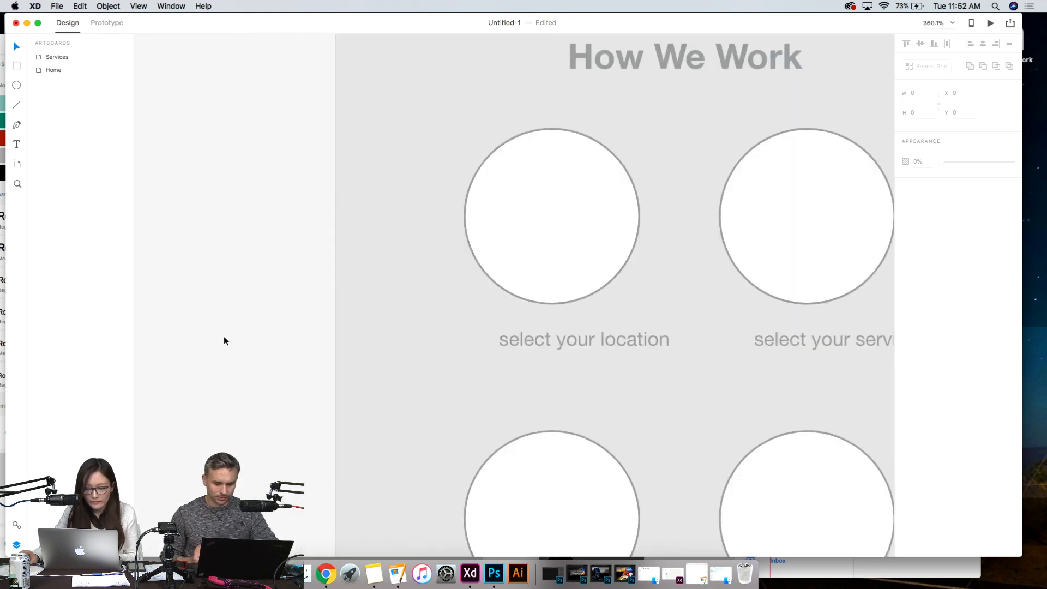
scroll(778, 378, down, 3)
drag(569, 338, 192, 298)
drag(357, 318, 302, 311)
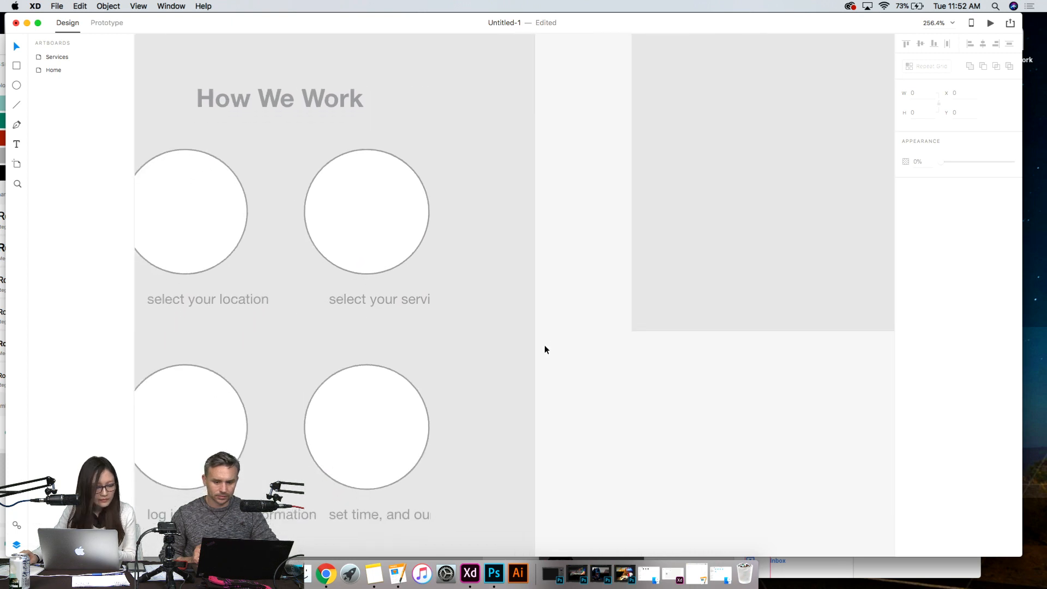
scroll(544, 346, down, 4)
key(super+0)
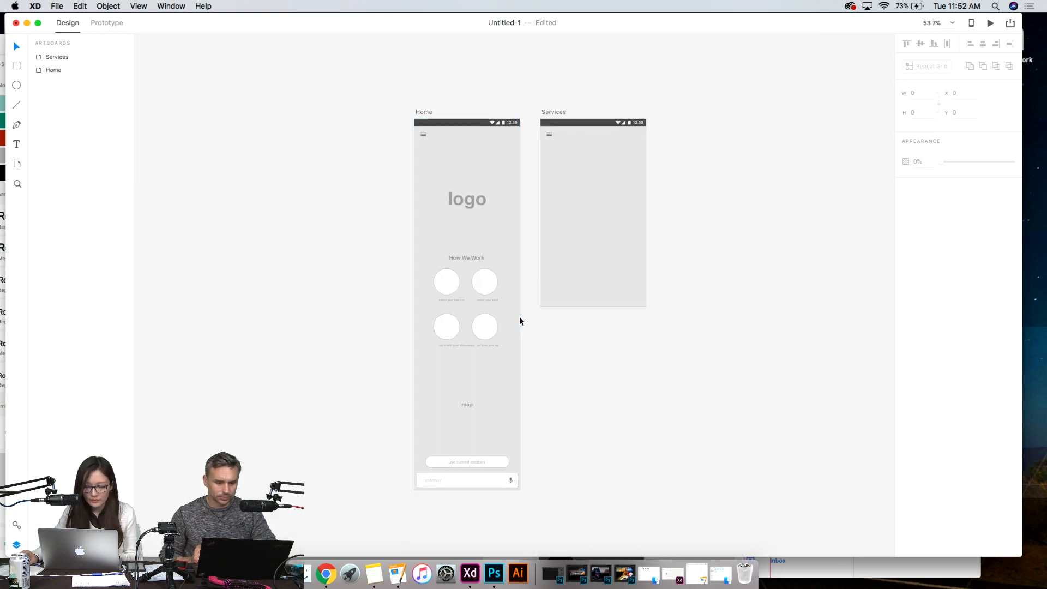
scroll(519, 321, up, 5)
- Delete the repeat grid of four captioned circles under the How We Work heading
click(295, 273)
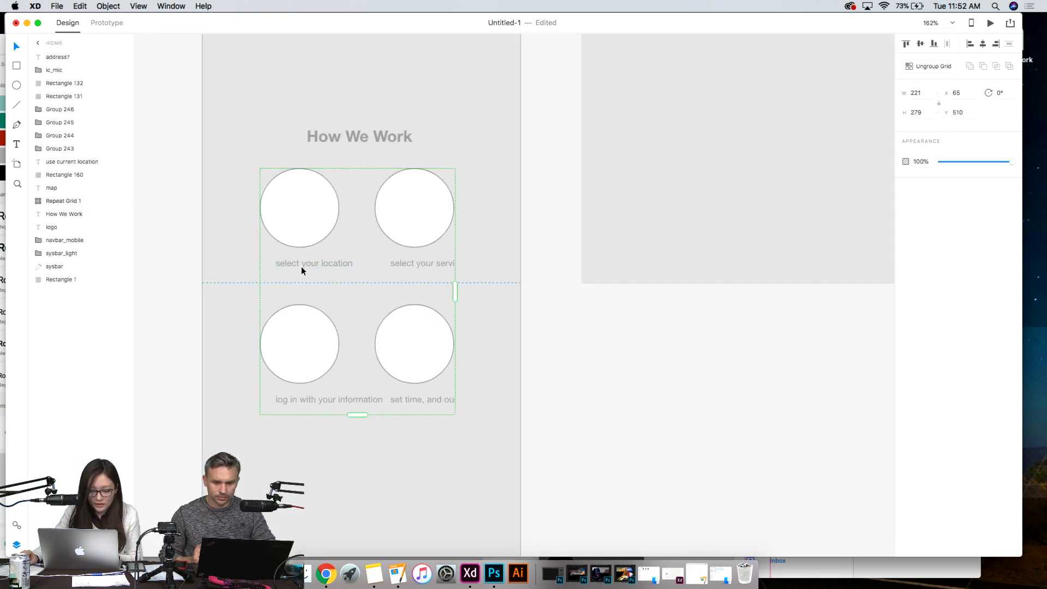
click(519, 385)
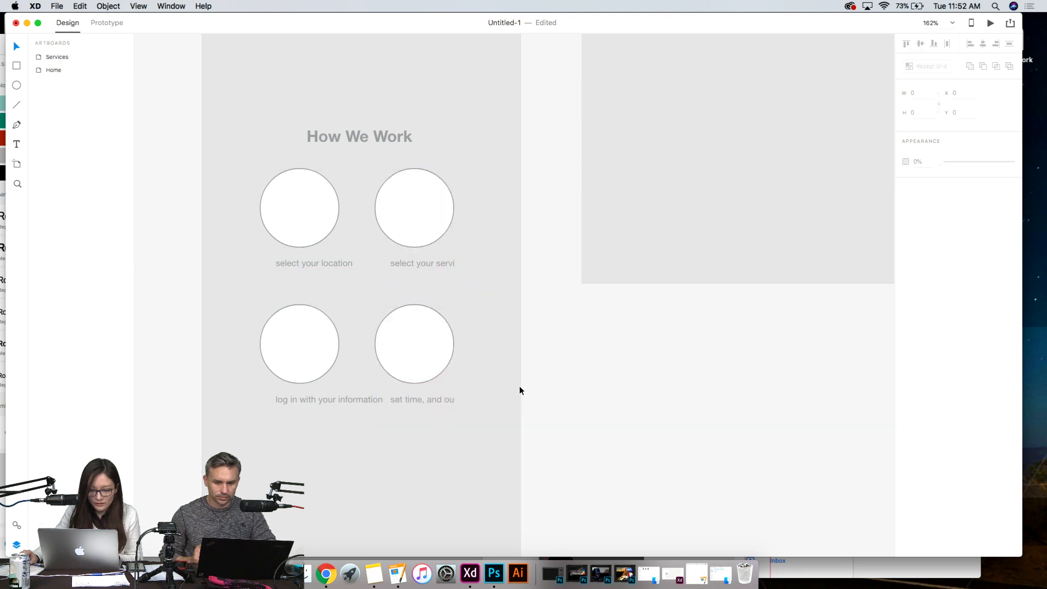
click(296, 233)
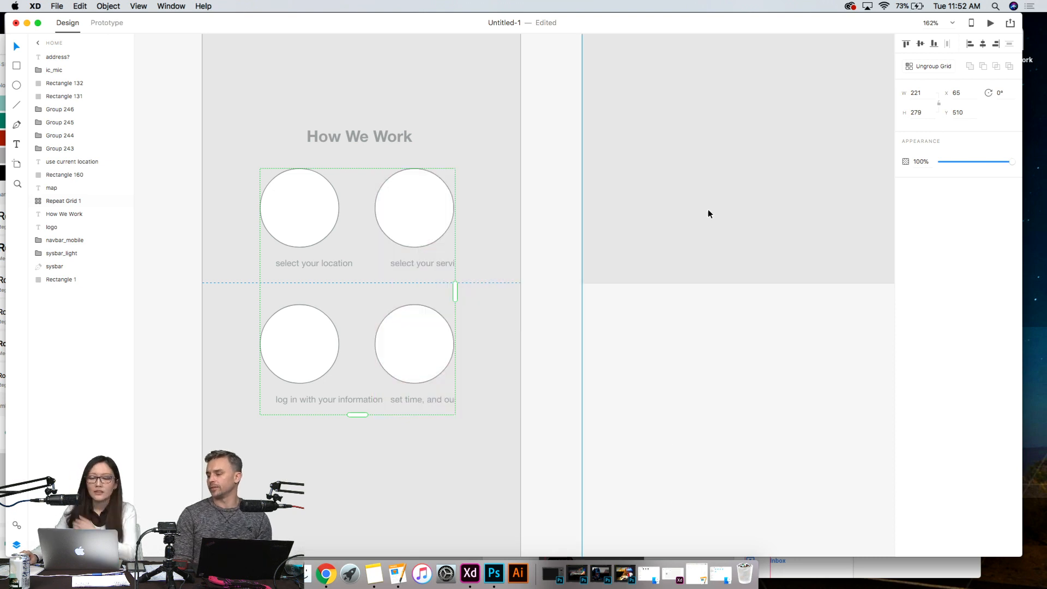
scroll(670, 350, up, 2)
scroll(669, 345, up, 4)
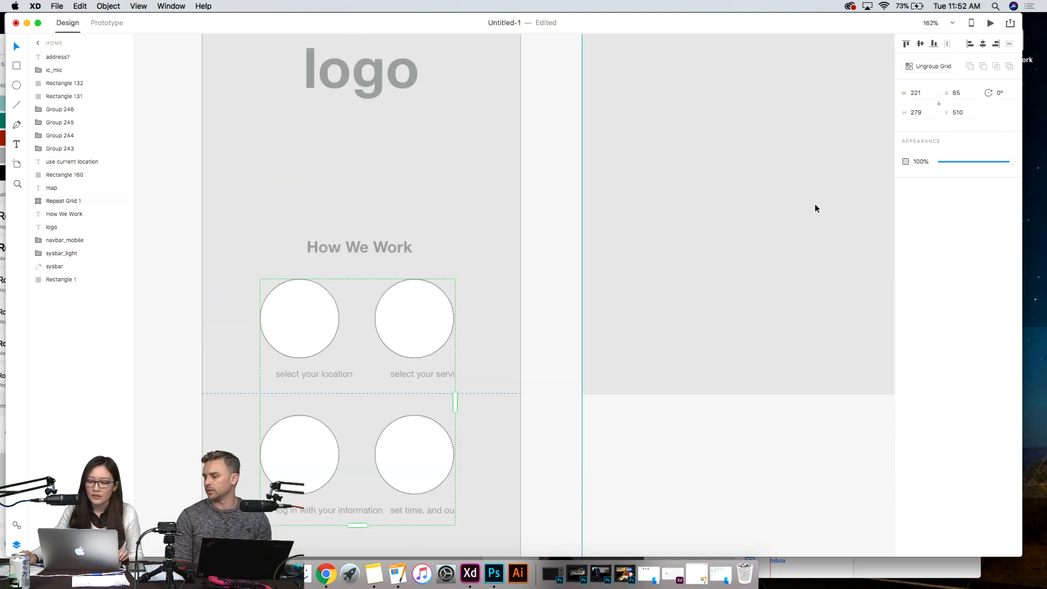
scroll(604, 400, down, 5)
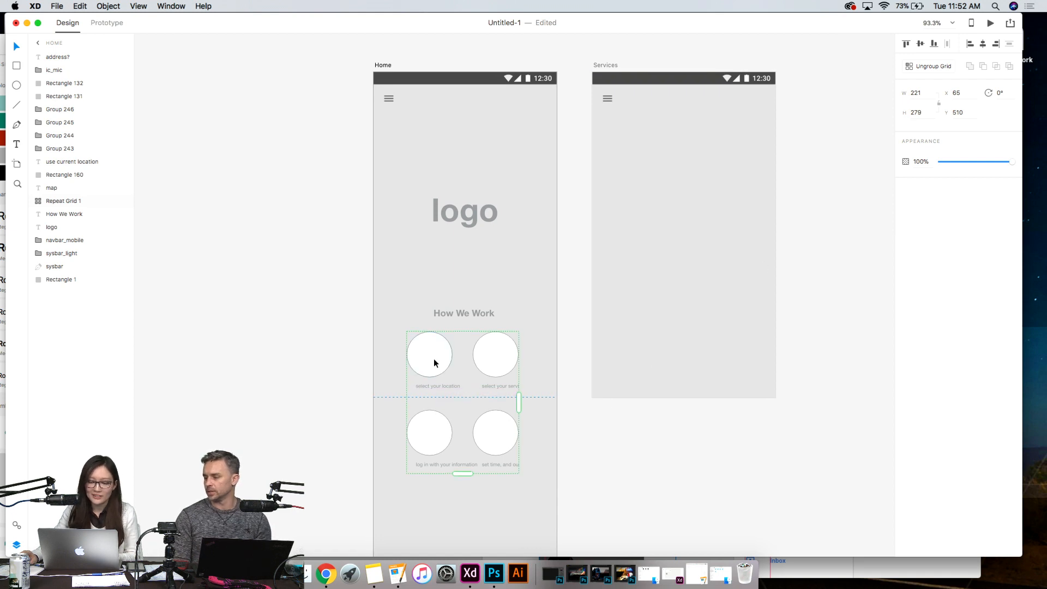
scroll(435, 362, up, 5)
scroll(561, 390, down, 3)
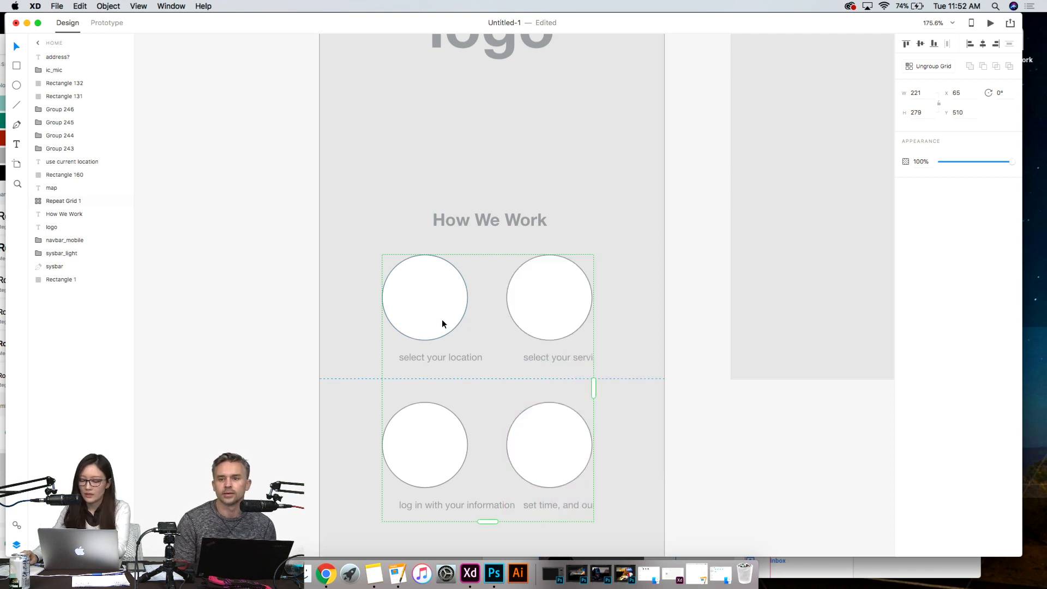
key(Delete)
- Draw a circle about 89 px in diameter below the How We Work heading, at about X 46, Y 538
click(17, 85)
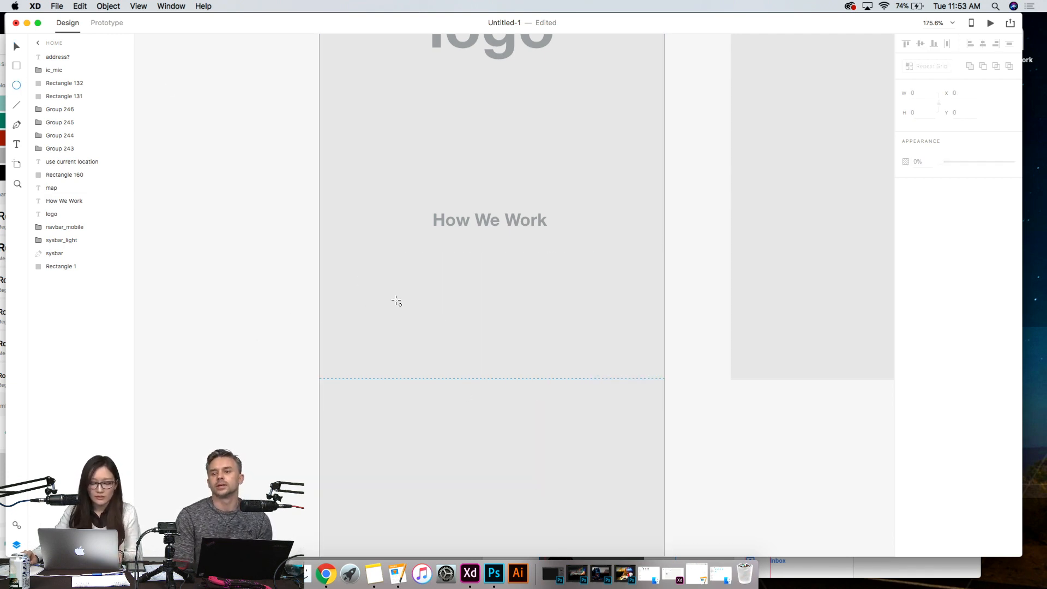
drag(364, 282, 449, 368)
click(16, 46)
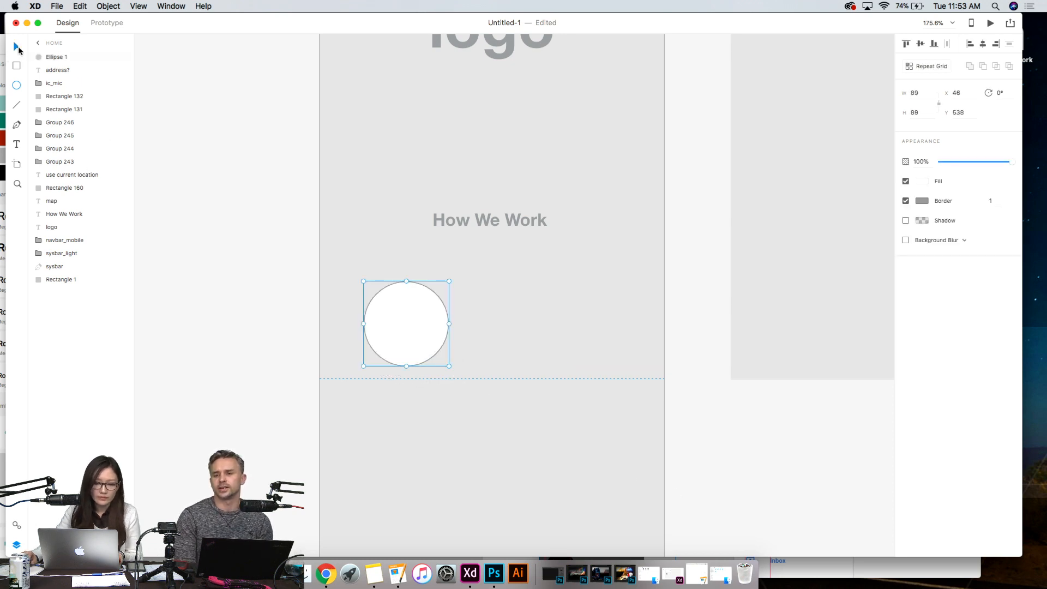
click(228, 236)
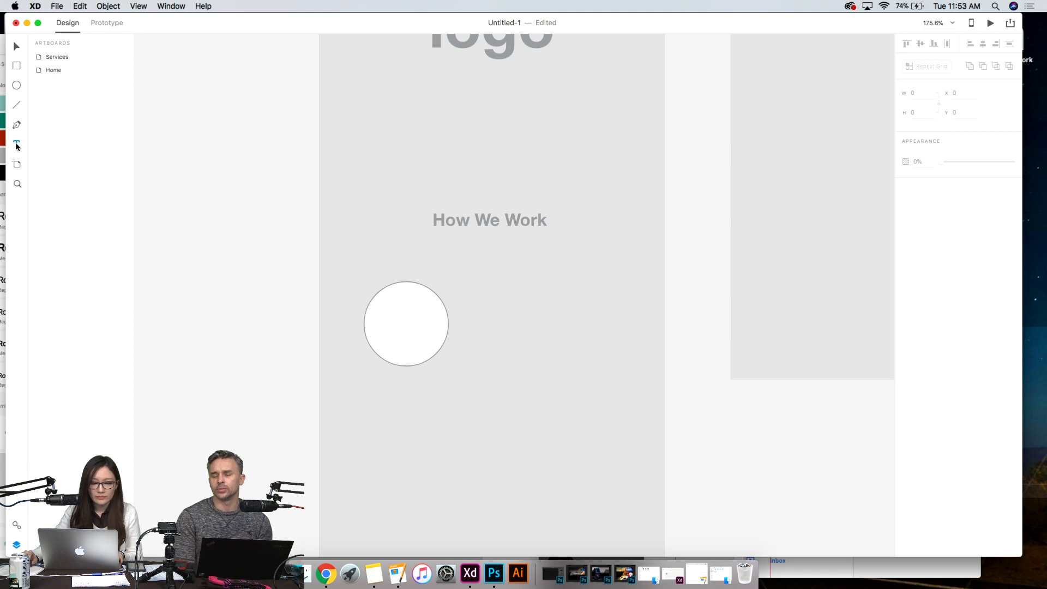
- Add the caption "text here" in a text box about 89 by 44 px beneath the circle, using the Helvetica Neue Regular 14pt character style
drag(363, 372, 449, 414)
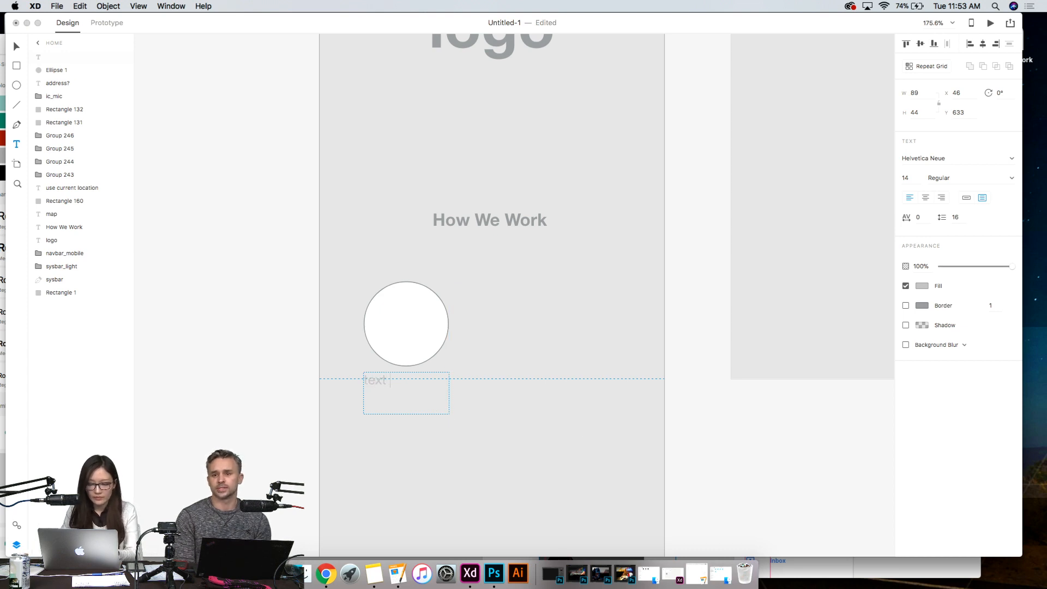
key(super+a)
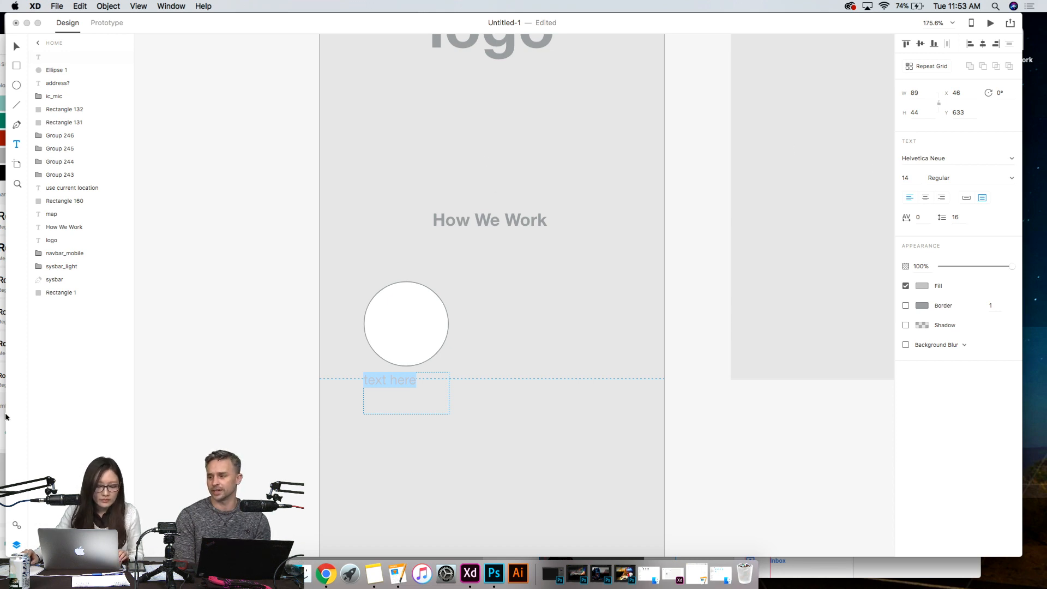
click(17, 525)
click(78, 145)
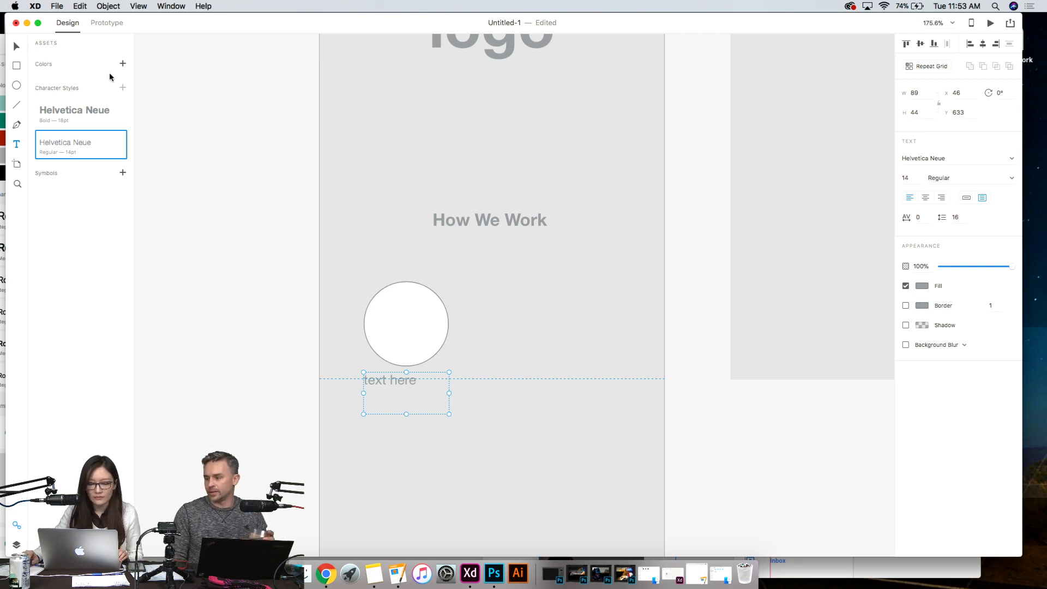
- Center-align the "text here" caption within its text box beneath the circle
double_click(421, 386)
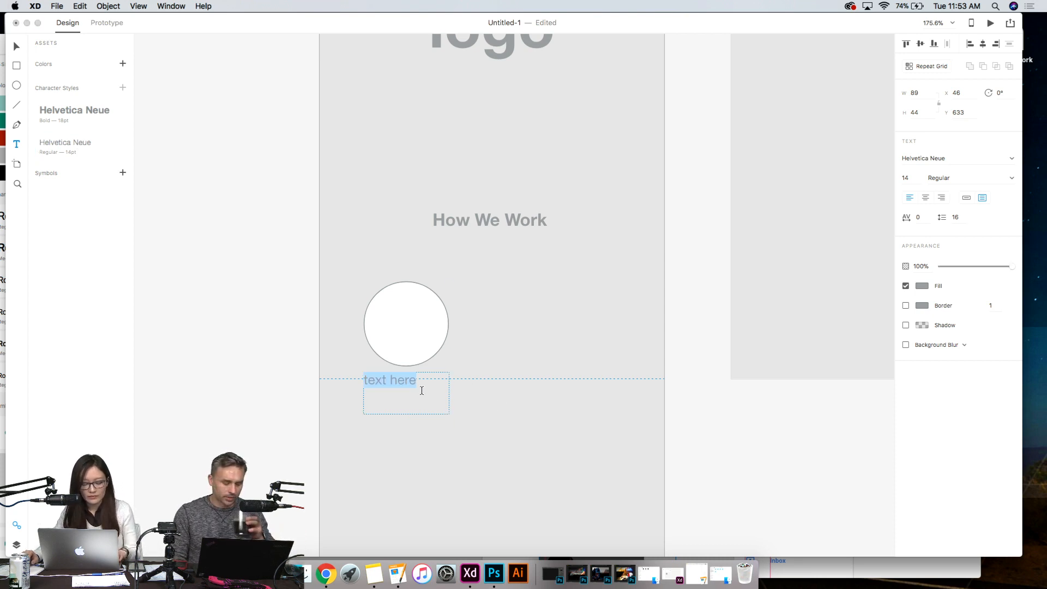
click(926, 198)
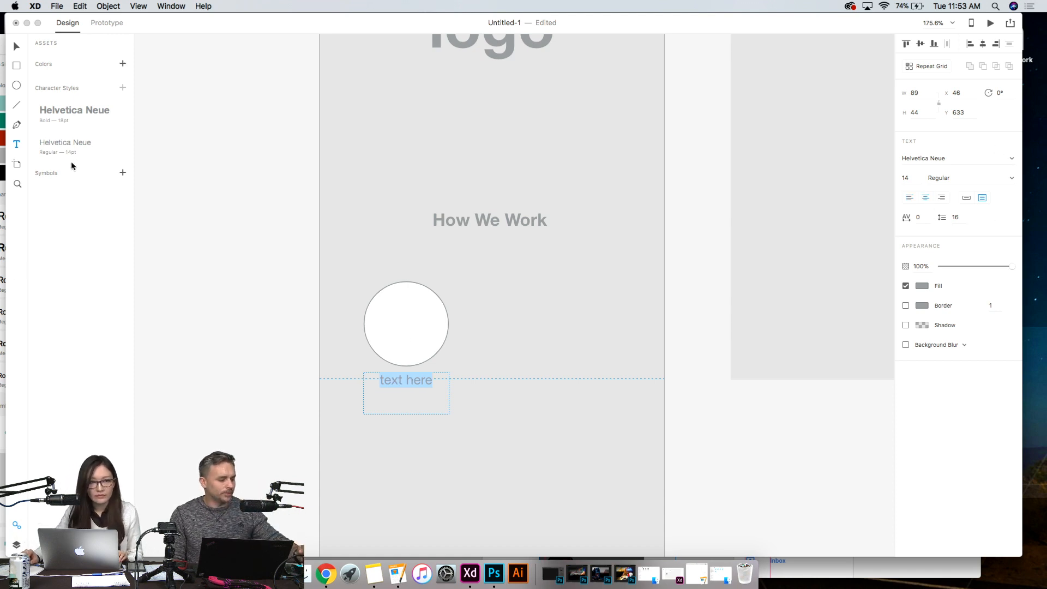
click(19, 48)
click(535, 339)
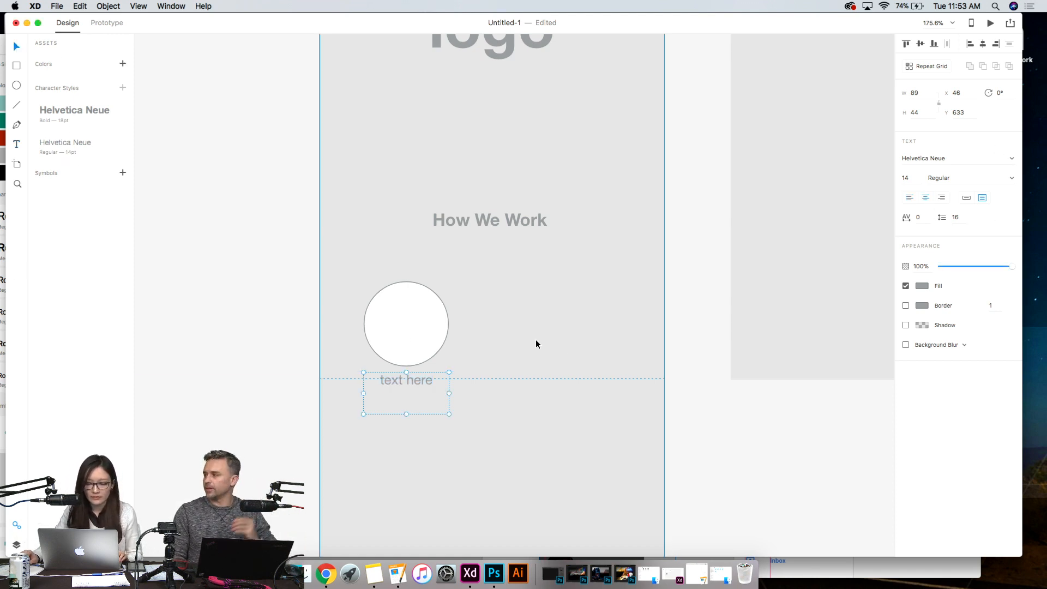
drag(411, 381, 414, 378)
- Turn the circle and its caption into a repeat grid of two columns and two rows with adjusted spacing
click(299, 337)
click(433, 326)
shift+click(431, 376)
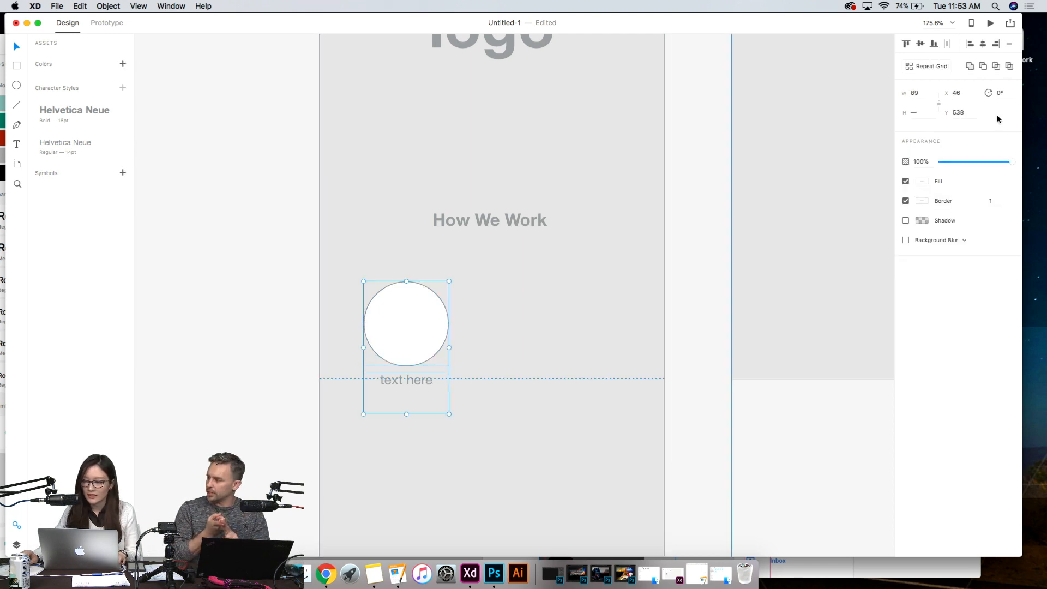
click(933, 66)
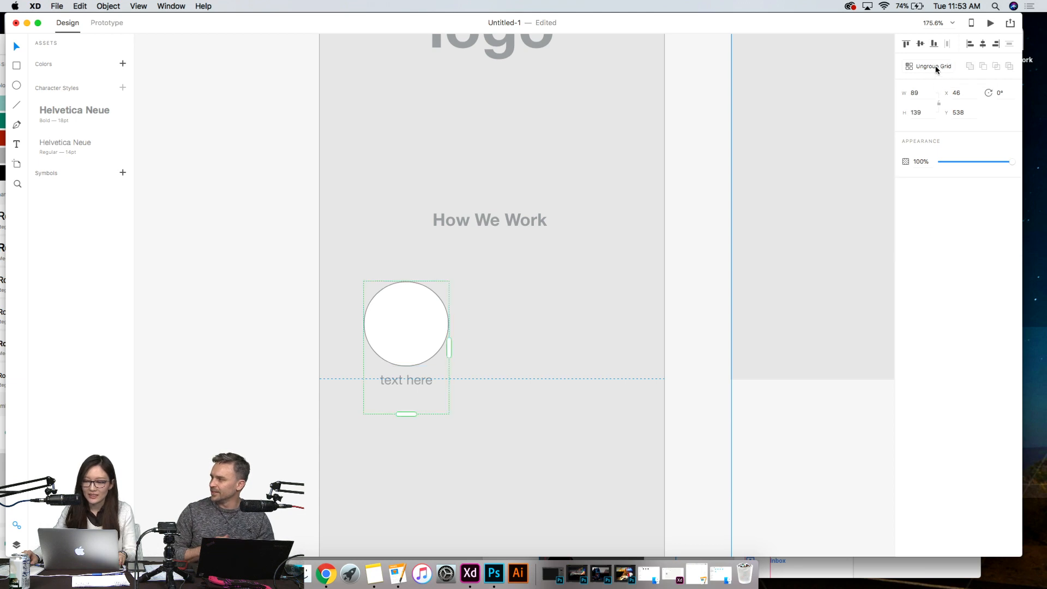
drag(455, 354, 571, 355)
drag(470, 414, 507, 570)
drag(466, 350, 498, 409)
- Move the repeat grid of circles to about X 60, Y 537 so it sits centered under the How We Work heading
click(740, 436)
mouse_move(533, 282)
mouse_down()
mouse_move(587, 271)
mouse_move(544, 282)
mouse_up()
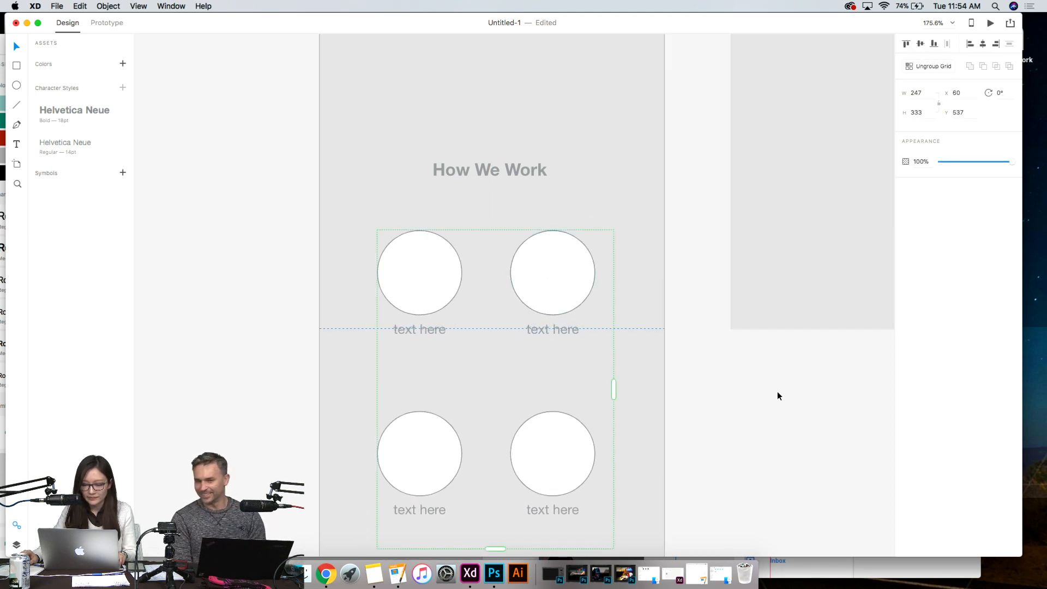
scroll(763, 399, down, 3)
scroll(738, 380, down, 2)
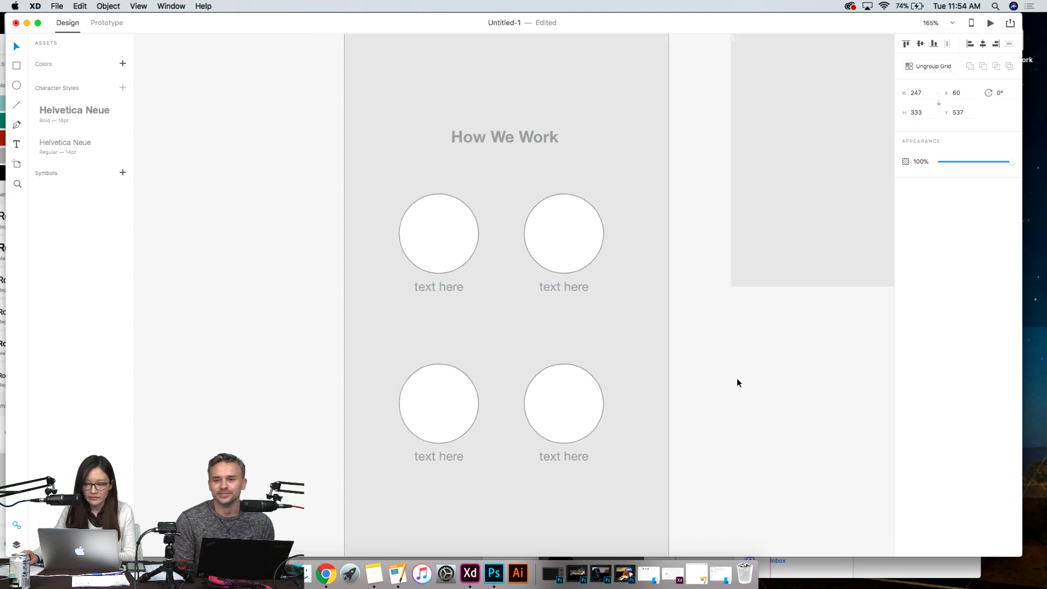
drag(735, 405, 473, 418)
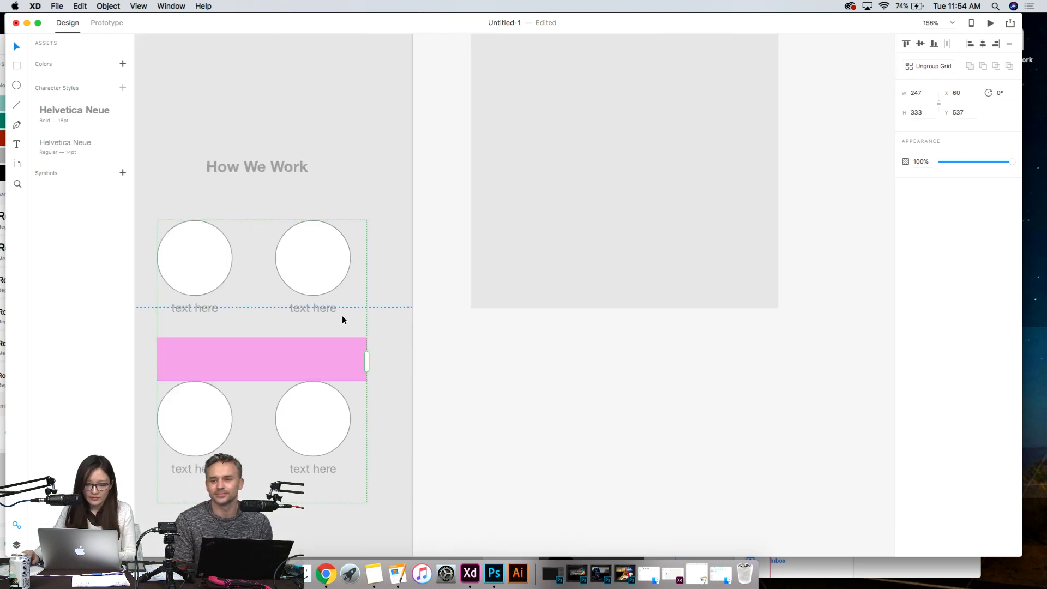
click(489, 416)
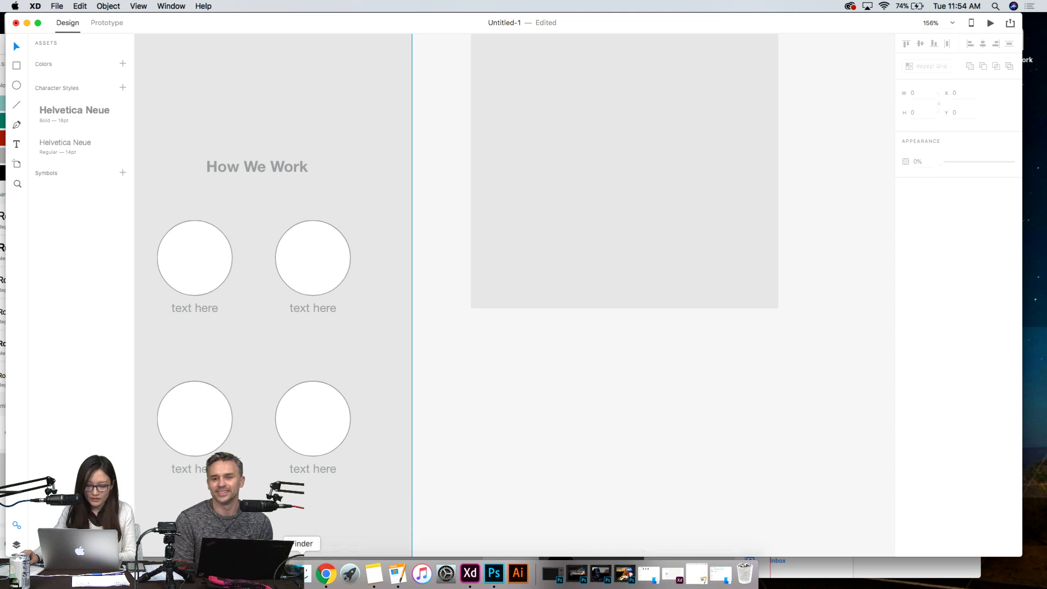
- Switch to Finder and fill the repeat grid's captions with the How we work text file from the Desktop
click(721, 576)
drag(447, 169, 627, 162)
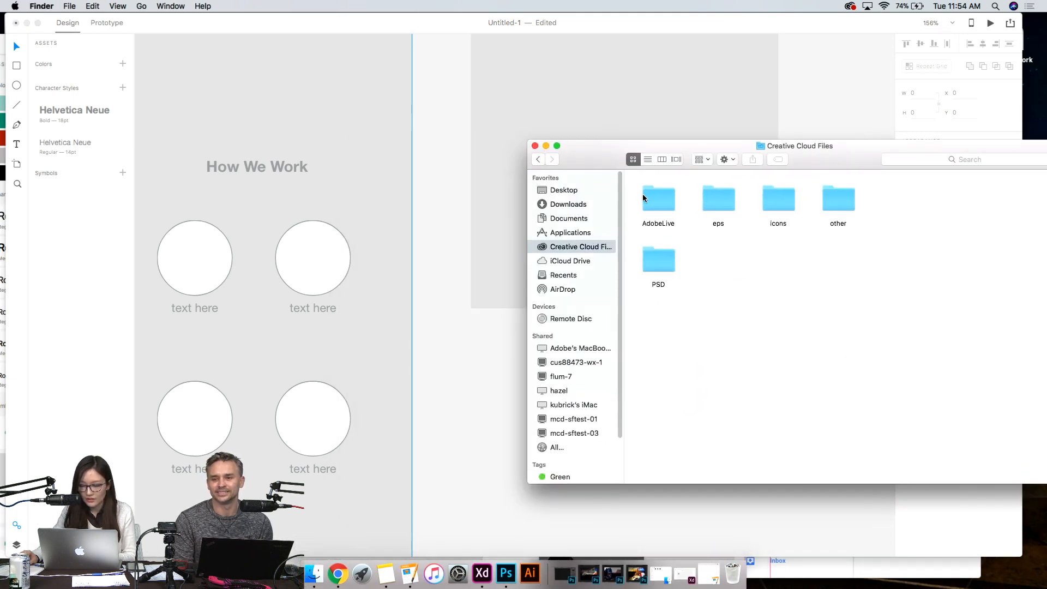
click(583, 190)
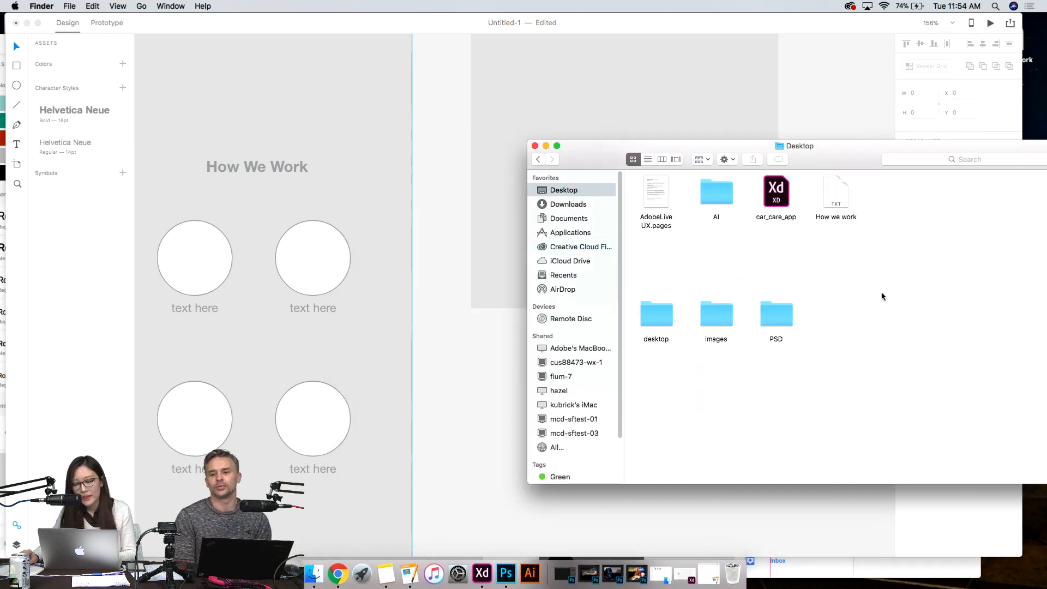
click(836, 192)
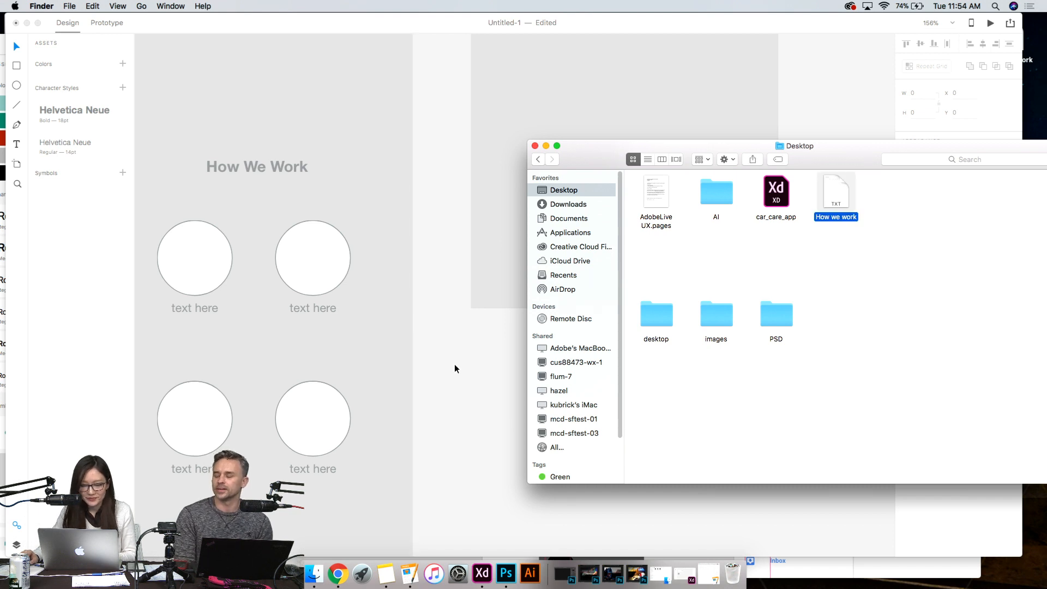
click(453, 365)
click(289, 284)
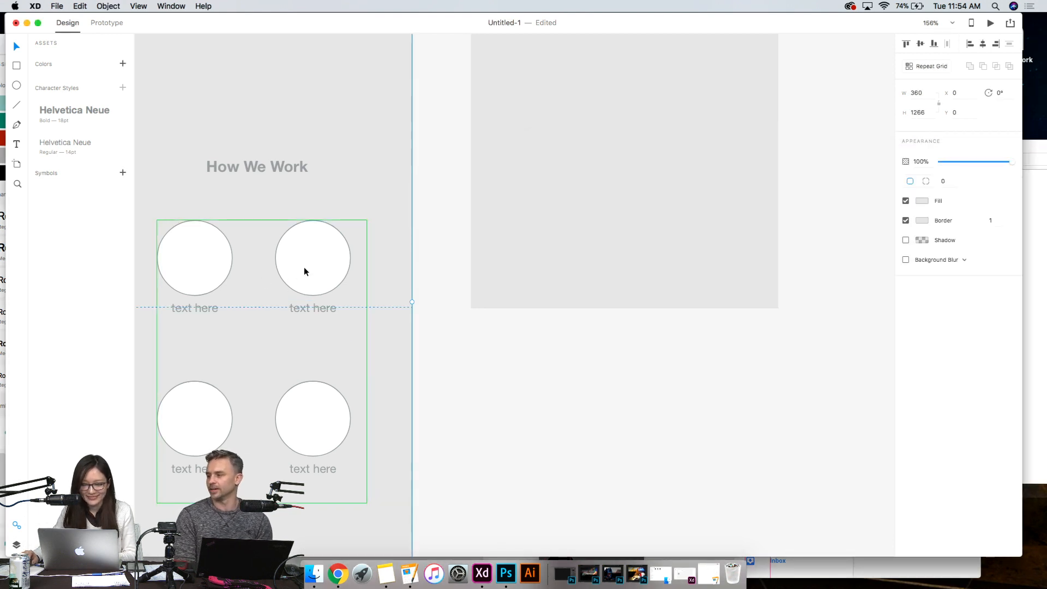
click(314, 572)
drag(836, 192, 201, 309)
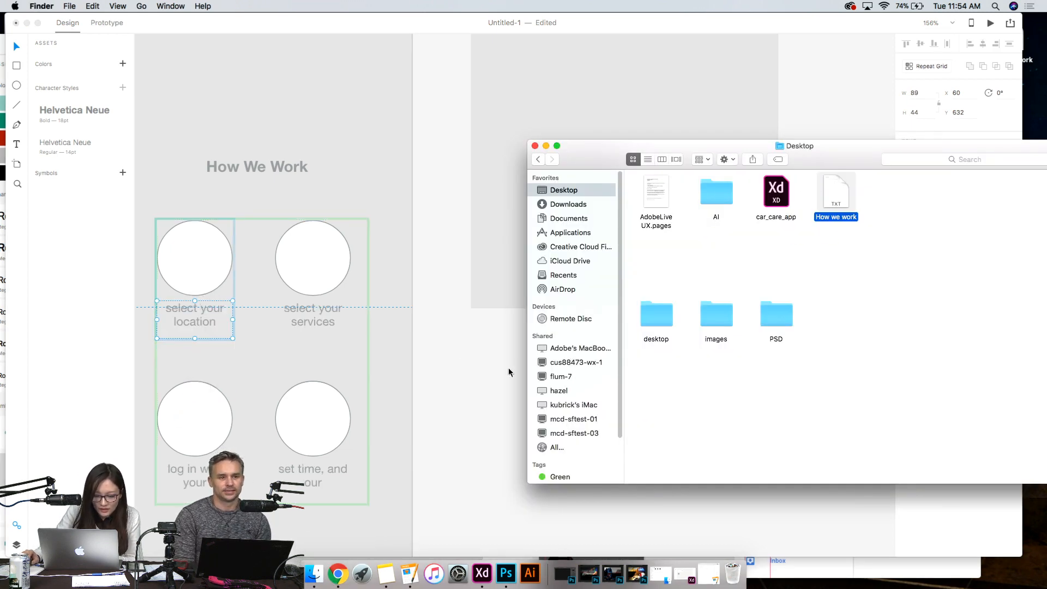
click(466, 380)
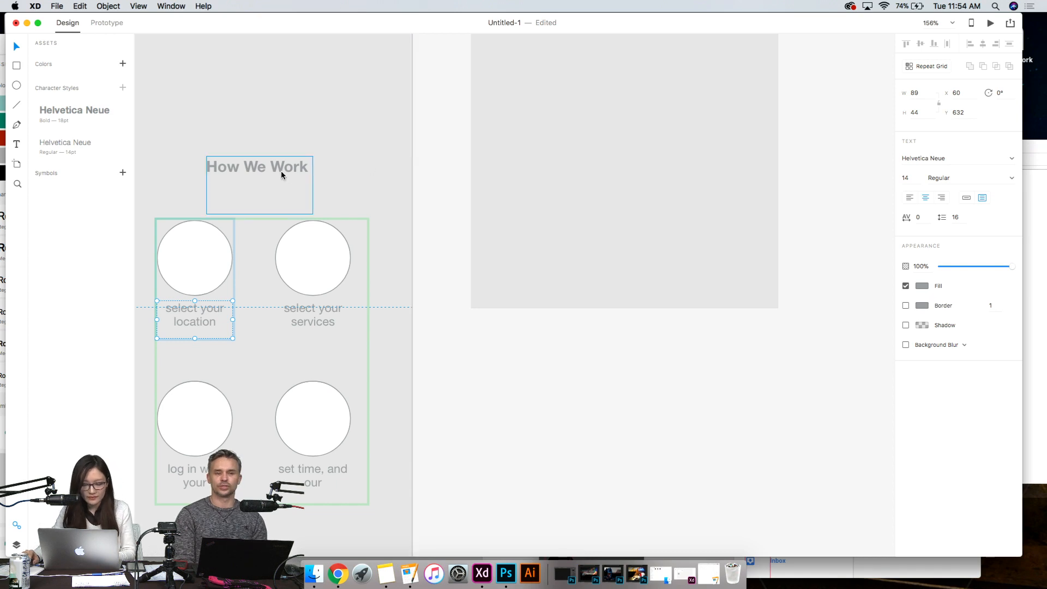
- Copy the How We Work heading and circle grid from Home onto the Services artboard, at about X 68, Y 127
scroll(410, 328, down, 5)
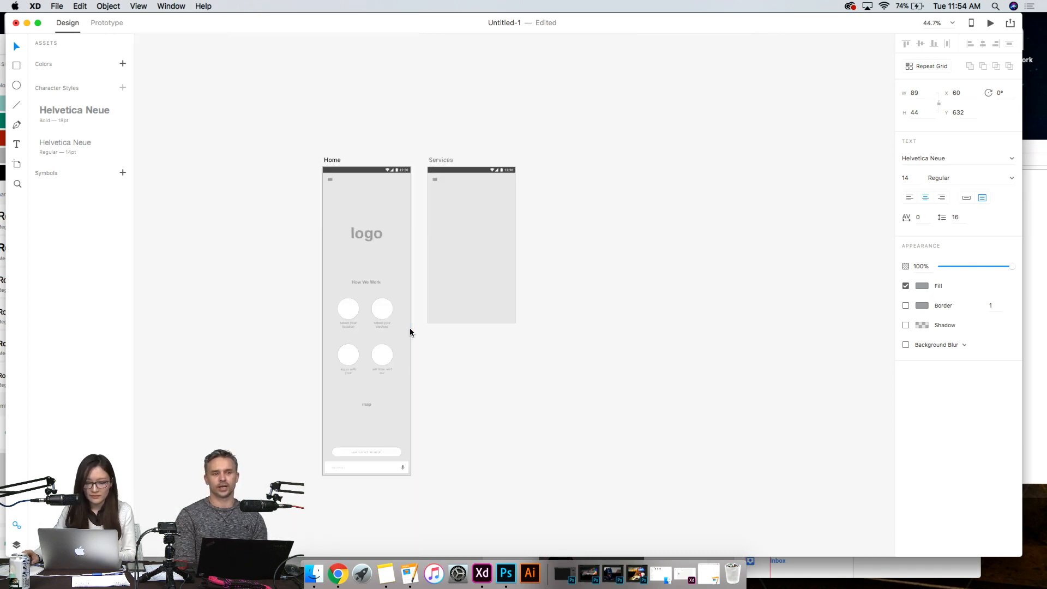
click(366, 285)
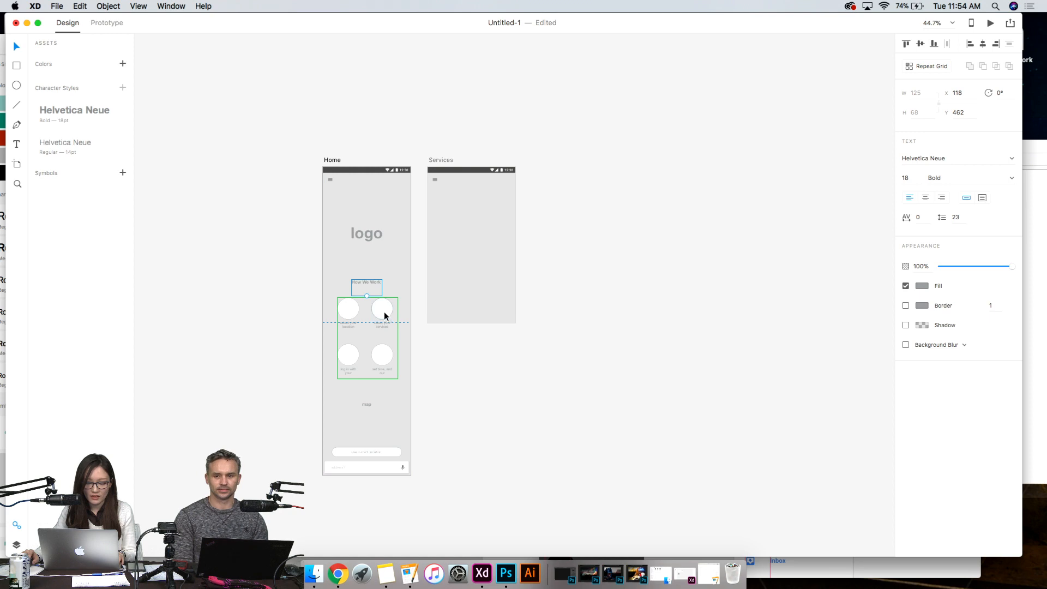
click(303, 287)
click(368, 287)
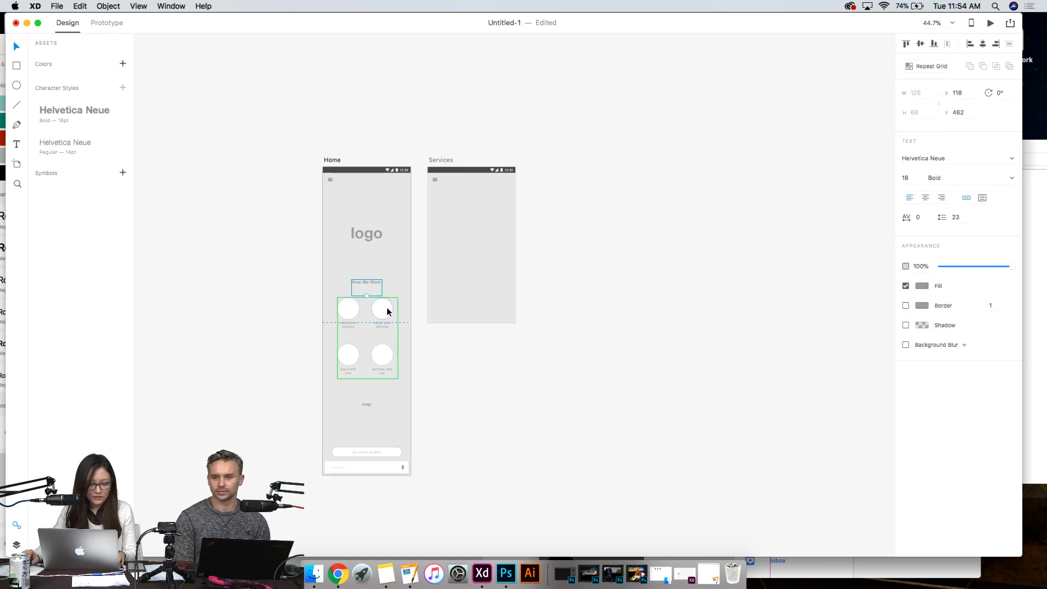
shift+click(384, 311)
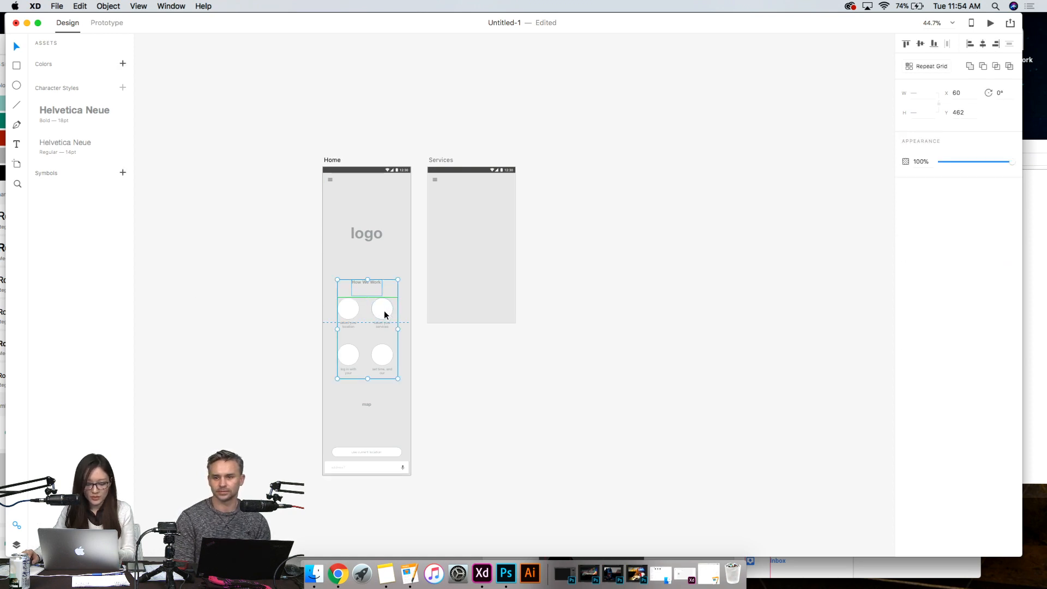
key(super+c)
key(super+c)
click(503, 233)
key(super+v)
drag(503, 233, 485, 225)
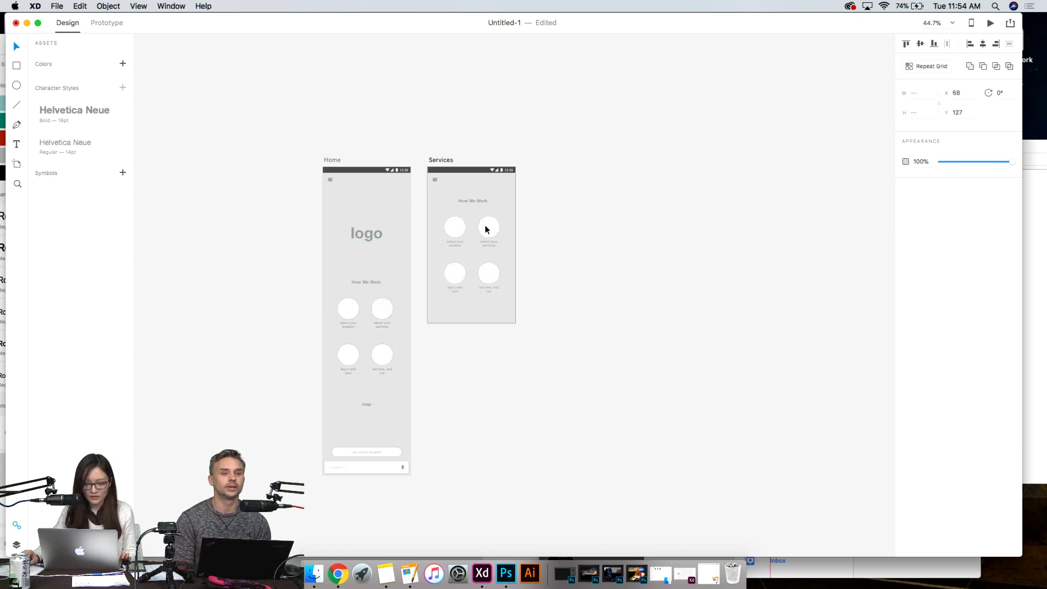
click(626, 278)
- Change the copied heading on the Services artboard to "Services" and center it above the circles
scroll(624, 279, up, 5)
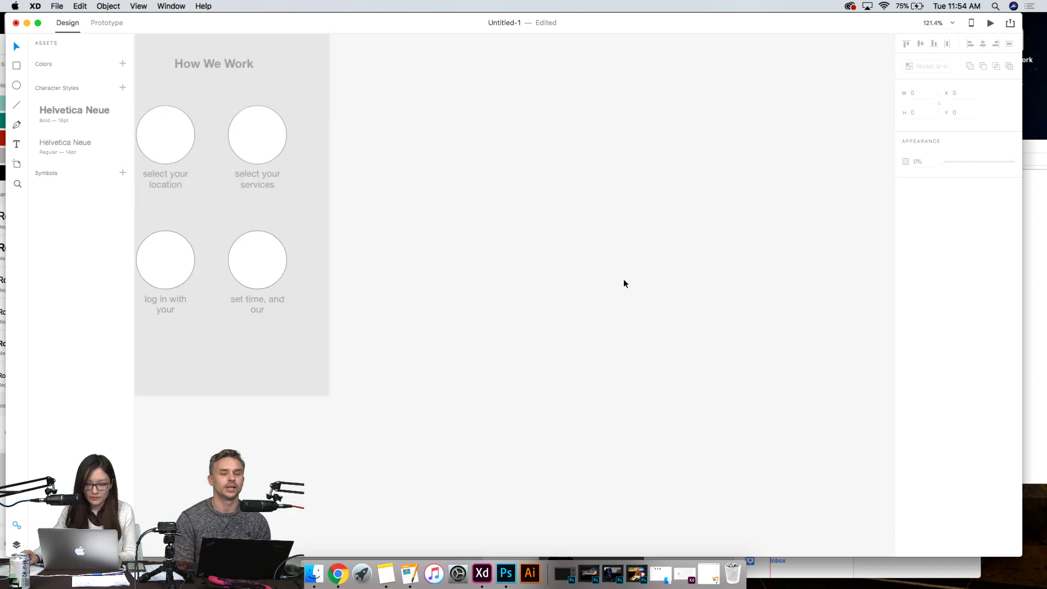
drag(519, 357, 729, 411)
drag(603, 276, 567, 326)
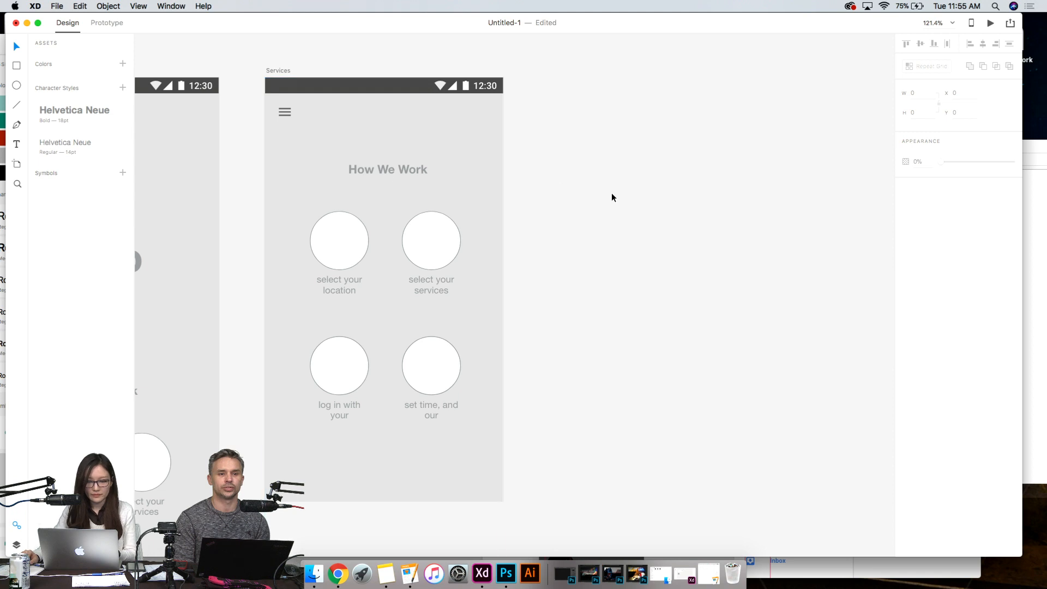
click(381, 170)
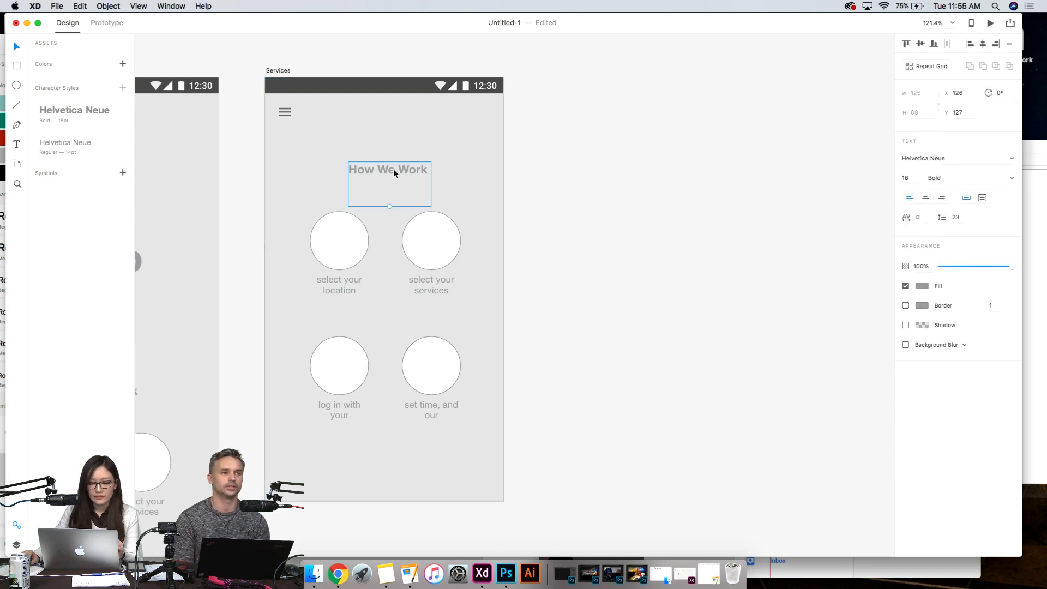
double_click(394, 172)
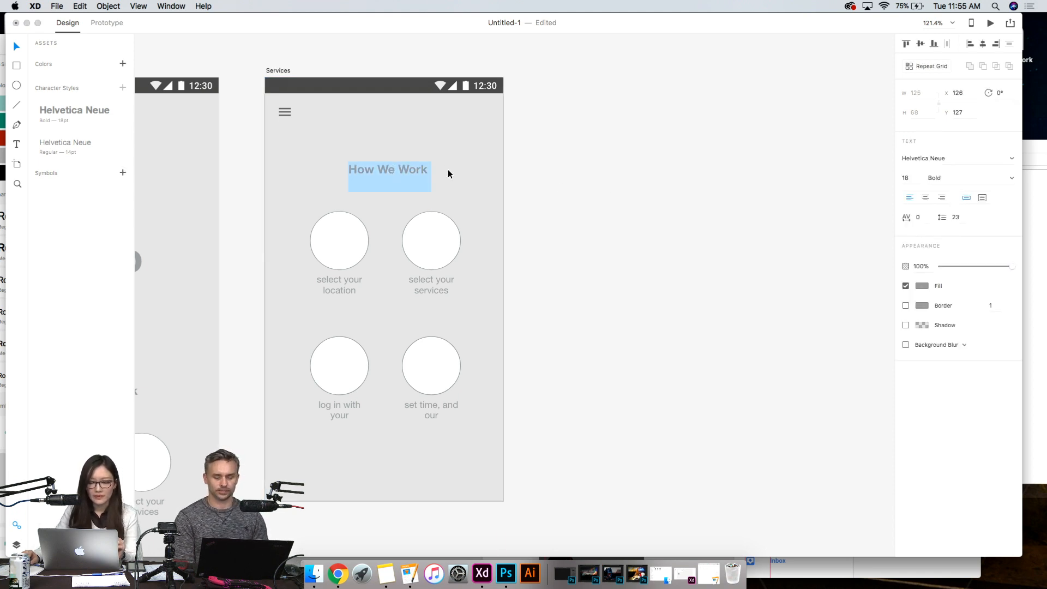
drag(426, 170, 347, 171)
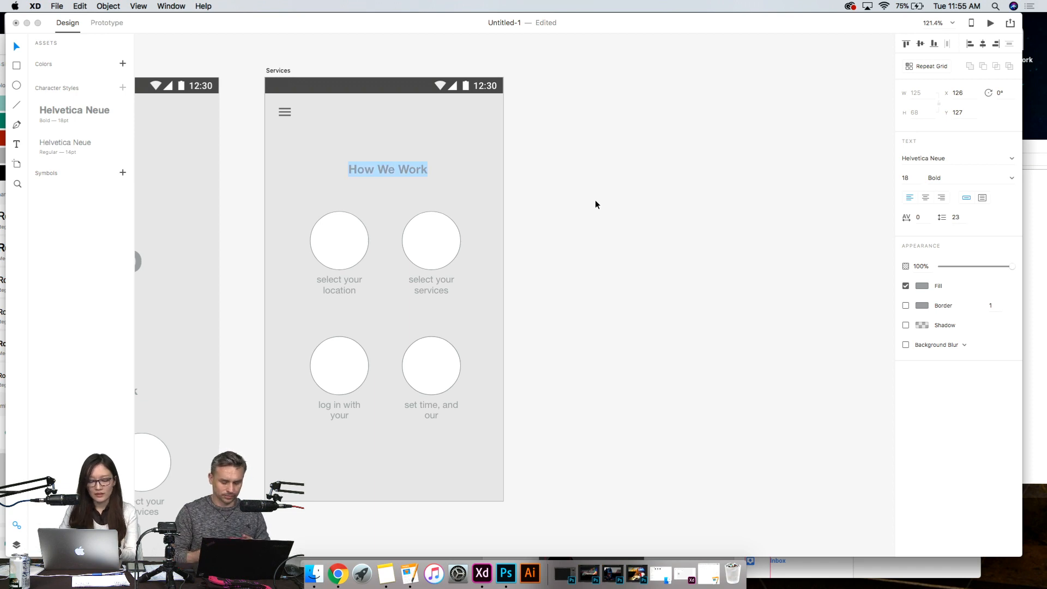
text(Services)
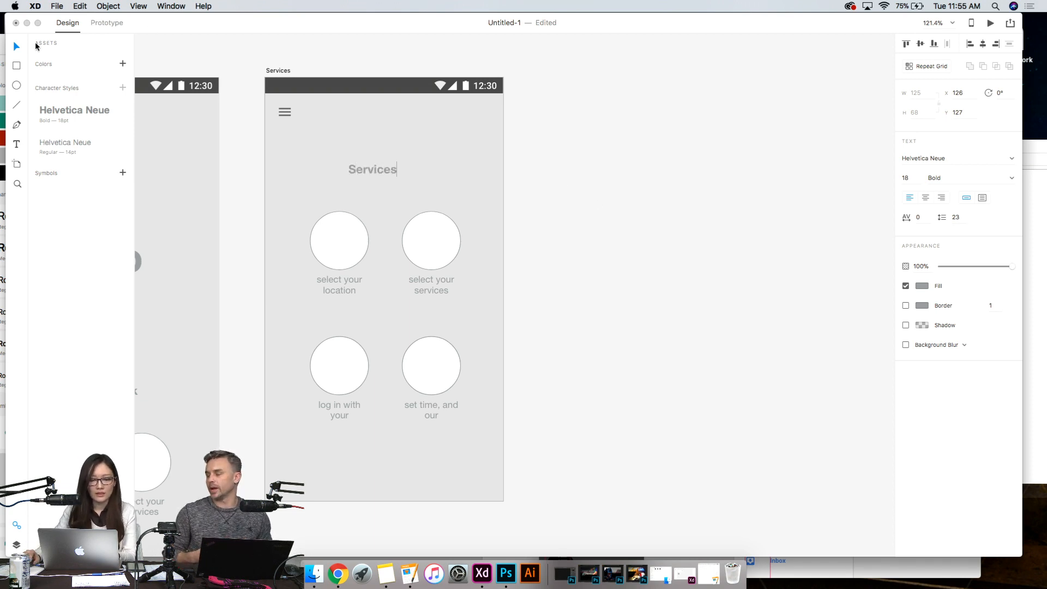
click(16, 46)
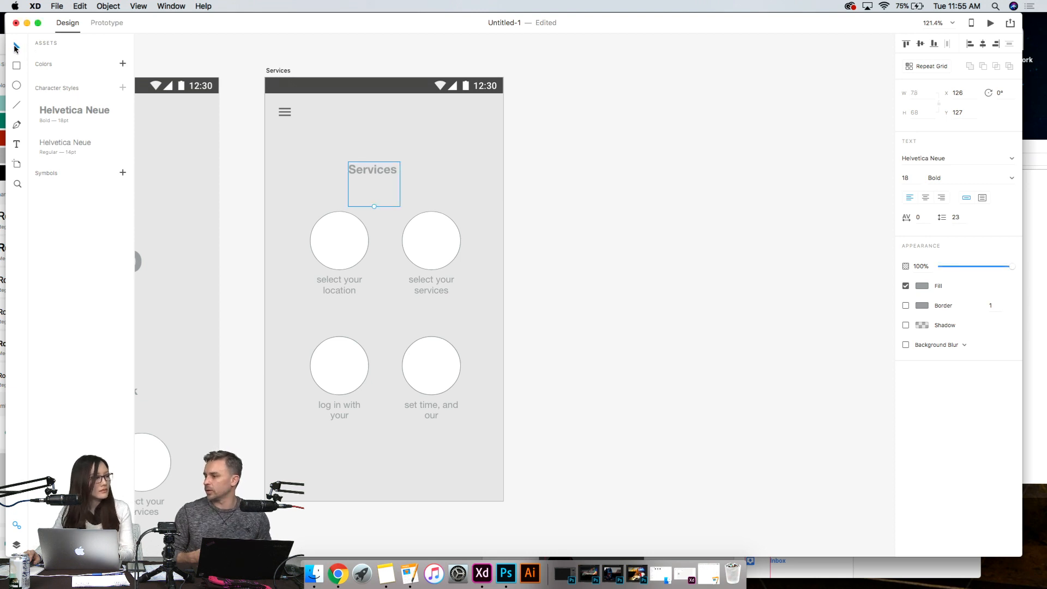
drag(364, 168, 383, 176)
click(539, 215)
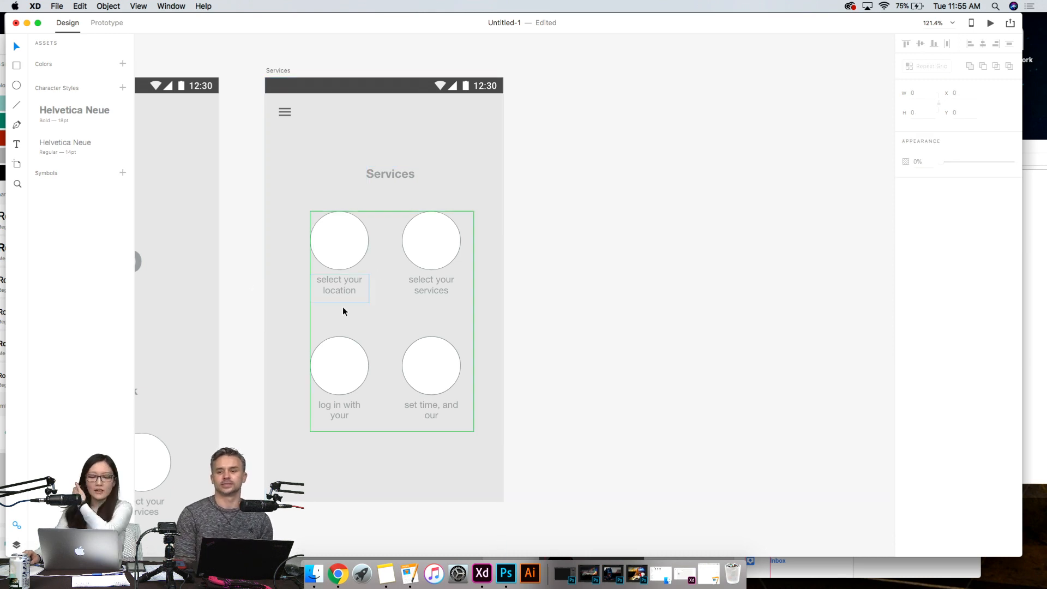
- Switch to Notes and open the Services note with the service names and prices
click(345, 291)
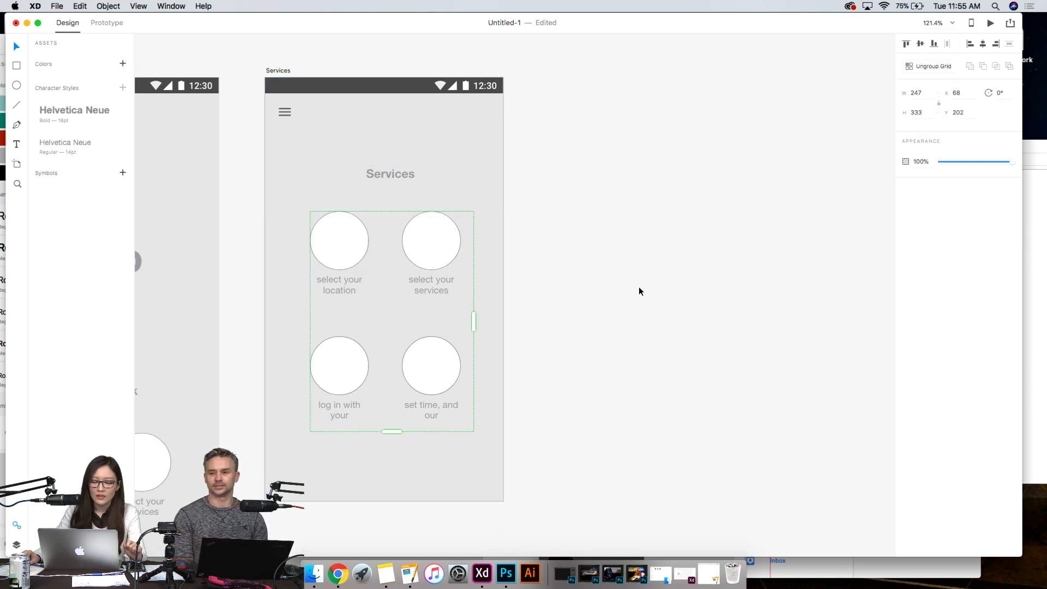
click(410, 573)
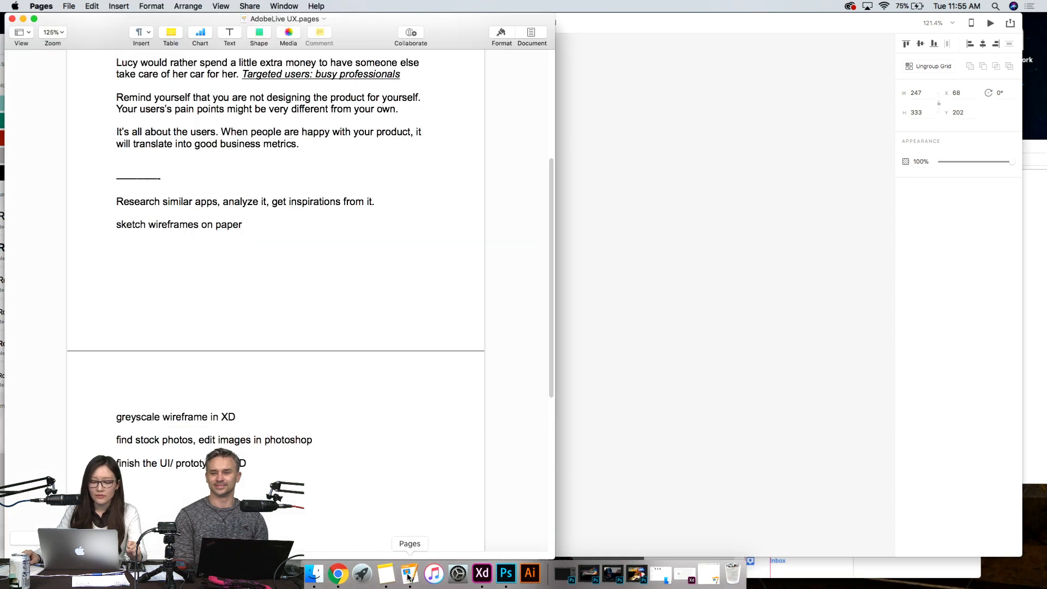
click(22, 19)
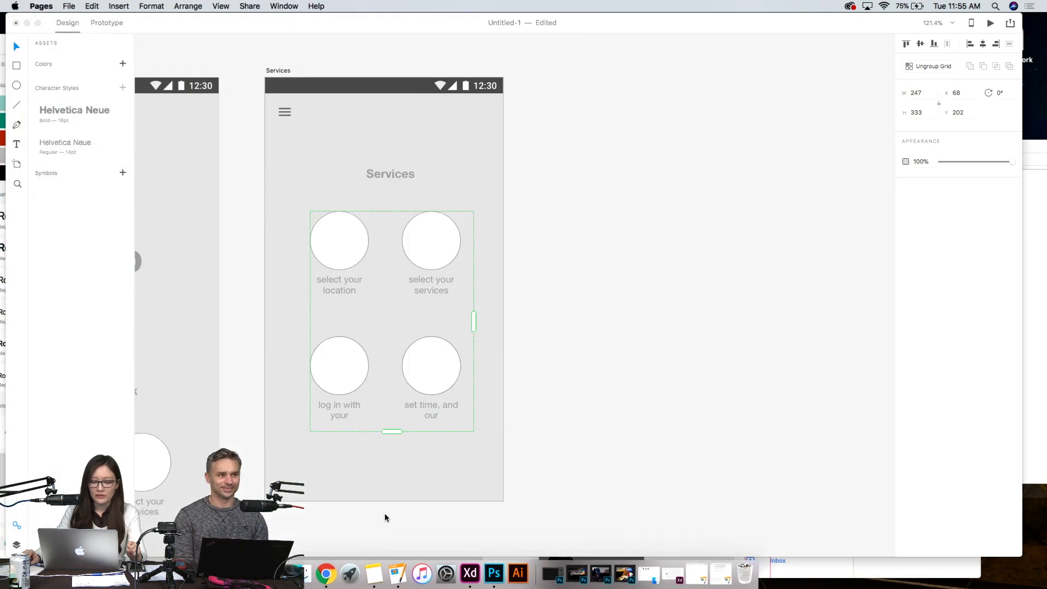
click(374, 573)
click(454, 194)
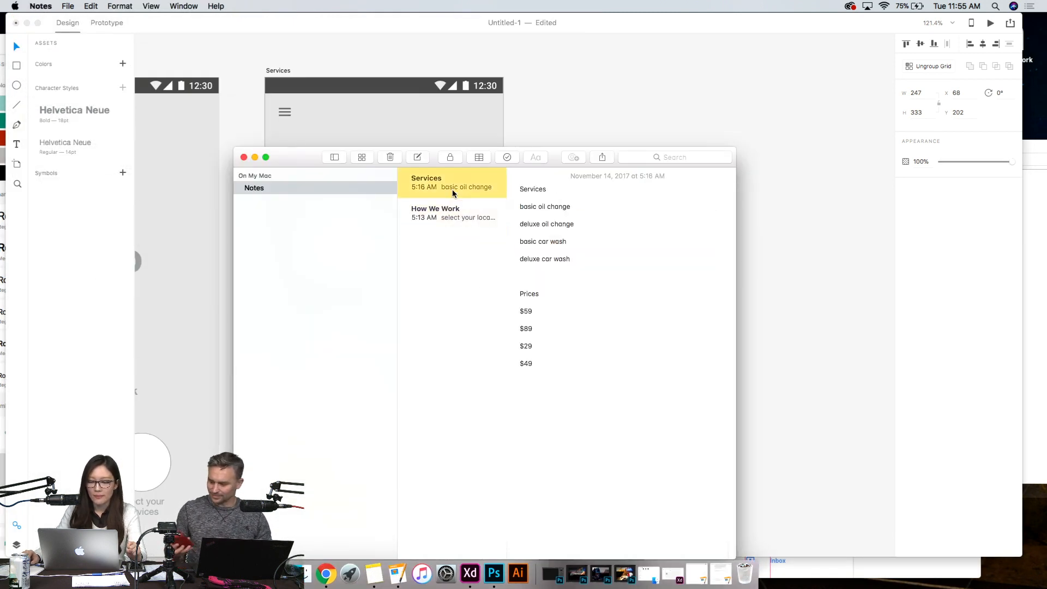
drag(582, 256, 514, 208)
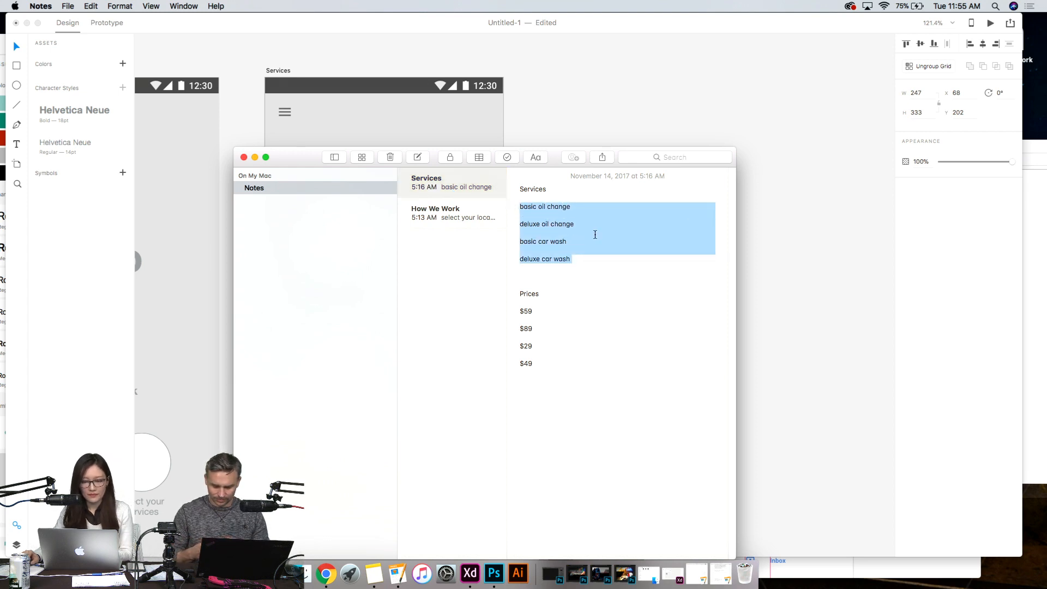
click(255, 158)
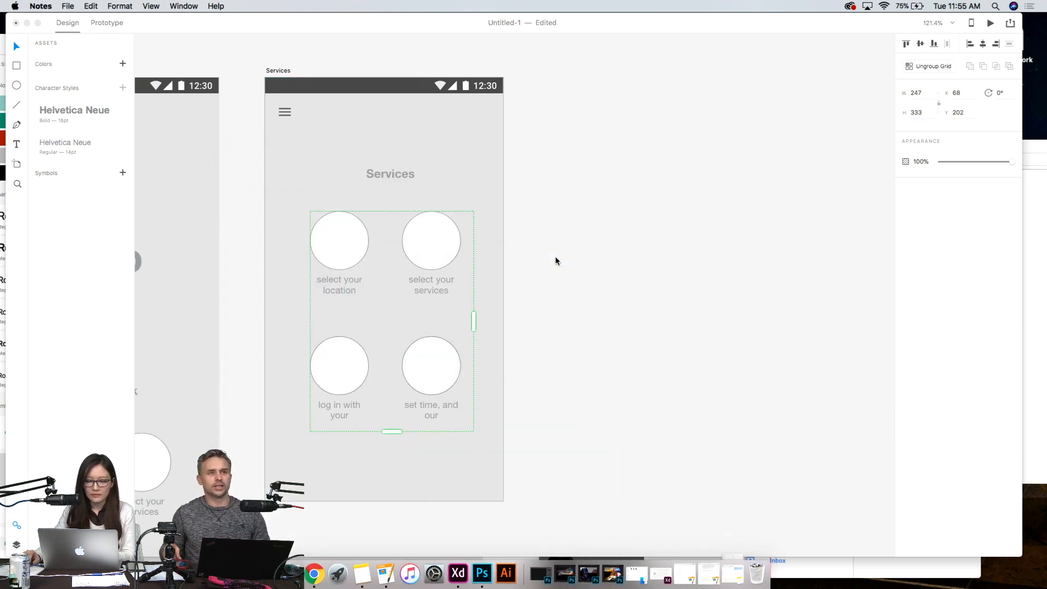
click(537, 255)
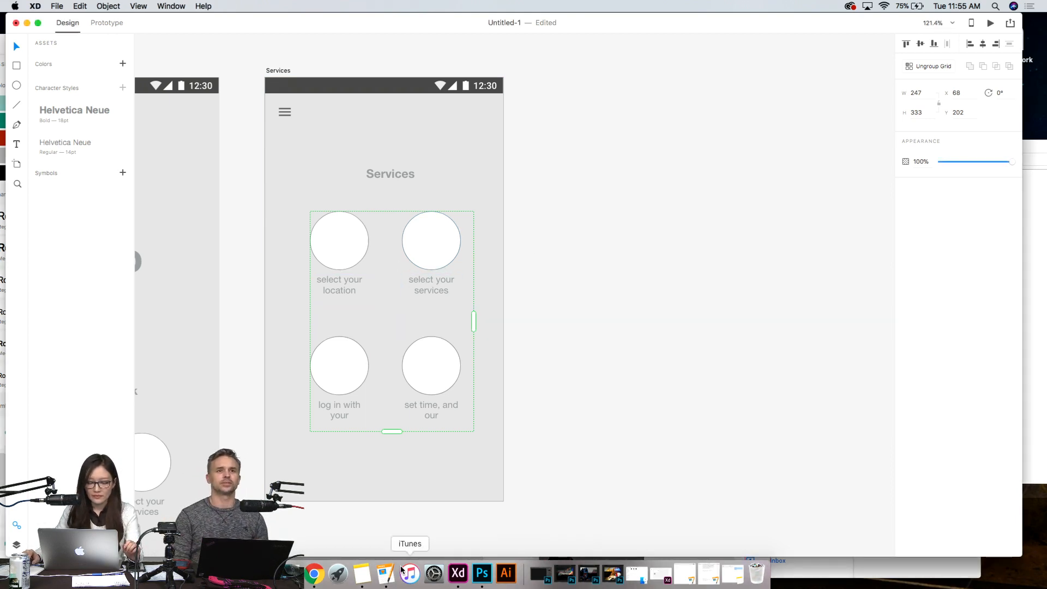
click(386, 577)
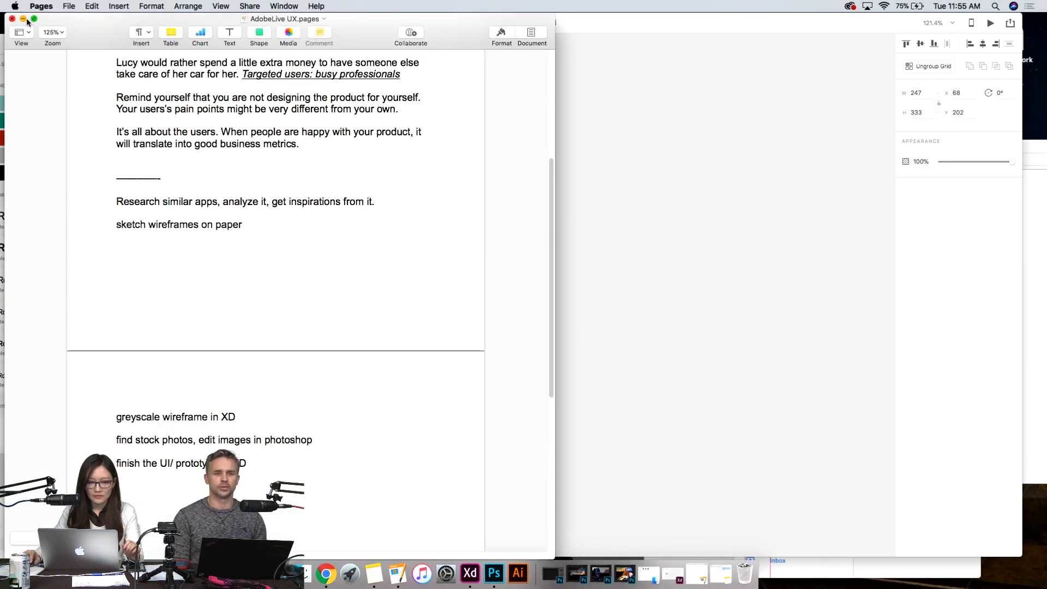
click(23, 18)
- Return to the Services note in Notes and copy the $59 price onto a new line under "basic oil change"
click(374, 573)
click(592, 288)
drag(540, 310, 516, 309)
click(550, 360)
click(593, 207)
key(Return)
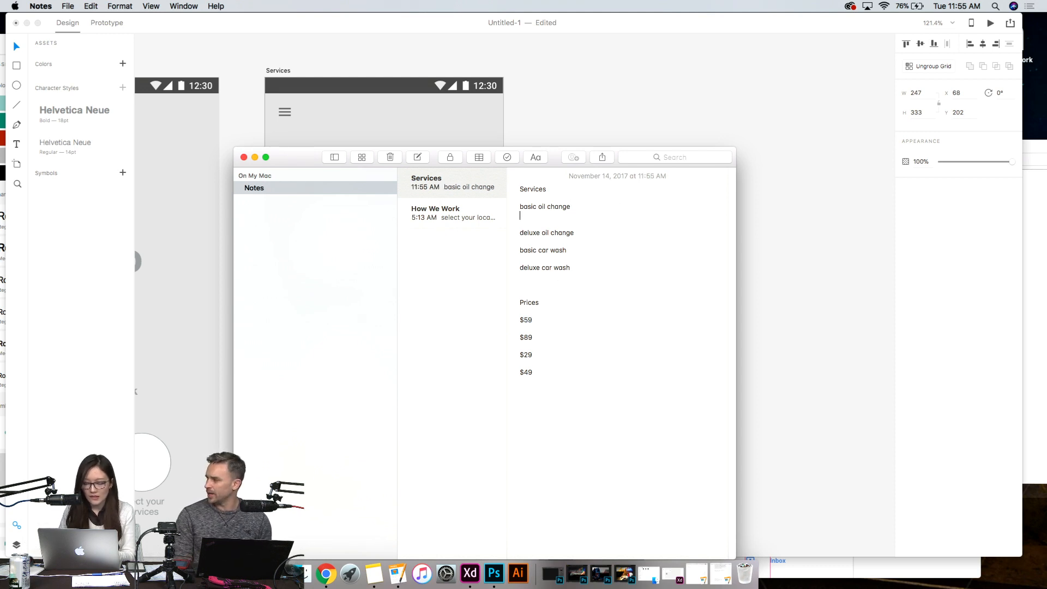
key(super+v)
- Copy the $89 price onto a new line under "deluxe oil change" and the $29 price under "basic car wash"
drag(534, 339, 514, 337)
key(super+c)
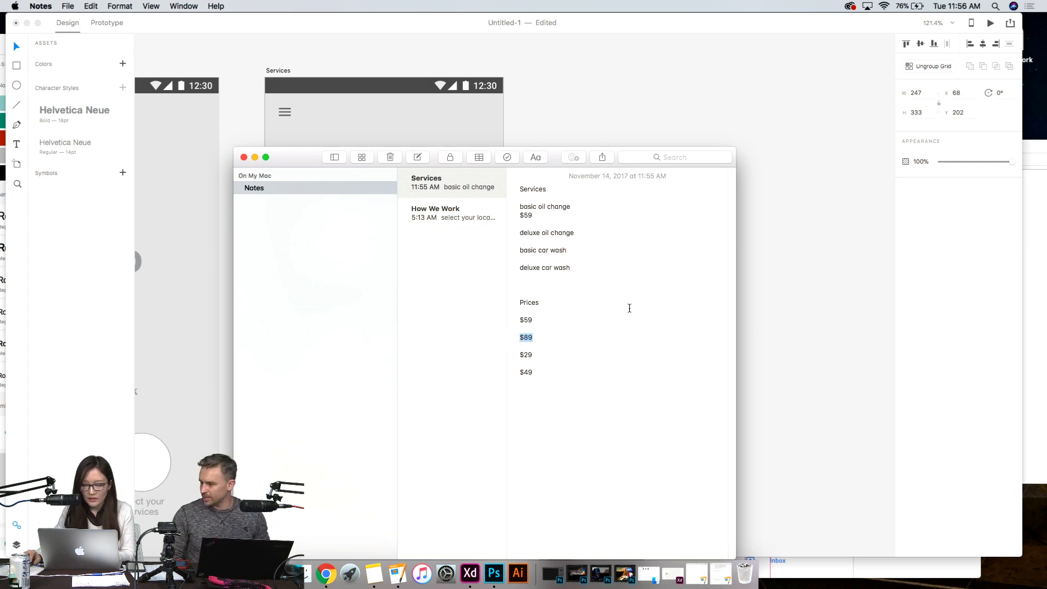
click(589, 240)
key(Return)
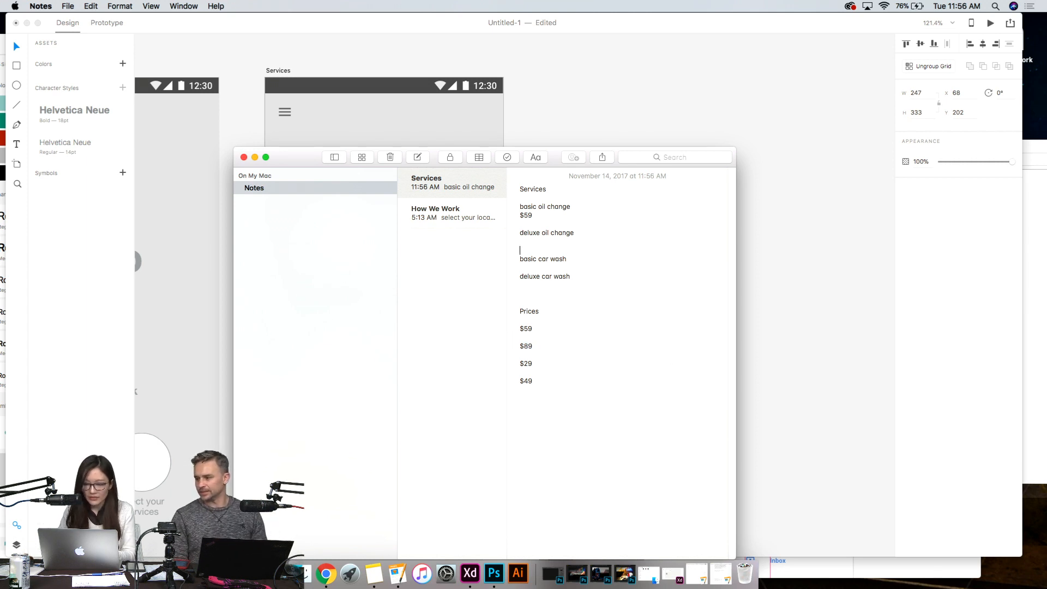
key(super+v)
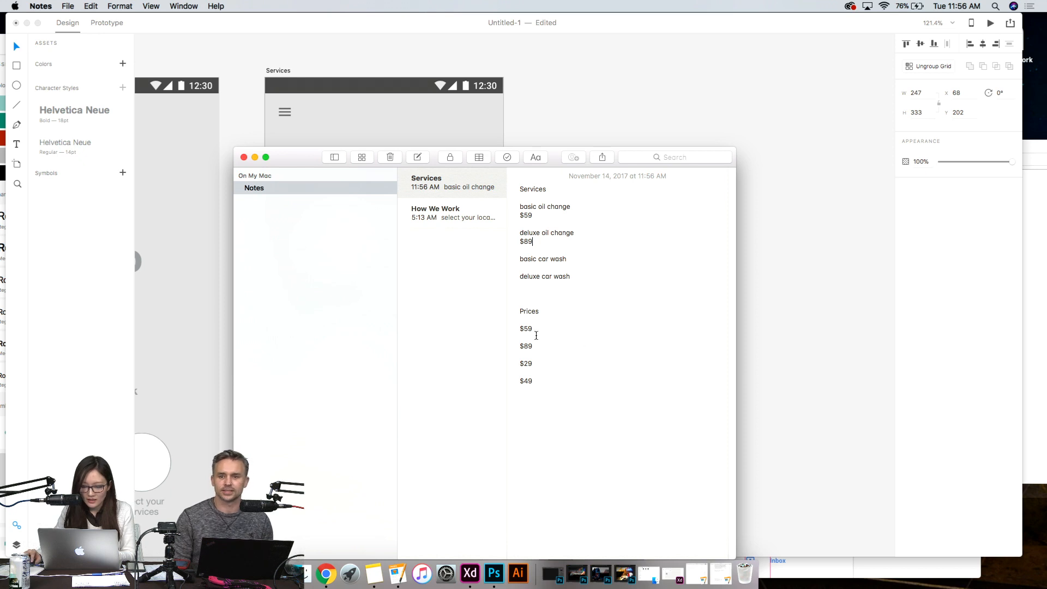
drag(532, 360, 520, 365)
key(super+c)
click(584, 261)
key(Return)
key(super+v)
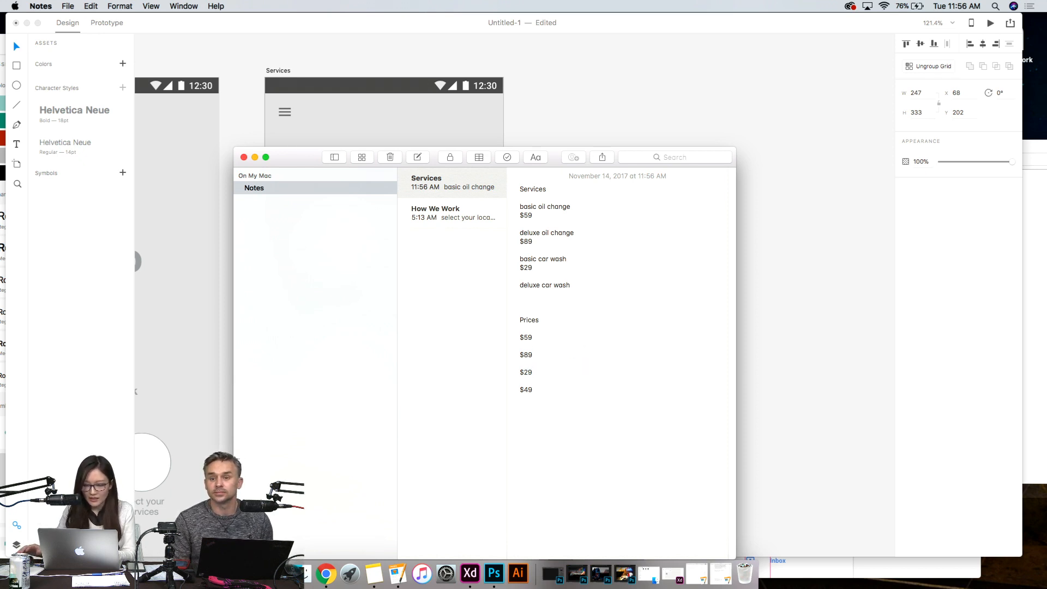
- Copy the $49 price under "deluxe car wash" and delete the separate Prices list from the note
drag(533, 391, 515, 392)
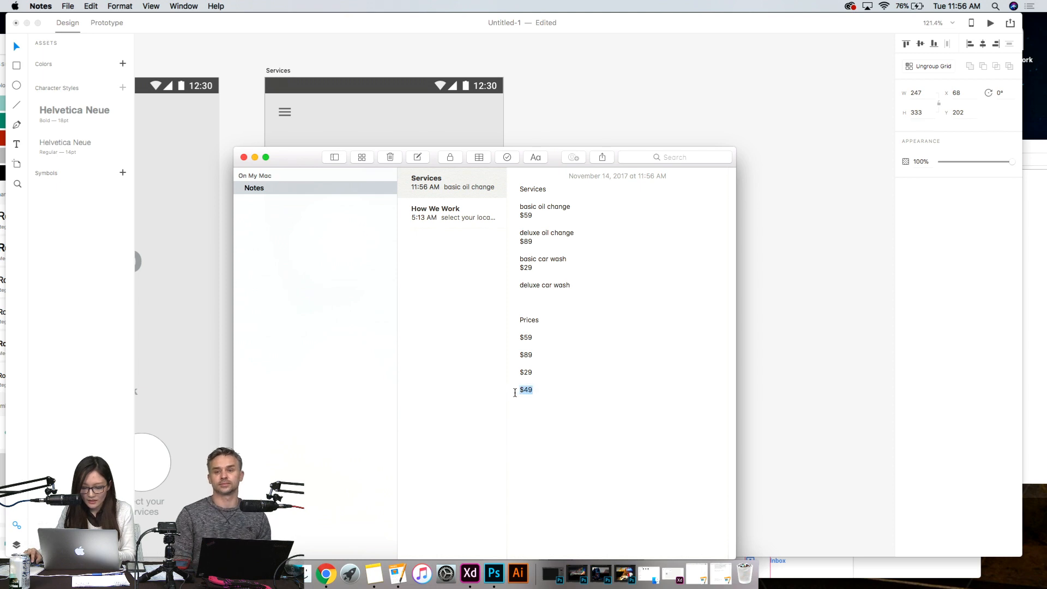
key(super+c)
click(562, 293)
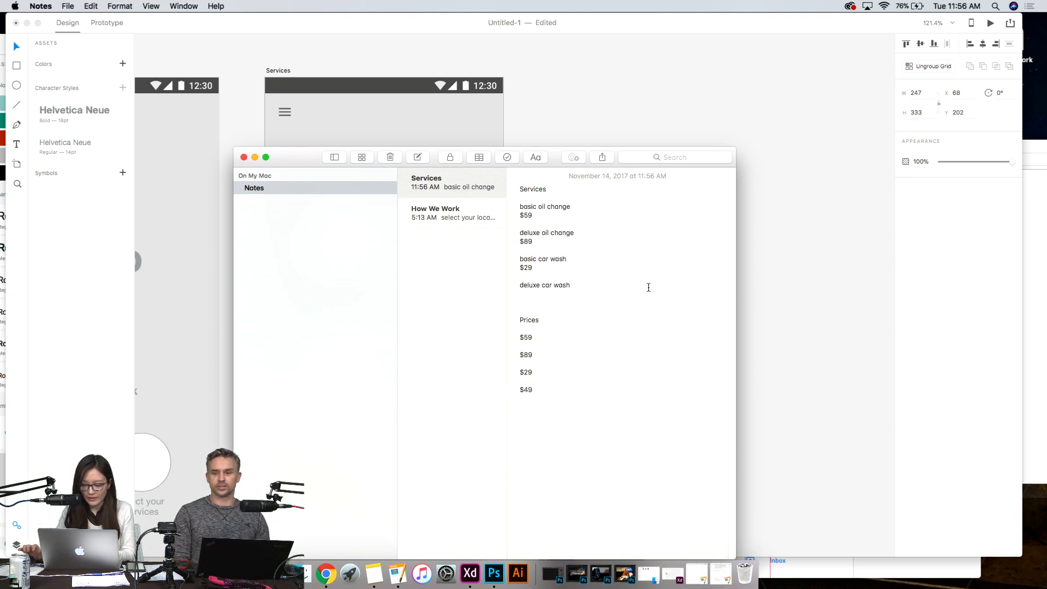
drag(580, 398, 518, 320)
key(BackSpace)
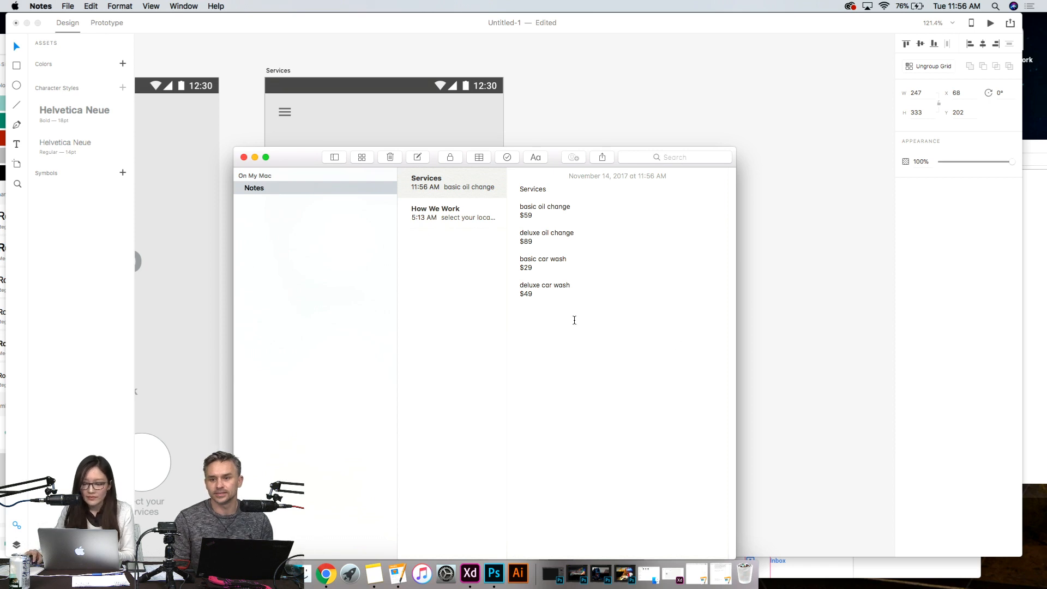
- Copy the four services with their prices from the note and replace all text in the Untitled Pages document with them
drag(553, 308, 514, 205)
drag(557, 297, 517, 208)
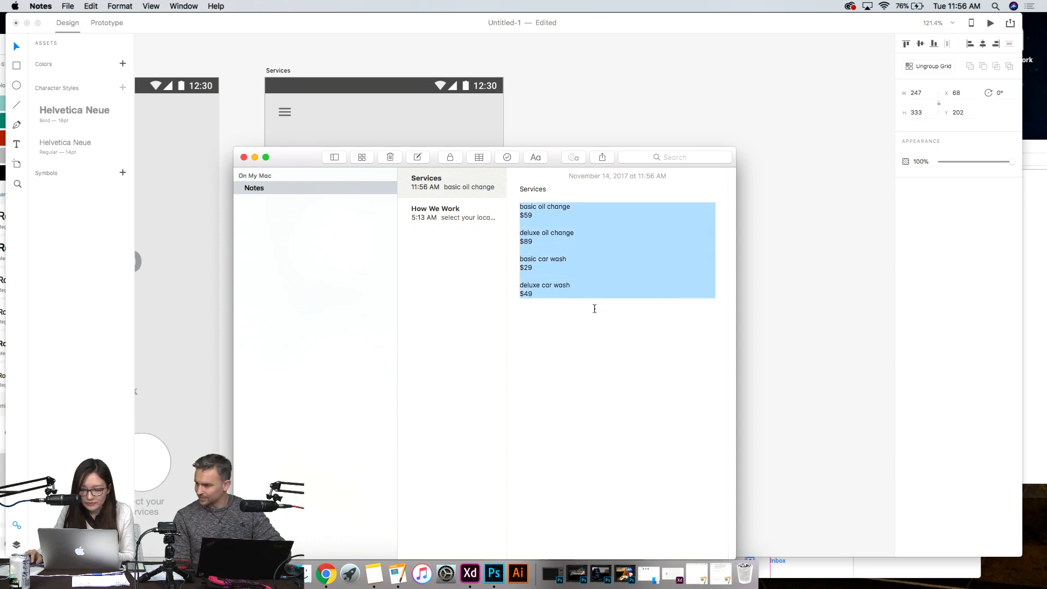
click(560, 252)
drag(547, 300, 514, 207)
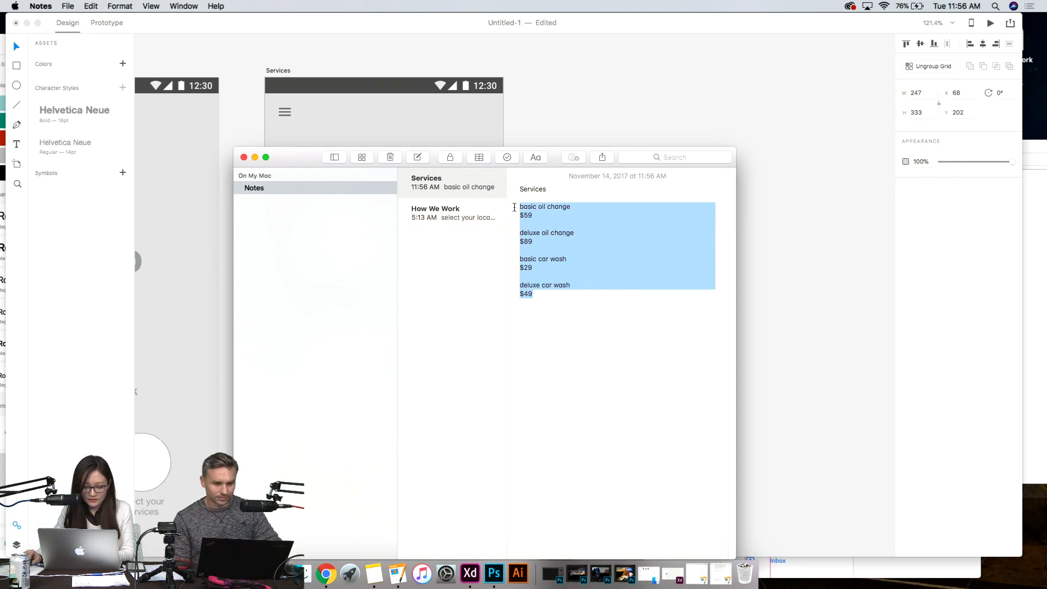
click(402, 577)
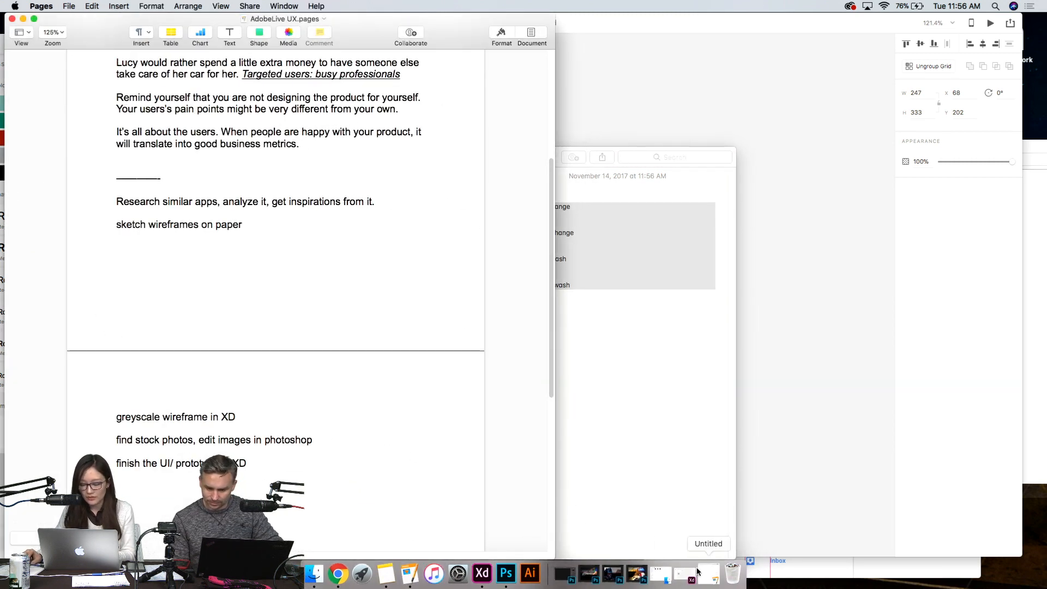
click(716, 579)
click(302, 253)
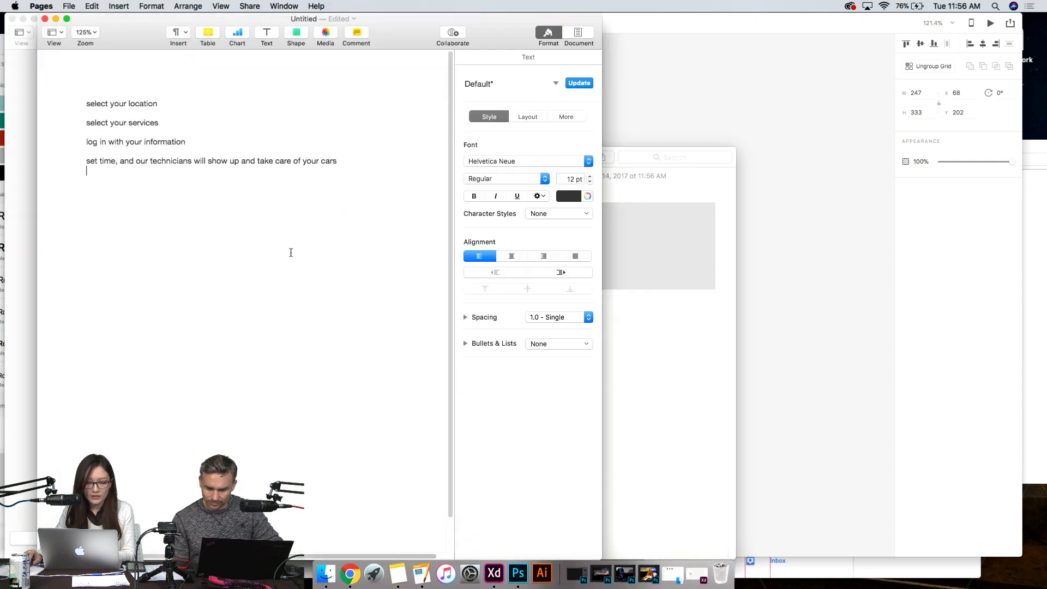
key(super+a)
key(BackSpace)
key(super+v)
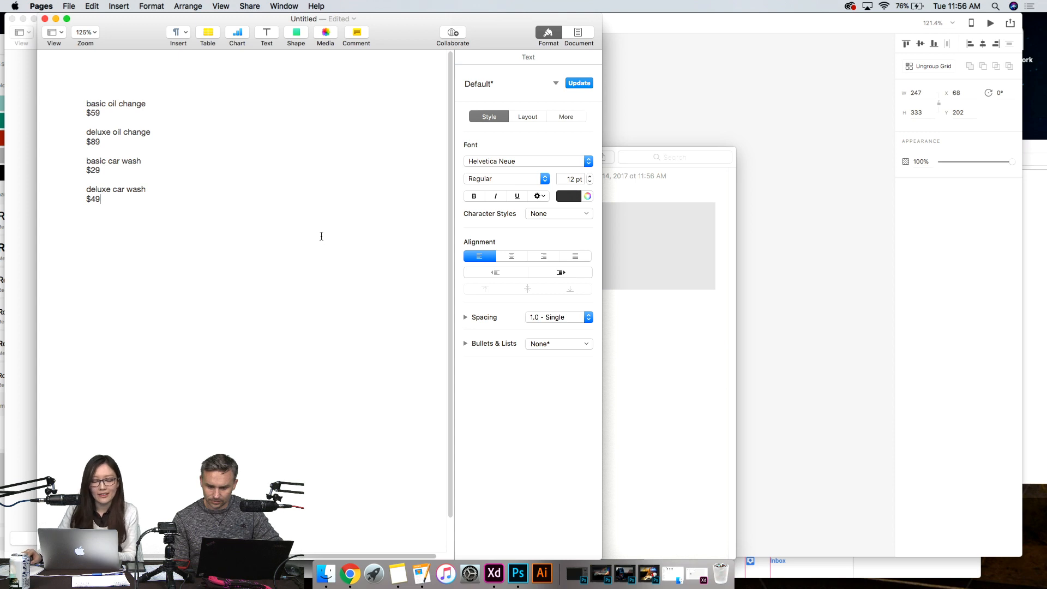
- Export the document as a plain text file named Services to the Desktop
click(70, 6)
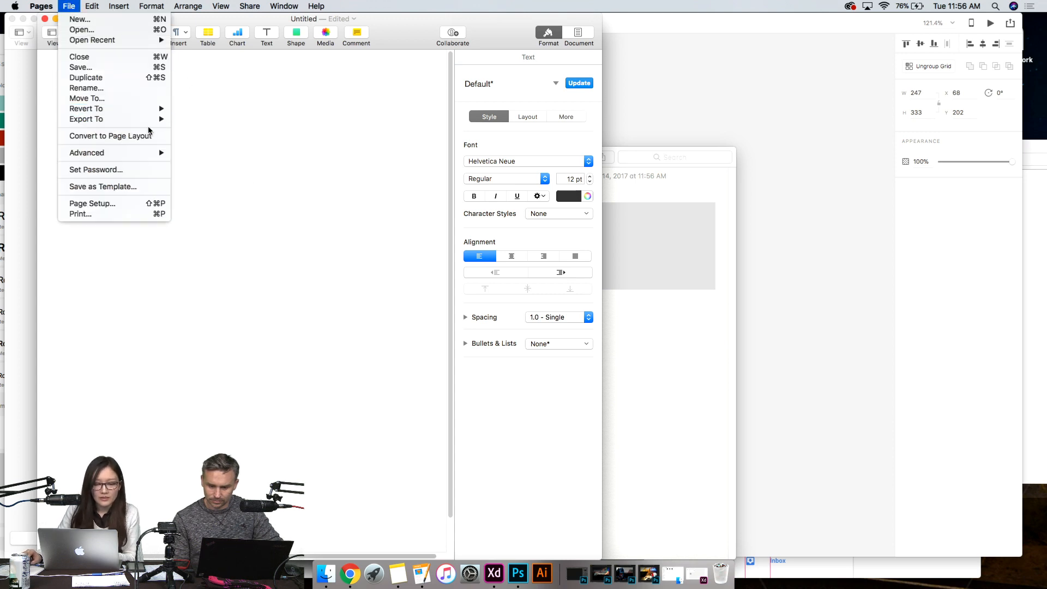
mouse_move(159, 119)
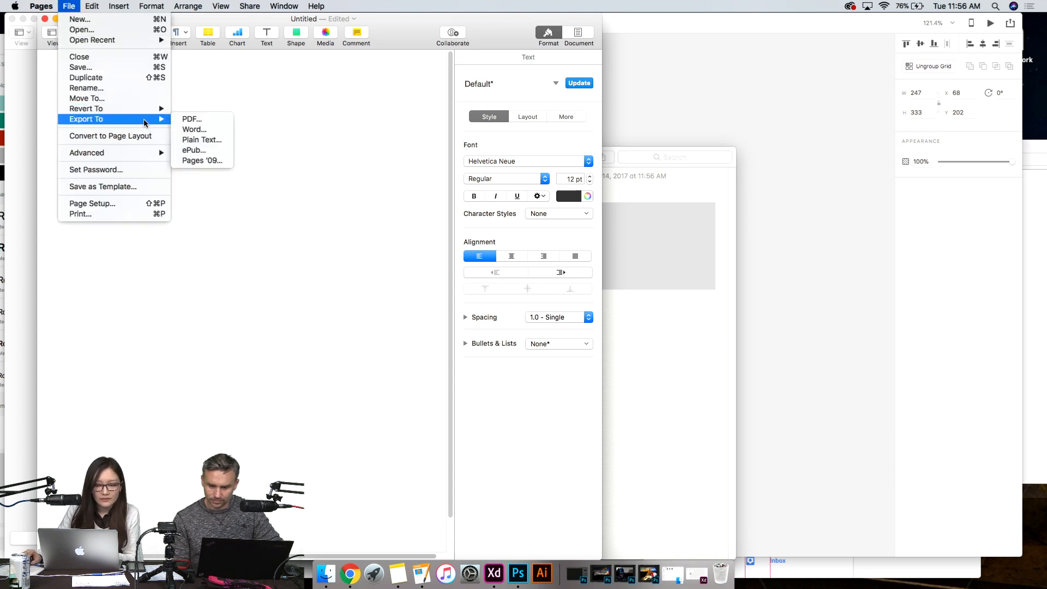
click(229, 140)
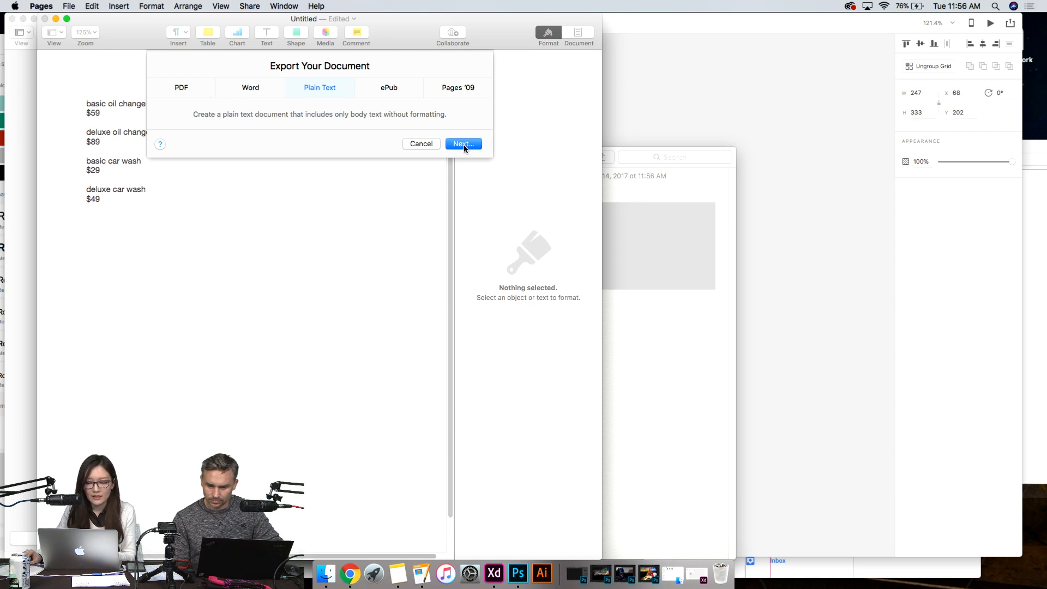
click(463, 145)
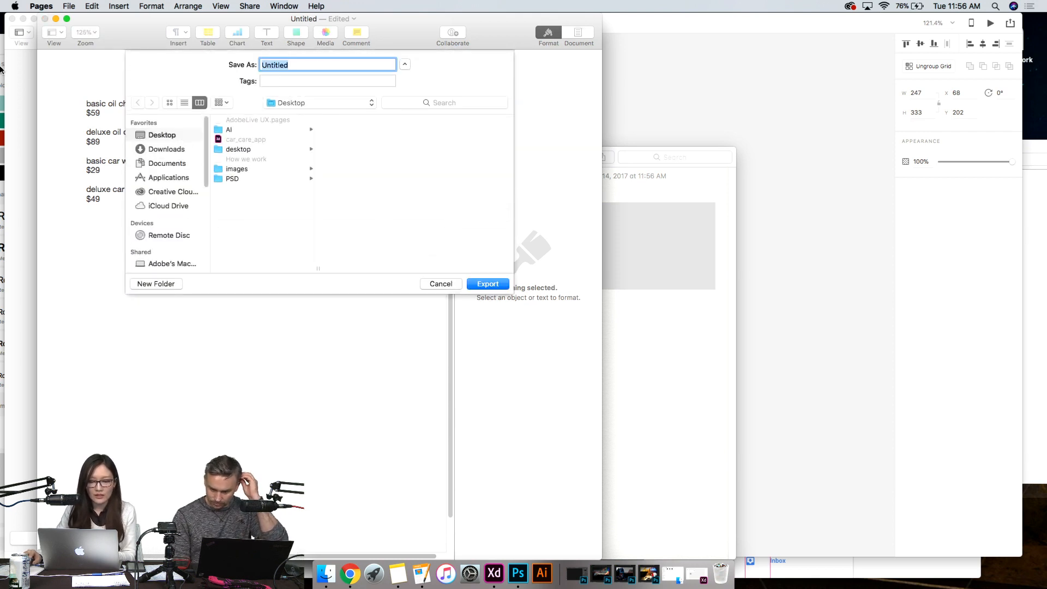
text(Services)
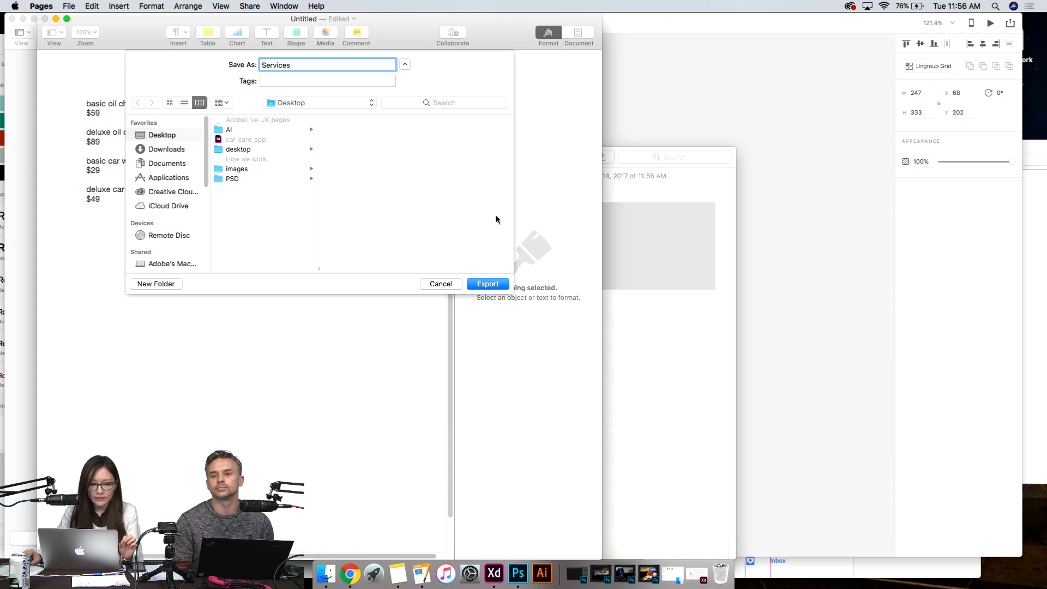
click(504, 284)
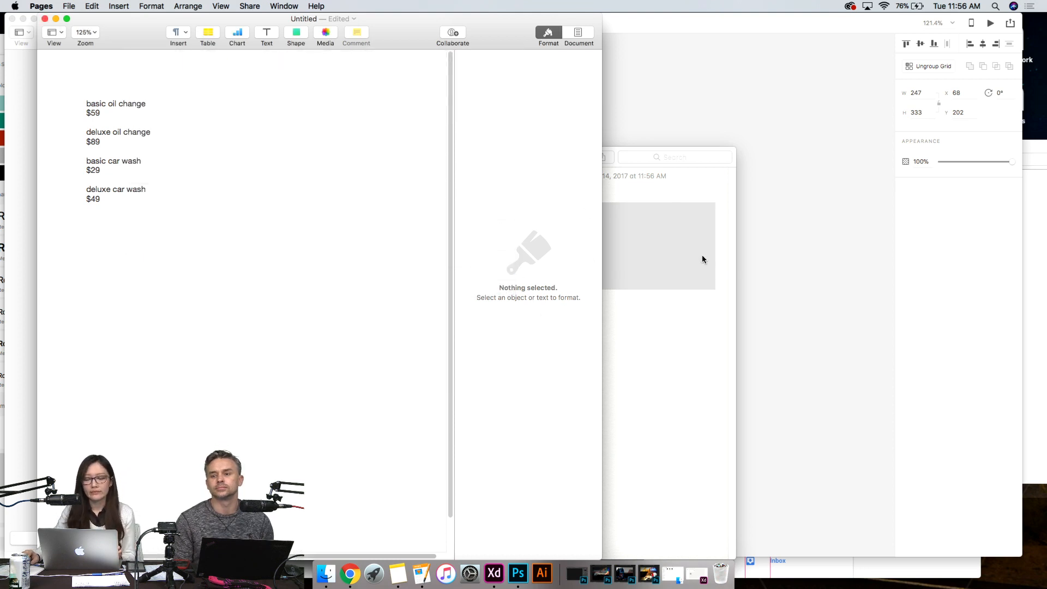
- Switch to Finder and fill the Services artboard's repeat grid captions with the Services text file from the Desktop
click(821, 254)
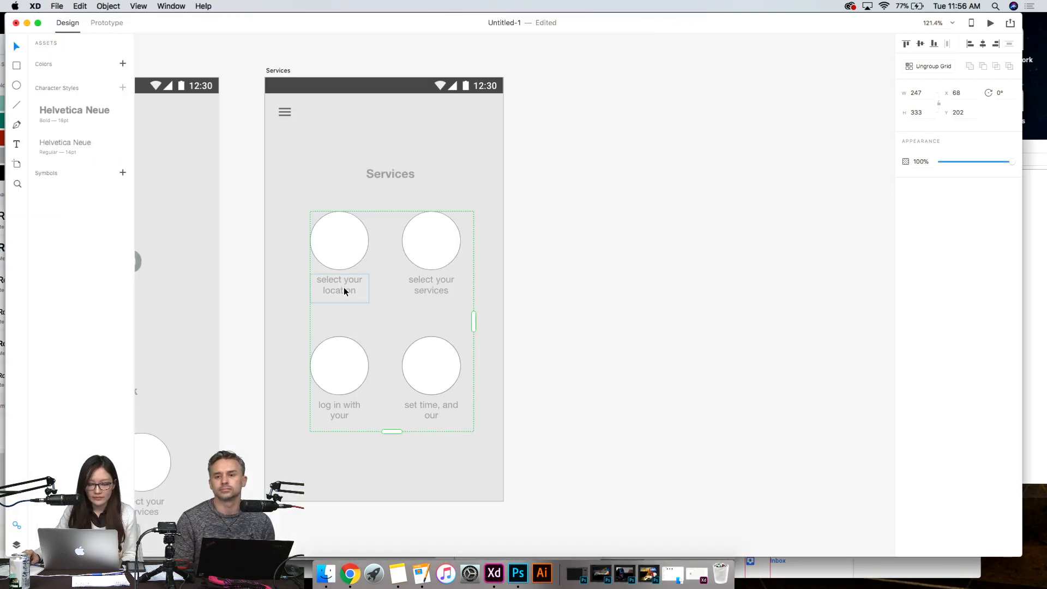
click(622, 347)
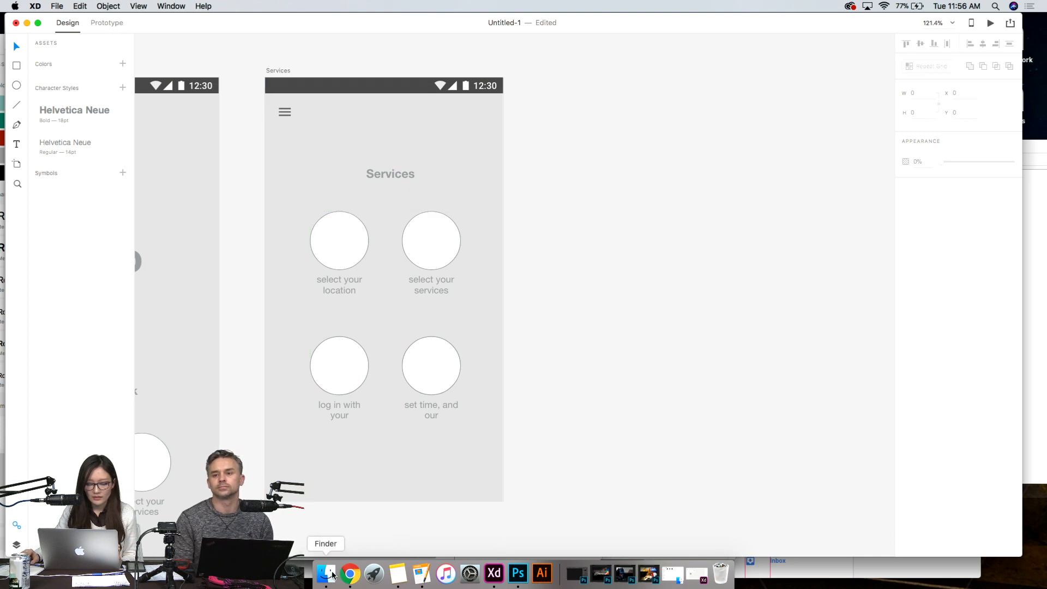
click(326, 572)
click(786, 245)
click(887, 193)
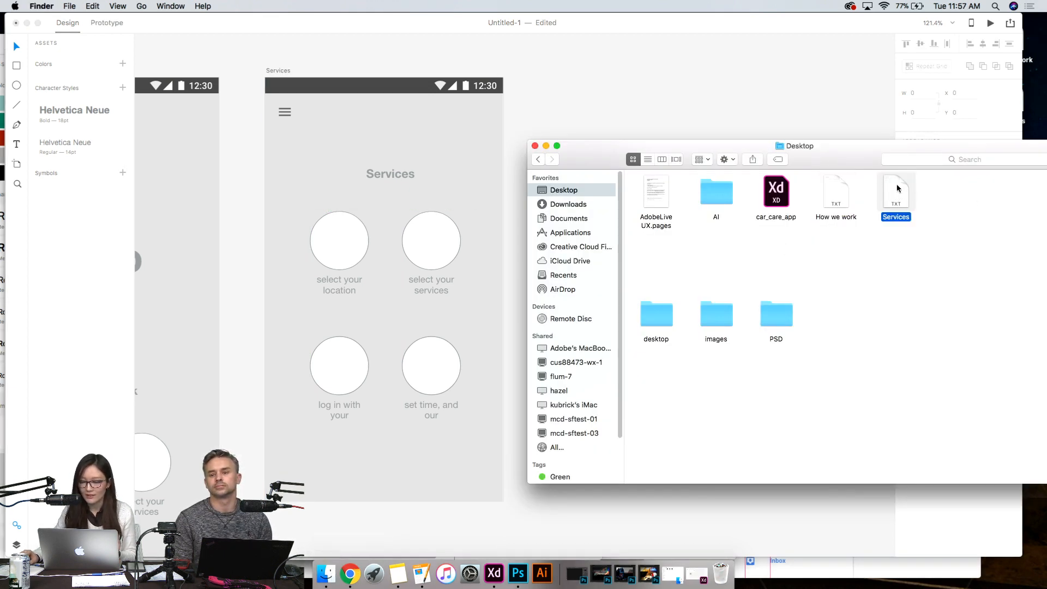
drag(898, 188, 344, 286)
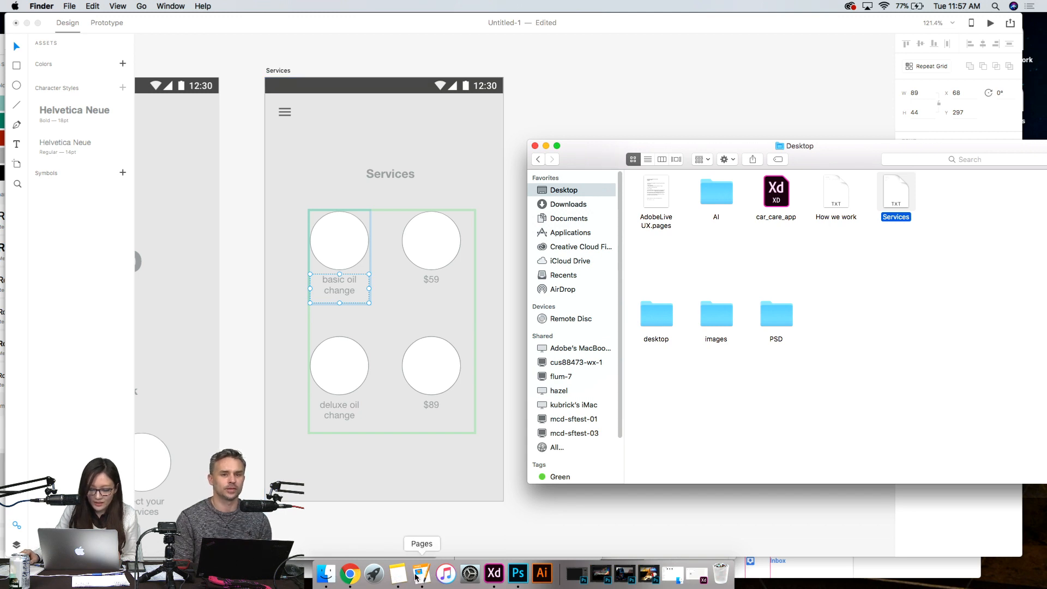
- Switch to the Untitled Pages document and join each price onto the same line as its service name, separated by a space
click(398, 574)
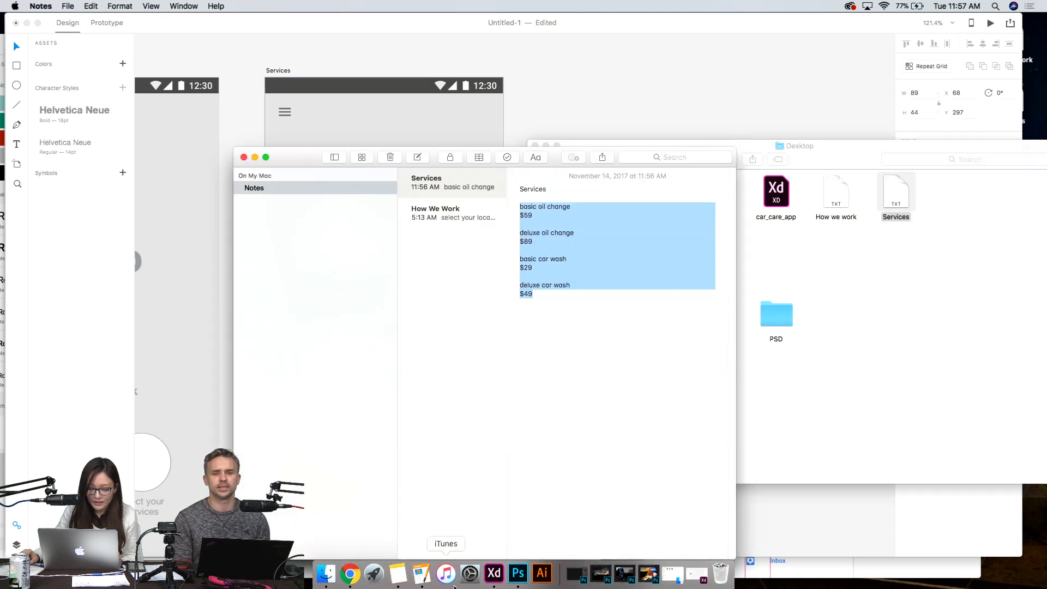
click(420, 574)
click(147, 207)
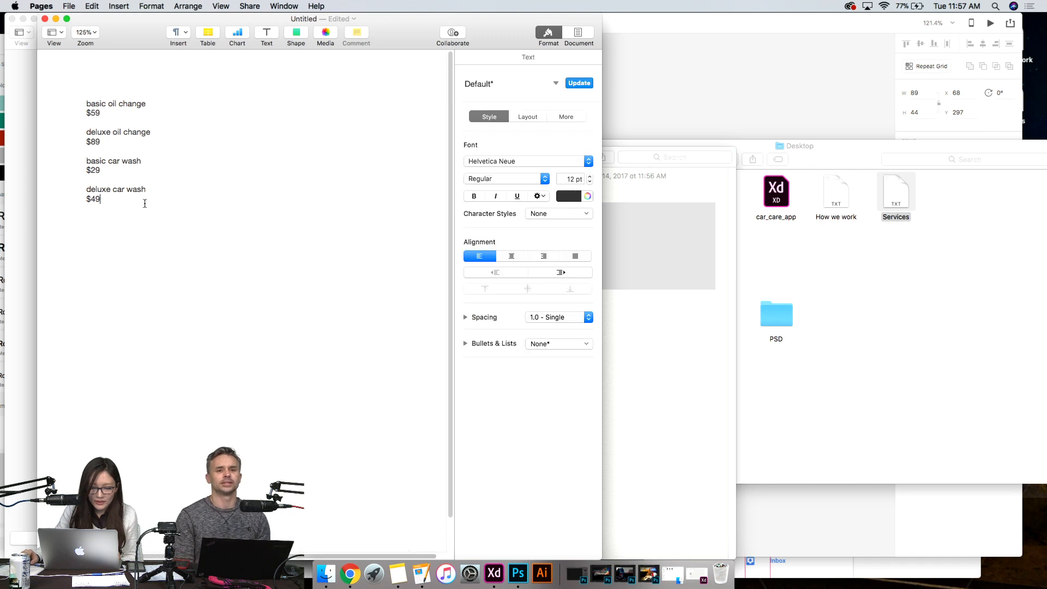
click(82, 113)
key(BackSpace)
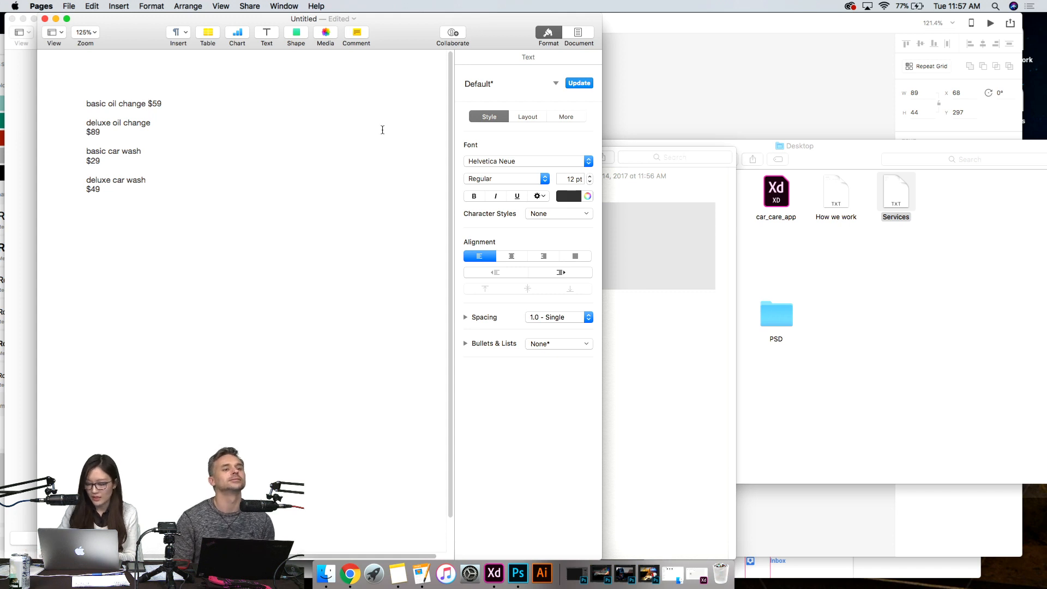
key(BackSpace)
click(86, 152)
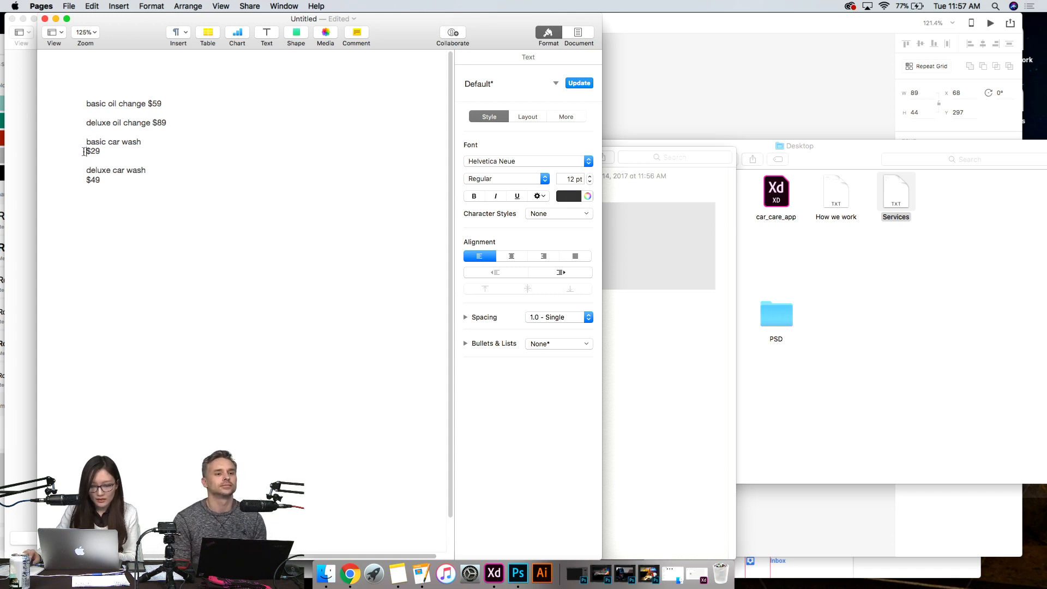
key(BackSpace)
click(87, 173)
key(BackSpace)
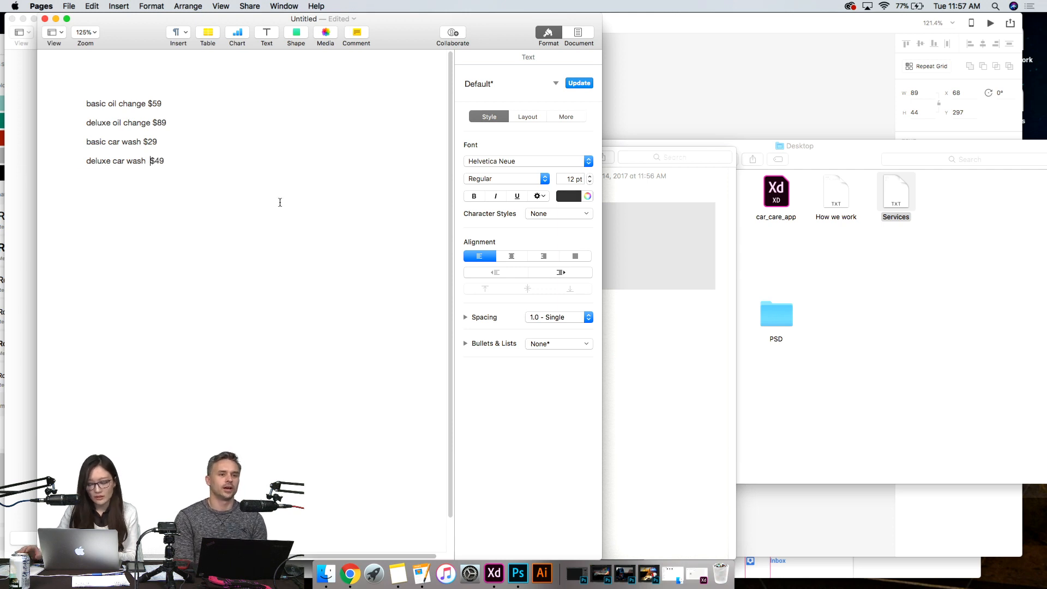
key(BackSpace)
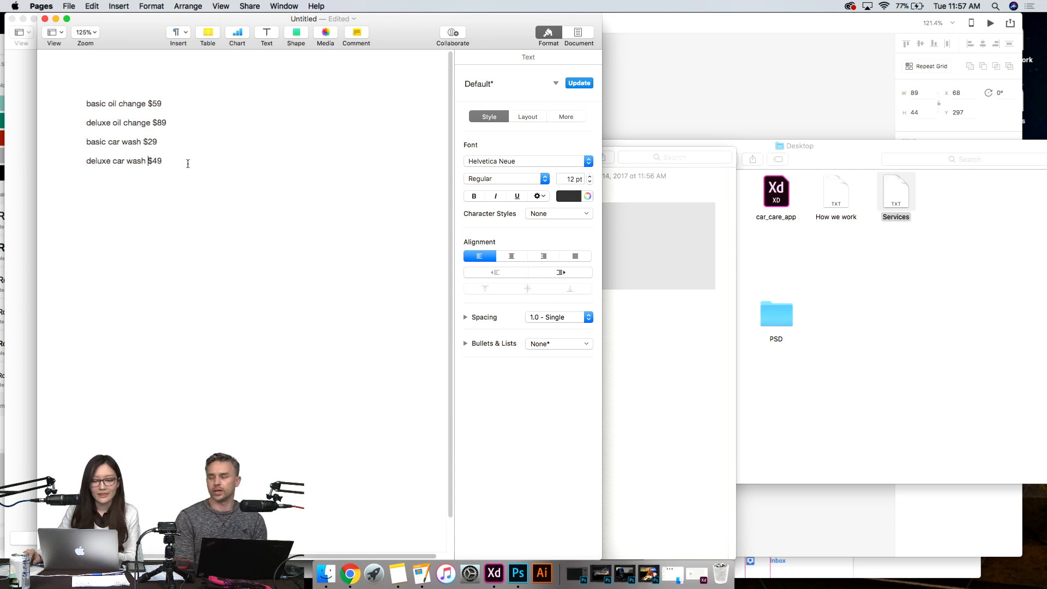
- Export the edited document as plain text to the Desktop, replacing the existing Services file
drag(187, 163, 52, 100)
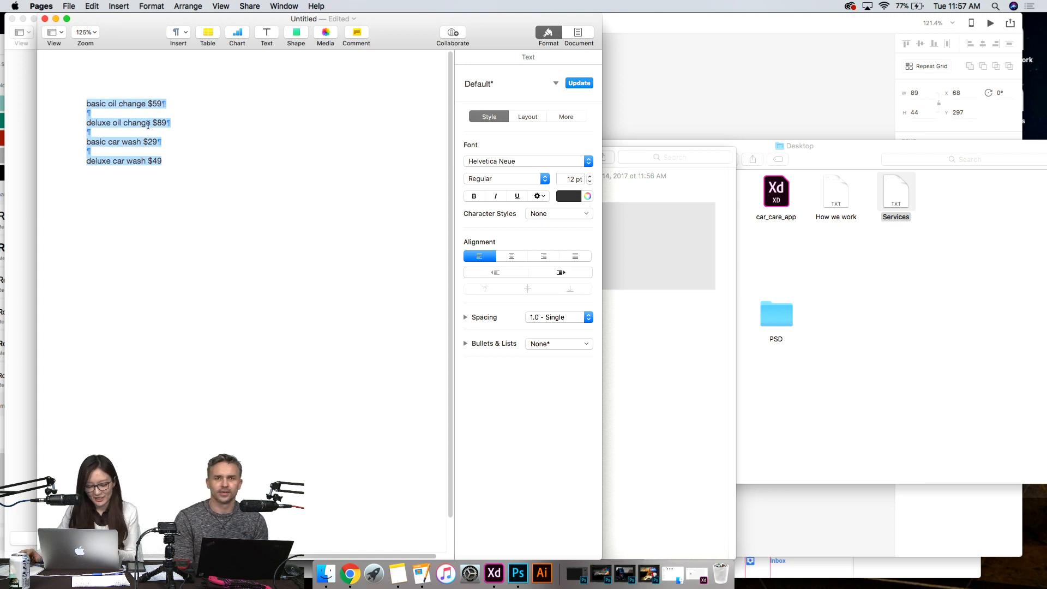
click(221, 152)
click(67, 5)
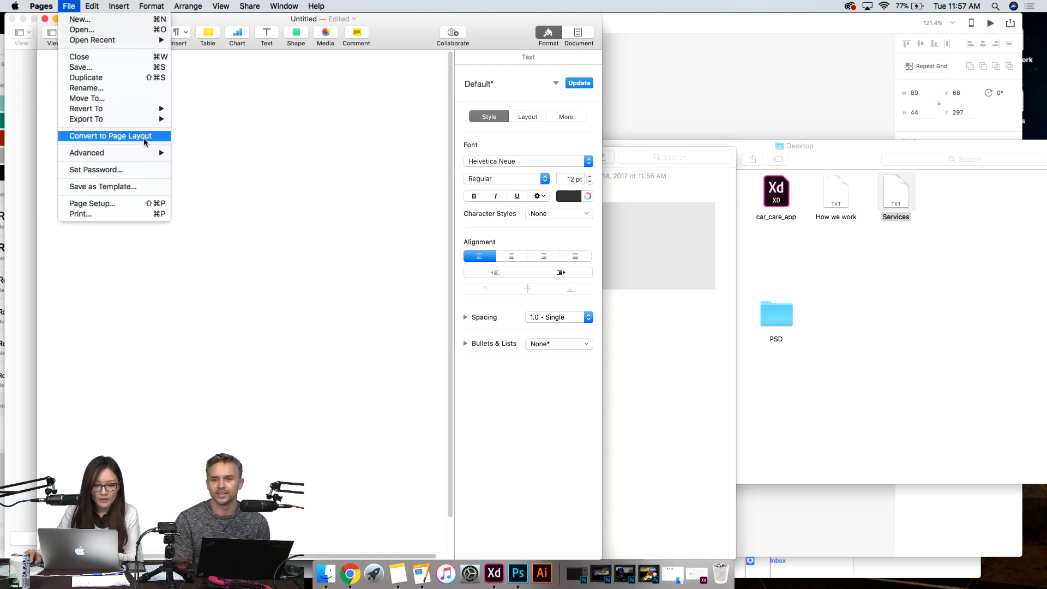
mouse_move(141, 120)
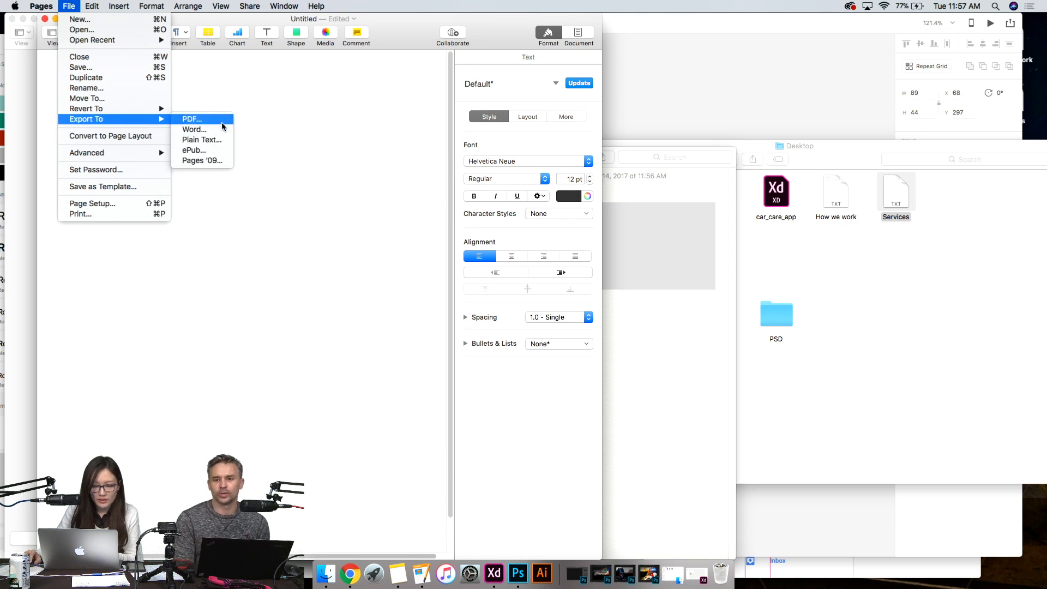
click(218, 143)
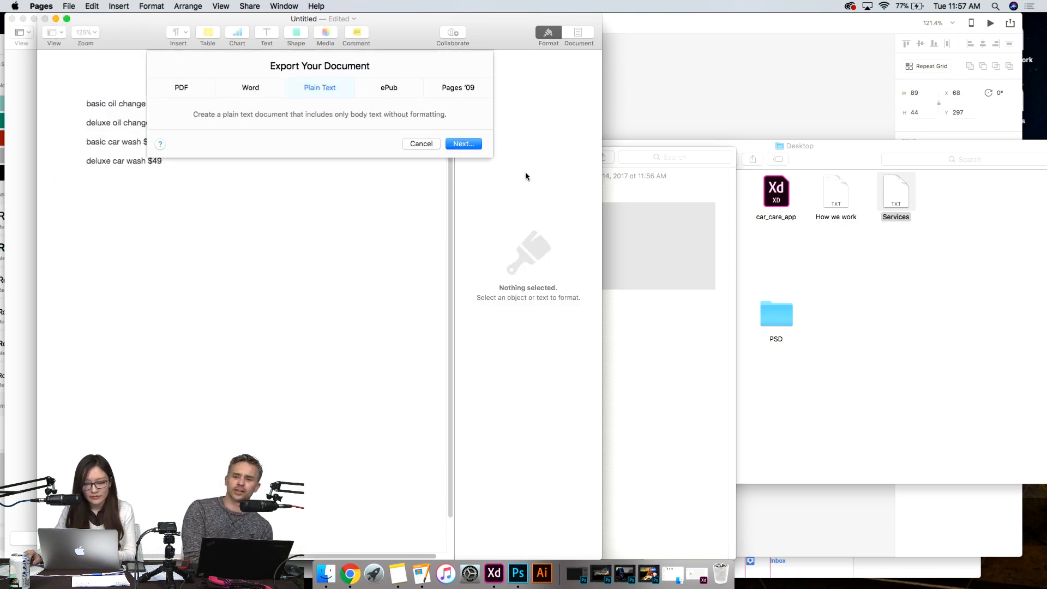
click(463, 143)
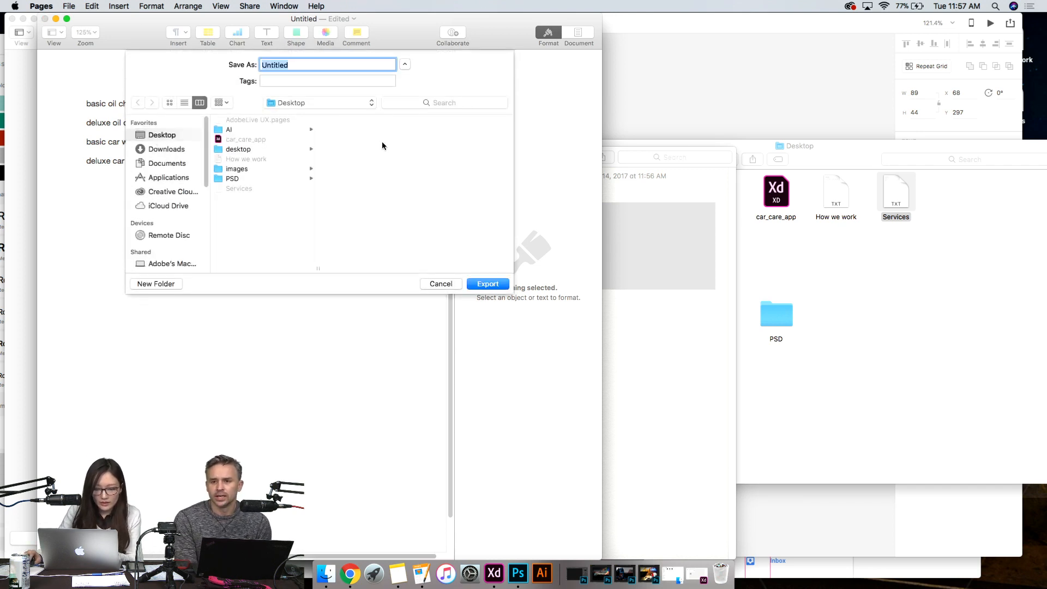
click(284, 188)
click(250, 187)
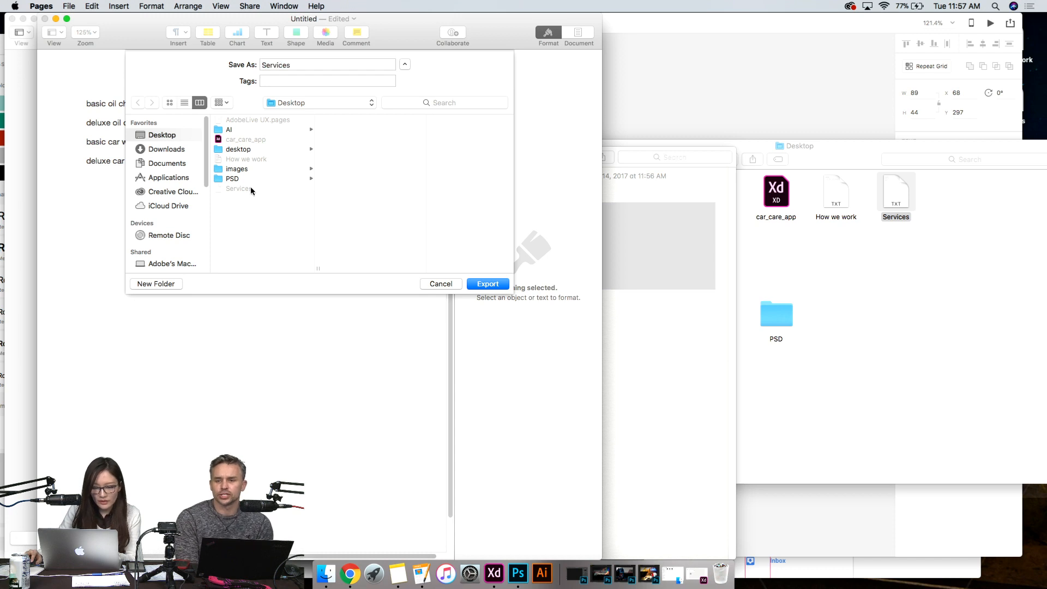
click(500, 284)
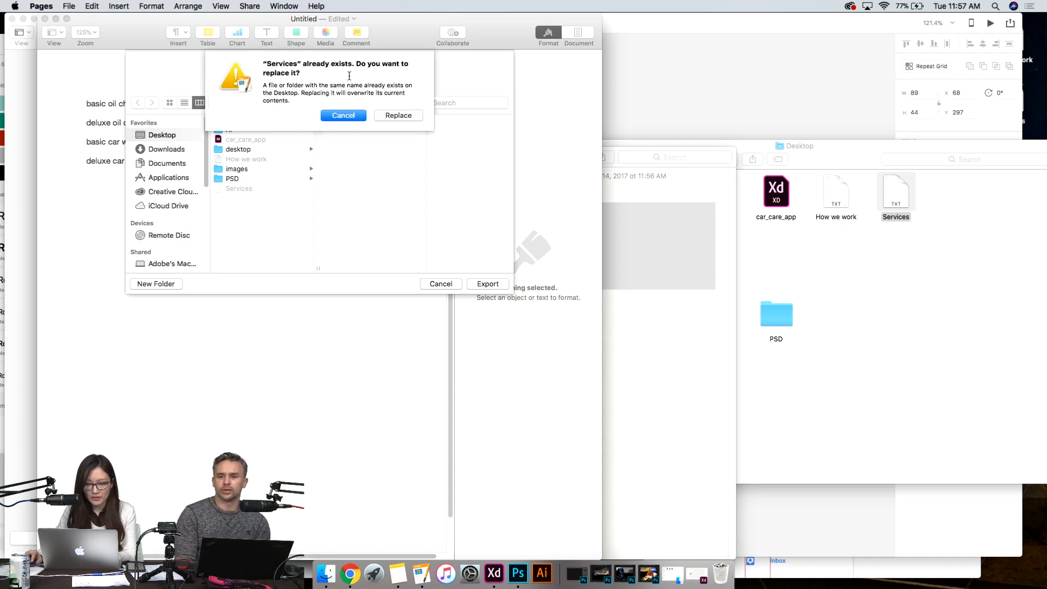
click(398, 115)
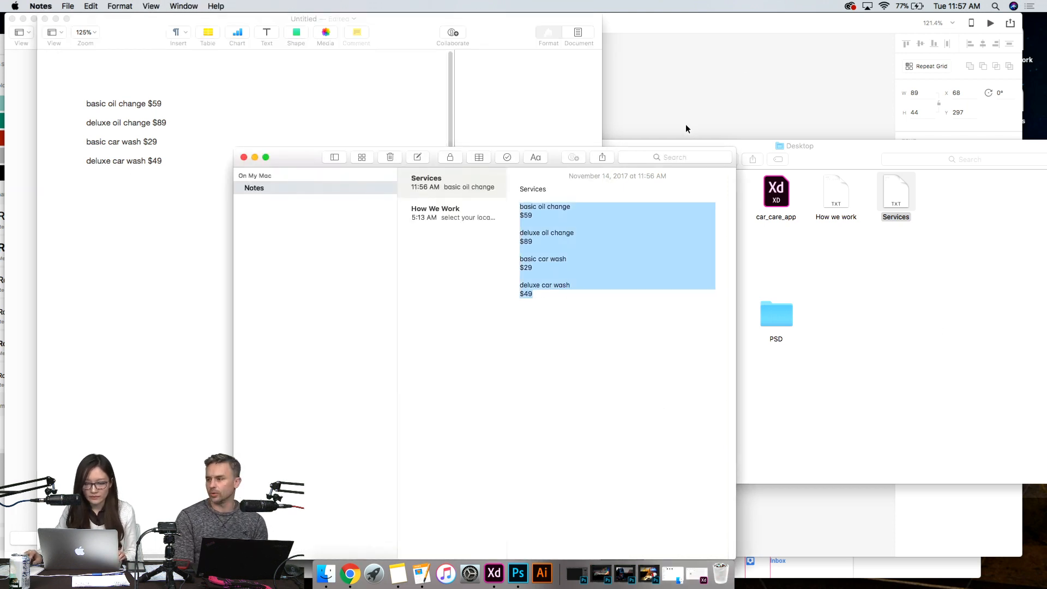
- Switch to Adobe XD and refill the Services artboard's repeat grid captions with the updated Services text file from the Finder Desktop folder
click(701, 104)
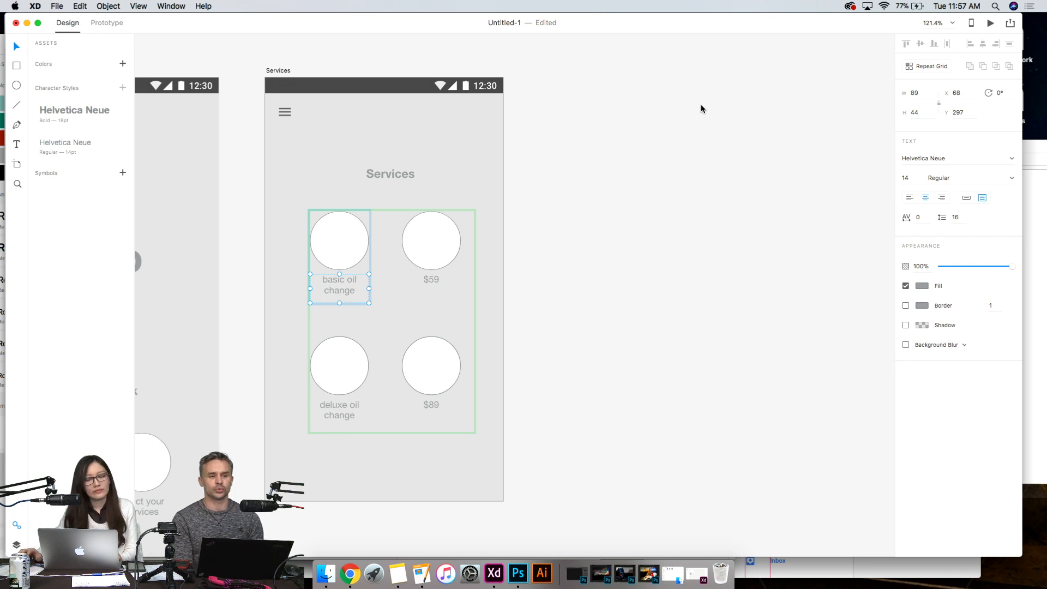
click(326, 573)
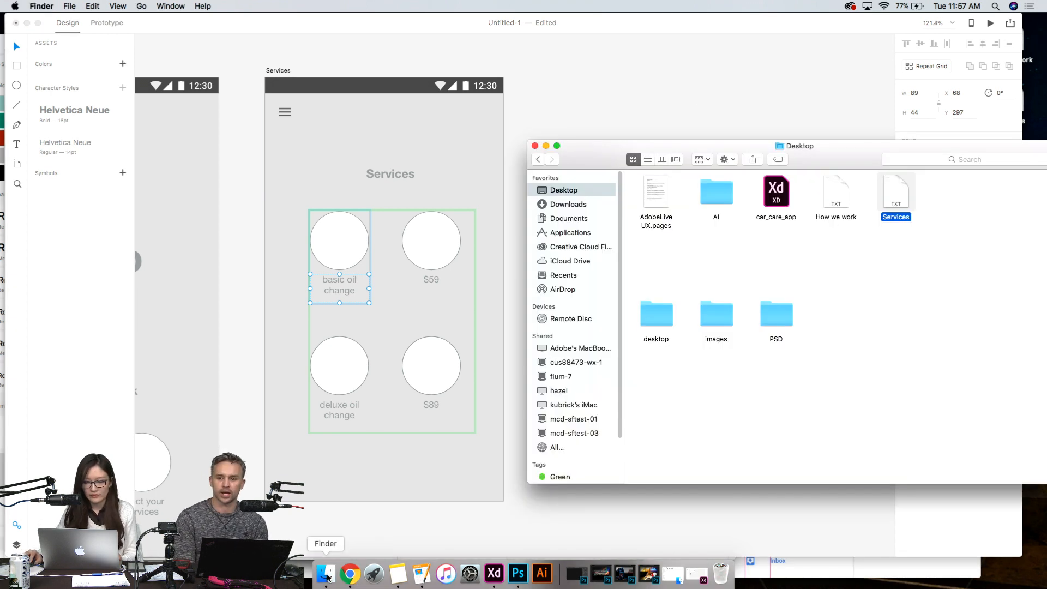
click(932, 299)
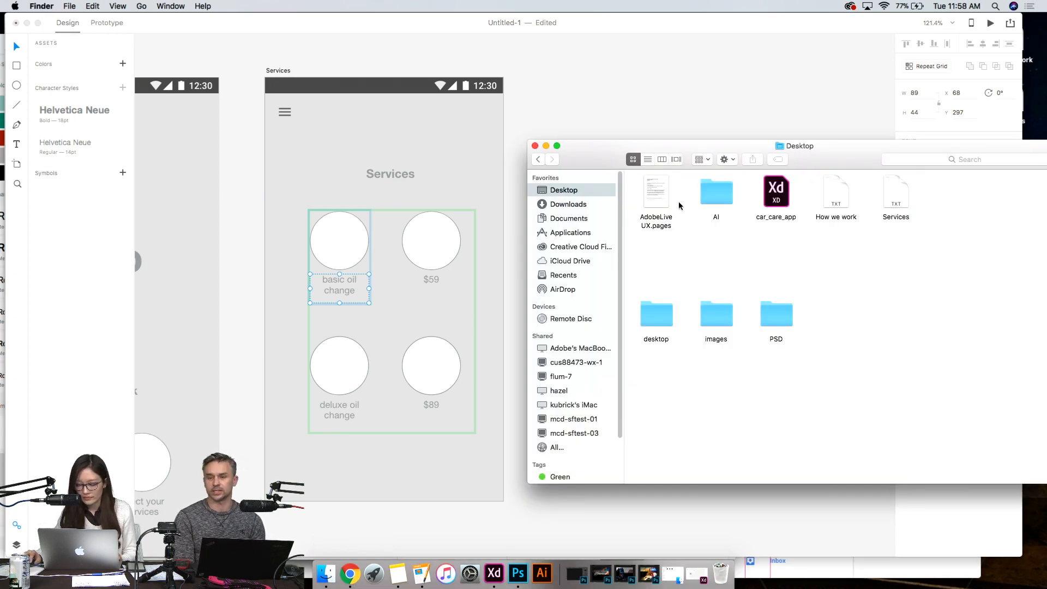
drag(899, 201, 367, 296)
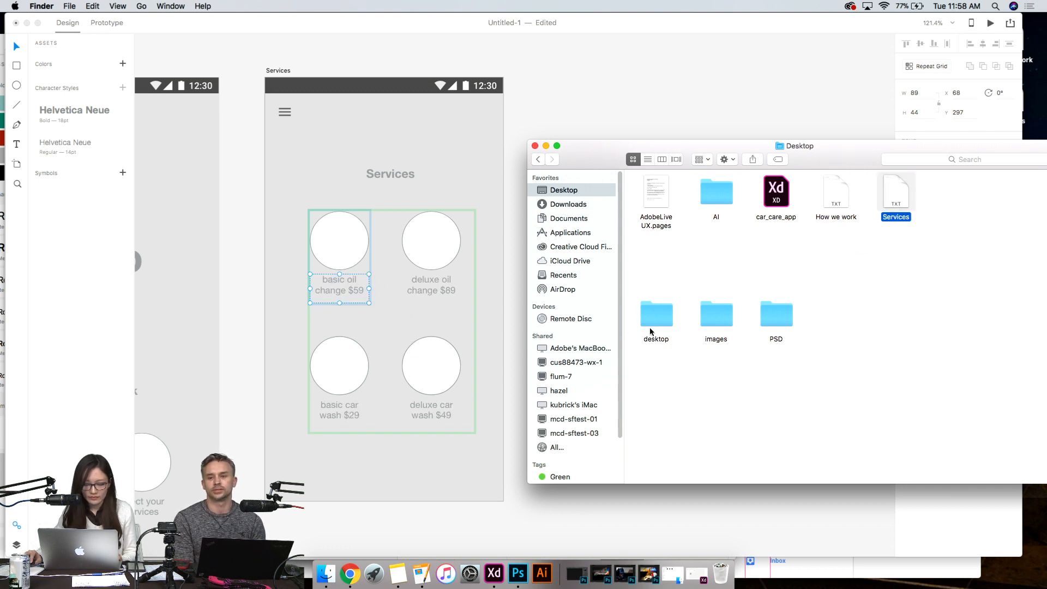
click(843, 424)
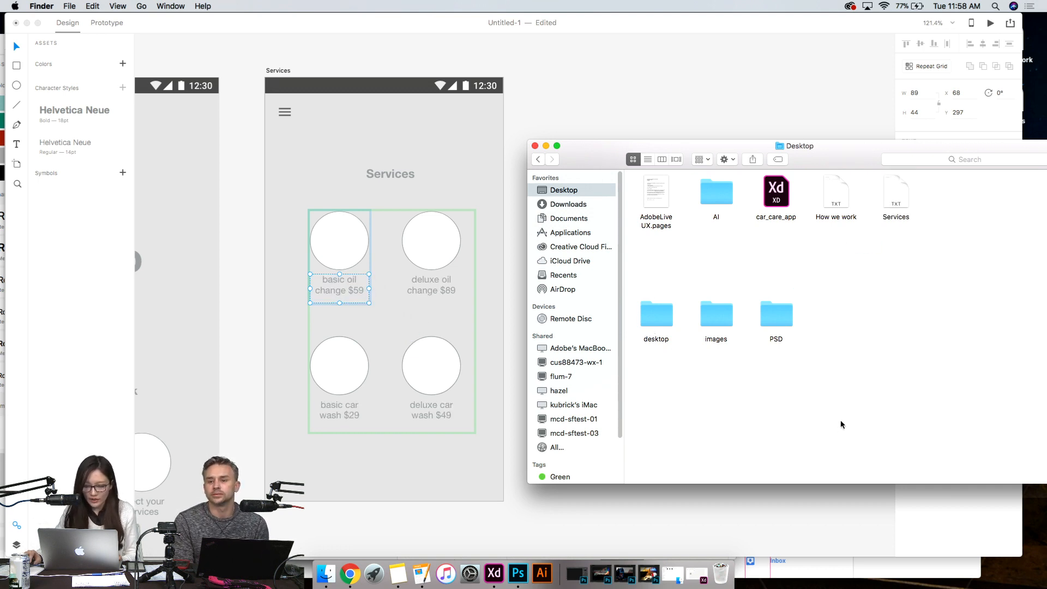
click(663, 113)
click(573, 281)
scroll(574, 276, down, 2)
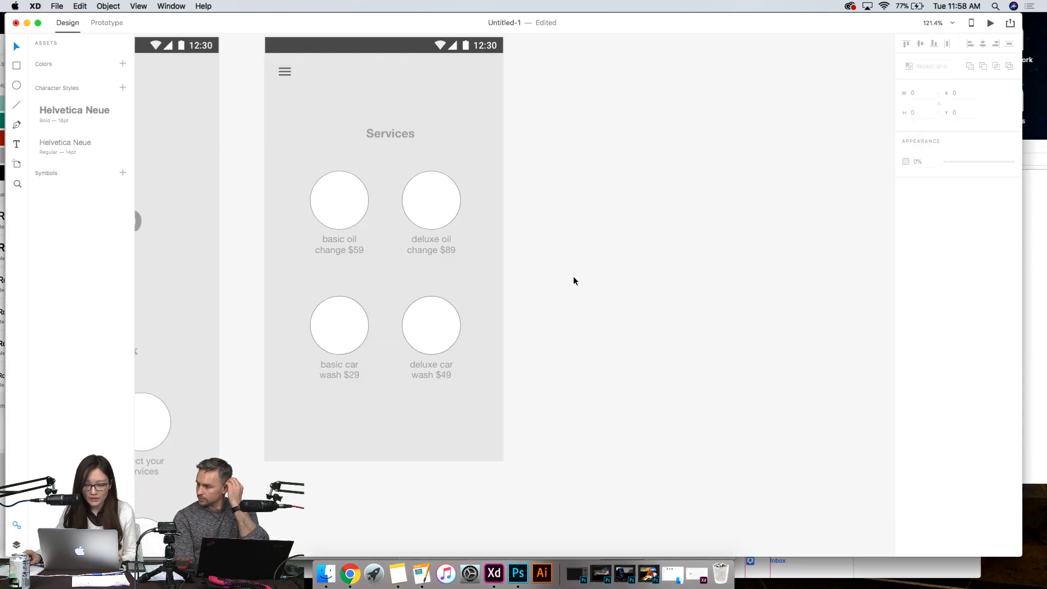
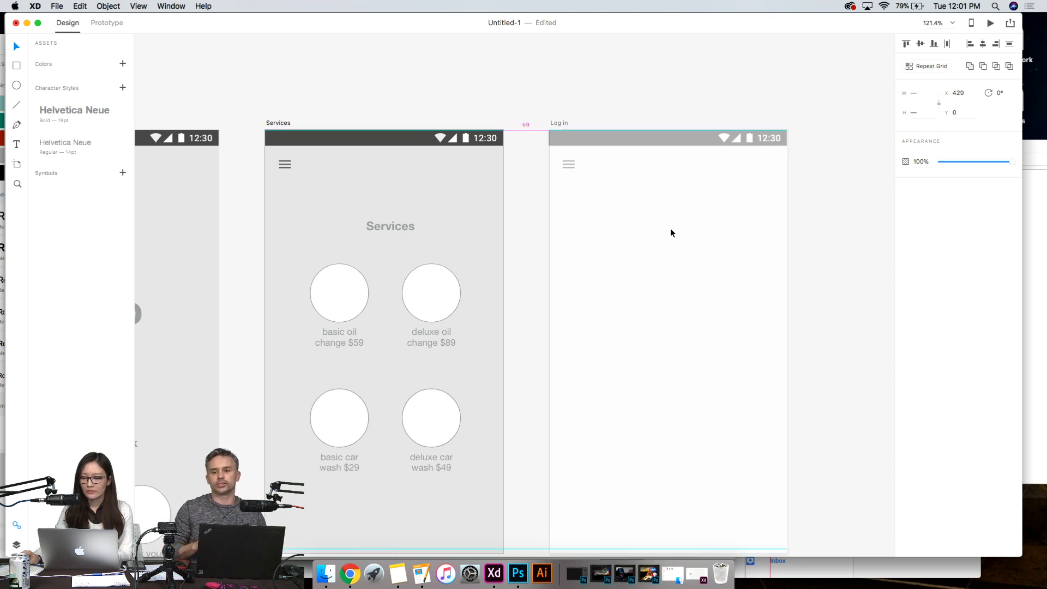
- Look over the Home, Services and Log in artboards side by side
click(836, 271)
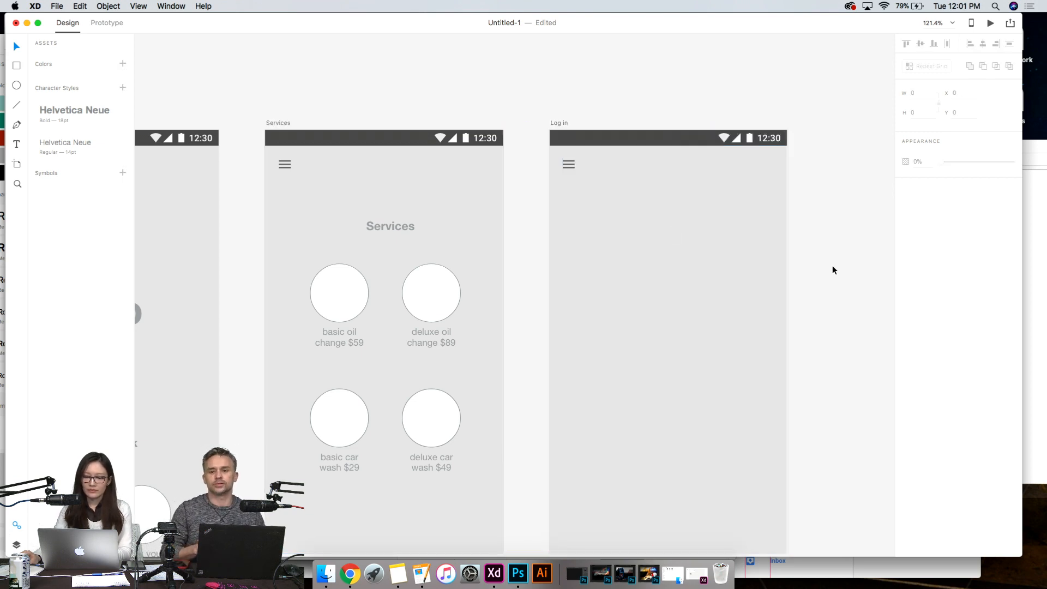
scroll(811, 264, down, 3)
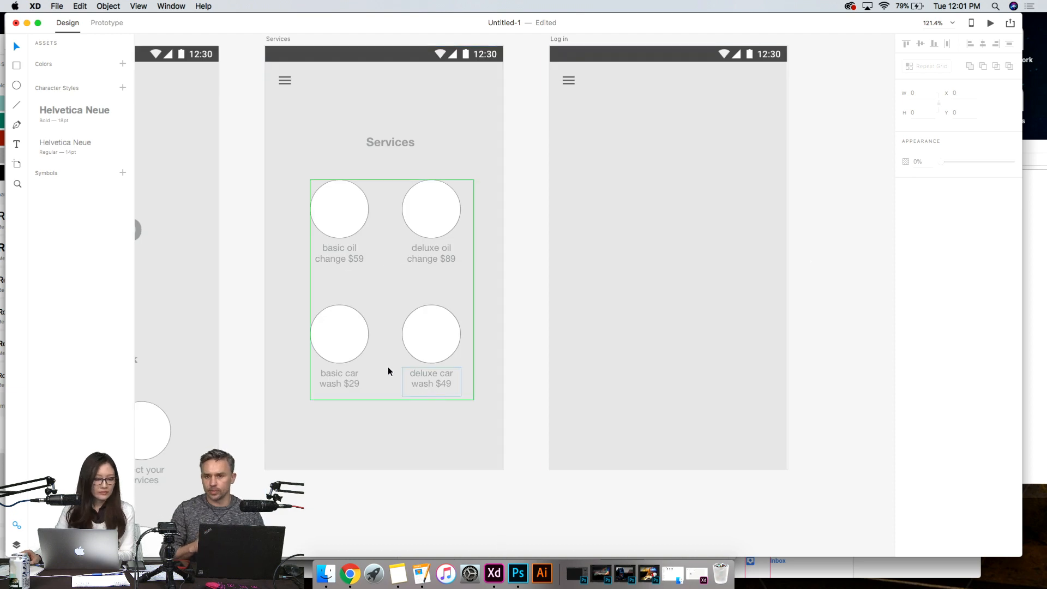
scroll(426, 450, down, 2)
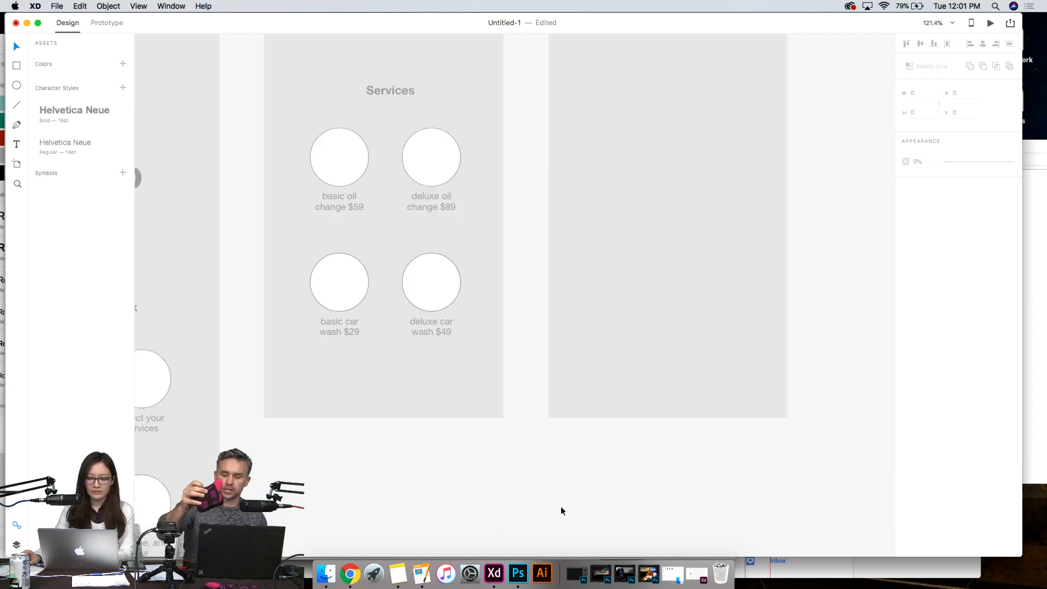
scroll(499, 470, down, 5)
scroll(498, 470, down, 5)
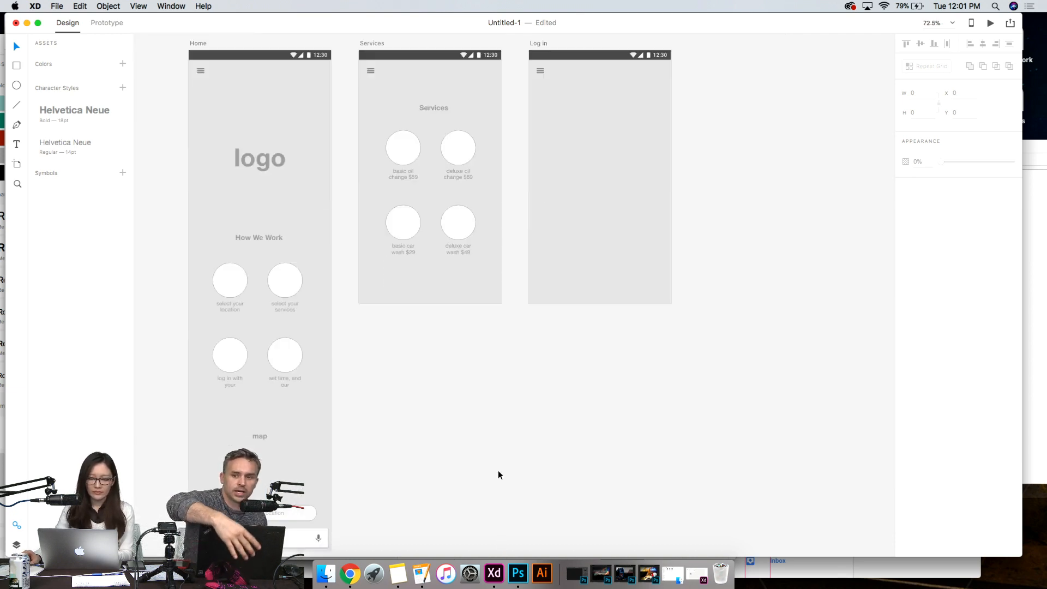
scroll(498, 475, down, 1)
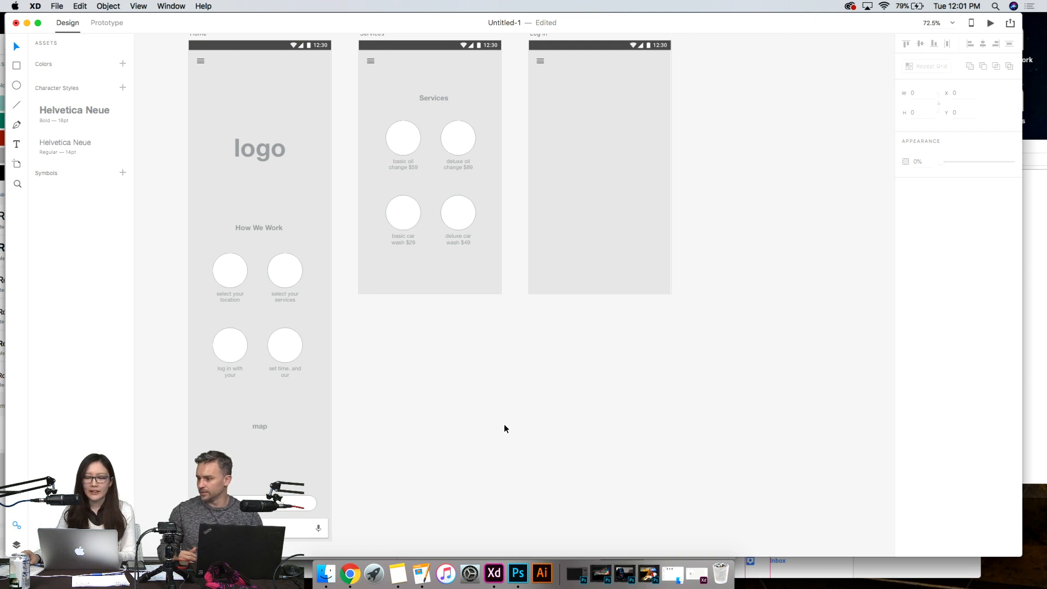
scroll(505, 428, up, 3)
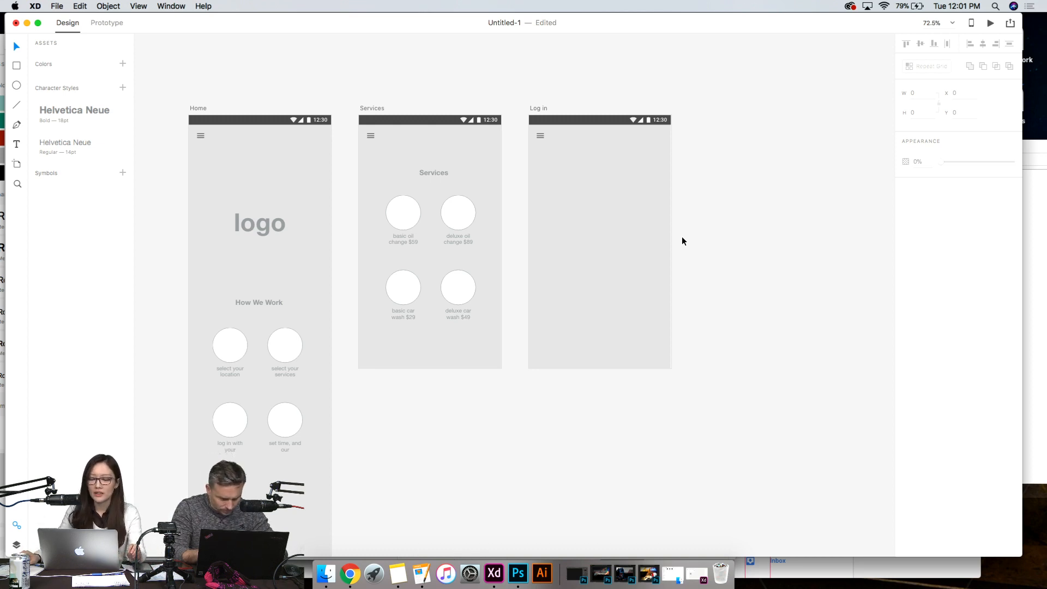
scroll(682, 236, down, 3)
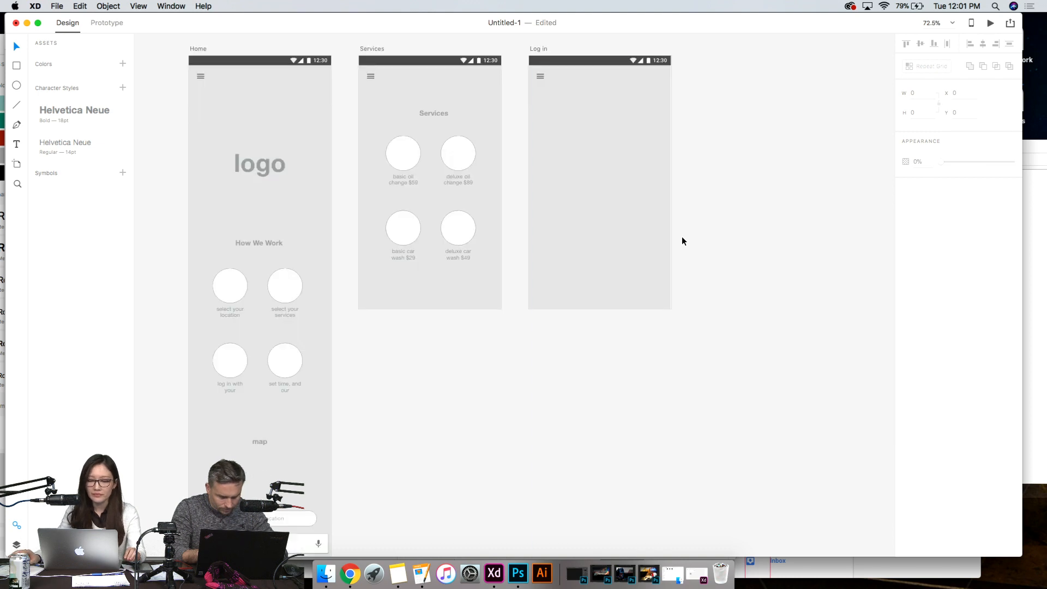
- Copy the Services heading onto the Log in artboard and change the copy's text to "Log In"
drag(430, 114, 427, 116)
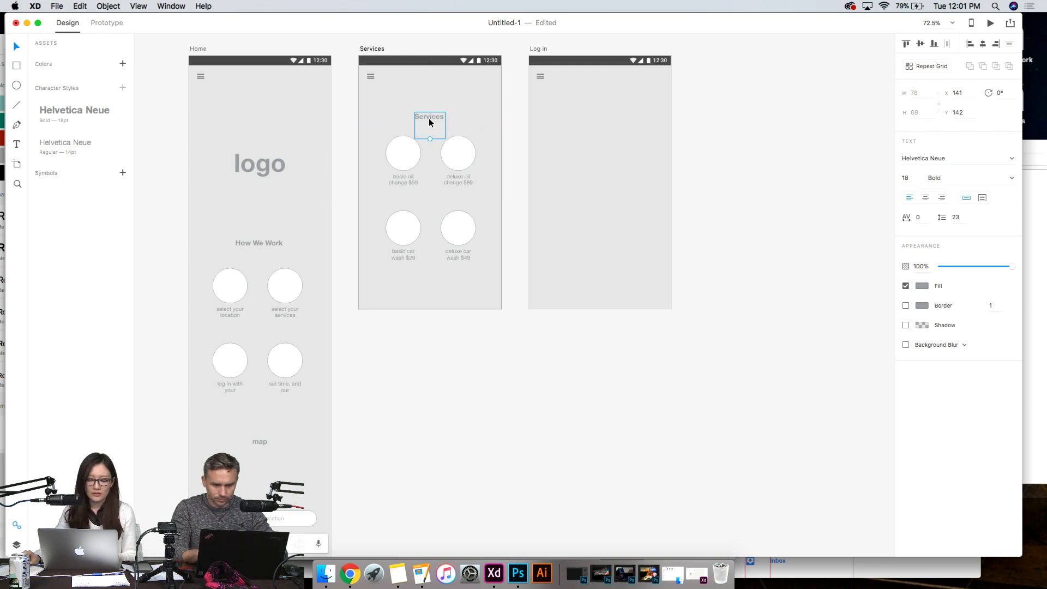
drag(428, 118, 602, 120)
key(super+c)
key(super+v)
key(super+z)
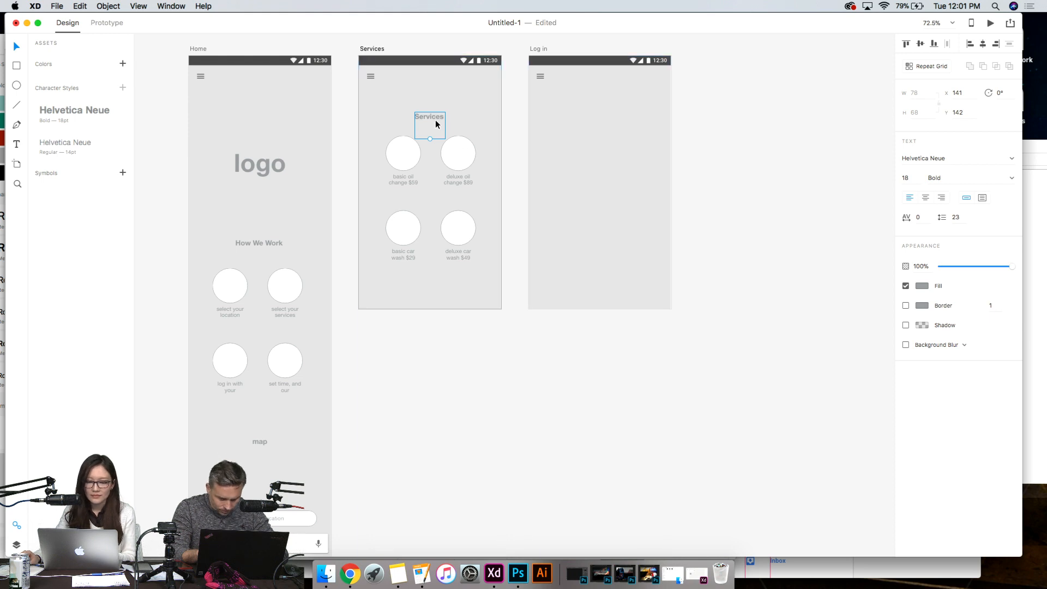
drag(436, 120, 602, 121)
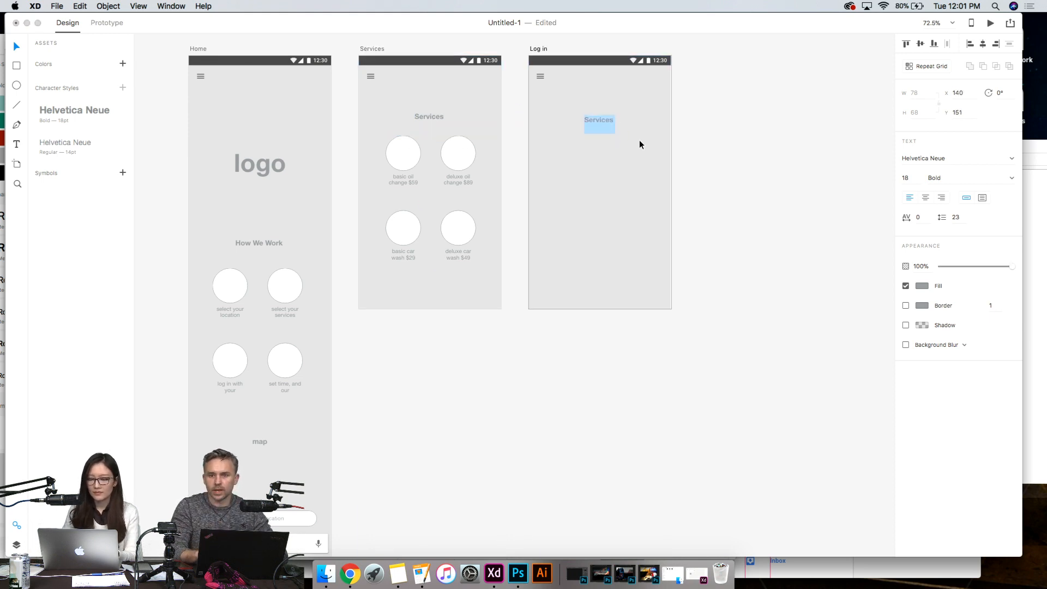
text(Log In)
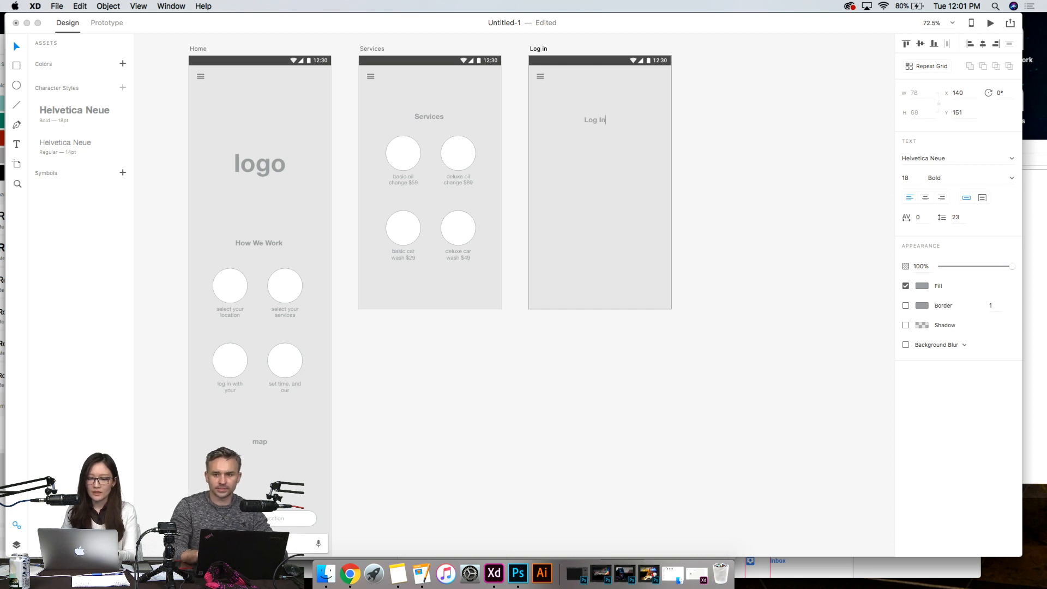
key(Return)
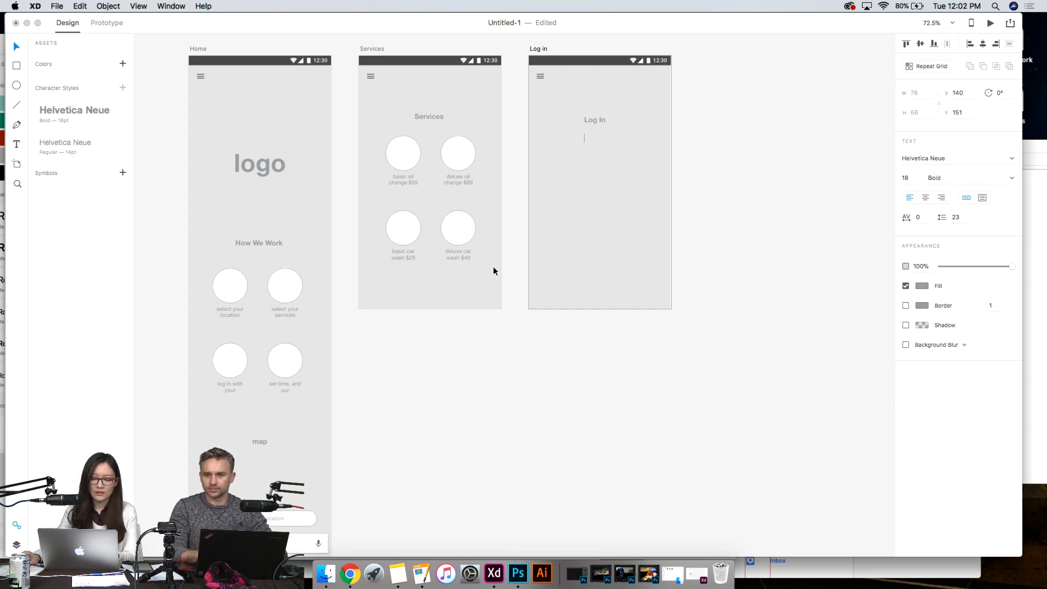
key(Escape)
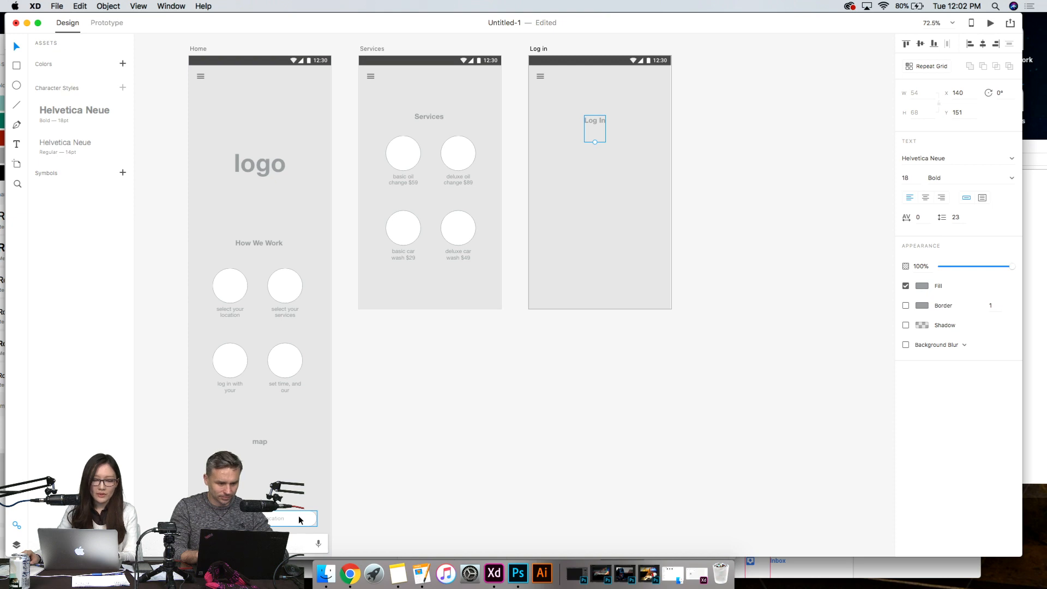
click(407, 483)
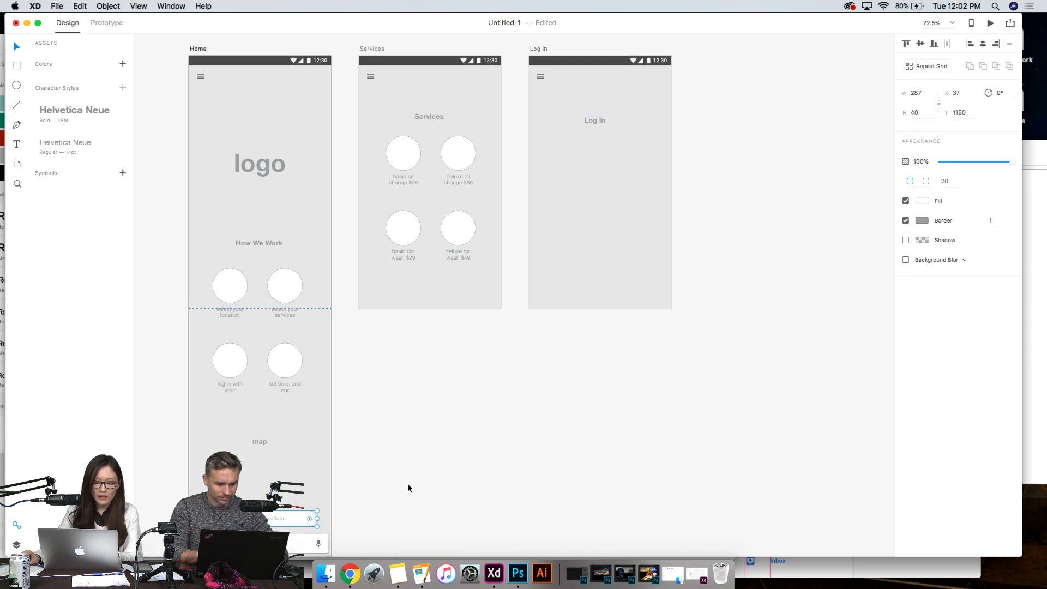
- Turn the rounded shape of the "use current location" button on the Home artboard into a symbol
click(303, 517)
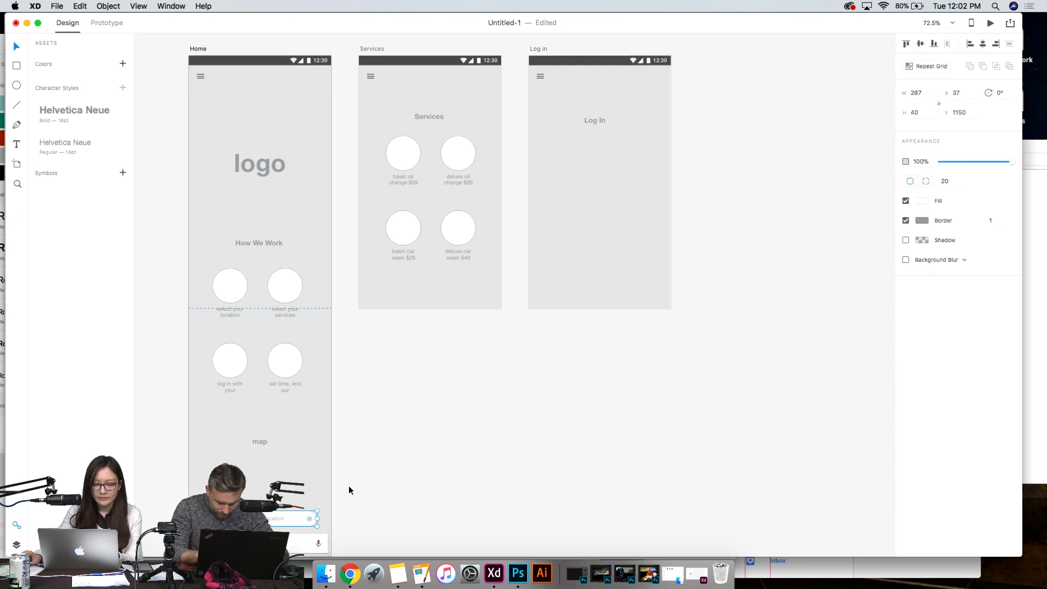
click(349, 487)
click(300, 514)
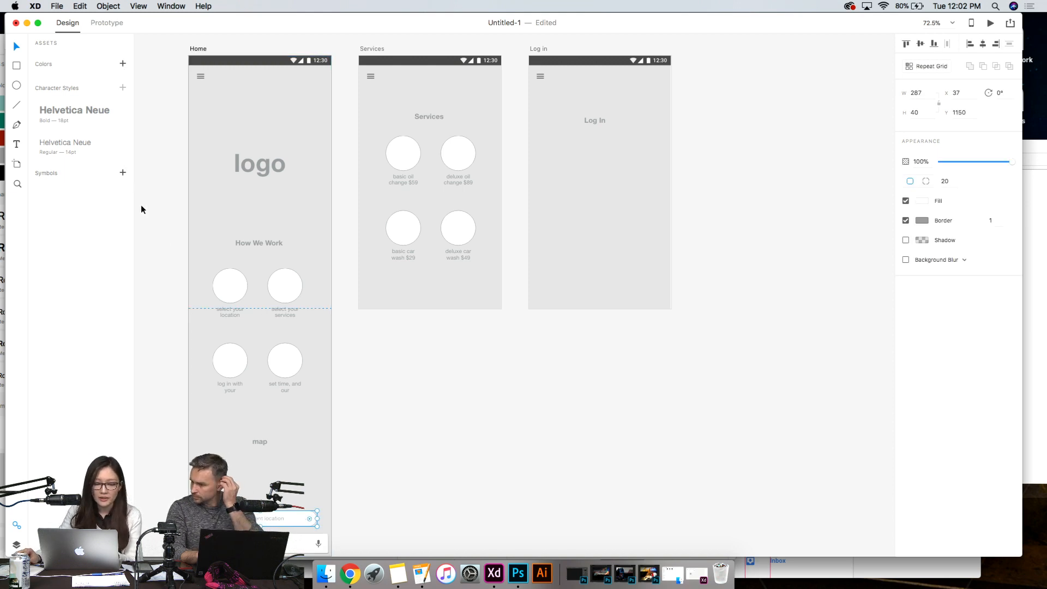
click(123, 173)
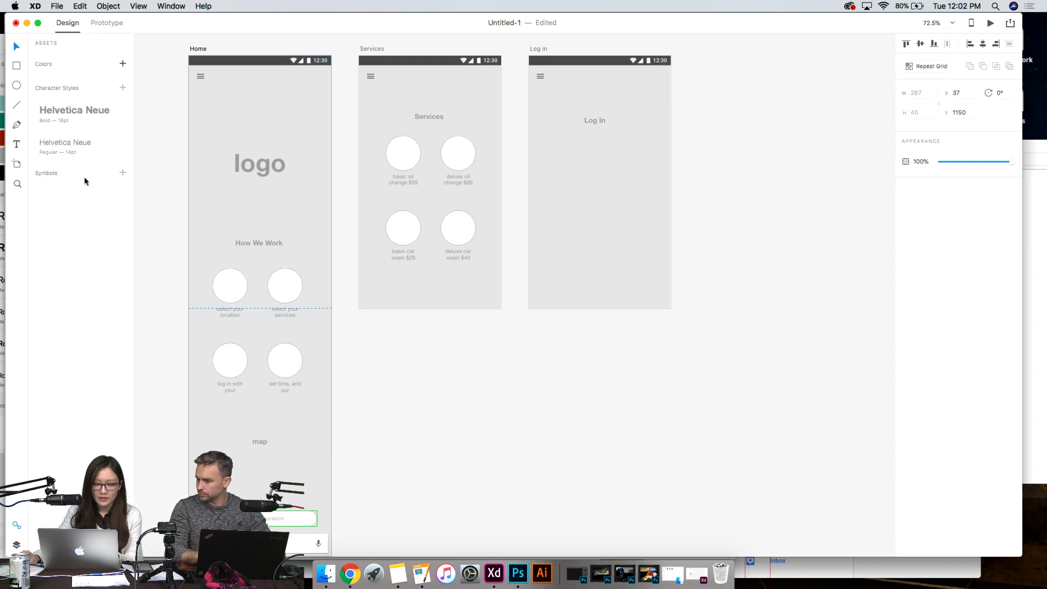
click(382, 454)
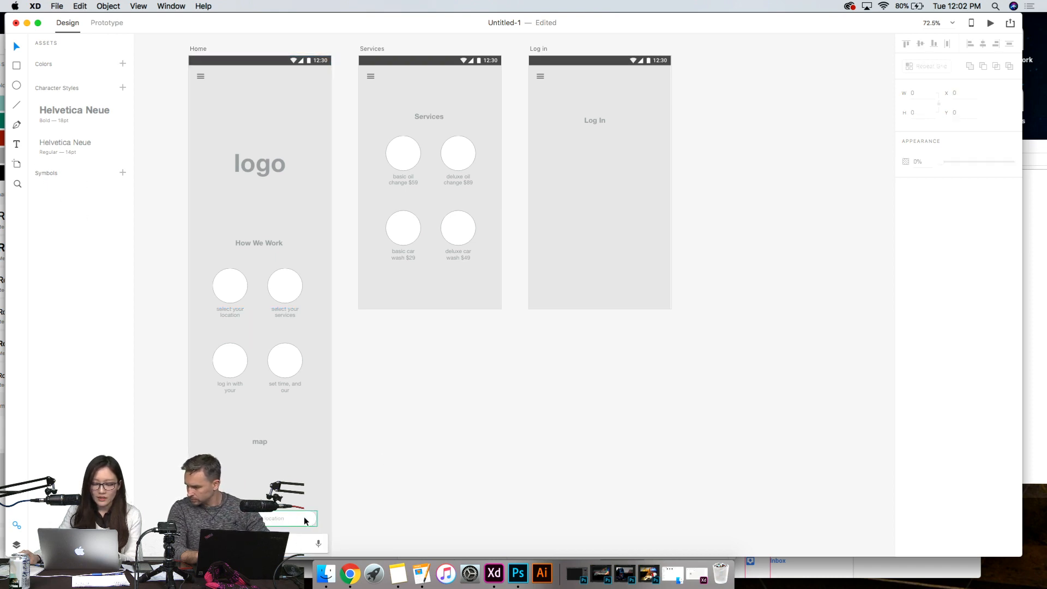
- Place two copies of the button symbol on the Log in artboard, one above the other below the Log In heading
click(305, 517)
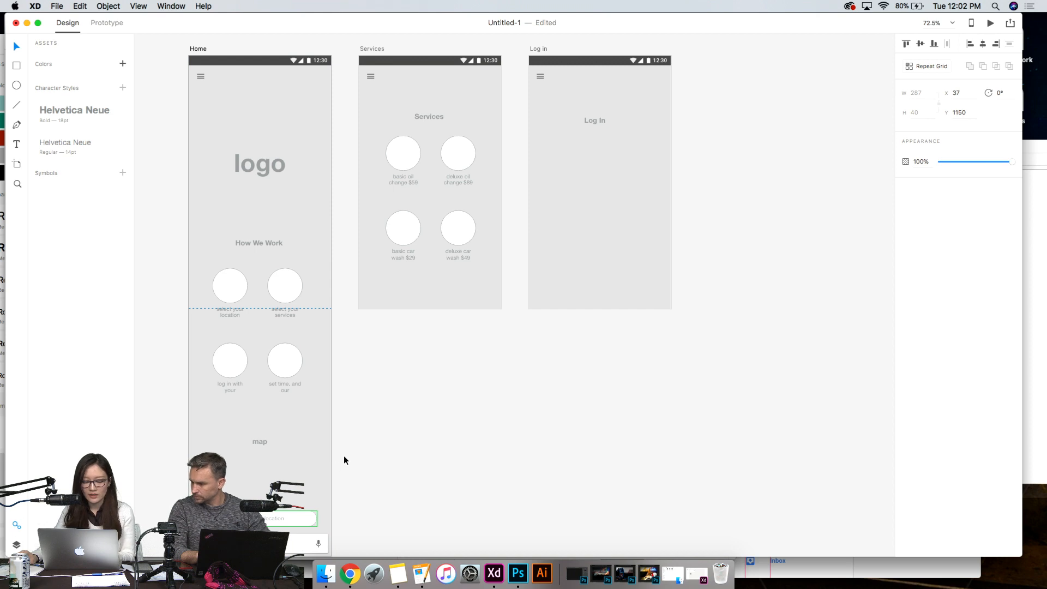
key(super+c)
key(super+v)
drag(277, 517, 630, 174)
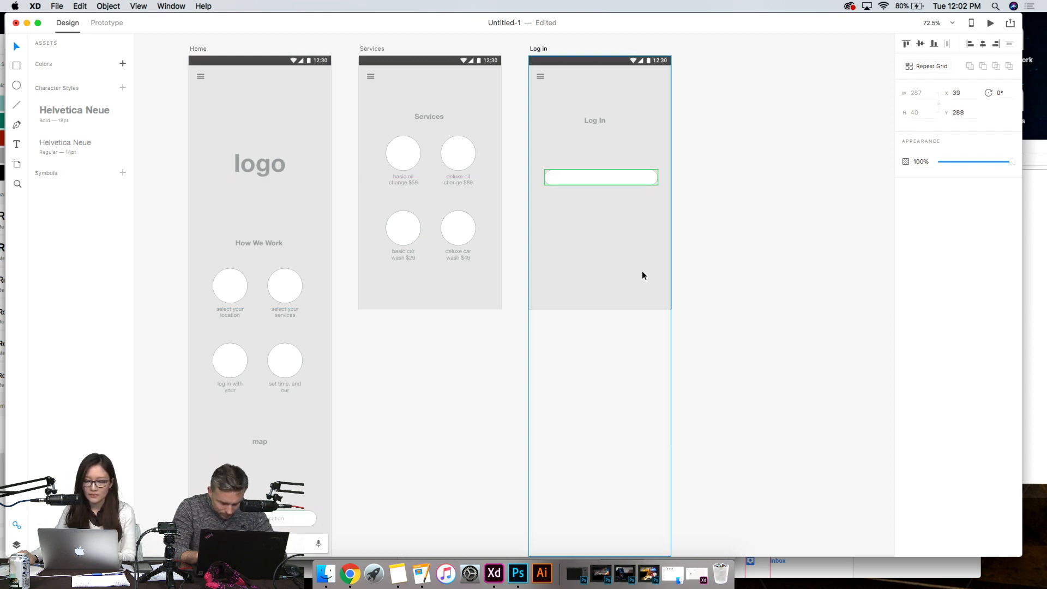
key(super+v)
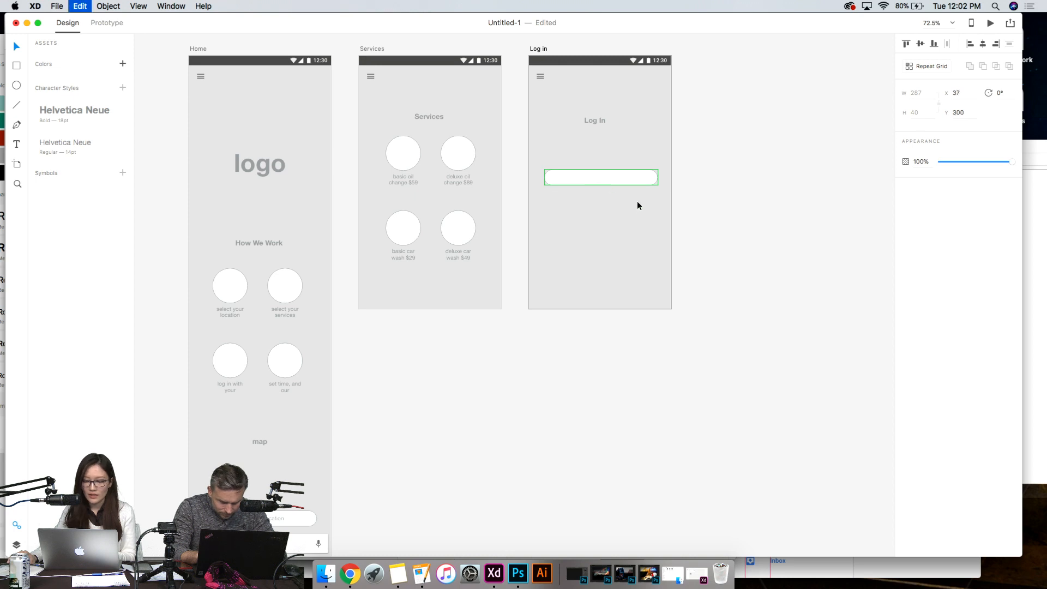
drag(609, 177, 611, 202)
click(583, 354)
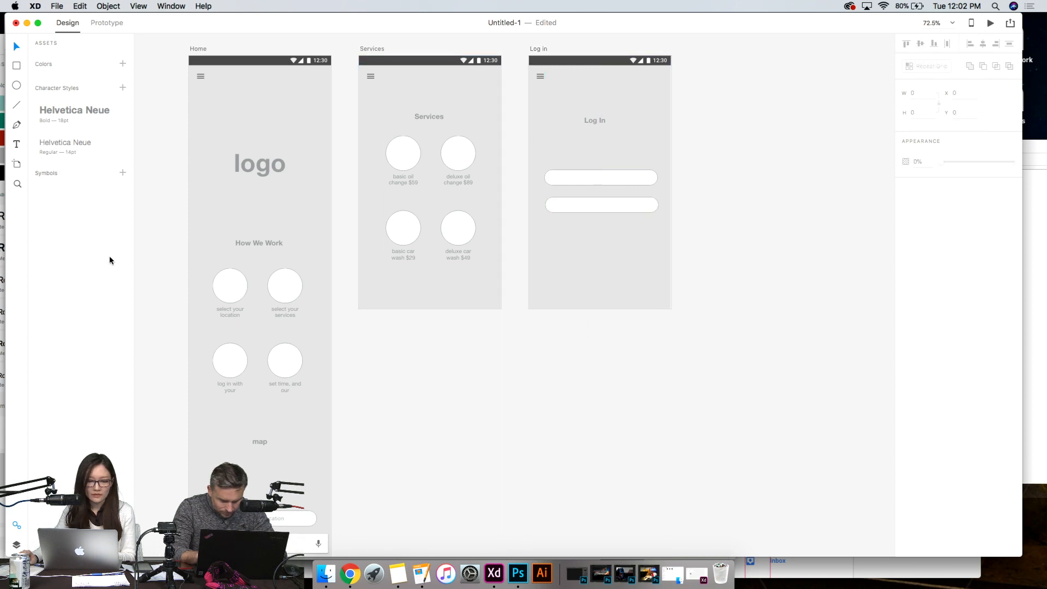
- Enter the button symbol on the Home artboard for editing and set its rectangle's fill to dark red #791111
click(302, 517)
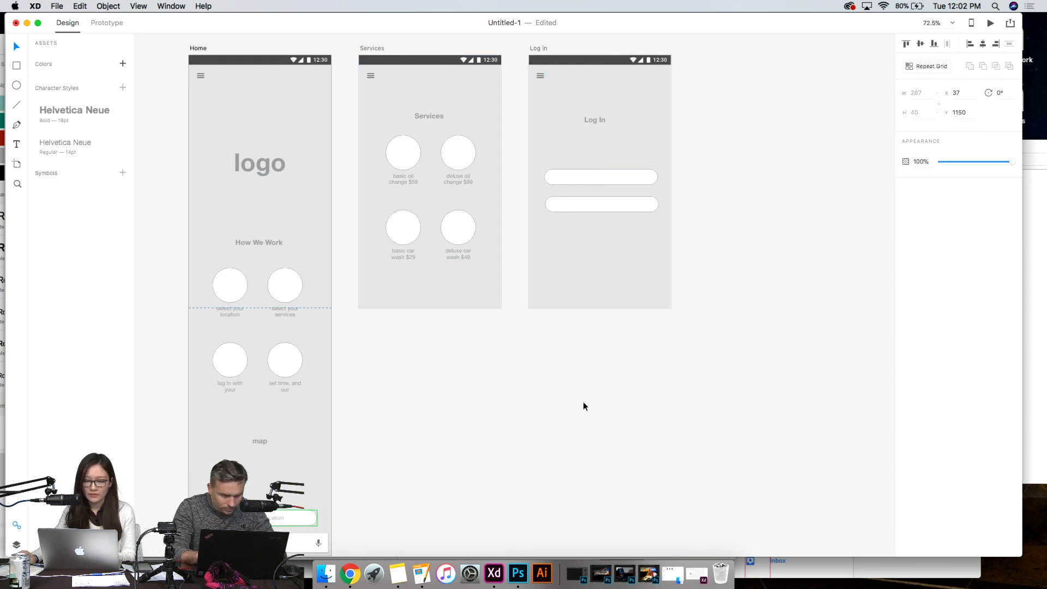
scroll(583, 407, down, 3)
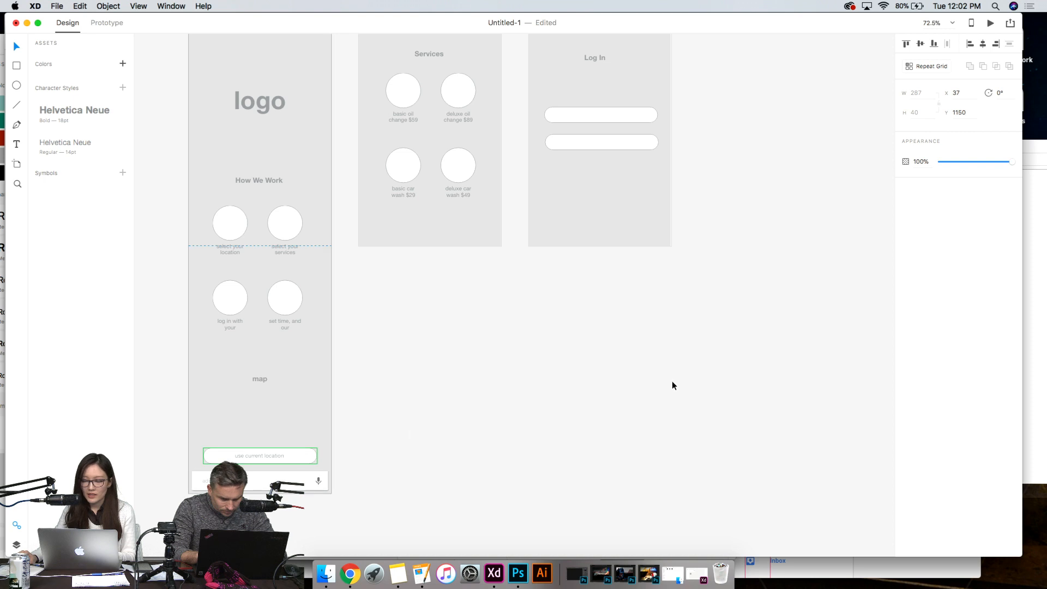
scroll(463, 447, up, 1)
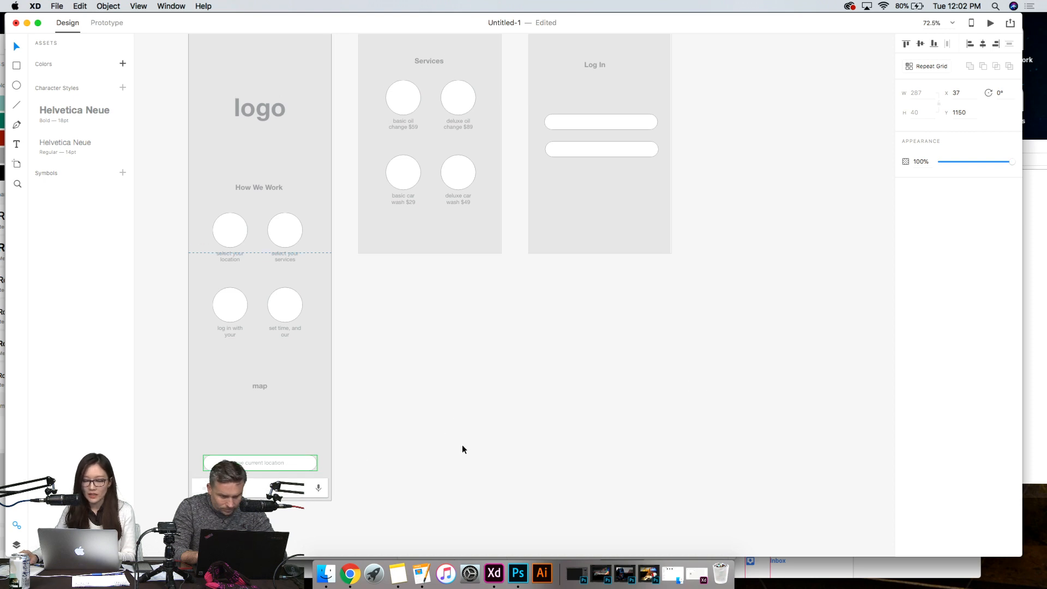
scroll(462, 449, up, 2)
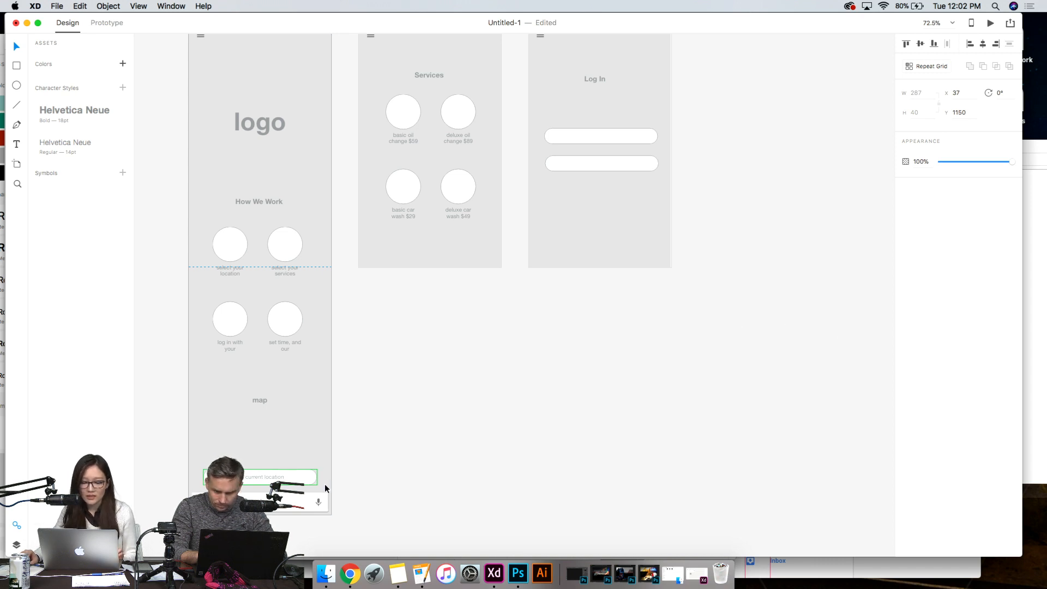
click(391, 470)
click(306, 478)
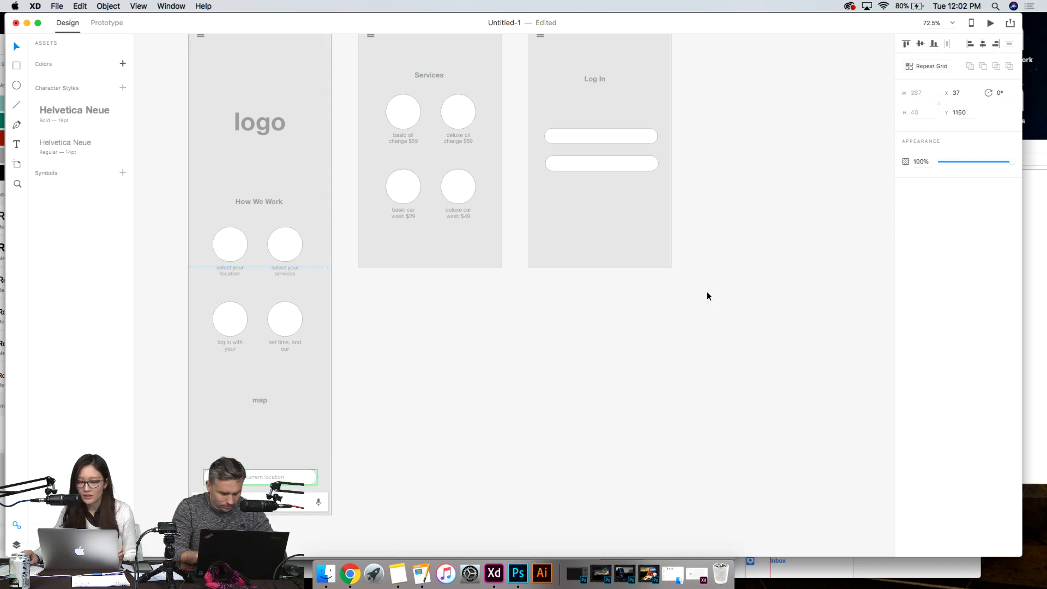
double_click(298, 474)
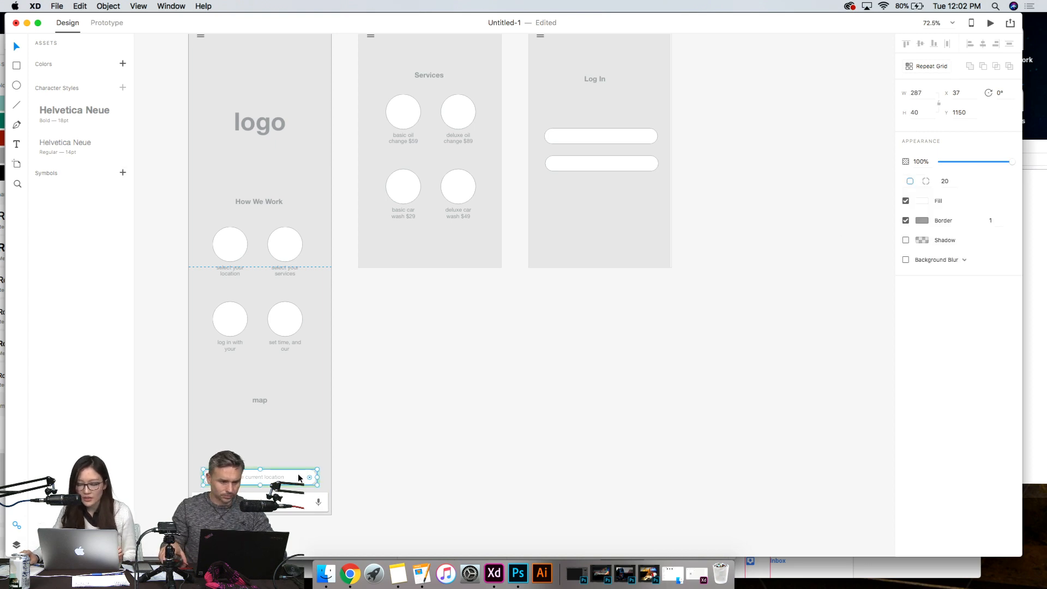
click(921, 200)
mouse_move(864, 204)
mouse_down()
mouse_move(872, 187)
mouse_move(855, 187)
mouse_move(850, 163)
mouse_move(820, 132)
mouse_move(805, 137)
mouse_move(872, 143)
mouse_move(871, 185)
mouse_up()
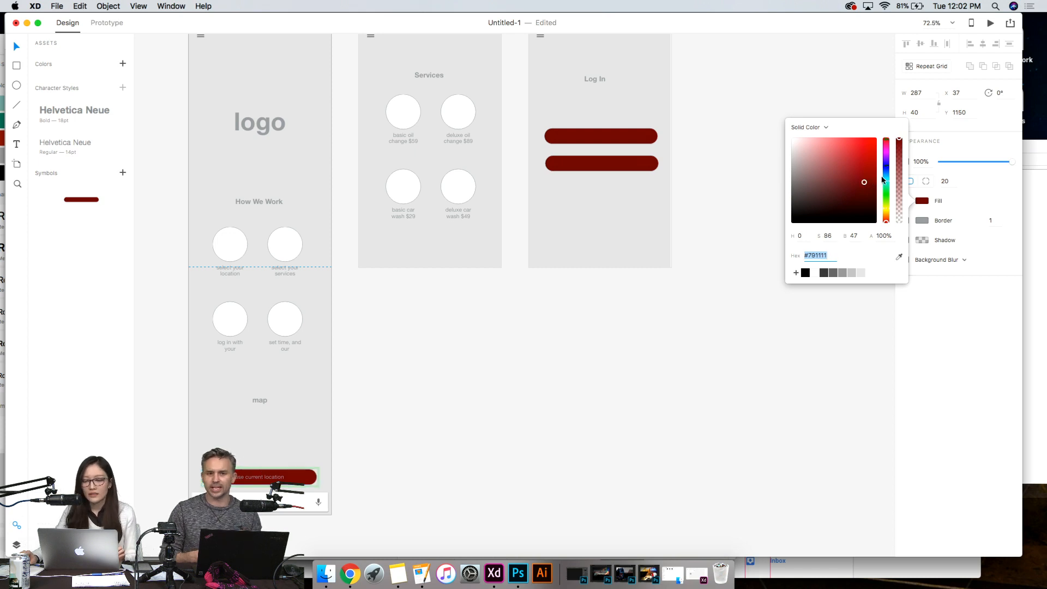
- Try white #FFFFFF and bright red #FF0000 as the symbol's fill, and settle on muted red #885959
mouse_move(867, 184)
mouse_down()
mouse_move(903, 175)
mouse_move(938, 140)
mouse_move(949, 89)
mouse_move(779, 122)
mouse_up()
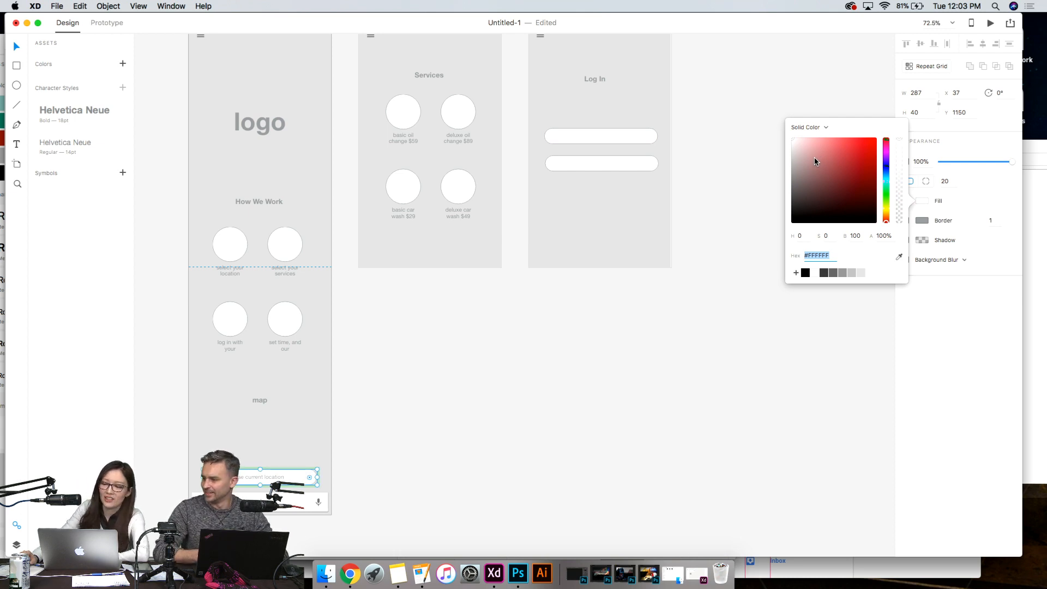
drag(815, 158, 876, 114)
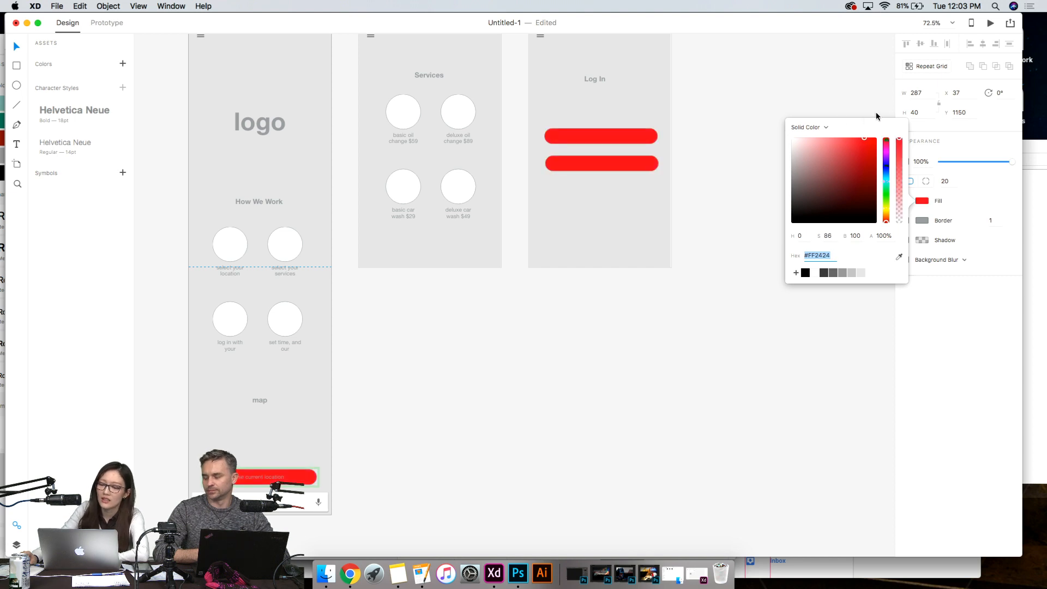
click(821, 179)
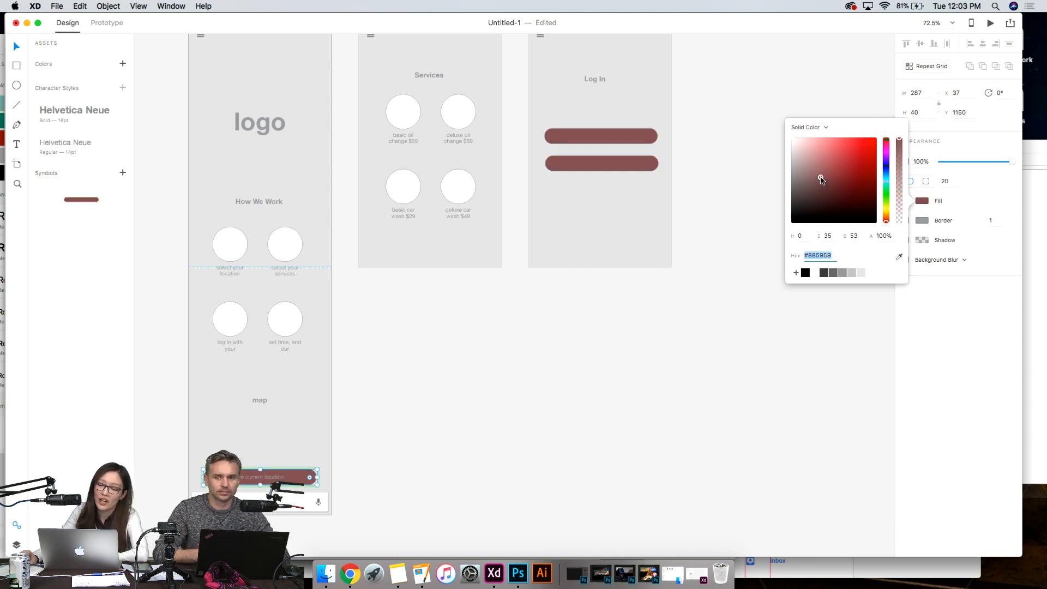
- Try bright red #FF0000 again as the button symbol's fill and undo it
drag(821, 180, 878, 137)
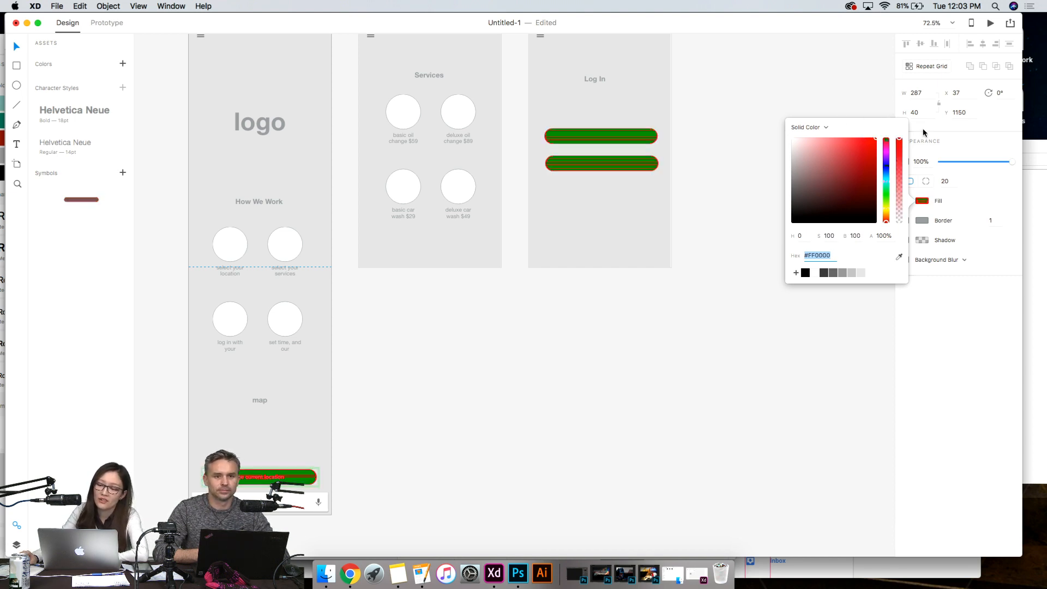
click(528, 311)
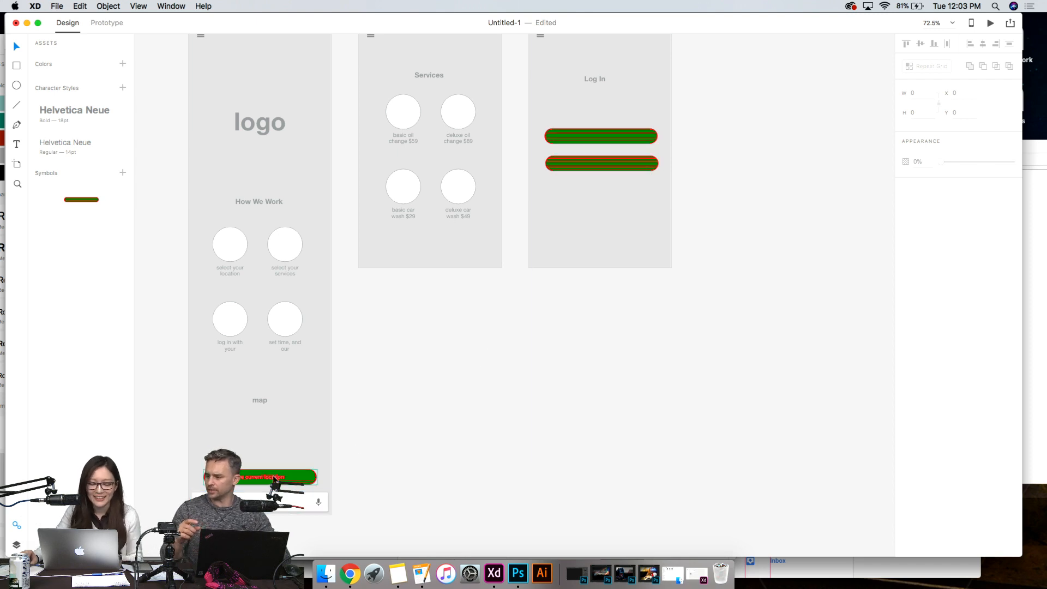
click(274, 479)
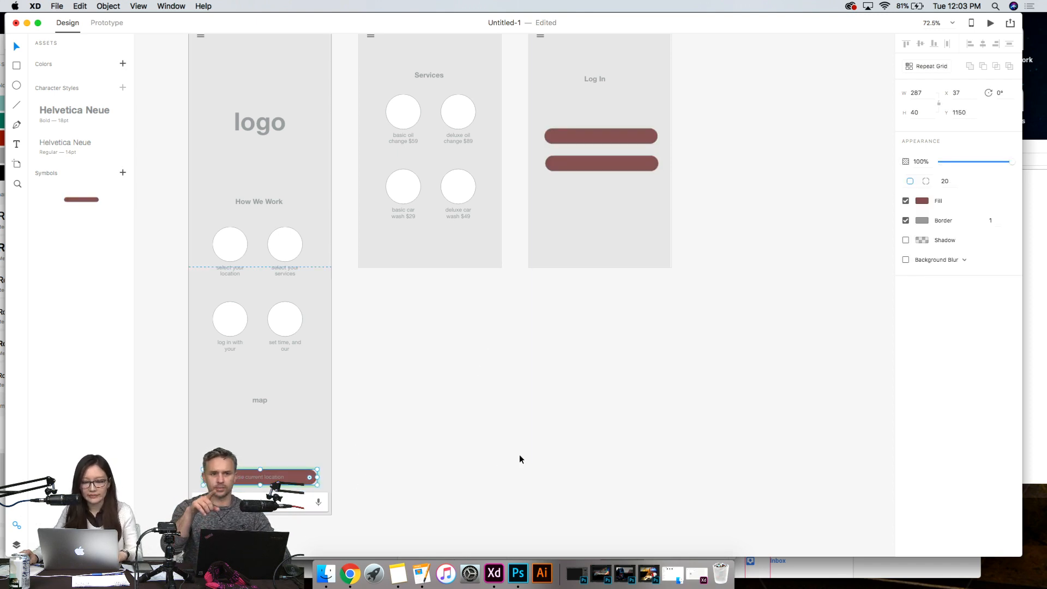
- Undo the red fill on the button symbol so all its copies return to white, and deselect it
key(super+z)
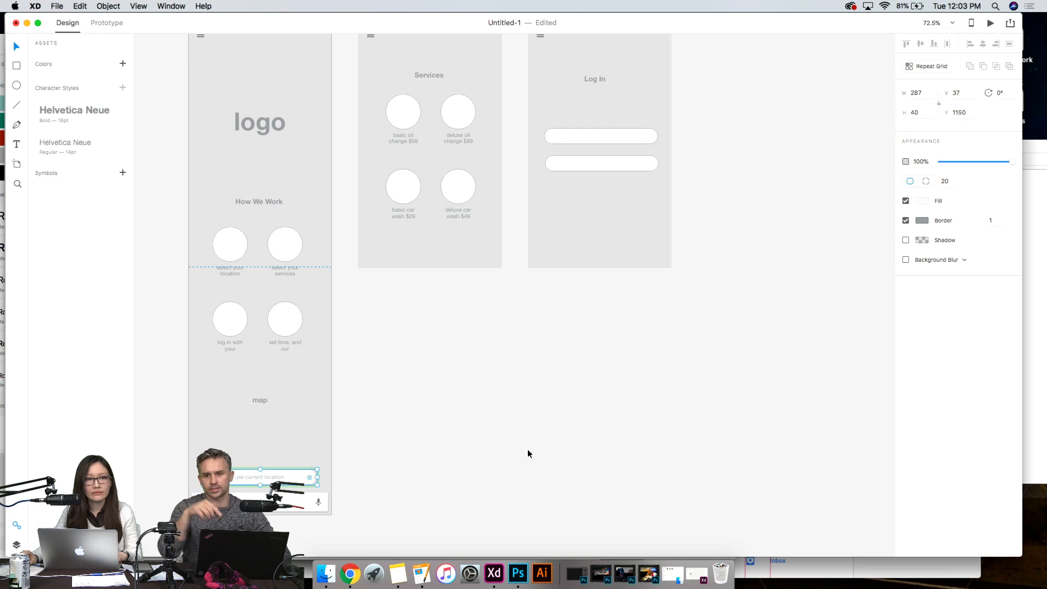
click(530, 459)
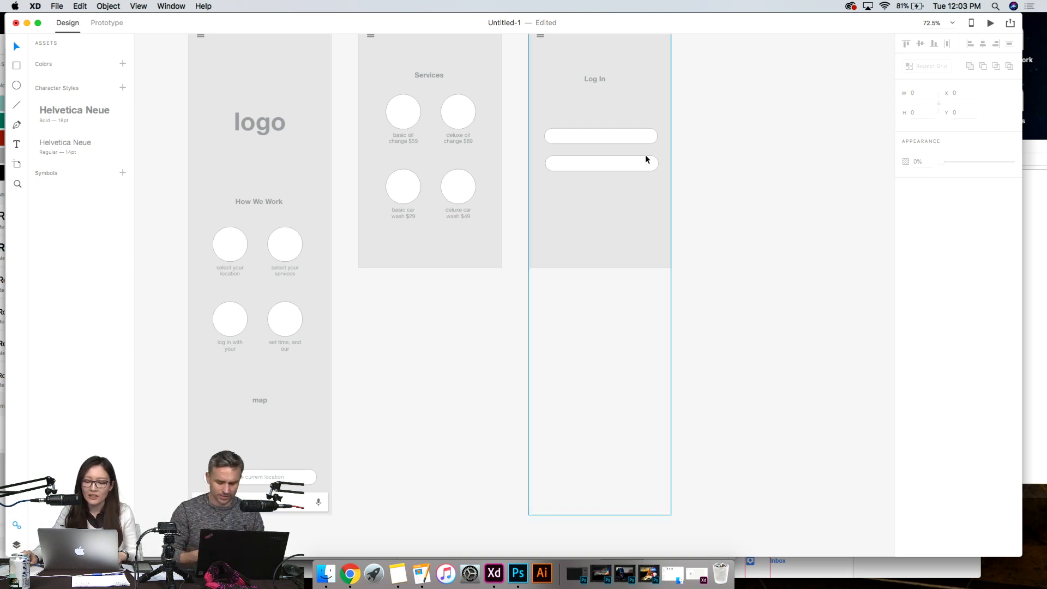
- Align the two buttons on the Log in artboard at X 41, the upper at Y 280 and the lower at Y 346
drag(619, 132, 620, 130)
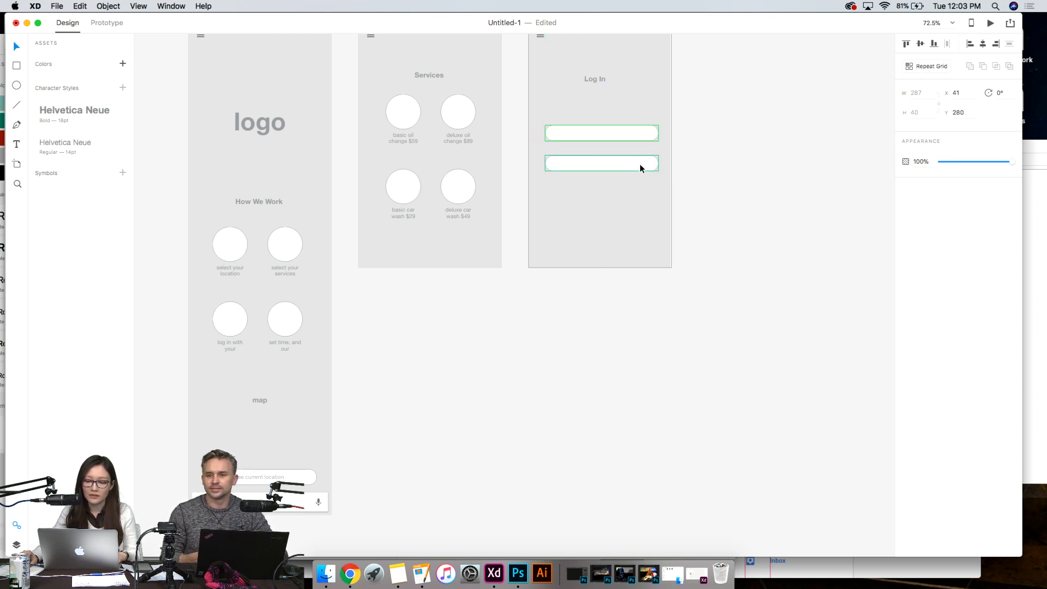
drag(640, 164, 641, 158)
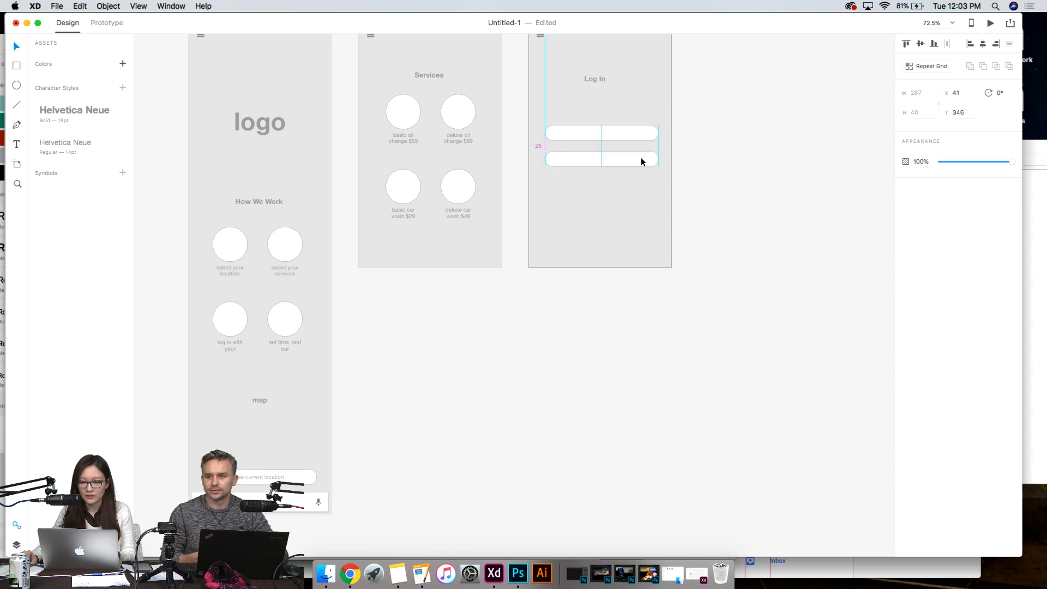
- Ungroup the upper Log in button from its symbol
click(637, 130)
right_click(637, 131)
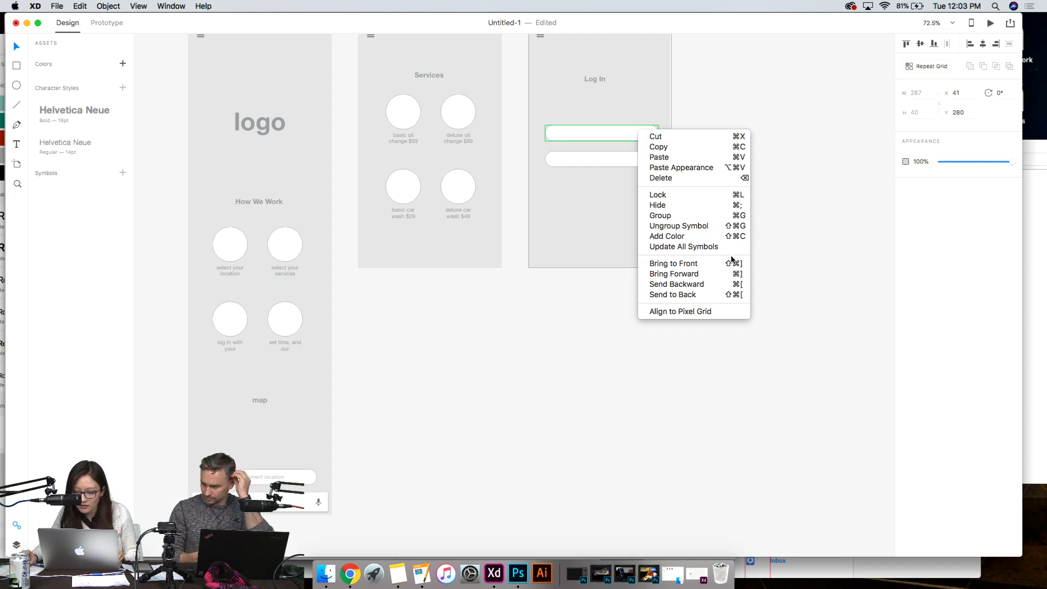
click(736, 226)
click(631, 373)
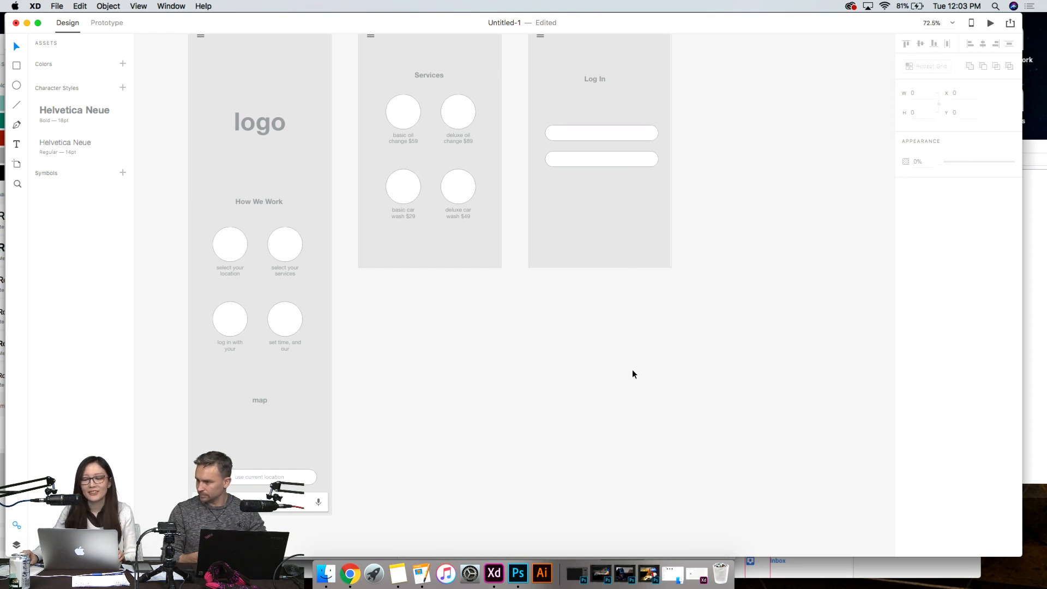
- Set the upper Log in button's fill to dark grey #676767
click(633, 130)
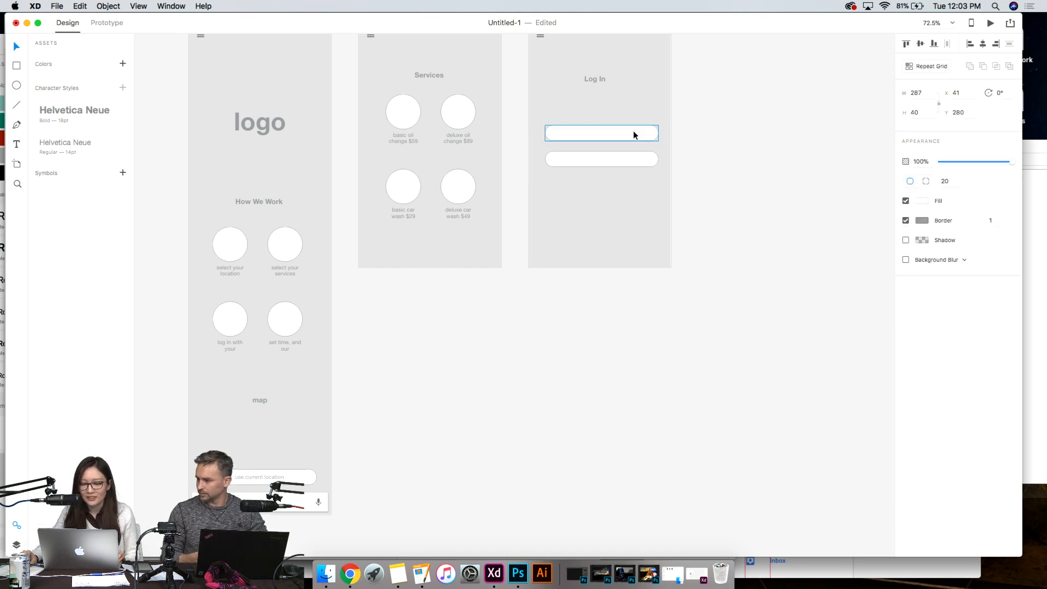
click(921, 201)
click(833, 273)
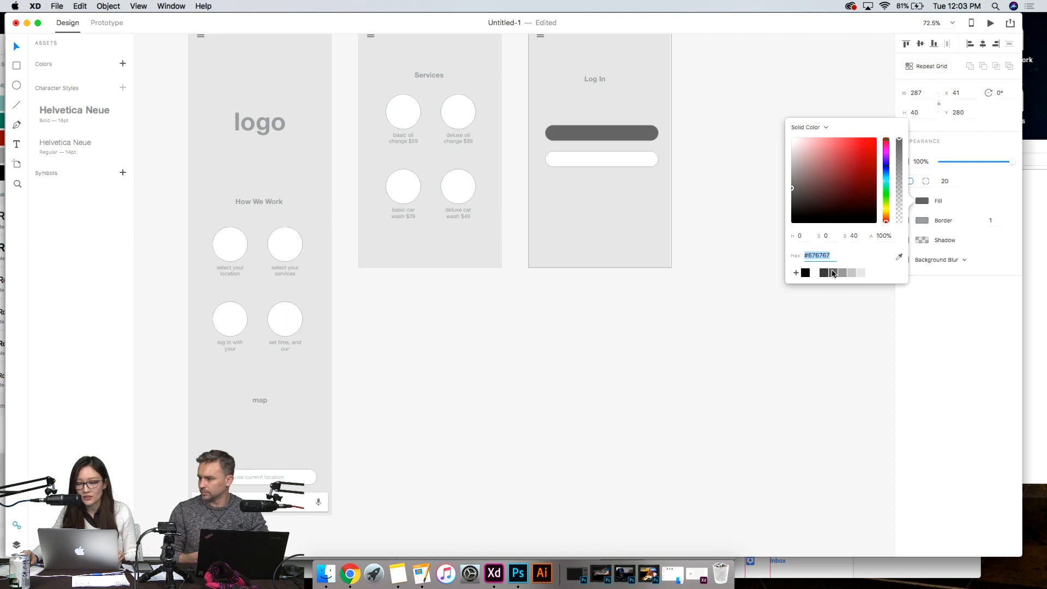
click(557, 386)
- Ungroup the lower Log in button from its symbol
click(633, 159)
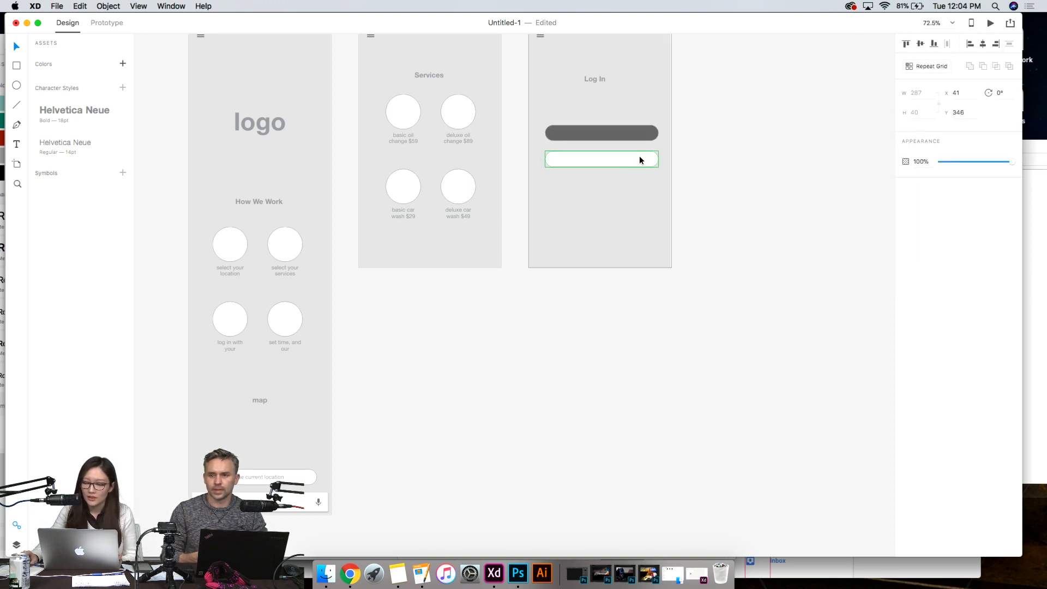
right_click(642, 160)
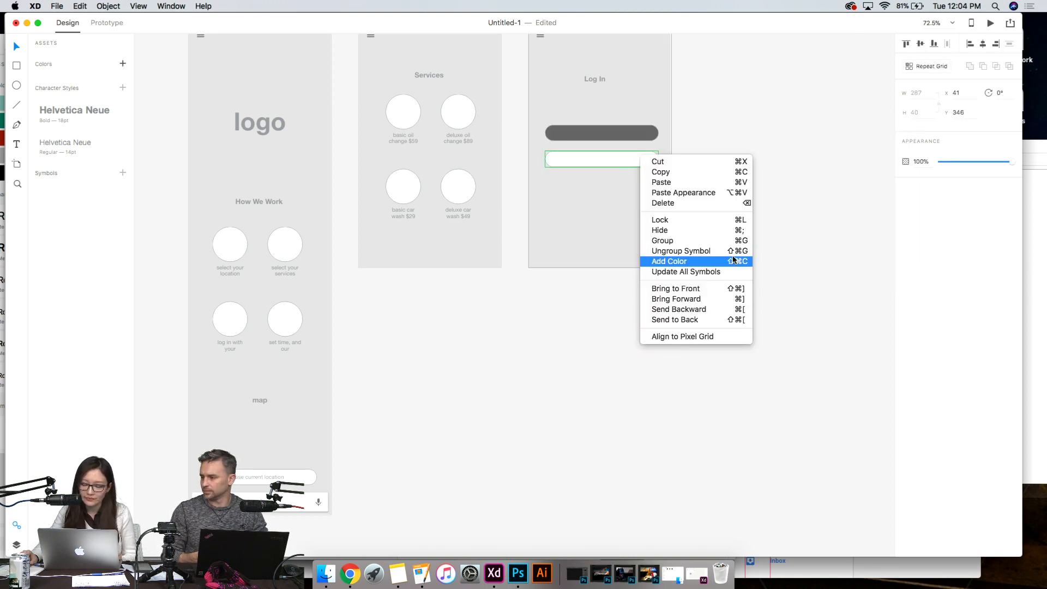
click(730, 253)
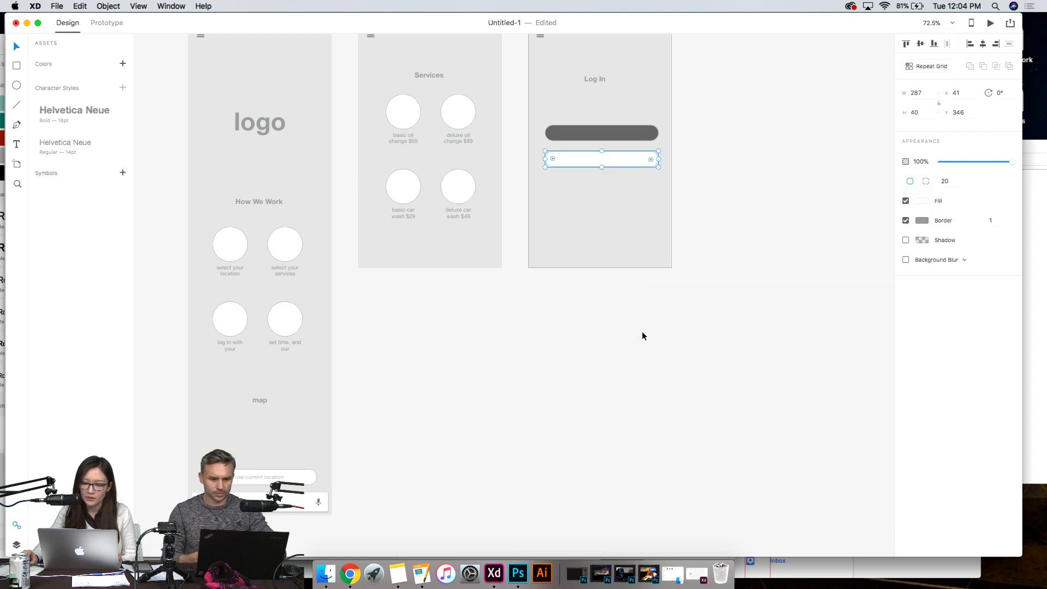
click(643, 333)
click(639, 162)
- Set the upper Log in button's fill to the light grey swatch
click(640, 133)
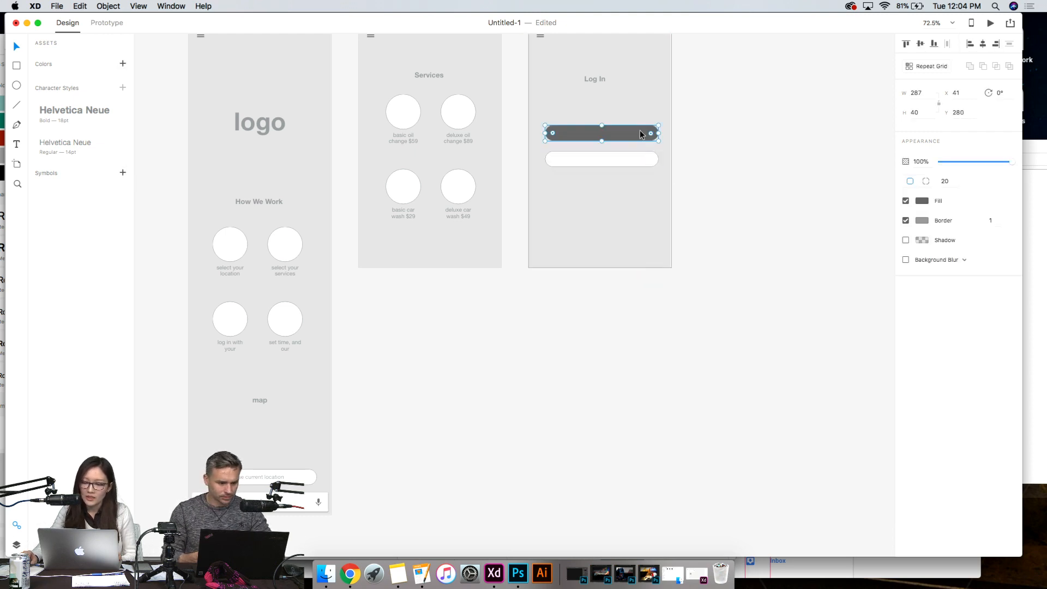
click(922, 202)
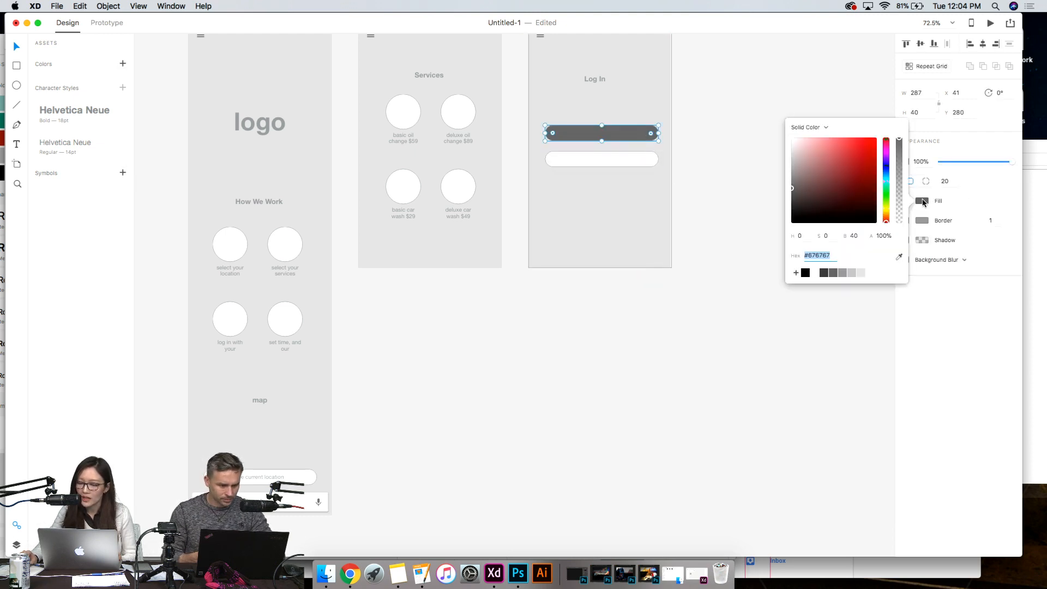
click(852, 273)
- Set the lower Log in button's fill to medium grey #939393
click(633, 159)
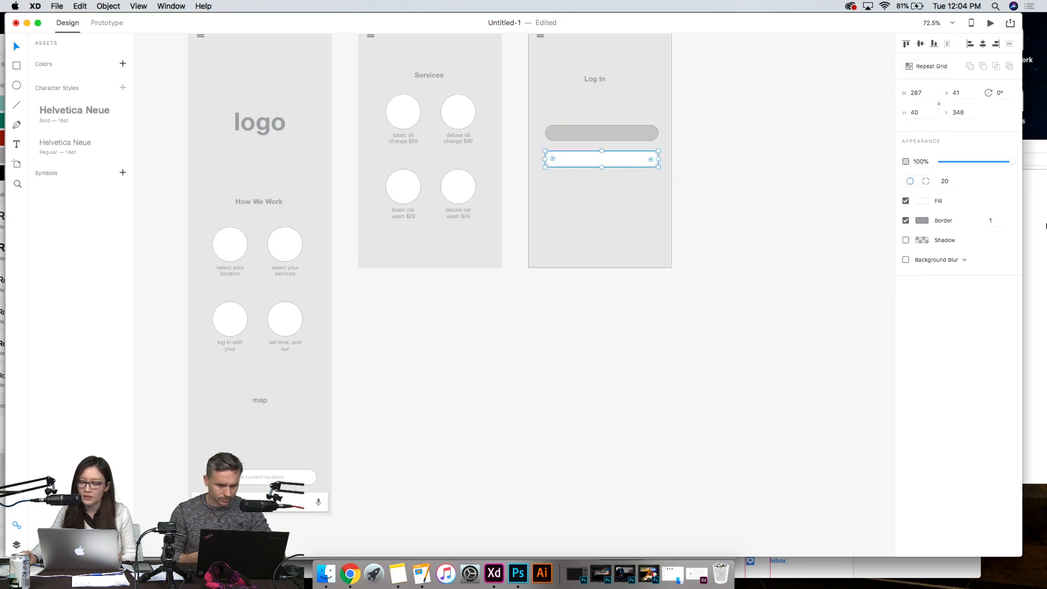
click(922, 202)
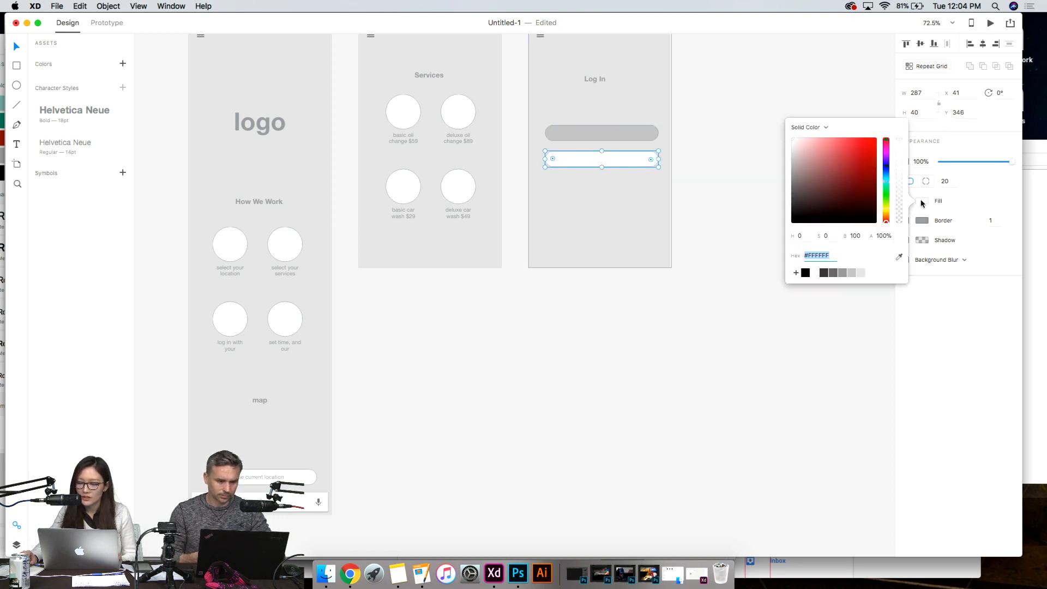
click(834, 272)
click(842, 273)
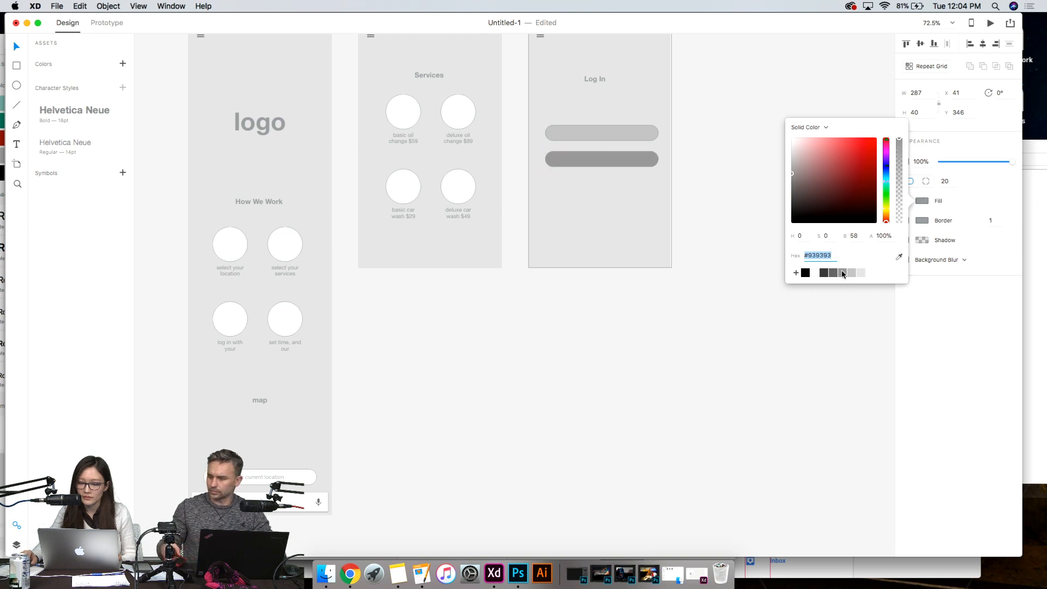
click(659, 271)
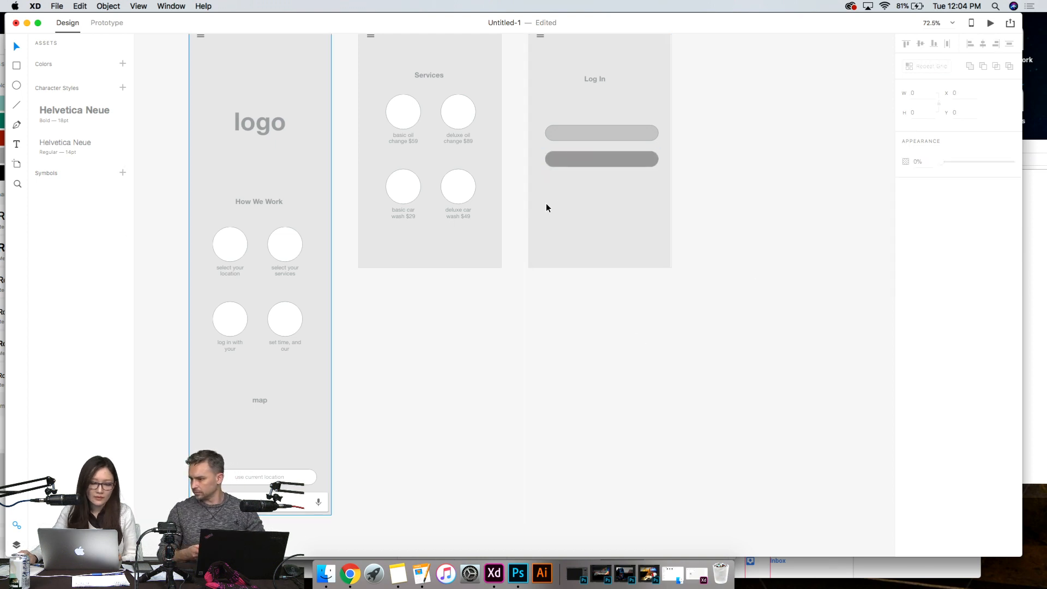
- Move the Log In heading slightly to X 153, Y 152 so it sits centred above the buttons
scroll(531, 223, up, 2)
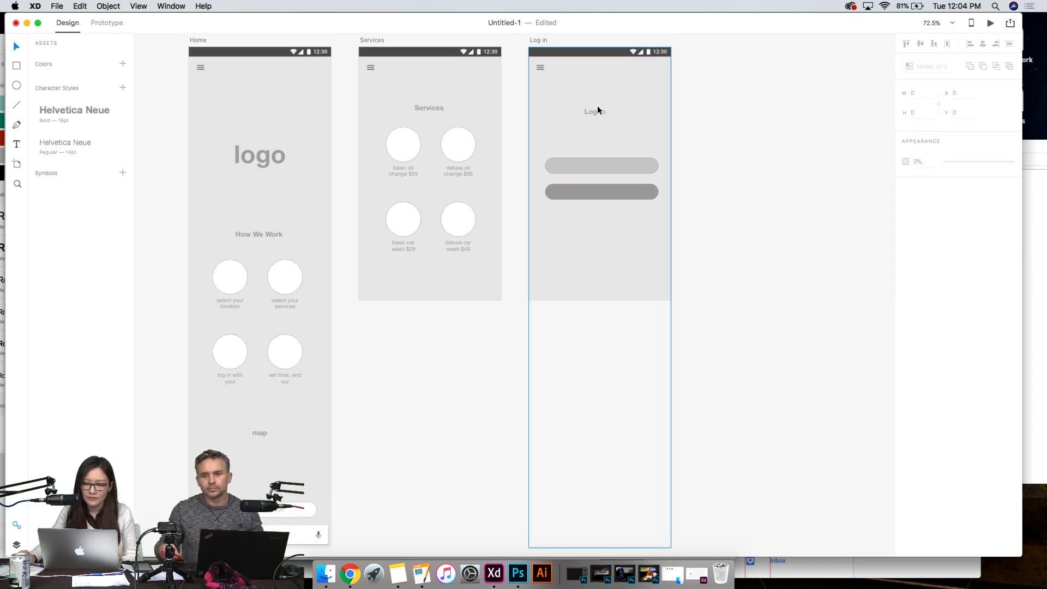
drag(597, 112, 602, 114)
click(769, 206)
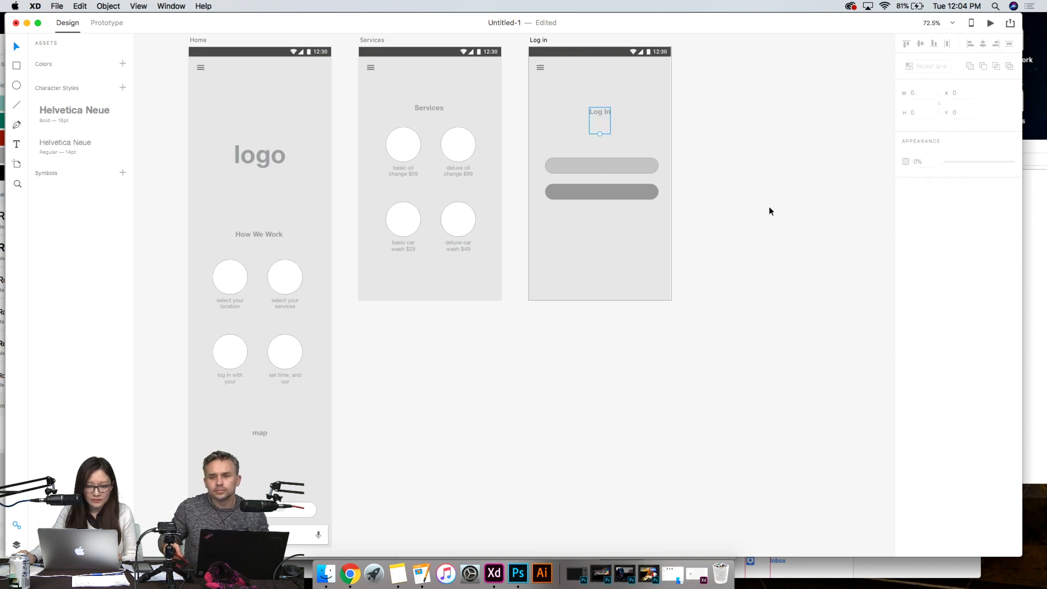
- Place a copy of the Log In heading on the upper button and change its text to "Google"
click(603, 116)
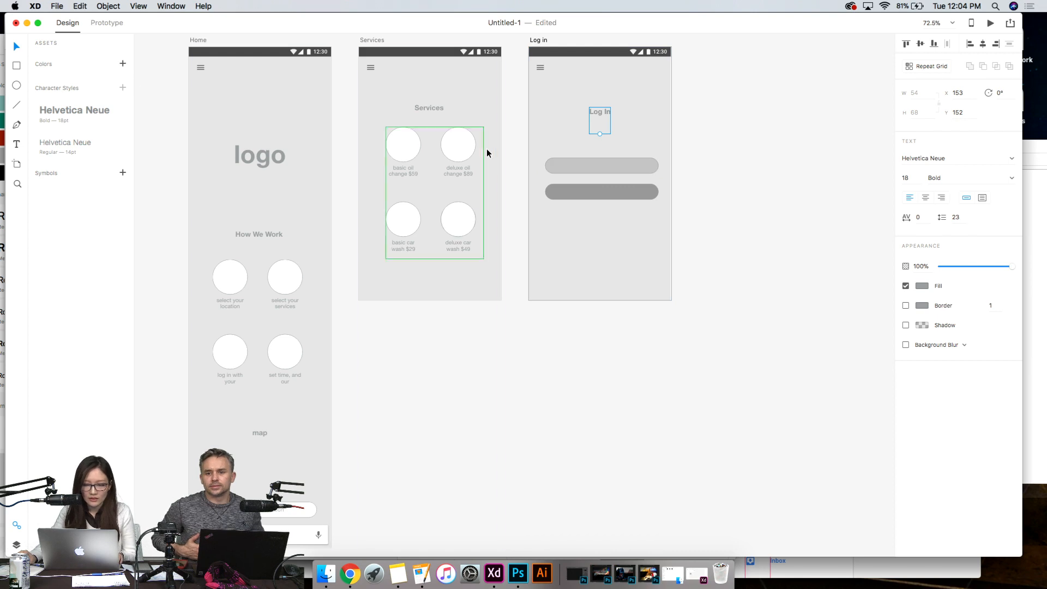
drag(602, 114, 602, 166)
double_click(601, 167)
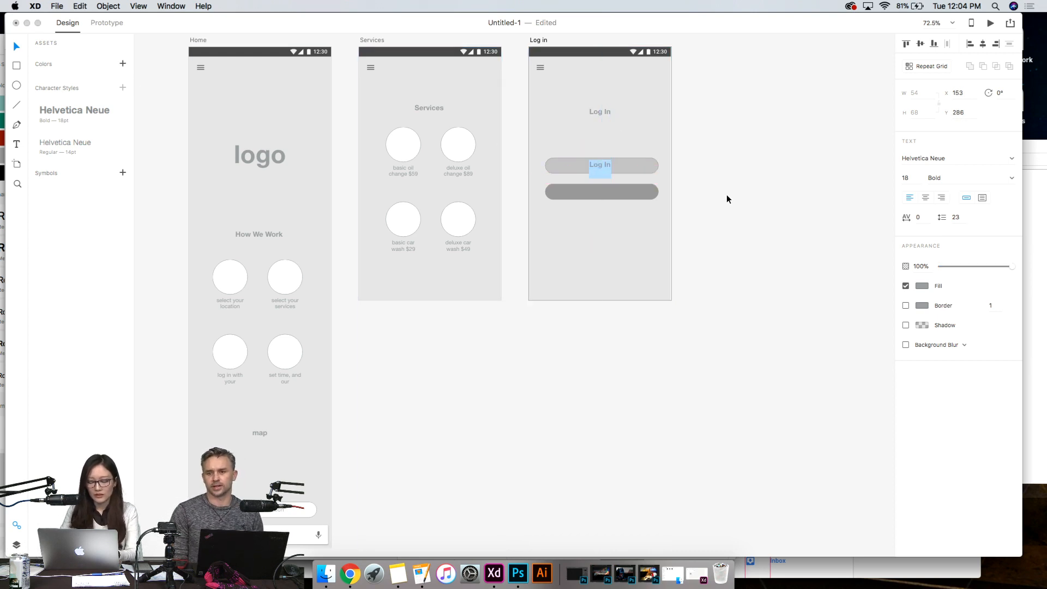
text(Google)
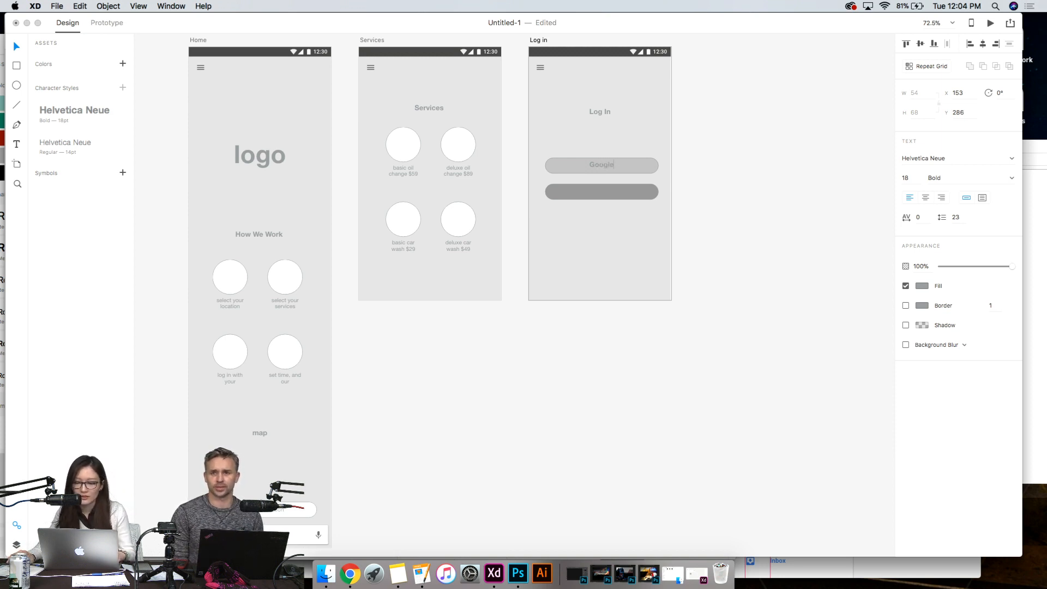
- Colour the Google label white #FFFFFF and centre it on the upper button at X 149, Y 289
key(super+a)
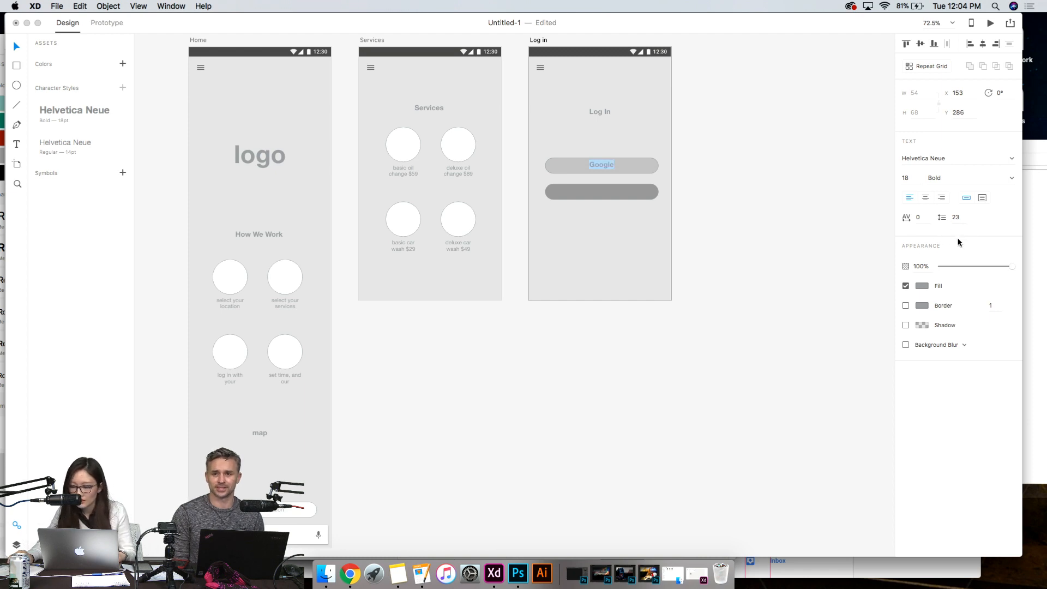
click(921, 287)
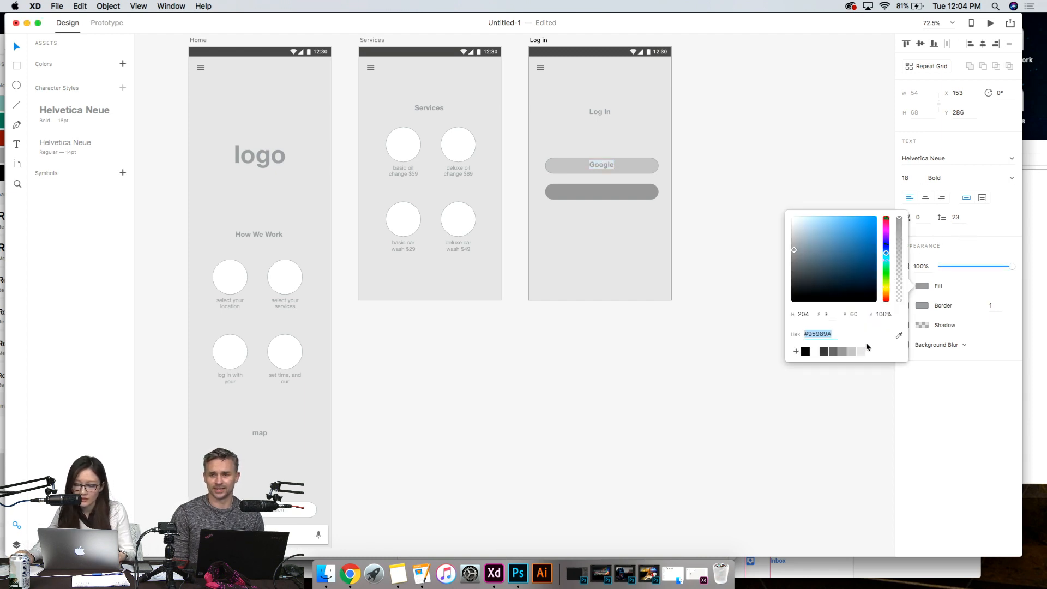
click(815, 351)
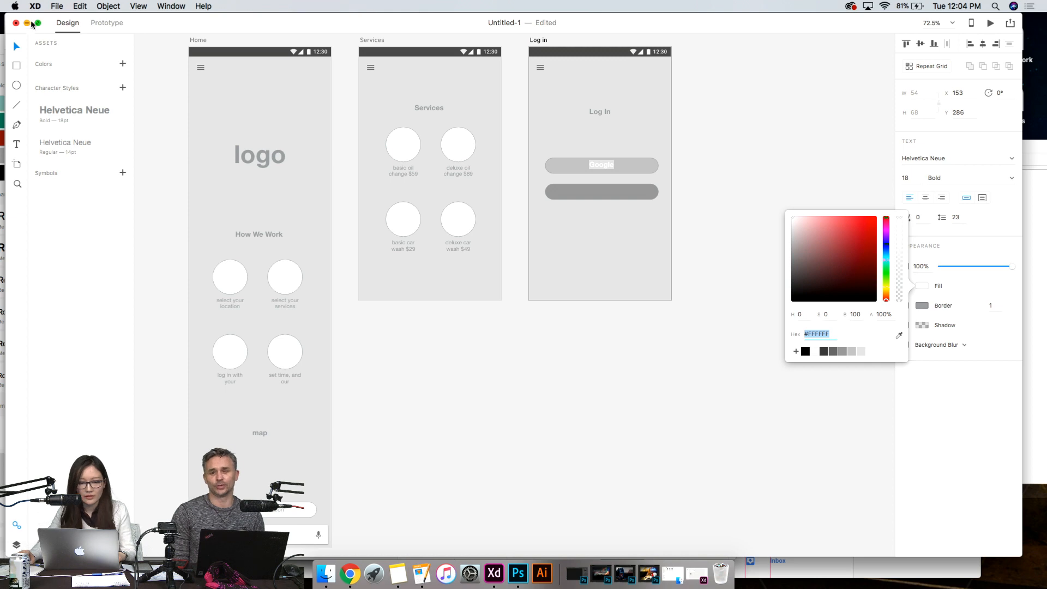
click(581, 345)
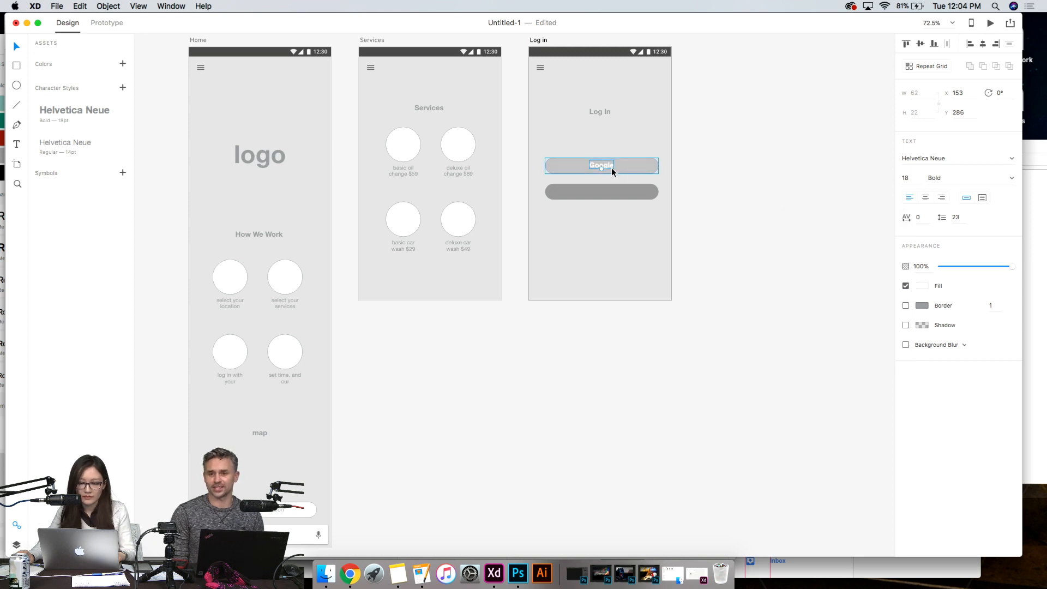
drag(611, 164, 609, 165)
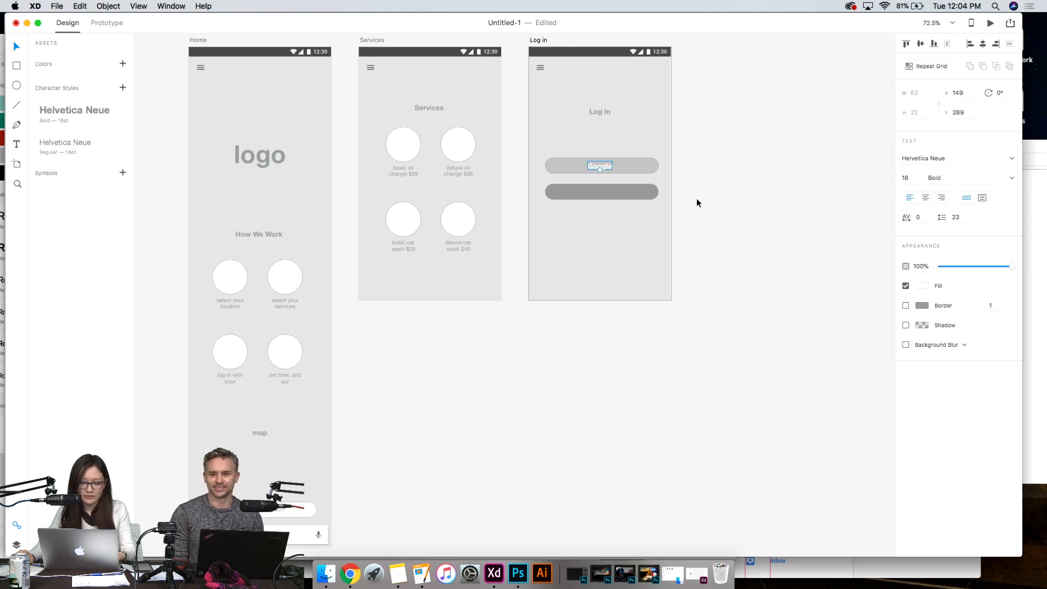
- Copy the Google label onto the lower button, change its text to "Facebook" and centre it at X 138, Y 355
alt+drag(611, 162, 605, 191)
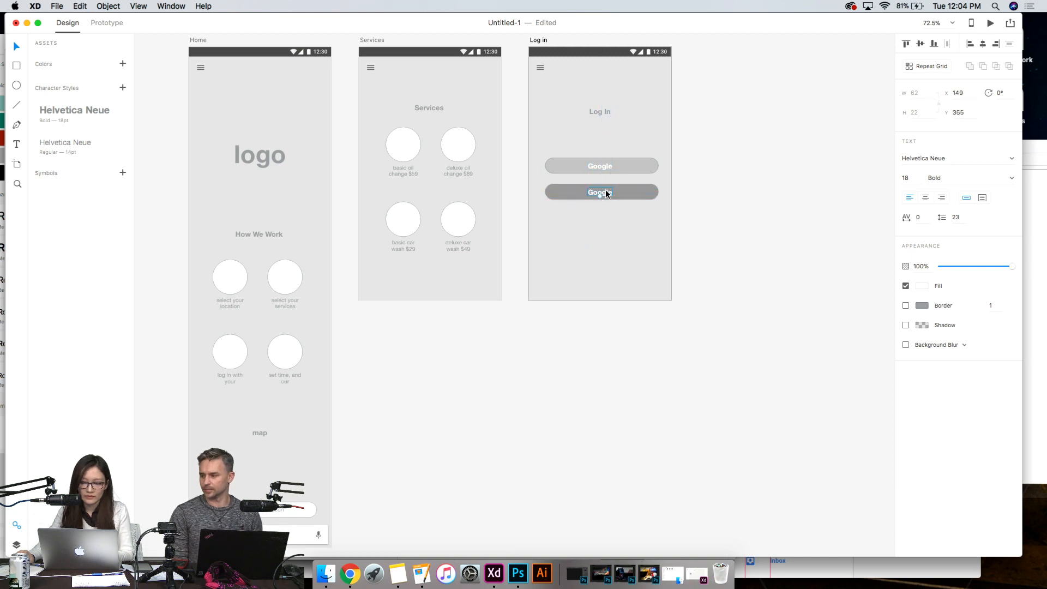
text(Facebook)
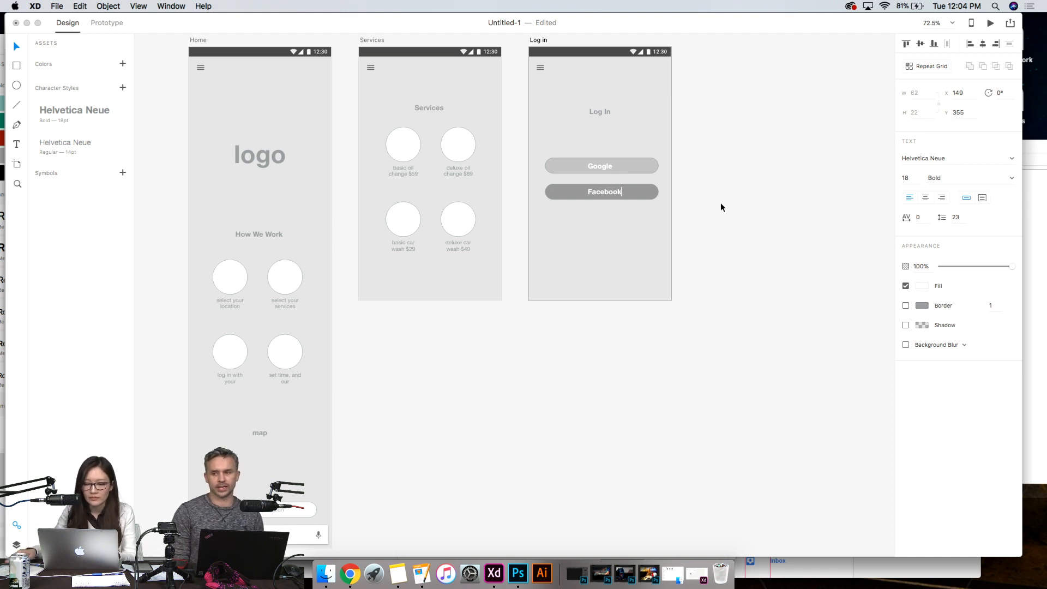
click(660, 391)
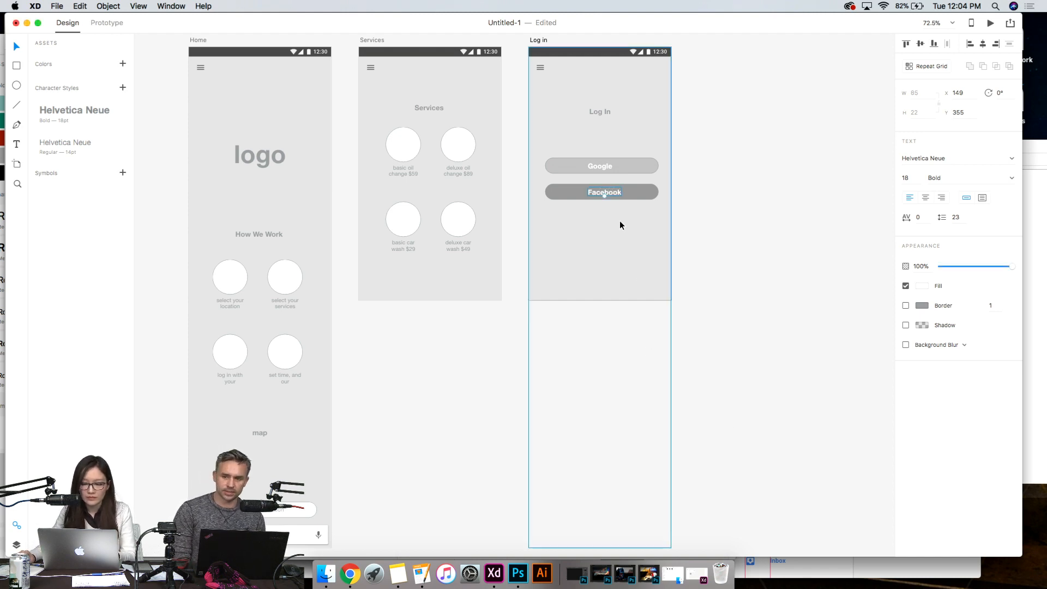
drag(613, 196, 609, 195)
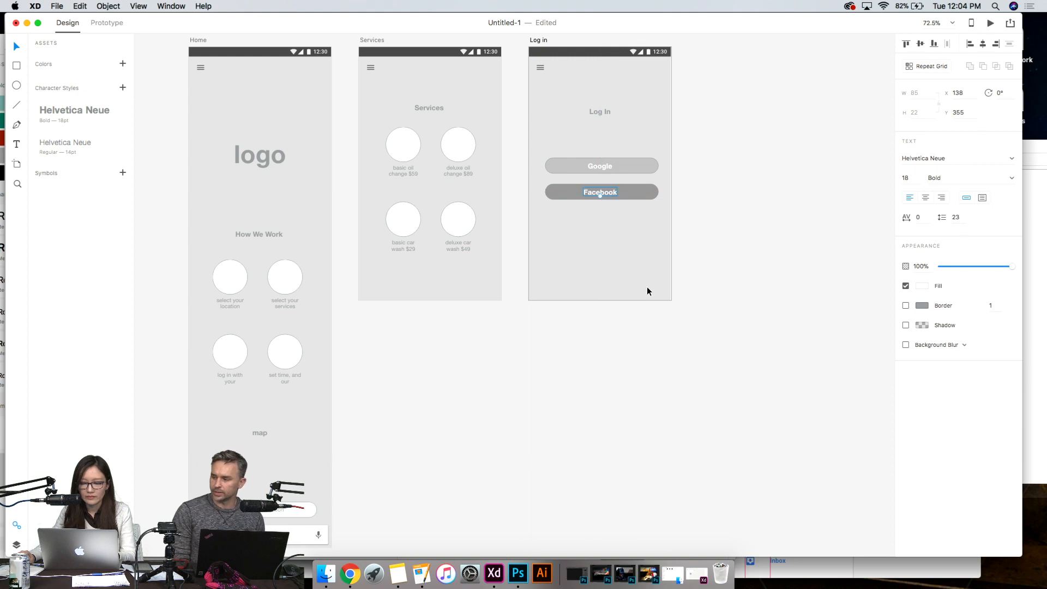
click(652, 338)
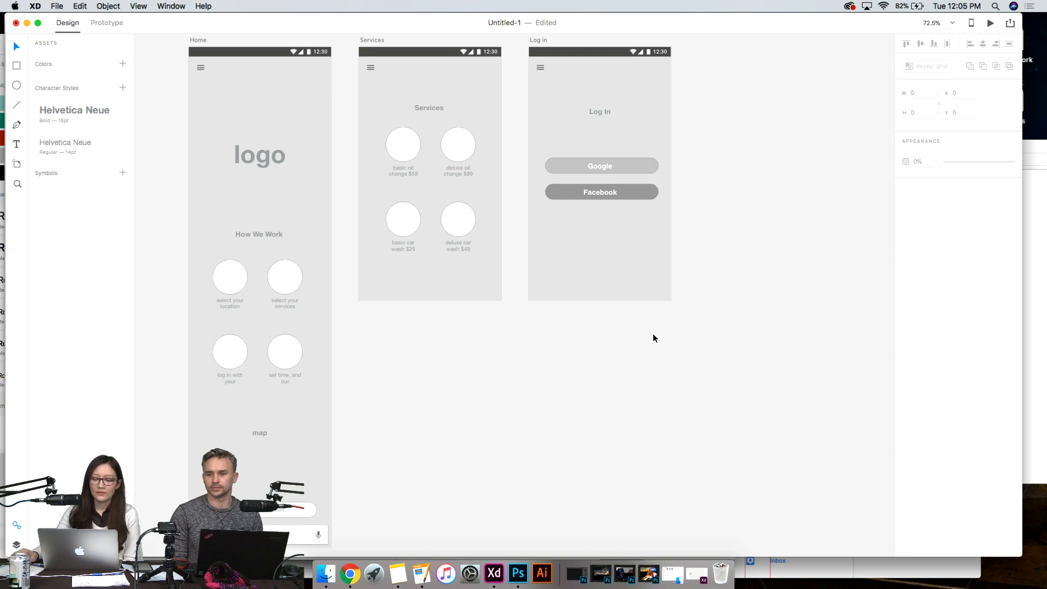
scroll(652, 333, down, 1)
scroll(653, 333, up, 5)
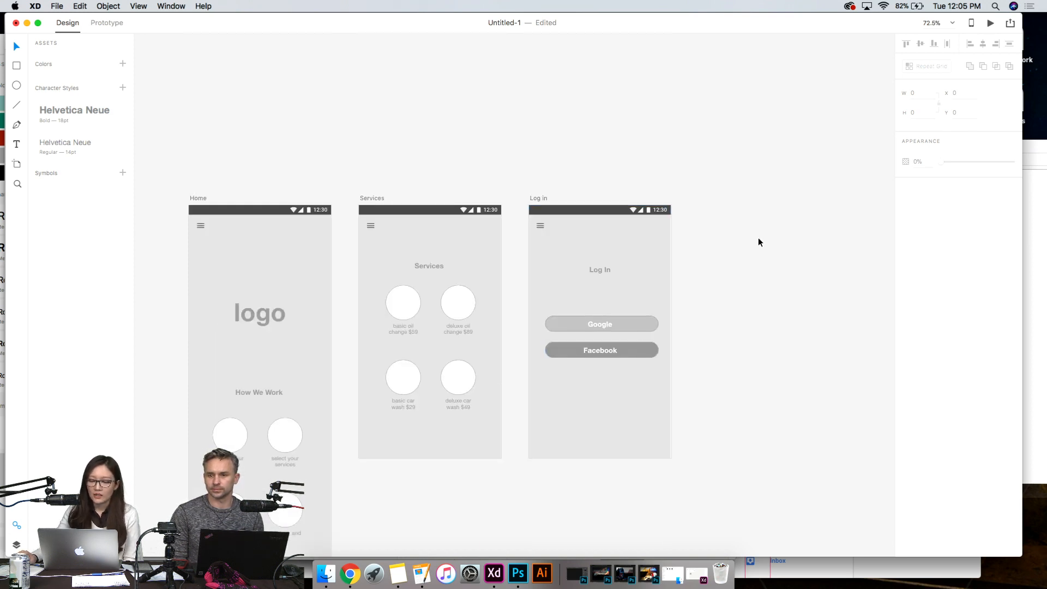
scroll(758, 238, down, 3)
scroll(581, 337, down, 2)
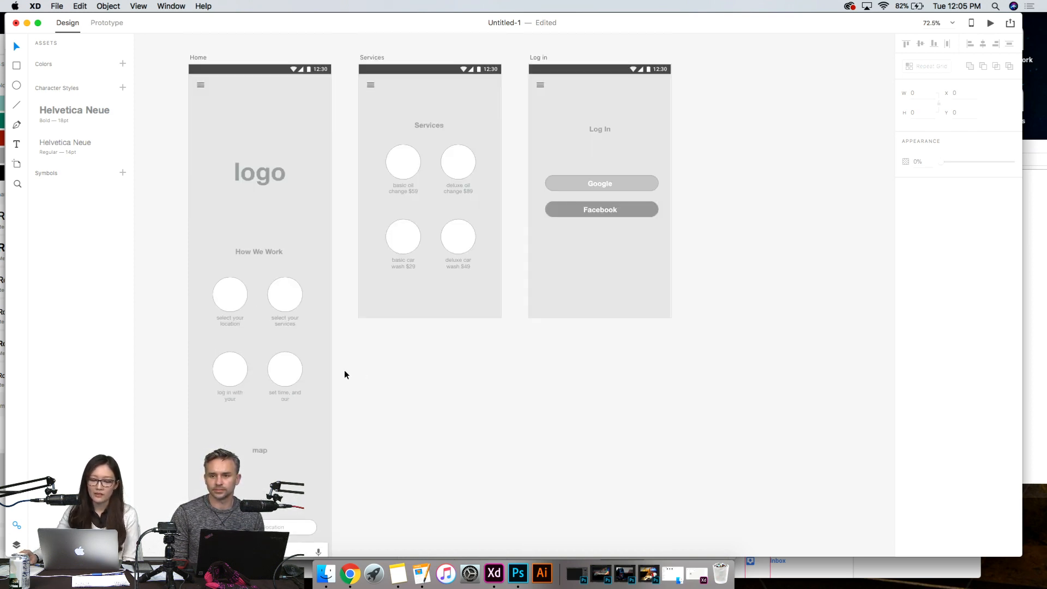
scroll(421, 434, down, 2)
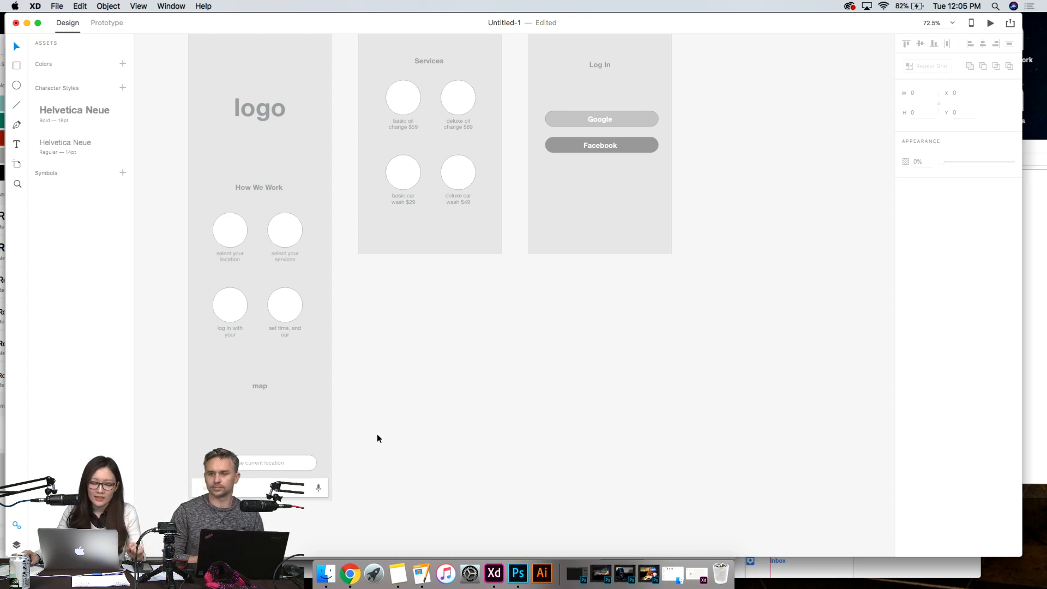
- Switch the car care app document from Design mode to Prototype mode
scroll(381, 457, up, 1)
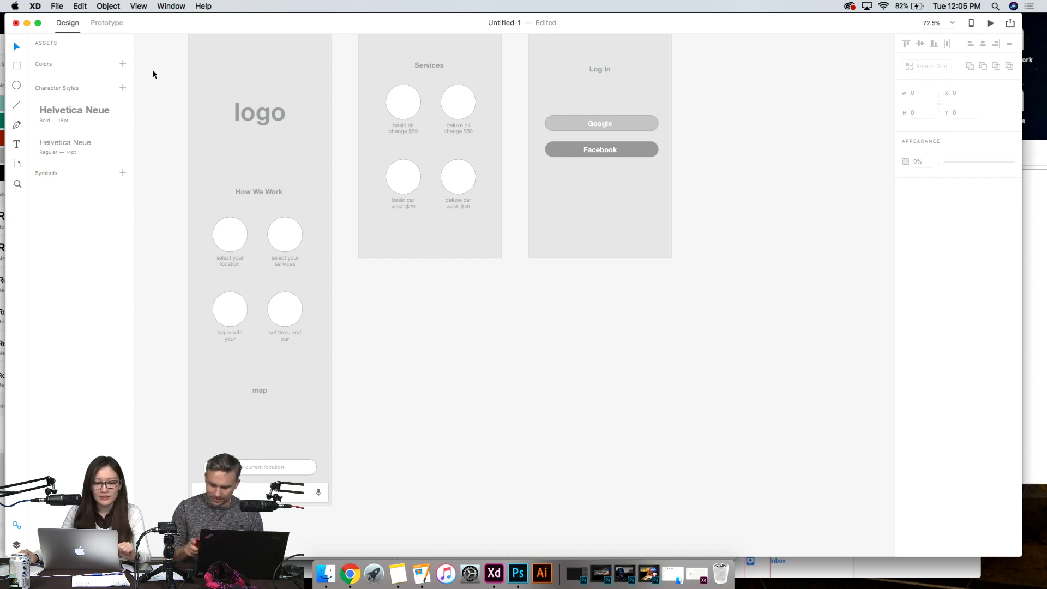
scroll(152, 70, up, 3)
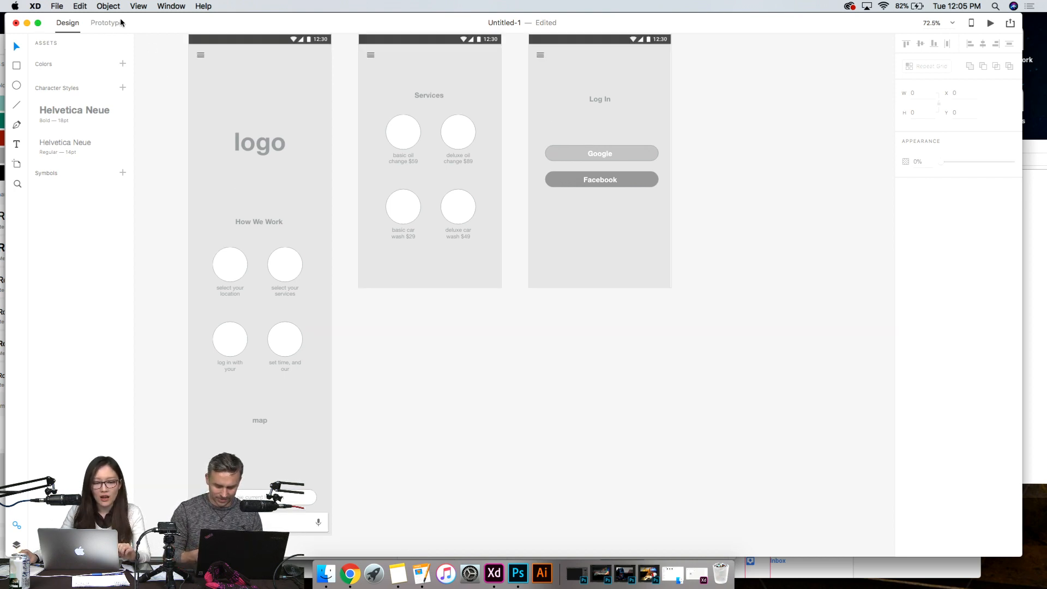
click(116, 24)
click(66, 25)
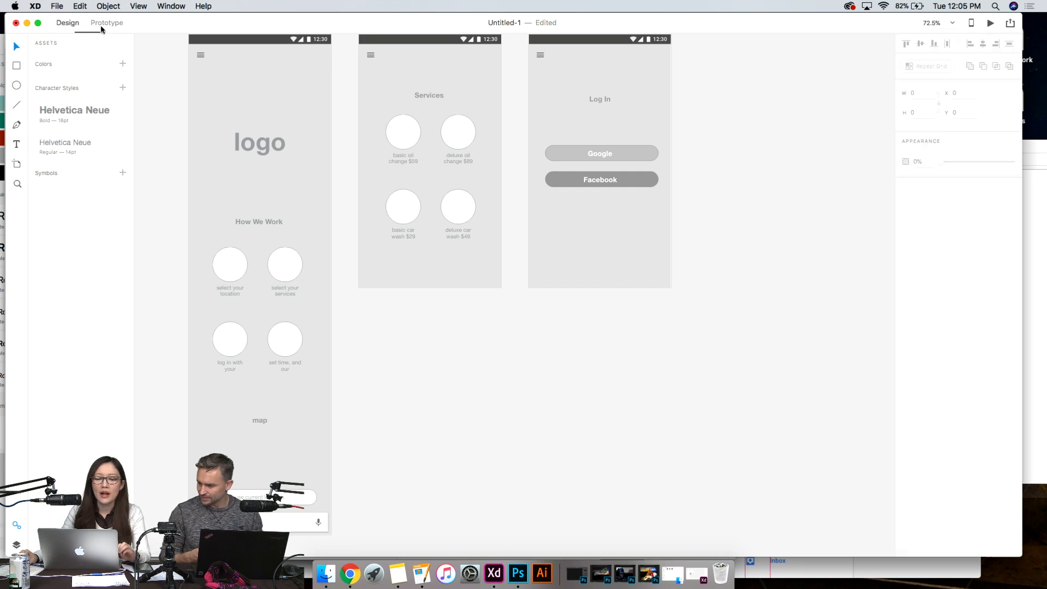
click(108, 24)
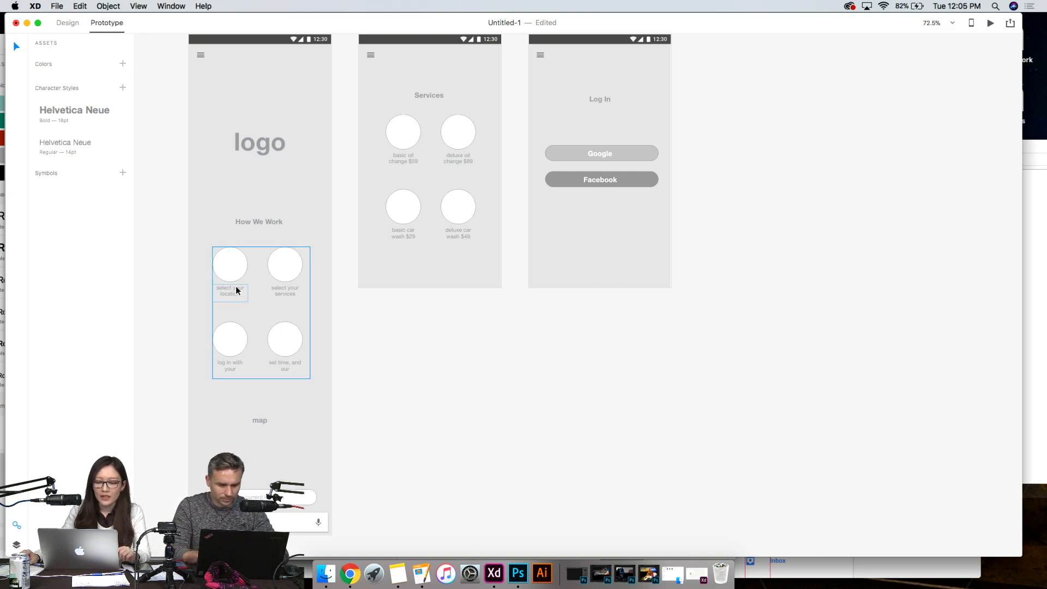
click(287, 333)
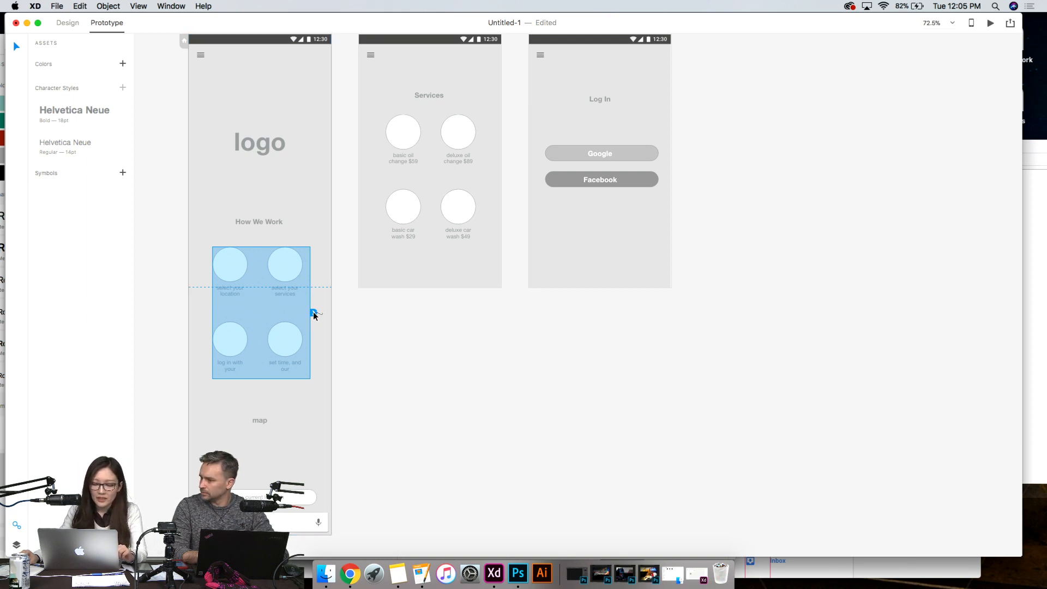
click(407, 357)
- Group the "use current location" label with its rounded button shape on the Home artboard
scroll(401, 437, down, 3)
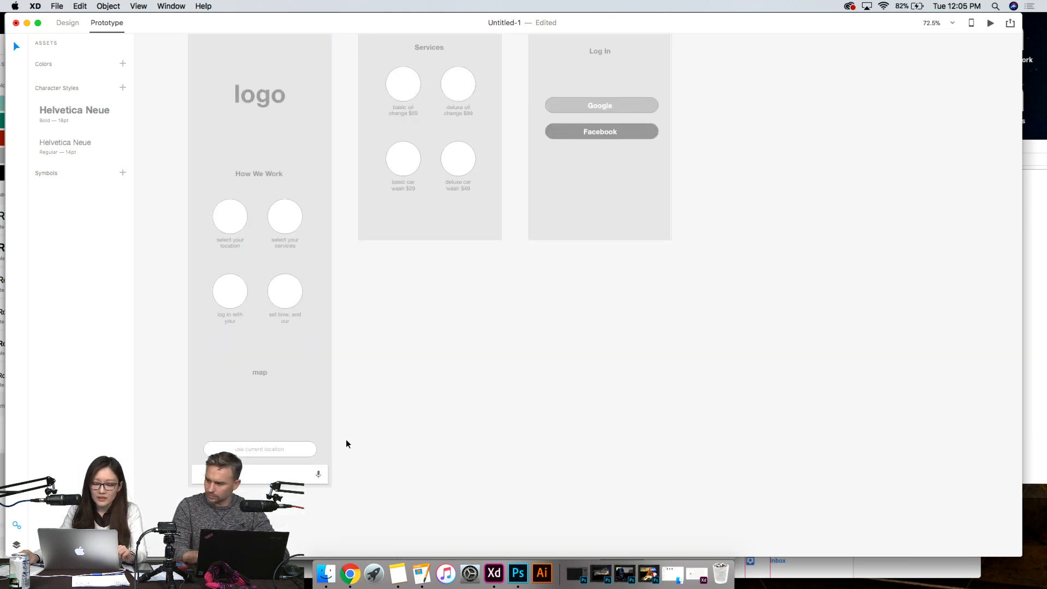
scroll(353, 401, up, 1)
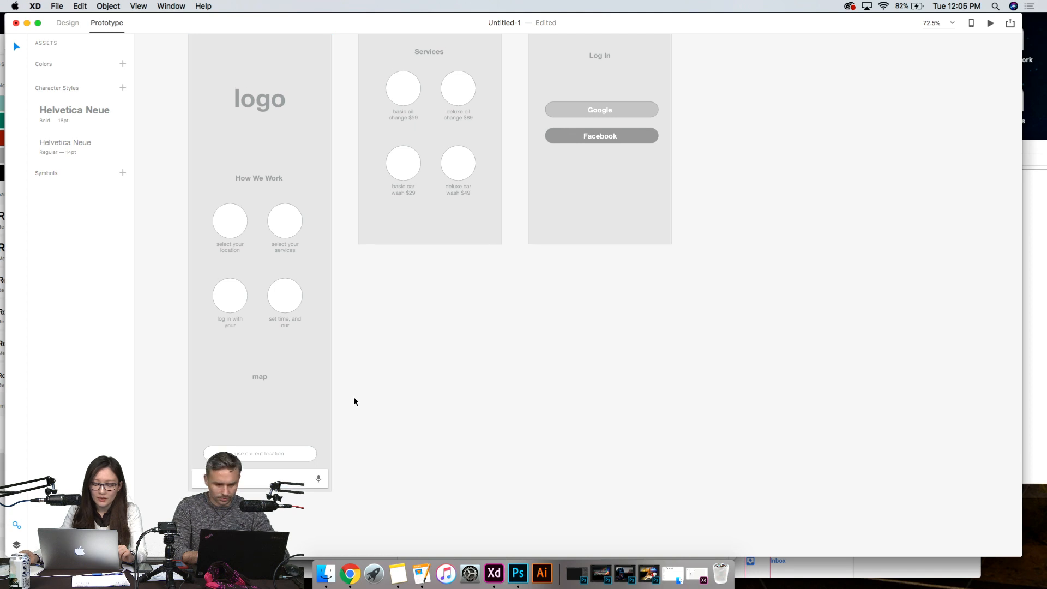
click(276, 453)
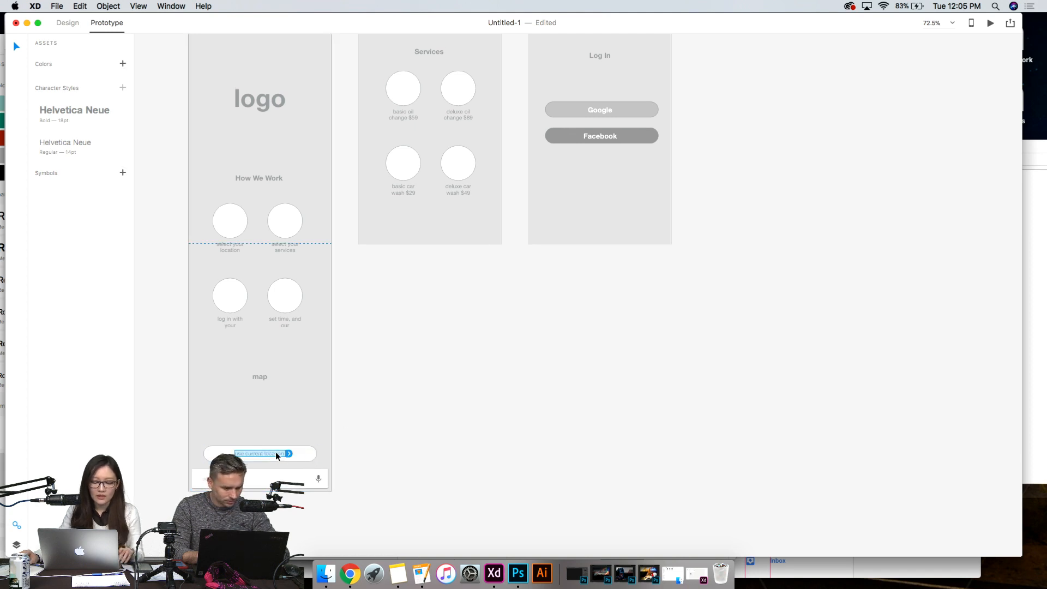
shift+click(305, 453)
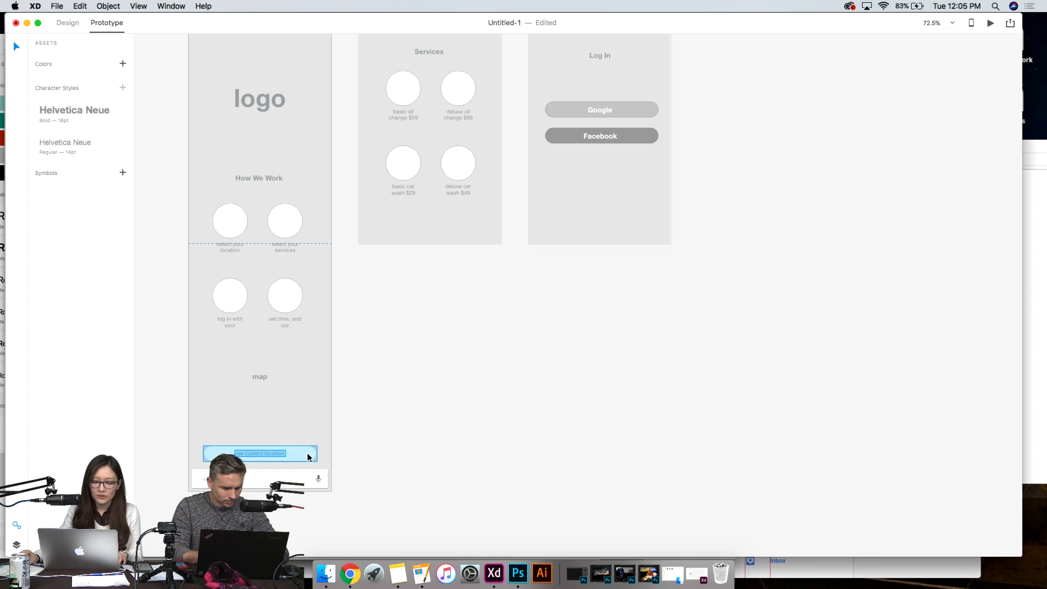
click(78, 6)
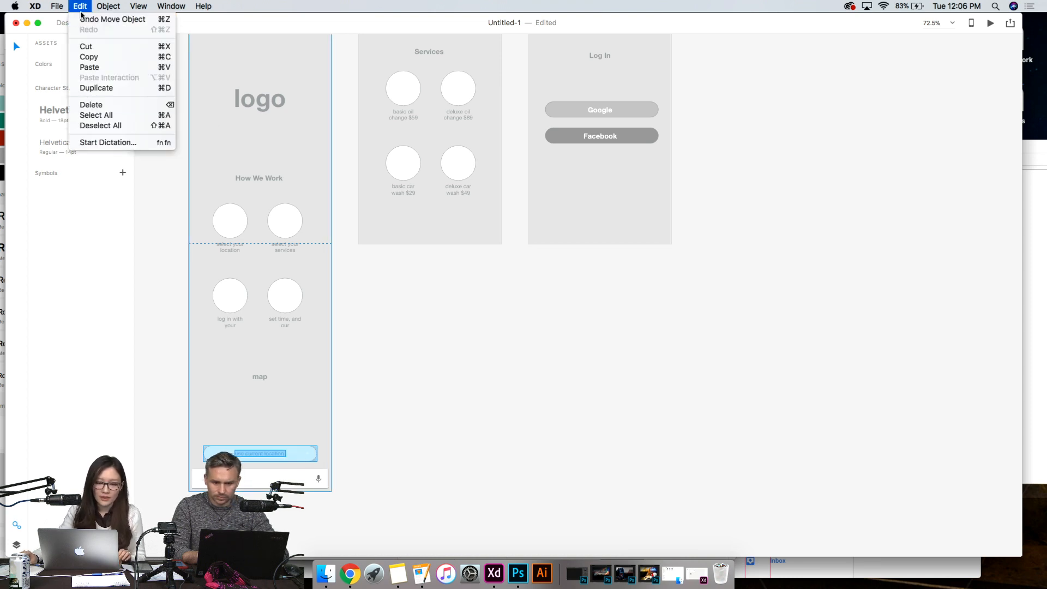
mouse_move(108, 6)
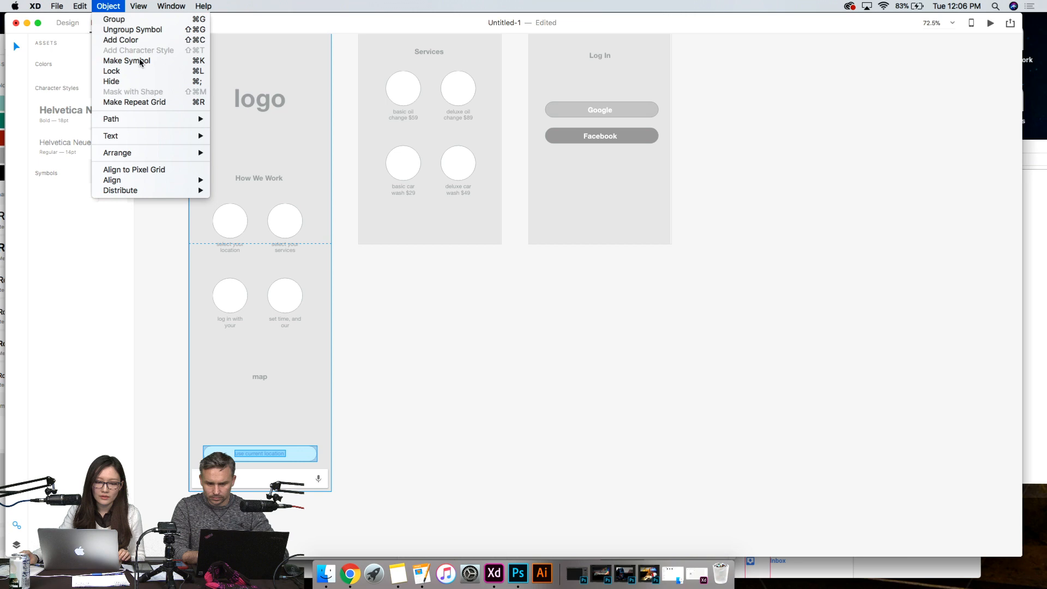
click(123, 25)
click(397, 355)
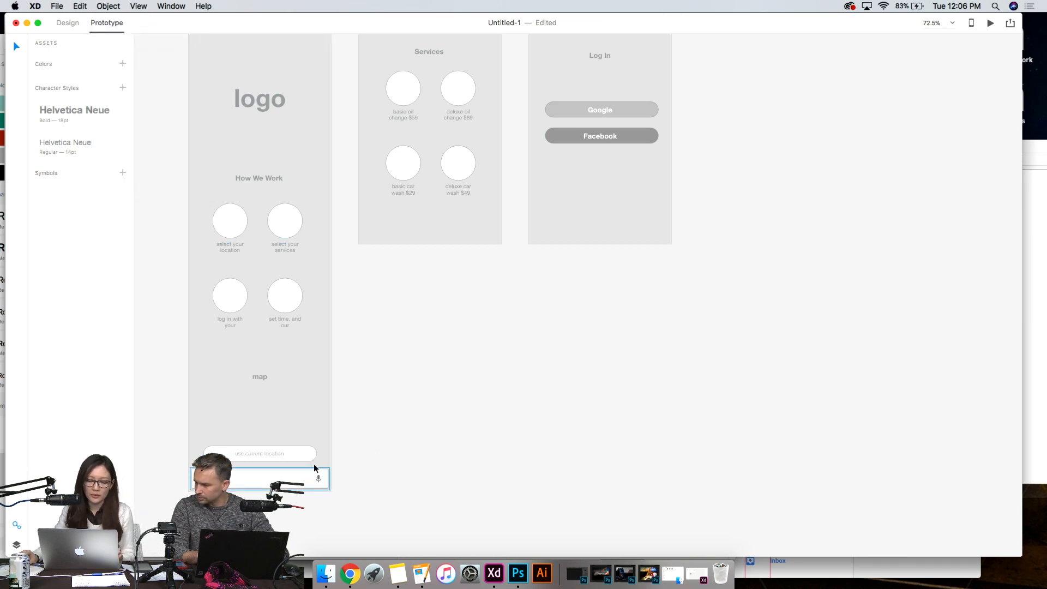
- Link the grouped "use current location" button to the Services artboard with a Dissolve transition, Ease Out easing and 0.4 s duration
click(293, 451)
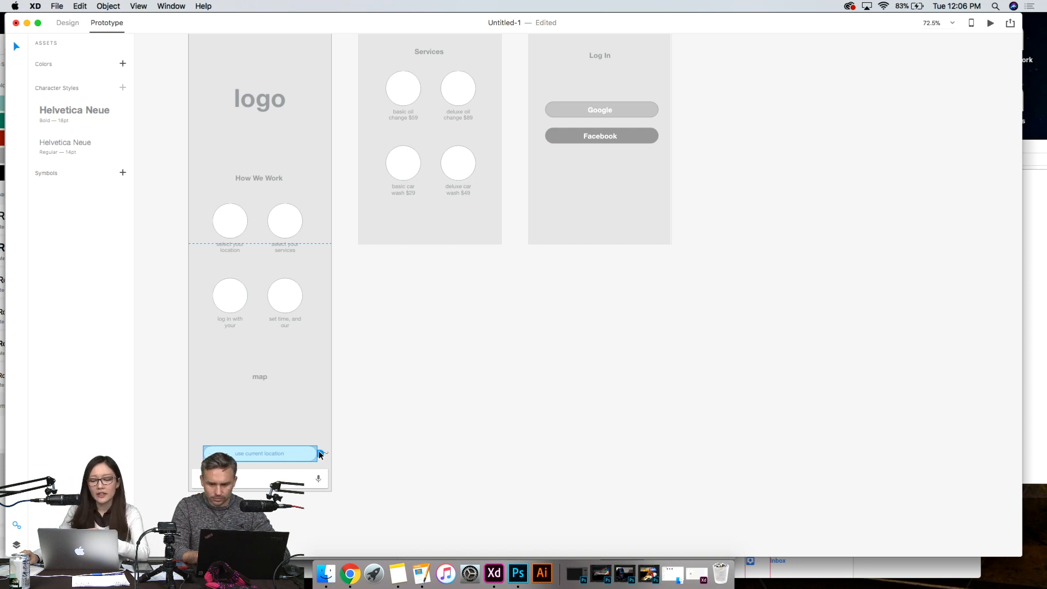
mouse_move(320, 455)
mouse_down()
mouse_move(358, 446)
mouse_move(374, 420)
mouse_move(377, 242)
mouse_move(367, 346)
mouse_move(374, 293)
mouse_move(403, 291)
mouse_move(352, 293)
mouse_move(369, 295)
mouse_up()
scroll(367, 345, up, 5)
scroll(775, 377, down, 2)
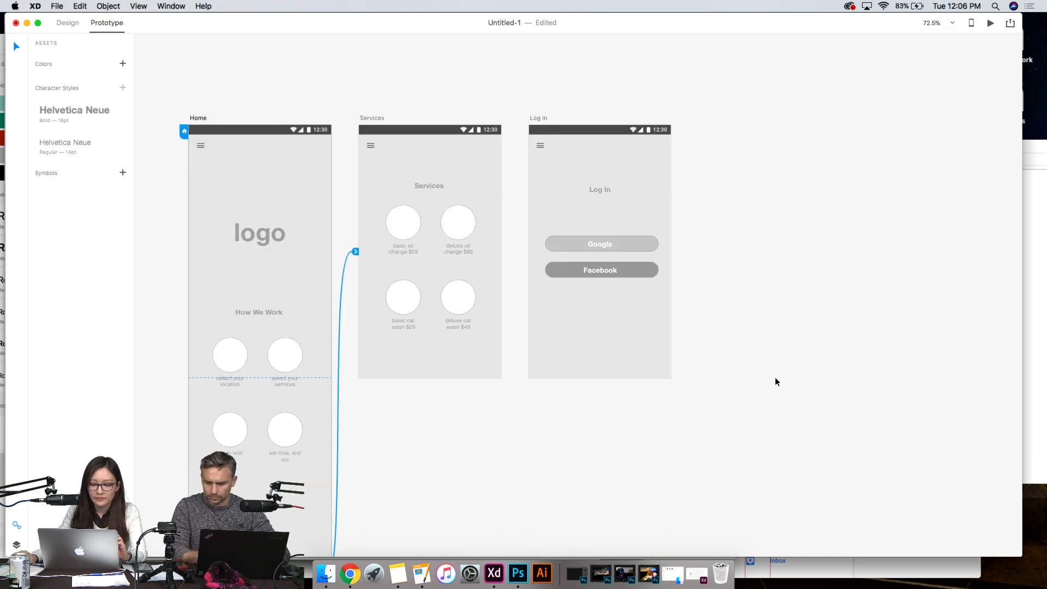
scroll(775, 378, down, 3)
scroll(774, 378, up, 6)
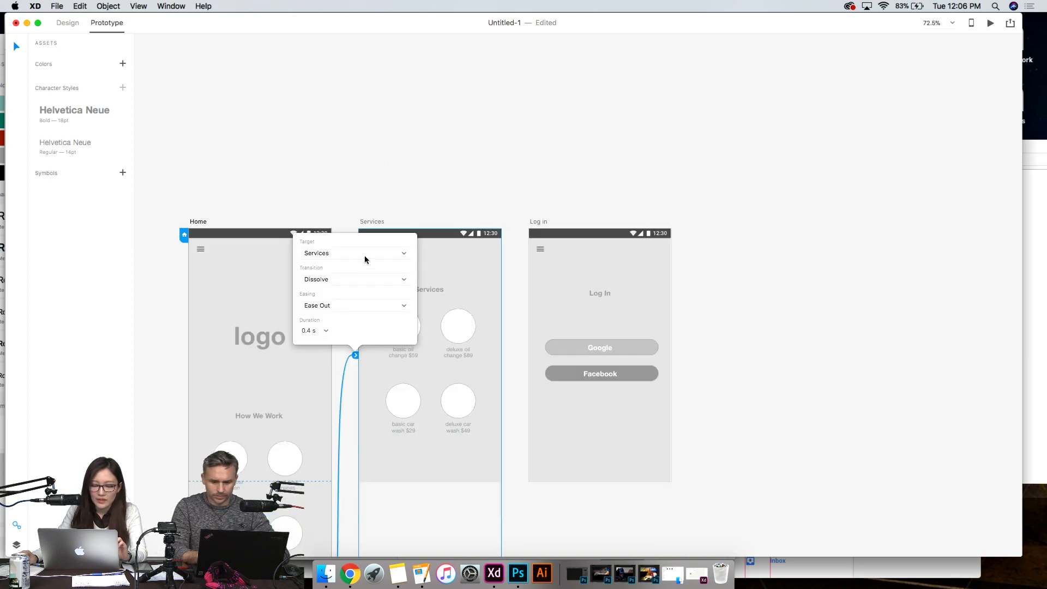
click(363, 254)
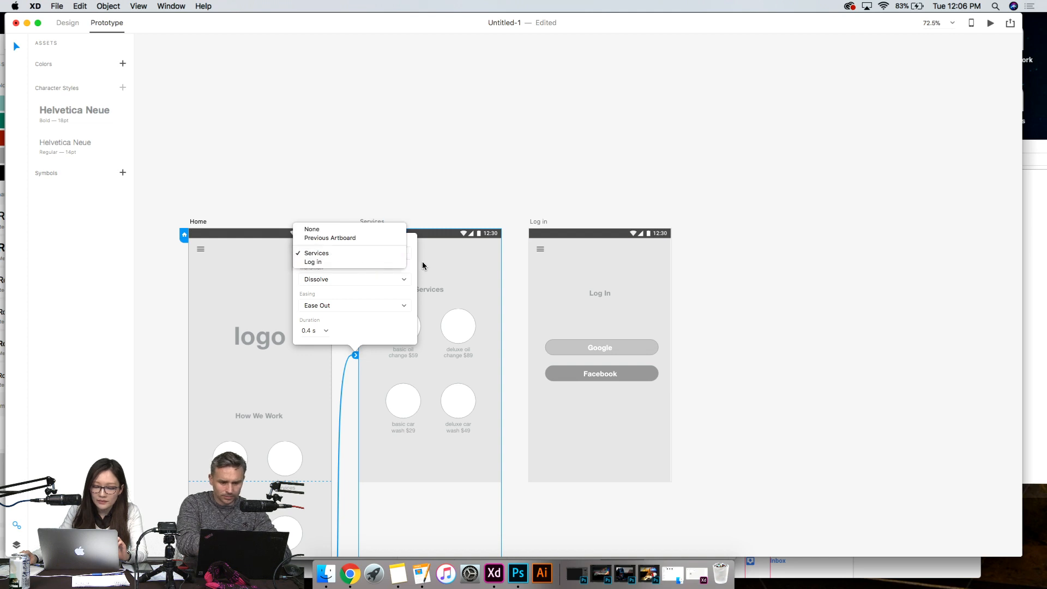
click(387, 278)
click(384, 277)
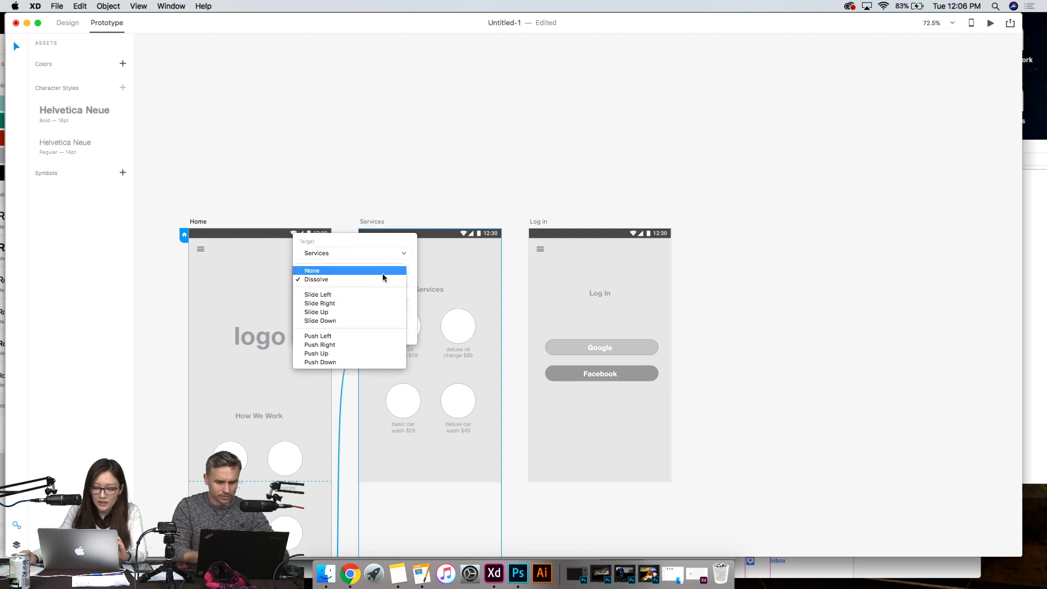
click(401, 281)
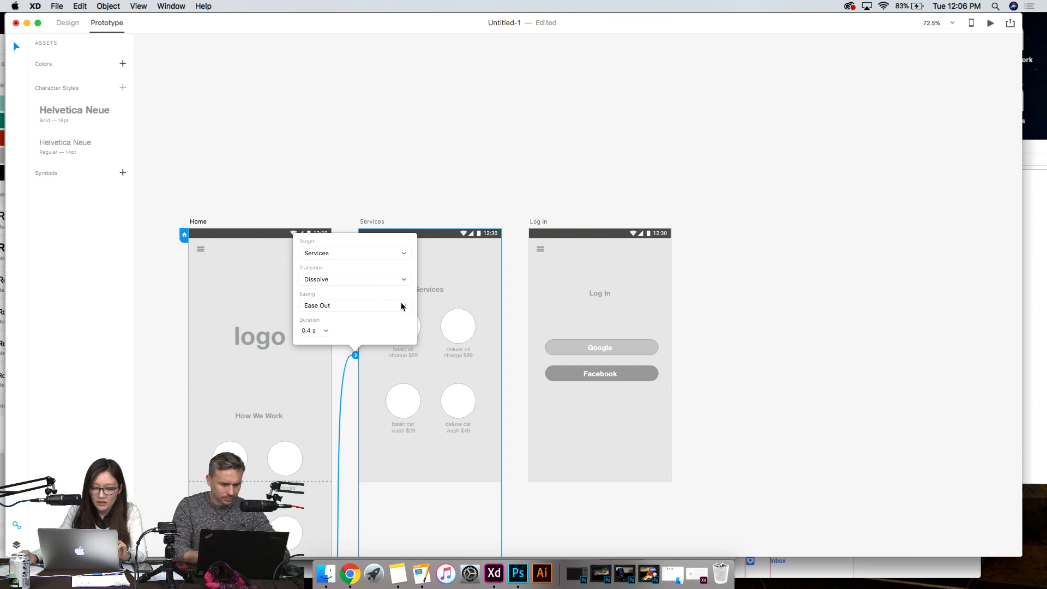
click(424, 165)
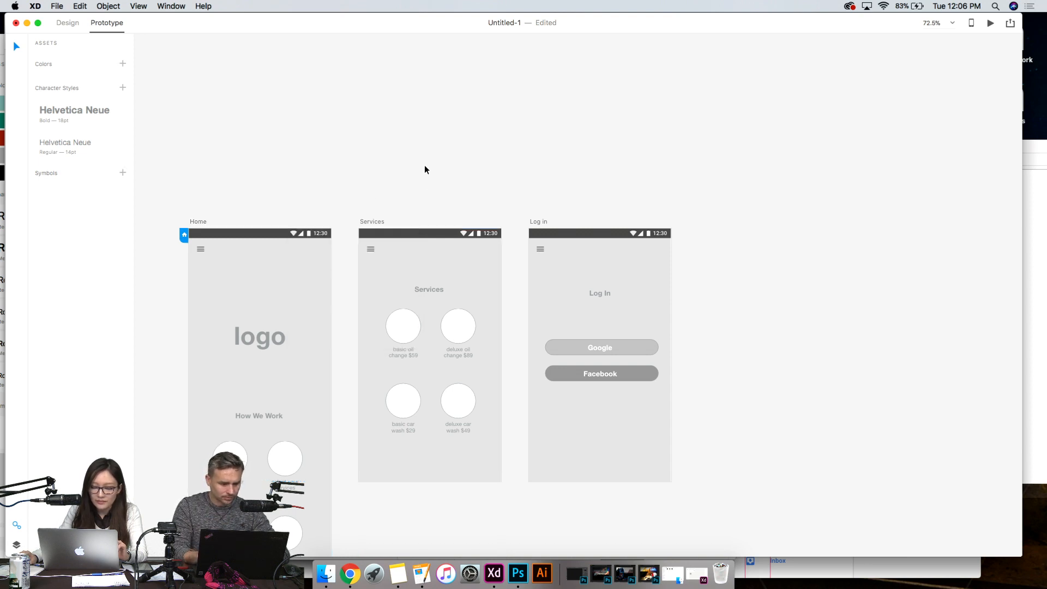
- Select the hamburger menu icon on the Services artboard
scroll(425, 165, down, 2)
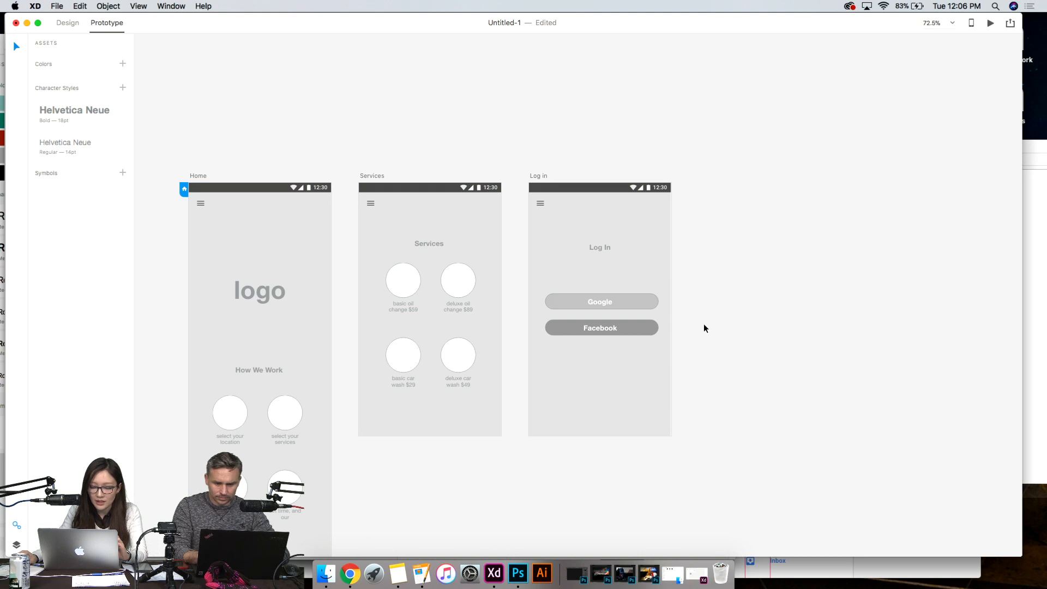
scroll(703, 327, down, 6)
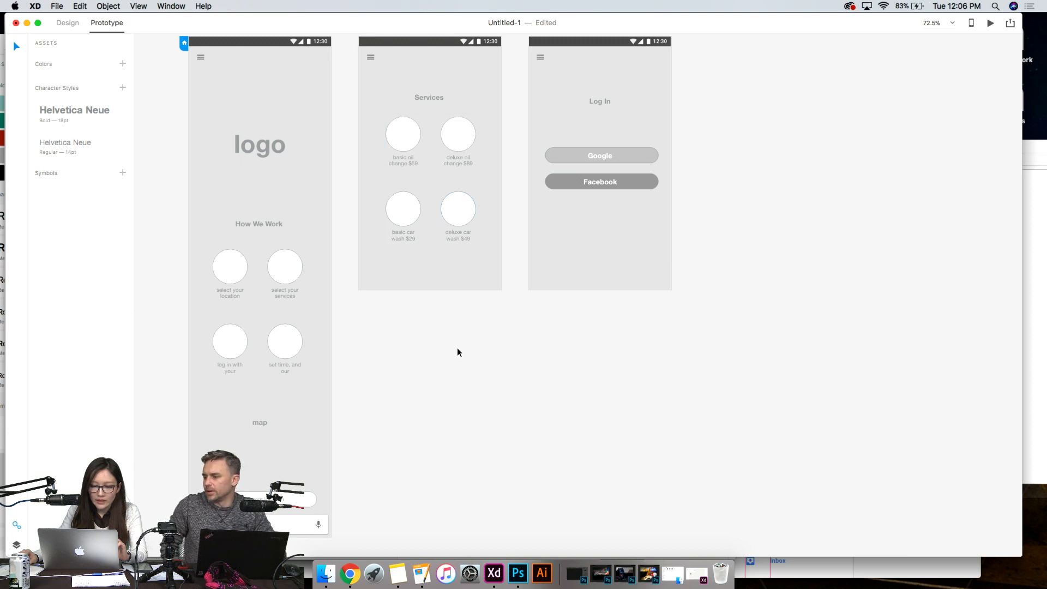
click(371, 58)
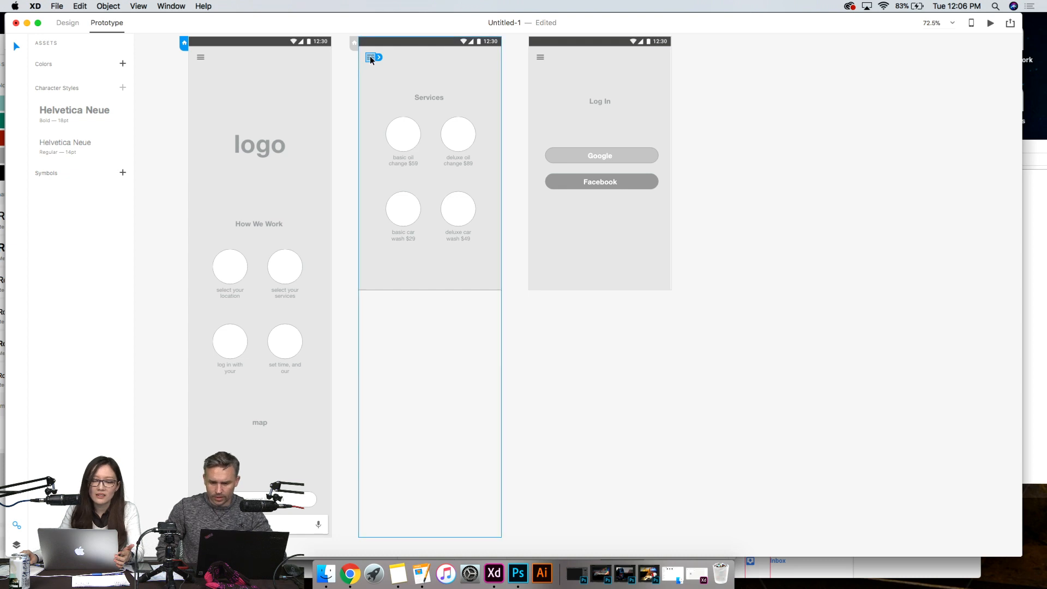
click(709, 141)
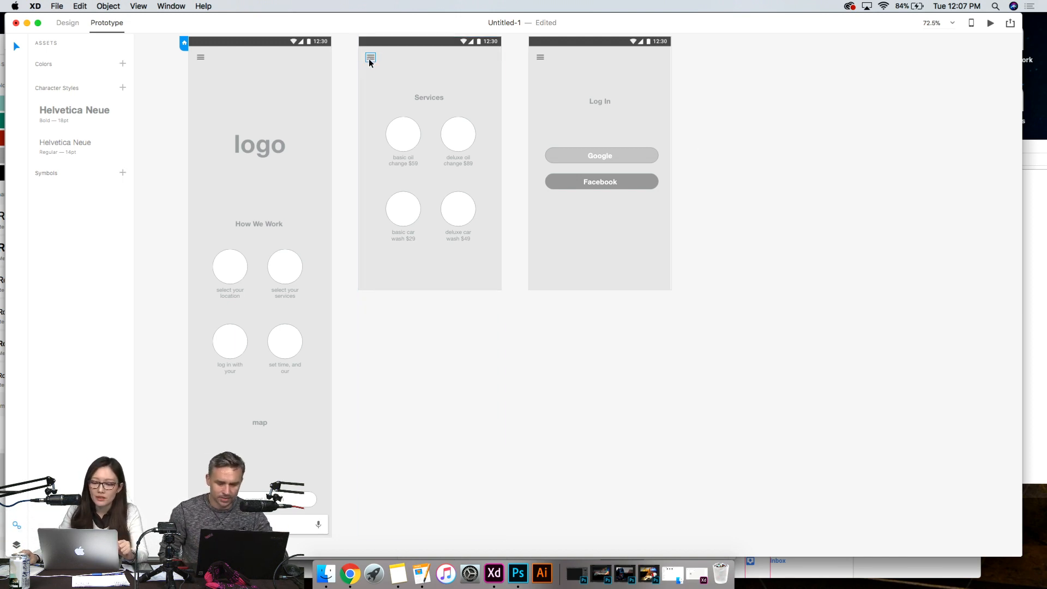
click(370, 57)
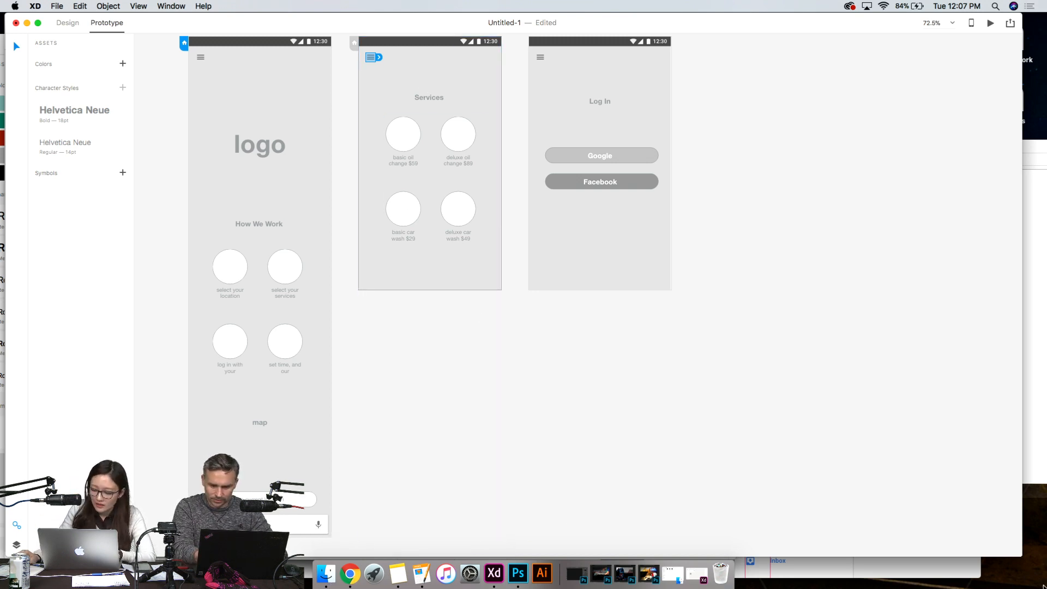
- Switch to the stickersheet-components document and look through its artboards for a back arrow icon
click(835, 571)
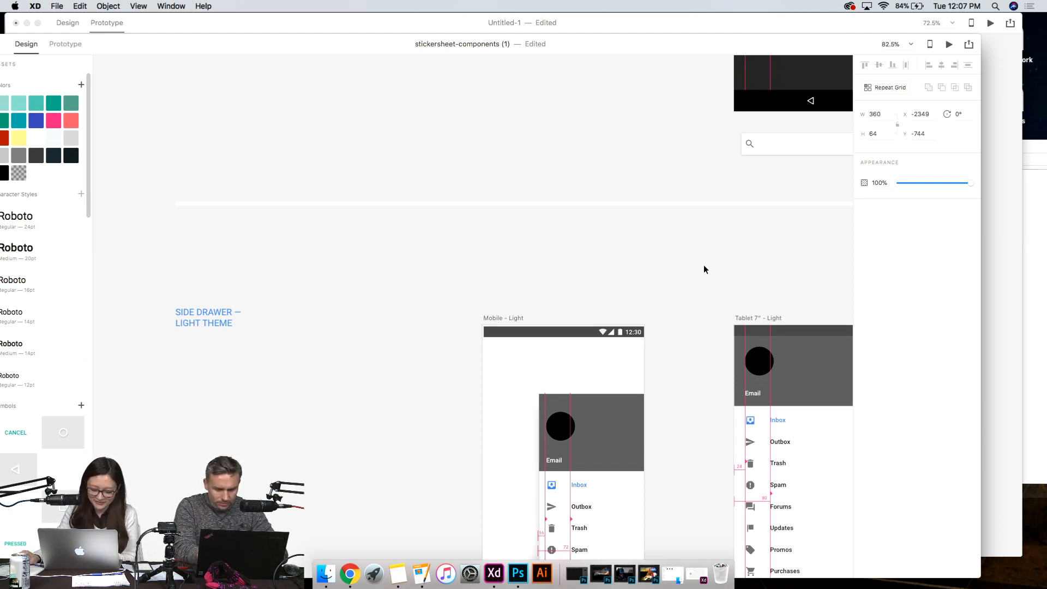
scroll(704, 264, down, 5)
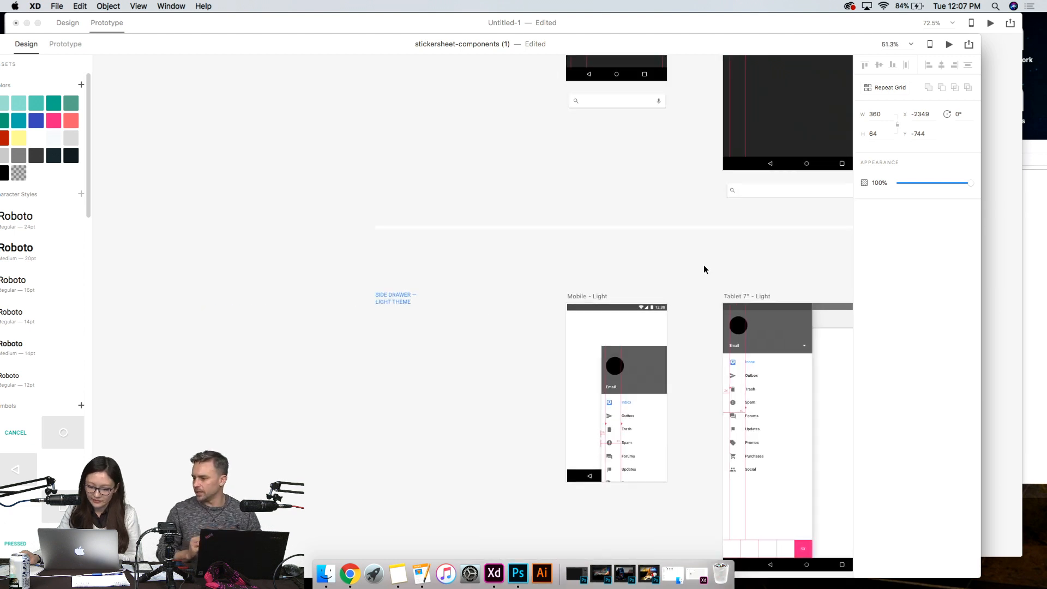
drag(704, 264, 470, 272)
scroll(470, 272, right, 5)
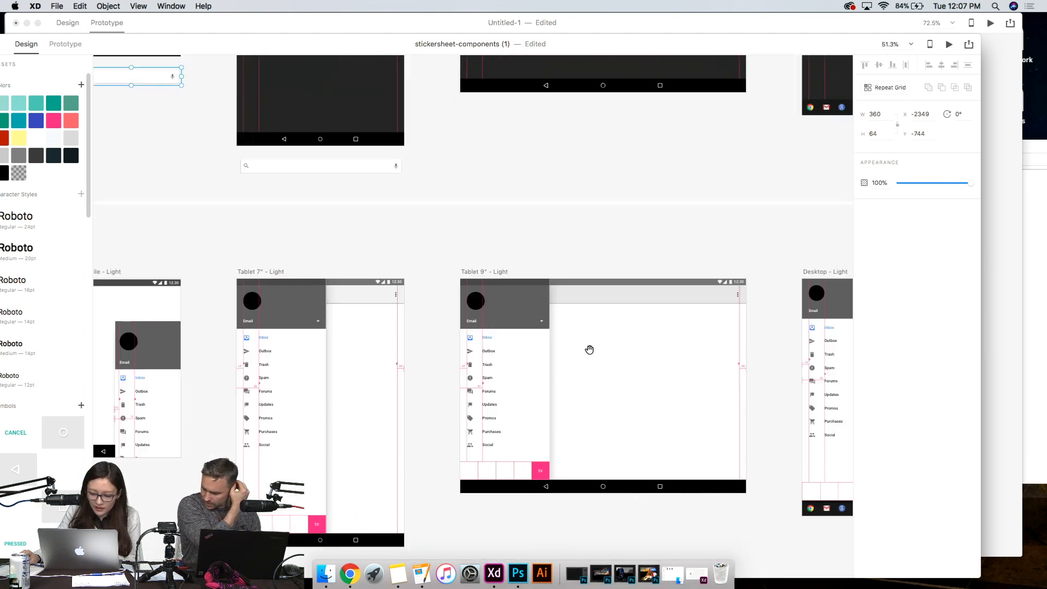
scroll(589, 349, right, 5)
scroll(547, 306, down, 15)
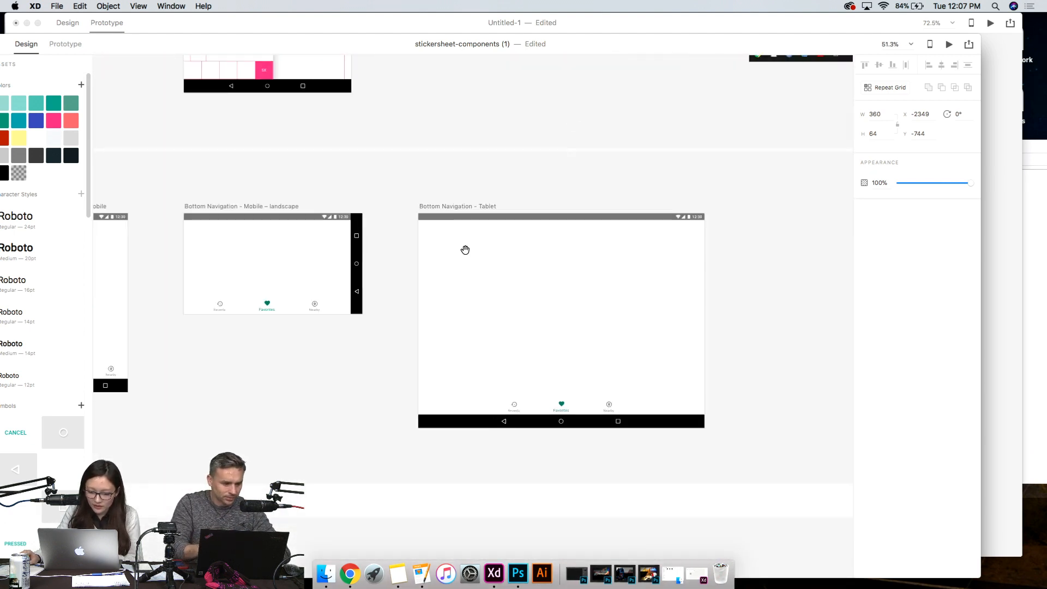
drag(450, 249, 556, 180)
drag(419, 273, 662, 147)
drag(692, 75, 477, 458)
scroll(473, 233, up, 10)
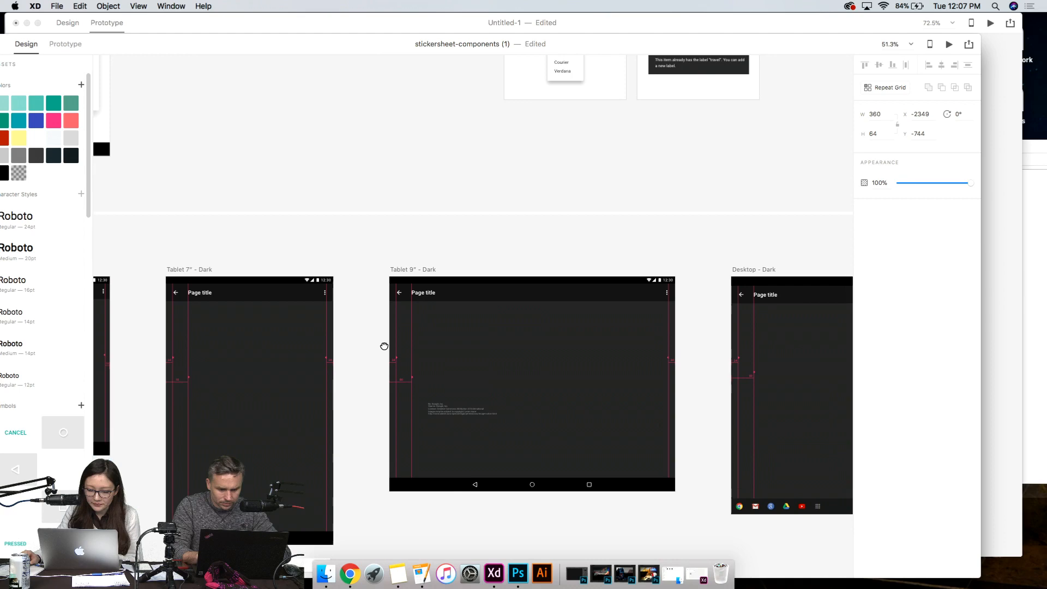
drag(384, 346, 592, 502)
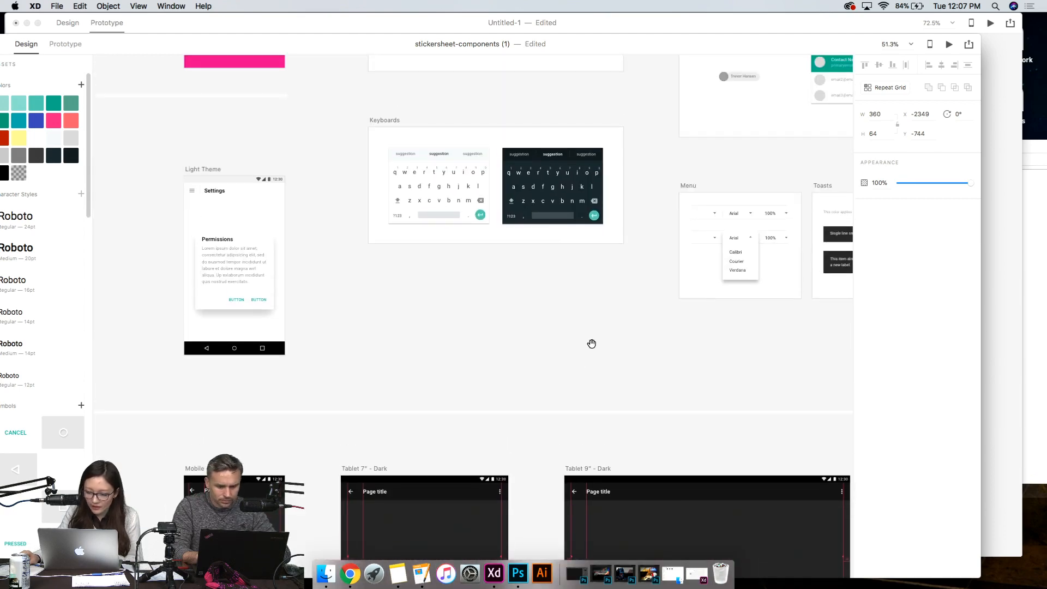
scroll(591, 344, up, 5)
scroll(479, 350, up, 1)
drag(479, 199, 465, 409)
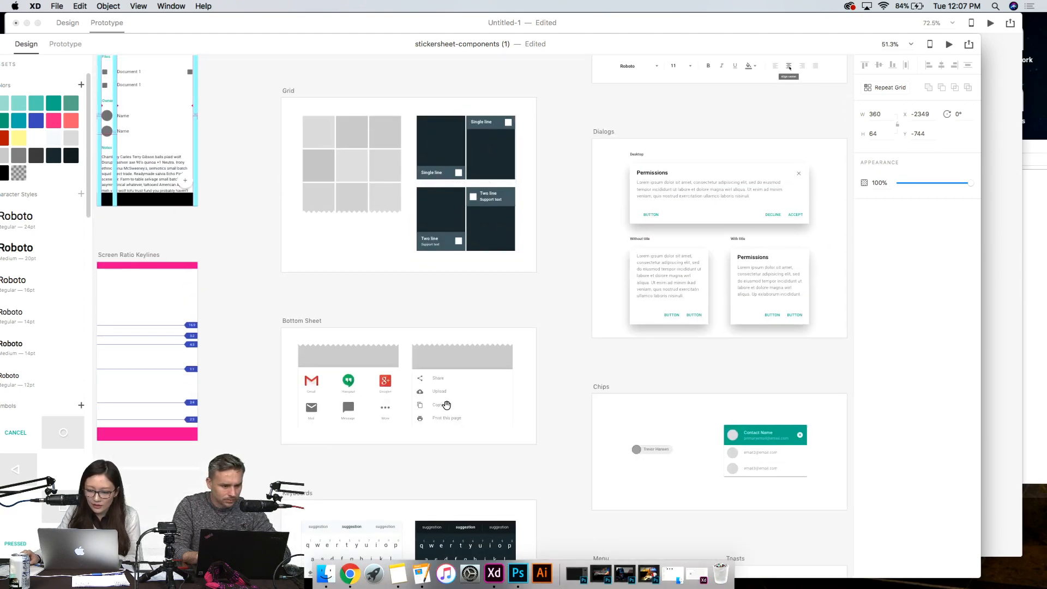
drag(297, 550, 479, 294)
drag(342, 525, 553, 165)
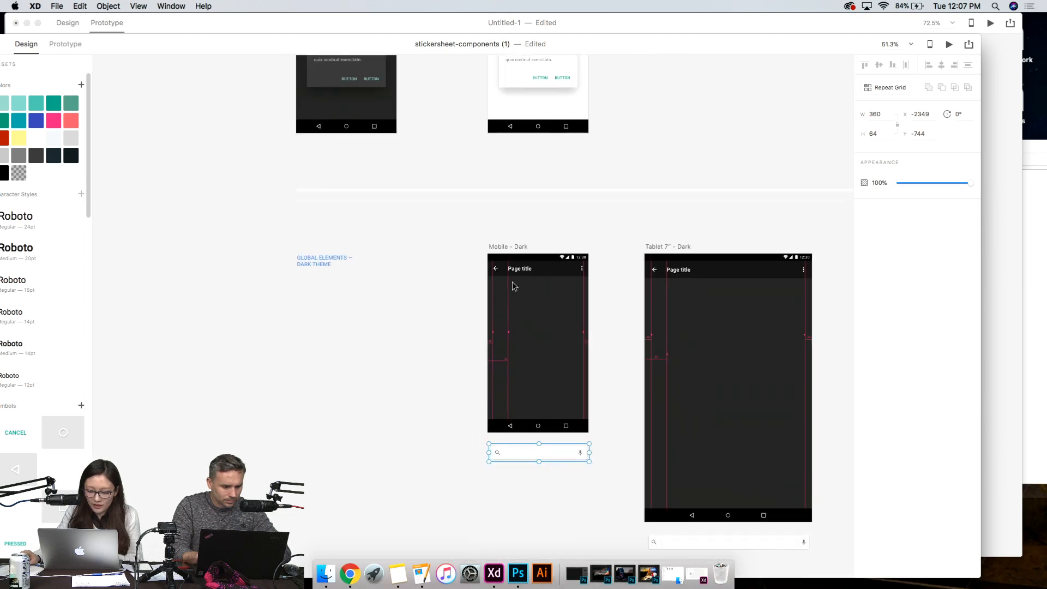
- Copy the back arrow icon from the title bar of the Mobile - Dark artboard
scroll(513, 286, up, 10)
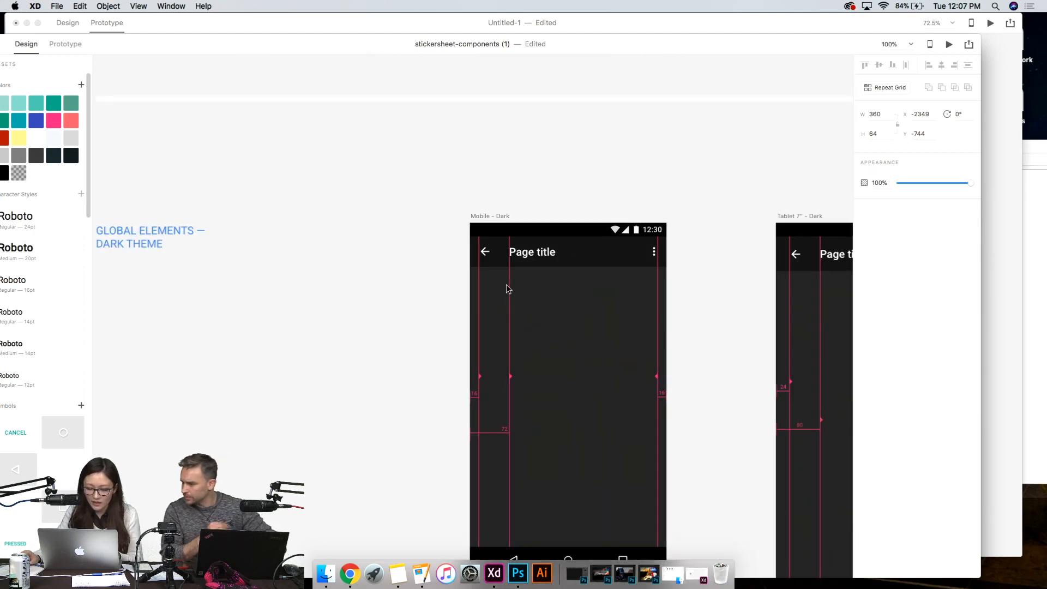
click(443, 188)
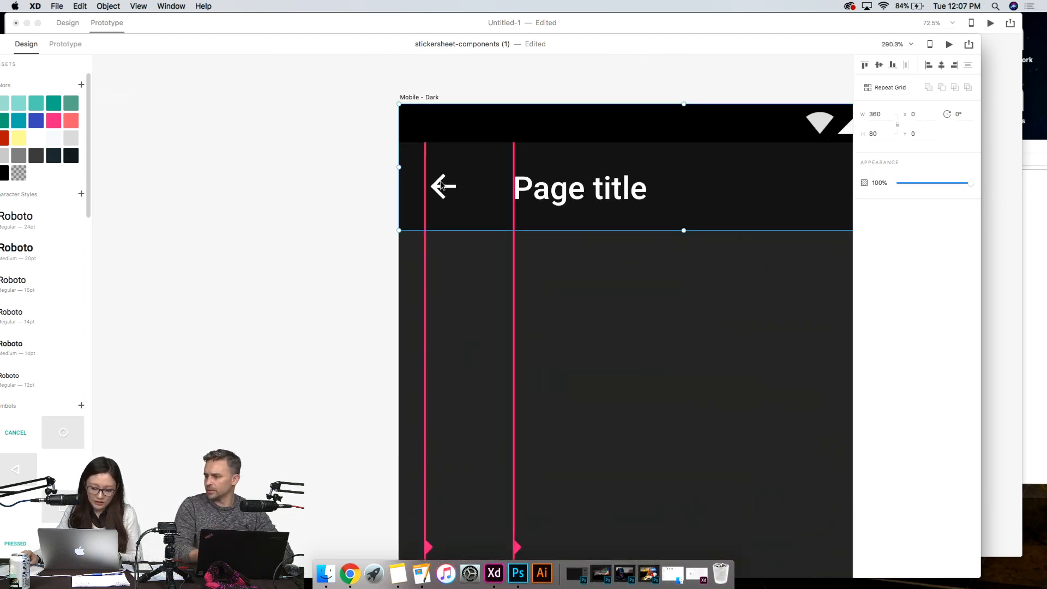
key(alt)
double_click(439, 190)
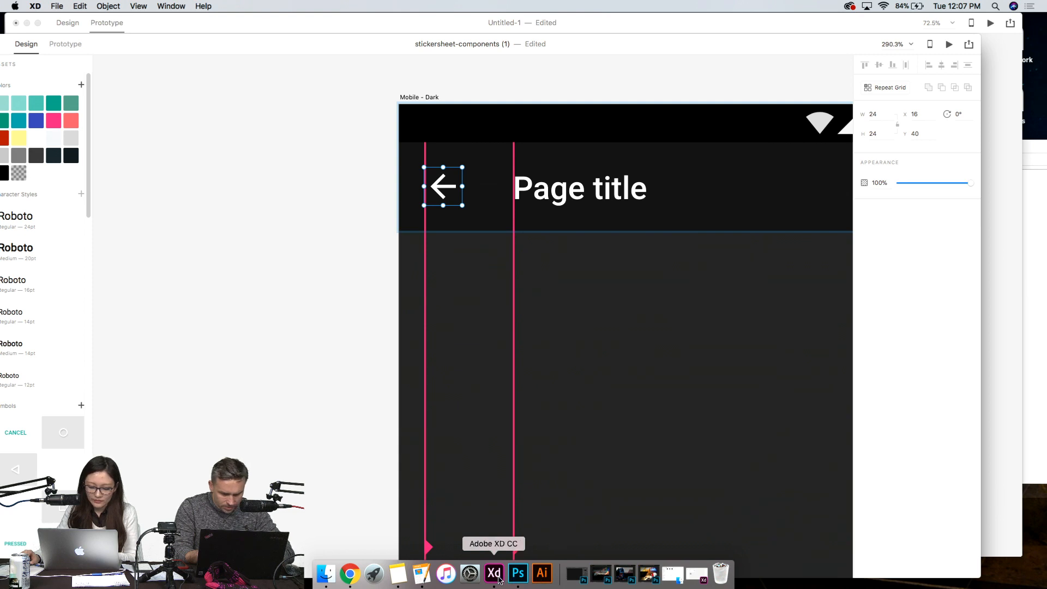
- Switch to the Untitled-1 document, replace the Services artboard's hamburger icon with the copied back arrow, and return to Design mode
click(195, 25)
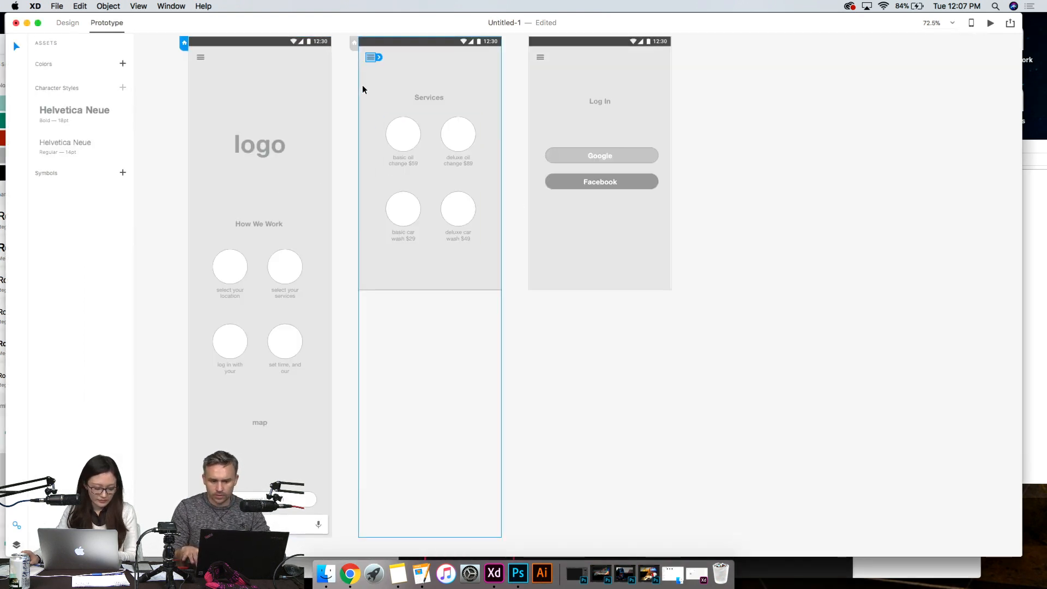
scroll(360, 86, up, 5)
scroll(477, 129, up, 5)
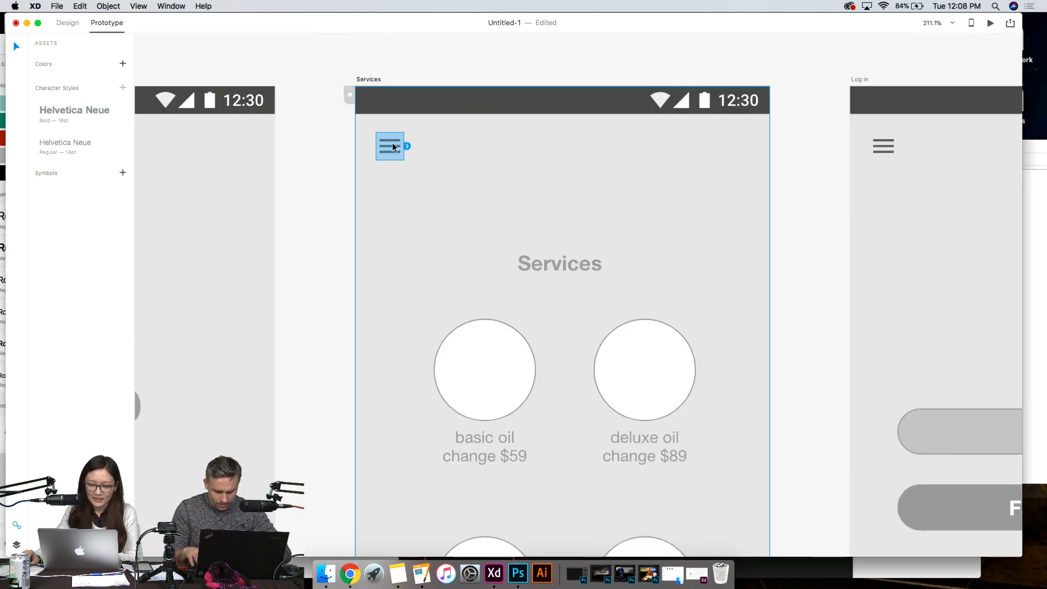
click(368, 70)
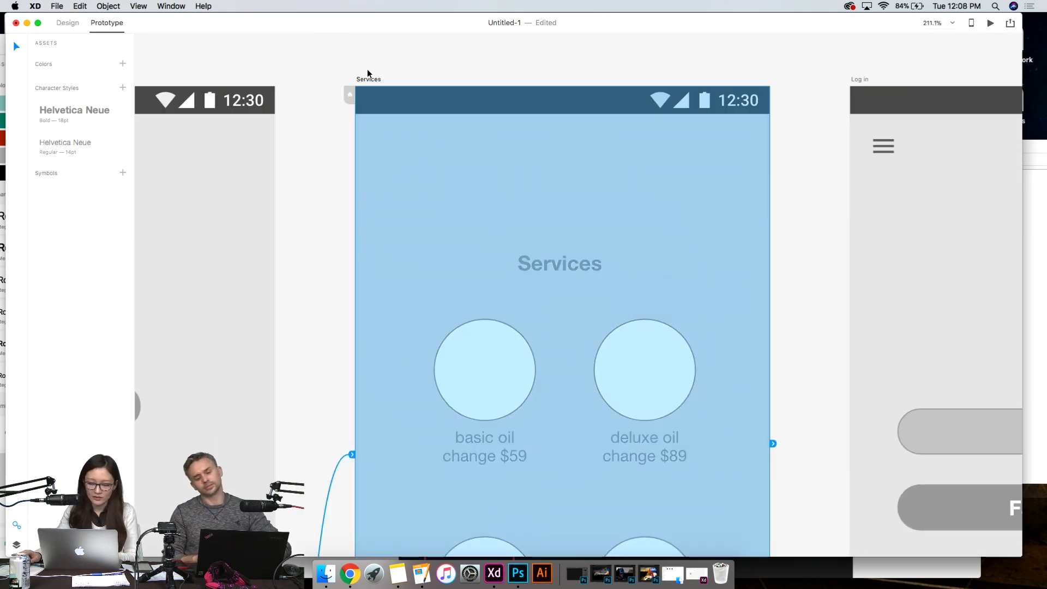
key(super+v)
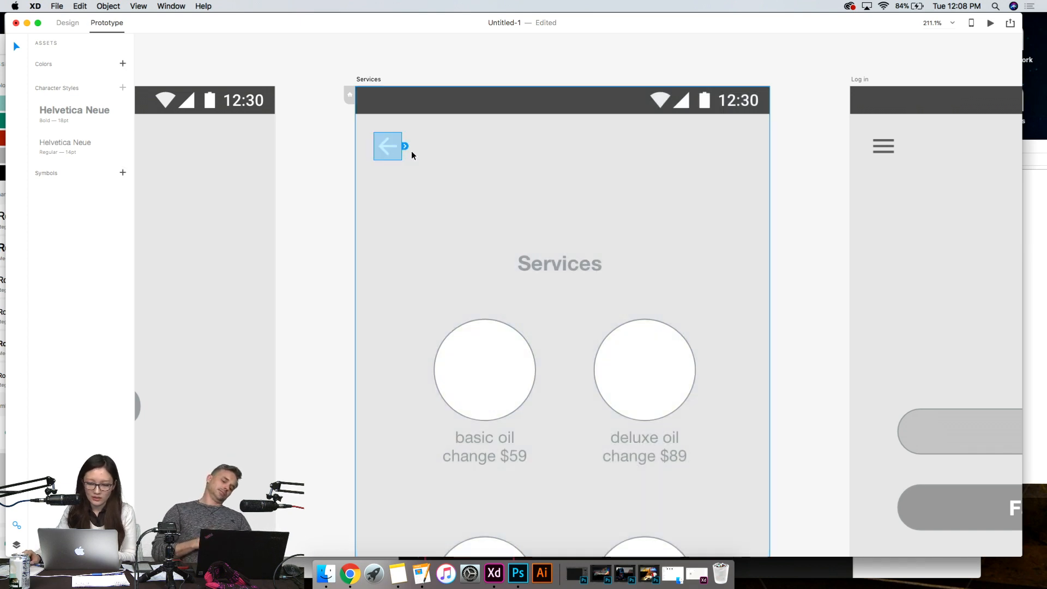
click(336, 171)
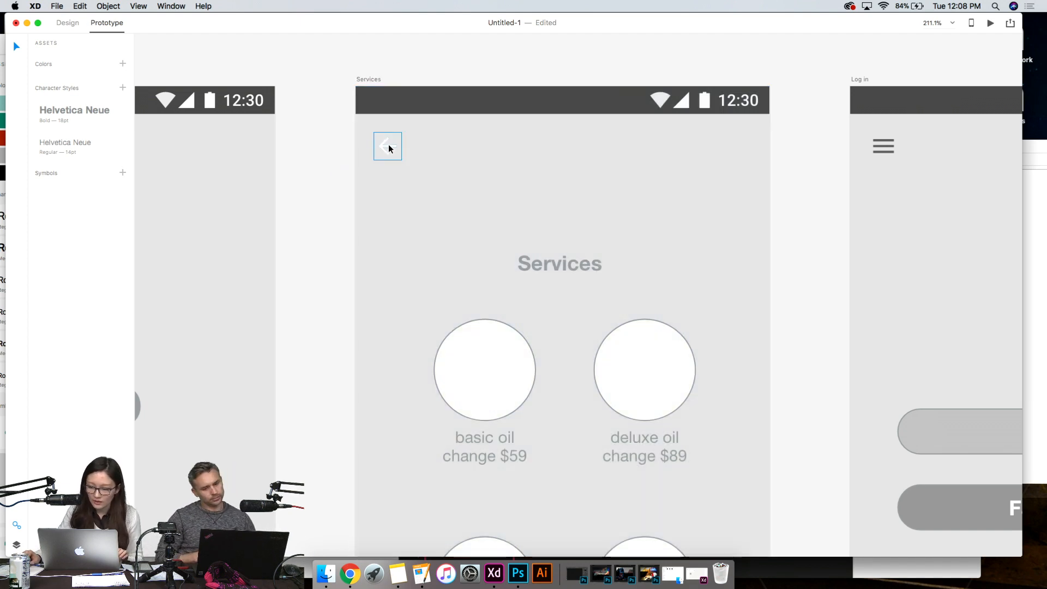
click(387, 146)
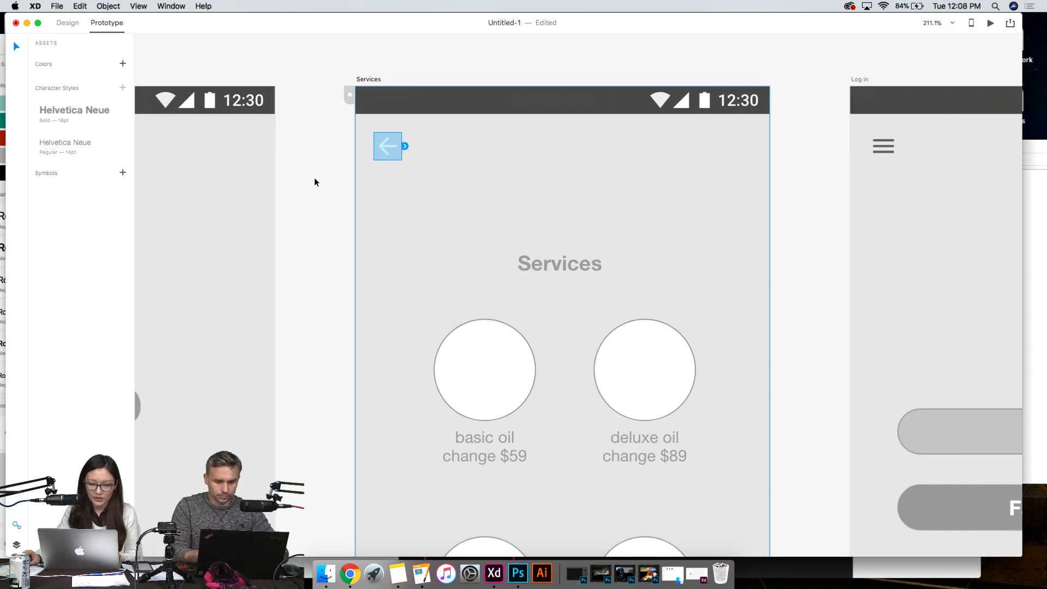
click(67, 22)
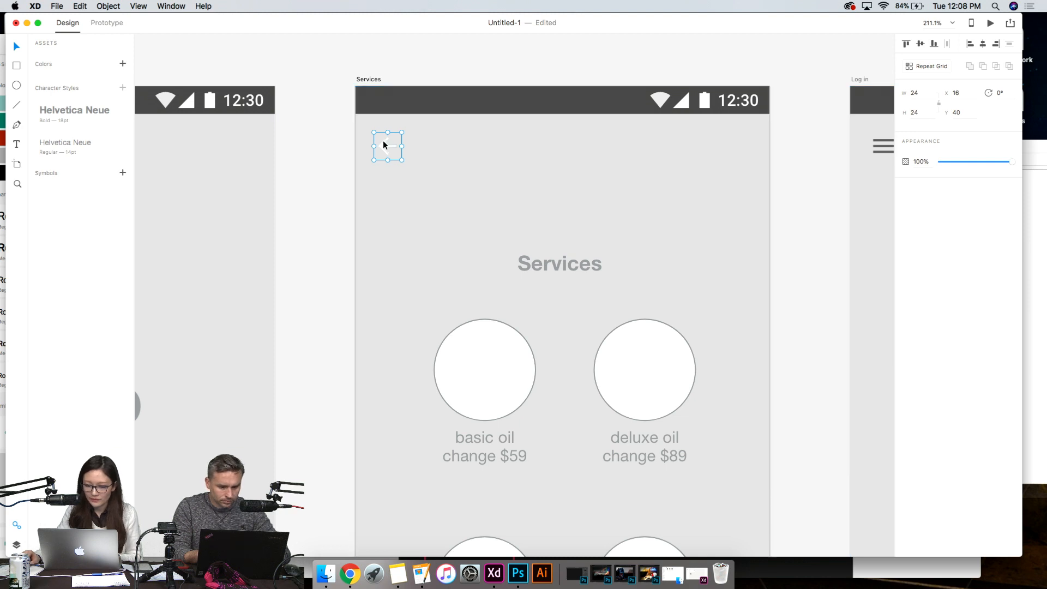
- Try filling the Services artboard's background shape with grey #939393, and undo that fill change
click(310, 129)
click(383, 146)
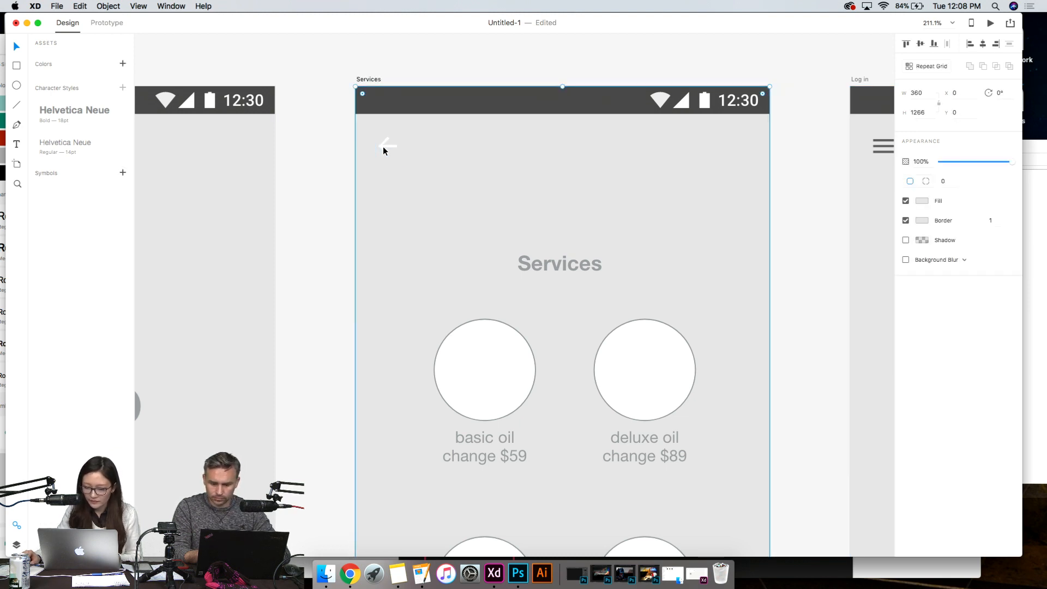
click(922, 200)
click(842, 273)
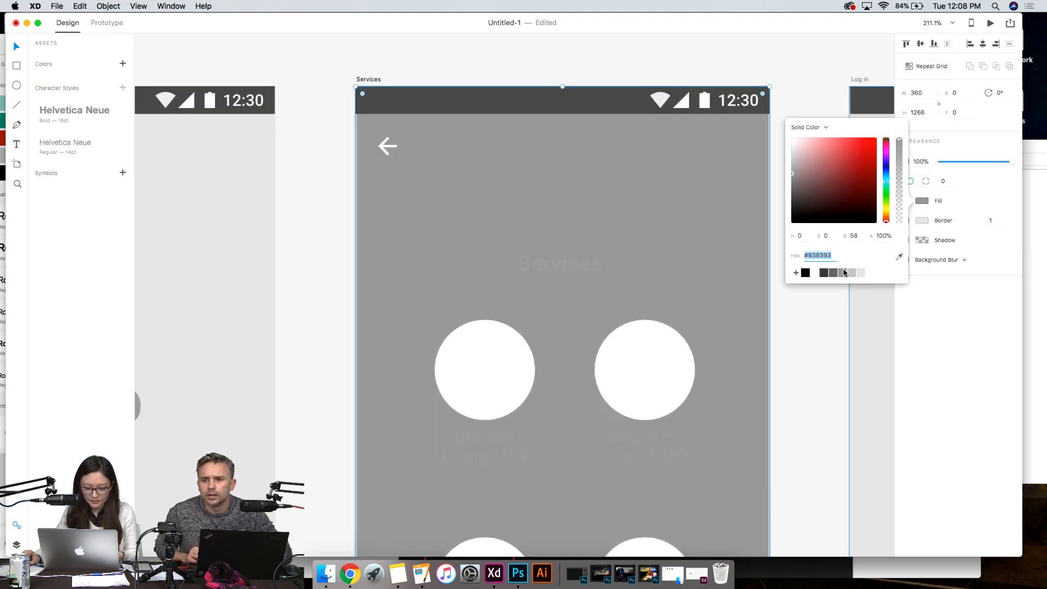
click(818, 77)
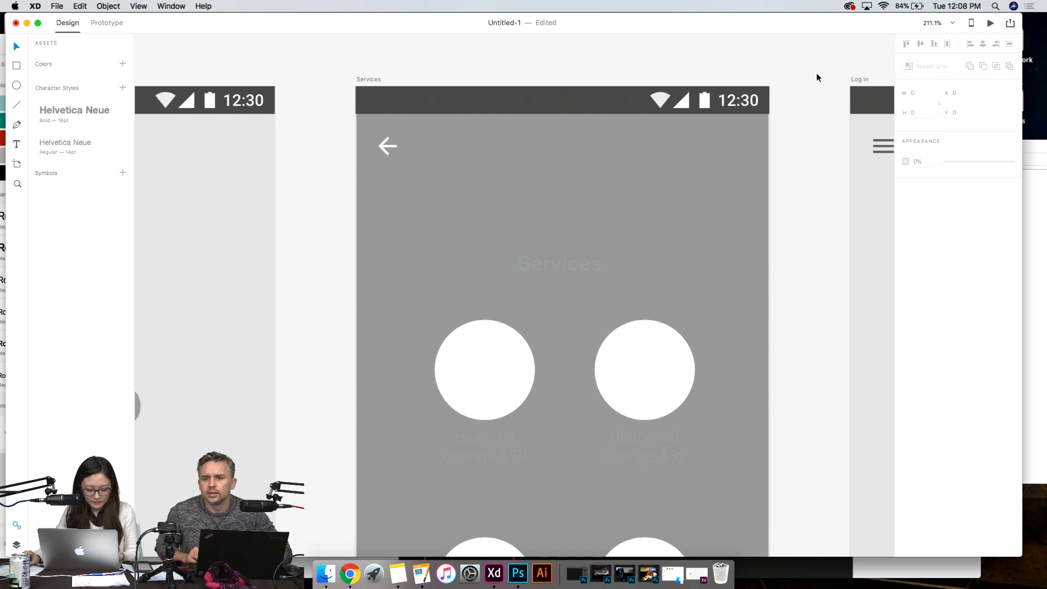
key(super+z)
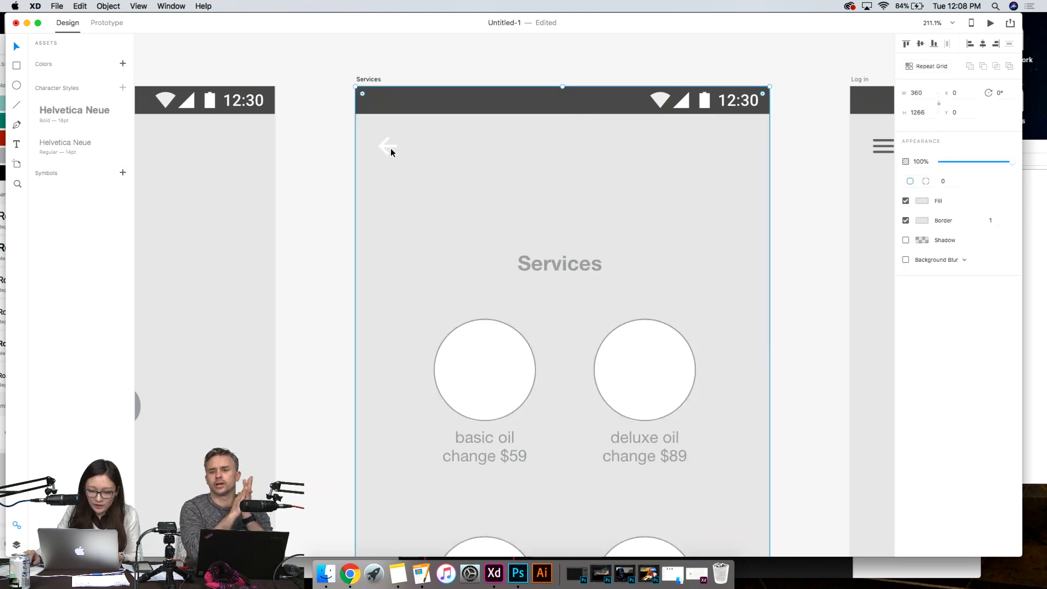
- Fill the arrow shape inside the Services artboard's back icon with dark grey #676767
click(393, 147)
double_click(395, 146)
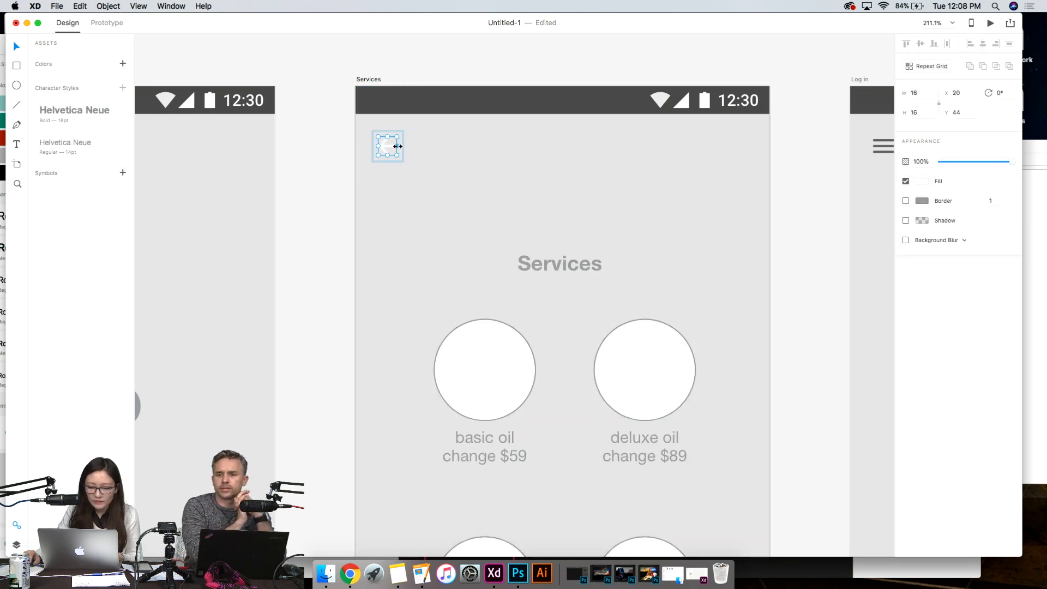
click(922, 181)
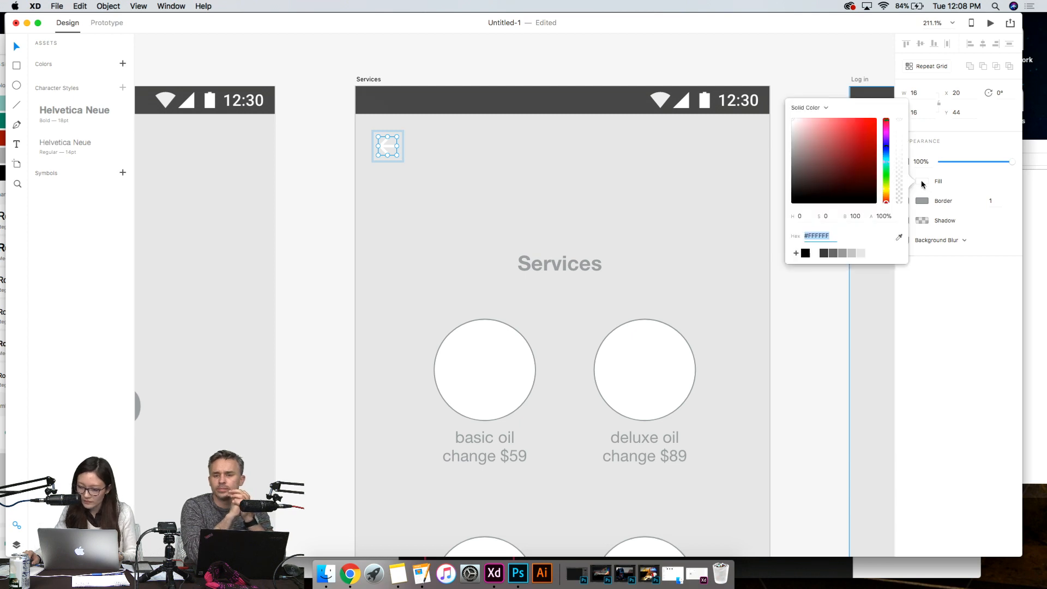
click(843, 253)
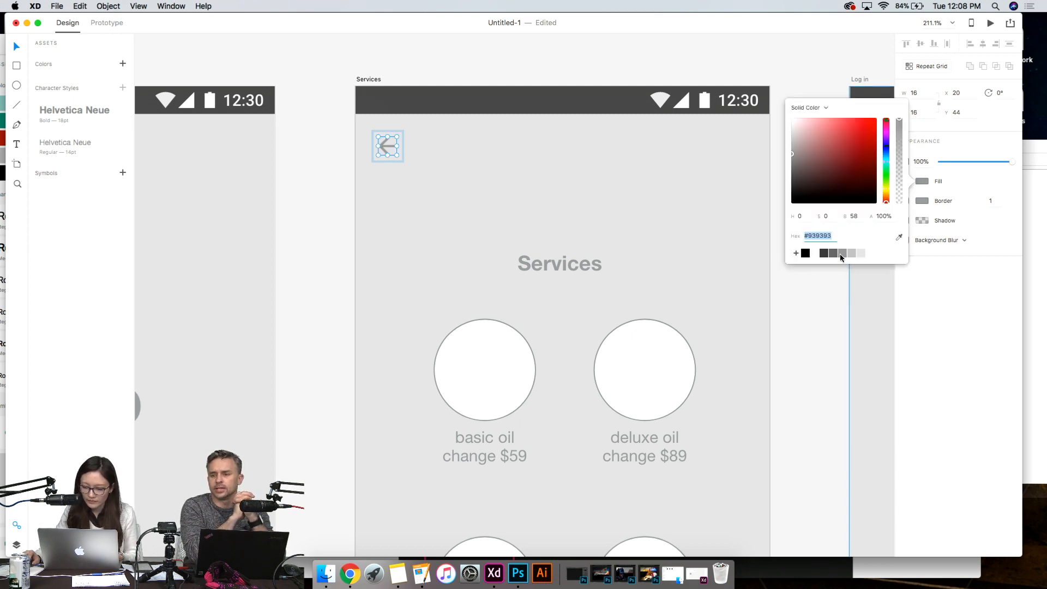
click(835, 253)
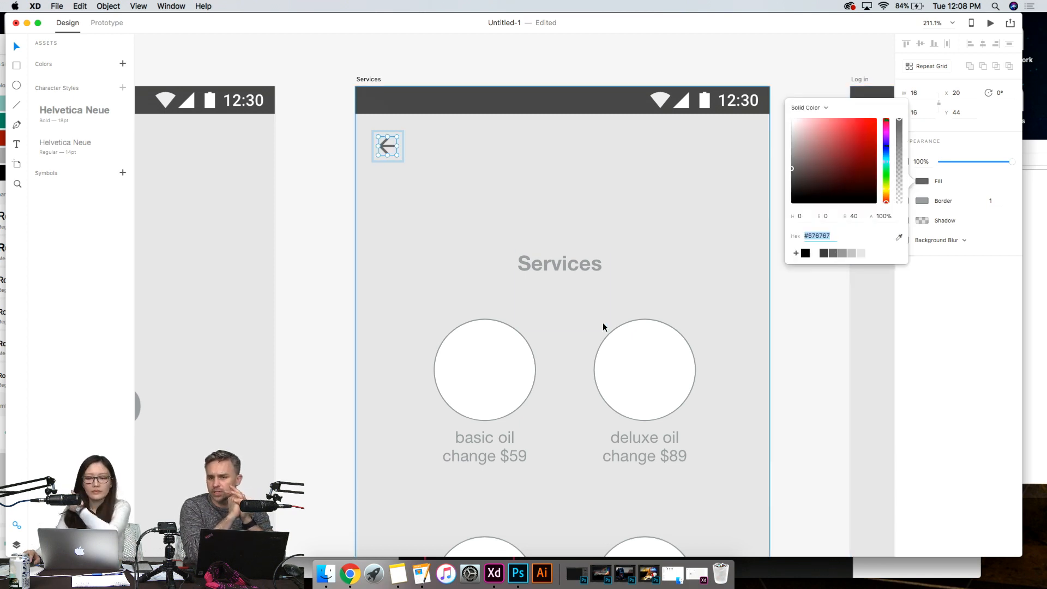
click(305, 195)
- Examine the recoloured back icon on the Services artboard up close, checking its bounding box and inner arrow shape
scroll(392, 191, up, 6)
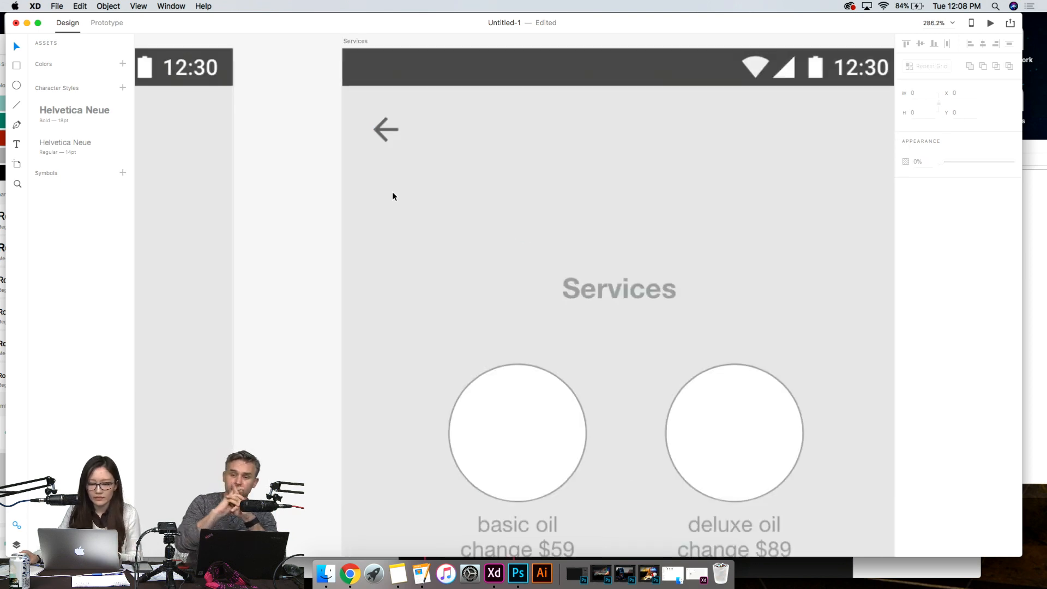
scroll(392, 196, up, 5)
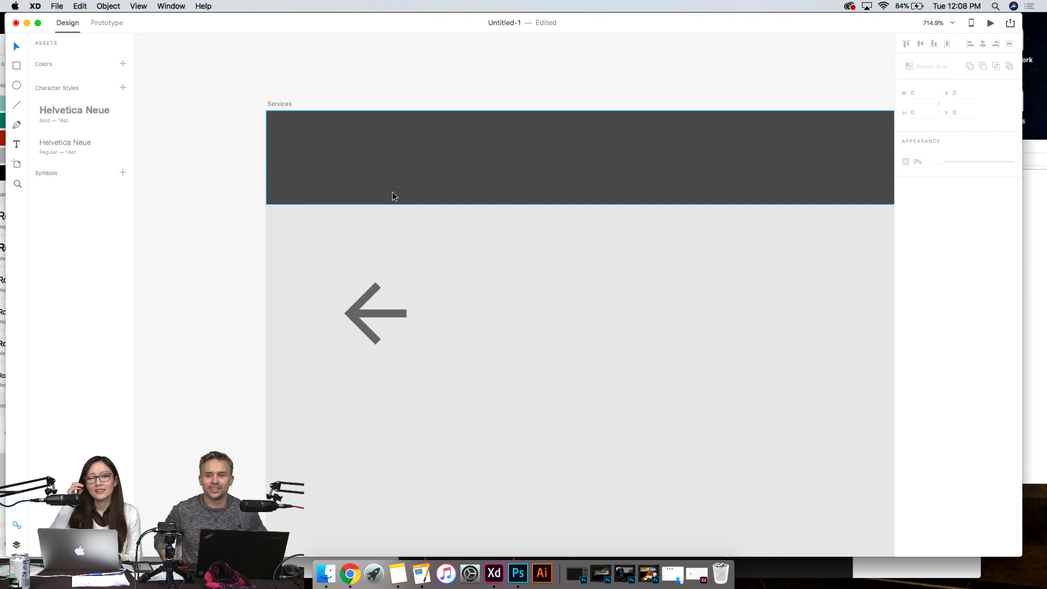
click(376, 315)
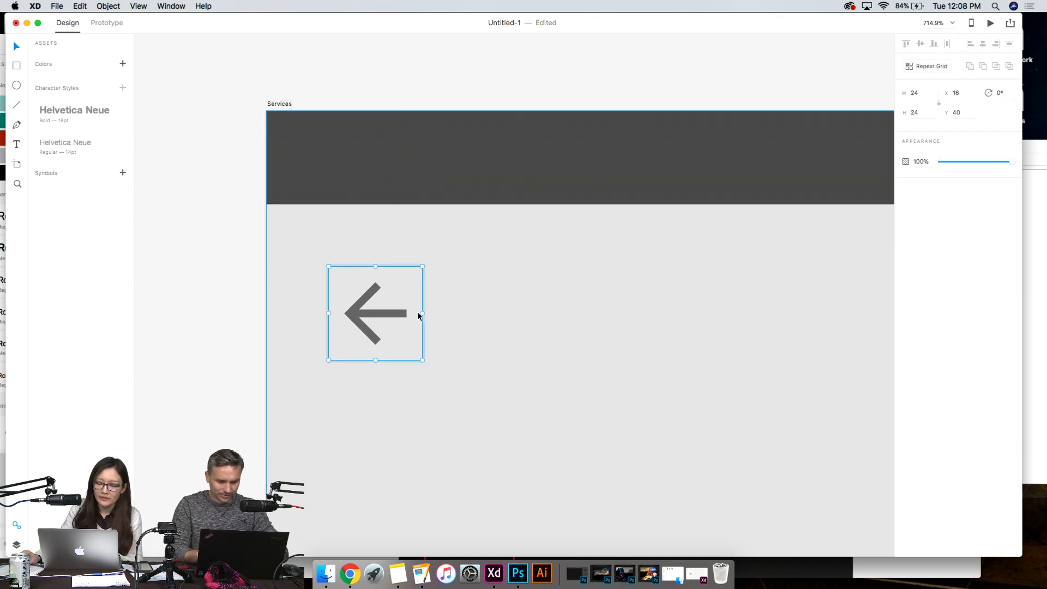
double_click(397, 314)
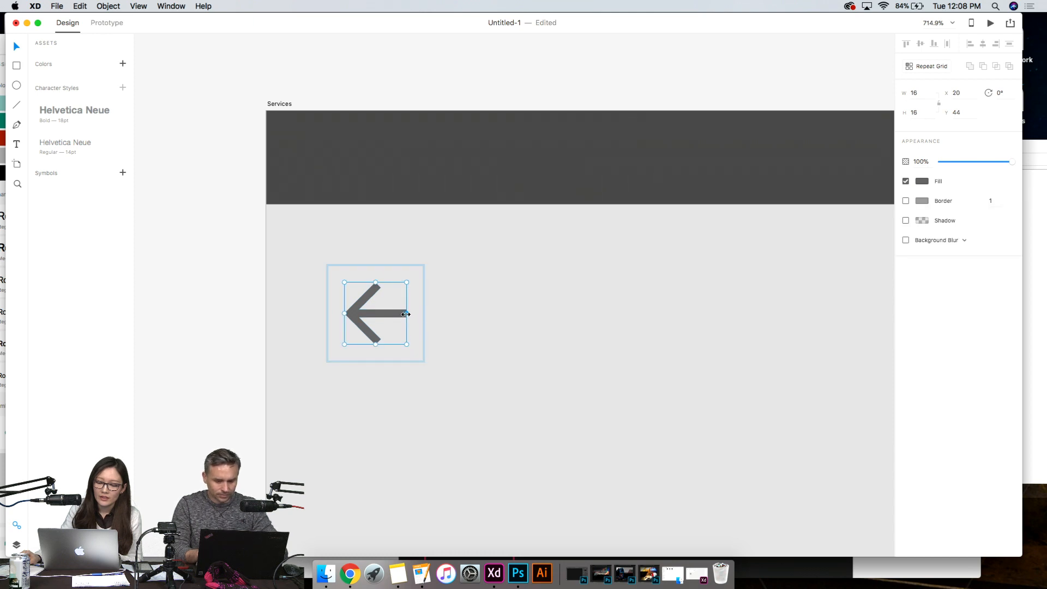
click(451, 327)
click(376, 314)
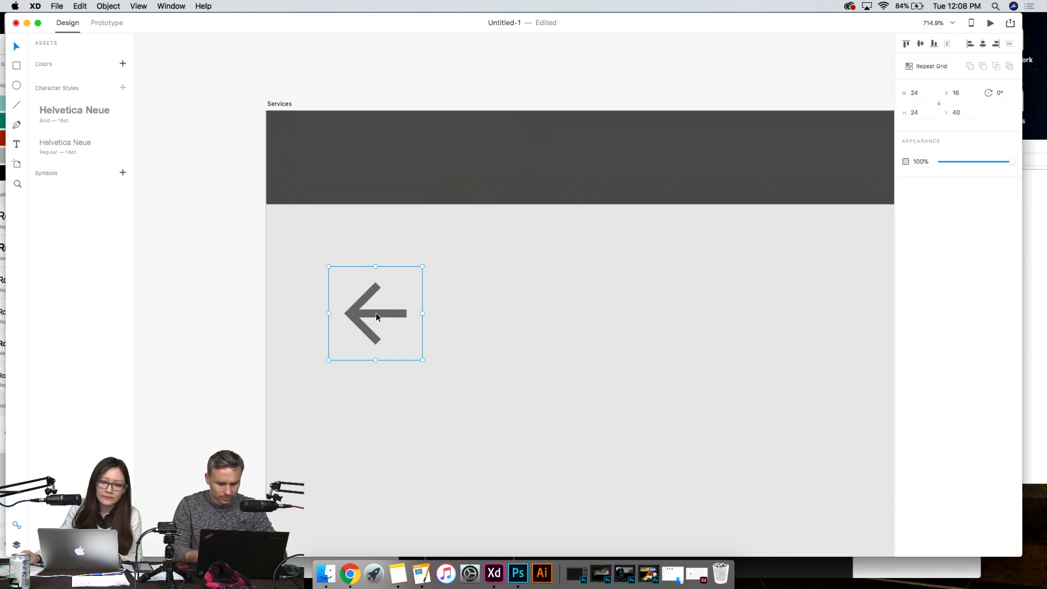
click(226, 309)
- In Prototype mode, link the Services back arrow to the Home artboard with a Dissolve transition, Ease Out easing and 0.4 s duration
scroll(489, 349, down, 3)
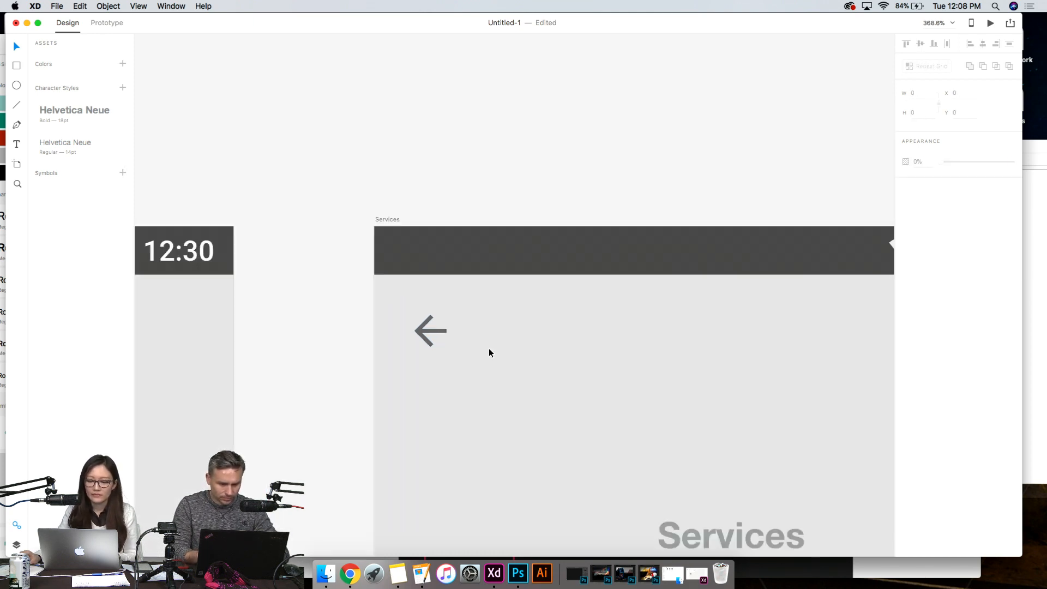
scroll(489, 351, down, 5)
scroll(571, 273, down, 5)
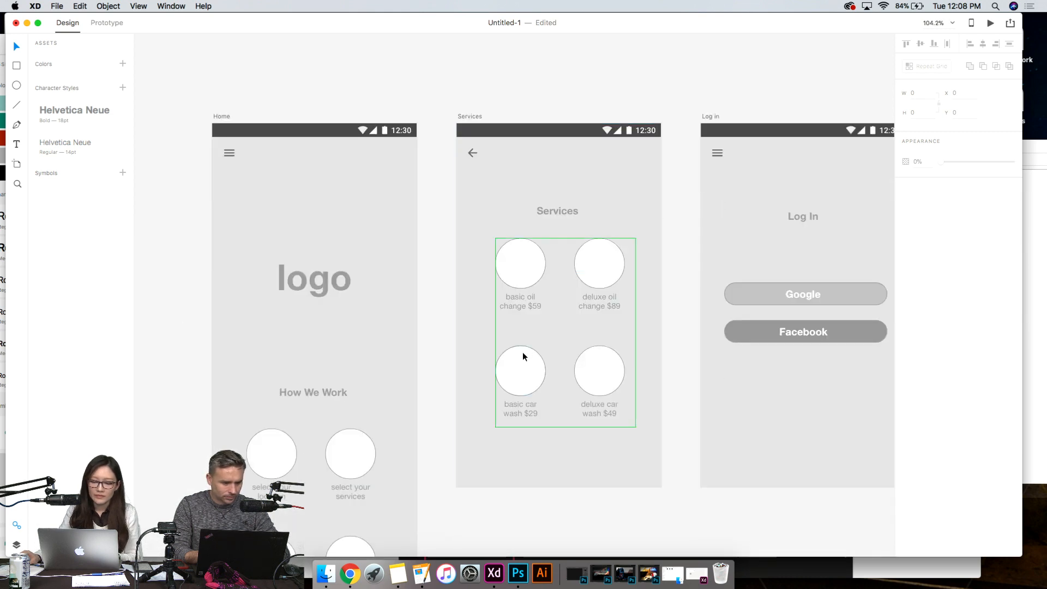
scroll(523, 355, down, 3)
scroll(522, 354, up, 5)
click(108, 24)
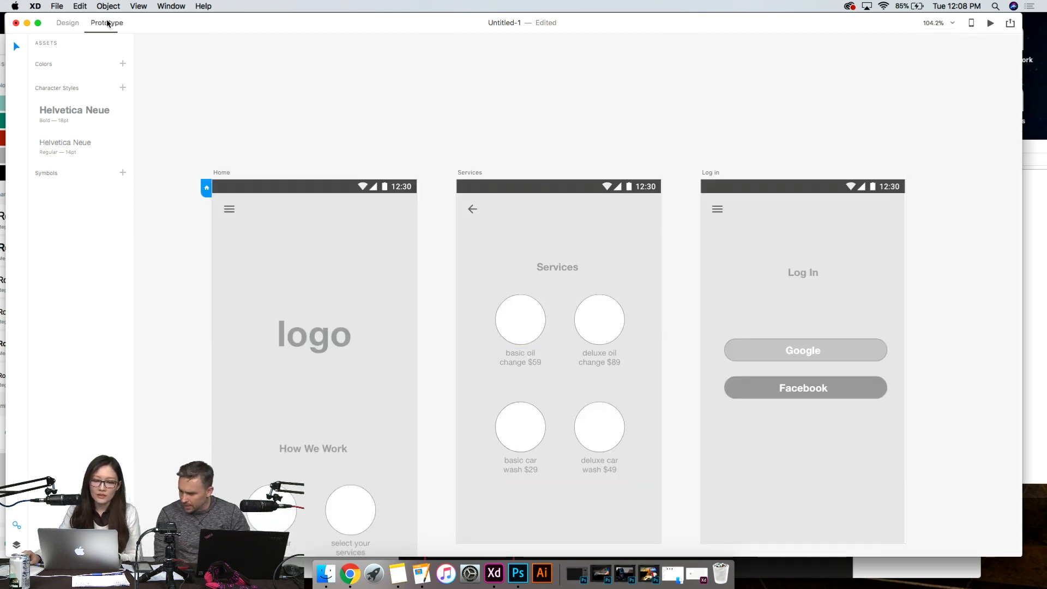
click(472, 210)
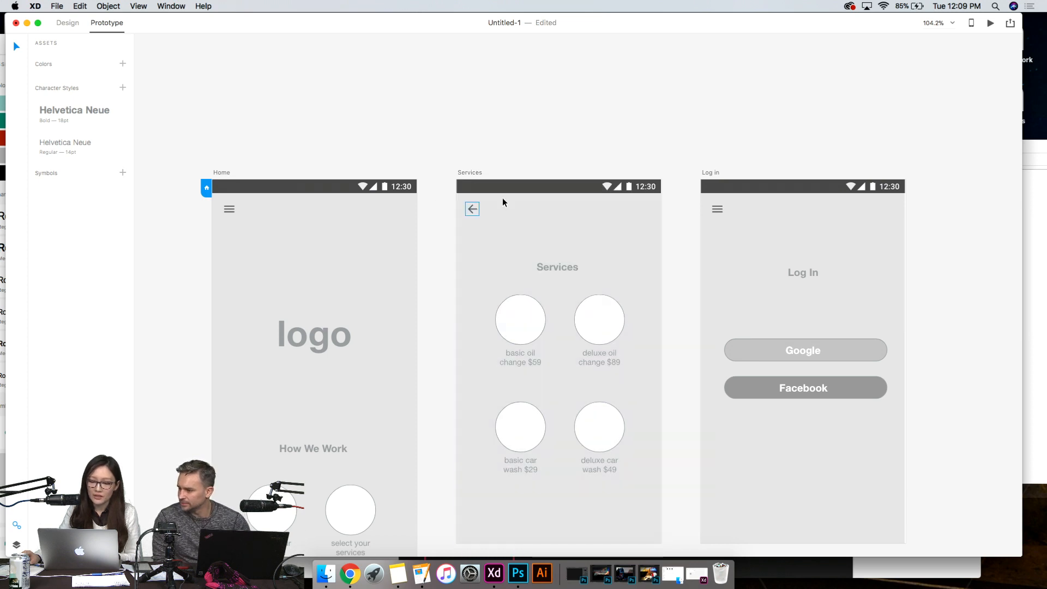
scroll(502, 202, down, 3)
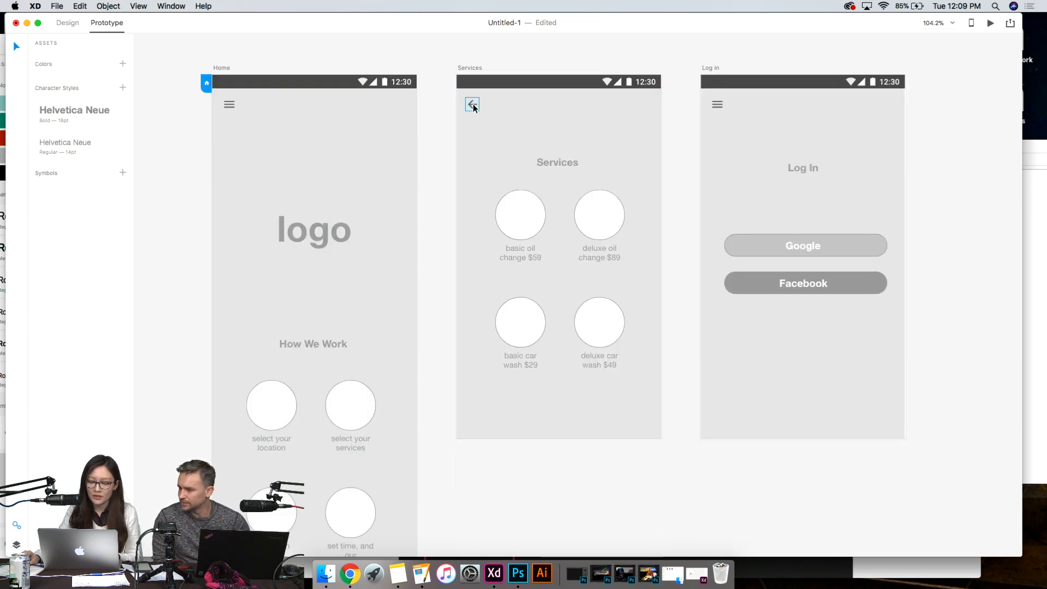
click(473, 107)
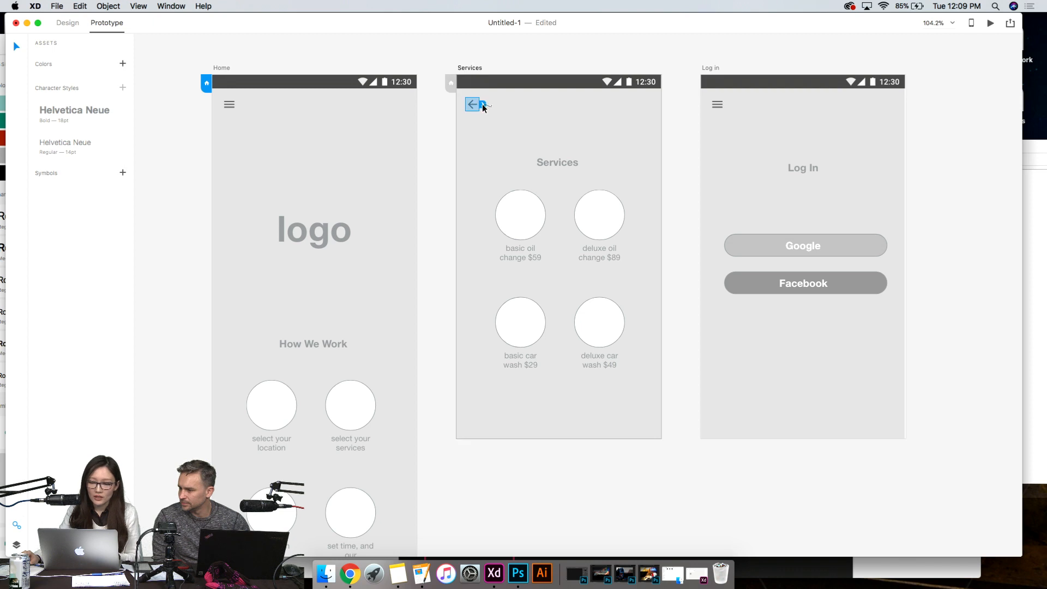
drag(483, 107, 400, 315)
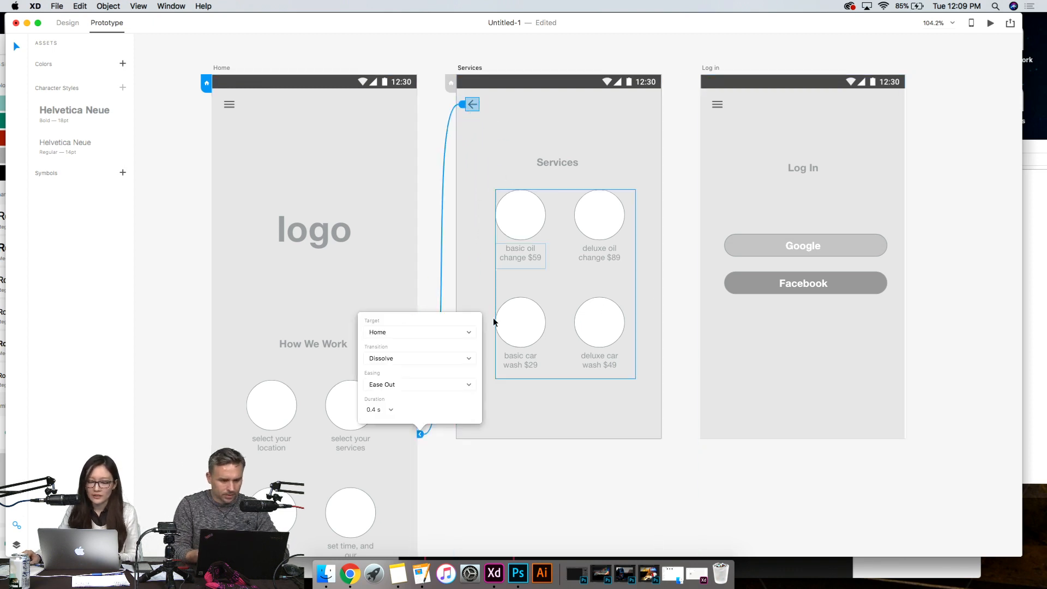
click(166, 252)
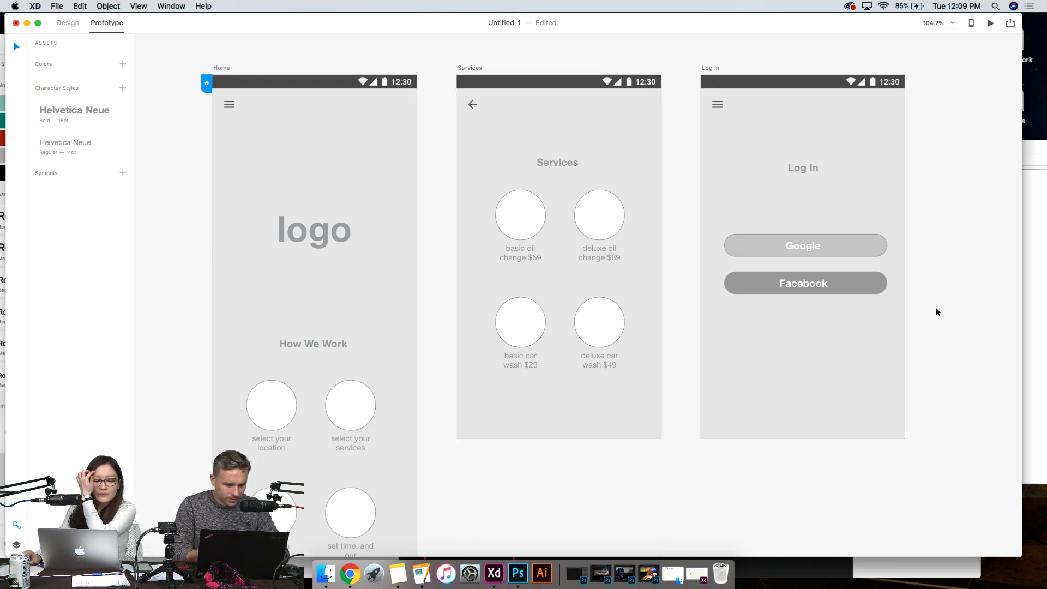
- Link the grid of four services to the Log in artboard with a Dissolve transition, Ease Out easing and 0.4 s duration
click(599, 232)
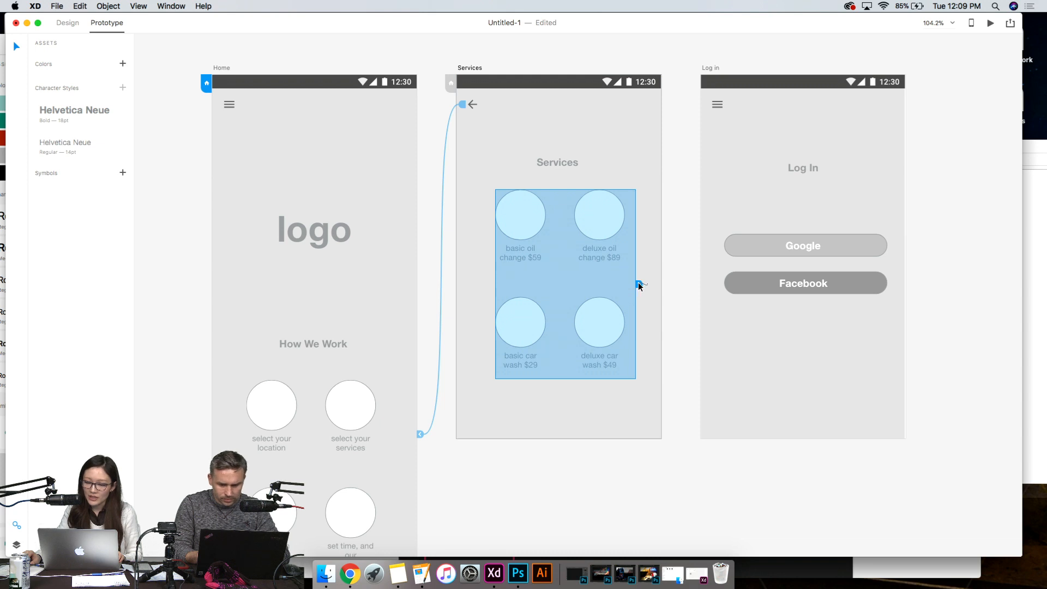
drag(640, 286, 745, 199)
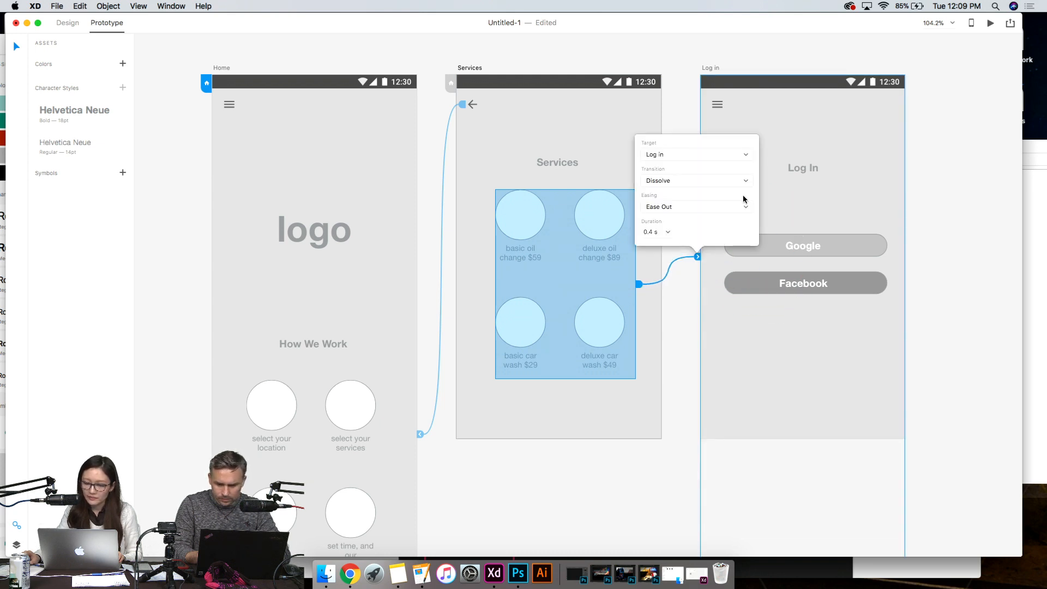
click(689, 311)
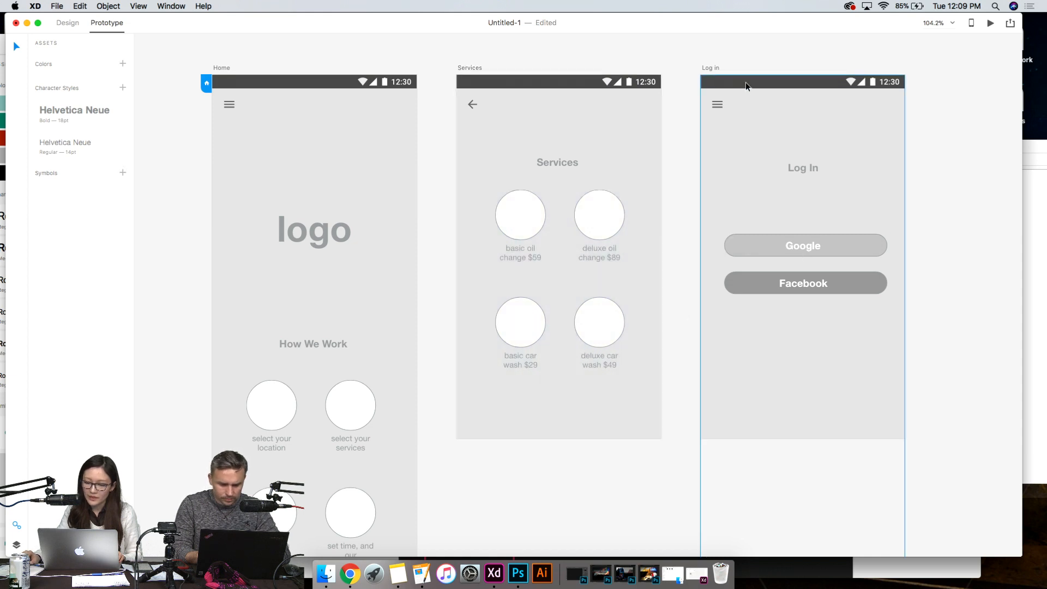
- In Design mode, replace the Log in artboard's hamburger icon with a copy of the Services back arrow at X 24, Y 40
click(69, 24)
click(717, 103)
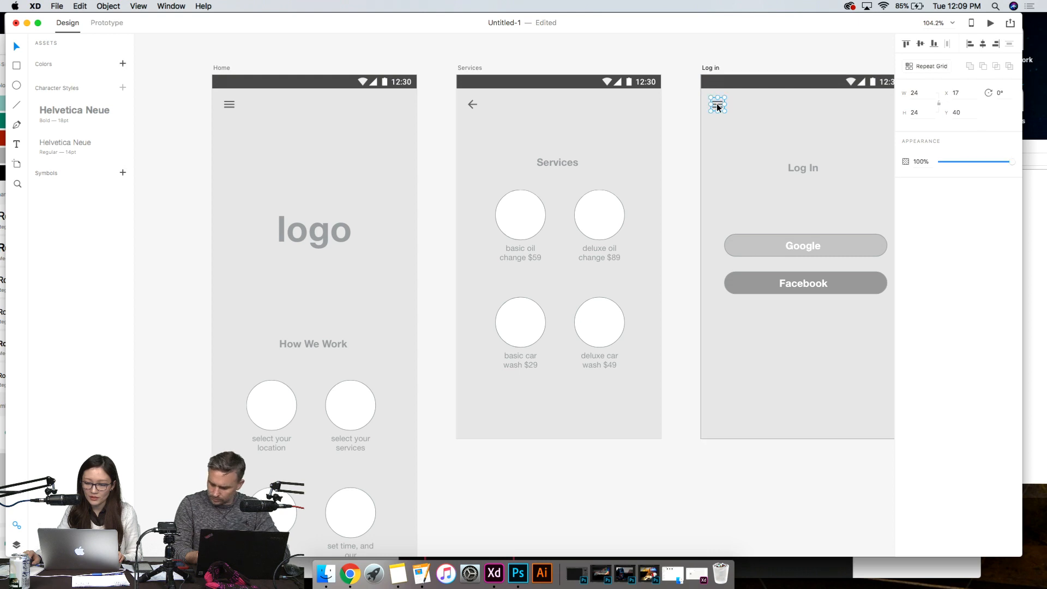
click(705, 173)
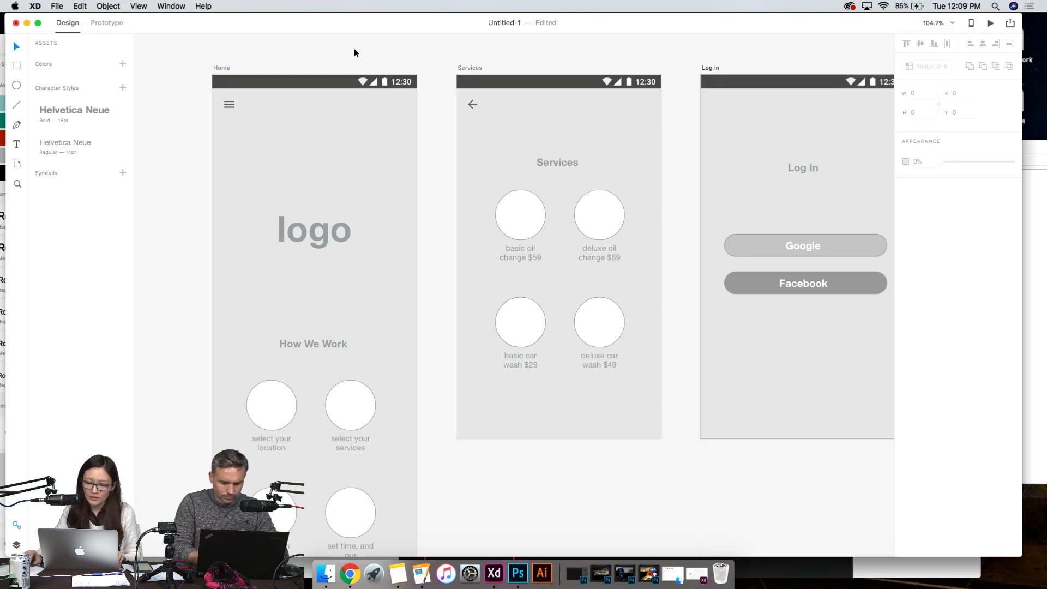
click(472, 105)
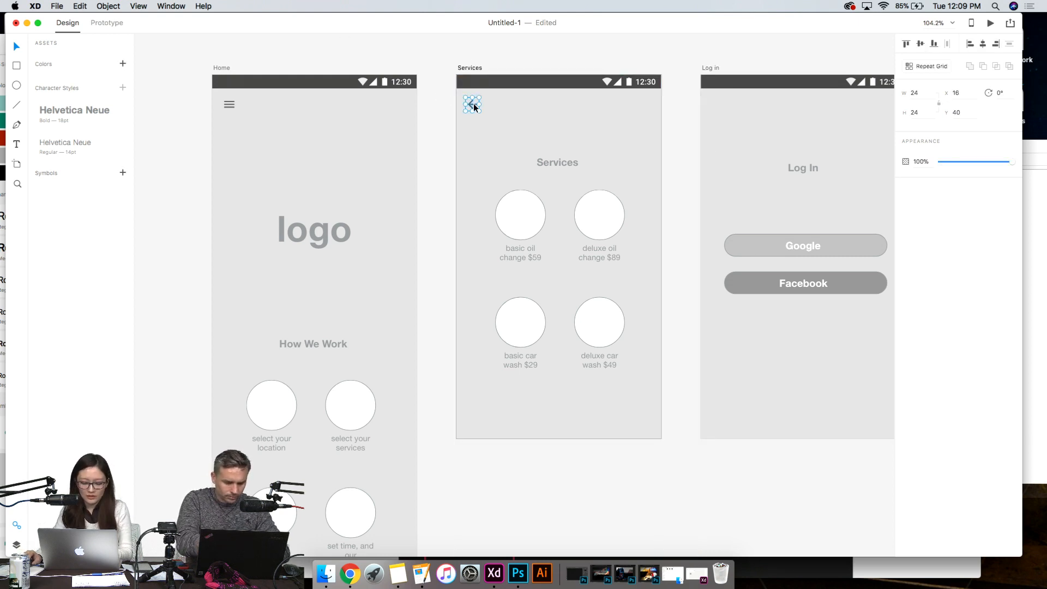
drag(475, 104, 724, 107)
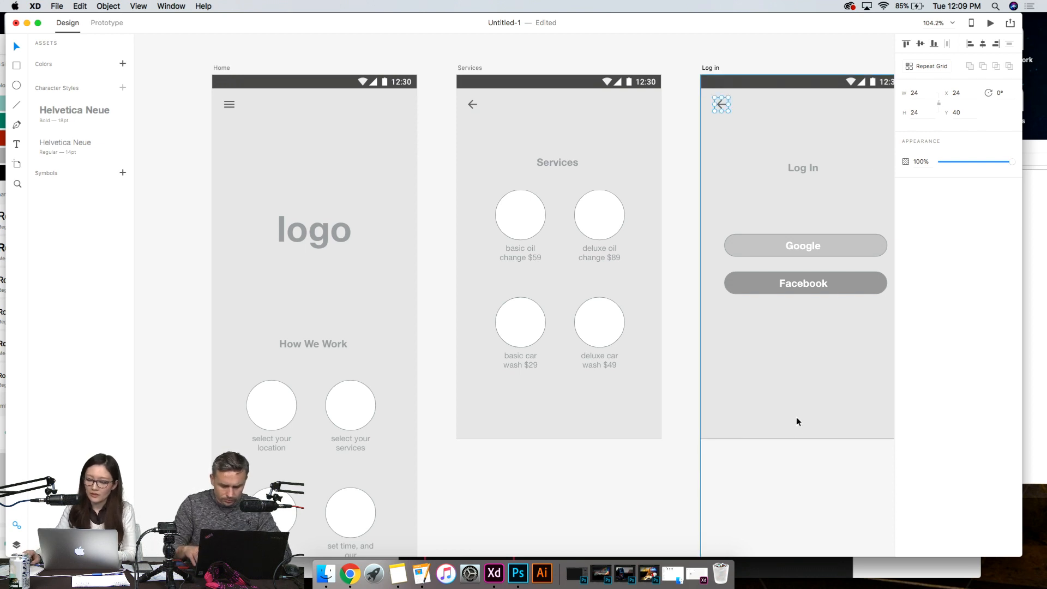
click(801, 458)
- In Prototype mode, link the Log in artboard's back arrow to the Services artboard
click(98, 23)
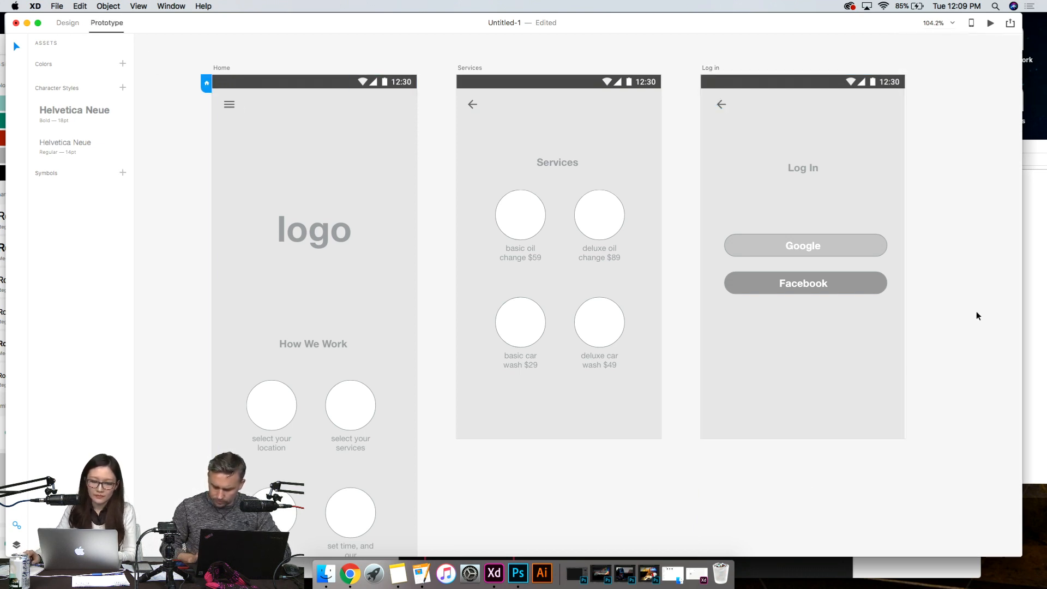
click(723, 101)
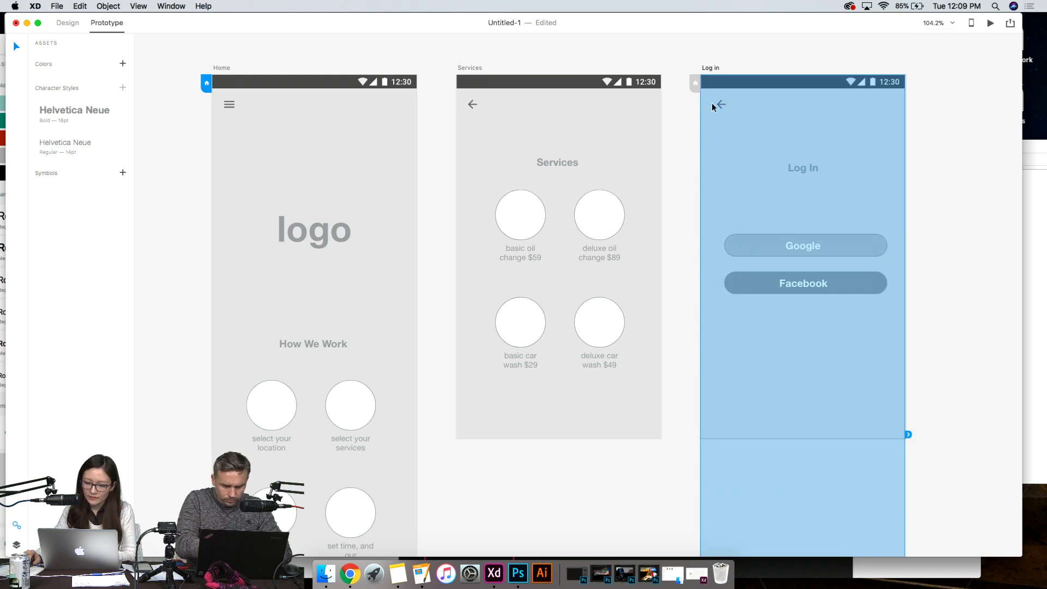
click(675, 123)
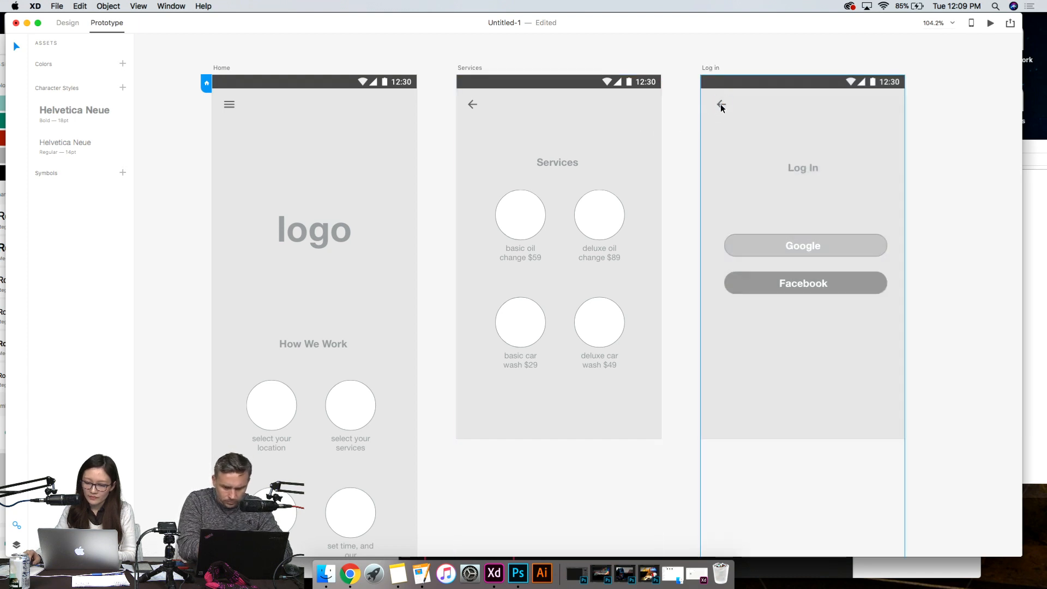
click(721, 104)
click(677, 122)
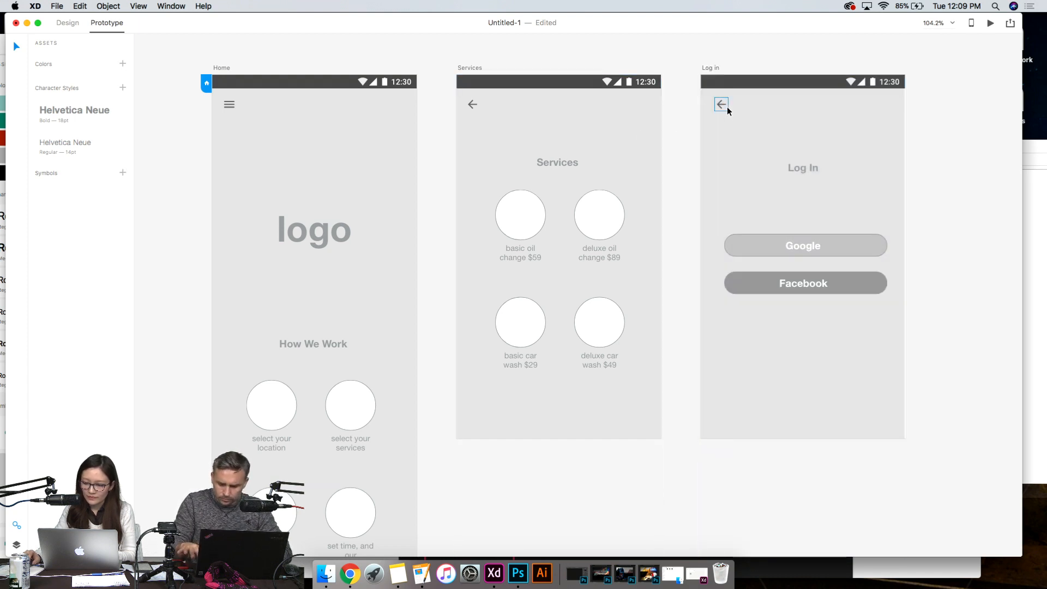
click(727, 106)
drag(733, 109, 633, 166)
click(781, 501)
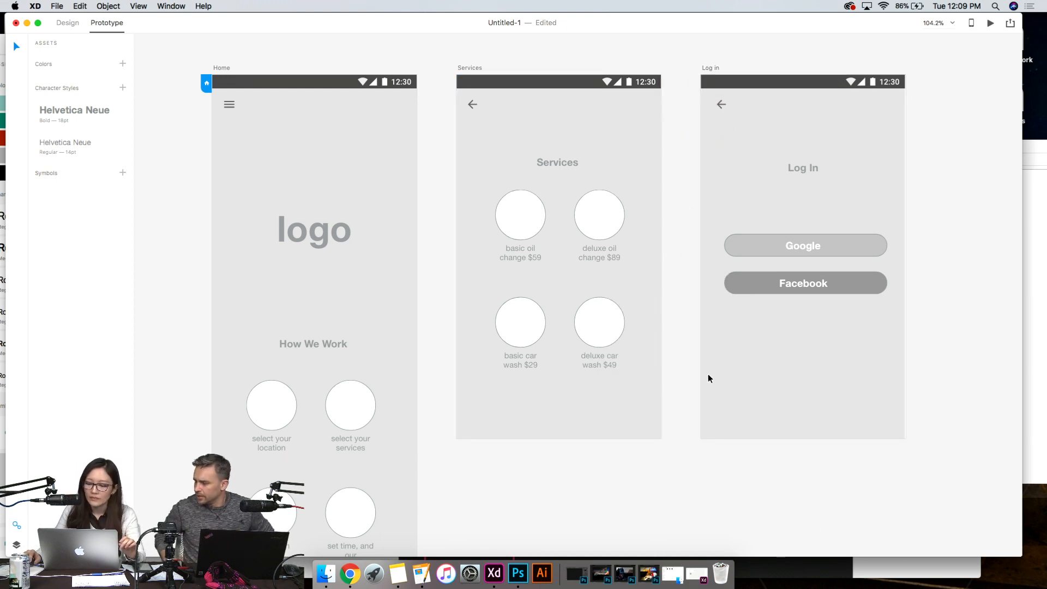
- Examine the prototype links of the services grid, the "use current location" button and the Log in back arrow
click(621, 326)
scroll(667, 364, down, 2)
scroll(668, 365, down, 10)
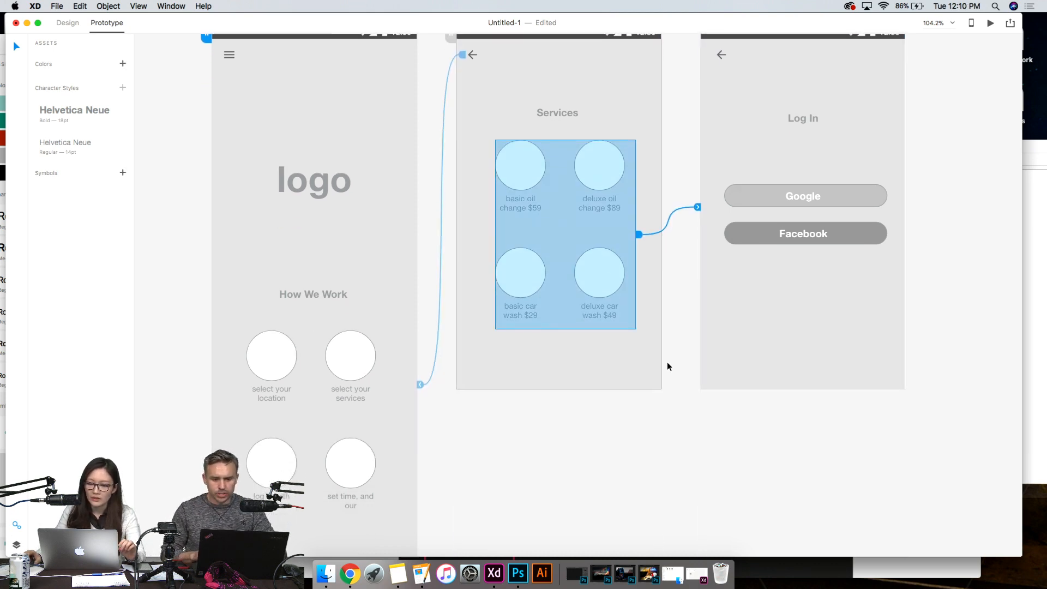
scroll(668, 366, up, 15)
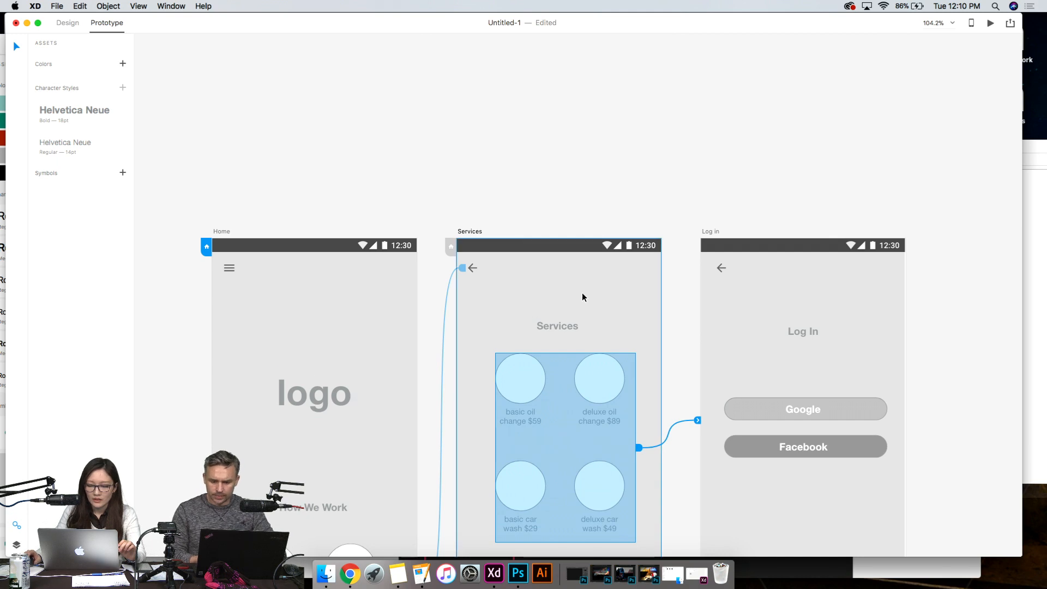
scroll(553, 349, down, 10)
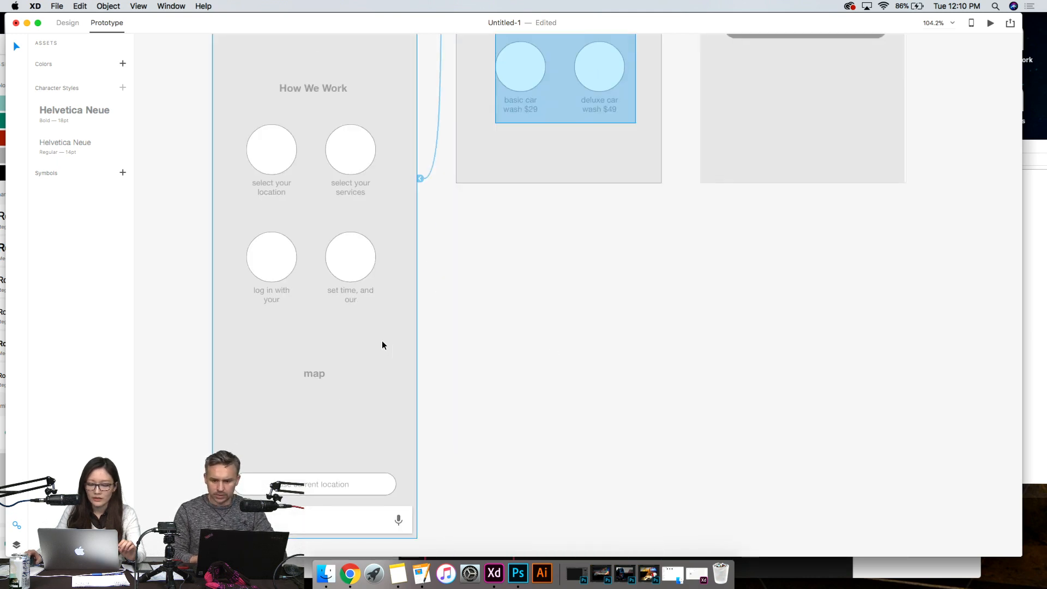
click(378, 481)
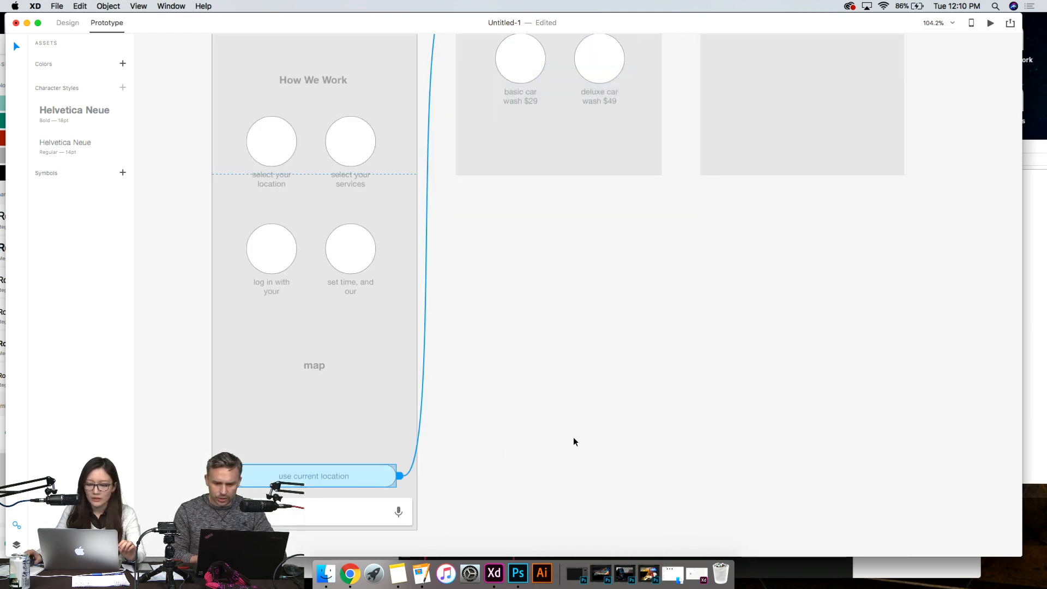
scroll(574, 439, up, 6)
click(606, 288)
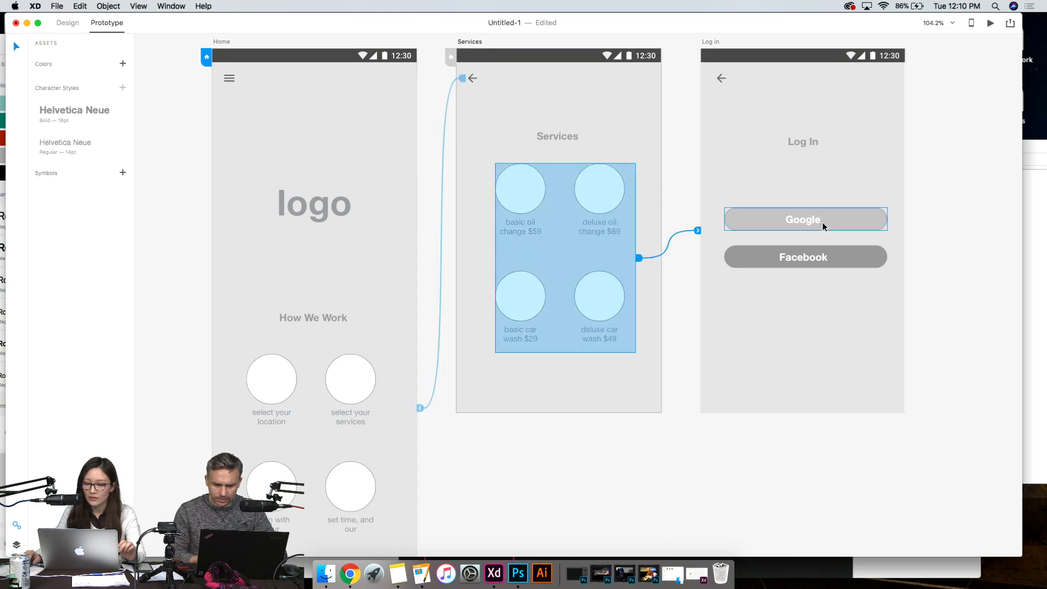
click(722, 77)
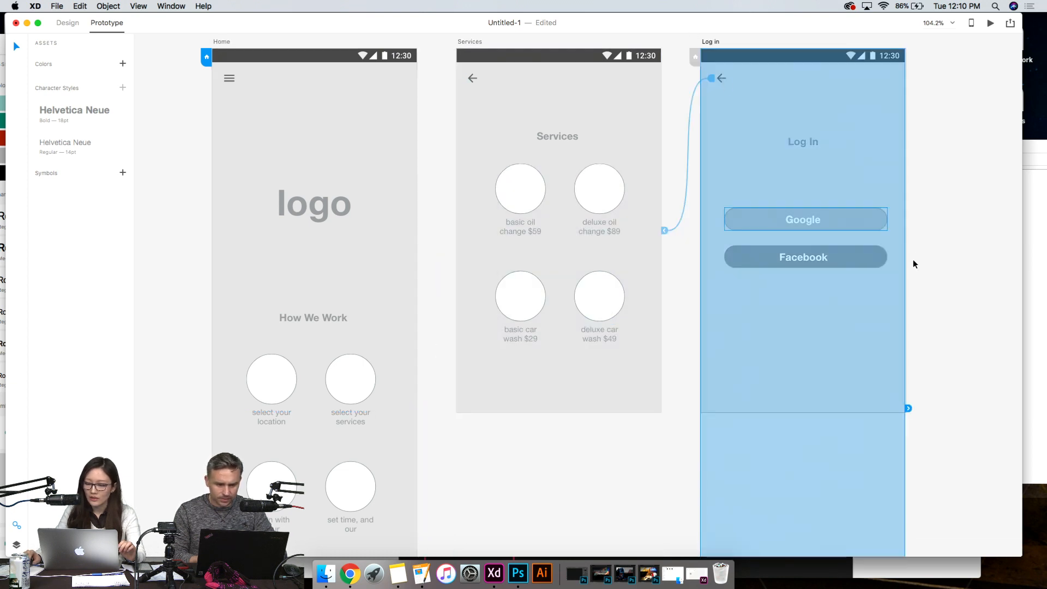
click(926, 270)
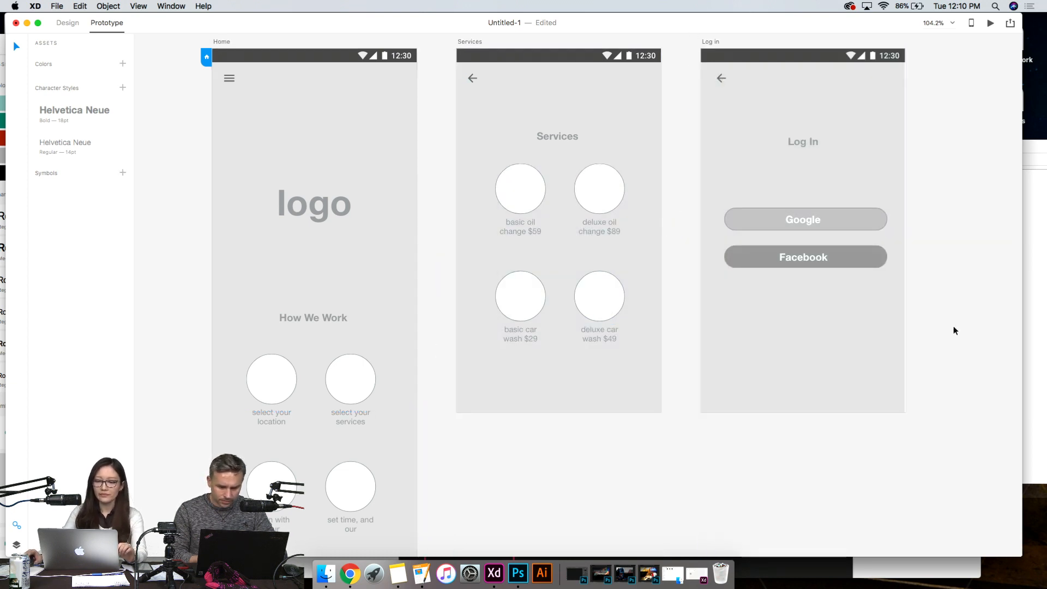
- Look over the finished artboards and check the Device Preview instructions for connecting a mobile device
scroll(967, 297, down, 5)
scroll(777, 297, down, 3)
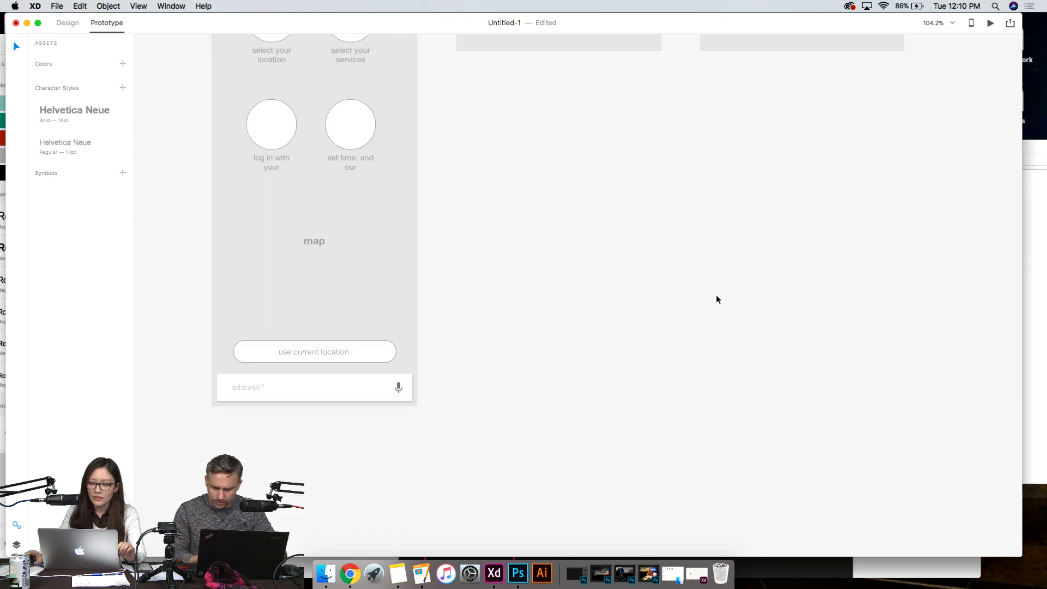
scroll(716, 297, up, 4)
scroll(711, 303, up, 4)
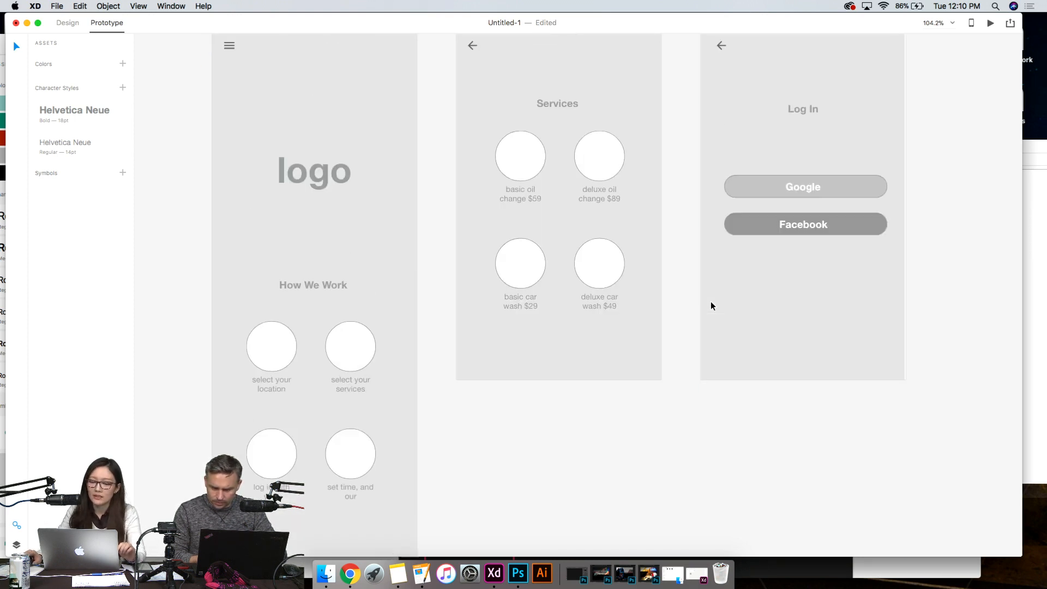
scroll(711, 306, up, 5)
scroll(944, 79, down, 3)
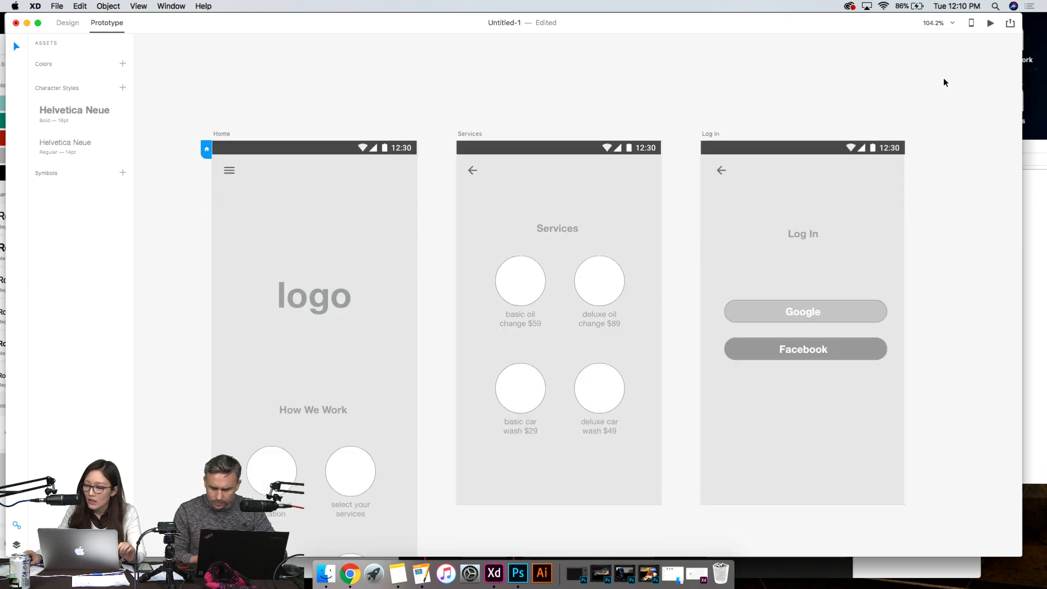
click(972, 25)
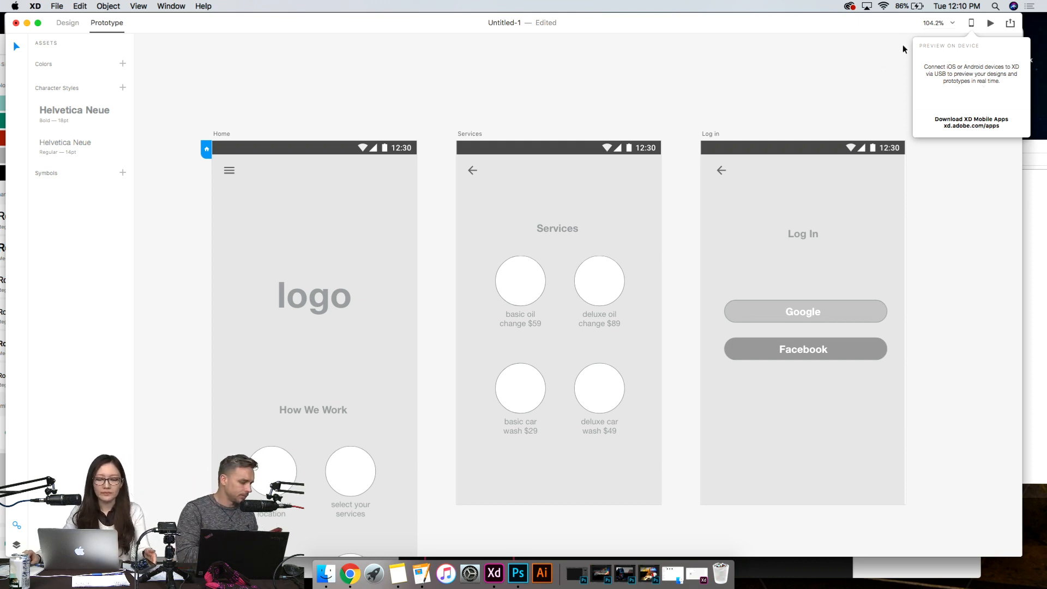
click(720, 118)
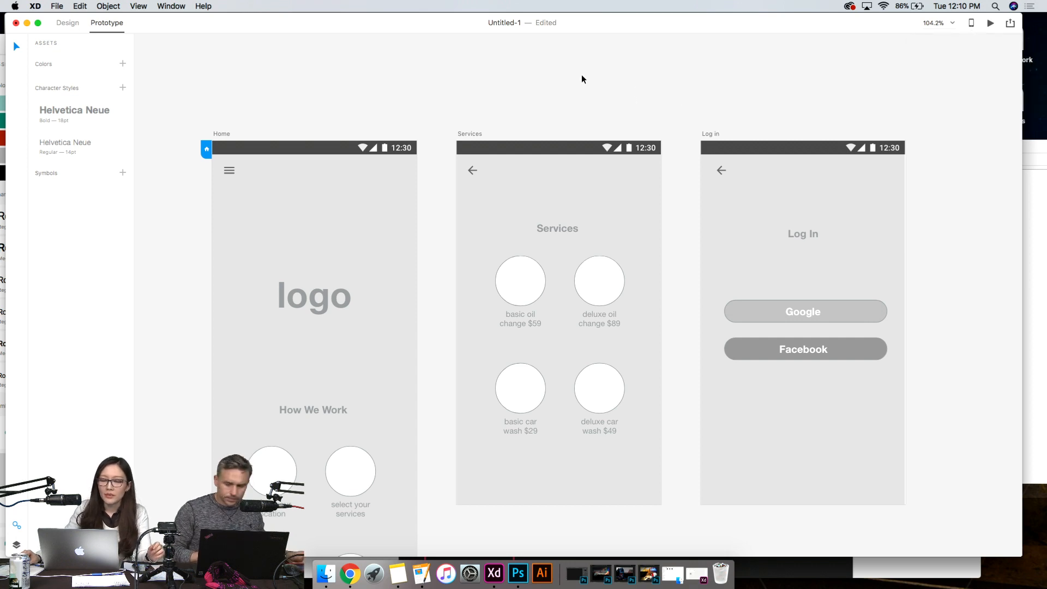
- Save the document to the Desktop under the name CARe_app
click(55, 6)
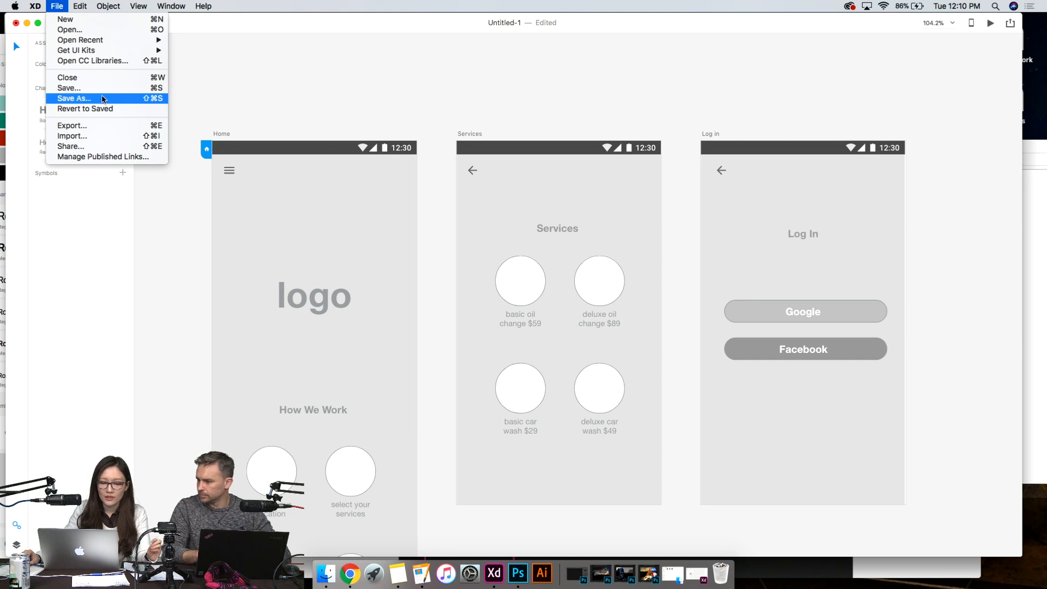
click(104, 99)
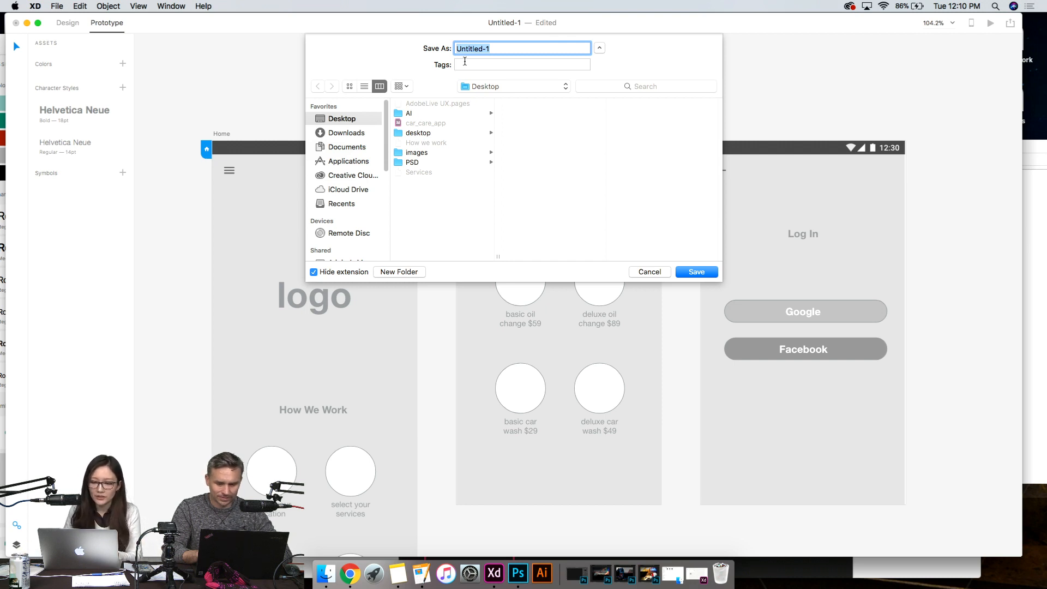
key(BackSpace)
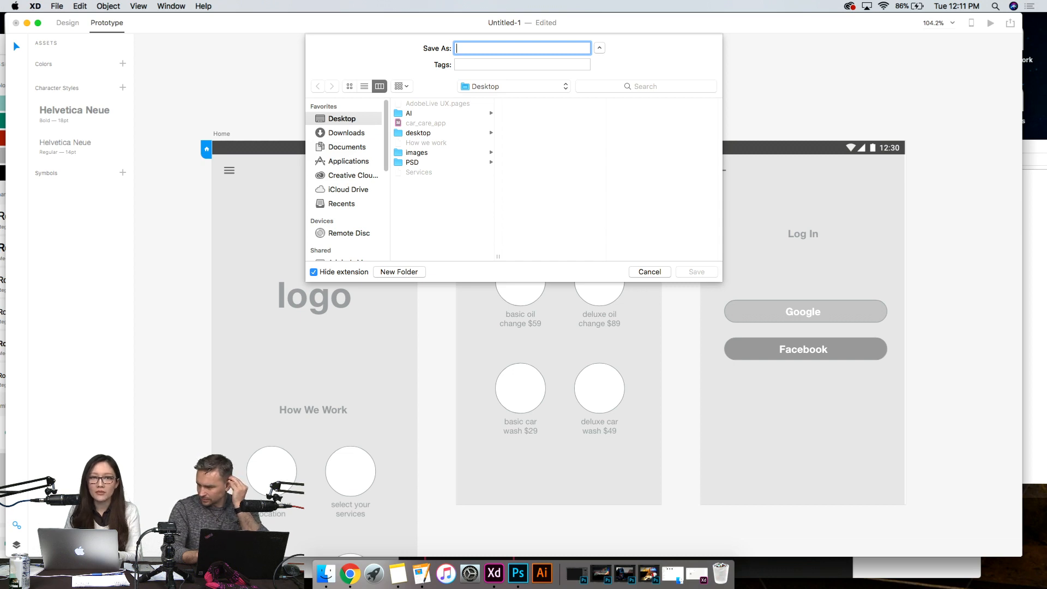
text(C)
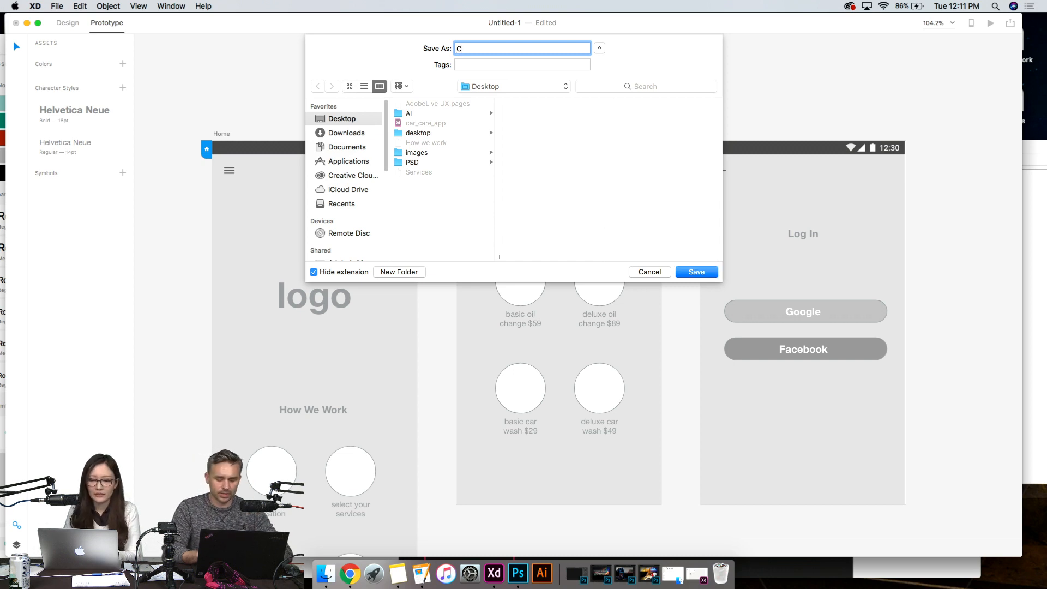
text(ARe)
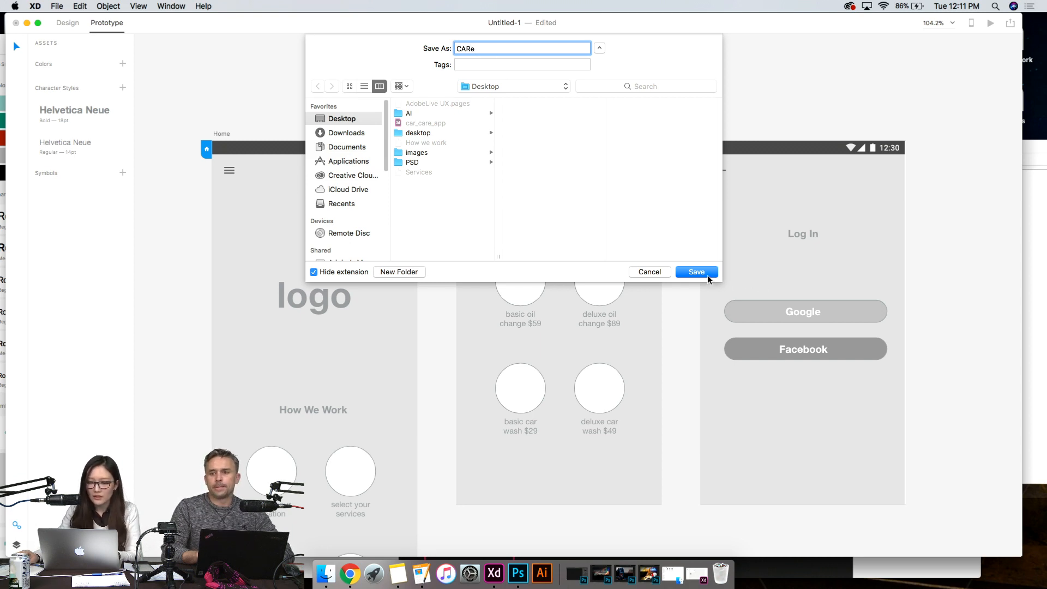
text(_app)
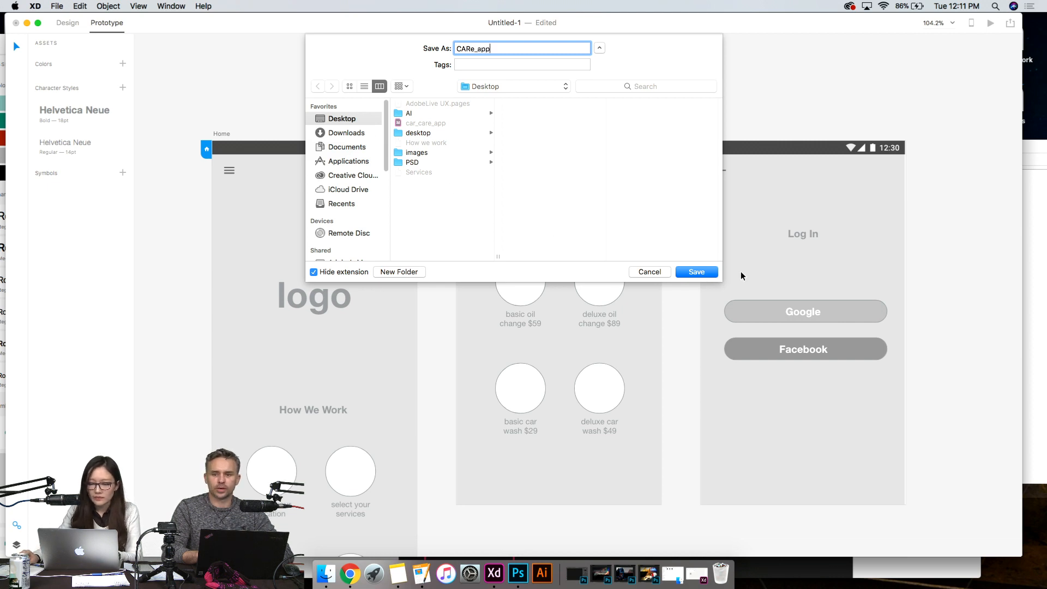
click(697, 272)
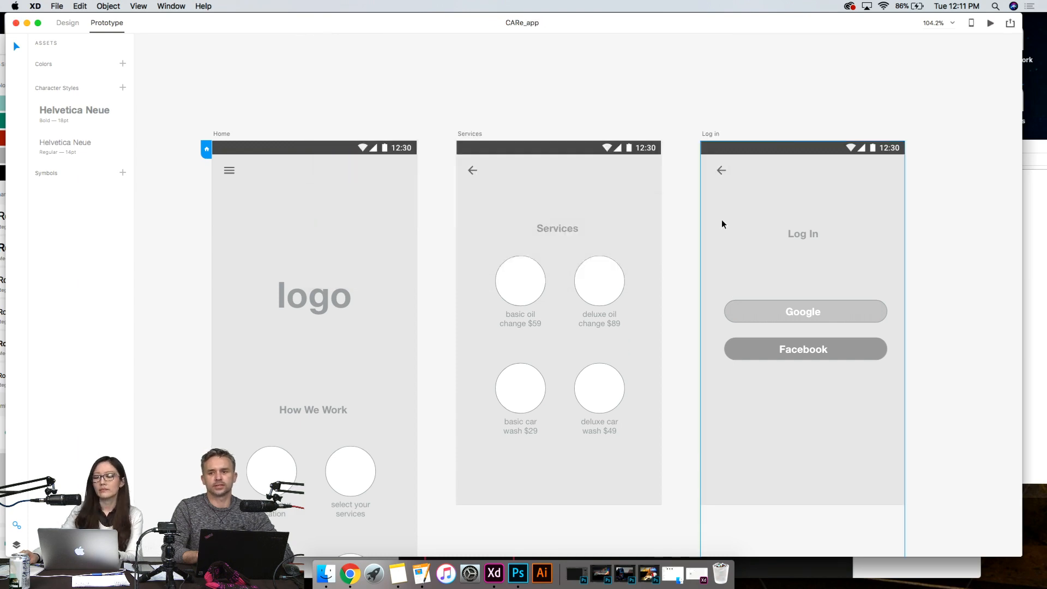
- In Finder, move the CARe_app file from the Desktop into Creative Cloud Files and place it beside the PSD folder
key(F11)
click(703, 336)
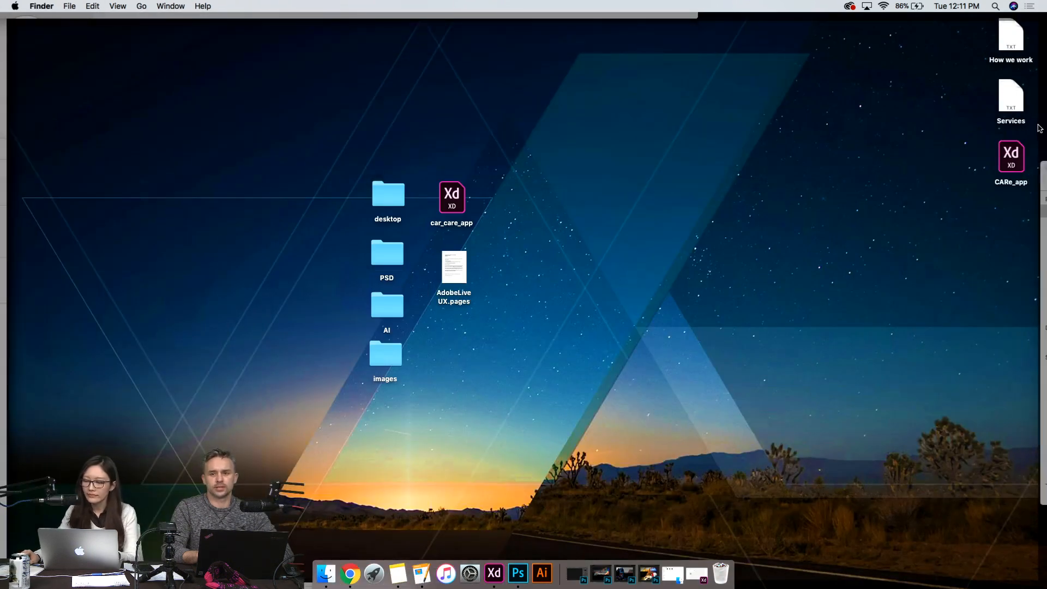
click(1017, 160)
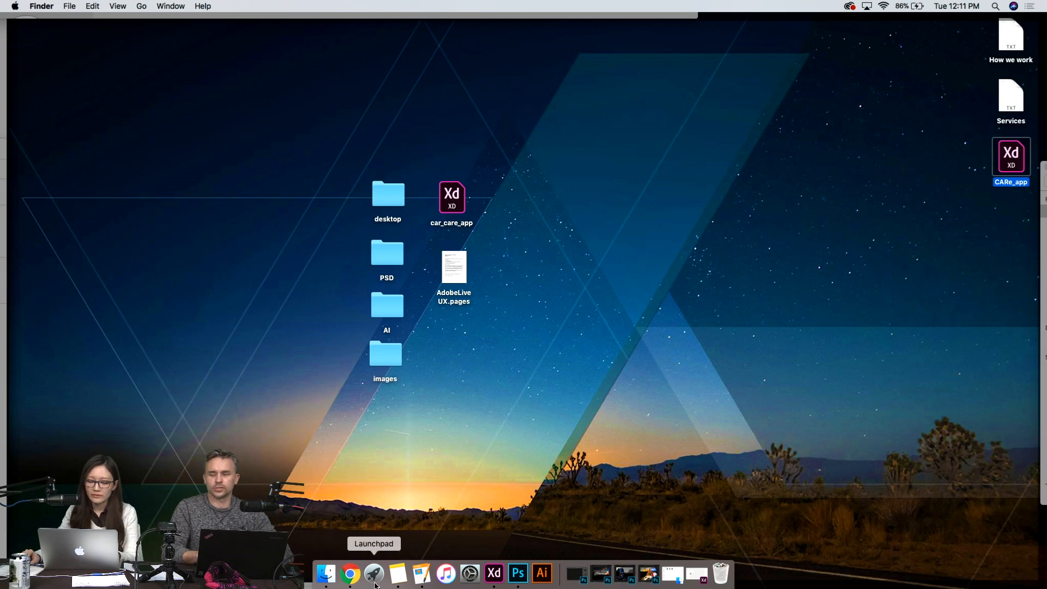
click(327, 574)
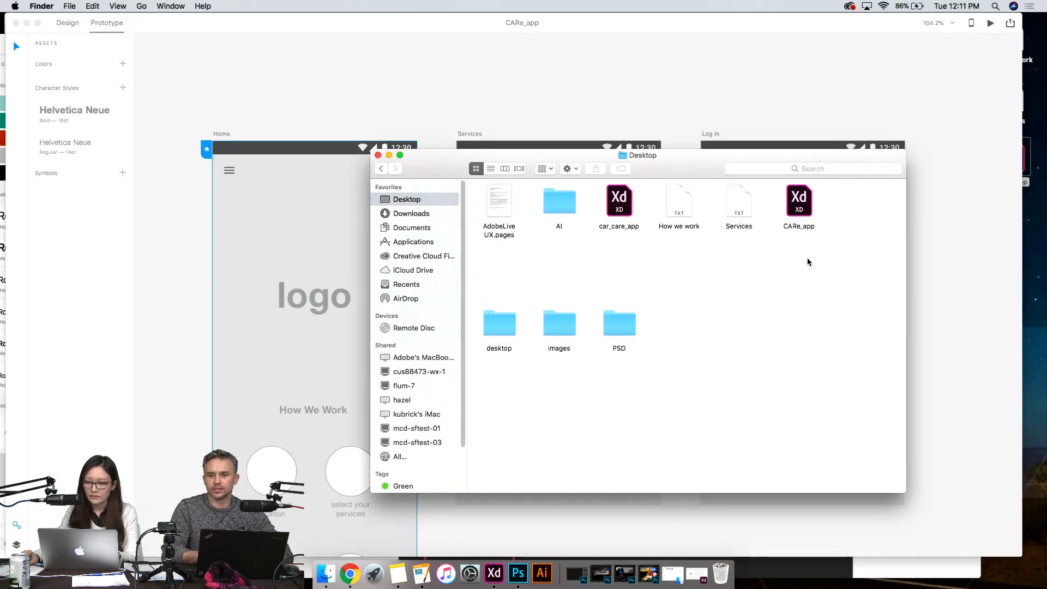
click(800, 203)
drag(800, 203, 443, 258)
click(444, 257)
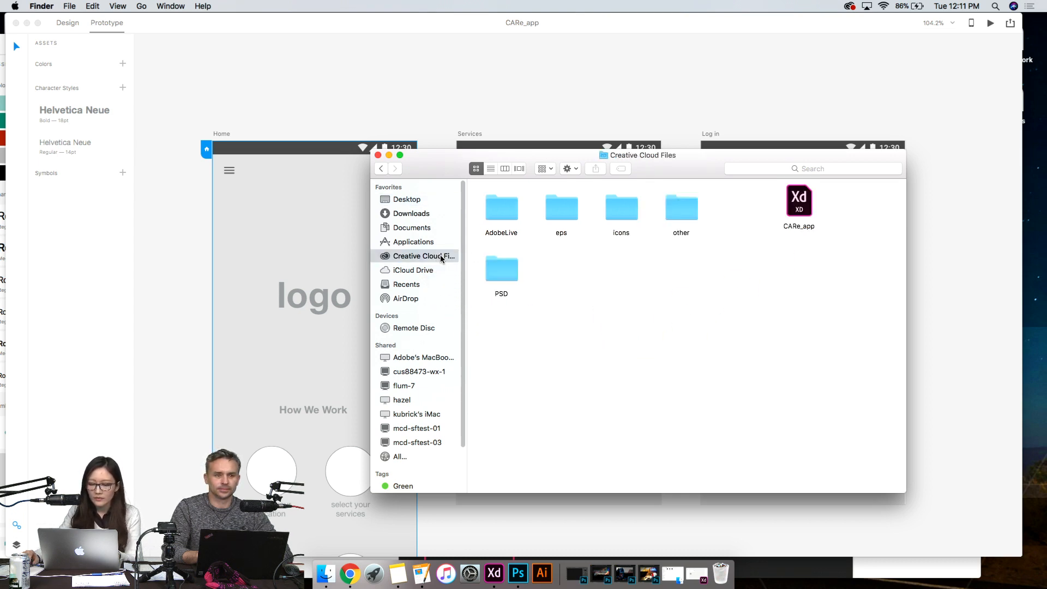
drag(807, 198, 563, 267)
click(652, 297)
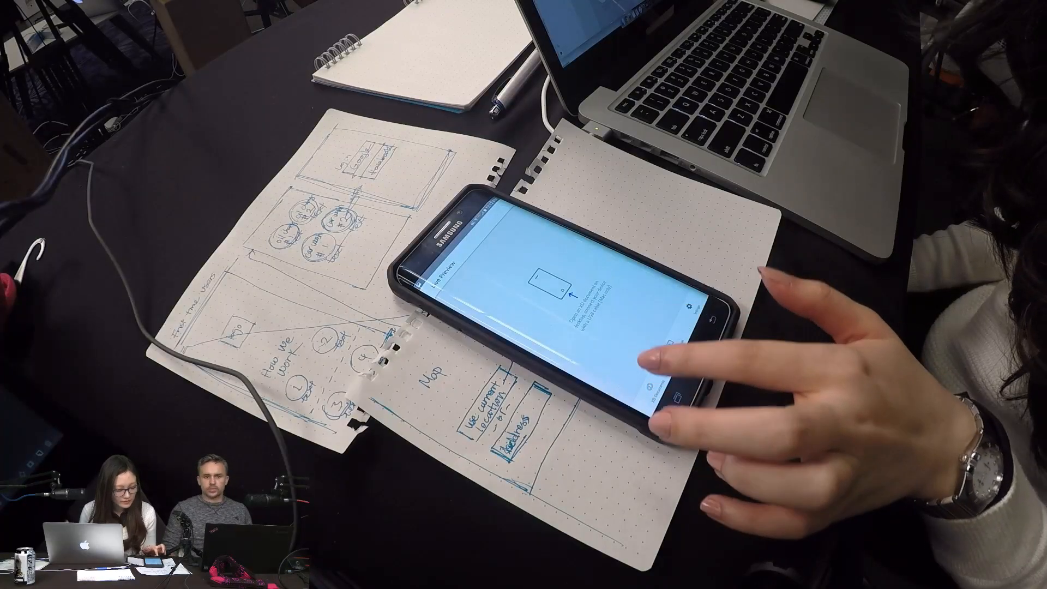
click(655, 384)
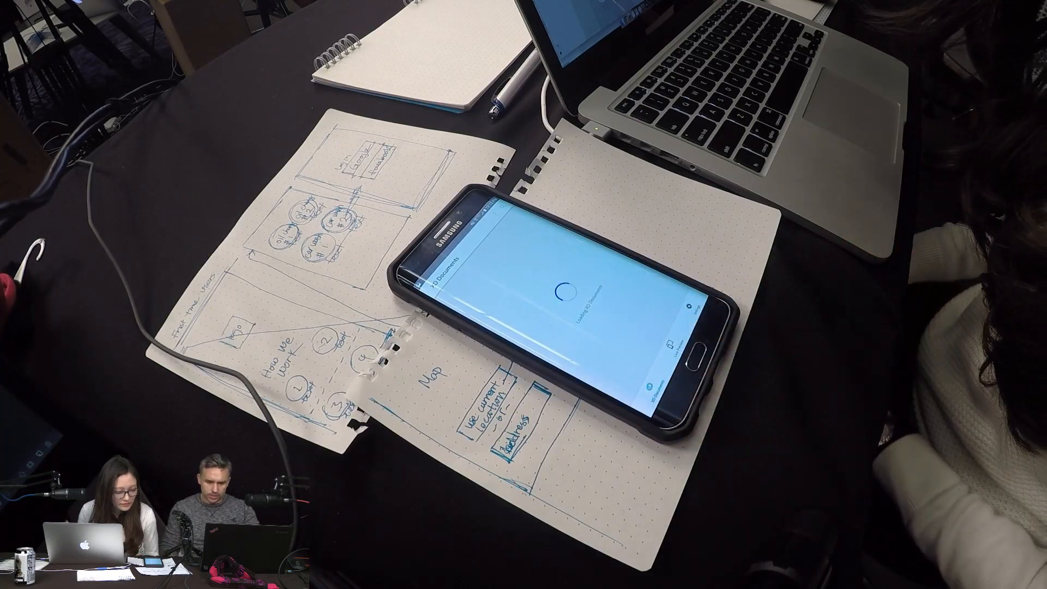
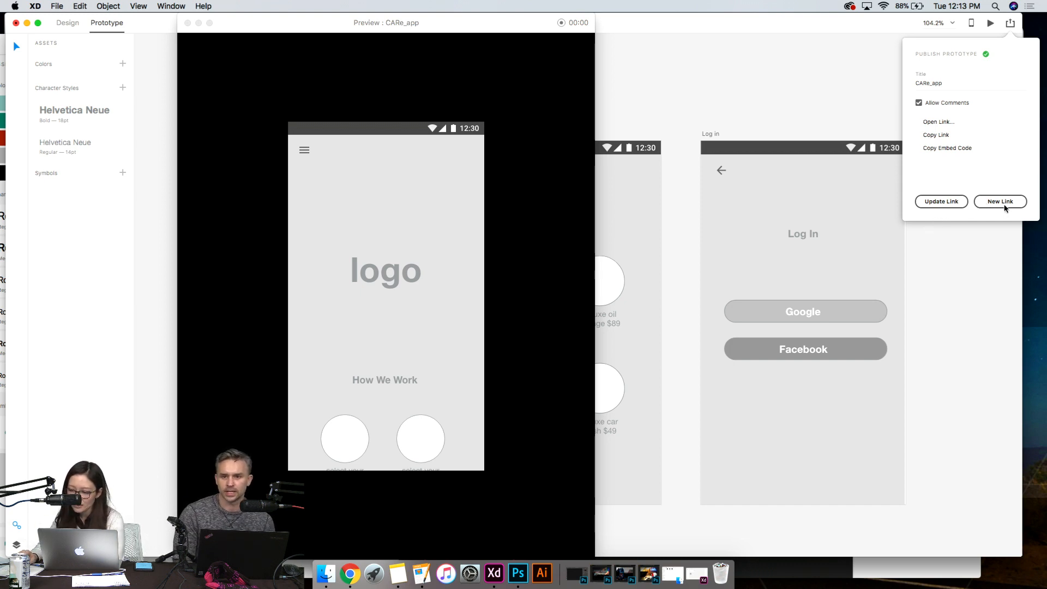
- Publish the CARe_app prototype to a new link and open that link in the browser, closing the preview window
click(999, 202)
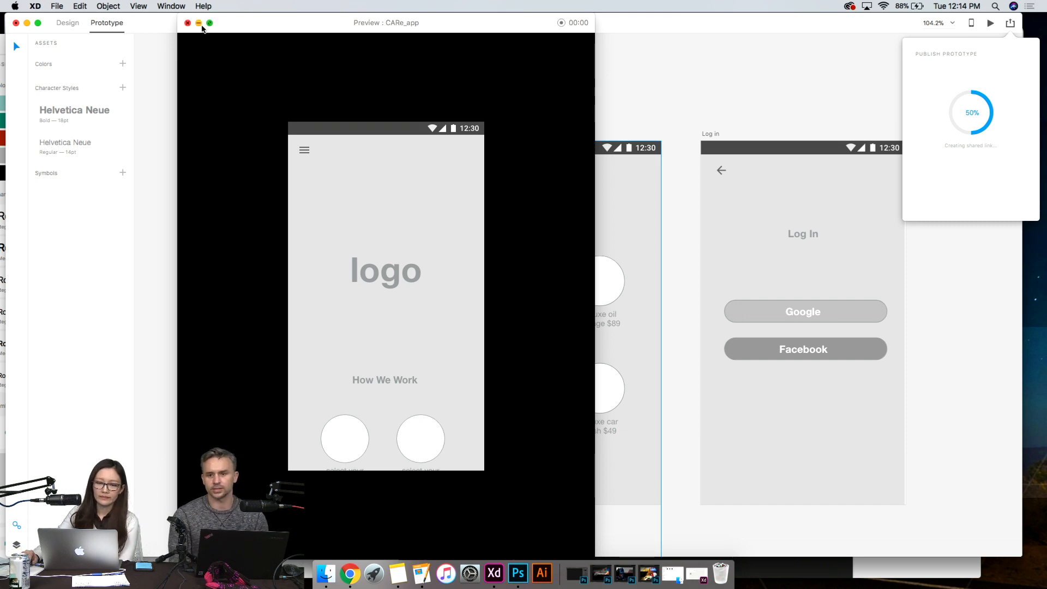
click(188, 23)
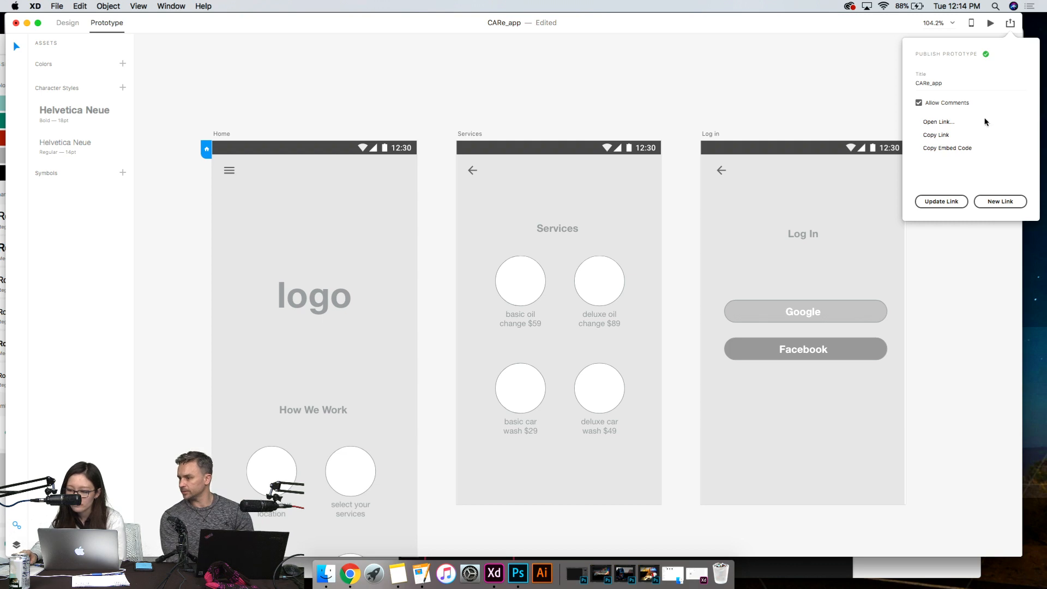
click(944, 122)
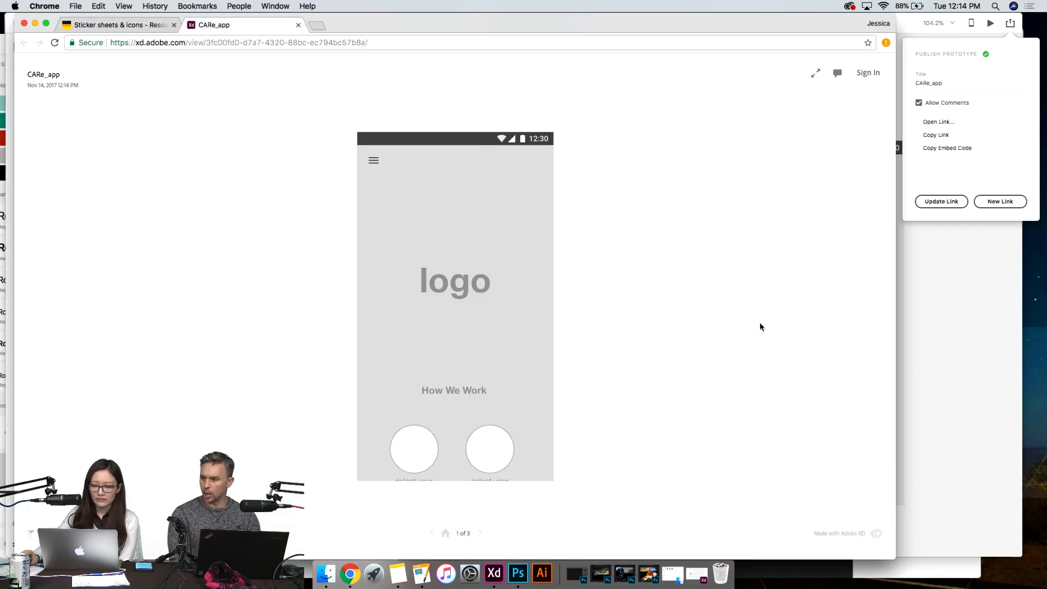
- Review the published Home screen from the logo down to the map and address field
scroll(517, 324, down, 6)
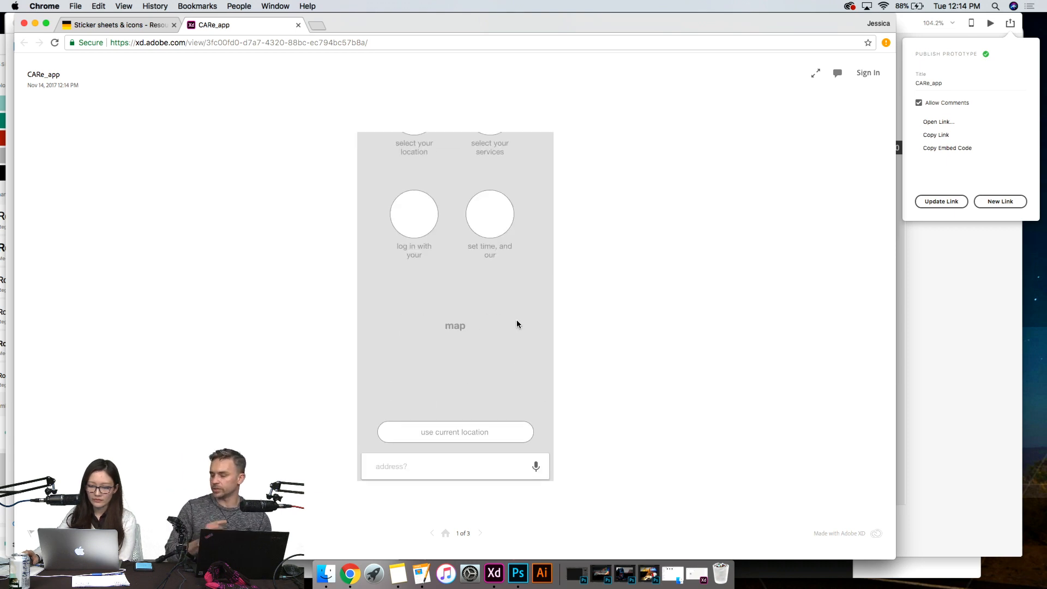
scroll(518, 324, up, 8)
scroll(517, 324, down, 2)
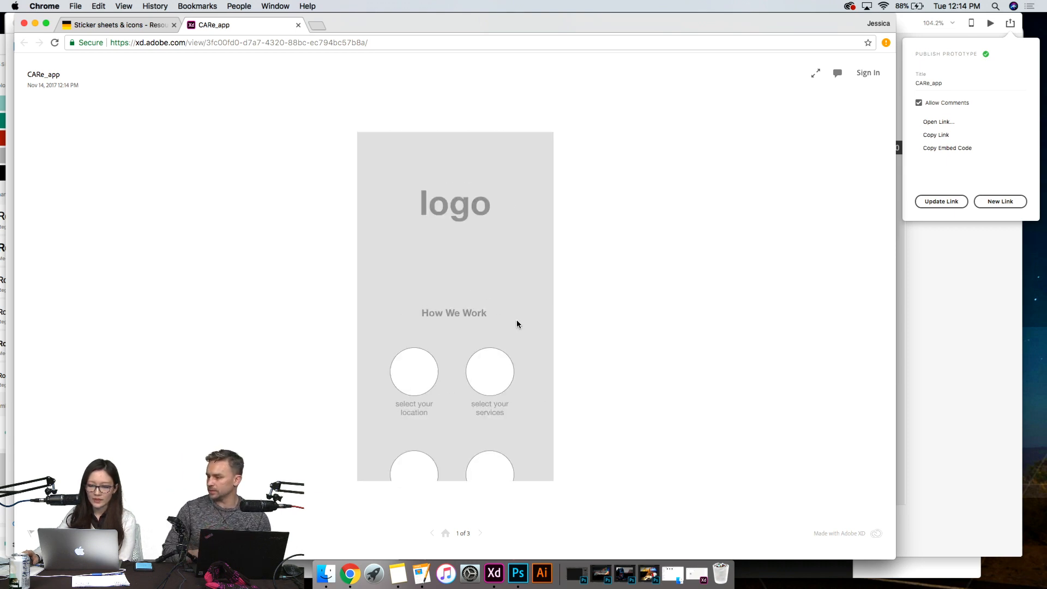
scroll(517, 324, up, 2)
scroll(517, 324, down, 6)
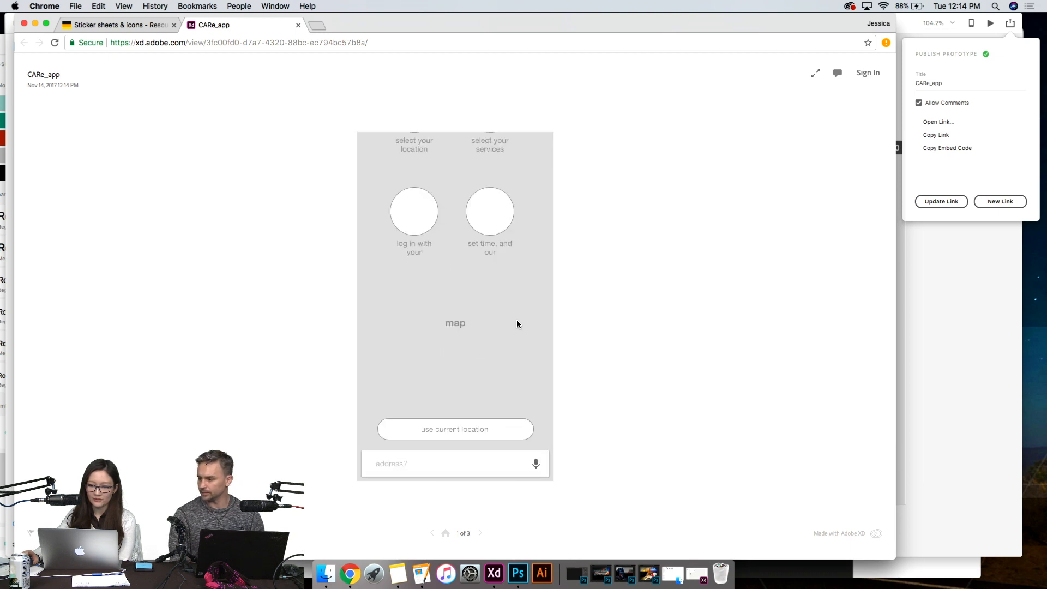
scroll(518, 324, up, 8)
scroll(506, 209, down, 7)
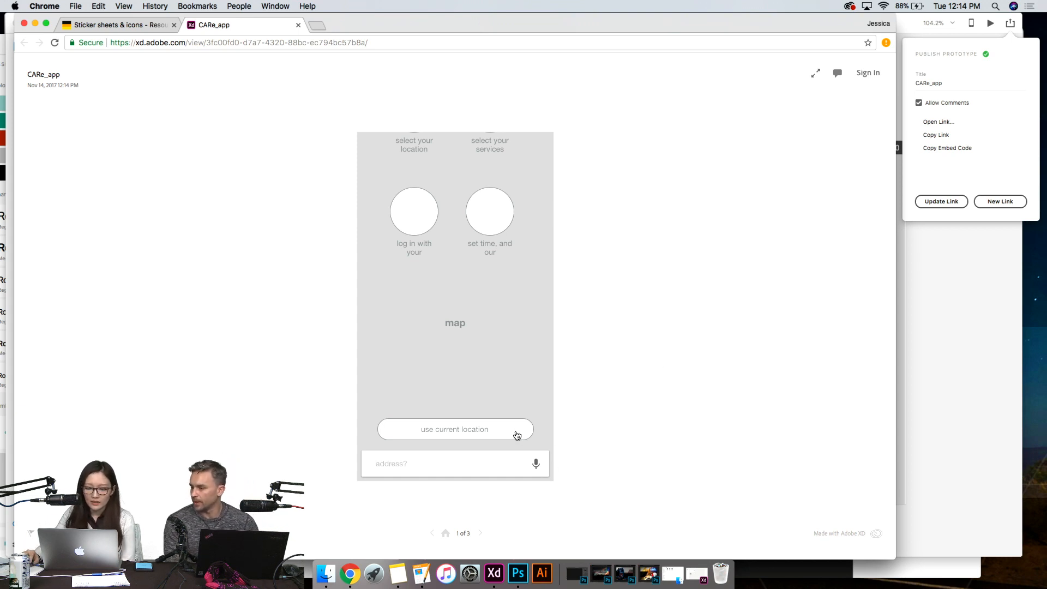
- Test the published links from "use current location" to Services, from deluxe oil change to Log In, and back to Home
click(516, 434)
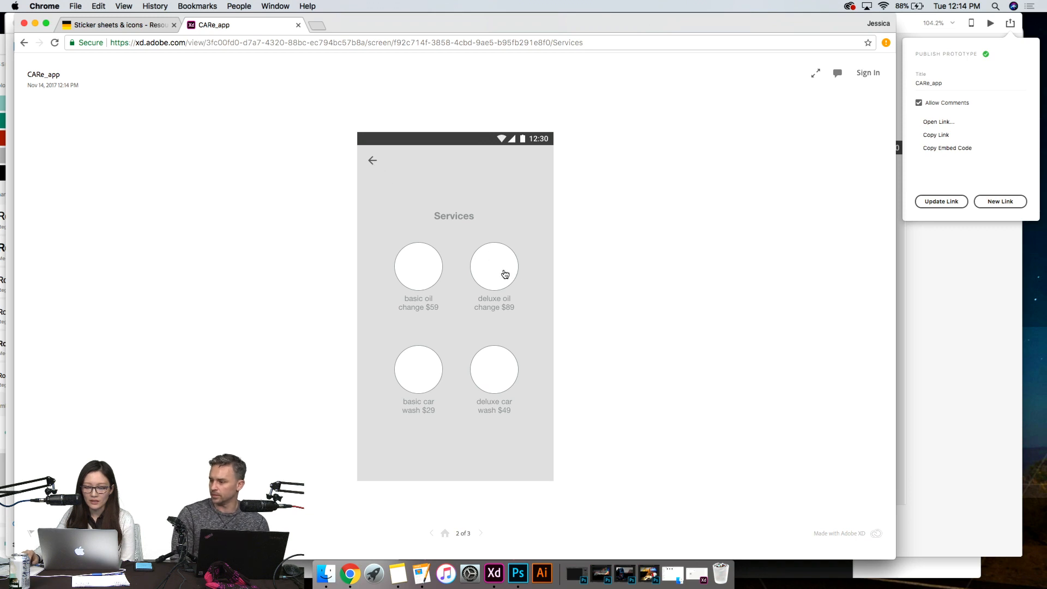
click(506, 276)
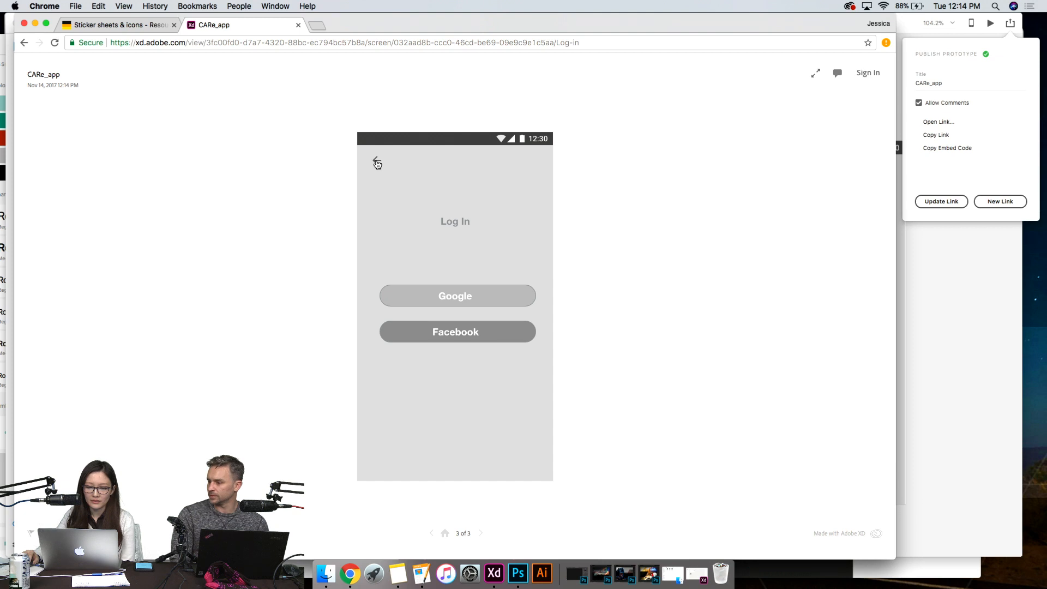
click(376, 162)
click(376, 163)
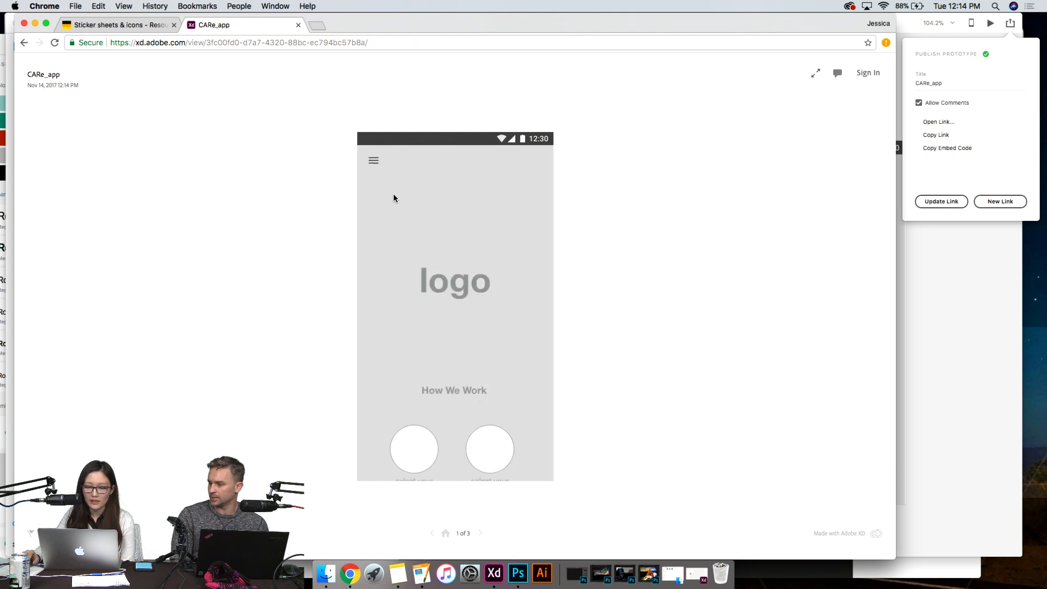
- Recheck the published Home screen, then close its CARe_app page and minimize the browser to return to XD
scroll(486, 300, down, 5)
scroll(536, 338, up, 1)
scroll(536, 338, up, 5)
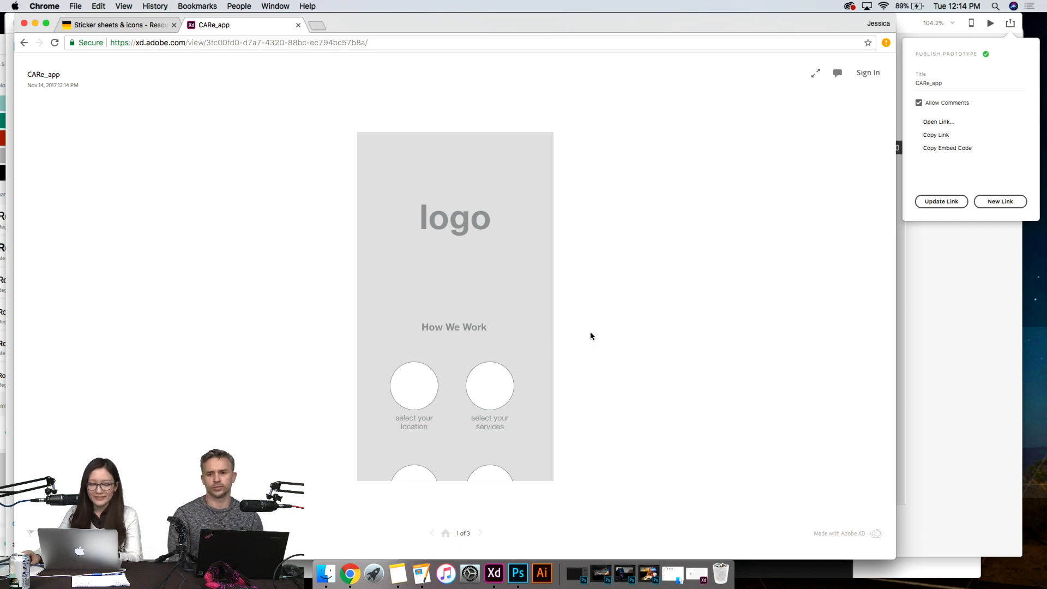
scroll(453, 325, down, 6)
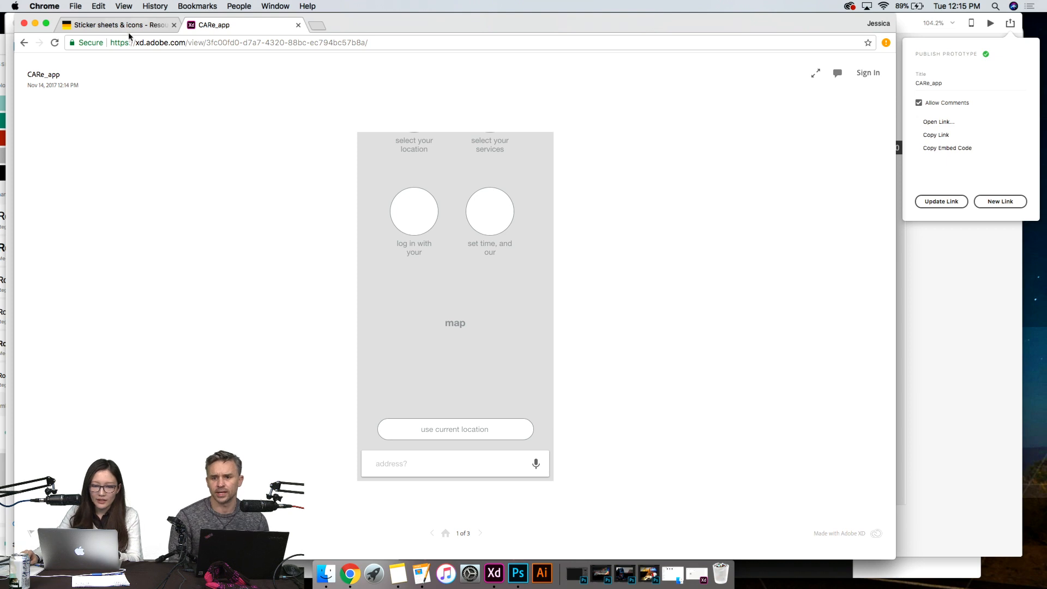
scroll(479, 296, up, 6)
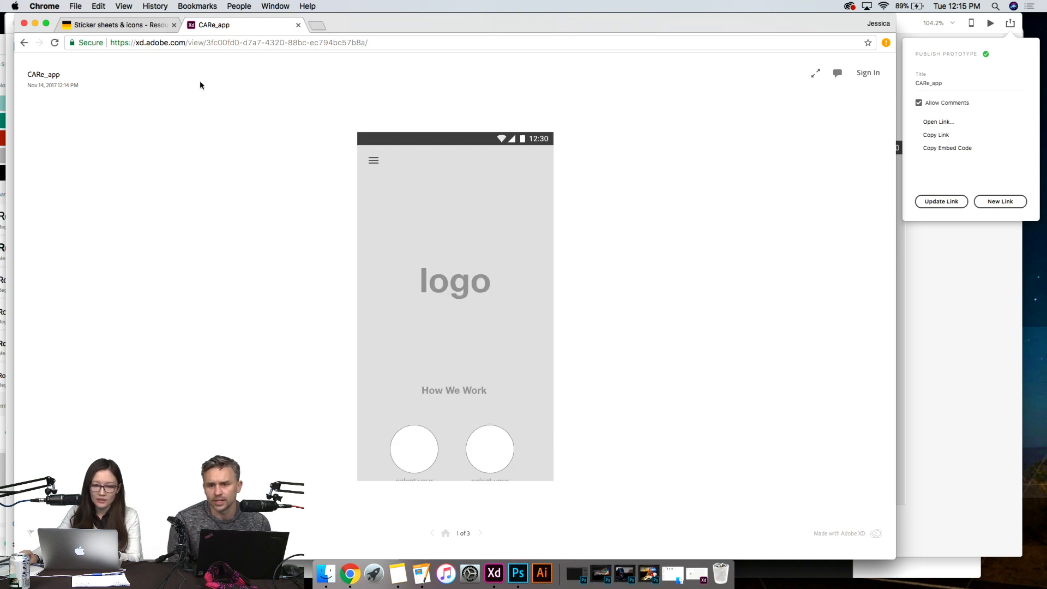
click(298, 25)
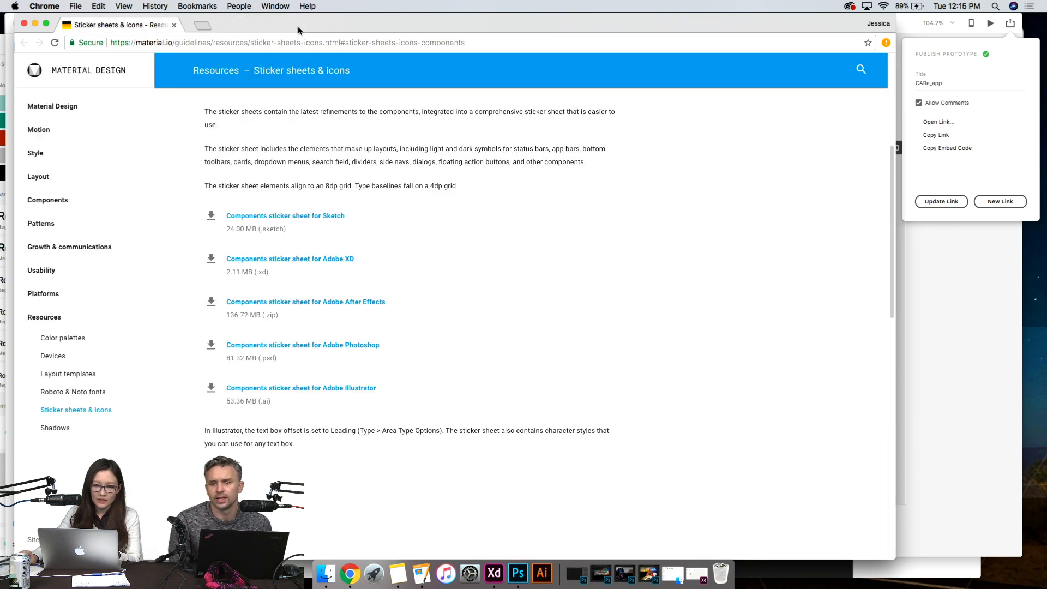
click(35, 24)
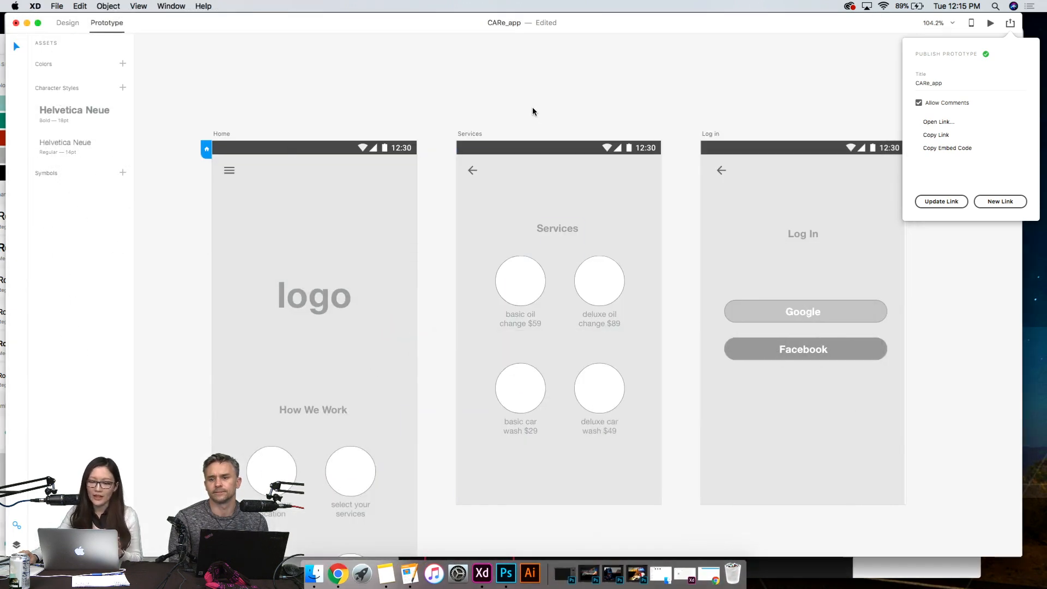
- Look over the Home, Services and Log in artboards and open the sharing options
scroll(475, 280, down, 3)
scroll(424, 315, down, 5)
click(293, 292)
click(491, 314)
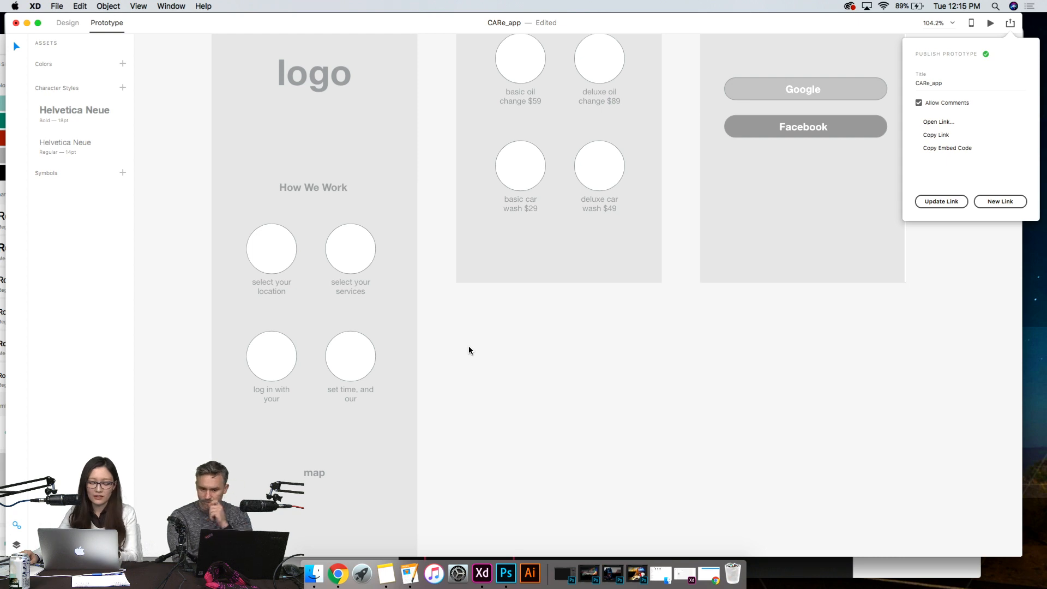
scroll(469, 351, up, 12)
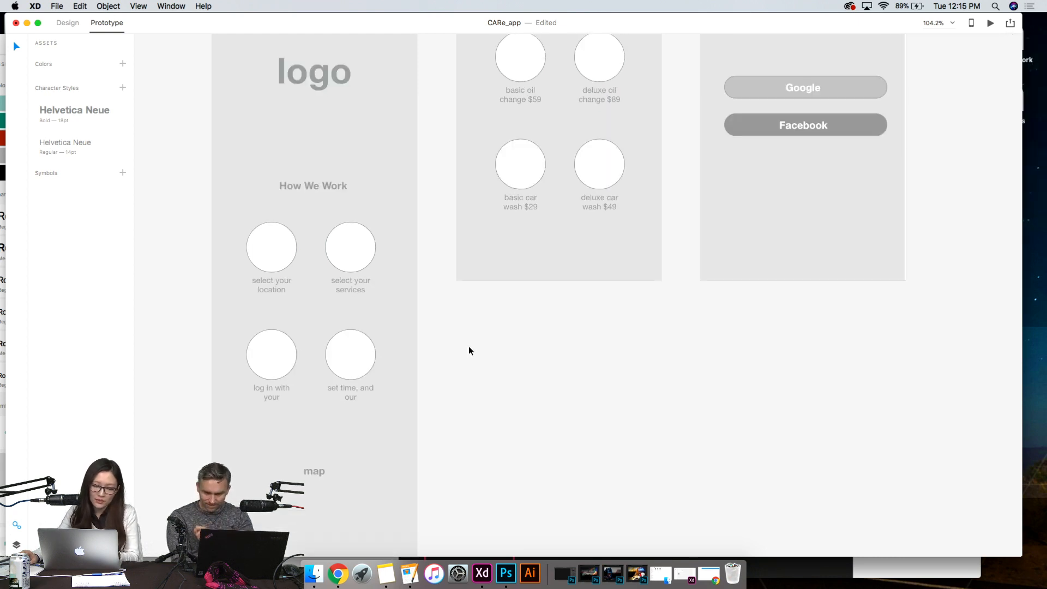
scroll(469, 351, down, 7)
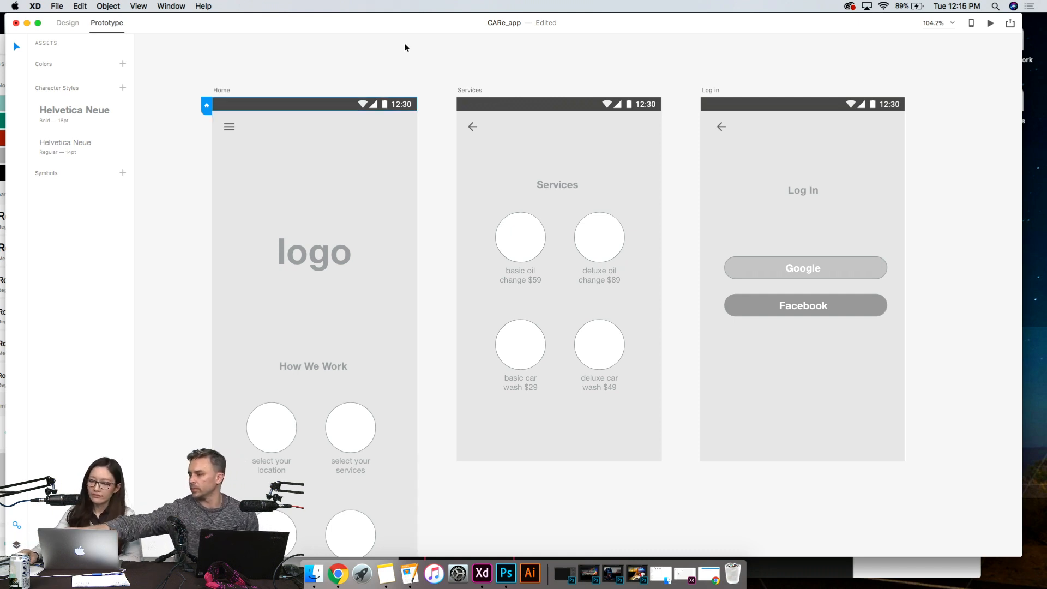
click(1011, 25)
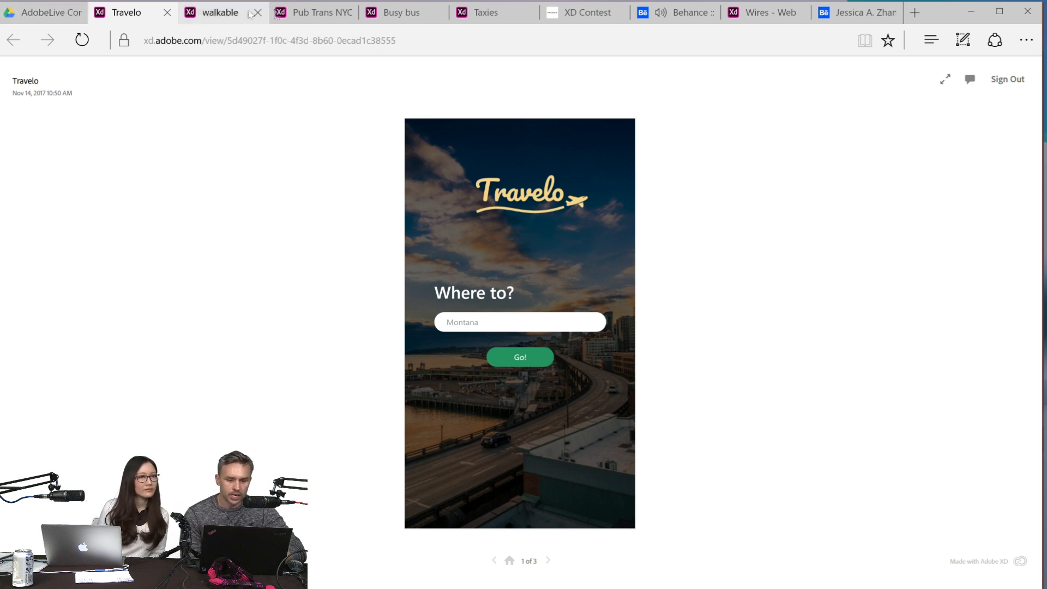
- On the Behance Live page, view the contest instructions and highlight the "Public Transportation" theme of the day
click(682, 12)
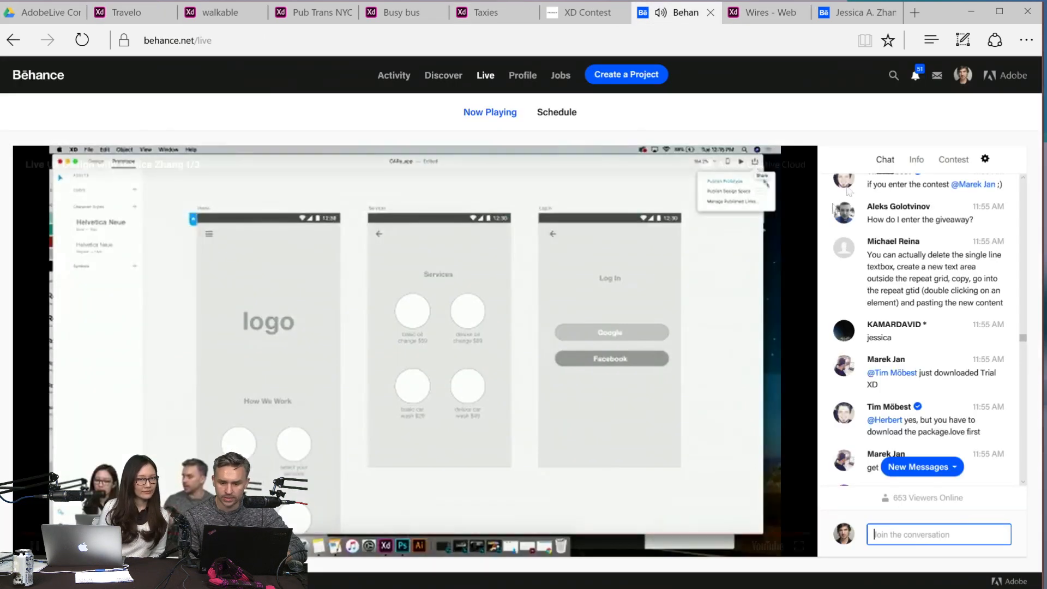
click(949, 170)
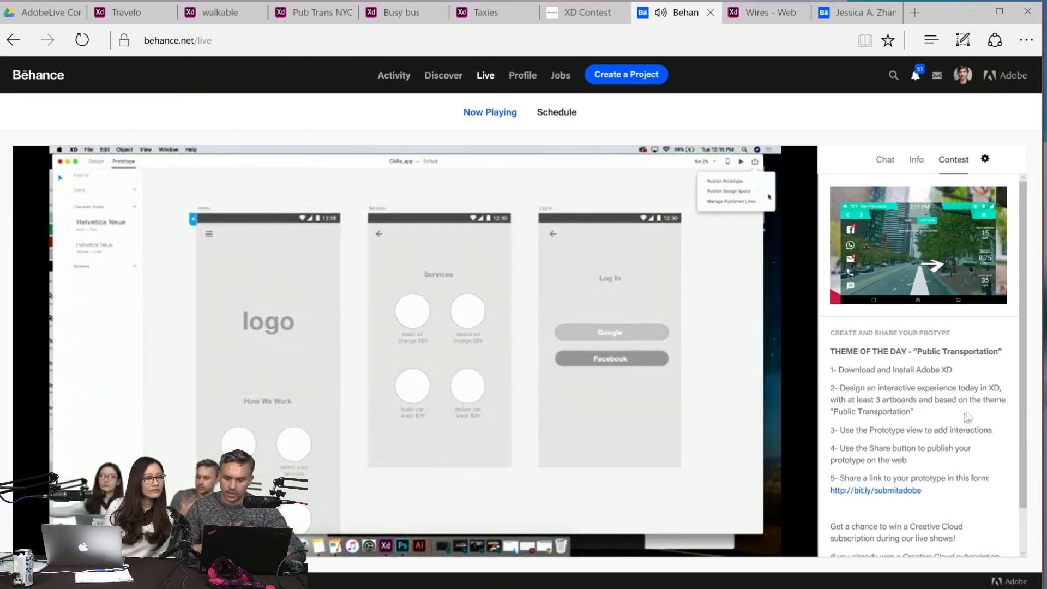
drag(913, 350, 953, 371)
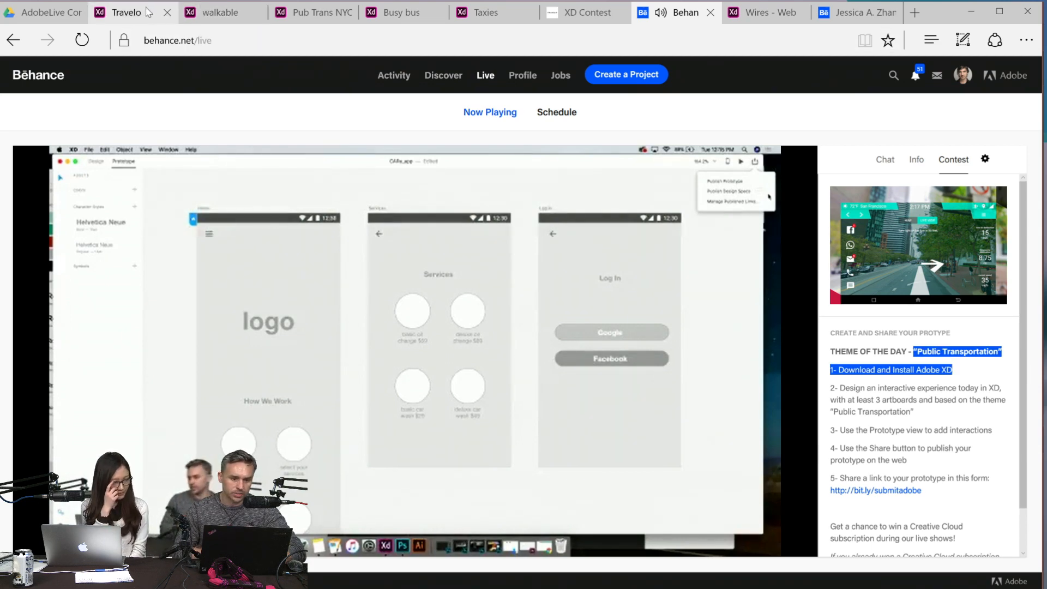
- View the Travelo contest prototype, proceed from its "Where to?" screen with Go! and browse the list of Montana cities
click(120, 12)
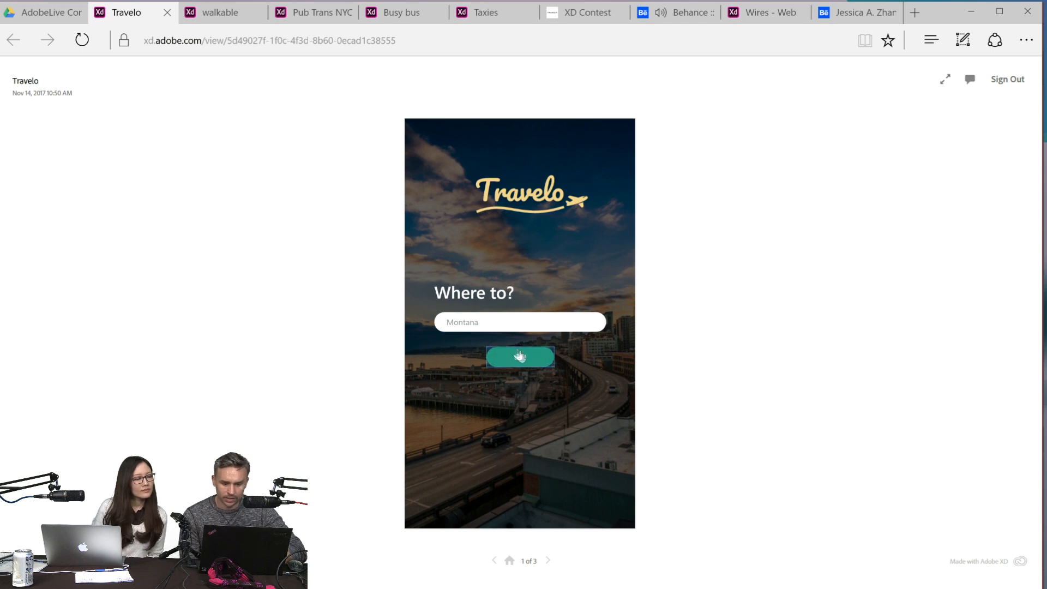
click(455, 226)
click(455, 226)
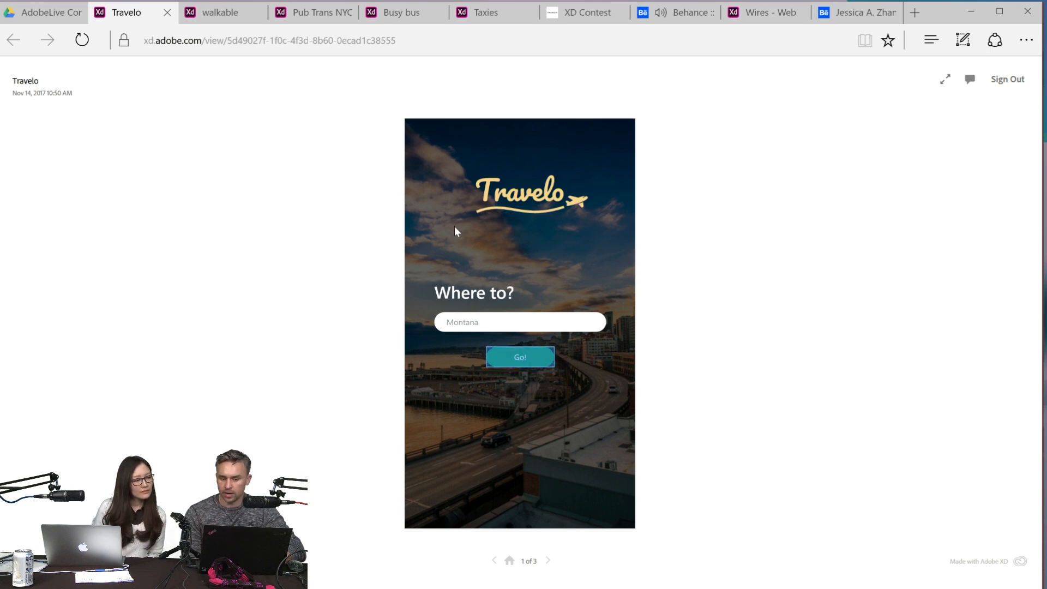
click(517, 361)
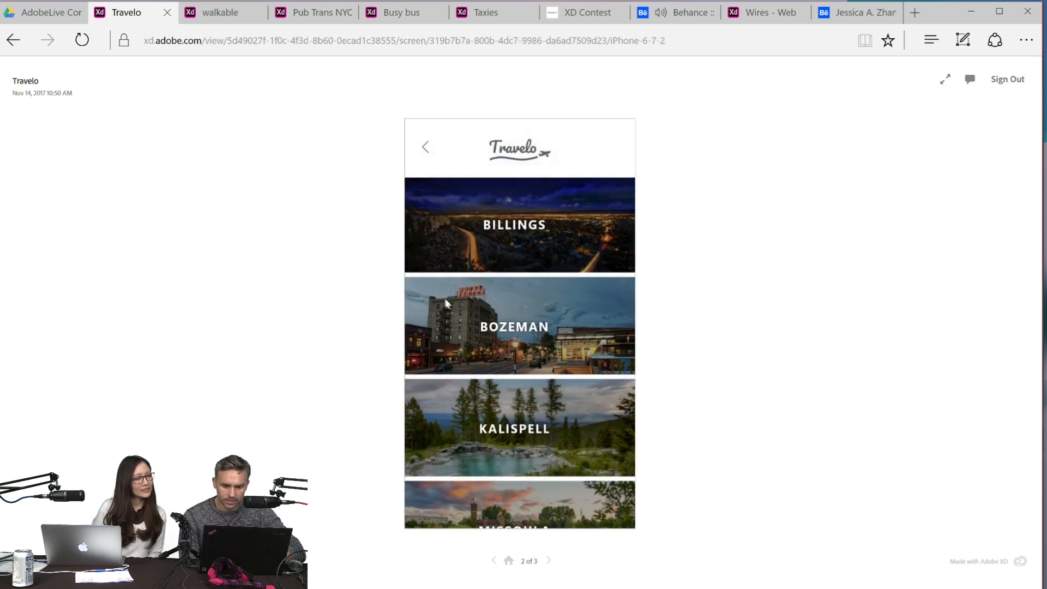
scroll(446, 299, down, 1)
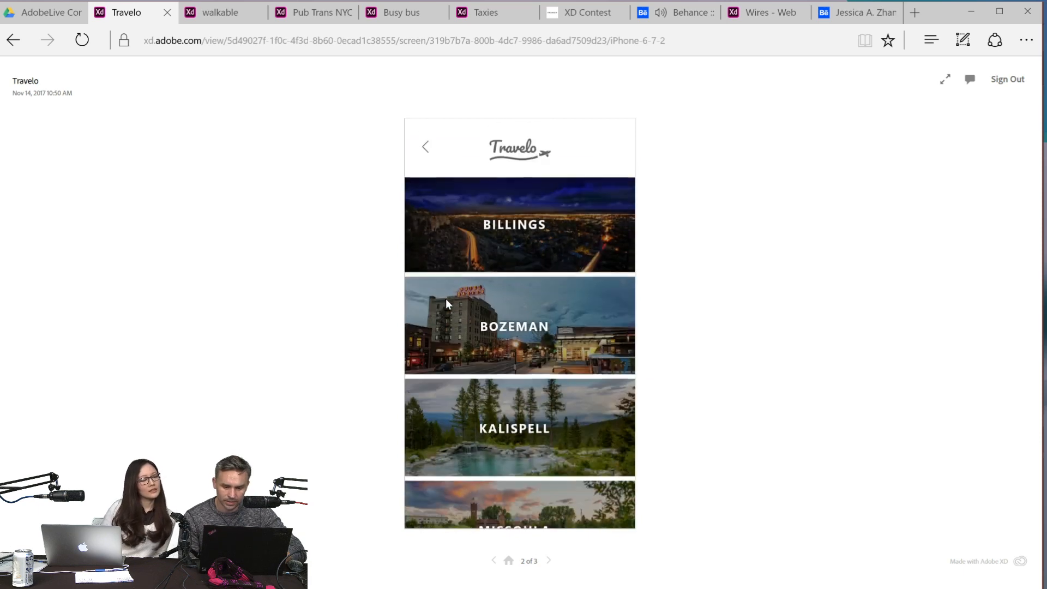
scroll(446, 298, up, 1)
scroll(446, 299, down, 1)
scroll(447, 299, up, 1)
- Open the Billings destination in the Travelo prototype, review its page and go back to the start screen
click(471, 208)
scroll(473, 212, down, 2)
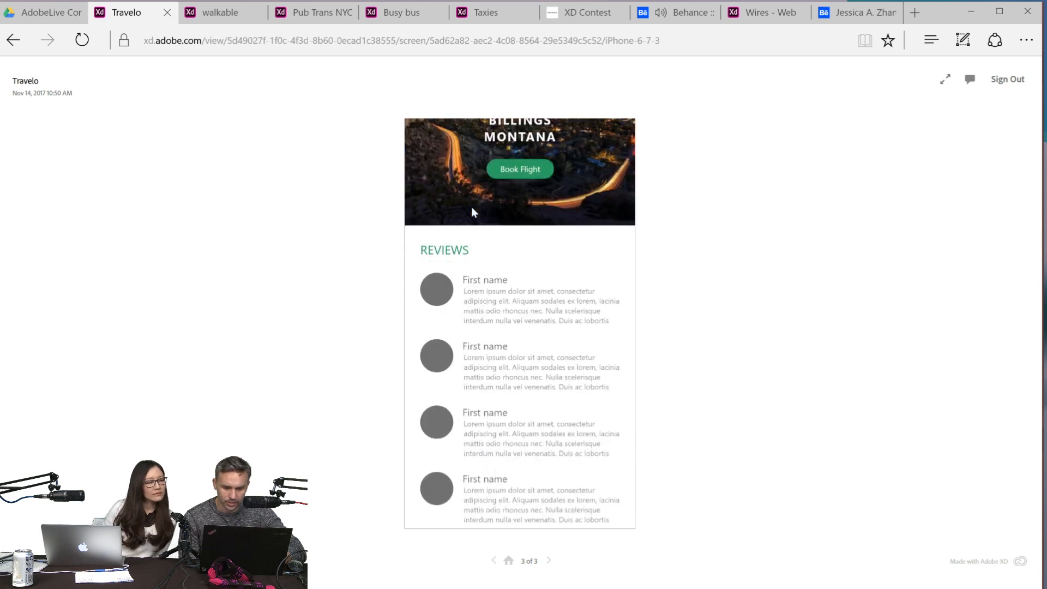
scroll(472, 211, up, 2)
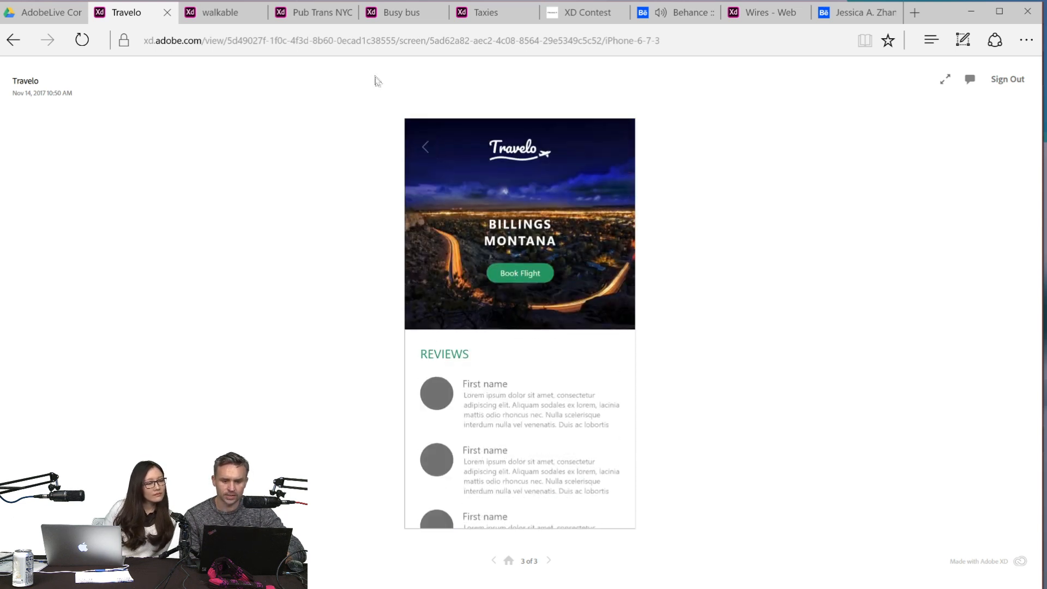
click(426, 146)
click(426, 147)
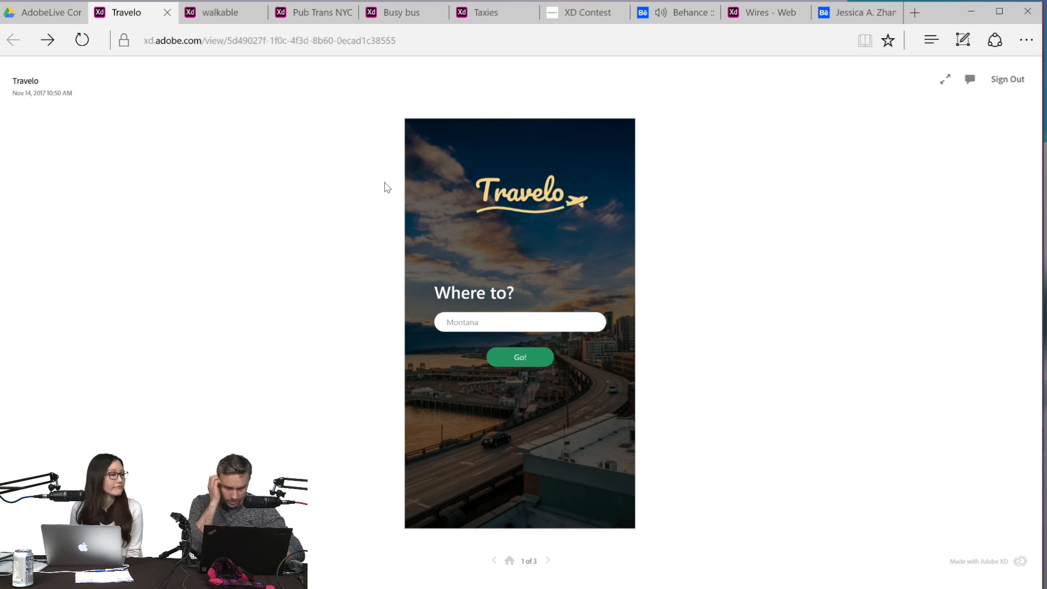
- Test the walkable prototype from Go! through Open Maps to the route map, and finish with Done
click(208, 16)
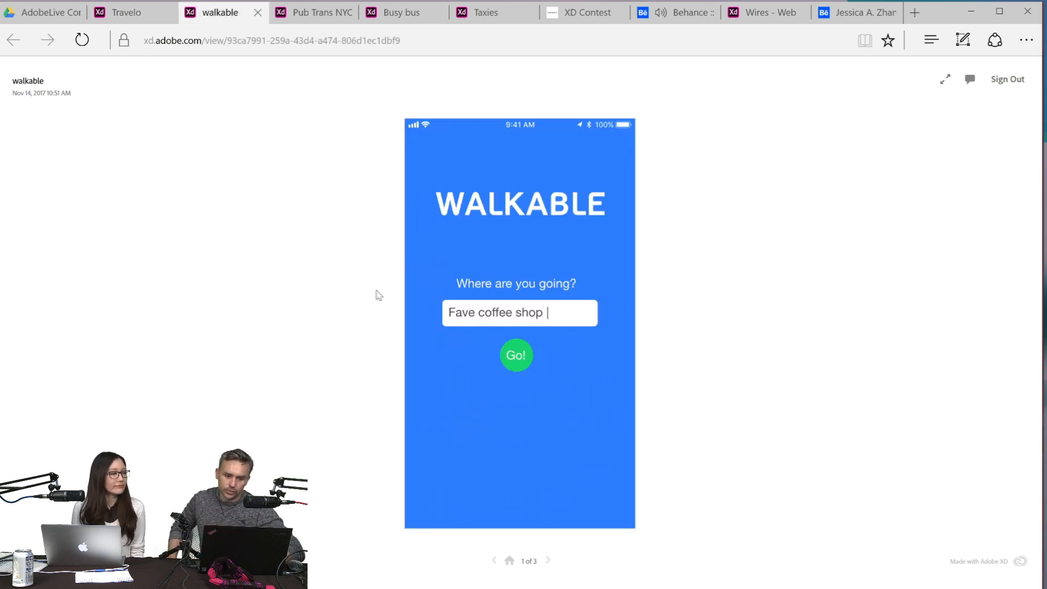
click(510, 356)
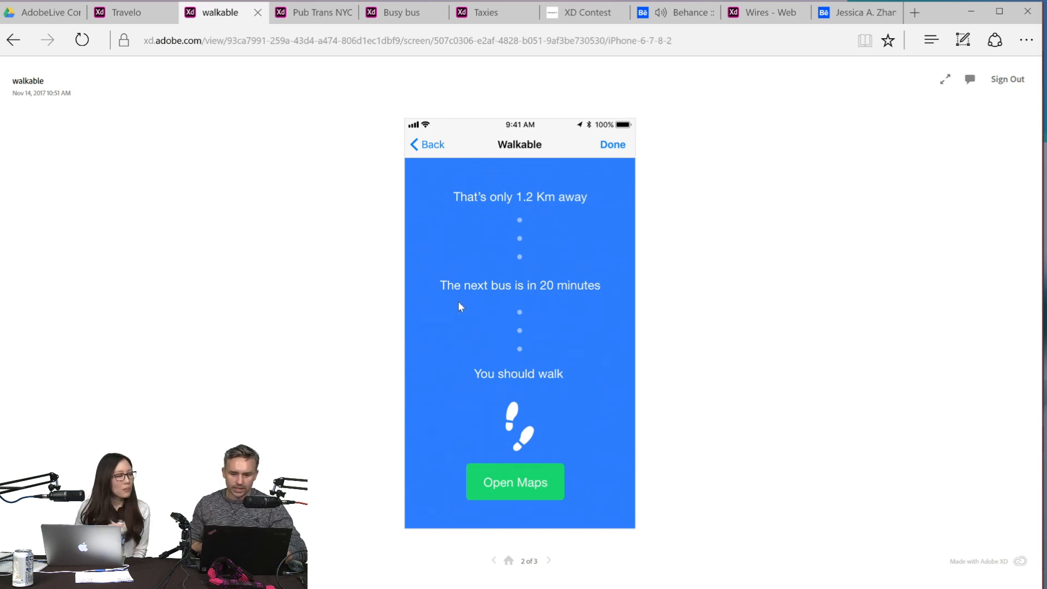
click(508, 489)
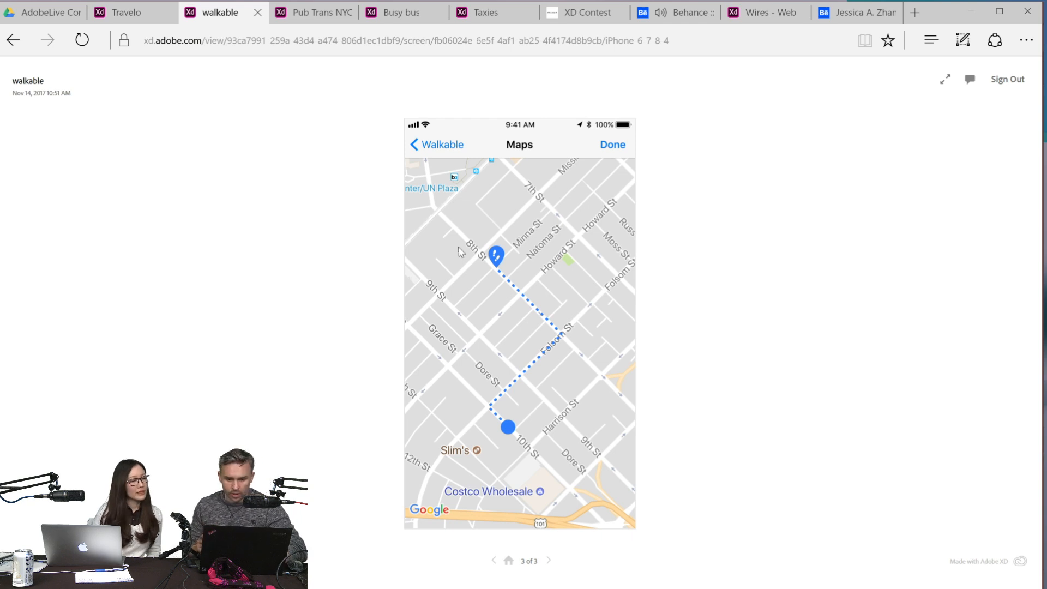
click(503, 405)
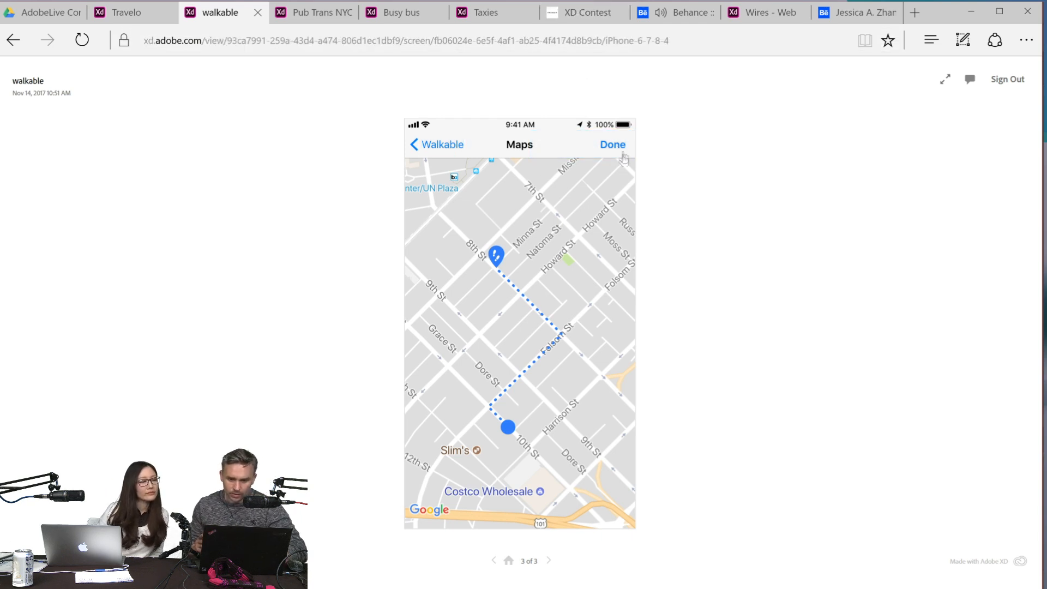
click(482, 262)
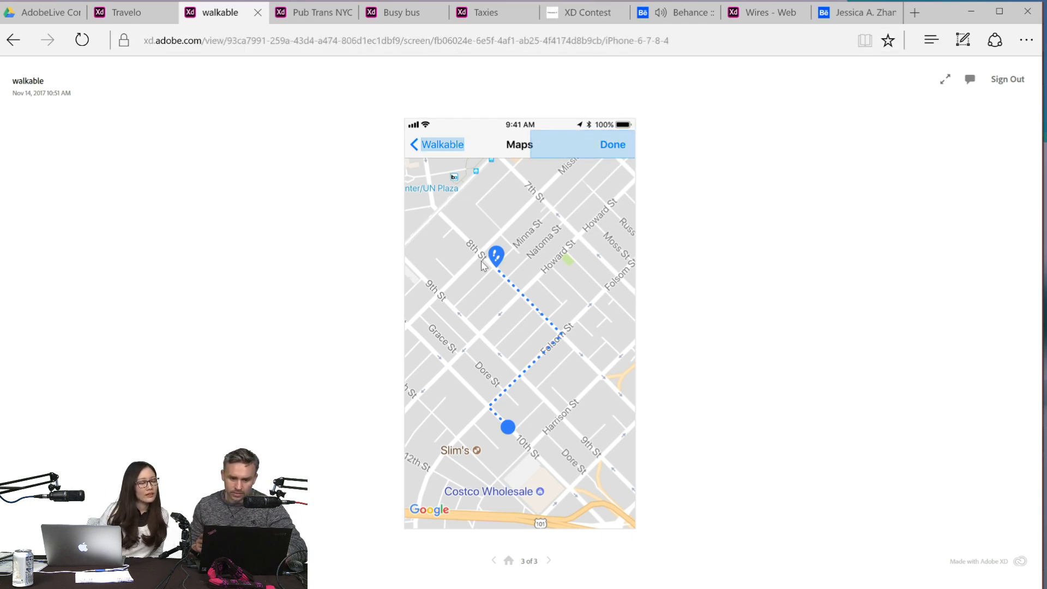
click(606, 146)
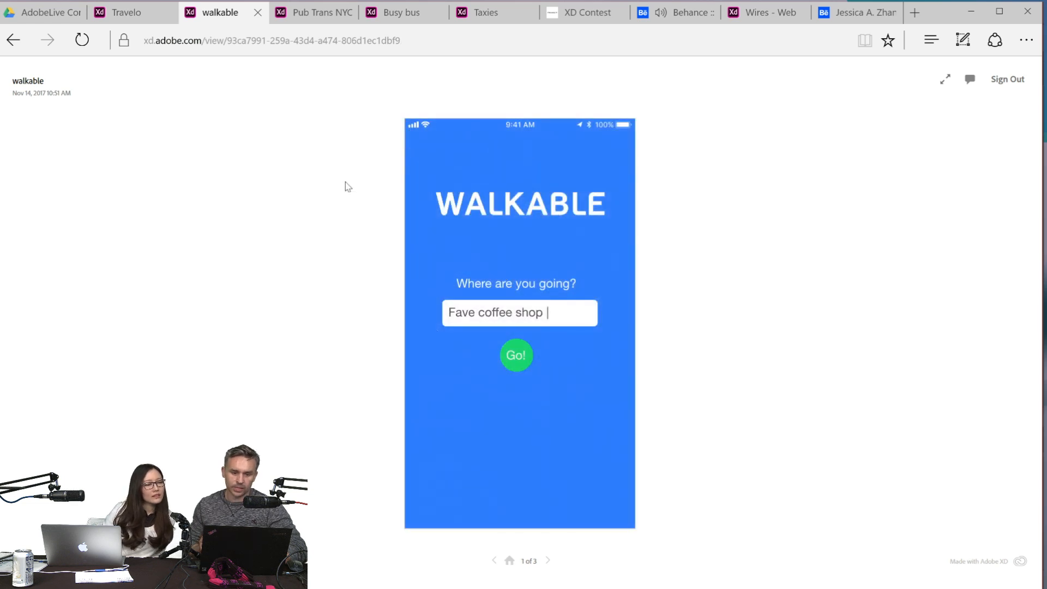
- Open the Pub Trans NYC prototype and test it from the splash screen through the From and To points to the best route
click(312, 15)
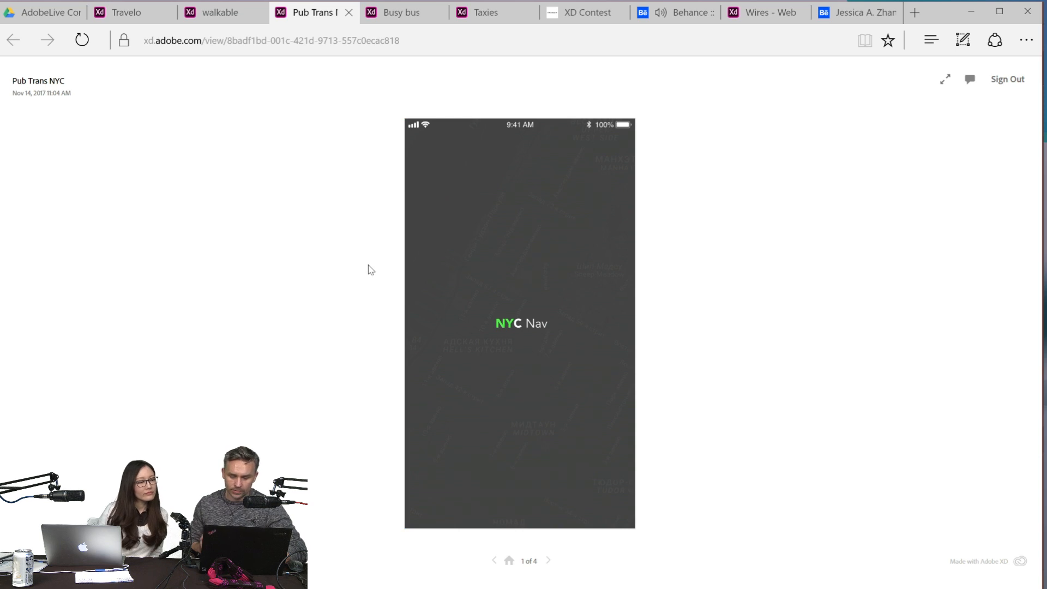
click(516, 327)
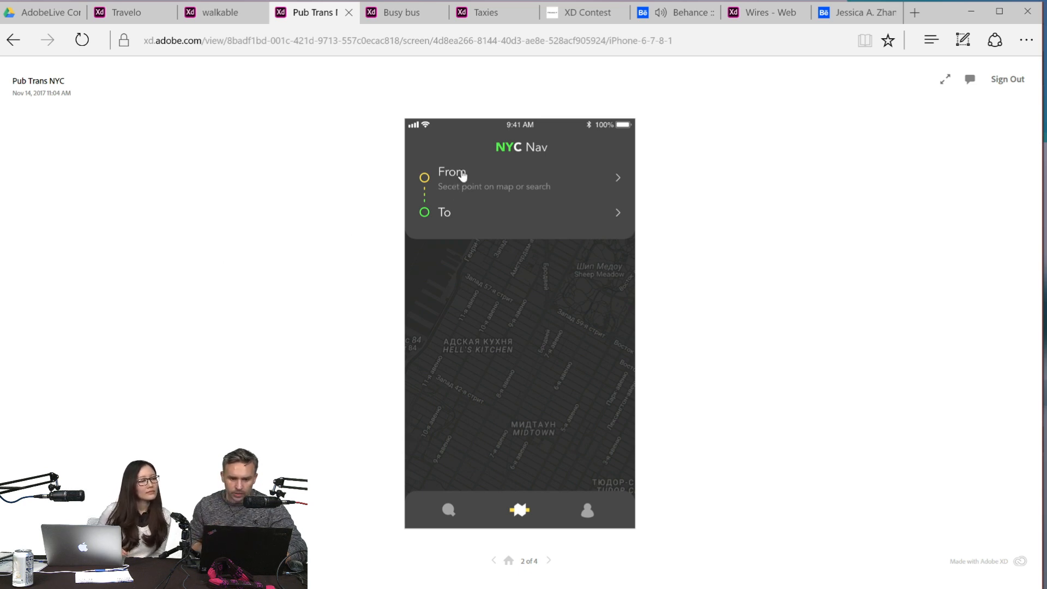
click(511, 192)
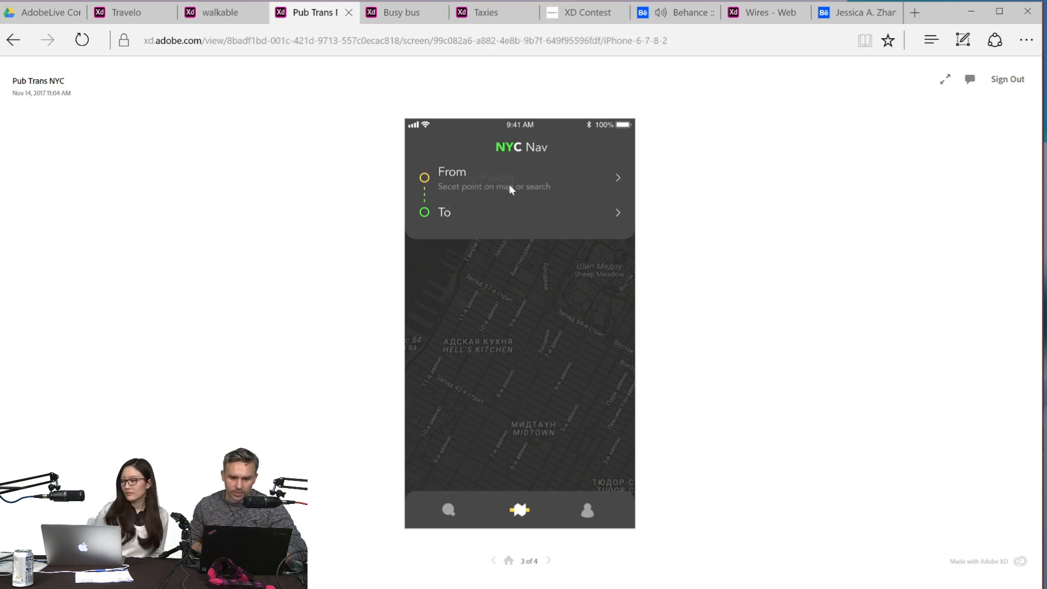
click(521, 338)
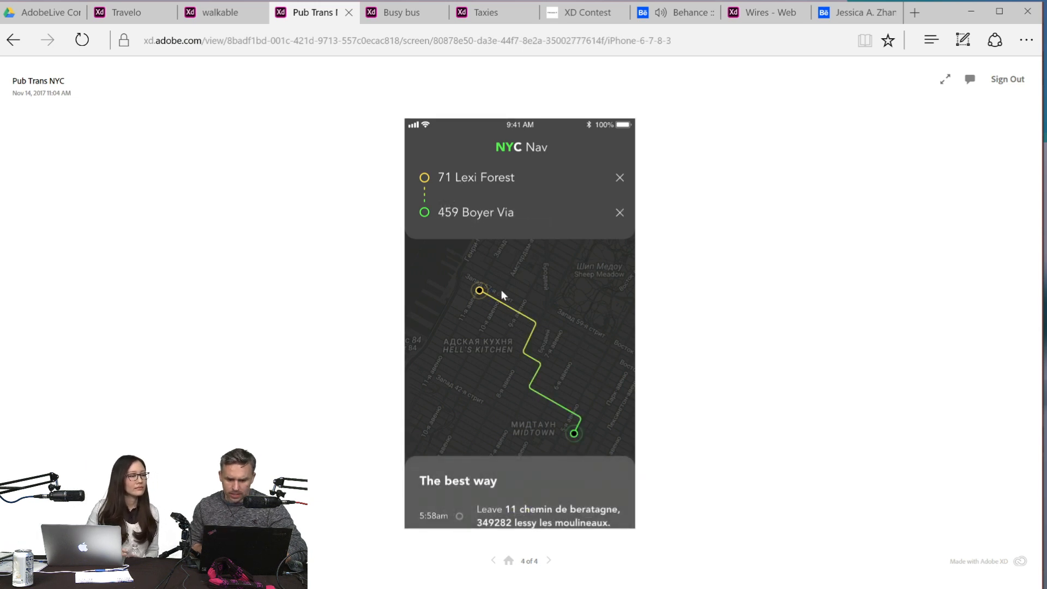
scroll(499, 498, down, 1)
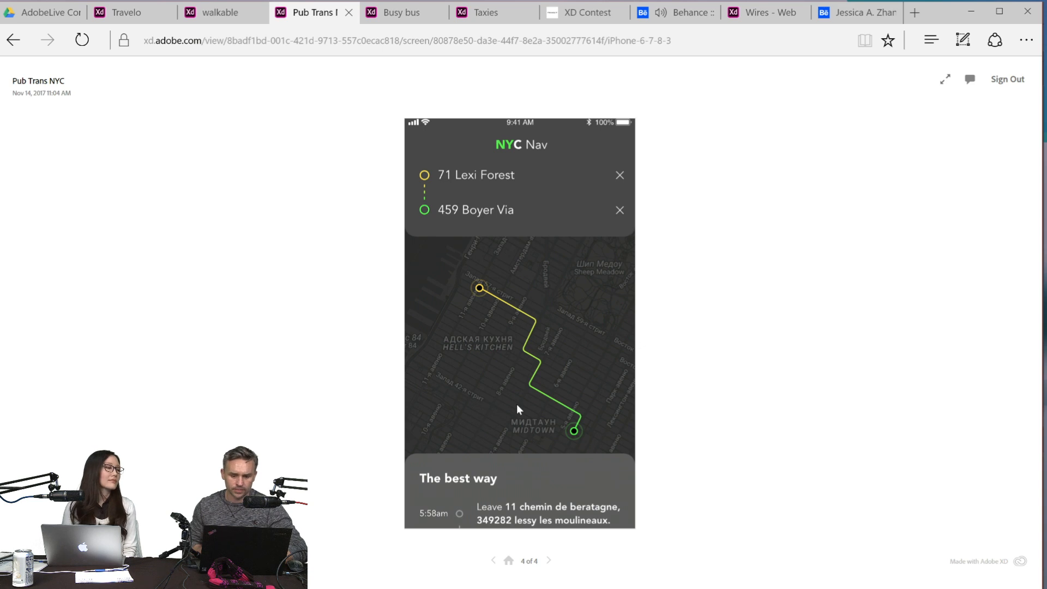
- Open the Busy bus prototype, view its Schedule screen and go to its home screen
click(413, 11)
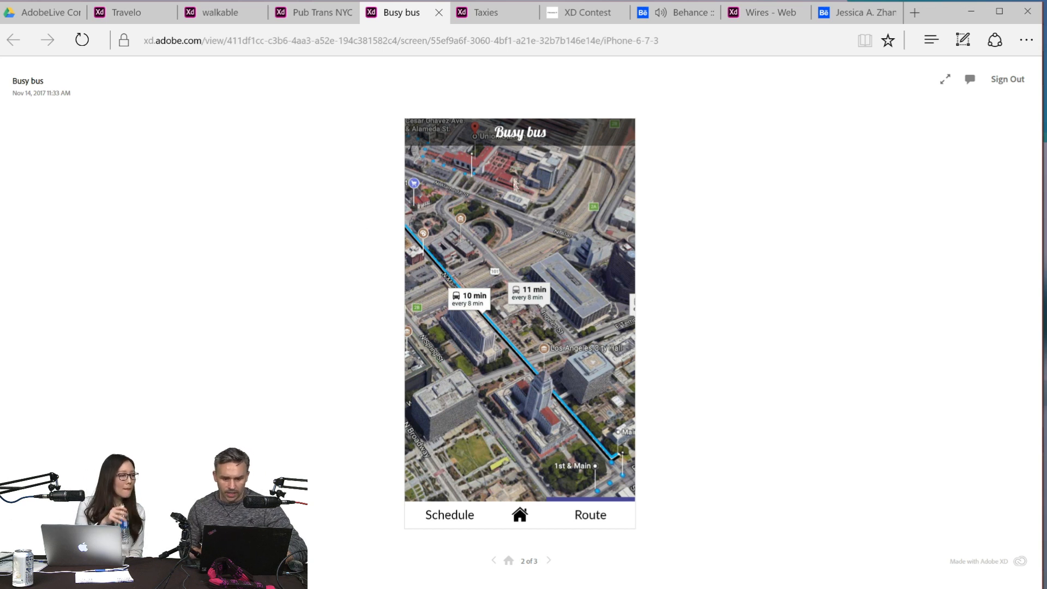
click(508, 445)
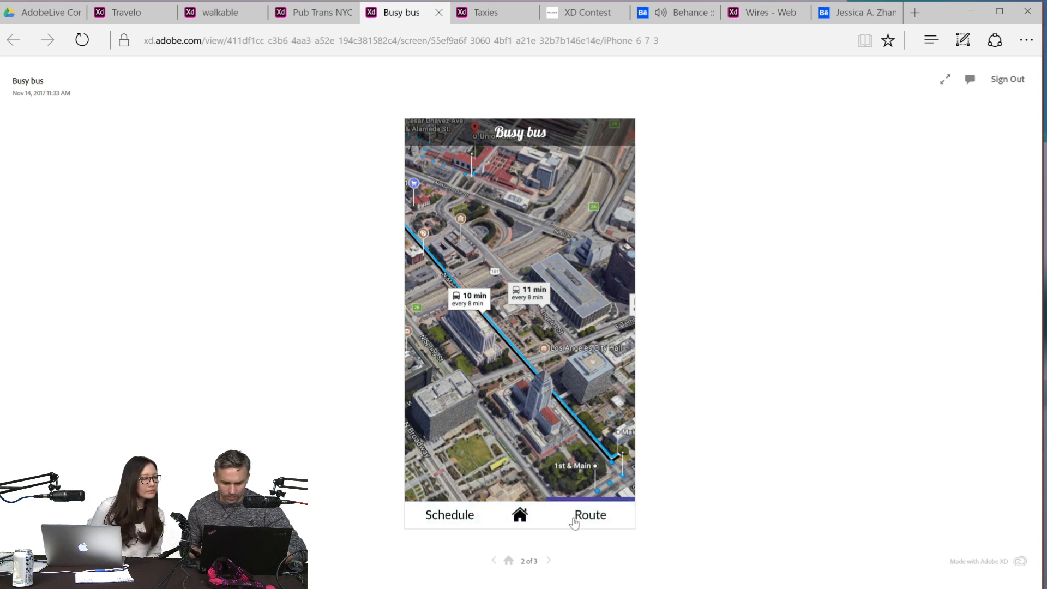
click(432, 519)
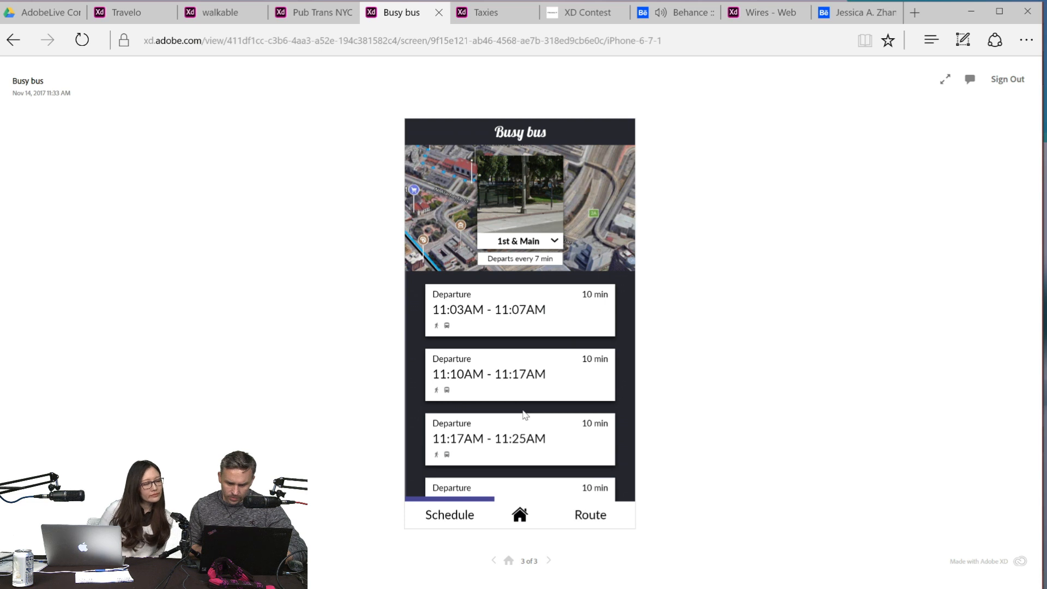
click(525, 519)
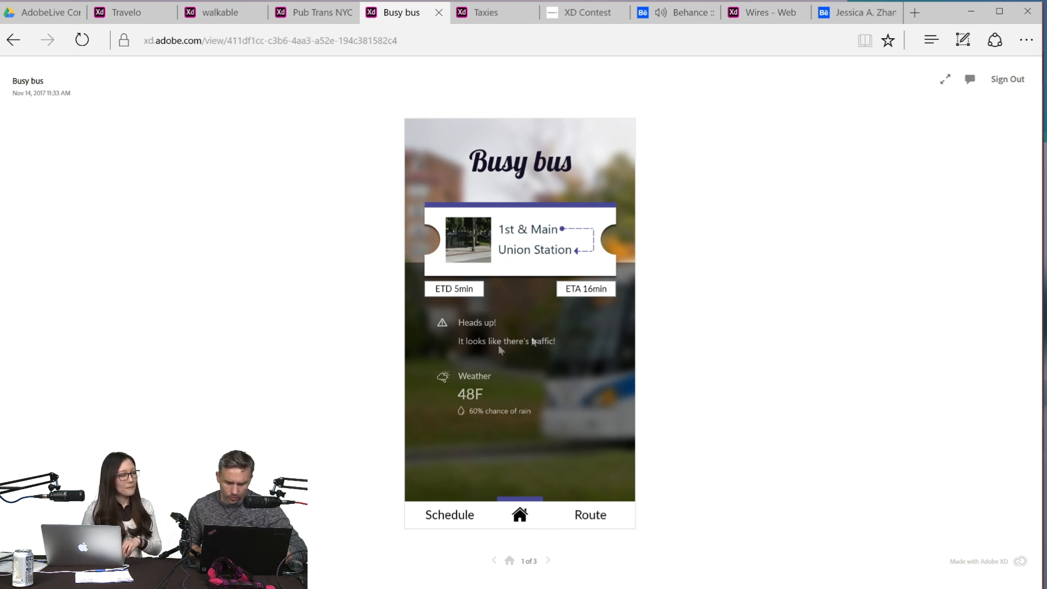
- Test the Busy bus navigation by switching between the Route, home and Schedule screens, ending on Route
click(591, 522)
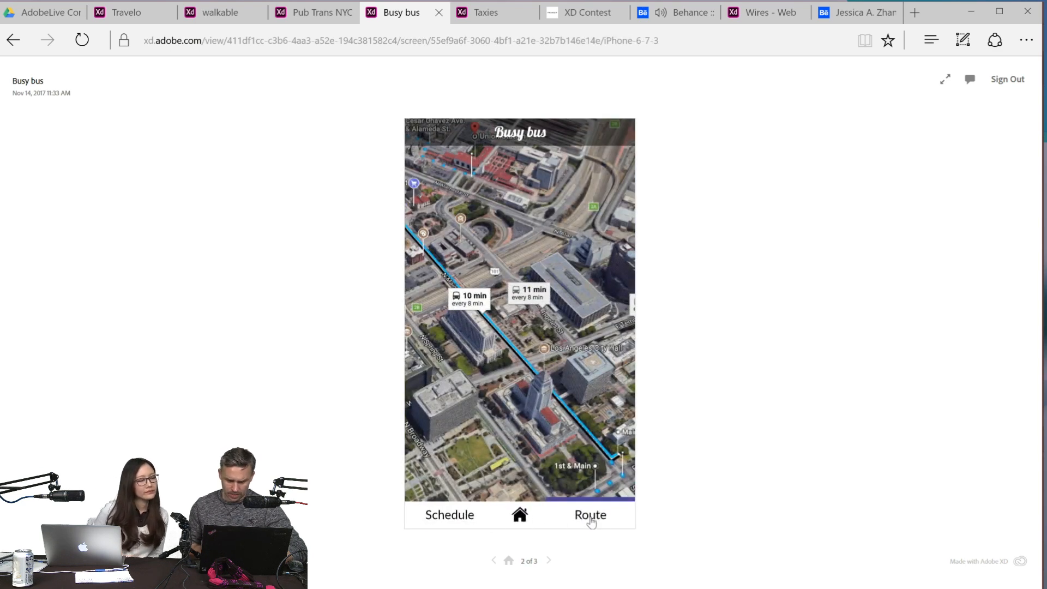
click(592, 523)
click(592, 523)
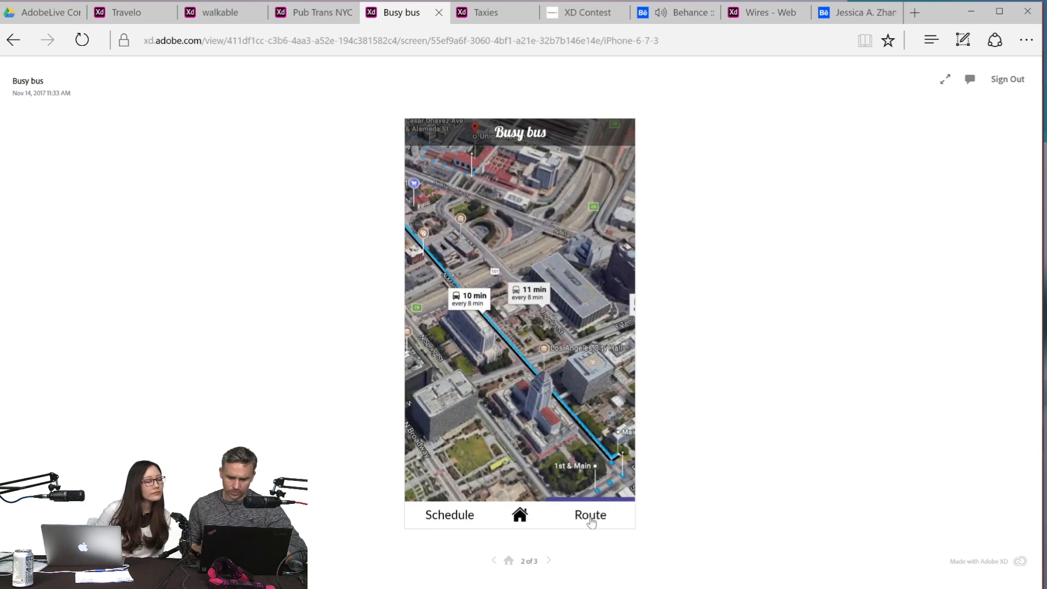
click(530, 516)
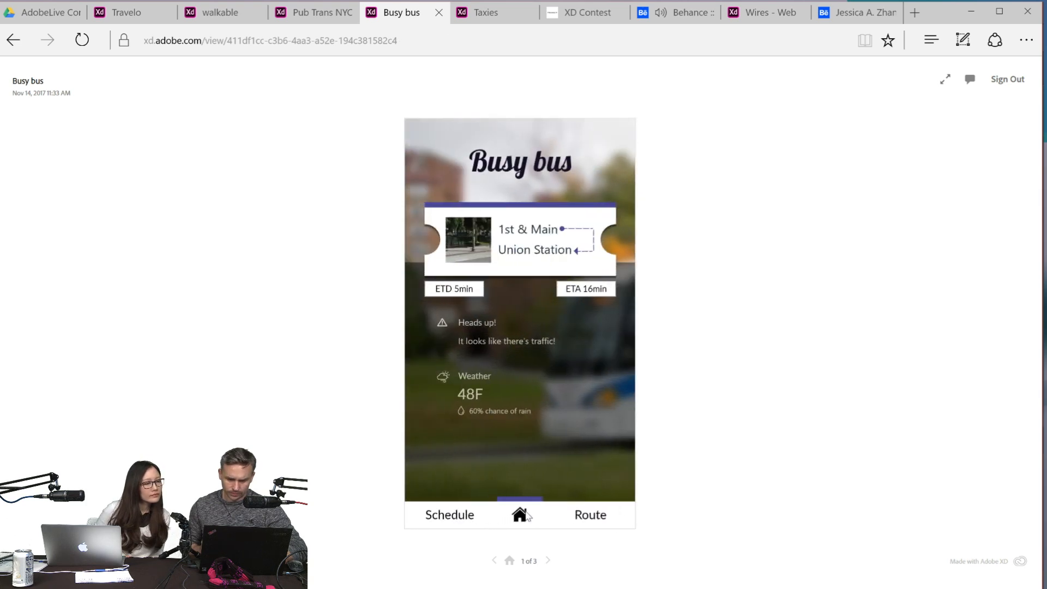
click(449, 527)
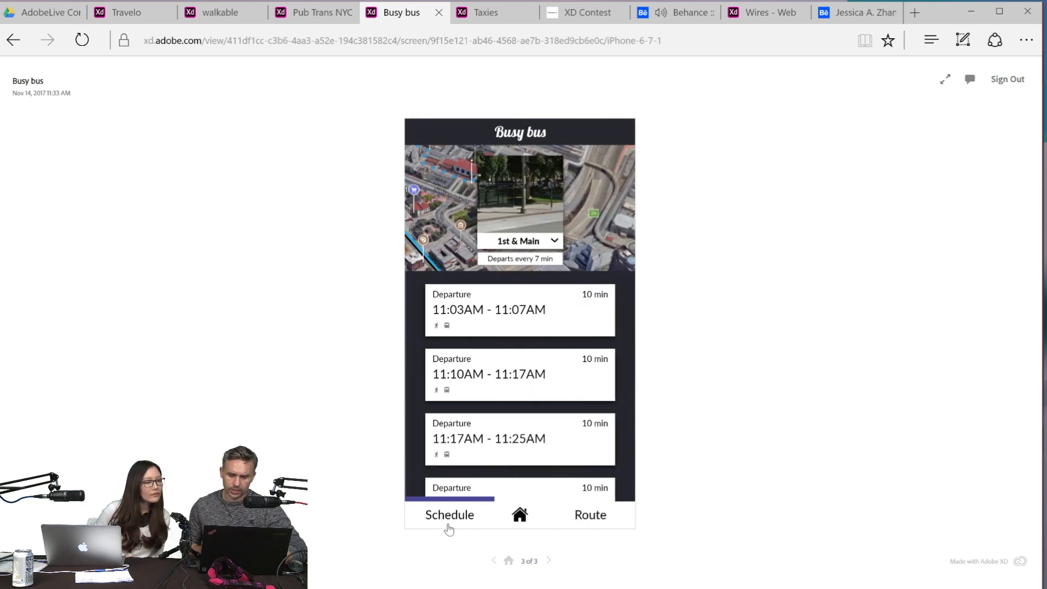
click(519, 518)
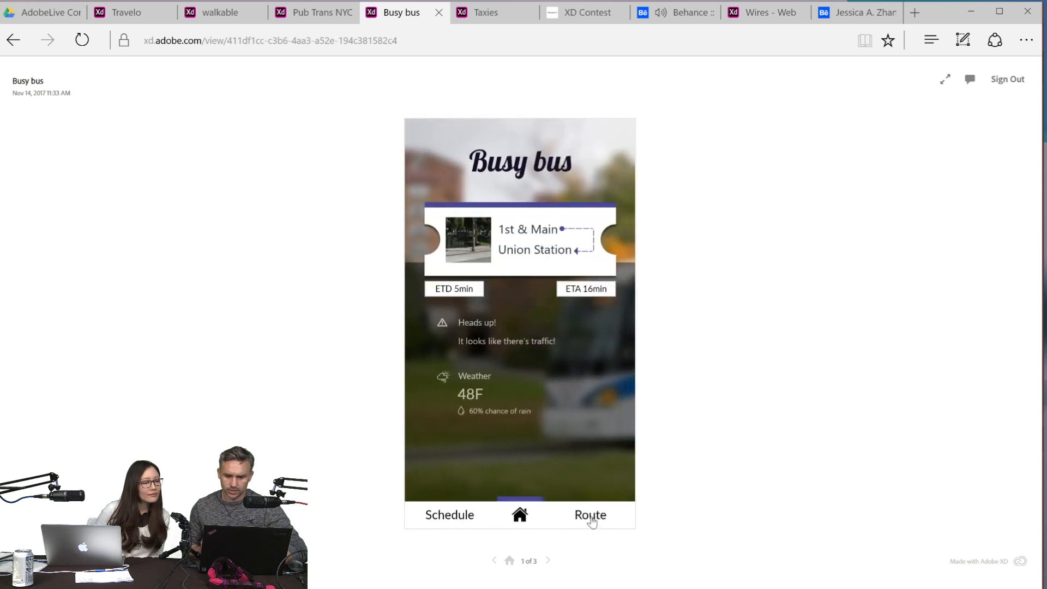
click(591, 522)
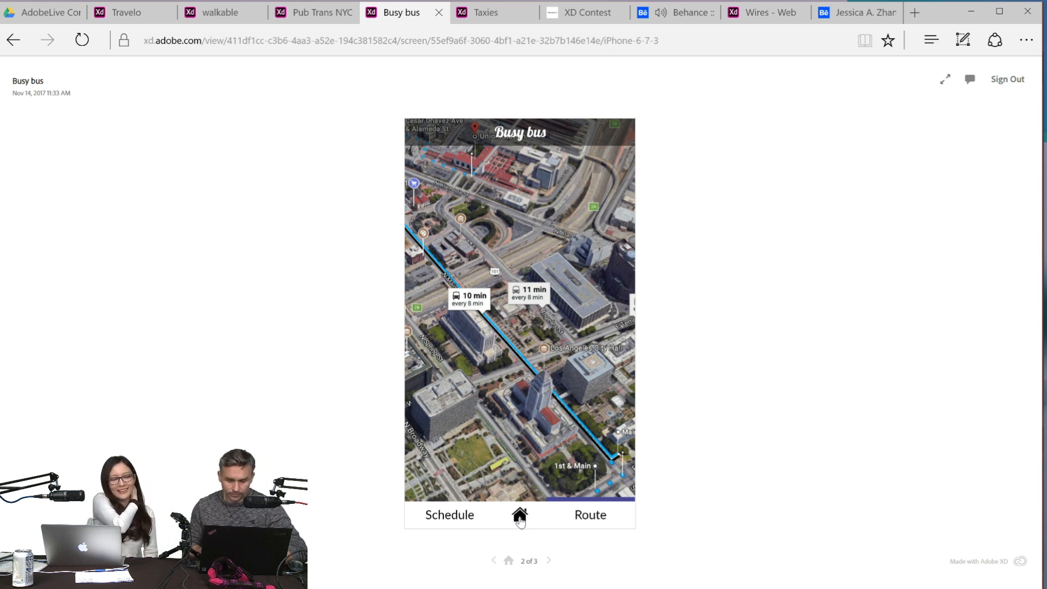
- Open the Taxies prototype, enter Taxi Near Me and examine the list of available drivers
click(487, 18)
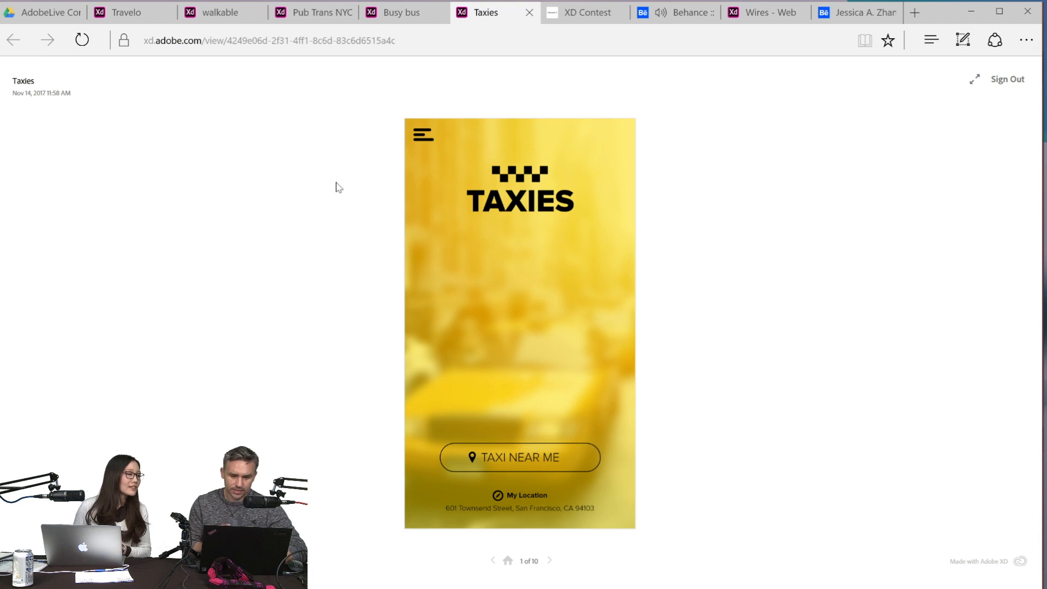
click(506, 456)
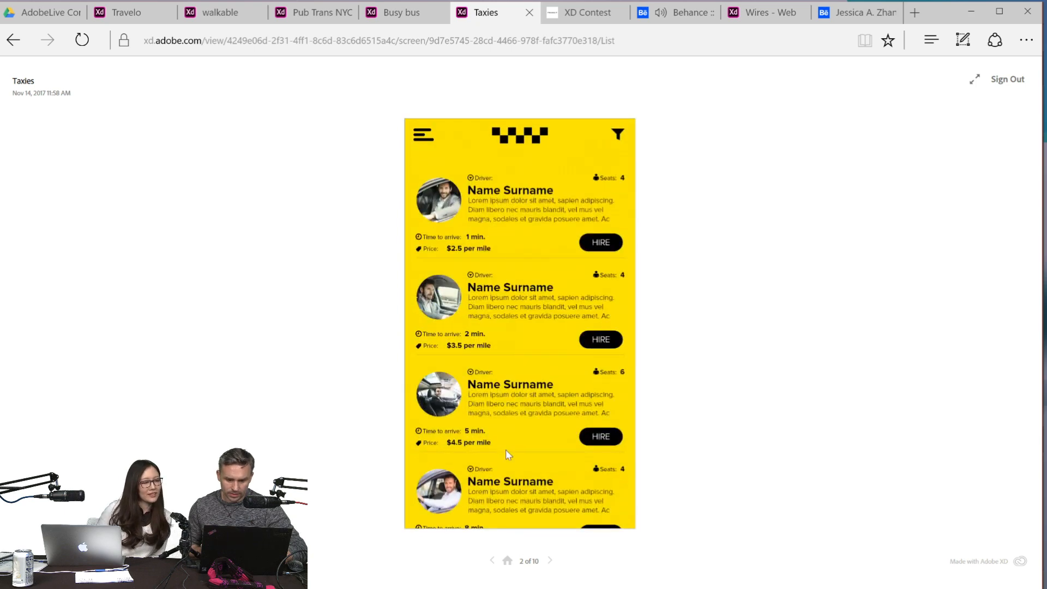
scroll(506, 449, down, 1)
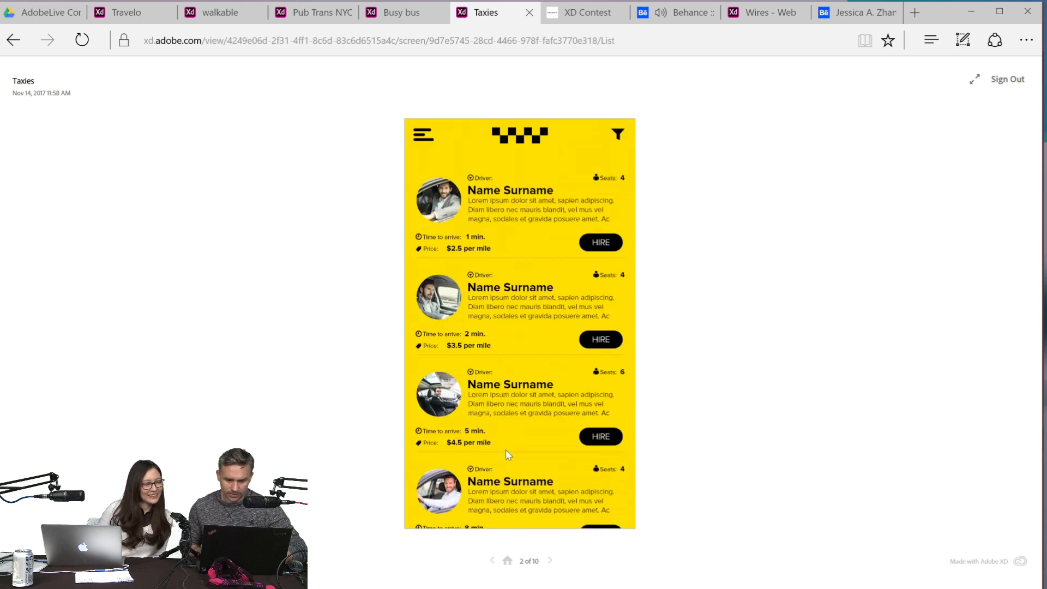
scroll(506, 449, up, 1)
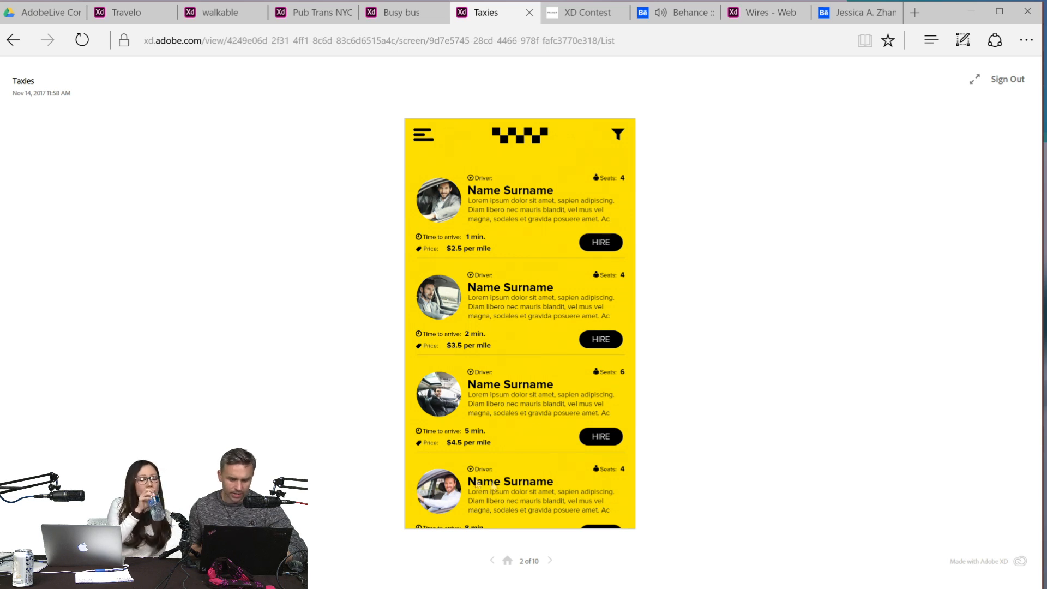
click(552, 203)
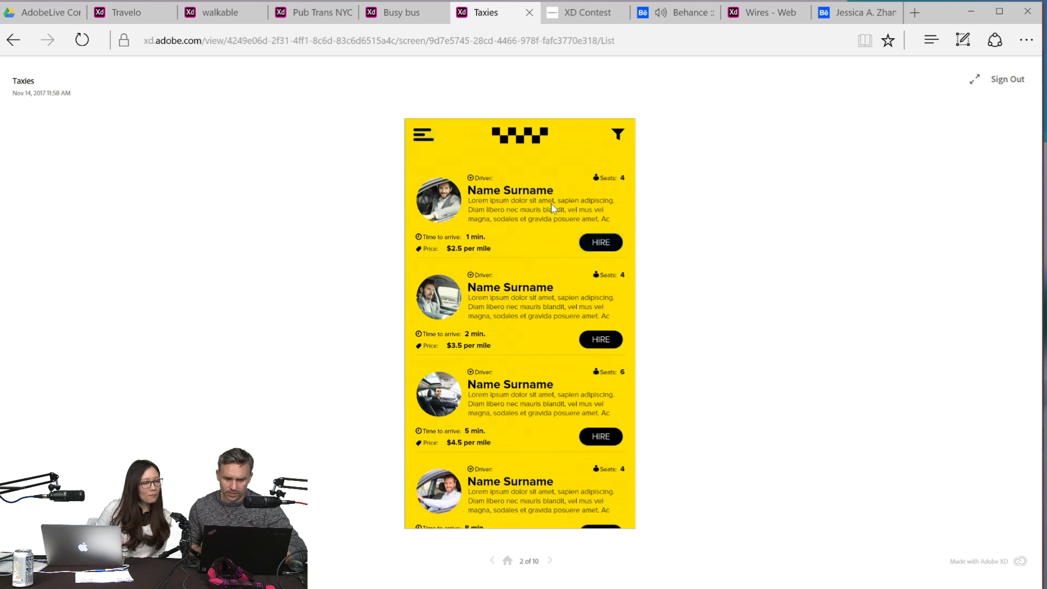
- Hire the first listed driver in the Taxies prototype, confirm the request and continue past the waiting screen to the driver's acceptance
click(600, 247)
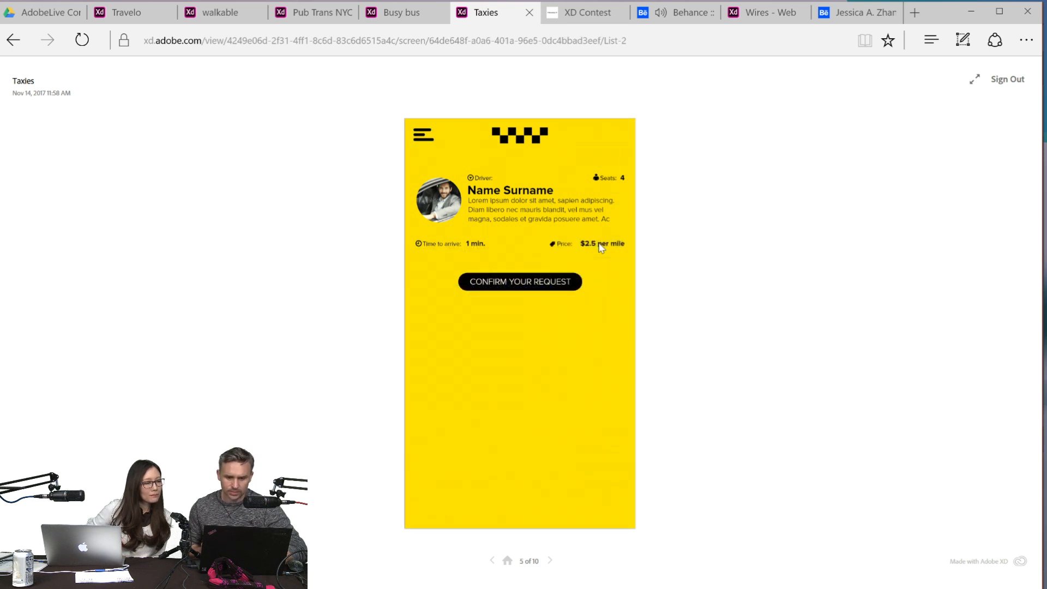
click(515, 284)
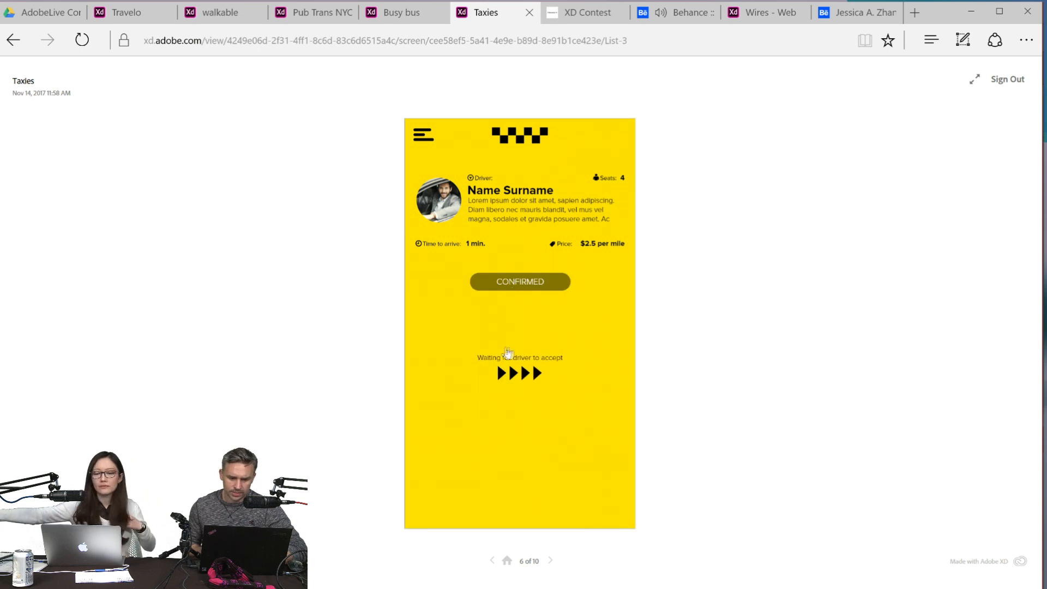
click(478, 331)
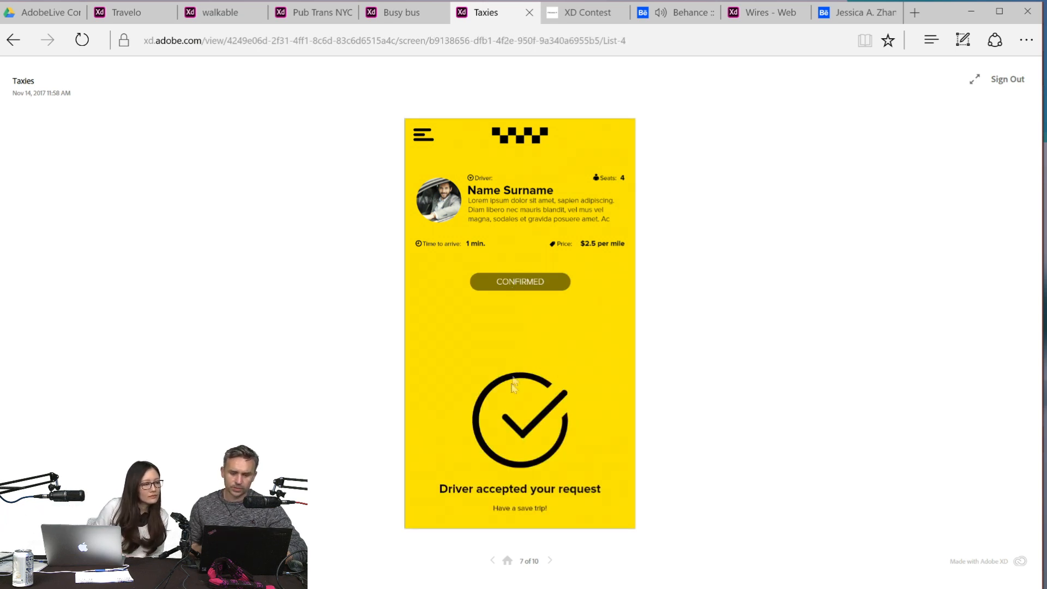
click(526, 335)
click(533, 381)
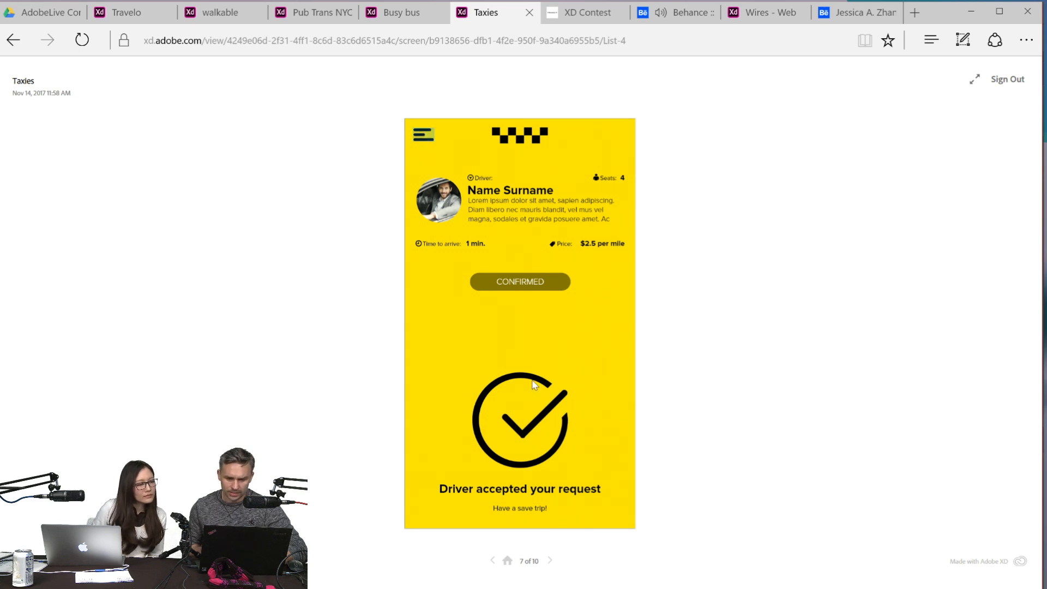
click(492, 294)
click(451, 280)
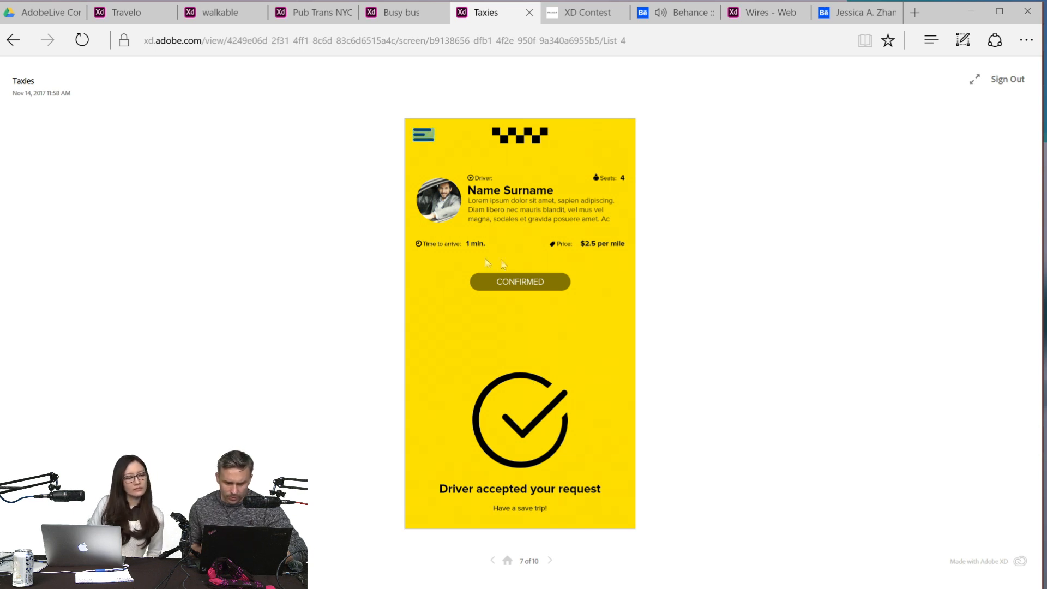
click(525, 276)
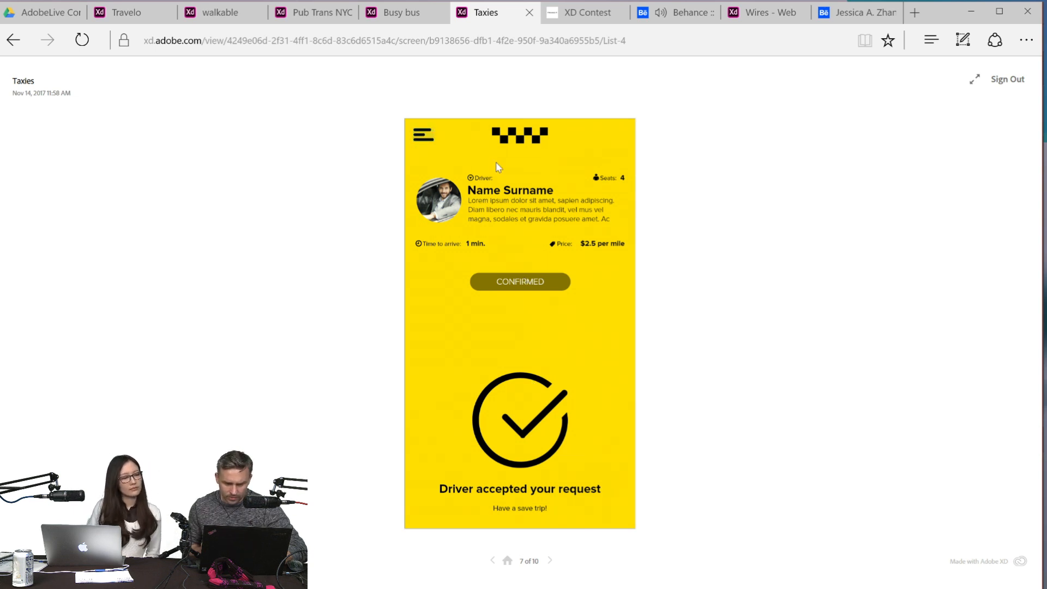
- Open the Taxies side menu from the accepted-request screen and go to Home
click(421, 136)
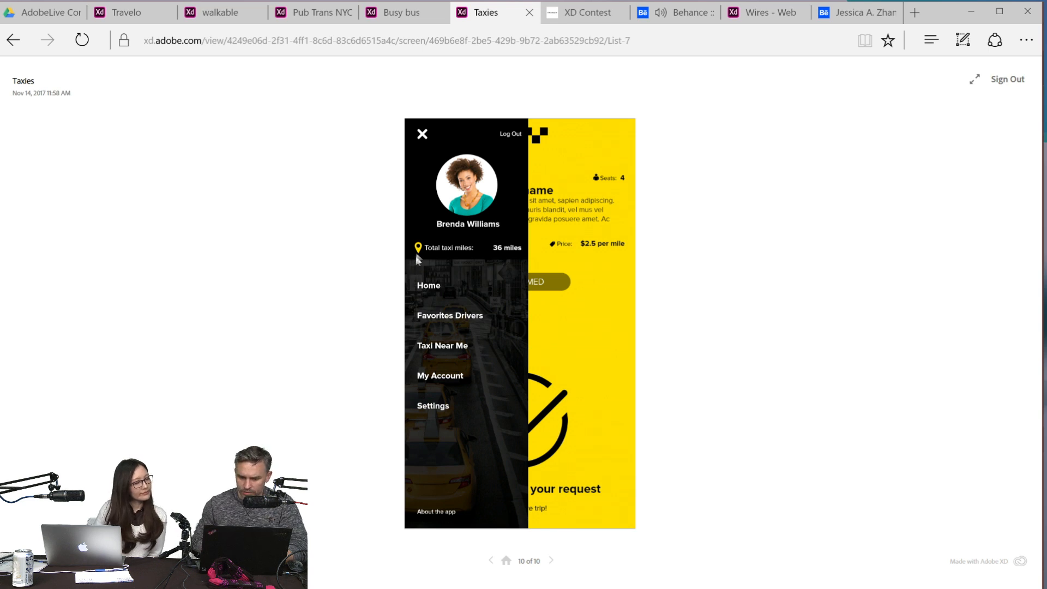
click(415, 205)
click(429, 286)
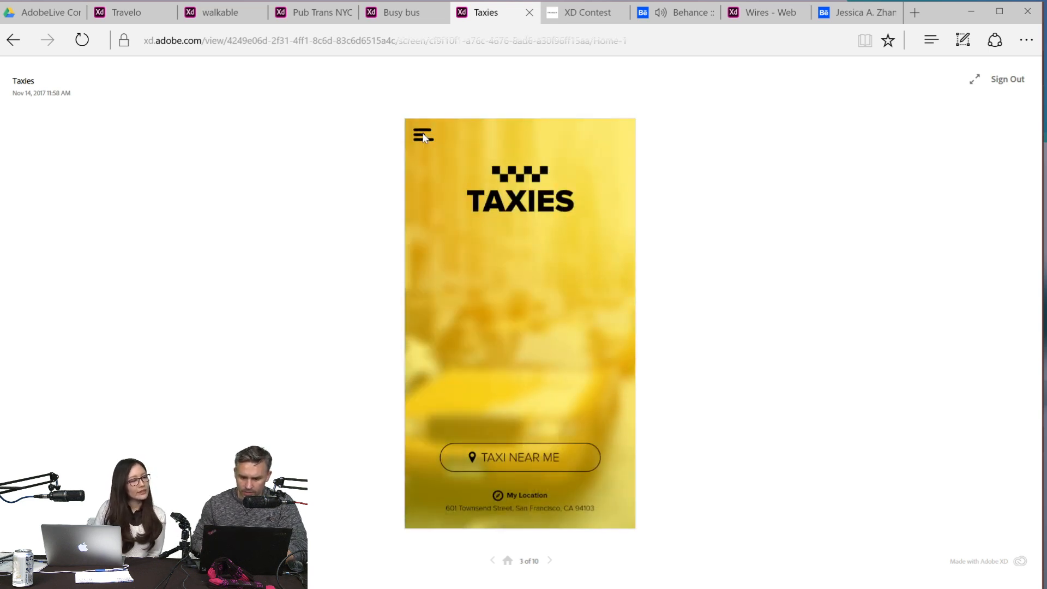
- Reopen the side menu on the Taxies home screen, check its interactive areas and test its close control
click(423, 136)
click(627, 307)
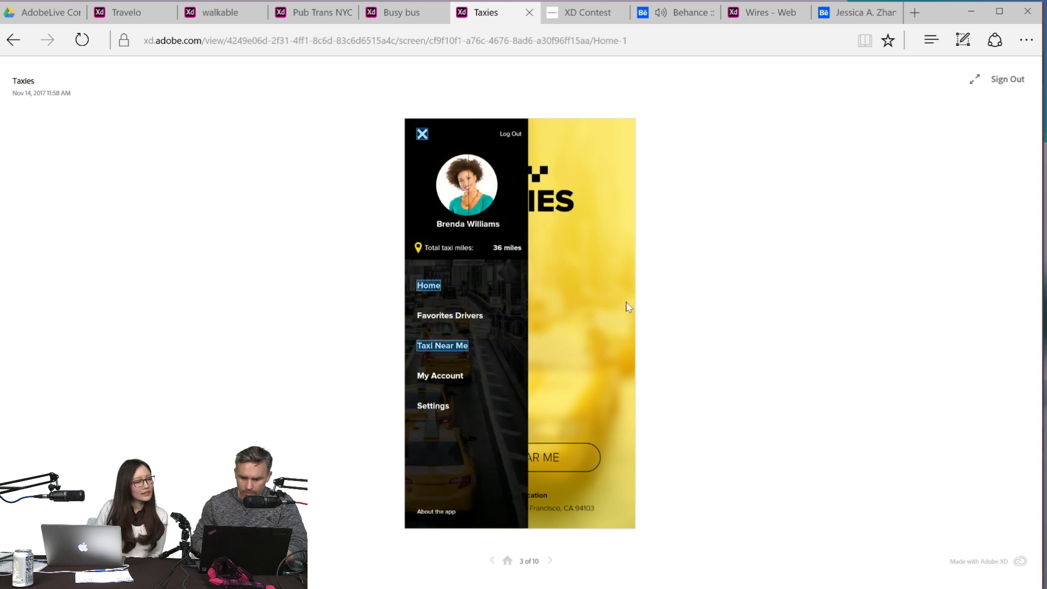
click(557, 447)
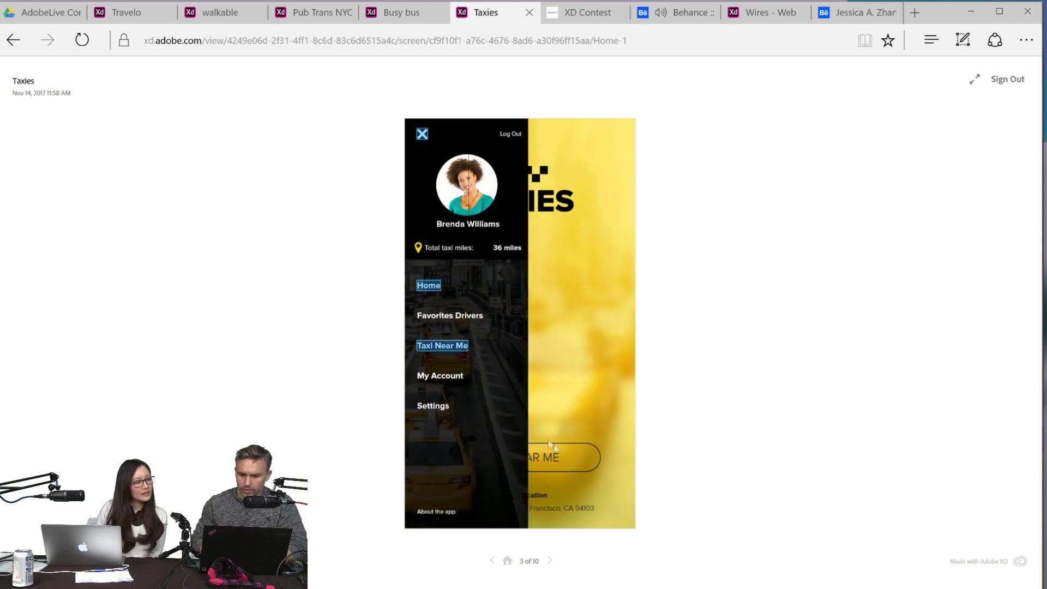
click(422, 133)
click(424, 138)
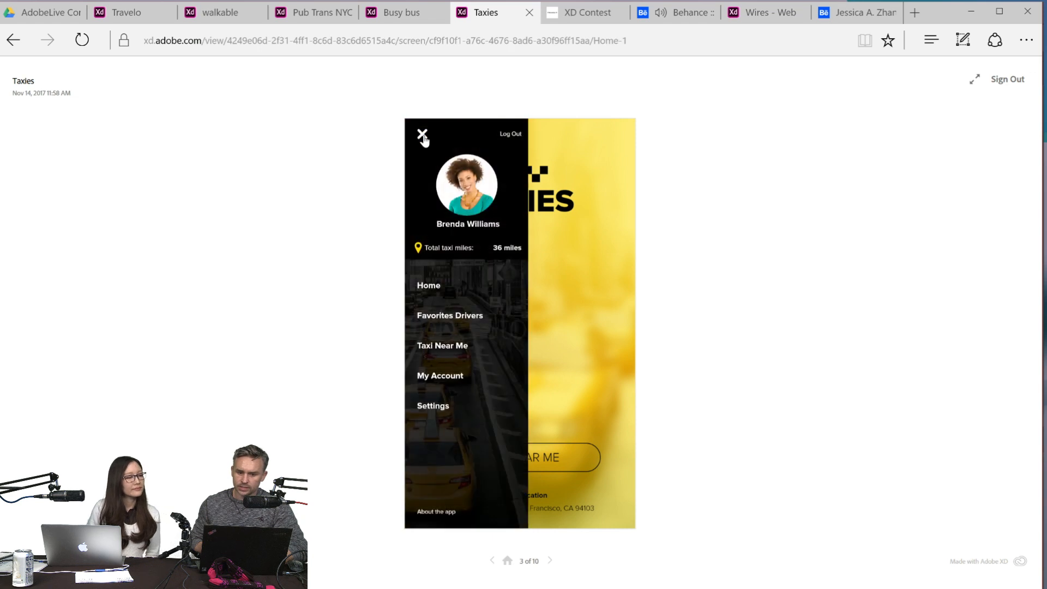
scroll(425, 140, up, 1)
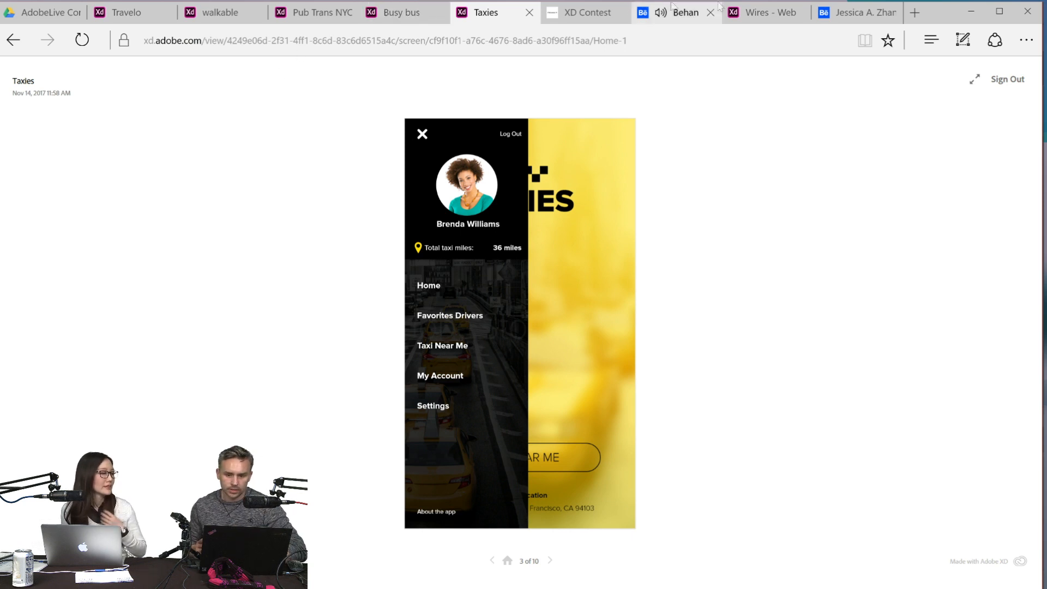
click(757, 13)
click(486, 13)
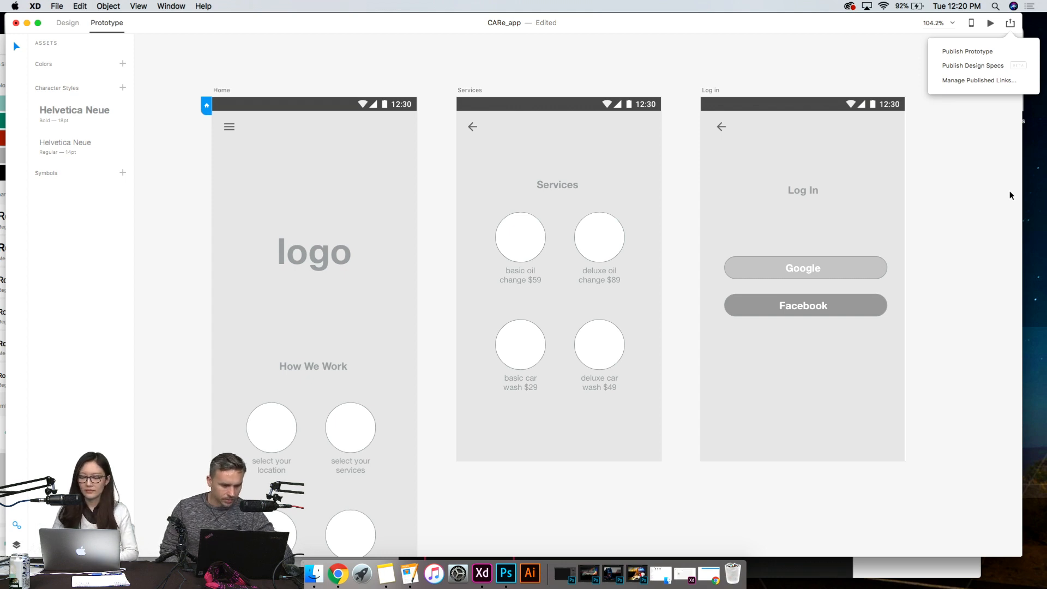
- Switch to Adobe XD, dismiss the publishing options and look over the Home, Services and Log in artboards of CARe_app
click(987, 207)
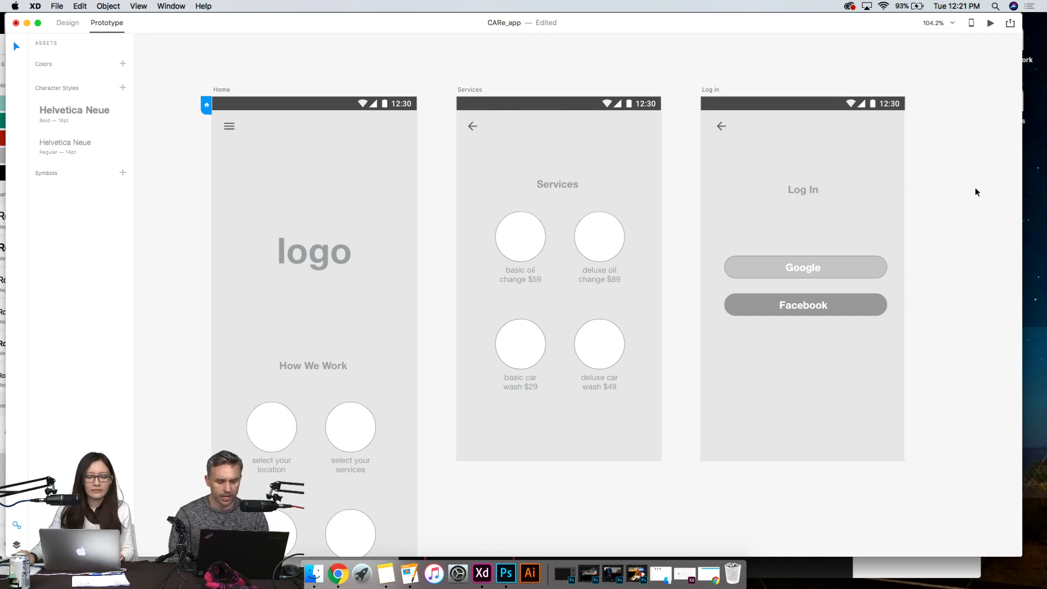
scroll(364, 279, down, 5)
scroll(408, 371, up, 8)
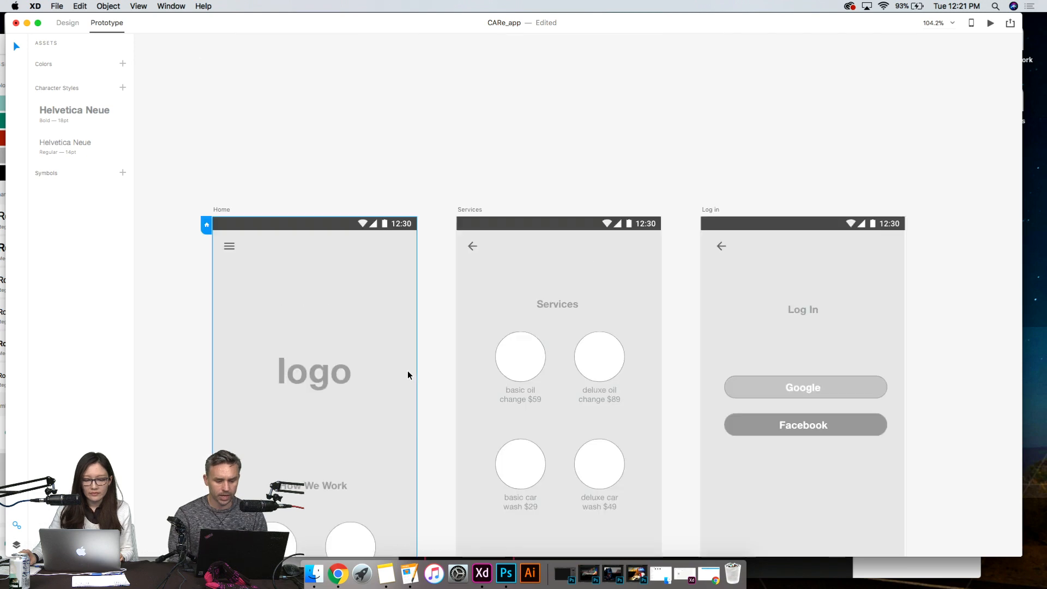
- Look over the How We Work section of the Home artboard and the Services and Log in artboards
scroll(301, 340, down, 1)
scroll(369, 268, down, 1)
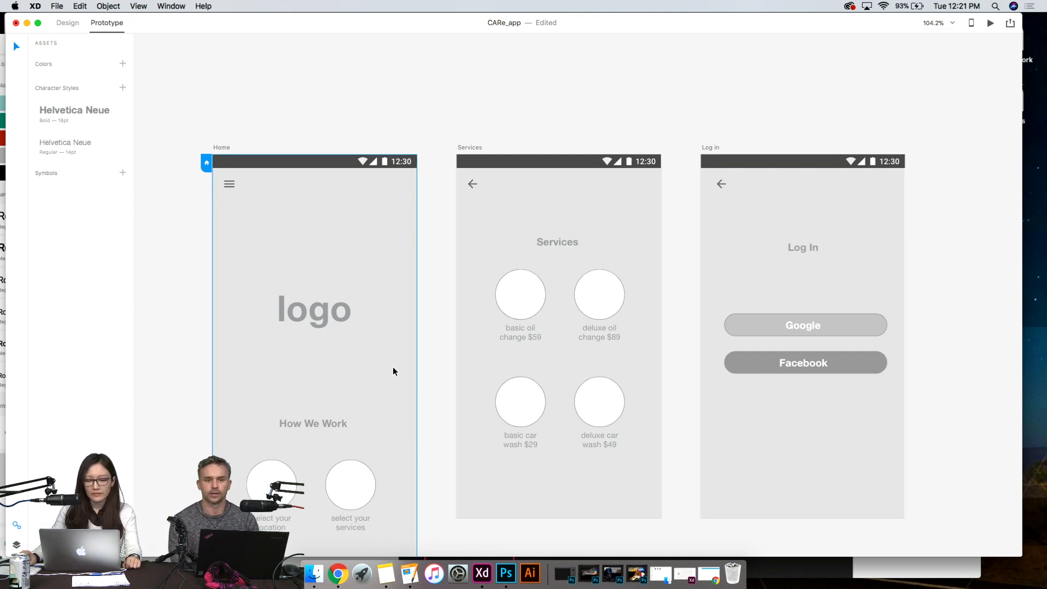
scroll(393, 371, down, 3)
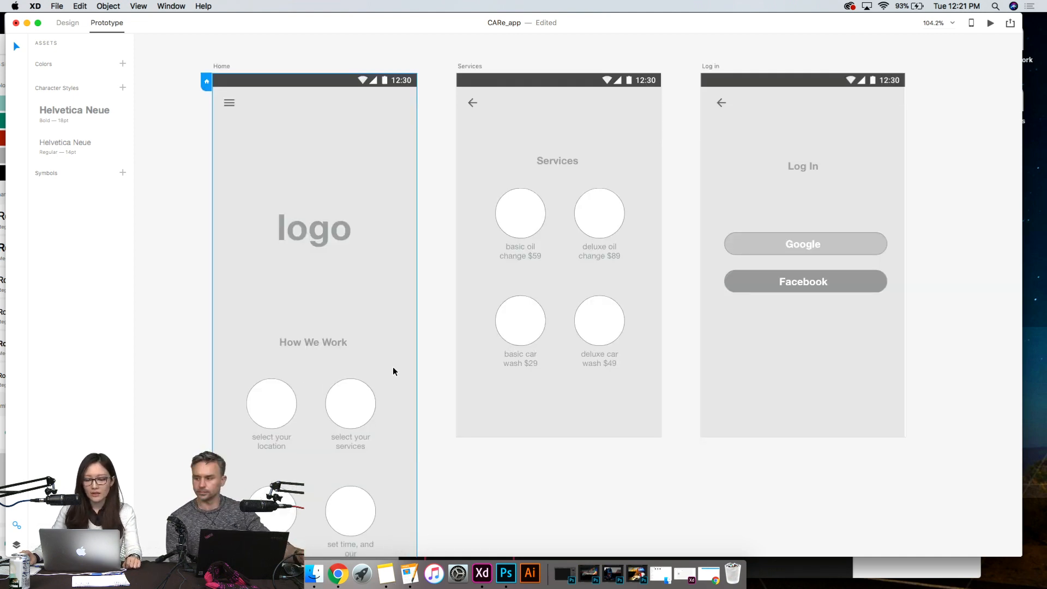
scroll(393, 371, down, 2)
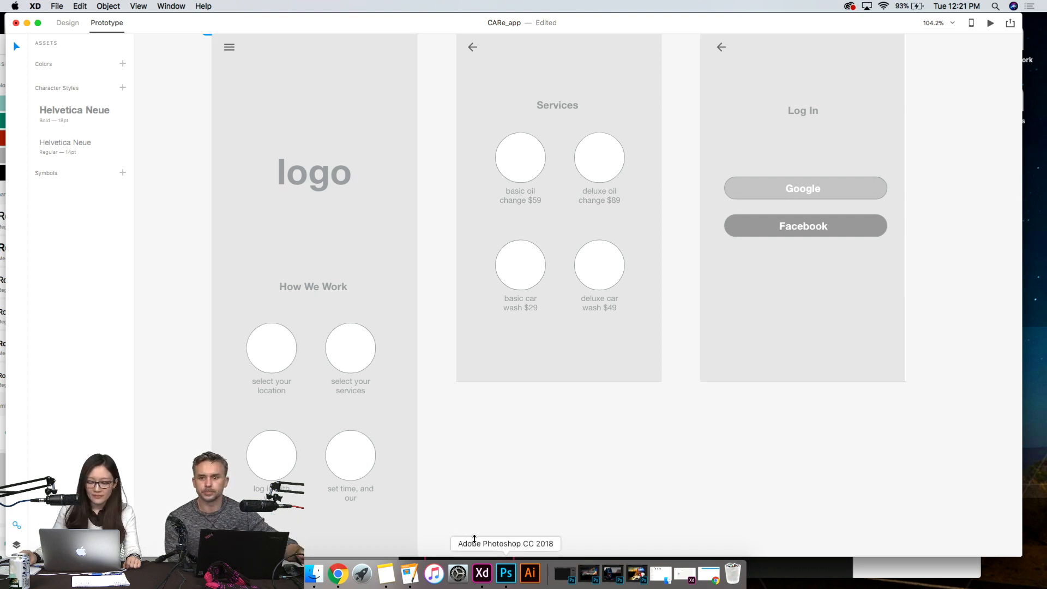
click(338, 574)
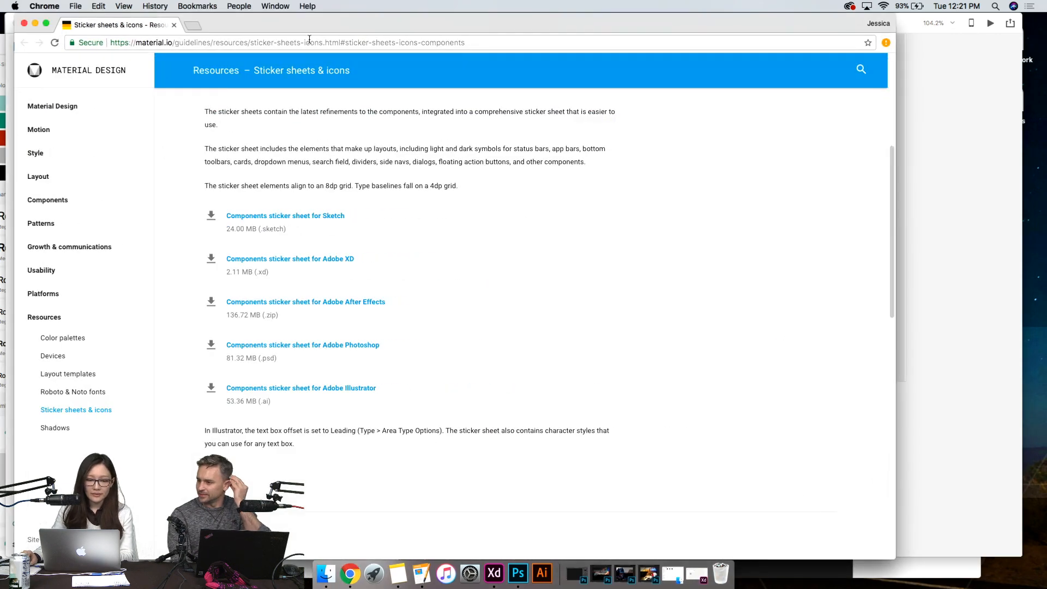
click(301, 42)
text(ado)
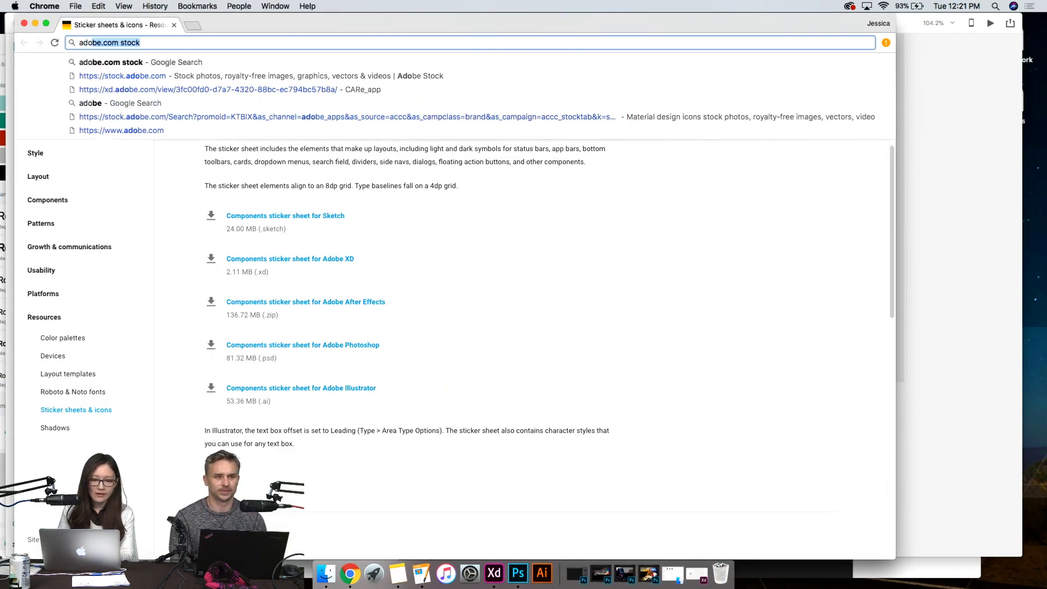
key(Return)
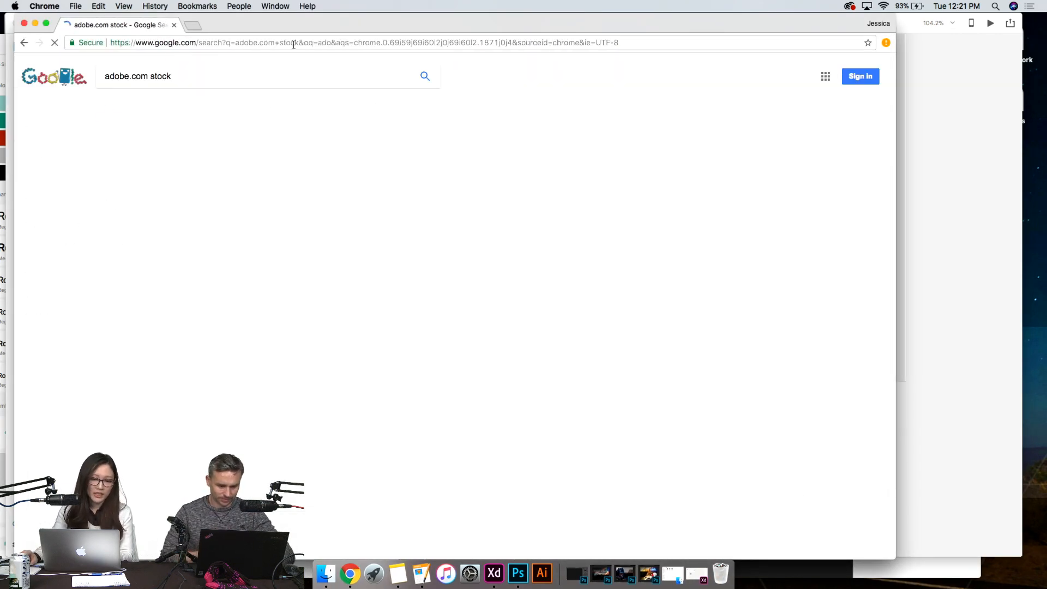
click(272, 155)
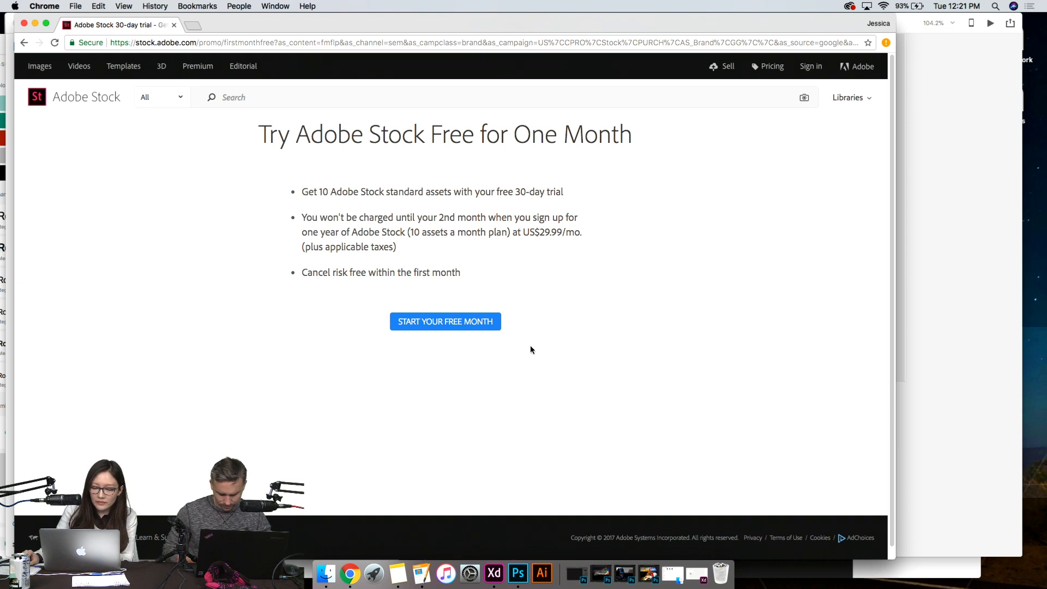
click(24, 23)
- Open the Adobe Stock section of Adobe Creative Cloud and search for "oil change"
click(849, 7)
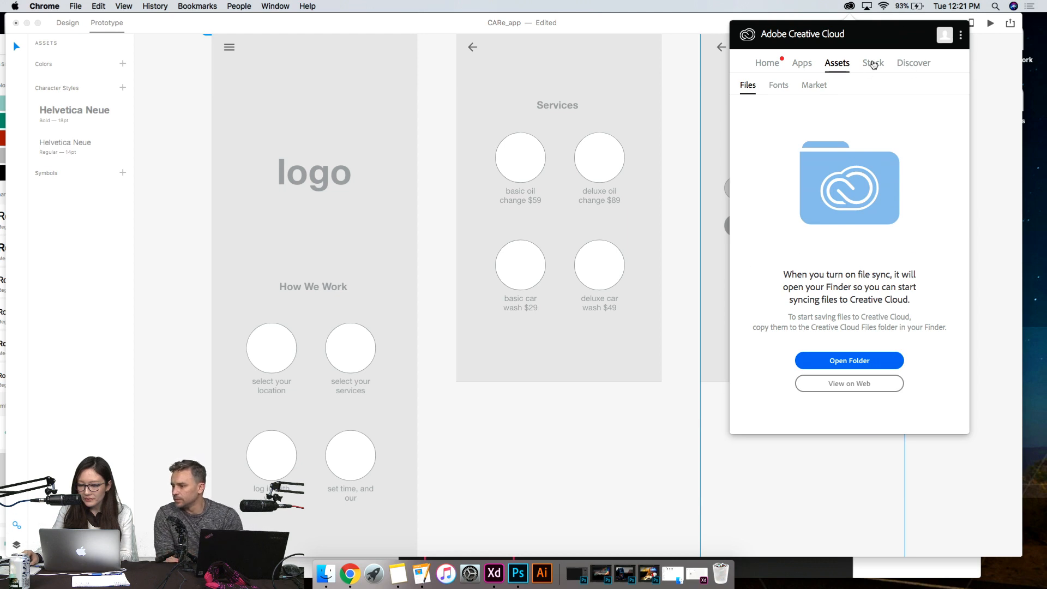
click(873, 63)
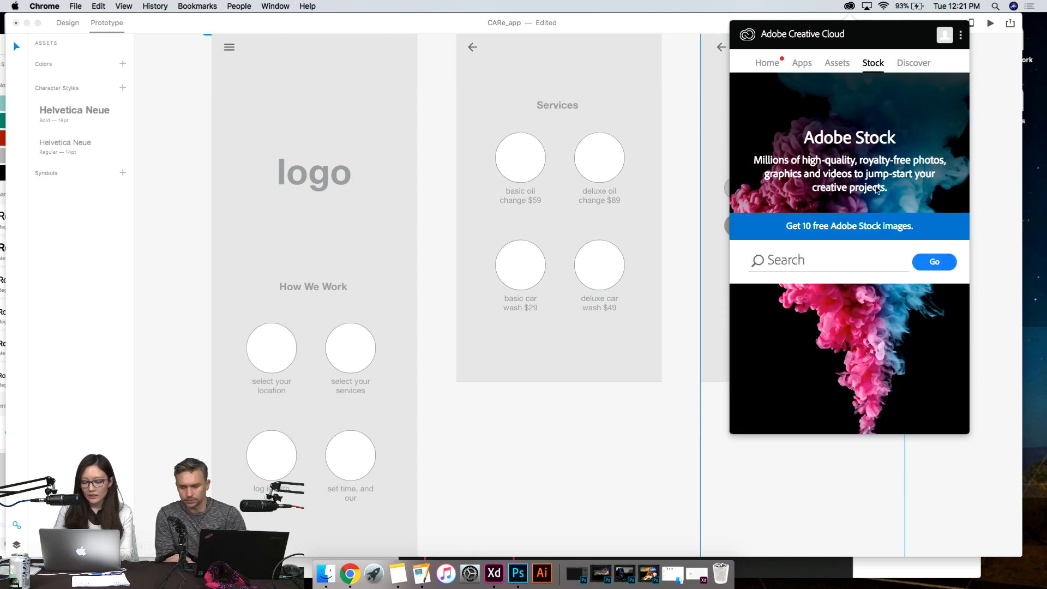
text(oil change)
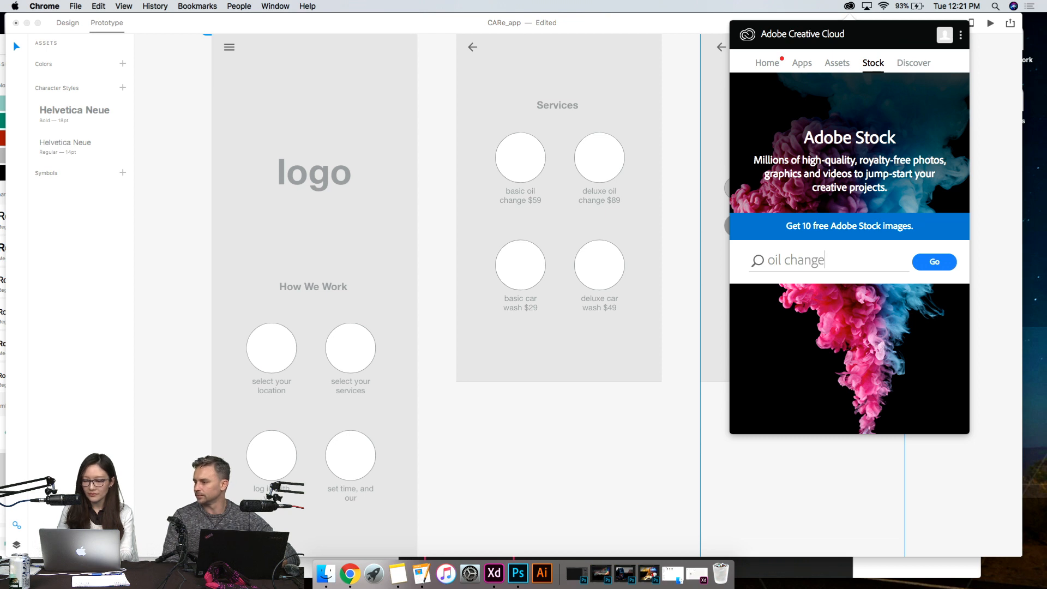
key(Return)
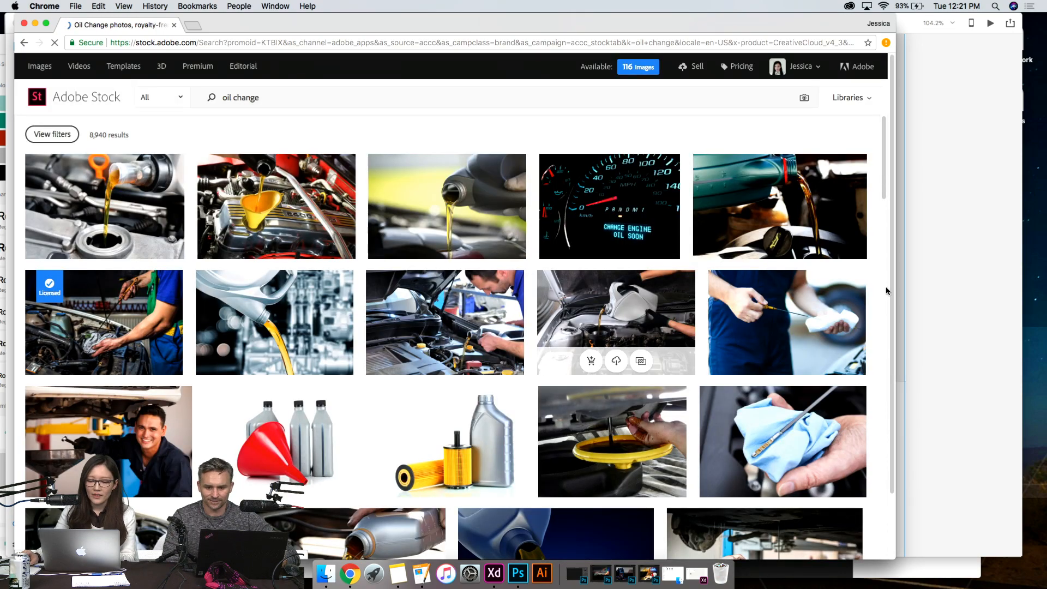
- Browse the oil change images on Adobe Stock for photos and graphics that suit the car care app
scroll(816, 270, down, 5)
scroll(816, 271, down, 15)
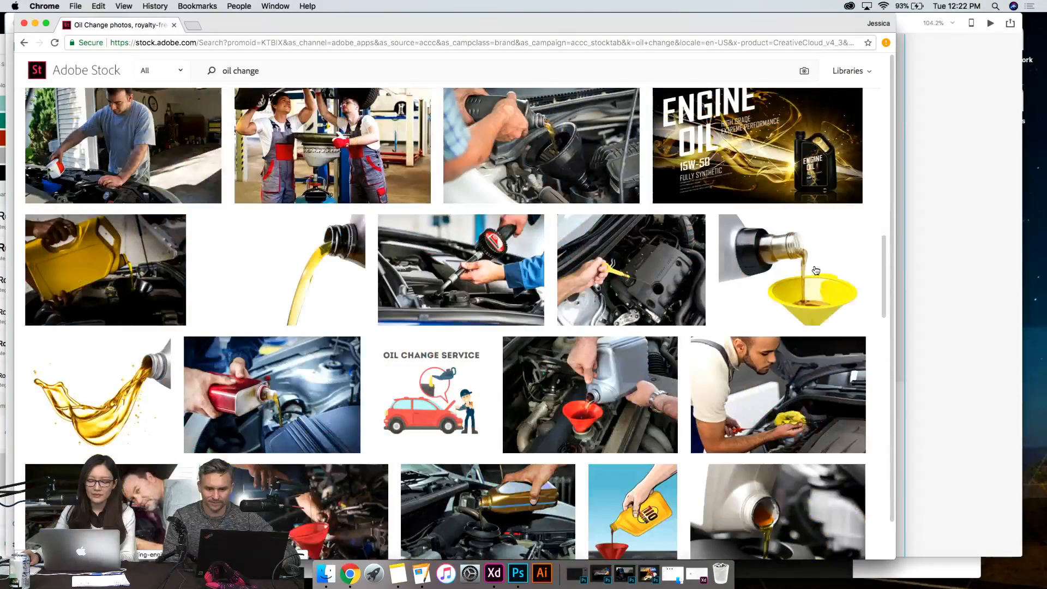
scroll(815, 269, up, 20)
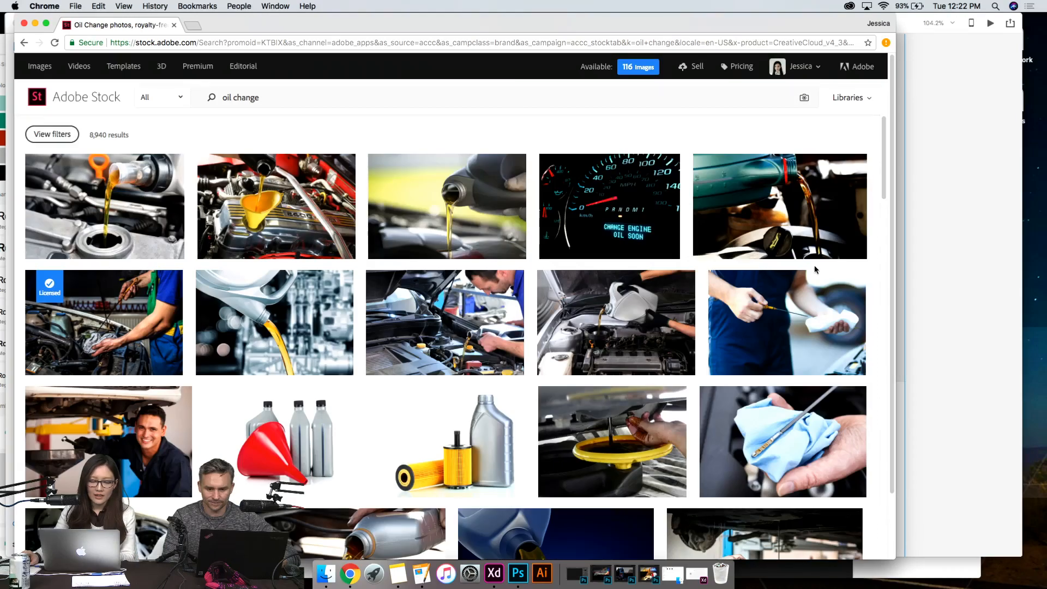
scroll(785, 294, down, 4)
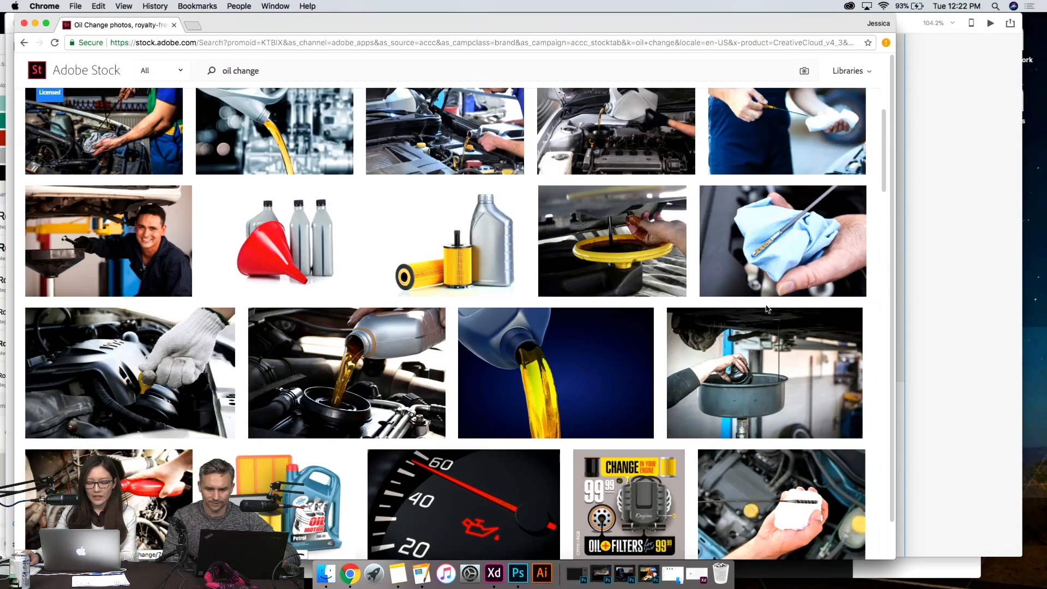
scroll(766, 309, down, 3)
scroll(767, 308, down, 8)
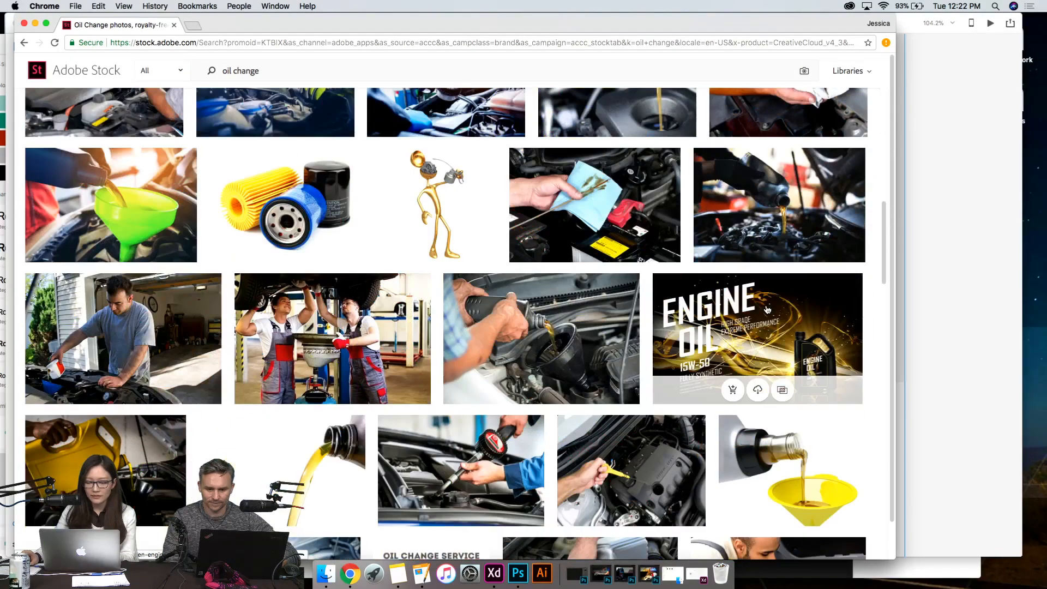
scroll(767, 309, up, 15)
scroll(767, 309, down, 1)
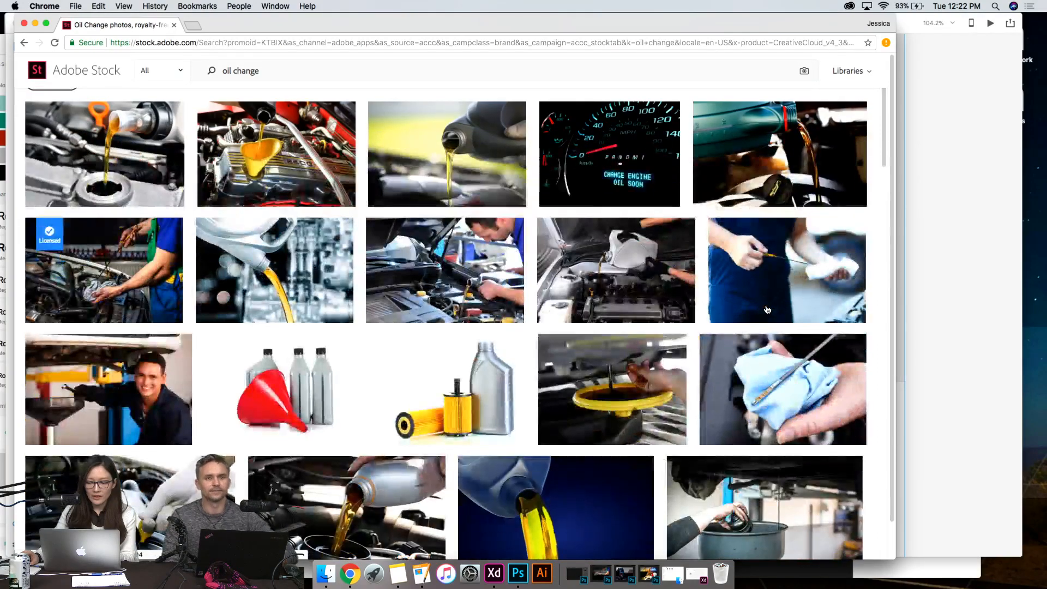
scroll(663, 328, down, 1)
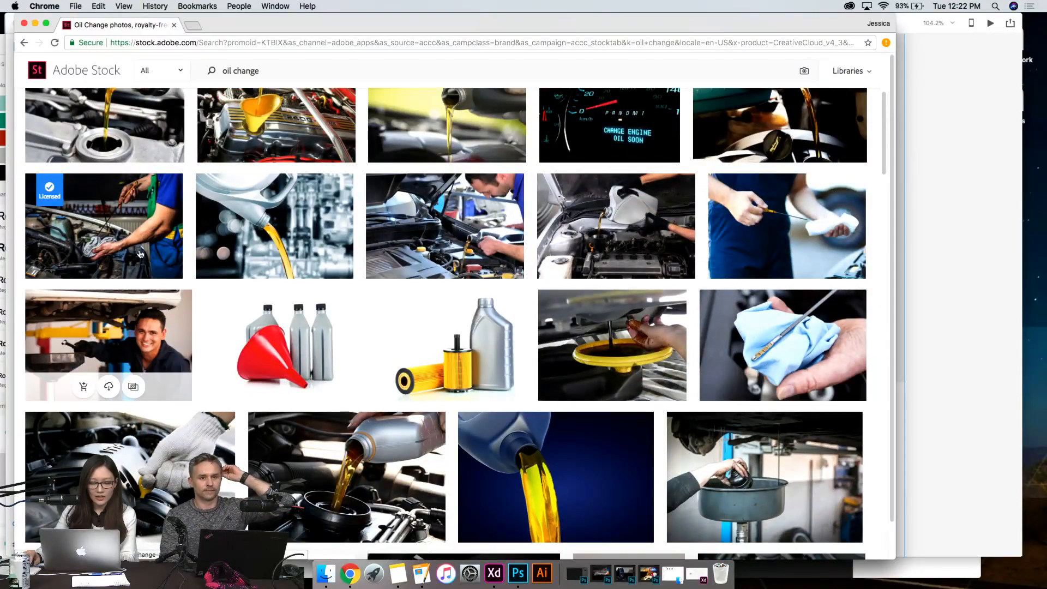
- Open the details of the licensed oil change photo, check its library and computer save options, and dismiss them
click(130, 235)
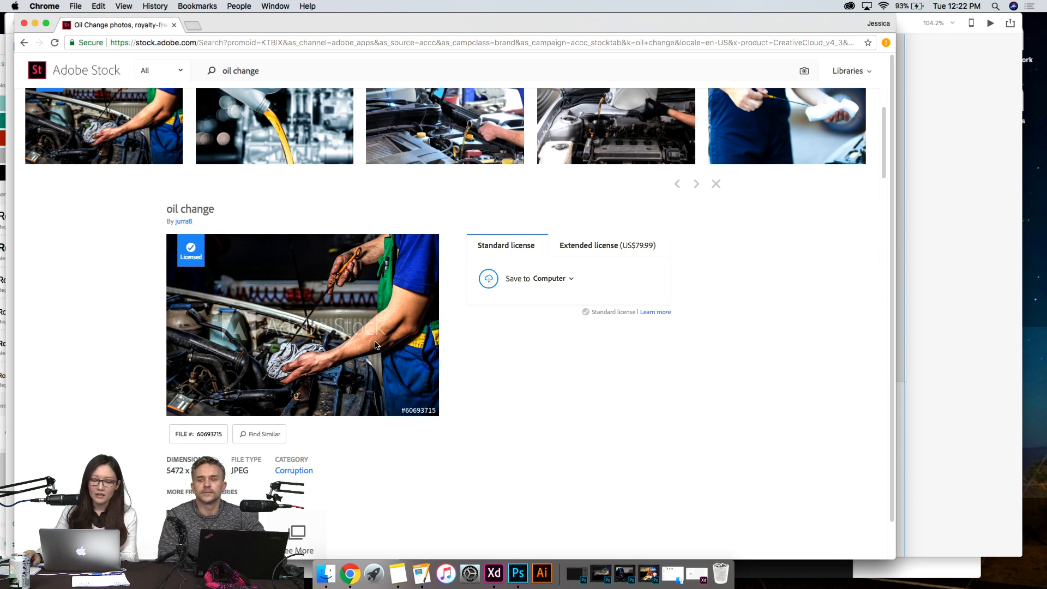
click(541, 281)
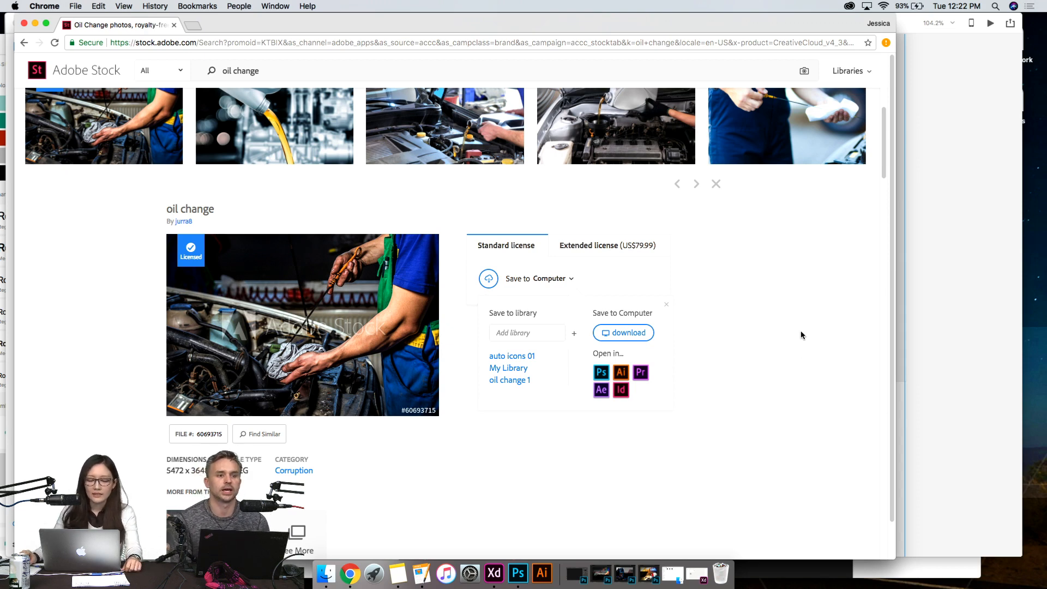
click(768, 335)
- Replace the Adobe Stock search term with "auto icons" and run the search
scroll(768, 335, up, 5)
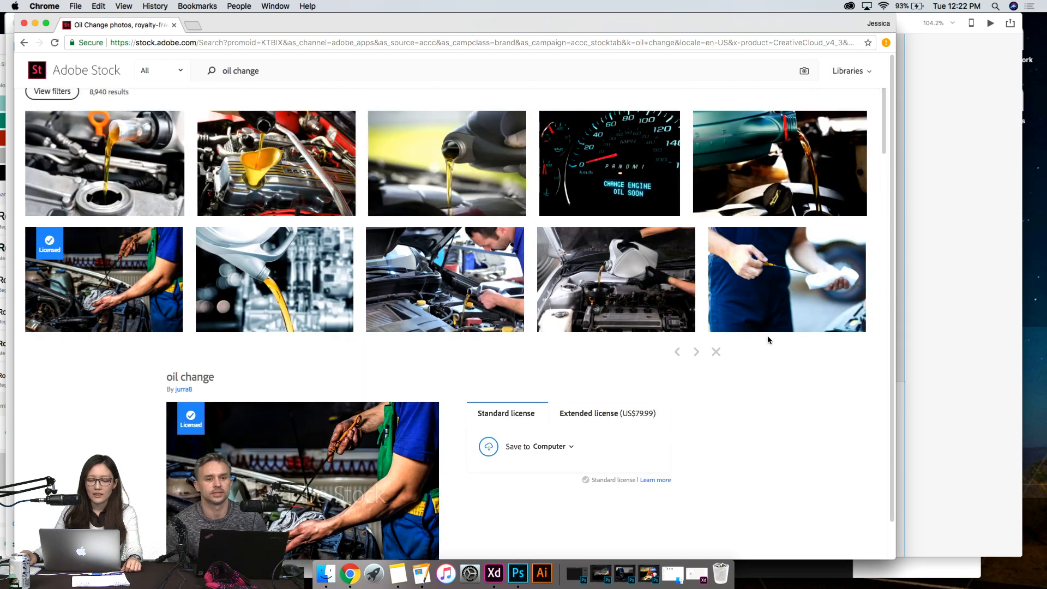
scroll(769, 340, down, 15)
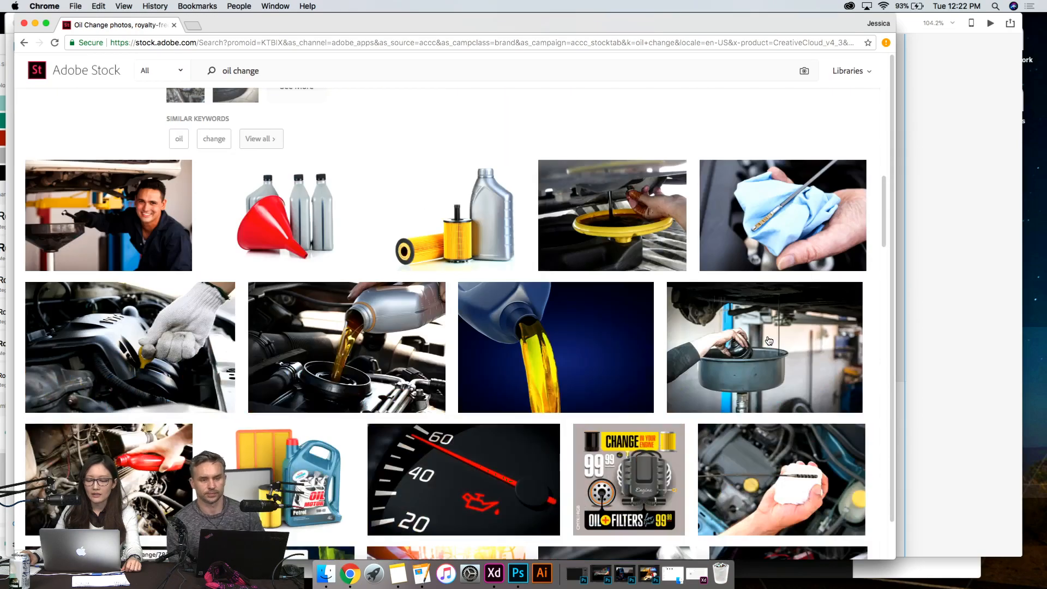
scroll(767, 342, down, 20)
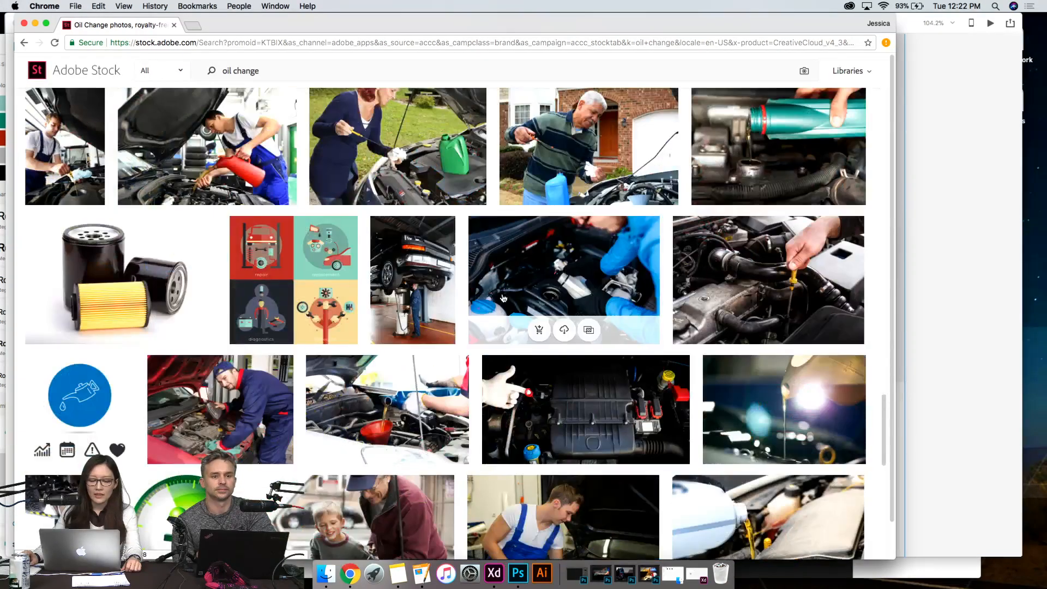
scroll(502, 298, down, 10)
click(283, 72)
drag(283, 72, 179, 70)
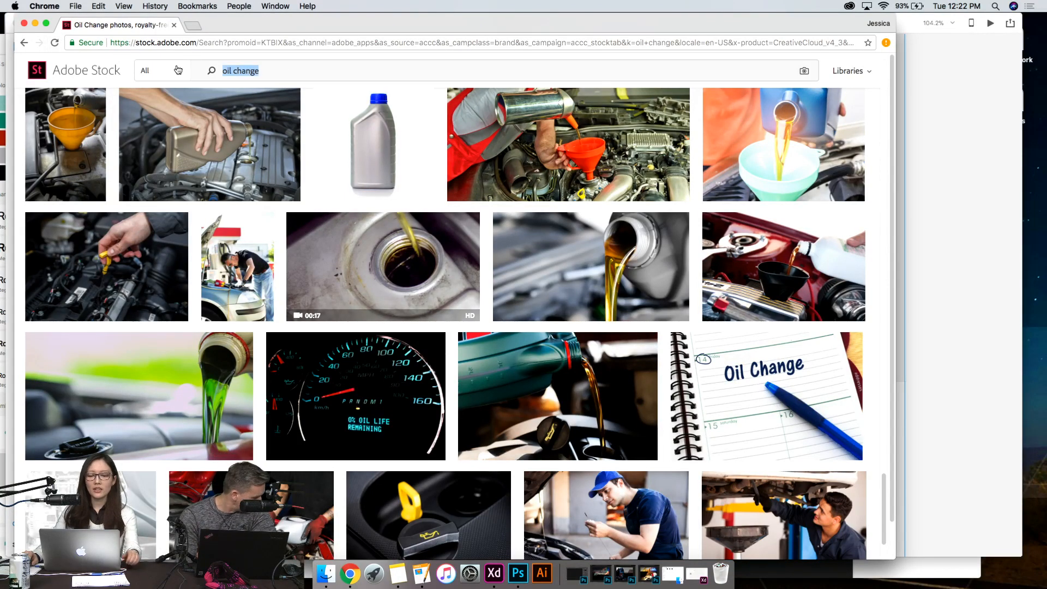
text(oil)
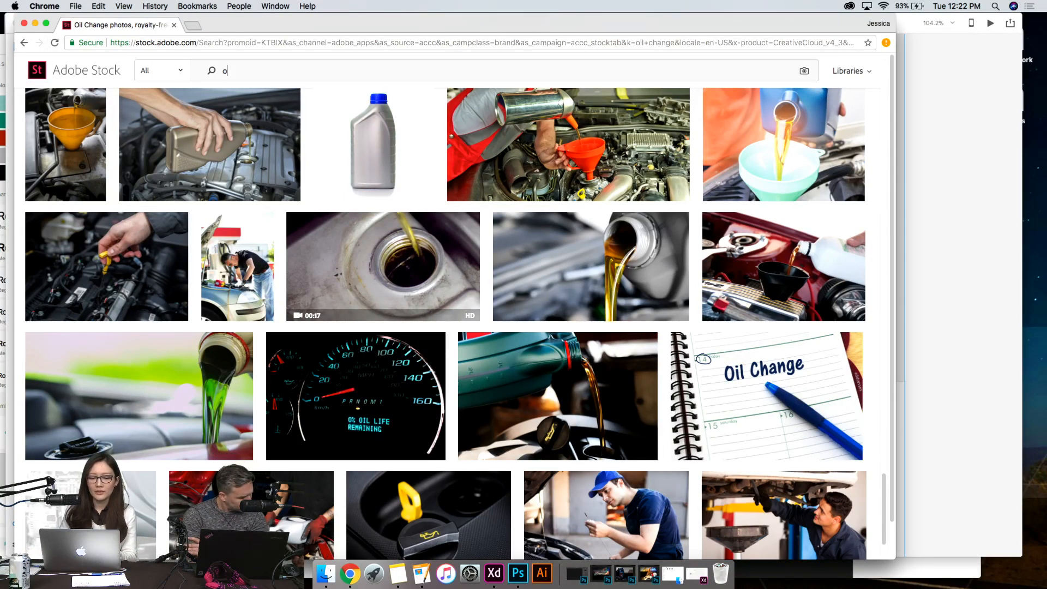
key(BackSpace)
key(BackSpace)
key(BackSpace)
text(auto icons)
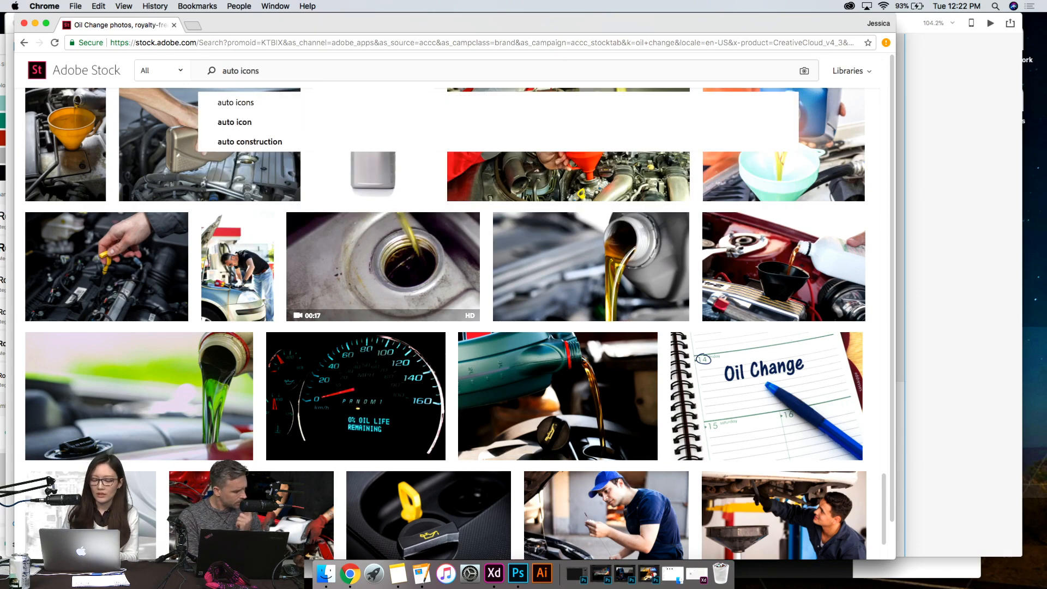
key(Return)
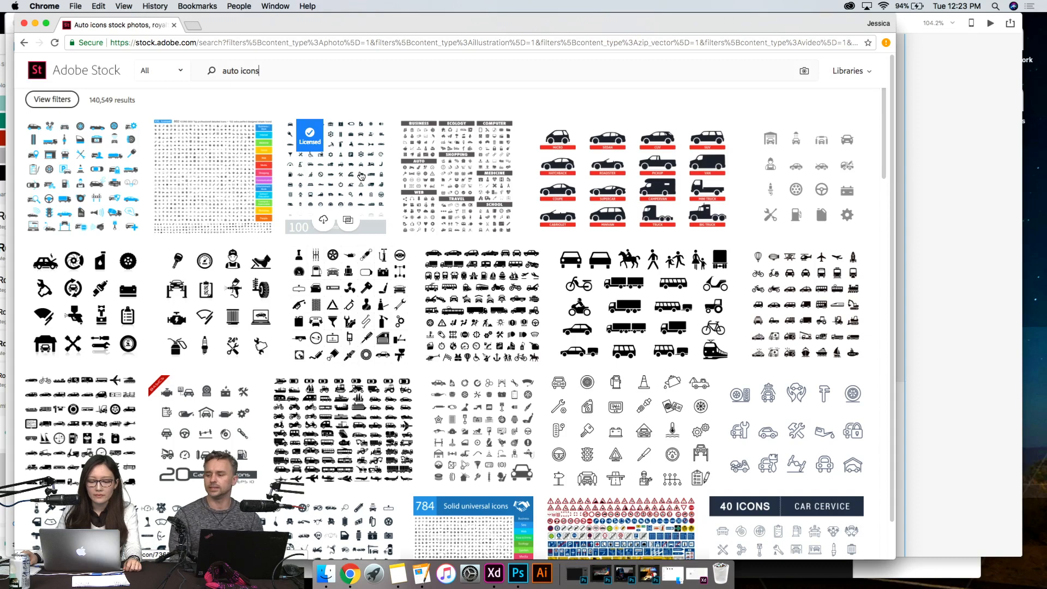
- Open the details of the licensed set of 100 auto icons and examine its icons
click(354, 173)
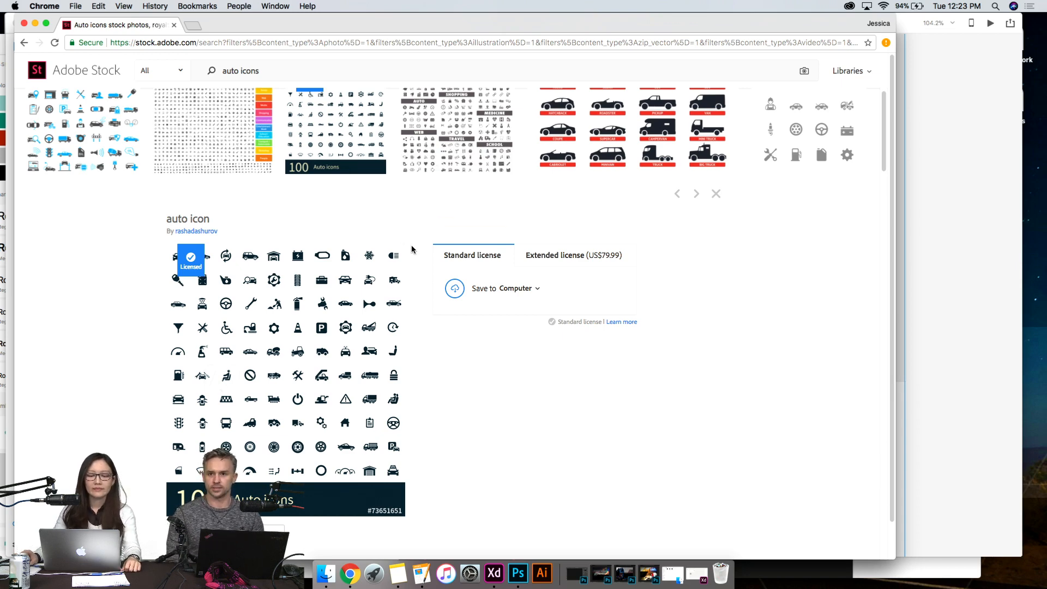
scroll(403, 219, up, 3)
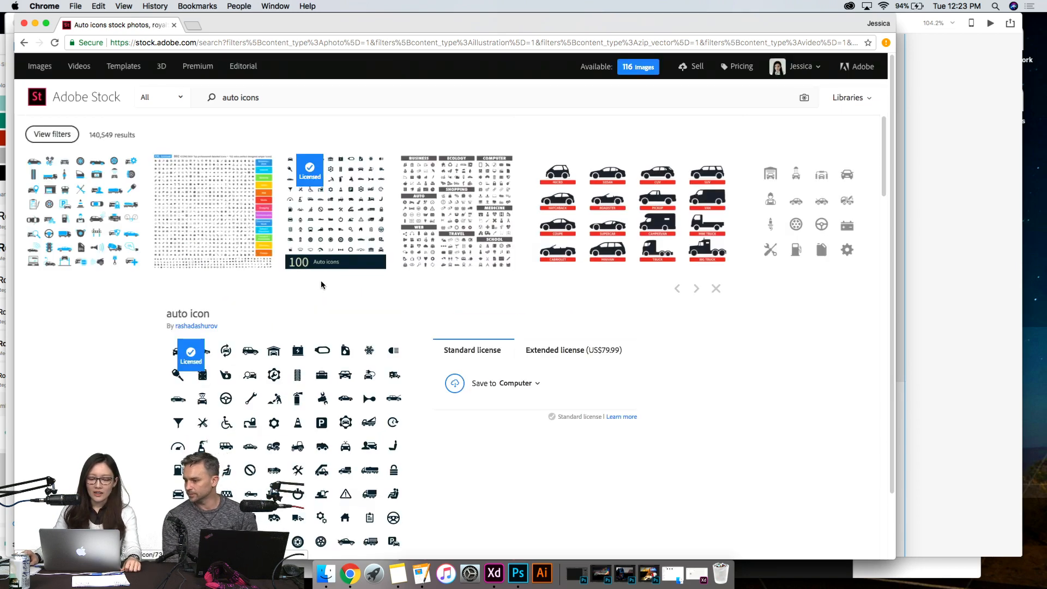
scroll(320, 283, down, 5)
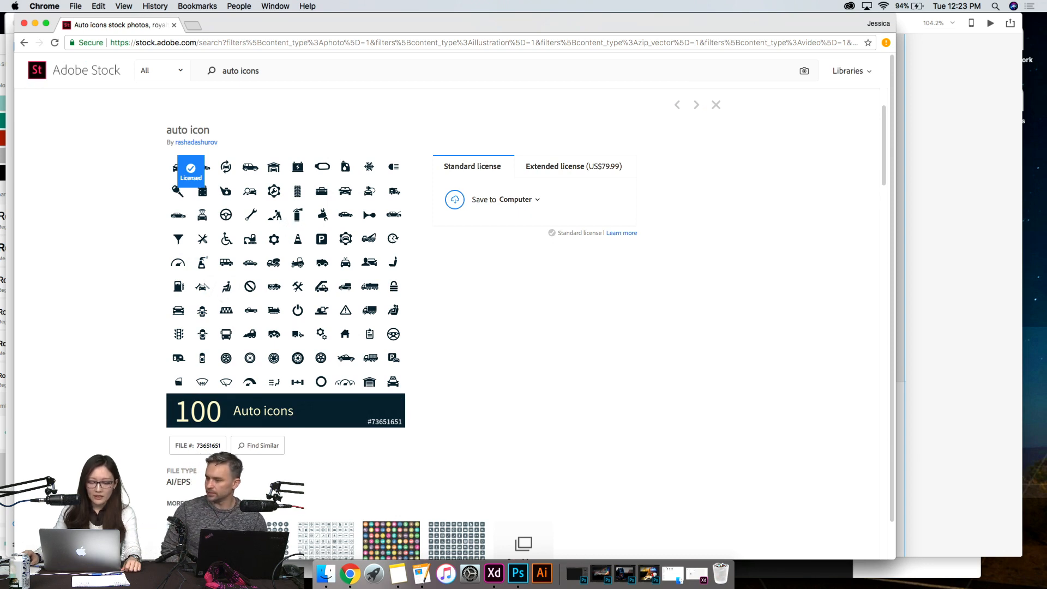
- Find icon sets similar to the licensed 100 Auto icons set and browse them
click(274, 450)
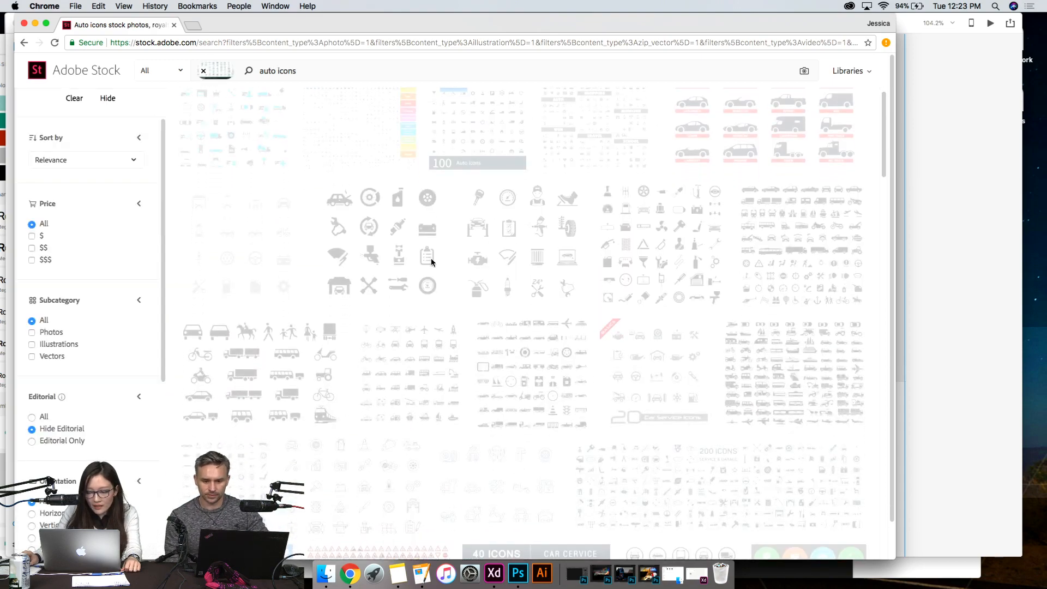
scroll(432, 264, down, 12)
scroll(432, 264, up, 18)
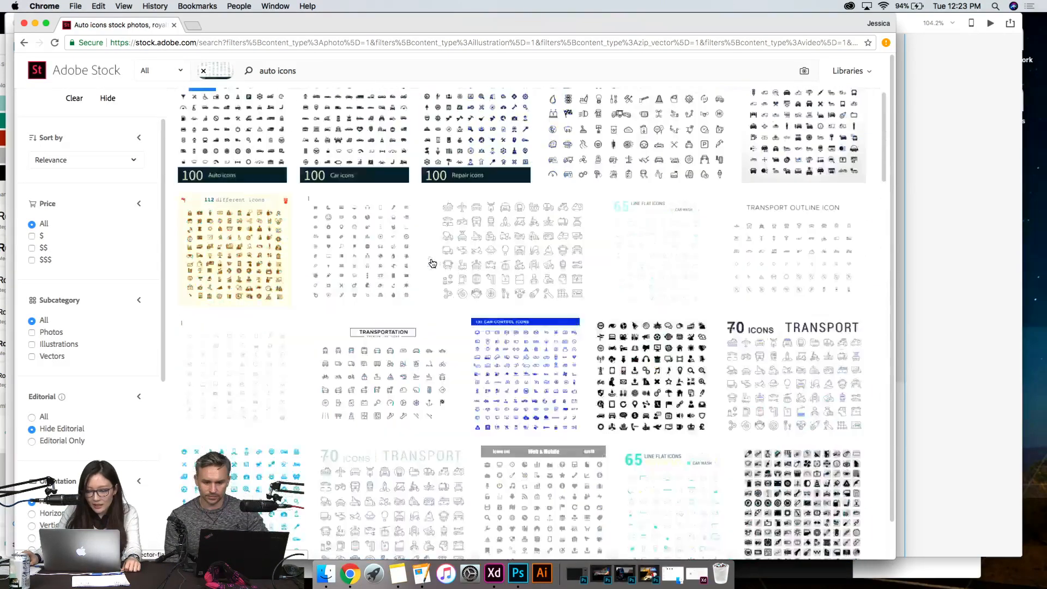
scroll(432, 263, down, 15)
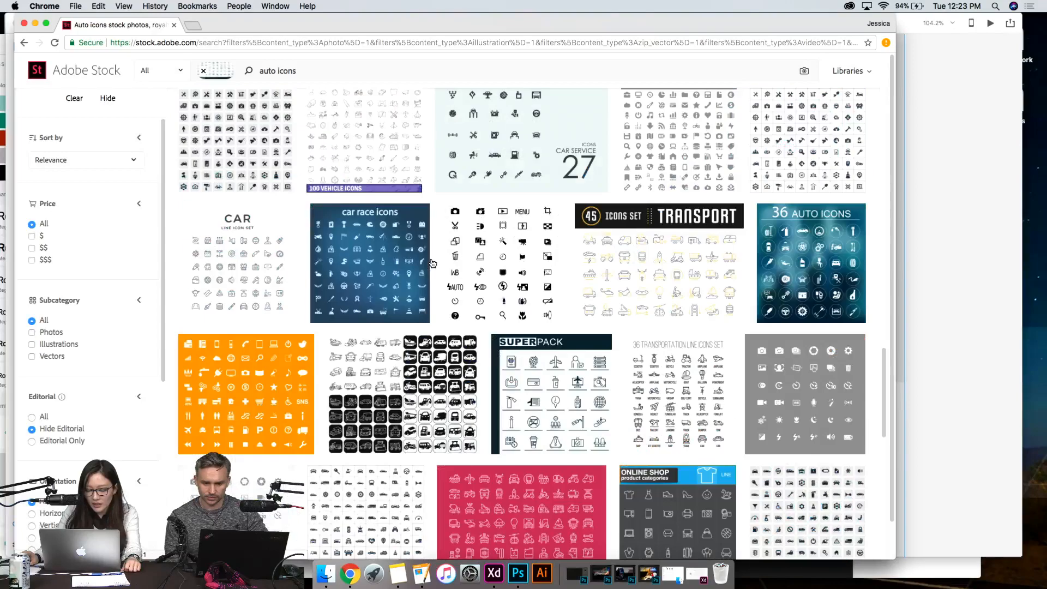
scroll(432, 264, down, 10)
scroll(432, 264, up, 20)
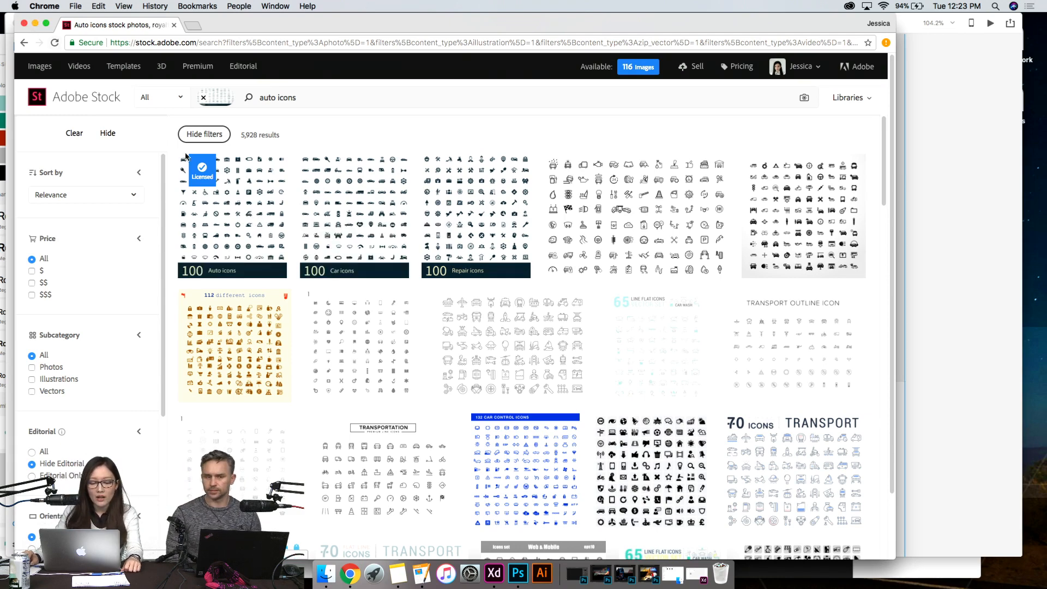
- Open AdobeStock_73651651.ai from the Downloads folder in Illustrator, dismissing the feedback survey and retaining 9-slice scaling for symbols
click(494, 573)
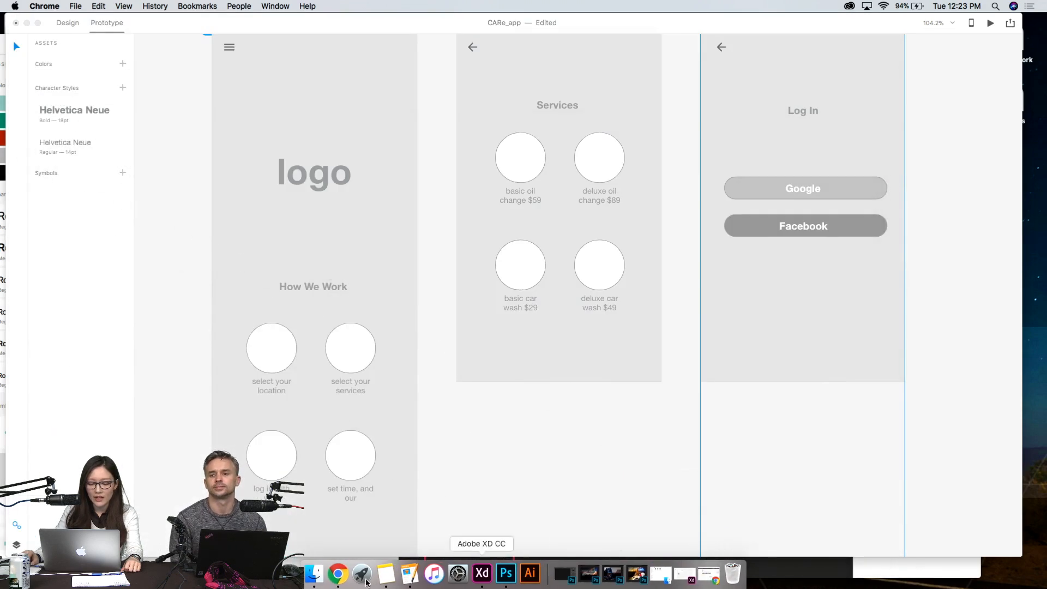
click(314, 574)
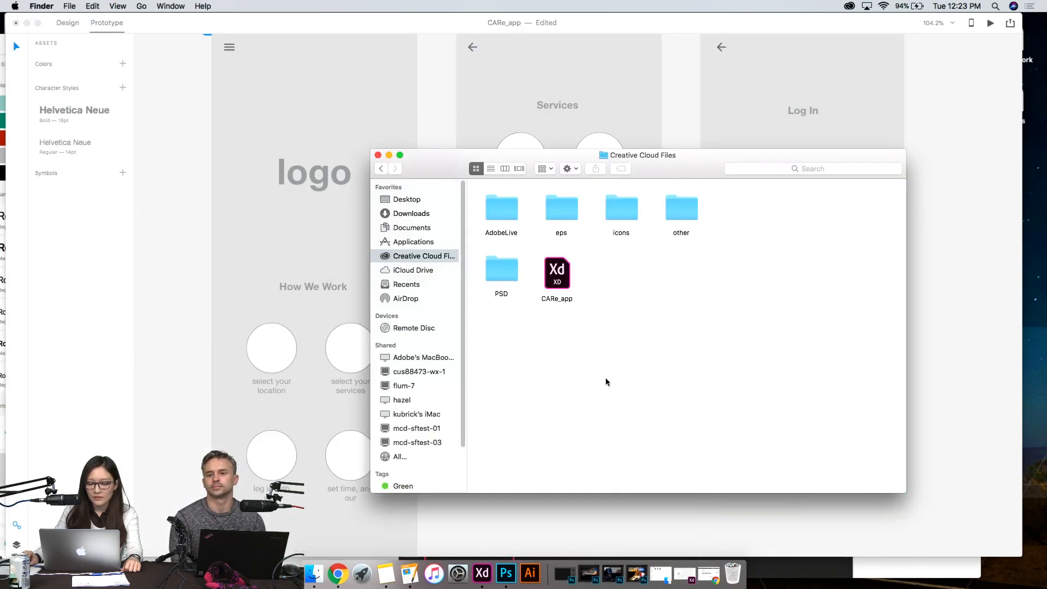
click(411, 213)
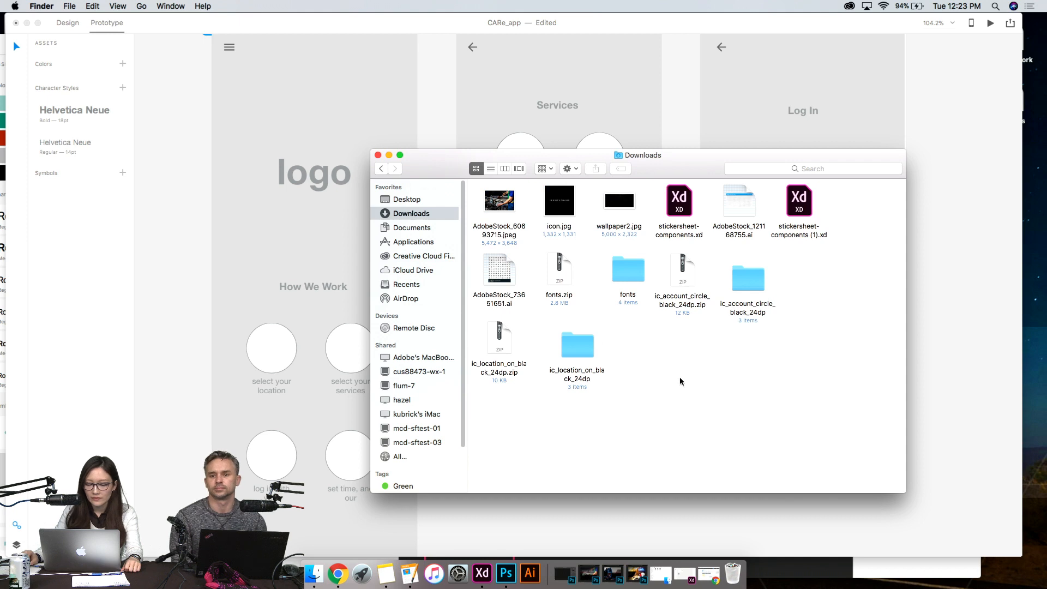
click(499, 266)
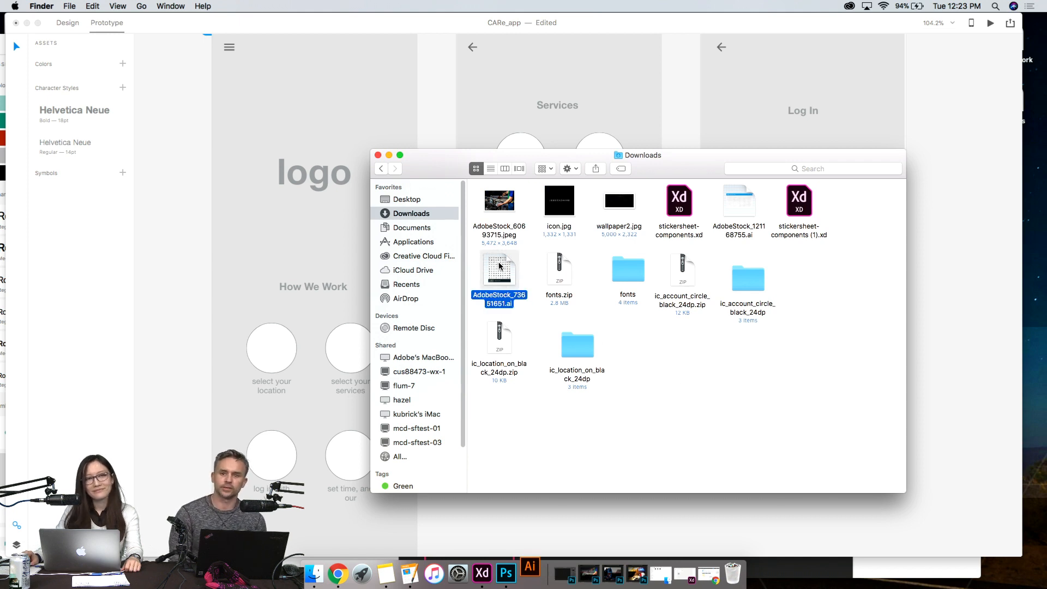
double_click(499, 266)
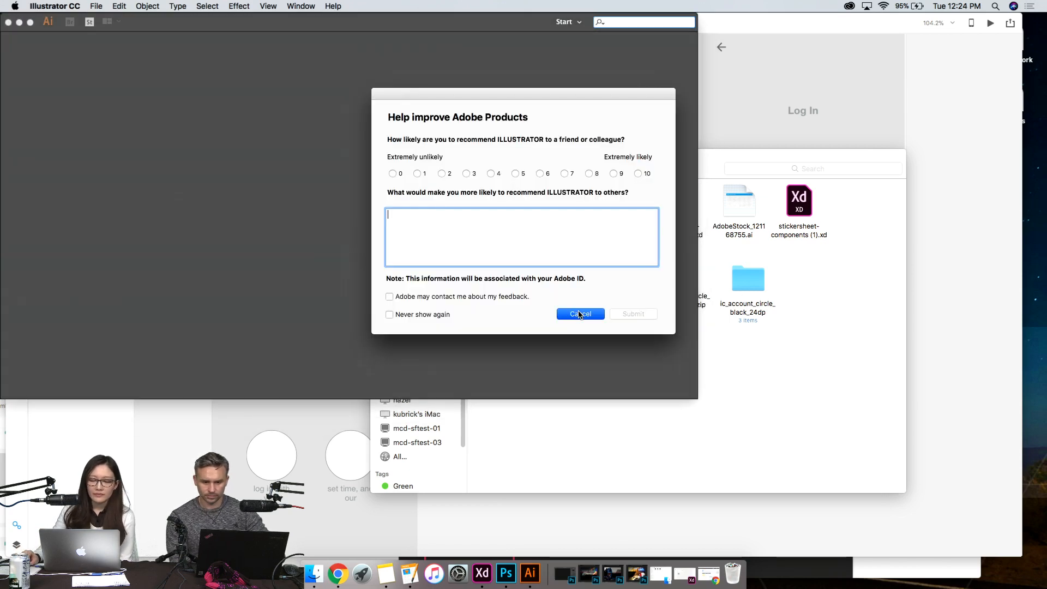
click(580, 314)
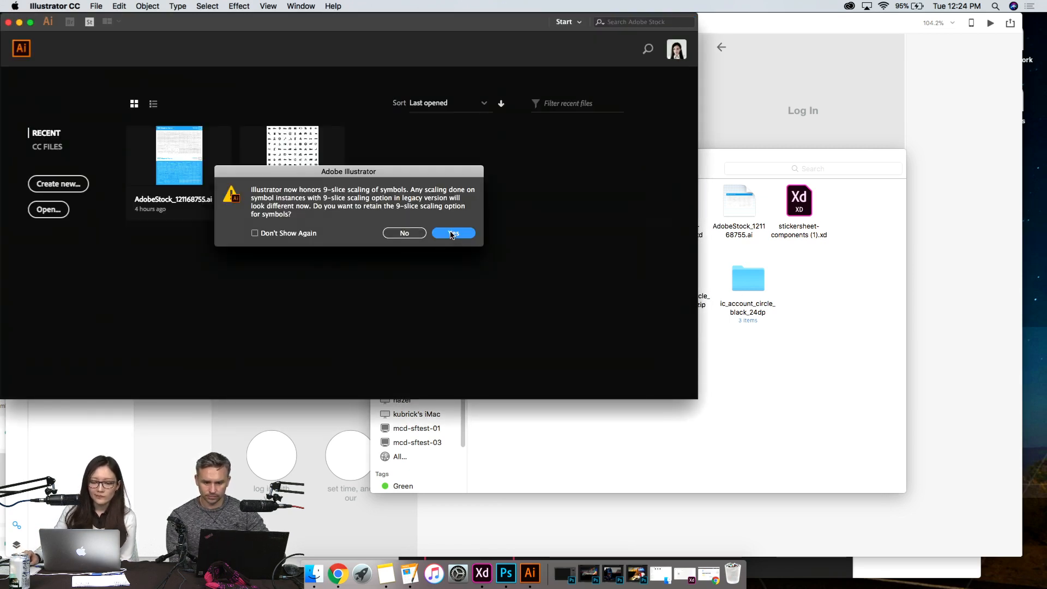
key(Return)
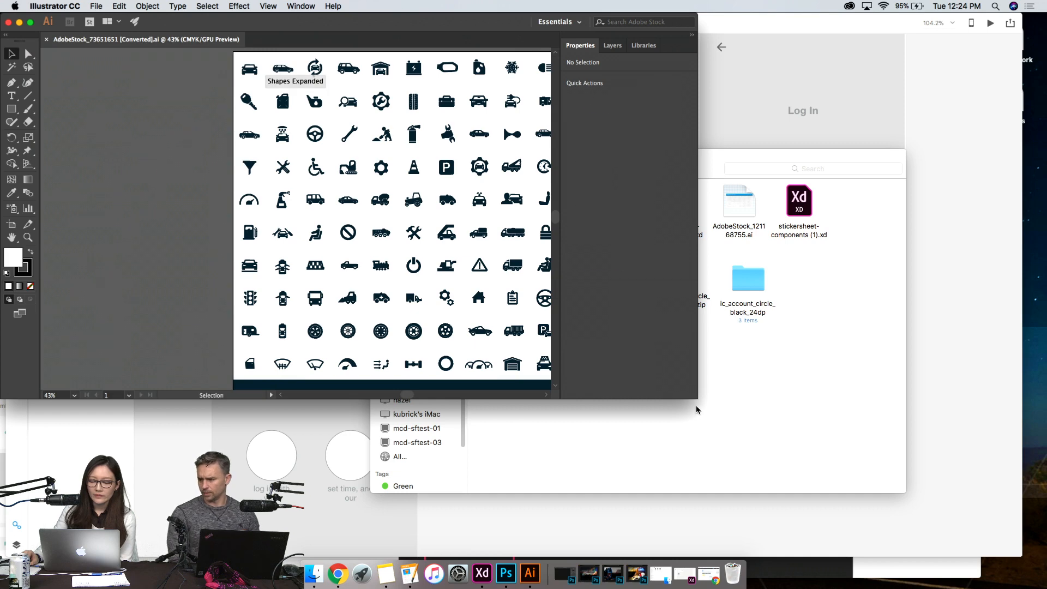
- Enlarge the Illustrator window to fill the screen and look over the full set of 100 auto icons
drag(694, 398, 1044, 559)
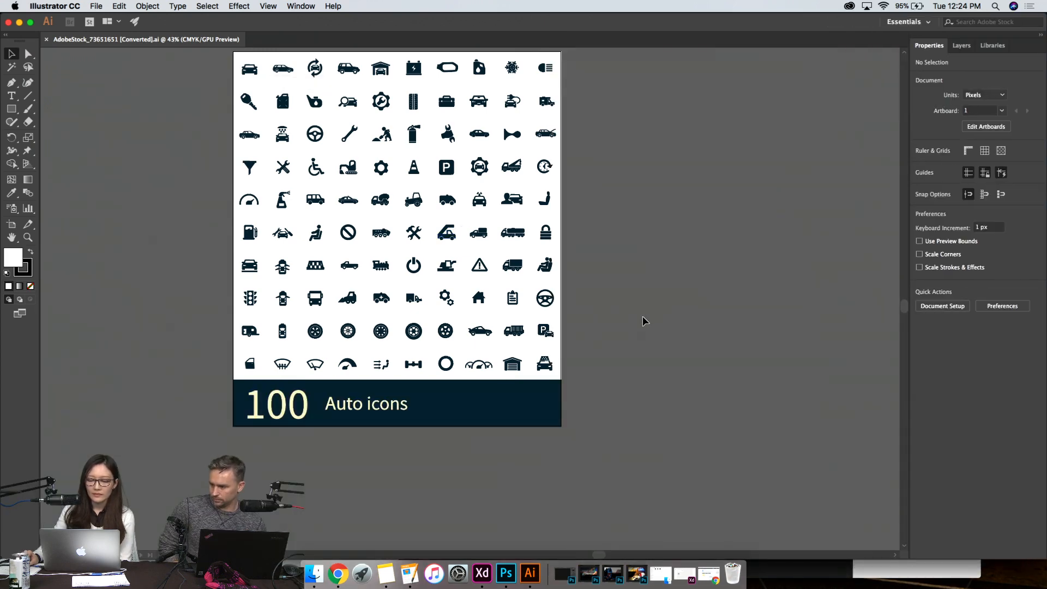
scroll(643, 316, up, 8)
scroll(643, 316, down, 5)
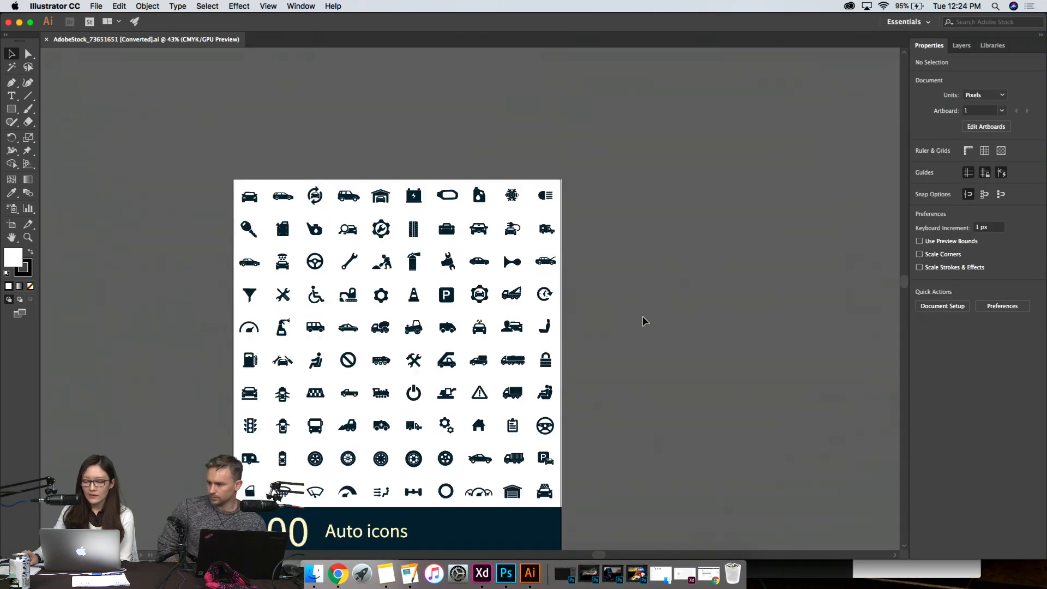
scroll(642, 316, down, 1)
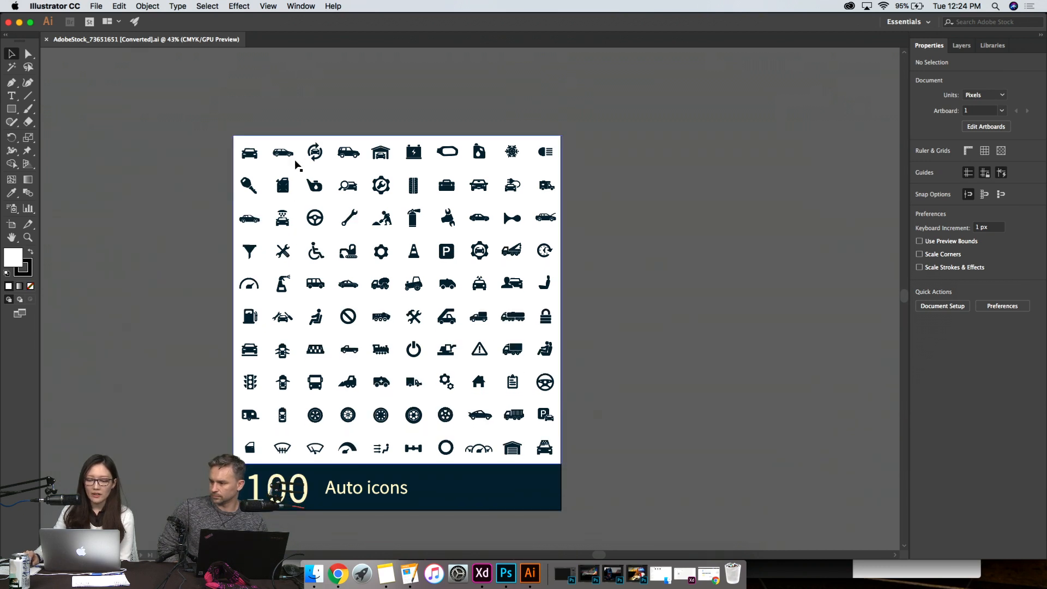
click(482, 572)
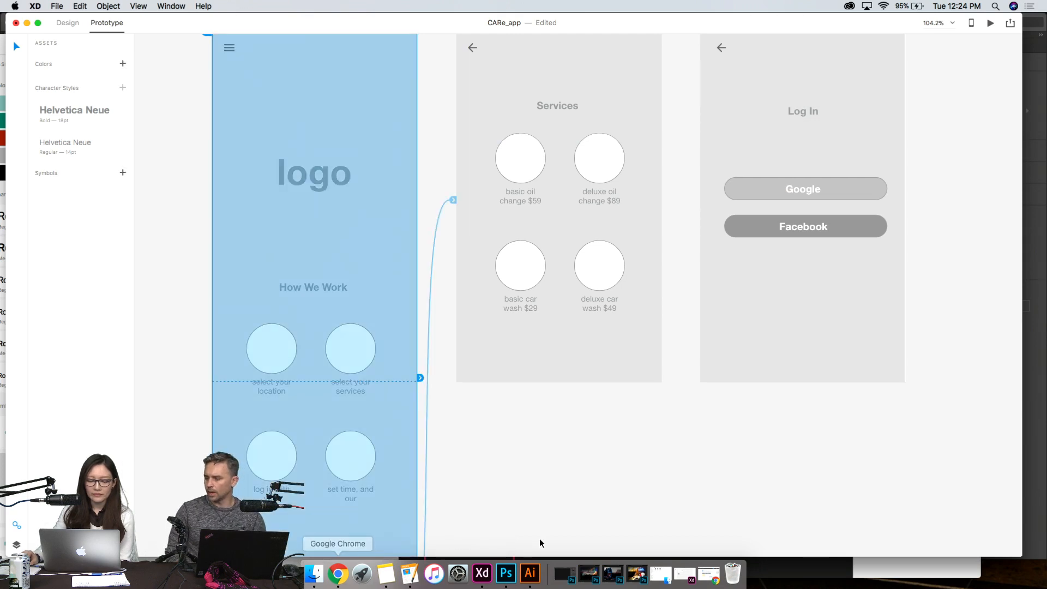
click(311, 574)
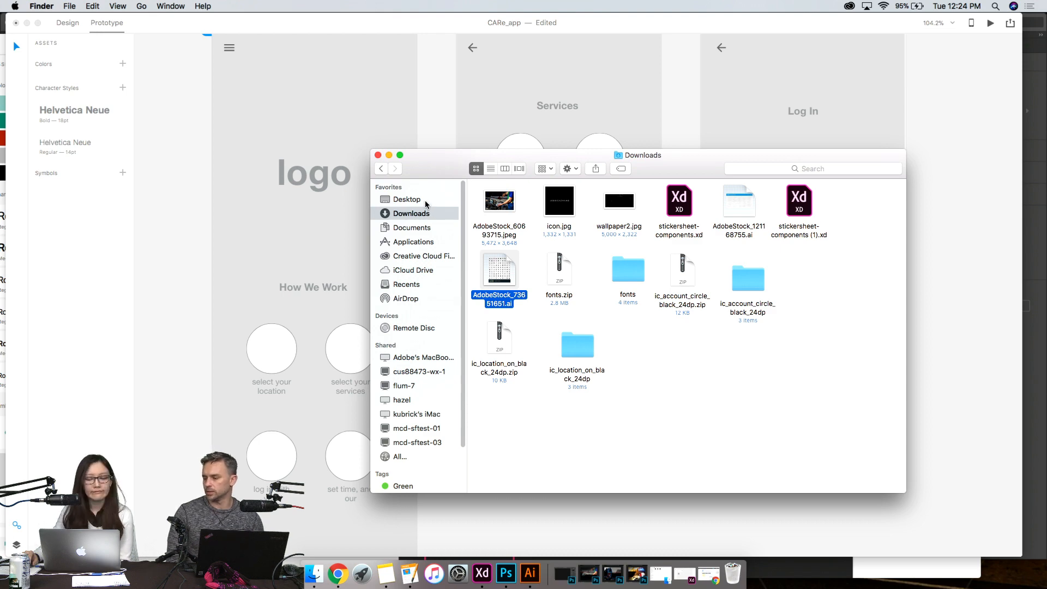
click(707, 368)
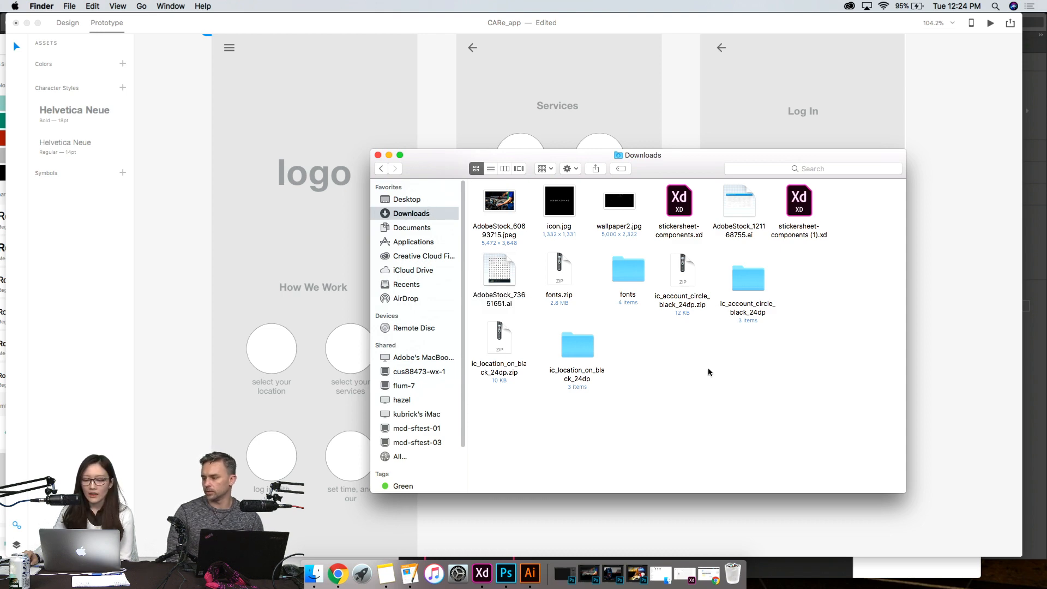
- Switch back to Adobe Stock in Chrome, save the licensed 100 Auto icons set to the oil change 1 library, and minimize the browser
click(342, 575)
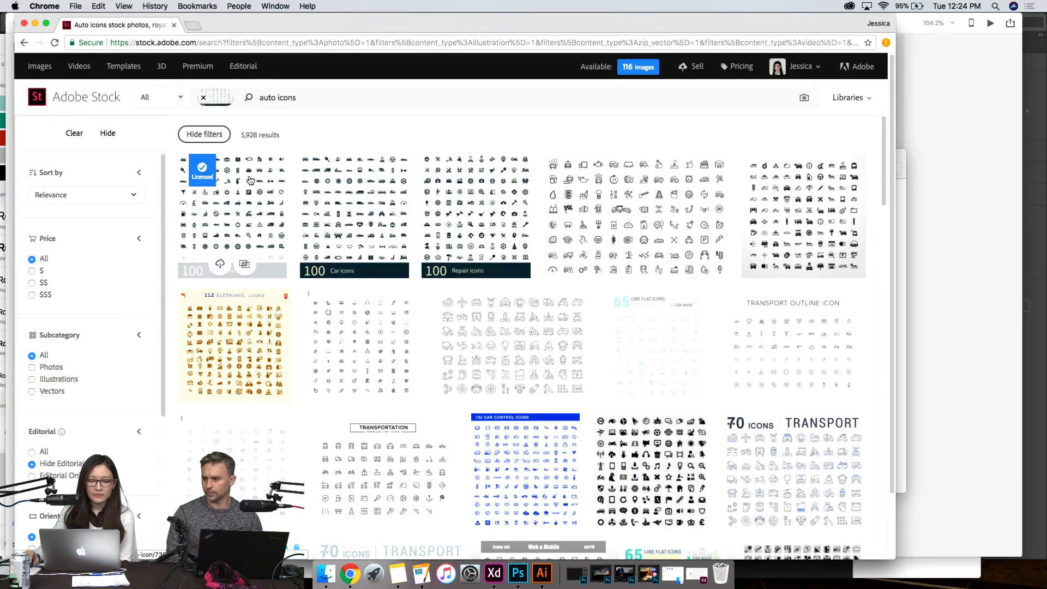
click(250, 181)
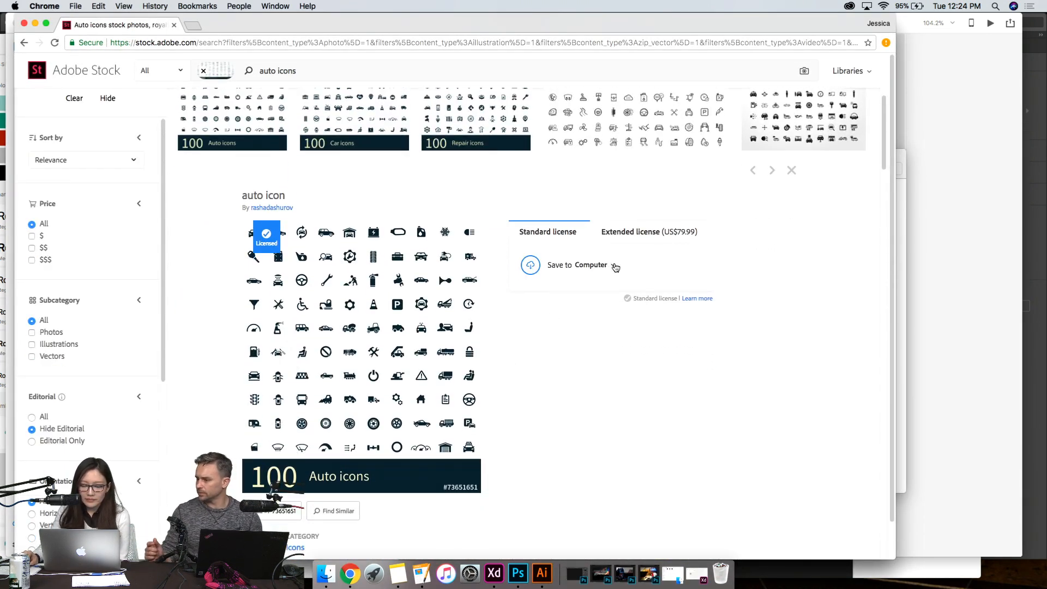
click(615, 267)
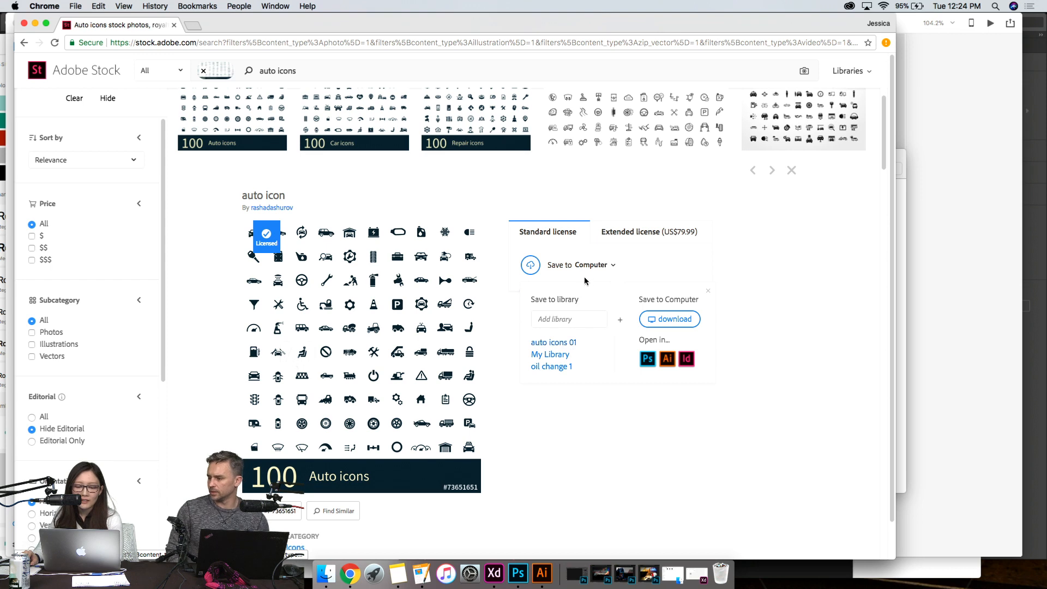
click(566, 368)
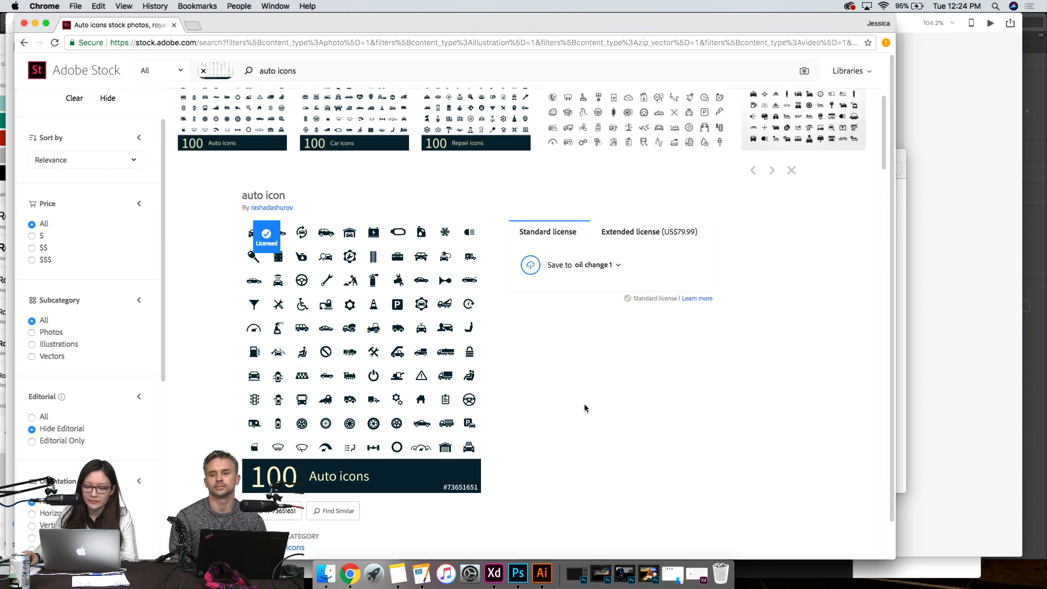
click(35, 24)
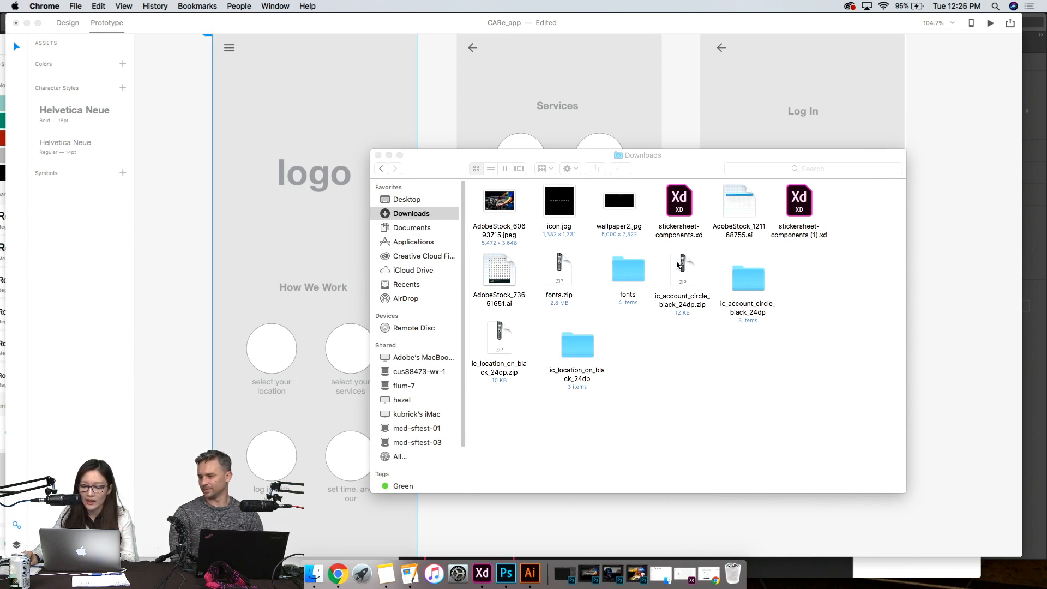
- Open the three car_care_app_bg photos from the images folder on the Desktop in Preview
click(406, 198)
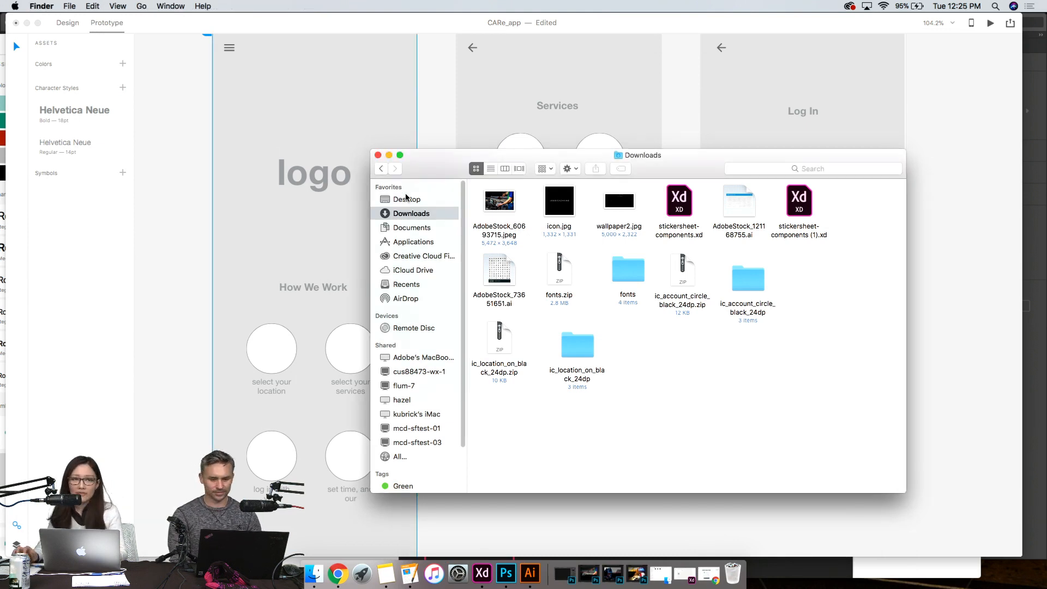
click(427, 198)
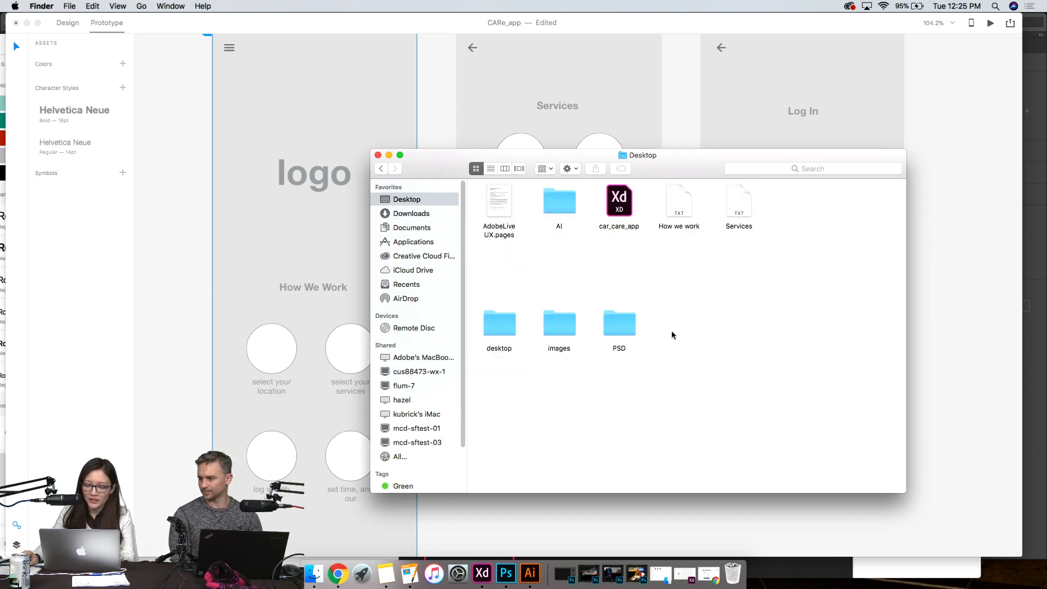
double_click(572, 328)
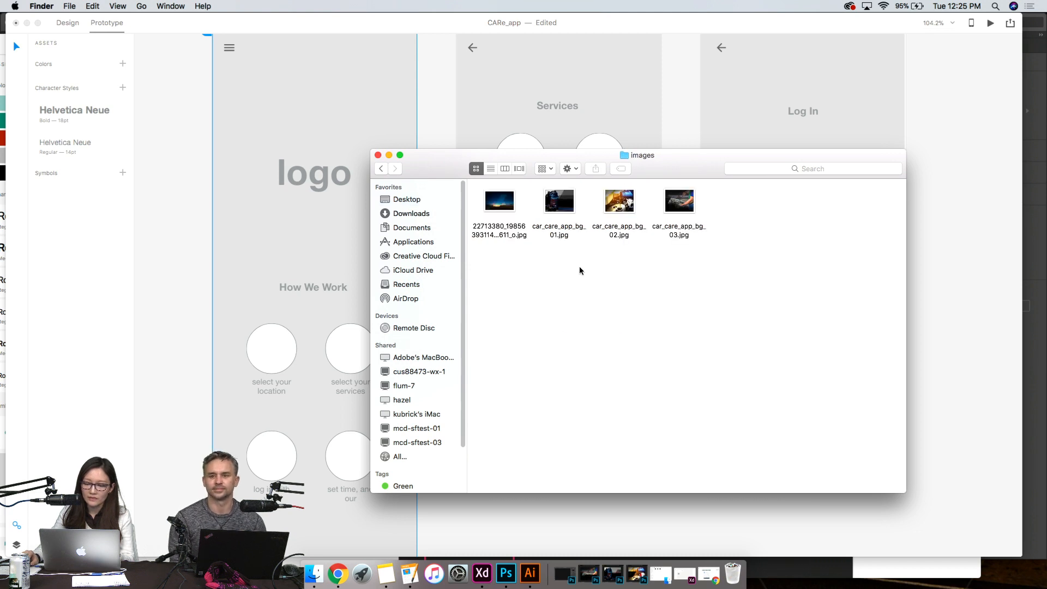
drag(540, 301, 708, 182)
key(super+o)
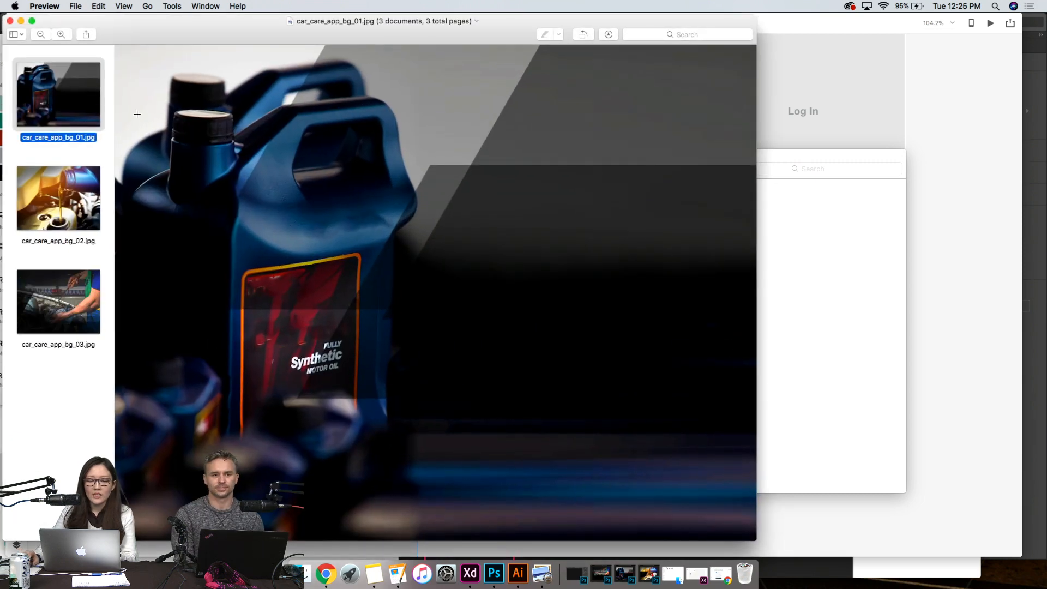
- Compare the car_care_app_bg_01, 02 and 03 photos at full size and close their preview window
click(80, 207)
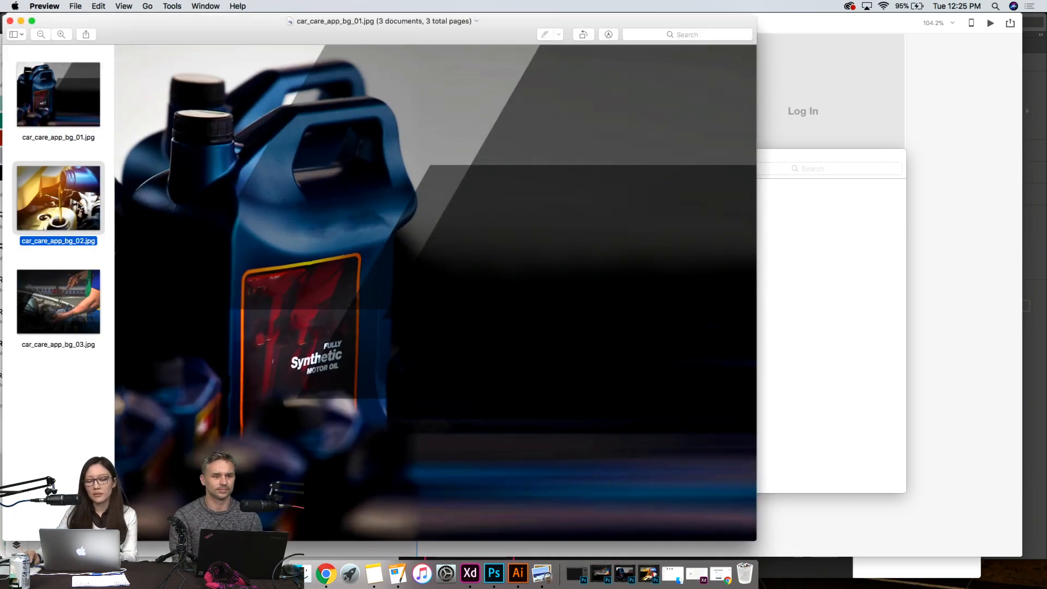
click(83, 311)
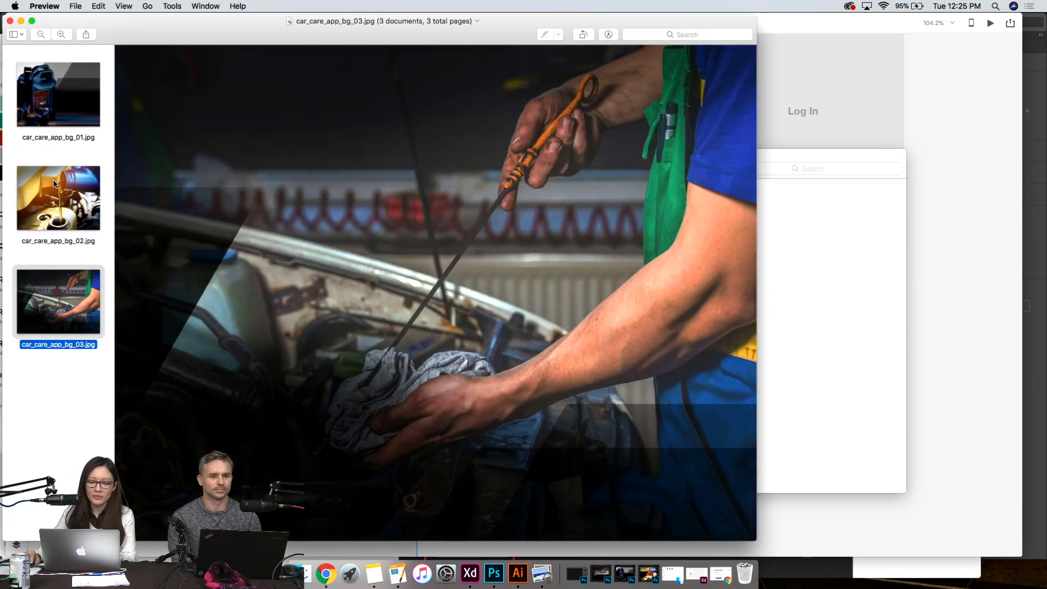
click(57, 187)
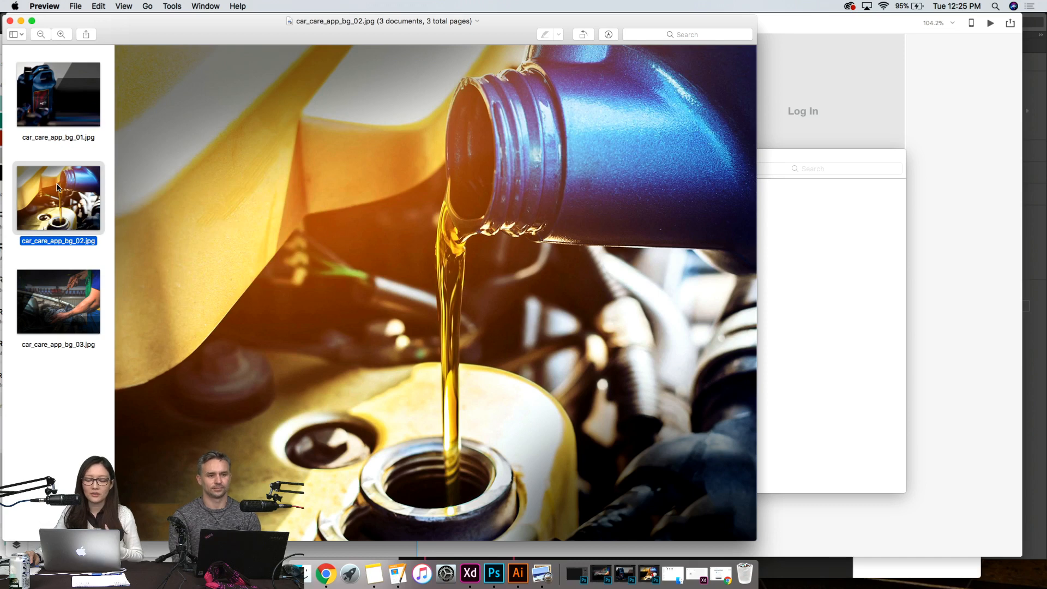
click(64, 109)
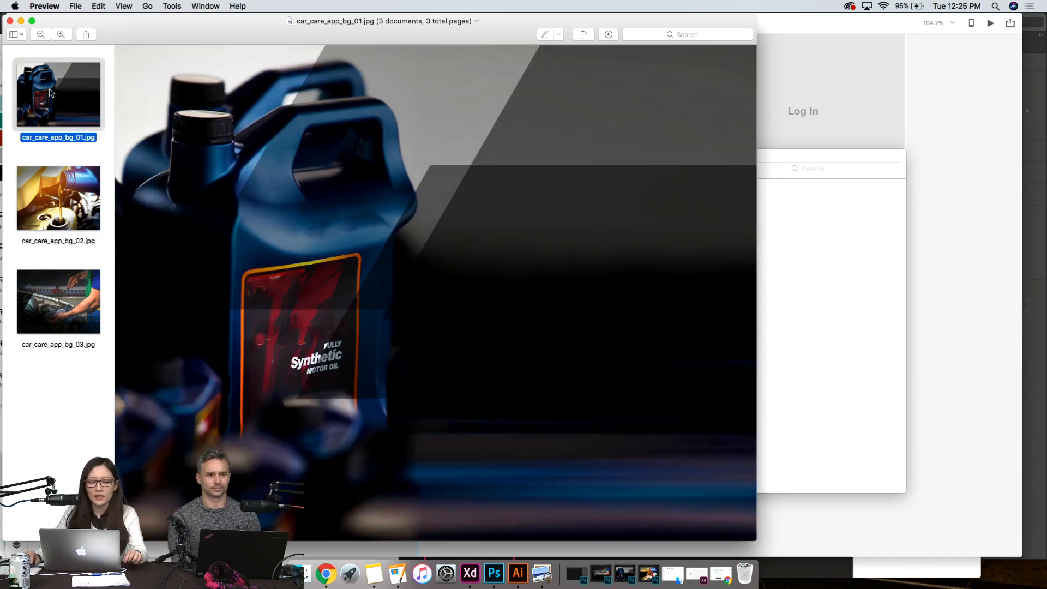
click(88, 185)
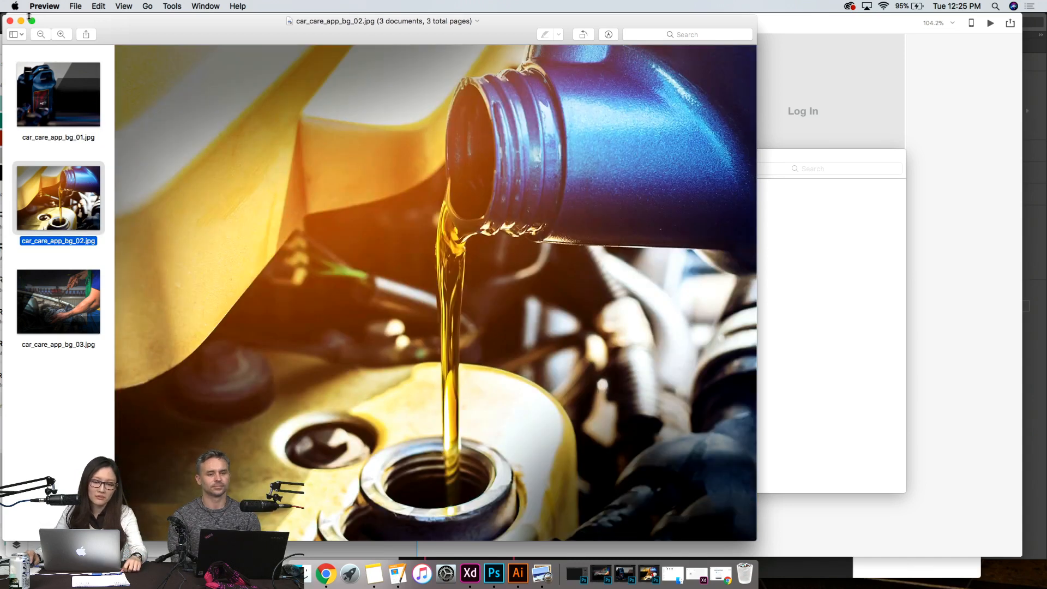
drag(121, 28, 649, 47)
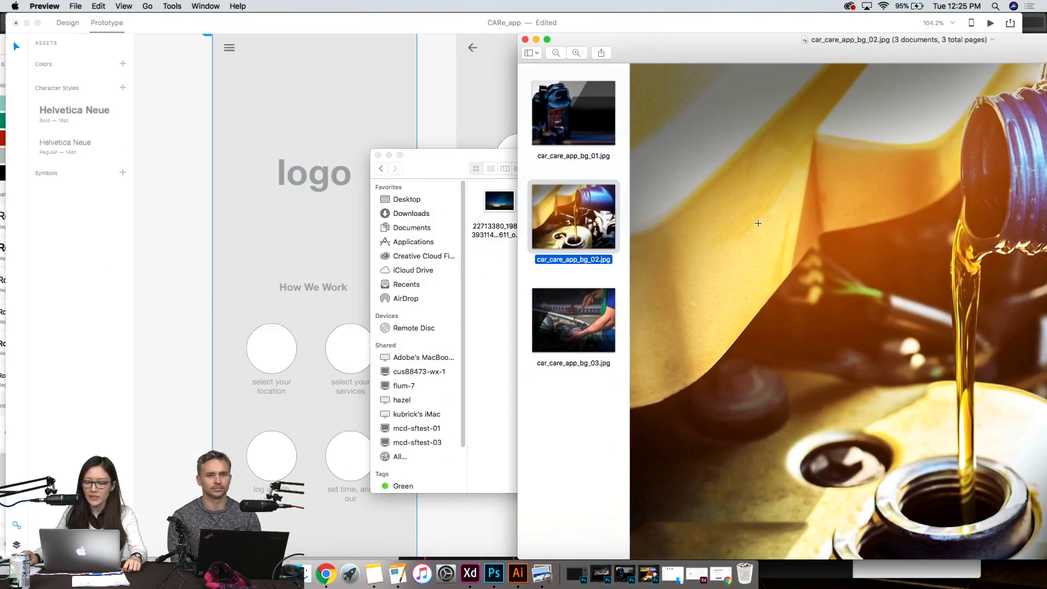
click(525, 40)
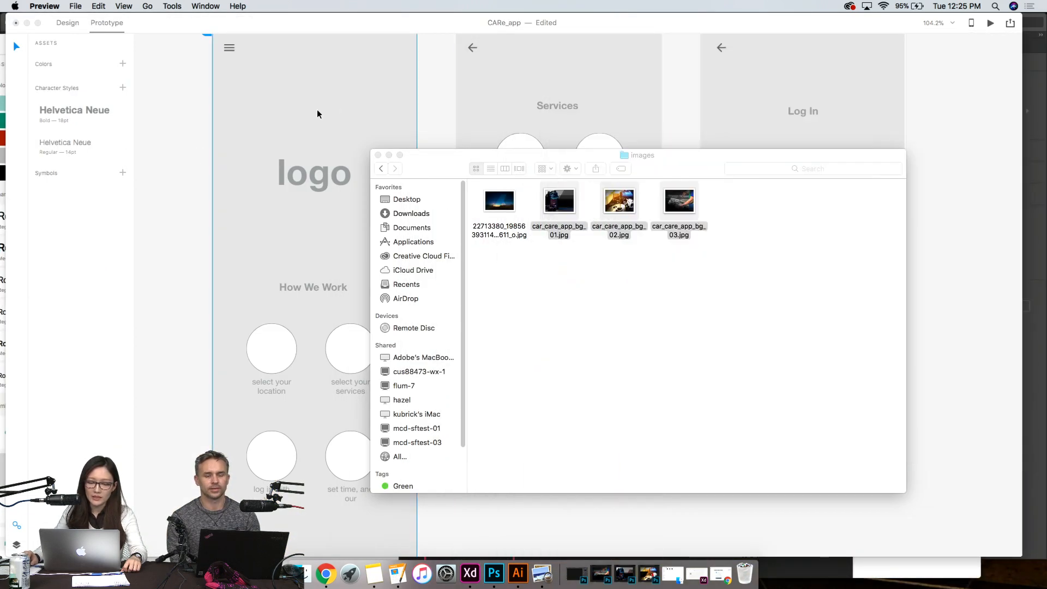
- Minimize the images folder window, select the Home artboard in the CARe_app prototype and review it down to the address field
click(390, 155)
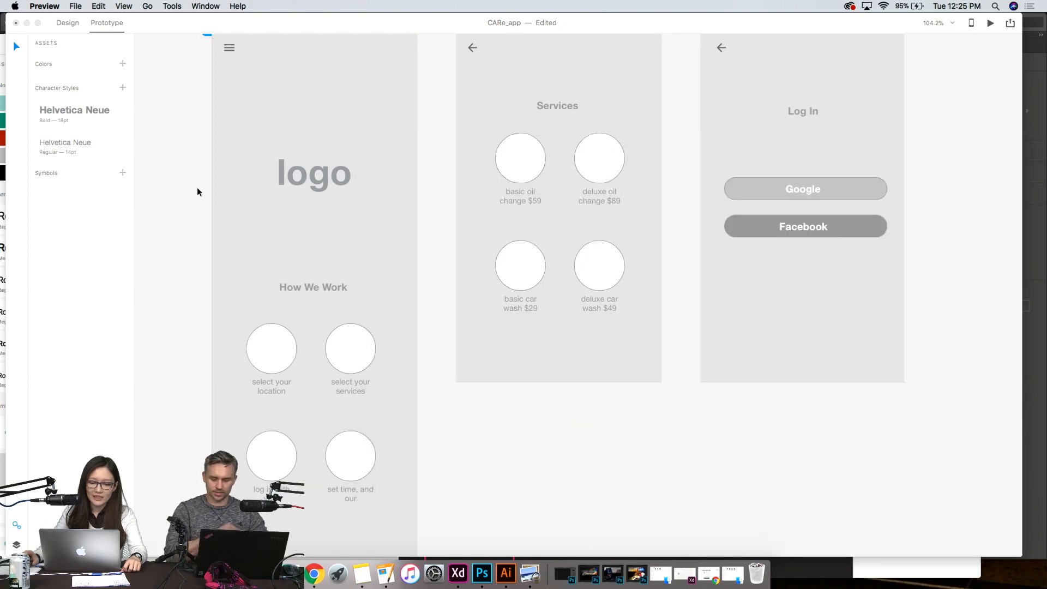
scroll(197, 189, down, 5)
scroll(197, 189, up, 10)
scroll(386, 310, down, 5)
click(358, 219)
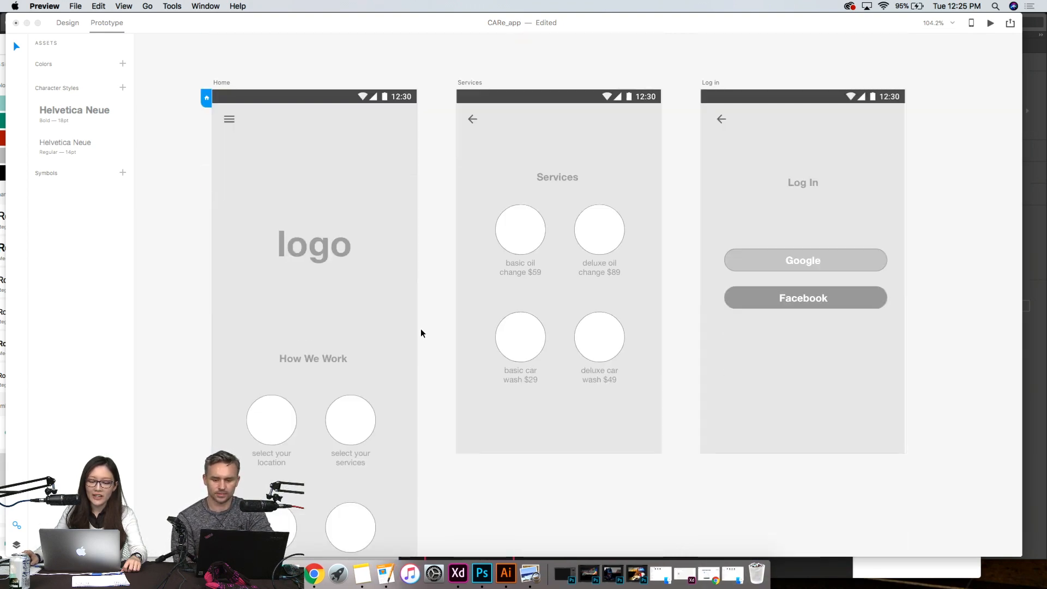
scroll(219, 196, down, 1)
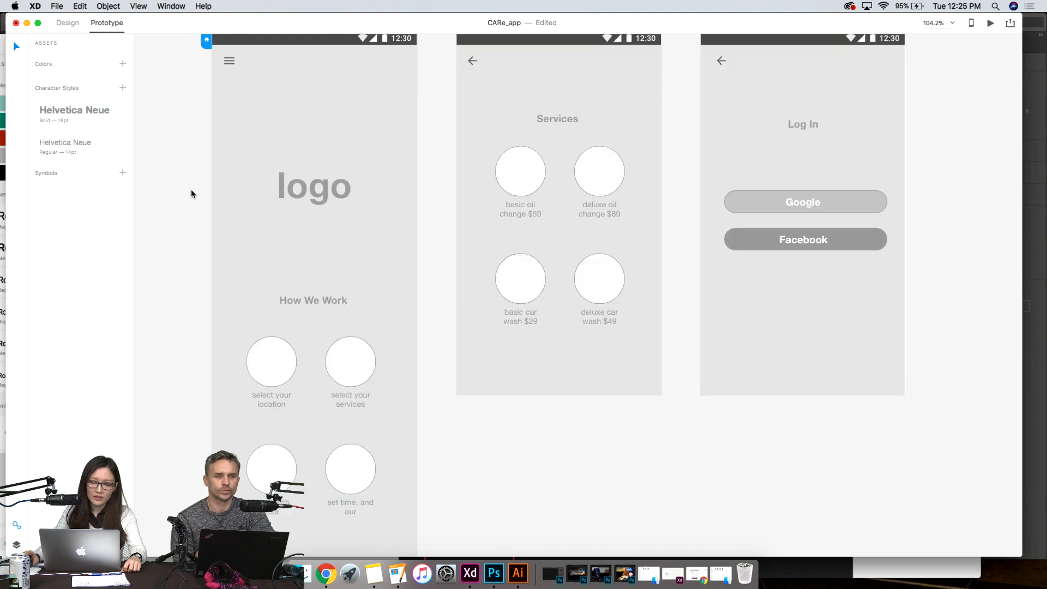
click(229, 185)
scroll(472, 355, down, 8)
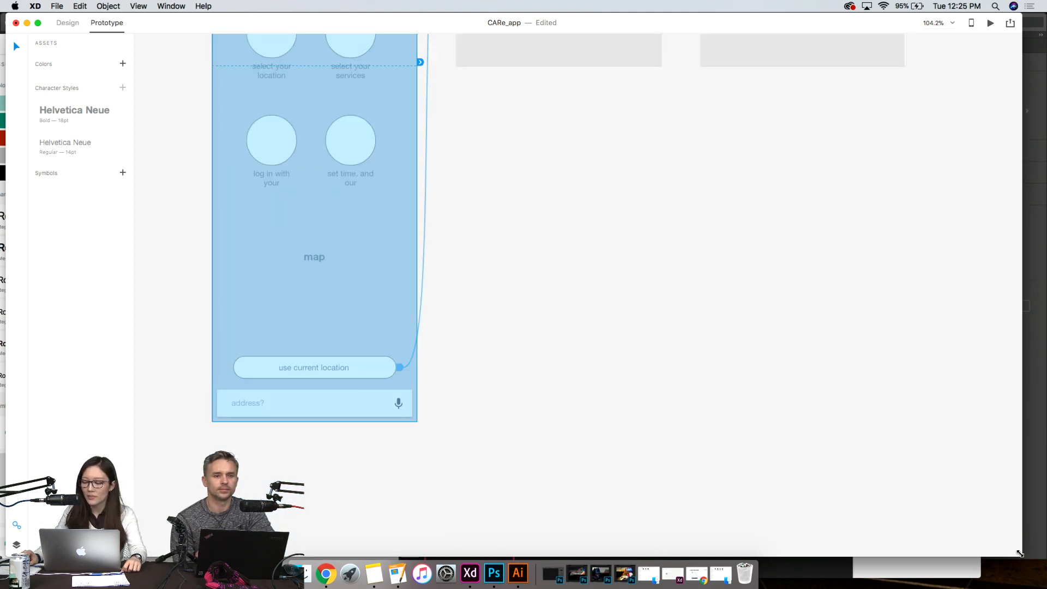
- Narrow the CARe_app window to free screen space beside it, keeping the Home artboard's logo area in view
drag(1020, 554, 712, 559)
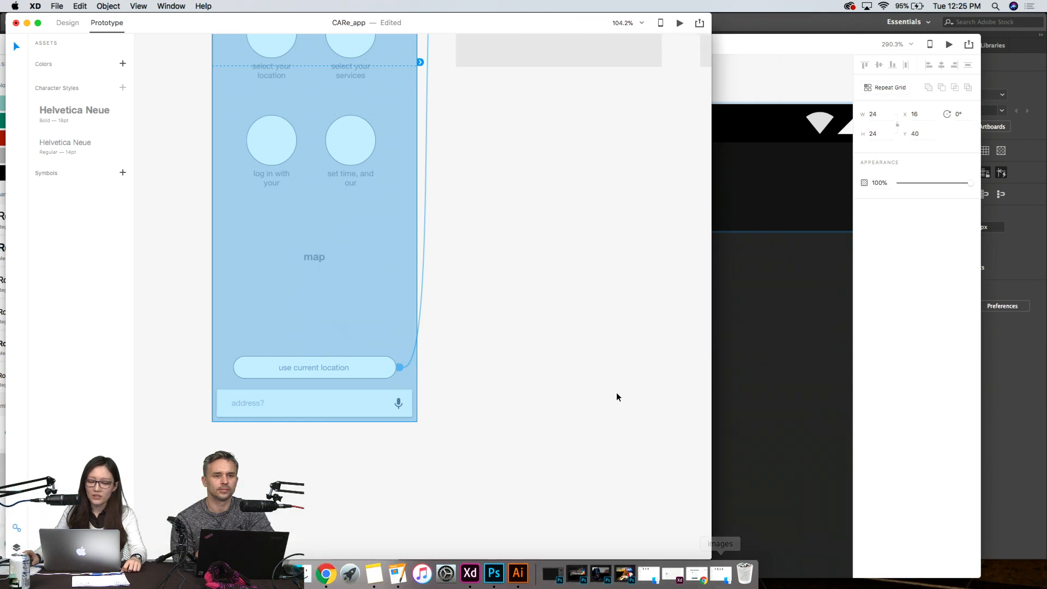
scroll(616, 392, up, 5)
scroll(616, 391, up, 2)
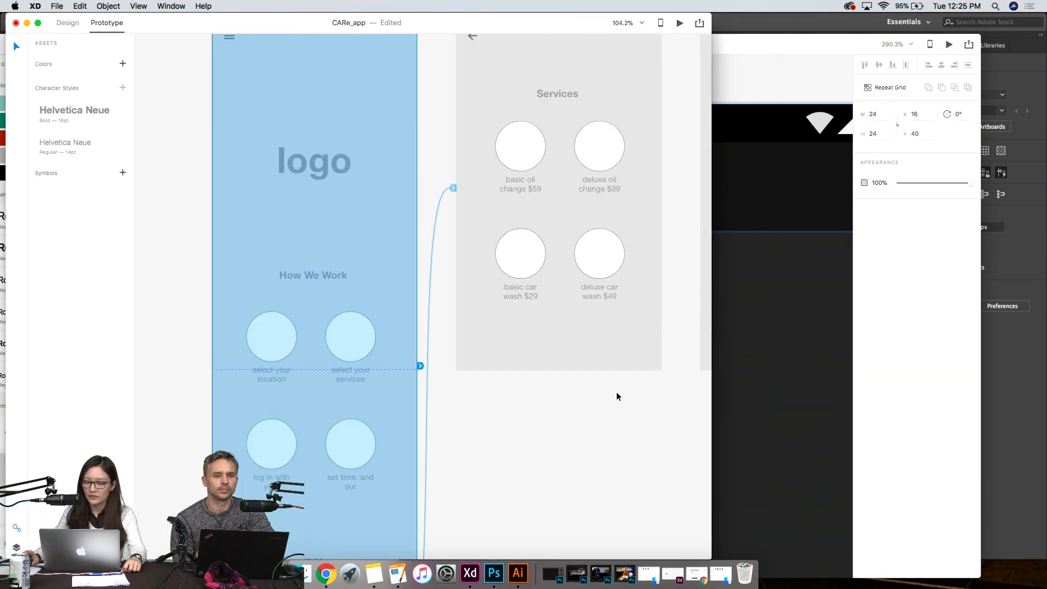
- Switch to design mode and shorten the Home artboard's grey background rectangle to a height of about 893, ending above the map section
scroll(532, 457, down, 5)
click(377, 348)
click(378, 348)
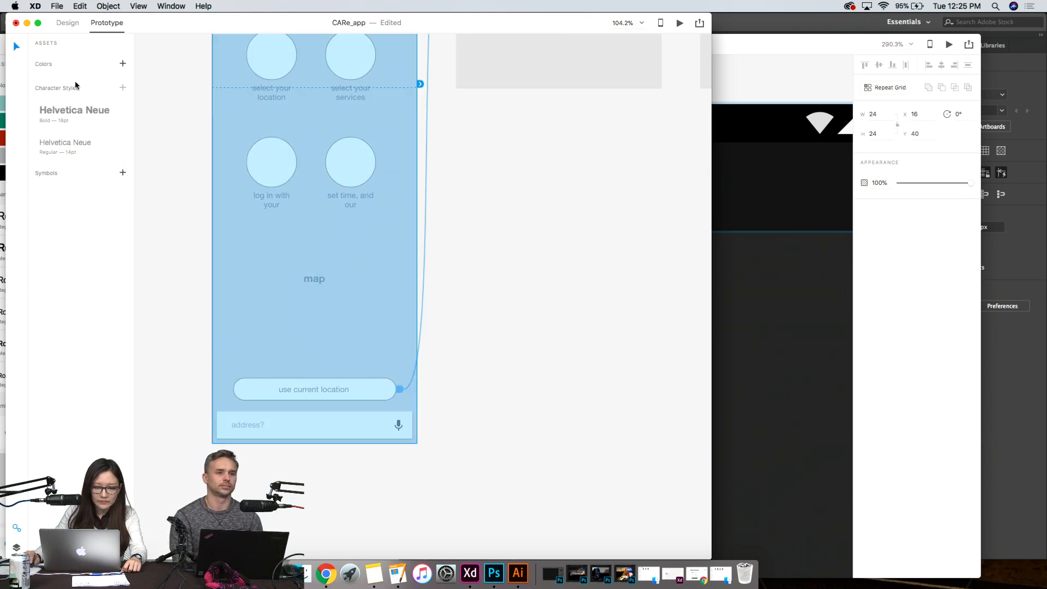
click(56, 23)
click(308, 352)
scroll(361, 446, up, 1)
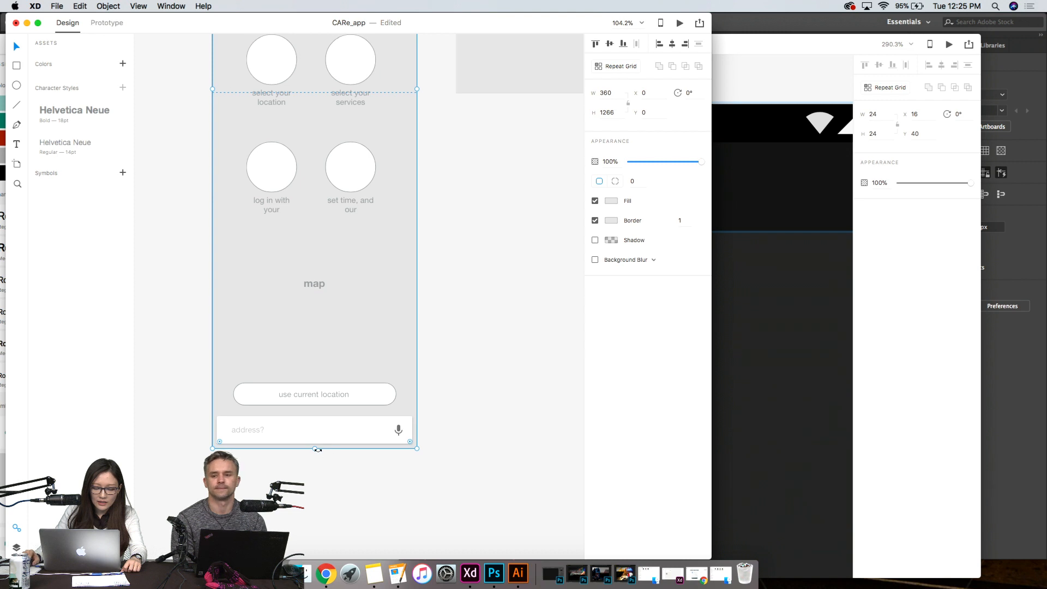
drag(315, 449, 391, 237)
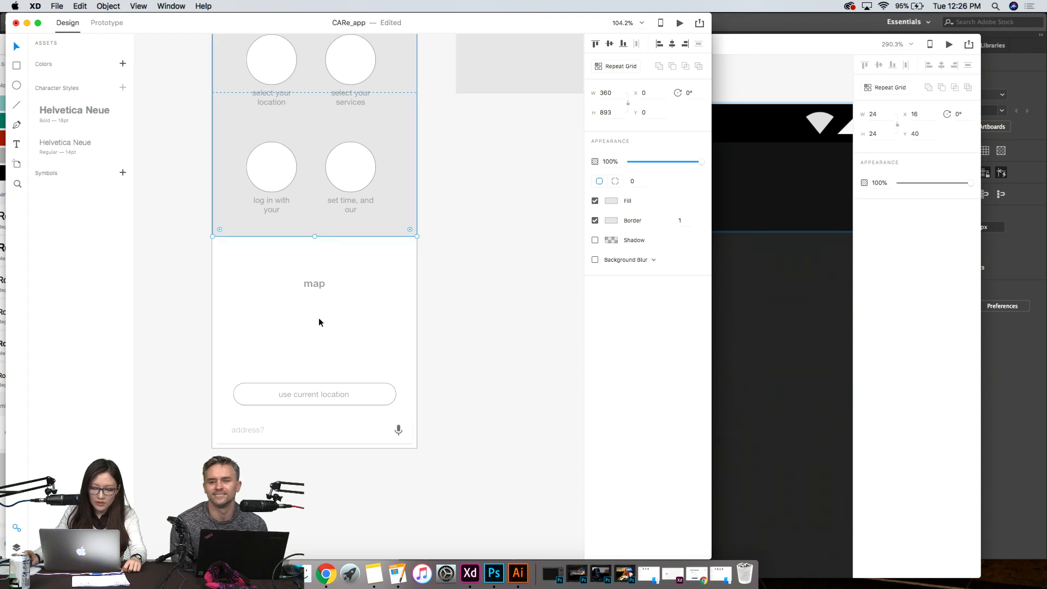
scroll(327, 354, up, 10)
scroll(491, 417, up, 3)
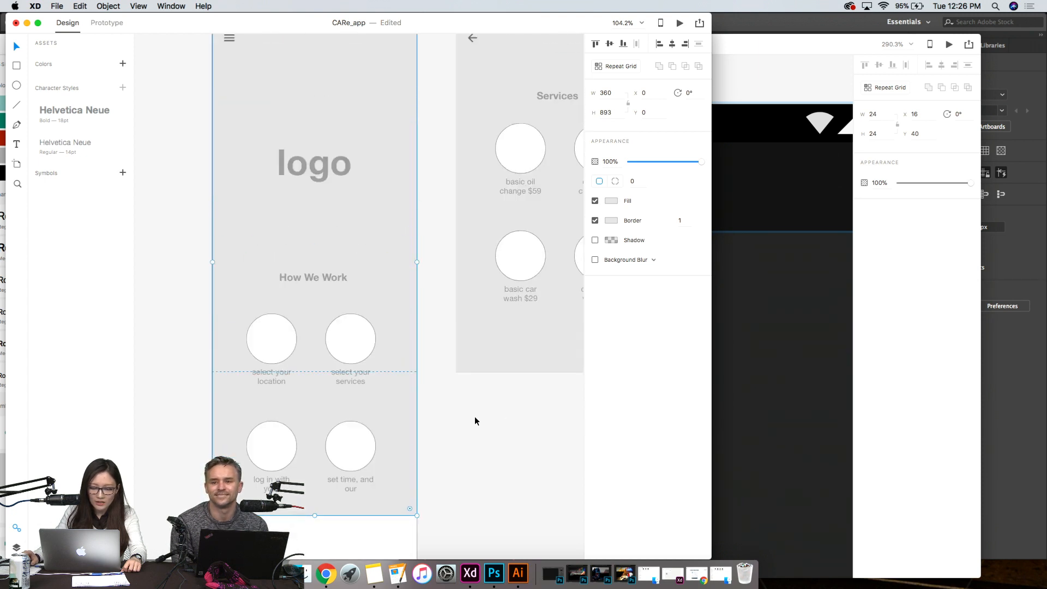
- Extend the Home background rectangle slightly to a height of 912, ending between the lower circles and the map
scroll(474, 421, up, 7)
scroll(475, 421, down, 3)
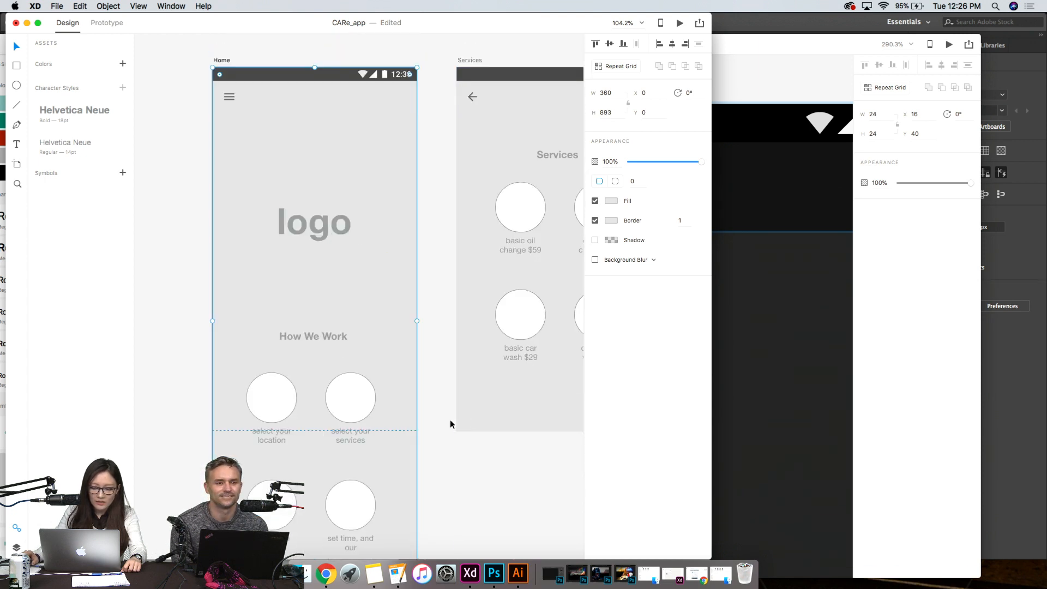
scroll(450, 420, down, 7)
drag(316, 449, 315, 459)
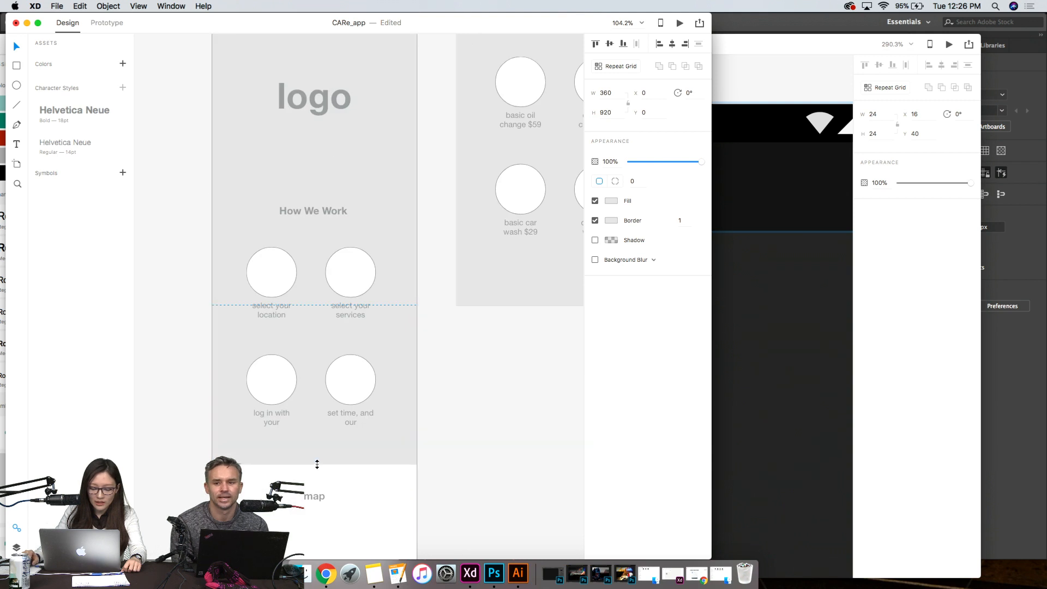
scroll(373, 459, down, 5)
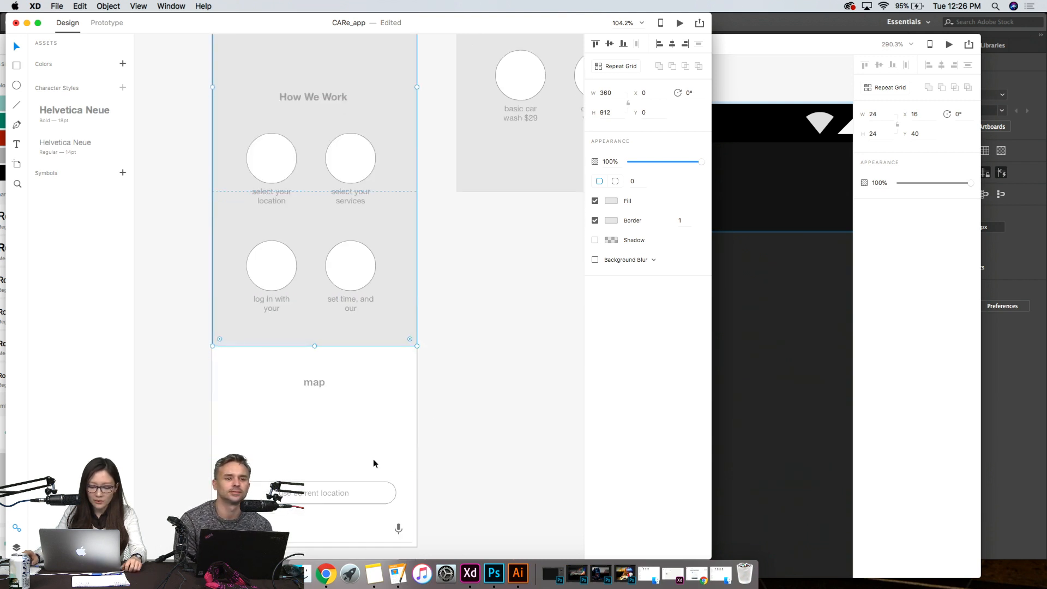
scroll(371, 459, down, 2)
scroll(373, 460, up, 10)
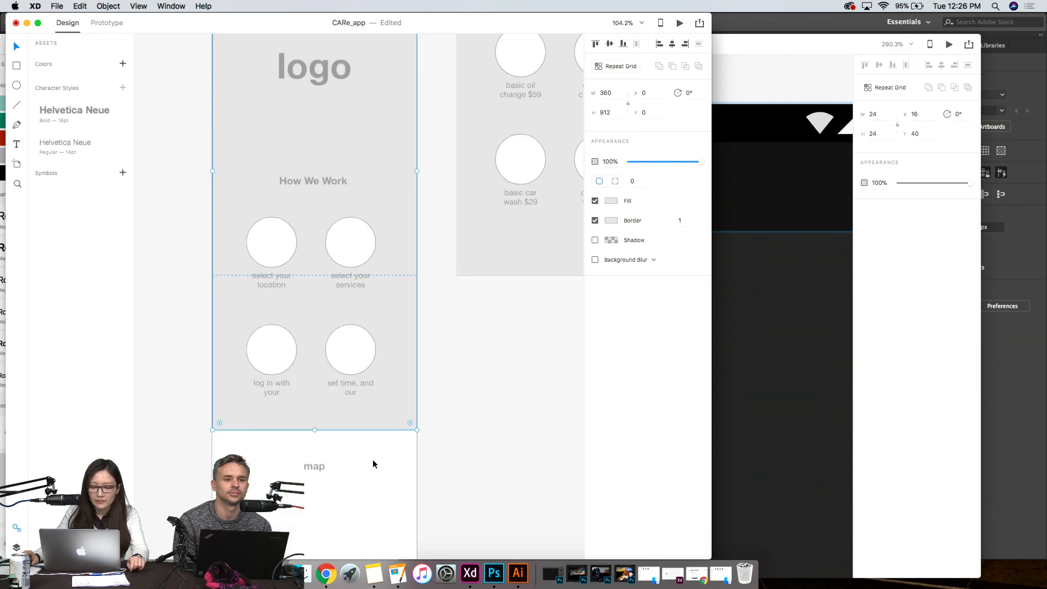
- Bring back the images folder window and move it clear of the Home artboard
key(F11)
key(F11)
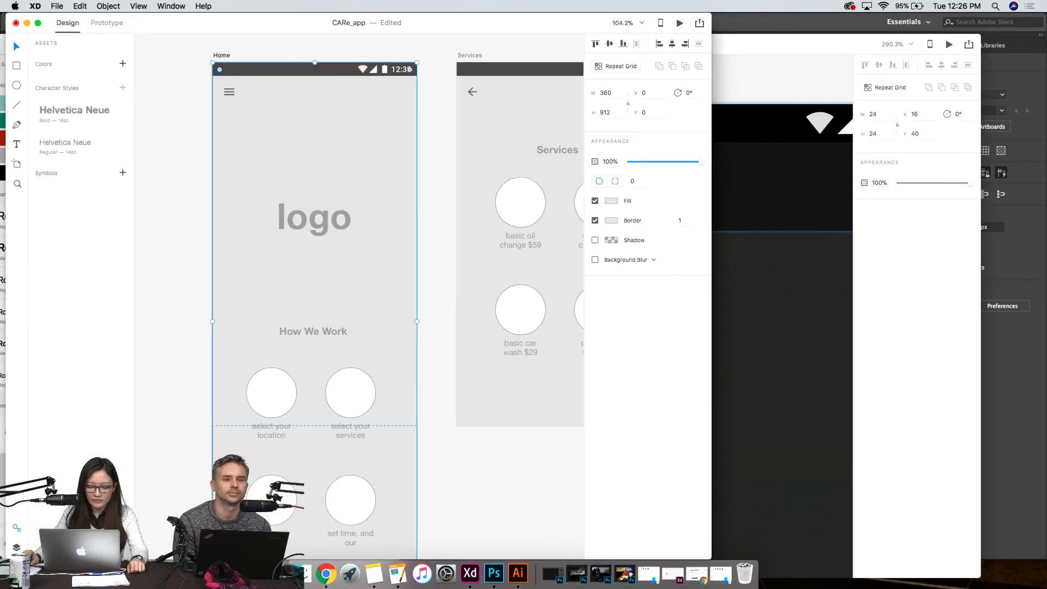
click(308, 576)
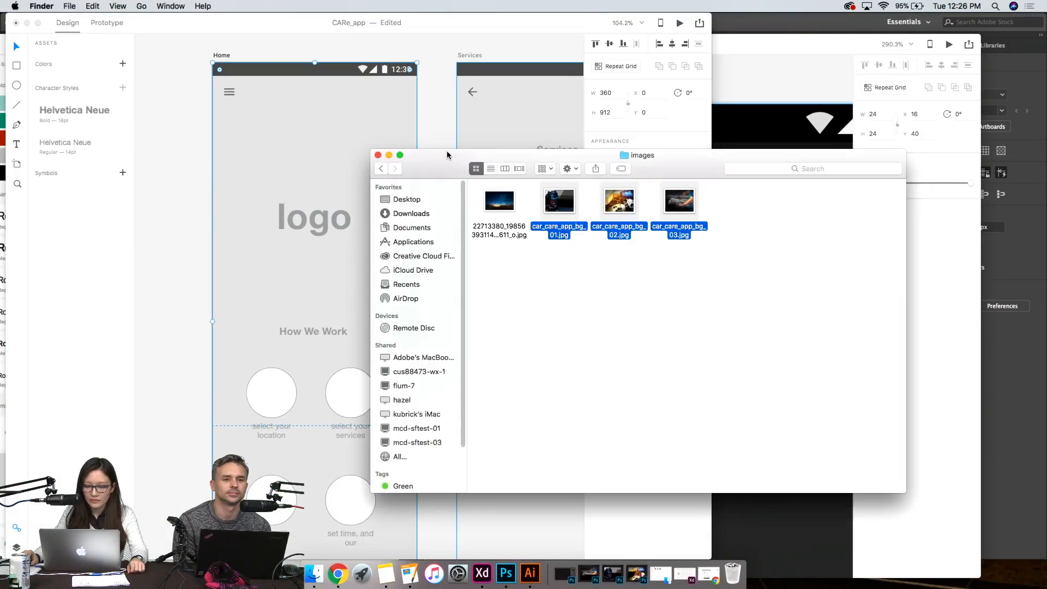
drag(464, 155, 580, 133)
- Try the car_care_app_bg_02 photo and the car_care_app_bg_03 photo as fills for the Home background rectangle
click(748, 295)
click(739, 183)
drag(739, 182, 367, 276)
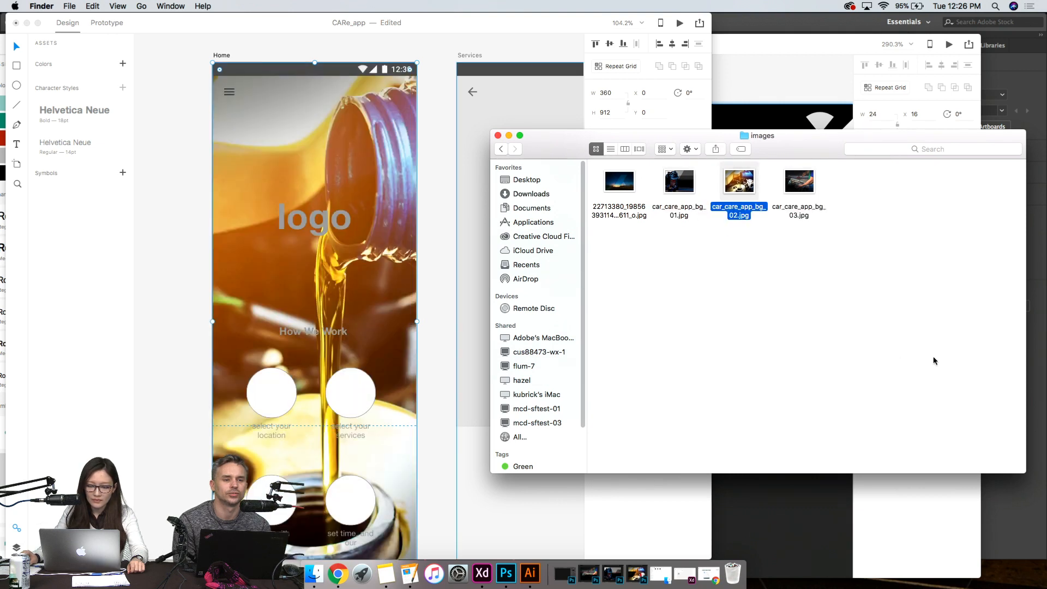
click(802, 184)
drag(803, 185, 352, 260)
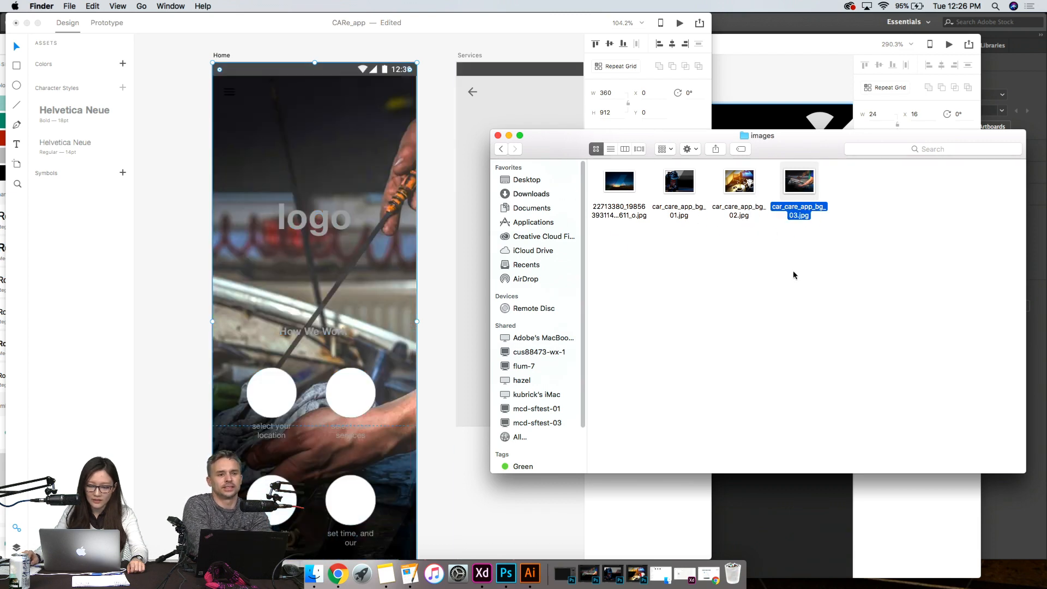
- Widen the photo-filled Home background rectangle past both artboard edges to about 782 wide, starting at X -344
click(412, 315)
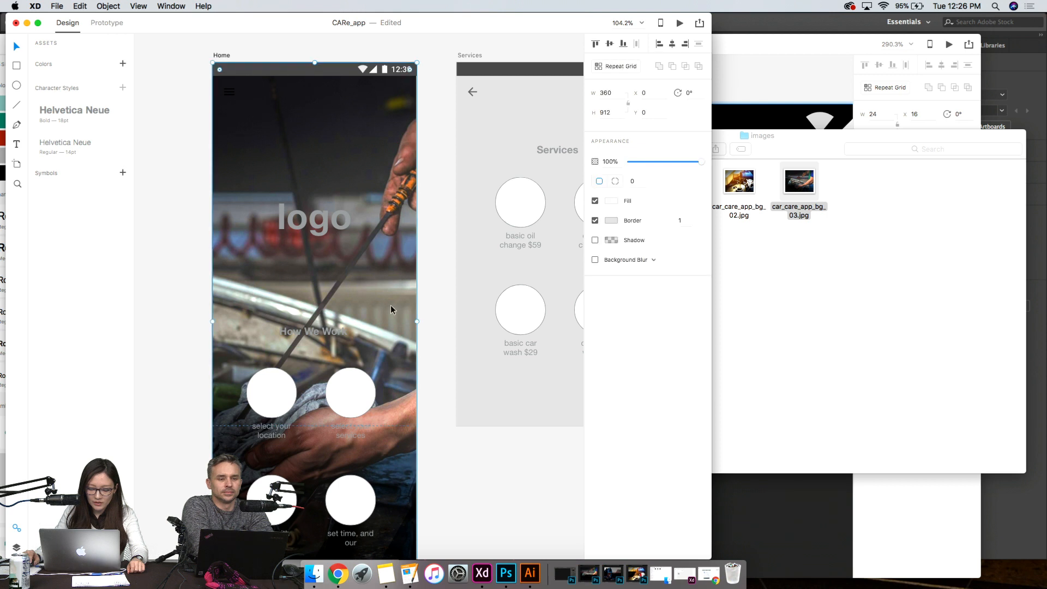
drag(416, 321, 461, 306)
drag(213, 321, 28, 264)
scroll(474, 357, down, 5)
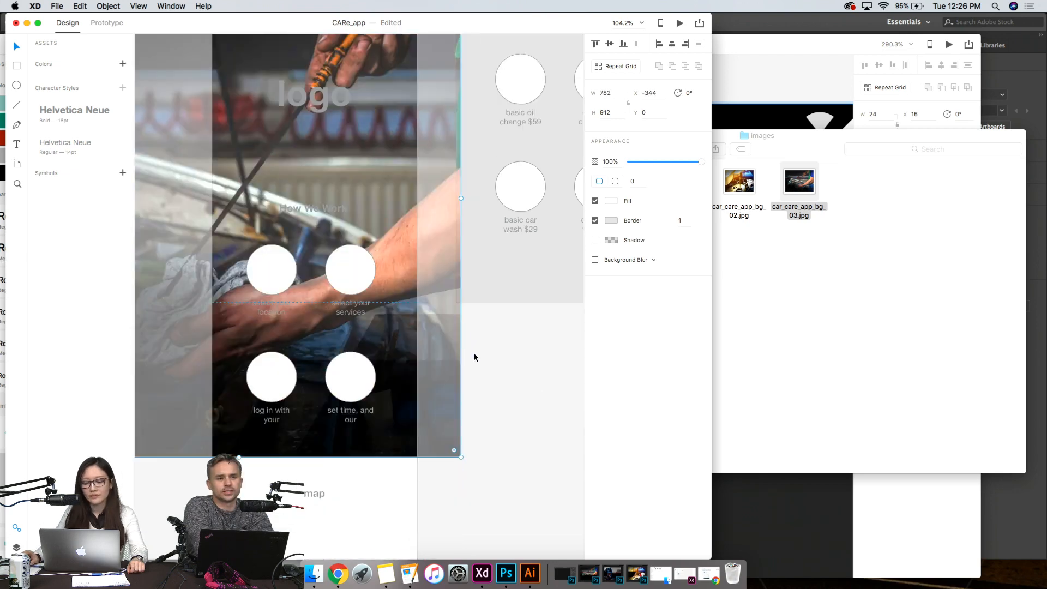
click(541, 392)
- Try the car_care_app_bg_01 photo as the fill of the widened Home background rectangle and undo it
click(883, 334)
click(684, 186)
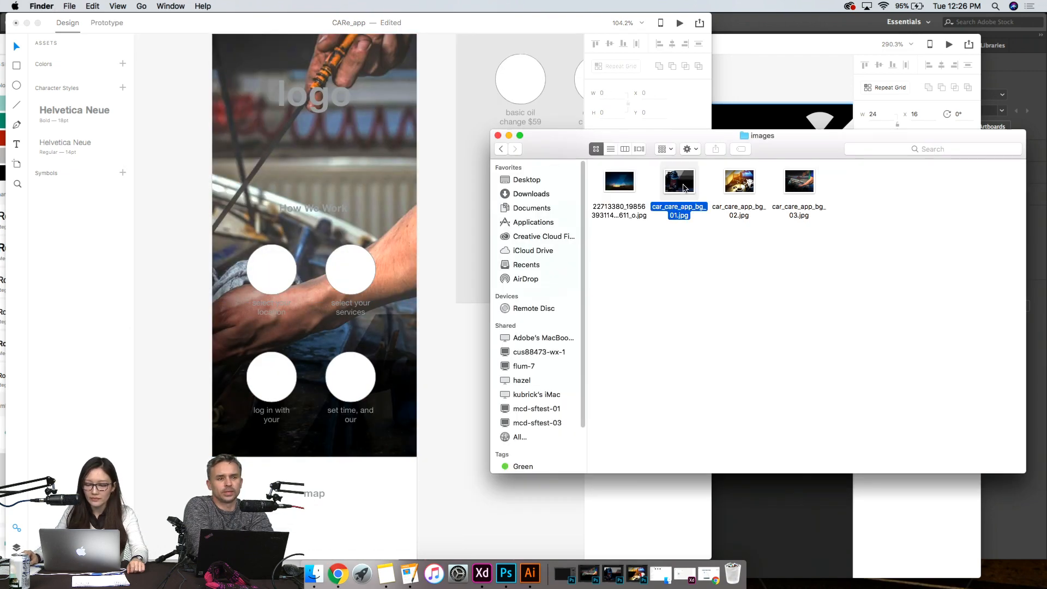
drag(685, 186, 349, 261)
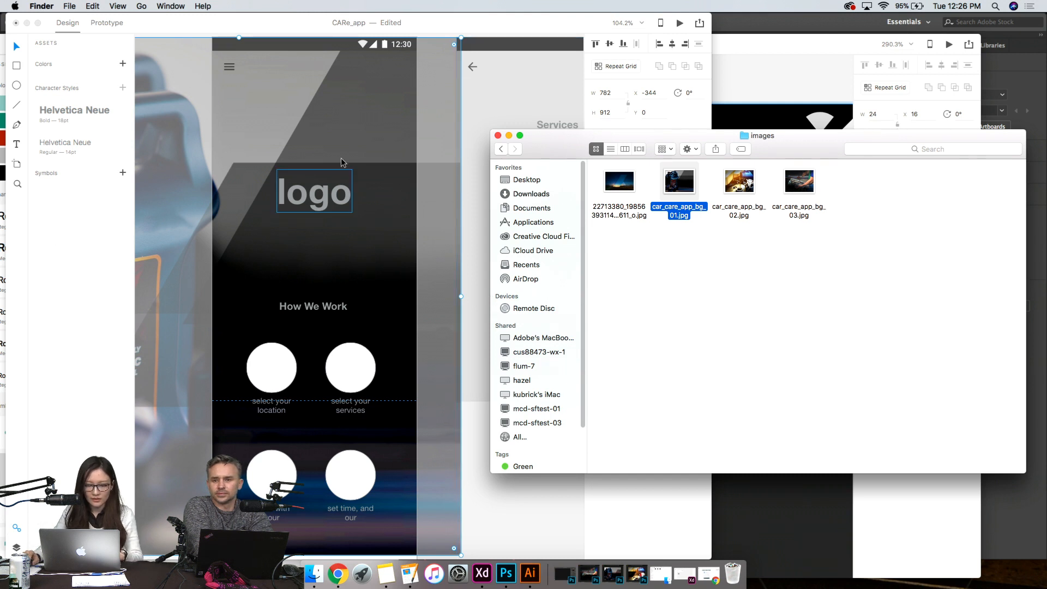
click(398, 141)
key(super+z)
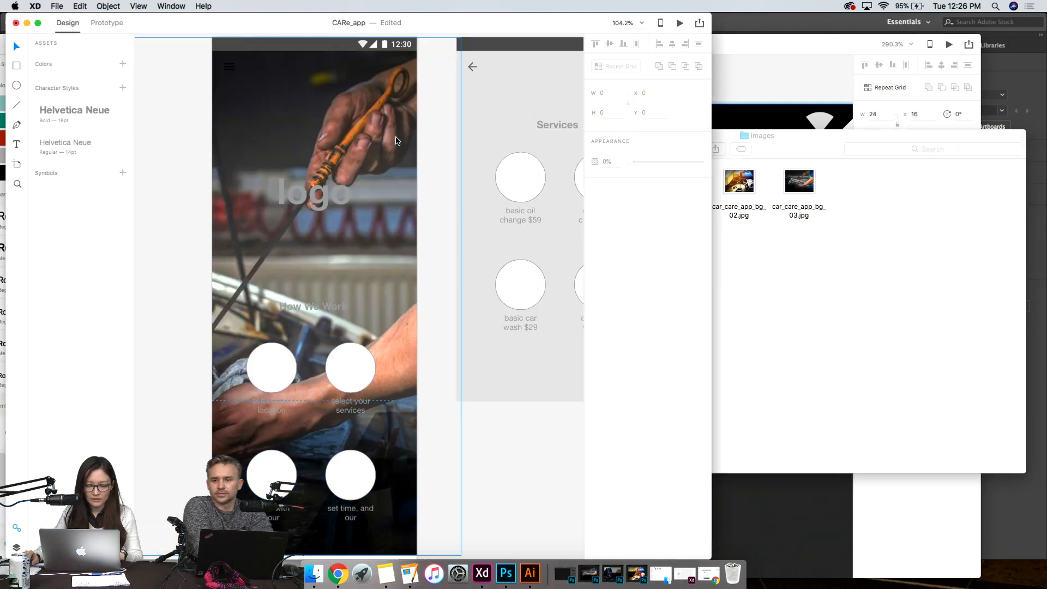
click(342, 279)
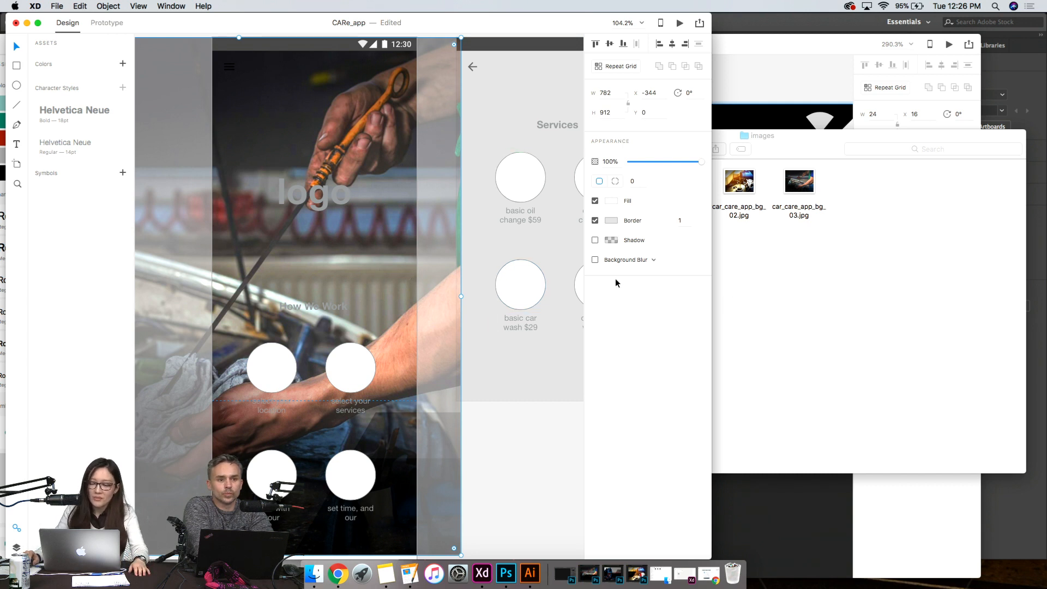
click(805, 322)
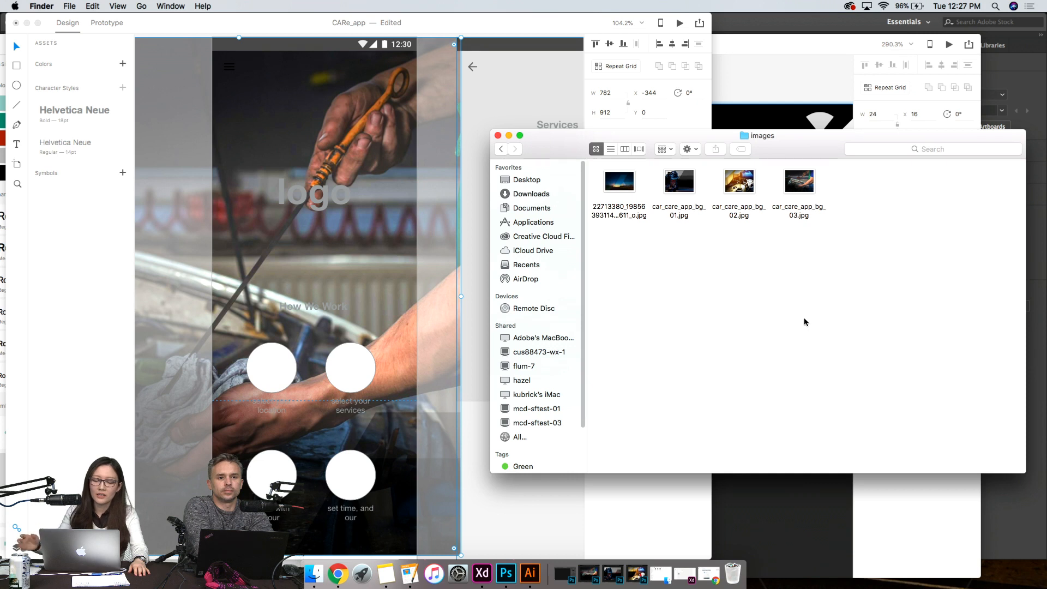
click(304, 105)
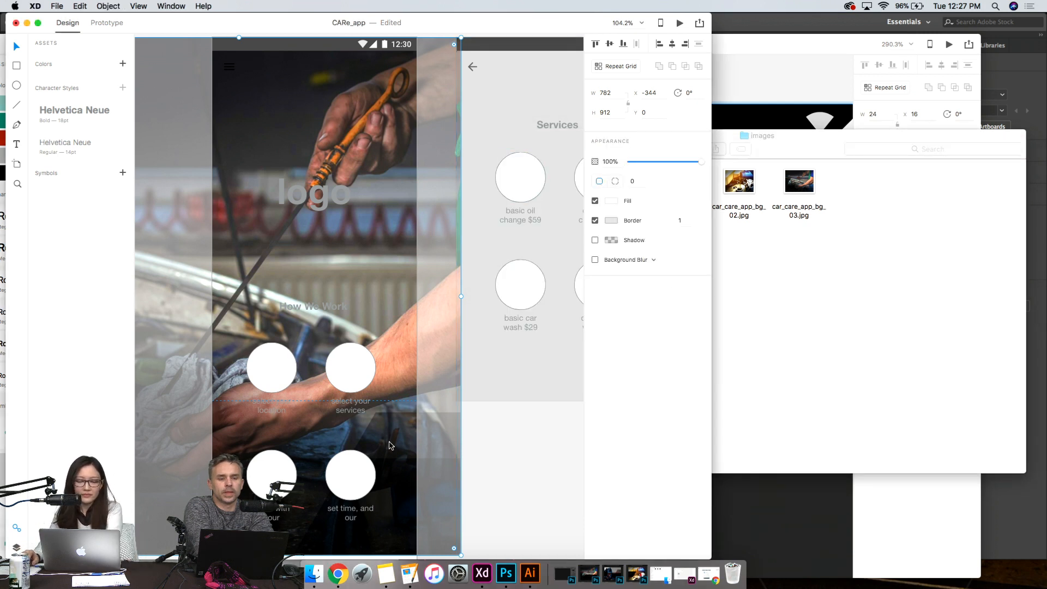
click(884, 318)
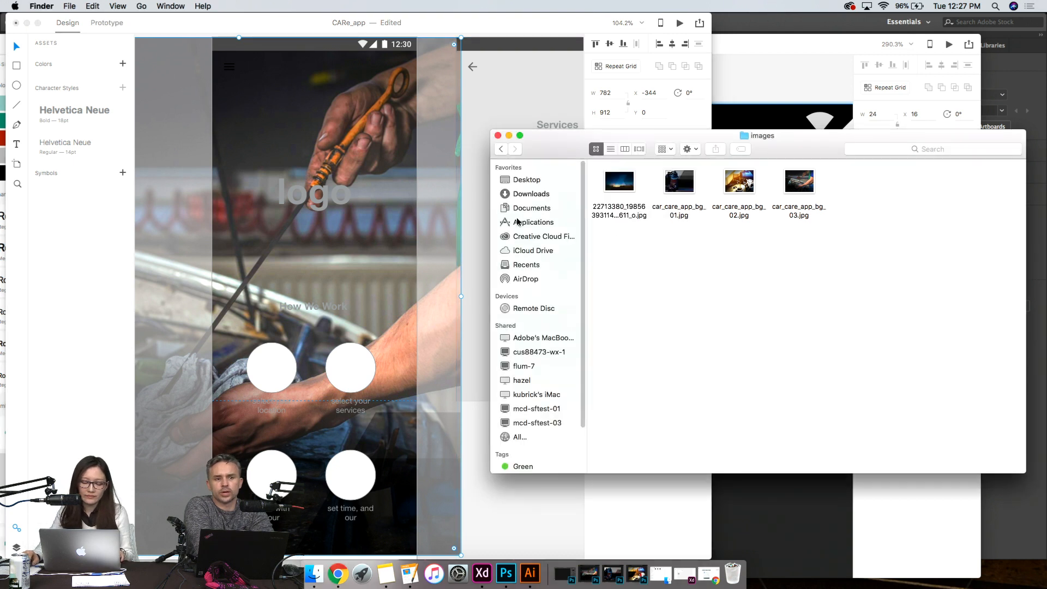
- Undo the widening of the Home background rectangle and remove its photo fills, moving the images folder window farther aside
click(349, 253)
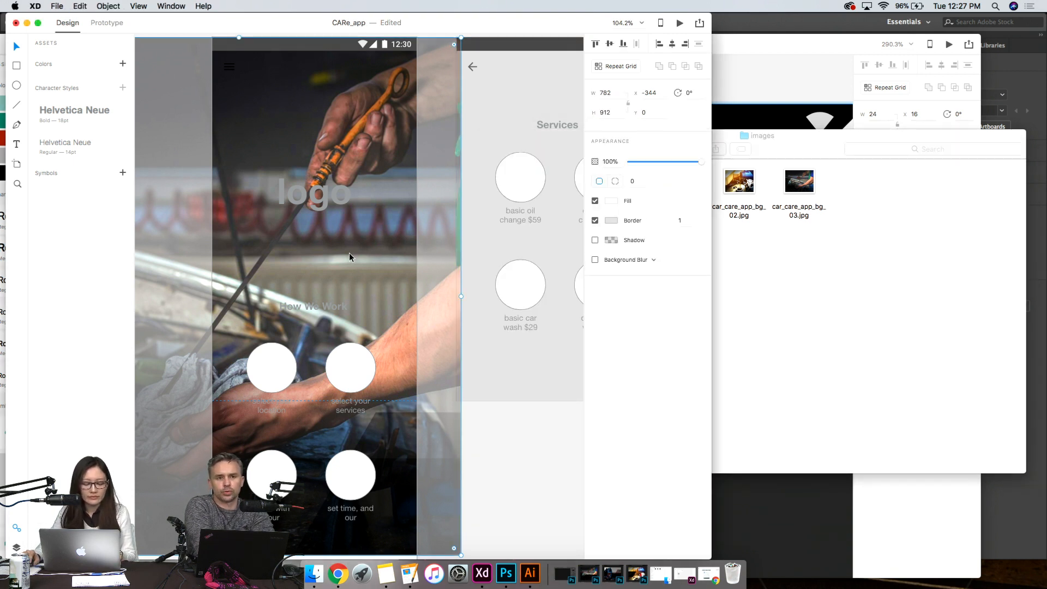
key(super+z)
key(super+z)
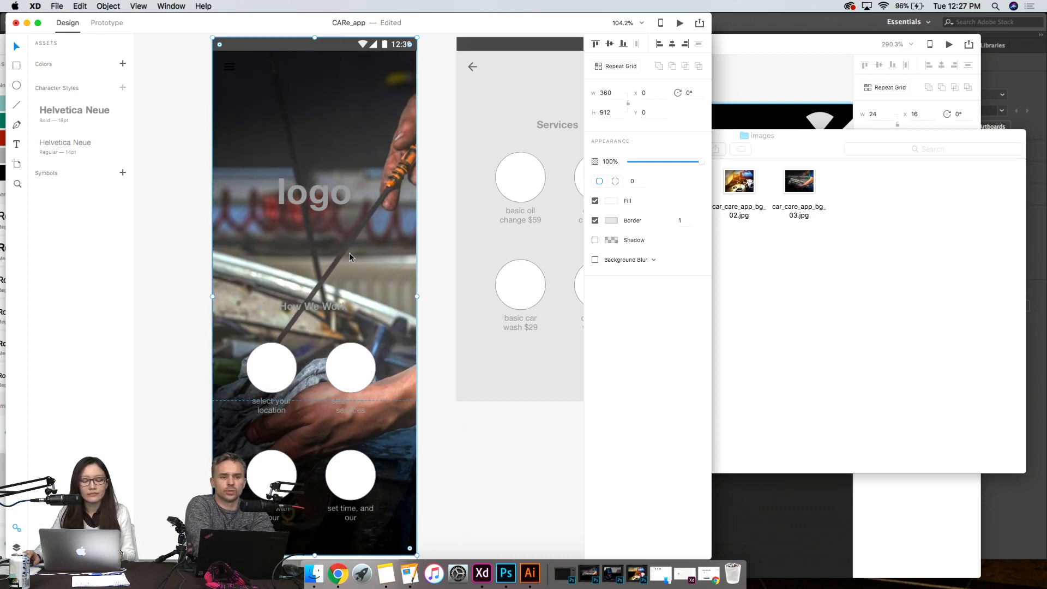
key(super+z)
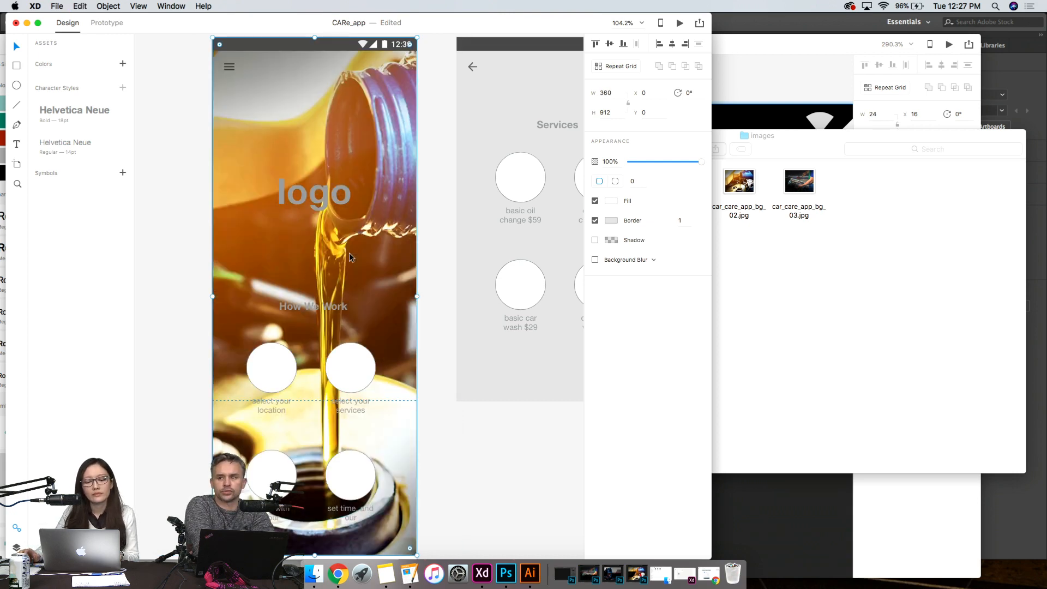
click(443, 395)
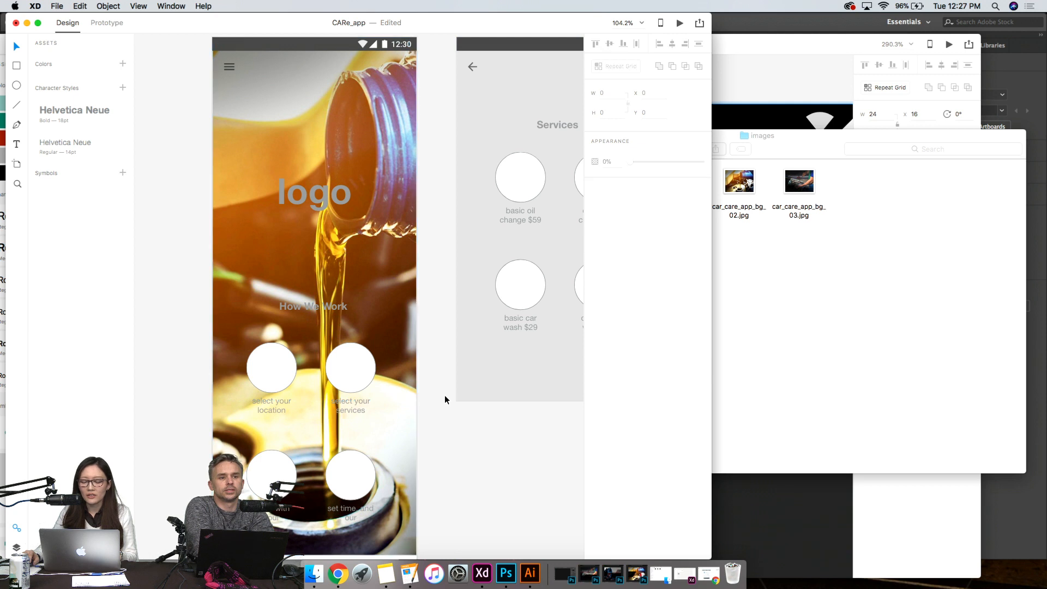
click(943, 319)
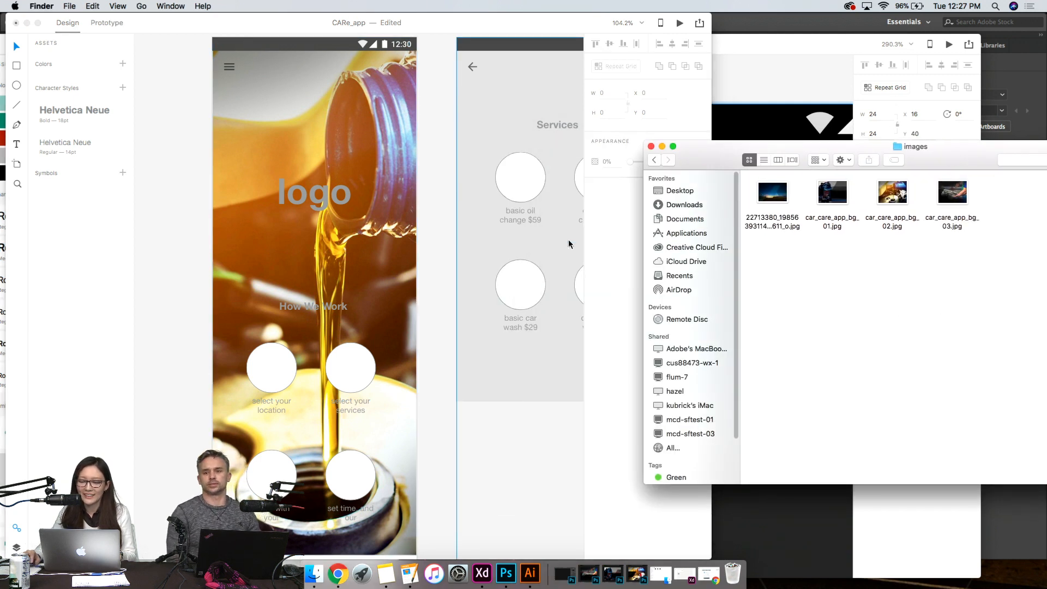
click(442, 234)
click(333, 118)
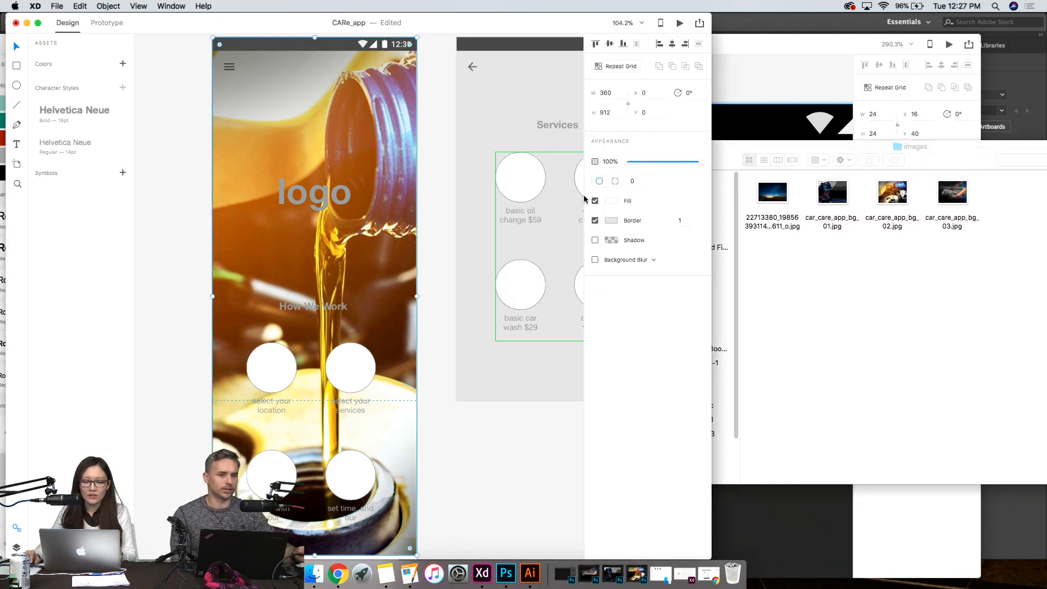
key(Delete)
- Place the car_care_app_bg_02 photo on the canvas as a separate image beside the Home artboard's edge
click(864, 358)
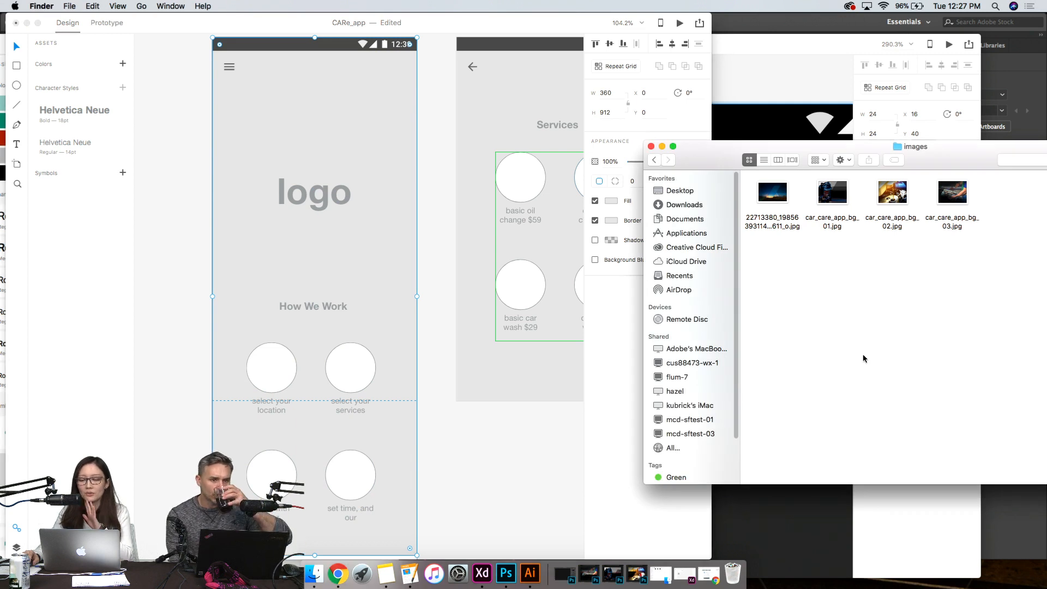
click(893, 193)
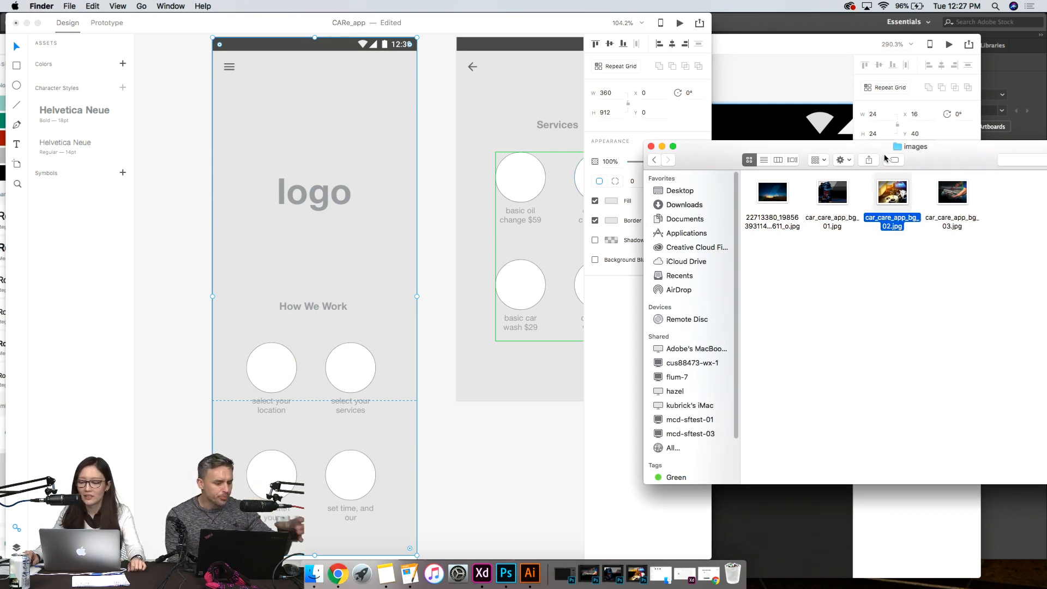
drag(894, 187, 207, 207)
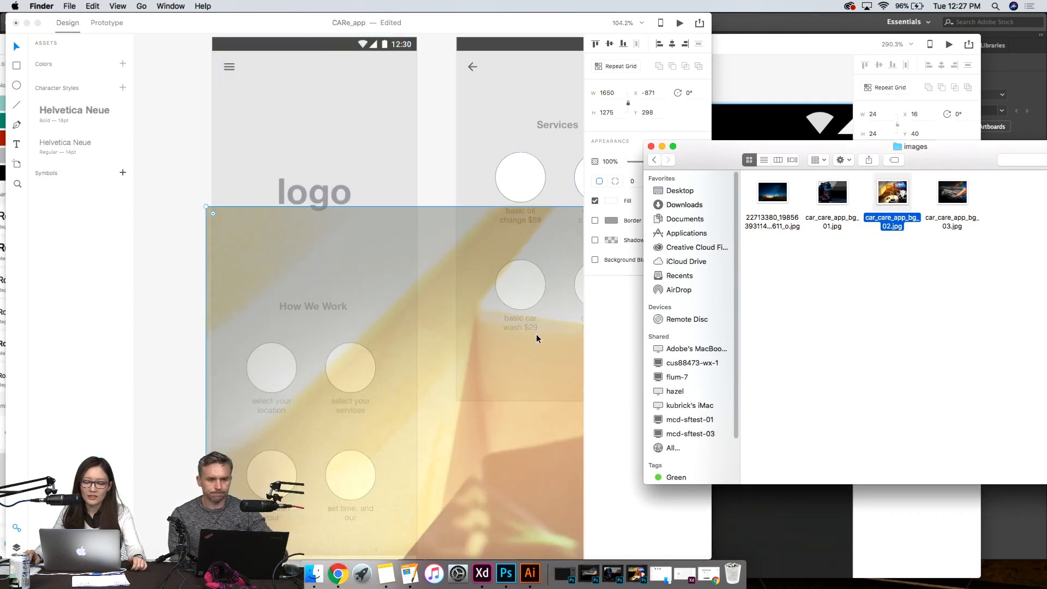
- Try several positions for the placed full-size photo over the Home artboard and delete it
click(437, 242)
drag(429, 295, 2, 99)
drag(498, 249, 494, 215)
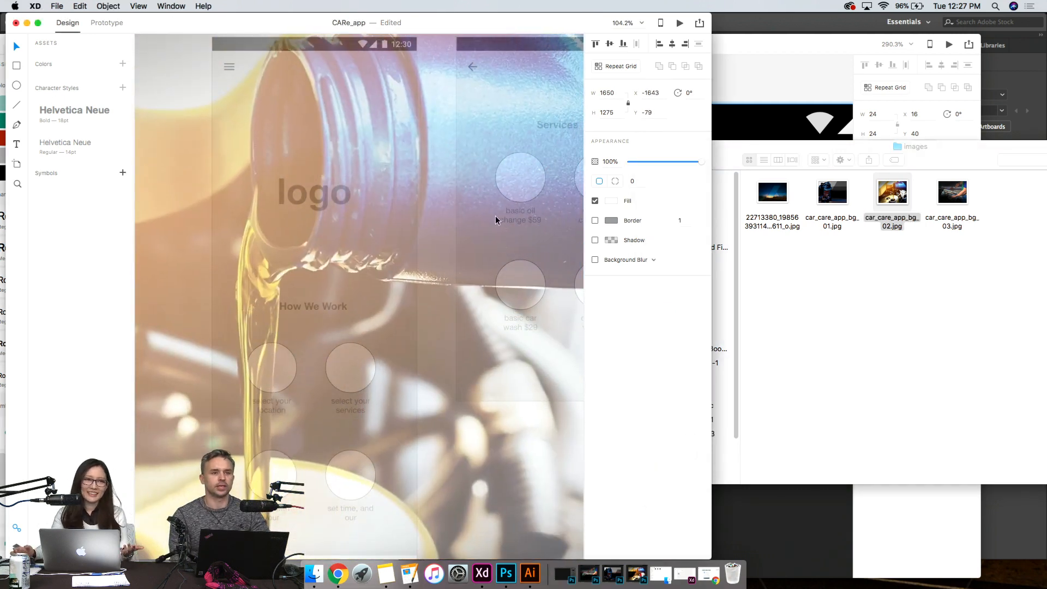
drag(411, 381, 409, 270)
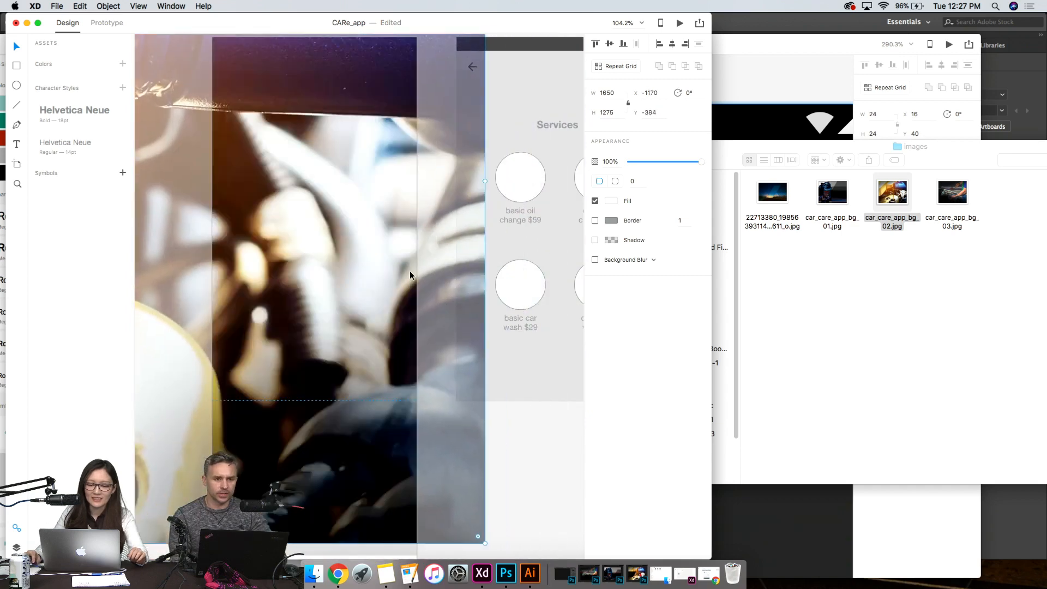
drag(284, 259, 521, 491)
drag(283, 354, 600, 235)
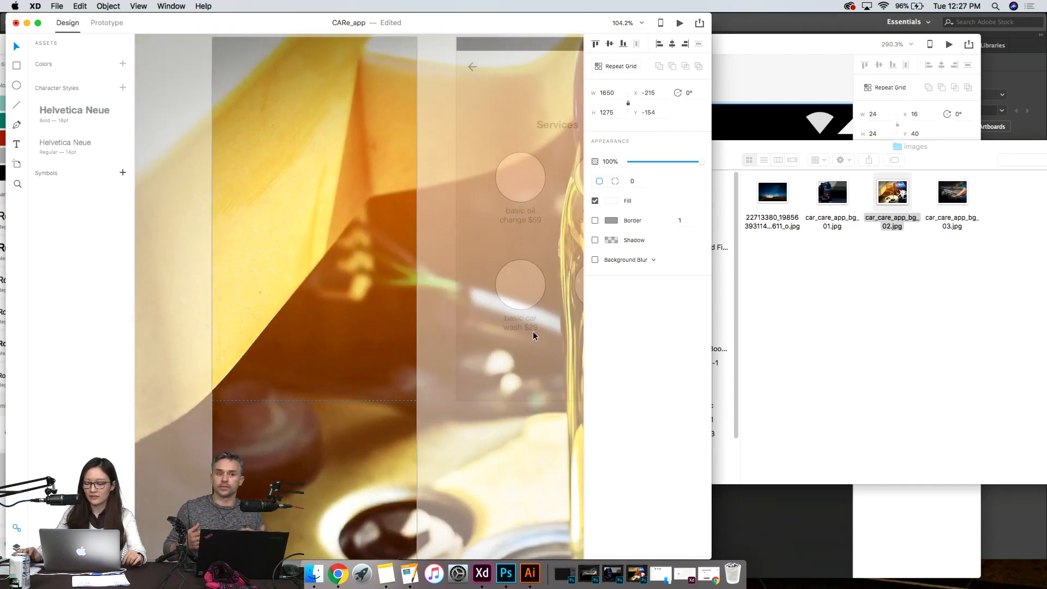
key(Delete)
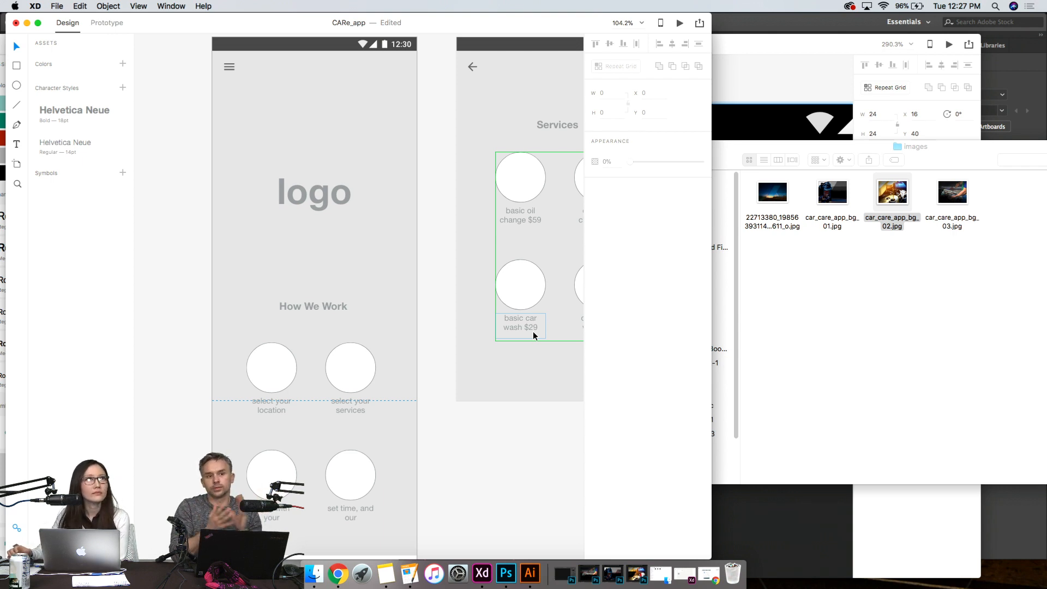
click(499, 424)
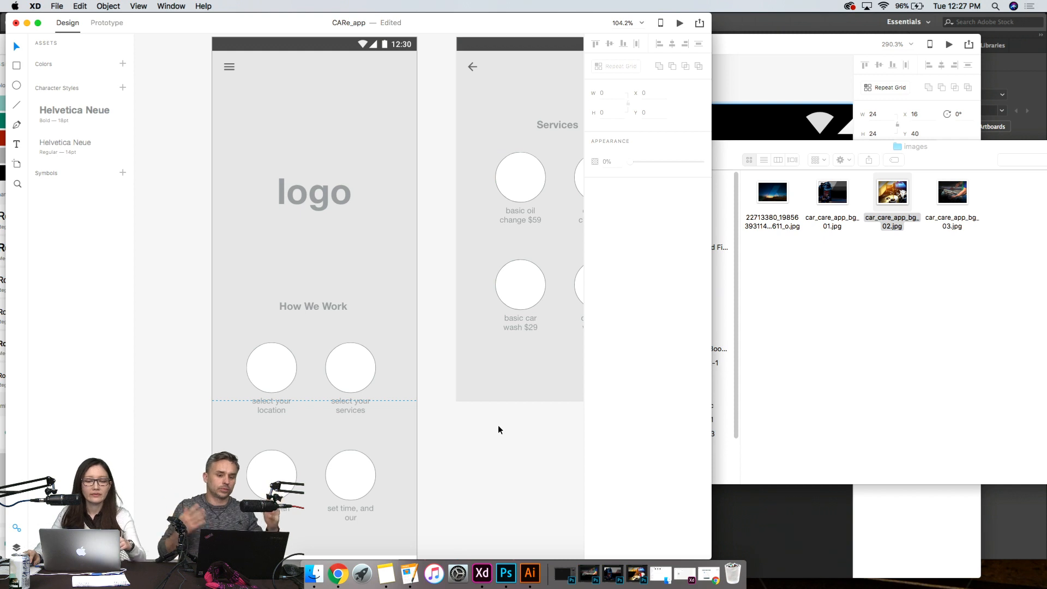
- Fill the Home artboard's background rectangle with the car_care_app_bg_02 photo from the images folder
click(872, 332)
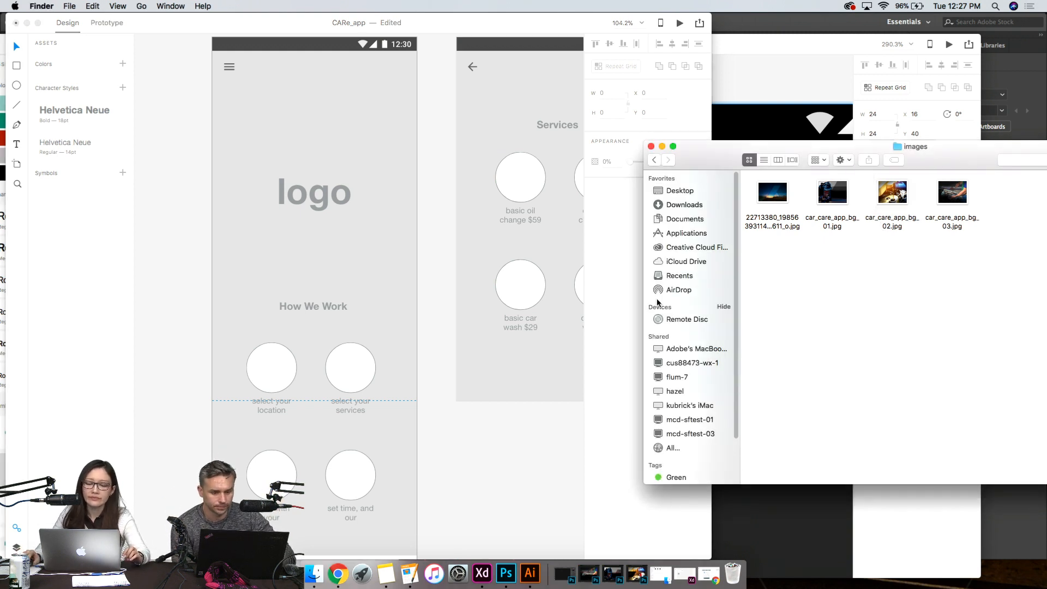
drag(893, 192, 353, 286)
scroll(254, 226, down, 2)
scroll(255, 229, up, 2)
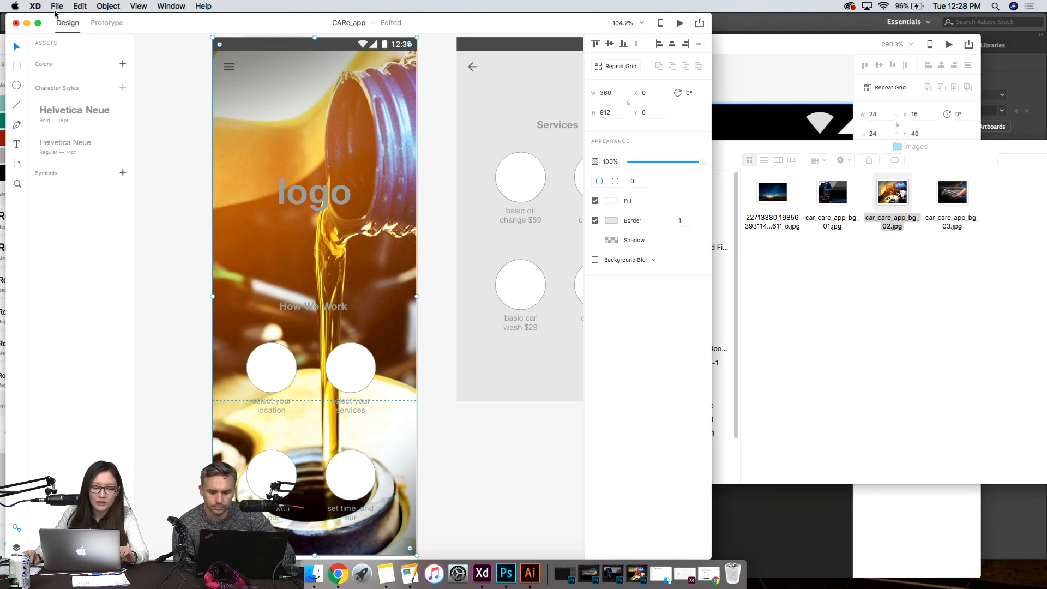
- List the Home artboard's layers, and lock and unlock the car_care_app_bg_02 rectangle
click(15, 547)
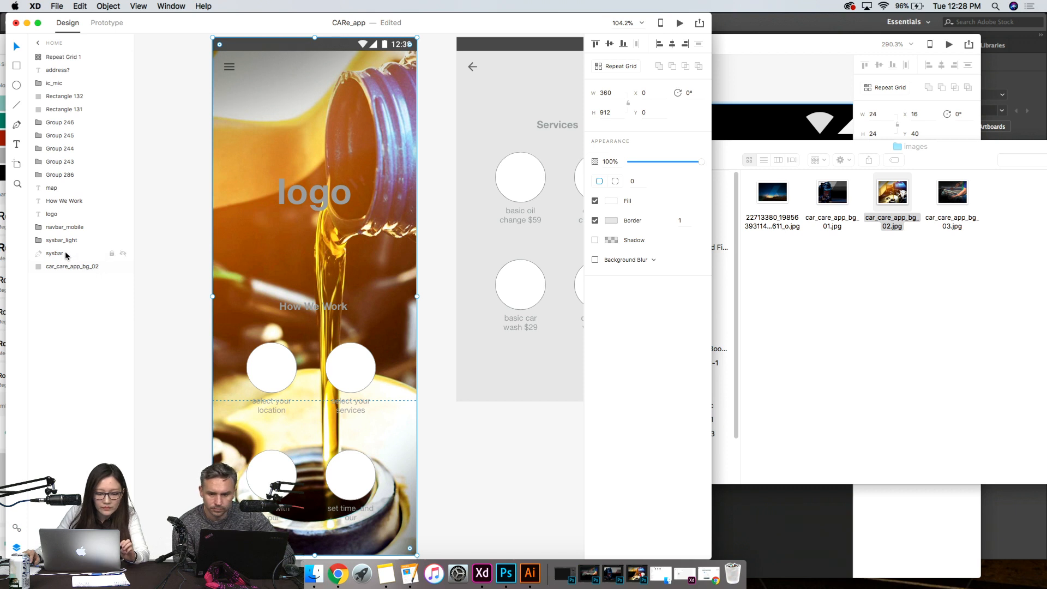
click(111, 267)
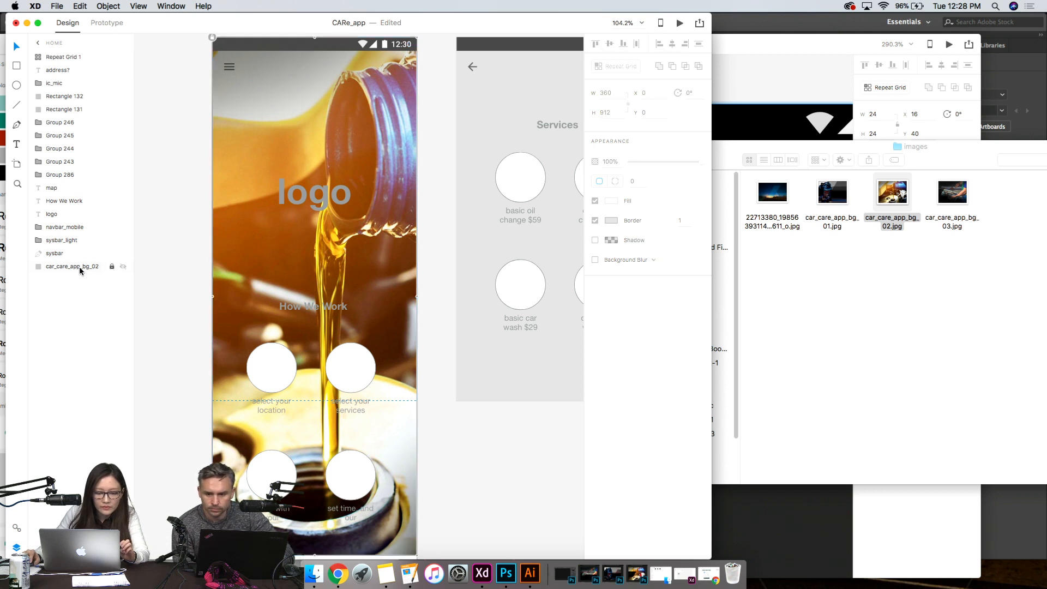
click(111, 267)
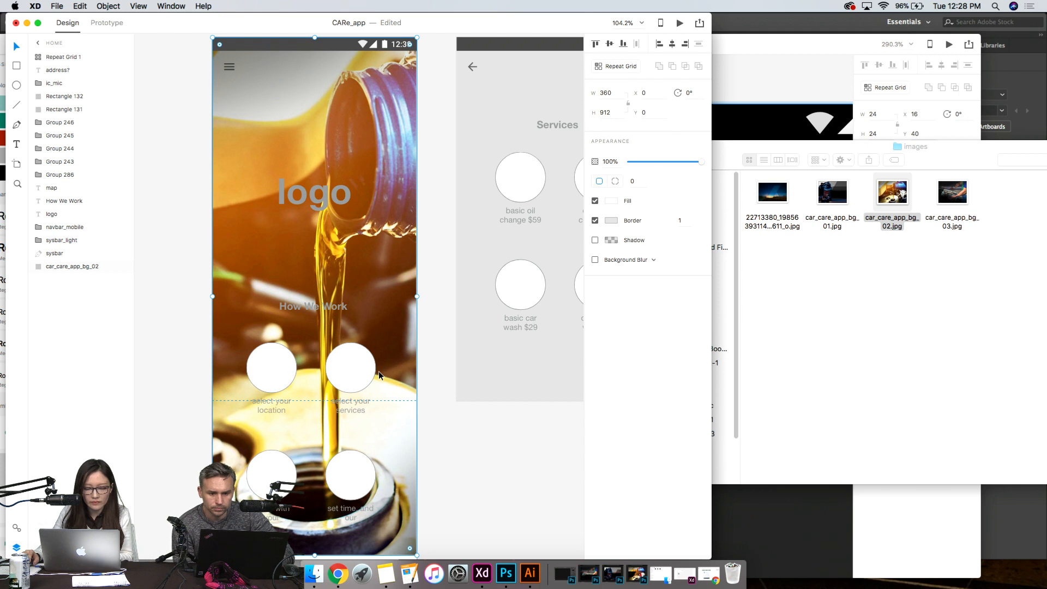
- Paste a copy of the car_care_app_bg_02 rectangle onto the Home artboard and send it to the back
key(super+v)
click(108, 6)
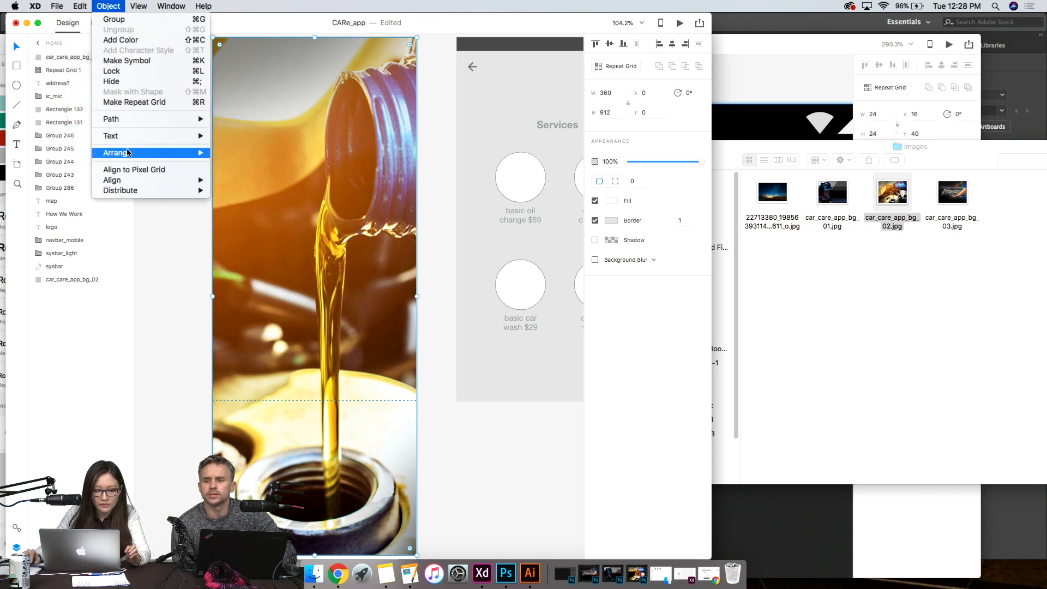
mouse_move(129, 152)
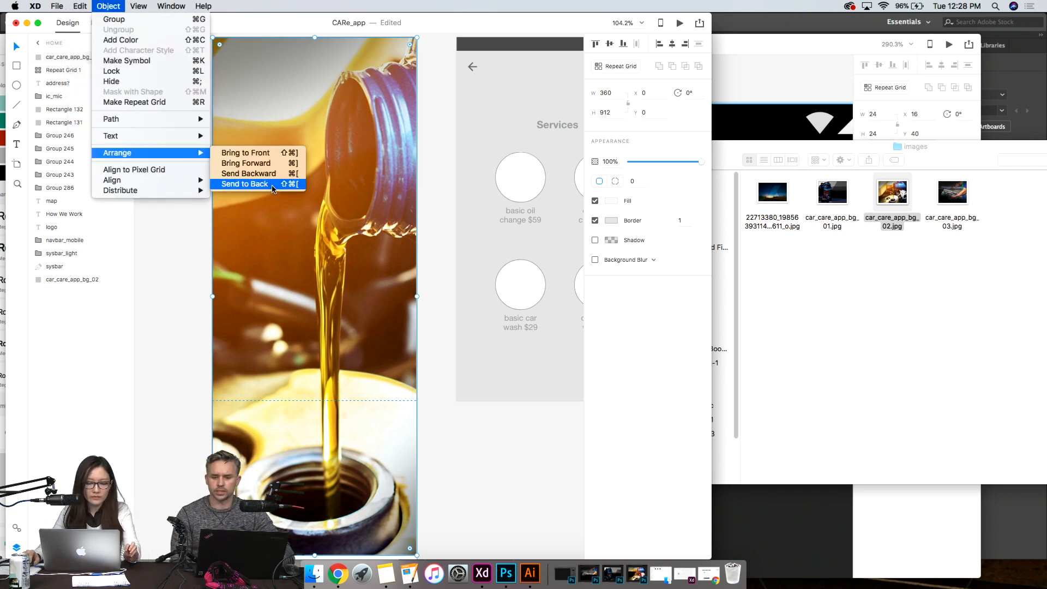
click(245, 184)
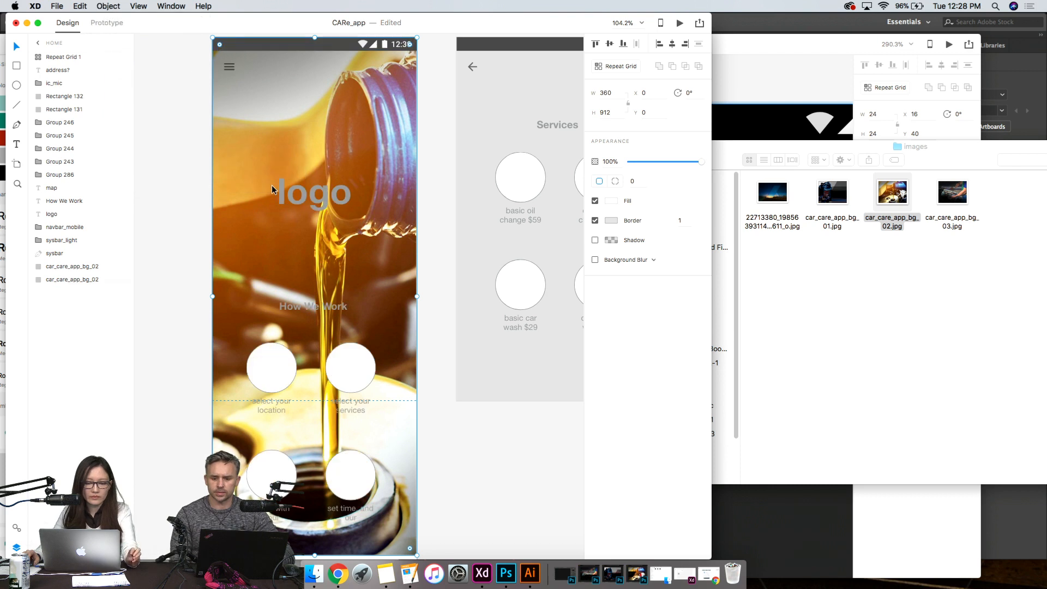
- Replace the photo fill of the upper car_care_app_bg_02 rectangle on Home with solid black
double_click(279, 268)
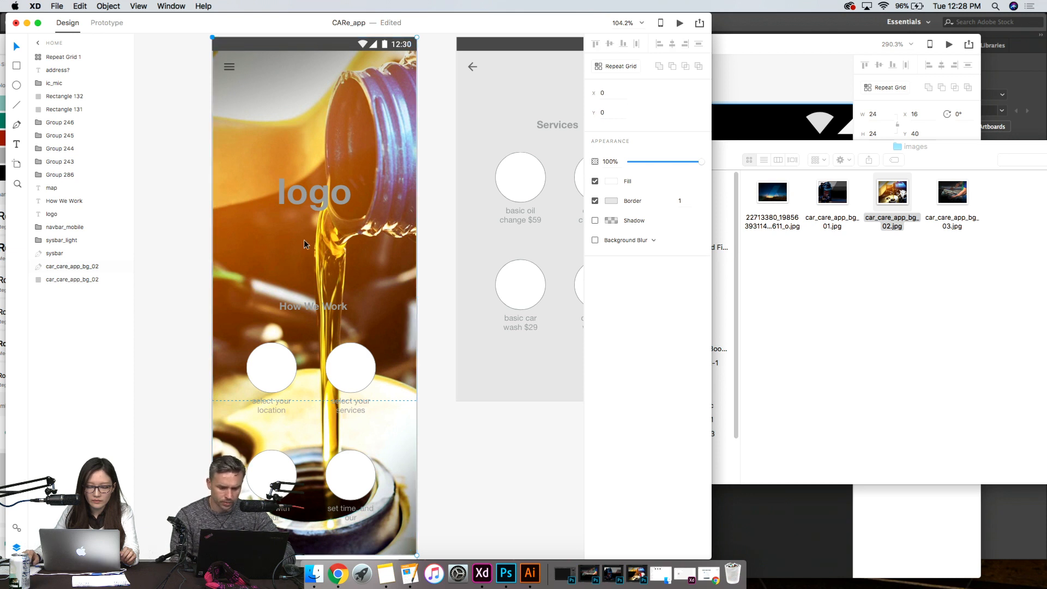
click(609, 181)
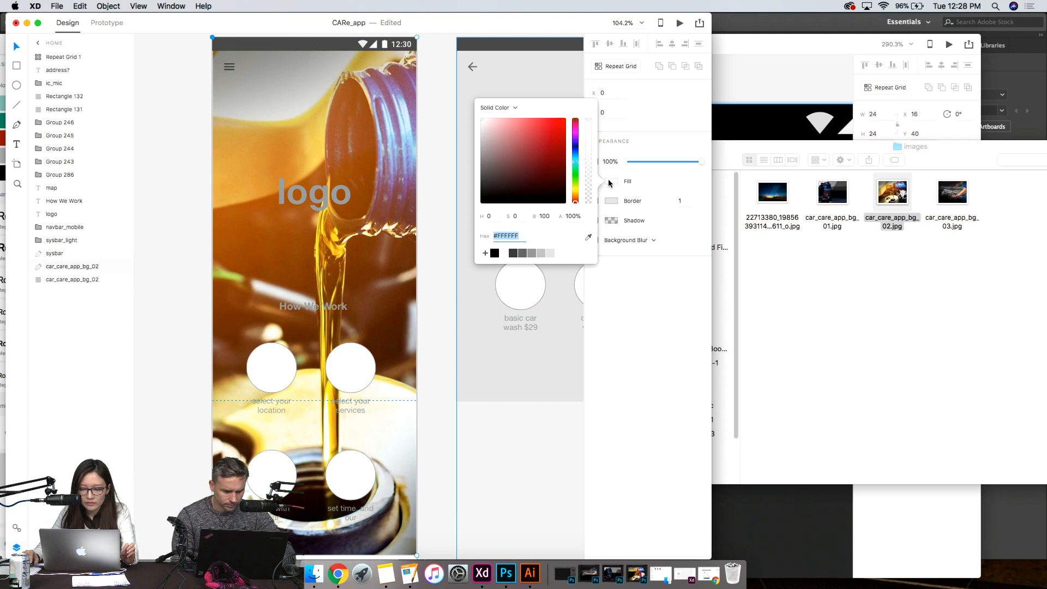
click(494, 253)
click(451, 487)
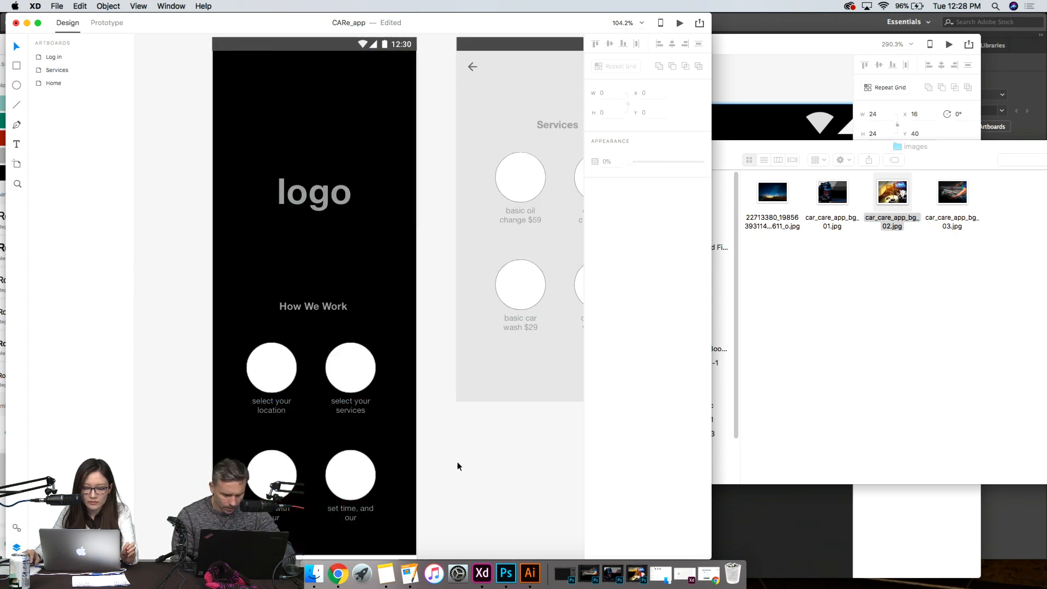
- Lower the black overlay rectangle's opacity to 74% over the Home background photo
click(340, 242)
scroll(340, 241, down, 3)
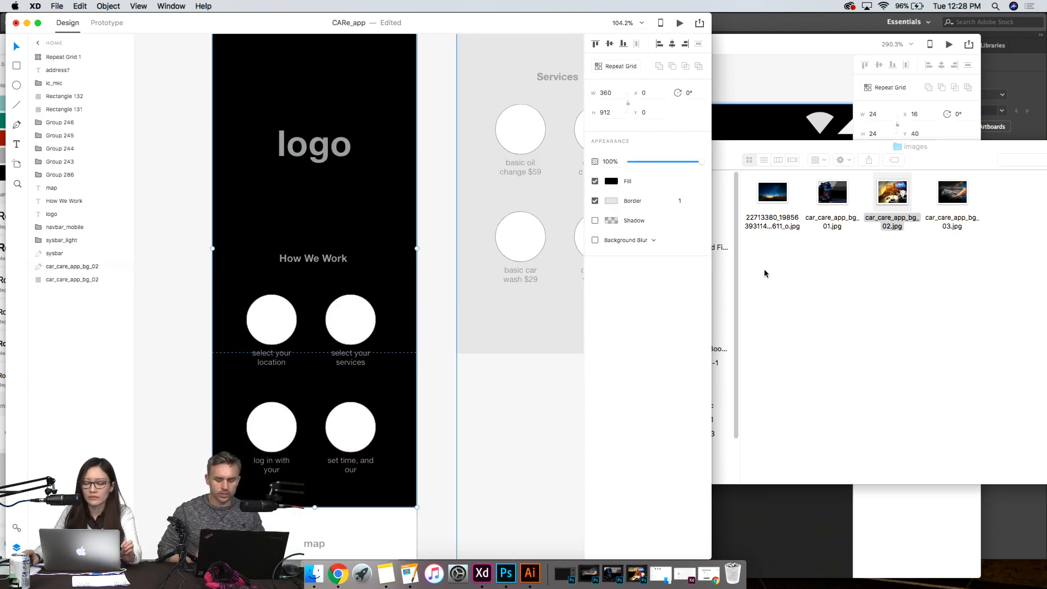
mouse_move(665, 164)
mouse_down()
mouse_move(692, 164)
mouse_move(683, 164)
mouse_up()
scroll(449, 328, up, 4)
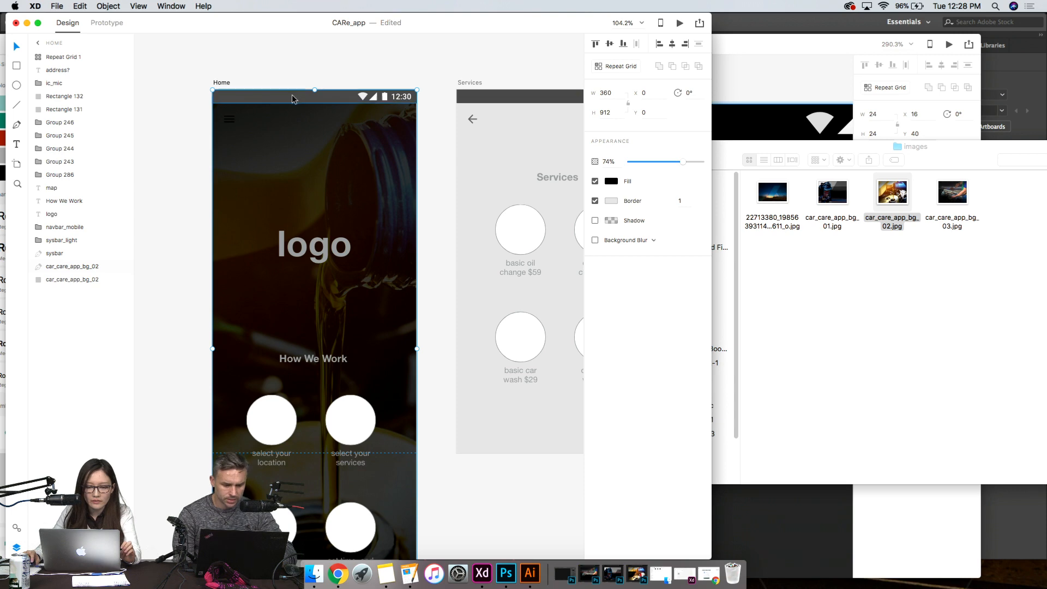
- Examine the darkened photo background and the content along the whole Home artboard, down to the map and address area
scroll(441, 344, down, 4)
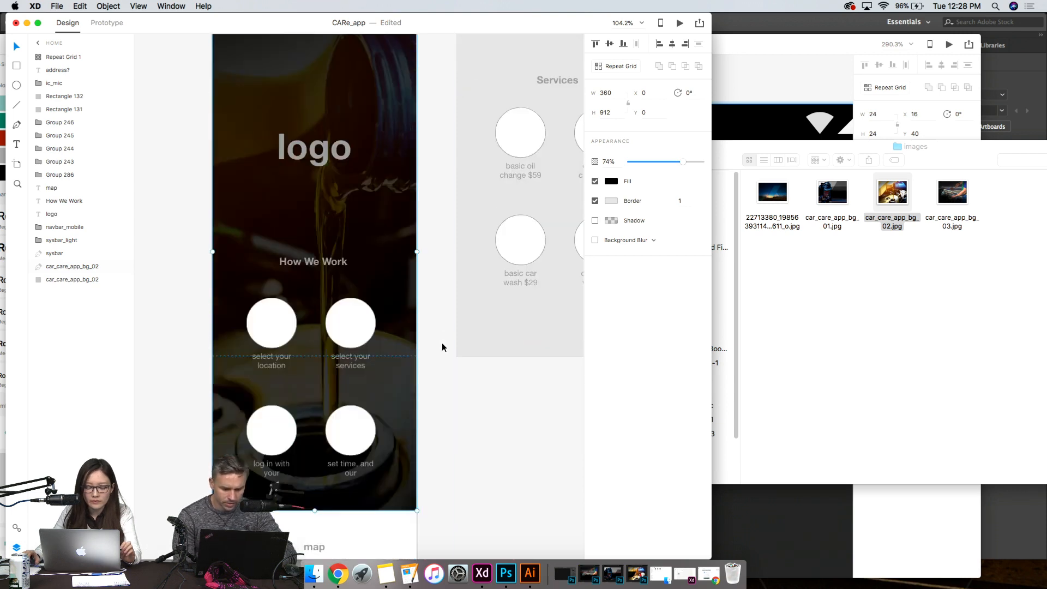
scroll(442, 347, down, 5)
scroll(382, 270, up, 9)
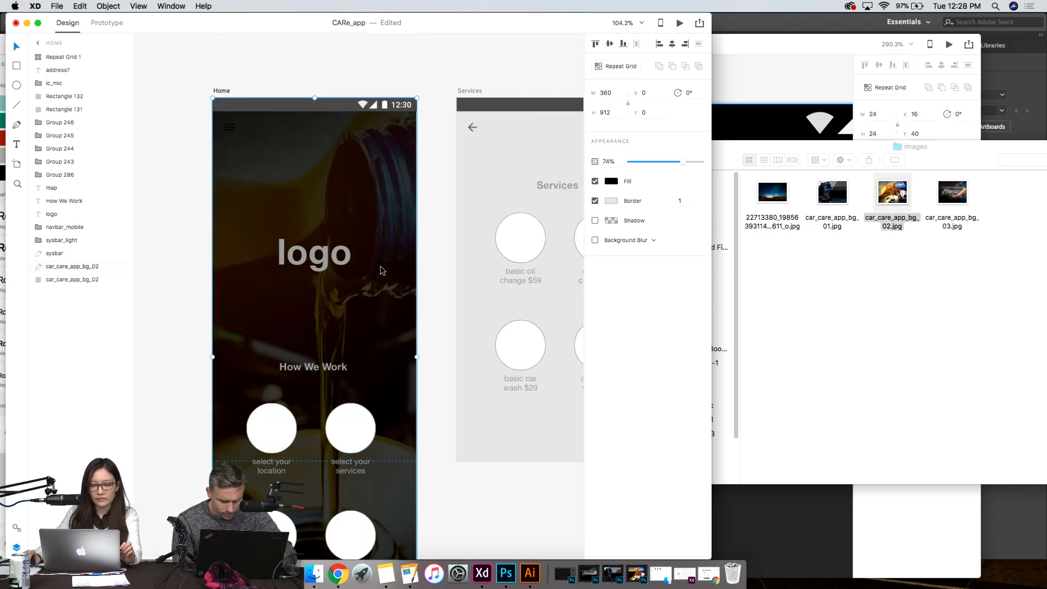
scroll(381, 269, down, 2)
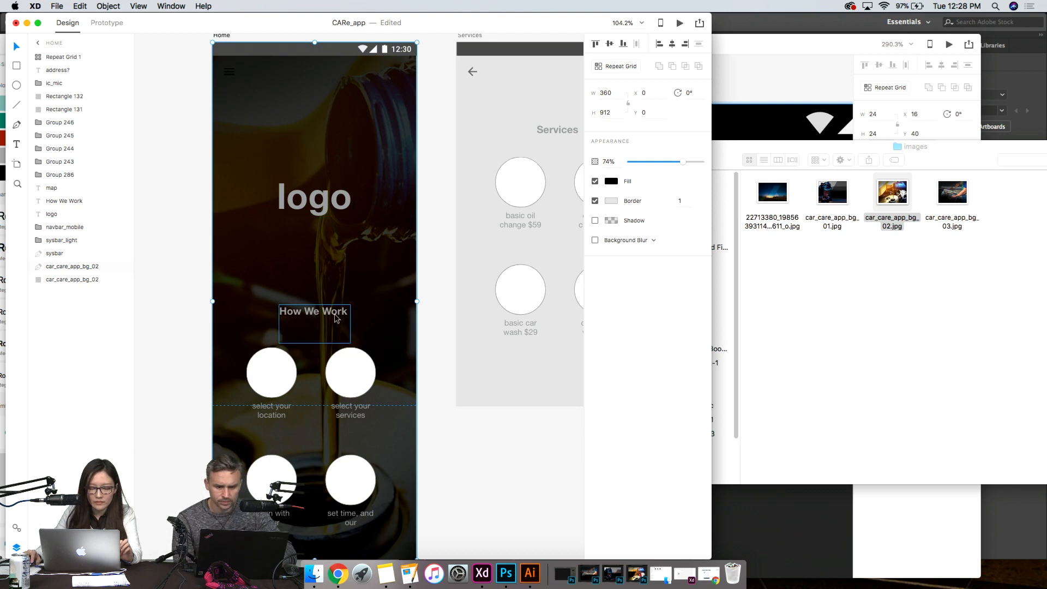
click(470, 463)
scroll(469, 462, down, 1)
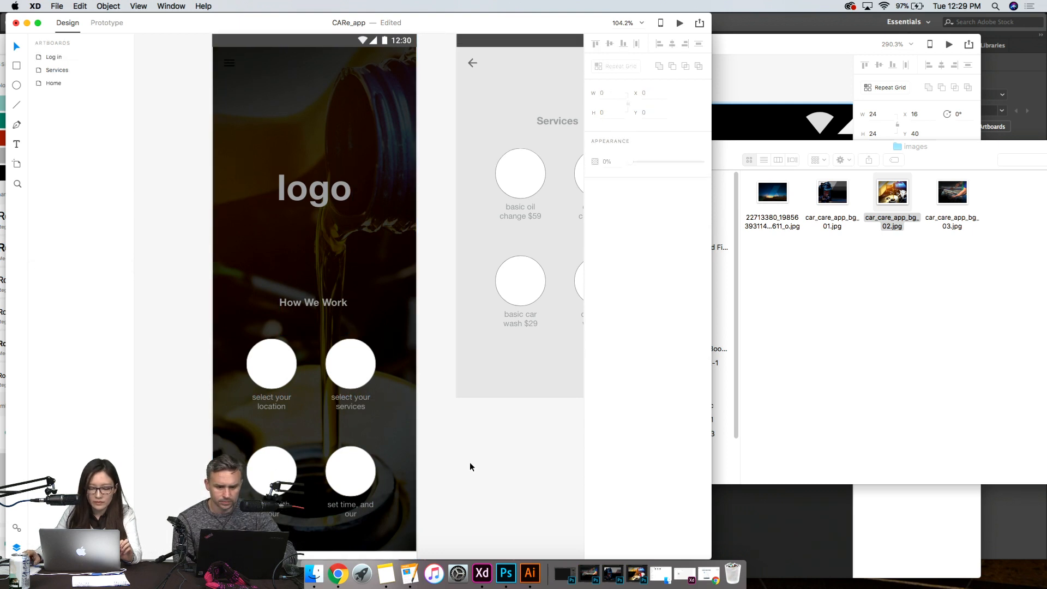
scroll(469, 462, down, 2)
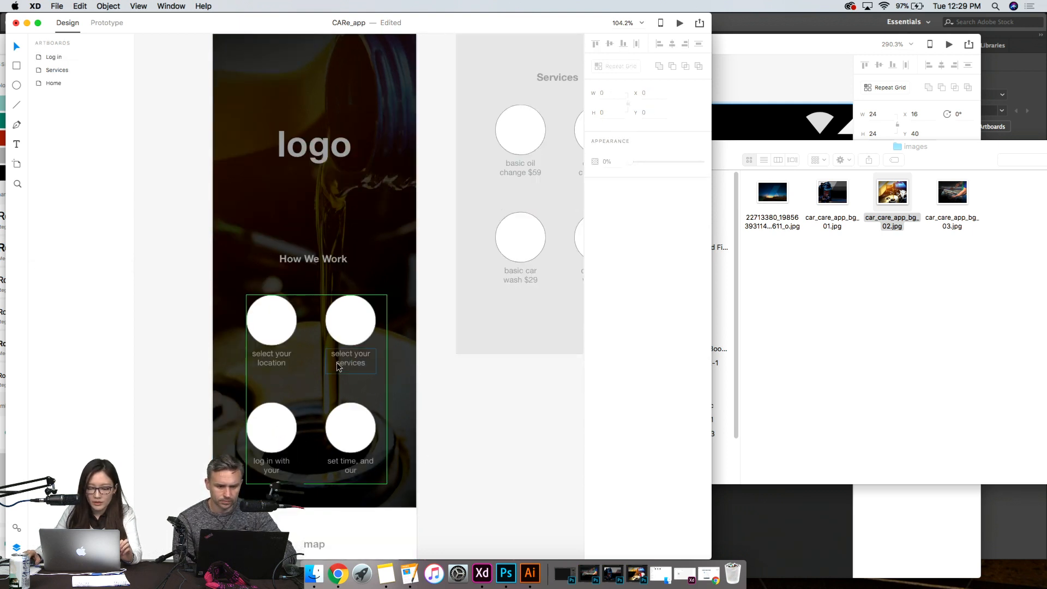
scroll(357, 355, down, 10)
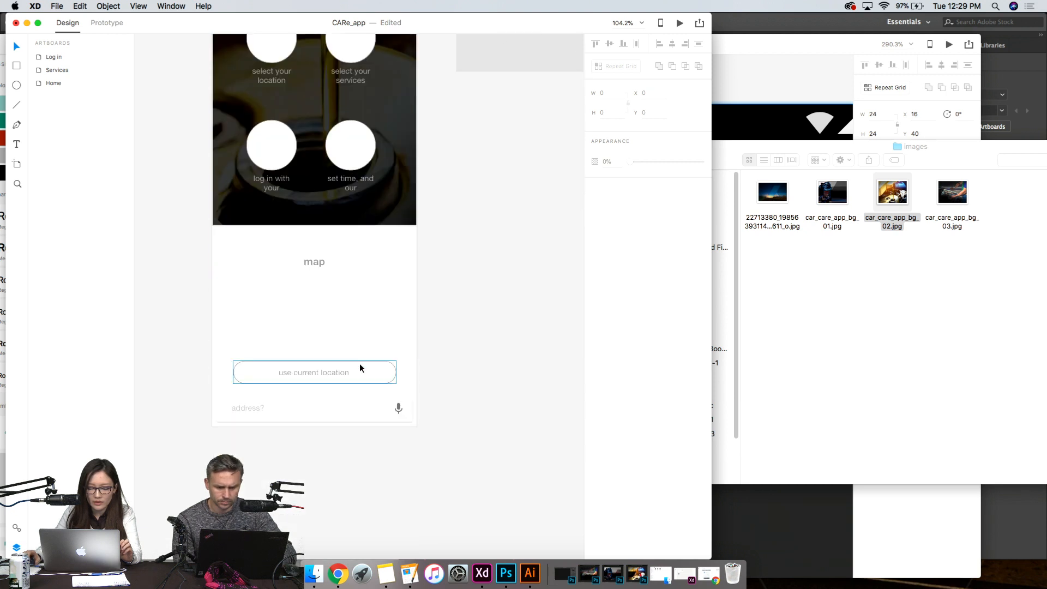
scroll(479, 381, down, 1)
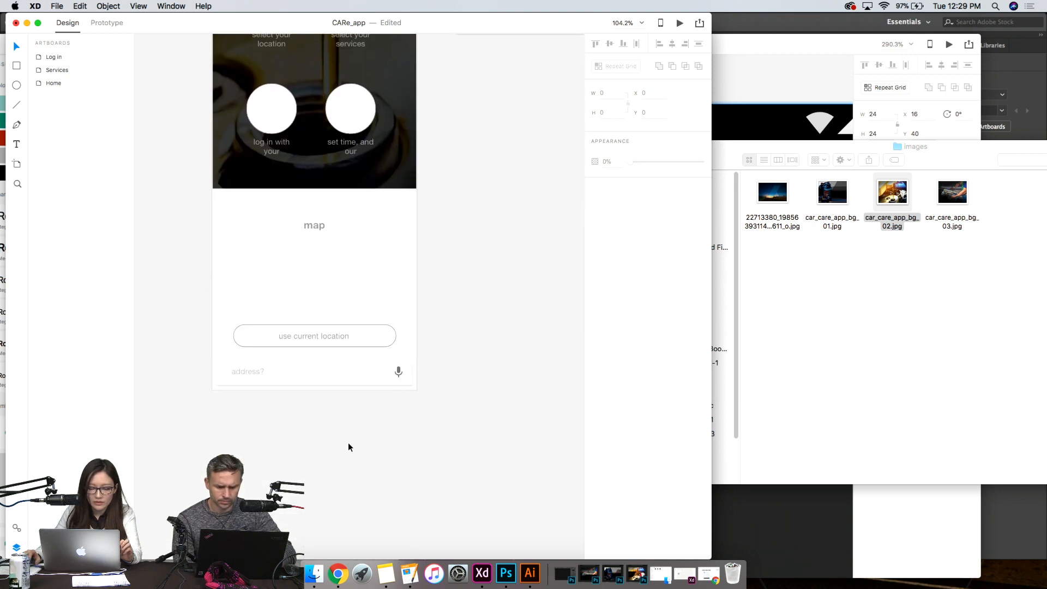
- Select the Home artboard and extend its lower edge downward to make more room for the map section
click(260, 382)
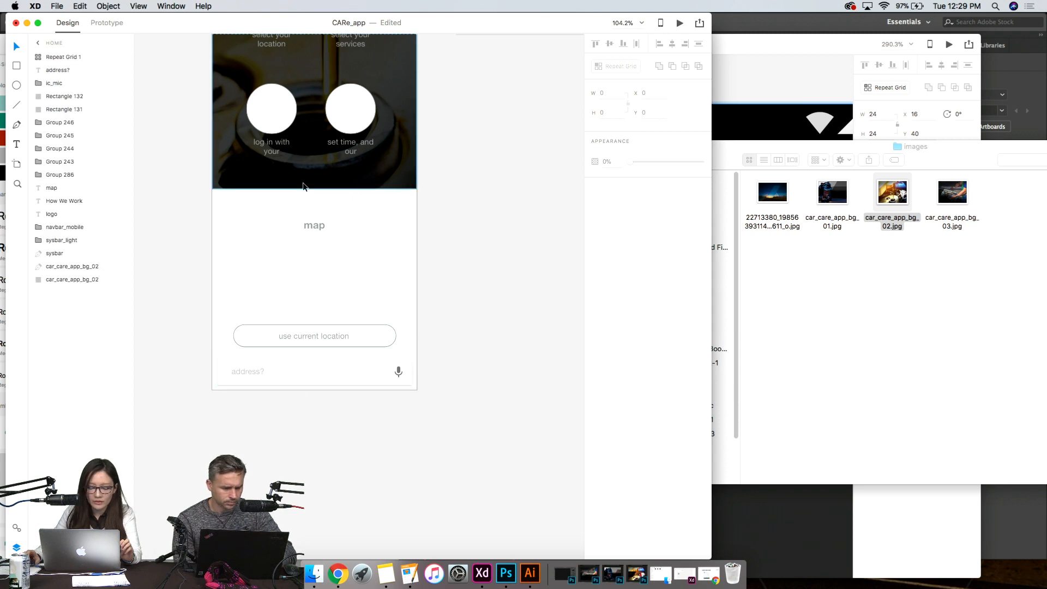
scroll(303, 182, up, 12)
click(219, 109)
scroll(313, 221, down, 9)
scroll(313, 222, down, 9)
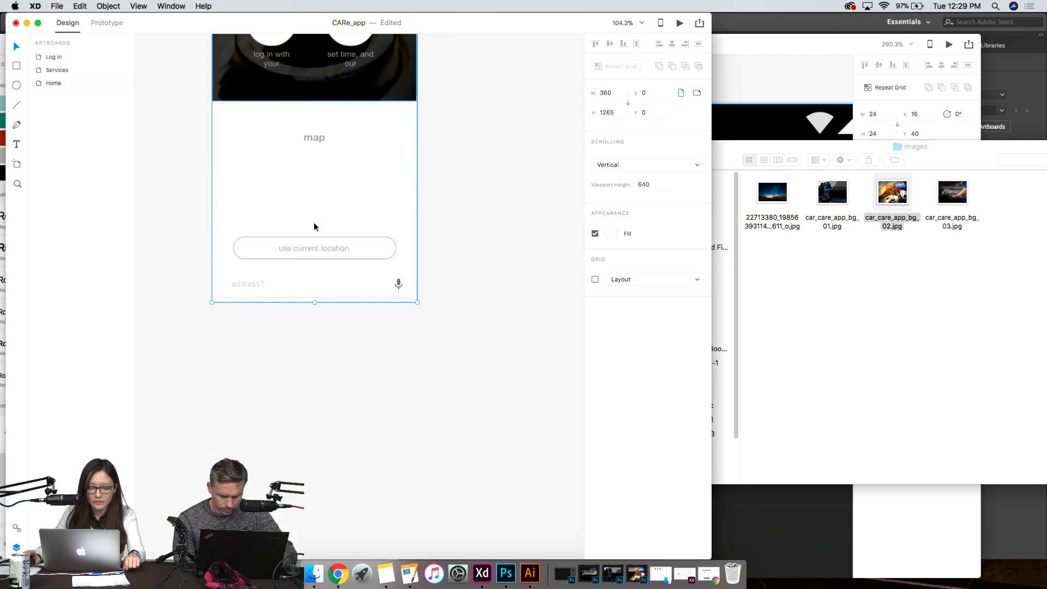
drag(316, 302, 358, 448)
- Move the "use current location" button and address field down to the Home artboard's lower edge and delete the "map" placeholder text
drag(455, 311, 186, 221)
drag(246, 260, 251, 393)
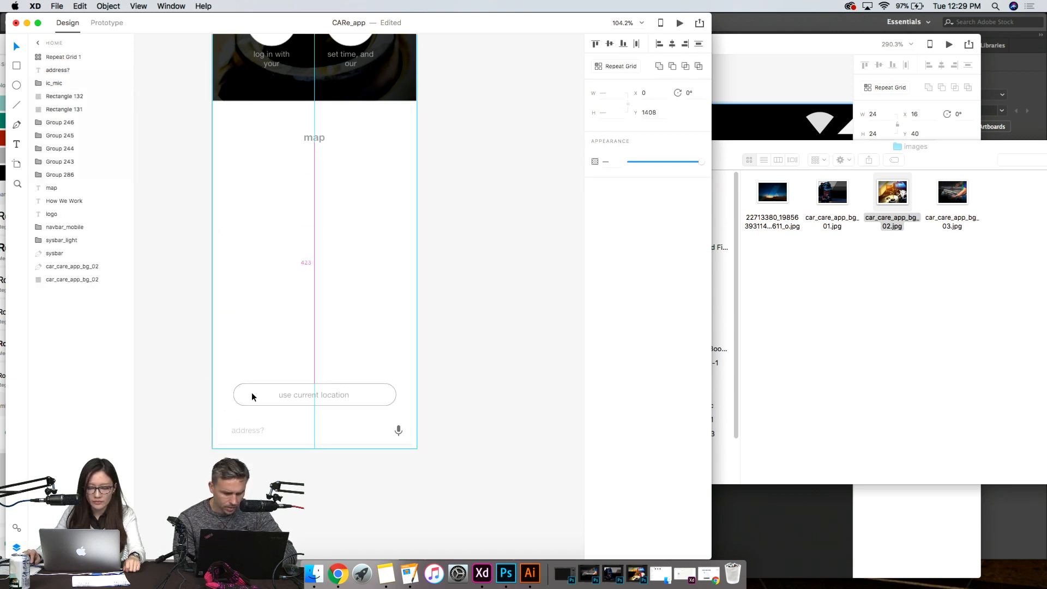
click(475, 314)
click(314, 137)
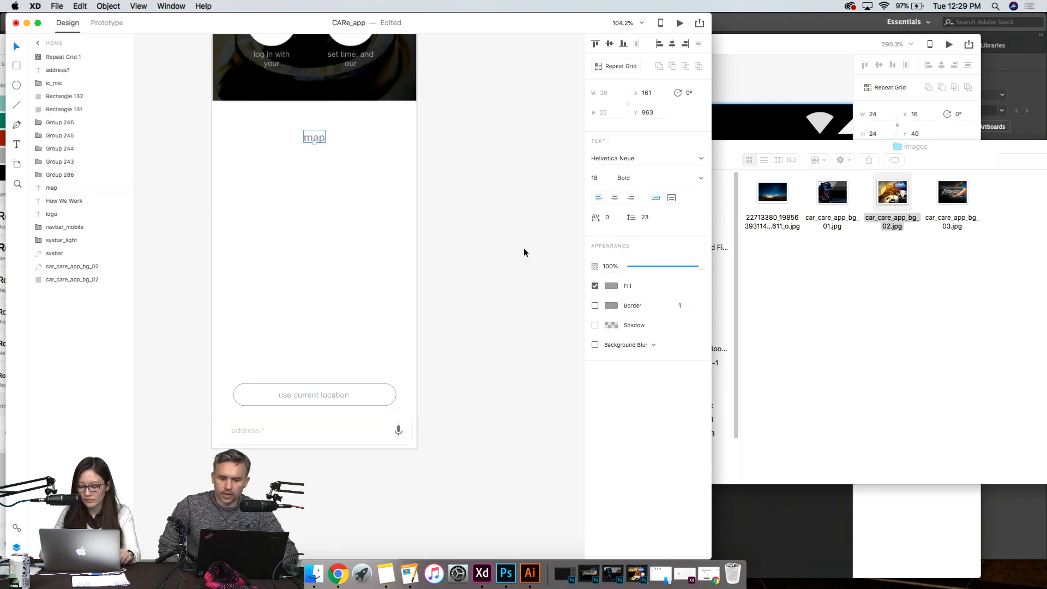
key(BackSpace)
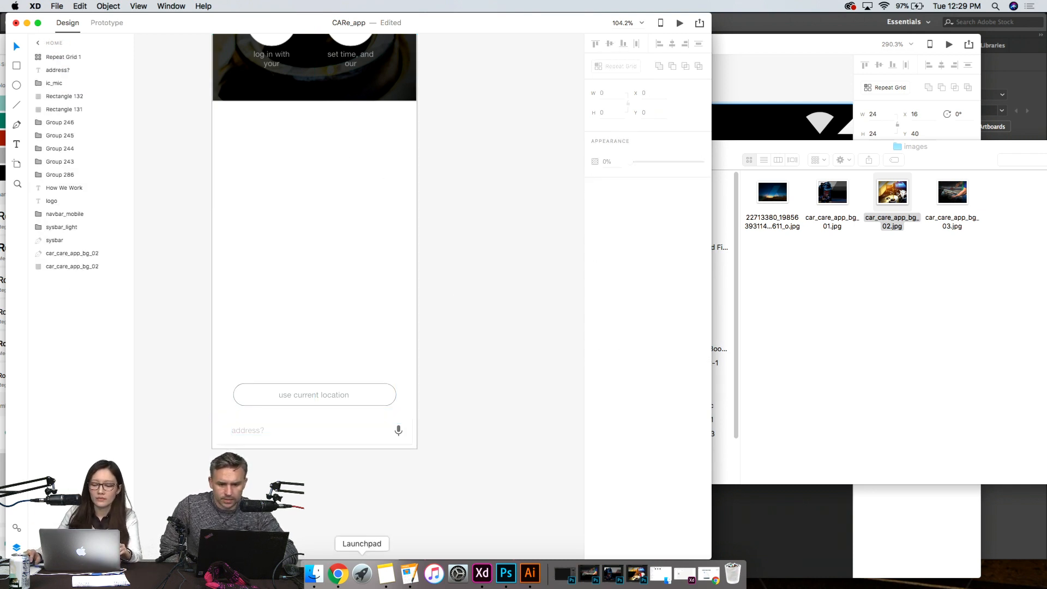
- Switch to Chrome and search Google for "google map screenshot"
click(339, 574)
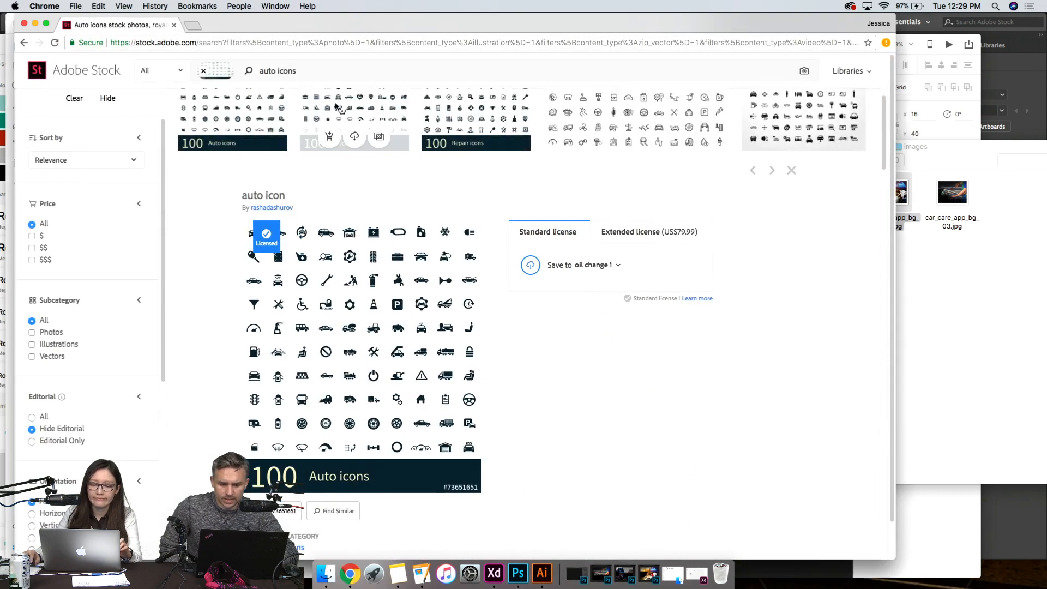
click(361, 42)
text(google p)
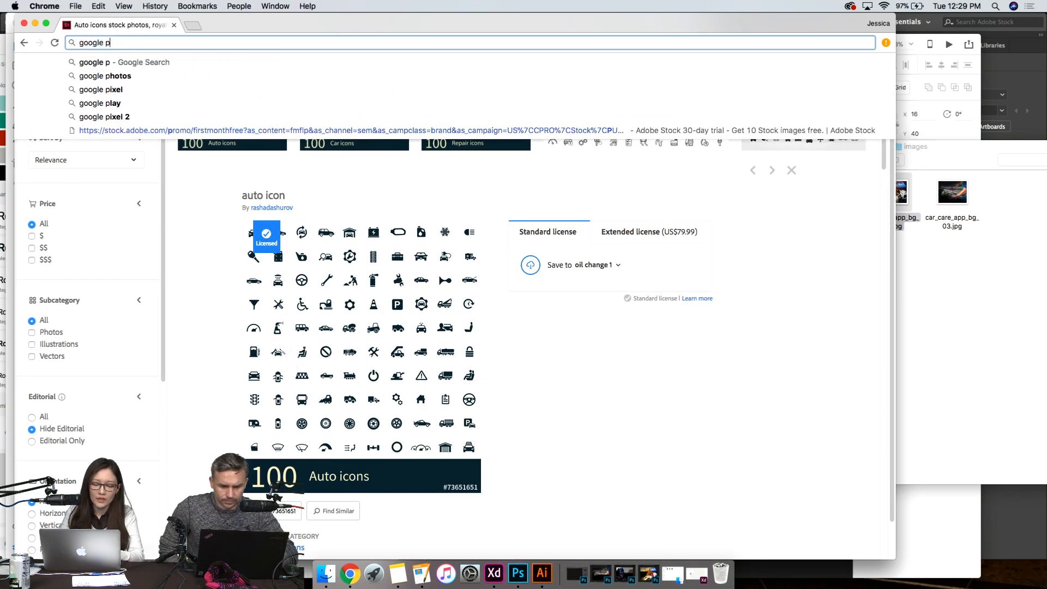
key(BackSpace)
text(map)
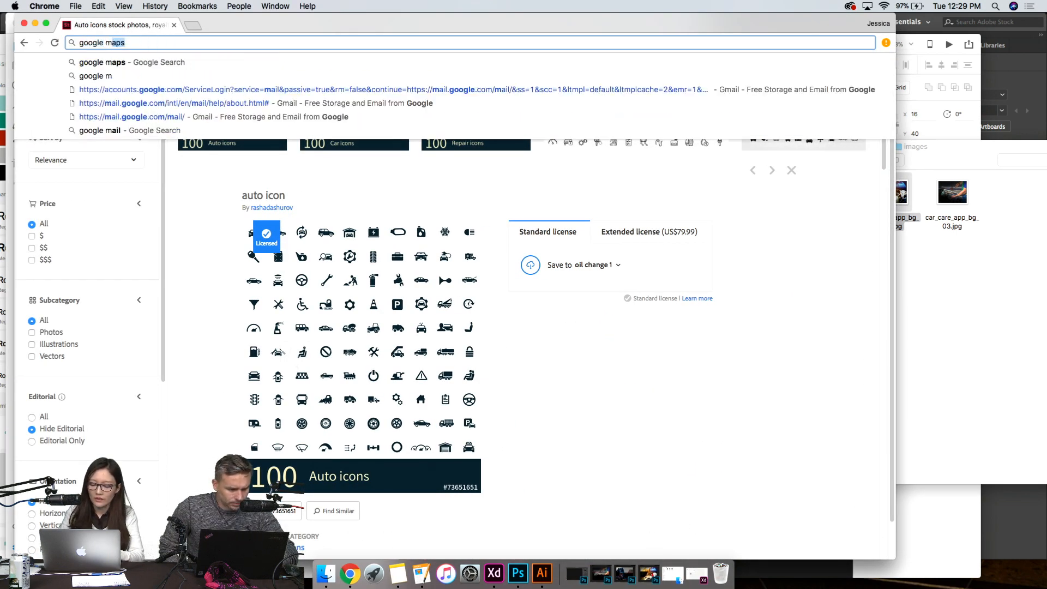
text( screen)
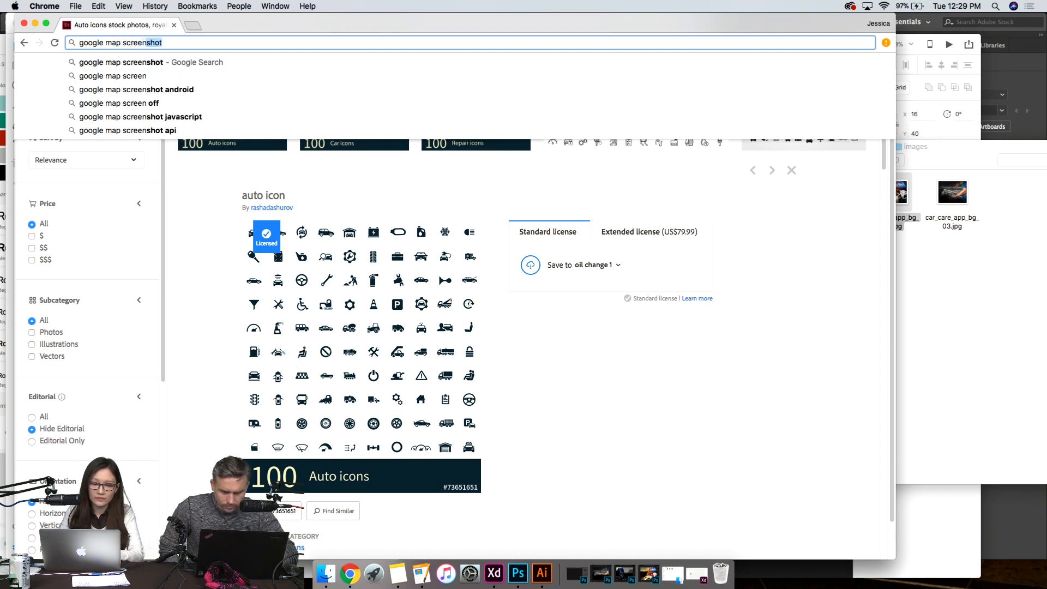
key(Return)
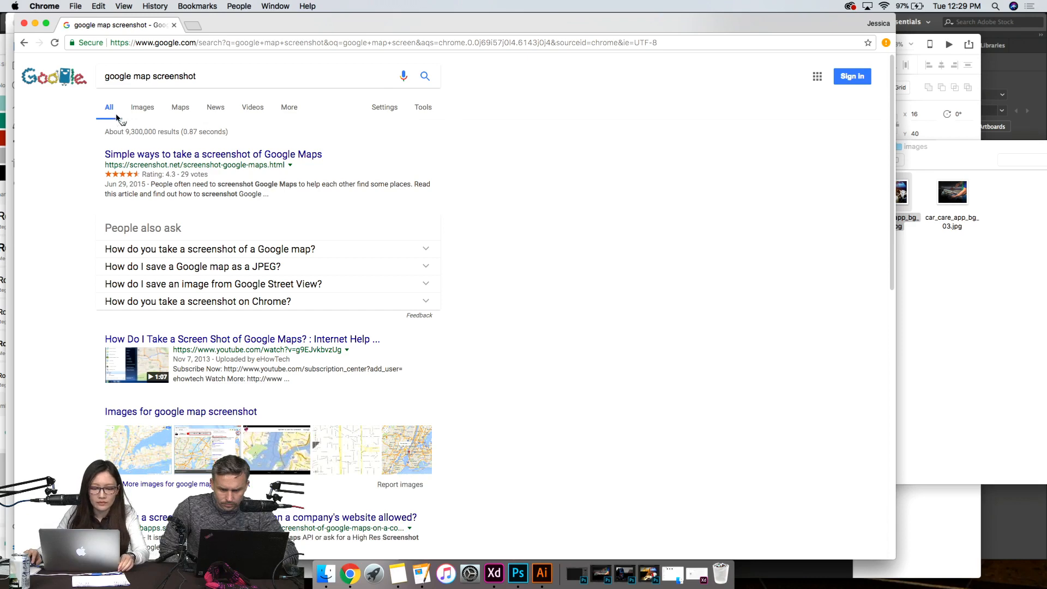
- Show the image results and refine the search to "google map screenshot mobile"
click(137, 108)
click(229, 78)
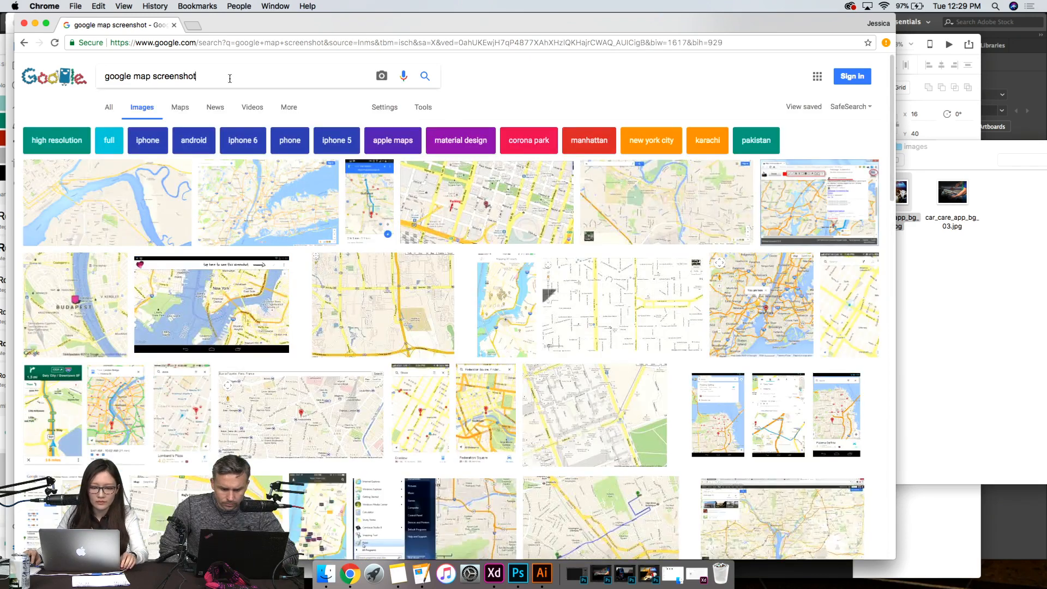
text(mobile)
key(Return)
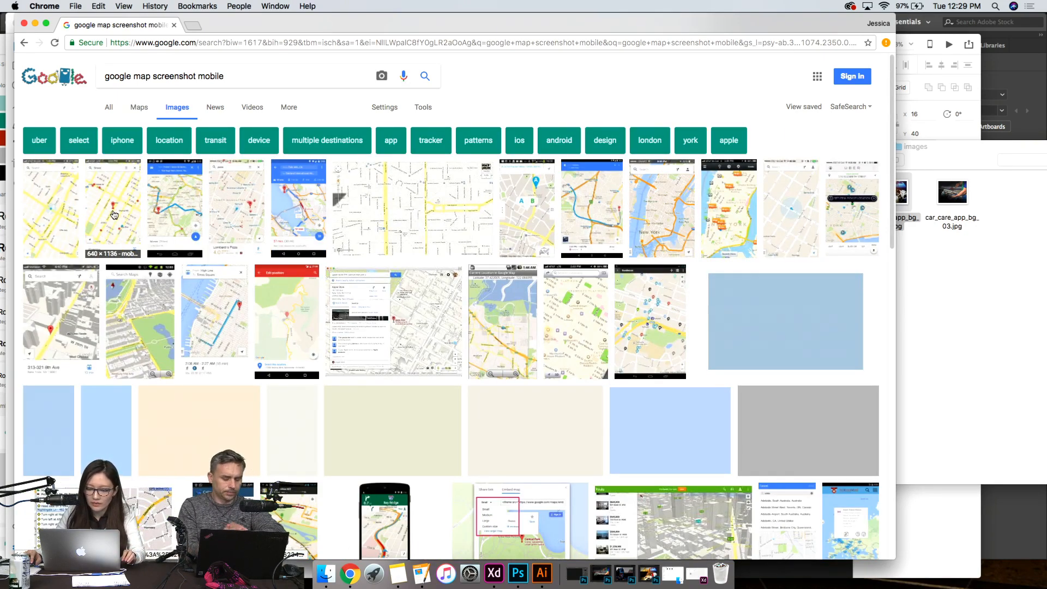
- Browse the map image results and preview the Mobile Patterns Google Maps screenshot in the first row
scroll(345, 351, down, 6)
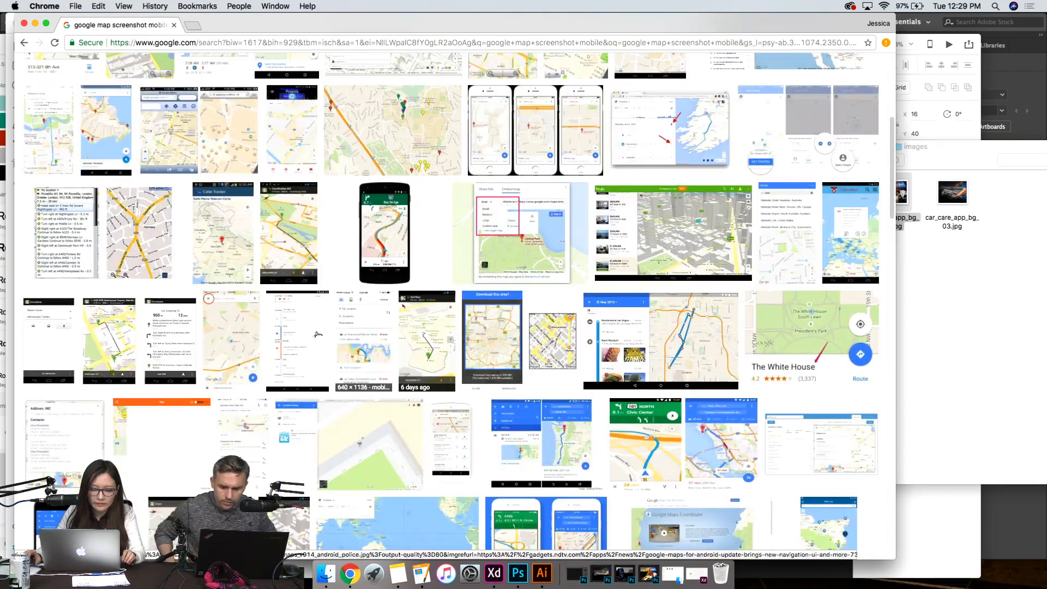
scroll(96, 204, up, 6)
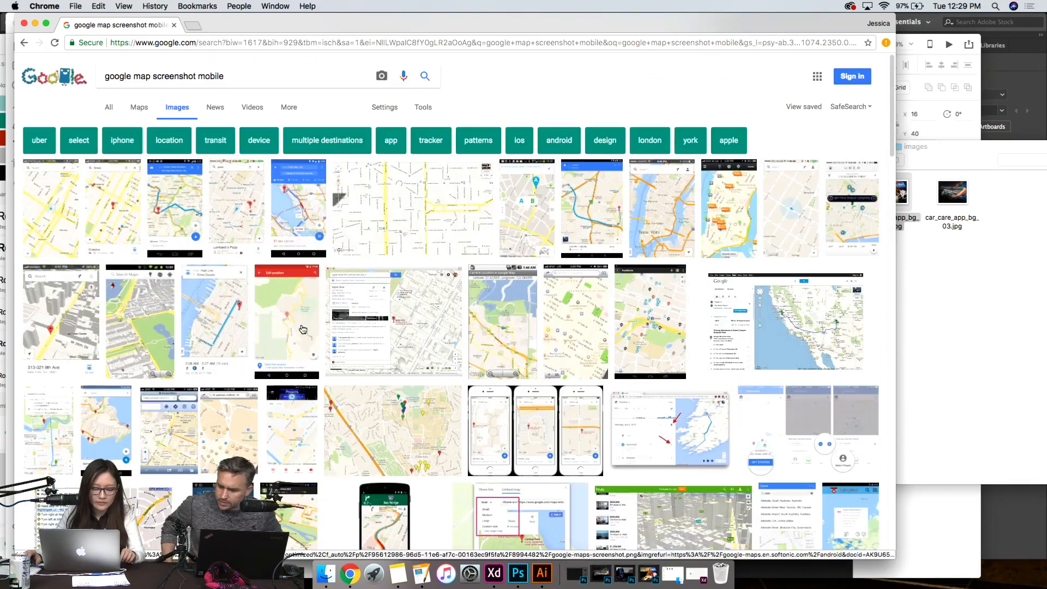
click(95, 204)
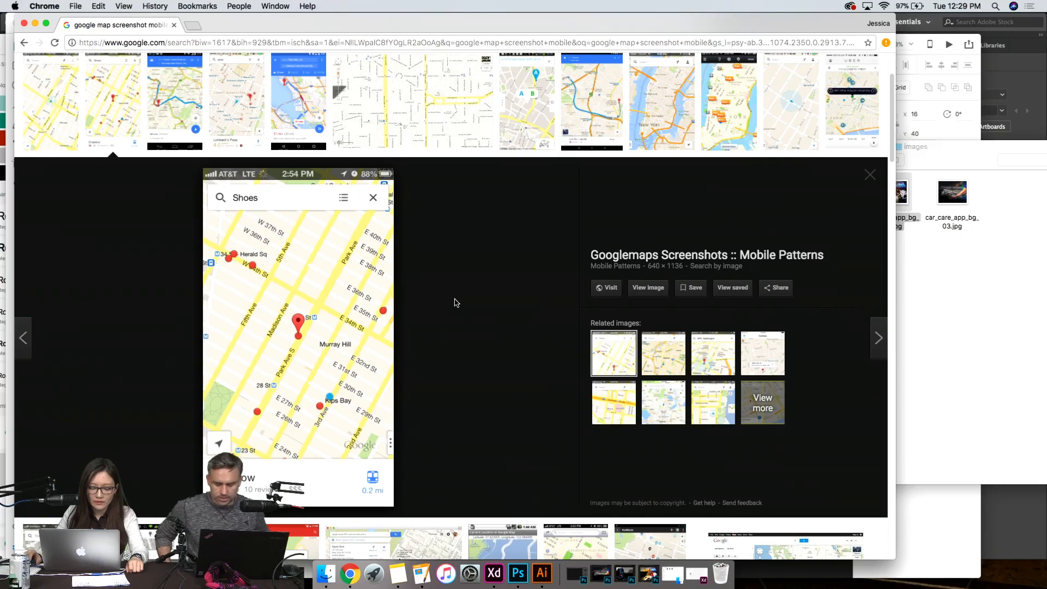
- Open the Mobile Patterns Google Maps page and enlarge the "Googlemaps (iPhone) maps" screenshot
click(338, 322)
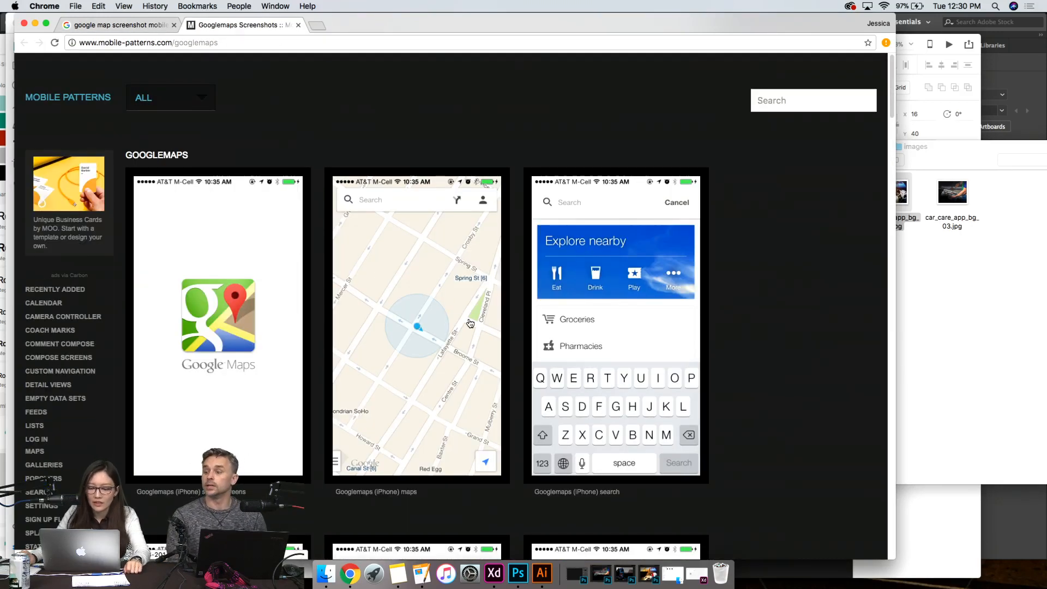
scroll(463, 300, down, 2)
click(419, 284)
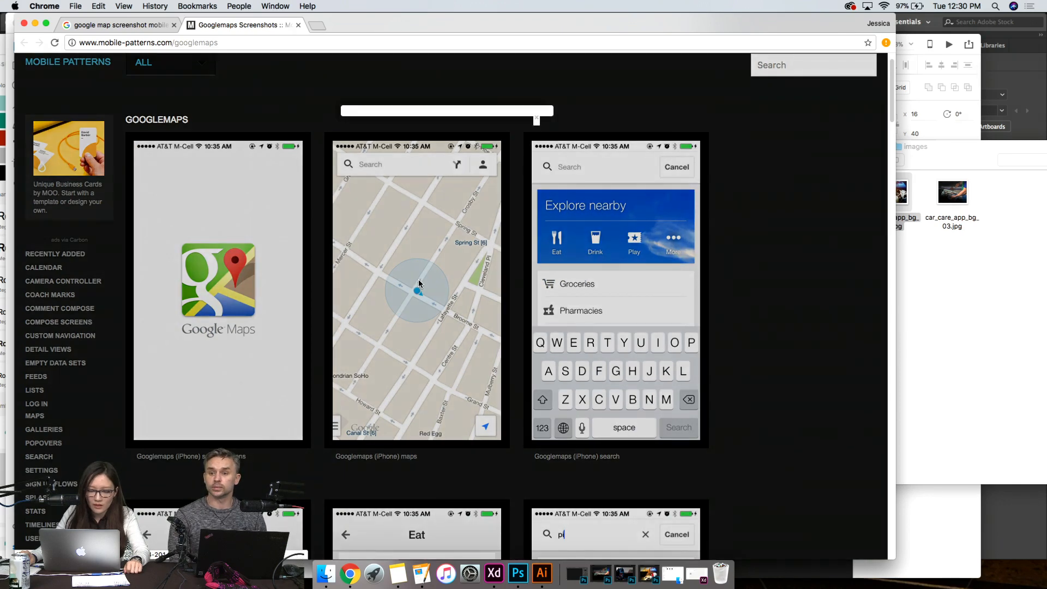
scroll(420, 242, down, 5)
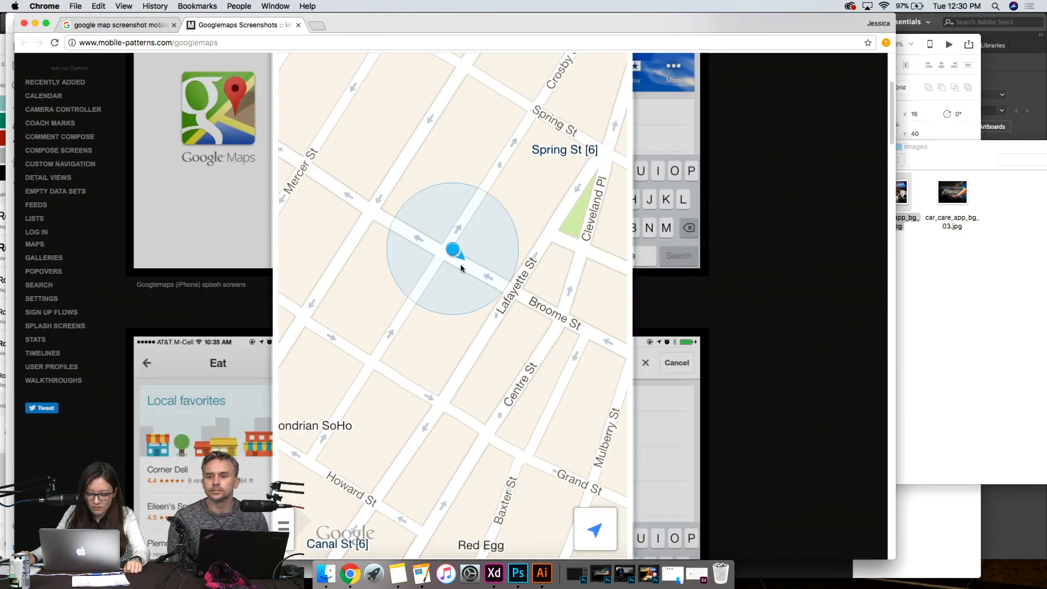
drag(461, 264, 504, 579)
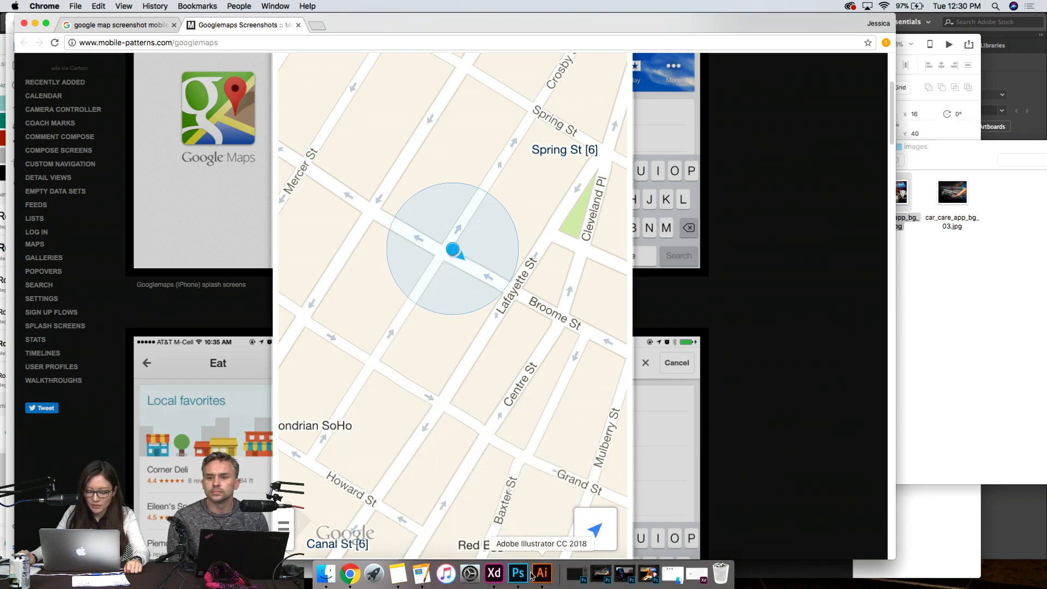
- Switch to Adobe XD and draw a rectangle about 360 × 611 over the blank lower area of the Home artboard
click(494, 573)
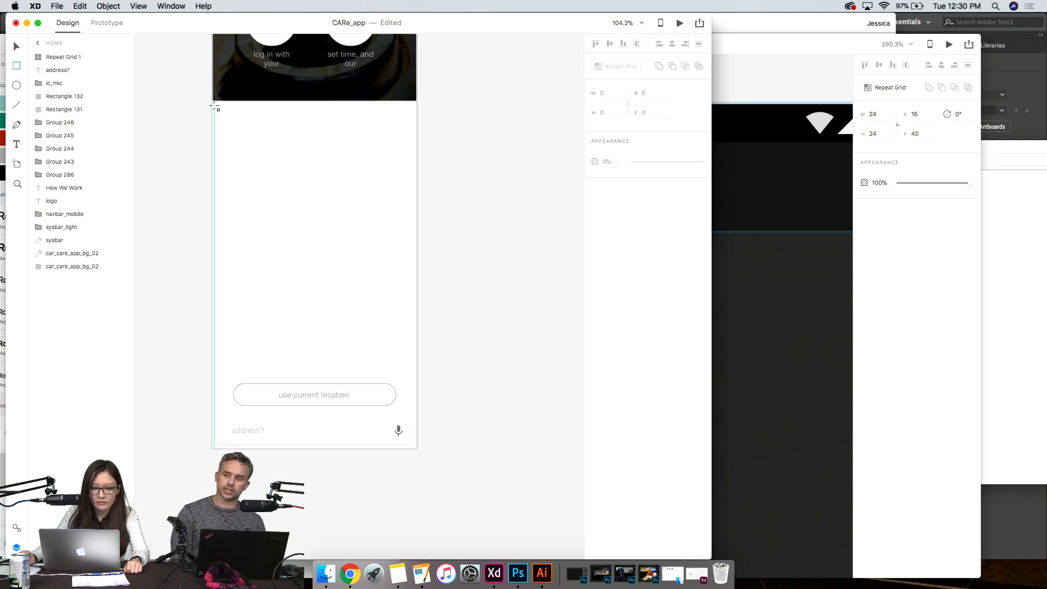
drag(212, 105, 243, 124)
mouse_move(349, 223)
mouse_down()
mouse_move(423, 353)
mouse_move(417, 450)
mouse_up()
drag(311, 109, 314, 101)
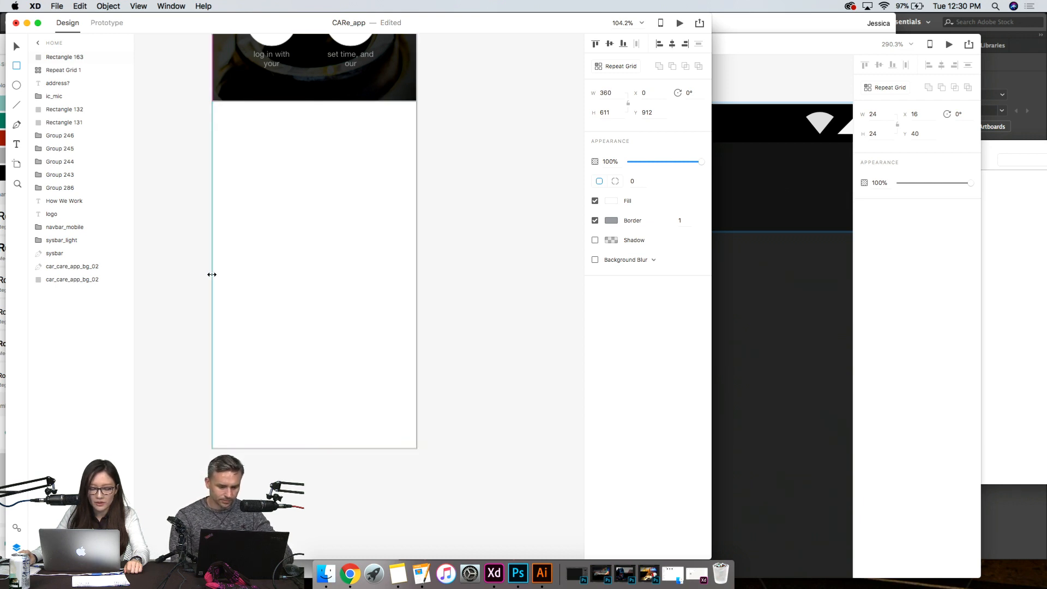
- Send the new rectangle to the back, behind the "use current location" button and address field
click(58, 6)
mouse_move(108, 43)
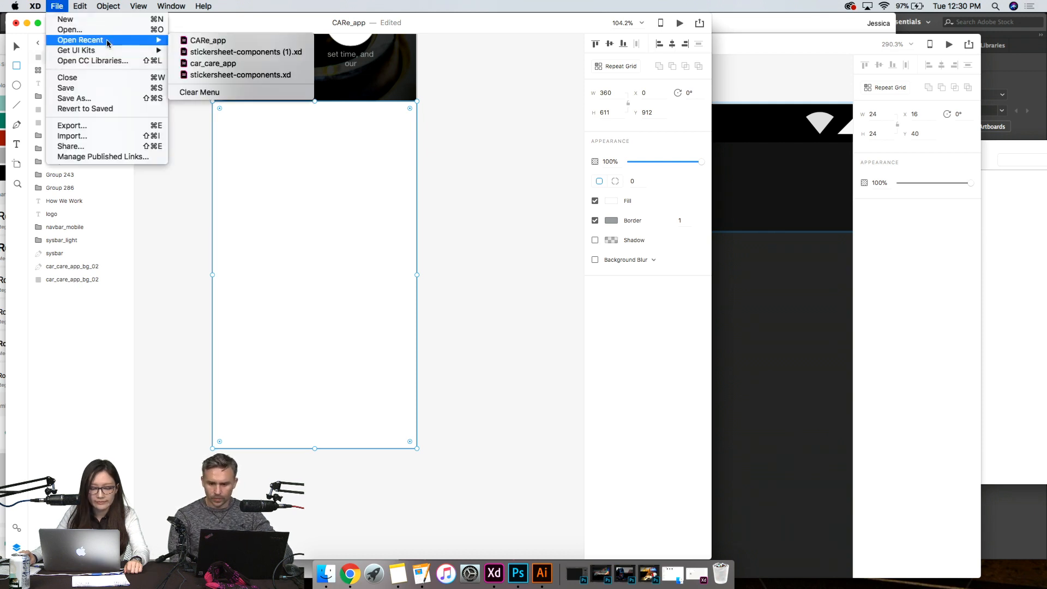
mouse_move(108, 6)
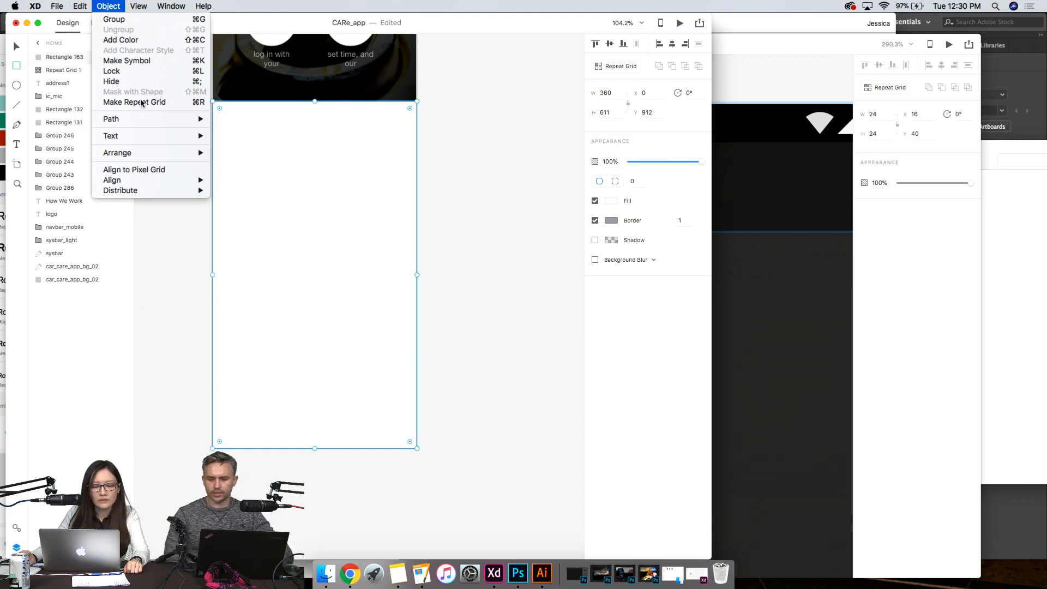
mouse_move(136, 156)
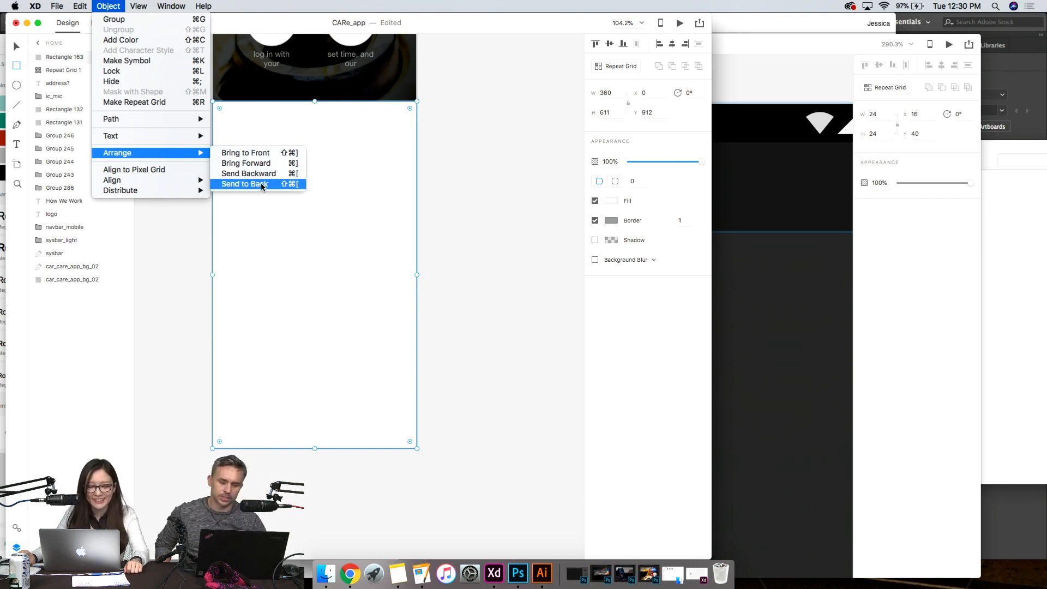
click(262, 186)
- Minimize the stickersheet-components (1) document window
click(760, 301)
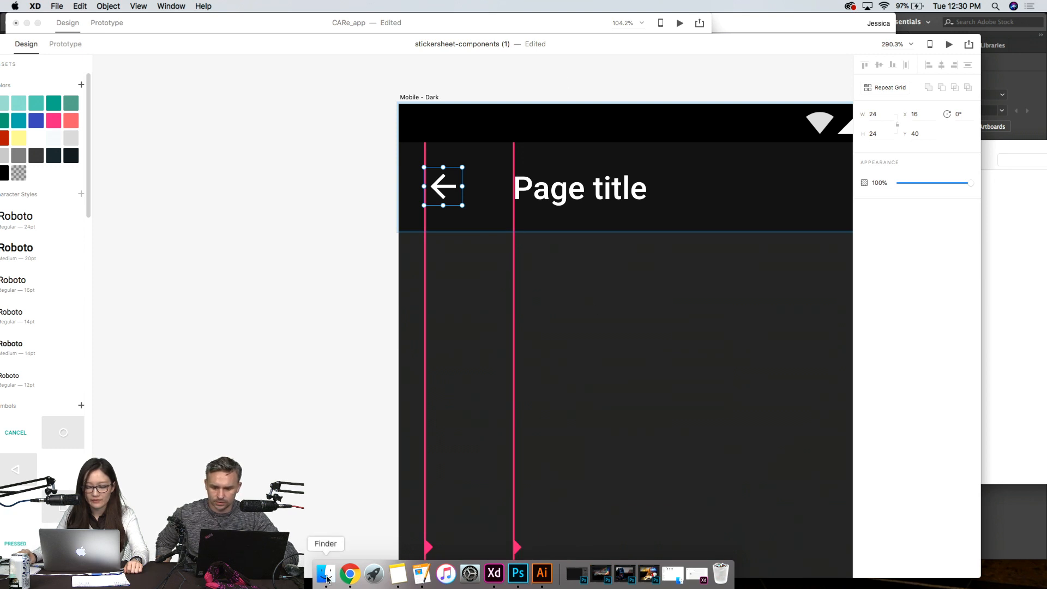
drag(56, 47, 133, 68)
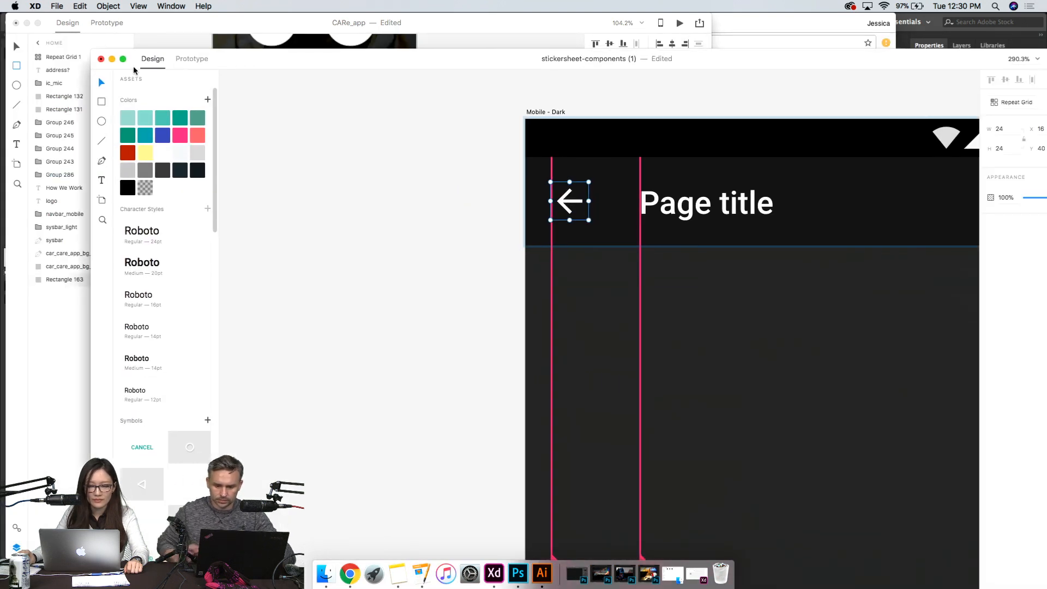
click(112, 59)
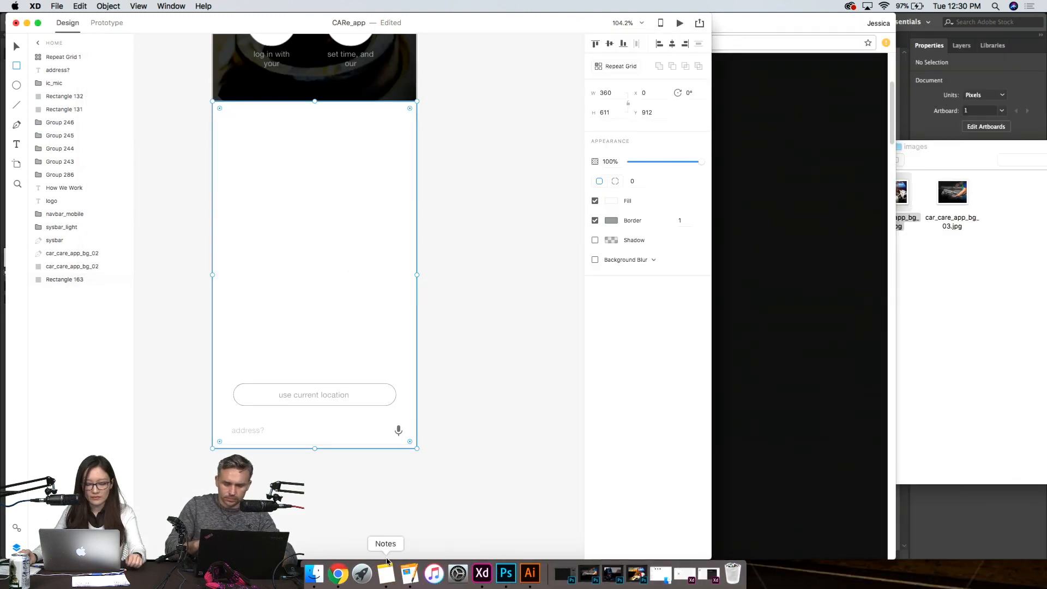
- Fill the Home rectangle with the enlarged map screenshot from Chrome and close the browser window
click(344, 572)
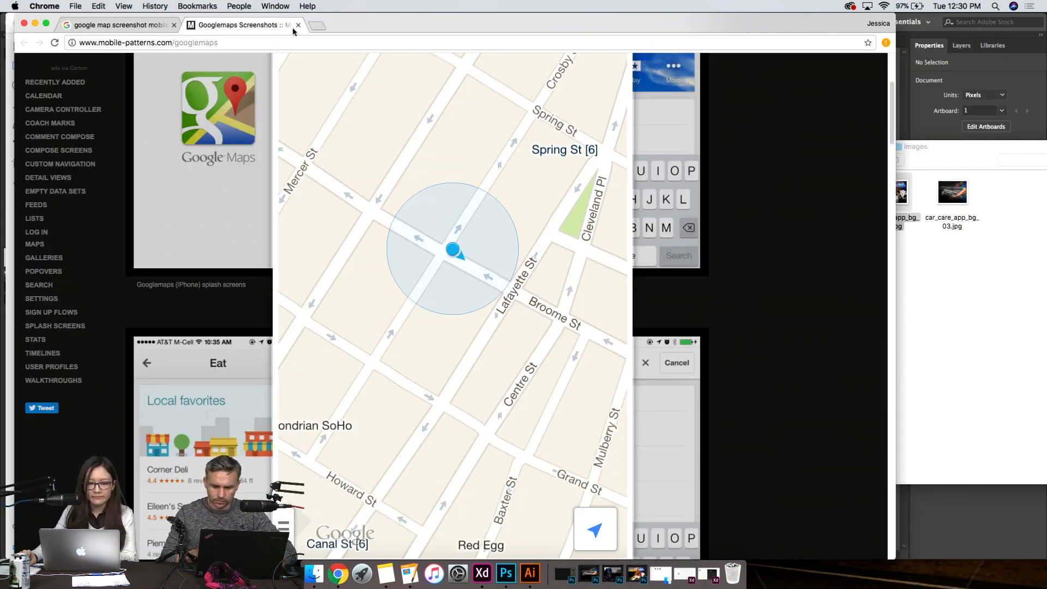
drag(370, 27, 972, 248)
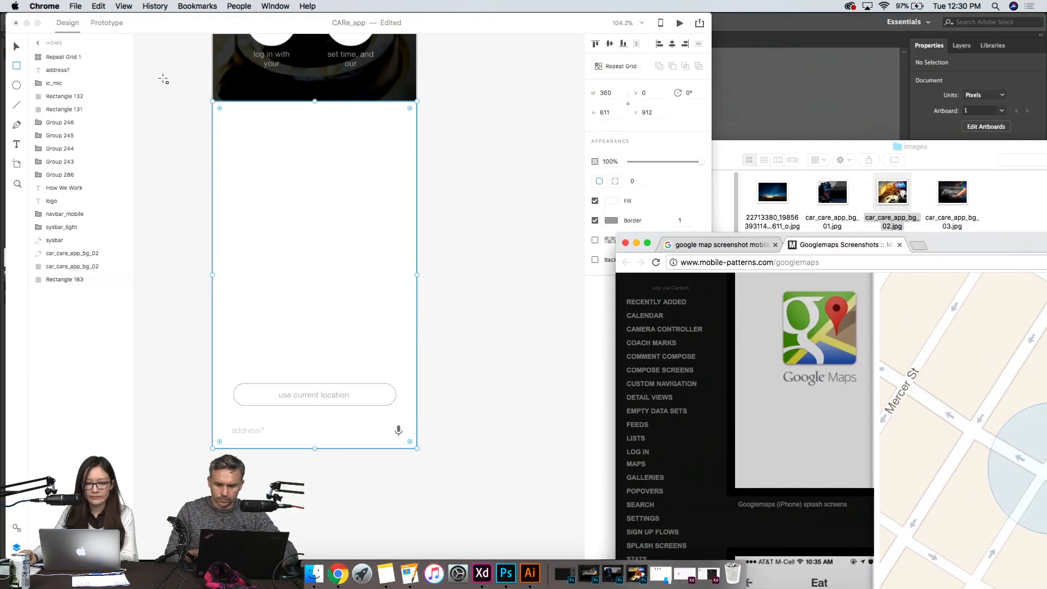
drag(1002, 409, 370, 262)
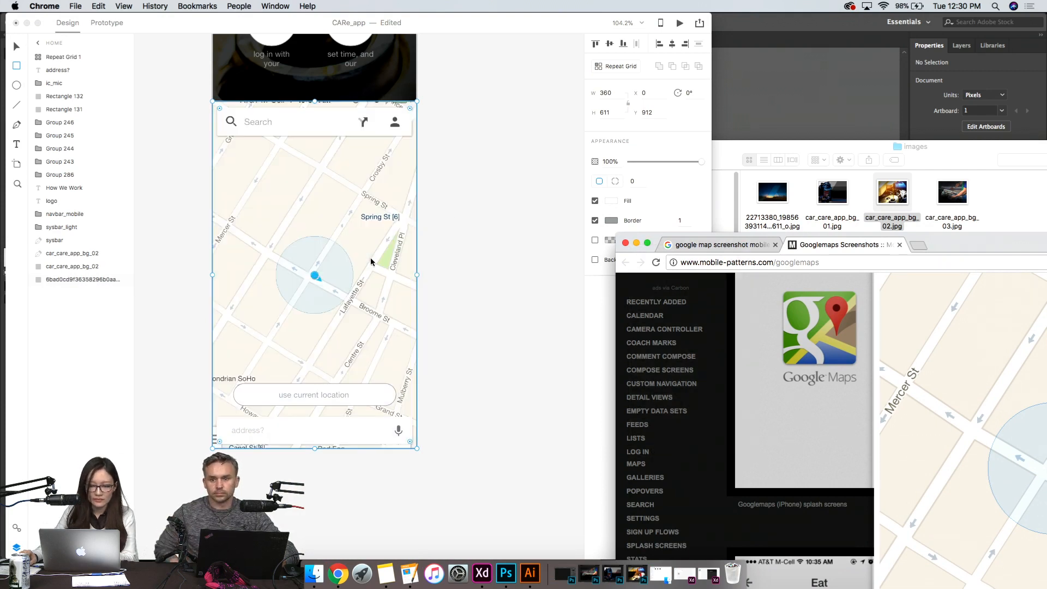
click(627, 243)
- Widen the map rectangle to 515 and shift it to X -18 so the map fills the artboard's width
drag(418, 274, 505, 286)
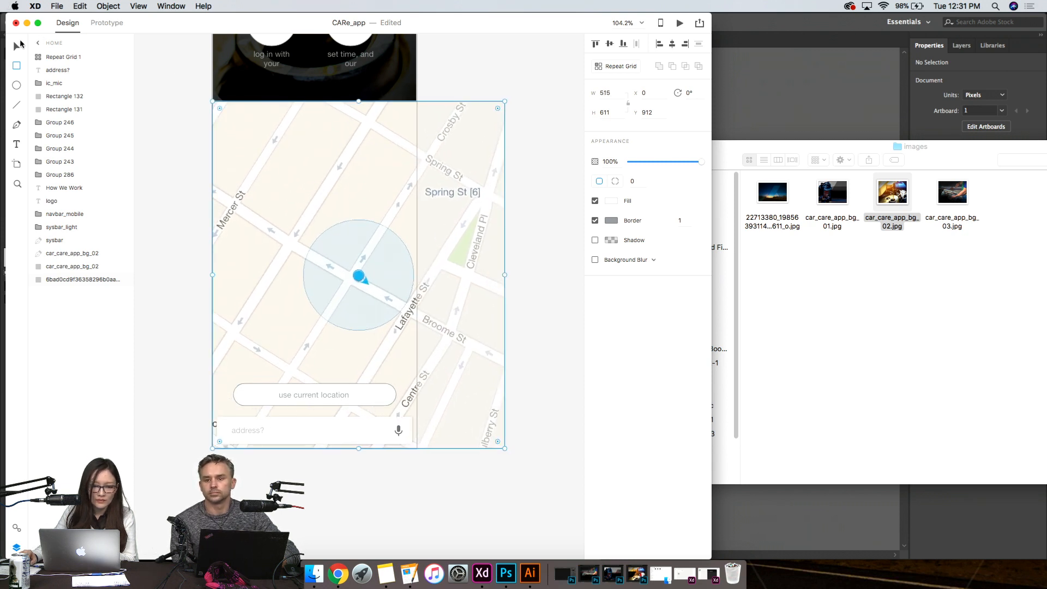
drag(347, 192, 325, 185)
click(505, 225)
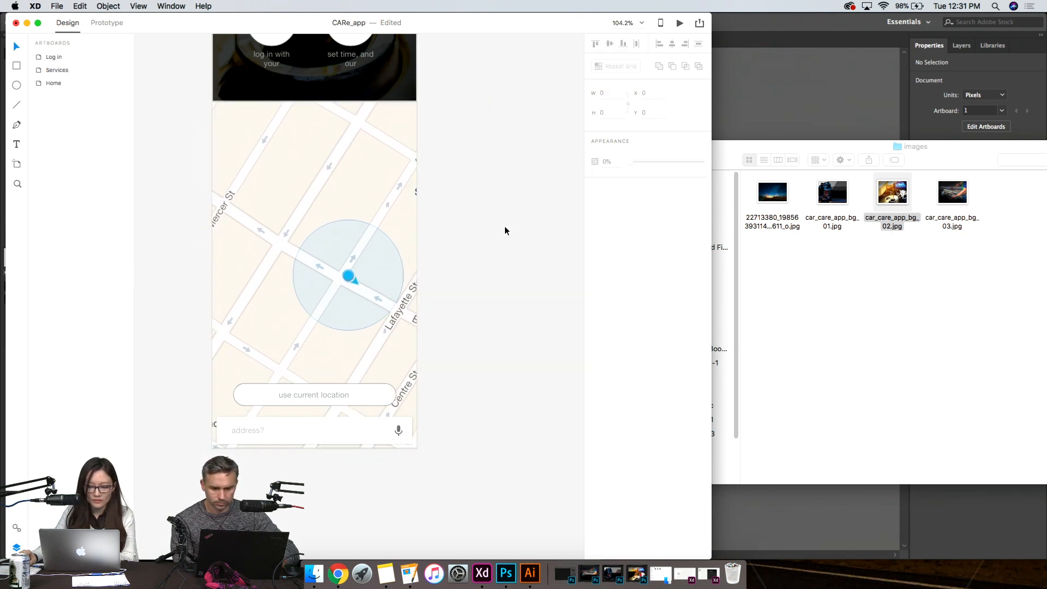
click(339, 194)
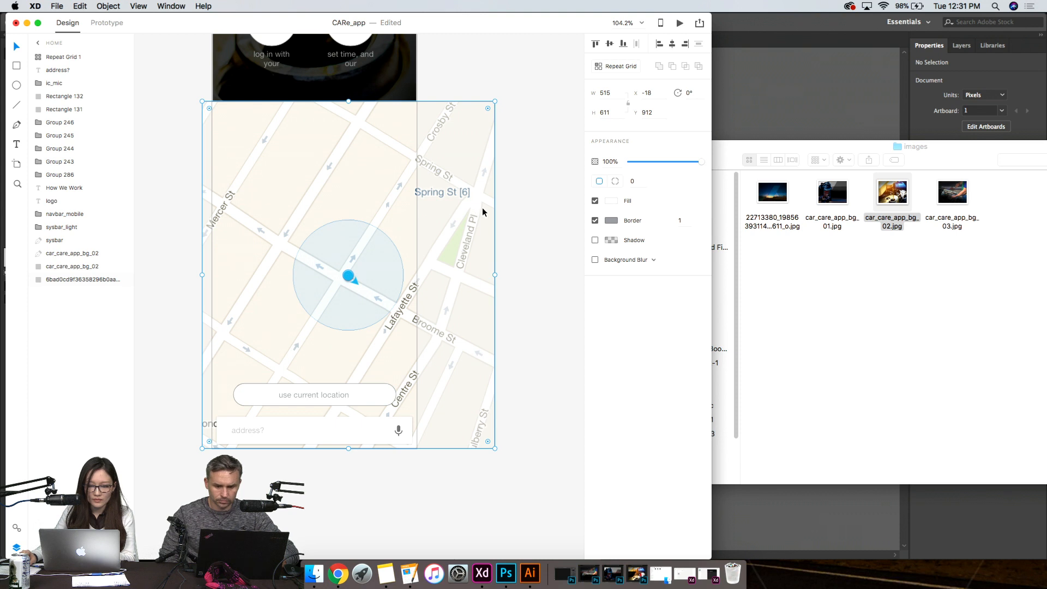
click(515, 223)
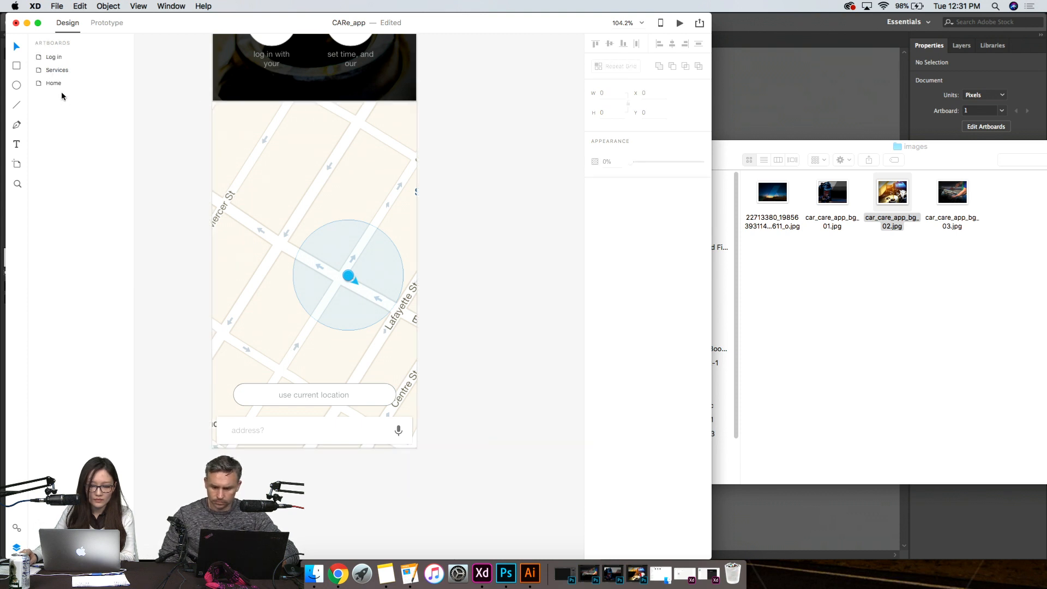
click(319, 160)
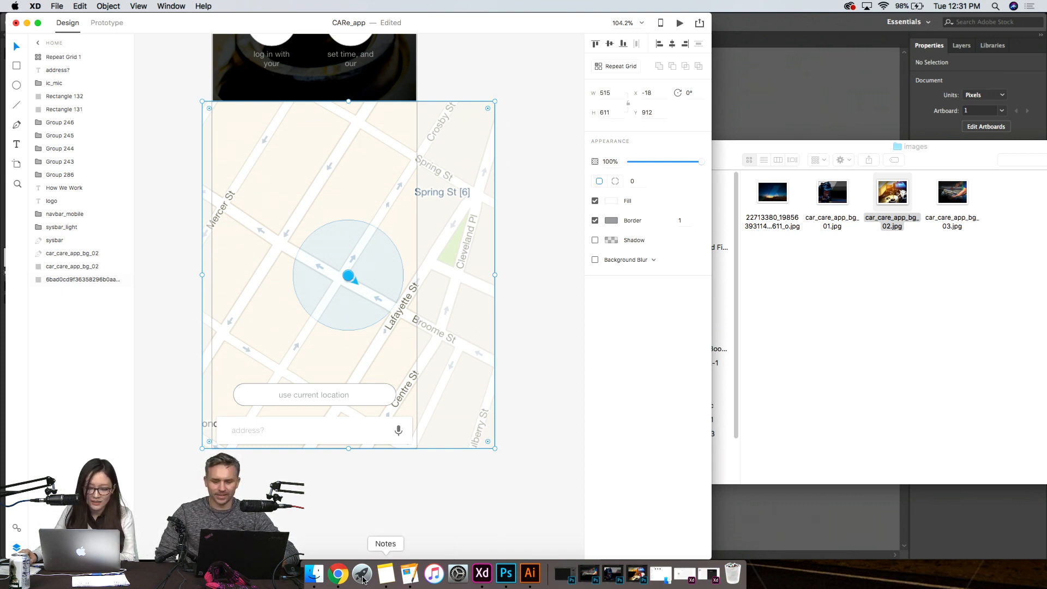
click(146, 301)
- Extend the dark photo overlay down over the map to a height of 1520.5
scroll(407, 362, down, 1)
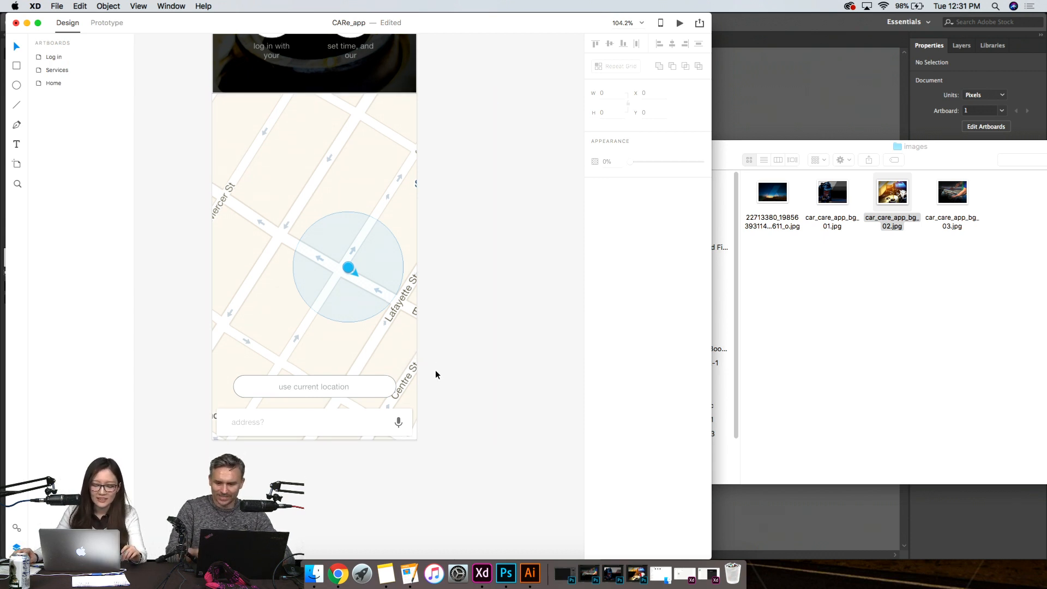
scroll(490, 354, down, 3)
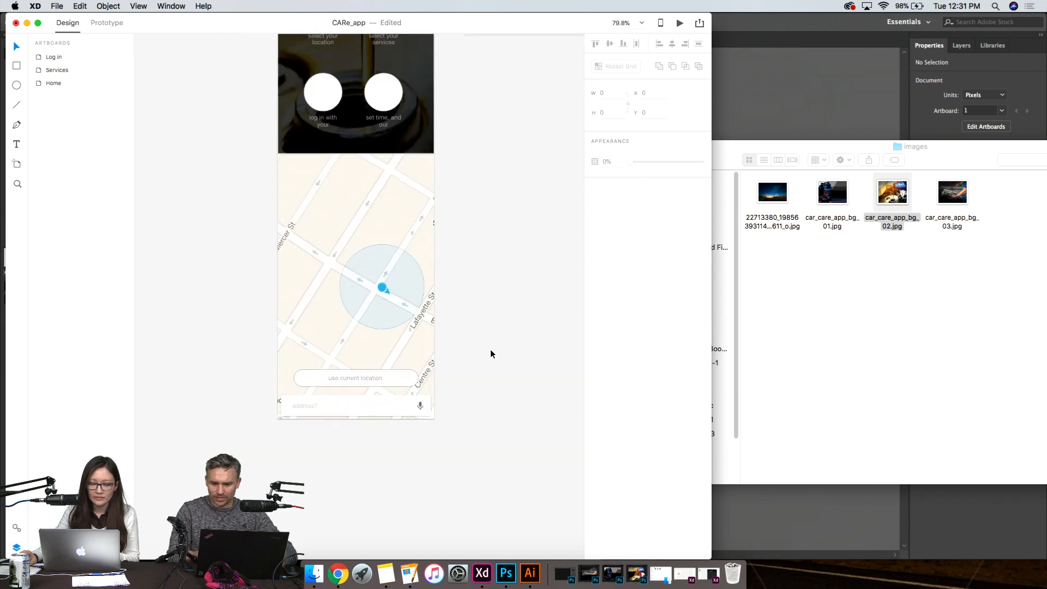
click(363, 166)
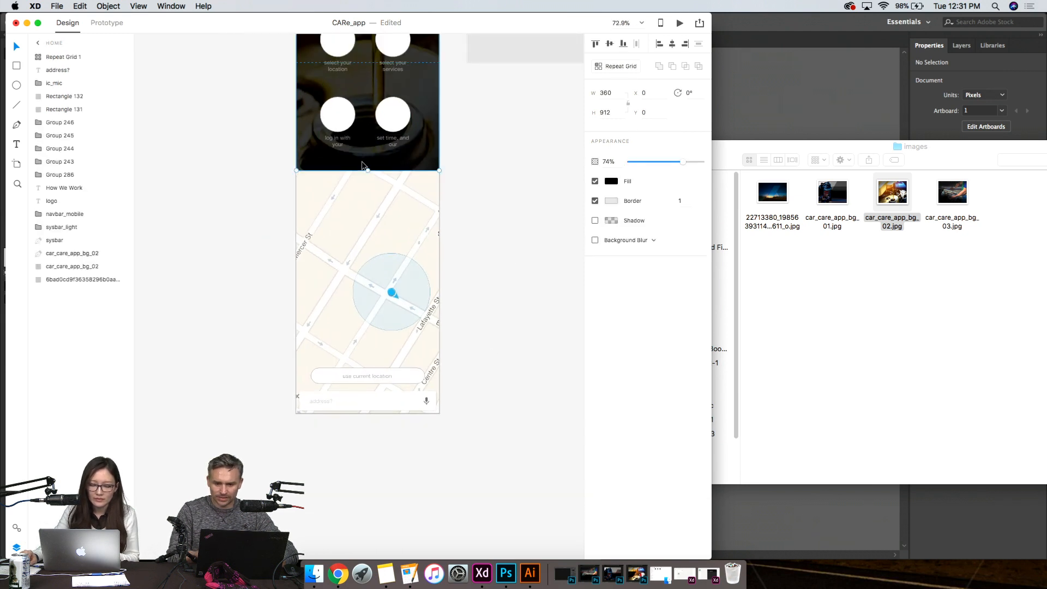
drag(368, 169, 382, 413)
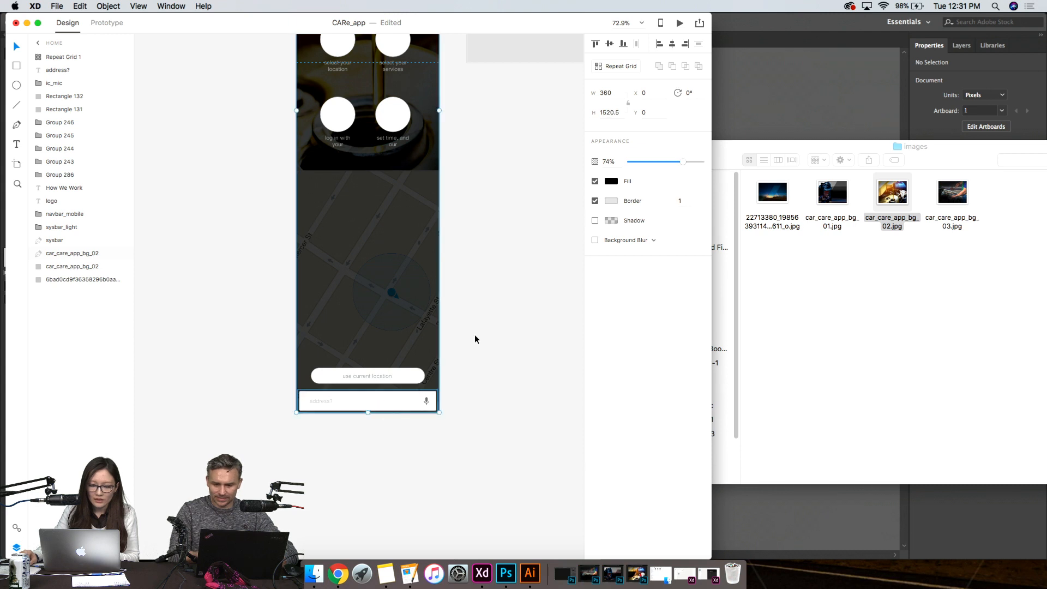
scroll(436, 360, up, 3)
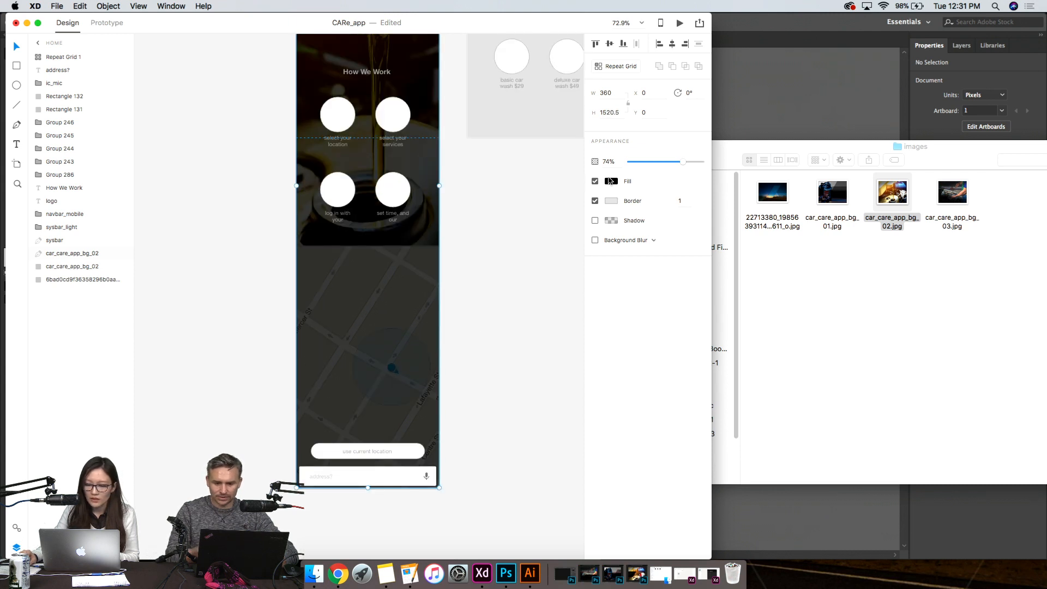
- Change the overlay's fill from black to a deep blue and set its opacity to 81%
drag(660, 162, 675, 161)
scroll(478, 185, up, 5)
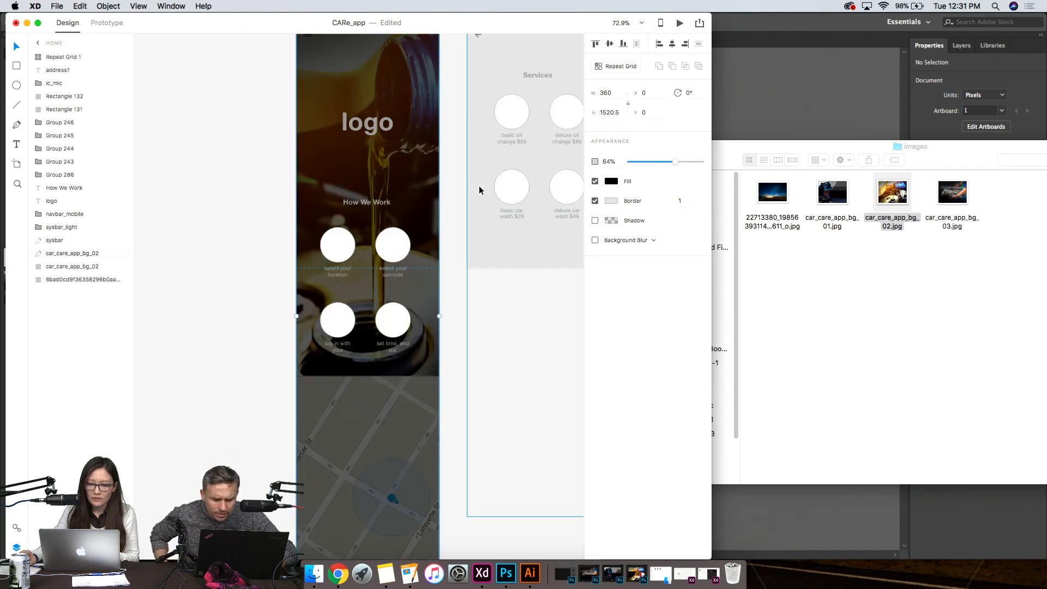
click(612, 181)
drag(574, 159, 549, 150)
click(643, 159)
drag(644, 161, 662, 161)
click(687, 164)
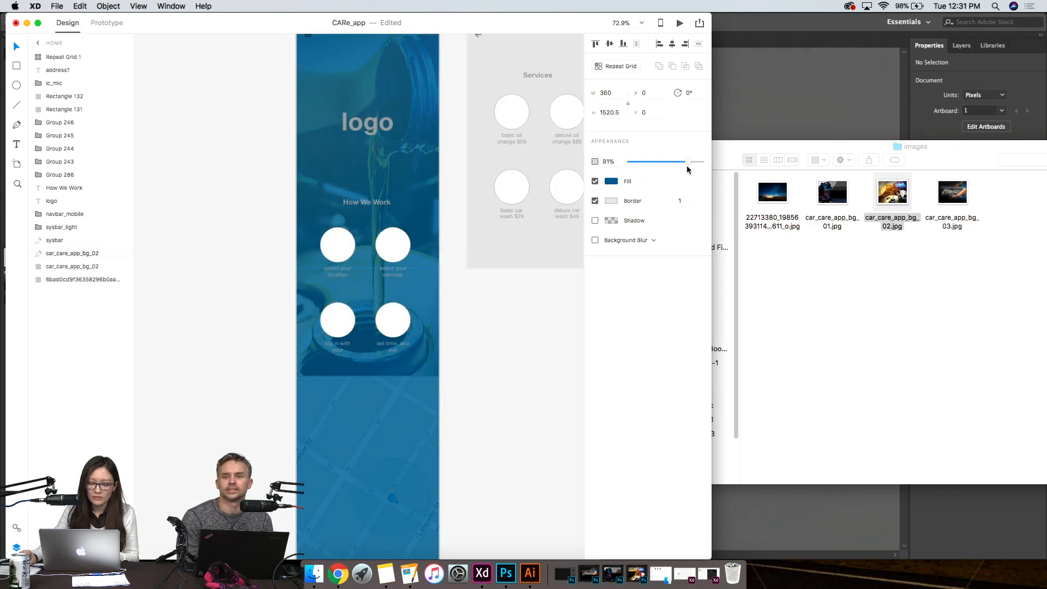
- Duplicate the blue overlay and move the copy down the layer order, directly above the photo and beneath the Home content
scroll(502, 254, down, 5)
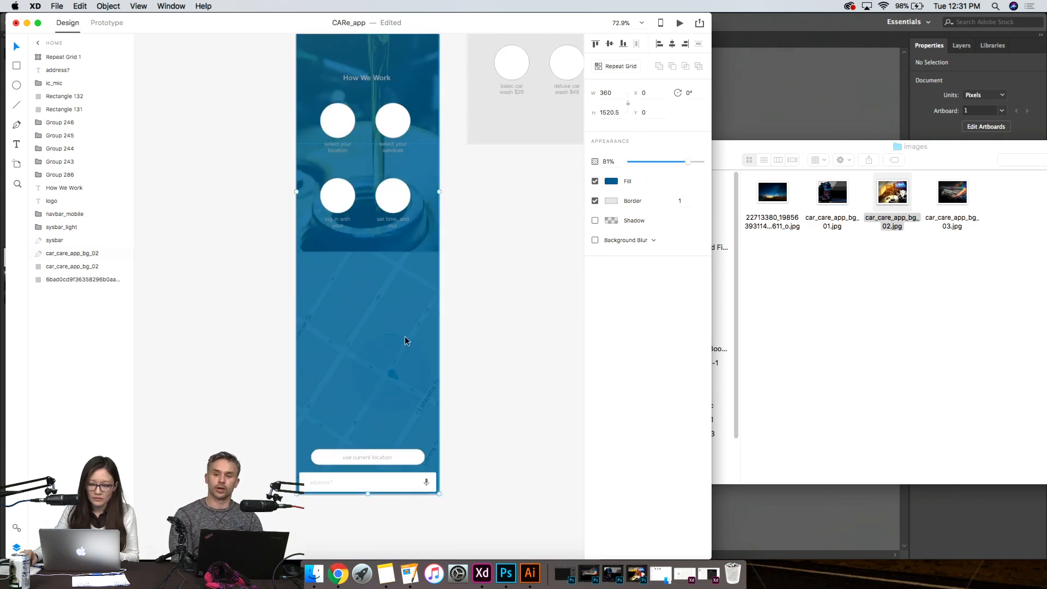
key(super+d)
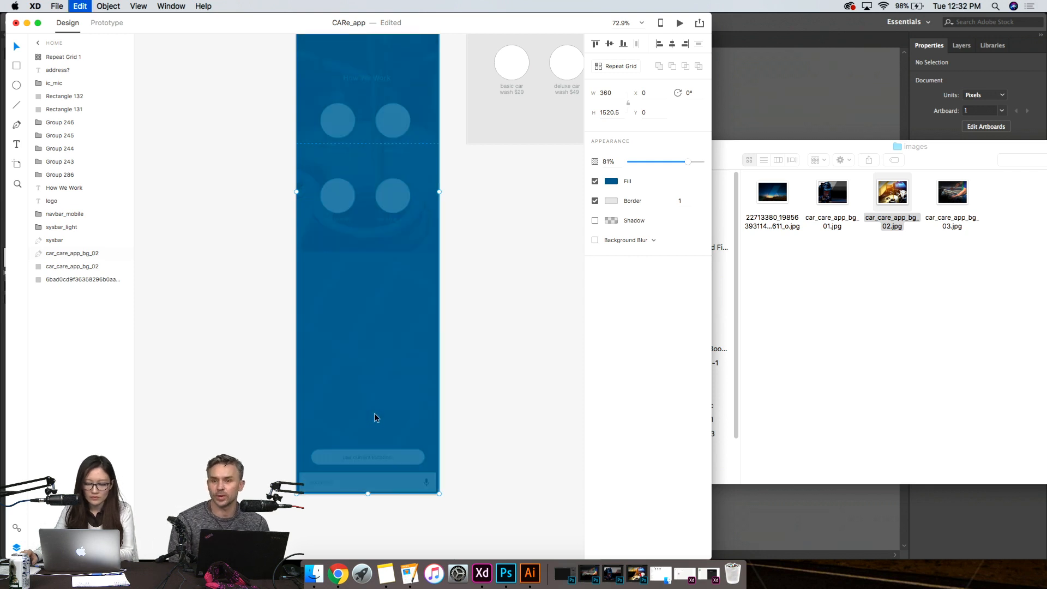
click(111, 6)
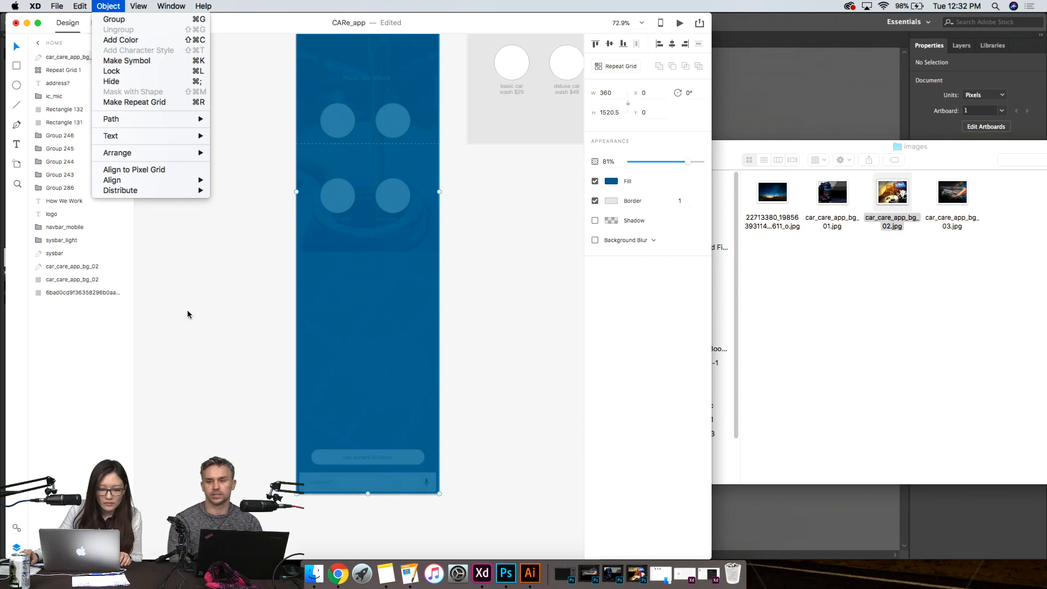
click(338, 312)
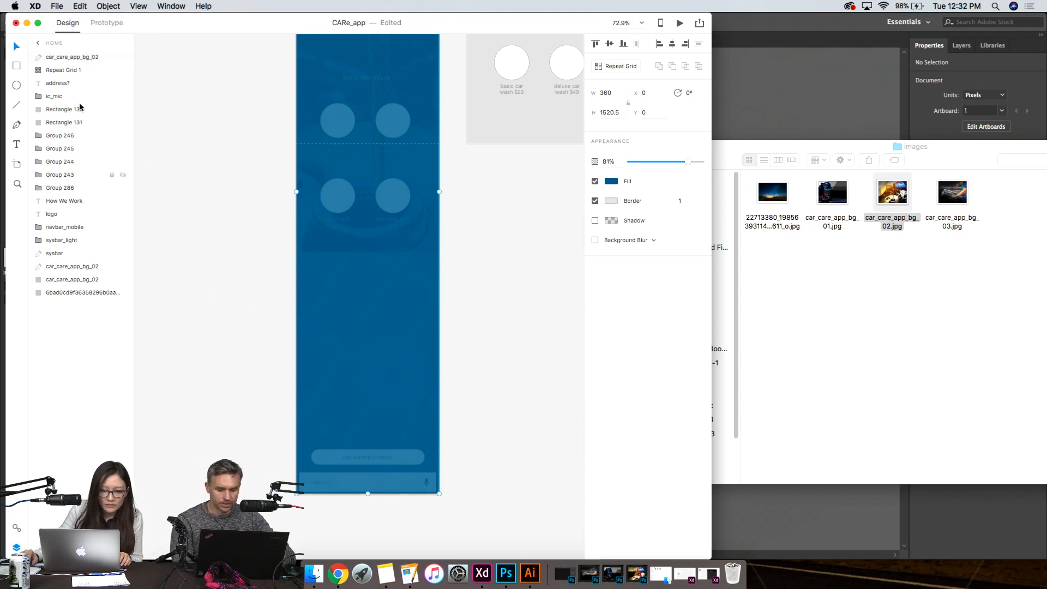
drag(98, 280, 110, 262)
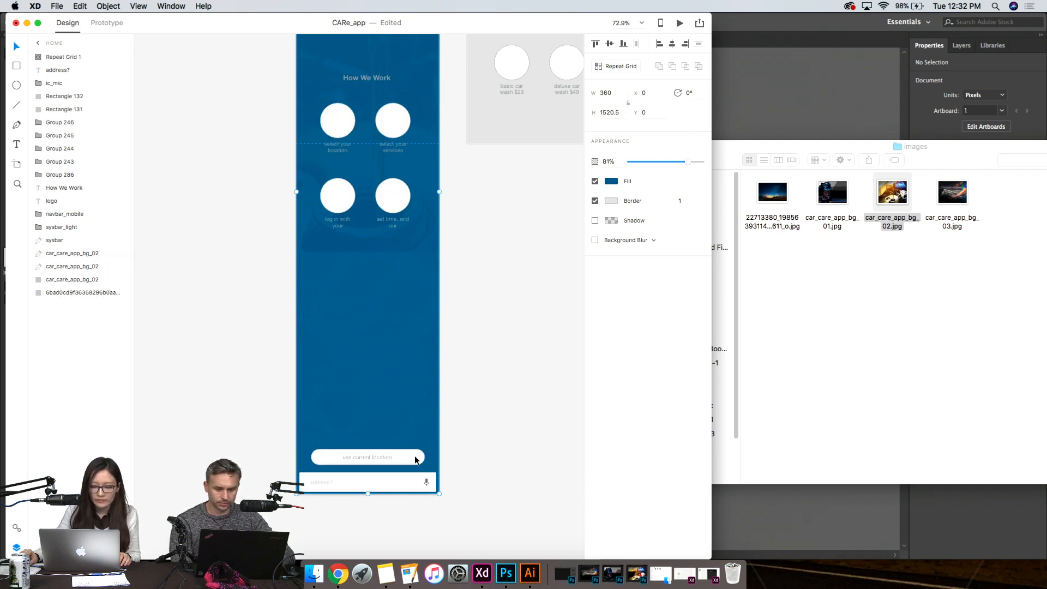
- Shorten one blue overlay to the photo's lower edge and trim the other to cover only the map, 608.5 high at Y 912
drag(368, 494, 404, 252)
click(391, 306)
scroll(391, 310, up, 5)
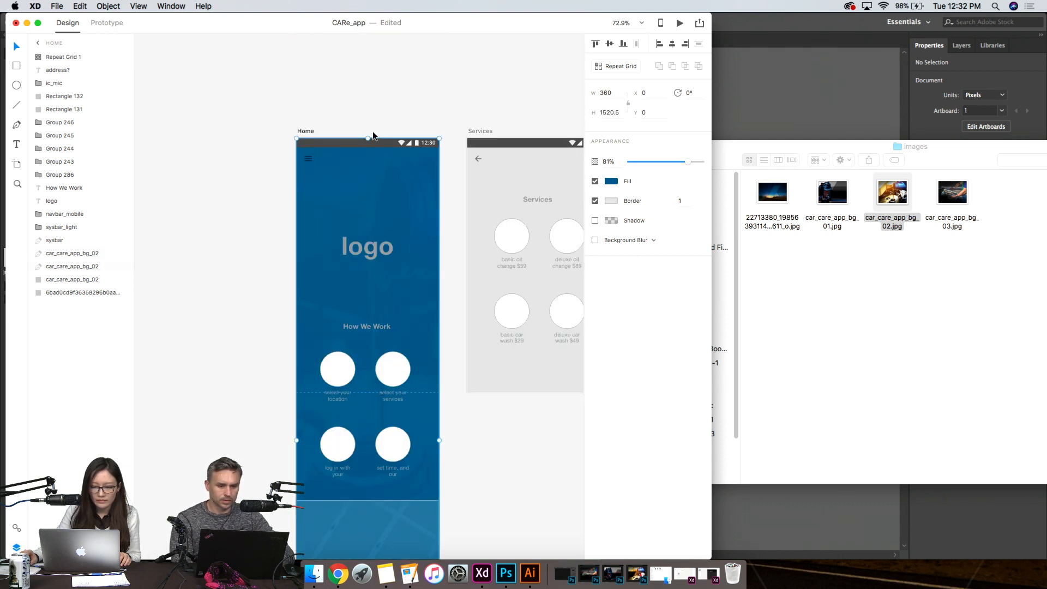
drag(369, 137, 383, 511)
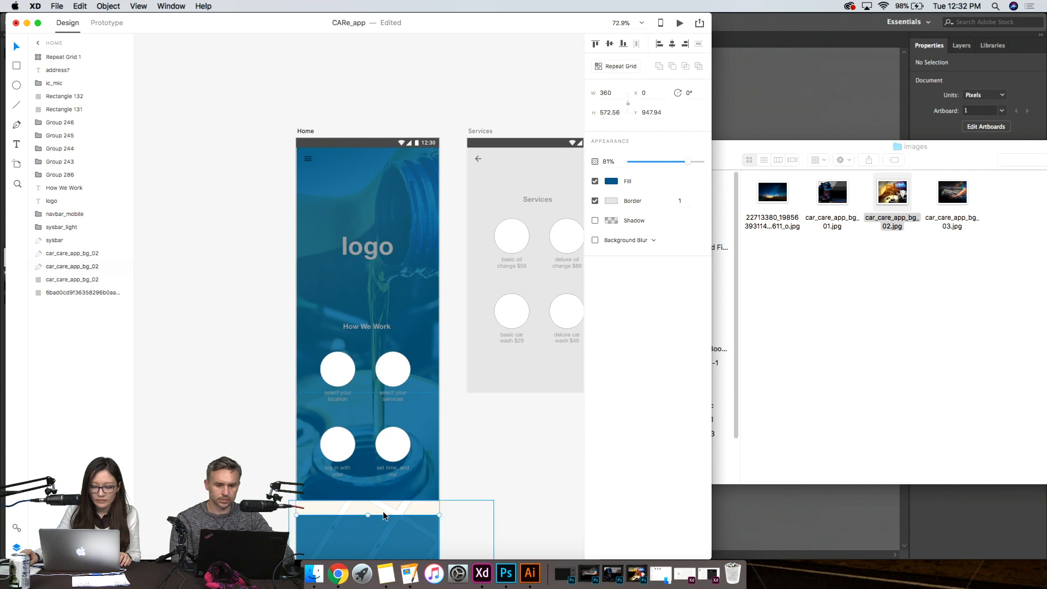
scroll(383, 511, down, 2)
scroll(383, 511, down, 1)
drag(371, 357, 372, 343)
- Set the map overlay's opacity to 23% and review the Home artboard alongside Services and Log in
drag(645, 159, 647, 162)
scroll(409, 280, up, 1)
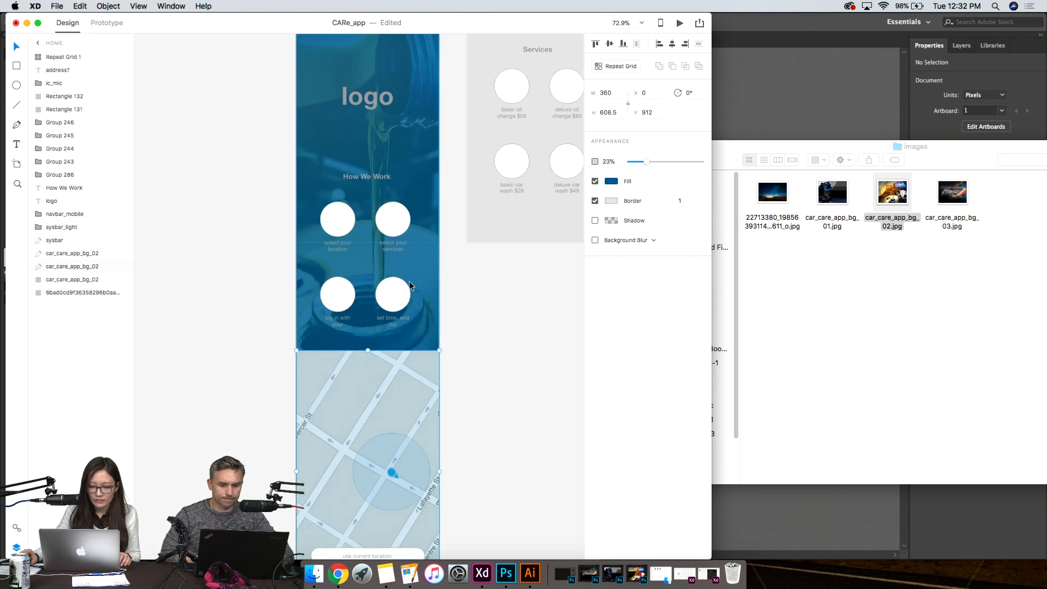
scroll(449, 421, down, 2)
scroll(476, 522, down, 1)
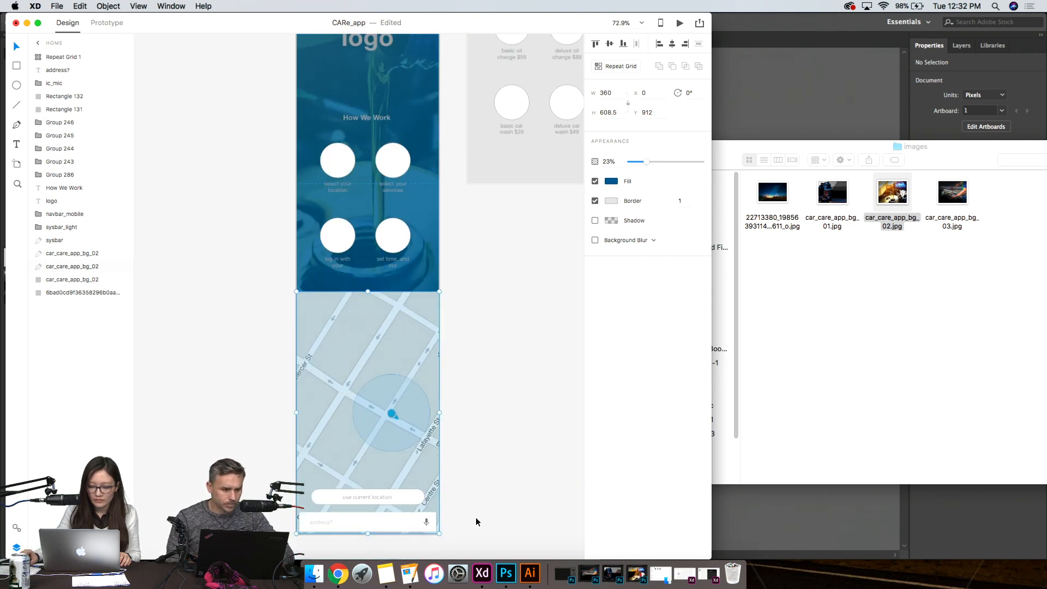
scroll(521, 483, up, 5)
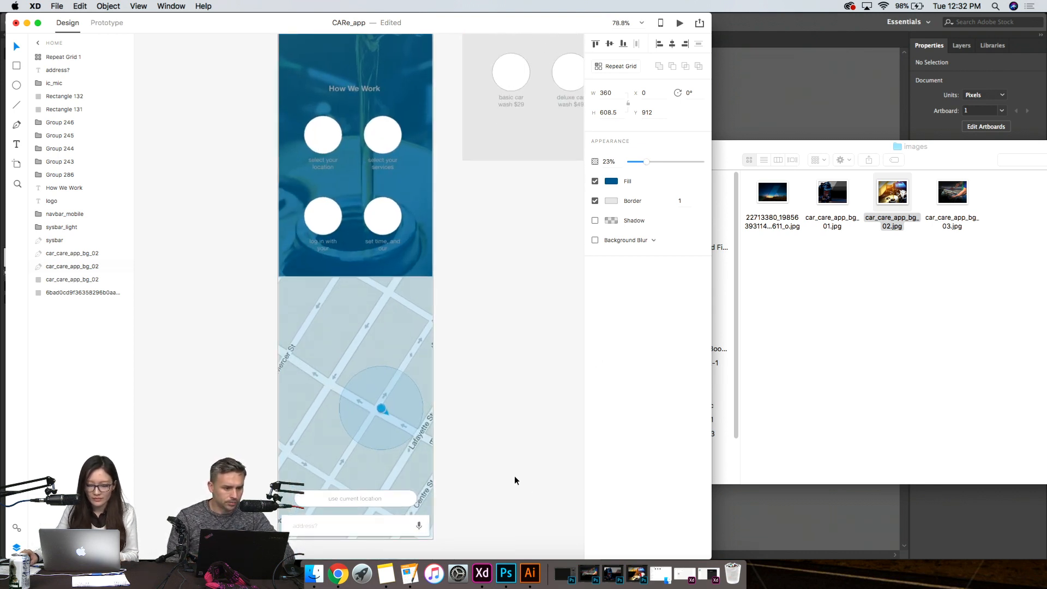
drag(454, 294, 387, 299)
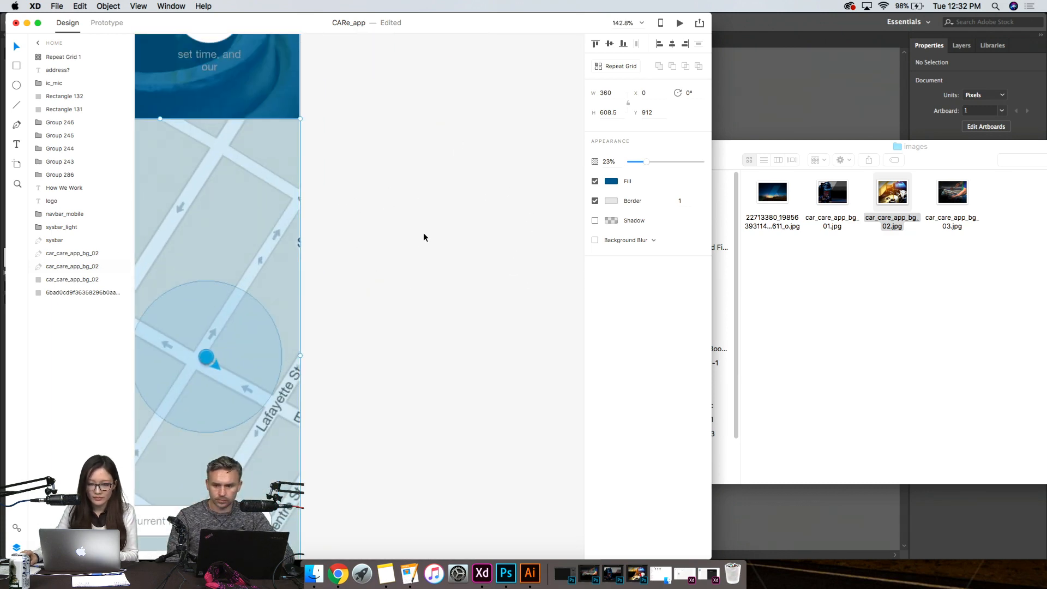
scroll(437, 212, down, 5)
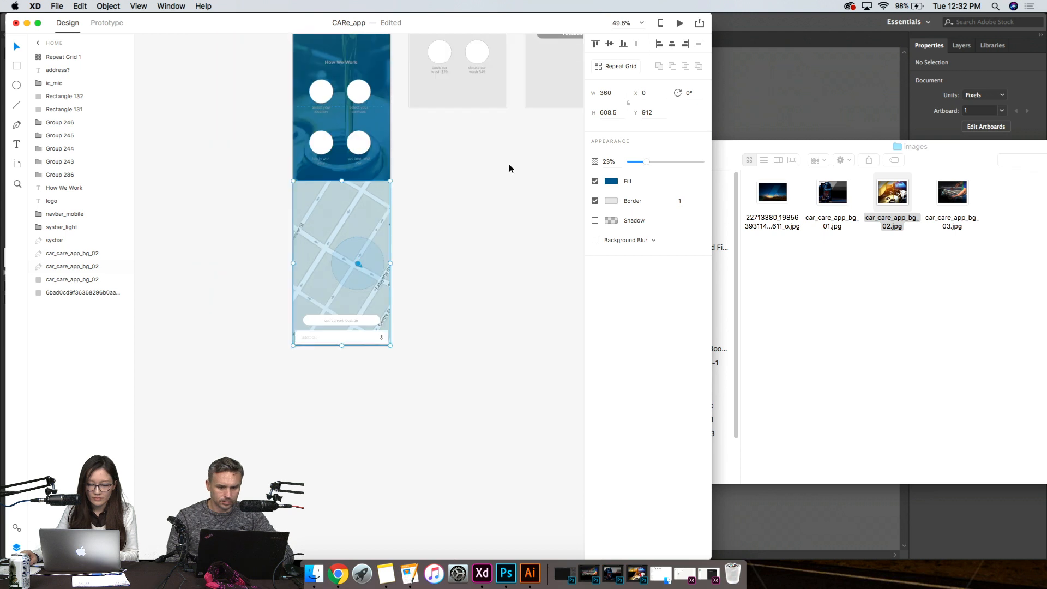
drag(490, 168, 402, 328)
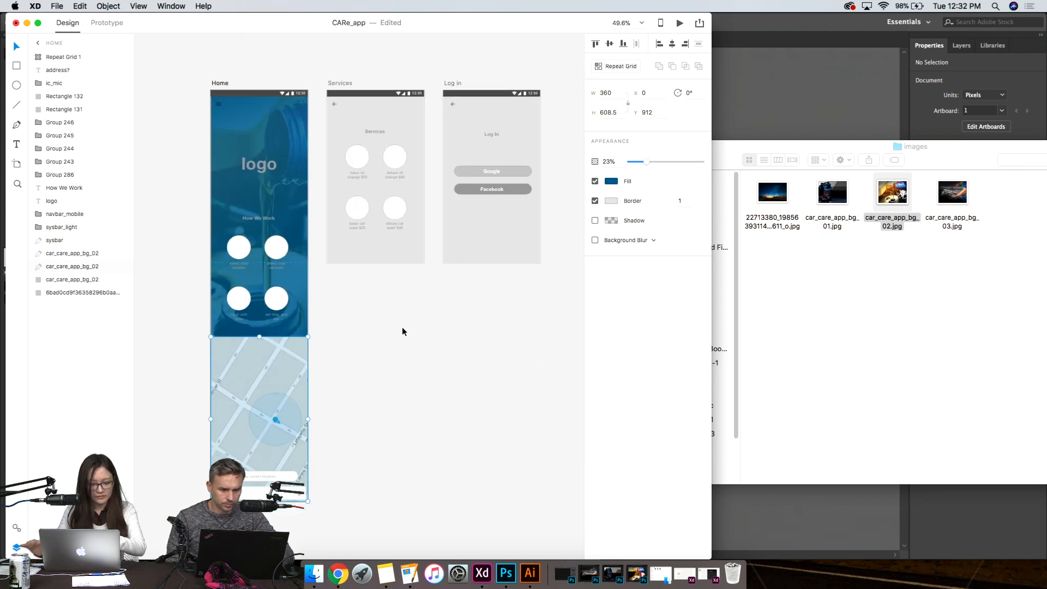
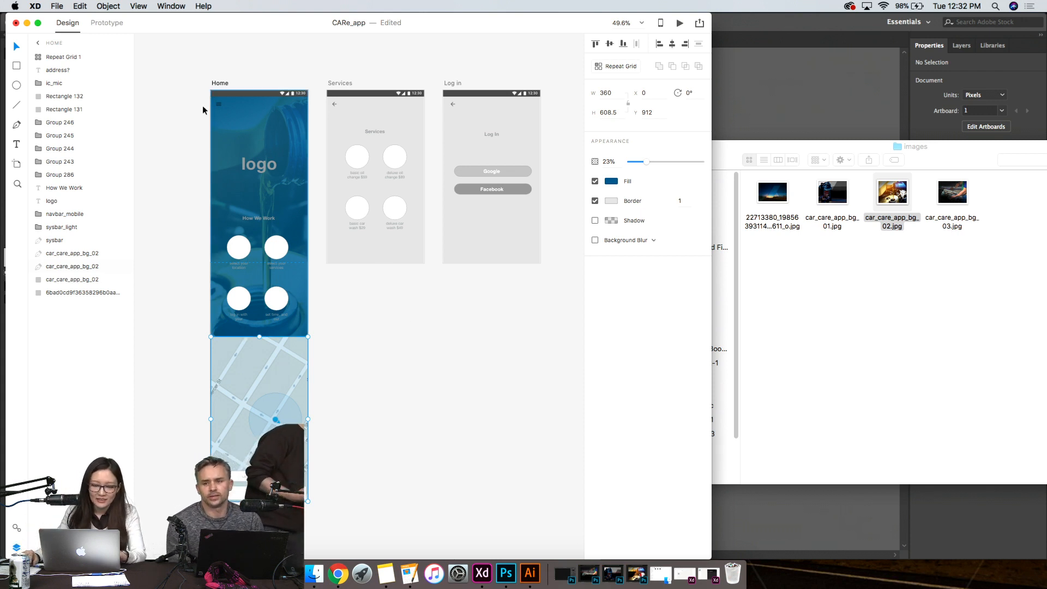
- Shorten the Services screen's background rectangle so it ends at the artboard's bottom edge
click(193, 187)
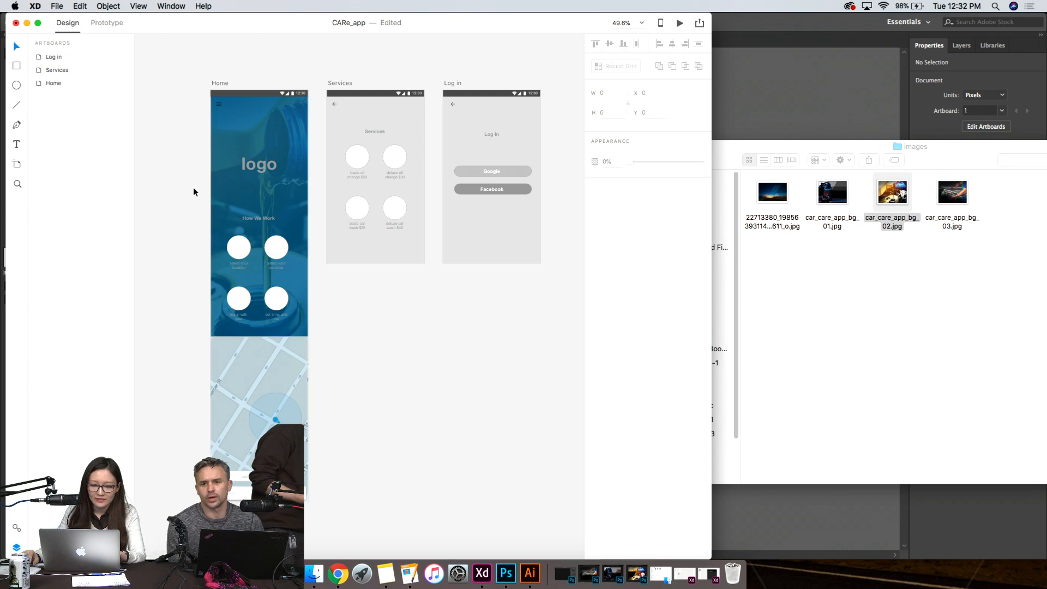
click(345, 111)
drag(374, 432, 372, 263)
click(357, 326)
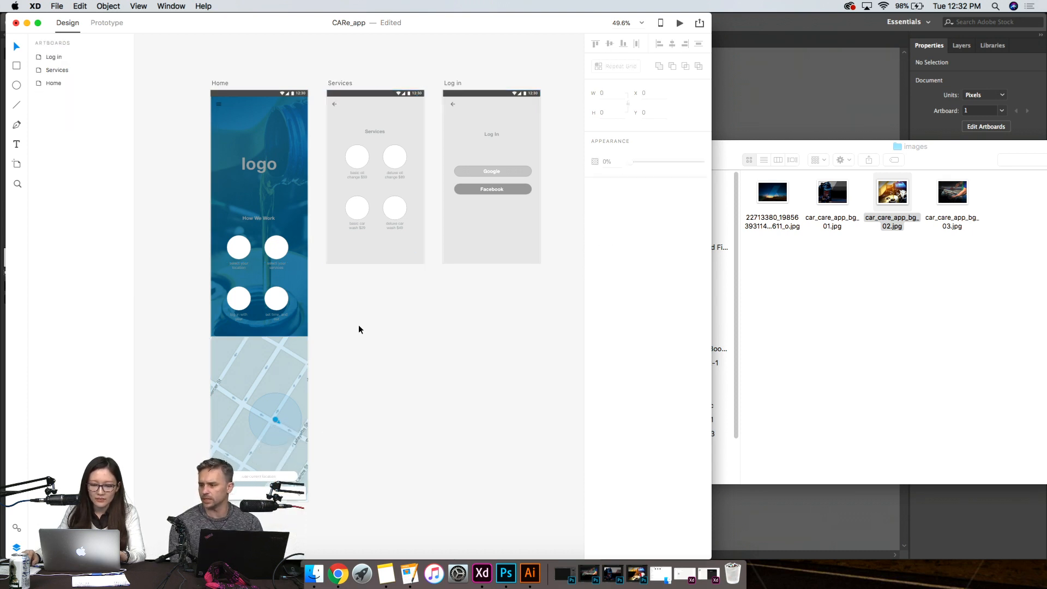
click(240, 122)
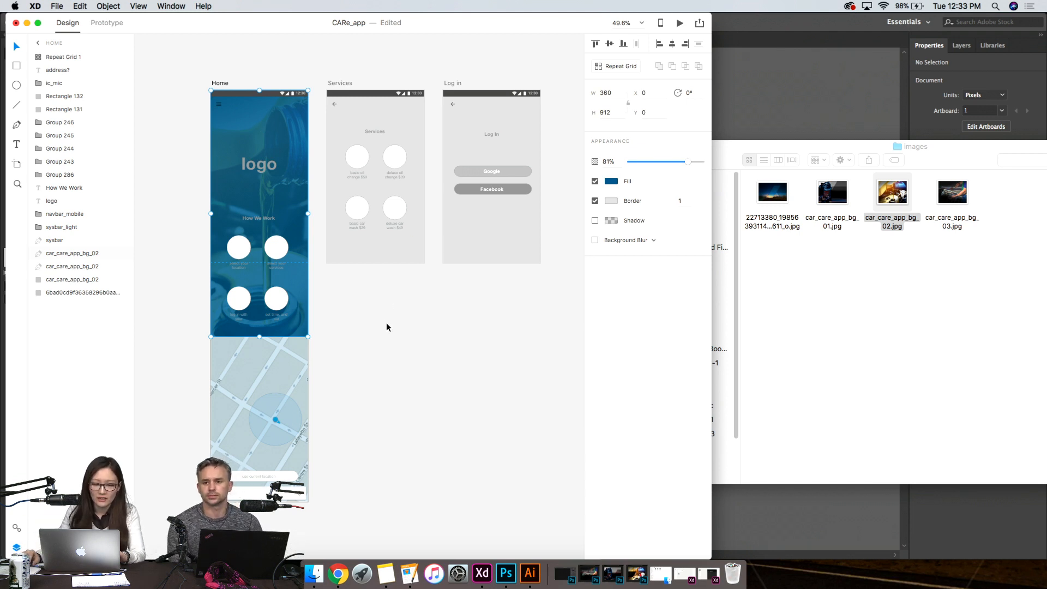
click(219, 104)
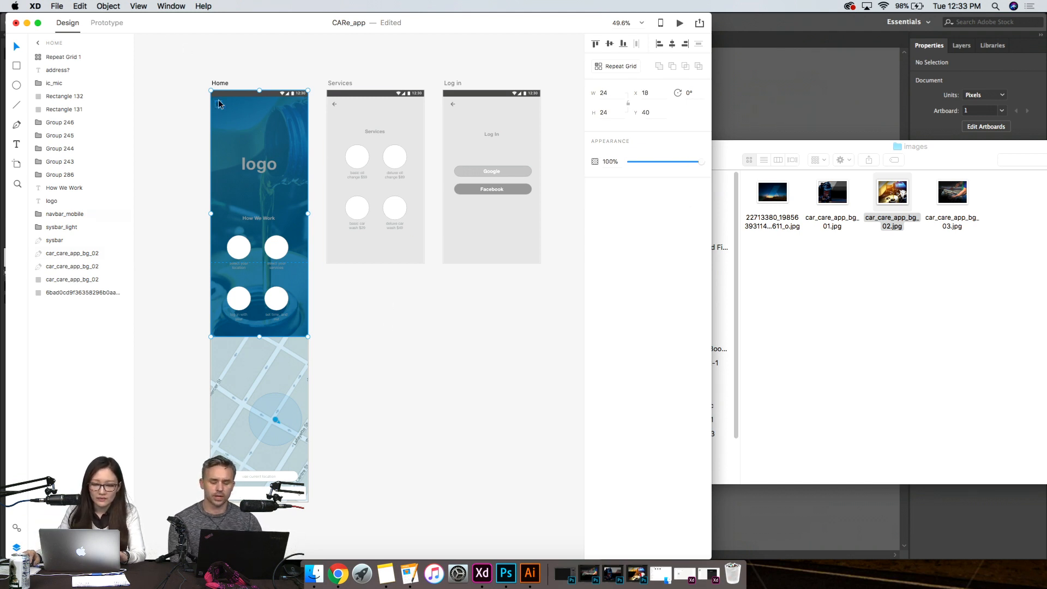
shift+click(334, 104)
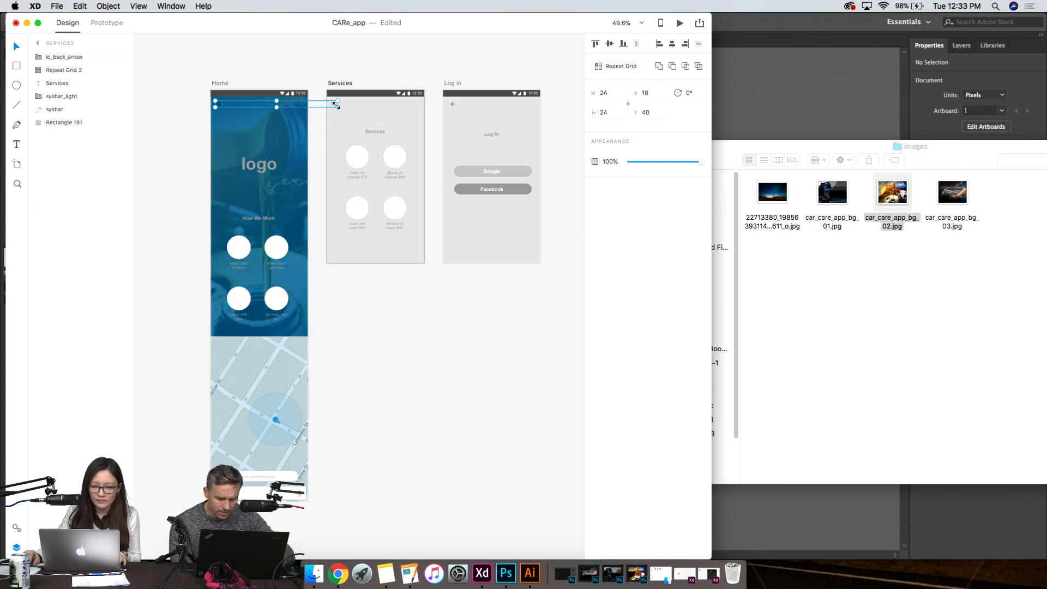
shift+click(452, 104)
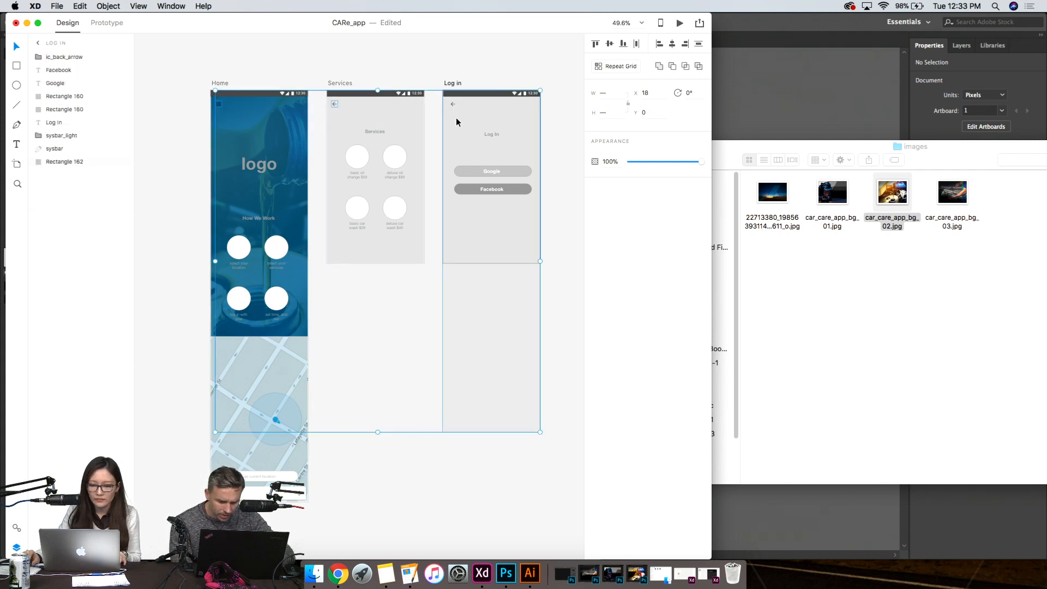
click(548, 117)
- Shorten the Log in screen's background rectangle to a height of 640 so it ends at the artboard's bottom edge
click(453, 104)
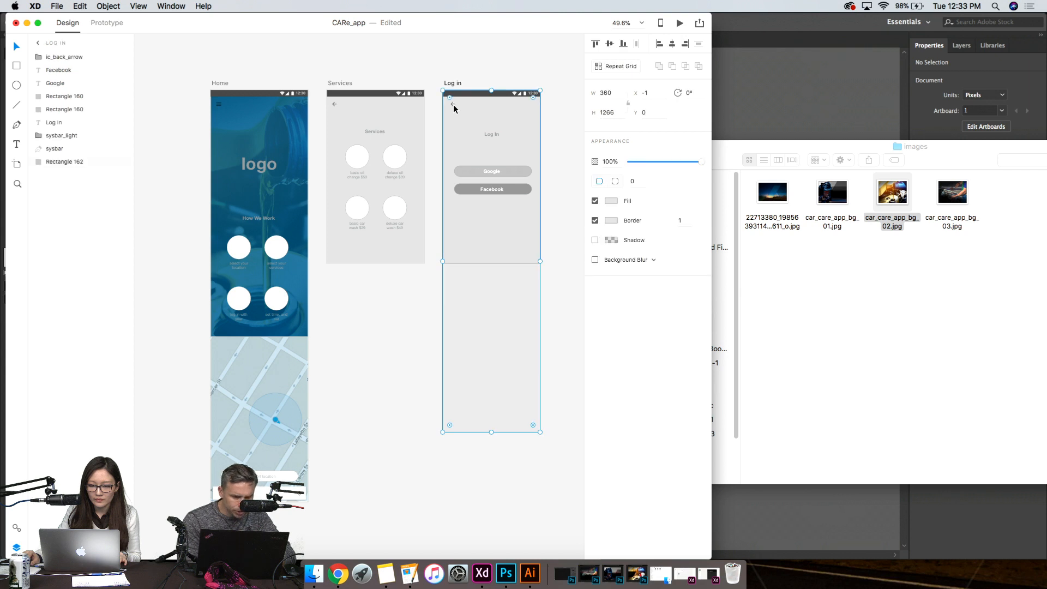
drag(491, 432, 497, 266)
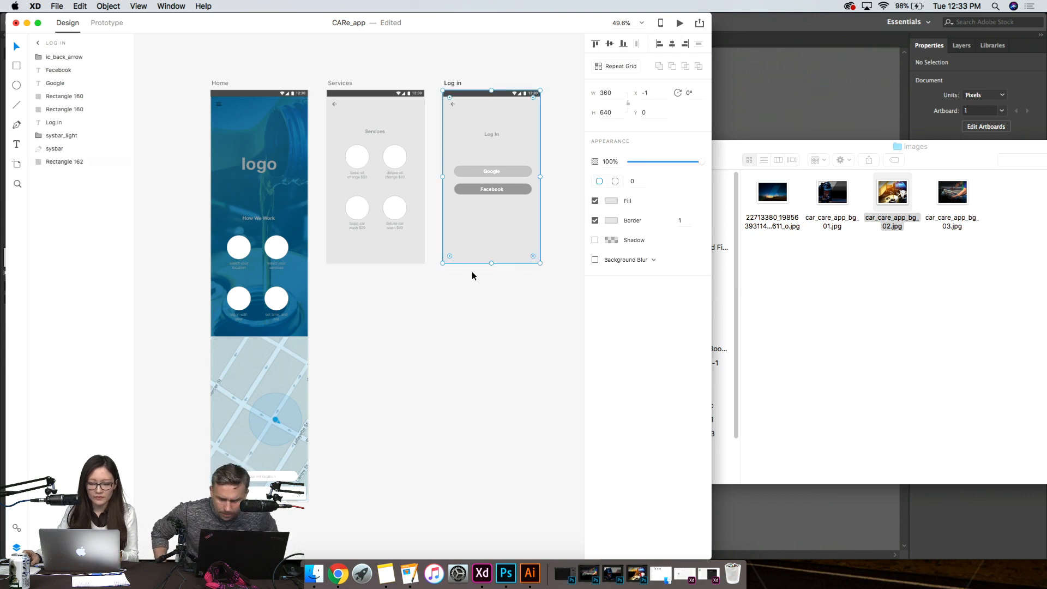
scroll(472, 270, up, 10)
scroll(304, 239, up, 5)
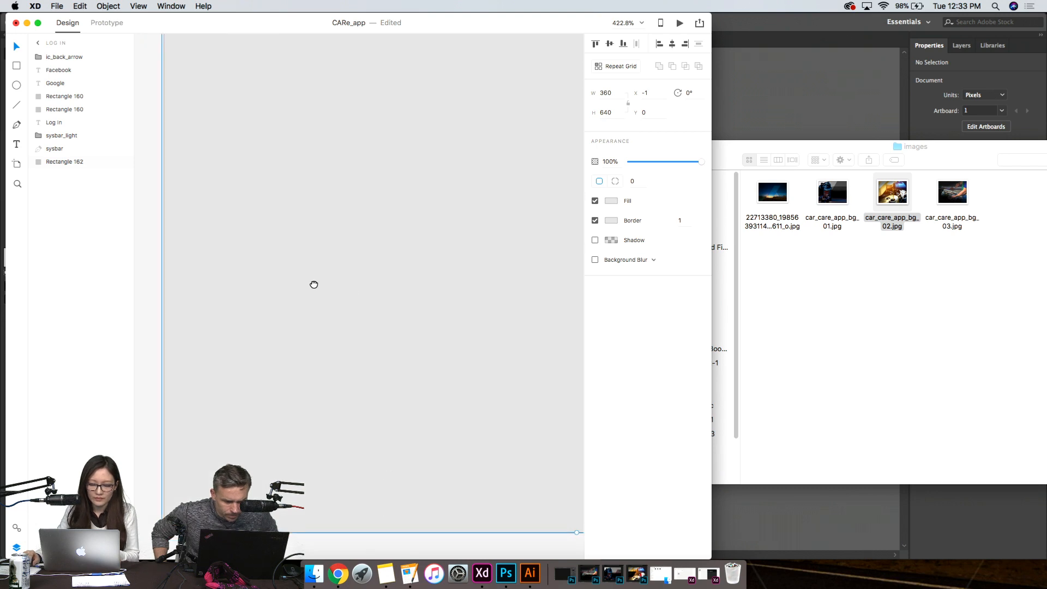
scroll(387, 337, down, 10)
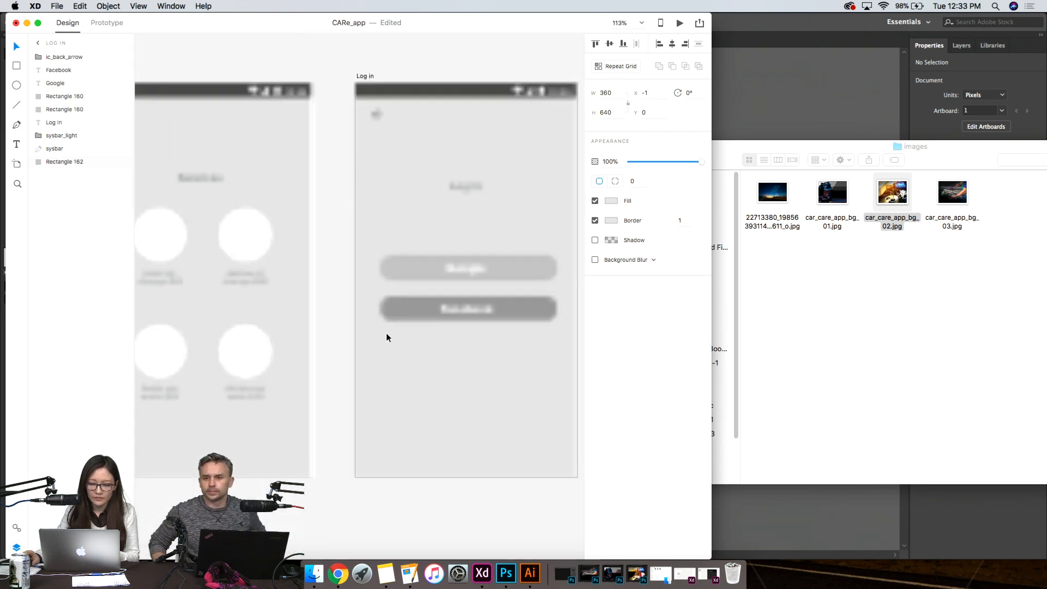
scroll(274, 350, left, 5)
scroll(274, 349, down, 3)
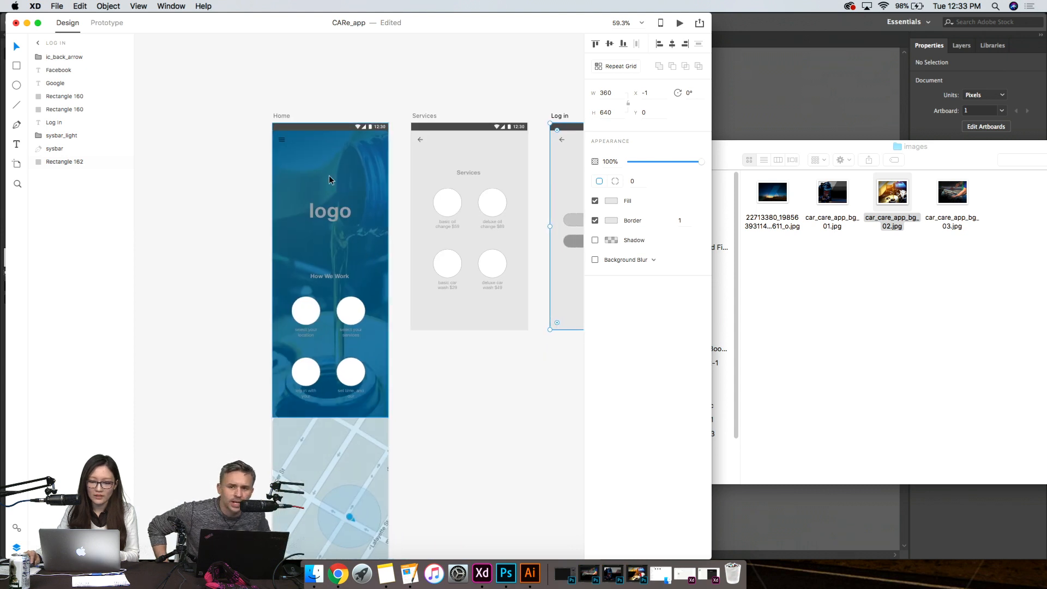
click(282, 142)
double_click(282, 141)
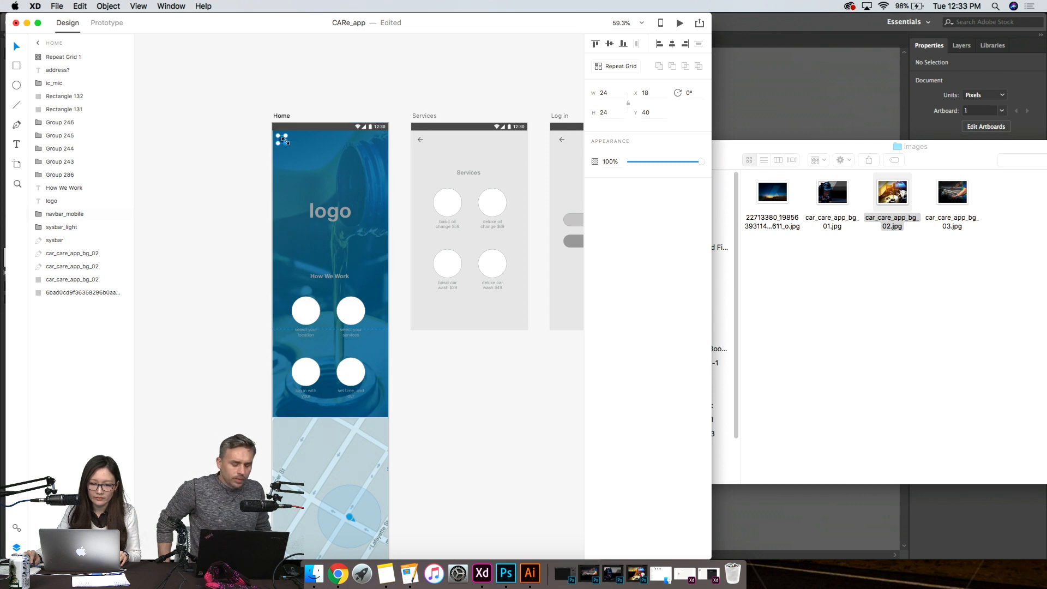
scroll(320, 156, up, 5)
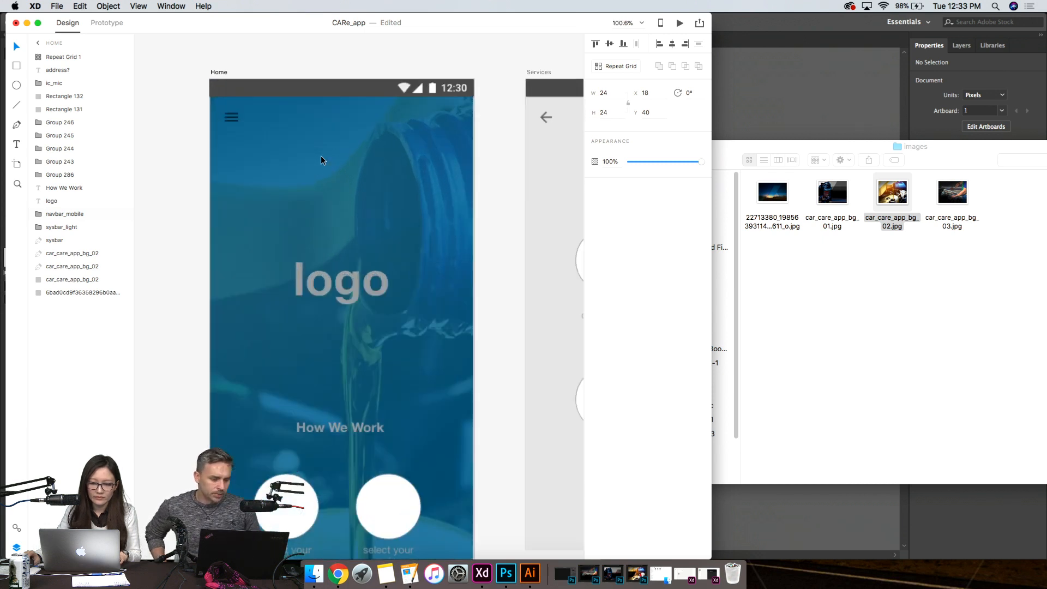
- Try yellow #FFCE00 as the fill of the color overlay on the upper part of the Home screen
click(255, 113)
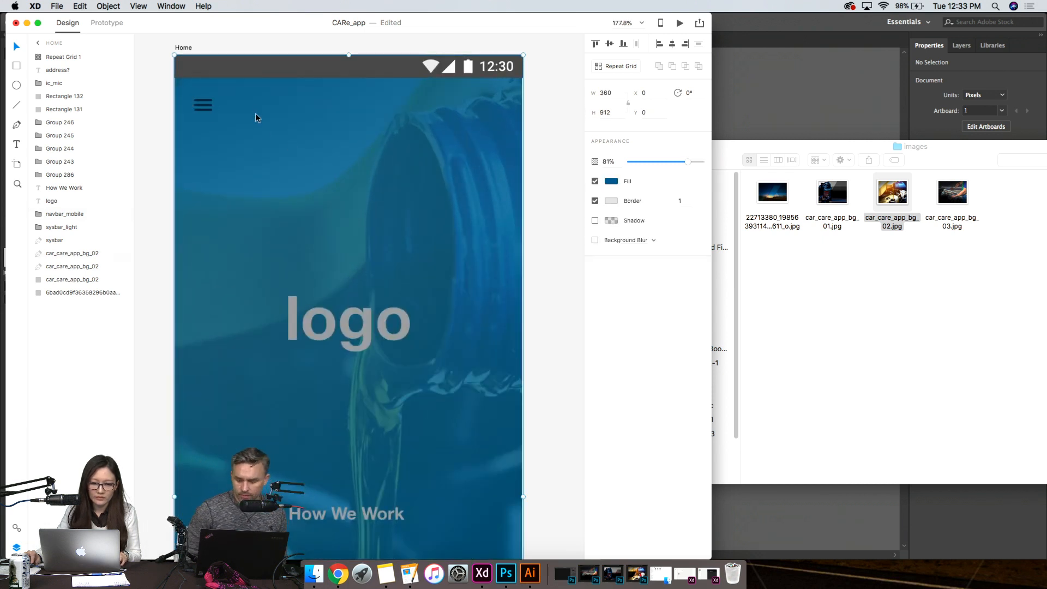
drag(249, 118, 250, 117)
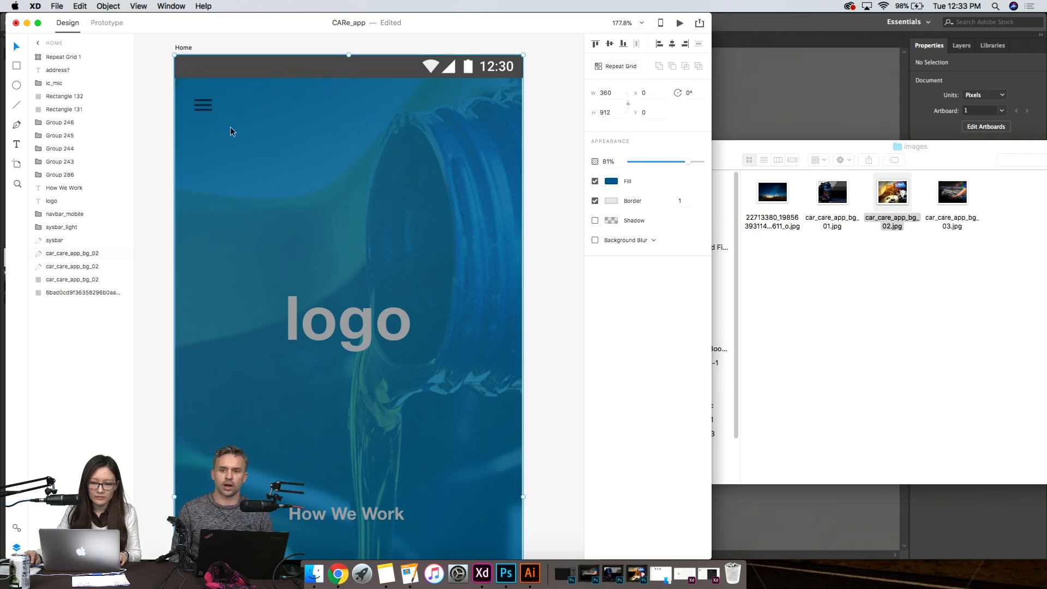
click(524, 496)
drag(524, 496, 524, 497)
click(617, 182)
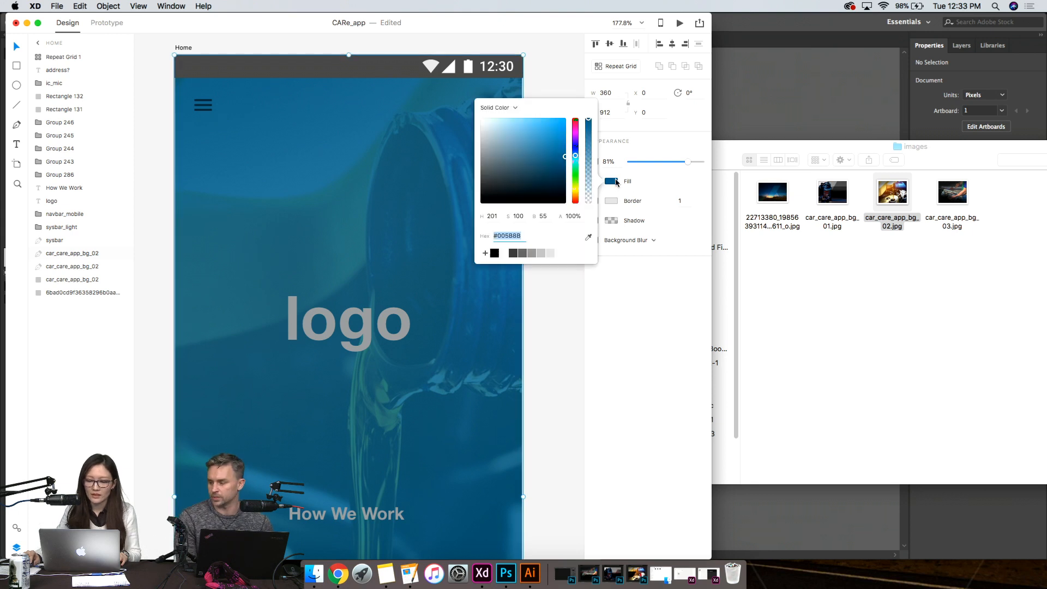
click(577, 187)
click(576, 192)
drag(561, 176, 592, 105)
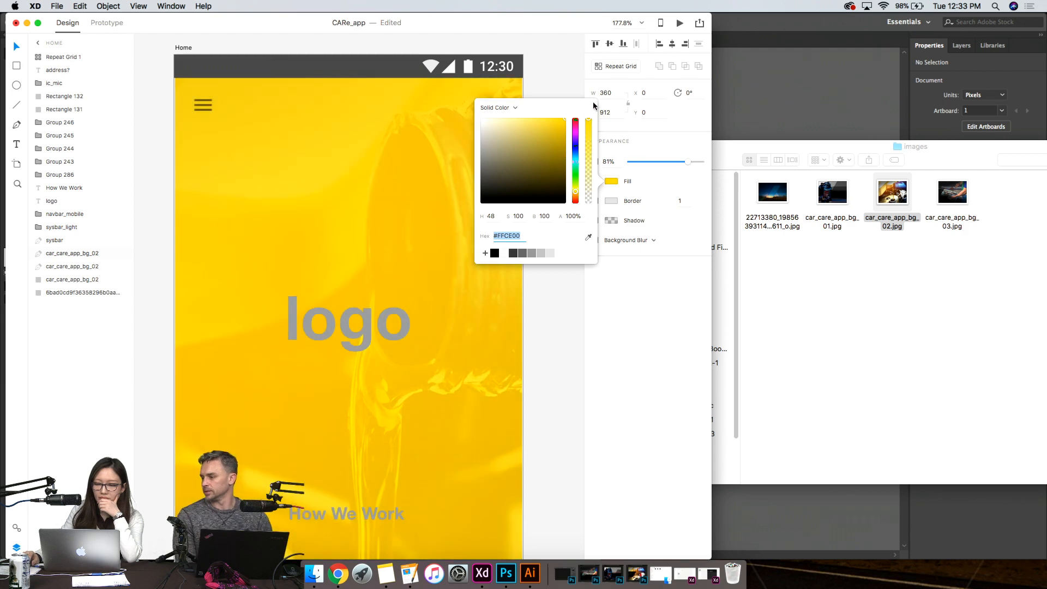
scroll(395, 245, down, 5)
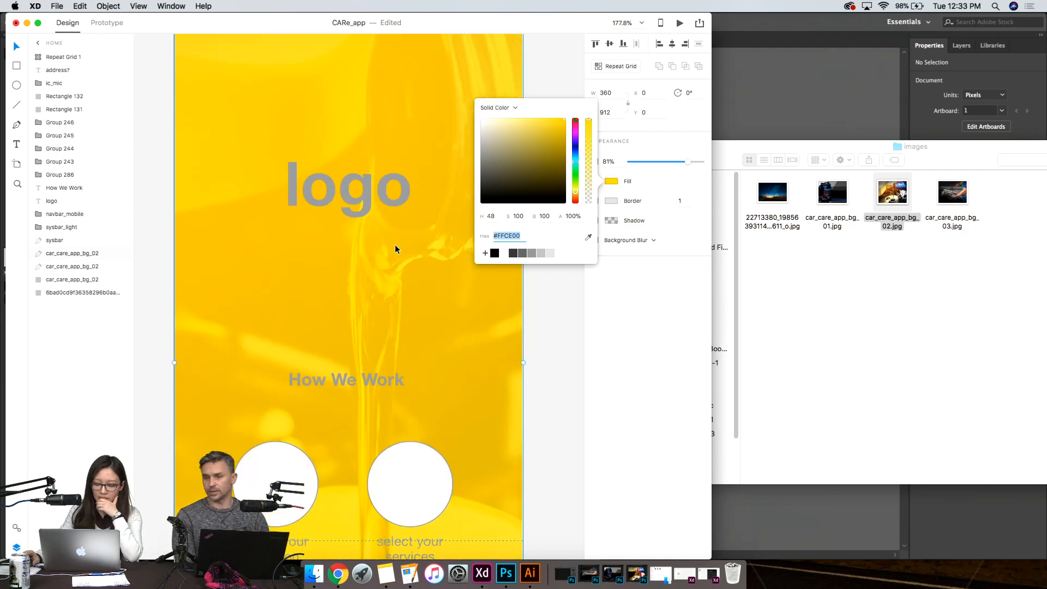
scroll(358, 254, down, 5)
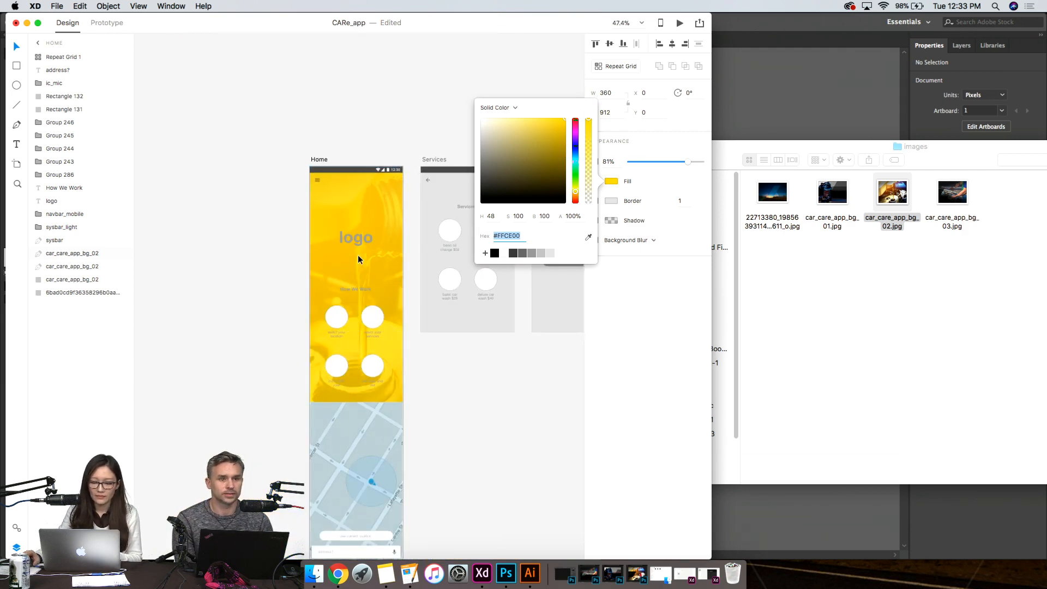
scroll(358, 254, up, 1)
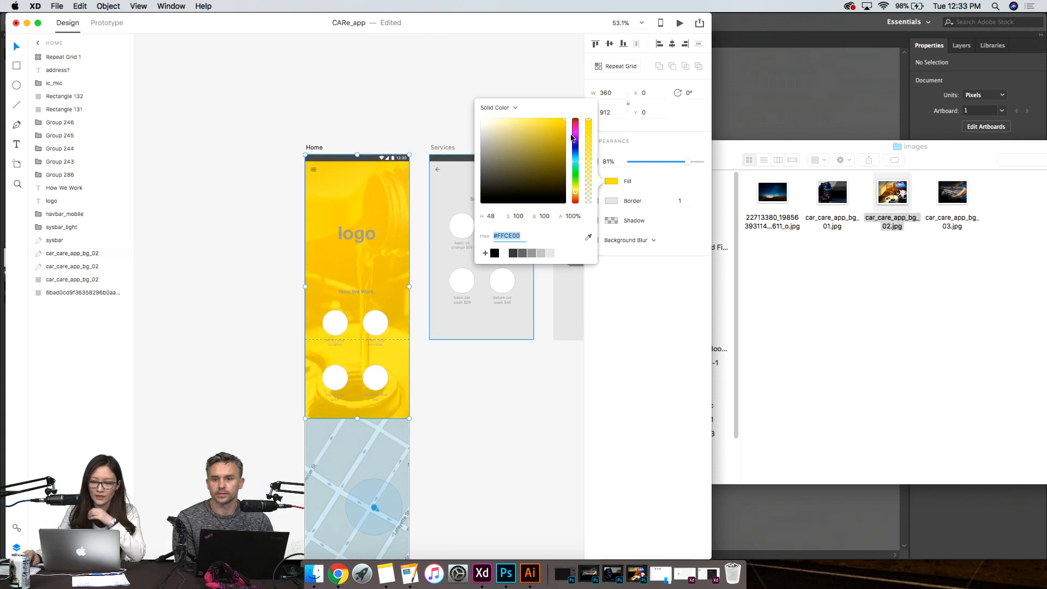
- Set the fill of the Home screen's upper color overlay to bright cyan #00F5FF
drag(575, 192, 572, 145)
drag(574, 148, 587, 165)
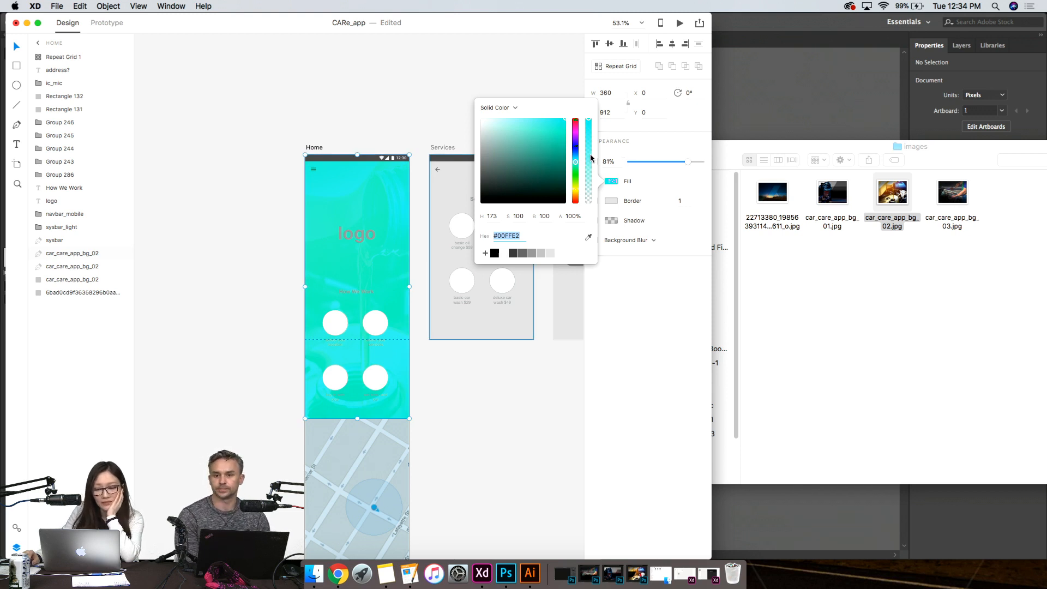
drag(575, 159, 581, 159)
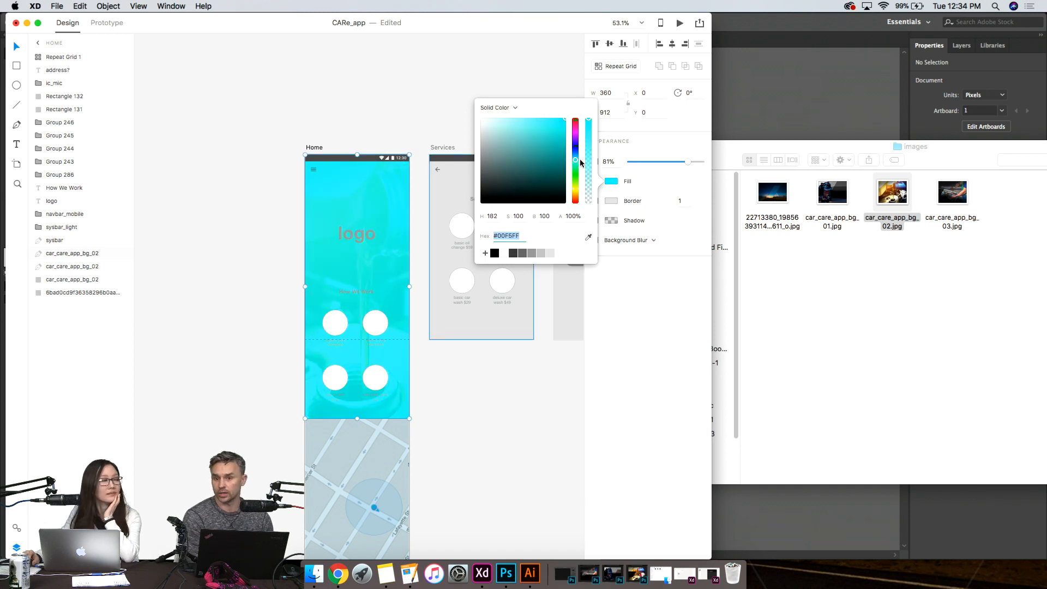
scroll(525, 409, down, 3)
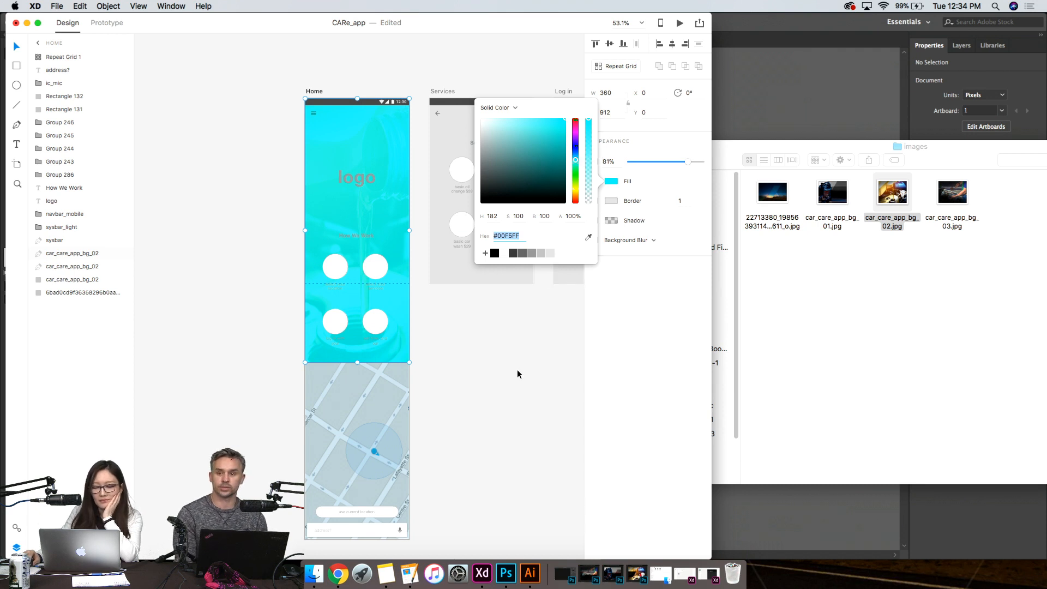
- Set the fill of the circles and their captions in the How We Work repeat grid to white #FFFFFF
click(314, 113)
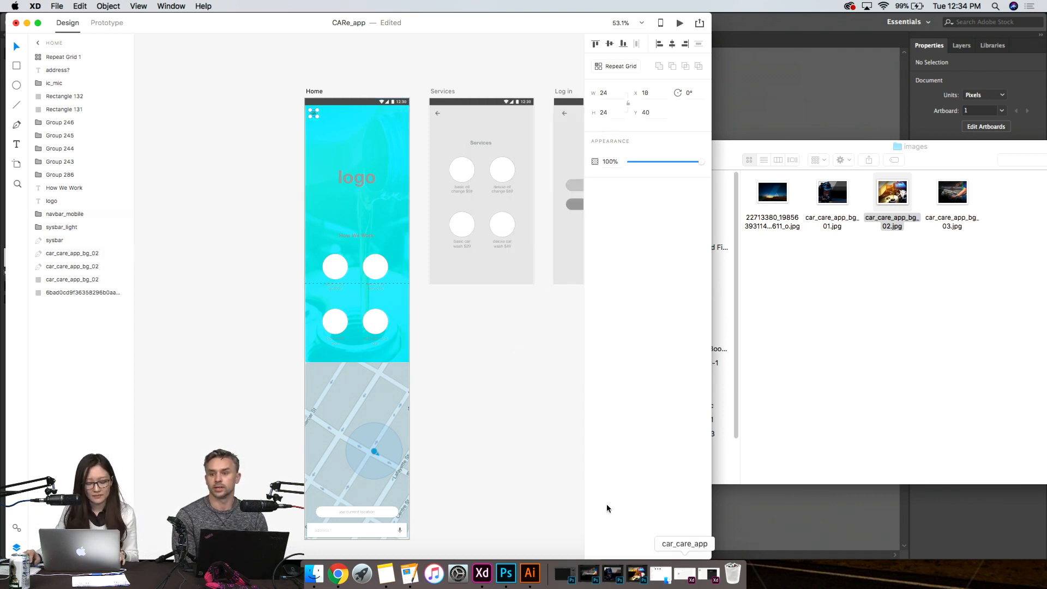
scroll(364, 155, up, 5)
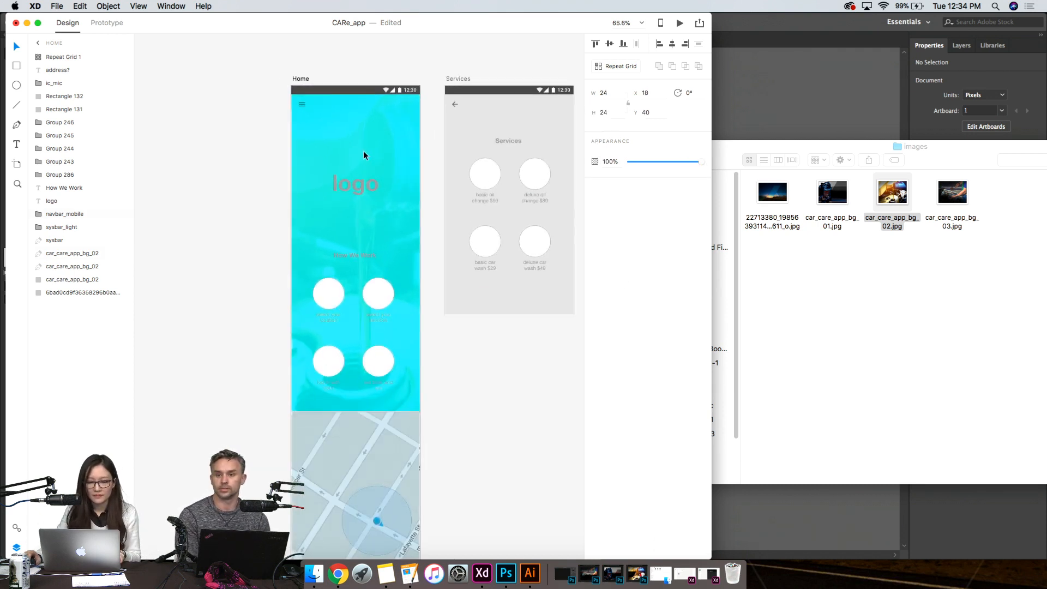
scroll(363, 151, up, 1)
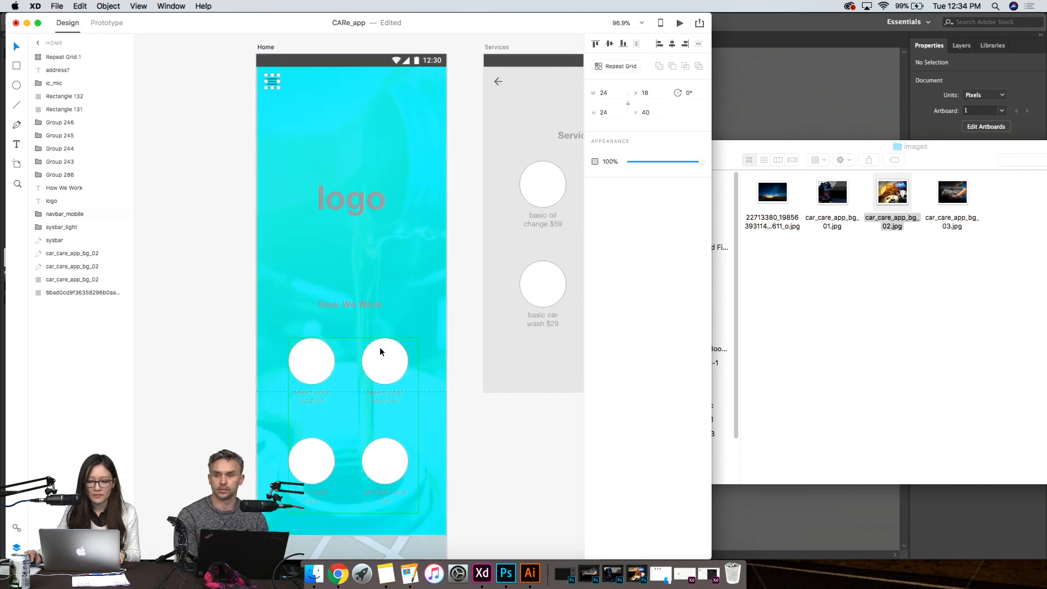
click(359, 315)
click(314, 397)
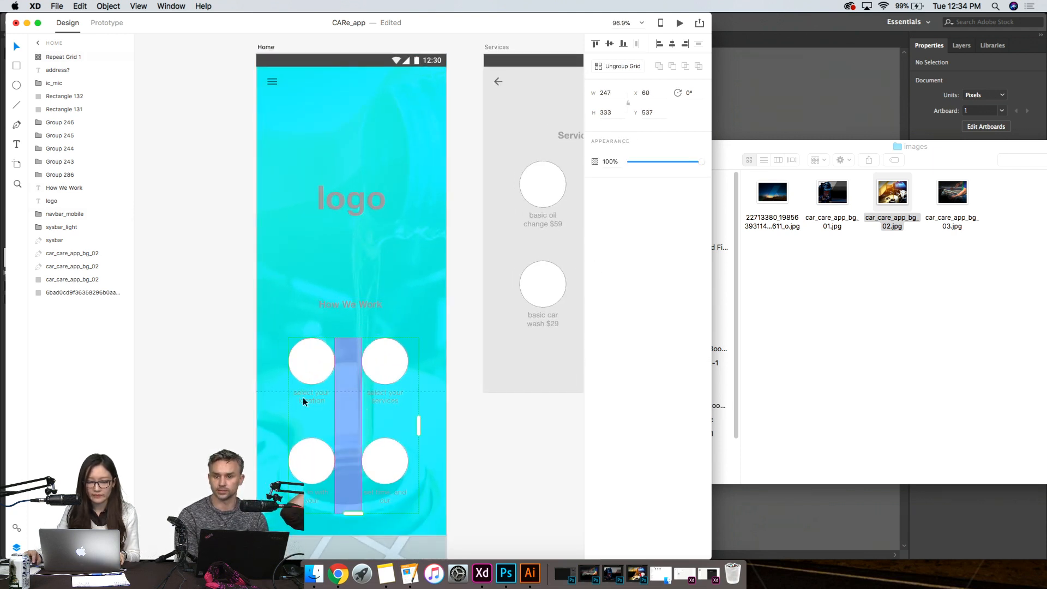
double_click(306, 397)
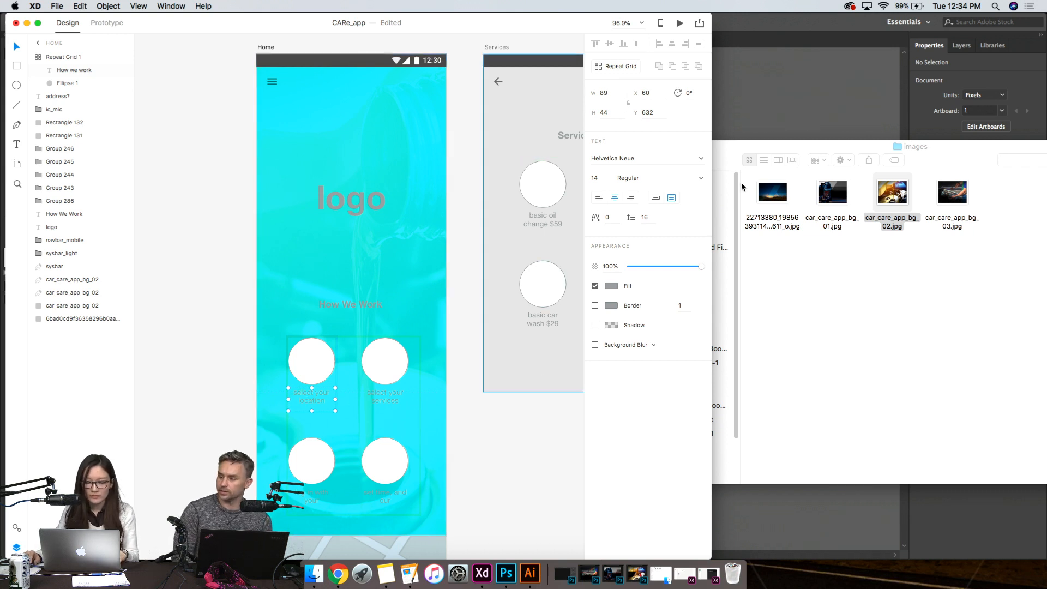
key(super+a)
click(611, 181)
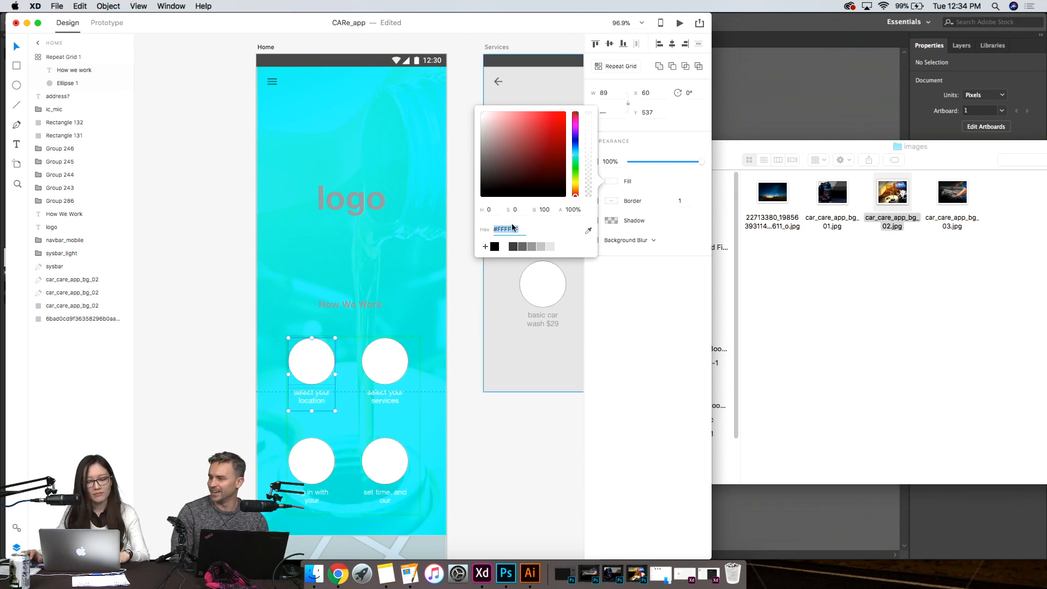
click(495, 249)
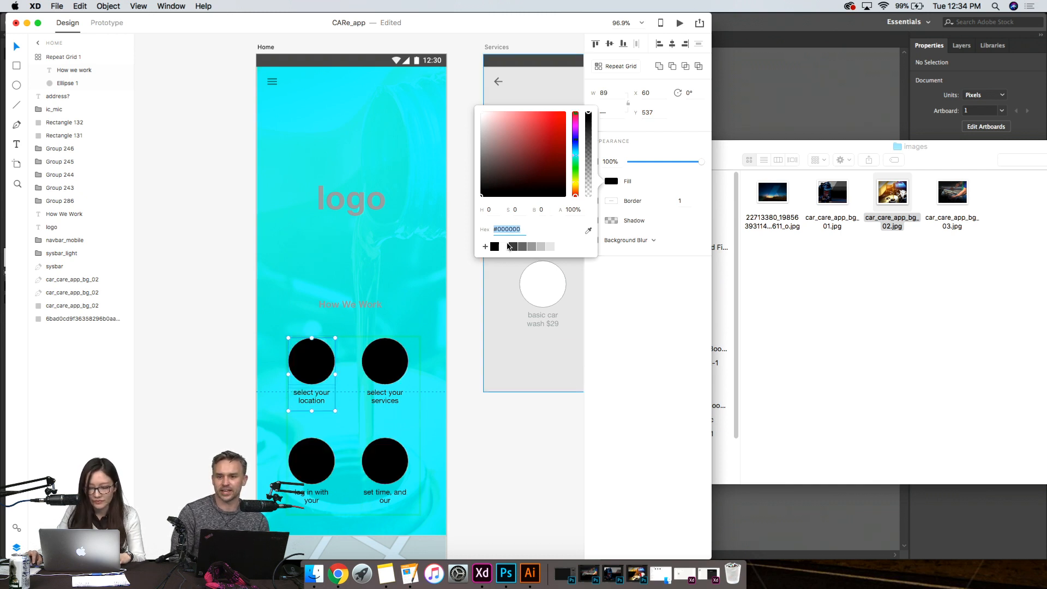
click(506, 248)
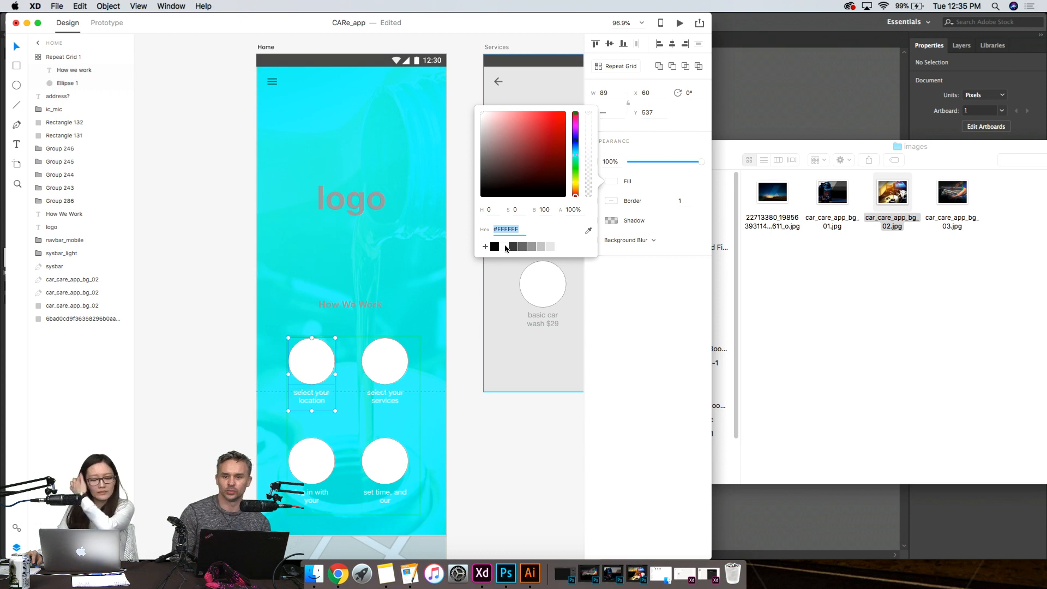
click(218, 159)
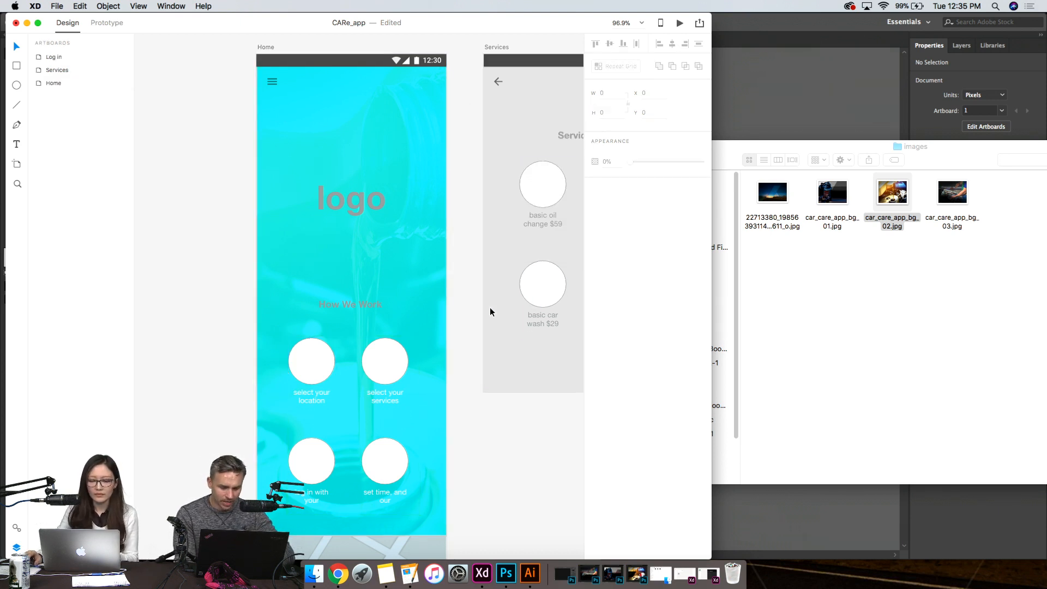
scroll(490, 306, down, 3)
scroll(516, 417, down, 5)
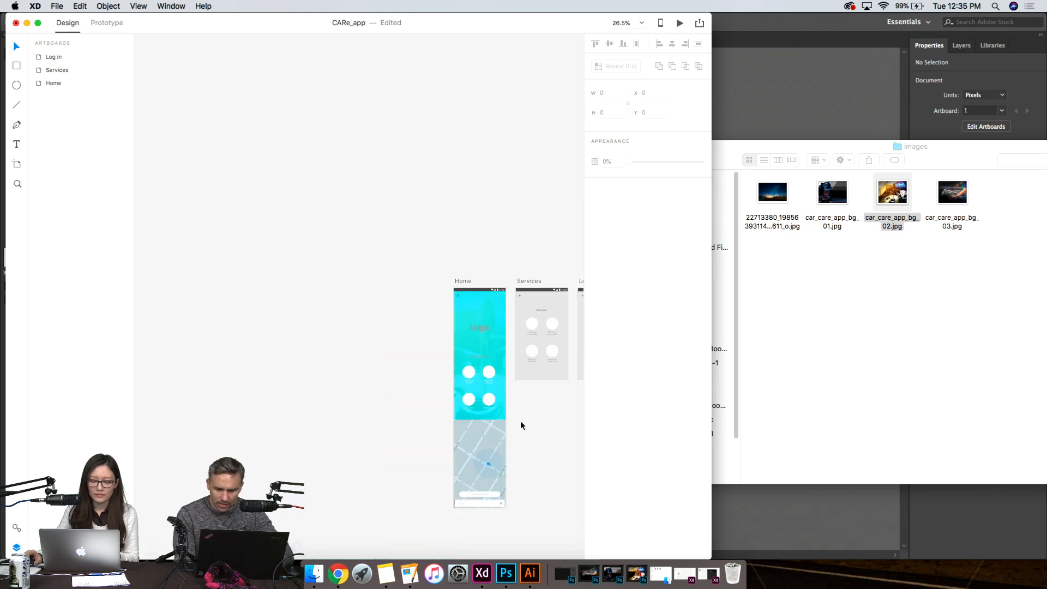
scroll(520, 420, up, 2)
scroll(516, 419, up, 4)
key(super+space)
drag(542, 436, 338, 297)
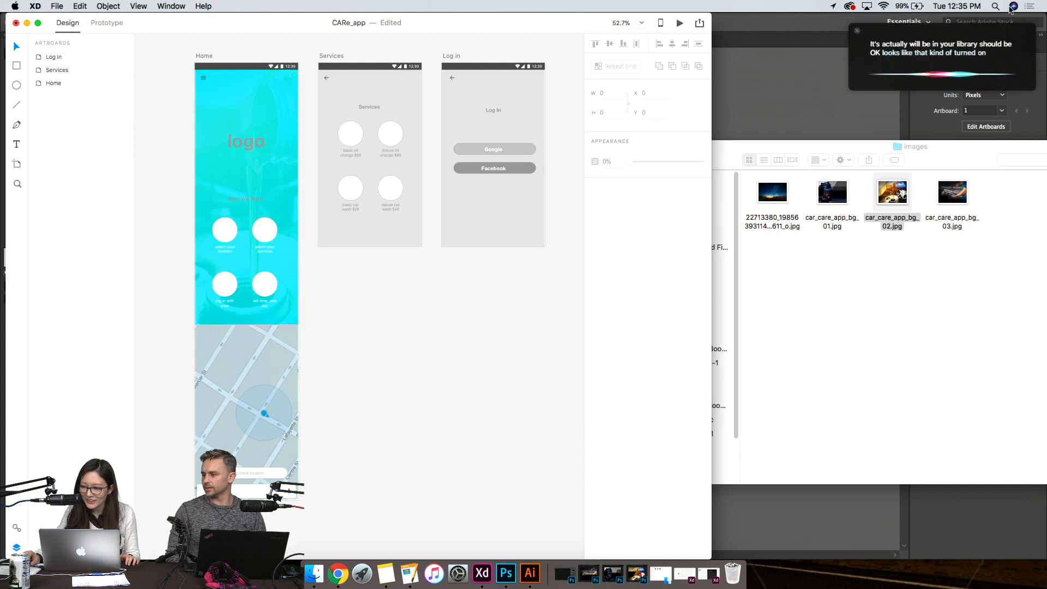
click(857, 32)
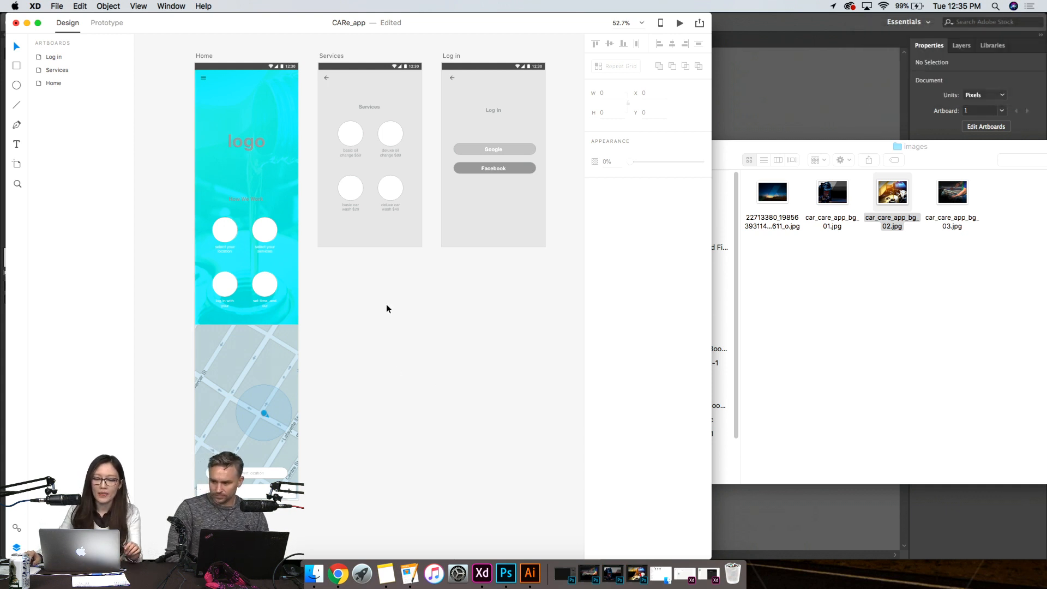
- Try to fill the Services screen's background rectangle with the image car_care_app_bg_03.jpg from the images folder
click(336, 96)
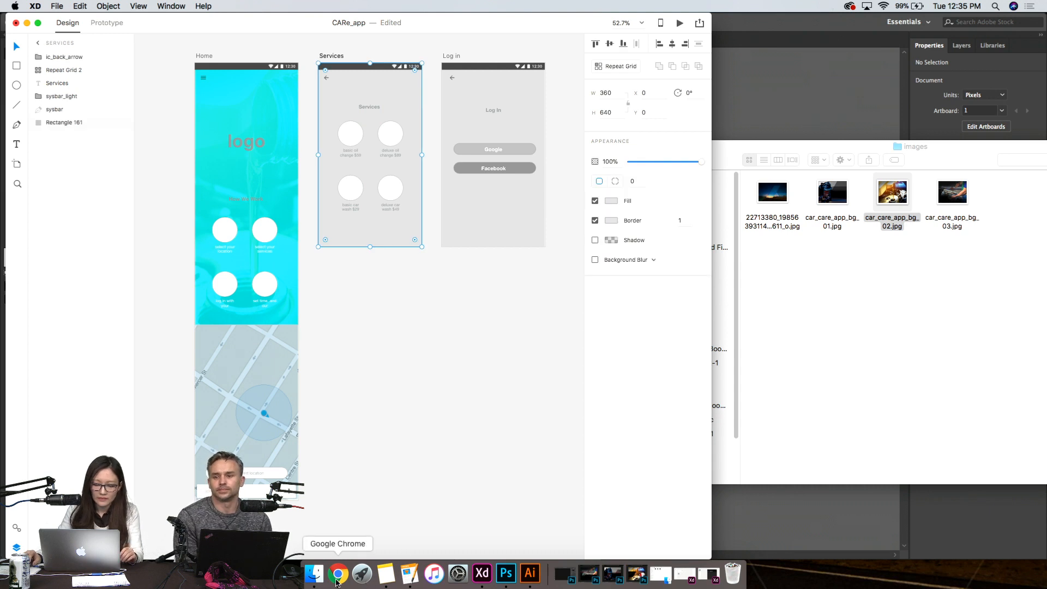
click(314, 572)
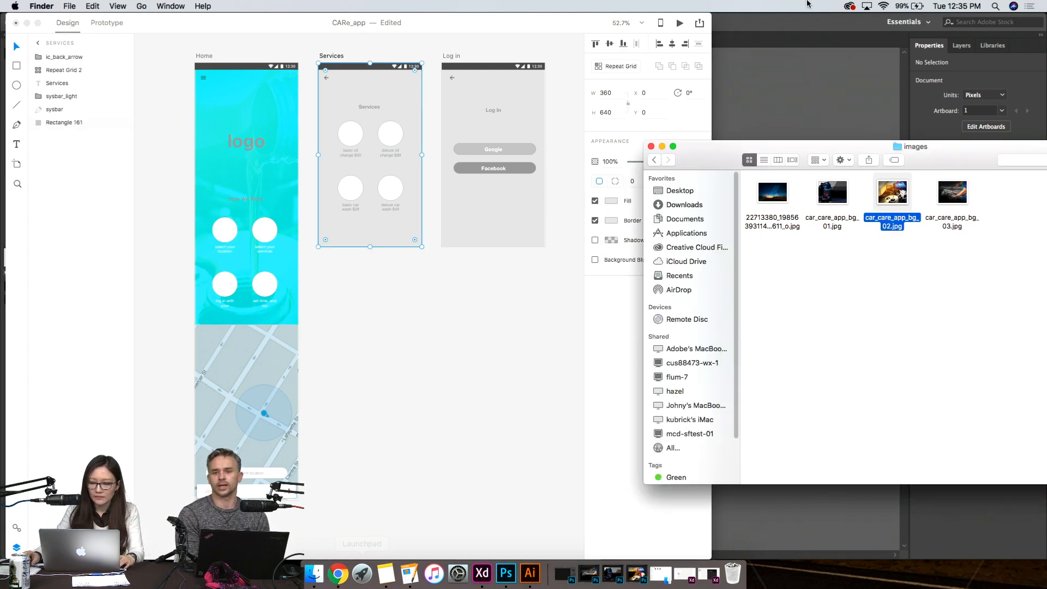
click(959, 197)
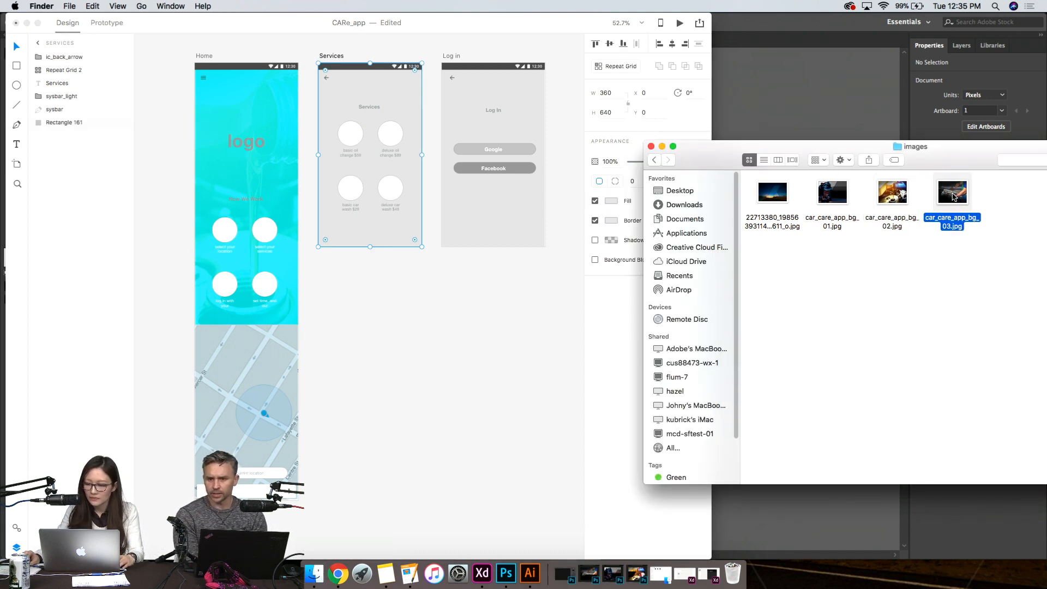
click(836, 197)
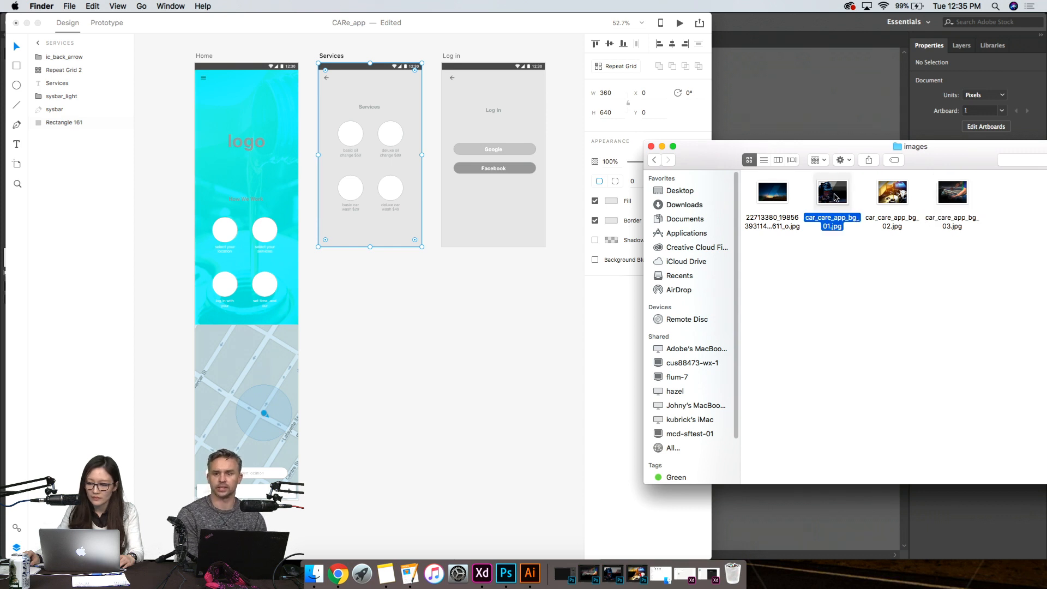
drag(953, 196, 379, 217)
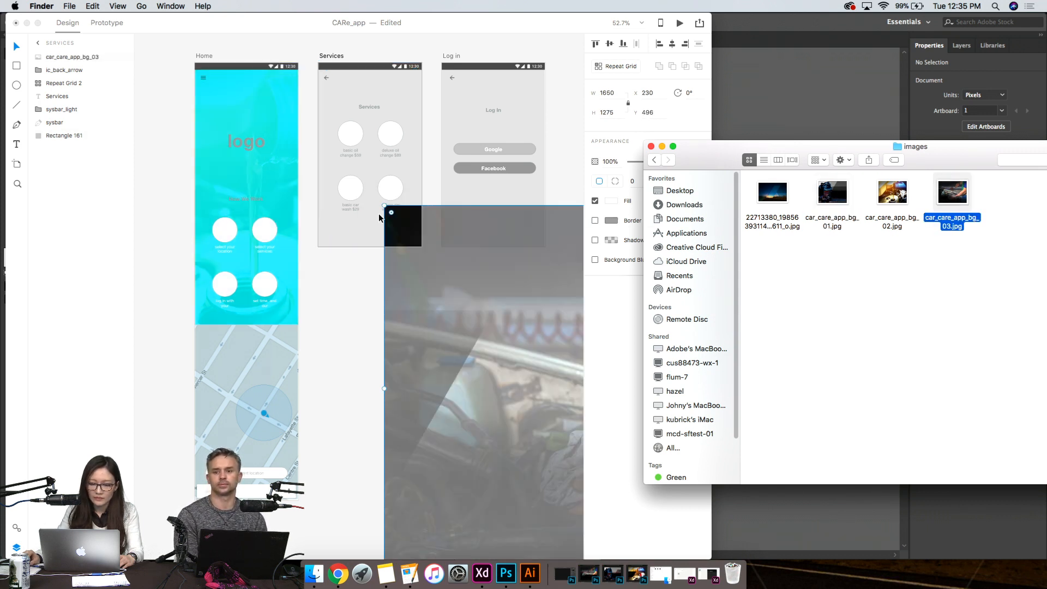
click(356, 292)
key(super+z)
click(374, 234)
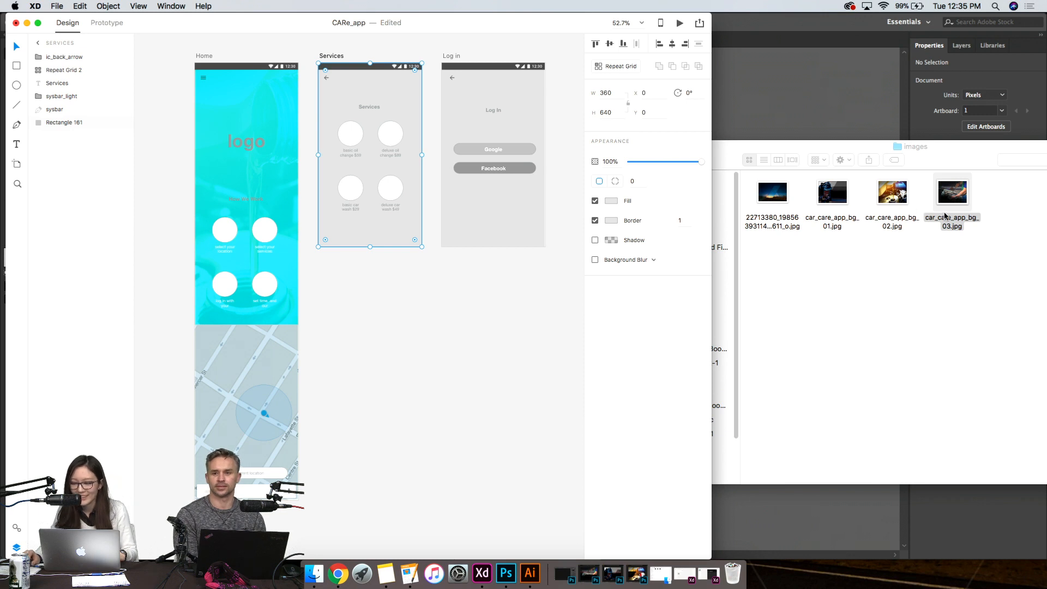
drag(954, 199, 385, 208)
drag(526, 361, 316, 181)
key(super+z)
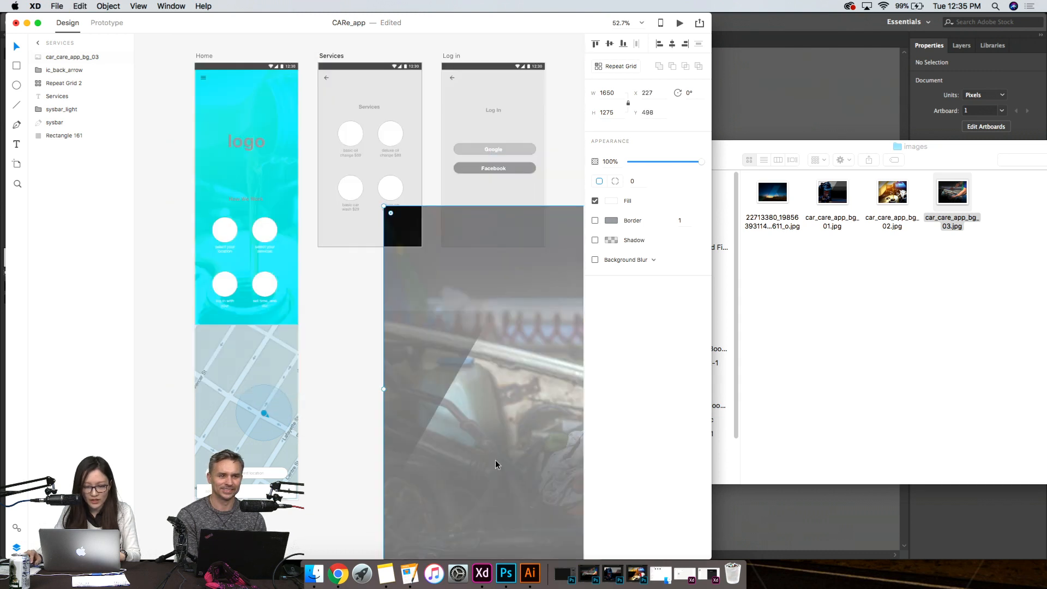
key(super+z)
- Fill the Services screen's background rectangle with the image car_care_app_bg_03.jpg
click(368, 214)
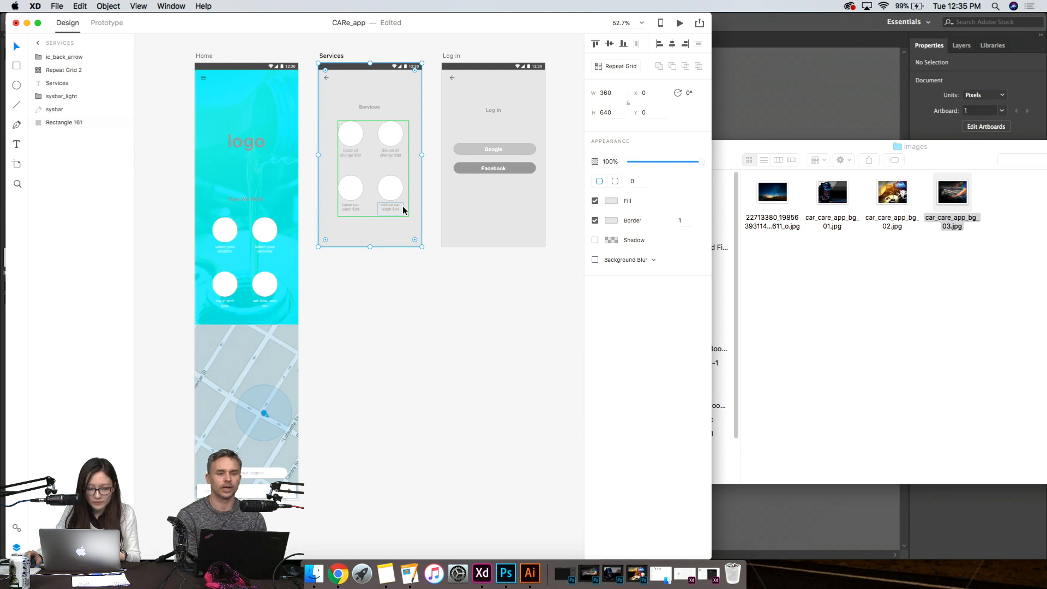
scroll(403, 205, up, 5)
scroll(394, 231, up, 10)
scroll(382, 245, down, 2)
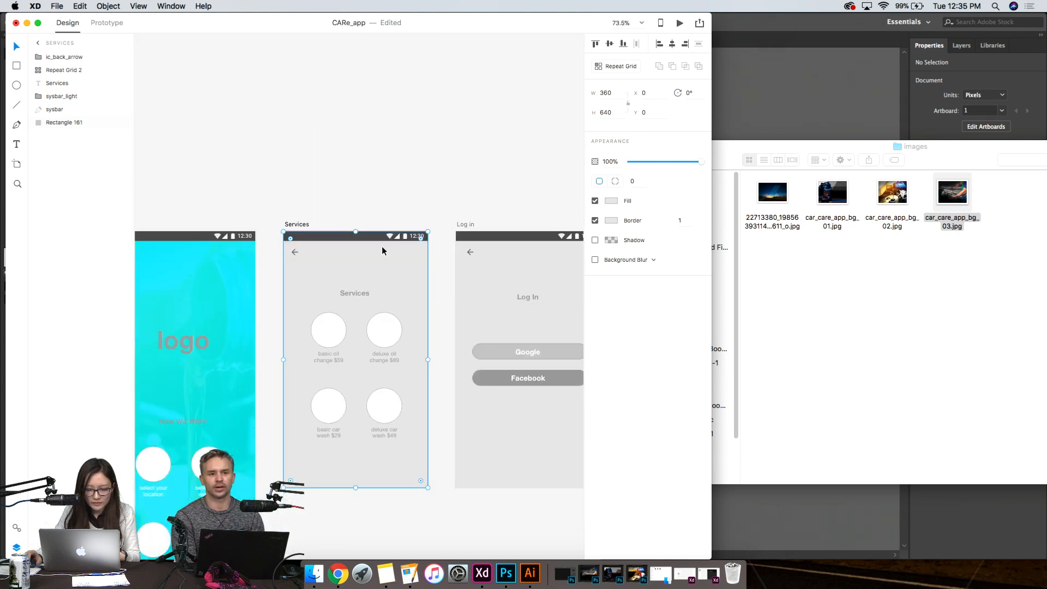
scroll(381, 245, up, 10)
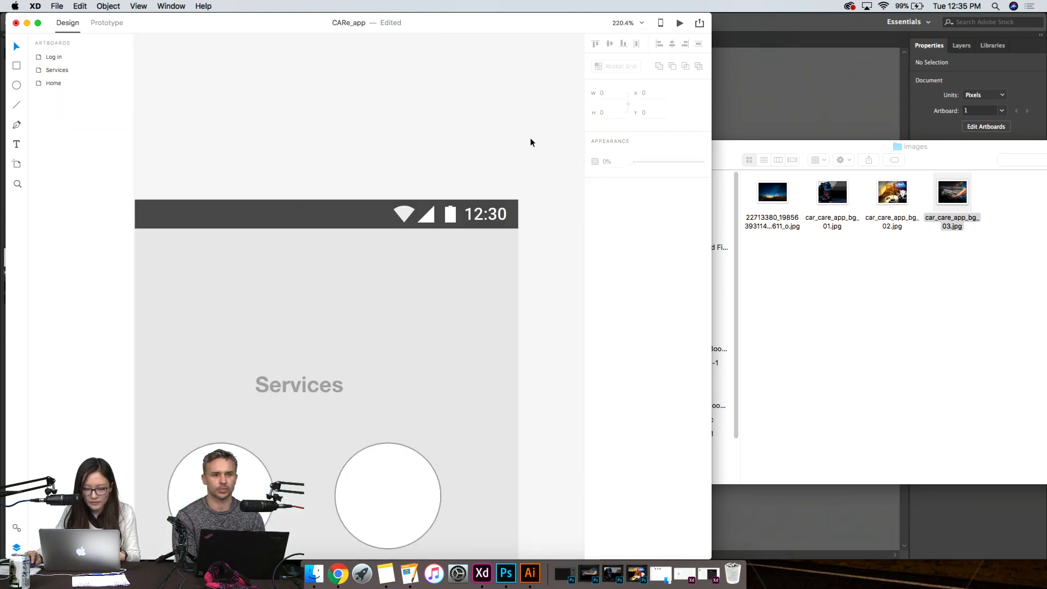
drag(475, 275, 533, 291)
key(super+z)
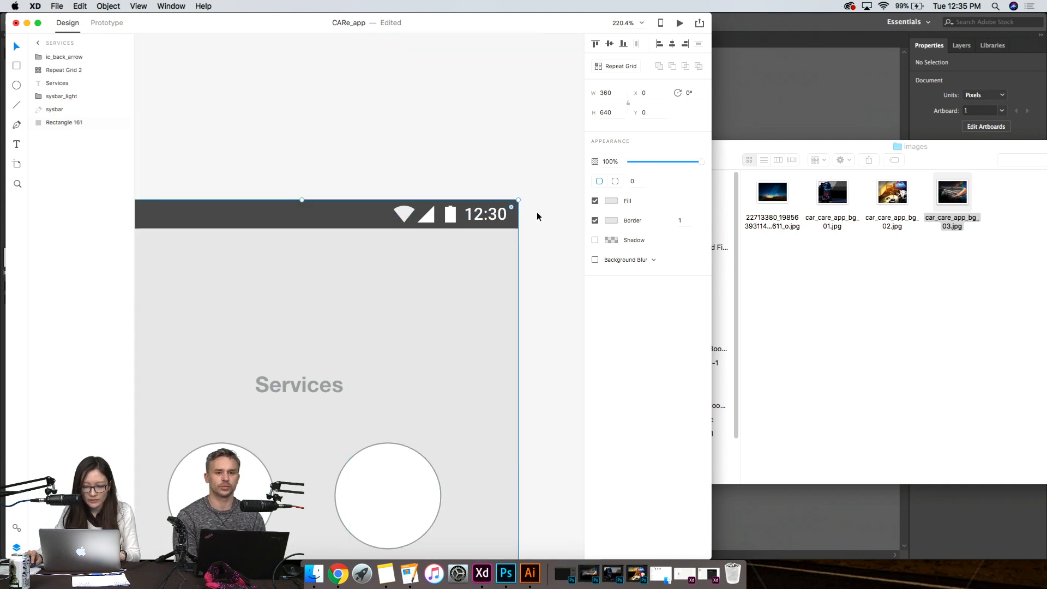
drag(958, 196, 444, 274)
scroll(445, 273, down, 1)
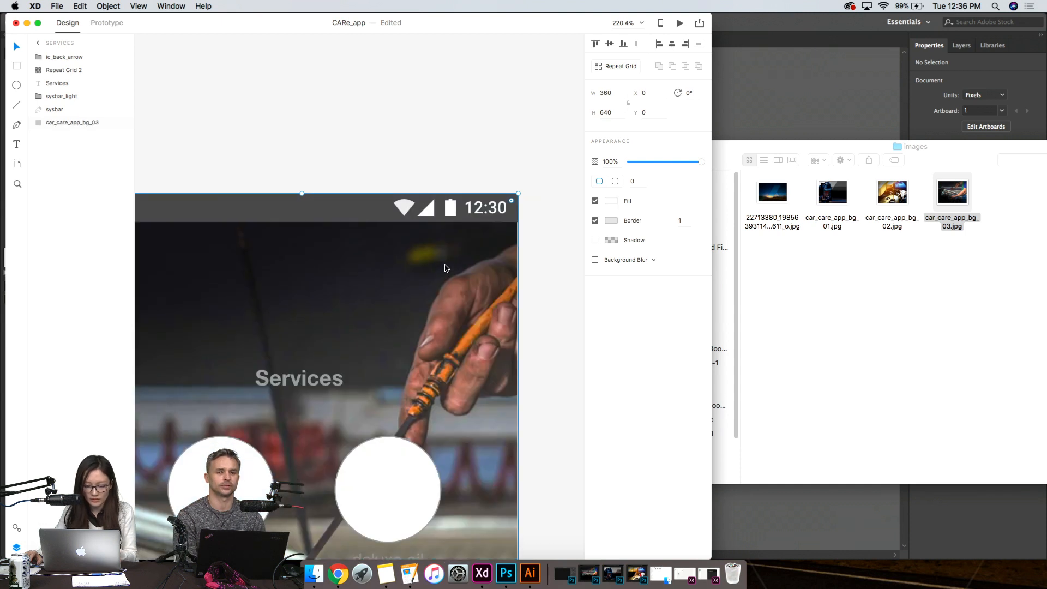
scroll(445, 267, down, 5)
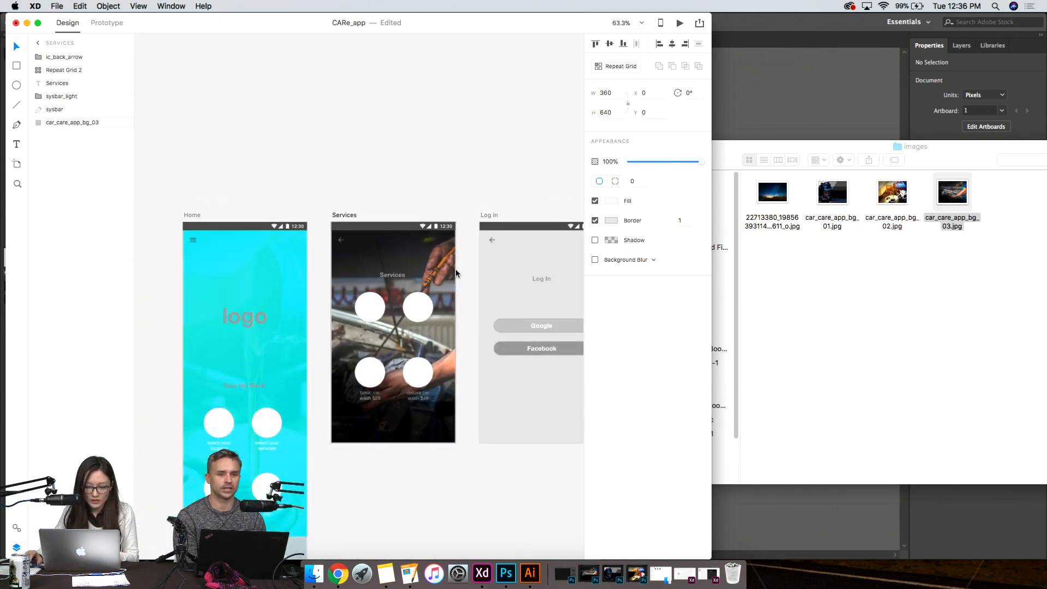
- Duplicate the Services screen's background photo and place the copy directly above the original, beneath all other layers
click(405, 277)
scroll(405, 277, up, 2)
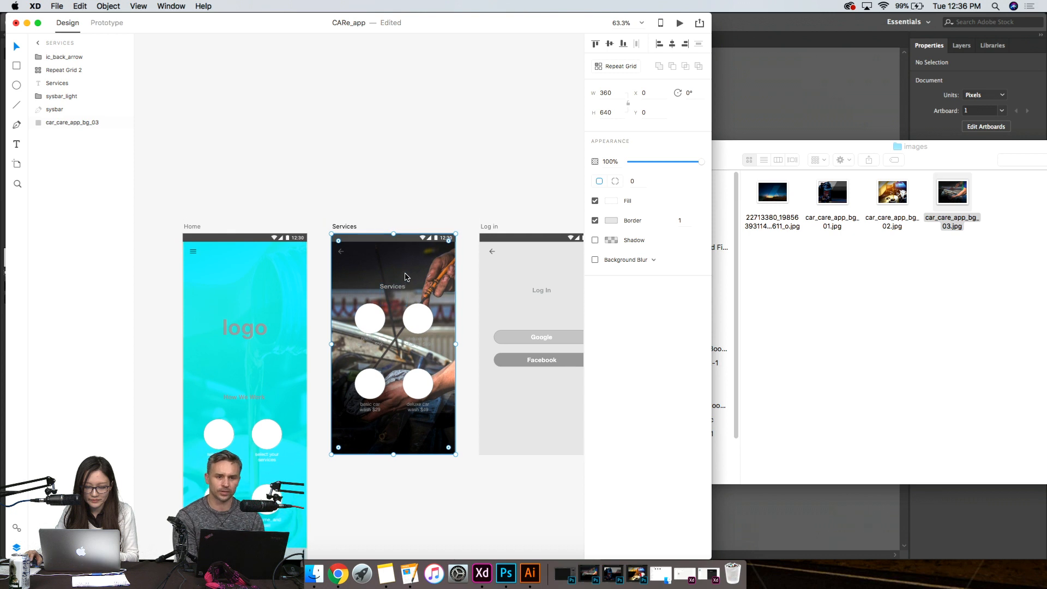
scroll(406, 277, down, 3)
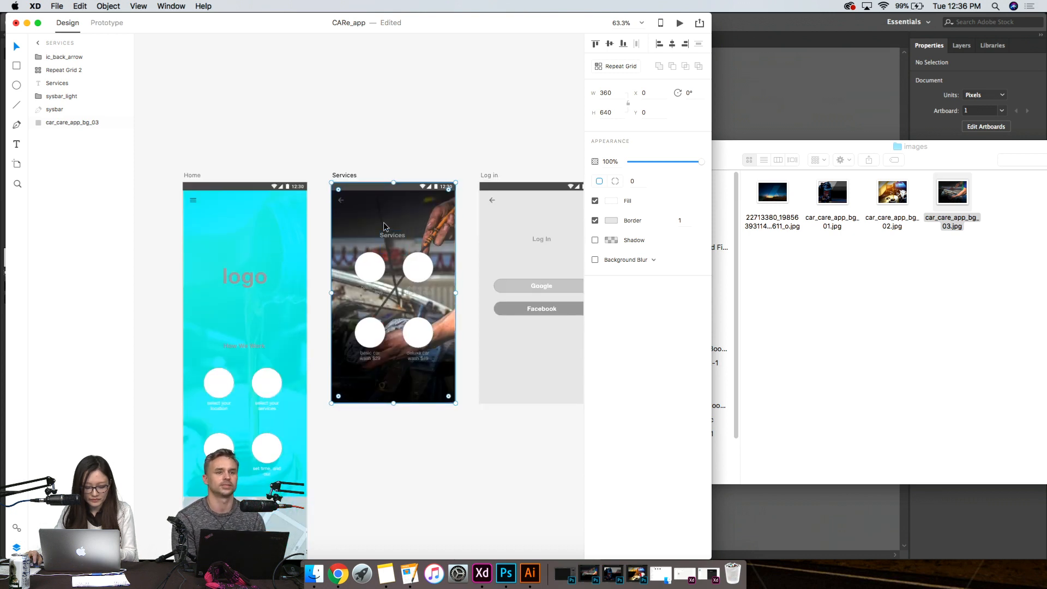
key(super+shift+bracketright)
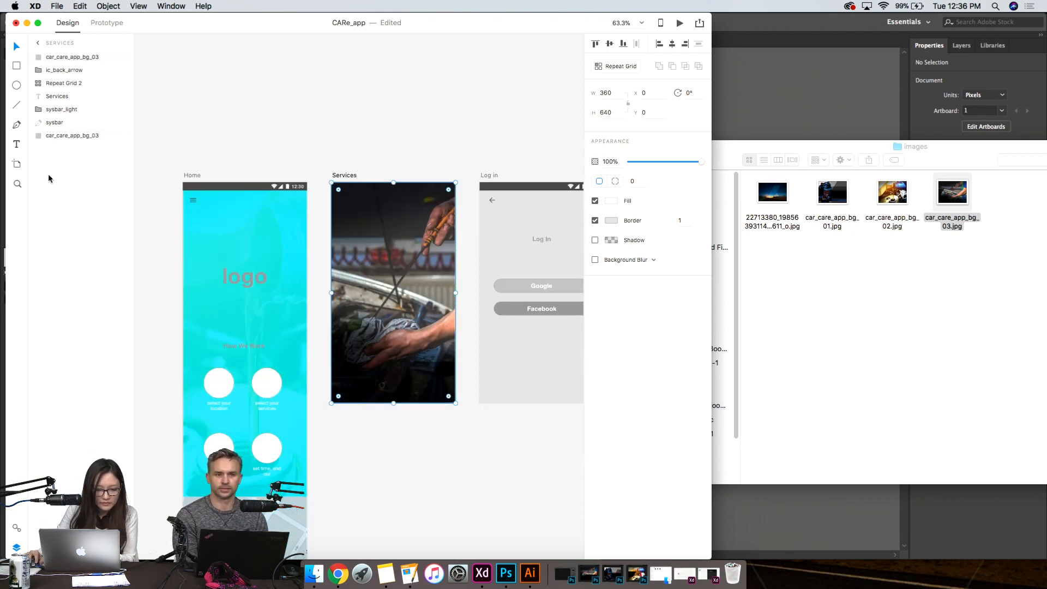
drag(103, 58, 94, 134)
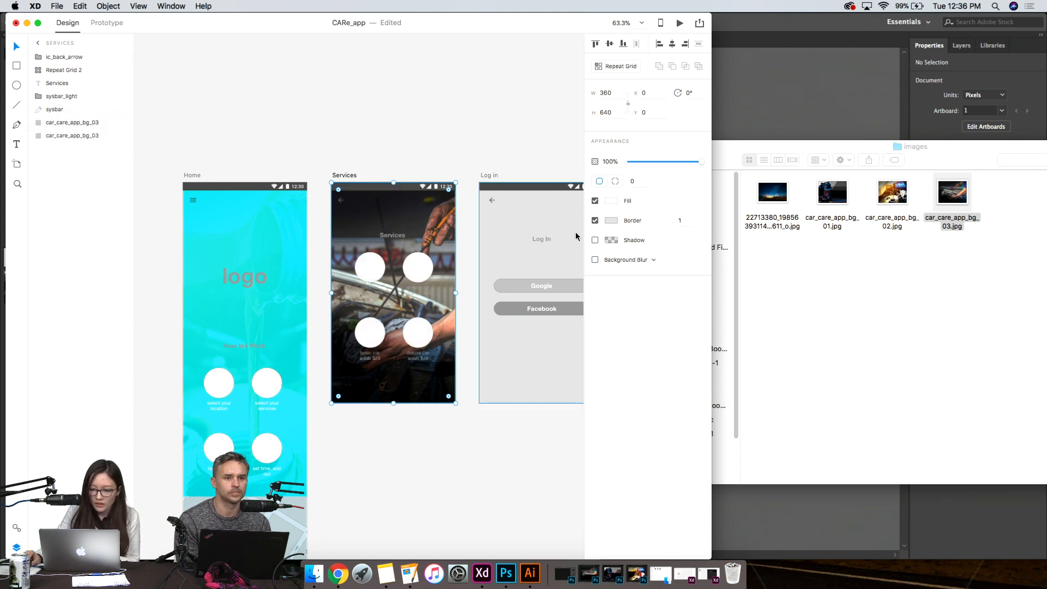
- Turn the copied Services background into a dark overlay with a black #000000 fill and about 76% opacity
click(611, 201)
drag(553, 221, 582, 236)
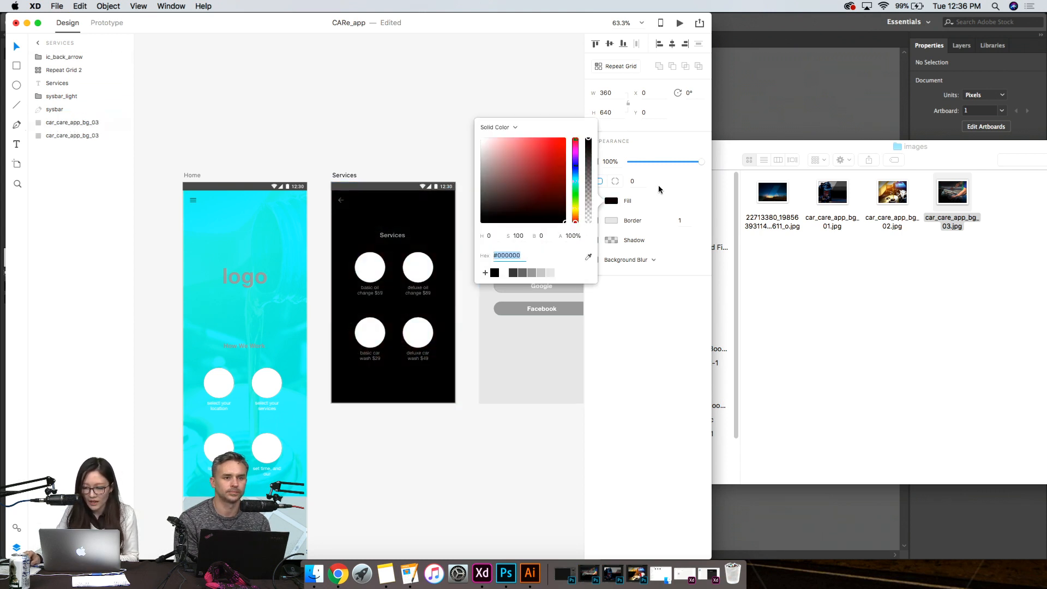
drag(680, 164, 685, 164)
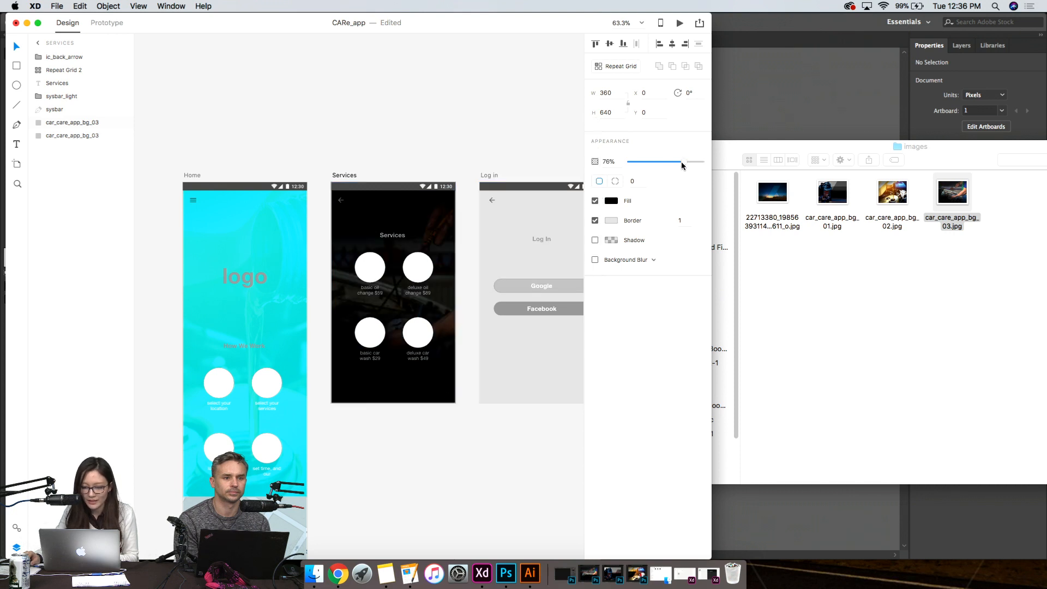
click(448, 430)
- Set the fill of the color overlay on the upper part of the Home screen to black
click(221, 316)
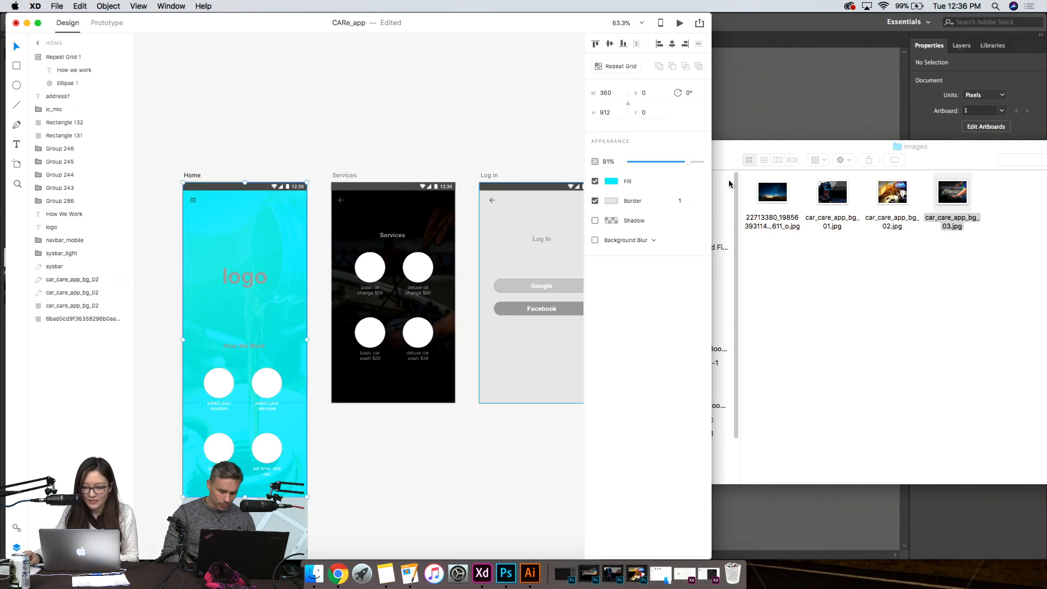
click(613, 183)
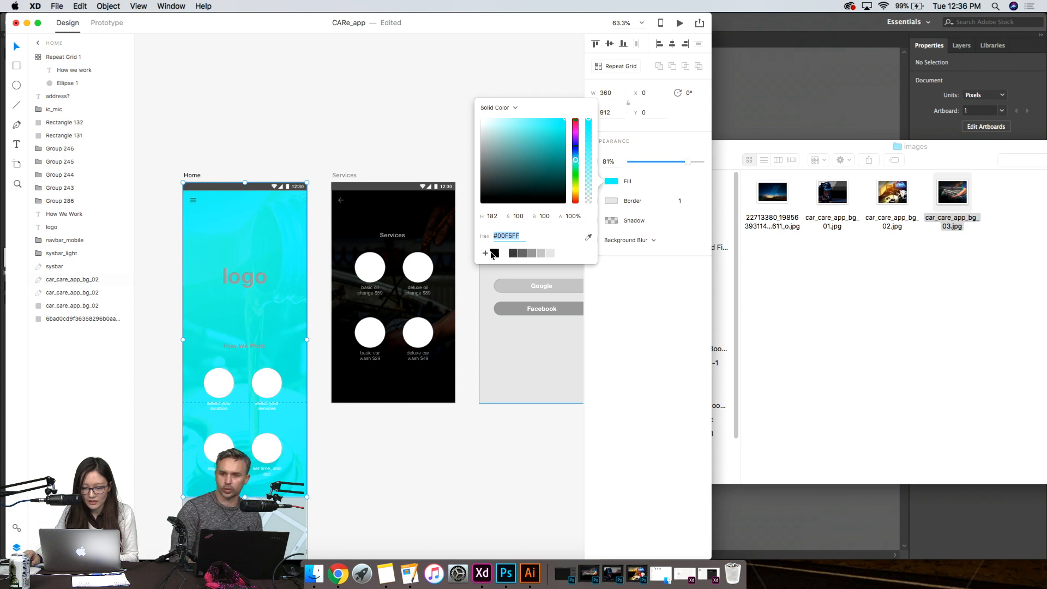
click(495, 253)
click(442, 440)
- Delete the blue overlay covering the map on the lower part of the Home screen
scroll(442, 439, down, 5)
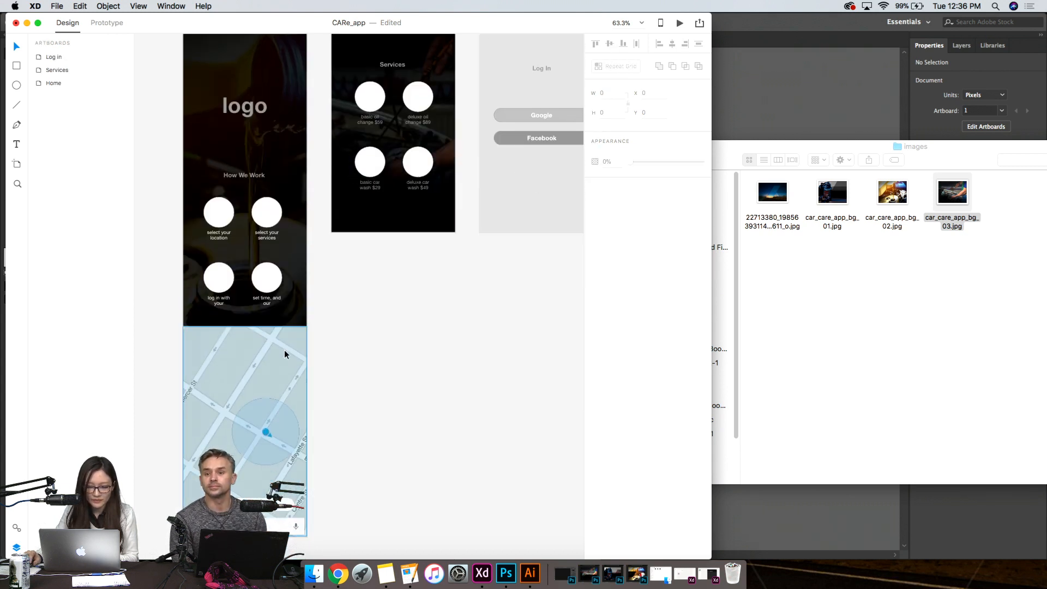
click(283, 356)
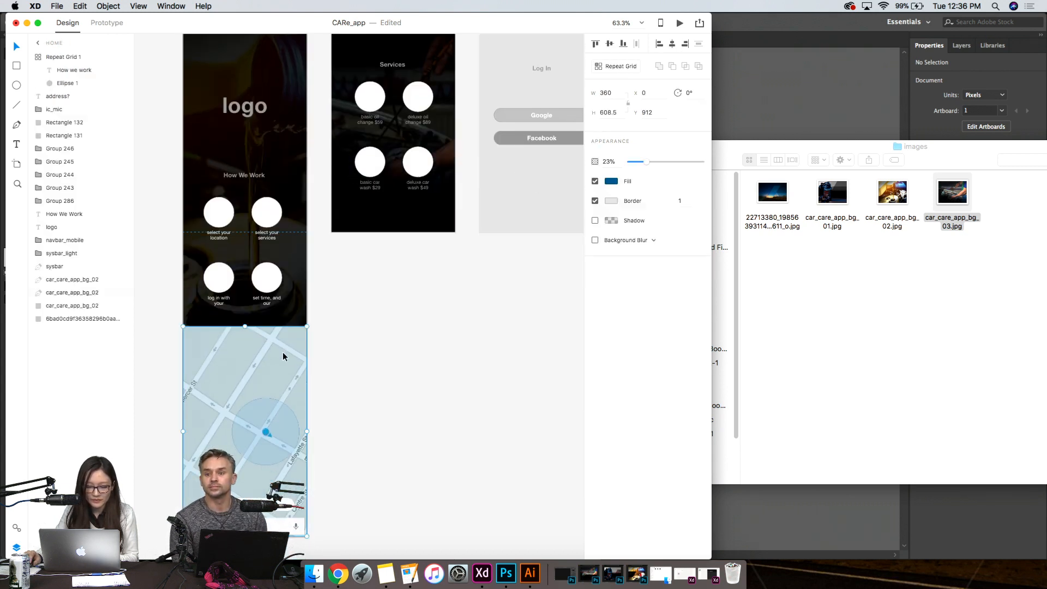
click(469, 383)
- Widen the design window until the entire Log in artboard fits in view, keeping its background rectangle selected
click(548, 126)
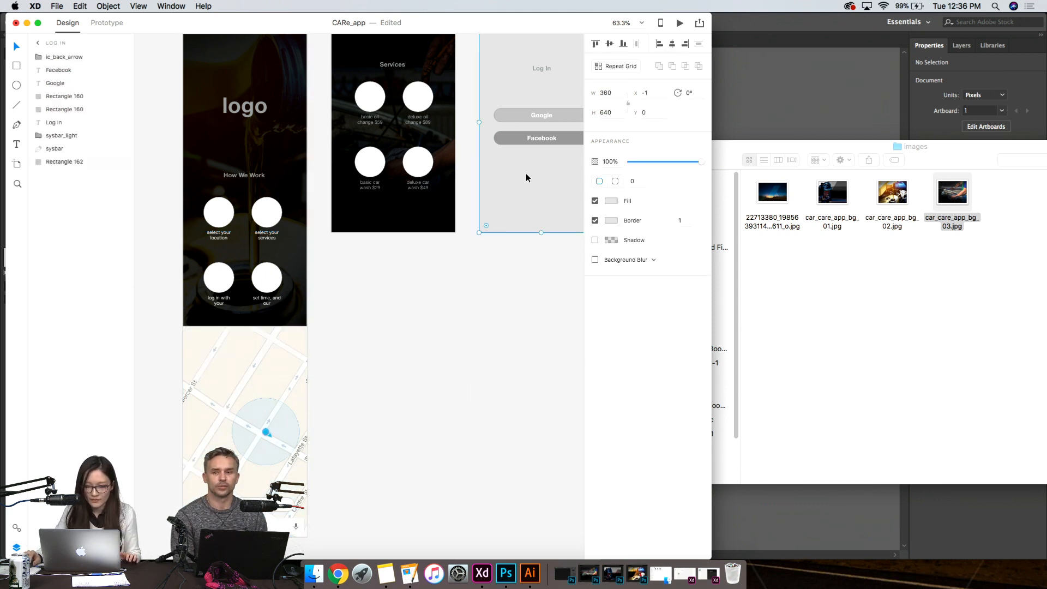
scroll(546, 205, up, 2)
scroll(547, 205, up, 2)
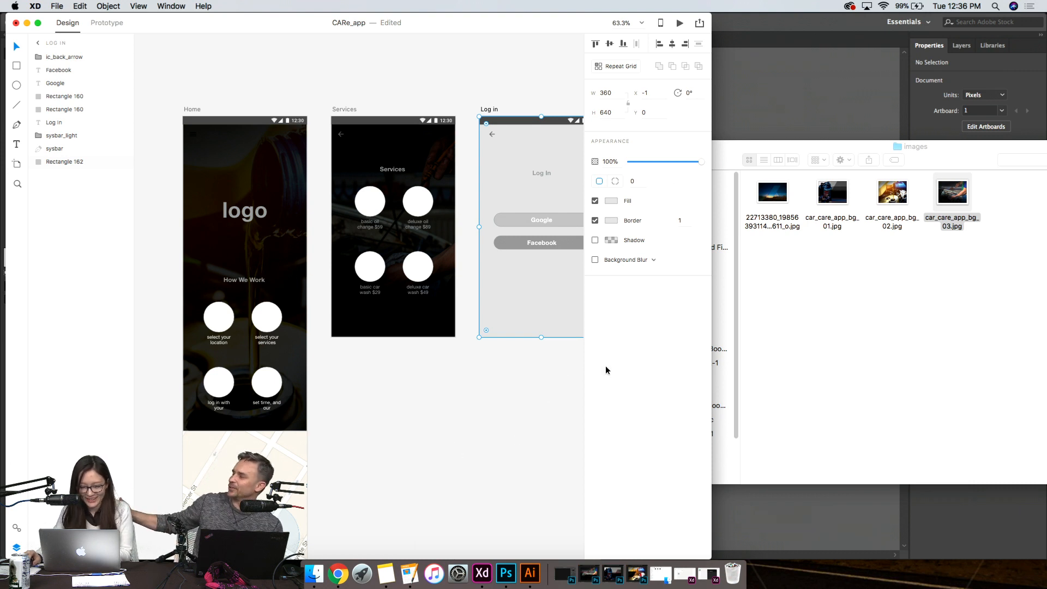
drag(711, 451, 771, 445)
click(547, 431)
click(545, 277)
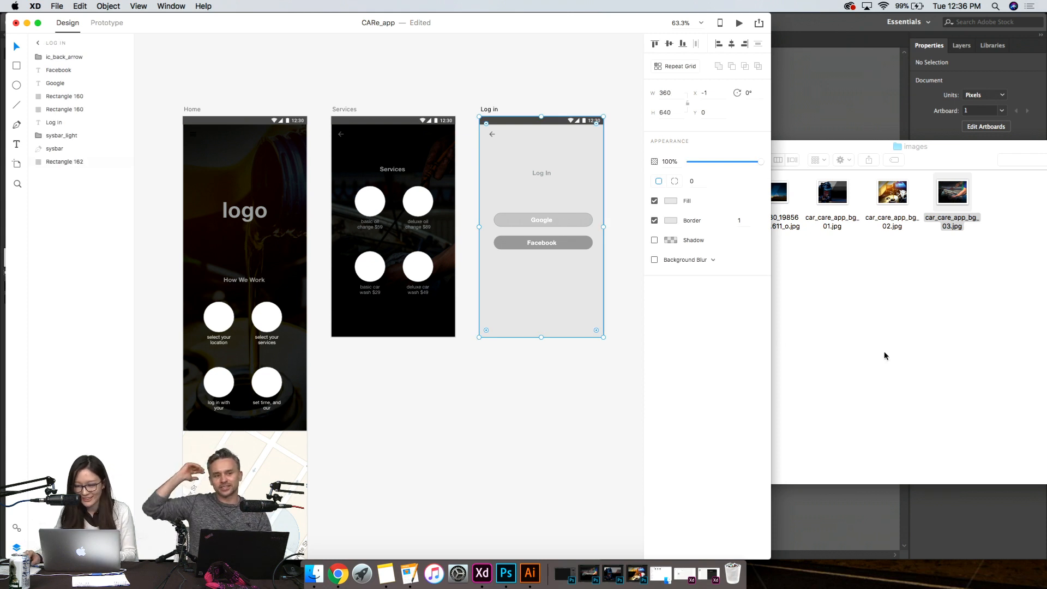
- Fill the Log in screen's background rectangle with the image car_care_app_bg_01.jpg
click(915, 275)
click(596, 408)
click(931, 390)
click(565, 377)
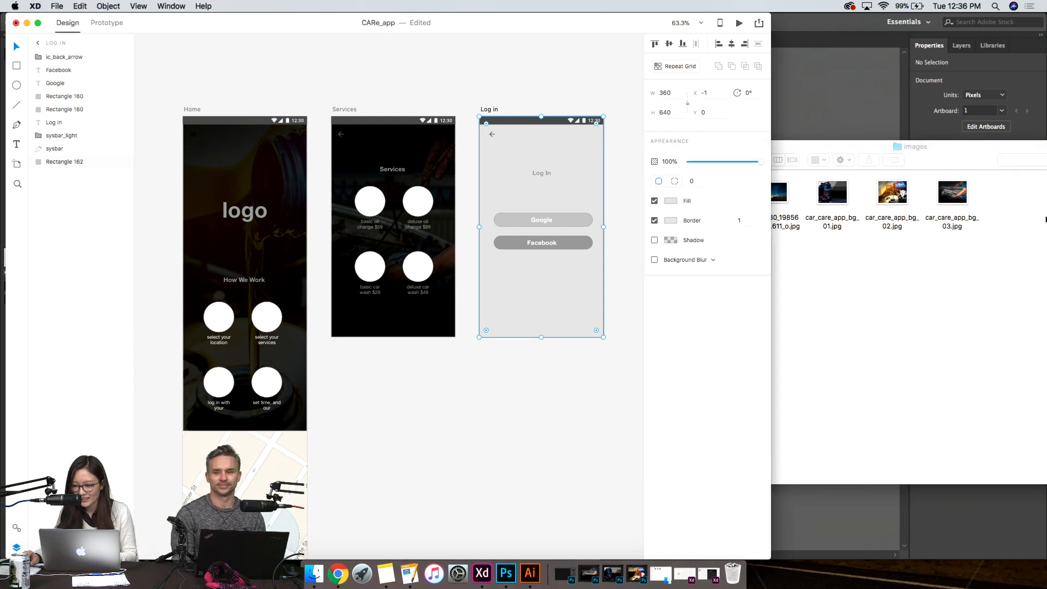
drag(833, 192, 562, 283)
click(547, 452)
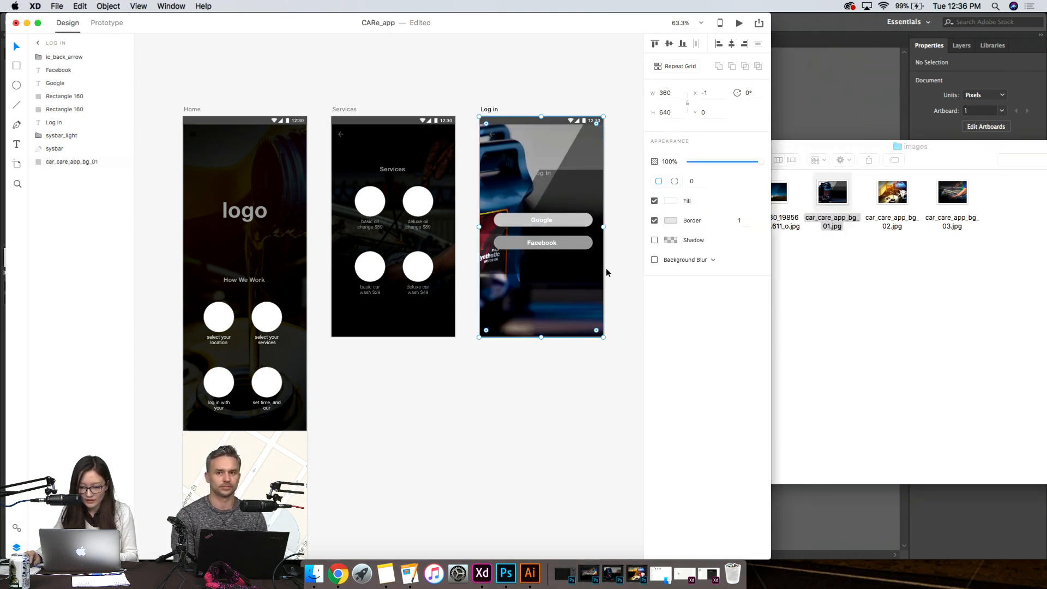
- Widen the Log in screen's background photo rectangle to 603 beyond the artboard's right edge, keeping its height at 640
drag(689, 236, 687, 259)
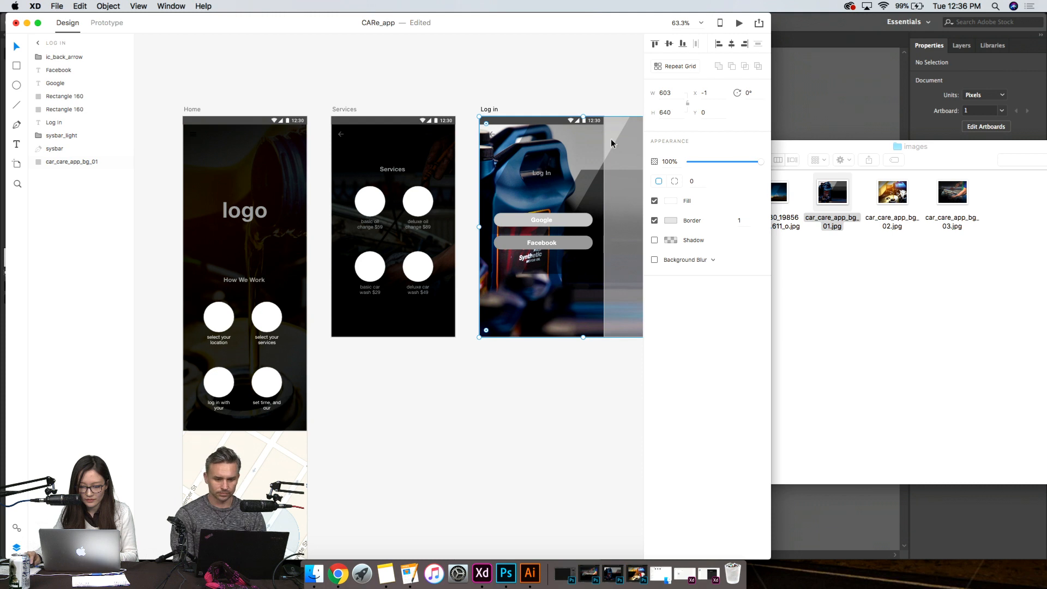
mouse_move(584, 116)
mouse_down()
mouse_move(586, 143)
mouse_move(573, 107)
mouse_move(579, 117)
mouse_up()
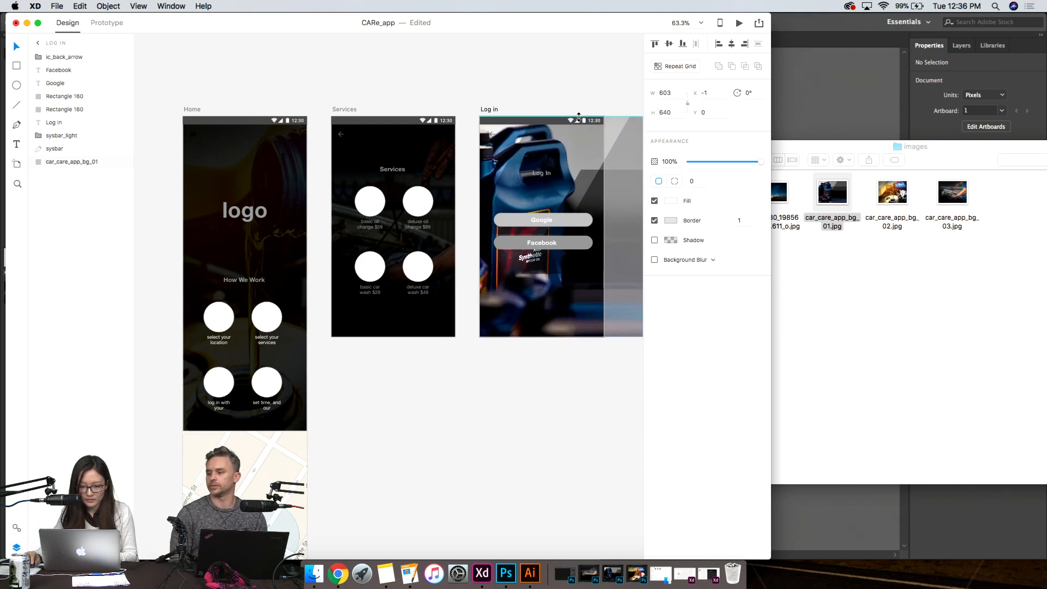
click(494, 464)
click(558, 300)
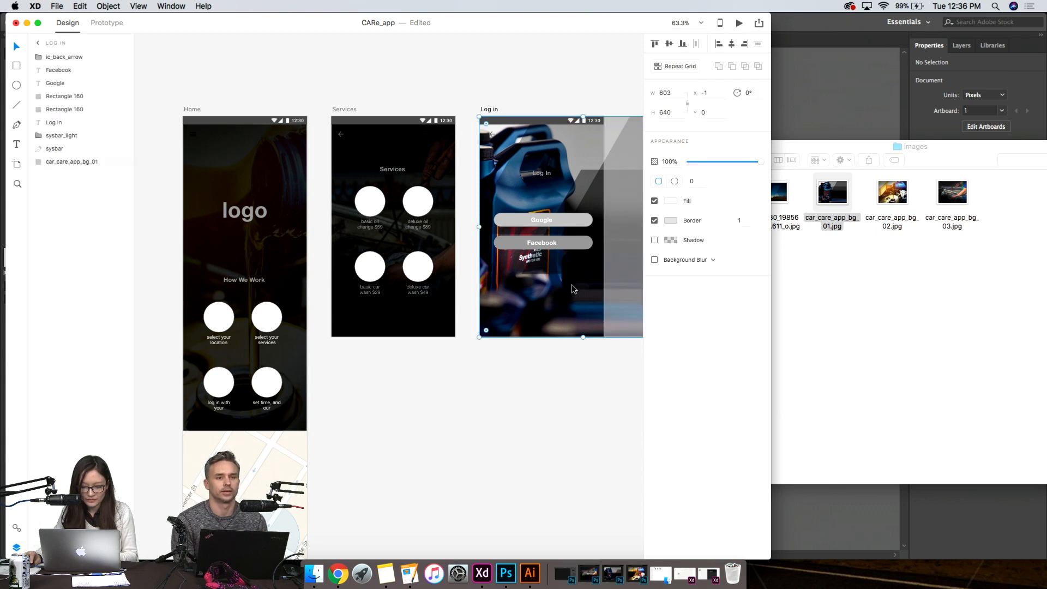
click(527, 353)
- Duplicate the Log in screen's background photo and place the copy directly above the original, beneath all other layers
click(529, 289)
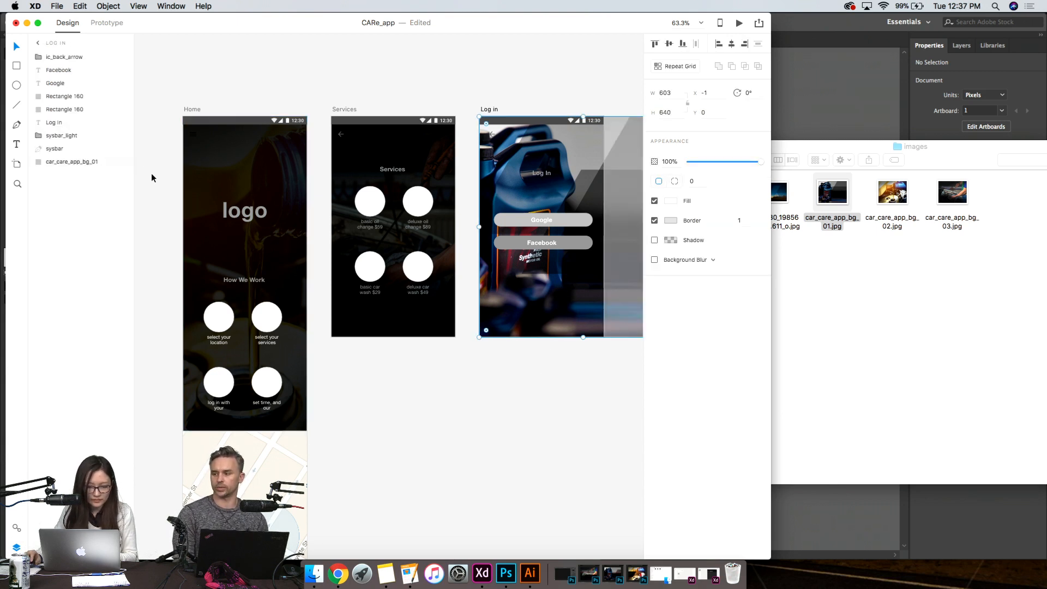
key(super+v)
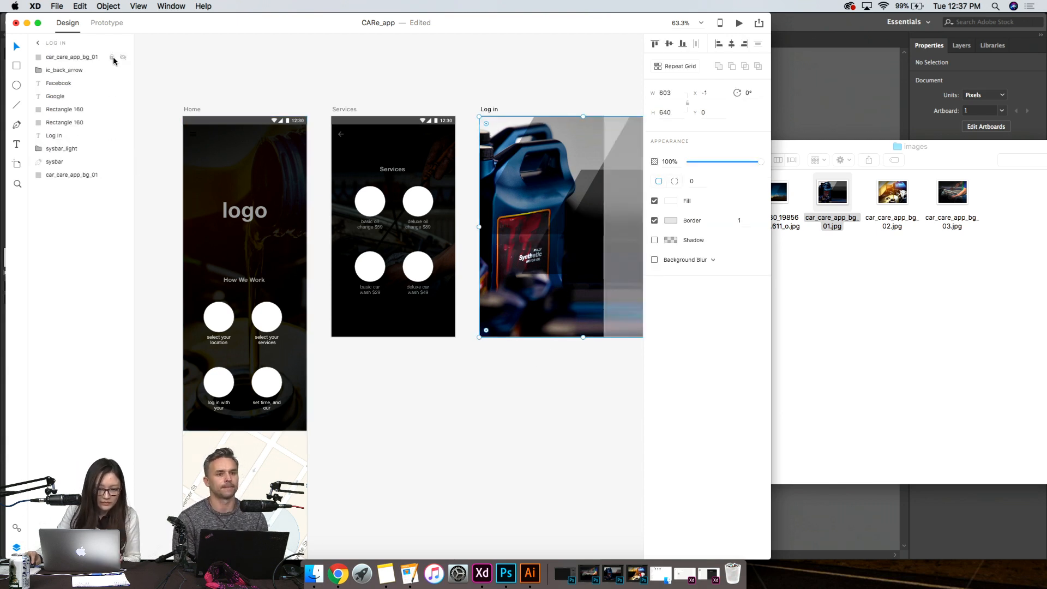
drag(101, 58, 87, 167)
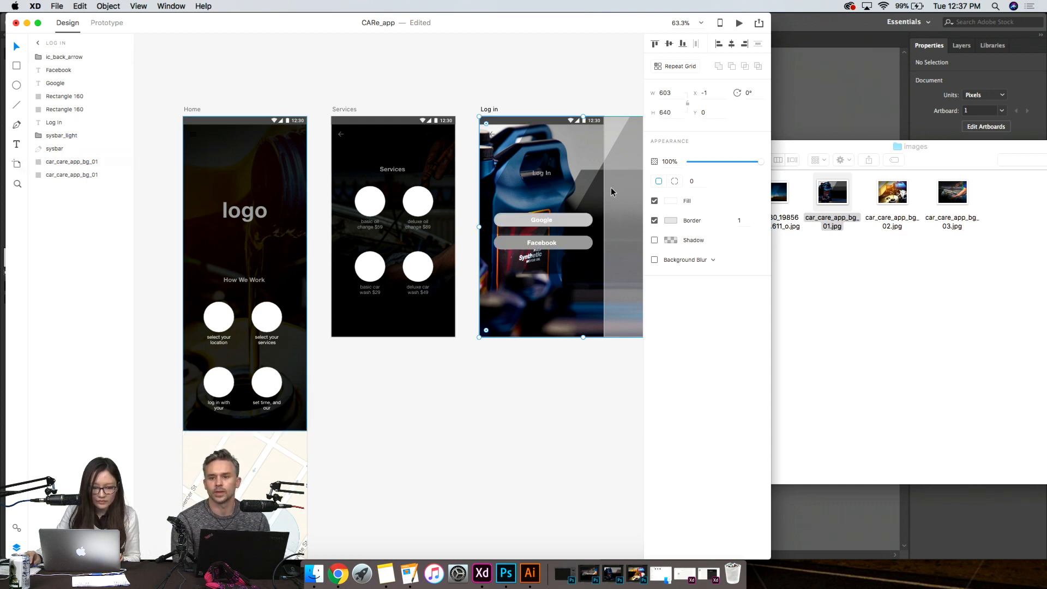
- Set the fill of the copied Log in background rectangle to black #000000
click(671, 201)
click(553, 273)
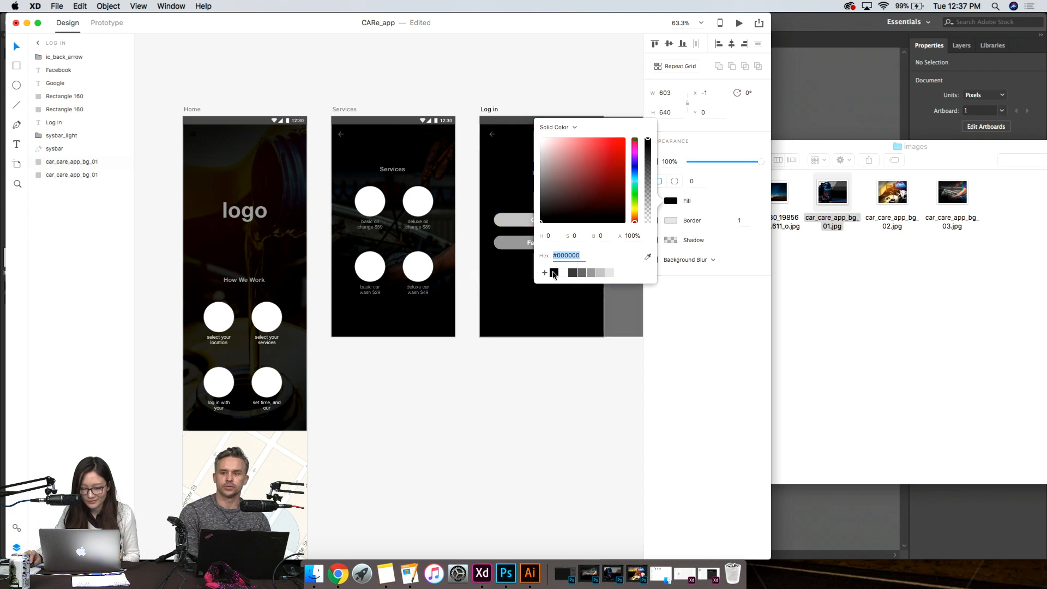
- Lower the opacity of the black overlay on the Log in screen to 64% and deselect it
key(Escape)
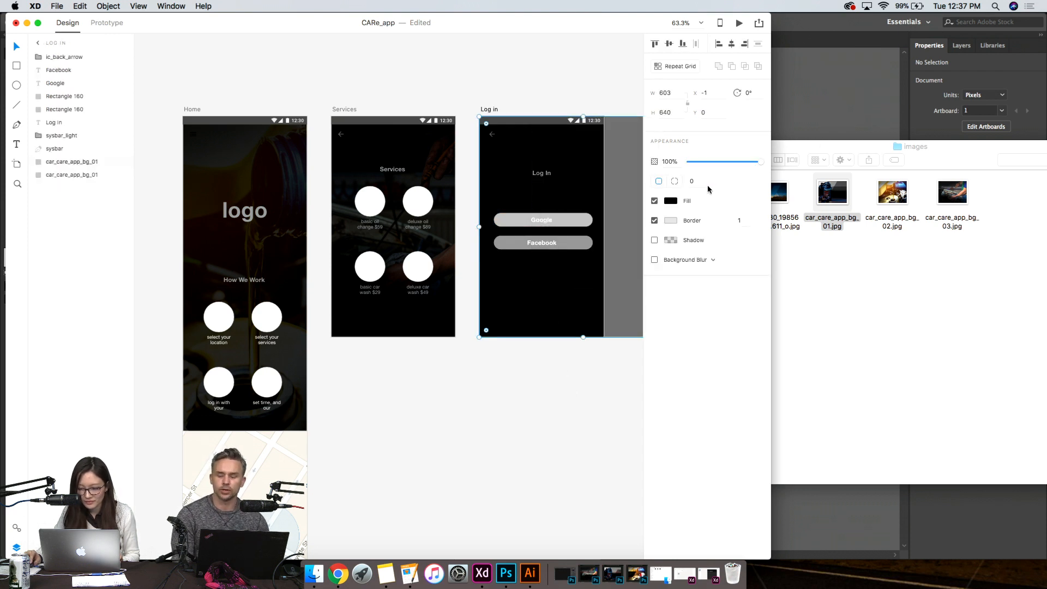
drag(748, 162, 734, 163)
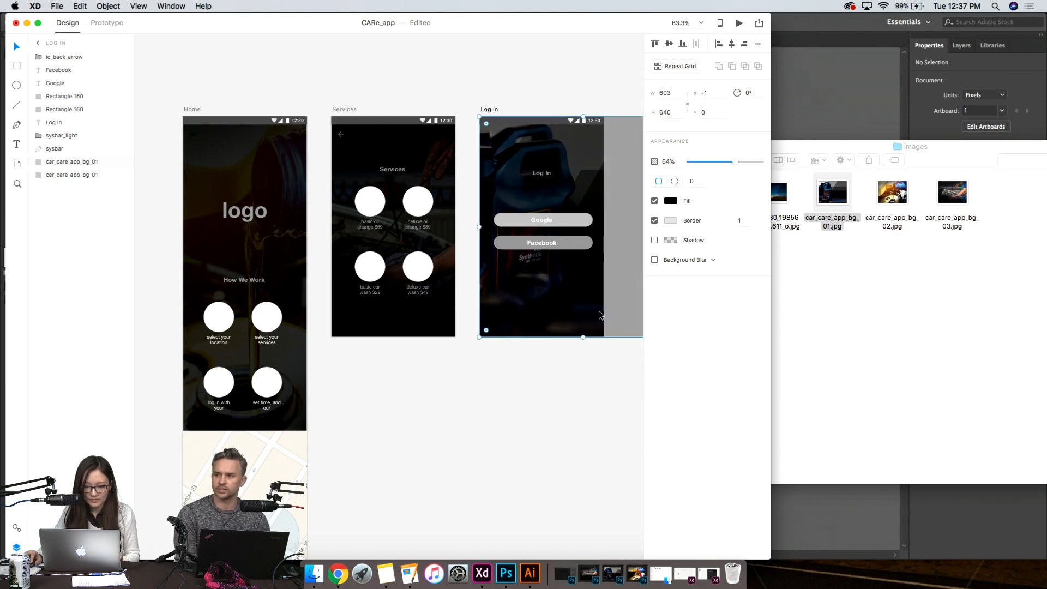
click(502, 389)
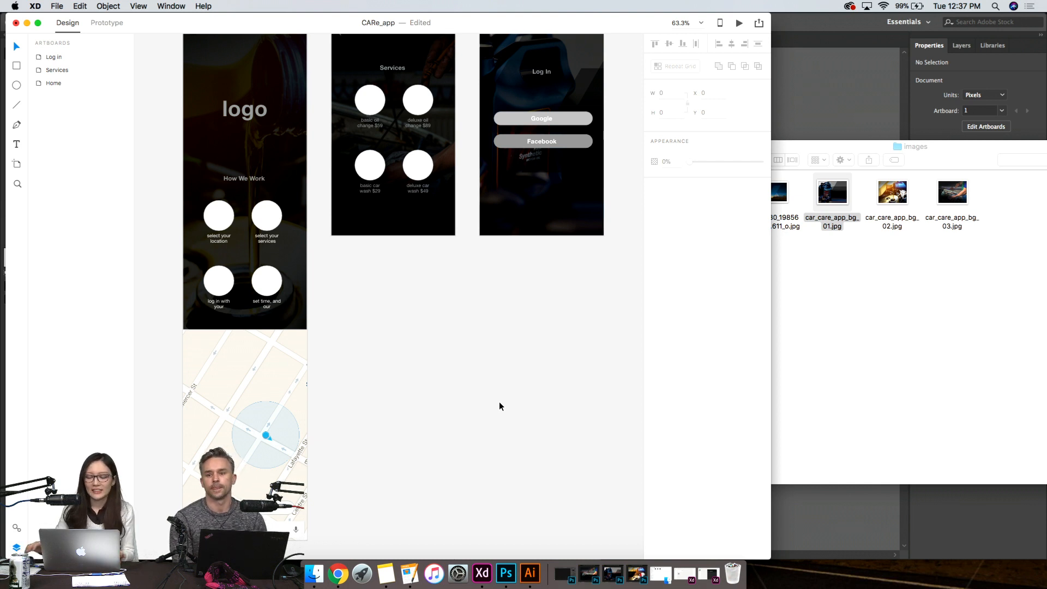
scroll(460, 408, down, 2)
scroll(460, 408, up, 5)
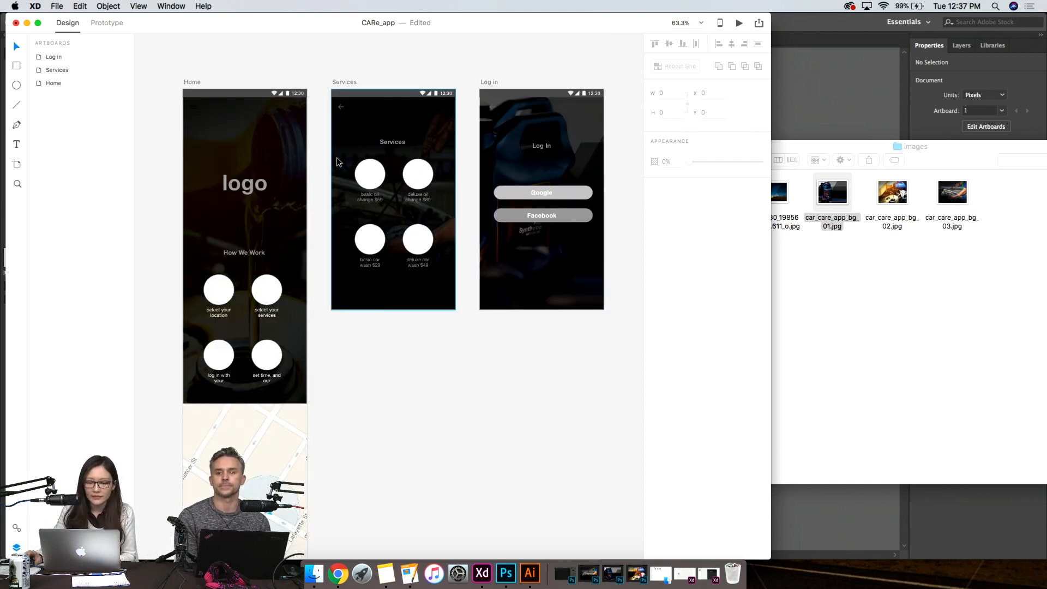
- Switch to Finder, look into the Creative Cloud Files folder and minimize the window
click(314, 573)
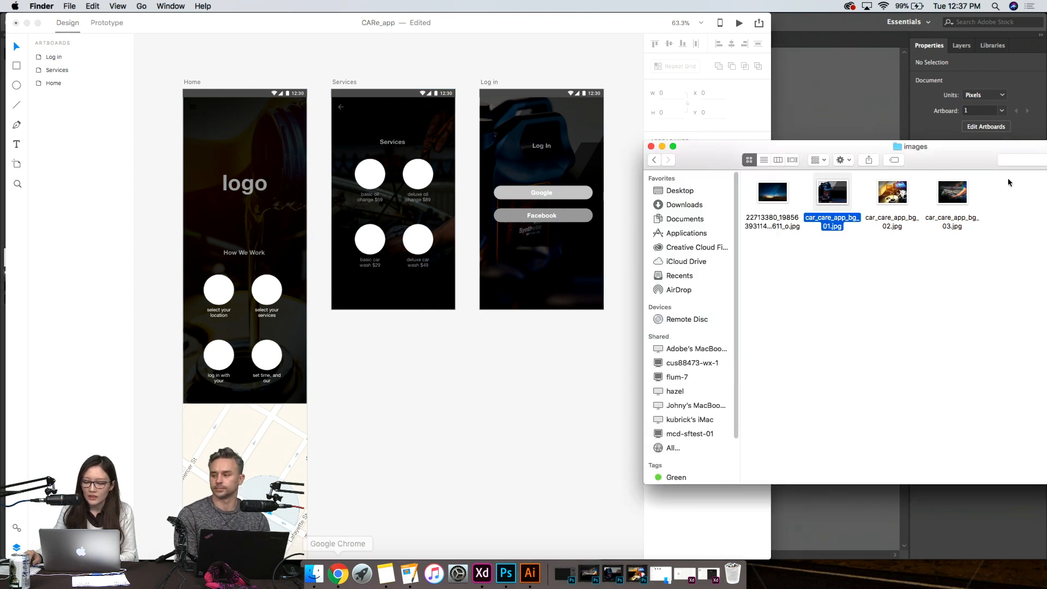
click(692, 248)
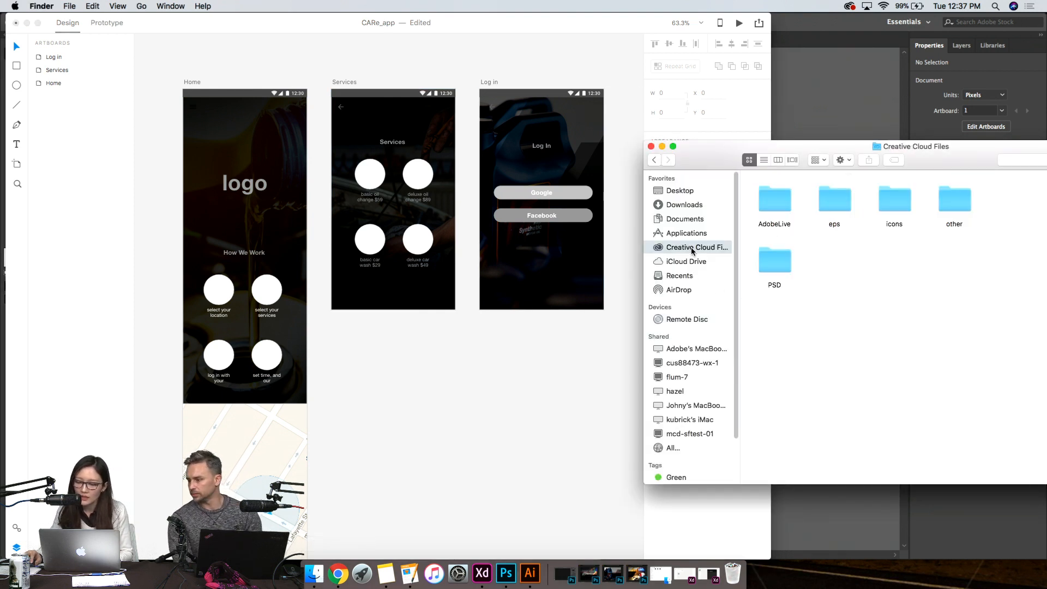
click(662, 146)
- Return to Adobe XD and open the Creative Cloud Libraries window
click(476, 577)
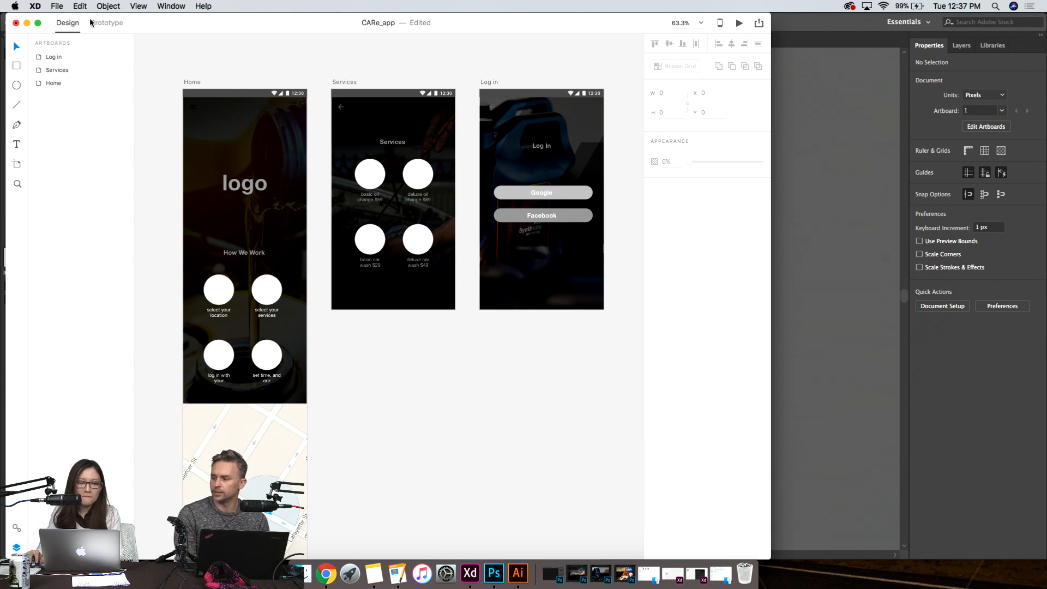
click(57, 5)
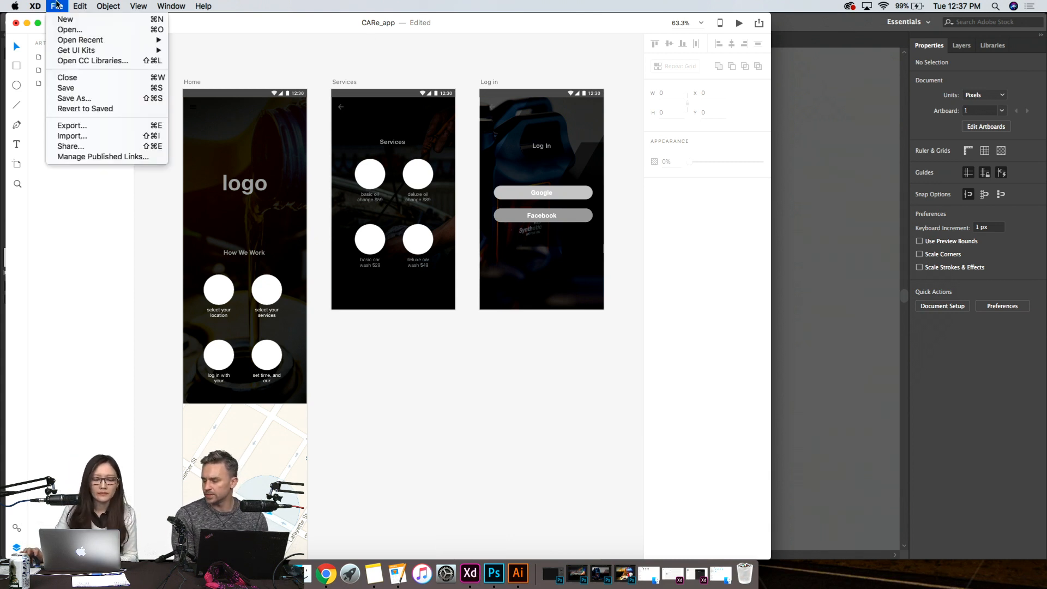
click(68, 60)
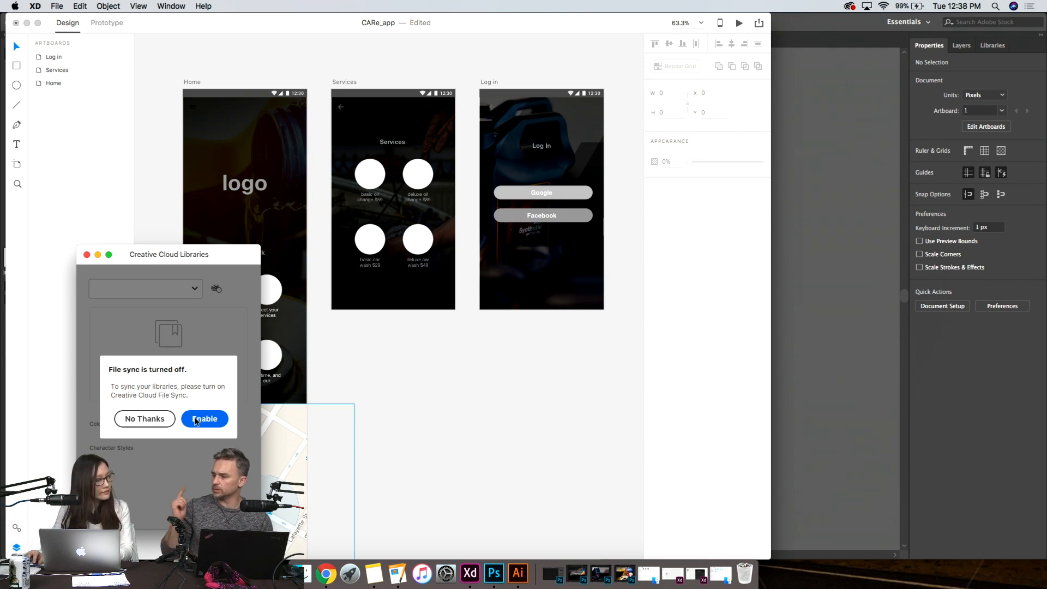
- Switch to Photoshop, display the contents of the oil change 1 library and minimize the window
click(493, 573)
drag(548, 184, 535, 39)
drag(633, 394, 987, 530)
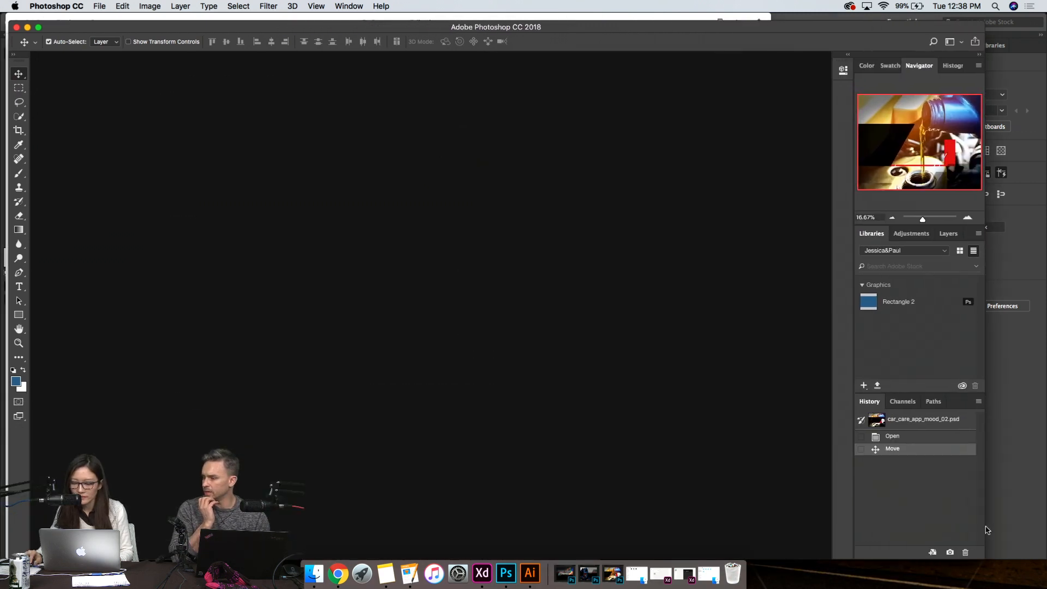
click(905, 251)
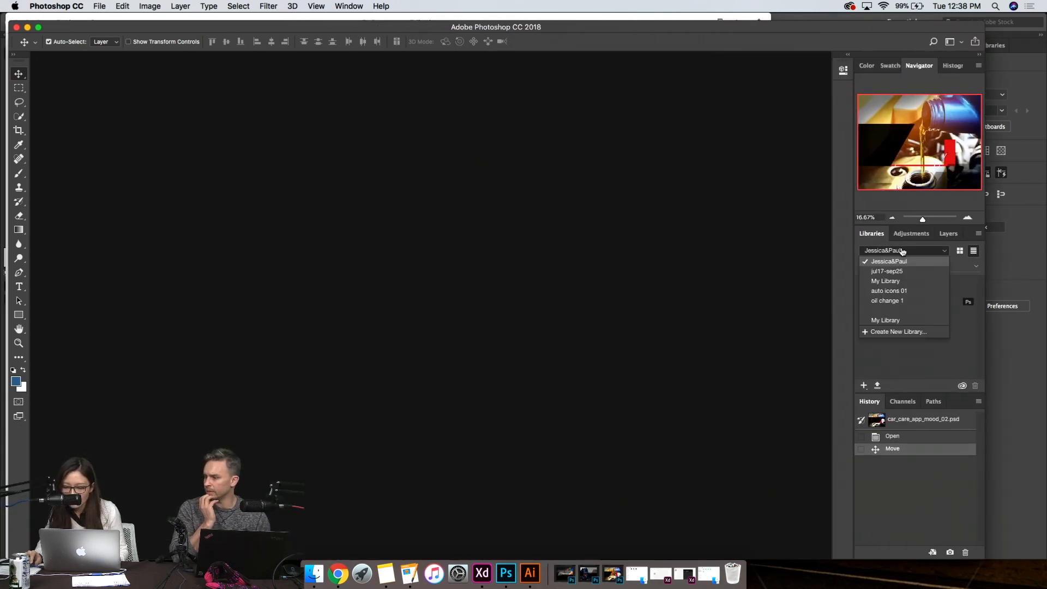
click(938, 304)
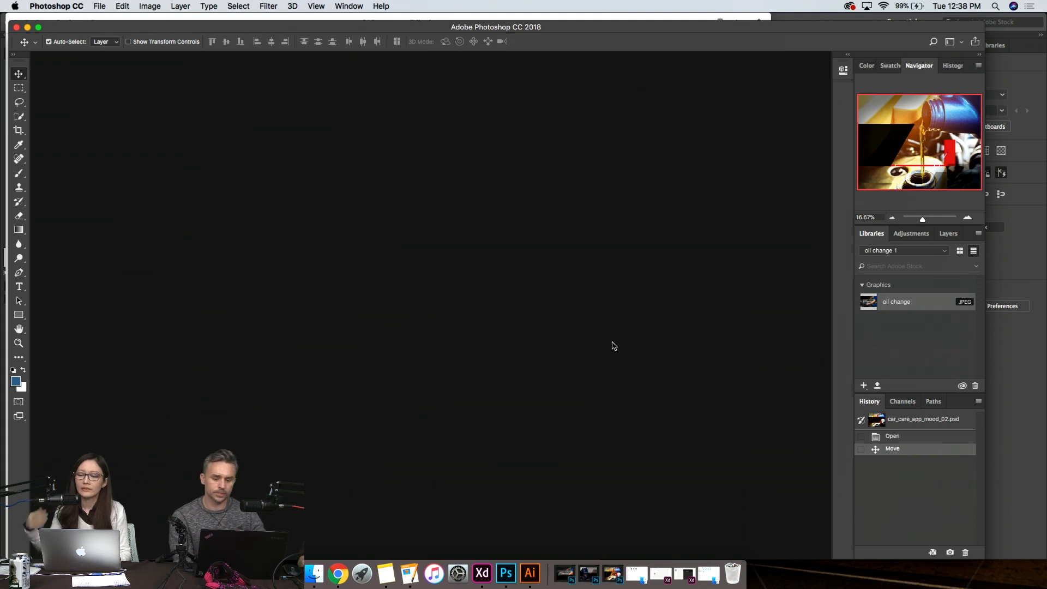
click(28, 27)
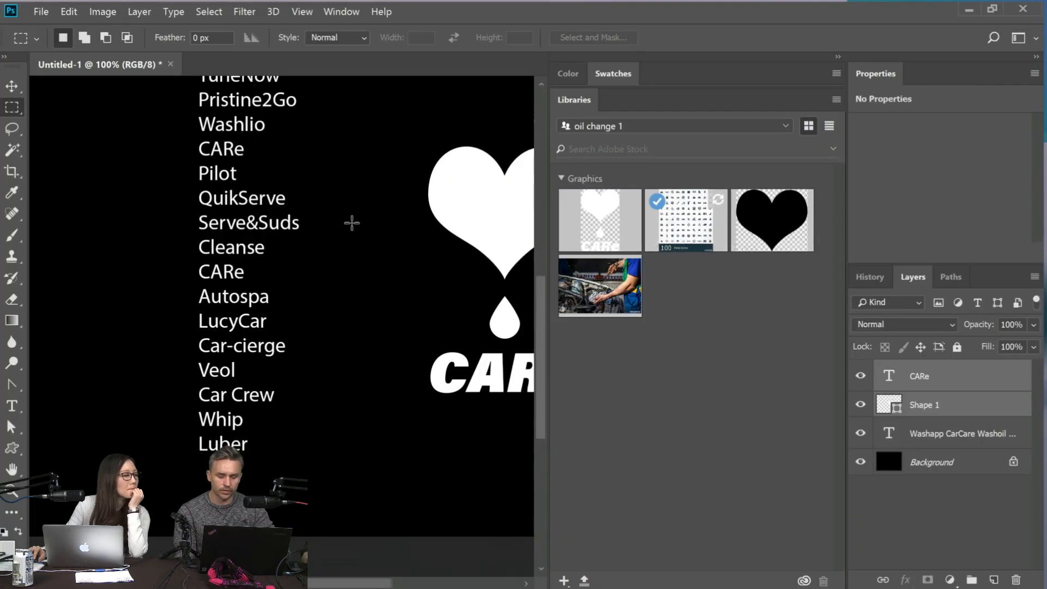
scroll(351, 223, right, 5)
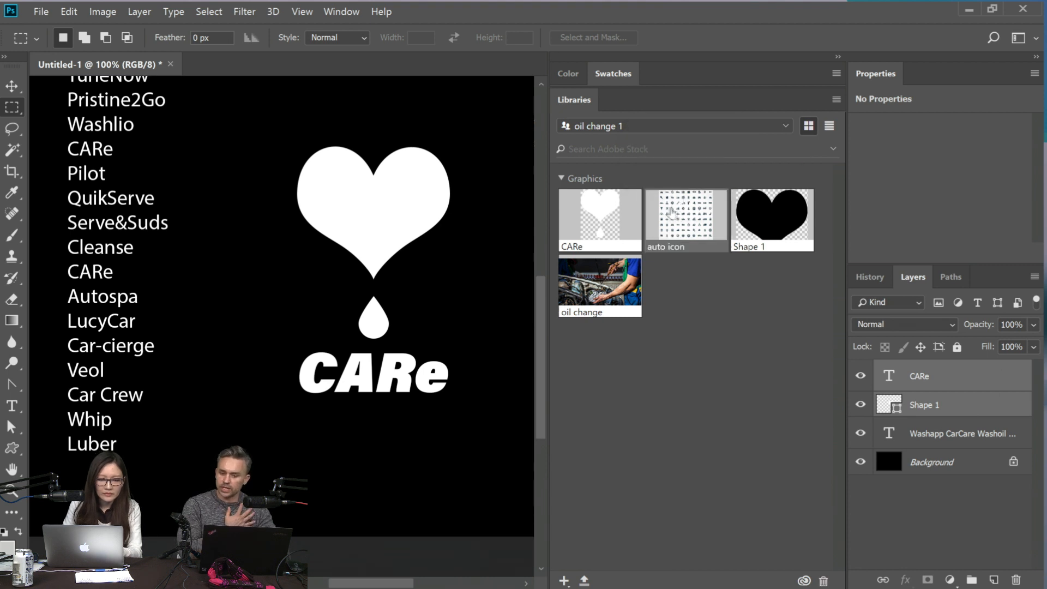
- Look at the collaboration and sharing options for the oil change 1 library, and dismiss them
click(837, 100)
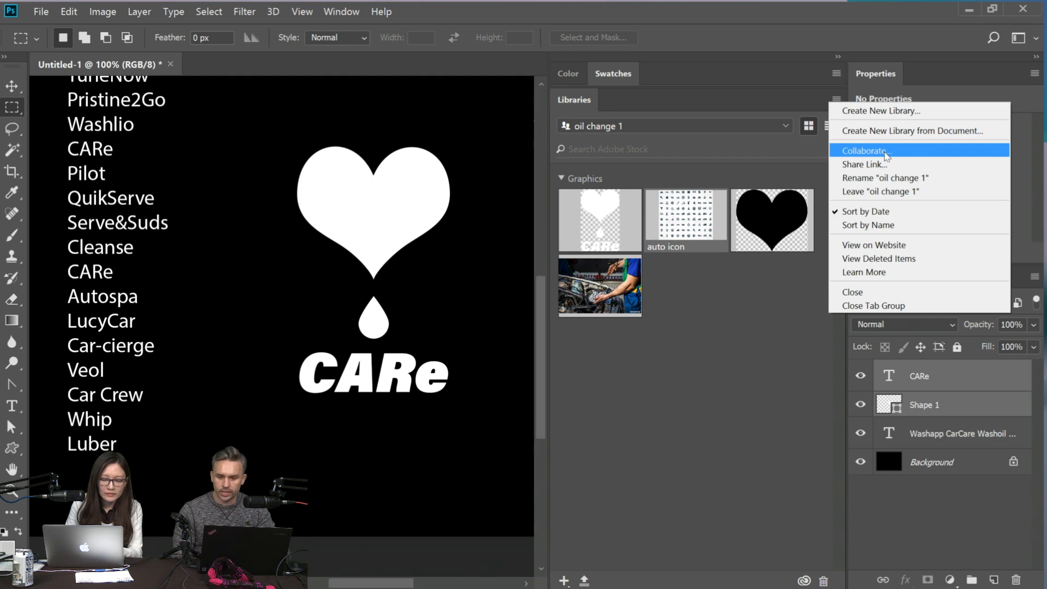
click(696, 380)
- Switch to Adobe XD and place the white CARe logo from the oil change 1 library on the canvas
mouse_move(480, 586)
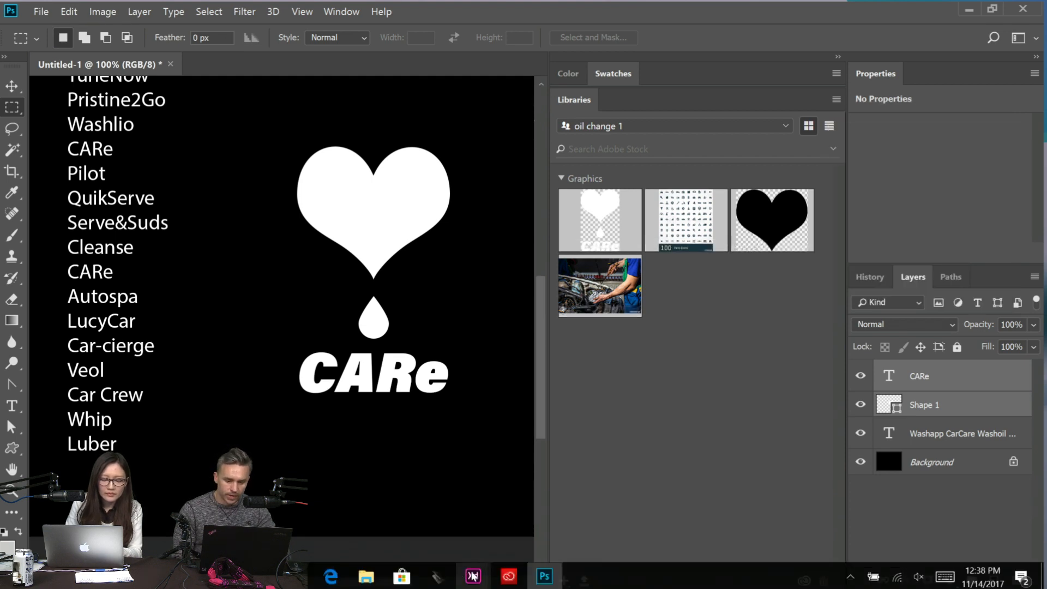
click(529, 527)
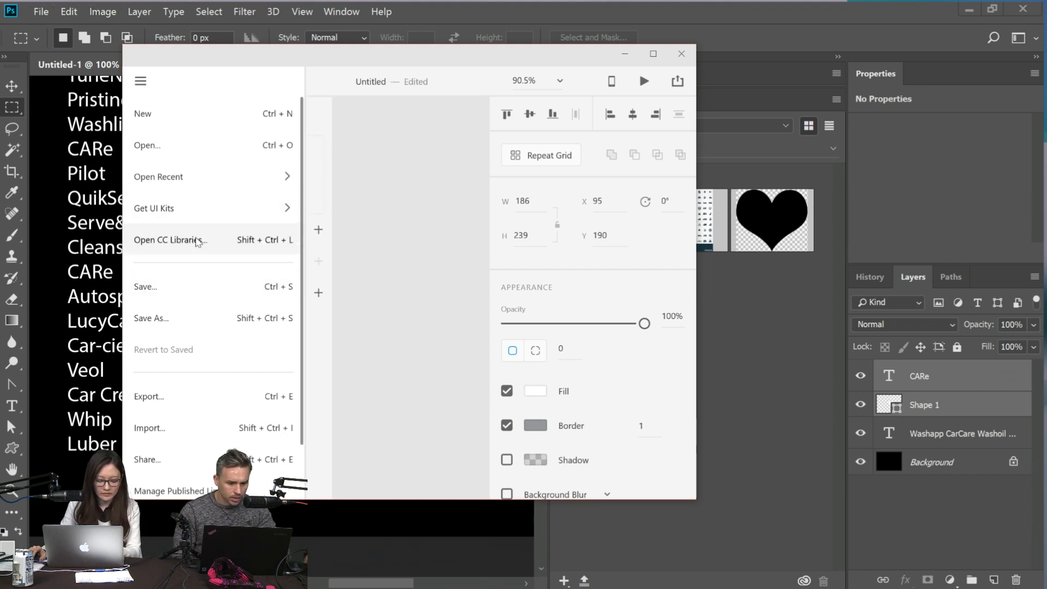
click(197, 241)
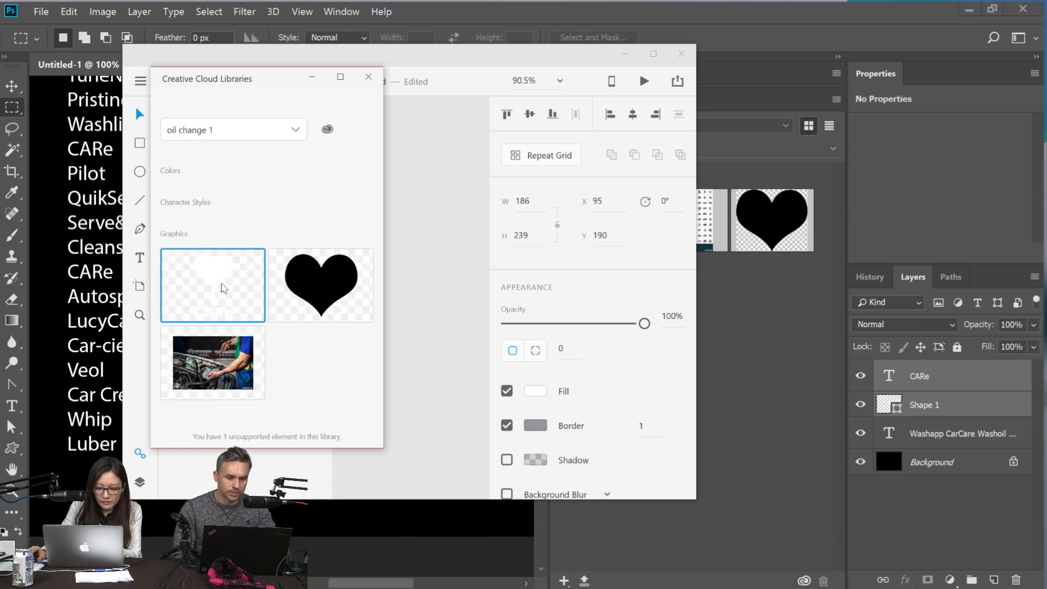
drag(221, 284, 431, 250)
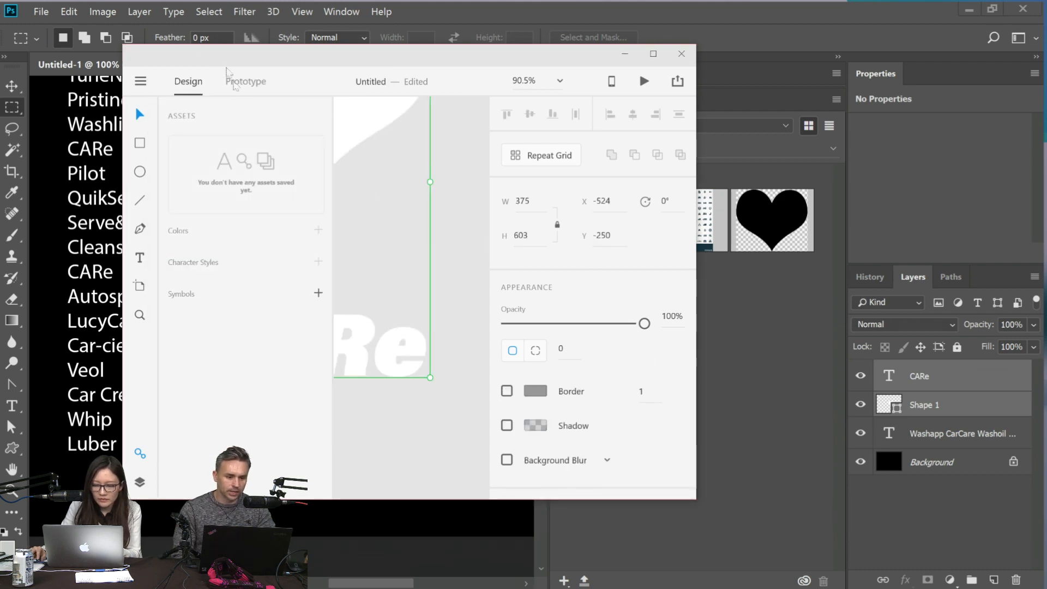
- Move and widen the XD window, and move the imported CARe logo onto the iPhone 6/7/8 artboard
drag(212, 52, 88, 10)
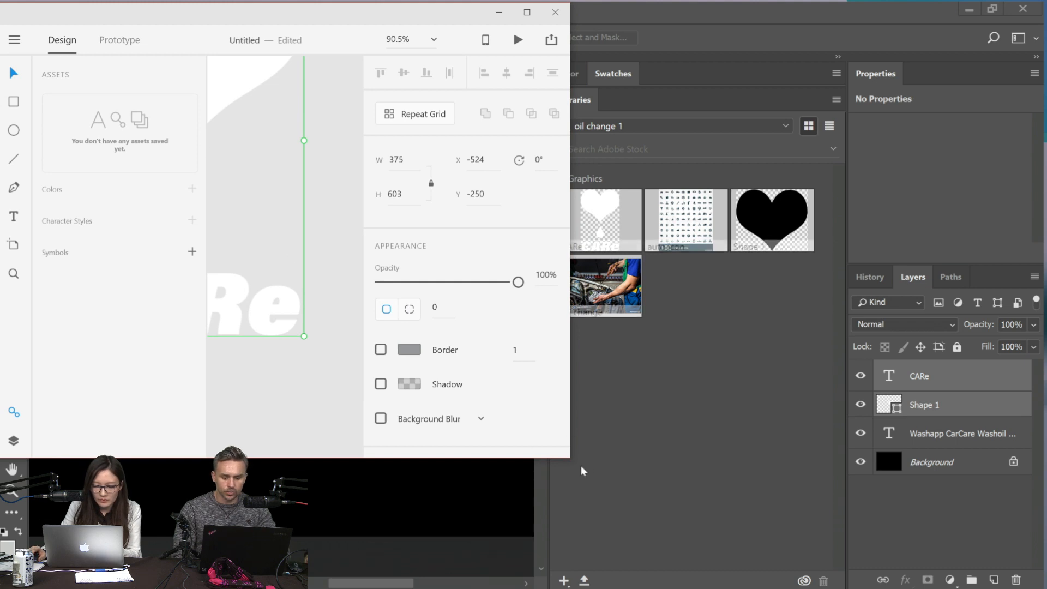
drag(569, 458, 1012, 457)
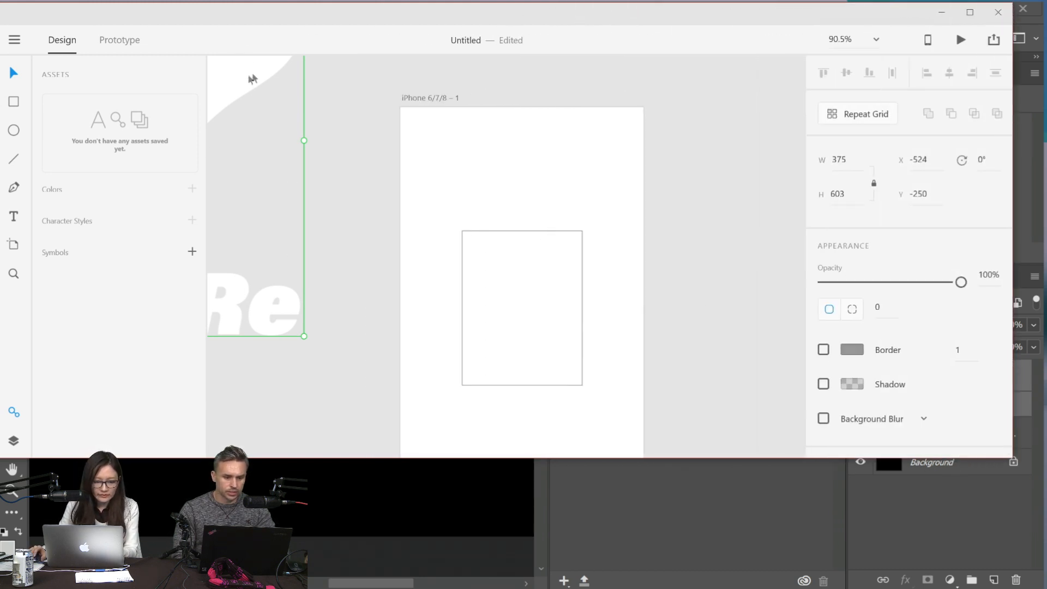
drag(233, 92, 402, 324)
- Delete the outlined rectangle from the middle of the iPhone 6/7/8 artboard
click(555, 291)
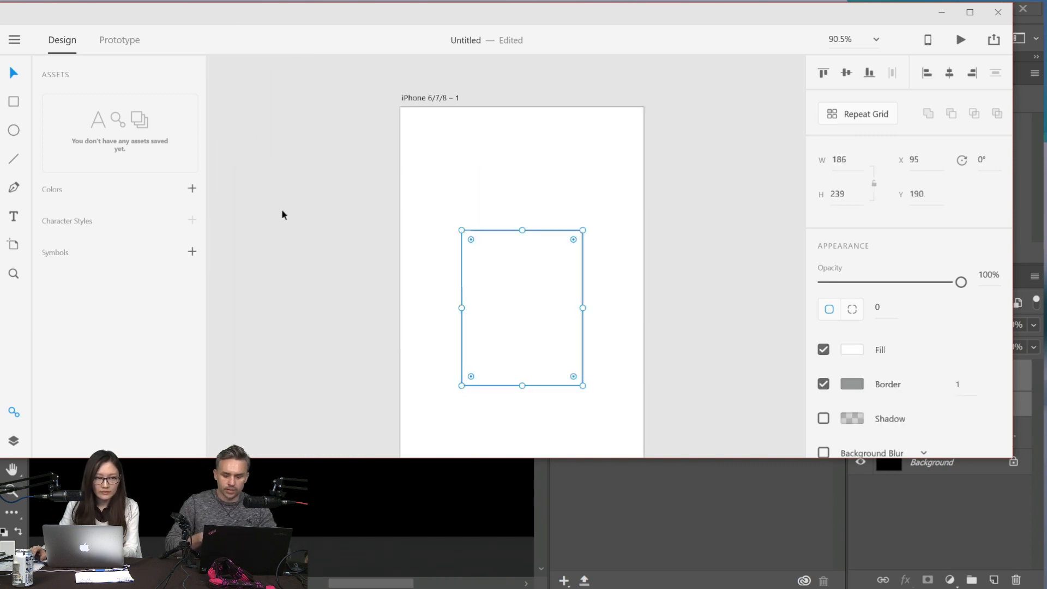
click(283, 214)
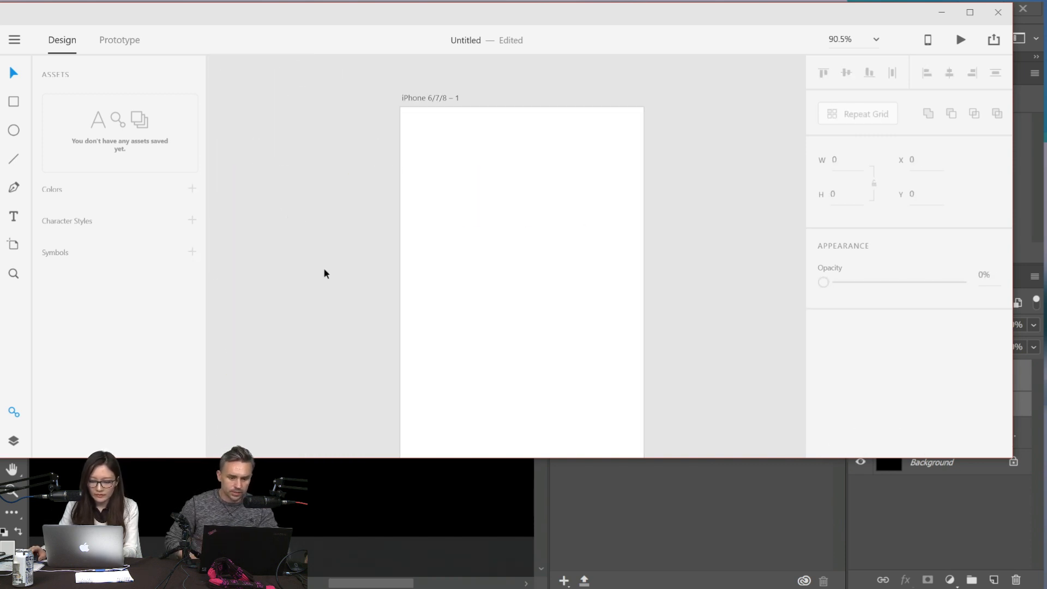
drag(82, 12, 86, 12)
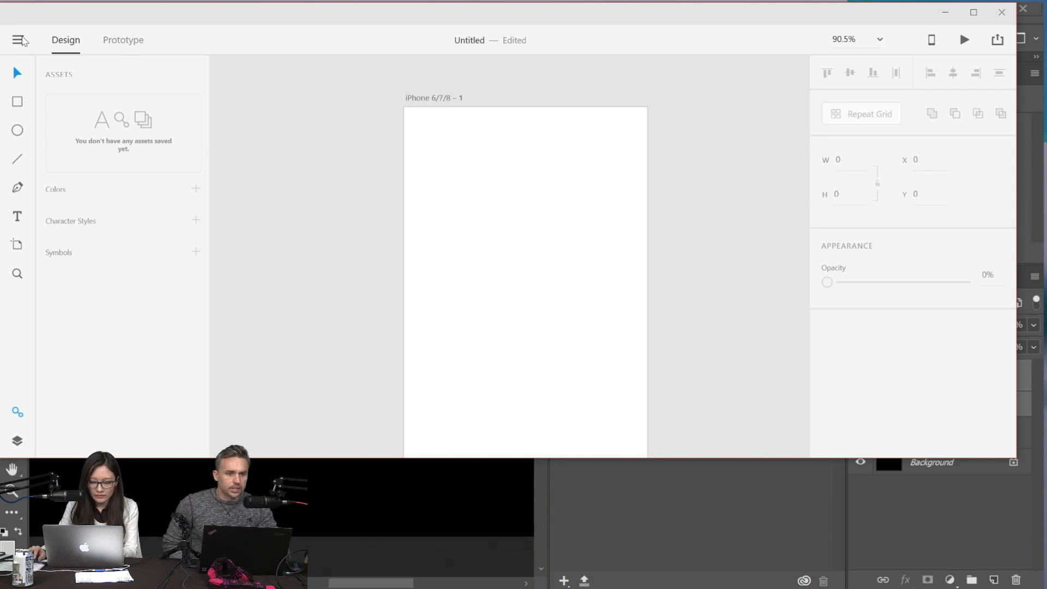
click(21, 39)
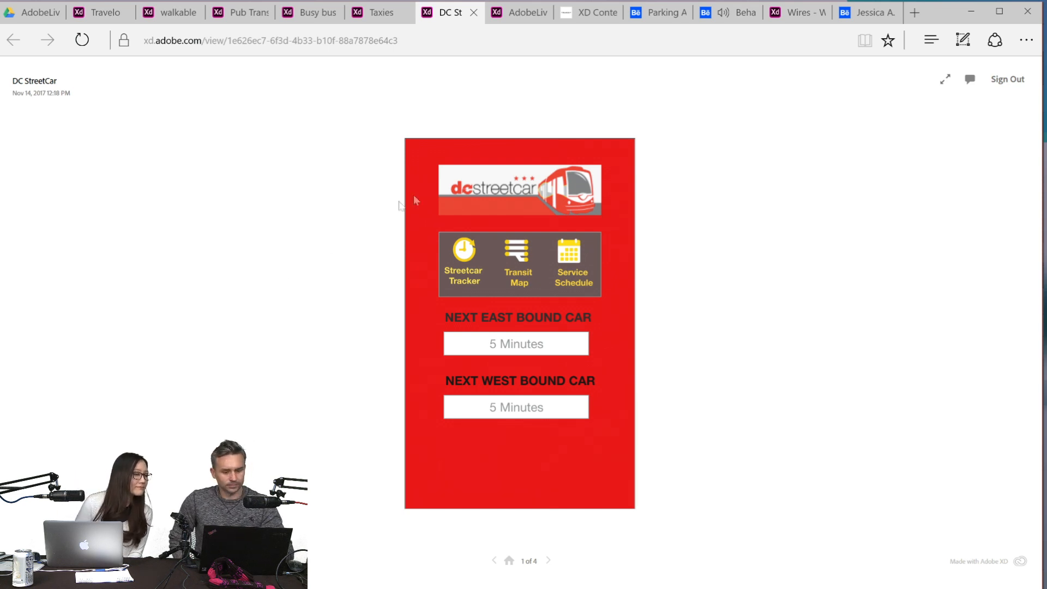
- Review the Streetcar Tracker screen of the DC StreetCar prototype in the browser and go back to its home screen
click(427, 215)
click(425, 214)
click(427, 248)
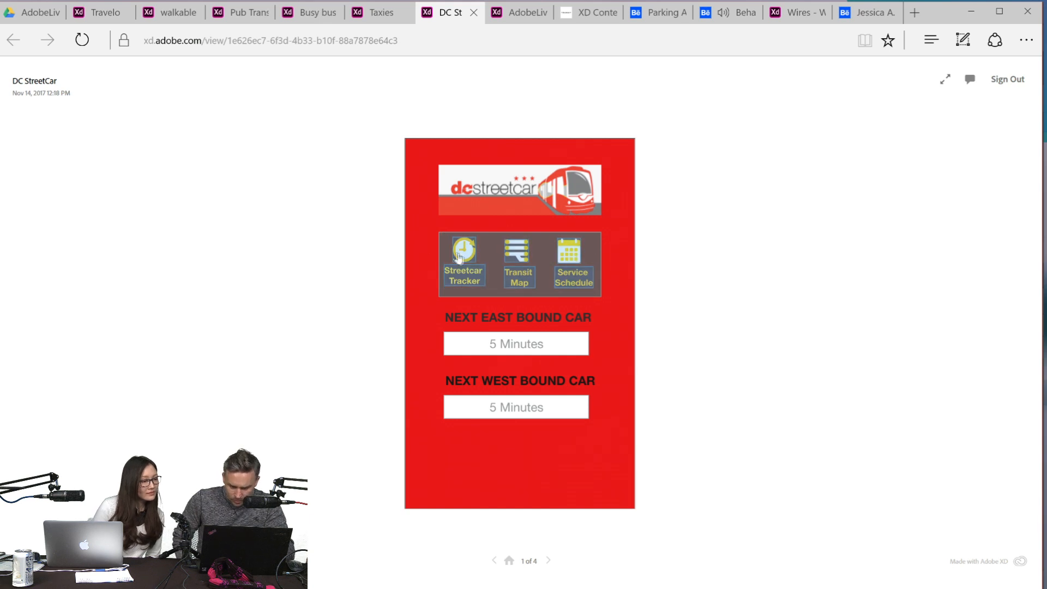
click(462, 256)
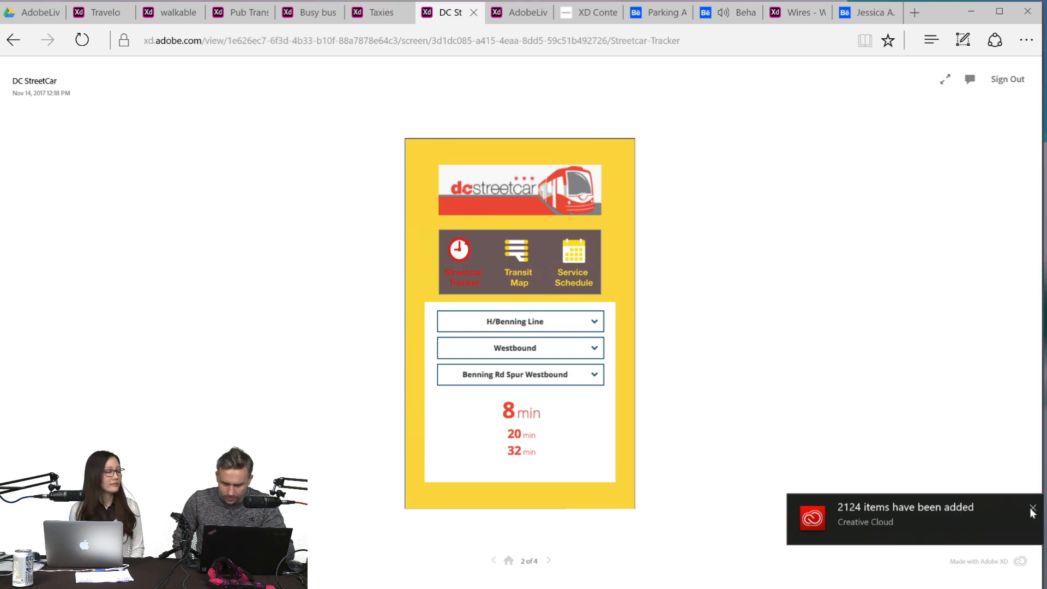
click(1031, 509)
click(426, 256)
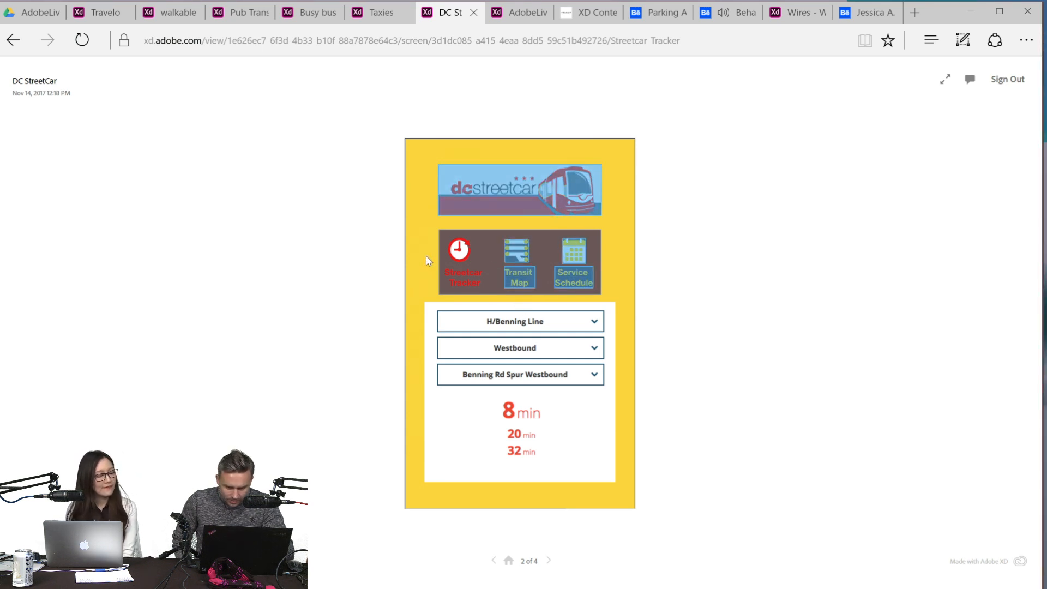
click(531, 206)
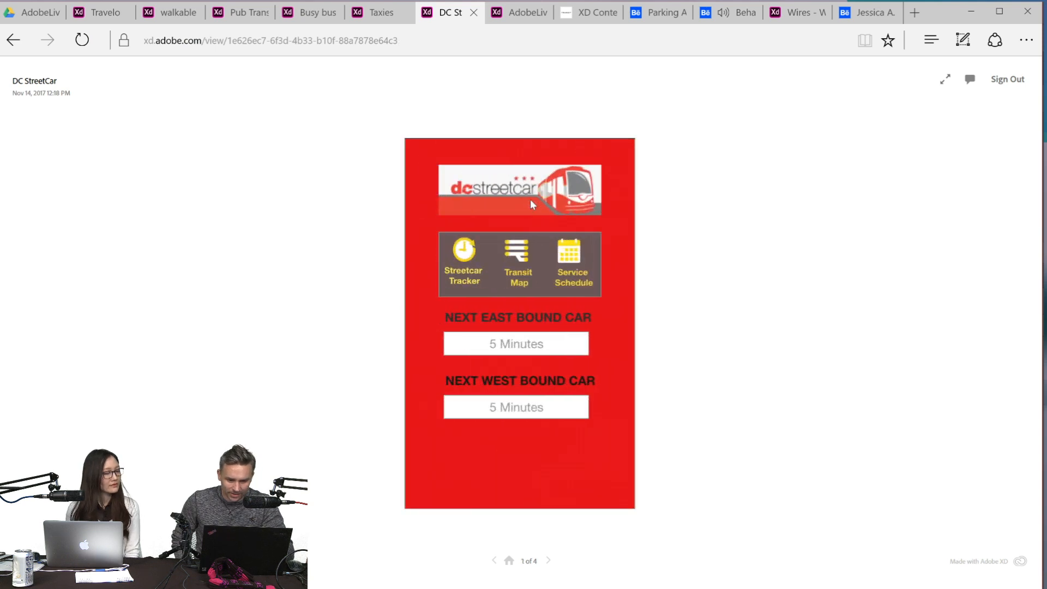
- Examine the DC StreetCar prototype's Transit Map and Service Schedule screens, starting each from the home screen
click(510, 258)
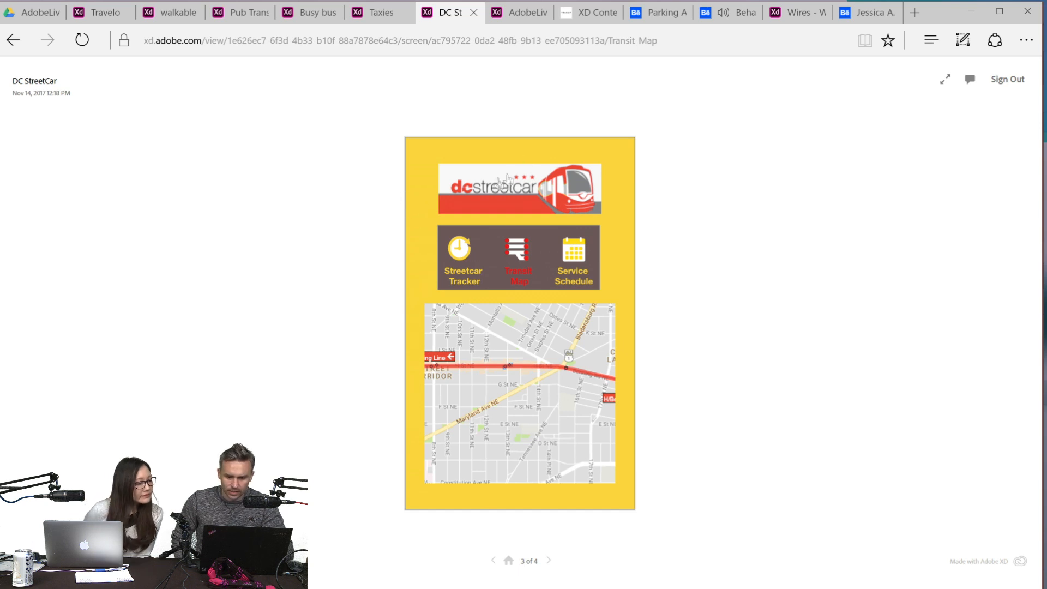
click(424, 328)
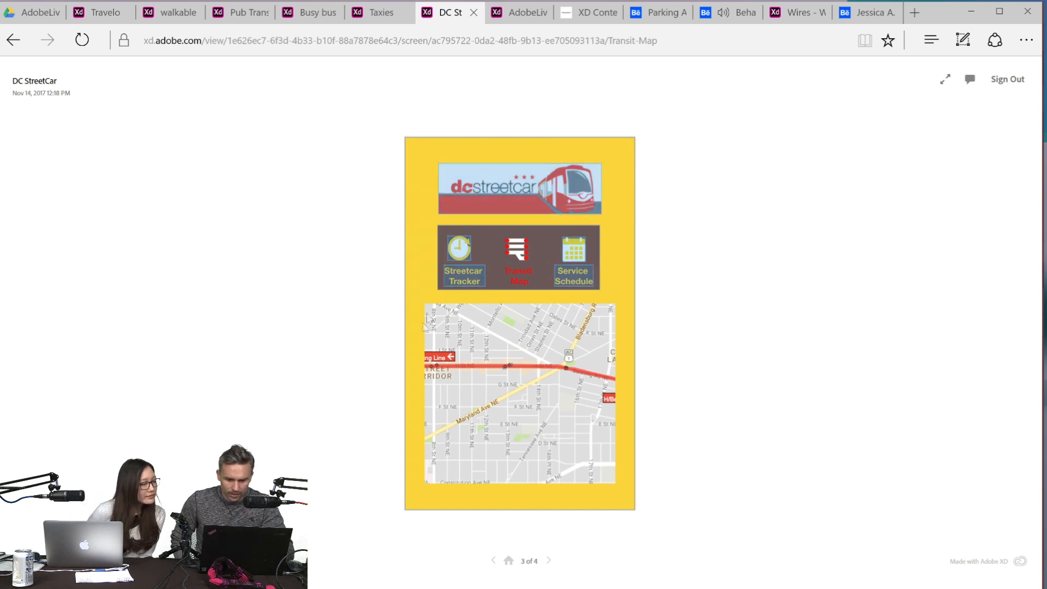
click(493, 180)
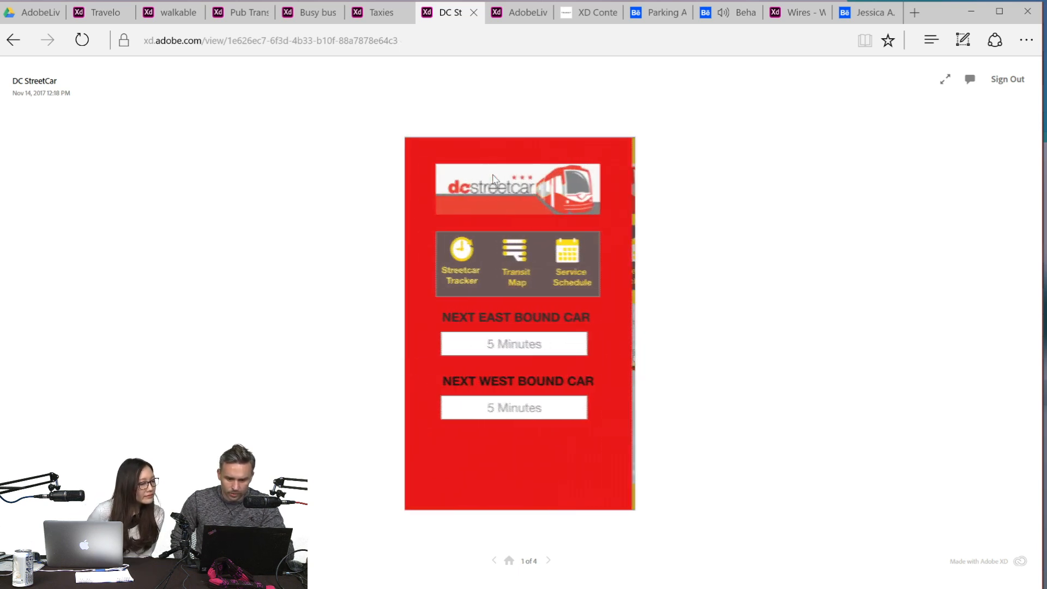
click(571, 259)
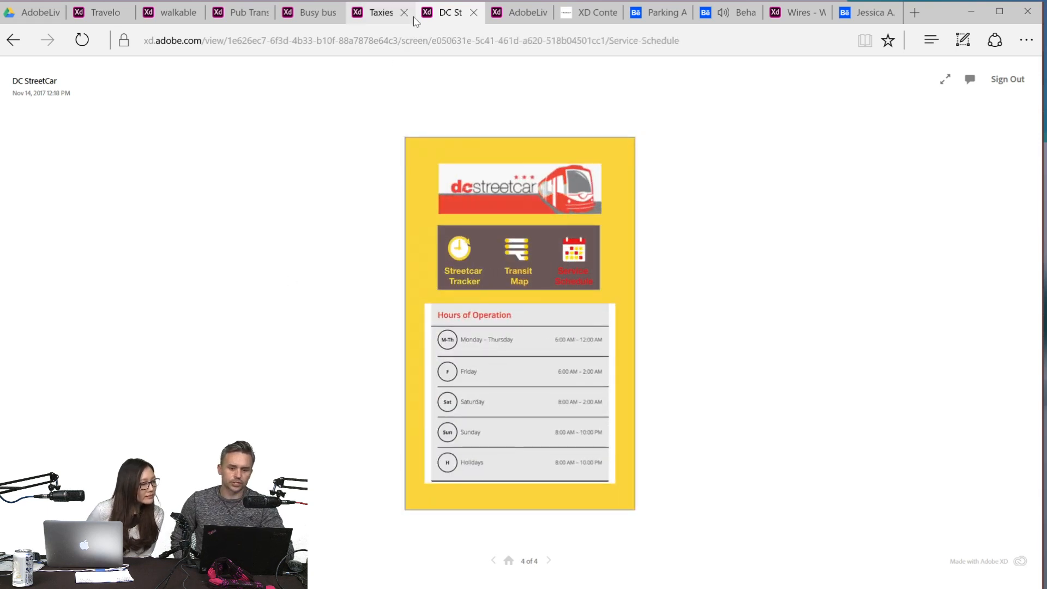
- Open the AdobeLive prototype with the #GoPool log-in screen for review
mouse_move(523, 16)
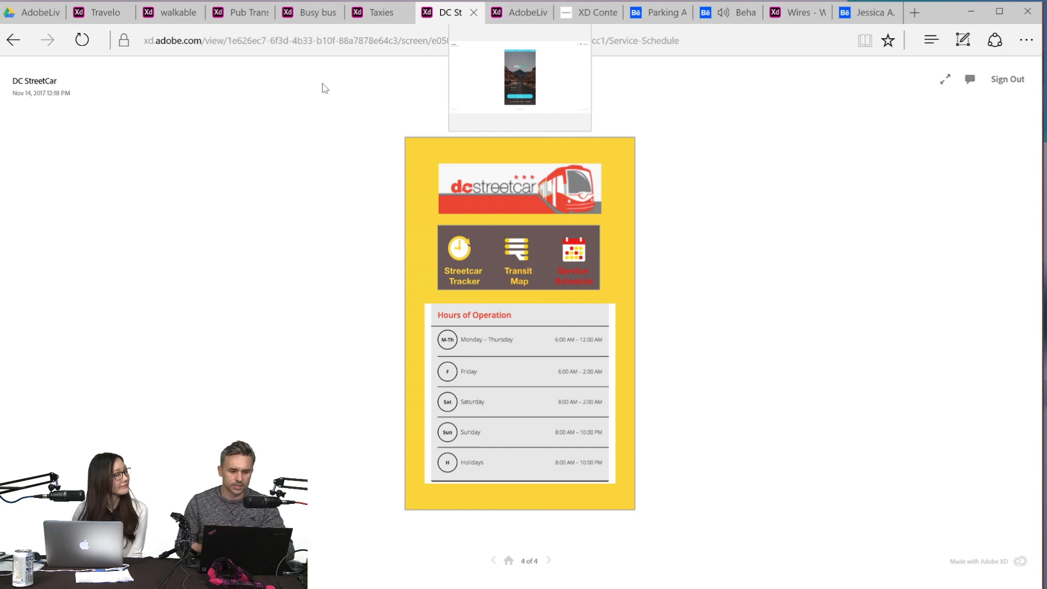
click(532, 12)
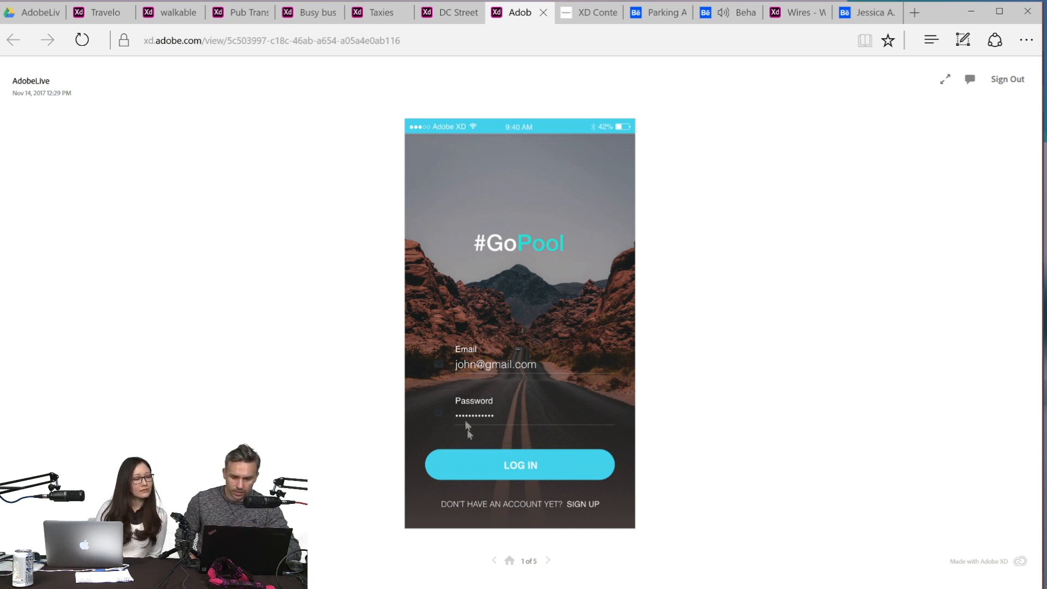
- Log in to the #GoPool prototype and look through its list of Sedan rides
click(496, 463)
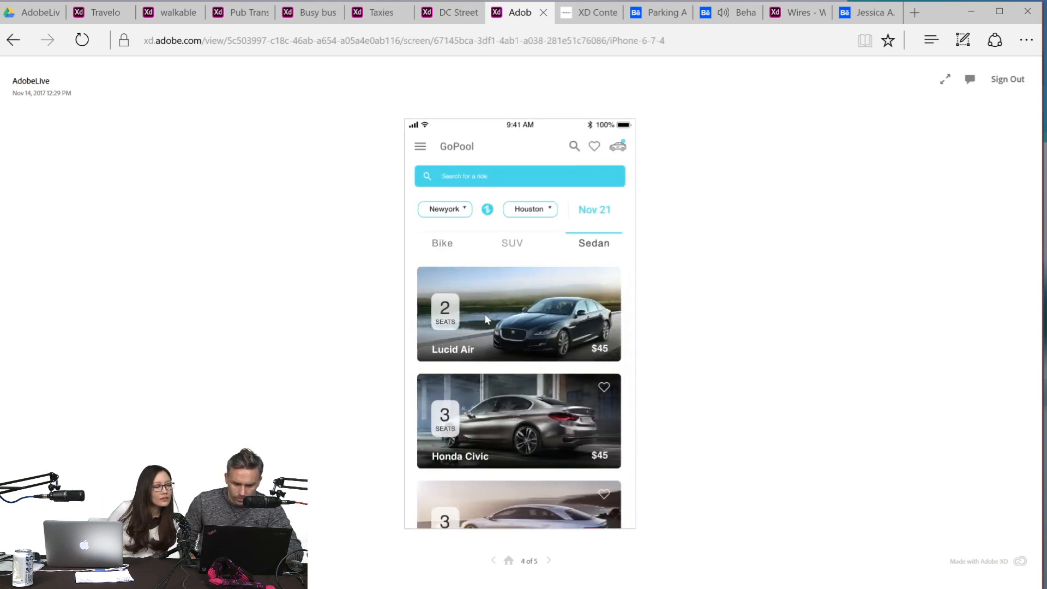
scroll(463, 440, down, 3)
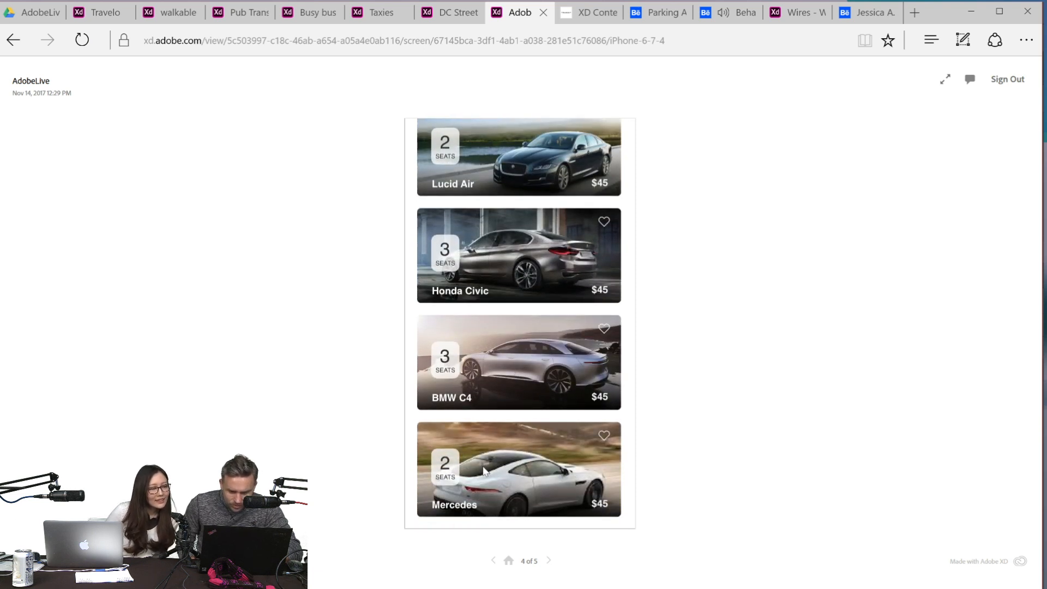
click(494, 257)
click(494, 257)
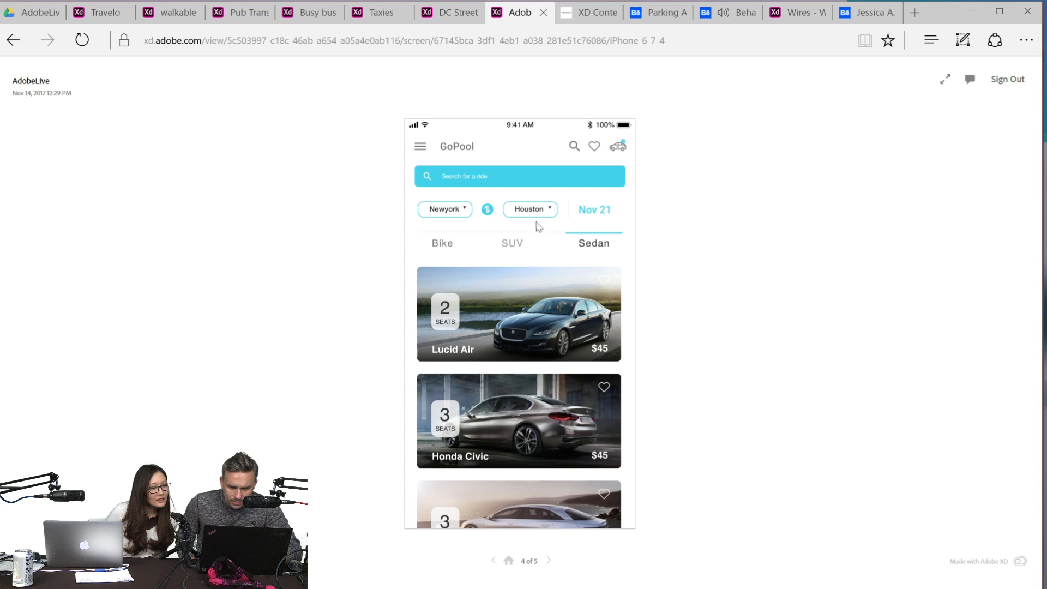
click(486, 261)
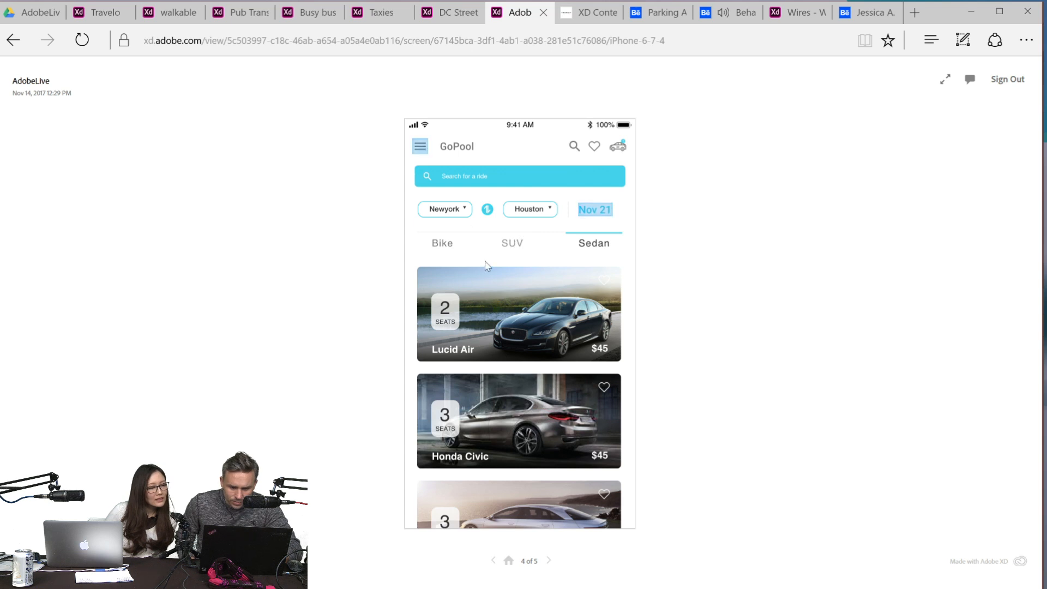
- Review the GoPool prototype's date picker and side menu, going back to the ride list after each
click(599, 208)
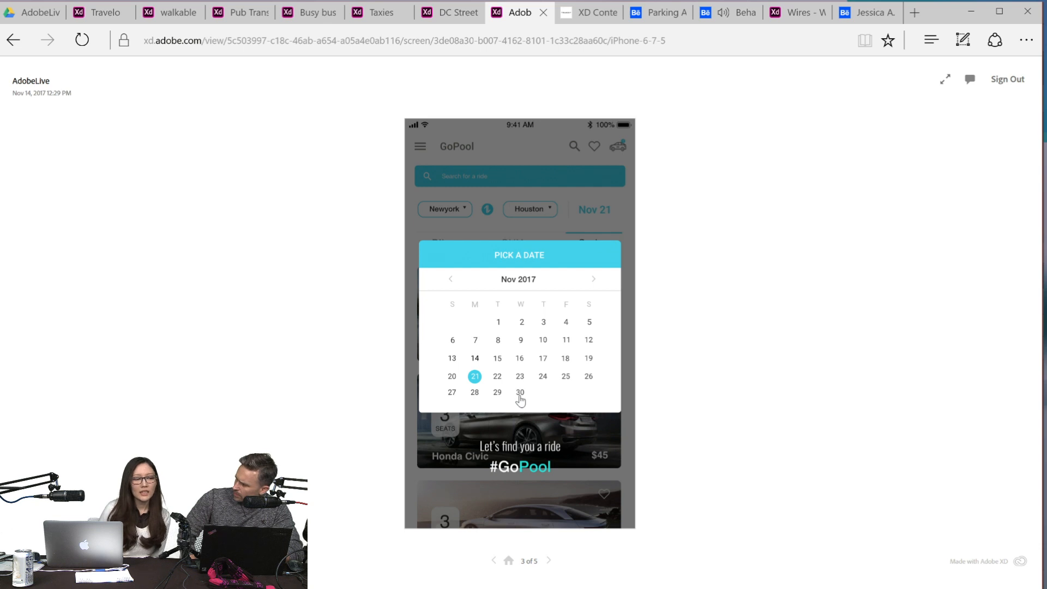
click(507, 462)
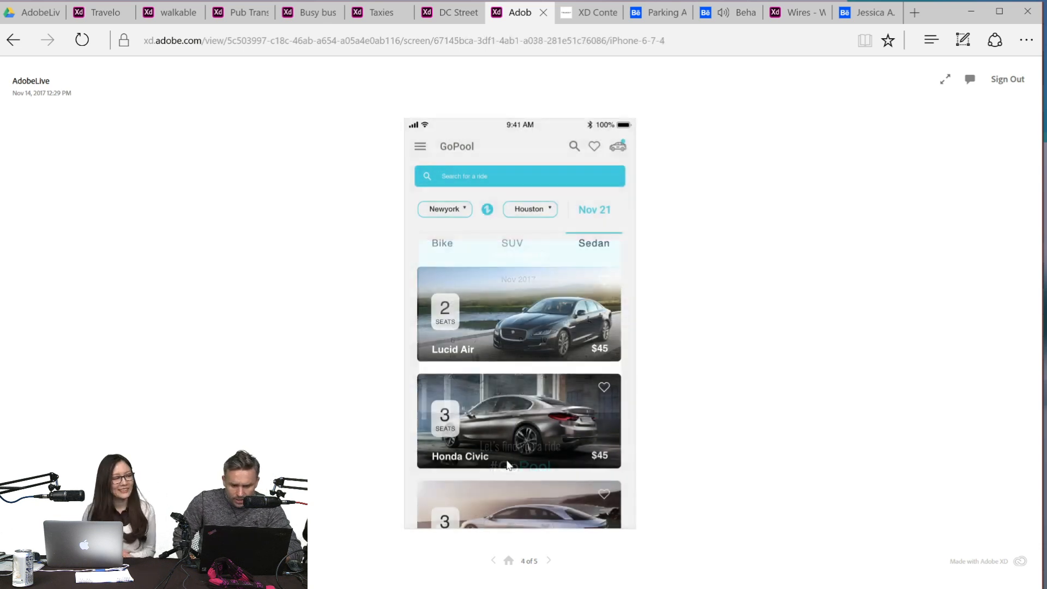
click(420, 153)
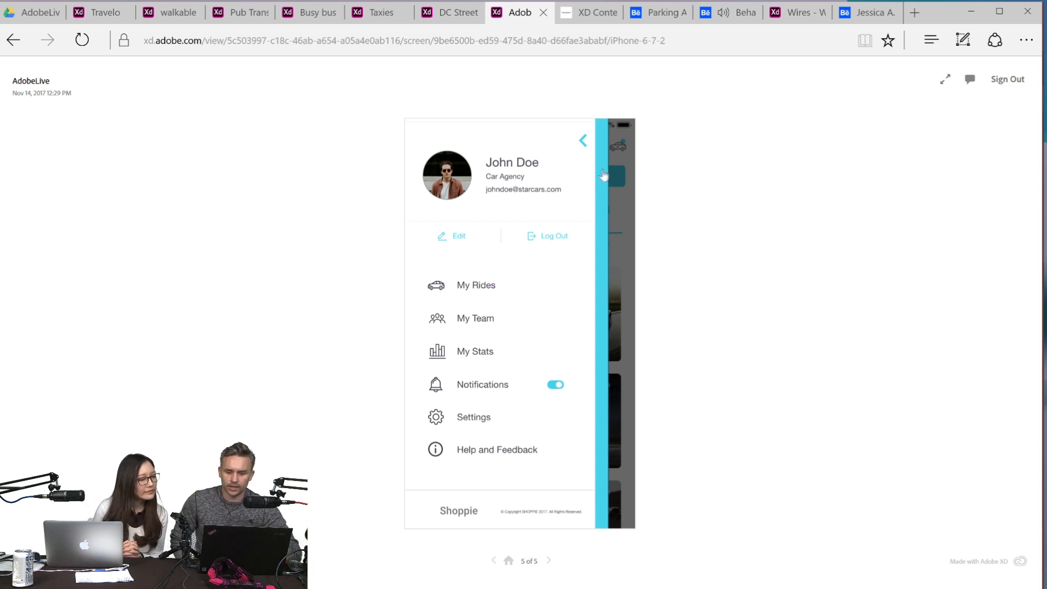
click(582, 141)
click(420, 148)
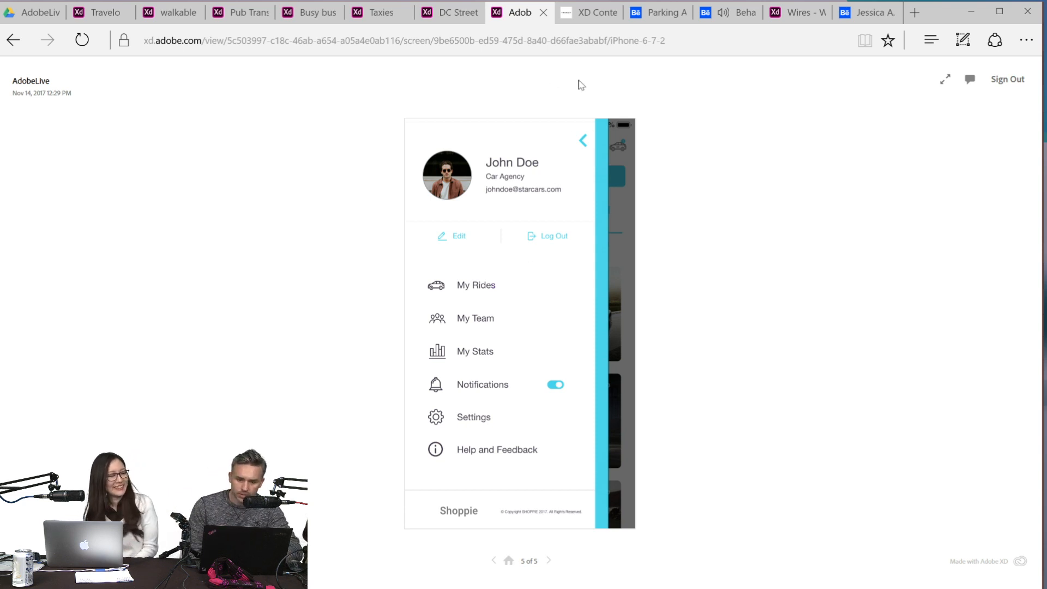
click(583, 141)
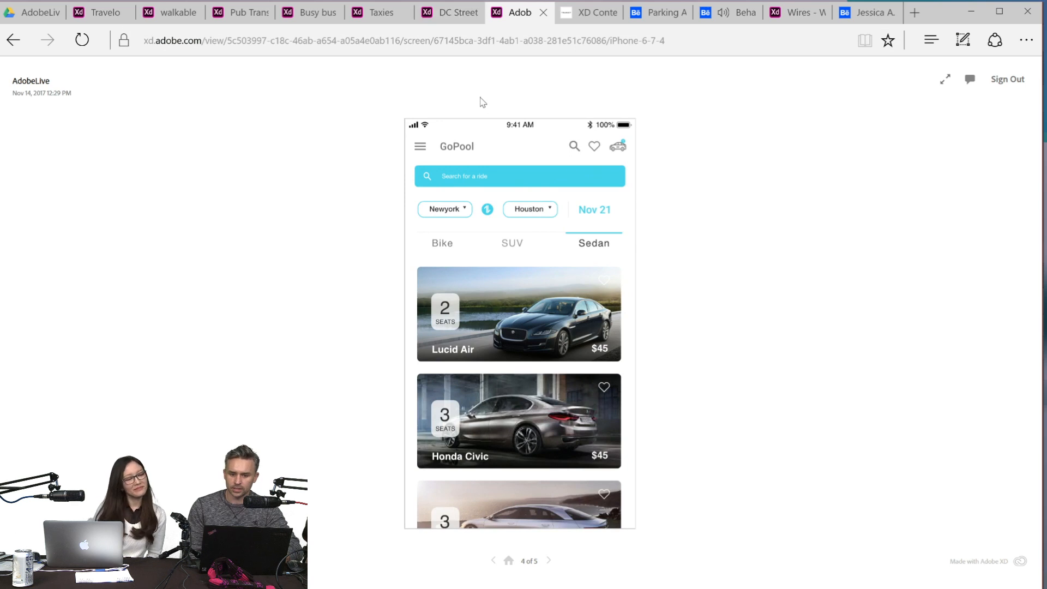
click(496, 209)
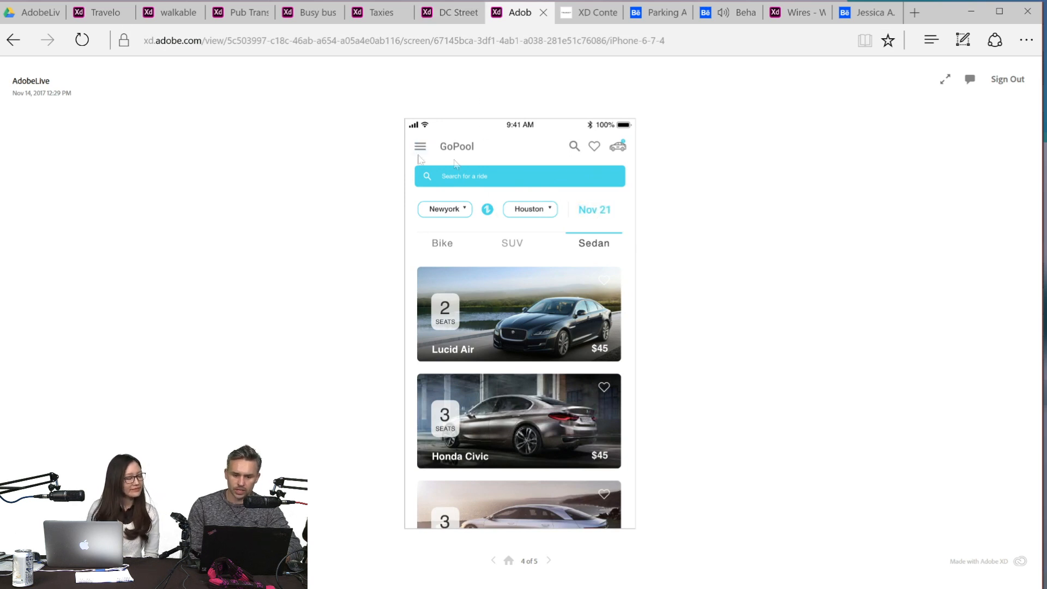
click(582, 262)
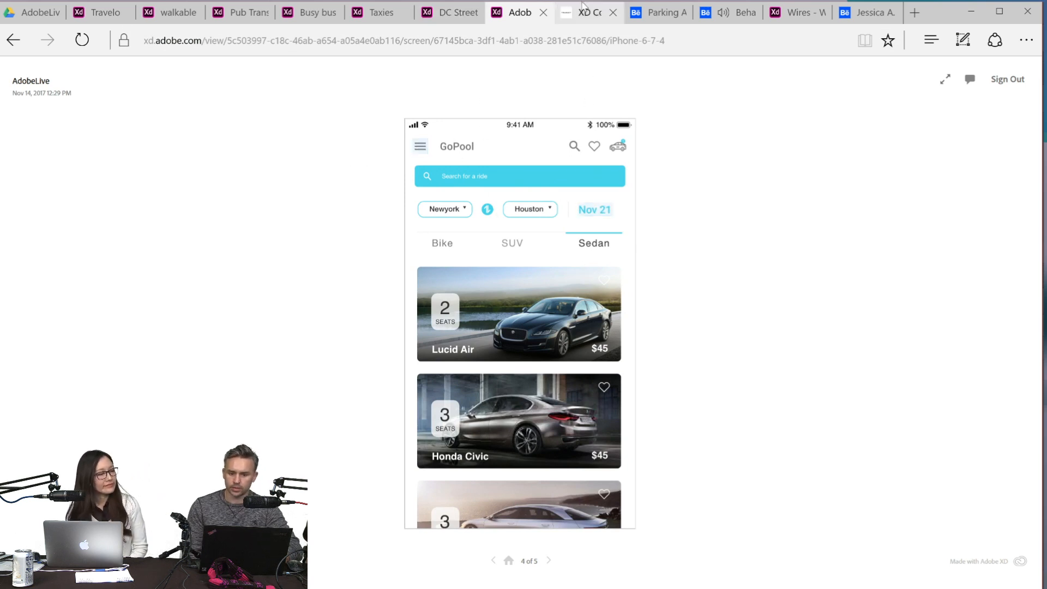
- Go through the XD Contest prototype of the TRANSIT app, from its opening screen to the route directions for Adobe headquarter
click(587, 16)
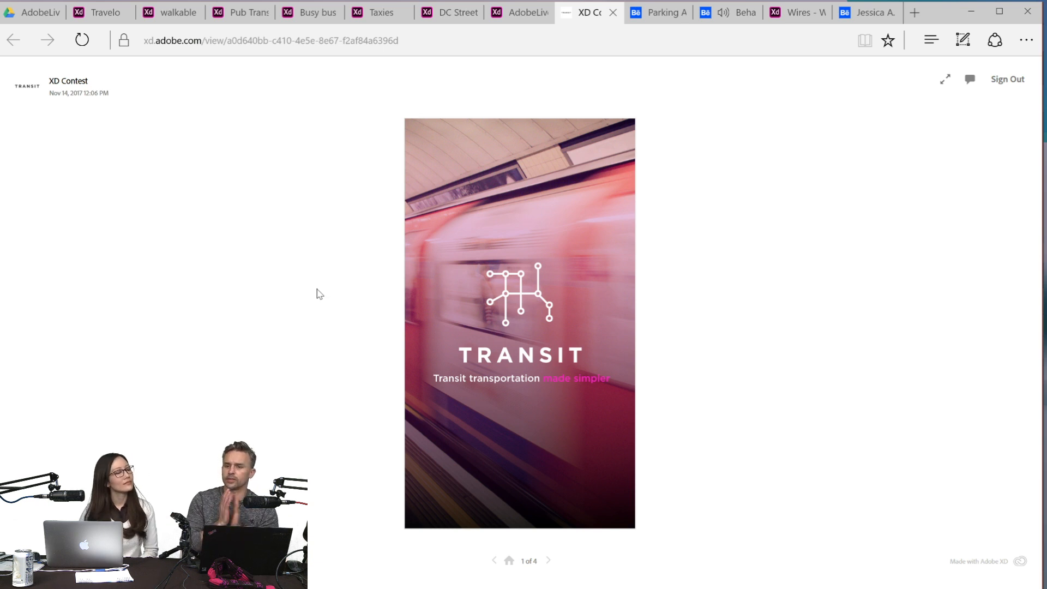
click(489, 207)
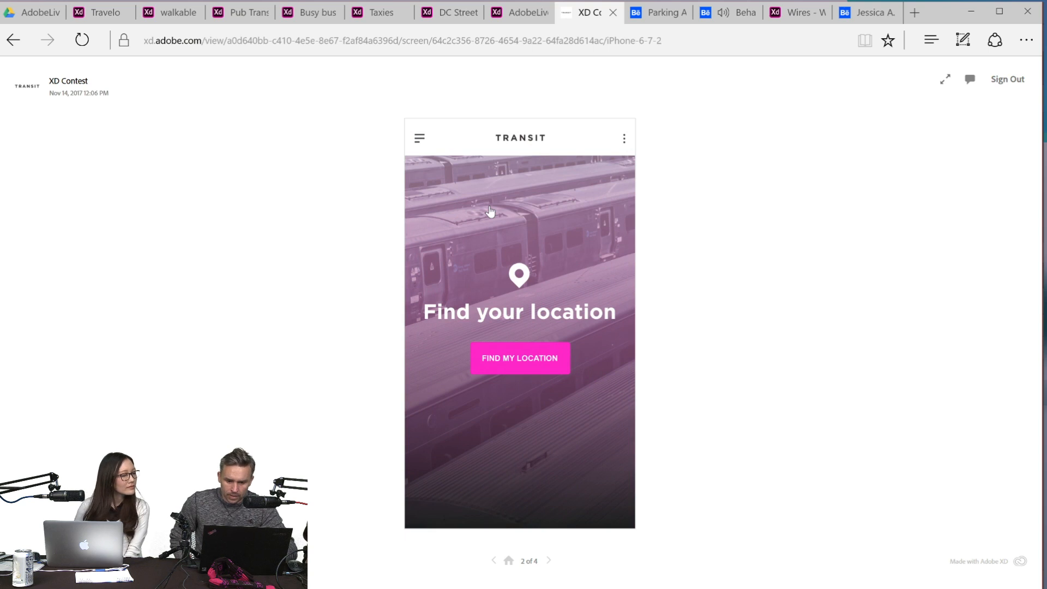
click(509, 358)
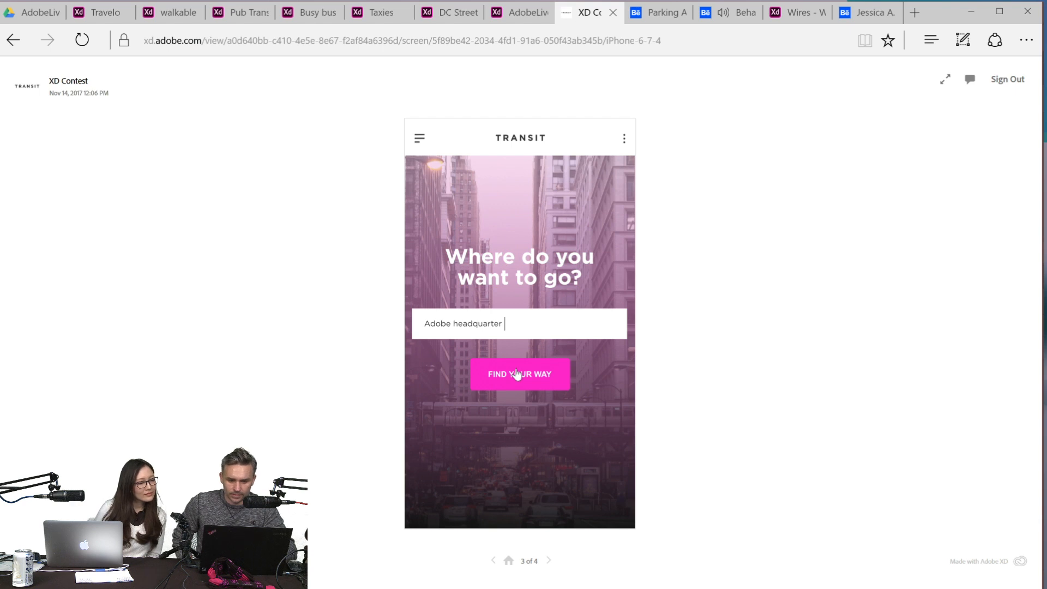
click(517, 375)
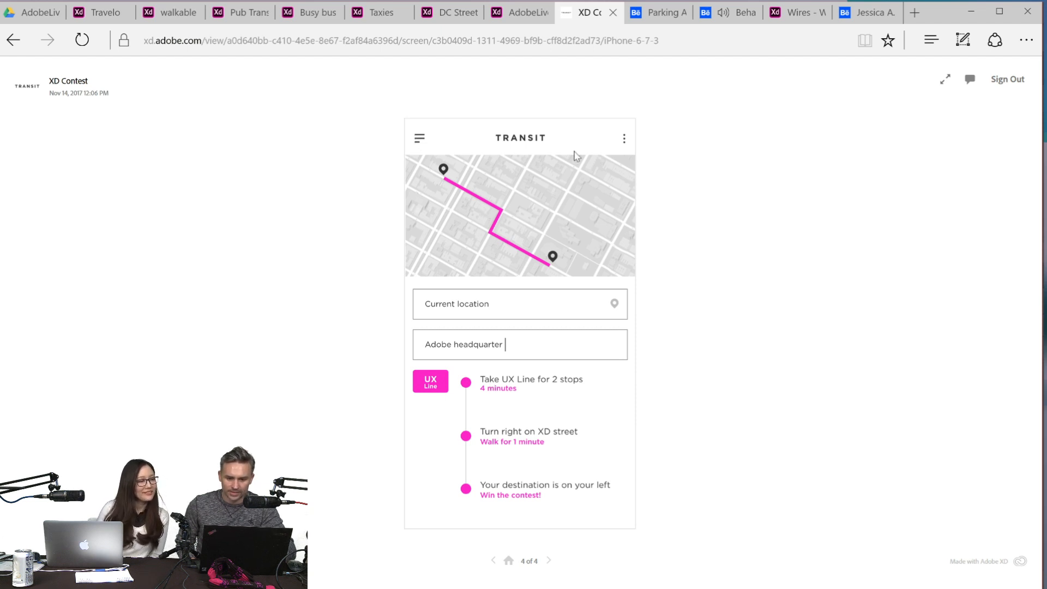
- View the Parking App Mockup's Park Now start screen enlarged on Behance and return to the project page
click(660, 12)
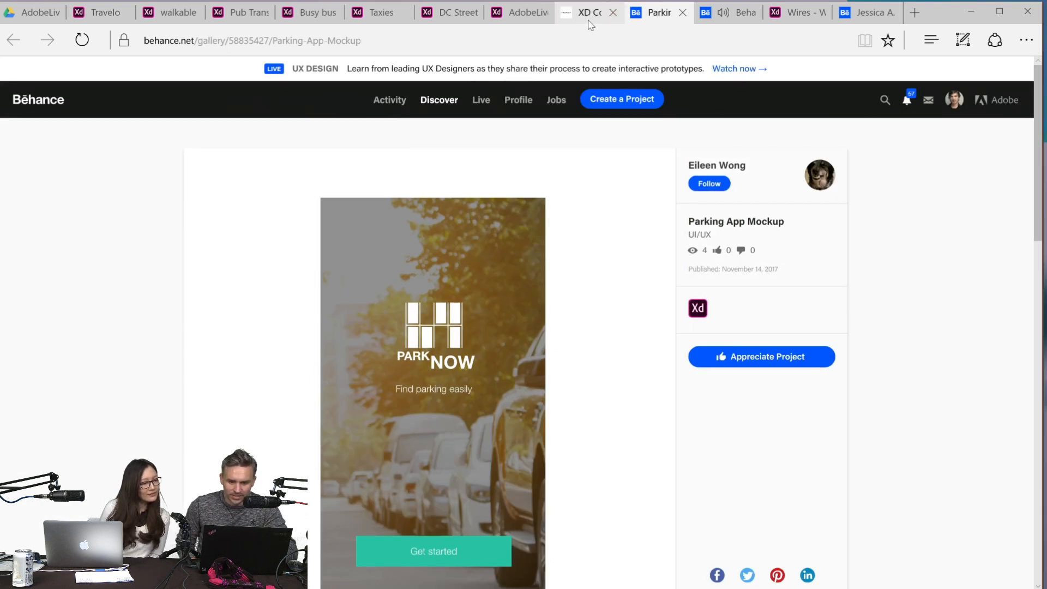
click(617, 239)
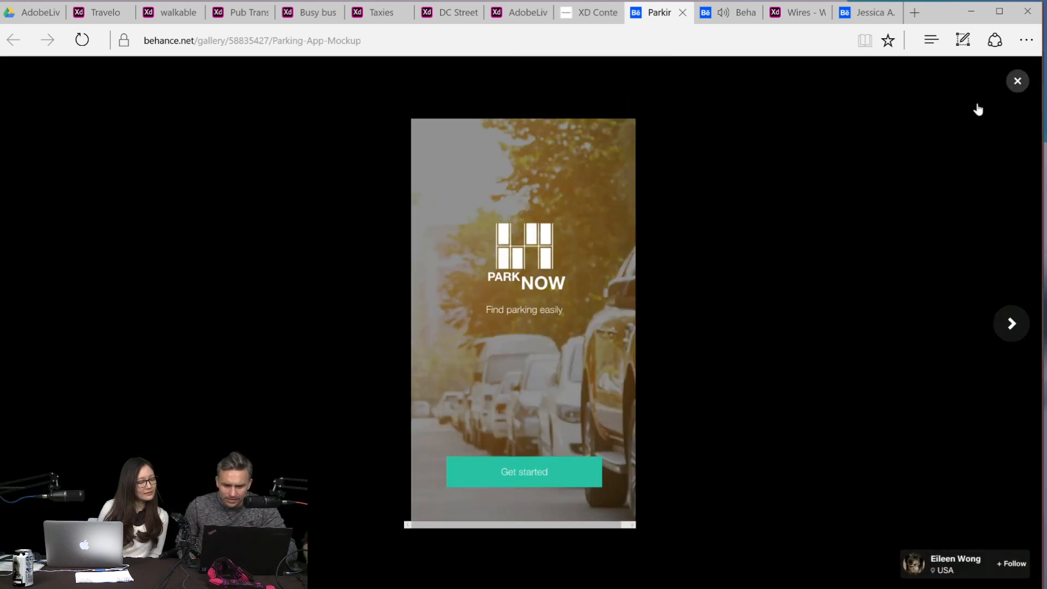
click(1017, 81)
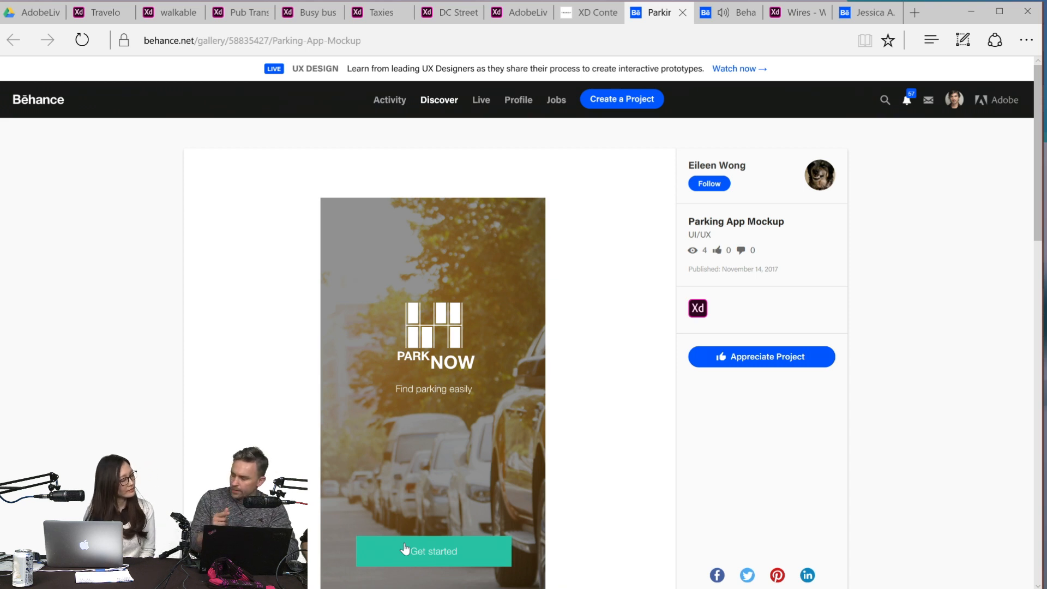
- Switch to the Wires - Web document in Adobe XD, show its publishing options and preview, and minimize it
mouse_move(539, 586)
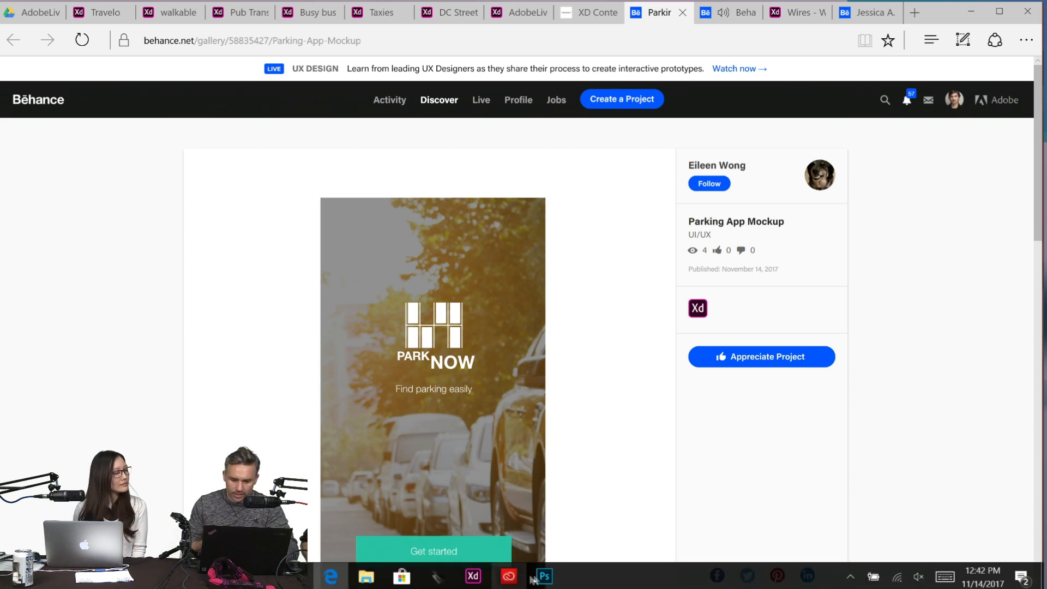
mouse_move(473, 576)
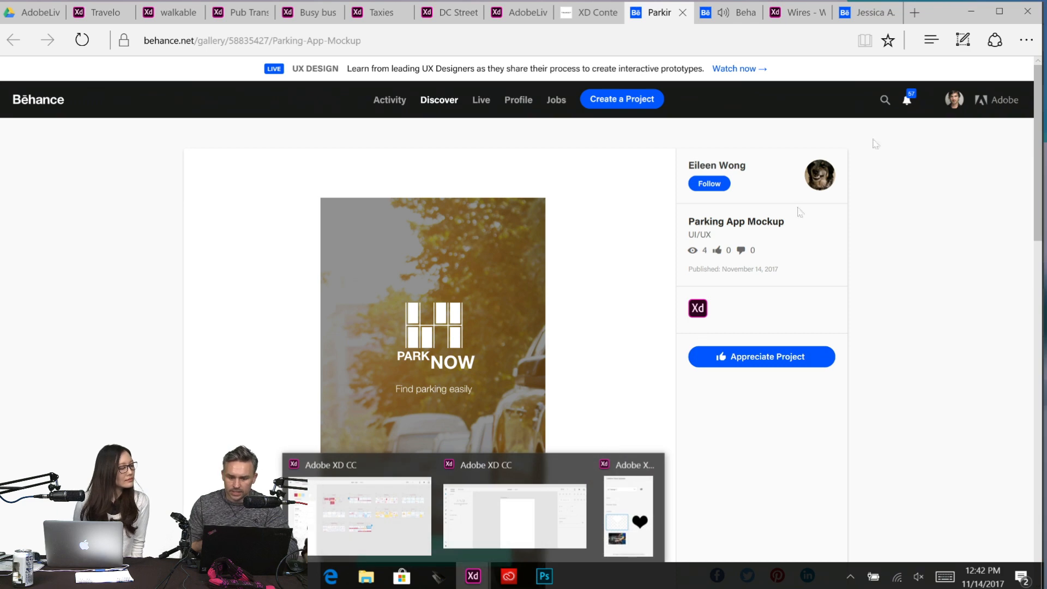
click(371, 515)
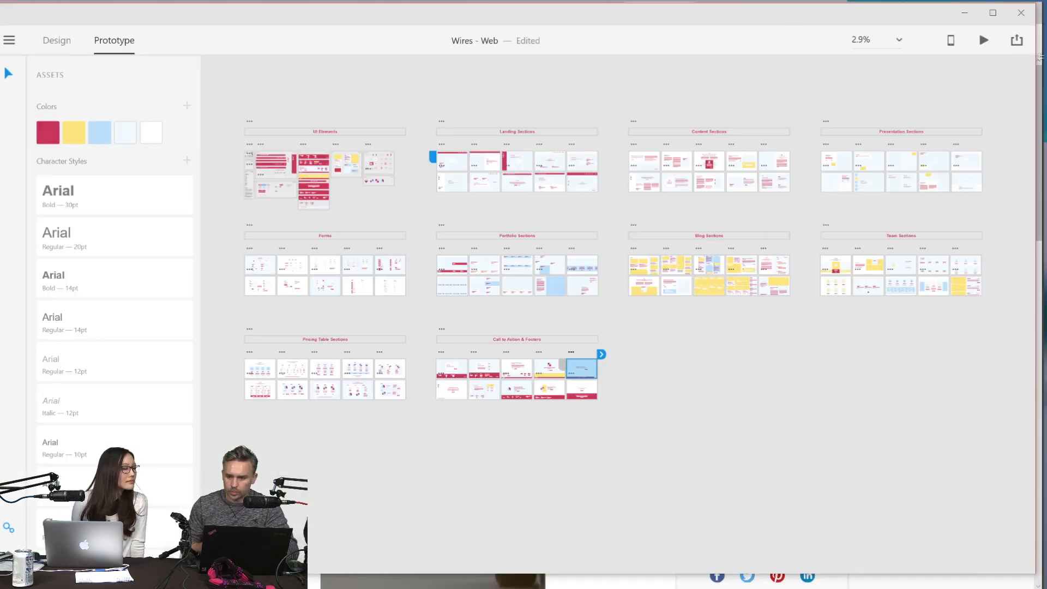
click(1010, 42)
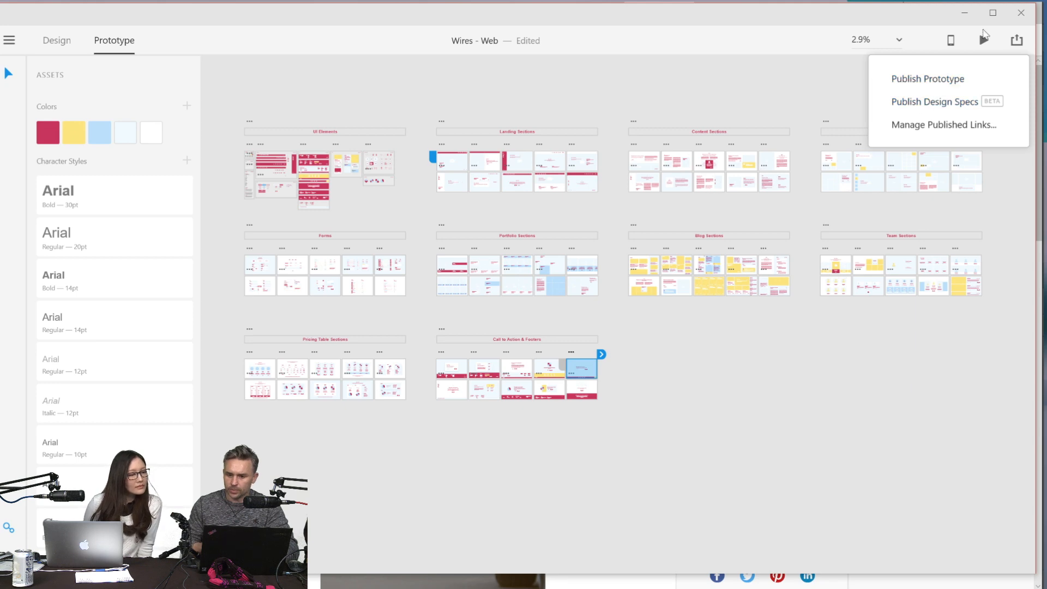
click(985, 41)
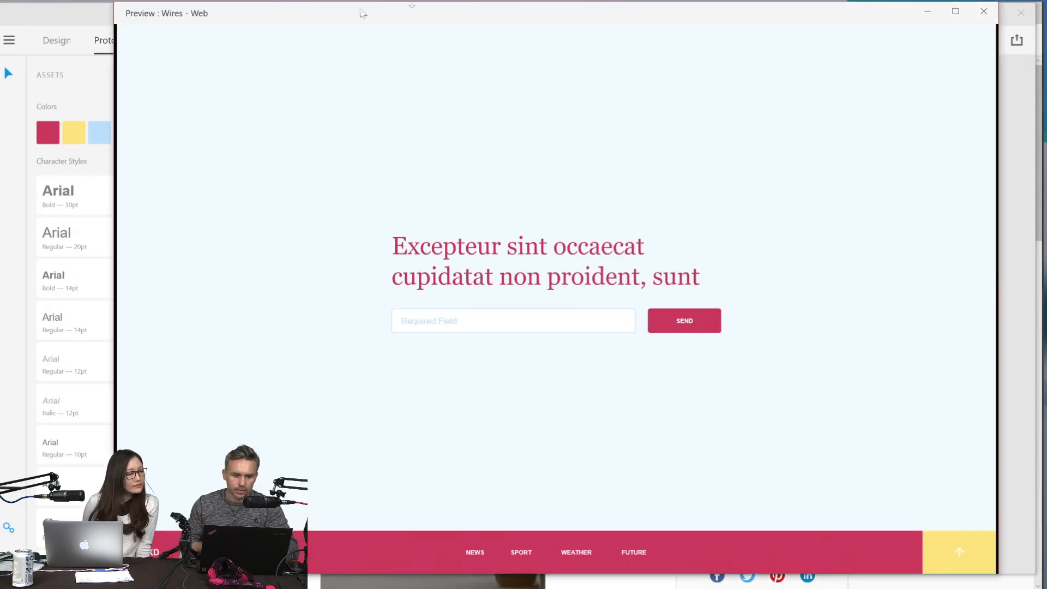
click(984, 11)
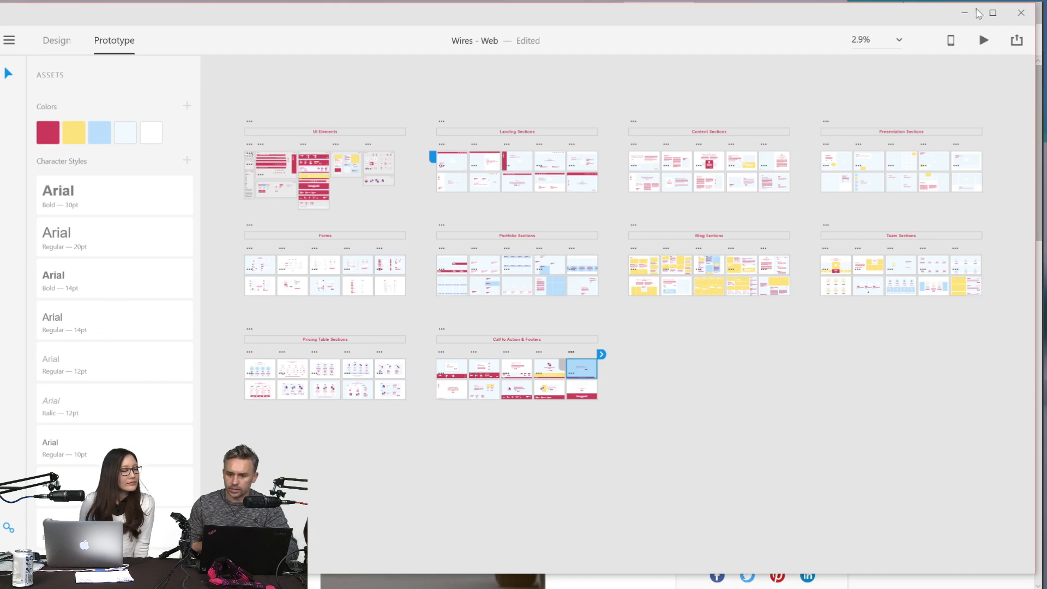
click(966, 14)
- View the Parking App Mockup's screens enlarged on Behance and check the Behance live stream page
click(596, 293)
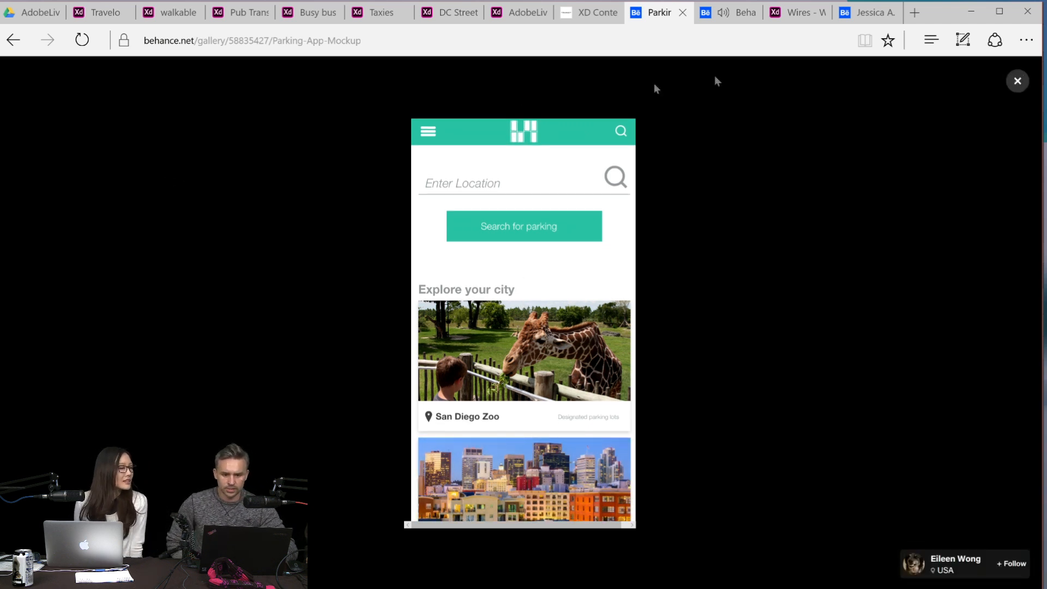
click(1013, 85)
click(602, 244)
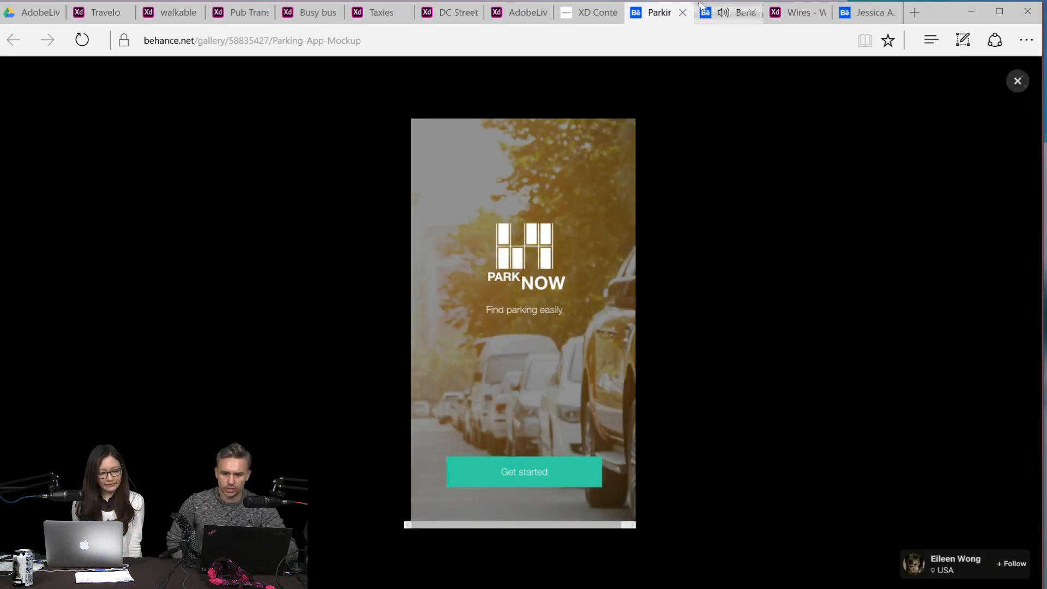
click(728, 12)
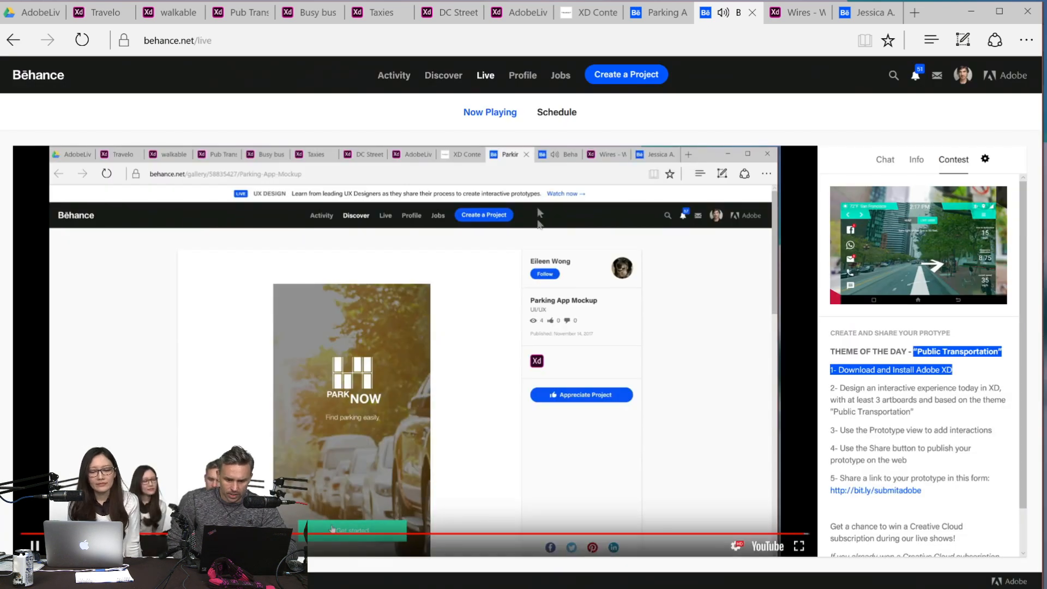
click(661, 9)
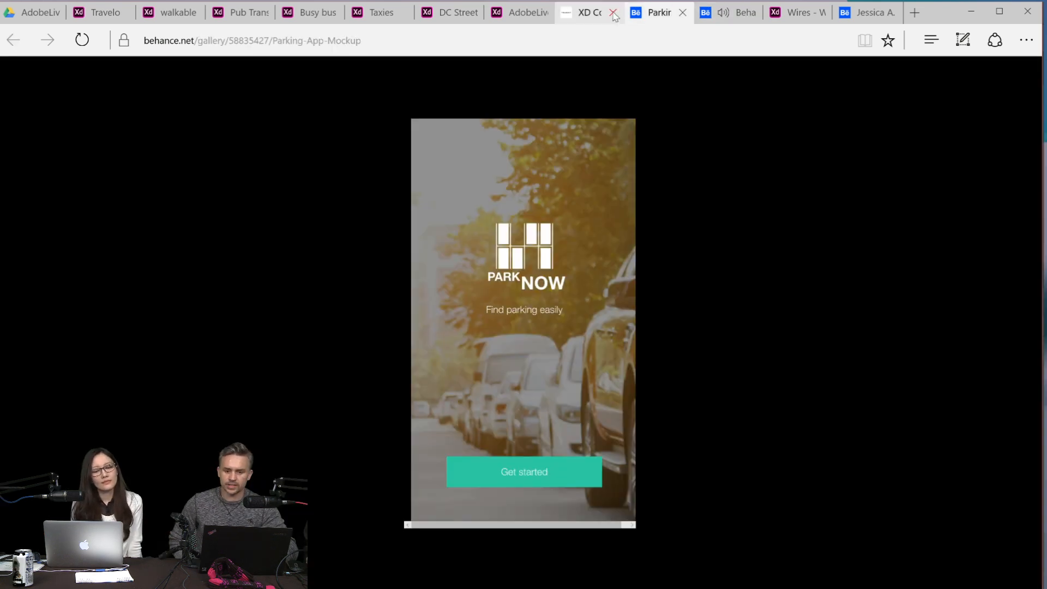
- Close the XD Contest prototype and look again at the AdobeLive, Travelo, walkable, Pub Trans NYC and Busy bus prototypes
click(613, 12)
click(521, 15)
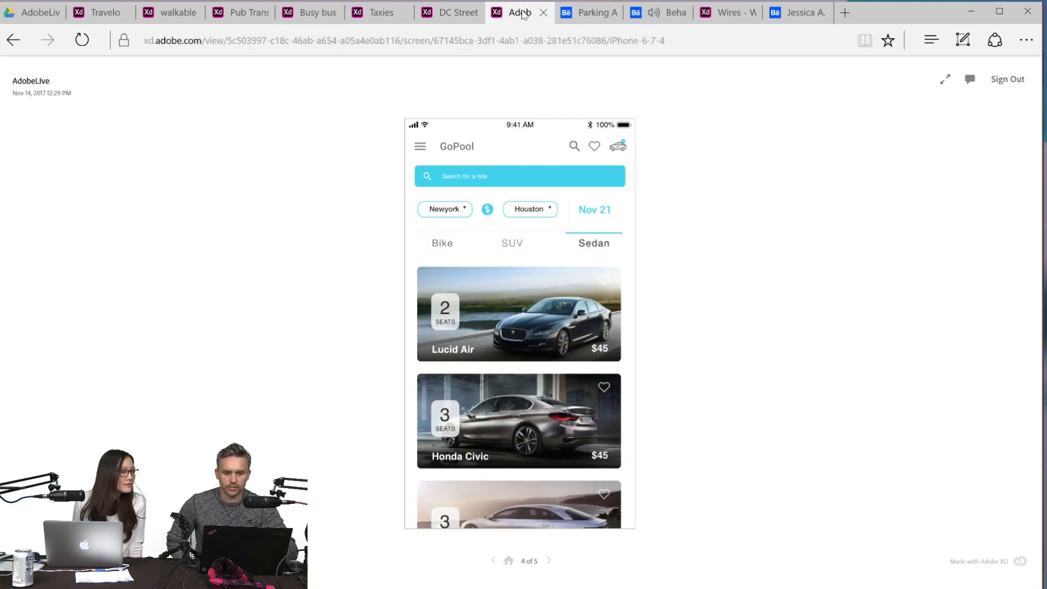
click(97, 7)
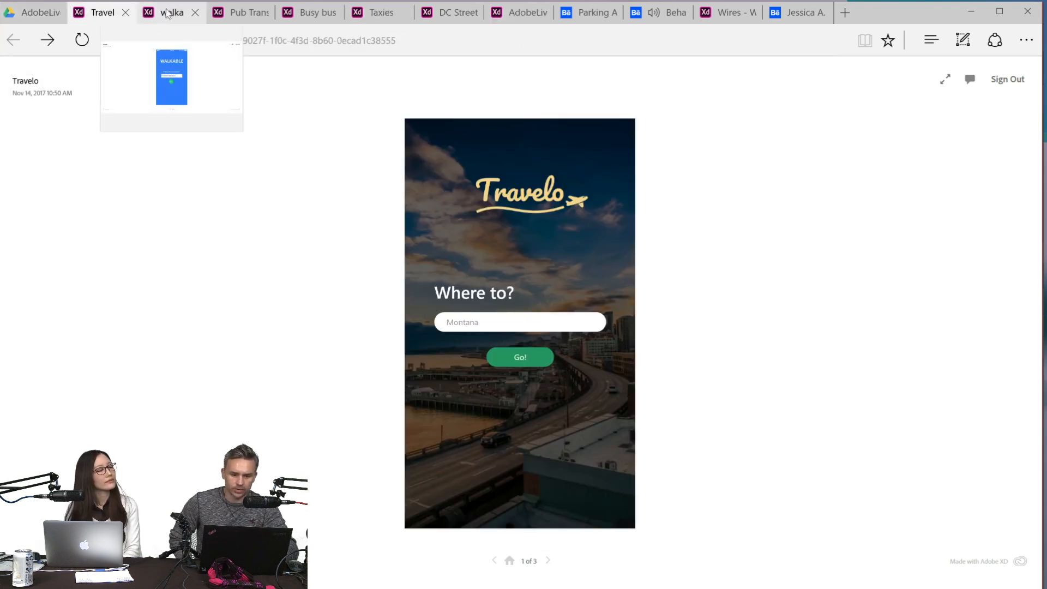
click(186, 13)
click(249, 20)
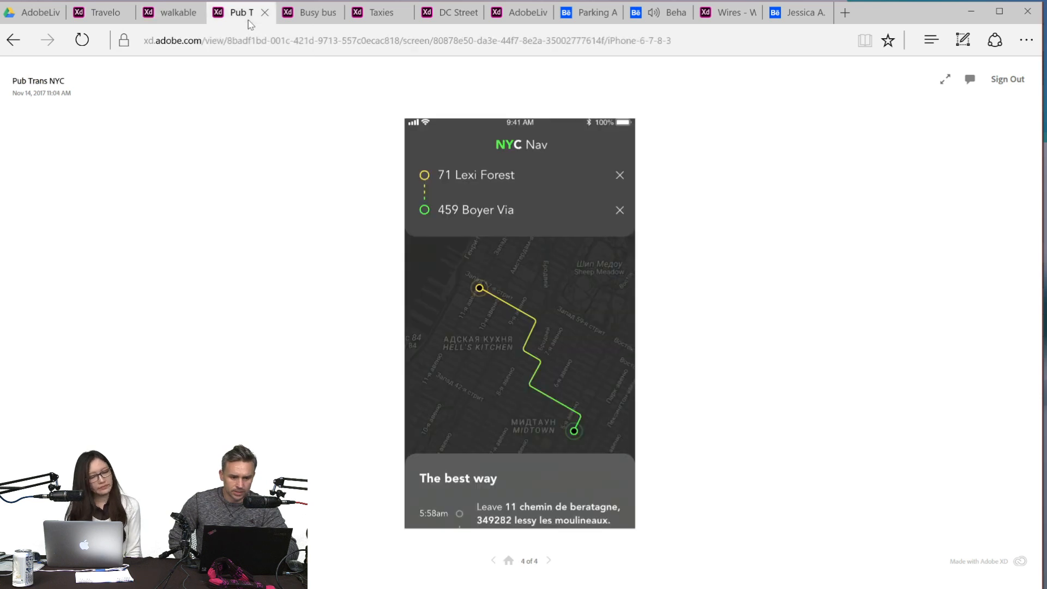
click(321, 16)
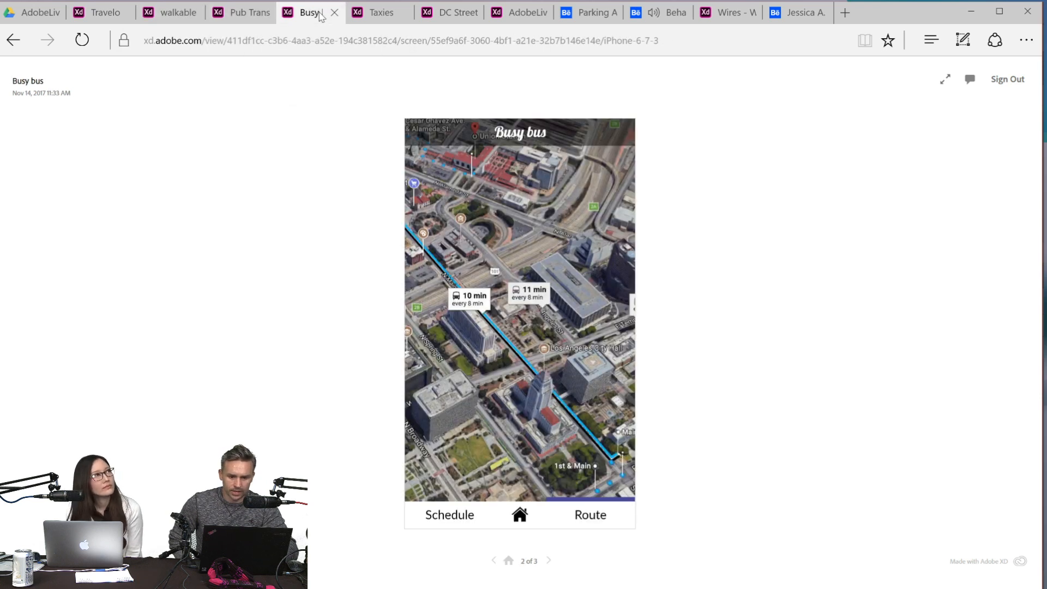
- Reload the Taxies prototype, then close its side menu to view the home screen
click(384, 10)
click(418, 134)
click(82, 41)
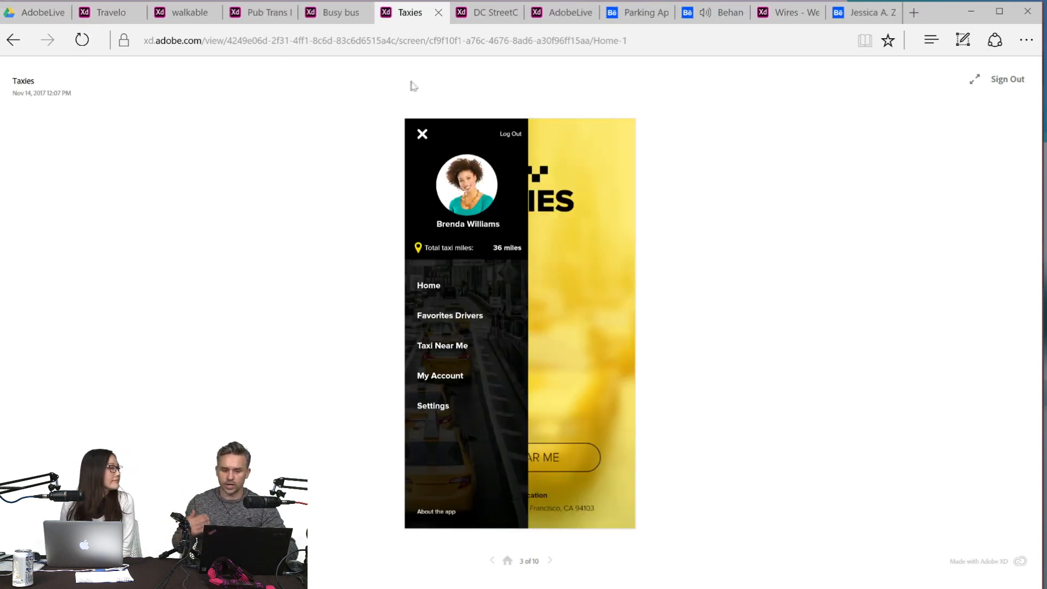
click(421, 137)
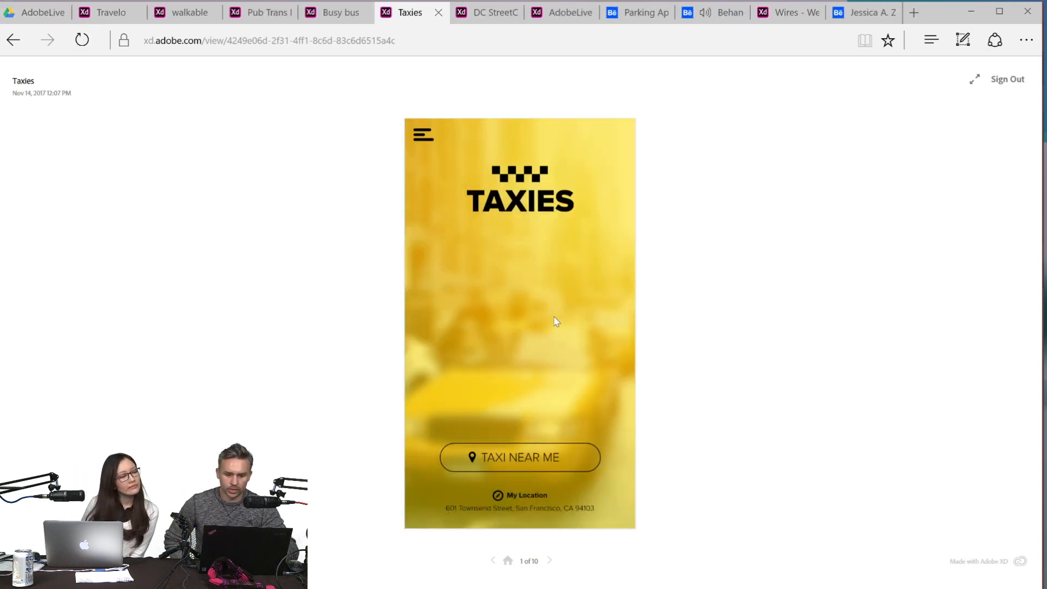
- Look at the DC StreetCar prototype again and close it
click(493, 11)
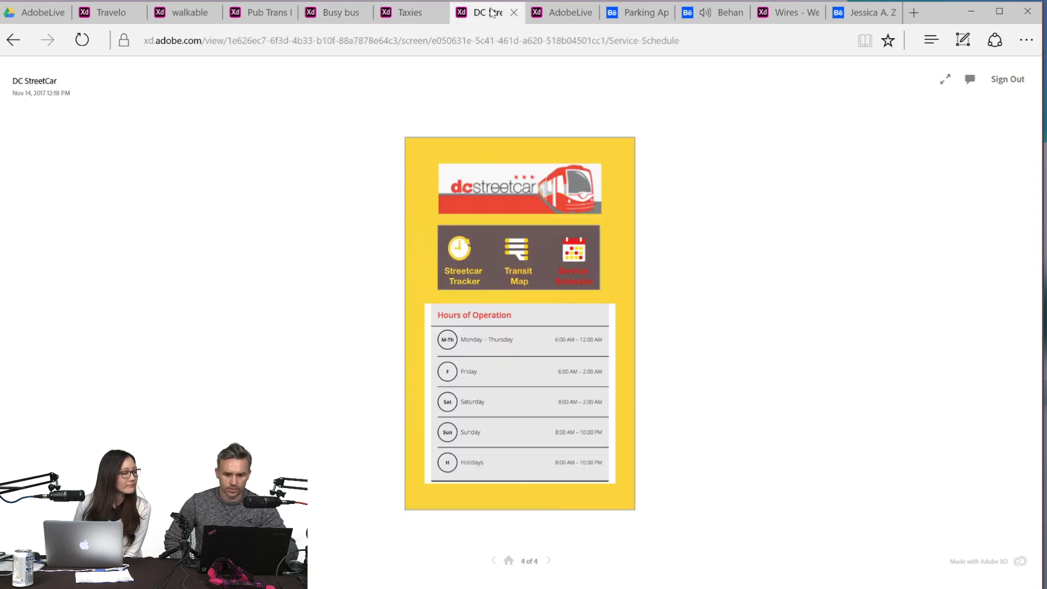
click(513, 14)
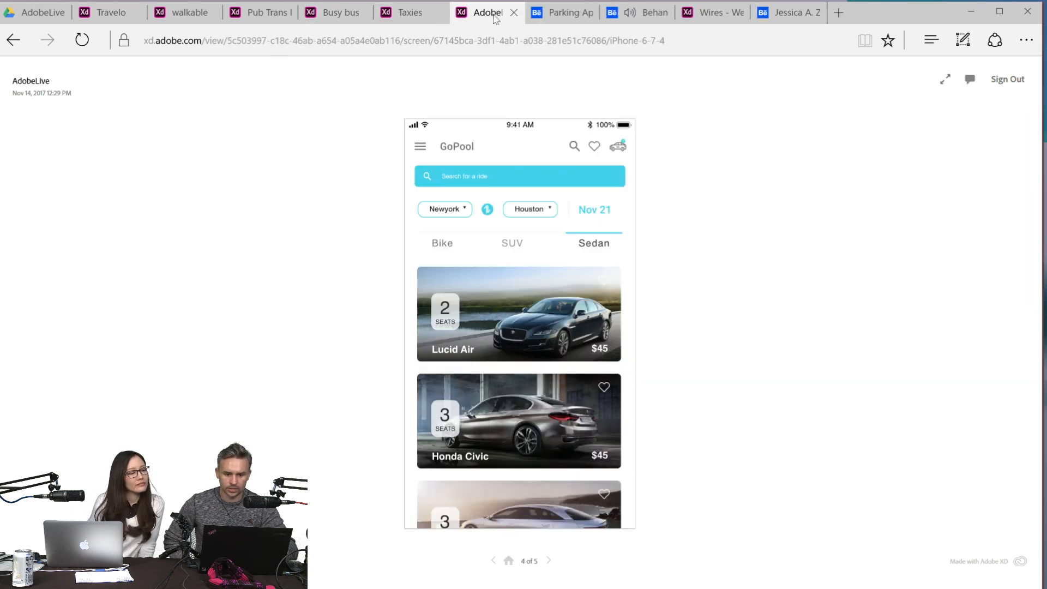
- Close the Behance live stream page and return to the Parking App Mockup
click(615, 8)
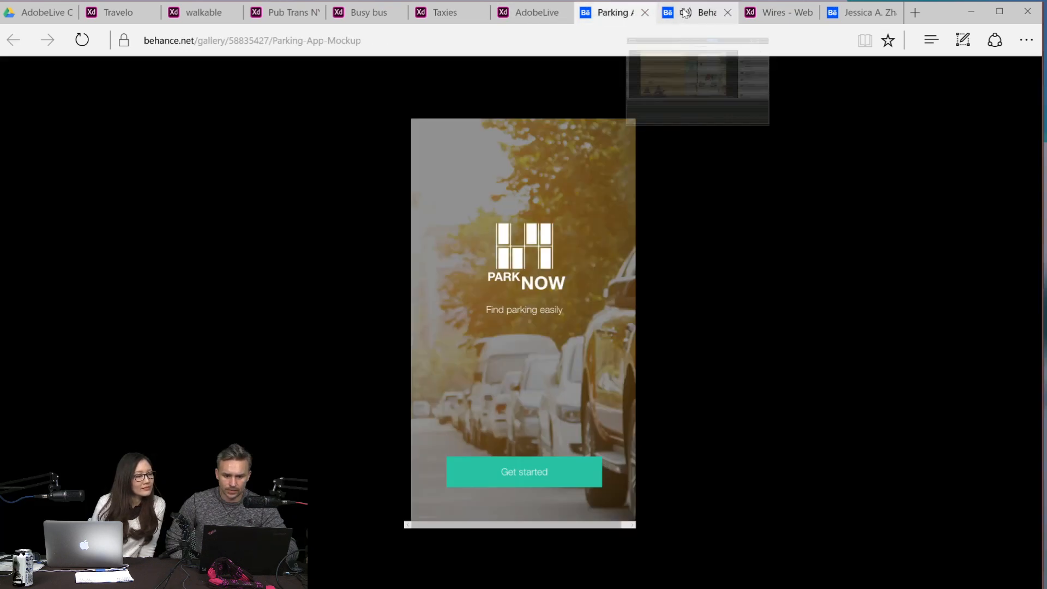
click(678, 16)
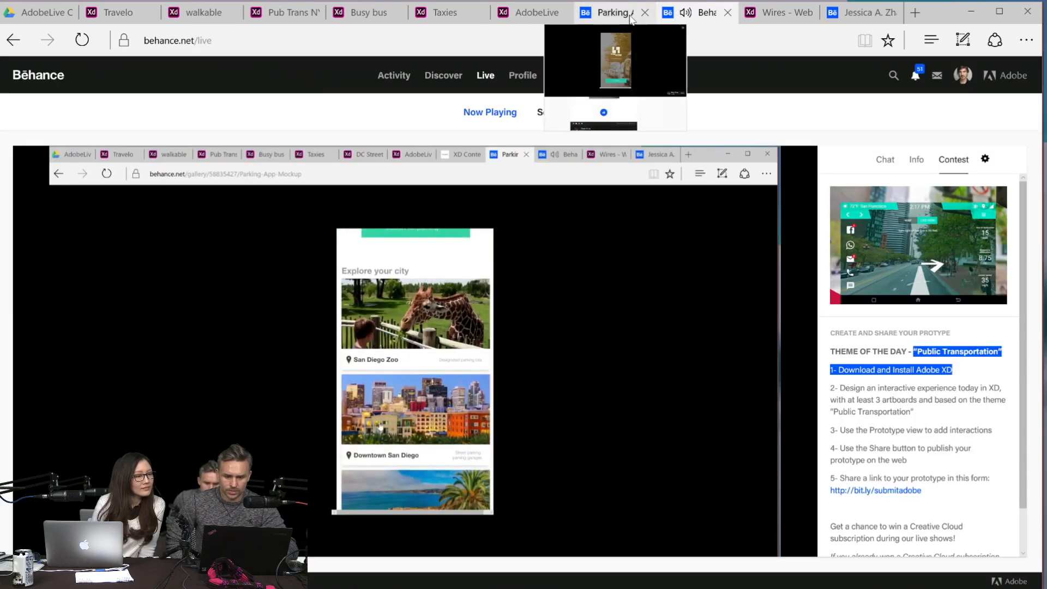
click(728, 12)
click(618, 9)
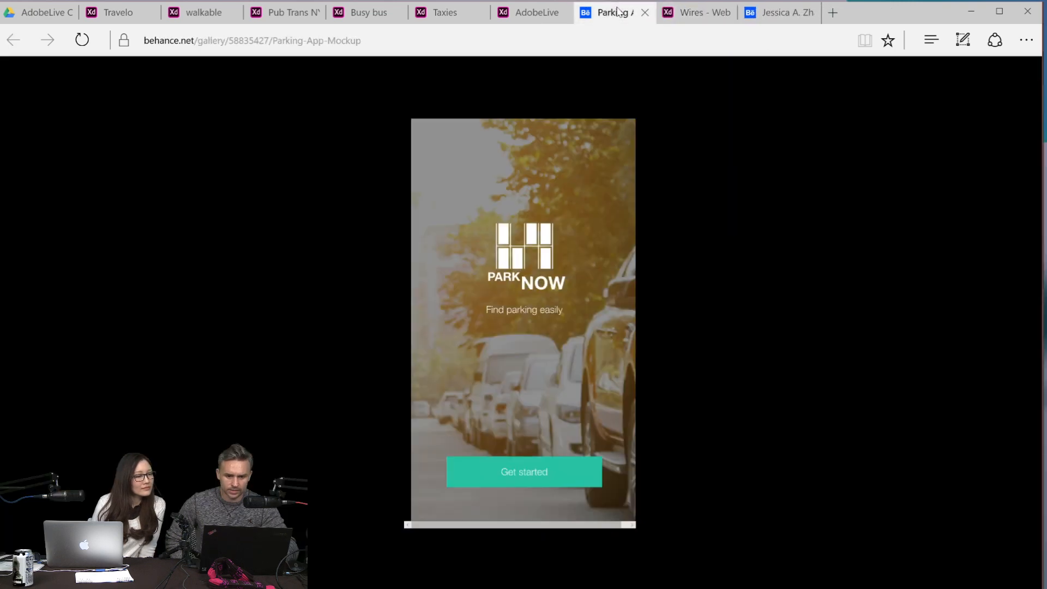
- Look at the AdobeLive prototype's side menu, the Taxies home screen, and Busy bus's home and schedule screens
click(520, 17)
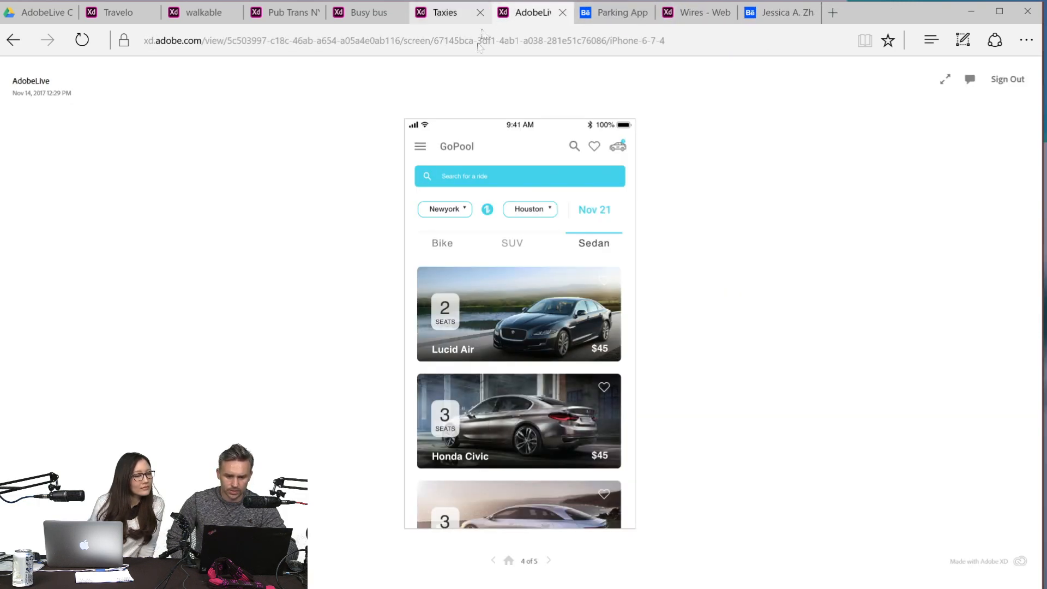
click(420, 147)
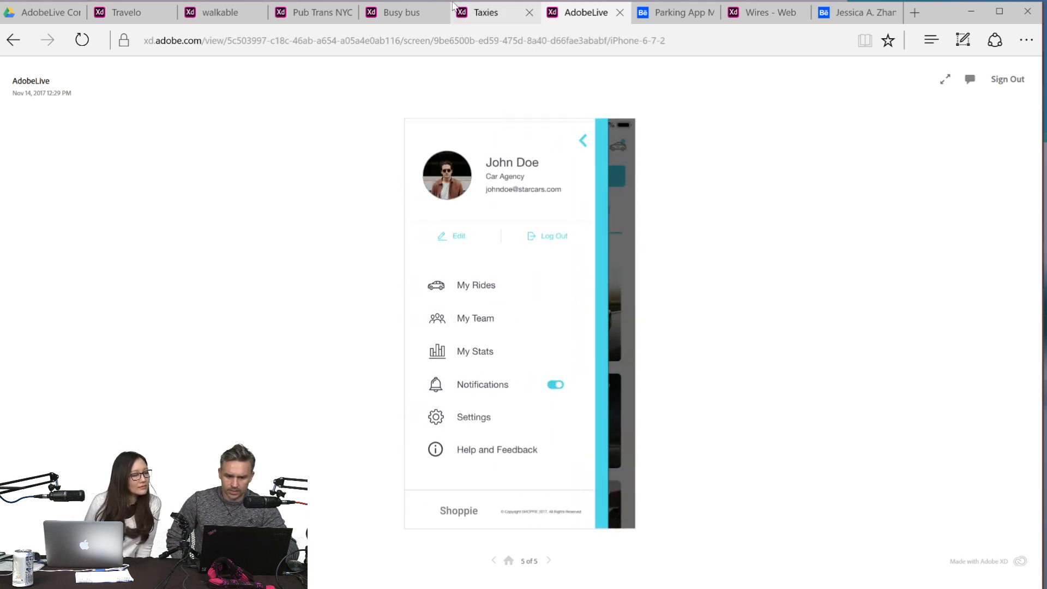
click(494, 12)
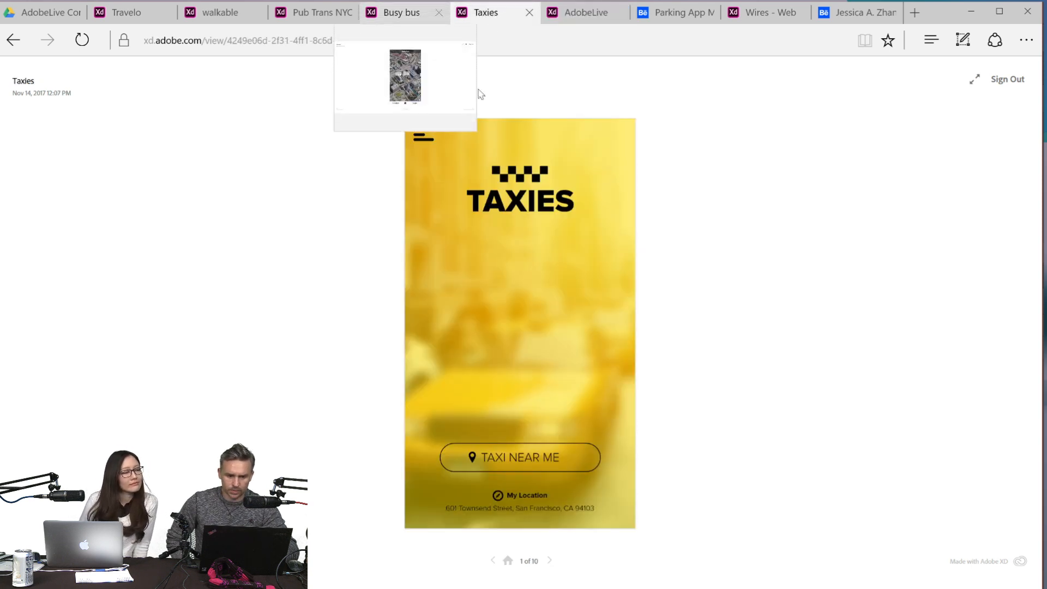
click(395, 9)
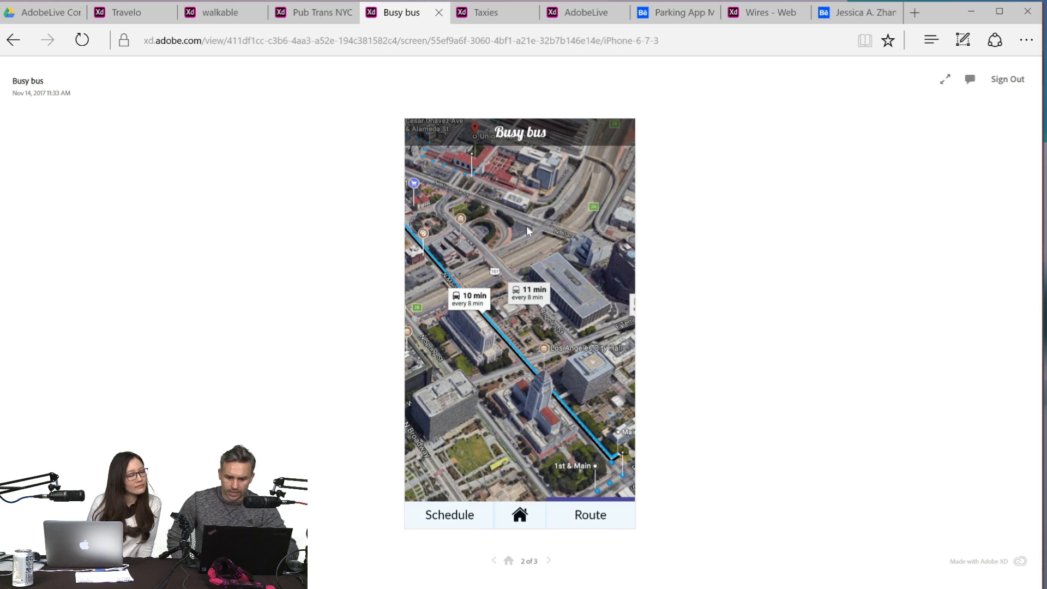
click(519, 515)
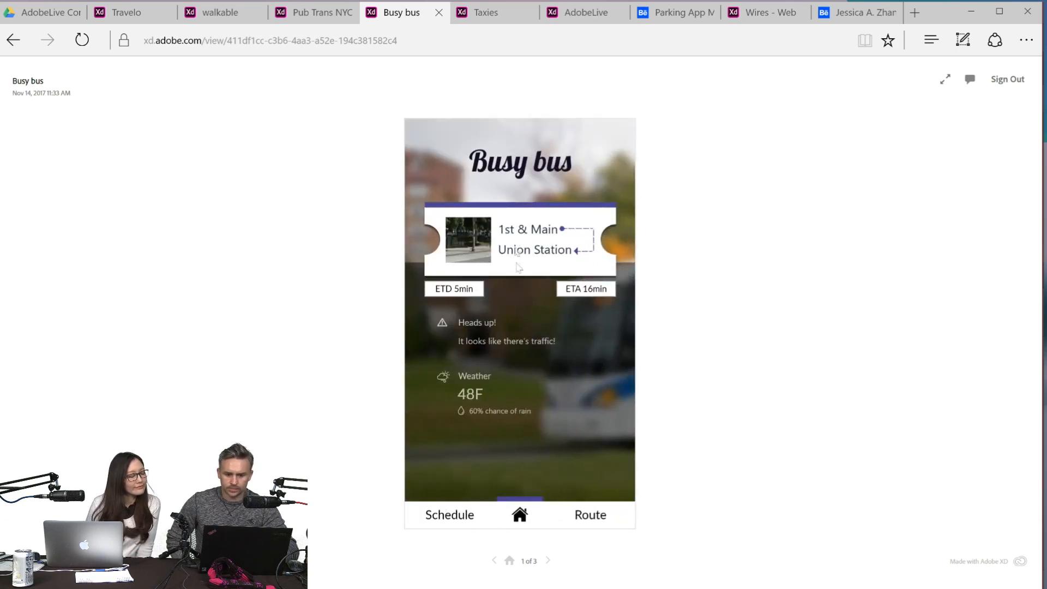
click(457, 527)
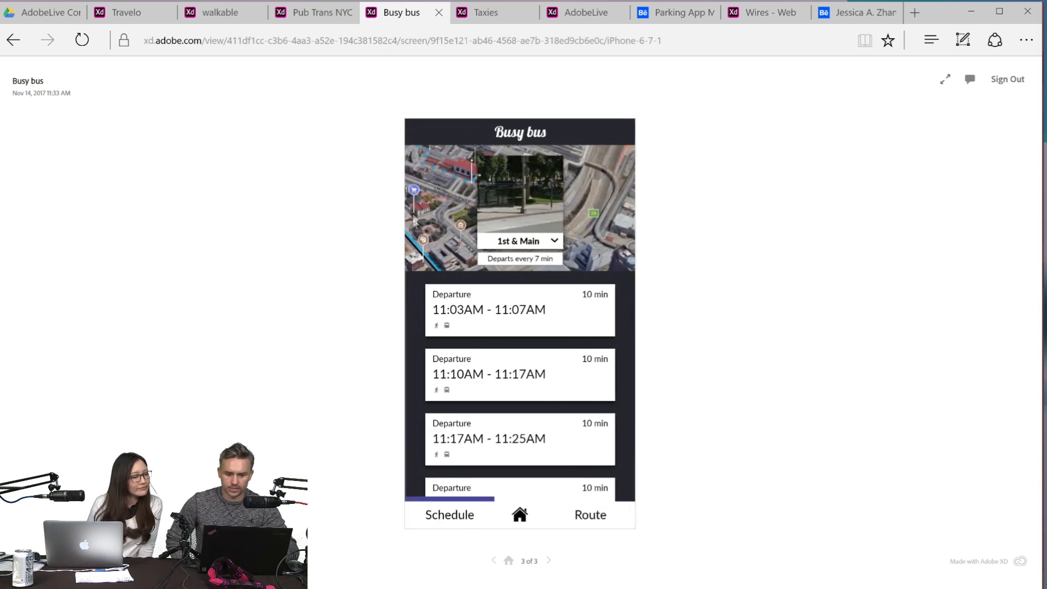
- Compare Pub Trans NYC's route screen, walkable's result screen after Go!, and Travelo's list of Montana cities
click(315, 7)
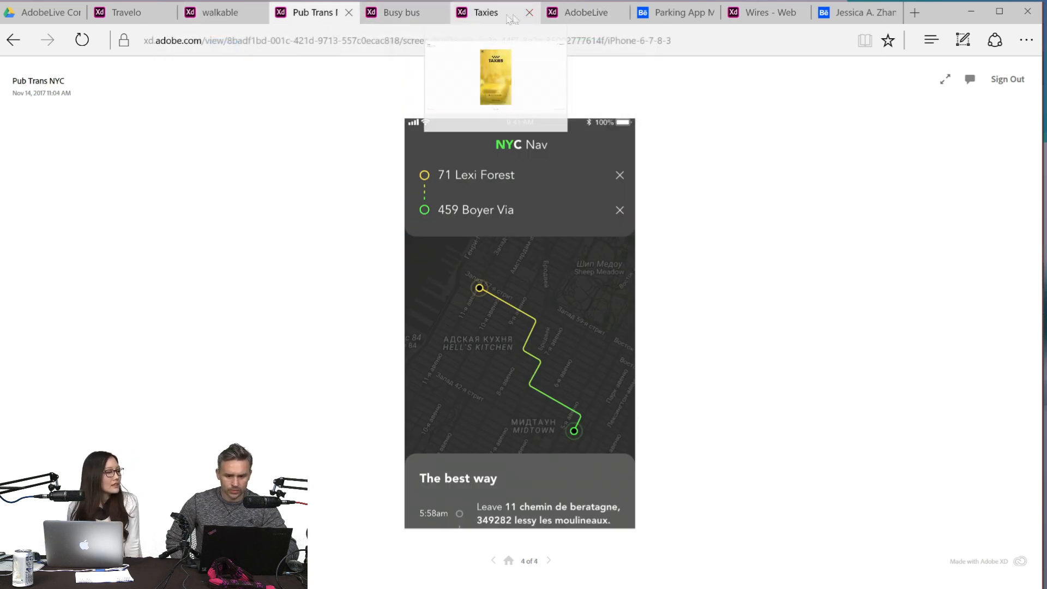
click(224, 9)
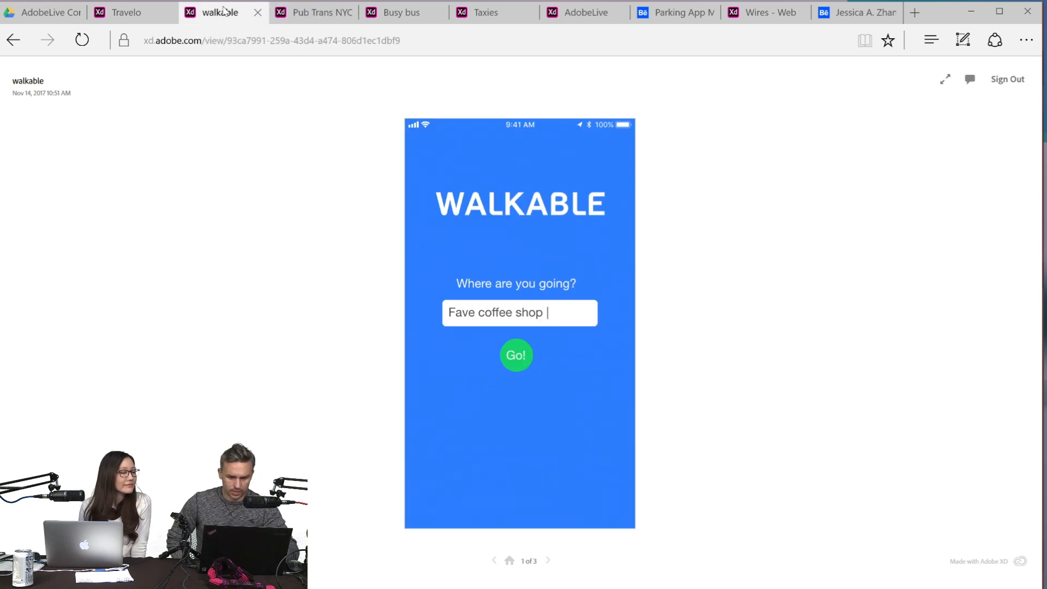
click(515, 356)
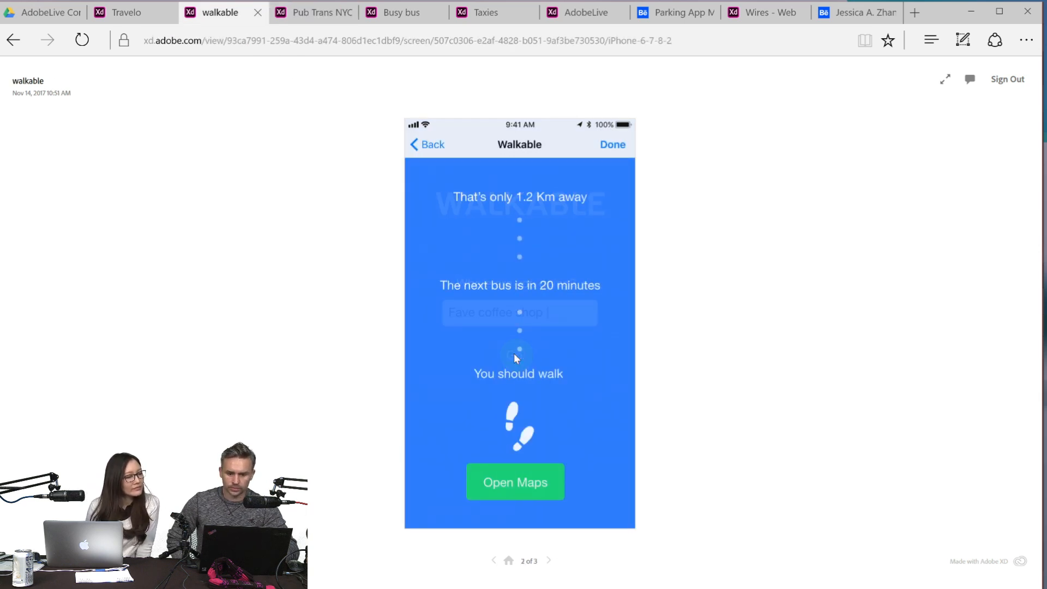
click(145, 9)
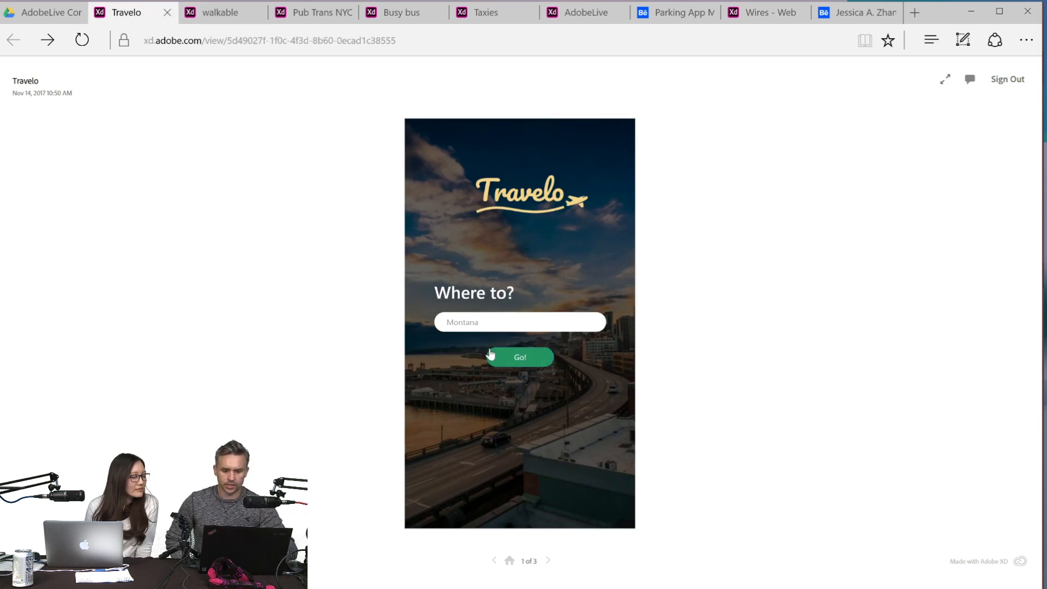
click(510, 356)
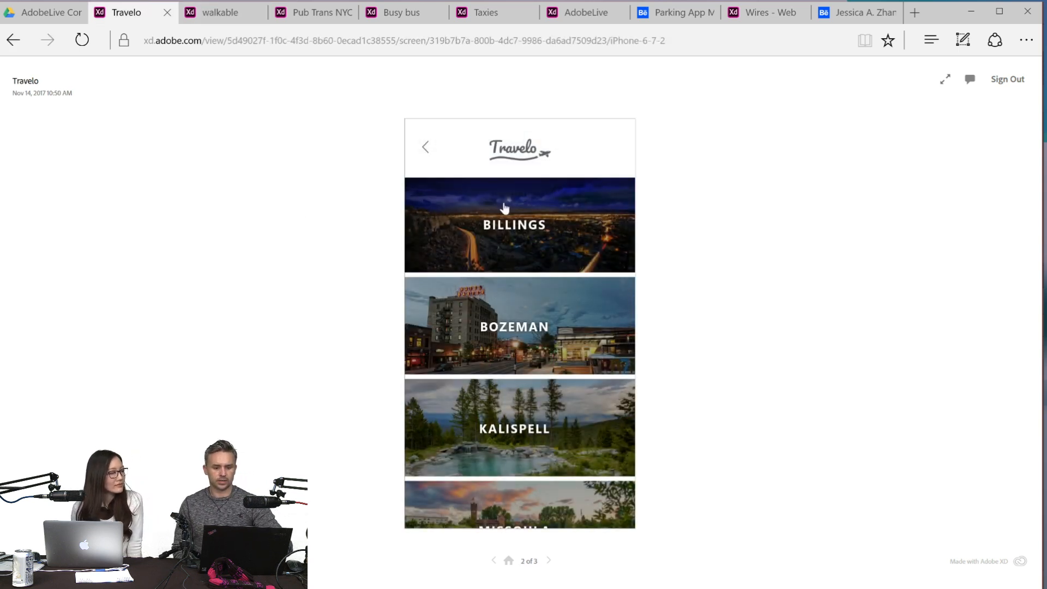
scroll(505, 209, down, 1)
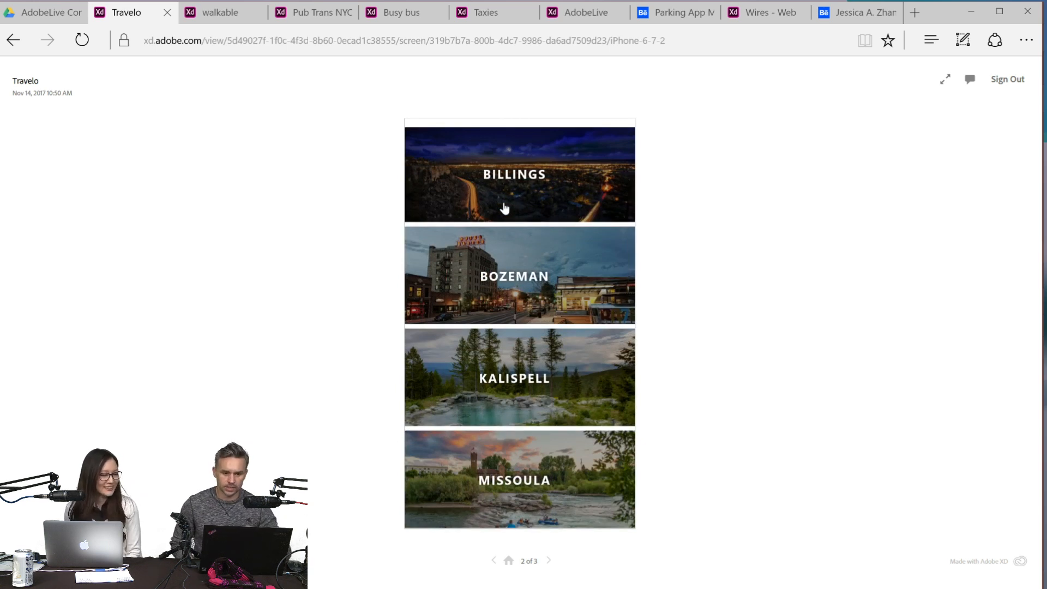
- Close the walkable prototype and bring up the Busy bus prototype
click(208, 21)
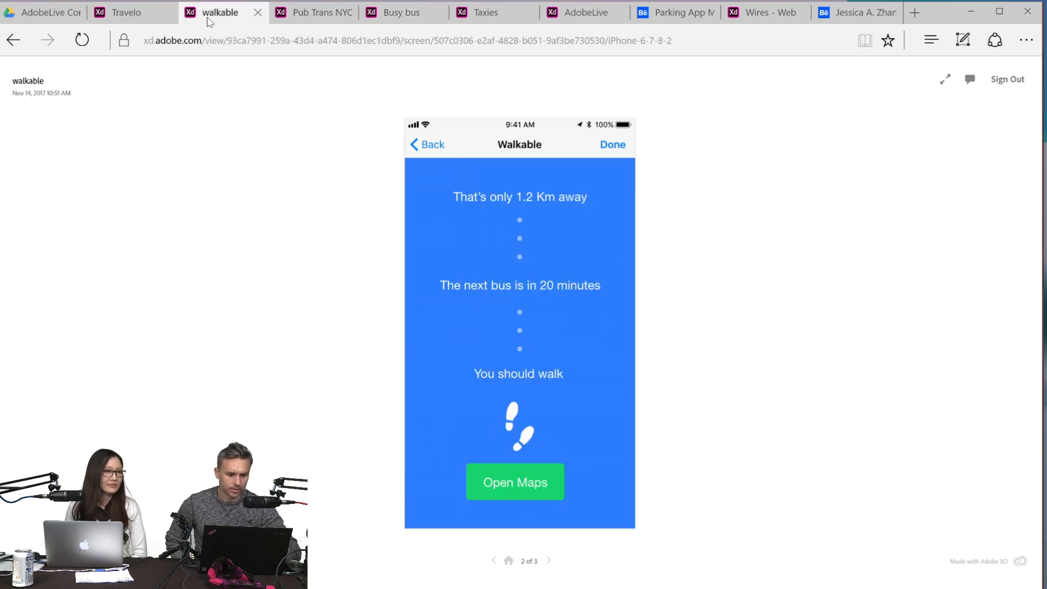
click(257, 14)
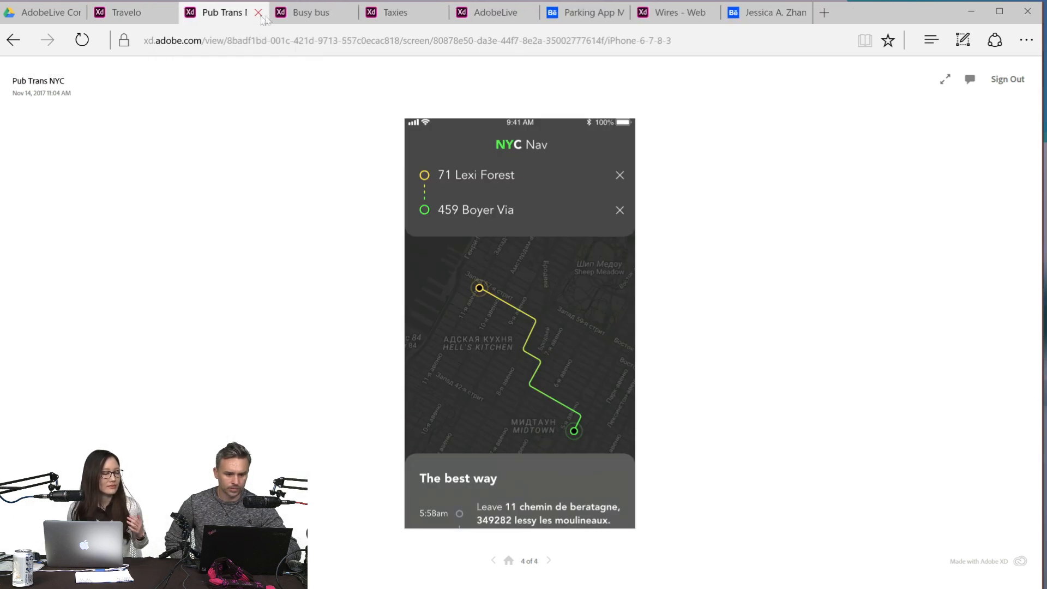
click(307, 17)
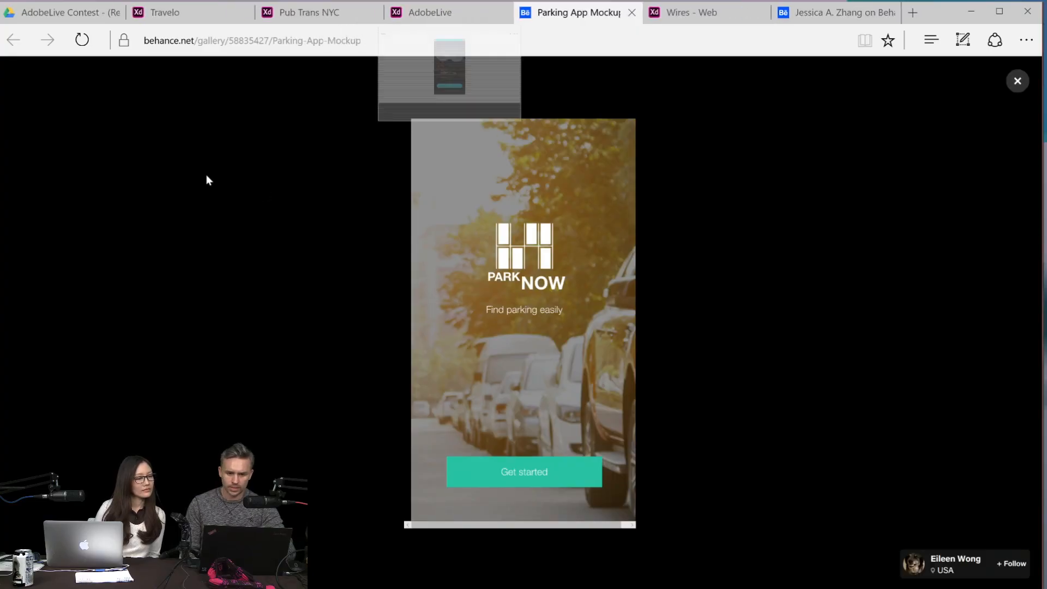
- Leave the Parking App Mockup's enlarged view, then close the AdobeLive prototype's side menu to look through its Sedan list
click(1018, 82)
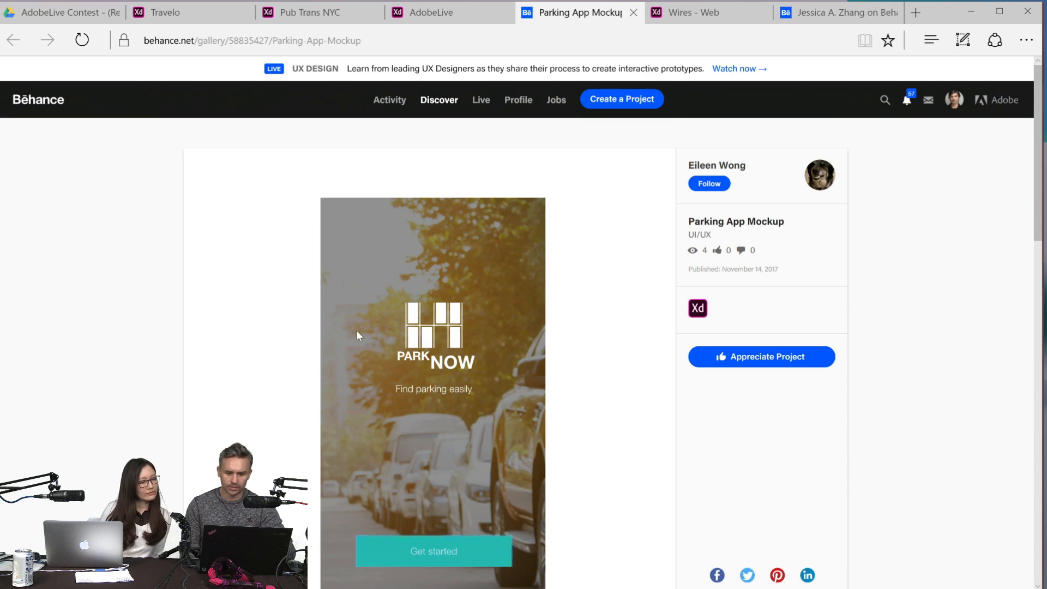
click(456, 11)
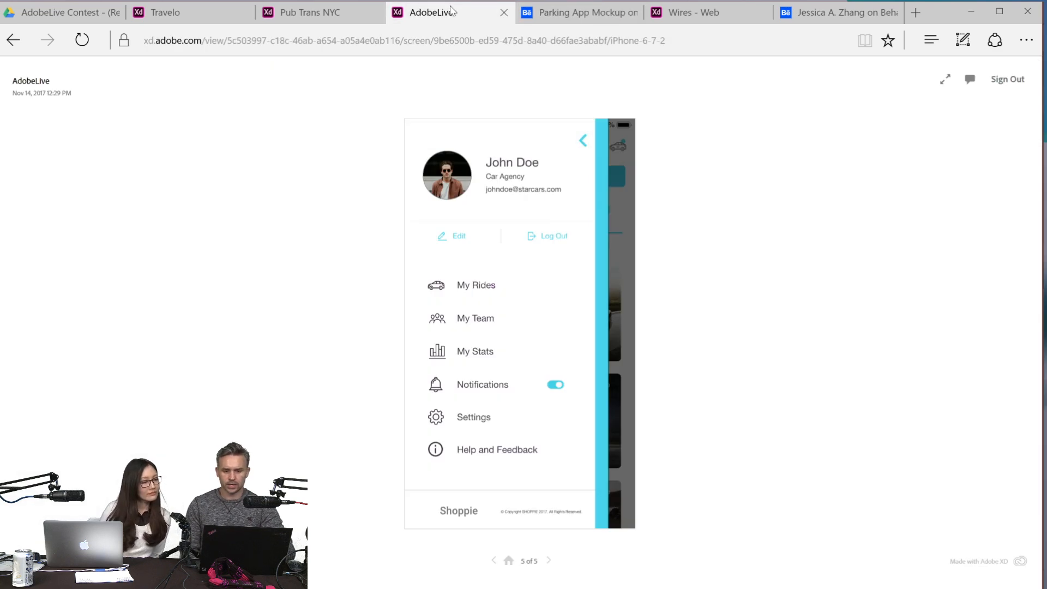
click(583, 141)
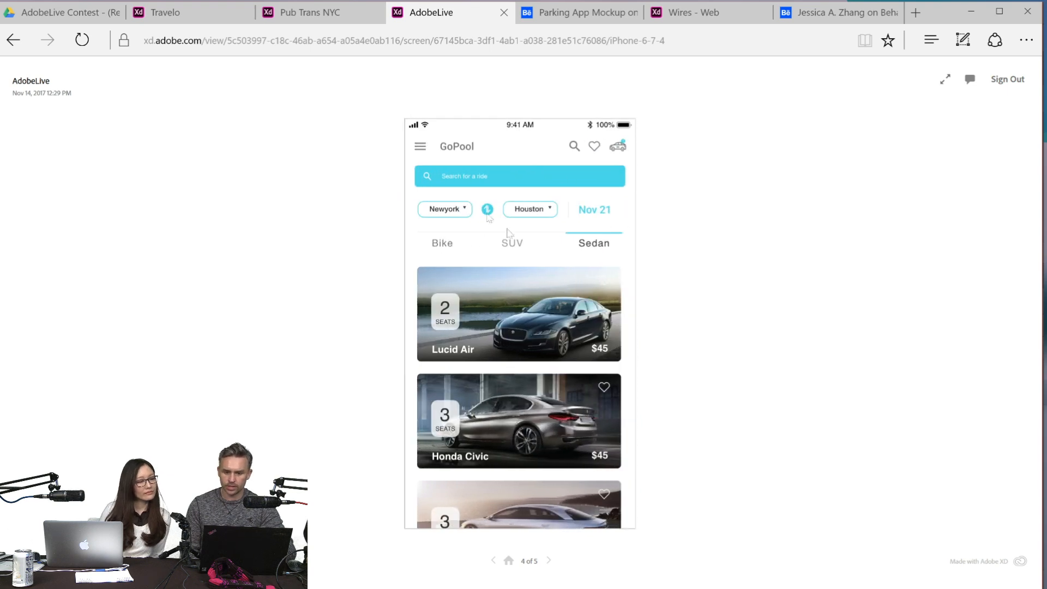
scroll(497, 382, down, 3)
scroll(496, 381, up, 3)
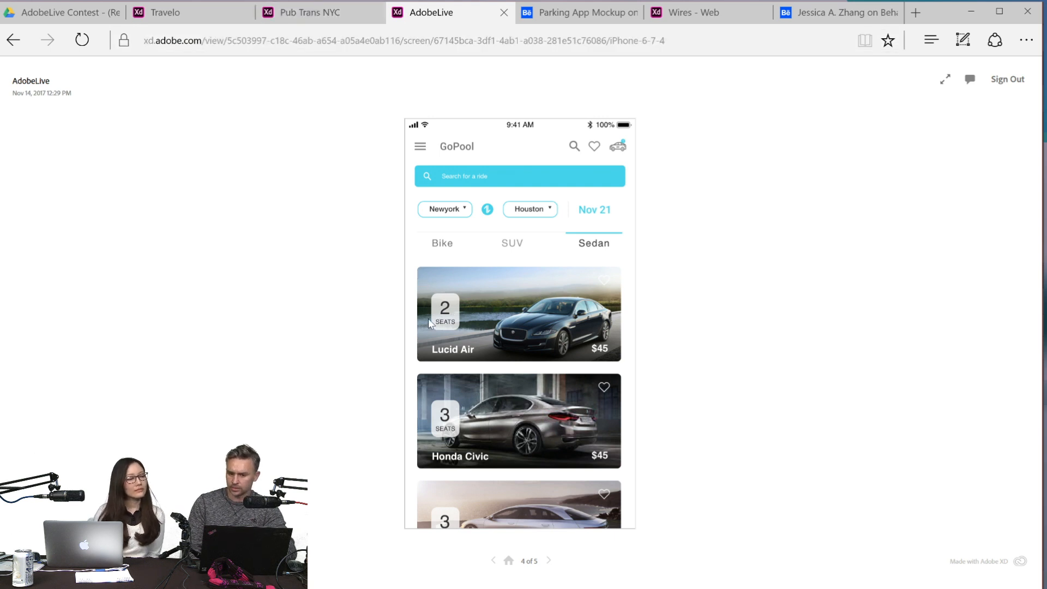
- Step back through the Pub Trans NYC prototype to its opening NYC Nav screen
click(322, 17)
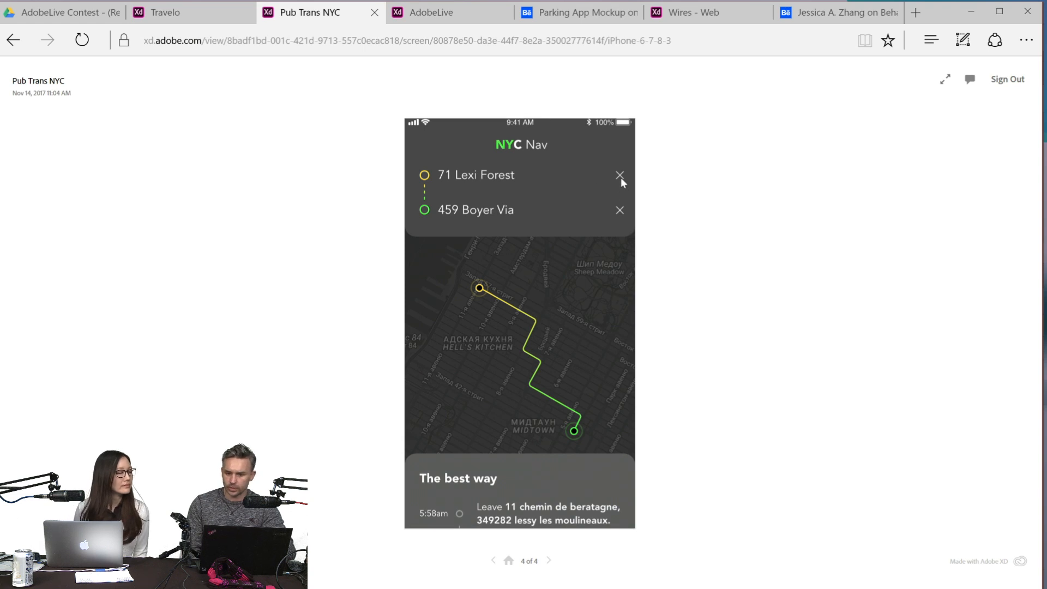
click(492, 561)
click(492, 561)
click(492, 561)
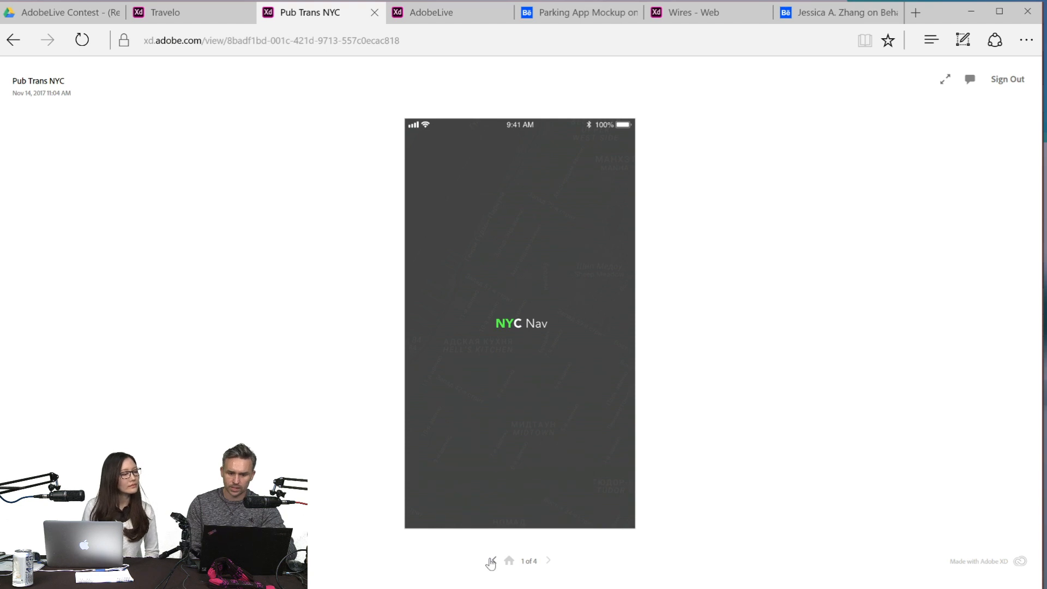
- Page through the Travelo prototype from its Where to? screen to the Billings page and look over the reviews
click(174, 13)
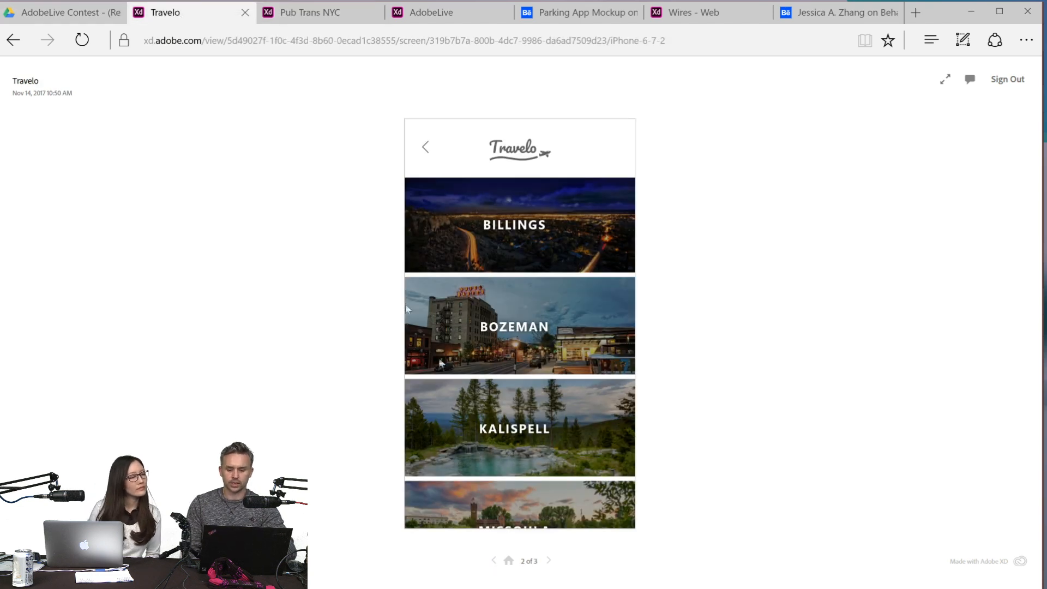
click(493, 560)
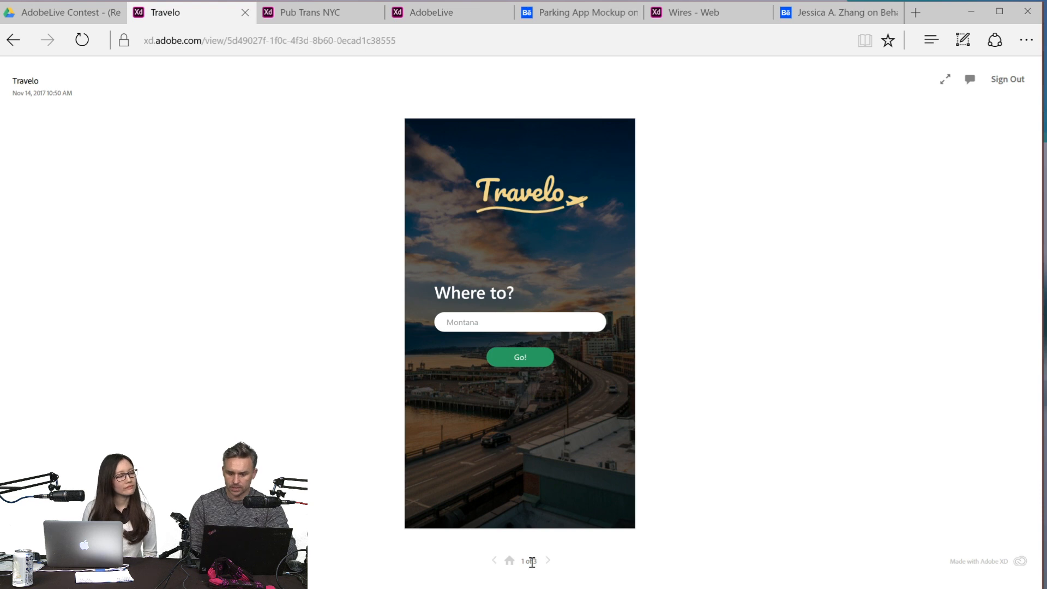
click(549, 562)
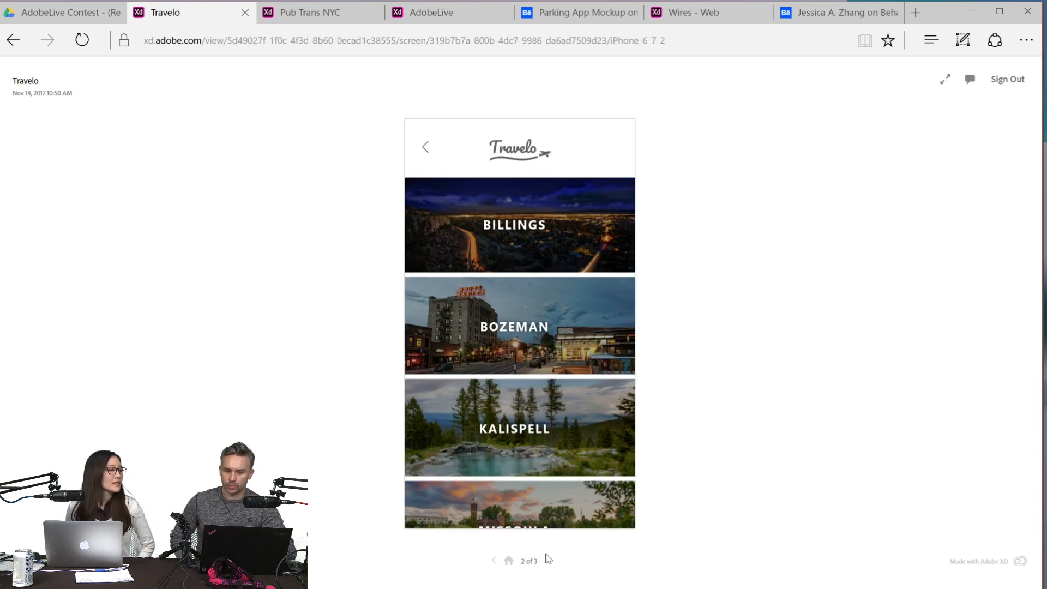
click(549, 561)
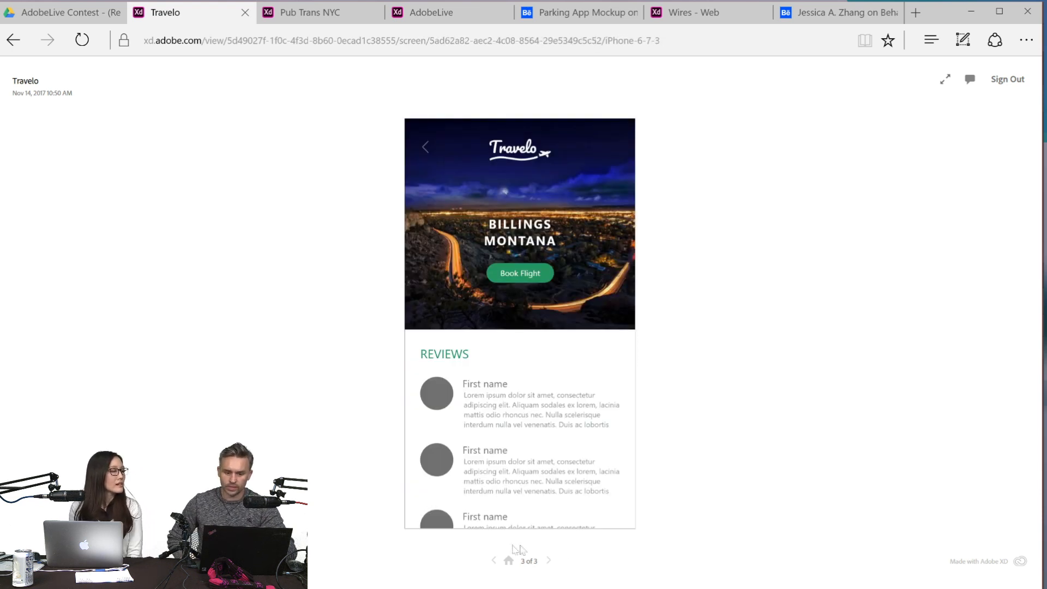
scroll(518, 342, down, 3)
scroll(519, 342, up, 3)
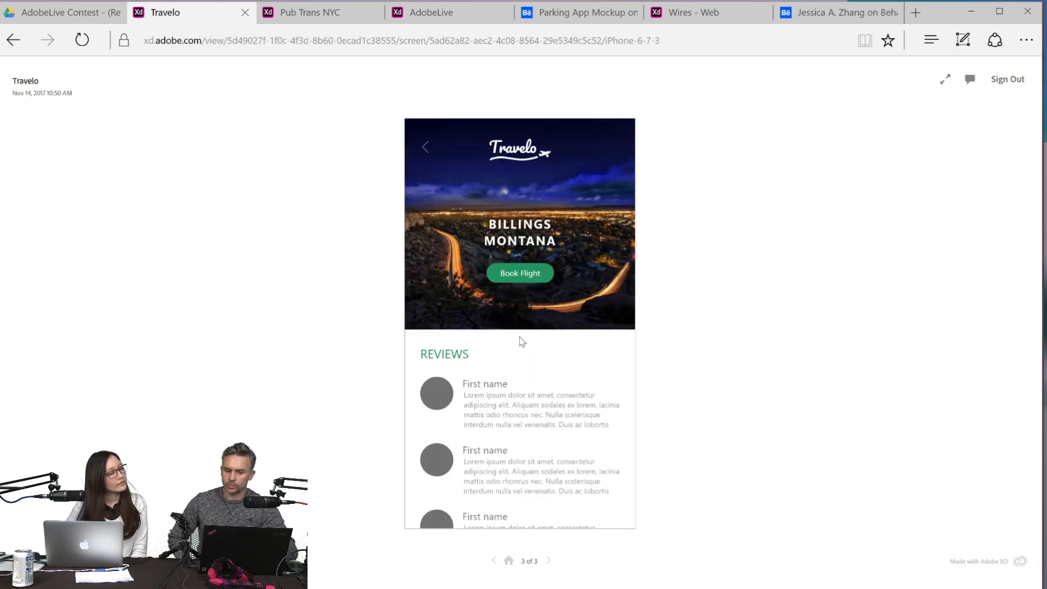
- Compare the Pub Trans NYC, AdobeLive and Parking App Mockup entries again, and open the AdobeLive prototype's side menu
click(294, 15)
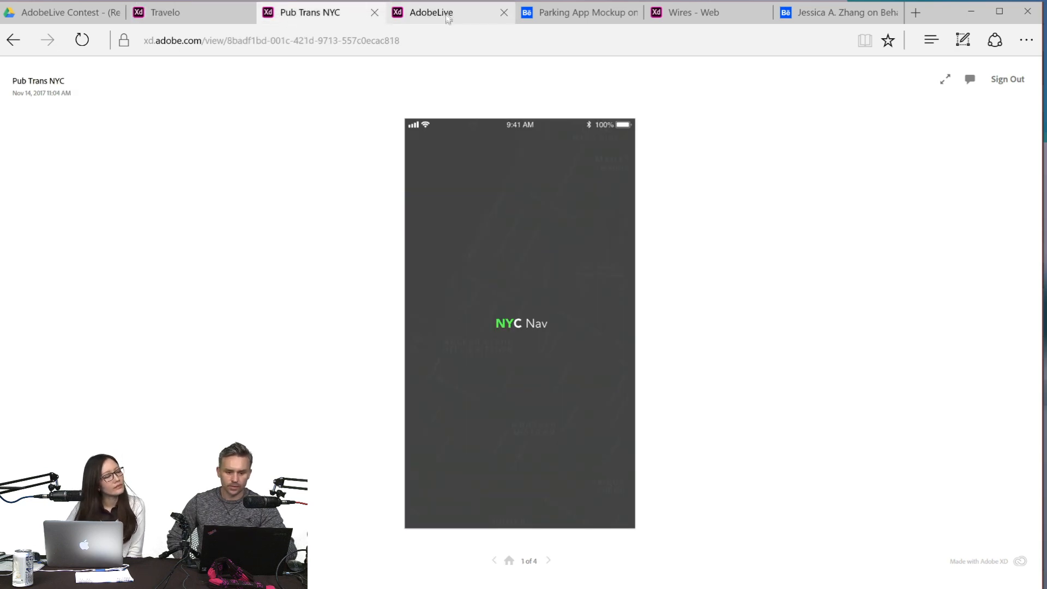
click(446, 19)
click(557, 8)
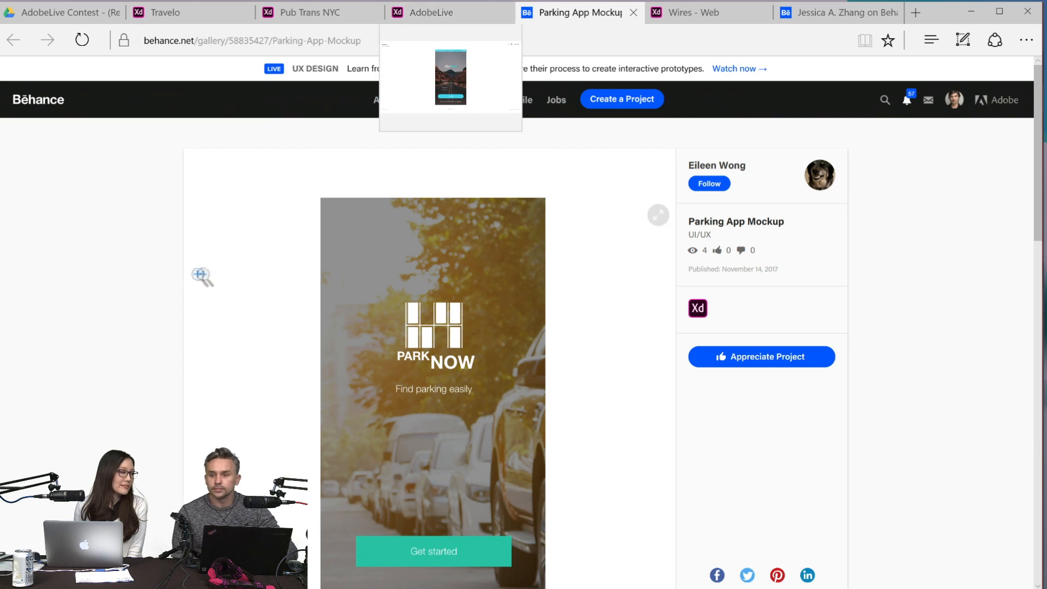
click(460, 11)
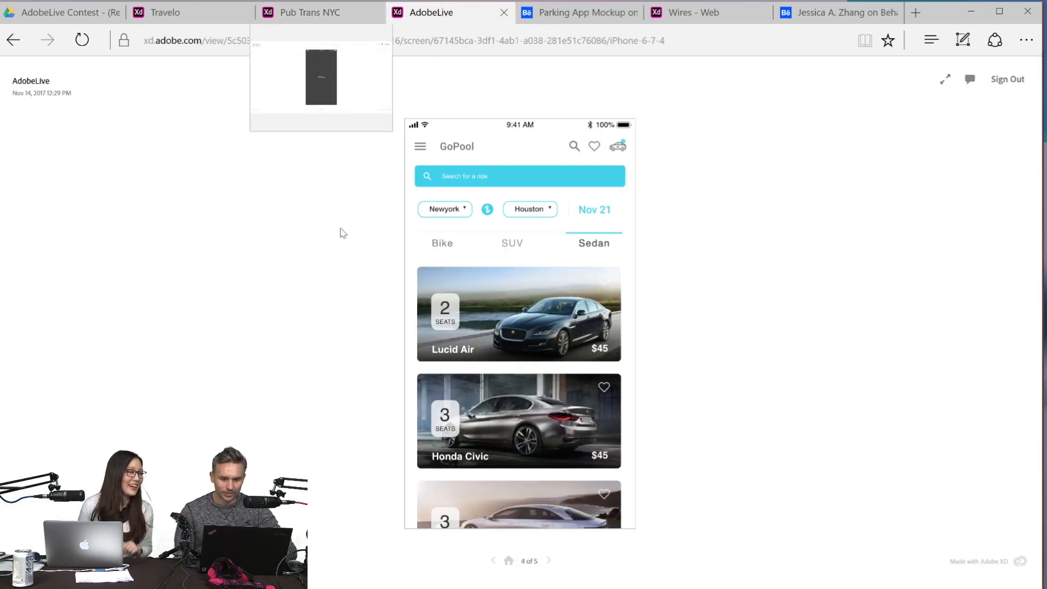
click(419, 149)
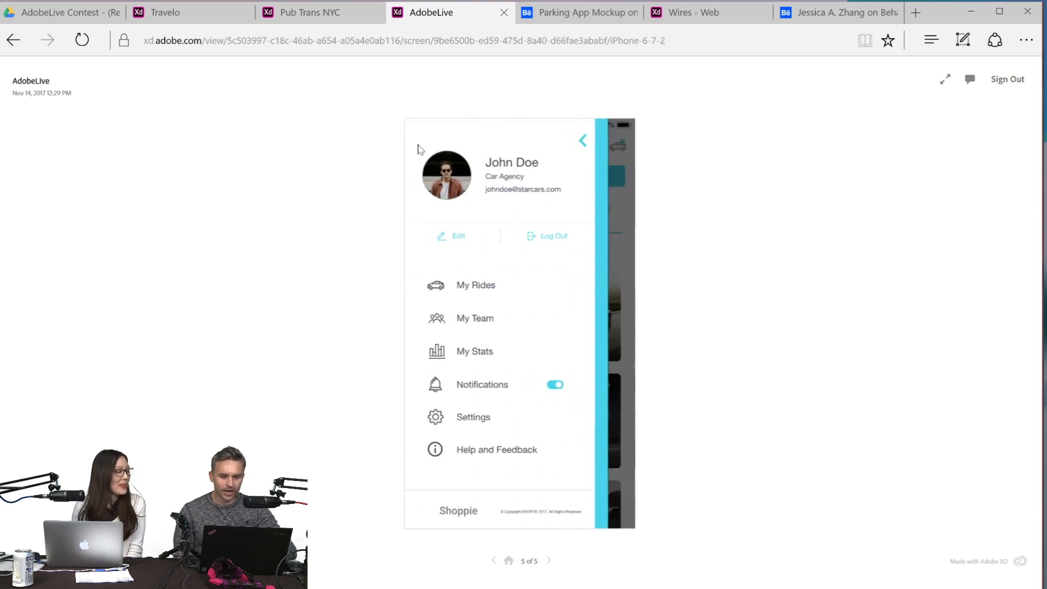
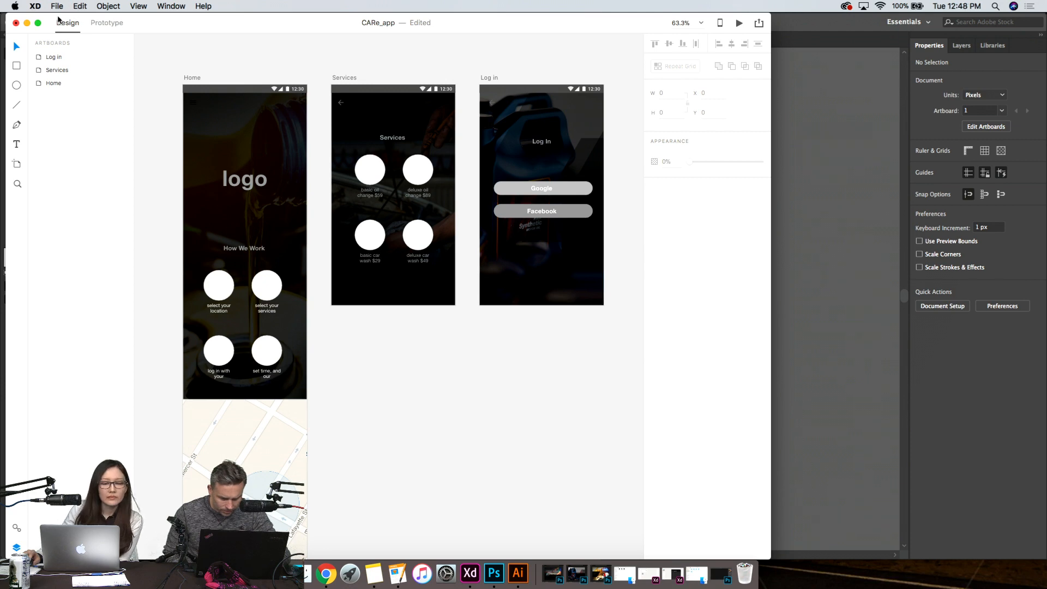
- Switch to Photoshop and check the list of available libraries, keeping oil change 1 selected
click(57, 6)
mouse_move(104, 54)
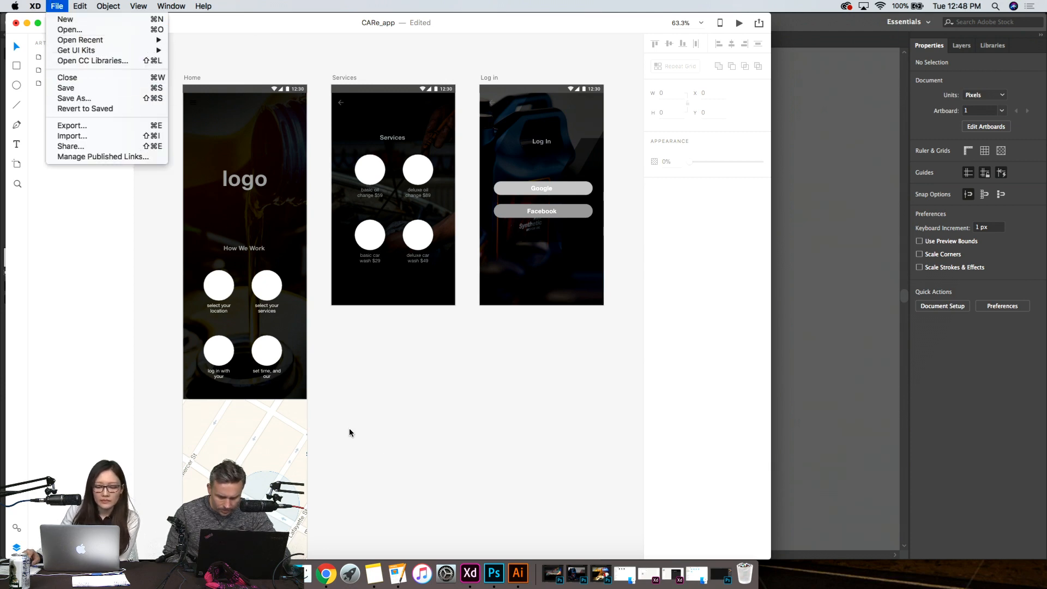
click(494, 573)
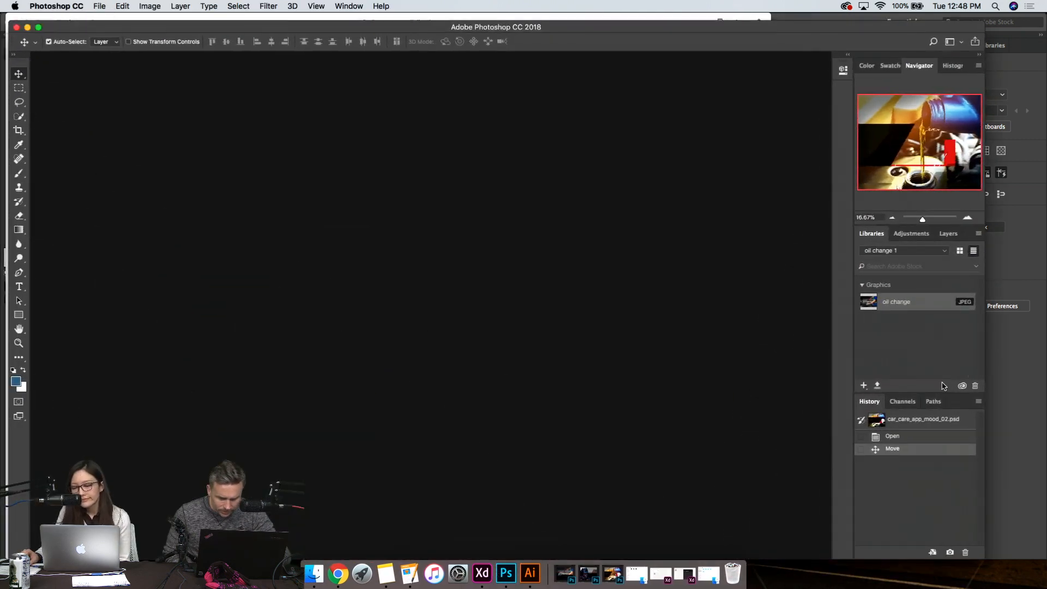
click(917, 252)
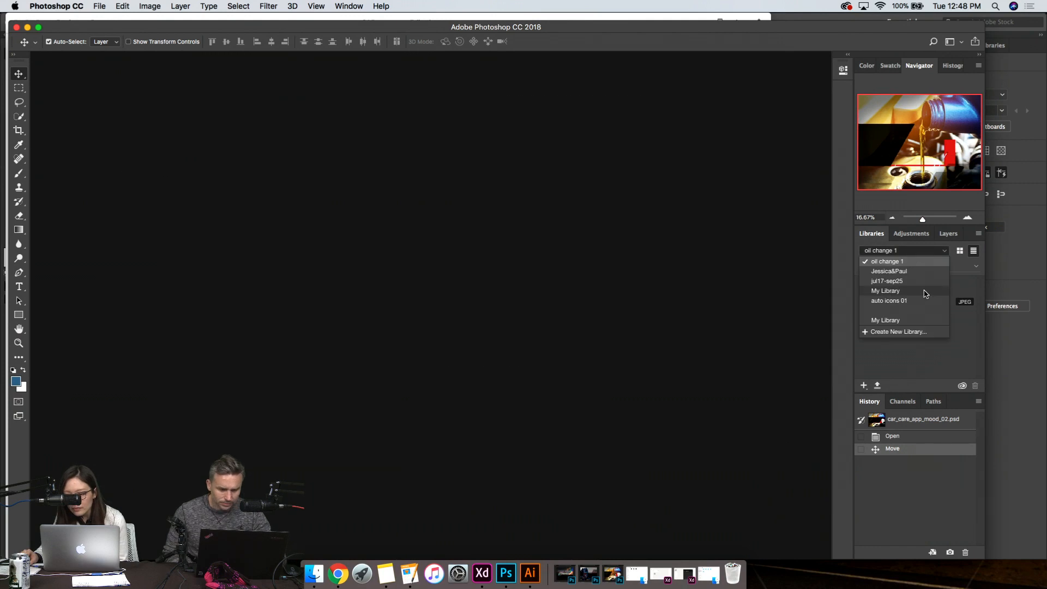
click(917, 263)
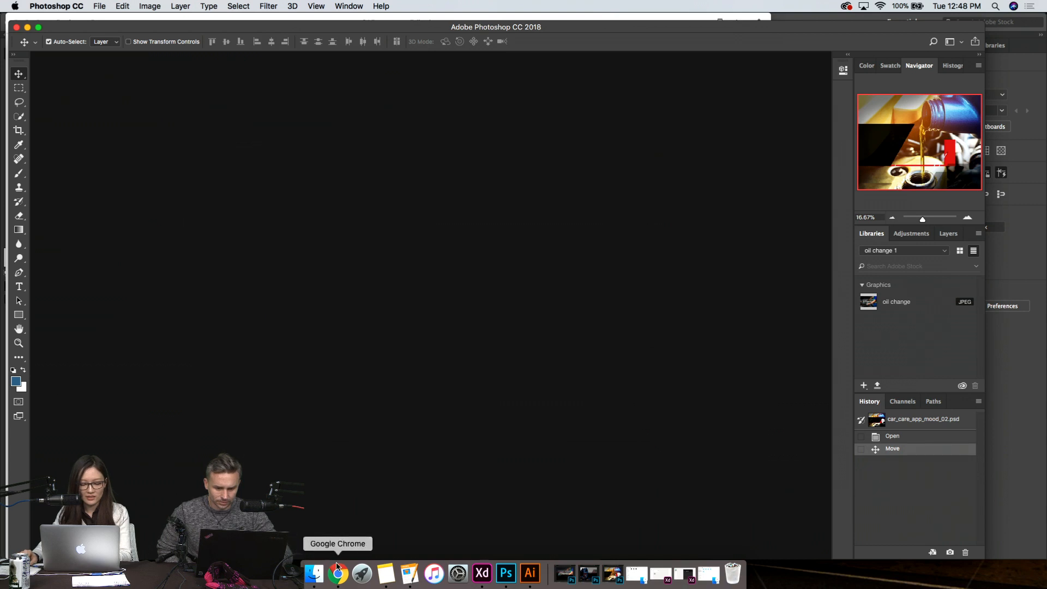
- Return to XD and look over the Home, Services and Log in artboards up close
click(483, 573)
scroll(503, 443, down, 5)
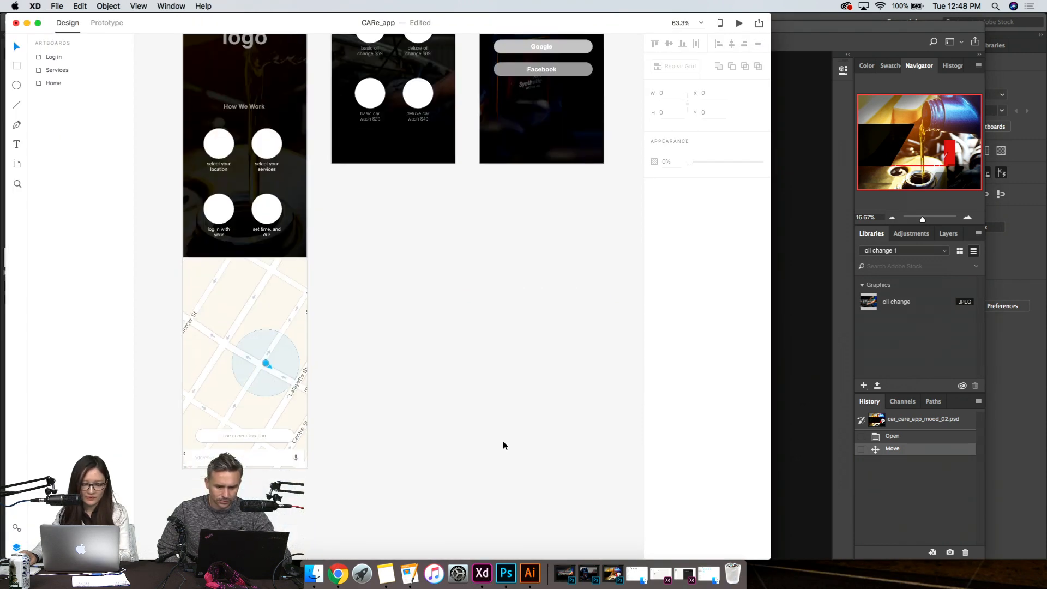
scroll(503, 443, up, 5)
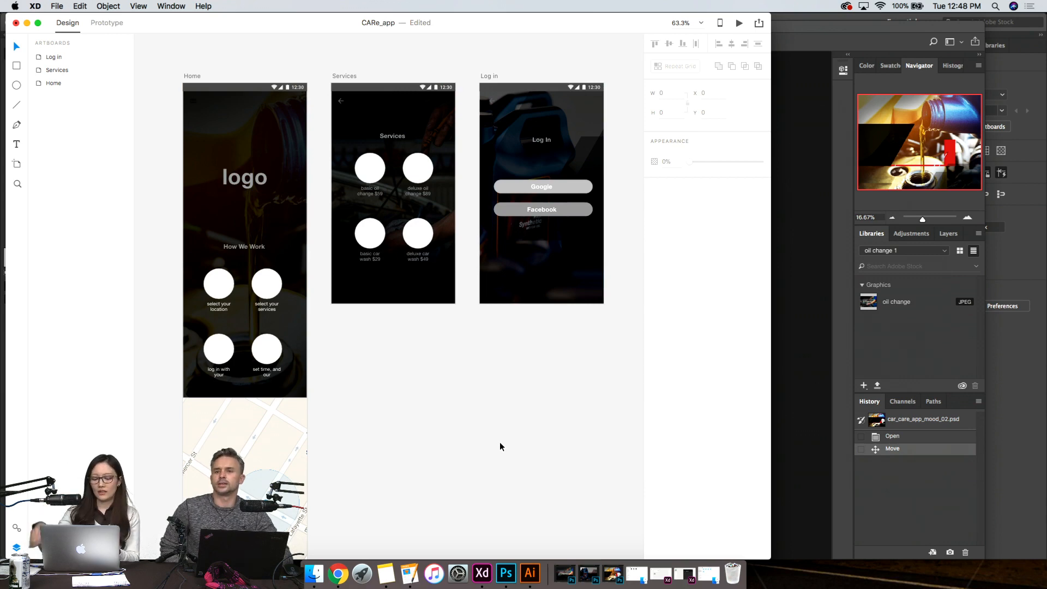
scroll(400, 379, up, 5)
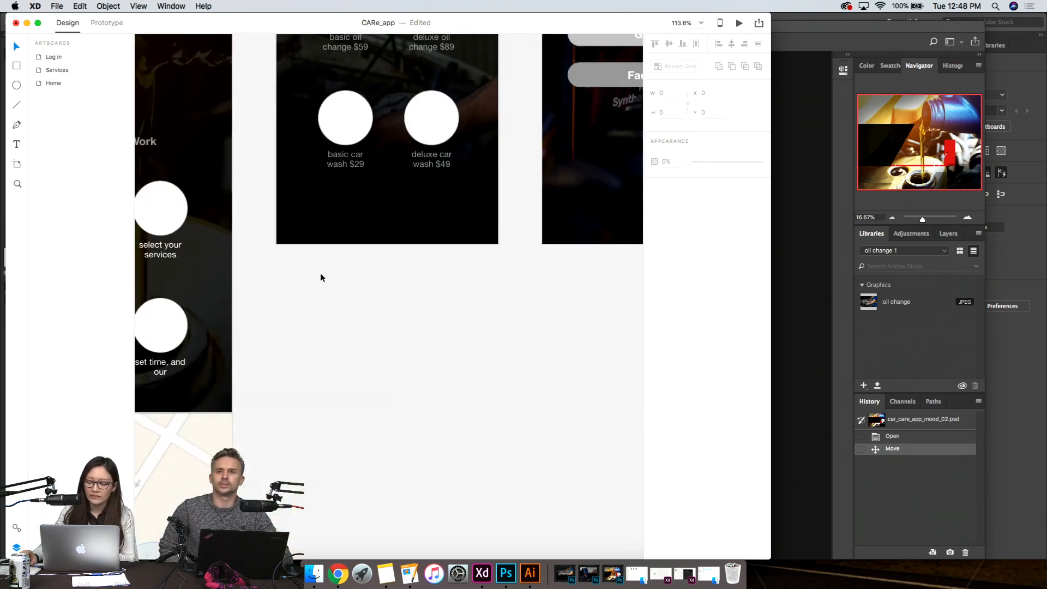
drag(325, 280, 412, 437)
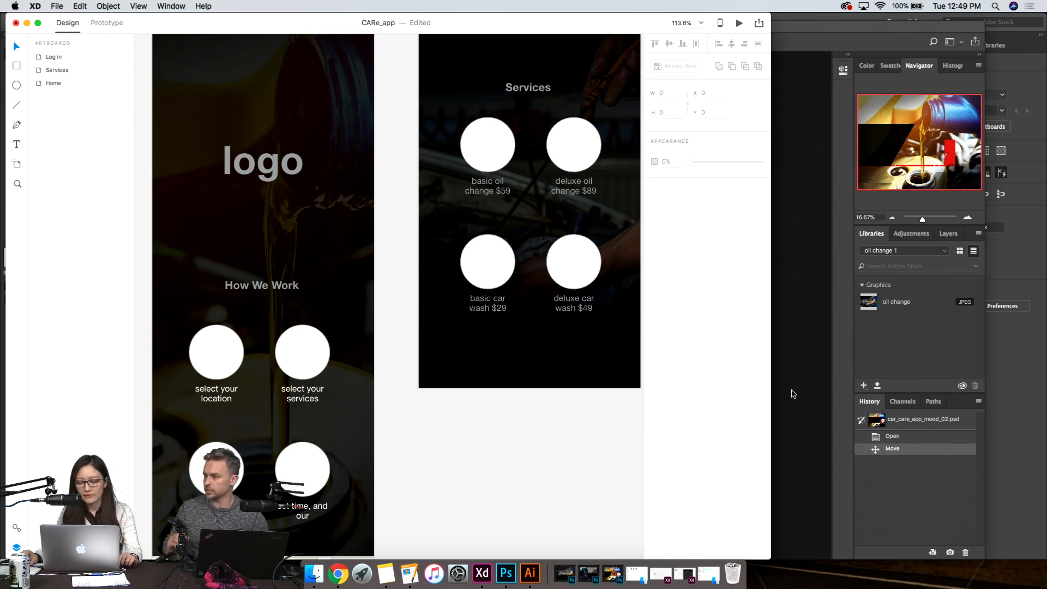
- Check the Creative Cloud app list and the available Wi-Fi networks
click(849, 7)
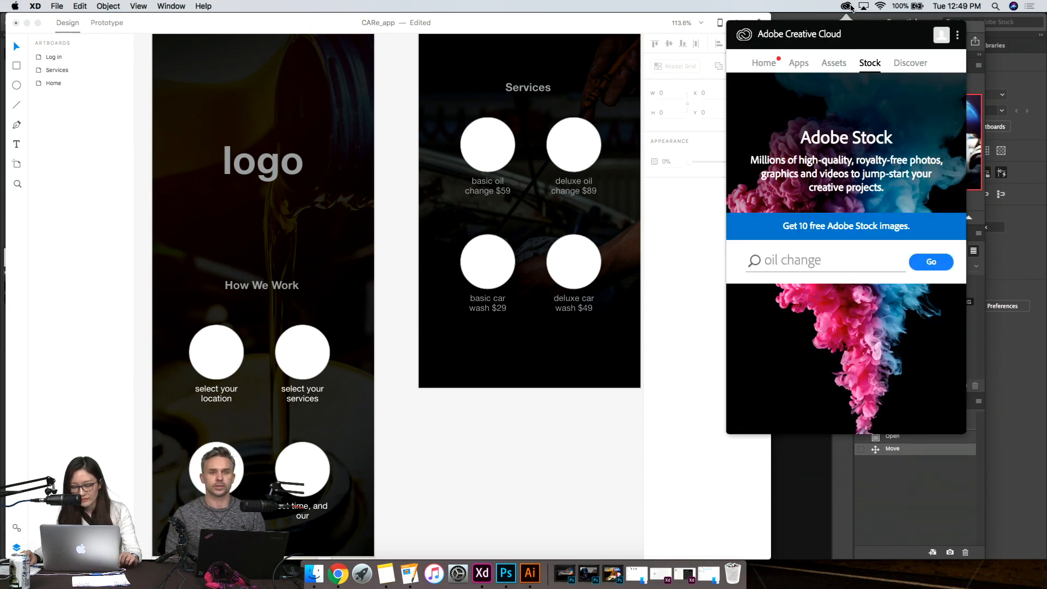
click(805, 64)
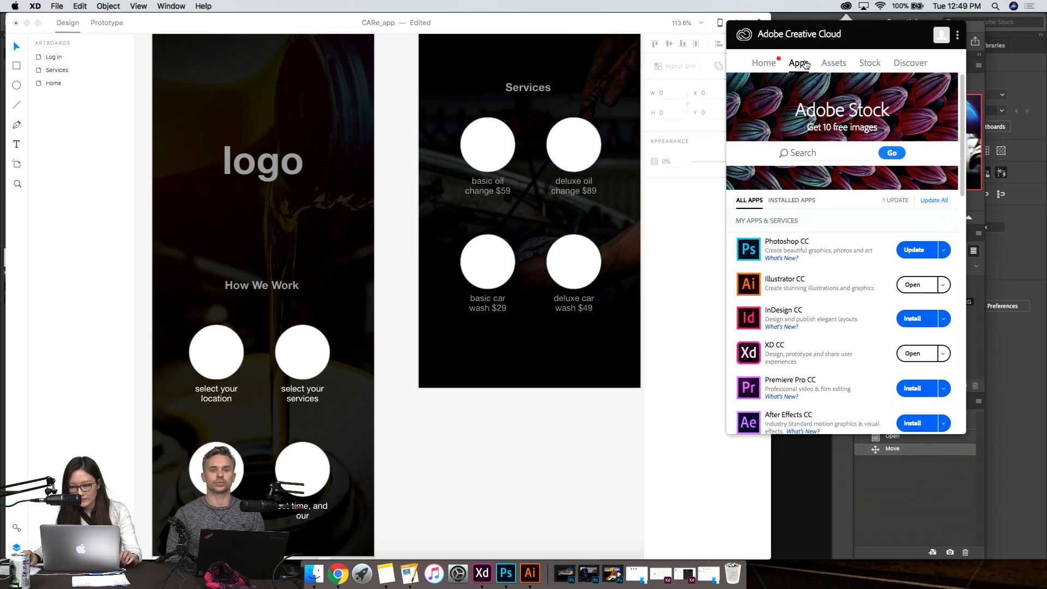
click(881, 6)
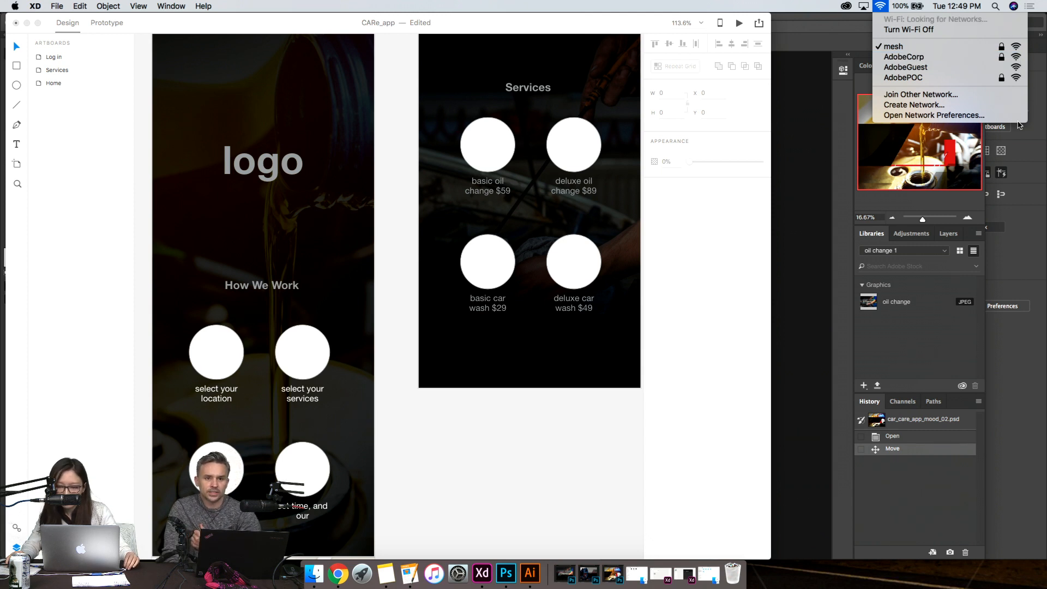
click(521, 470)
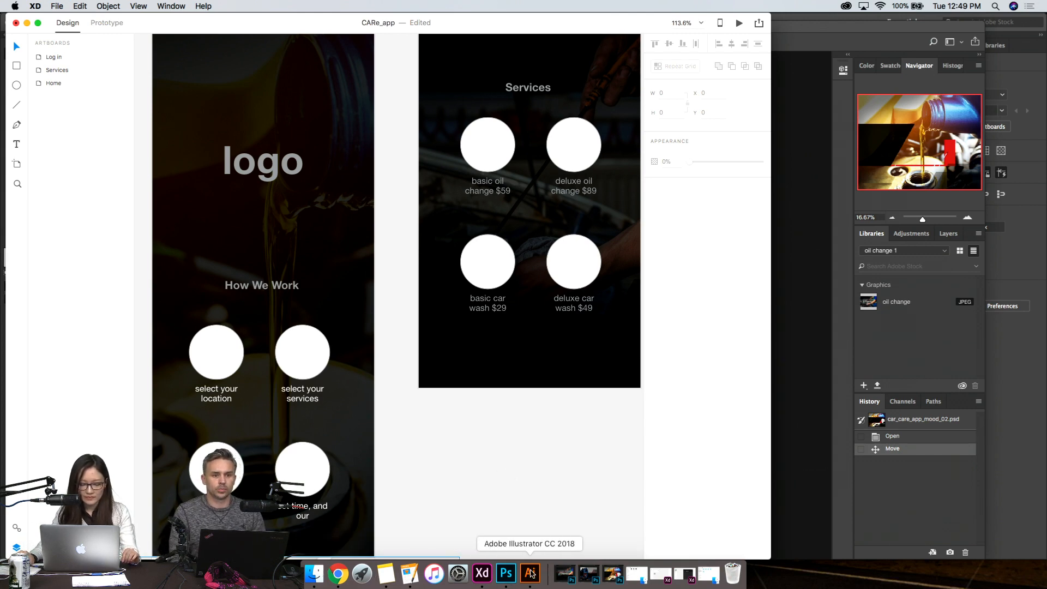
- Copy the funnel icon from the 100 Auto icons sheet in Illustrator and go back to XD
click(530, 573)
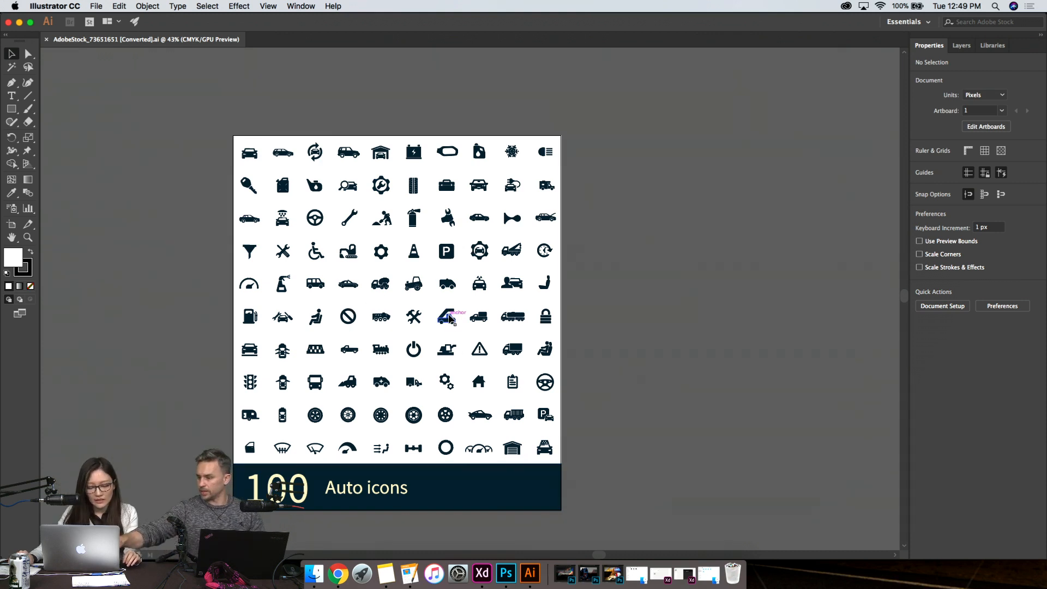
click(253, 251)
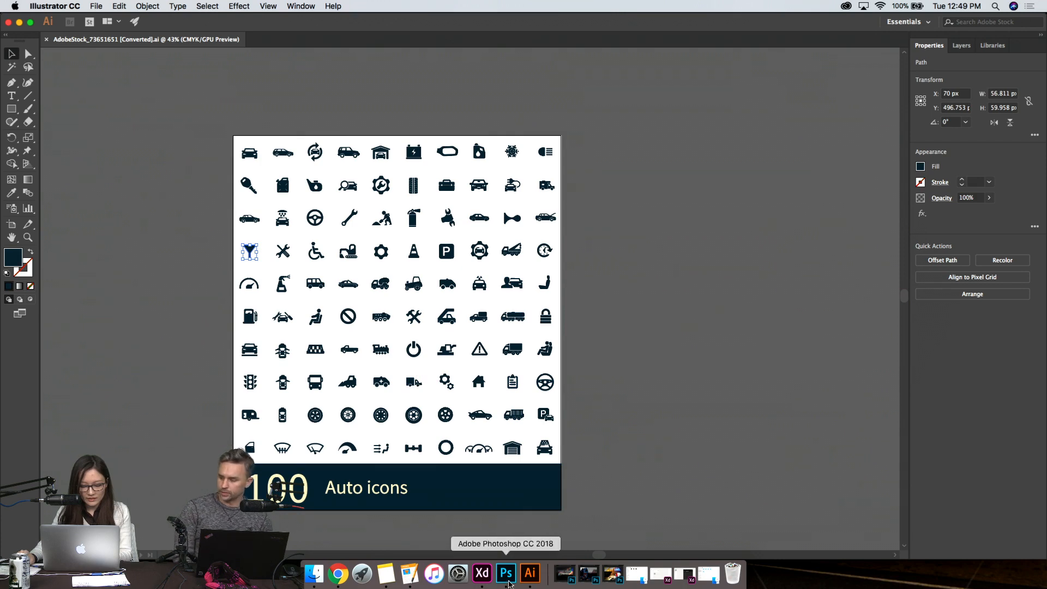
click(482, 572)
- Delete the logo placeholder text from the Home artboard
click(247, 168)
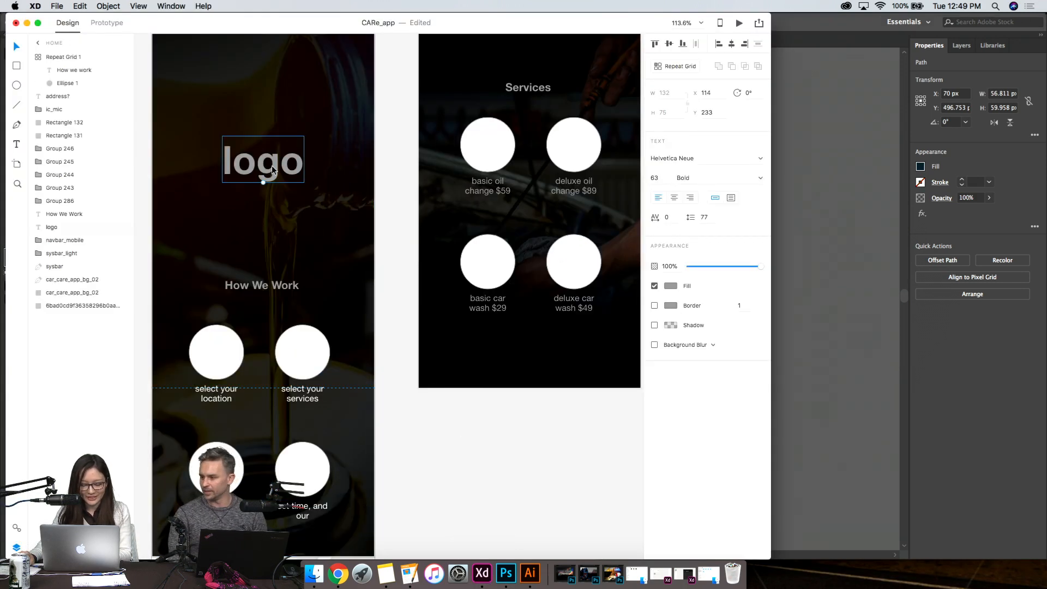
double_click(271, 165)
key(BackSpace)
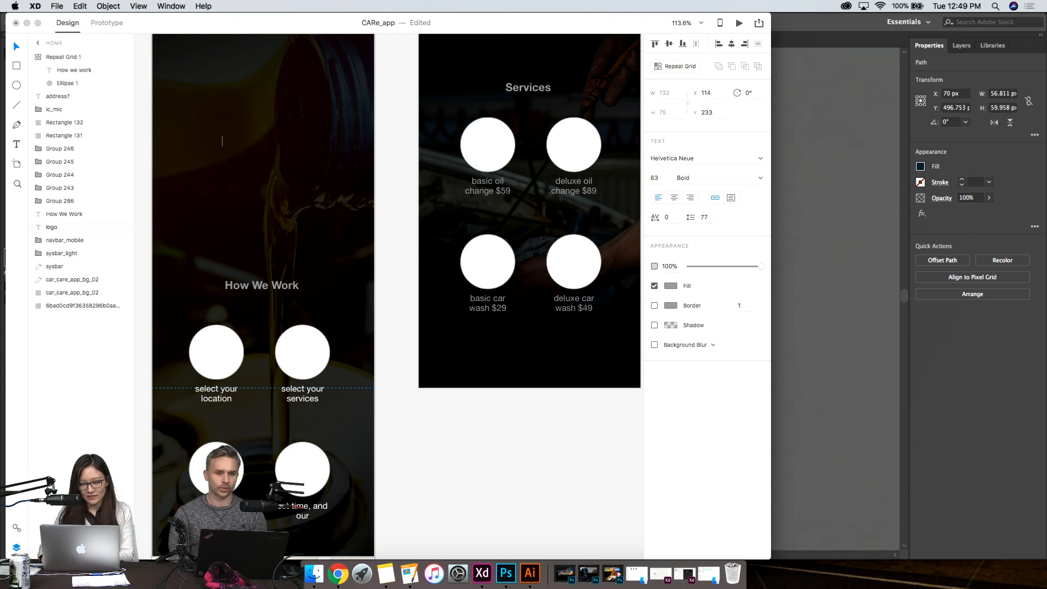
key(Escape)
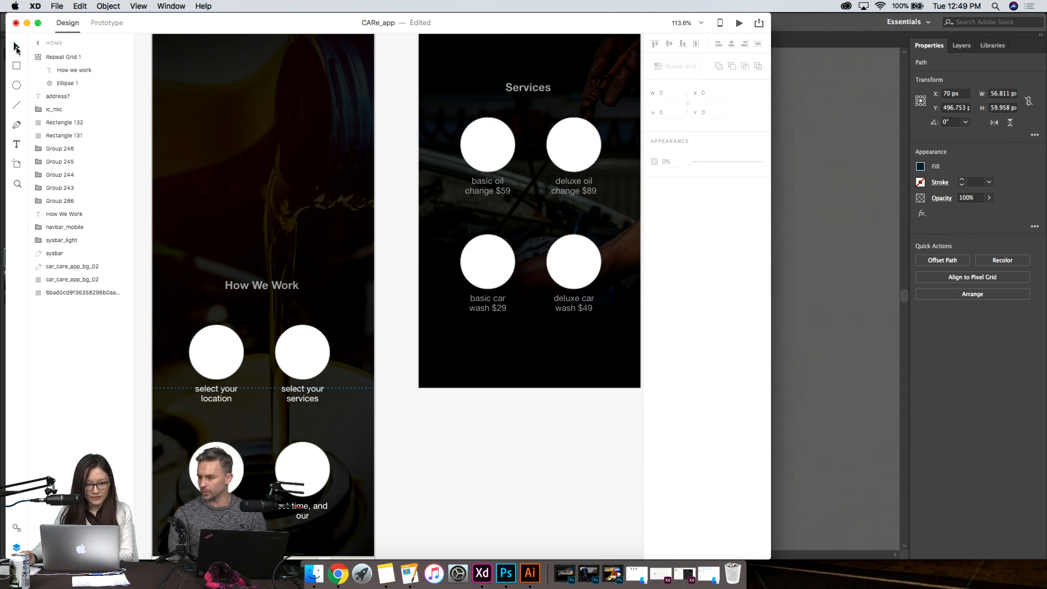
- Paste the funnel icon above How We Work on the Home artboard, at about X 146, Y 284, and fill it white (#FFFFFF)
click(246, 179)
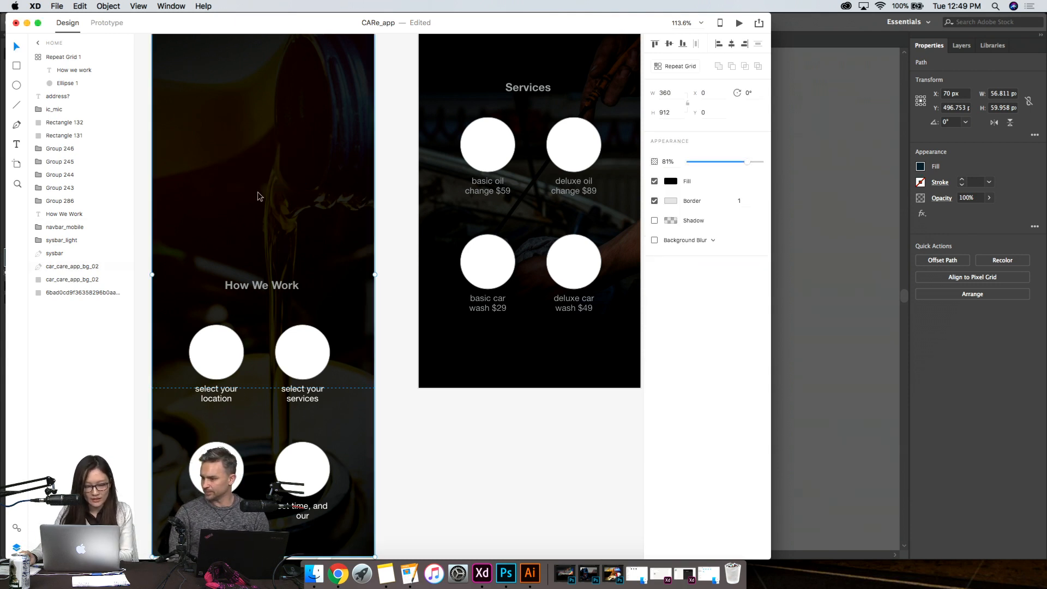
key(super+v)
drag(263, 295, 260, 185)
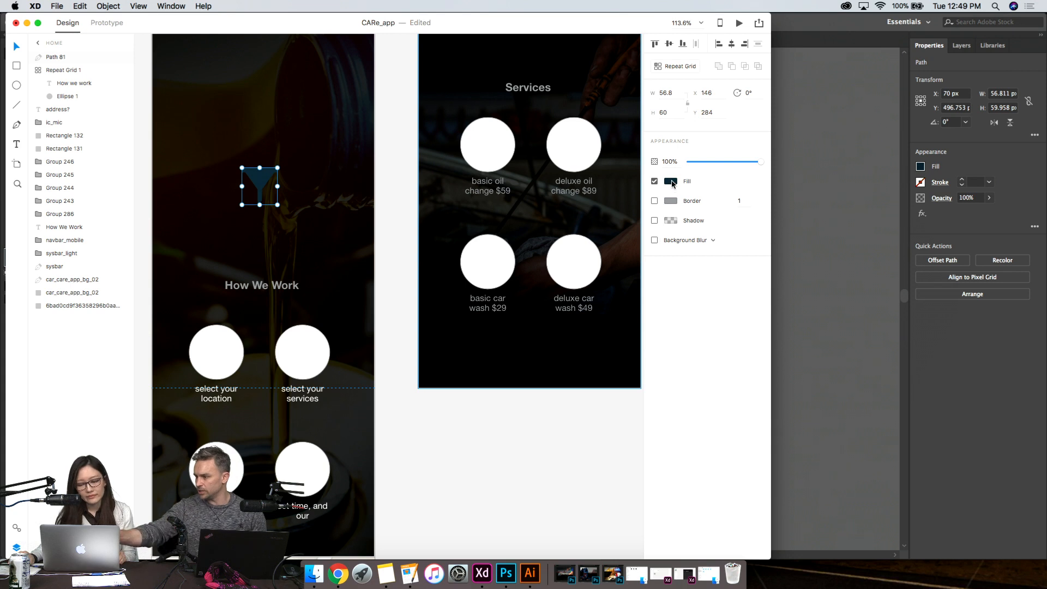
click(671, 181)
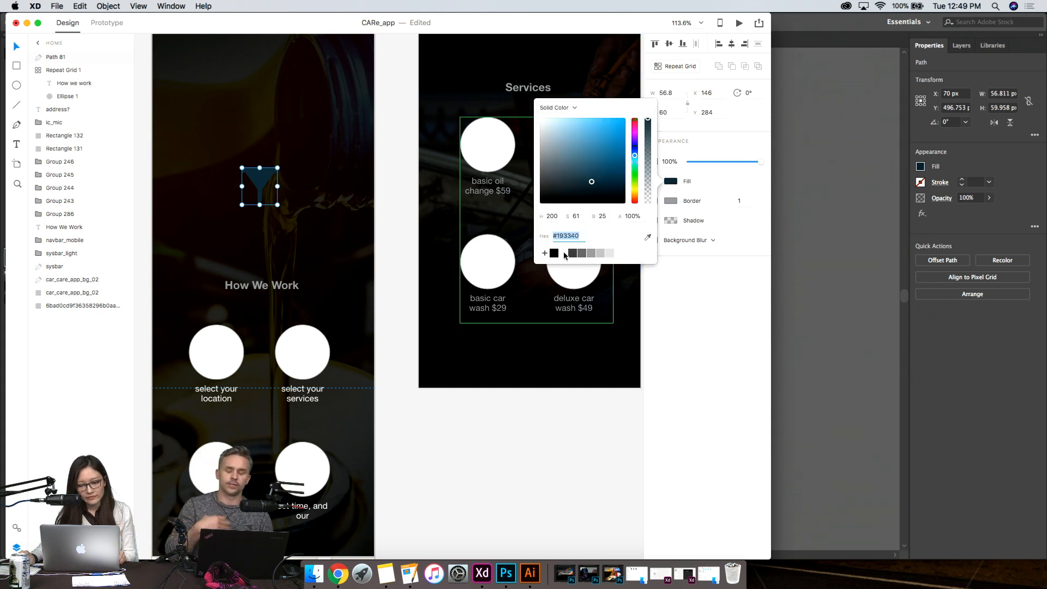
click(563, 253)
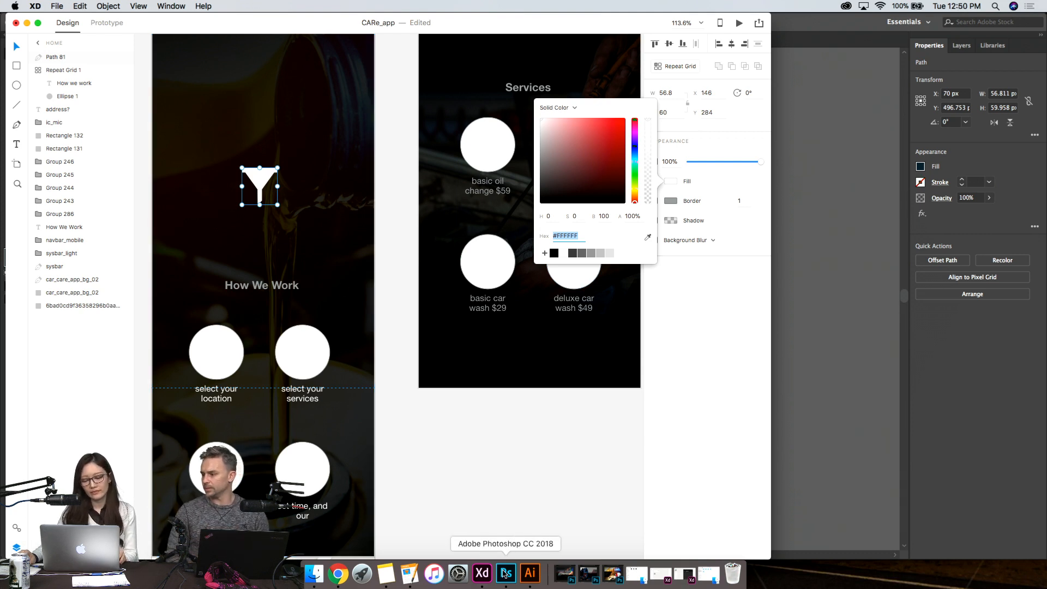
- Switch to Photoshop, activate the Custom Shape tool and open its shape picker enlarged
click(505, 573)
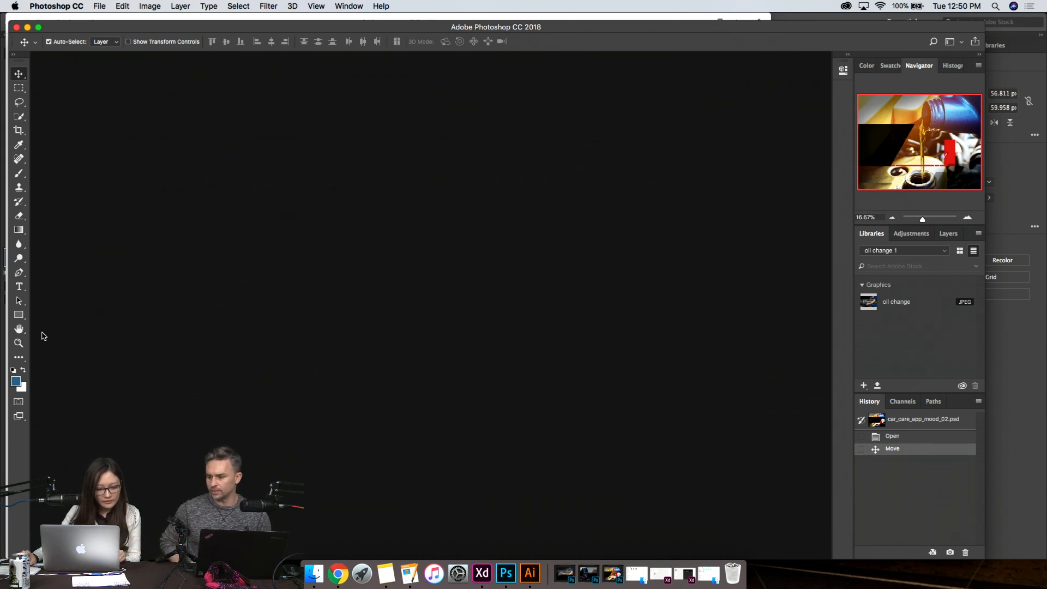
click(19, 316)
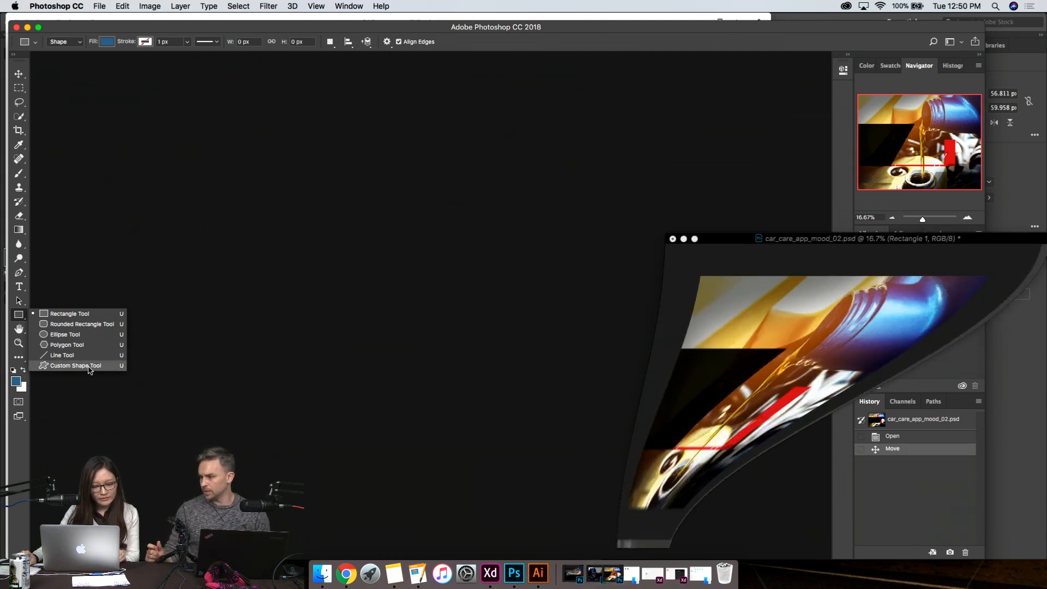
click(89, 366)
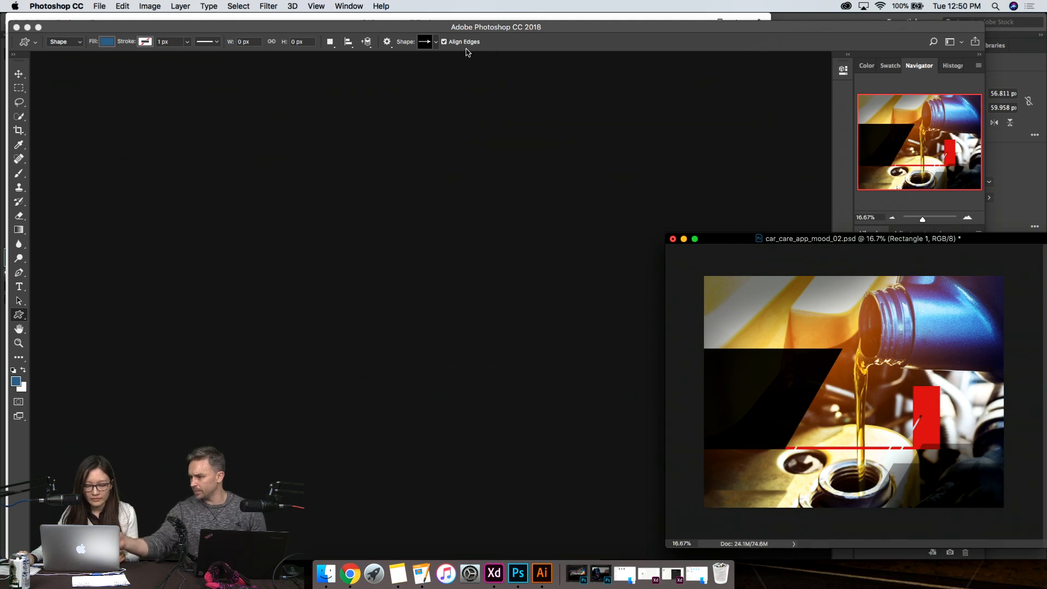
click(435, 42)
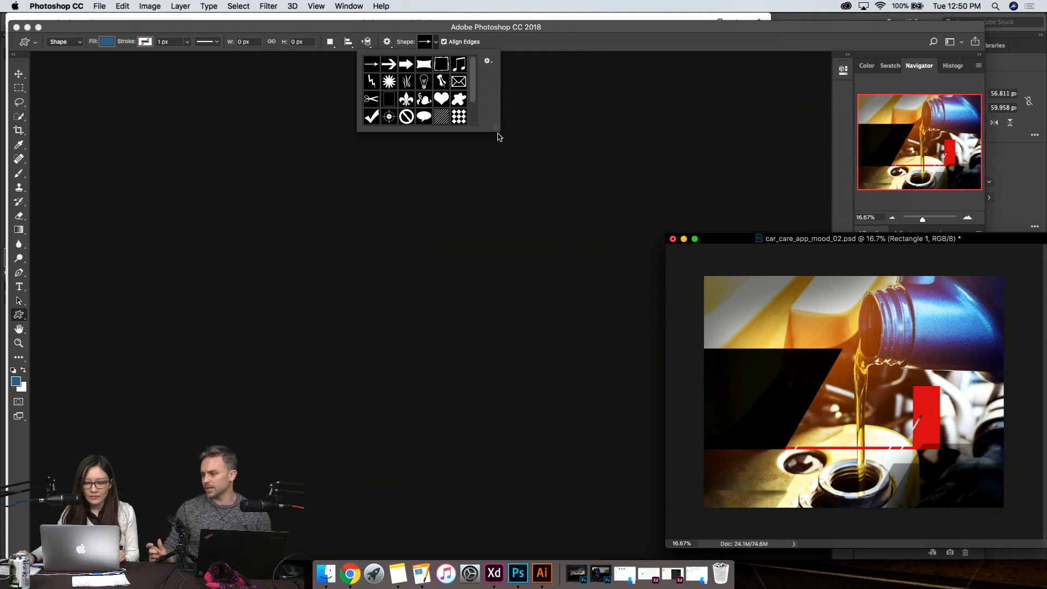
drag(497, 133, 518, 228)
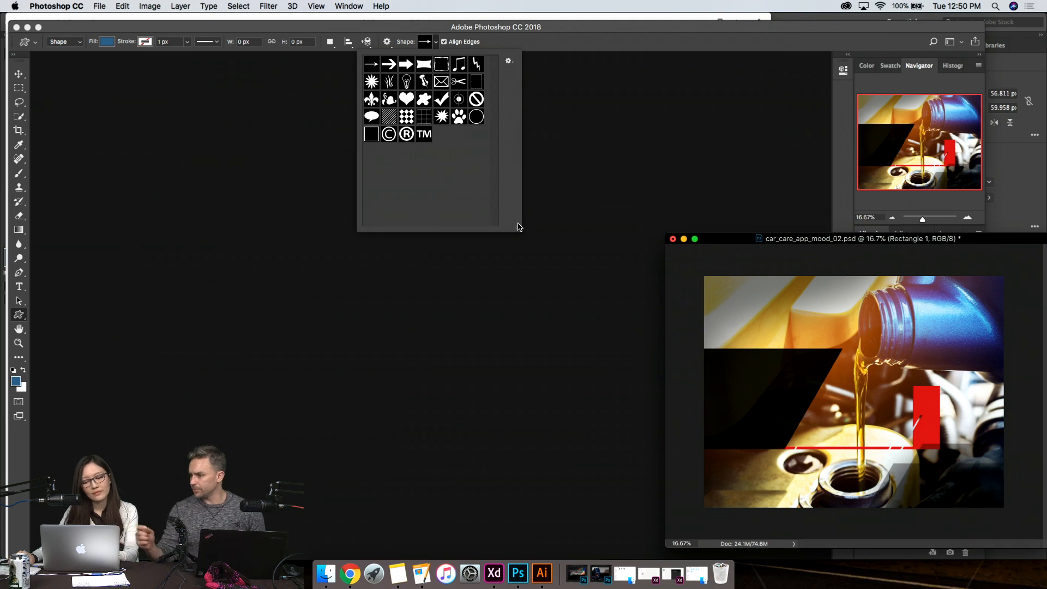
- Replace the current custom shapes with the All shape set
click(510, 62)
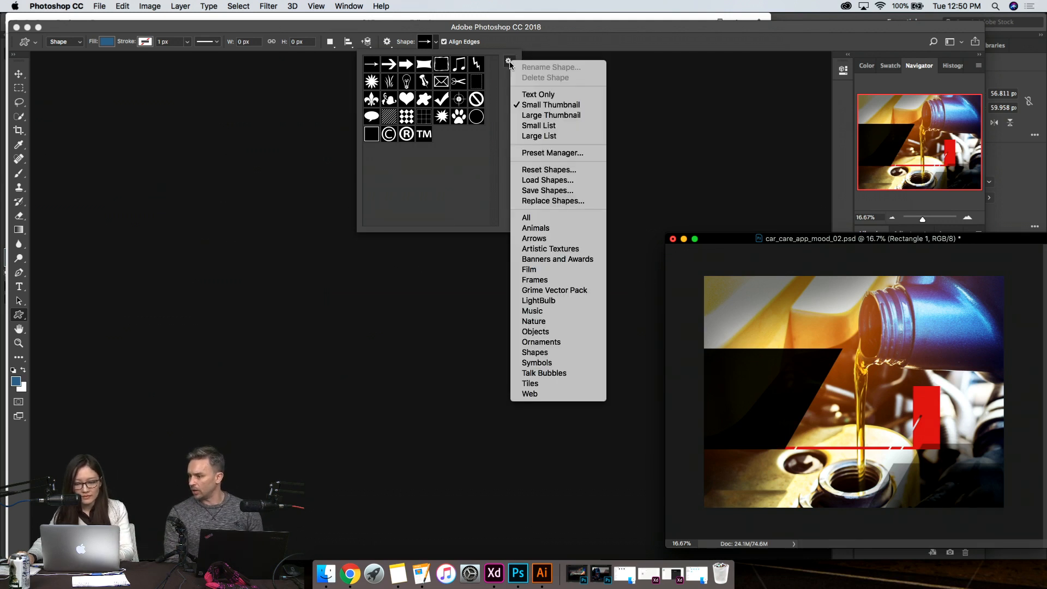
click(562, 219)
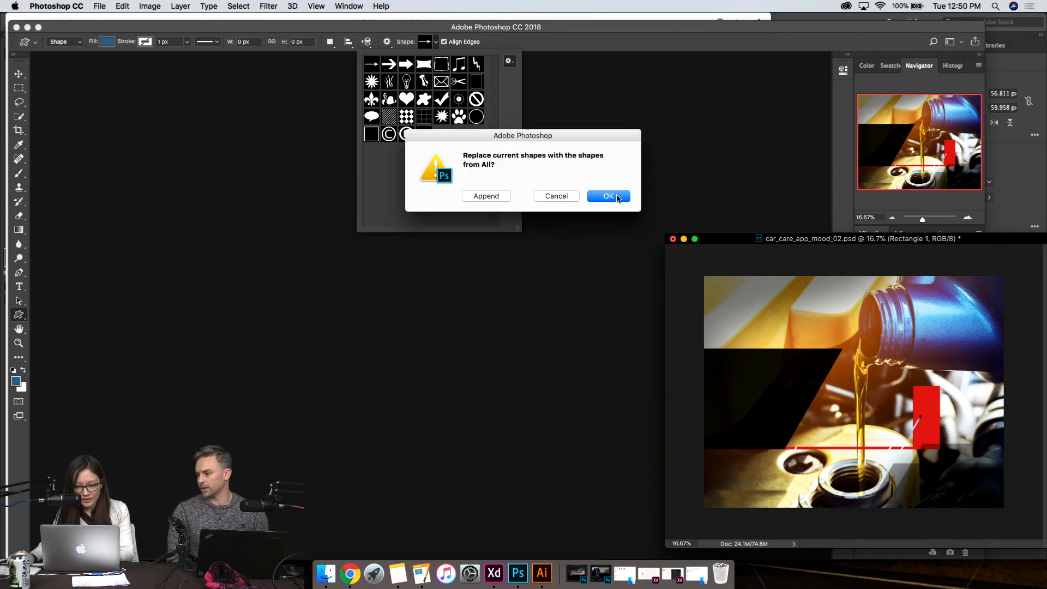
click(609, 196)
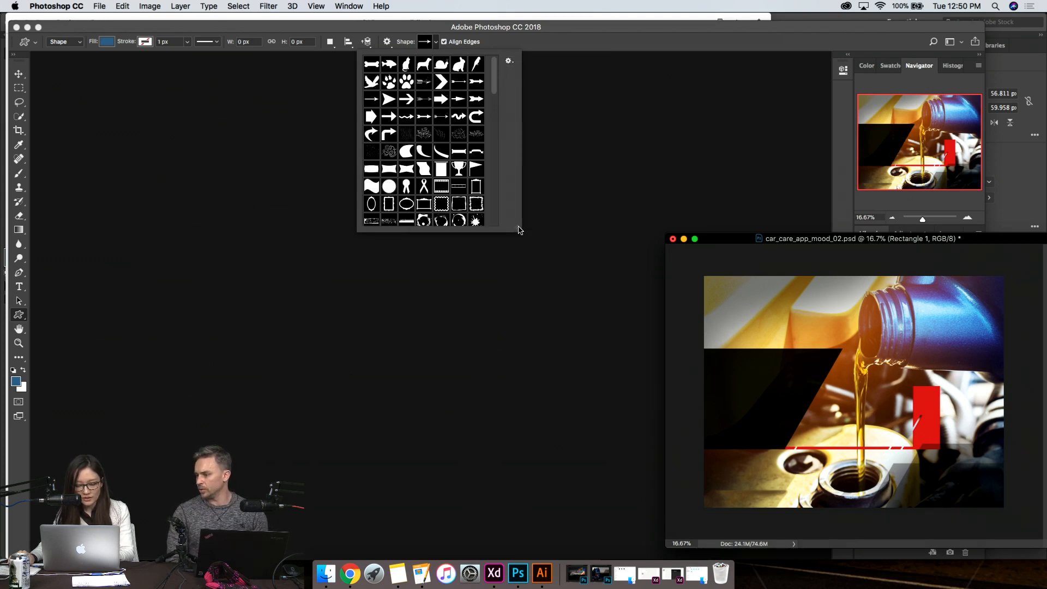
- Browse the full set of custom shapes and choose the Heart Card shape
scroll(496, 91, down, 15)
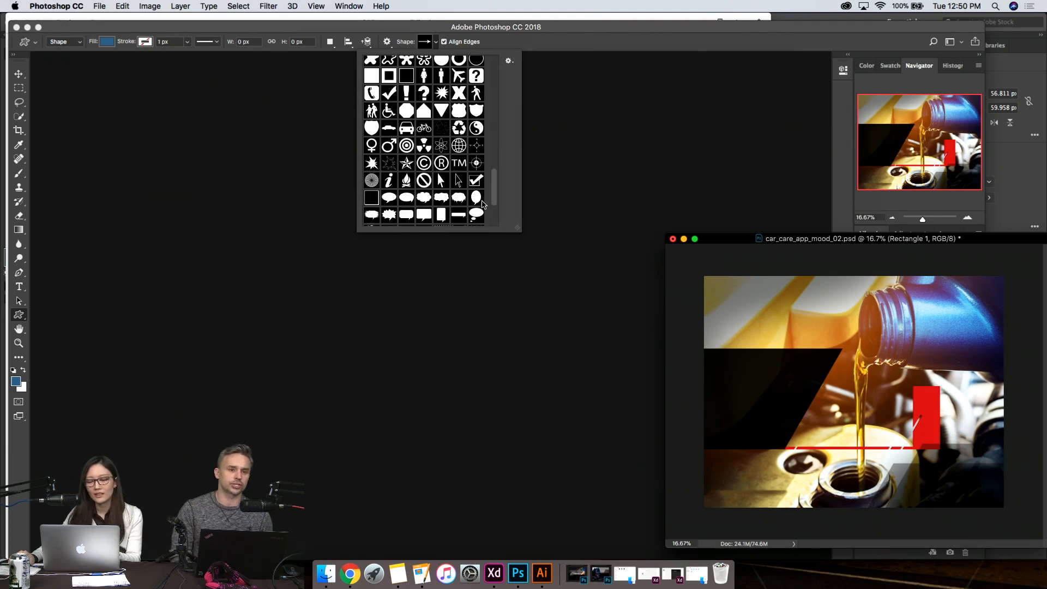
scroll(488, 162, up, 15)
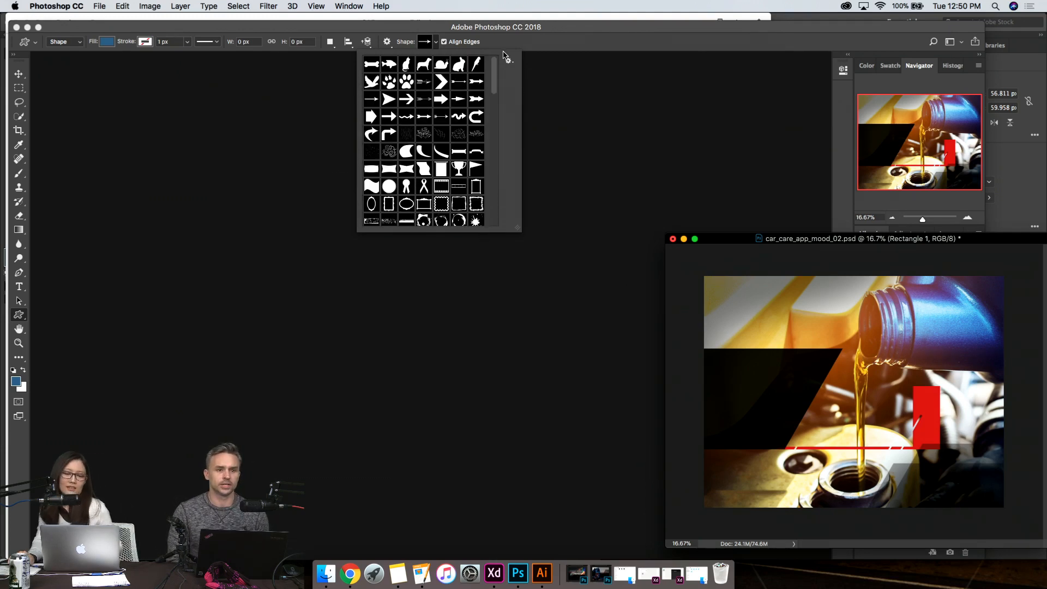
scroll(494, 136, down, 10)
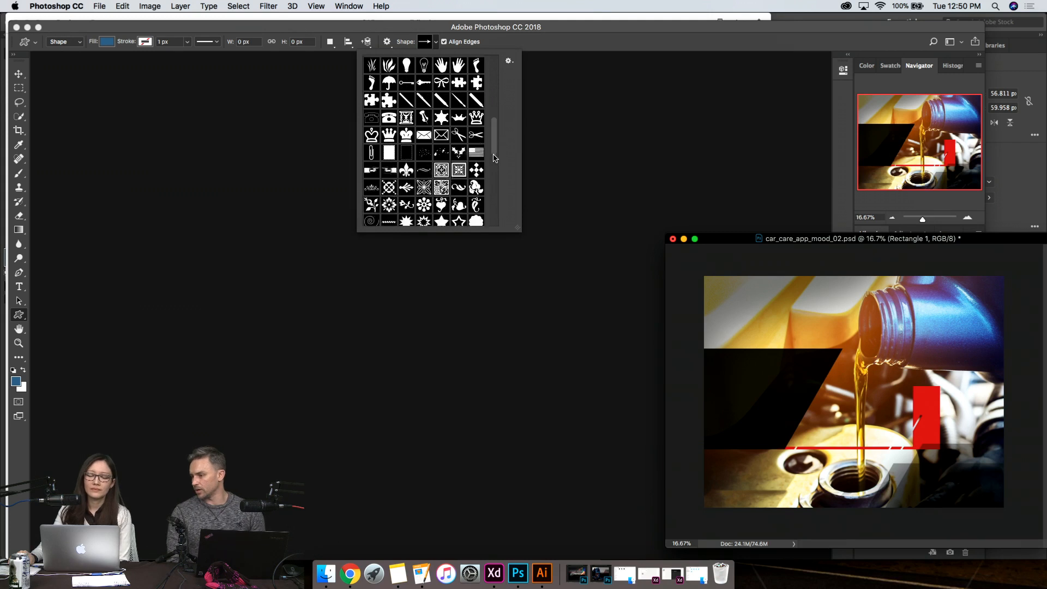
scroll(494, 158, down, 10)
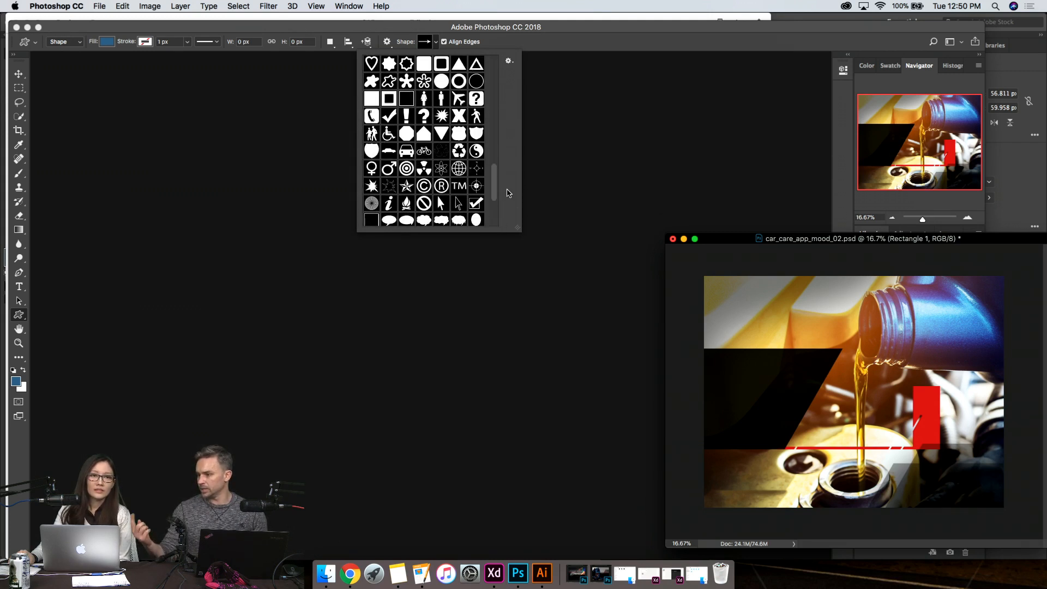
scroll(508, 193, up, 8)
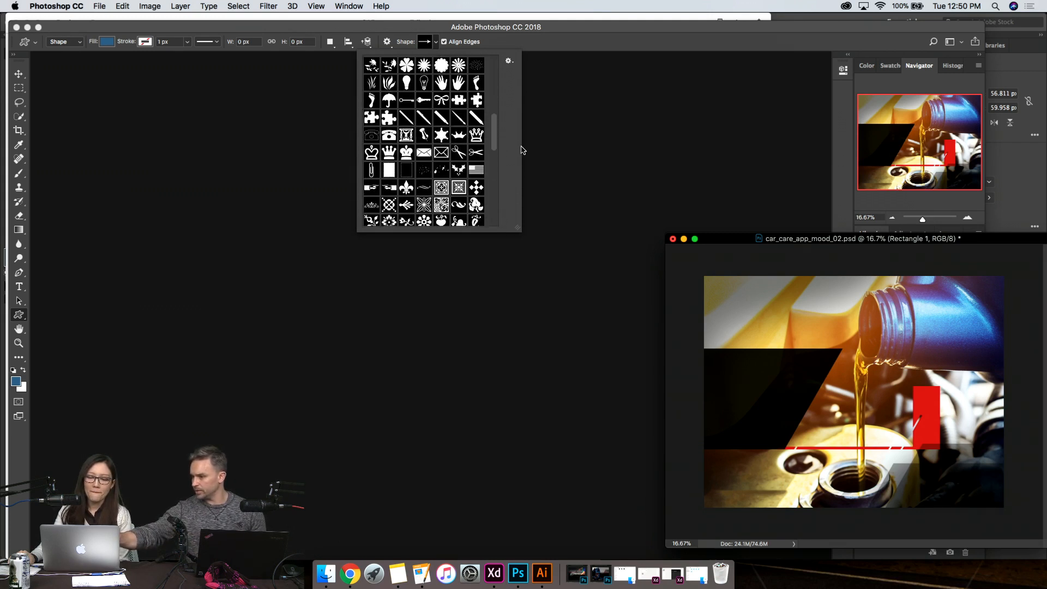
scroll(518, 158, down, 5)
click(477, 195)
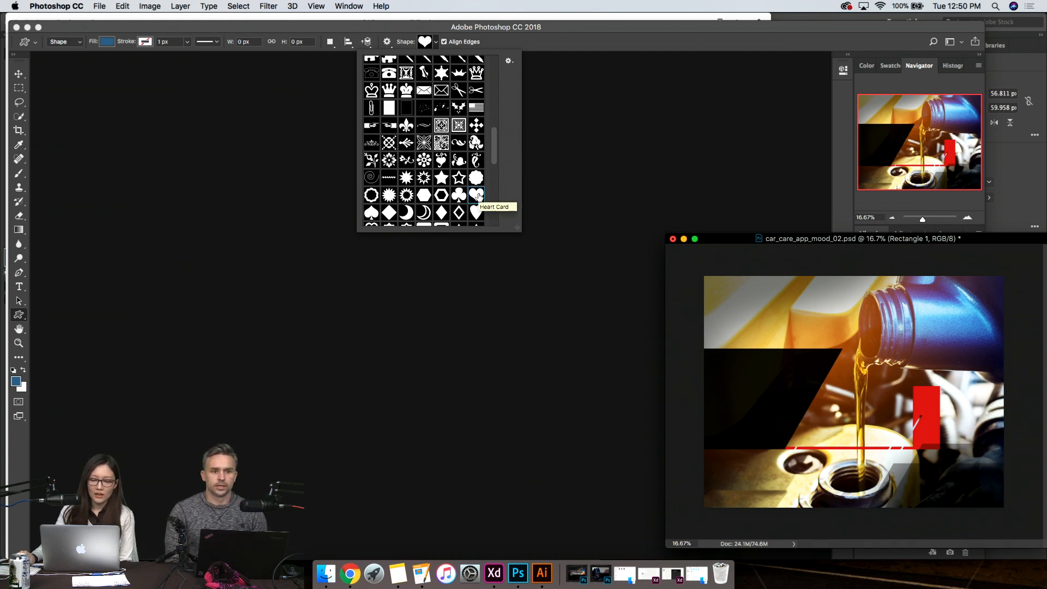
- Confirm the Heart Card shape and create a new 57 x 60 px, 72 ppi document from the Clipboard preset
double_click(478, 195)
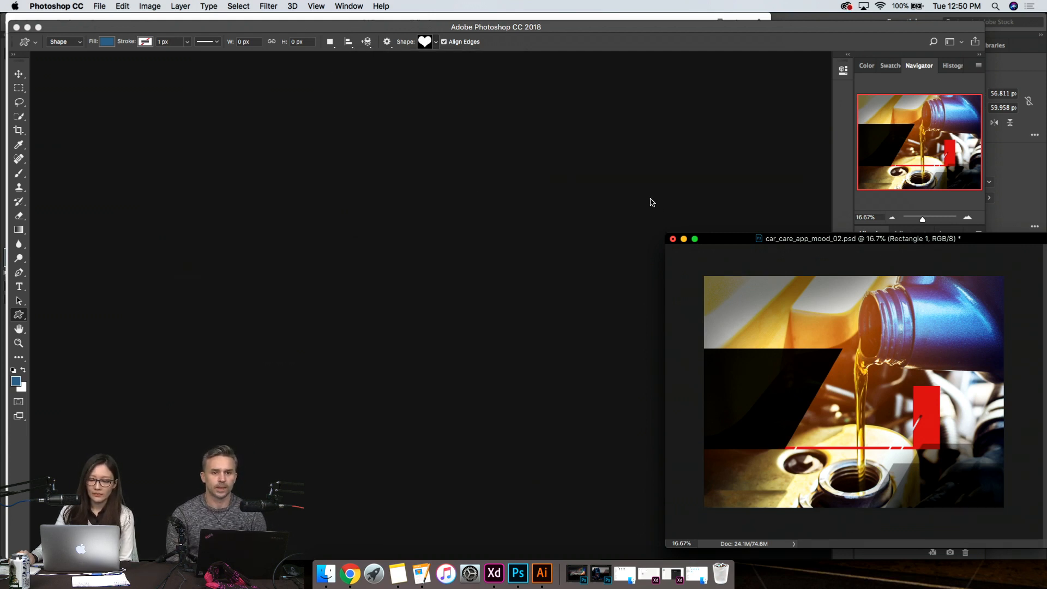
drag(739, 239, 338, 122)
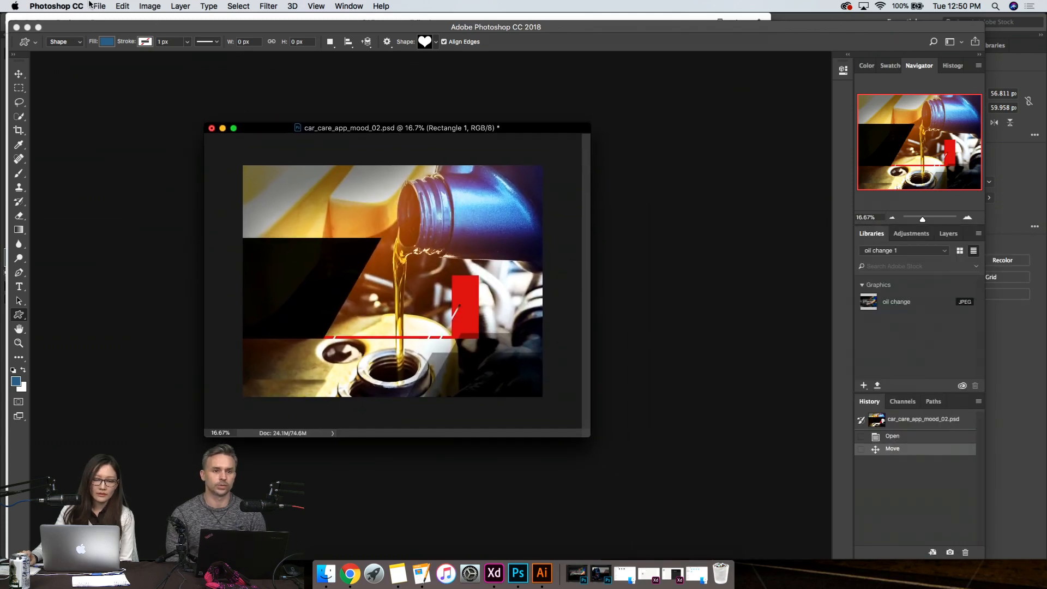
click(99, 6)
click(116, 21)
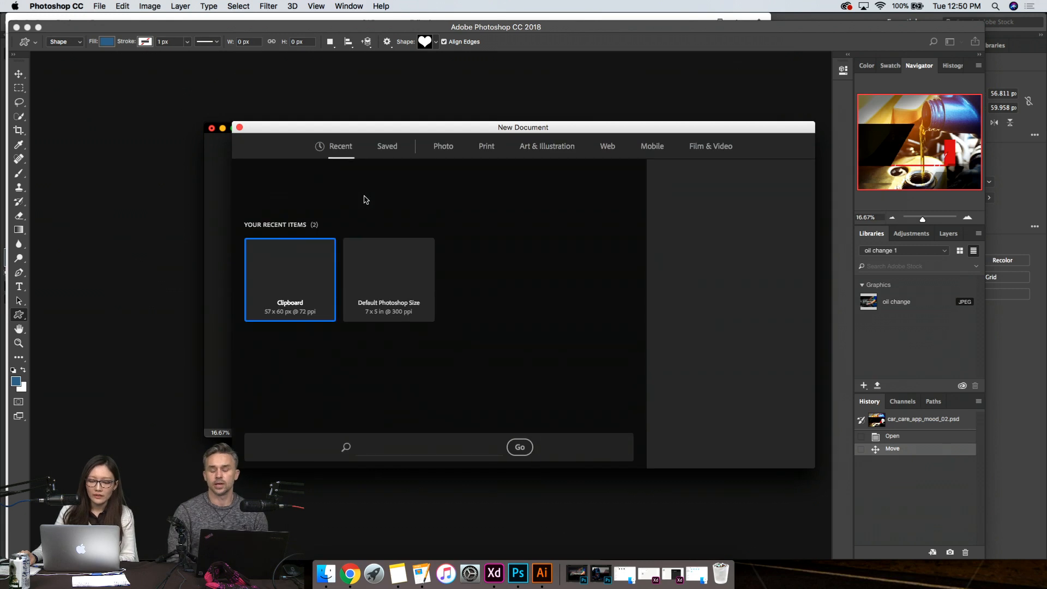
double_click(291, 334)
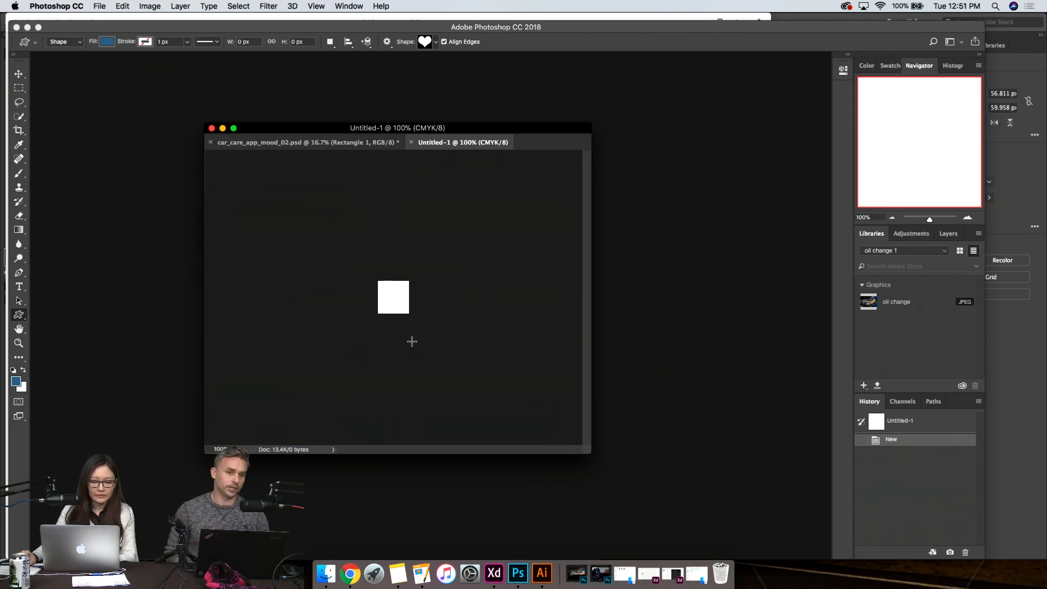
- Create a 100 x 100 px heart shape starting on the white canvas of the new document
click(444, 302)
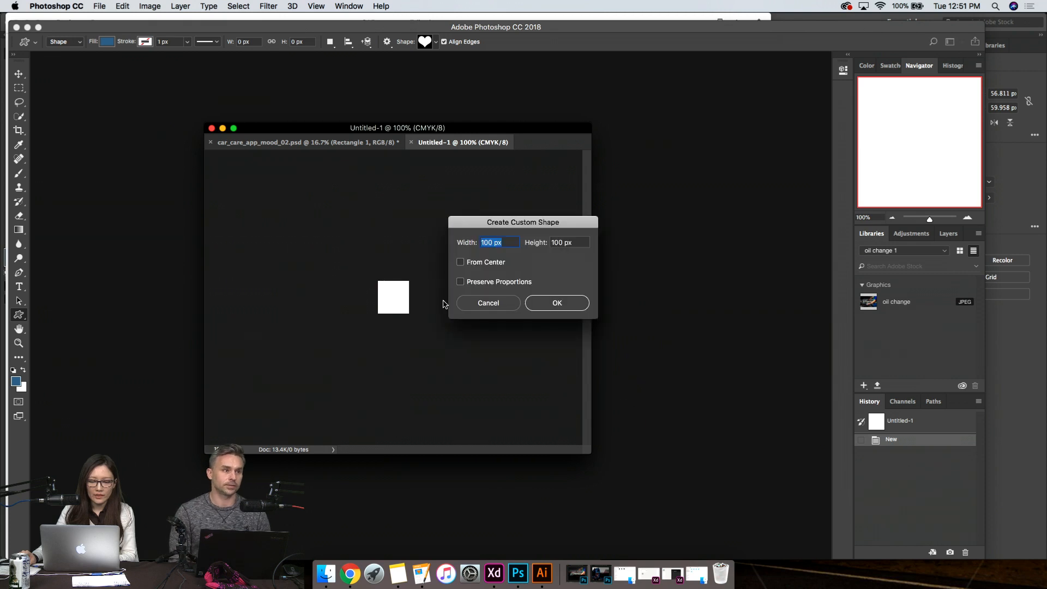
click(488, 305)
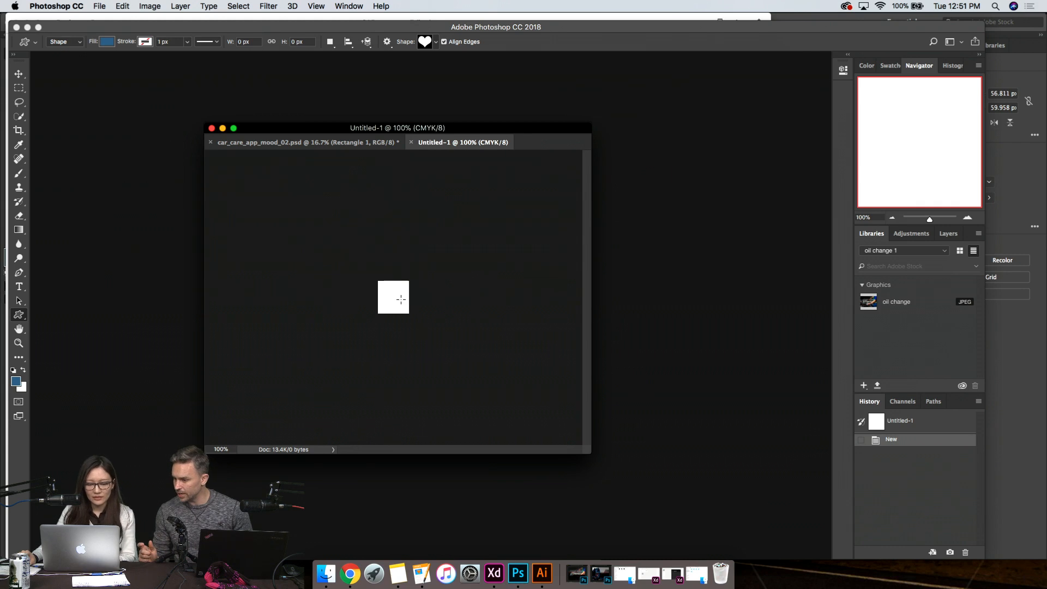
click(401, 300)
click(554, 305)
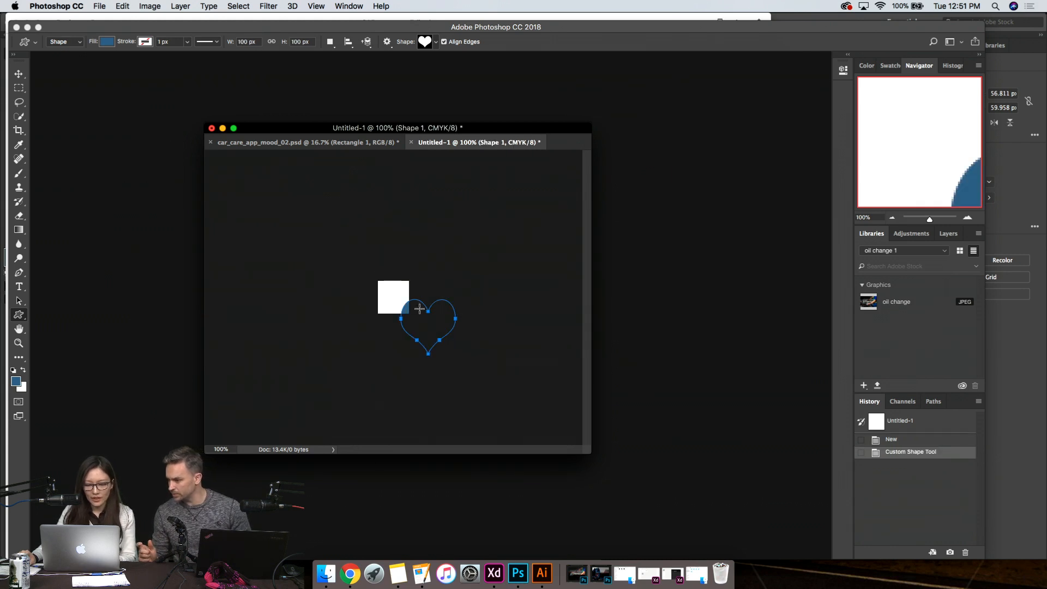
- Display the layers of the new heart document
right_click(944, 457)
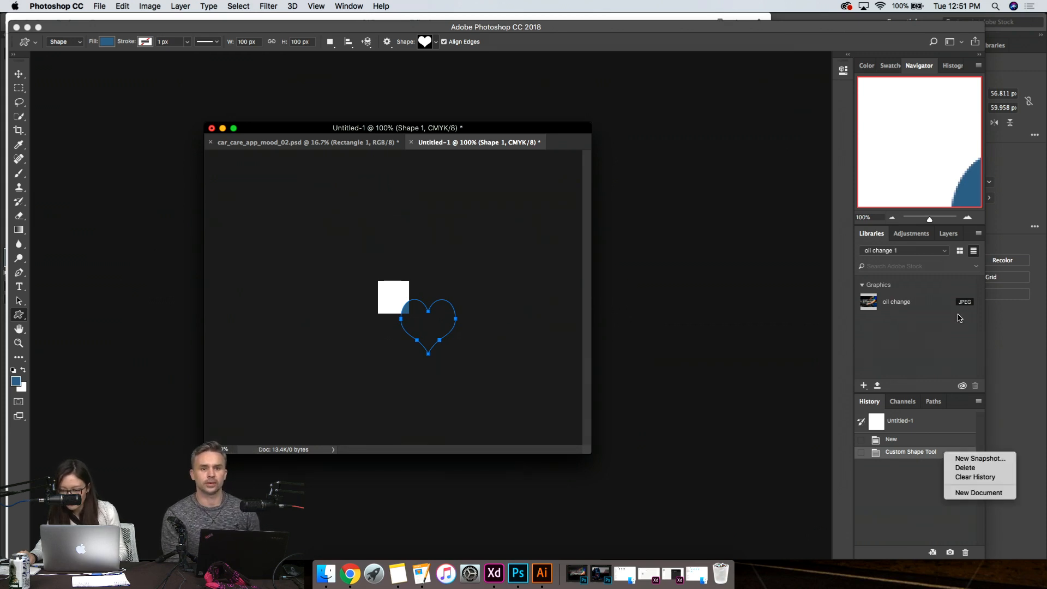
click(993, 65)
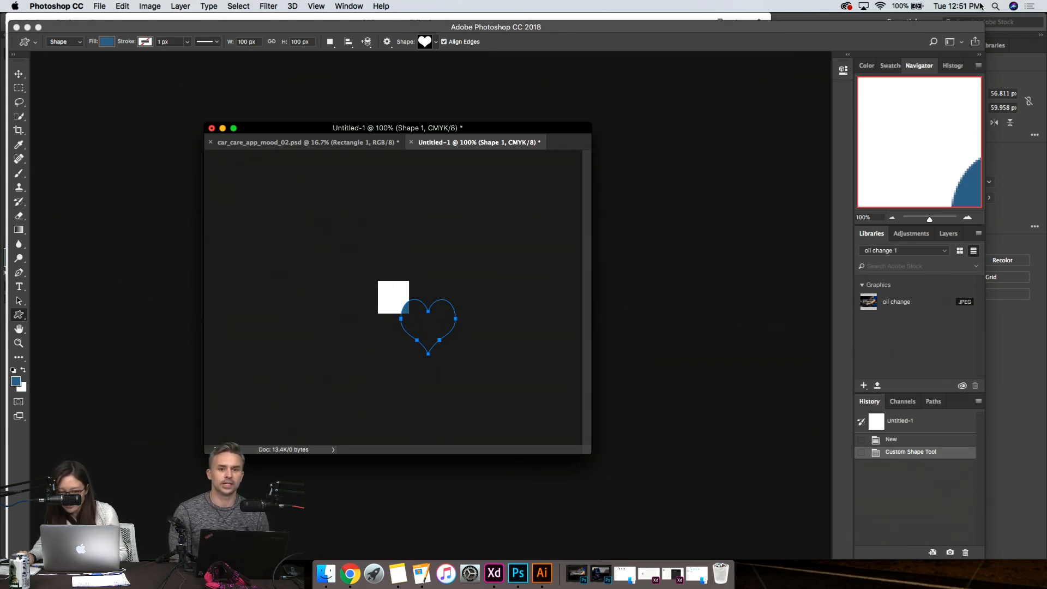
click(339, 6)
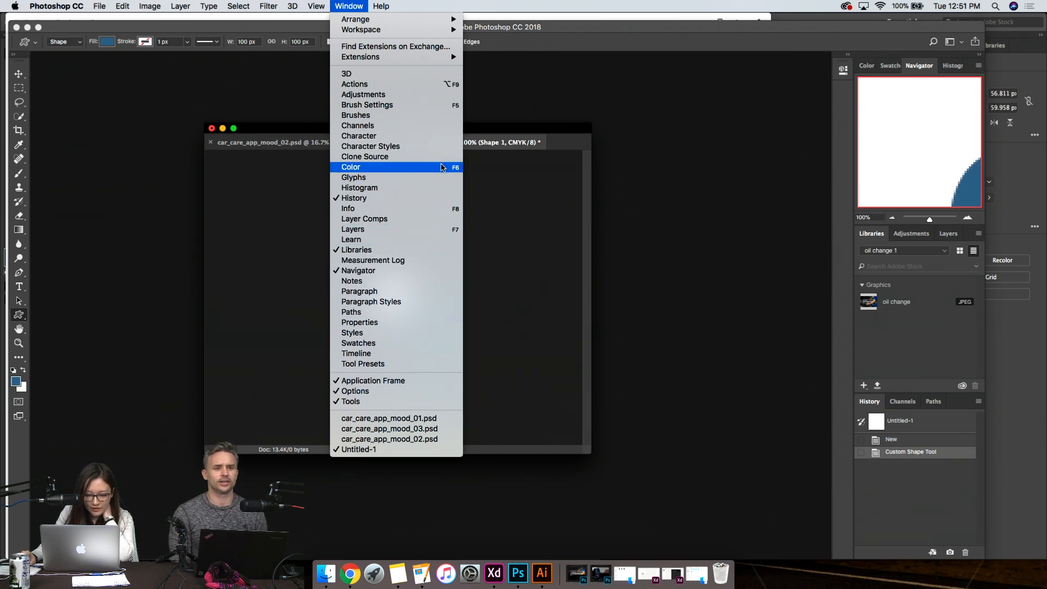
click(420, 229)
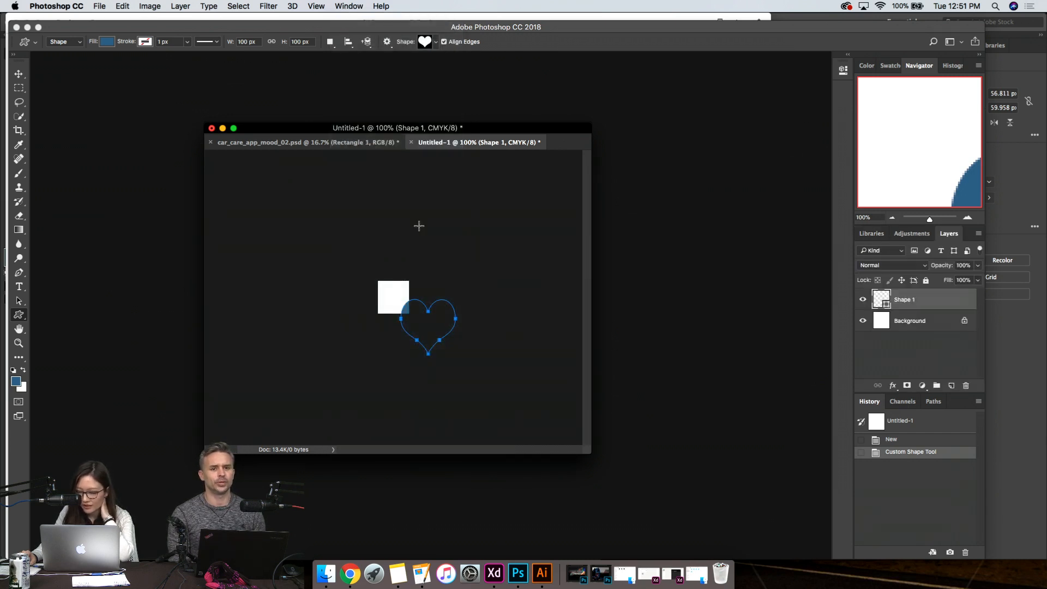
right_click(927, 302)
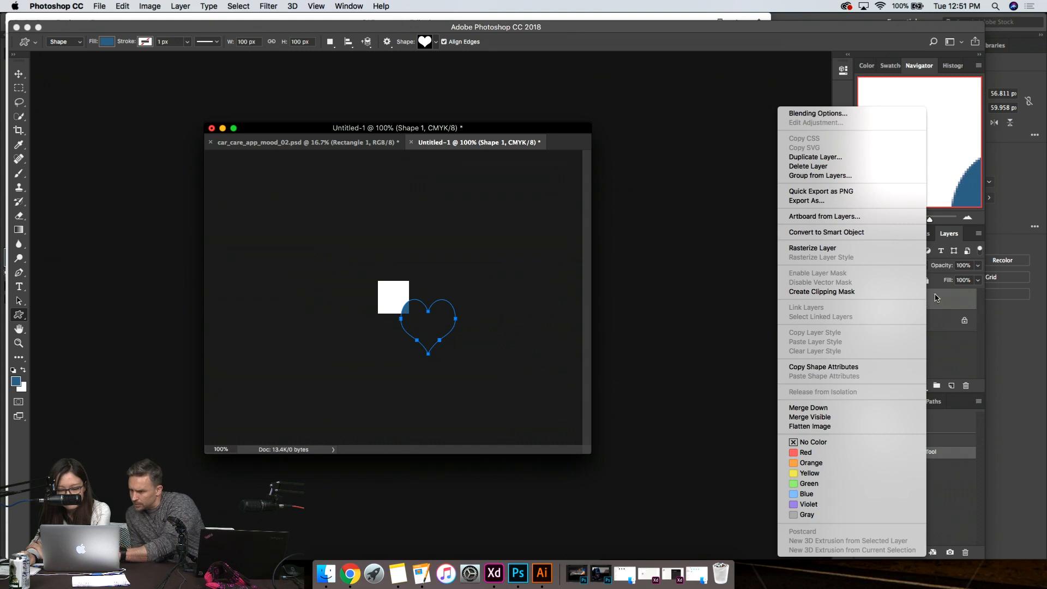
click(946, 297)
right_click(941, 302)
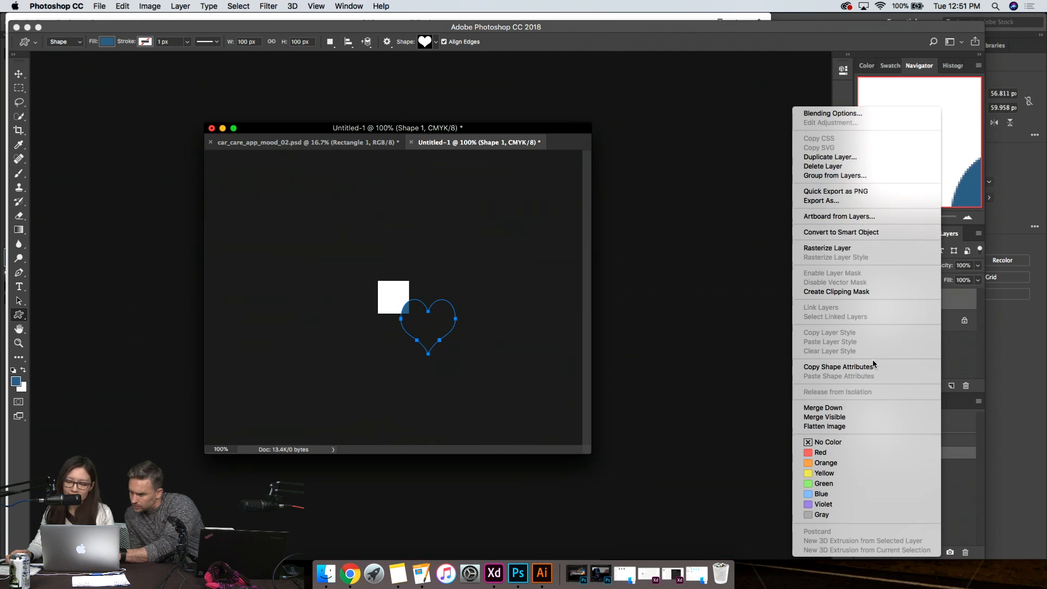
click(954, 344)
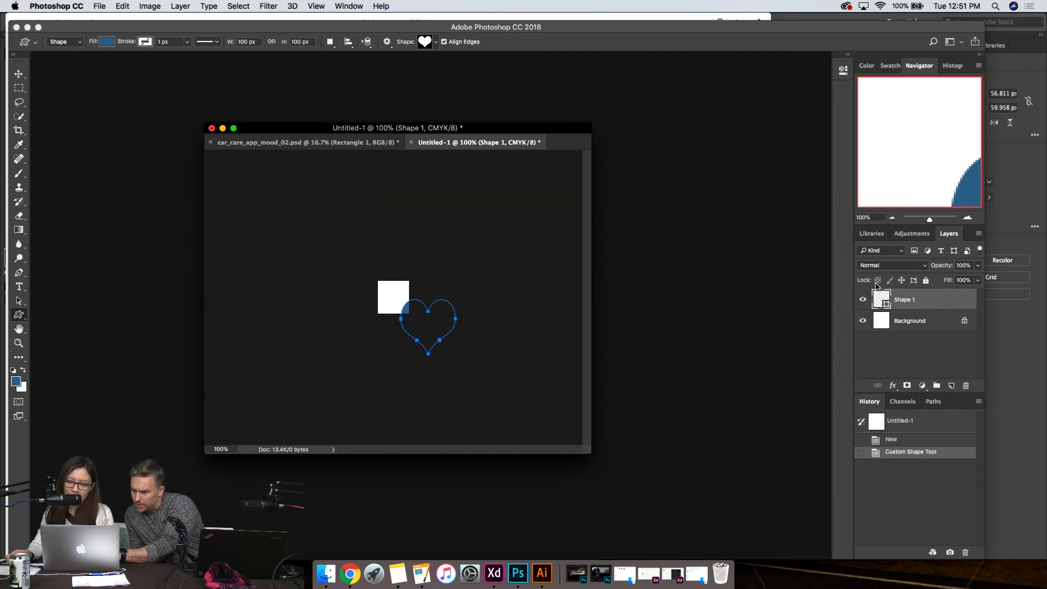
- Quick-export the heart shape layer as a PNG named Shape 1.png to the Desktop
right_click(921, 300)
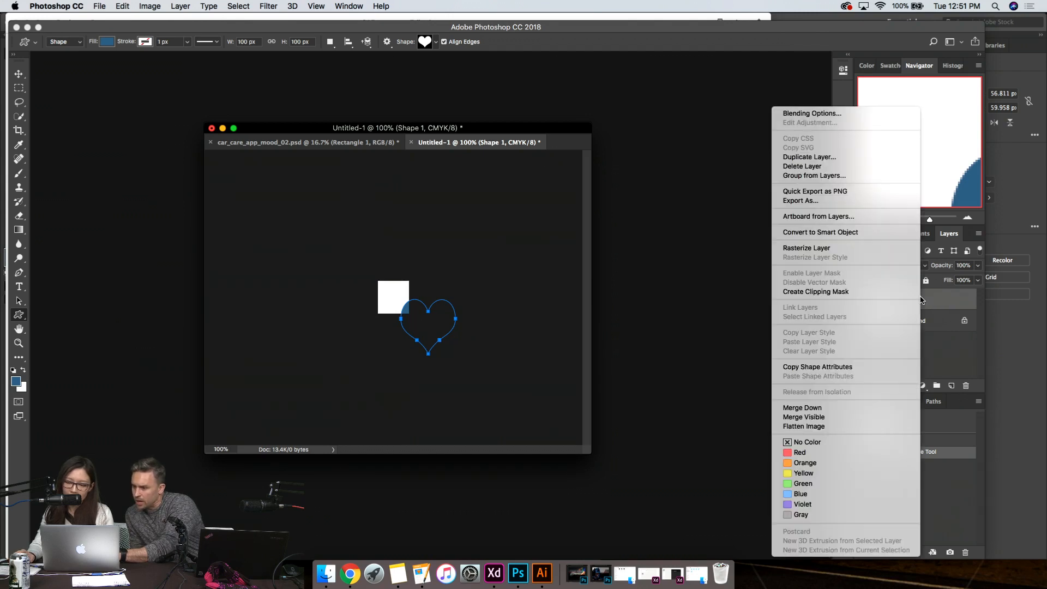
click(861, 192)
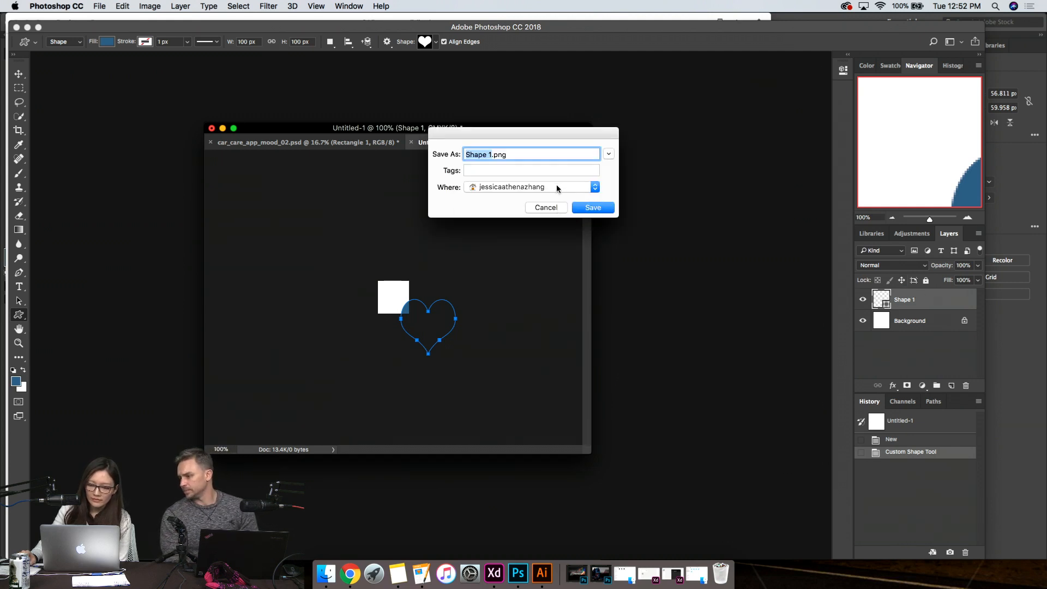
click(557, 188)
click(537, 244)
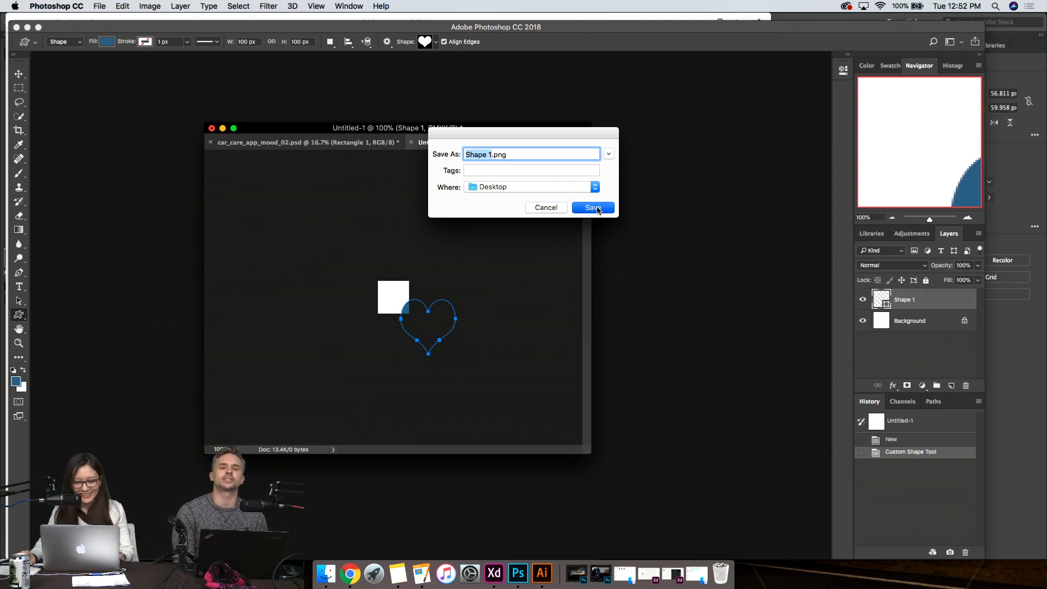
click(597, 209)
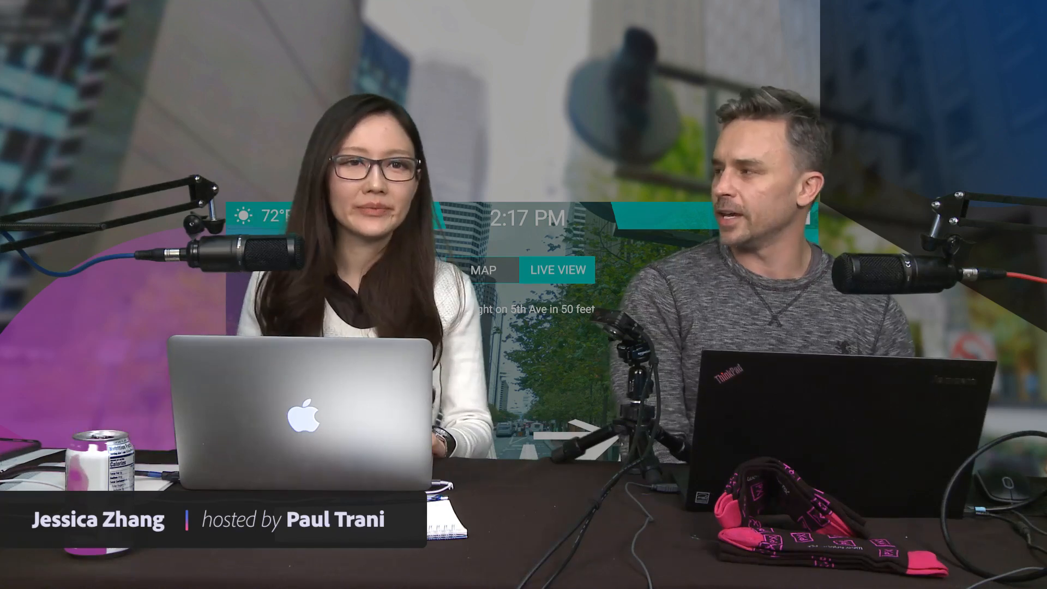